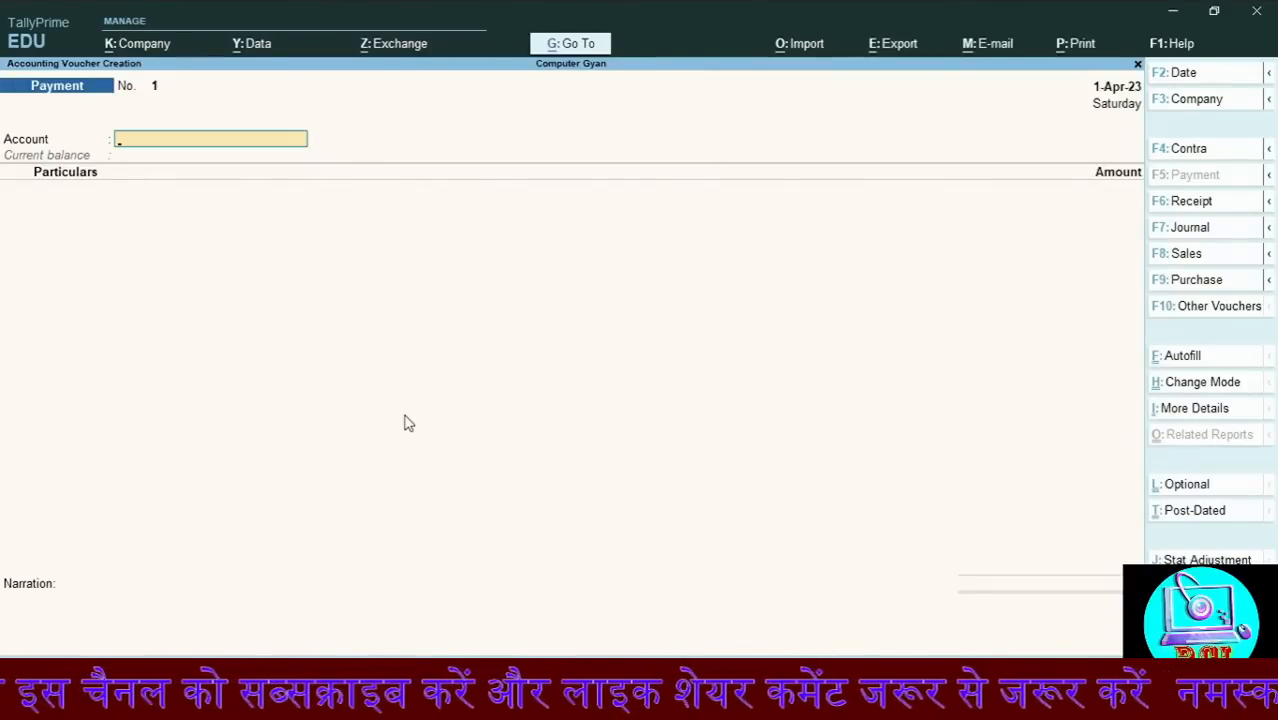
key(Escape)
key(Return)
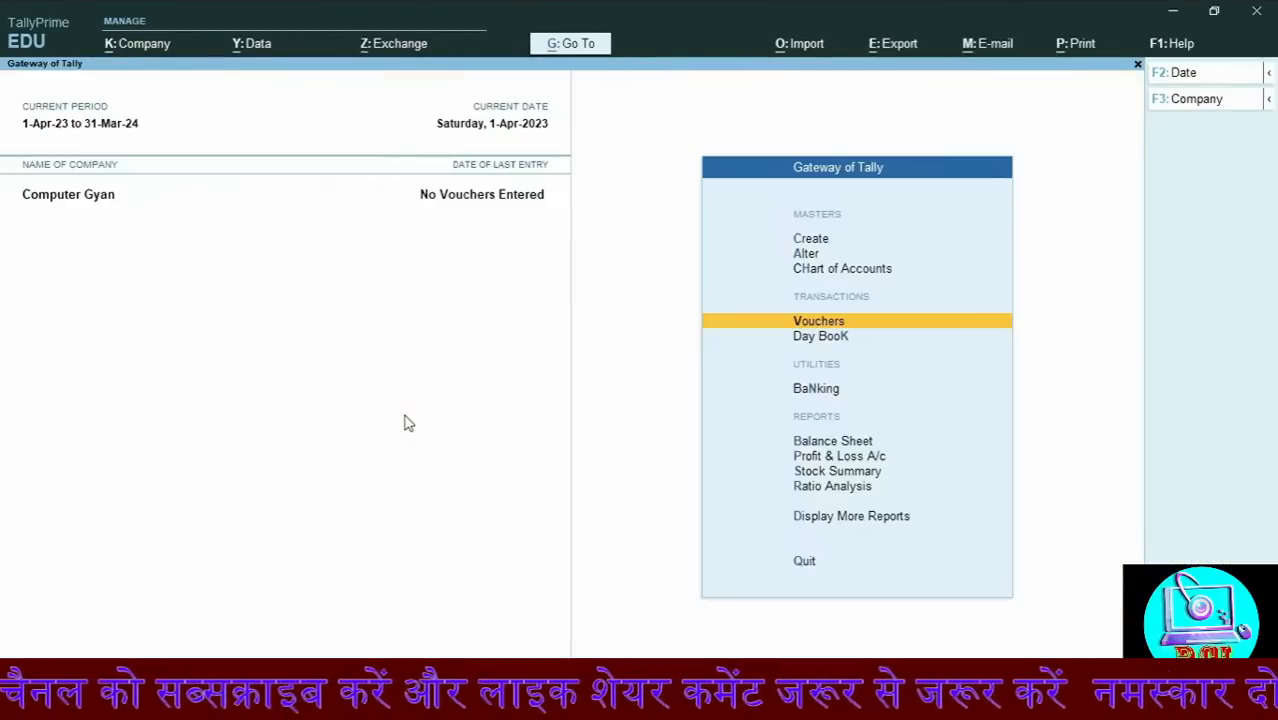
key(Up)
key(Up)
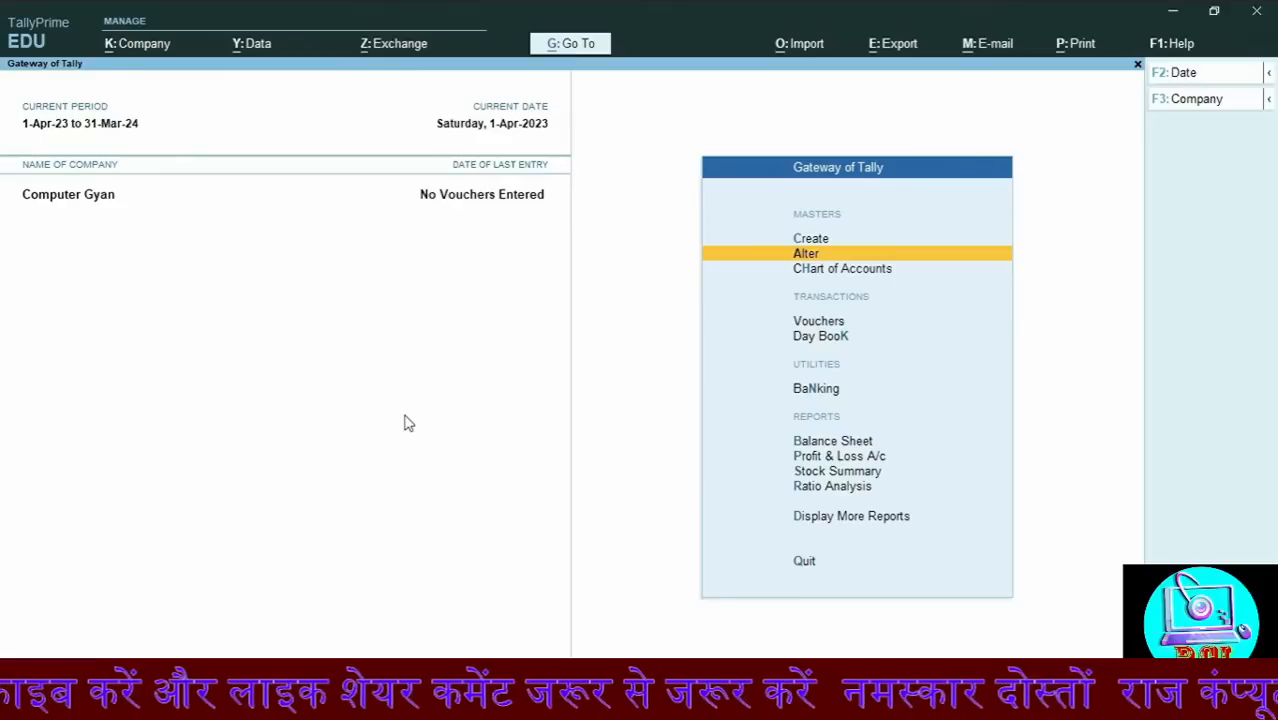
key(Up)
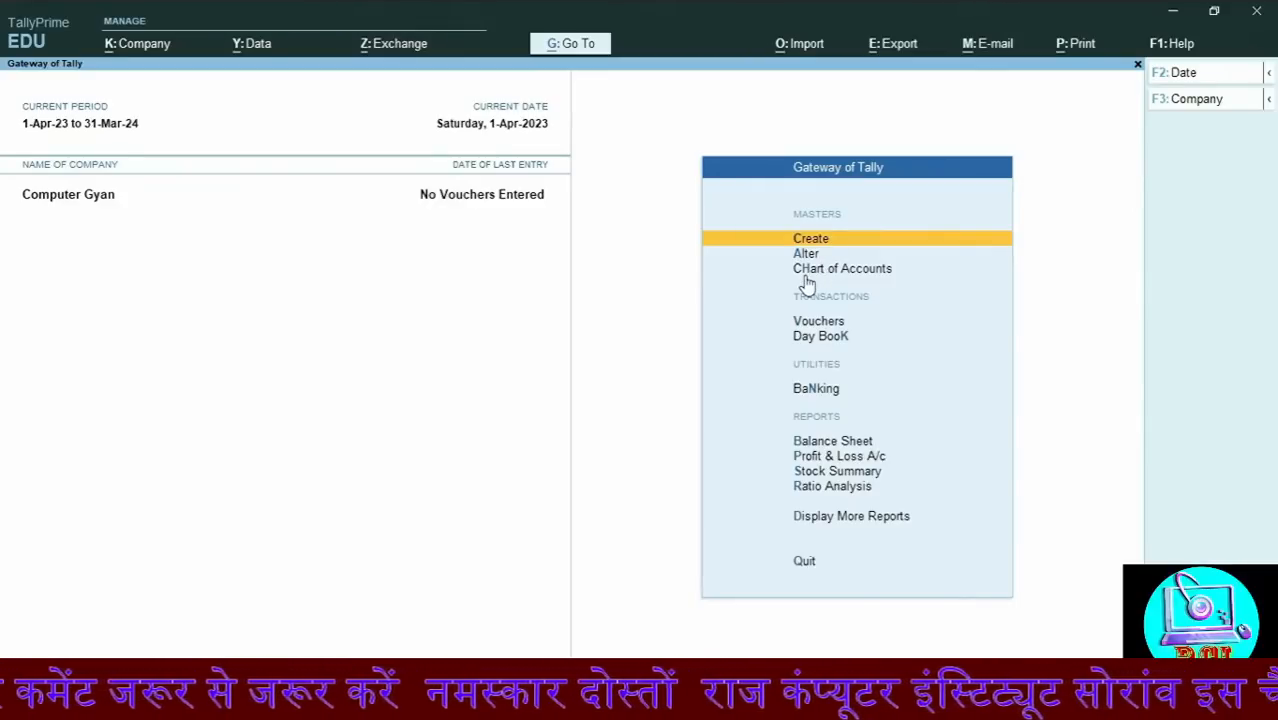
Start a receipt voucher and set its account to a newly created Cash ledger under the Cash-in-Hand group
click(896, 323)
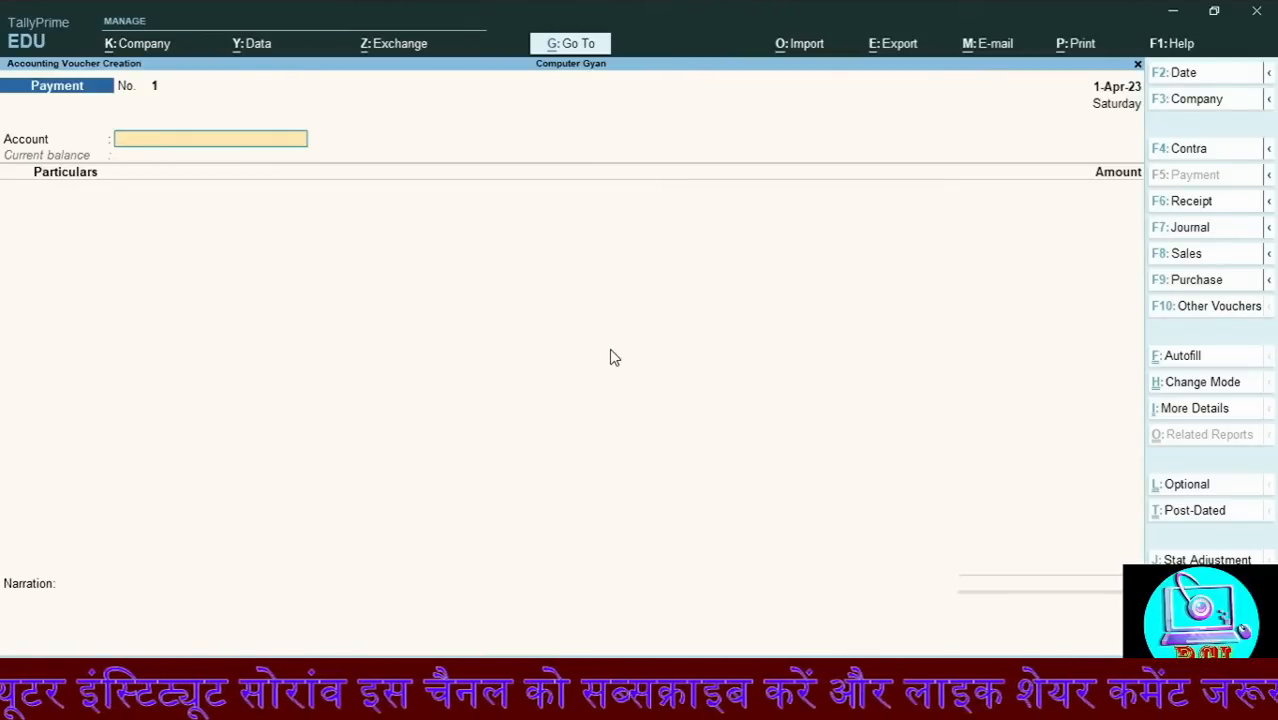
key(F6)
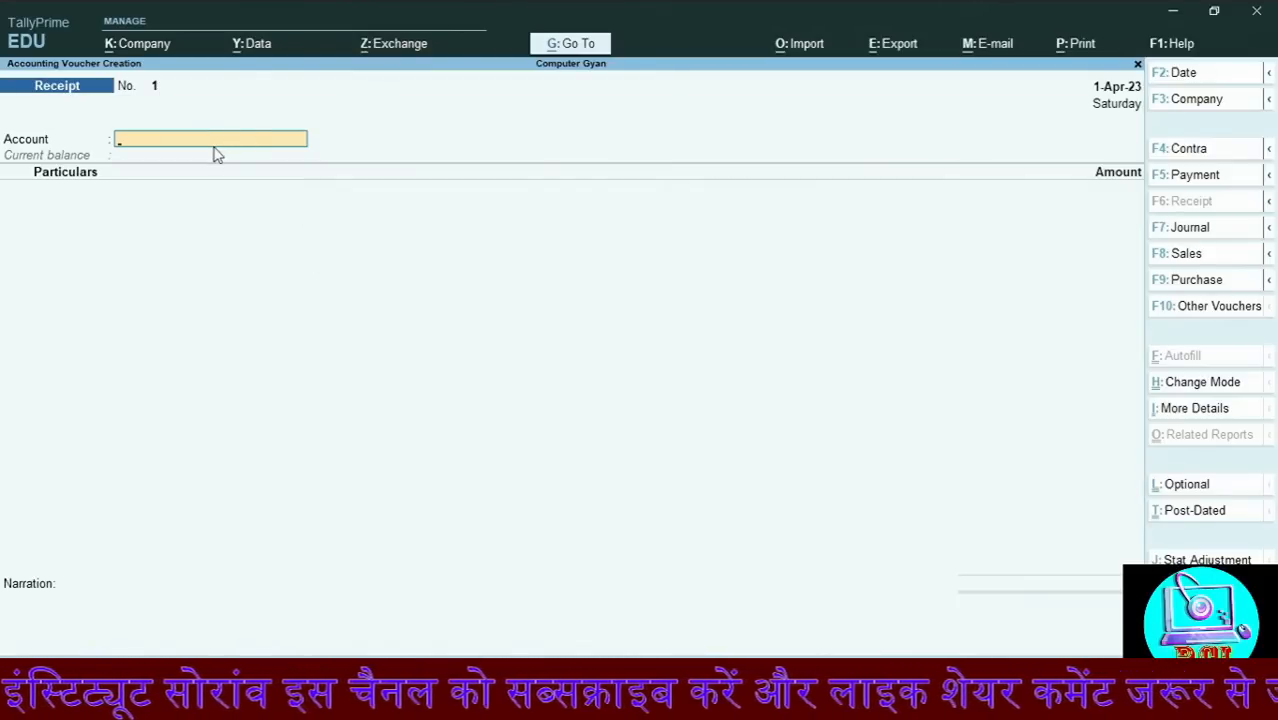
key(space)
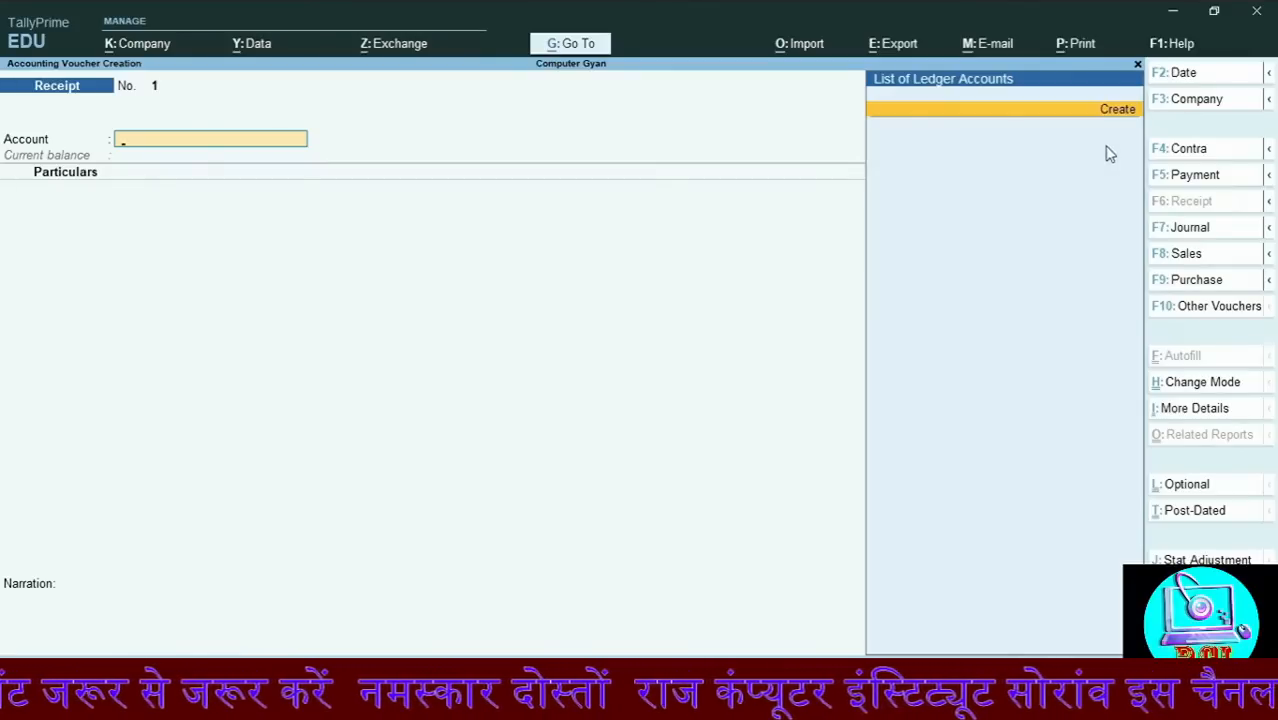
click(1110, 112)
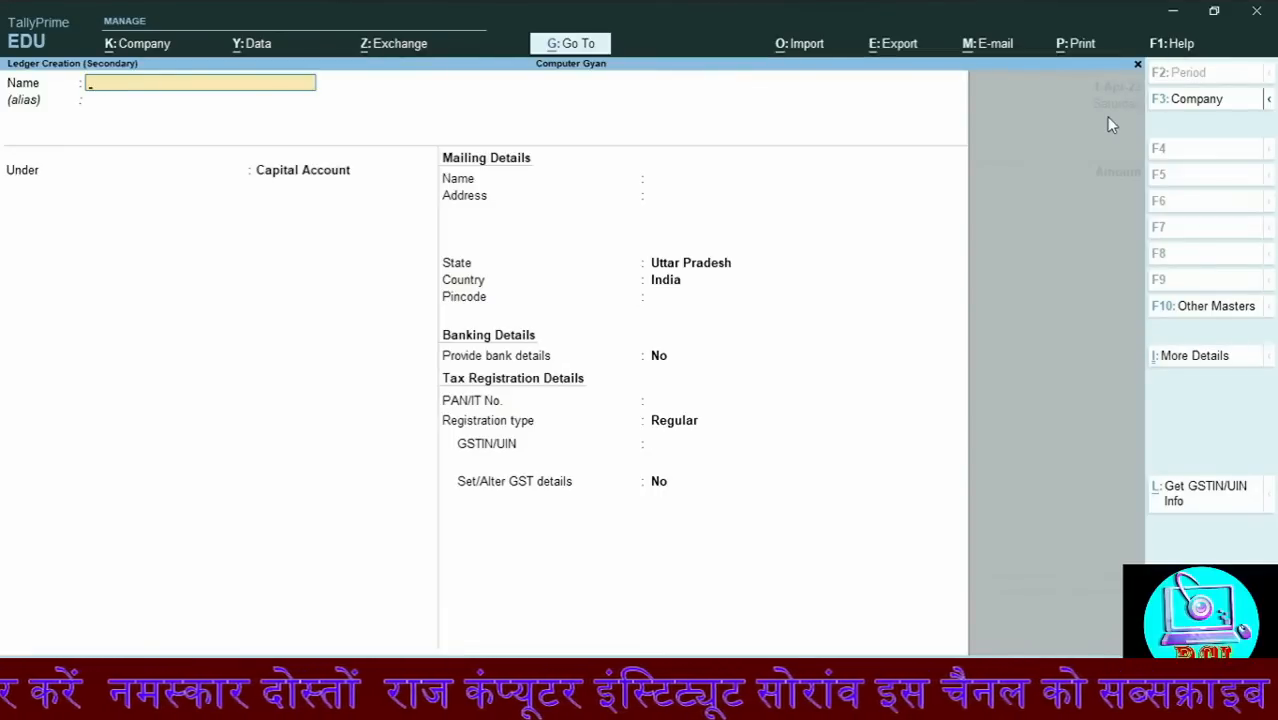
text(Cash)
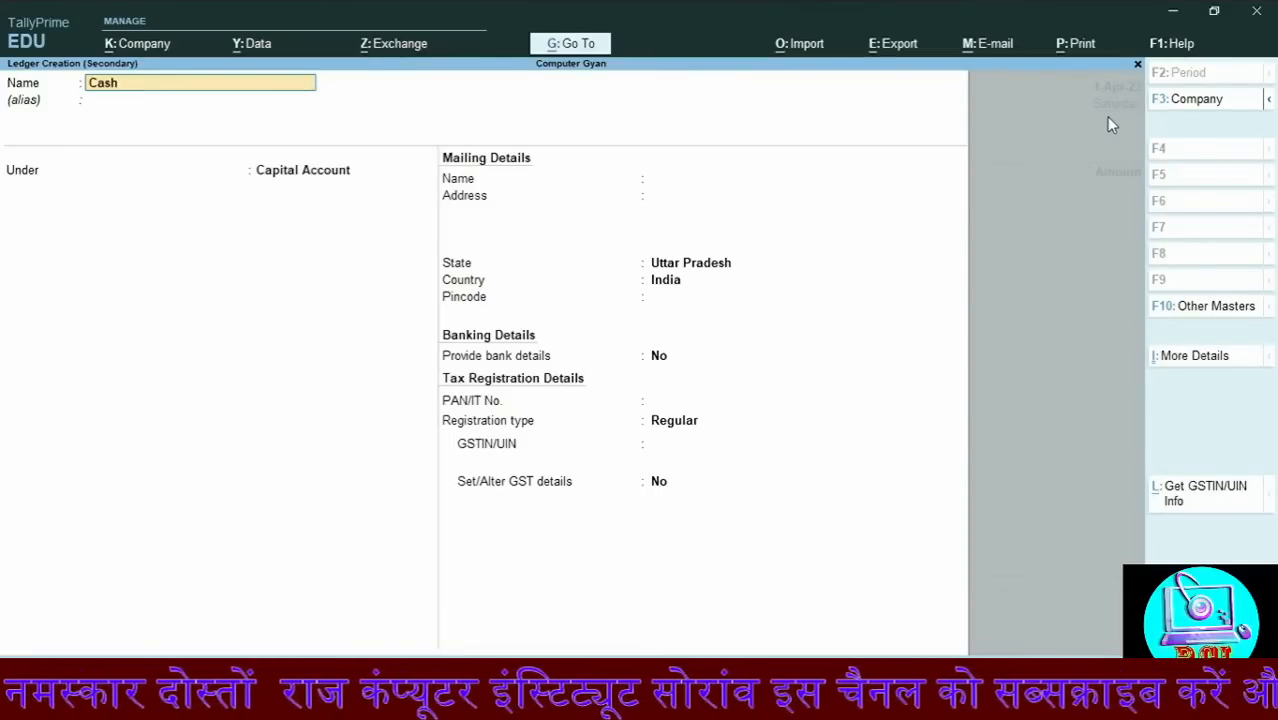
key(Return)
key(Return)
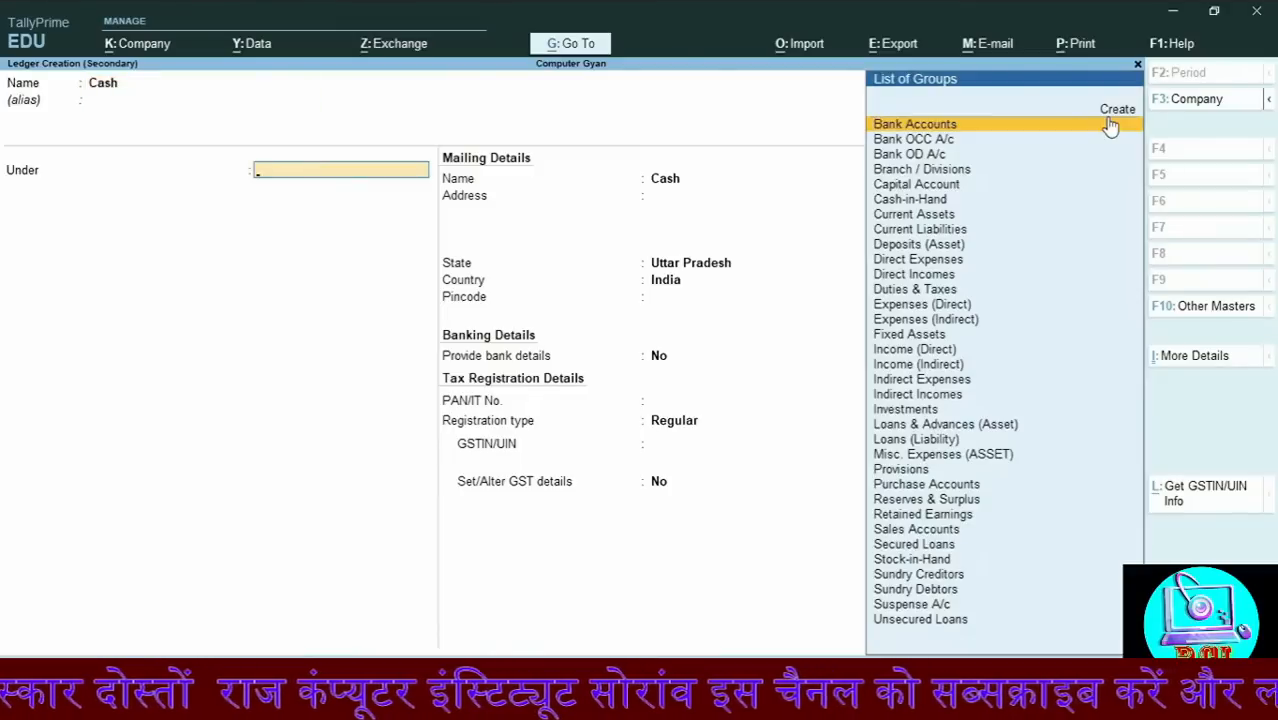
text(Cash)
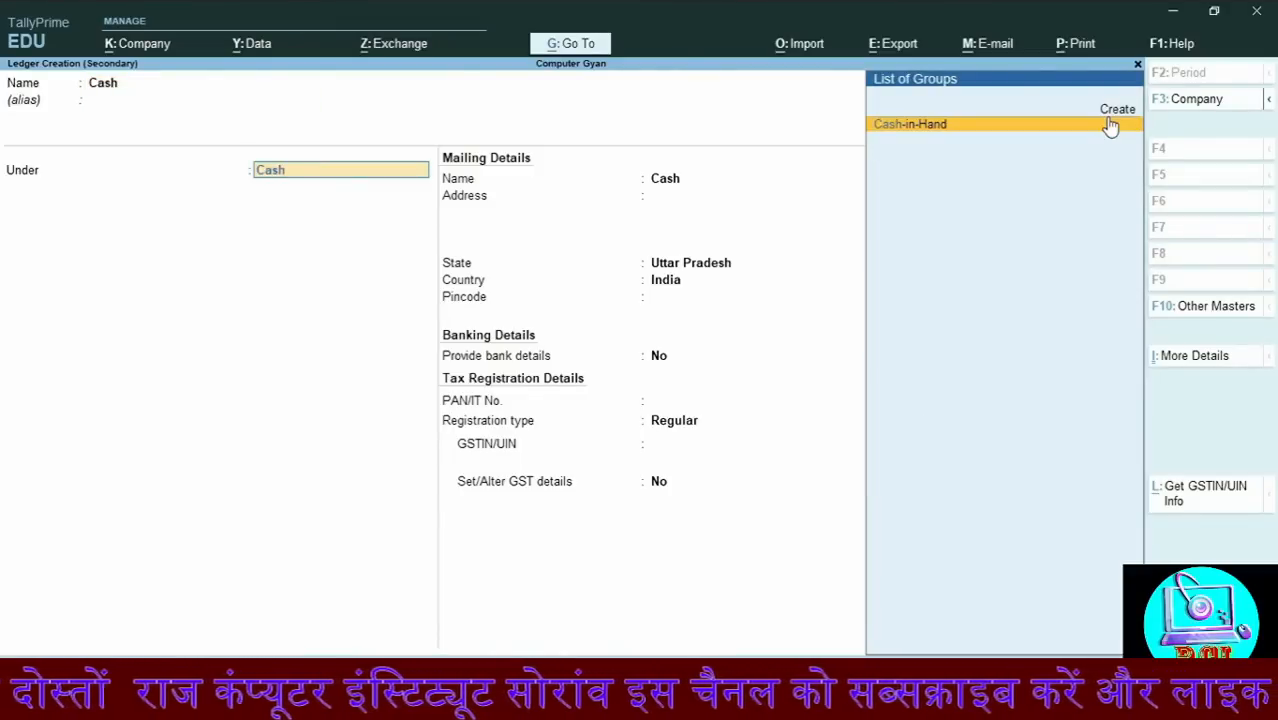
key(Return)
key(Return)
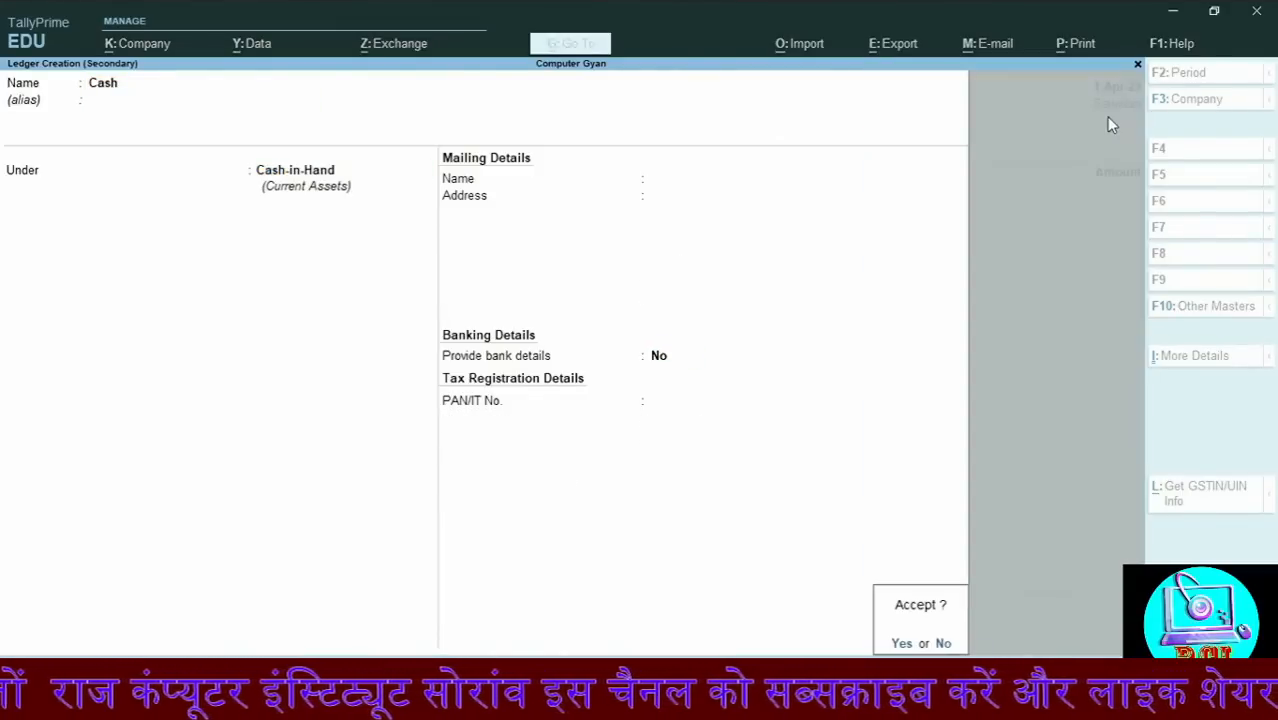
key(Return)
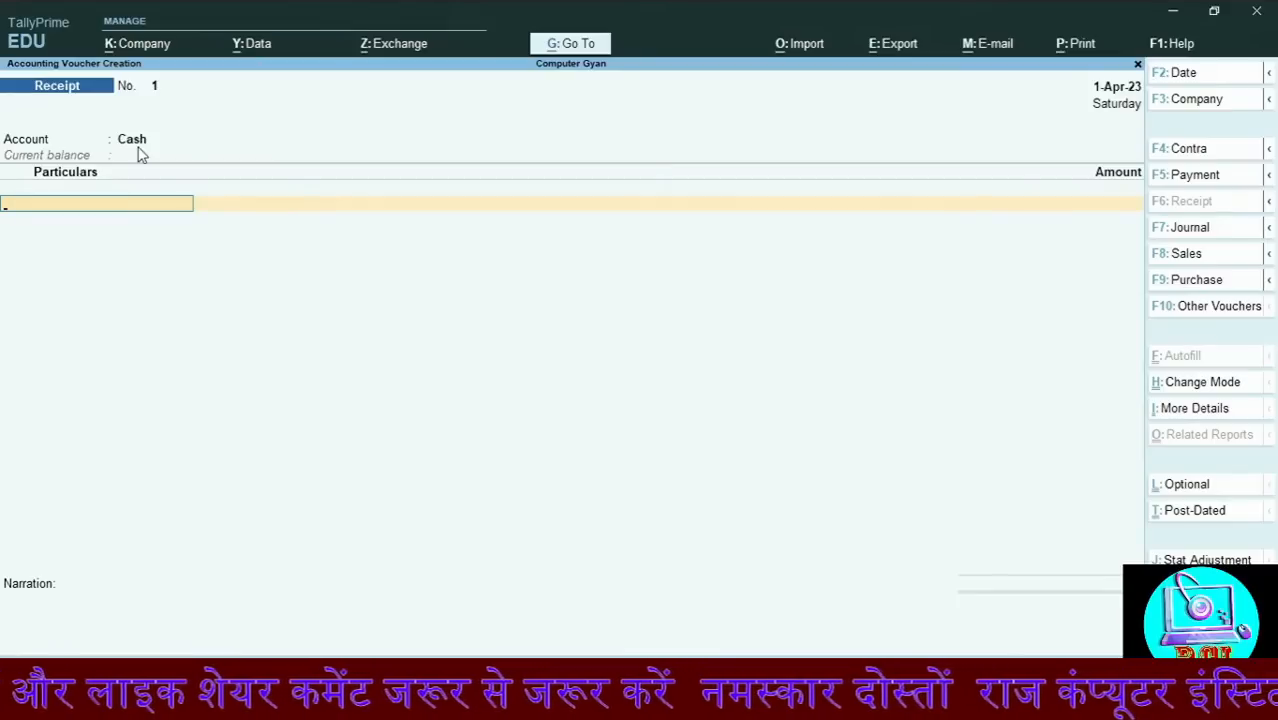
Create a Capital ledger under the Capital Account group as the receipt's first particulars entry
key(space)
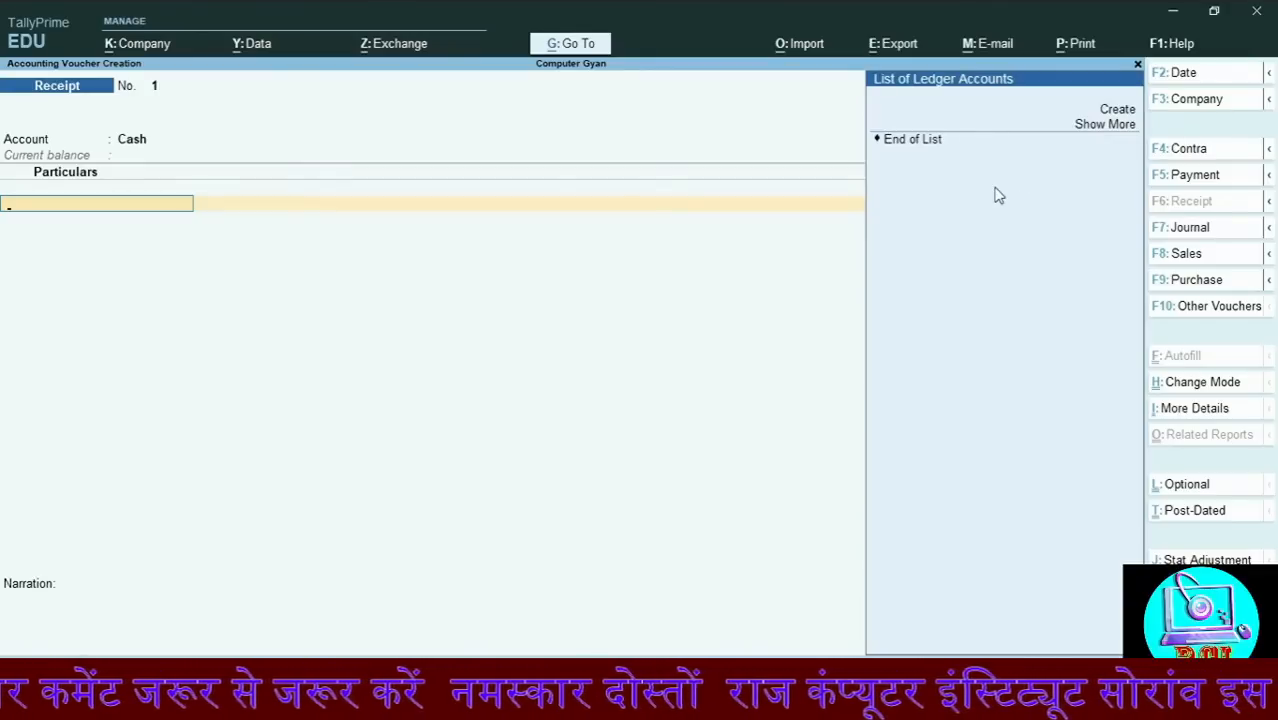
key(alt+c)
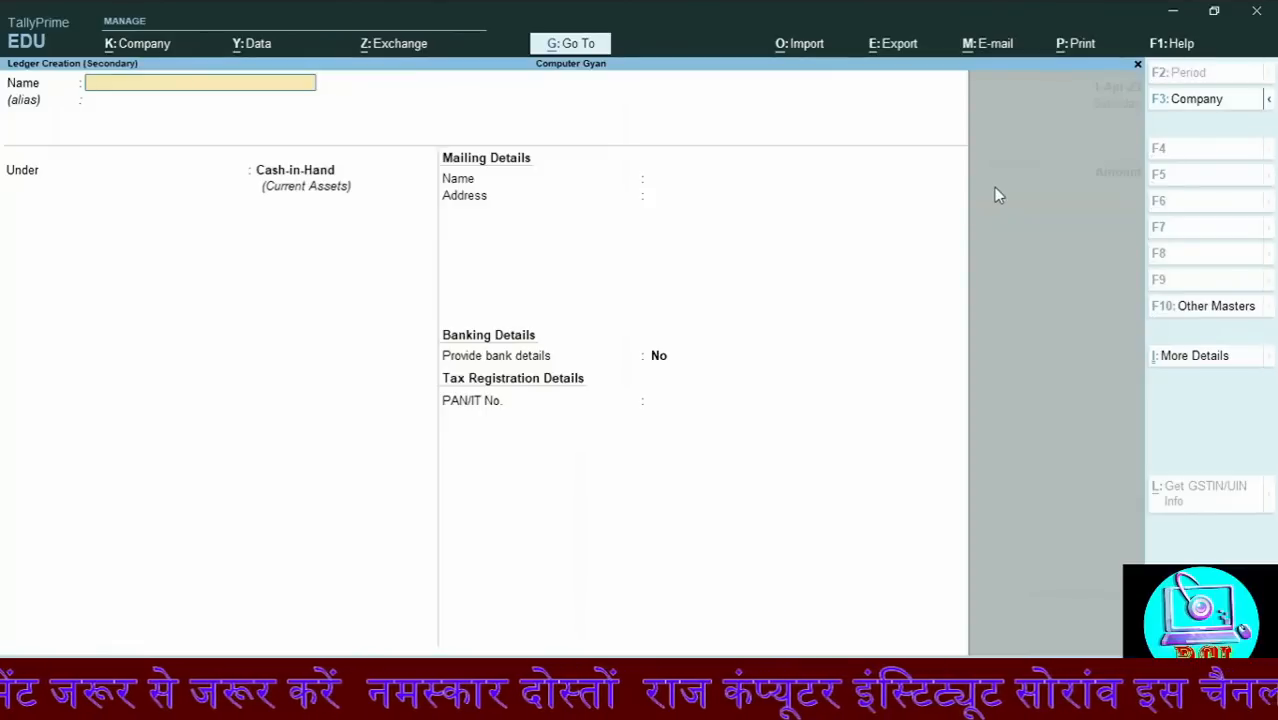
text(Capital)
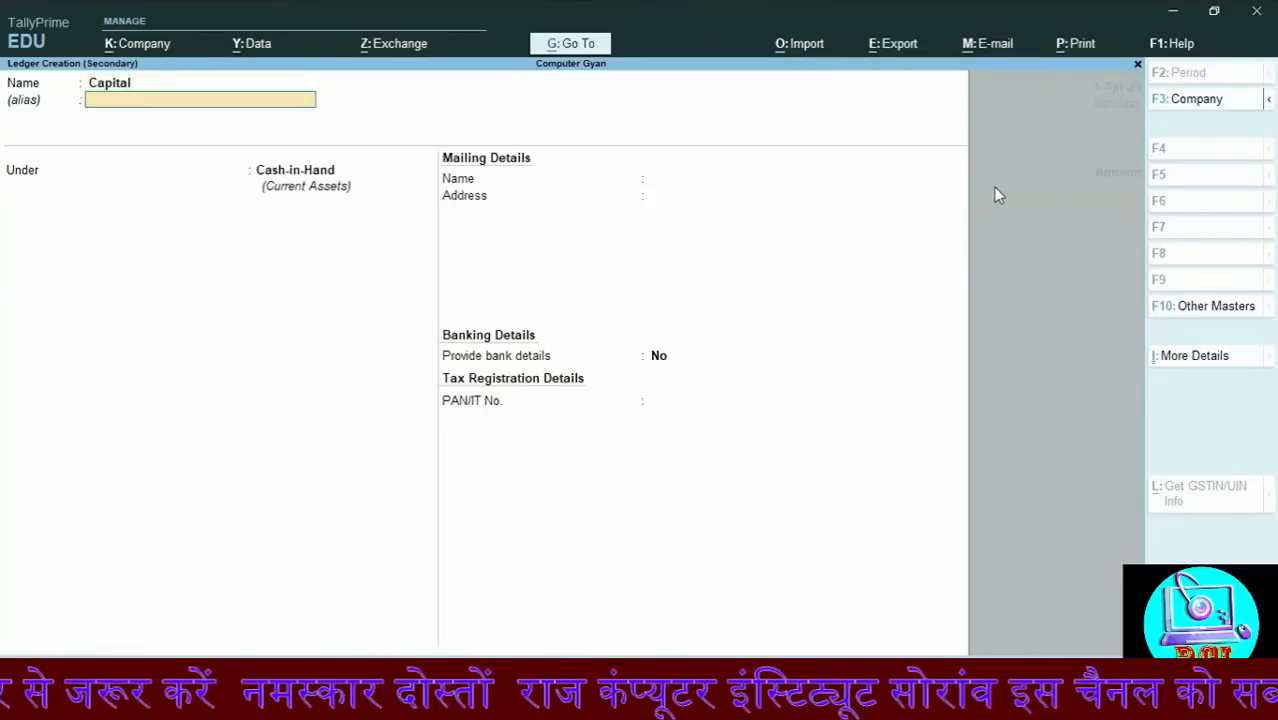
key(Return)
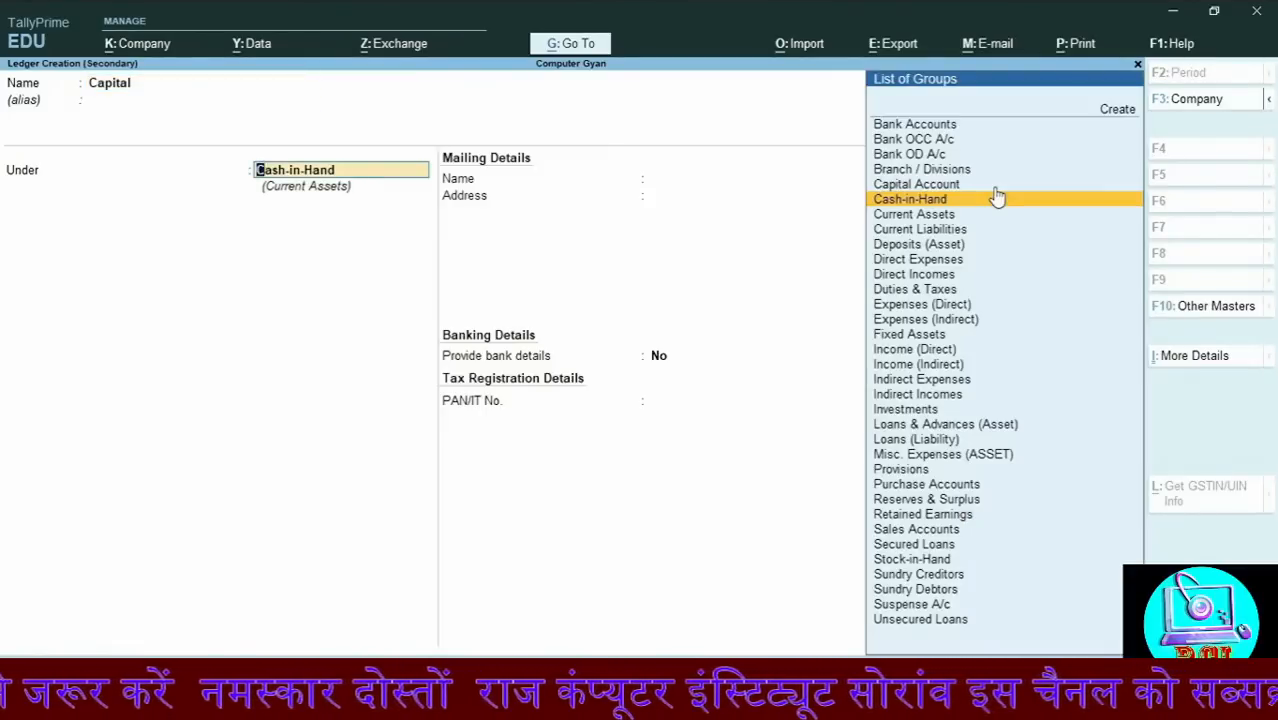
text(Capi)
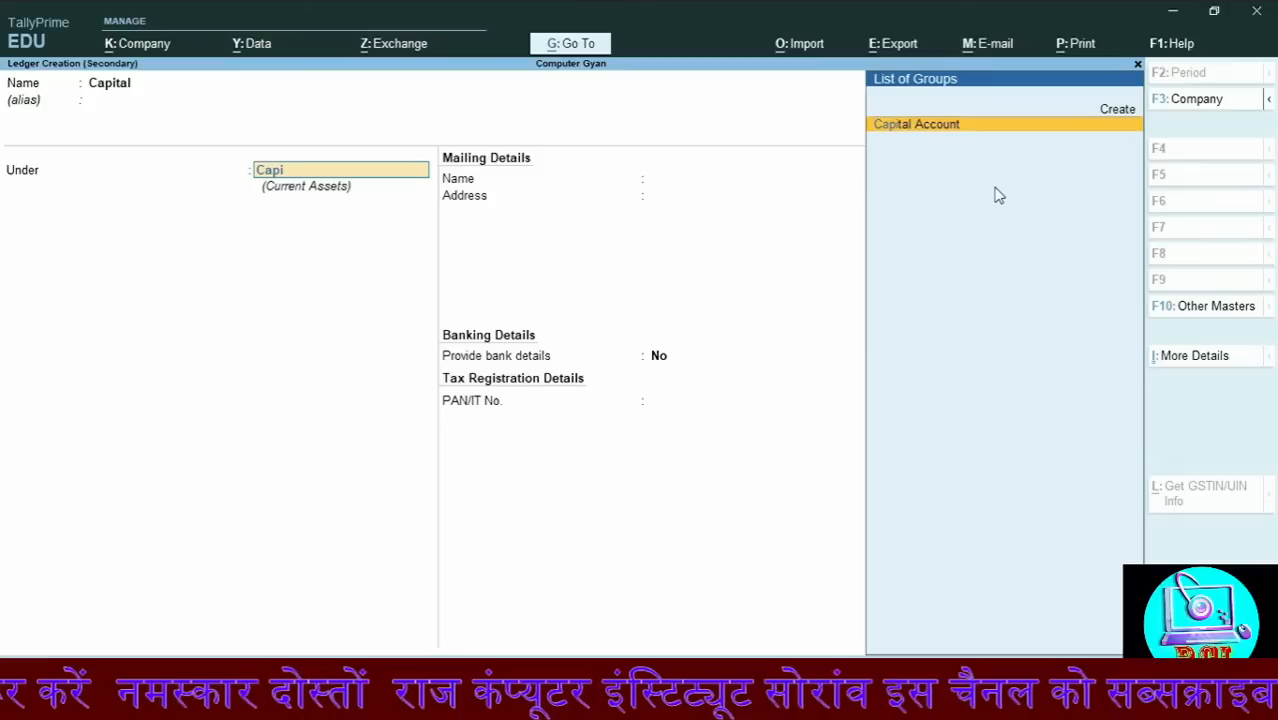
key(Return)
key(ctrl)
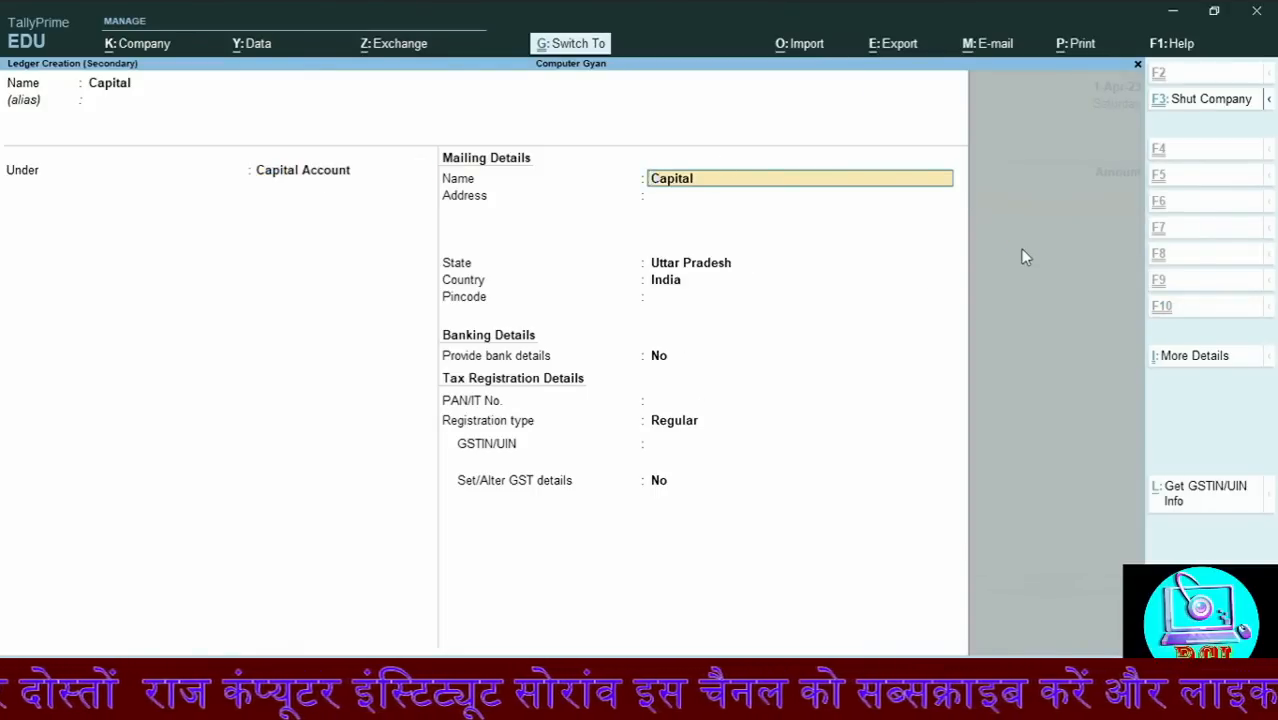
key(ctrl+a)
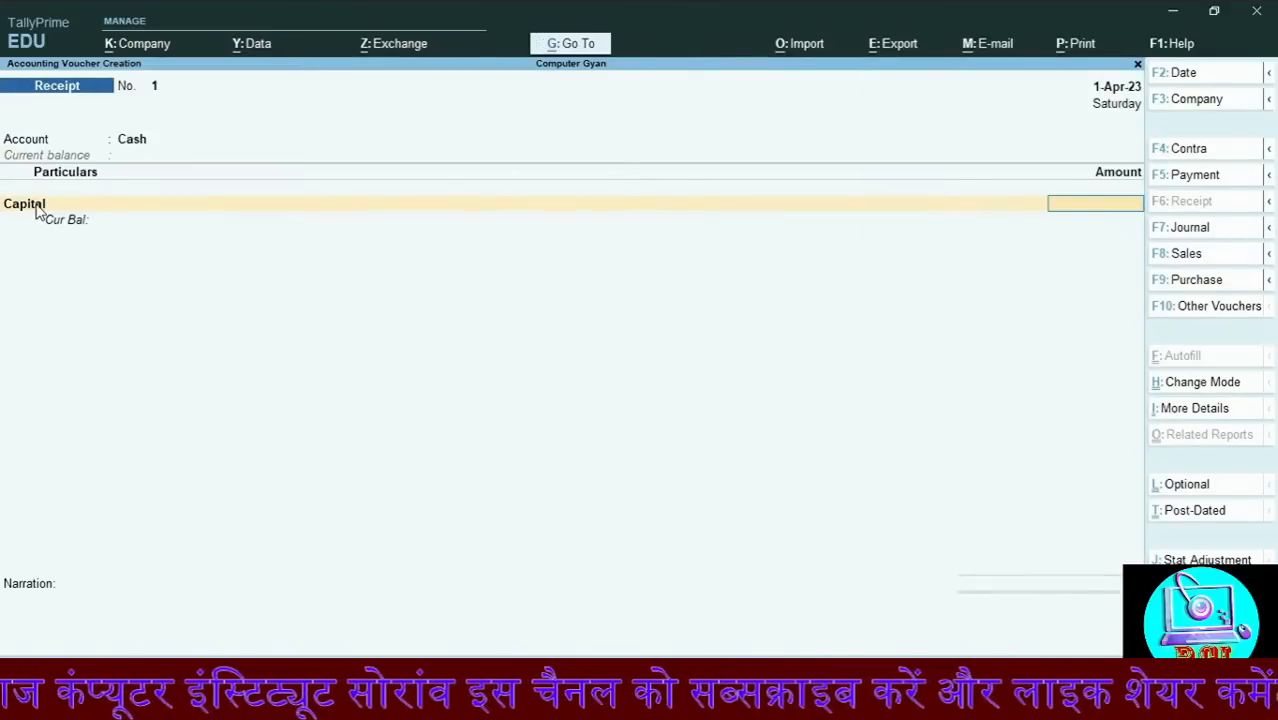
Set the Capital entry's amount to 45000 and end the list of particulars
text(4500)
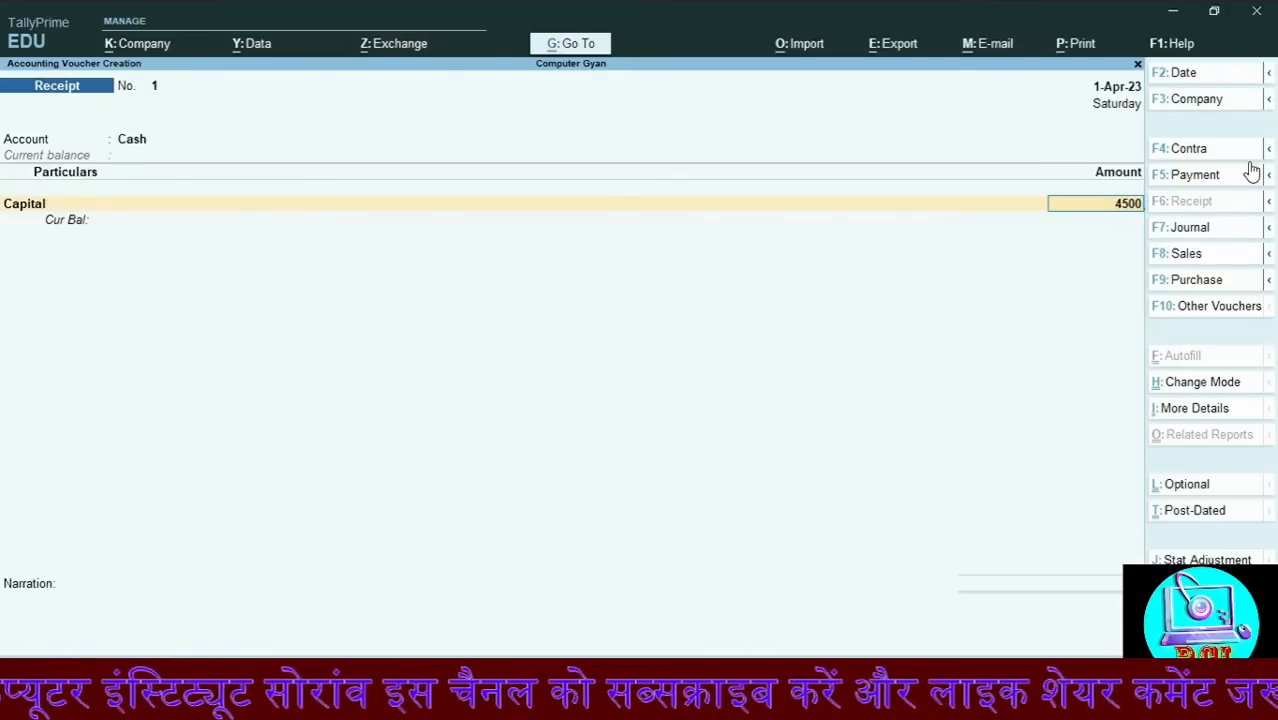
text(0)
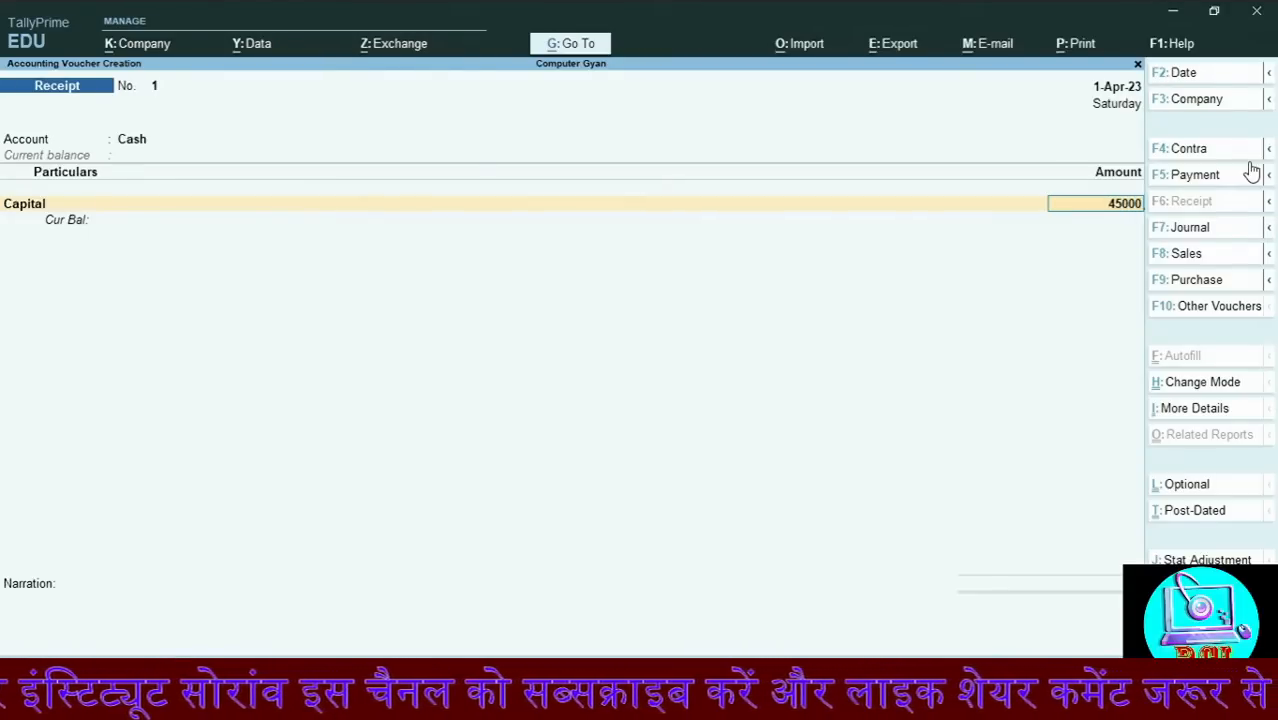
key(Return)
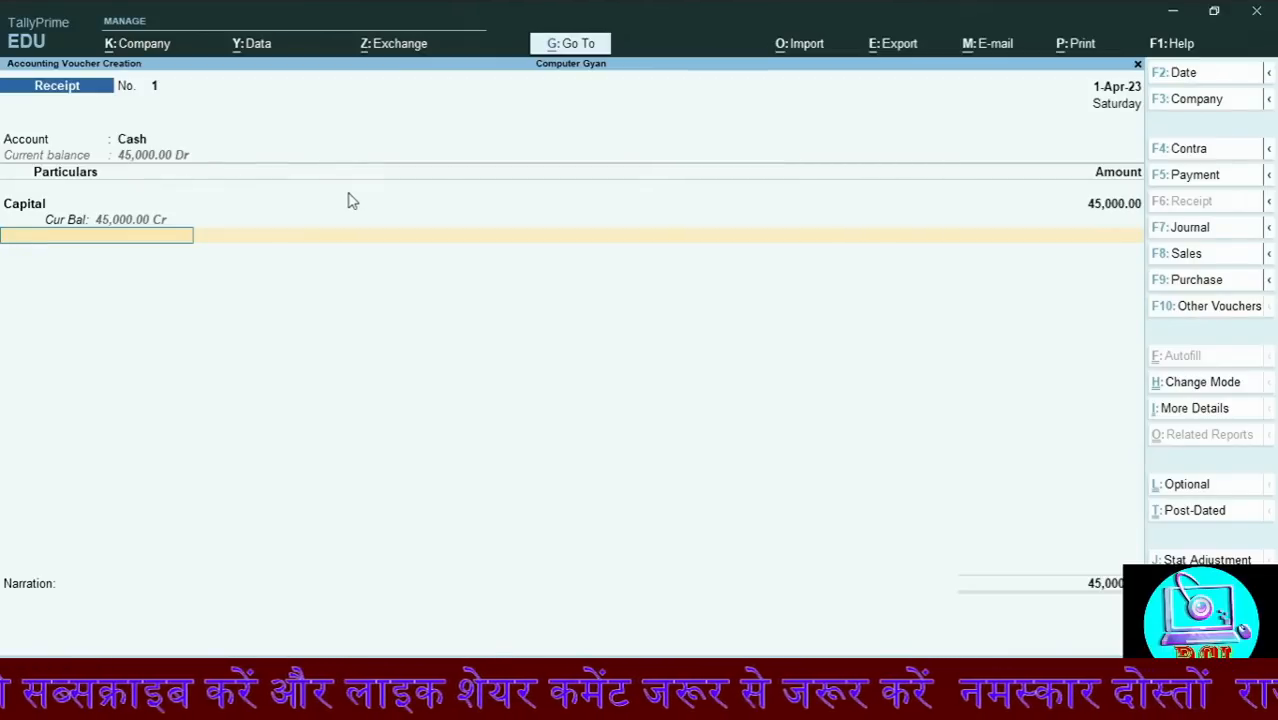
key(Return)
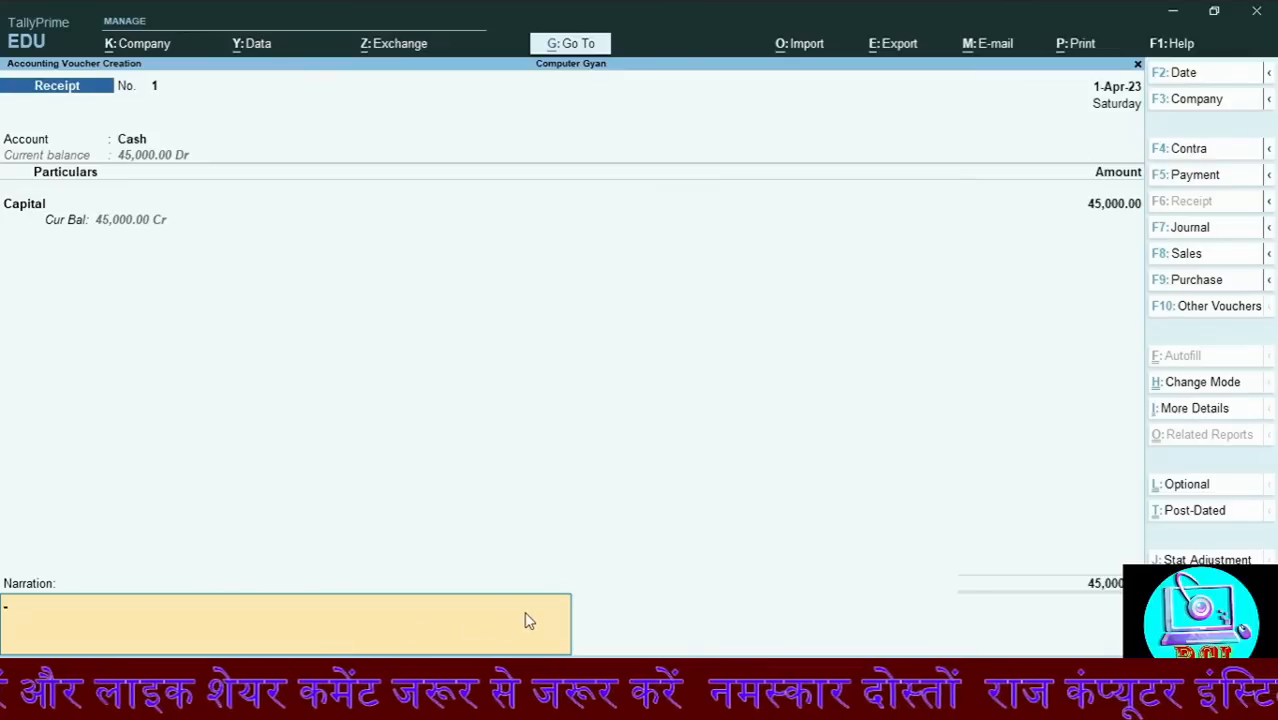
Enter the narration "Commenced business of cash 45000/-" and save the receipt voucher
text(Commed)
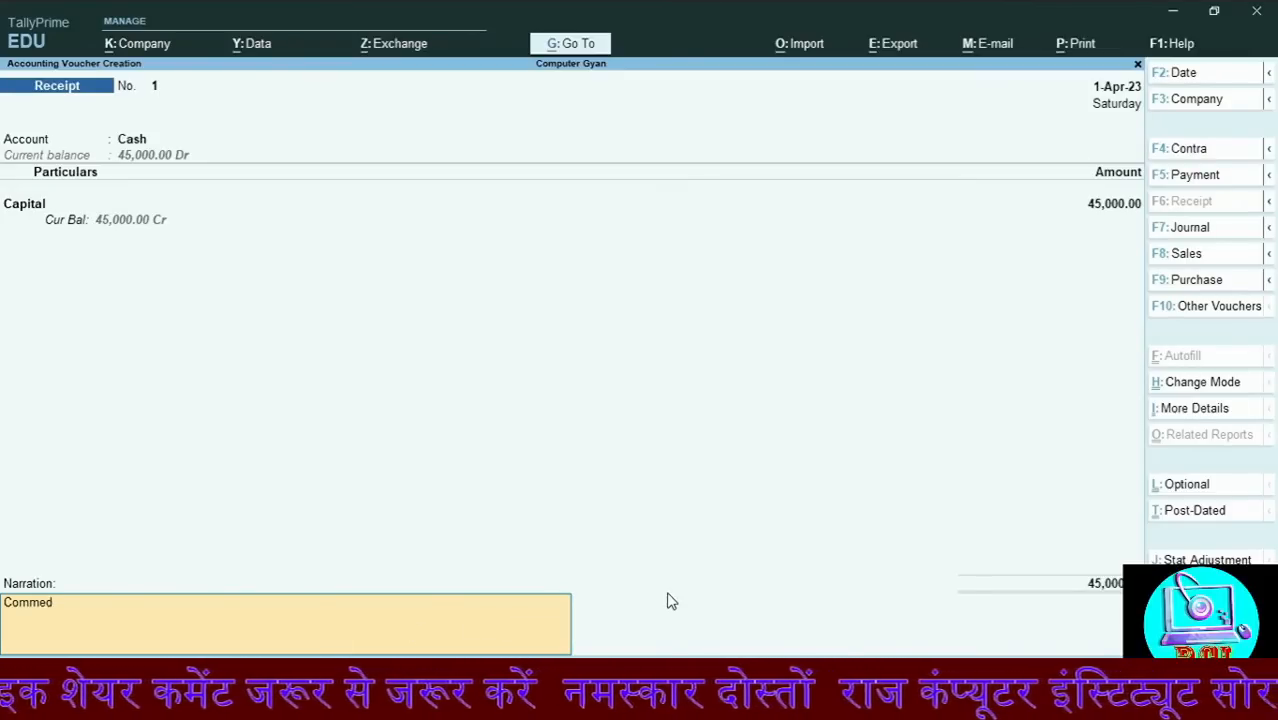
key(BackSpace)
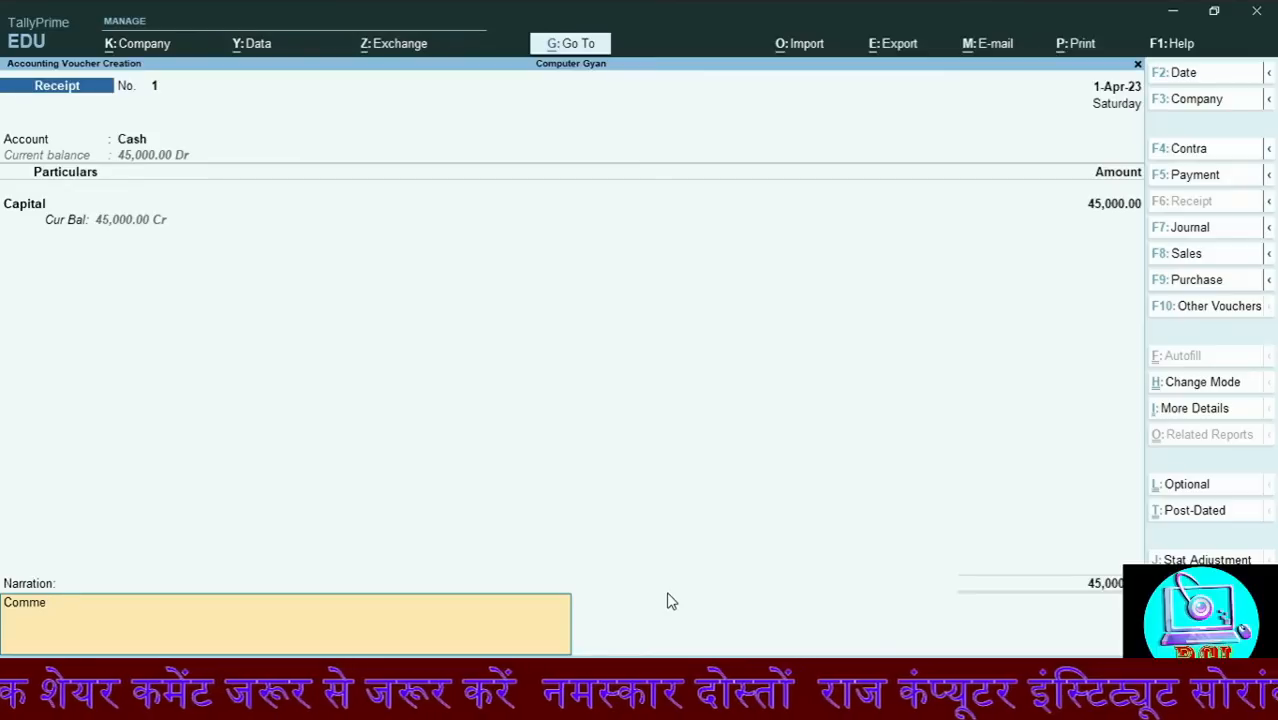
text(n)
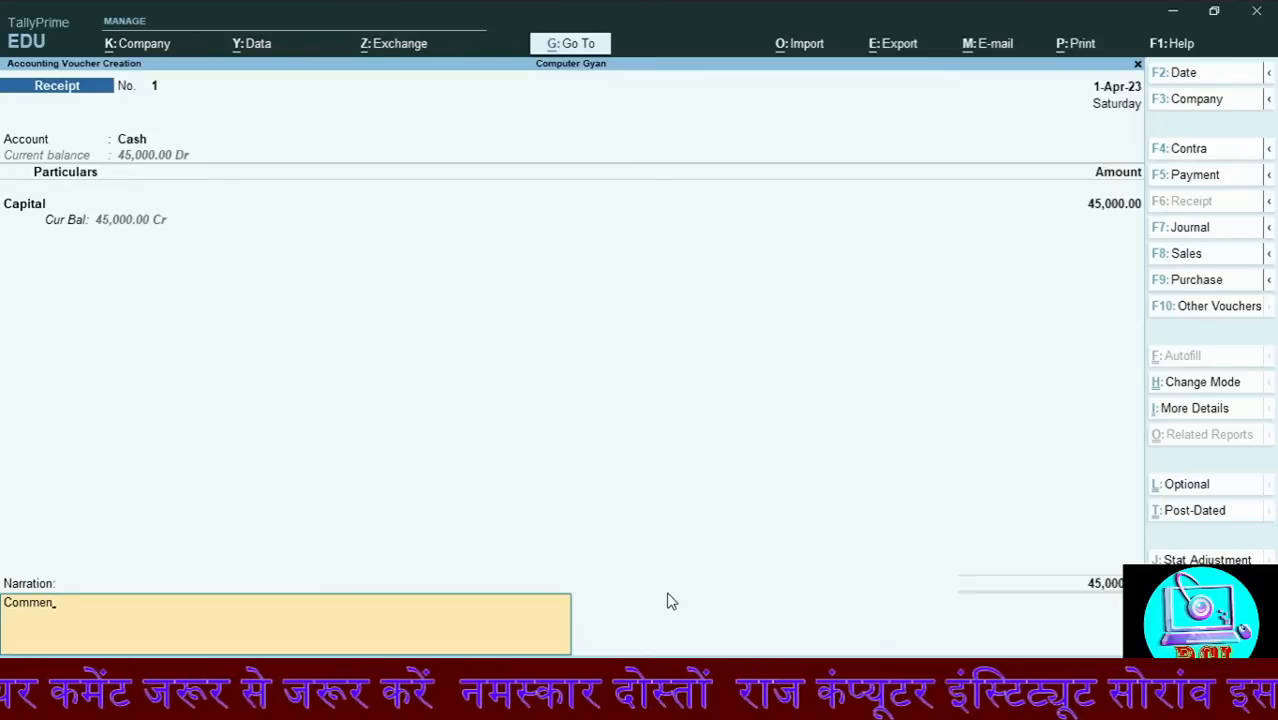
text(ced bu)
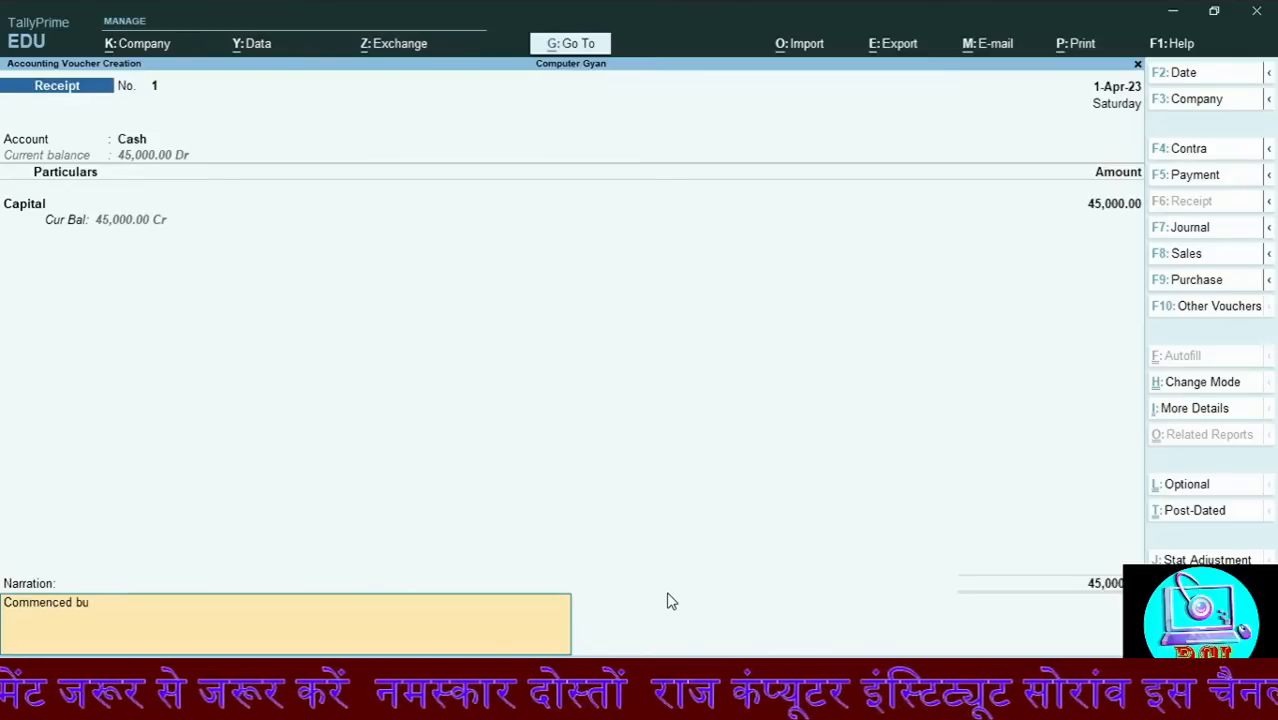
text(siness of)
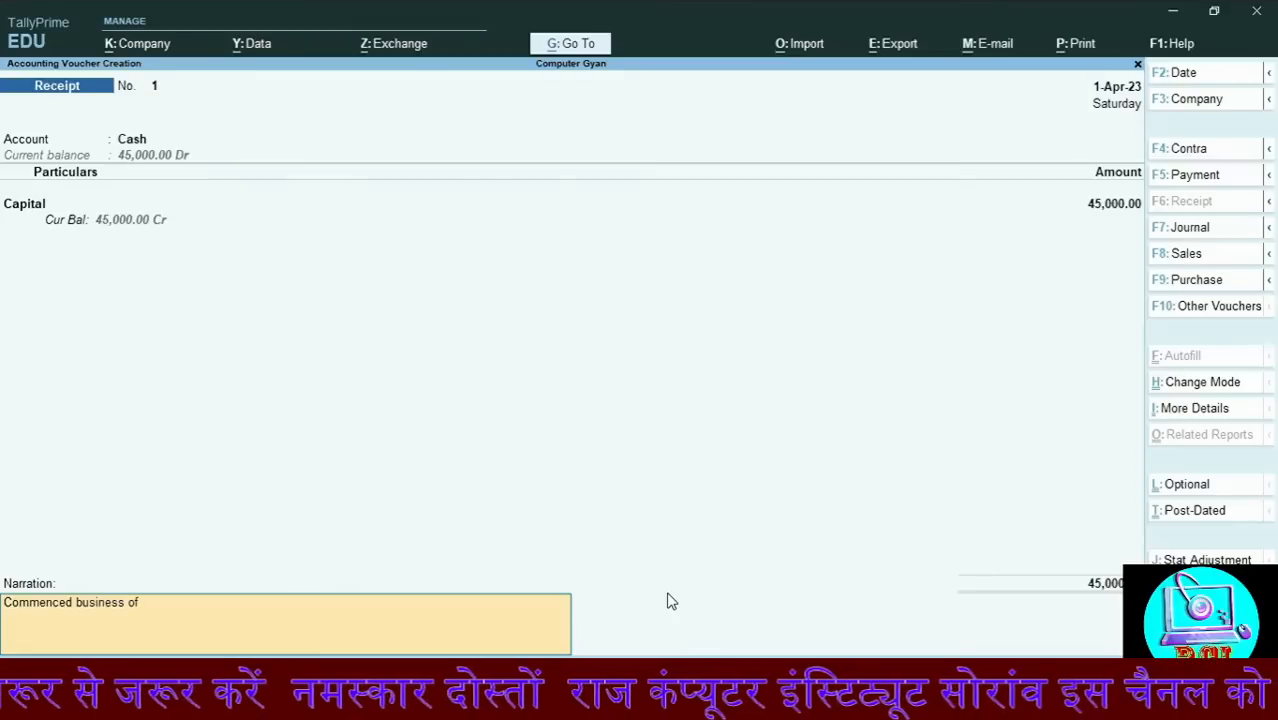
text( cash 450)
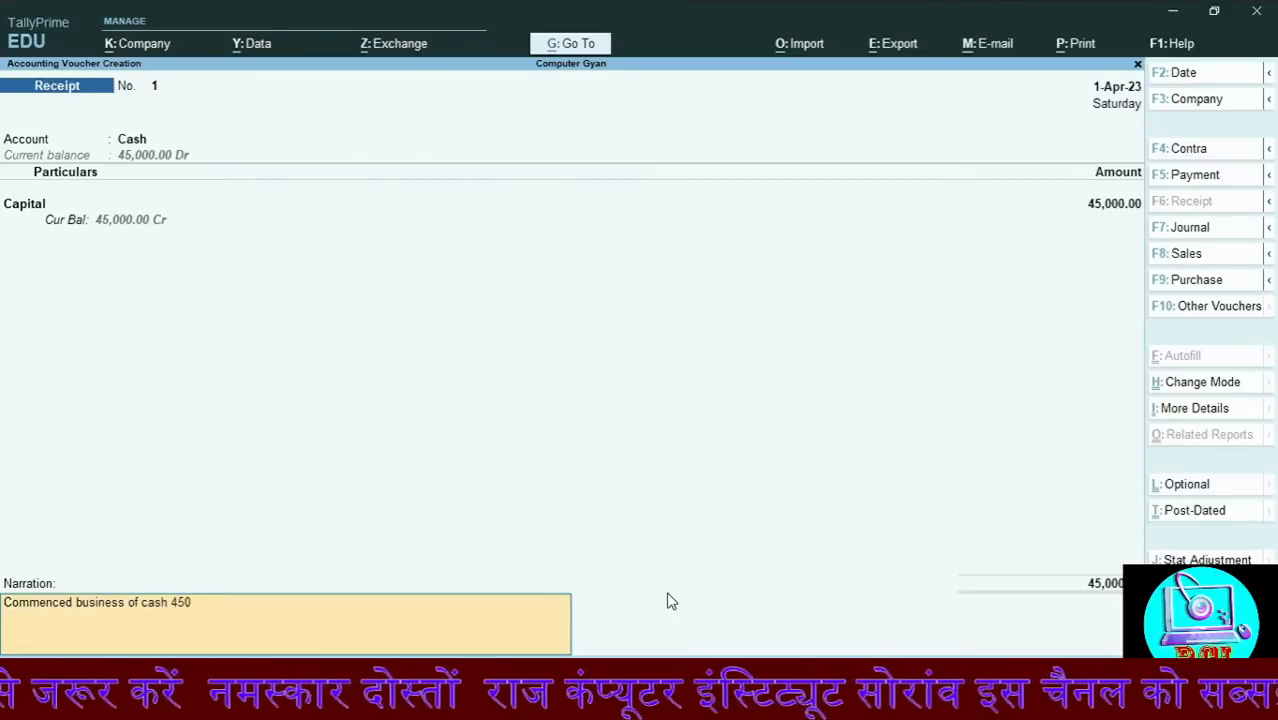
text(00/)
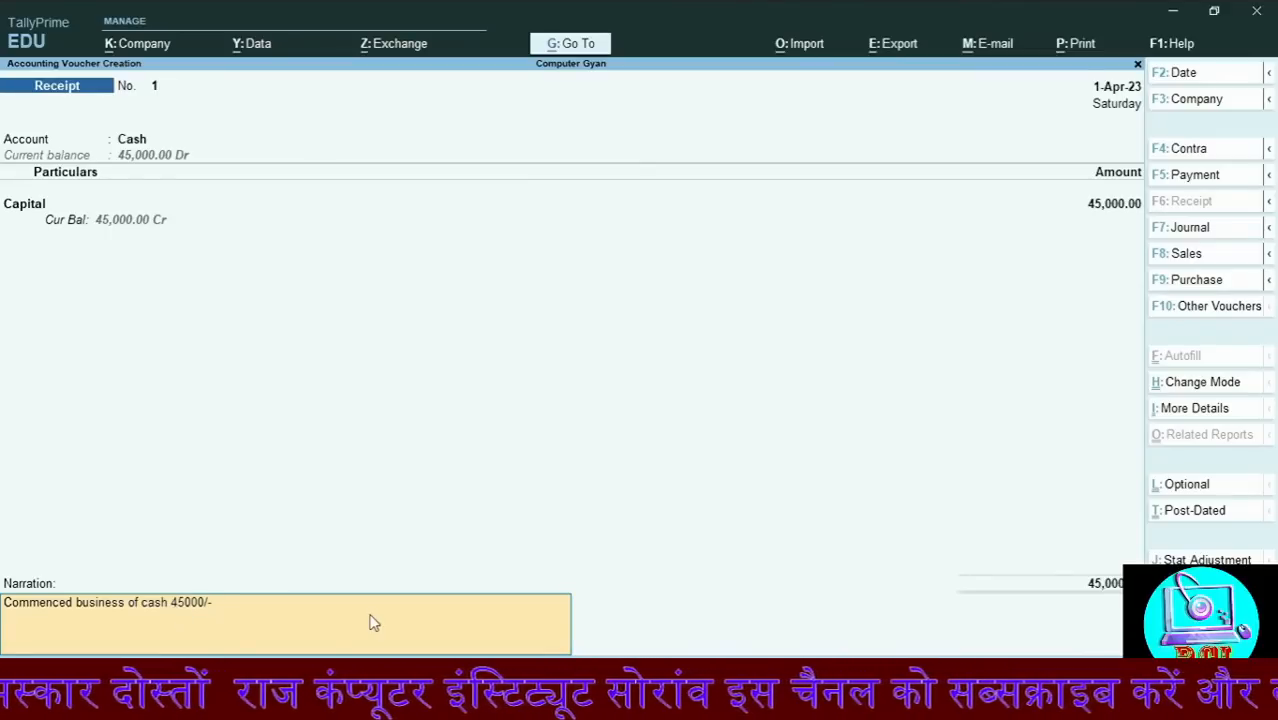
text(-)
key(Return)
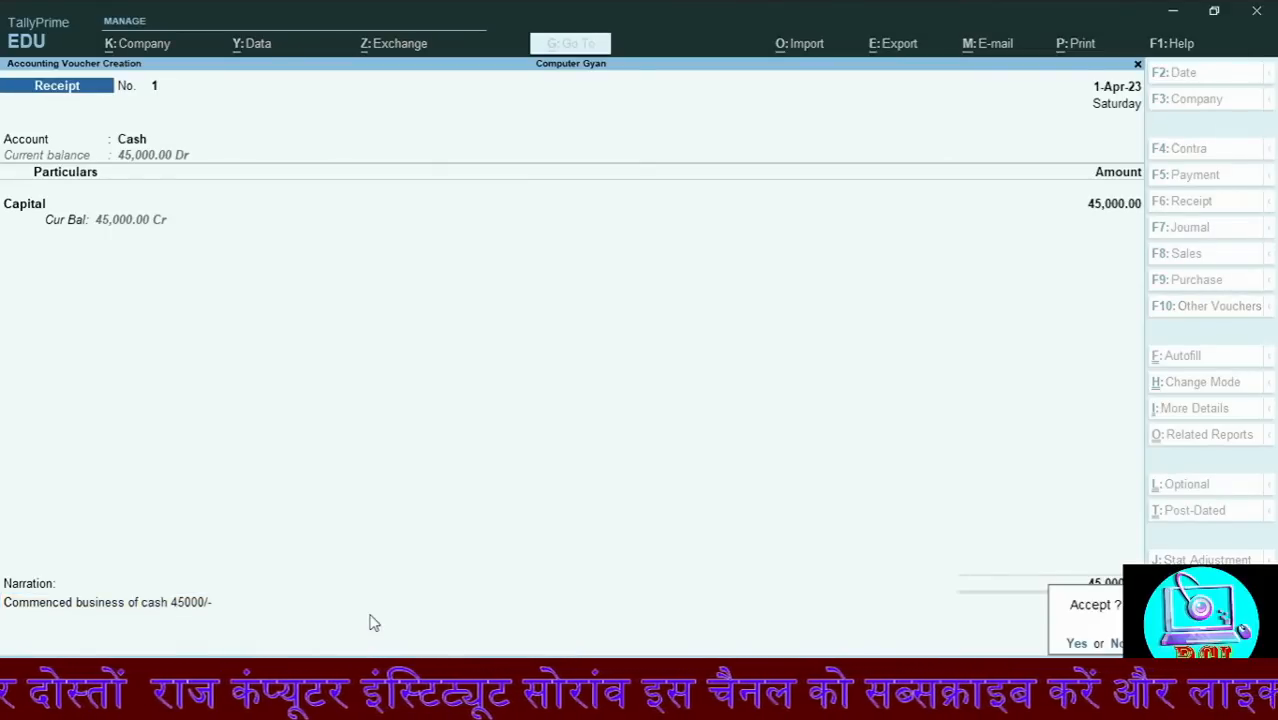
key(y)
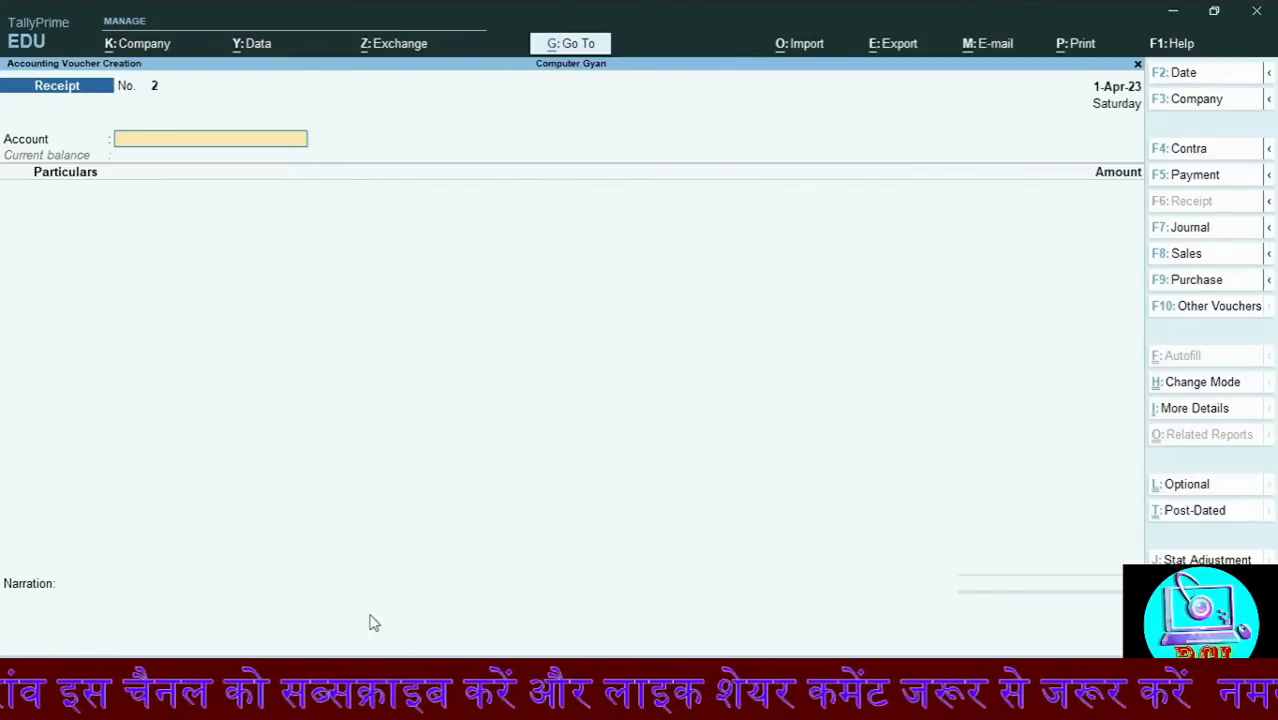
Leave voucher creation and open the Day Book to check the recorded receipt entry
key(Escape)
key(y)
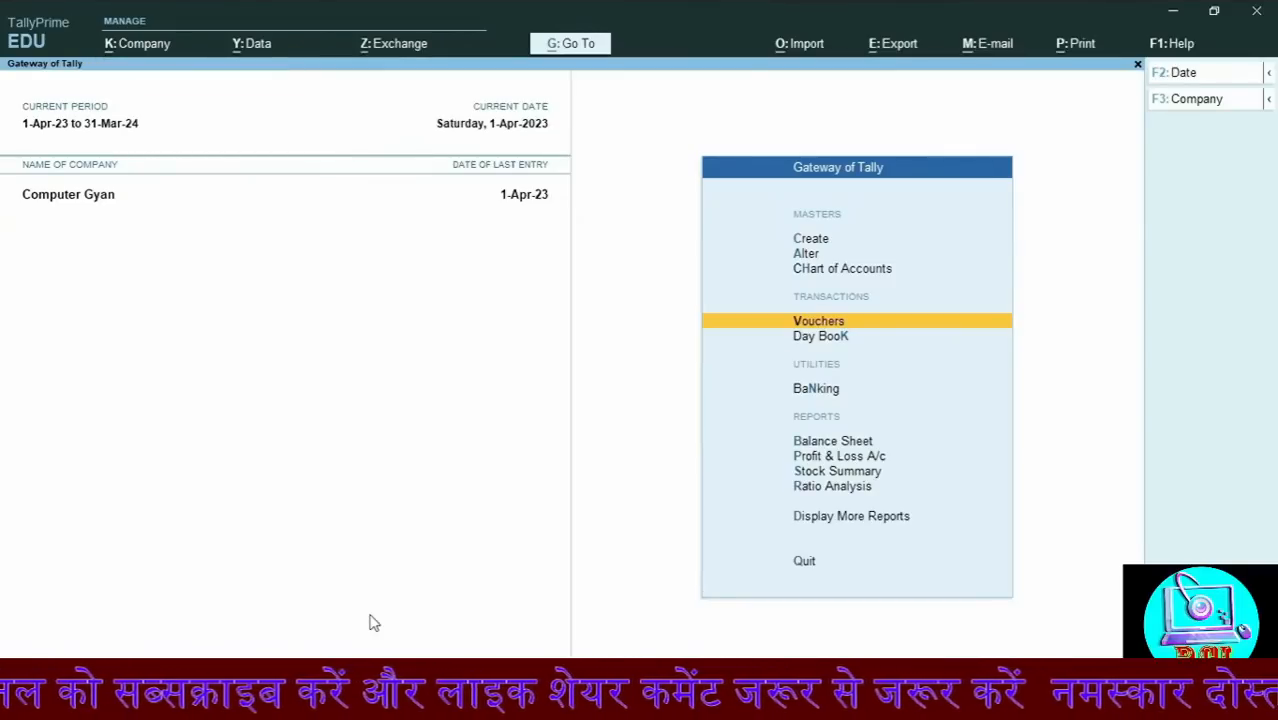
key(Down)
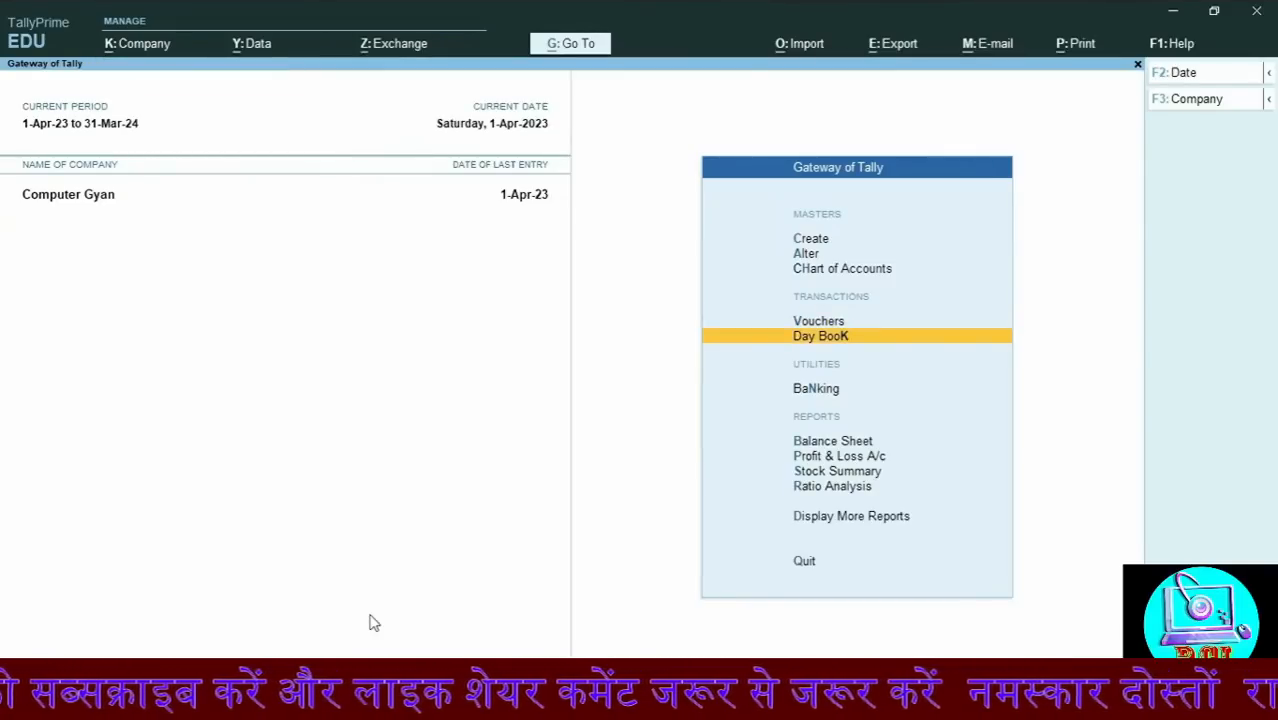
key(Return)
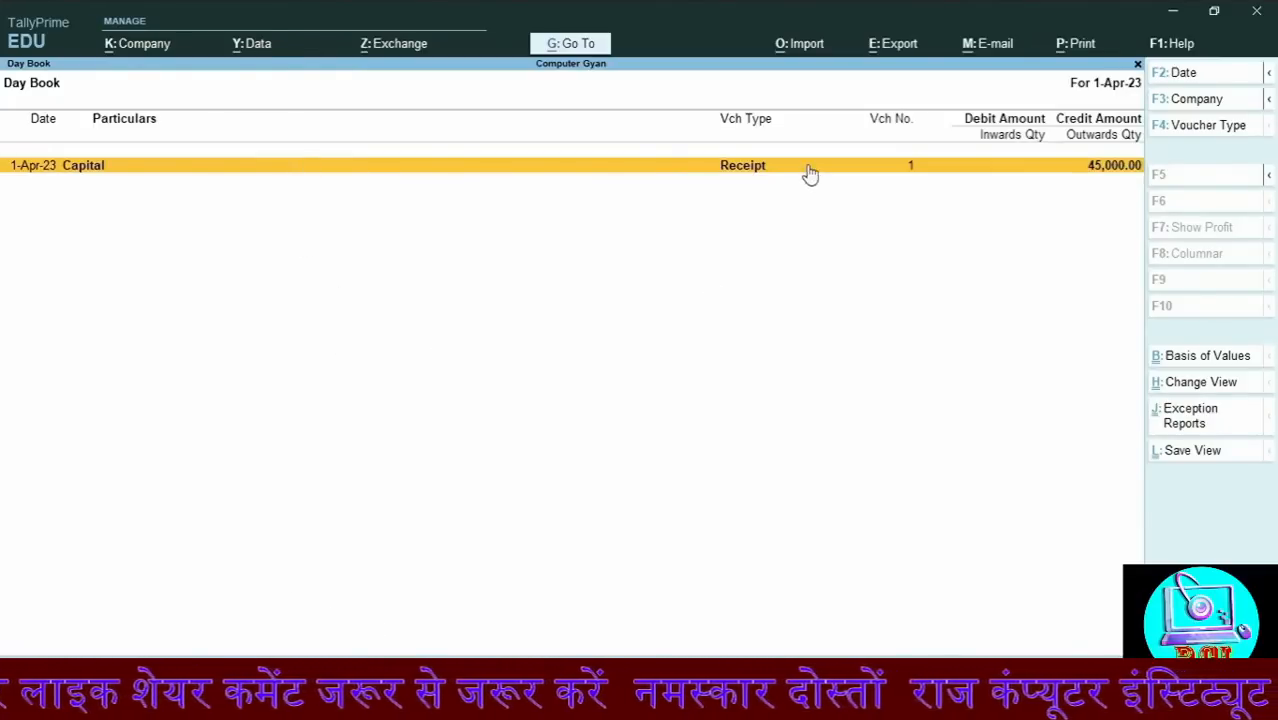
Open the Capital receipt from the Day Book to review it, decline its deletion, and return to the Gateway of Tally
click(738, 170)
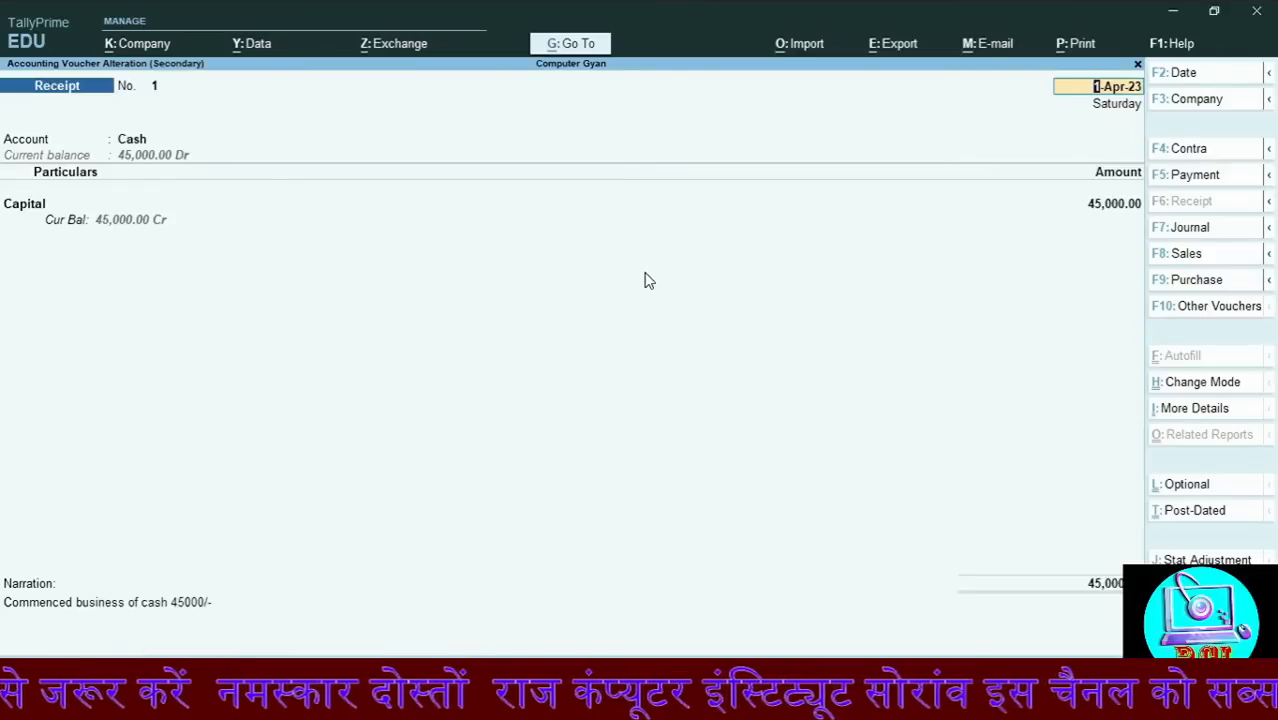
key(alt+d)
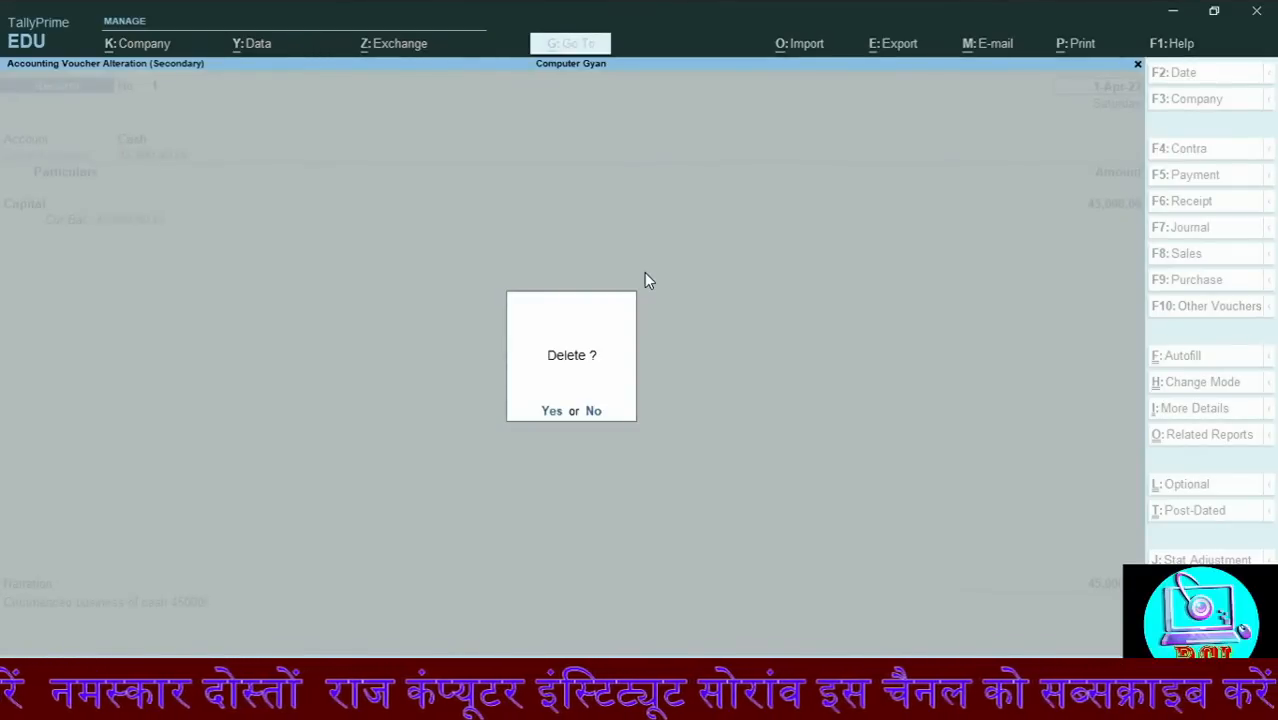
key(n)
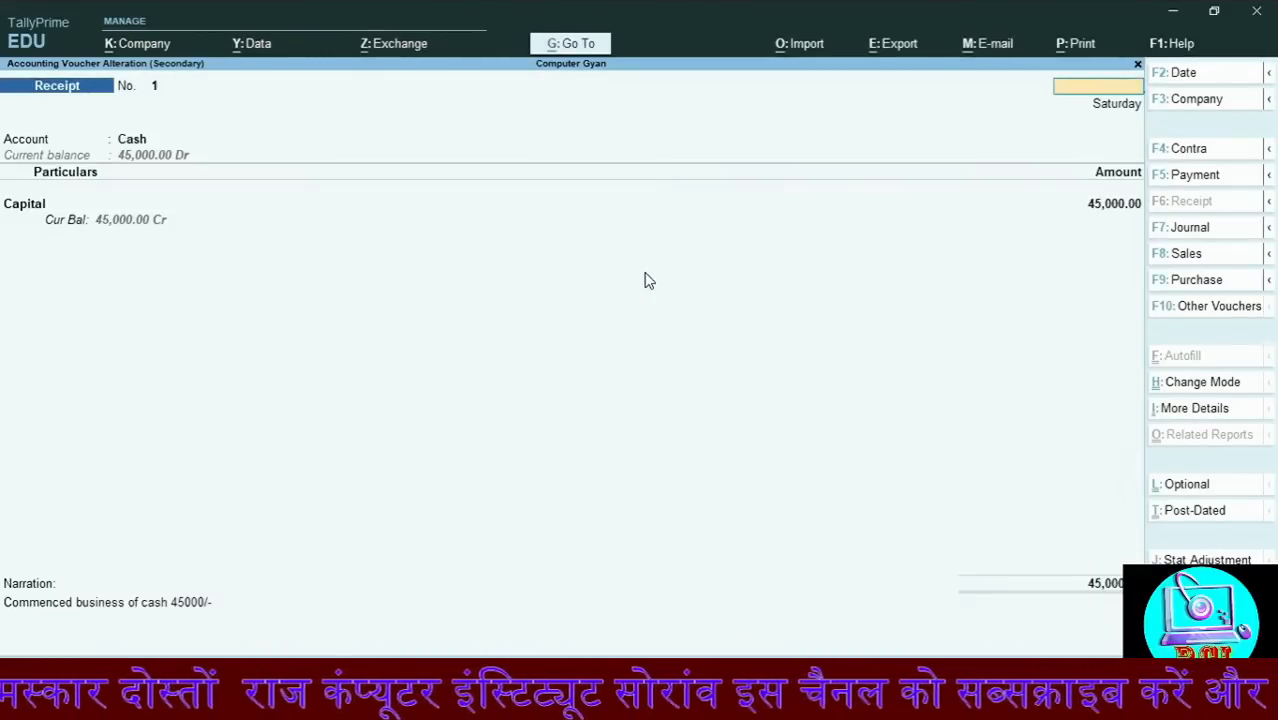
key(Escape)
key(y)
key(Escape)
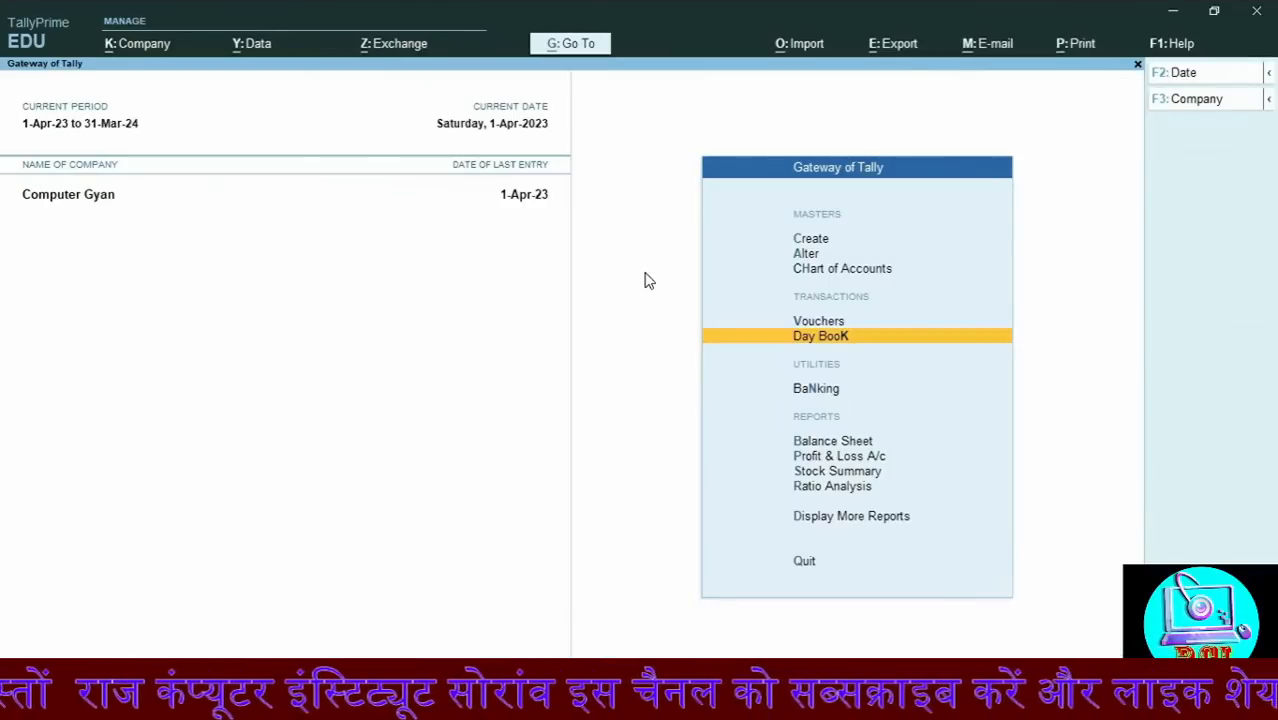
Start a new receipt voucher and create a Bank ledger under the Bank Accounts group as its account
key(v)
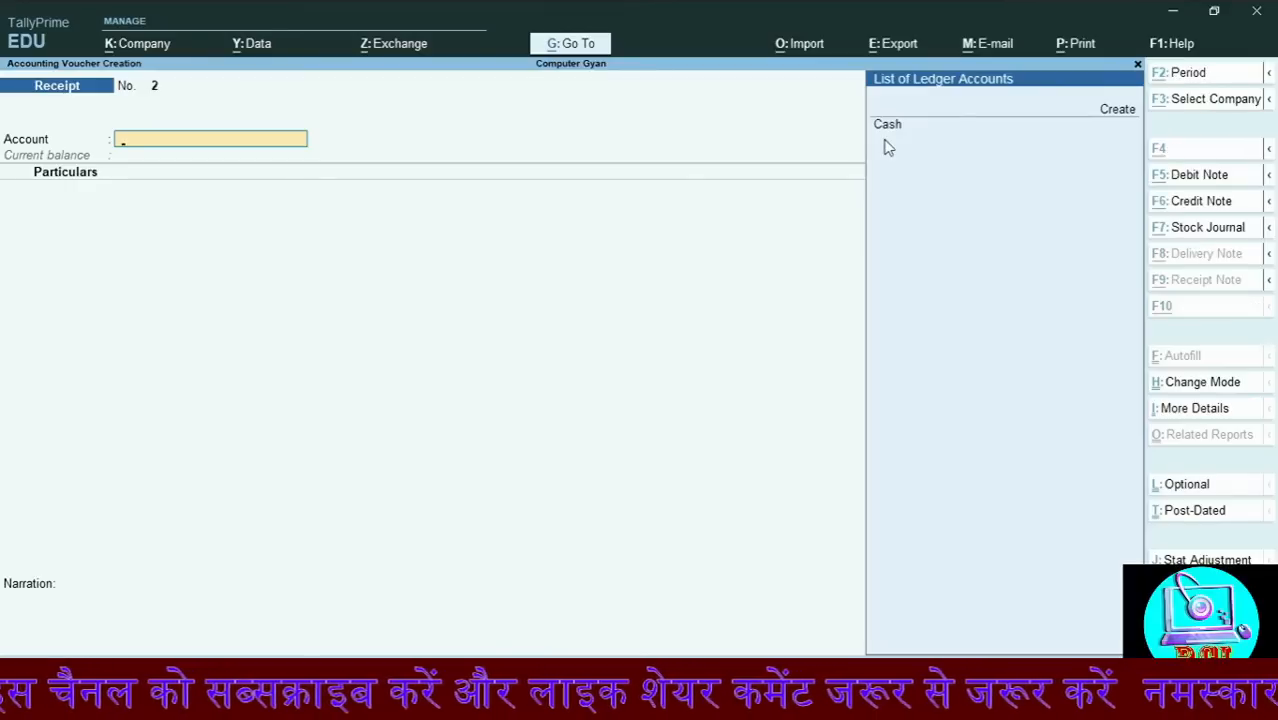
key(alt+c)
text(Bank)
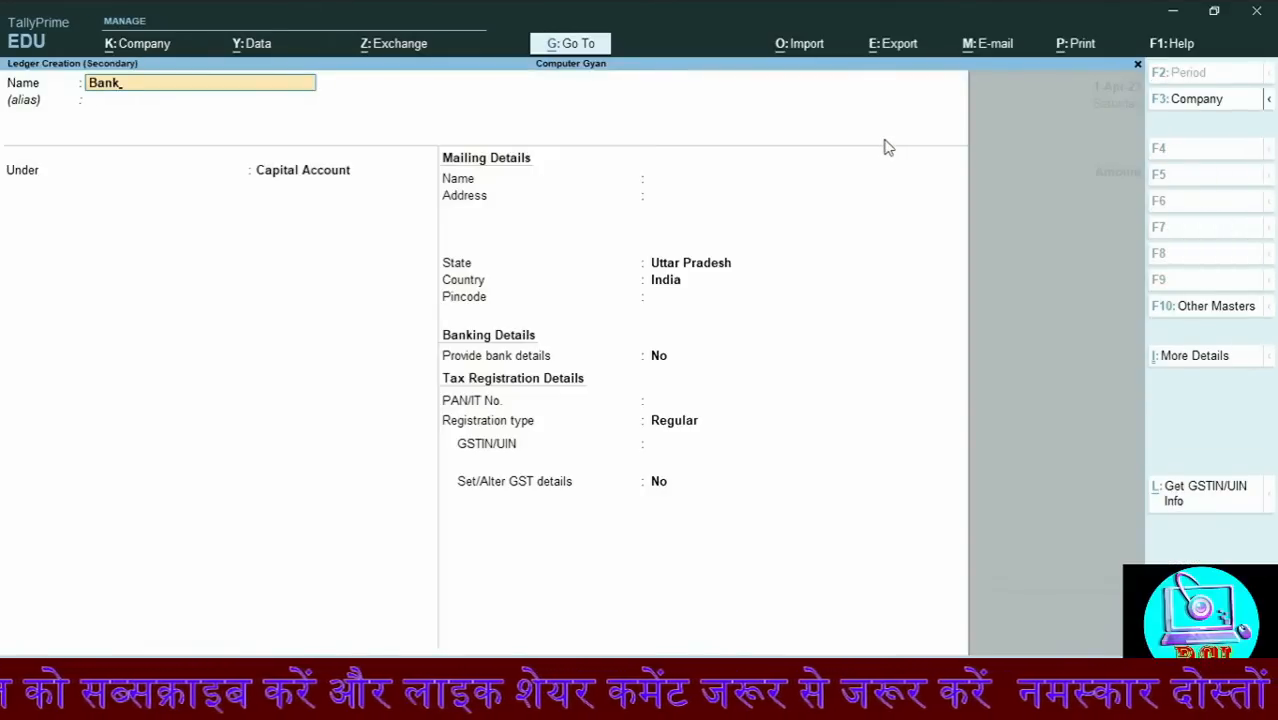
key(Return)
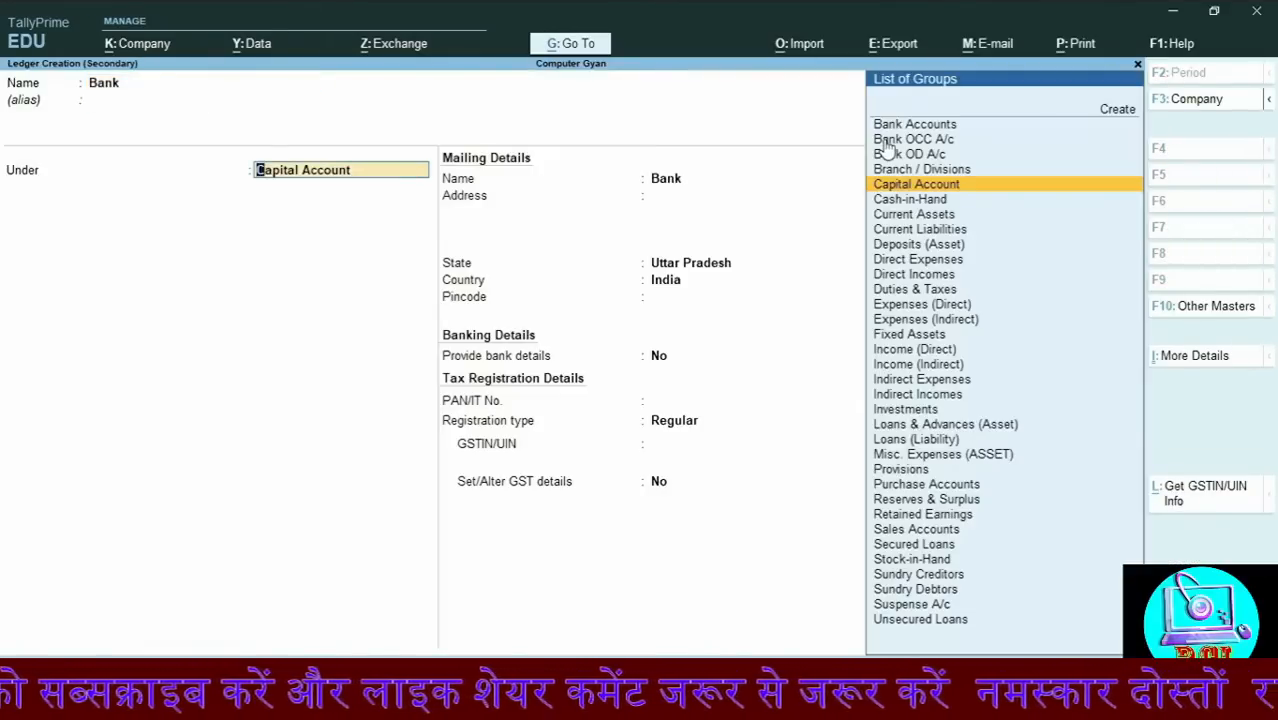
text(B)
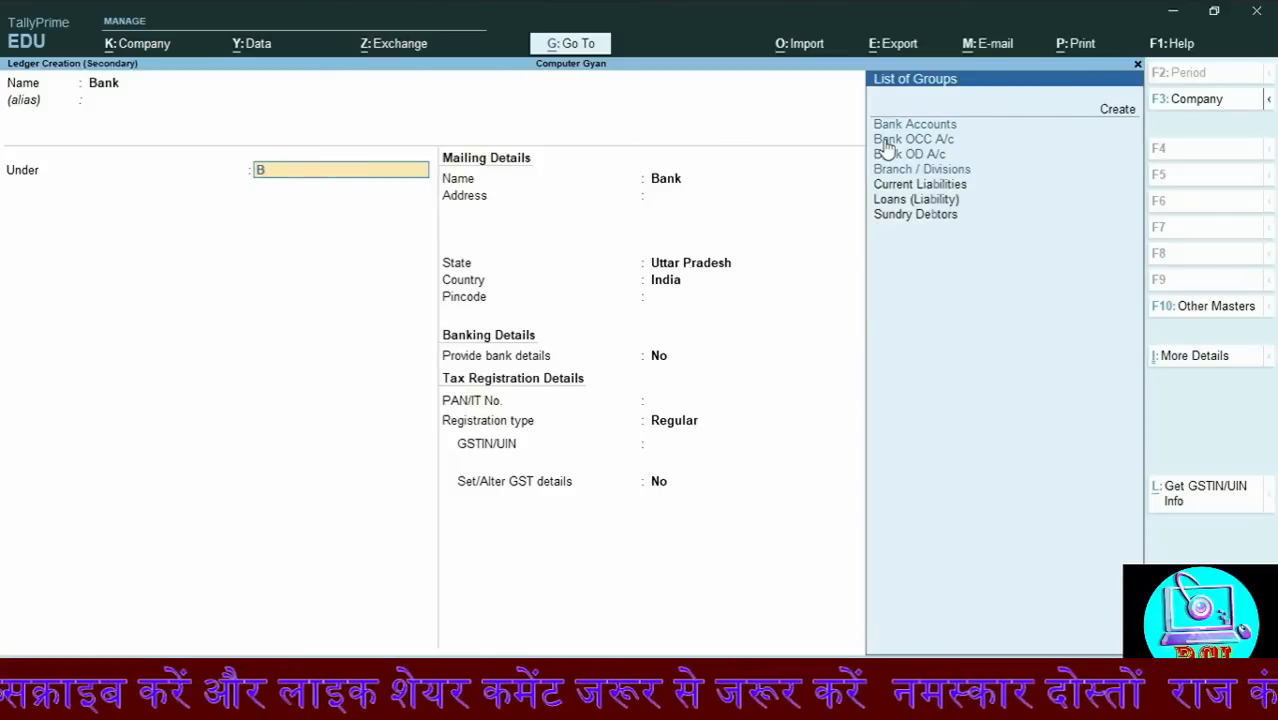
text(ank)
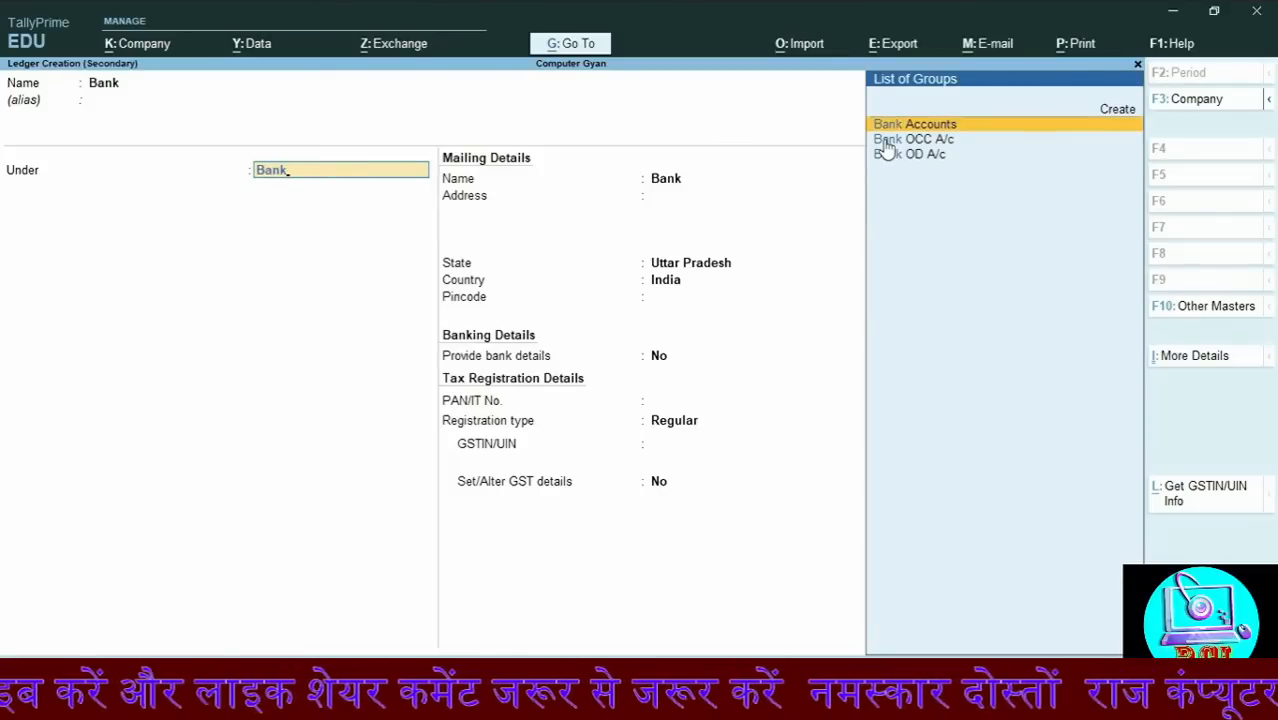
key(Return)
key(ctrl)
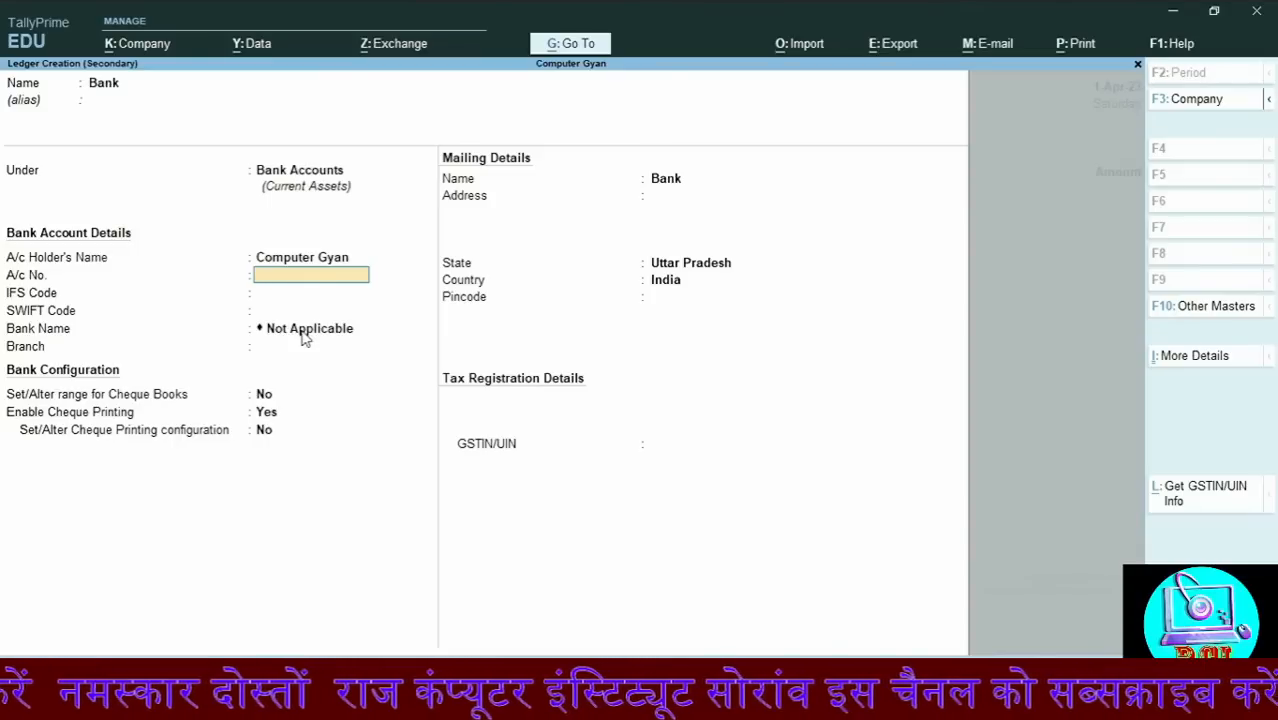
key(ctrl)
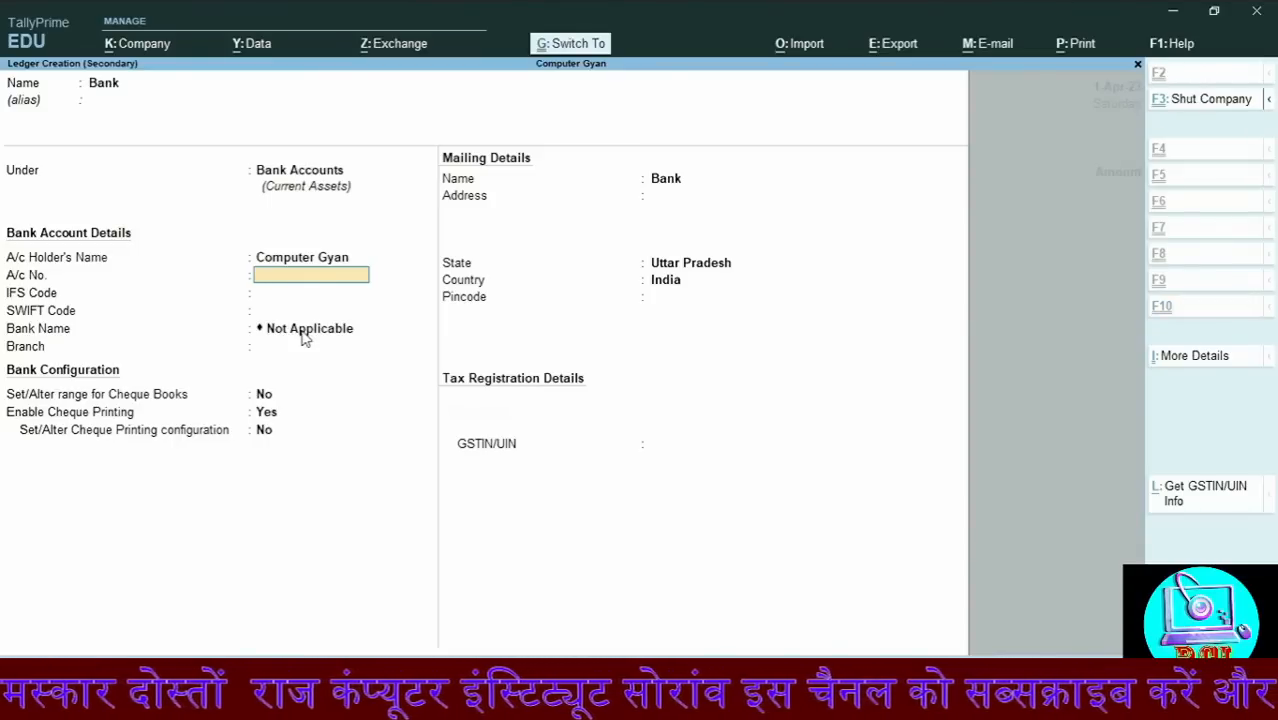
key(ctrl+a)
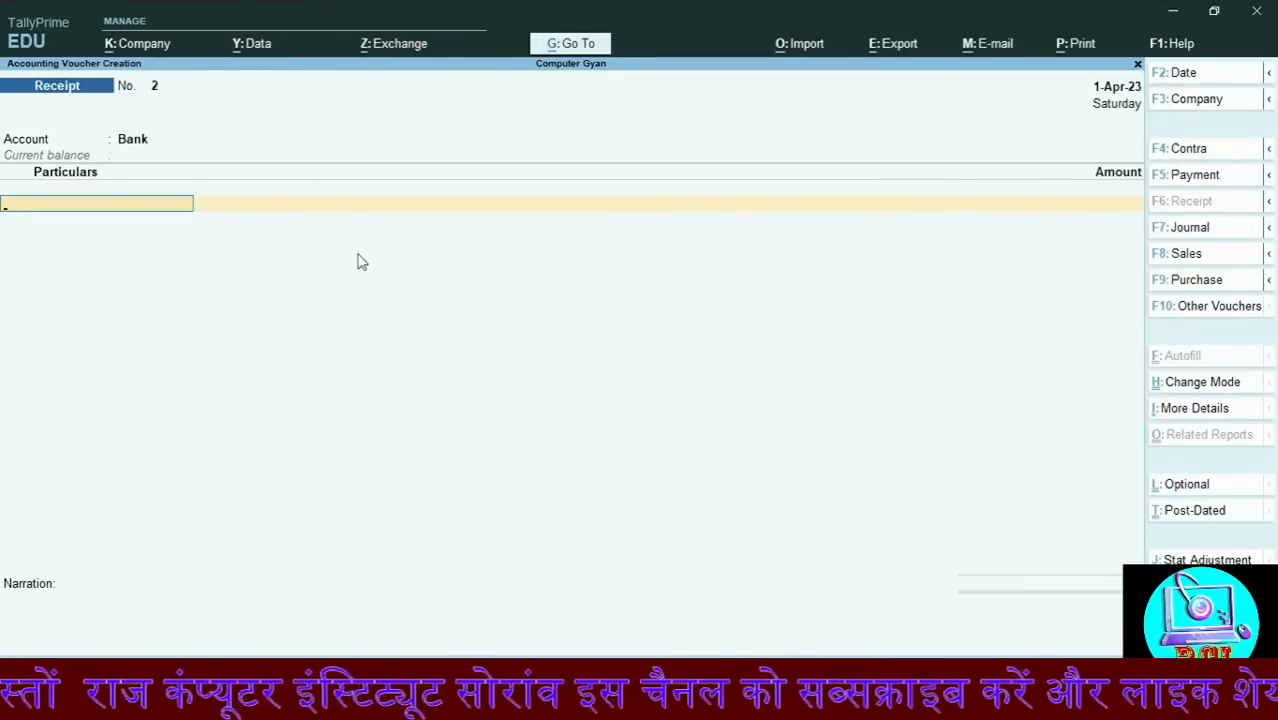
Create an Interest Received ledger under the Indirect Incomes group as the receipt's first particulars entry
key(space)
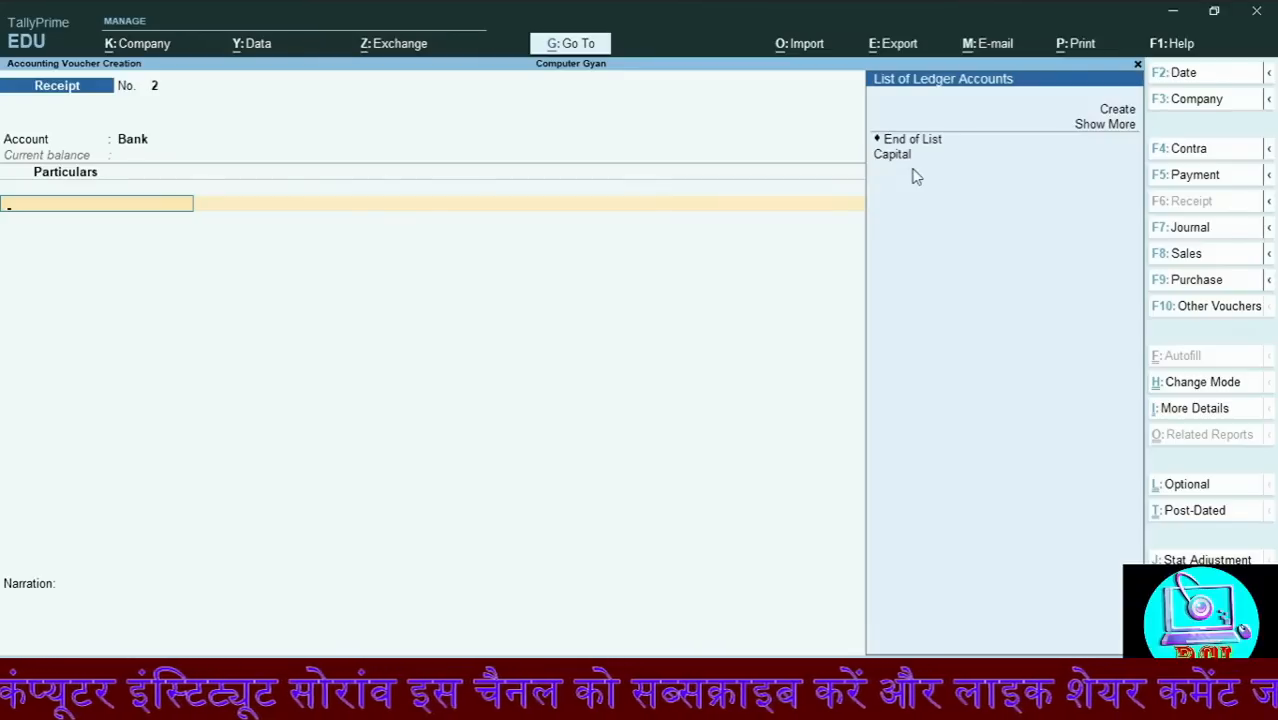
key(alt+c)
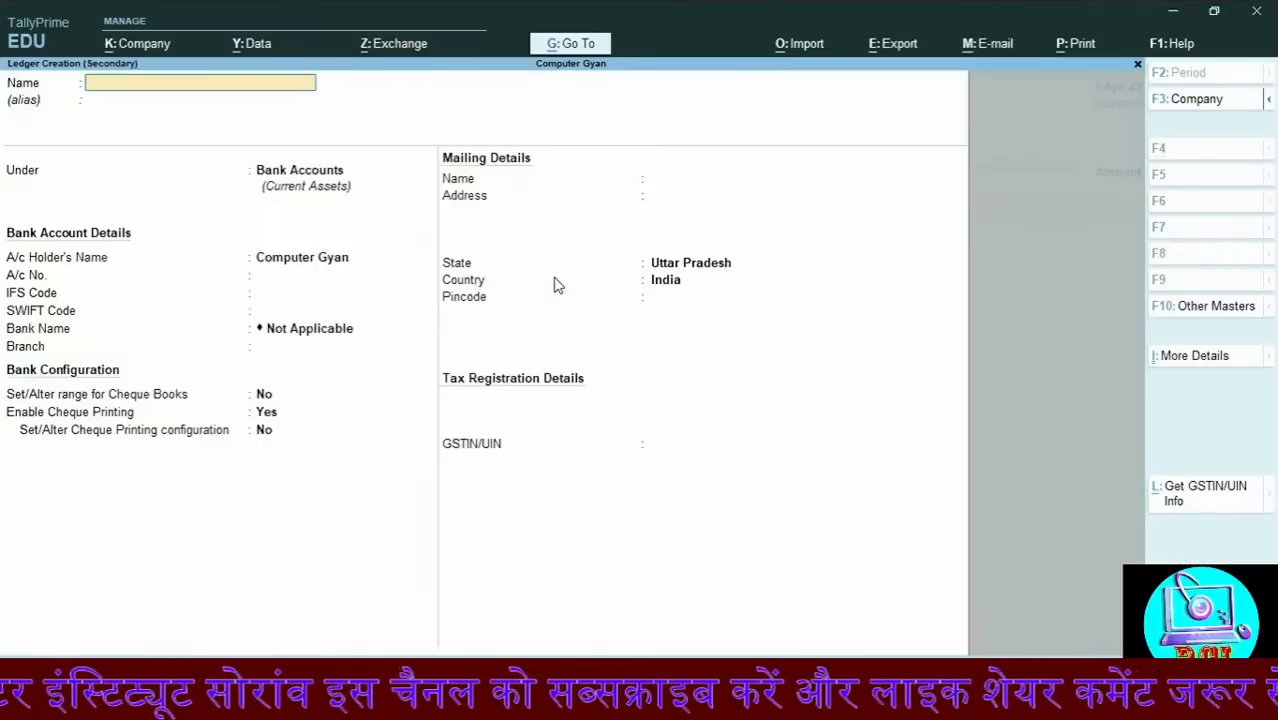
text(Int)
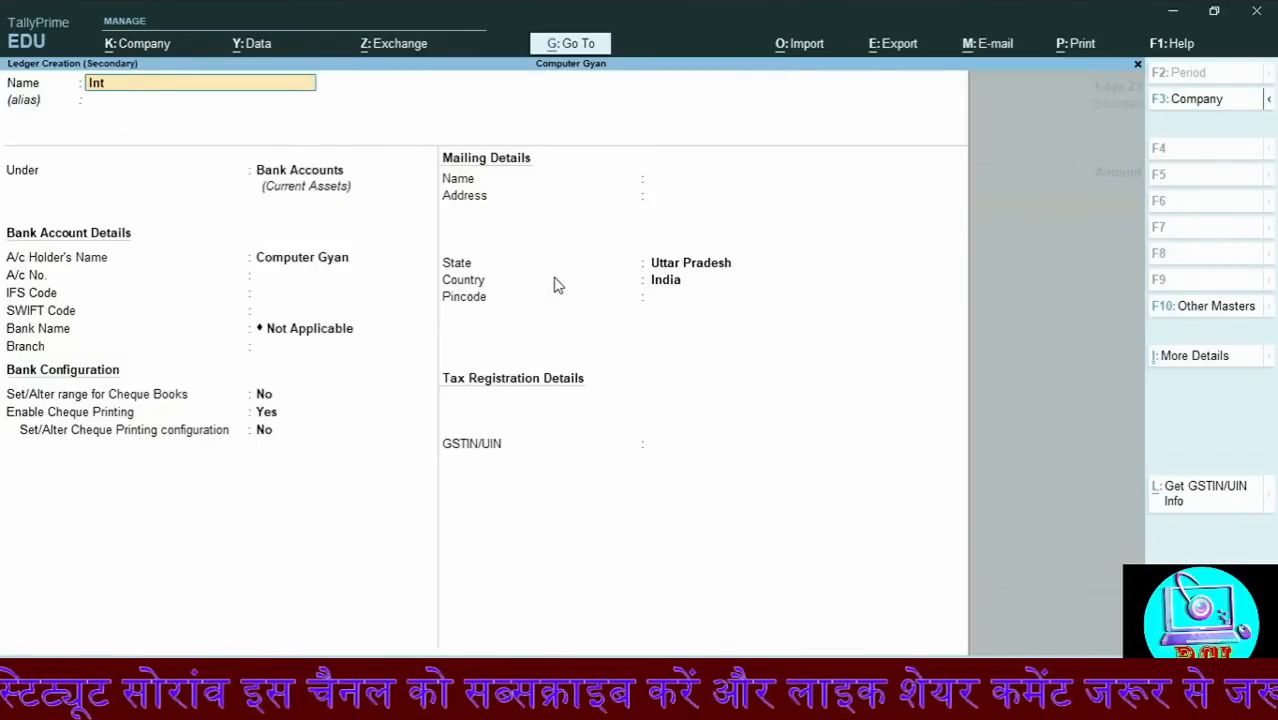
text(erest Re)
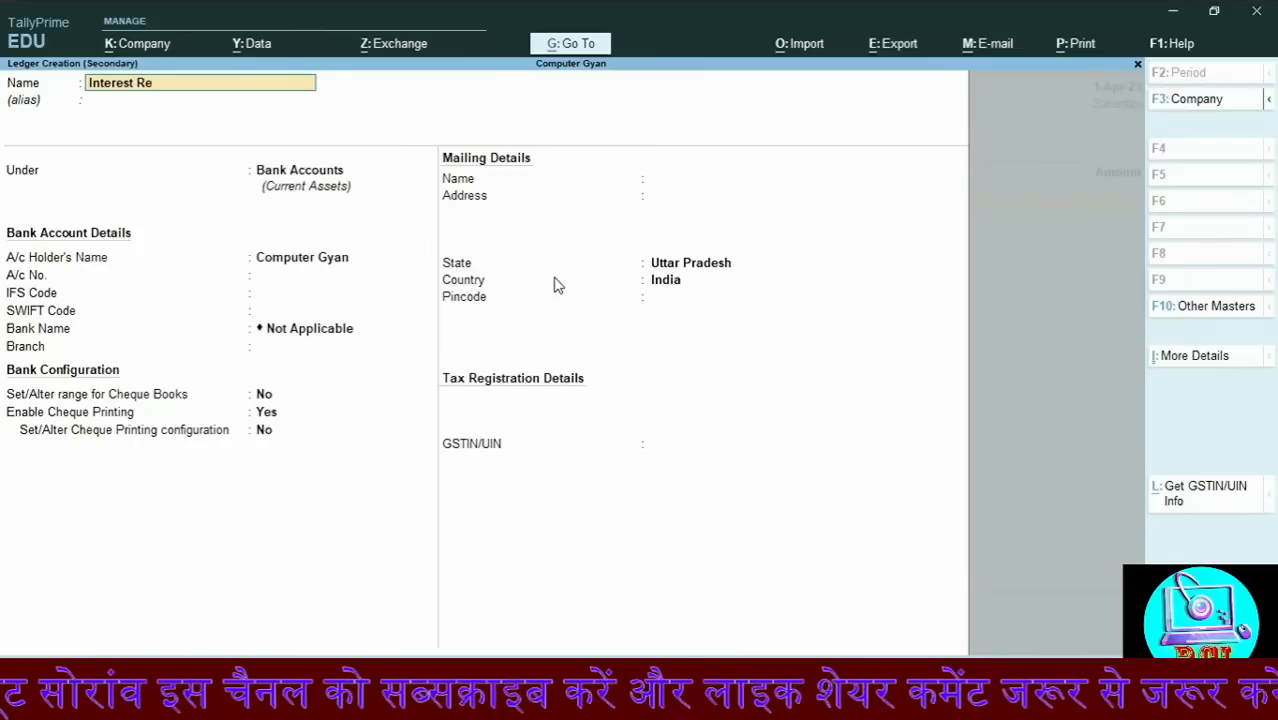
text(ceived)
key(Return)
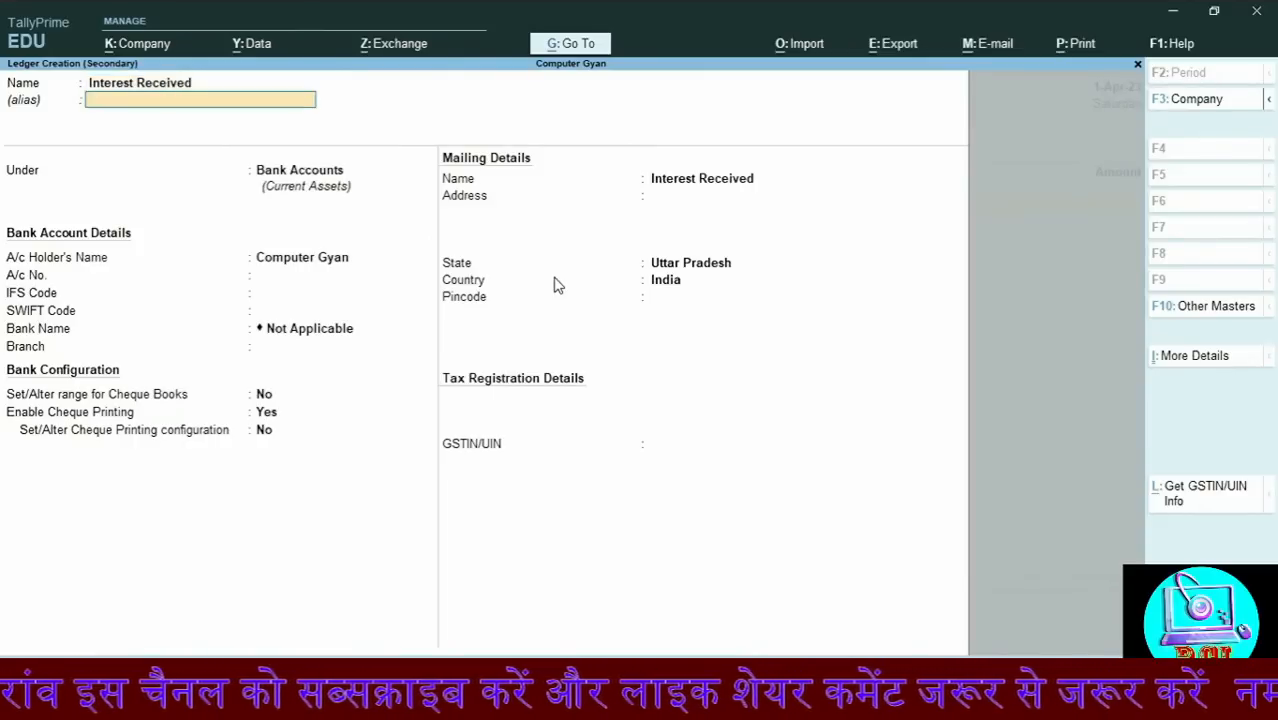
key(Return)
text(Ind)
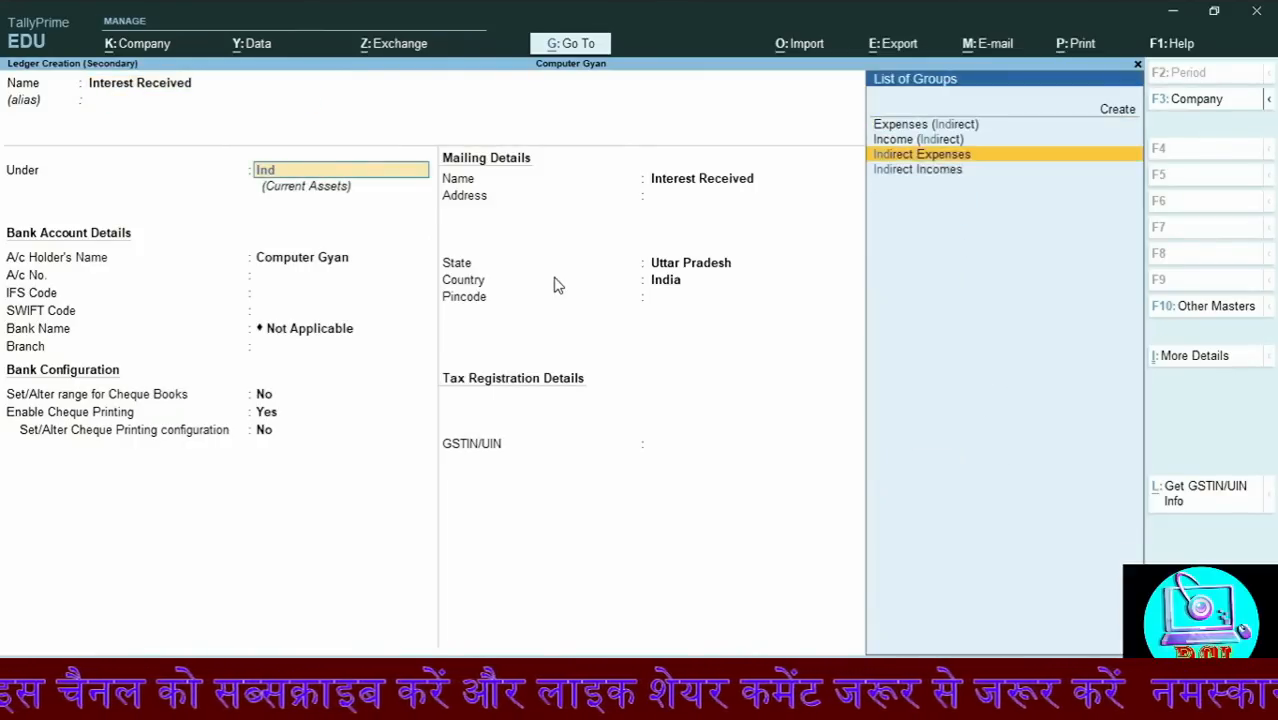
key(Down)
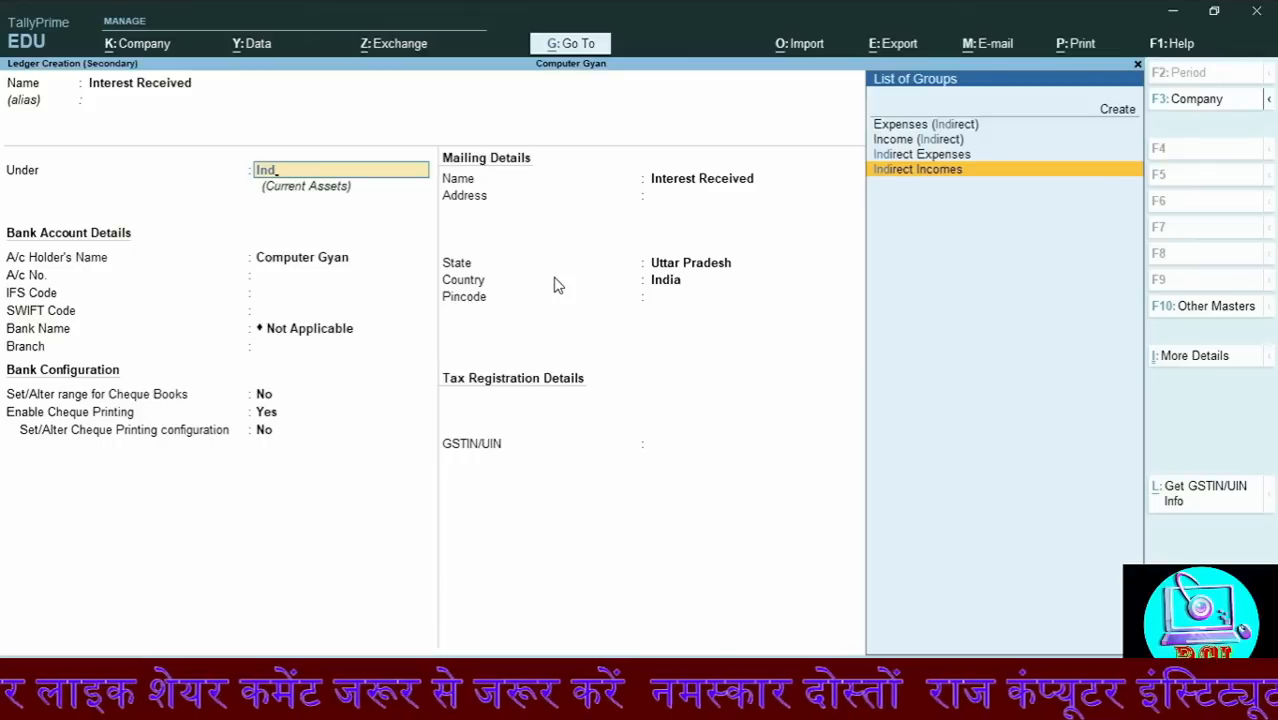
key(Return)
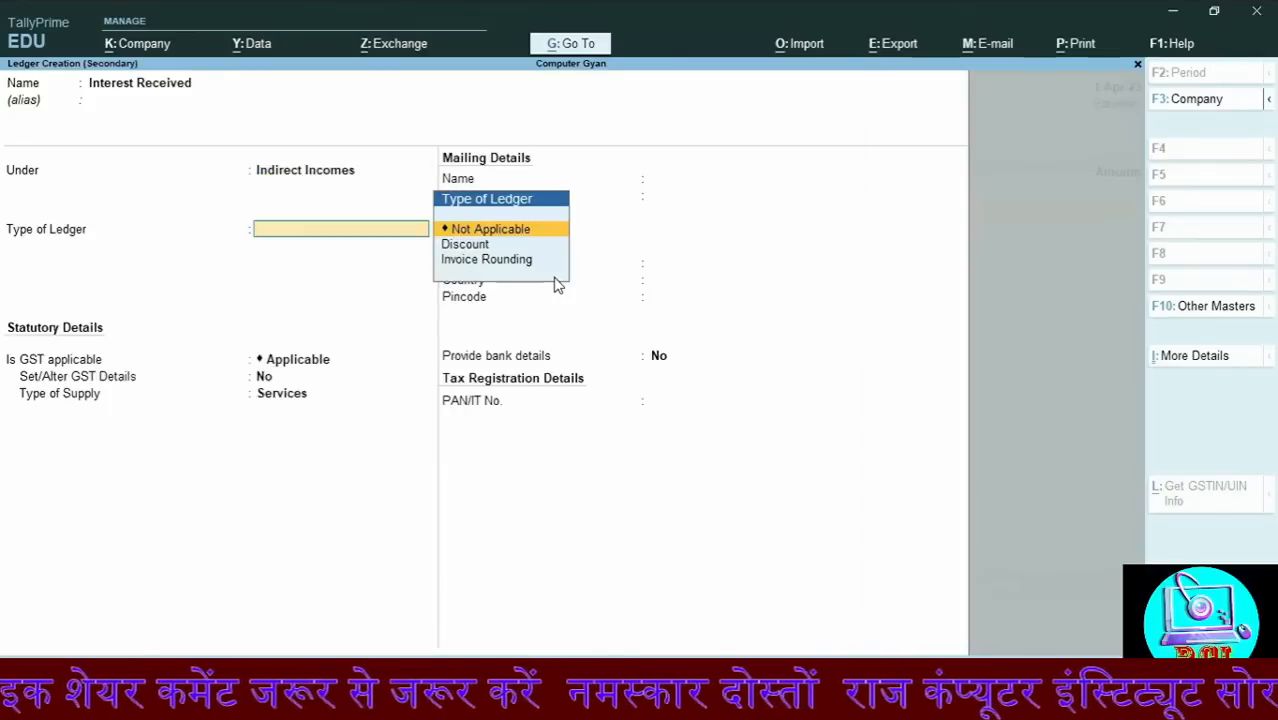
key(ctrl+a)
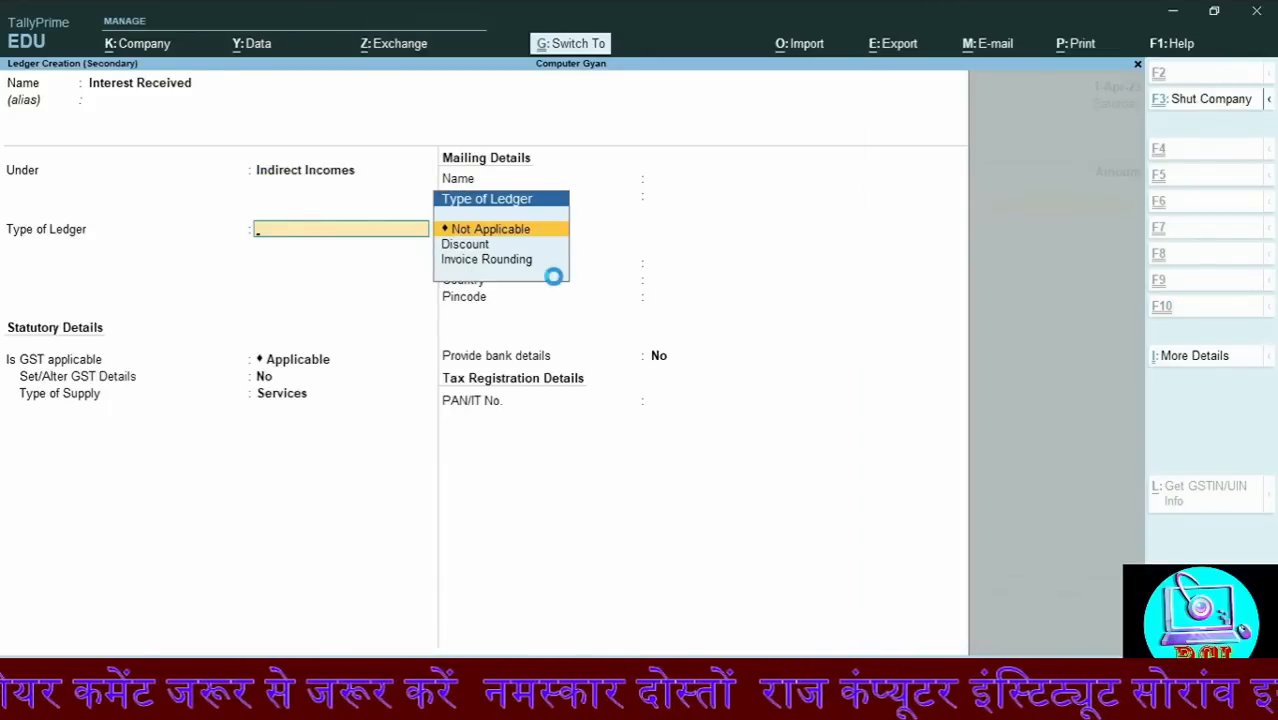
Set the Interest Received amount to 15000 and end the list of particulars
text(15000)
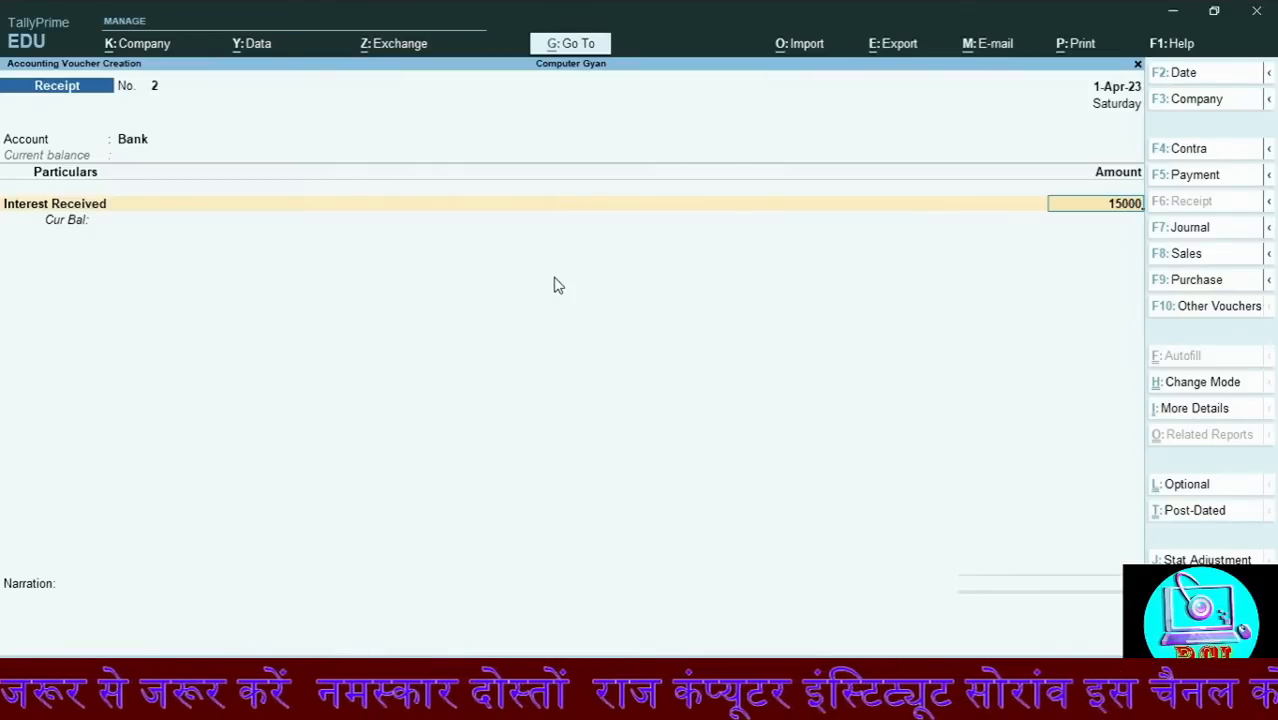
key(Return)
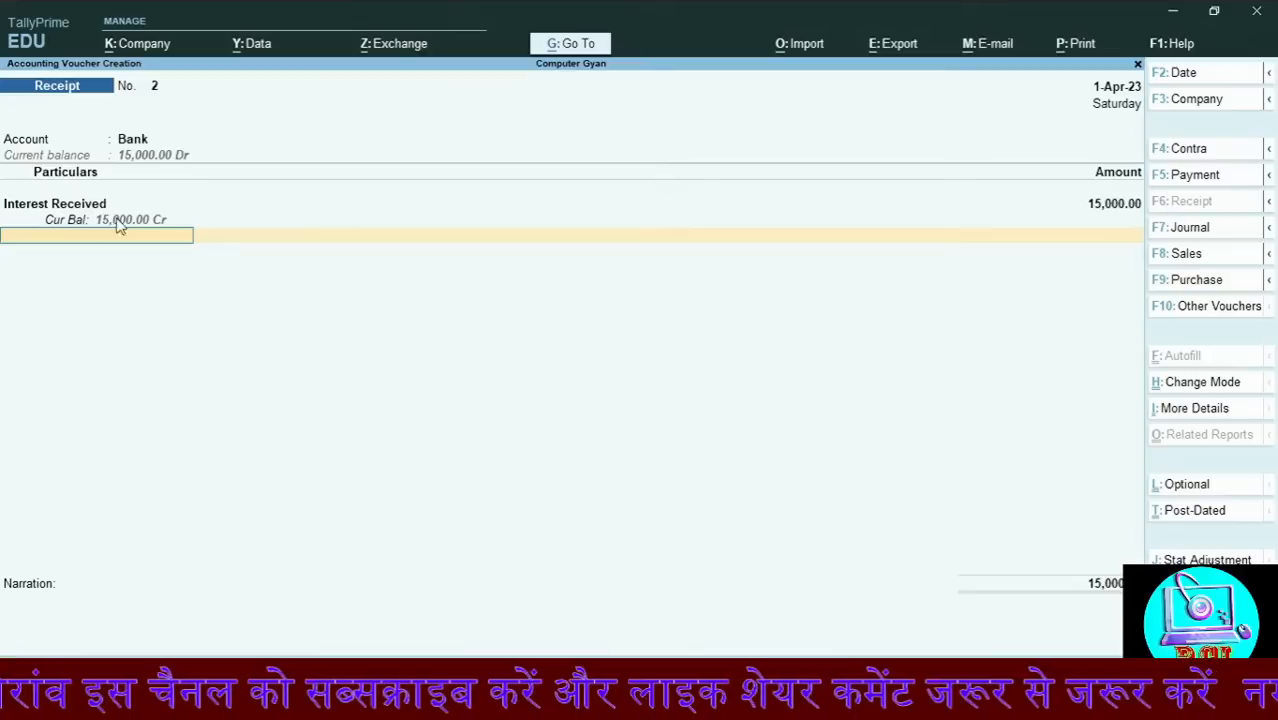
key(Return)
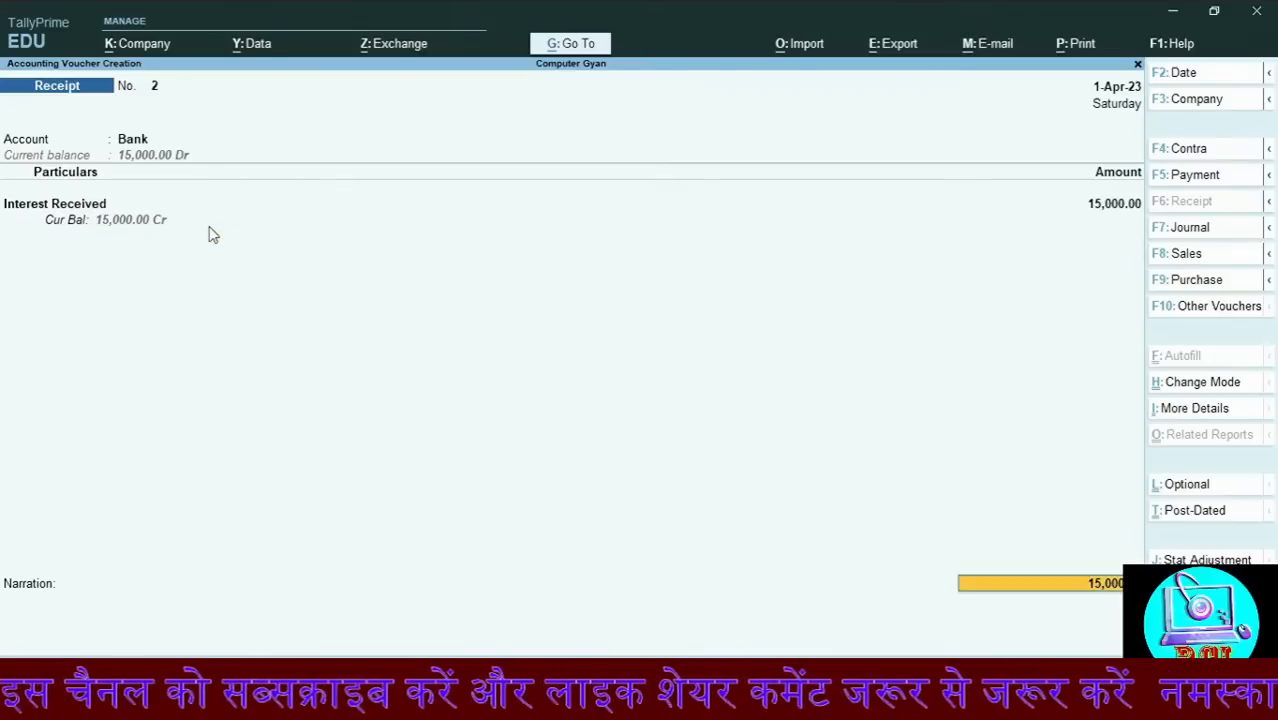
key(Return)
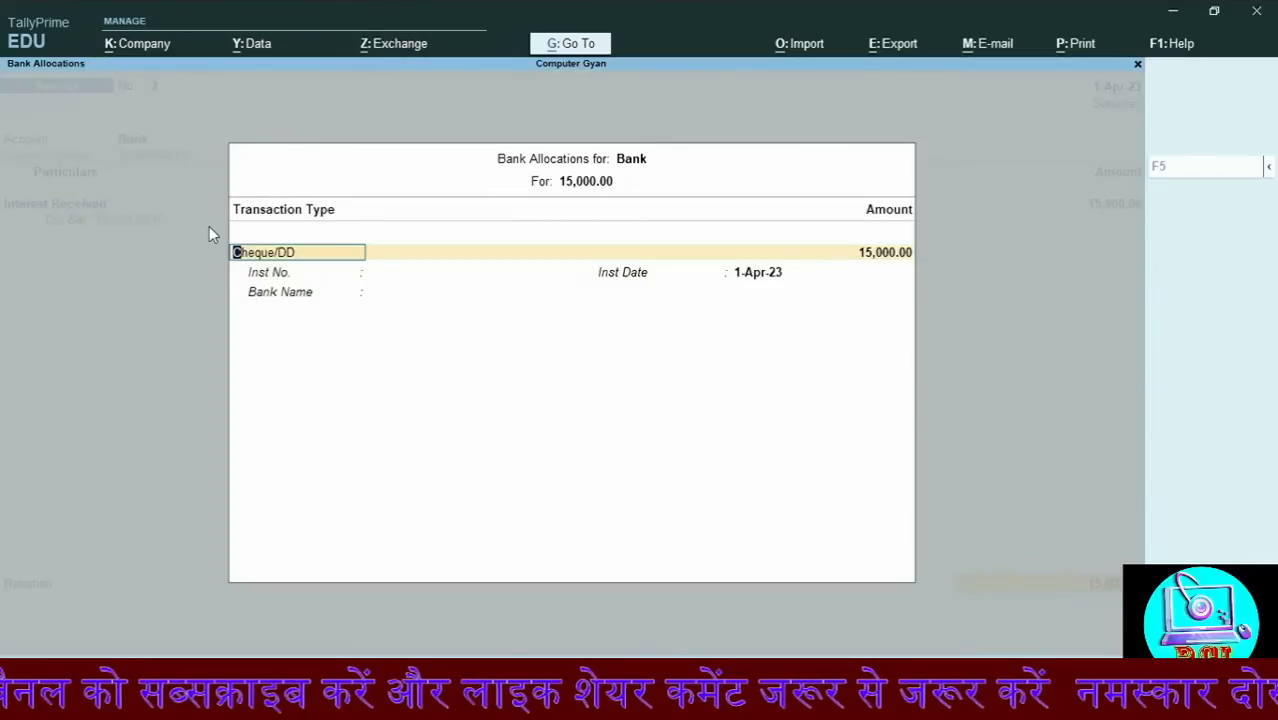
Accept the bank allocation as Cheque/DD with instrument date 1-Apr-23, leaving the instrument number and bank name blank
key(Return)
key(Return)
key(Return)
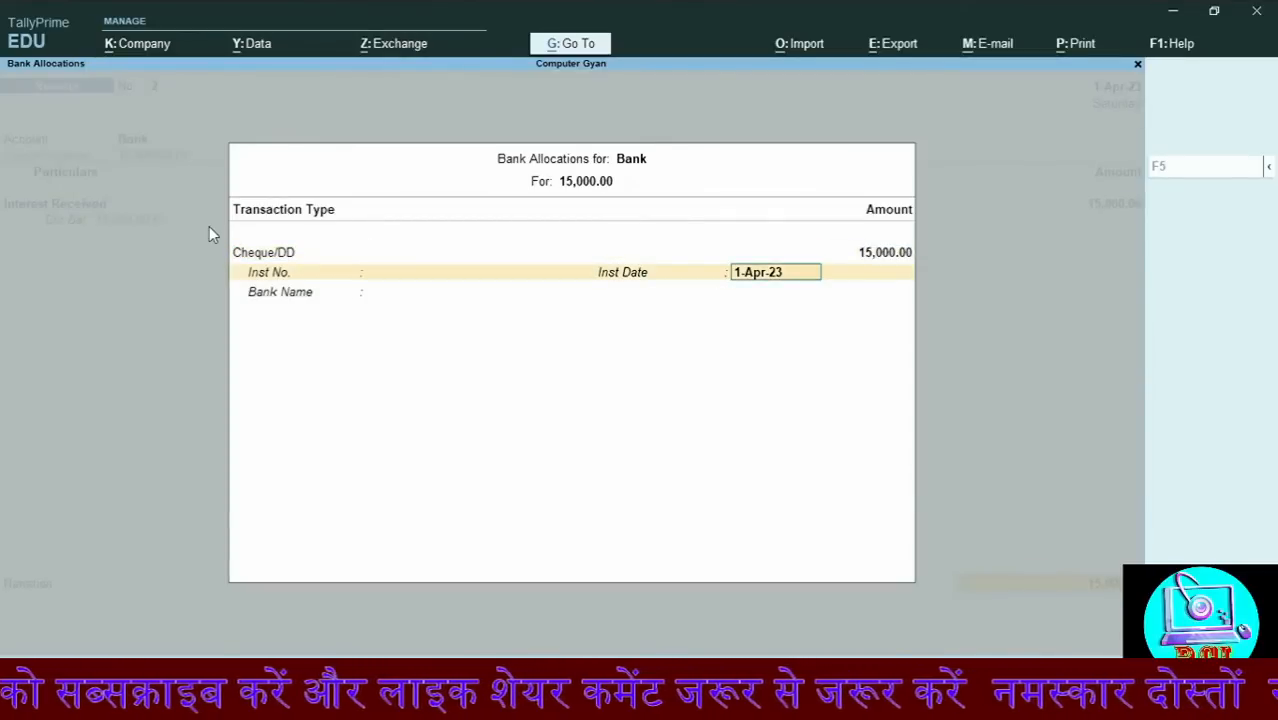
key(Return)
key(Return)
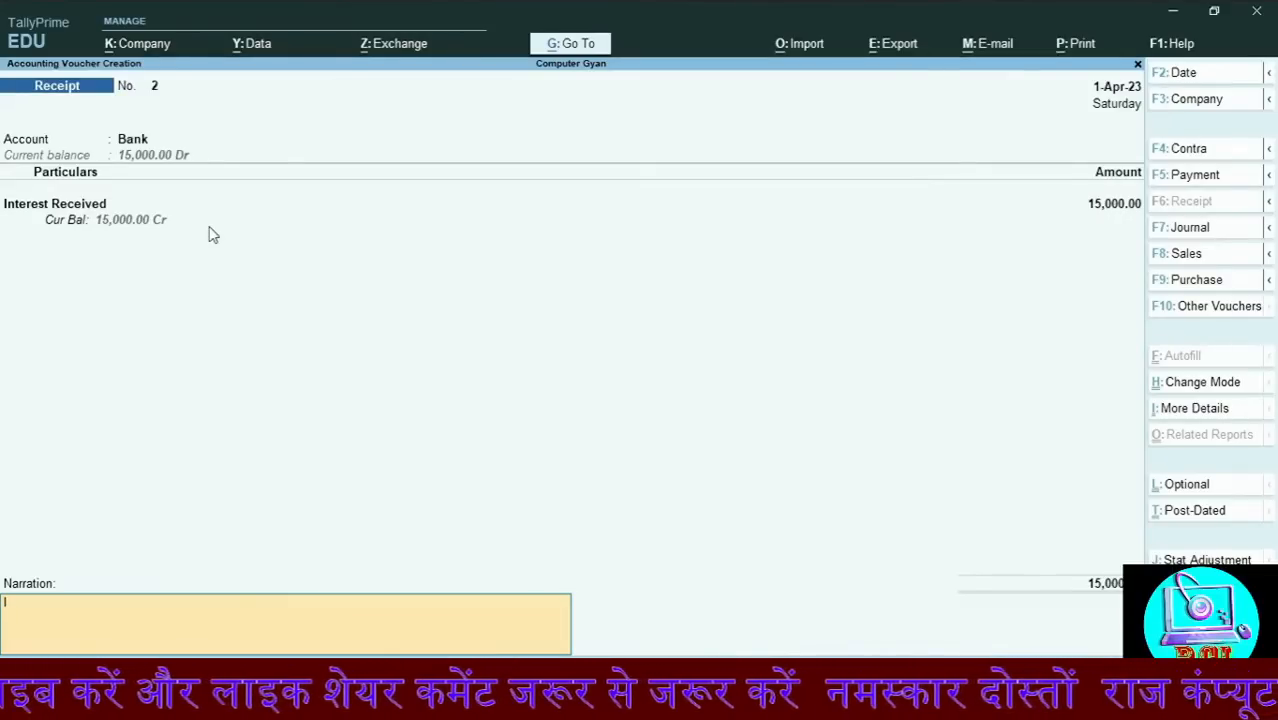
Enter the narration "Recieved interest by cheque 15000/-" and save the receipt voucher
text(Re)
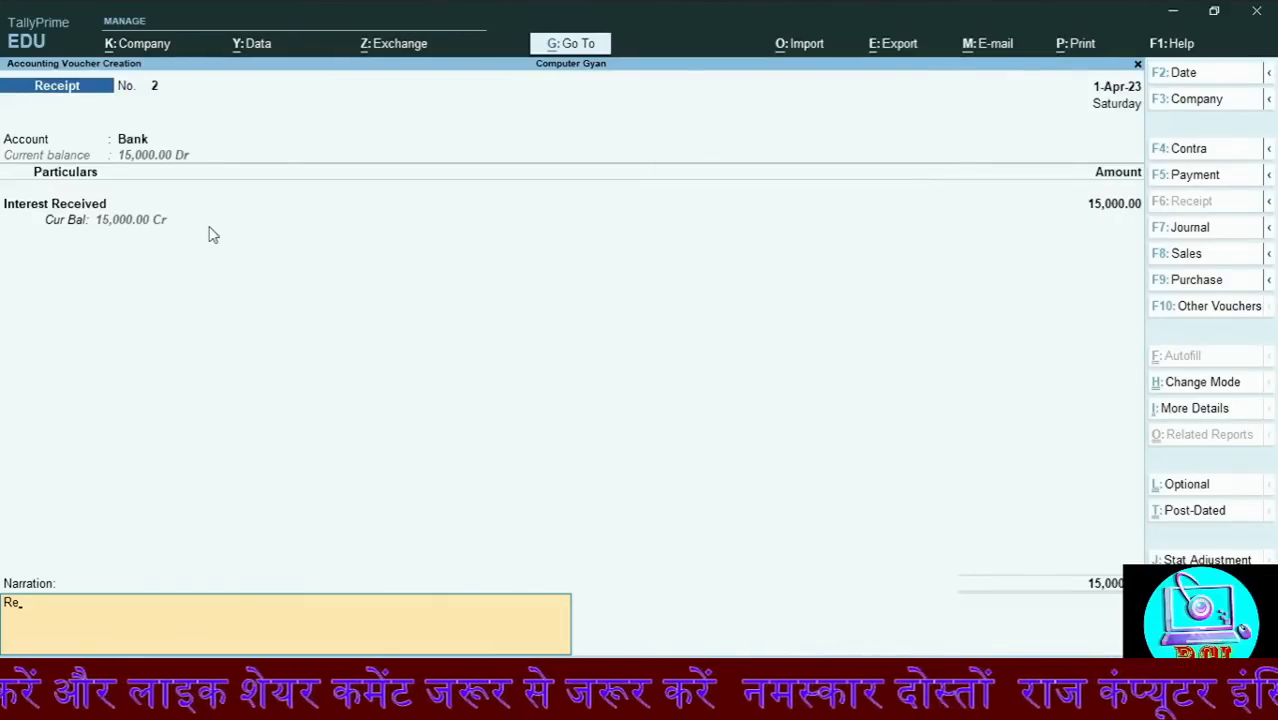
text(cieved in)
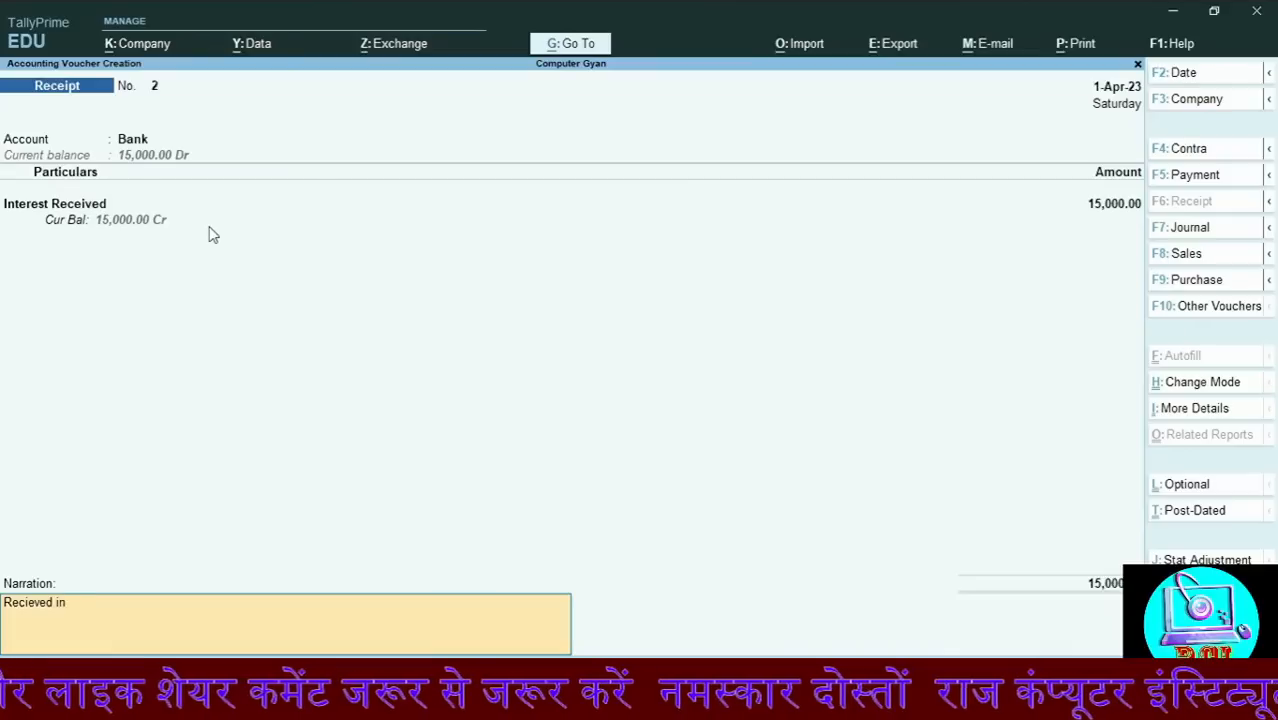
text(terest by ch)
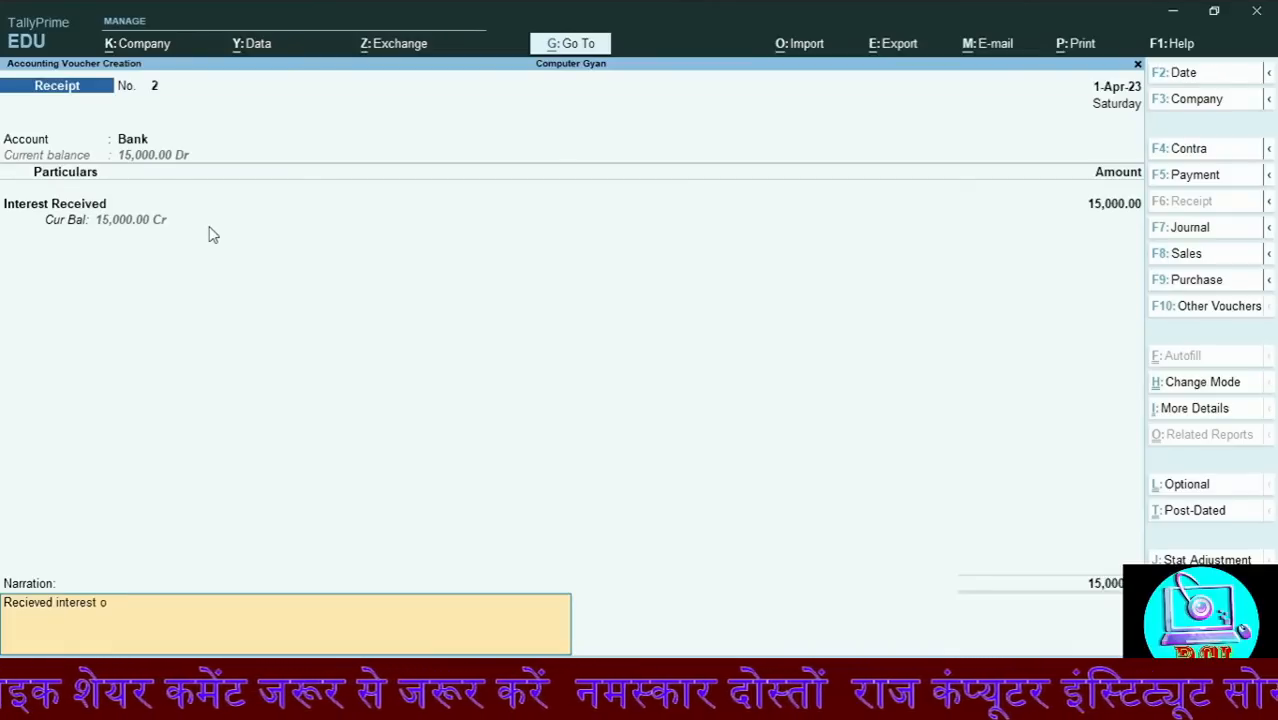
text(eque)
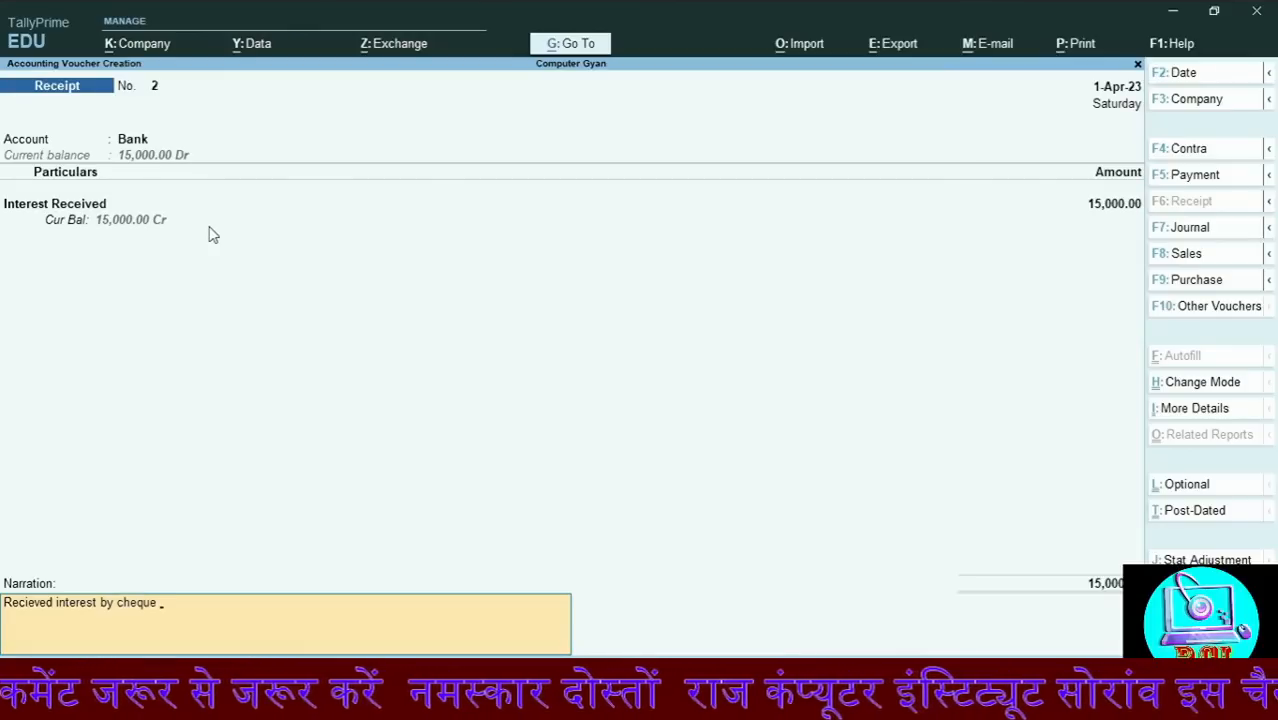
text(  15000)
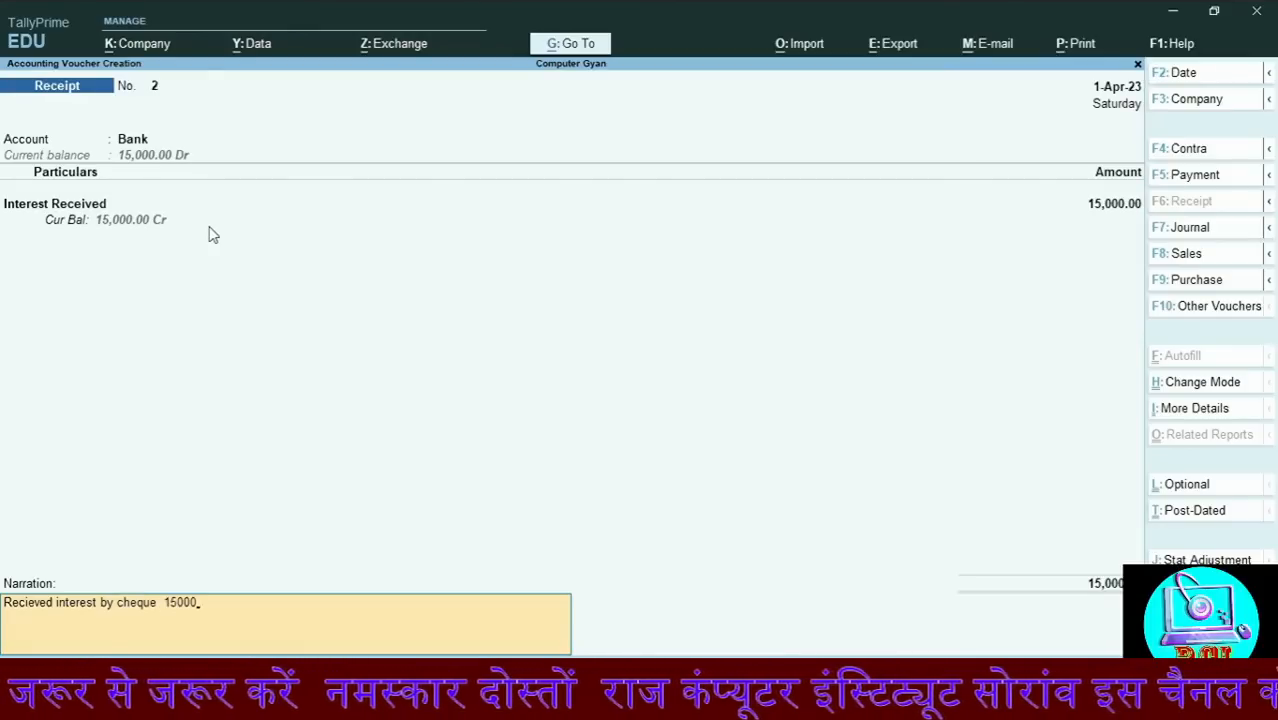
text(/-)
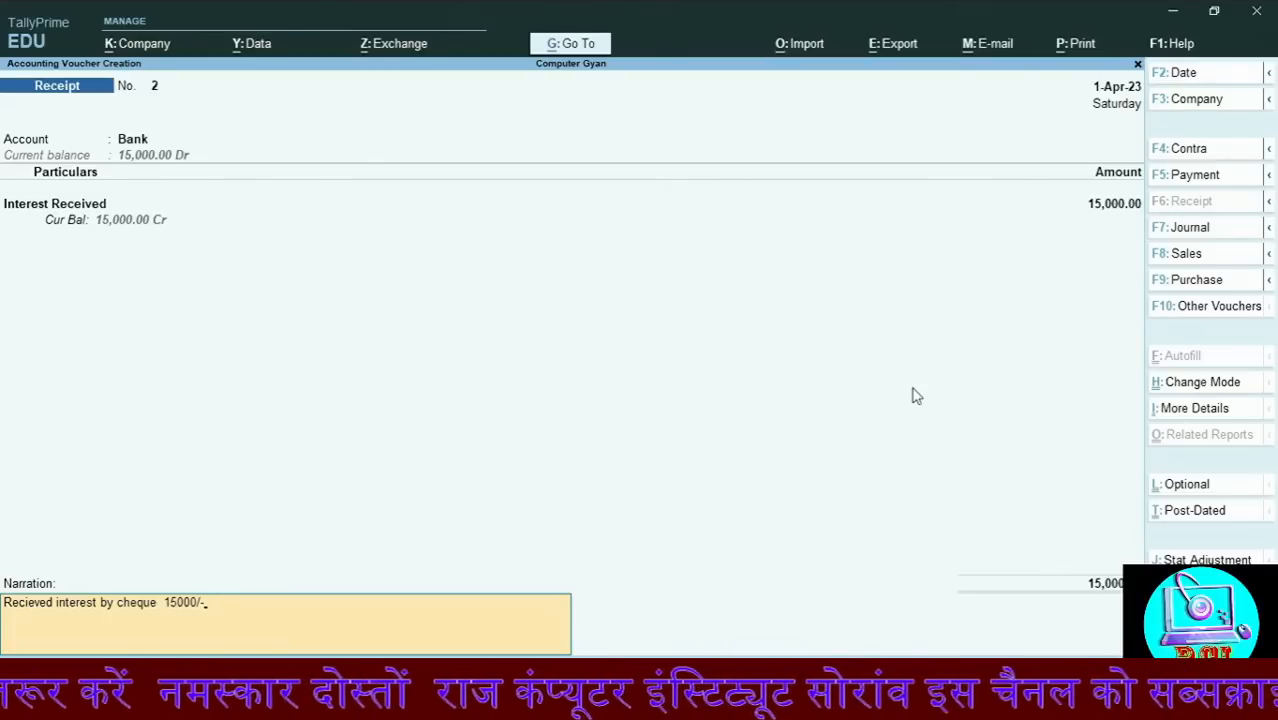
key(Return)
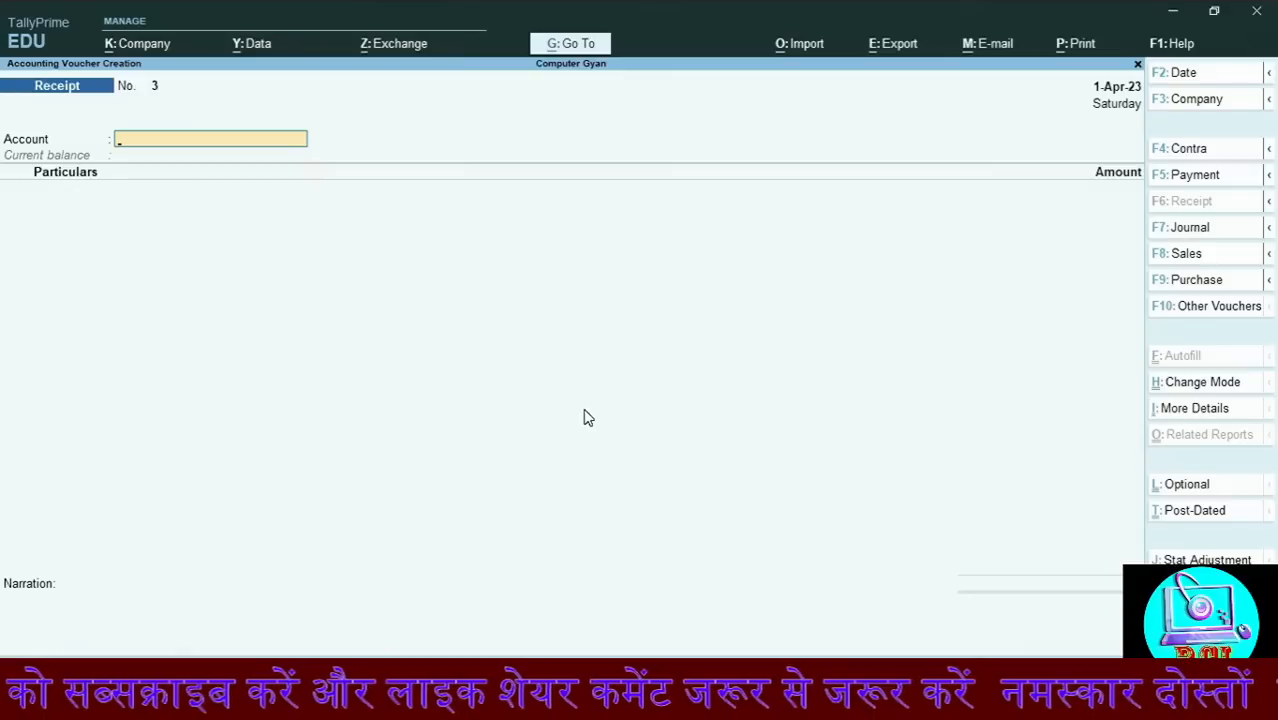
Start a purchase voucher with Bank as the party account, accepting the receipt details and party details as they are
click(1190, 283)
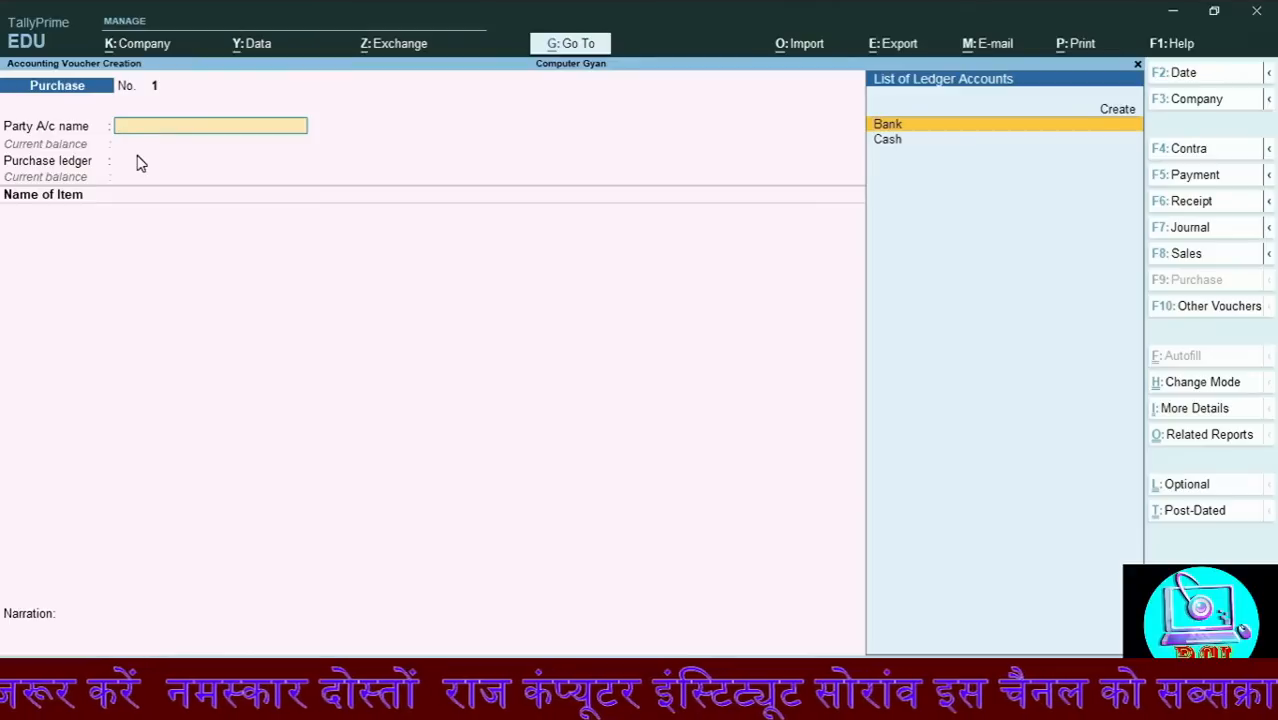
key(Down)
key(Up)
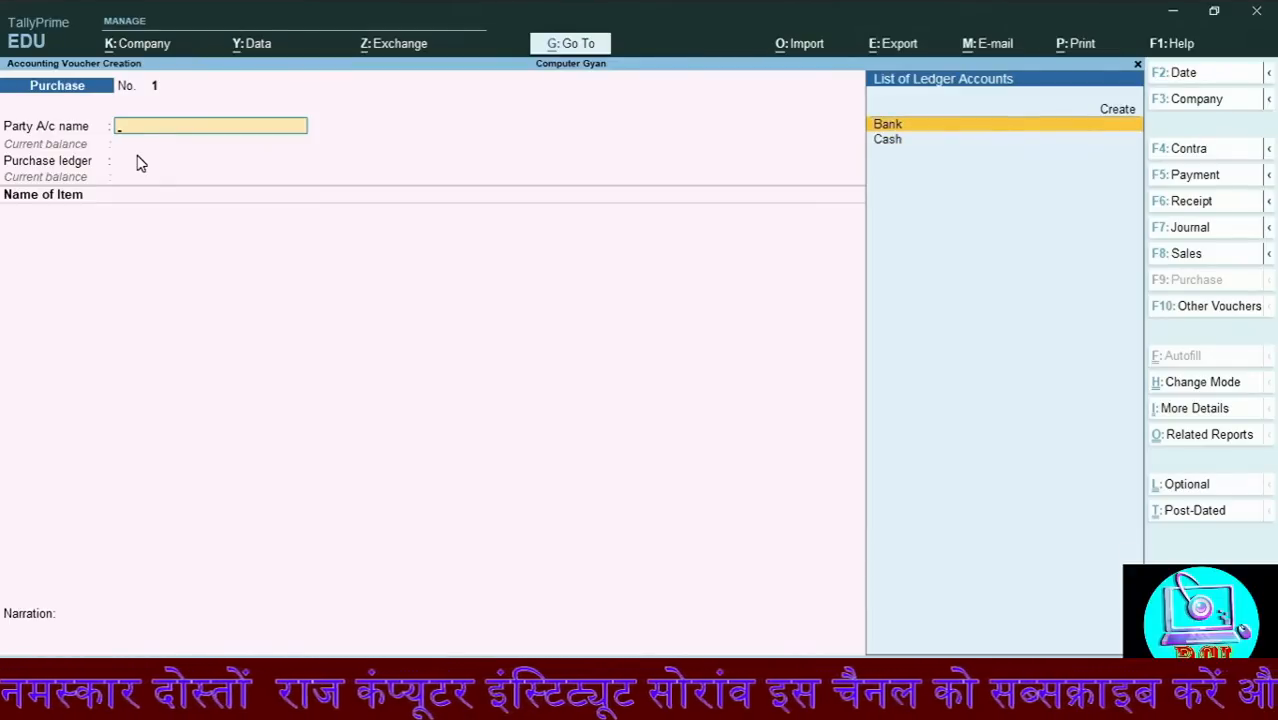
key(Return)
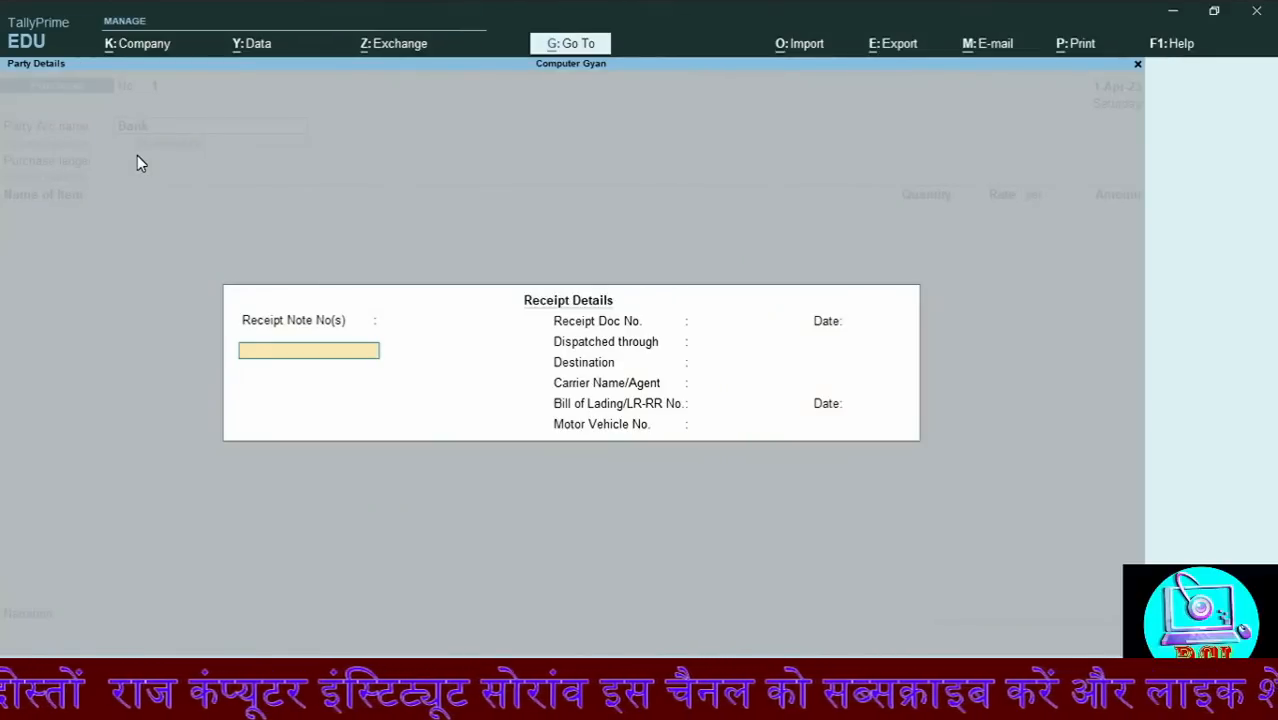
key(ctrl)
key(ctrl+a)
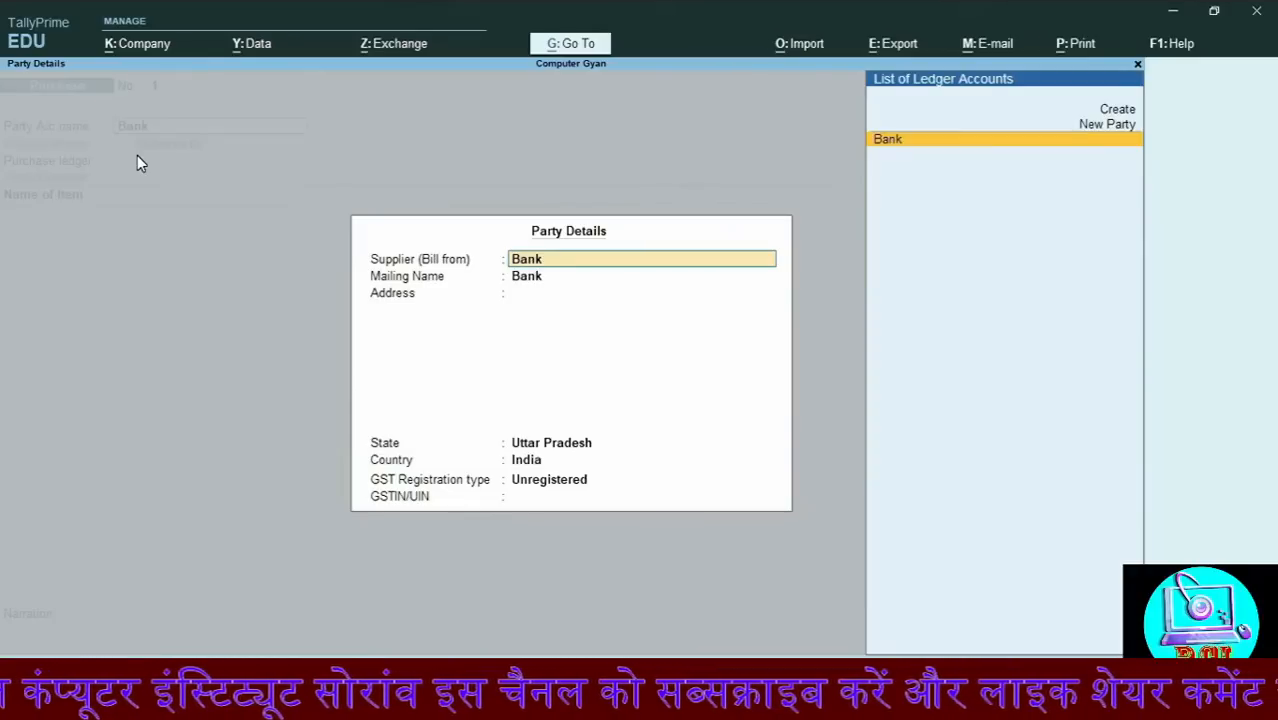
key(Return)
key(Return)
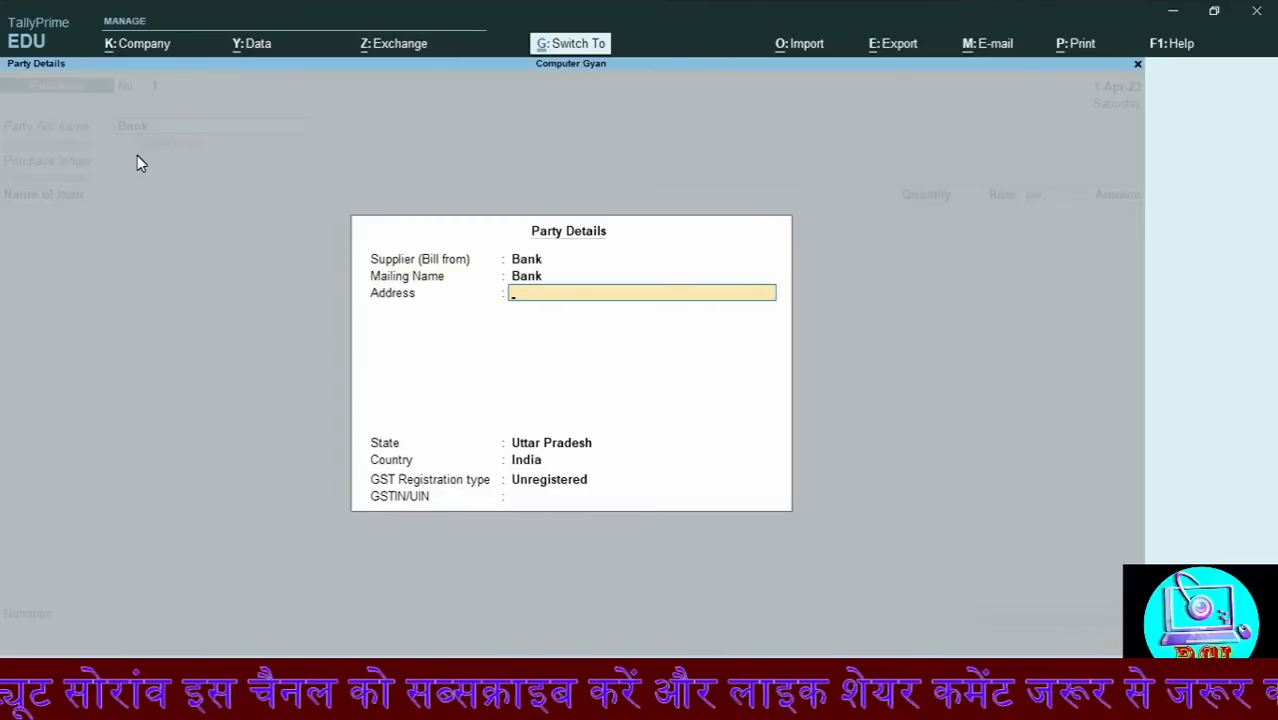
key(ctrl+a)
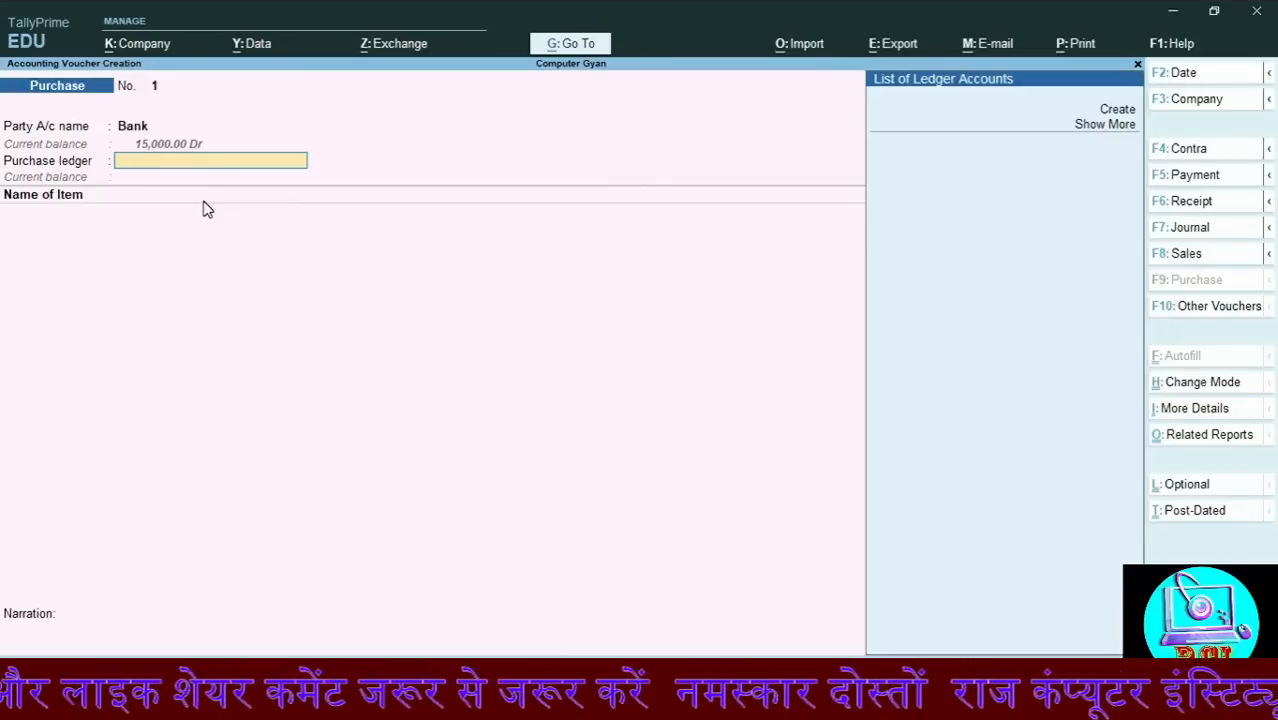
Create a Purchase ledger under the Purchase Accounts group and use it as the voucher's purchase ledger
key(alt+c)
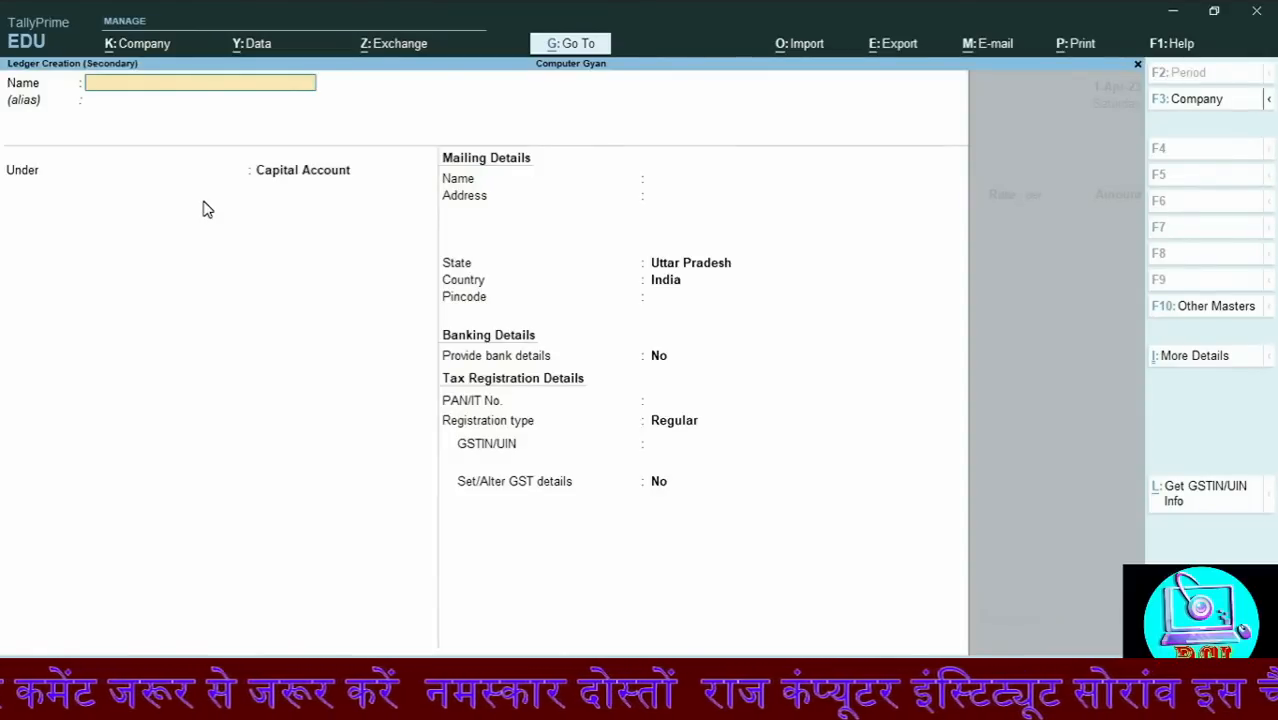
text(Purca)
key(BackSpace)
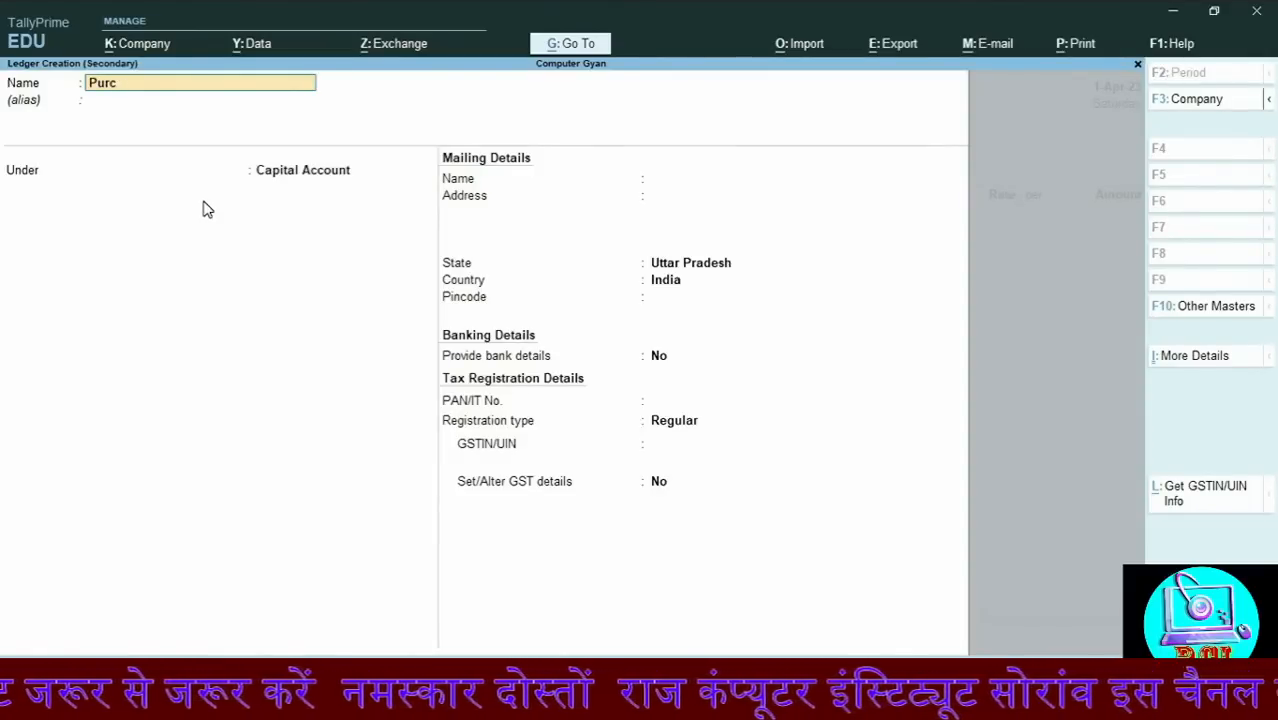
text(hase)
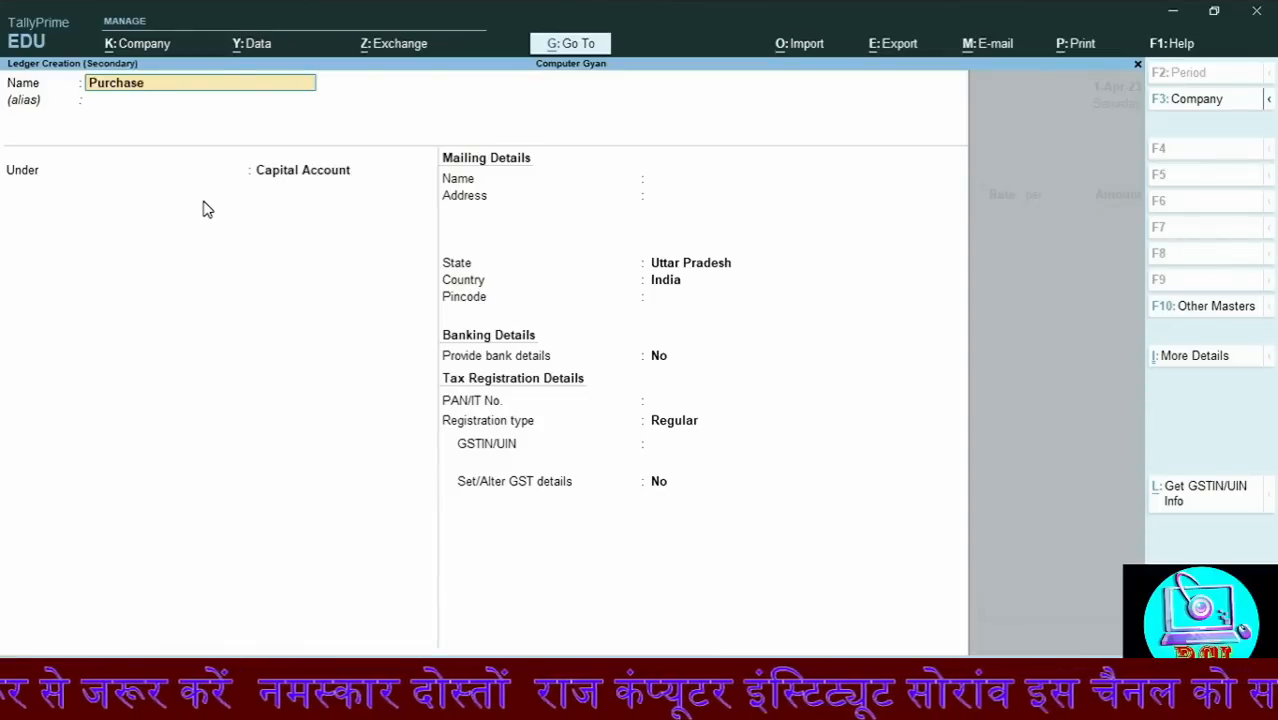
key(Return)
key(Return)
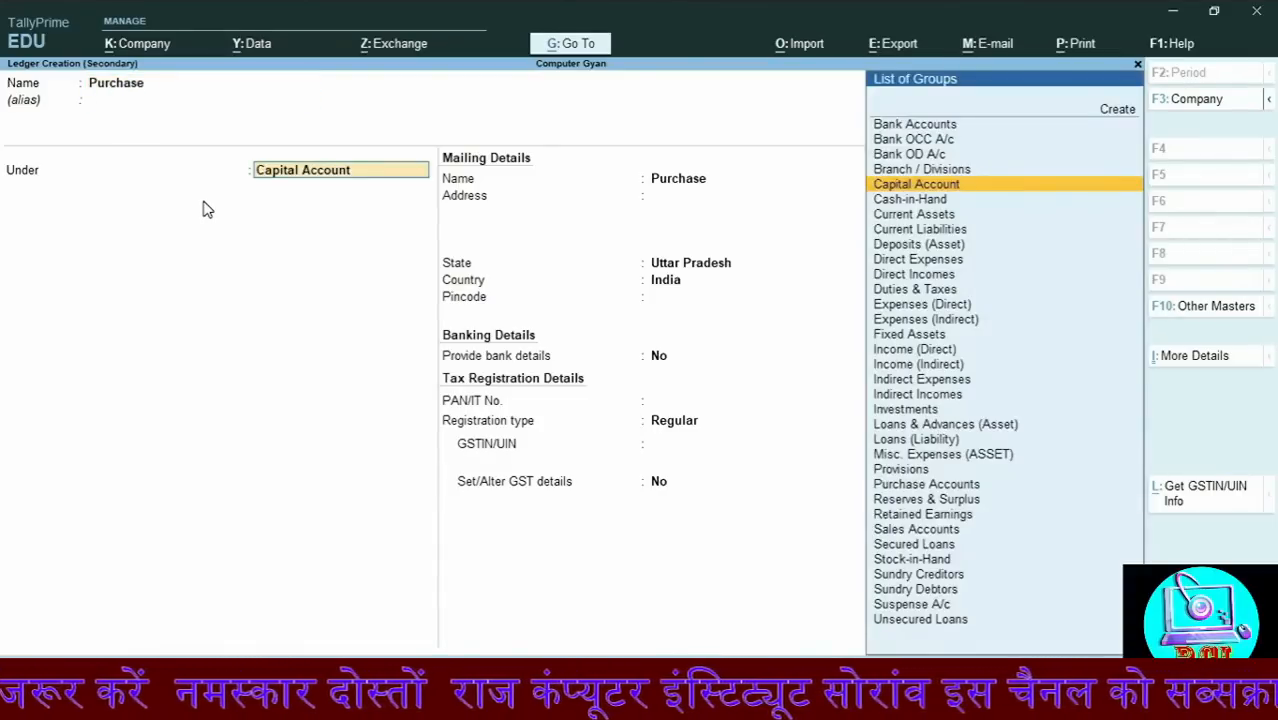
text(Pur)
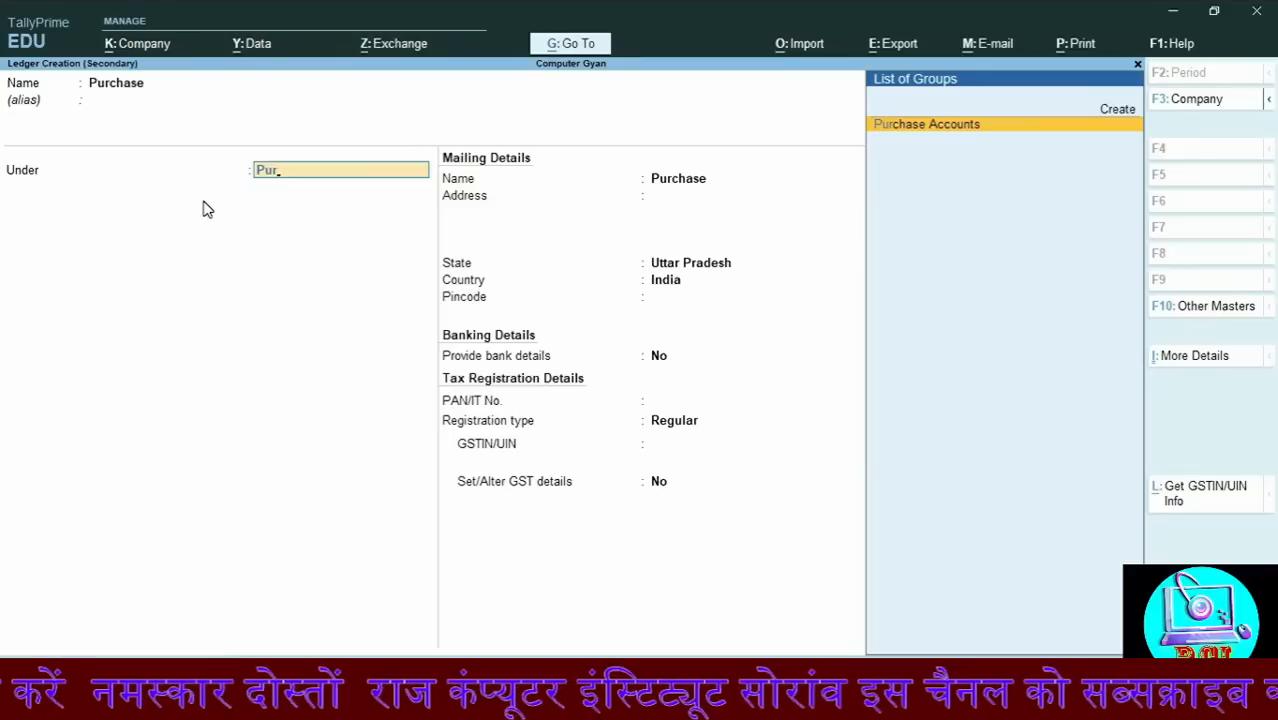
key(Return)
key(ctrl)
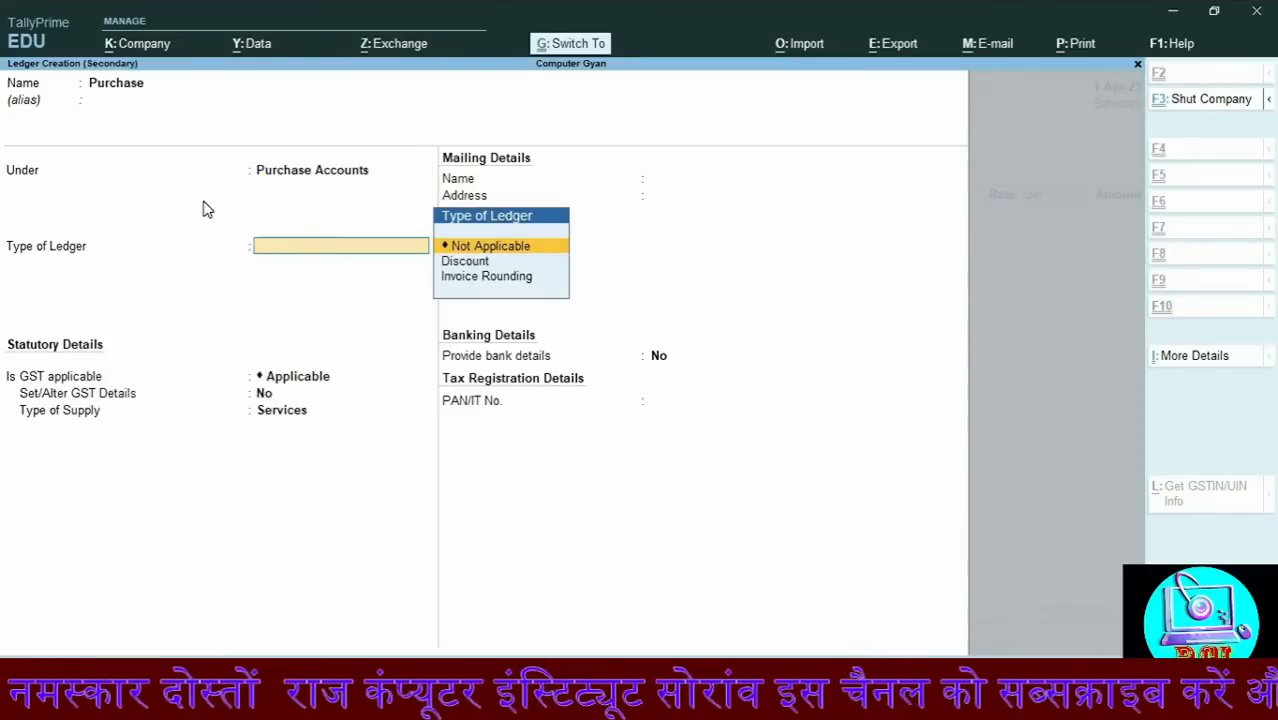
key(ctrl+a)
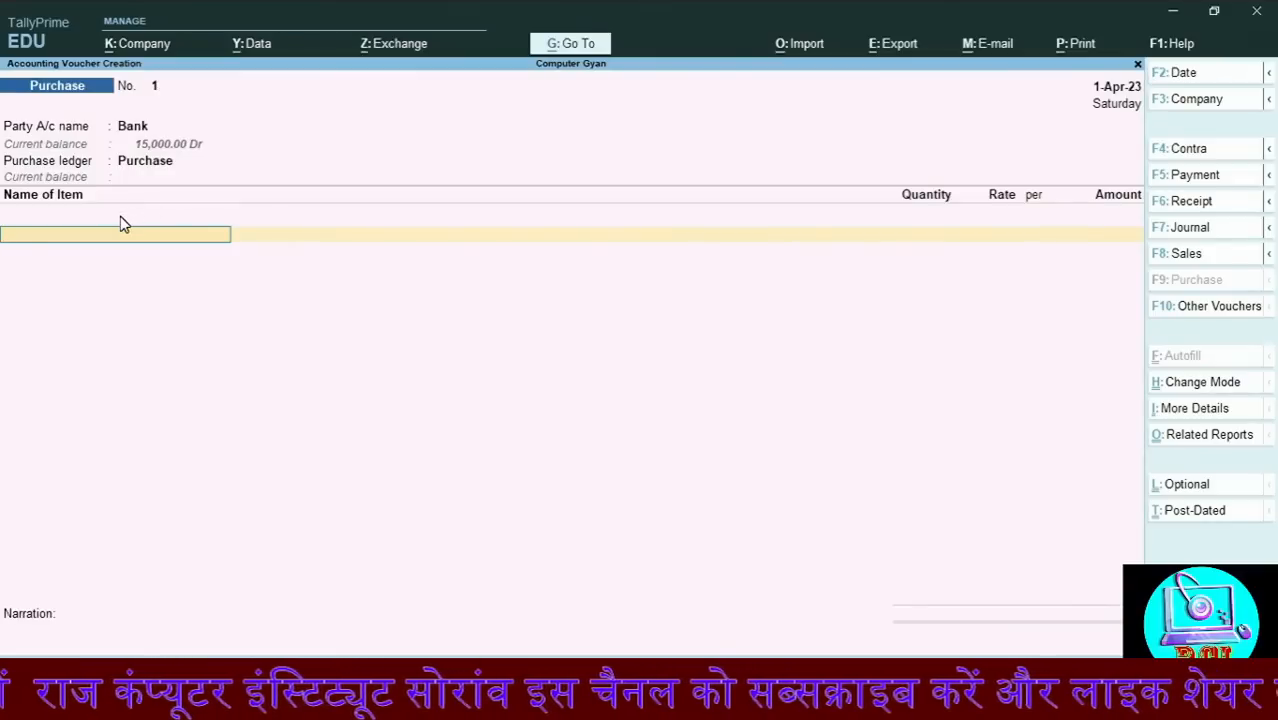
Start creating a stock item named Mango for the voucher's first item line, leaving the alias blank
key(space)
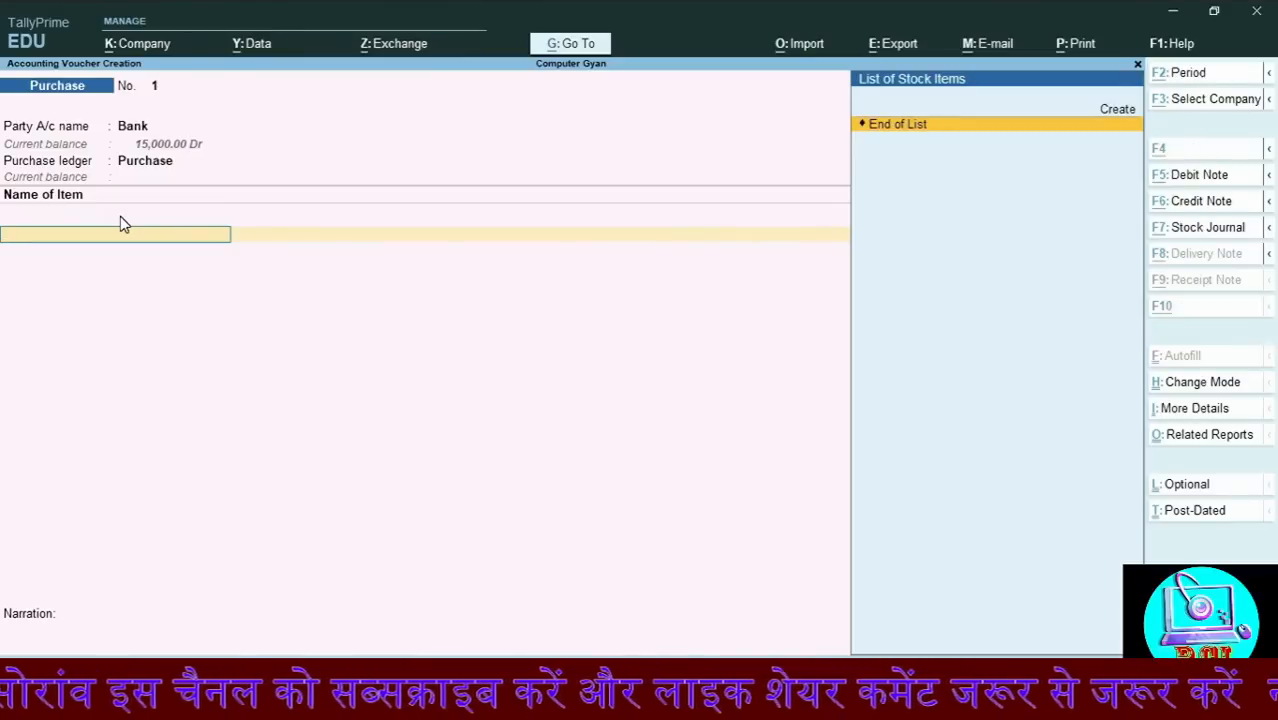
key(alt+c)
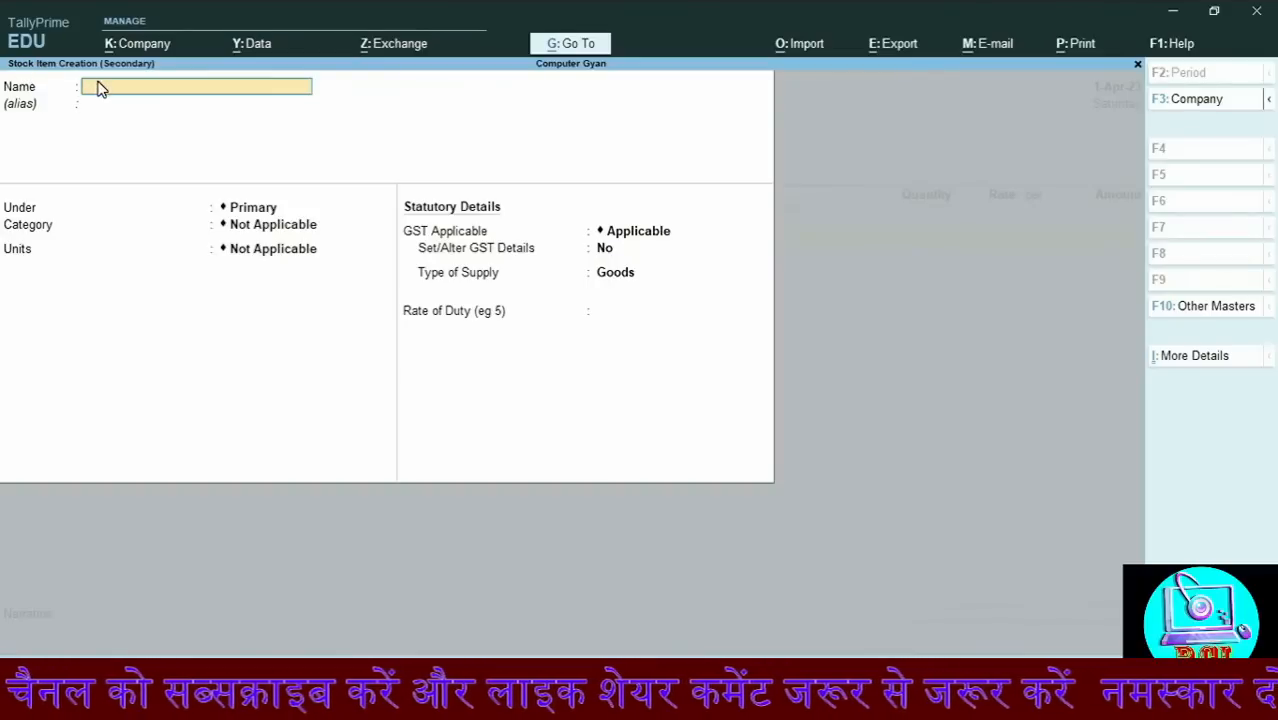
text(Mango)
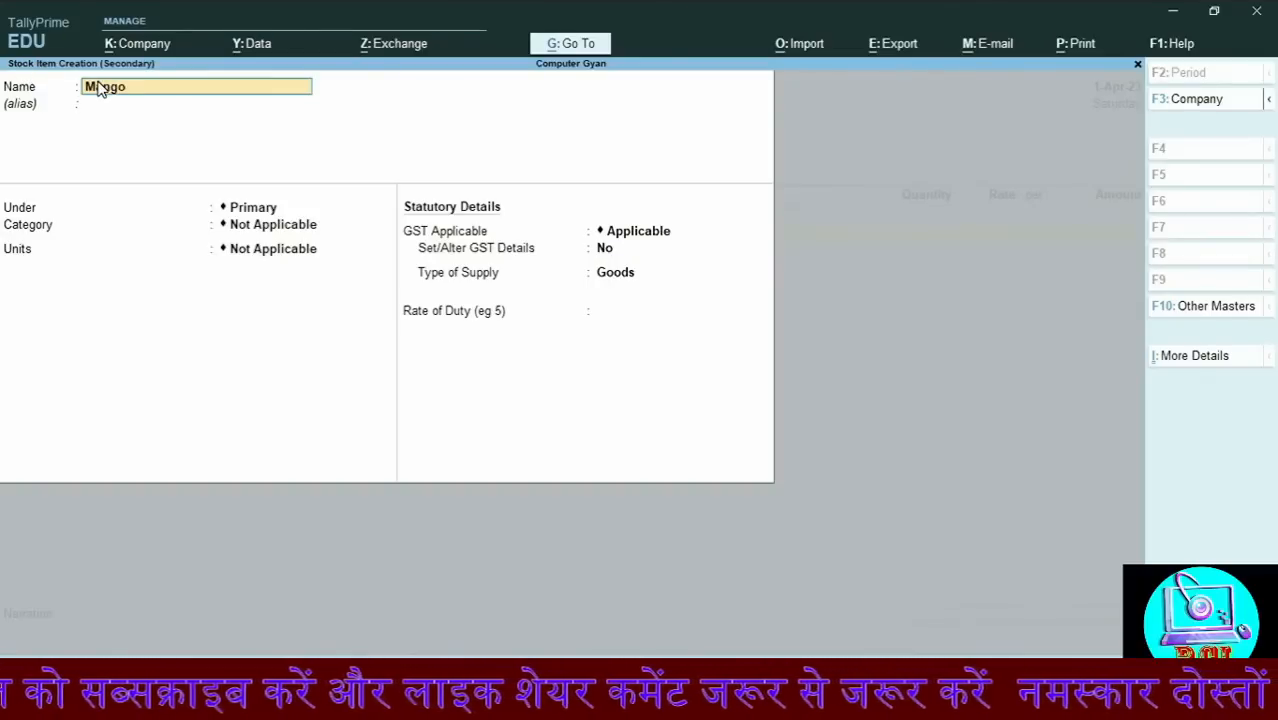
key(Return)
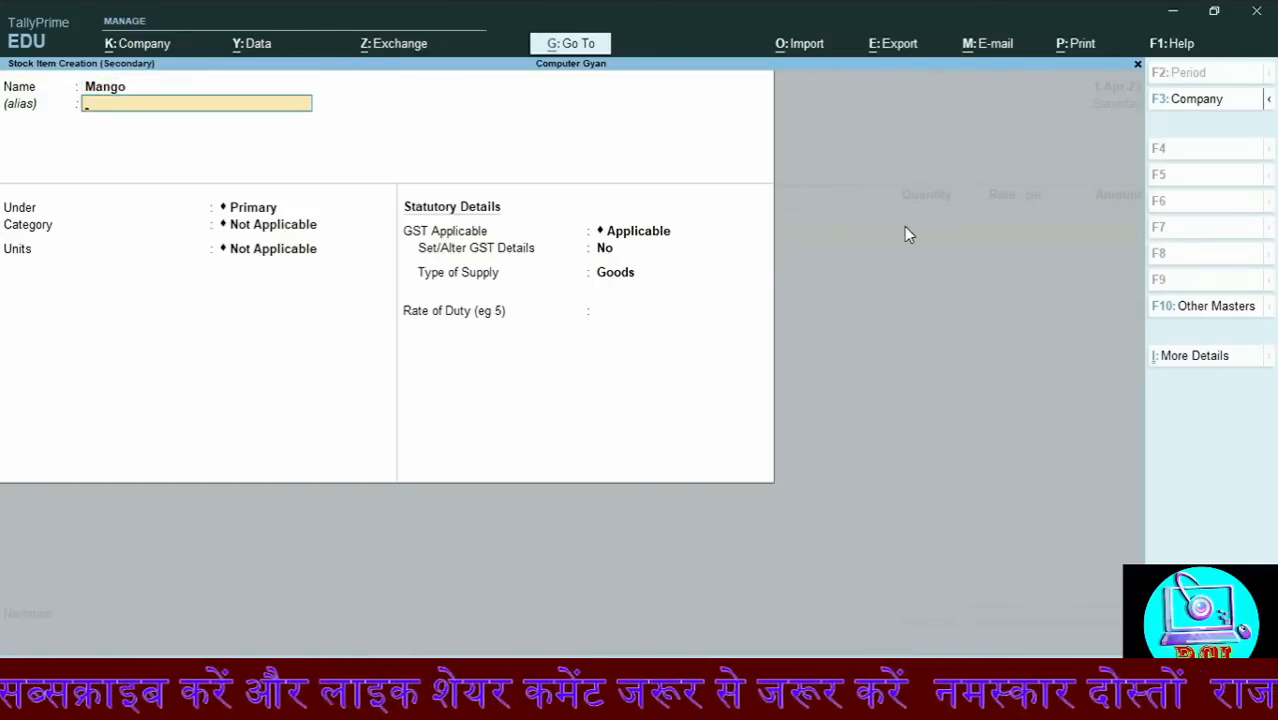
key(Return)
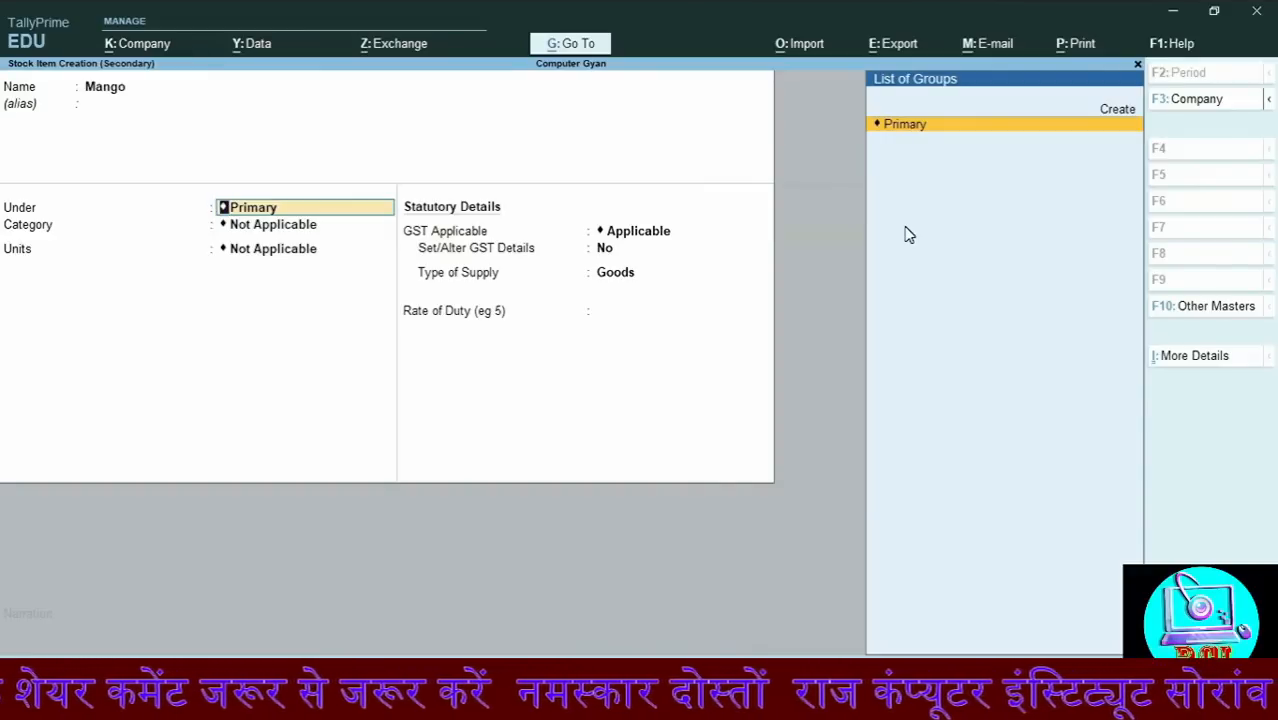
Create a stock group named Fruits under Primary, with quantity addition and GST details set to No, for the Mango item
key(alt+c)
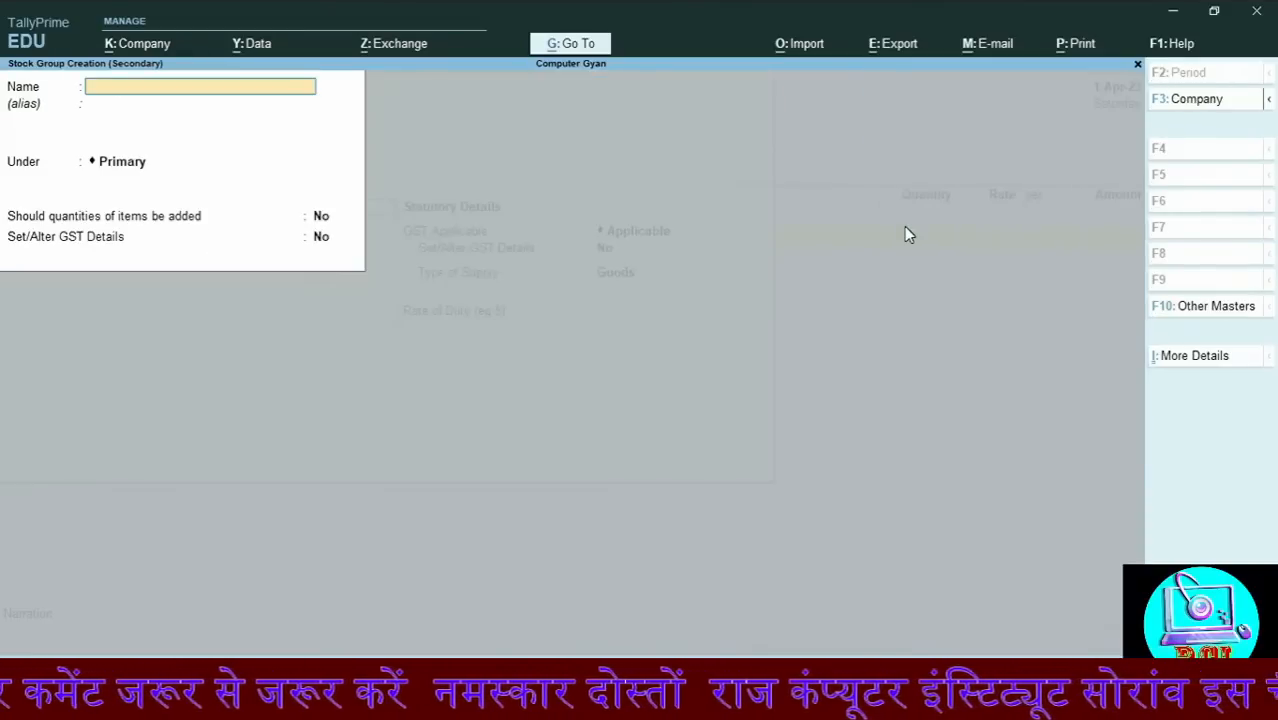
text(Fruits)
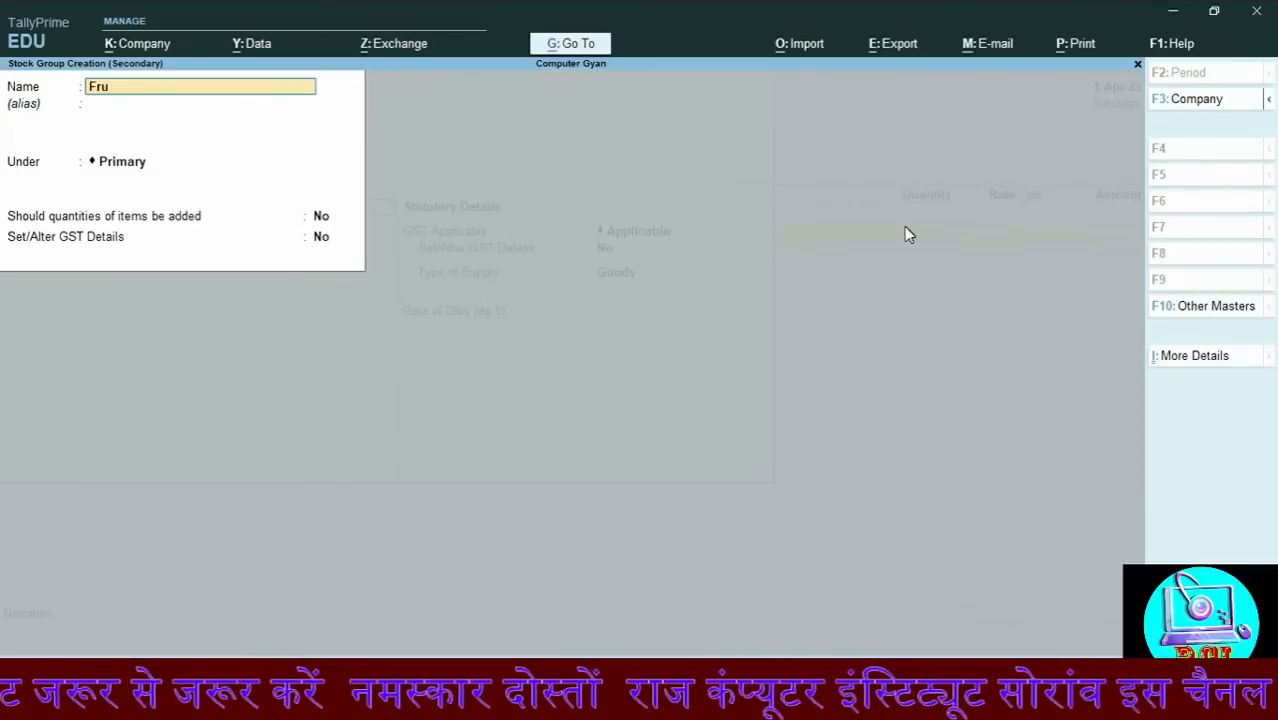
key(Return)
key(Return)
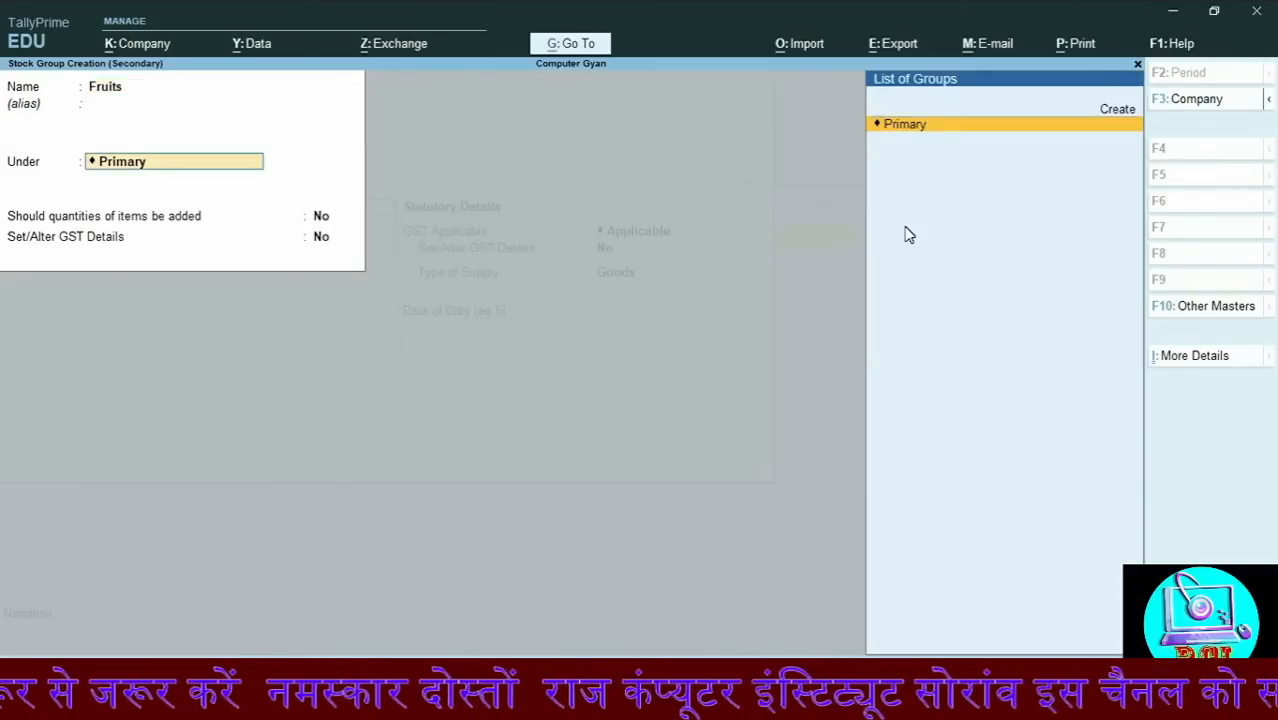
key(Return)
key(Return)
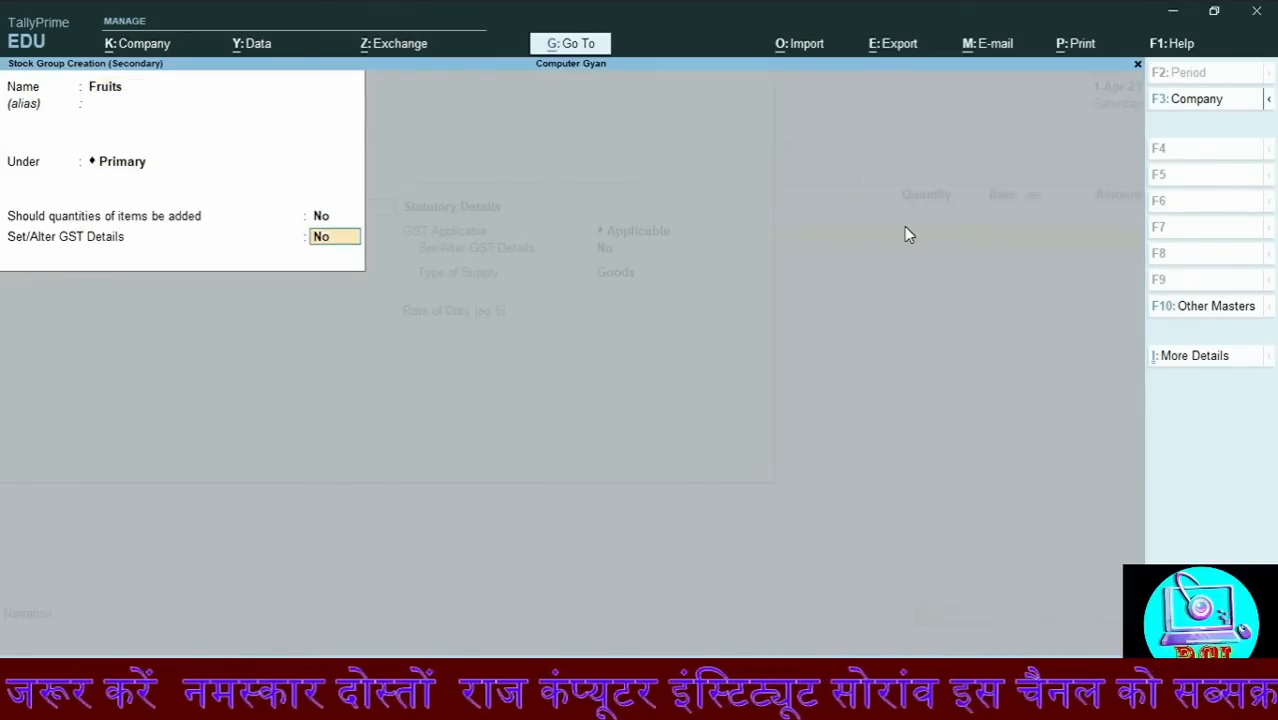
key(Return)
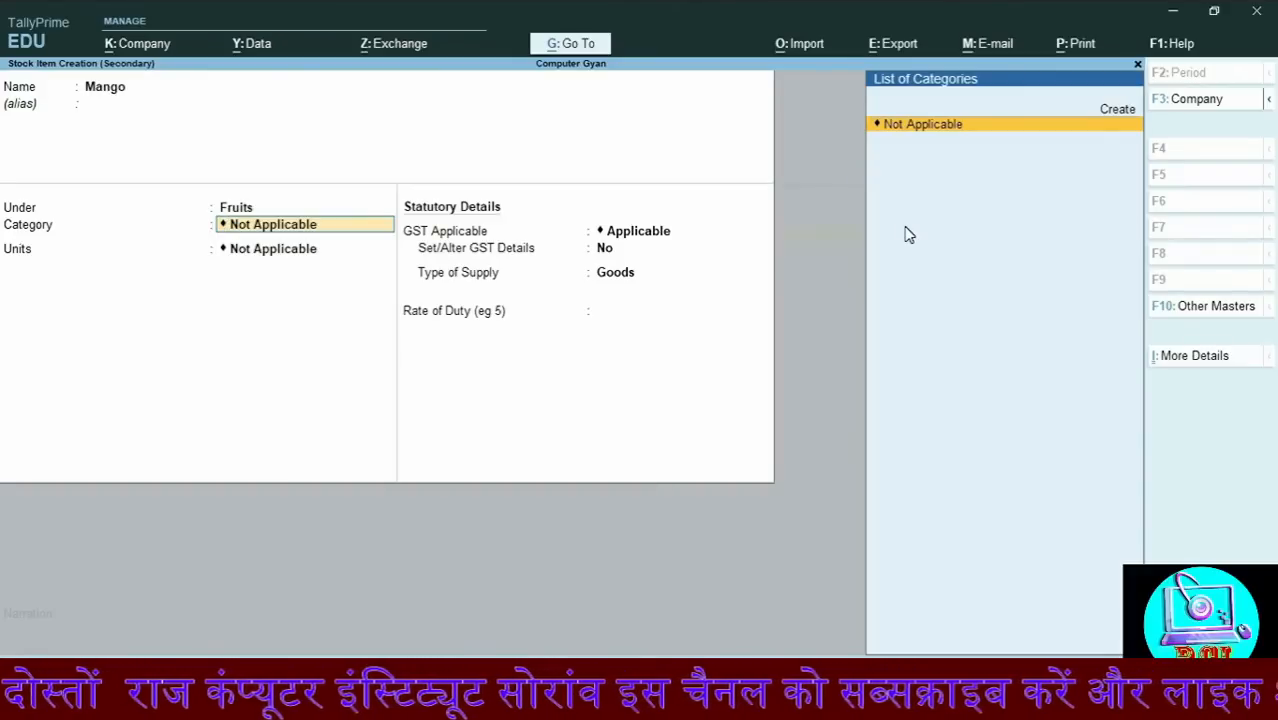
Set Use Stock Category for Stock Items to No in the stock item configuration and save it
key(F12)
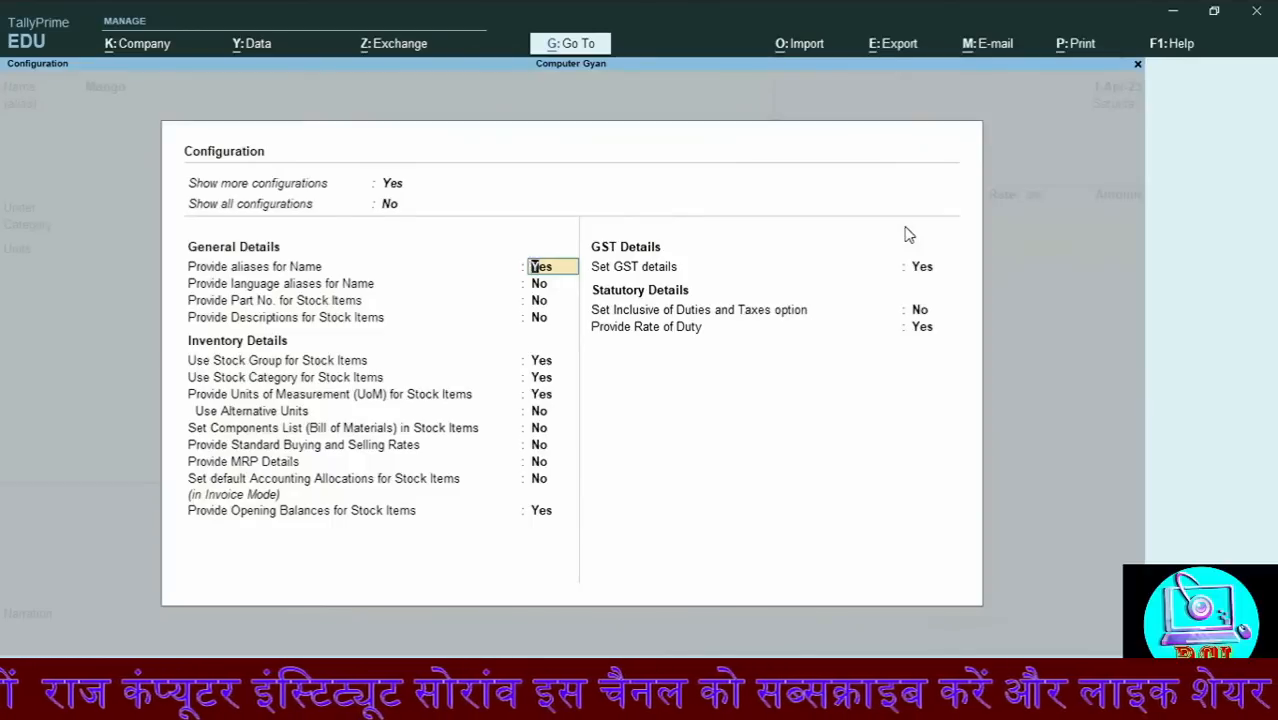
key(Down)
key(Down)
key(Down)
key(Down)
key(Down)
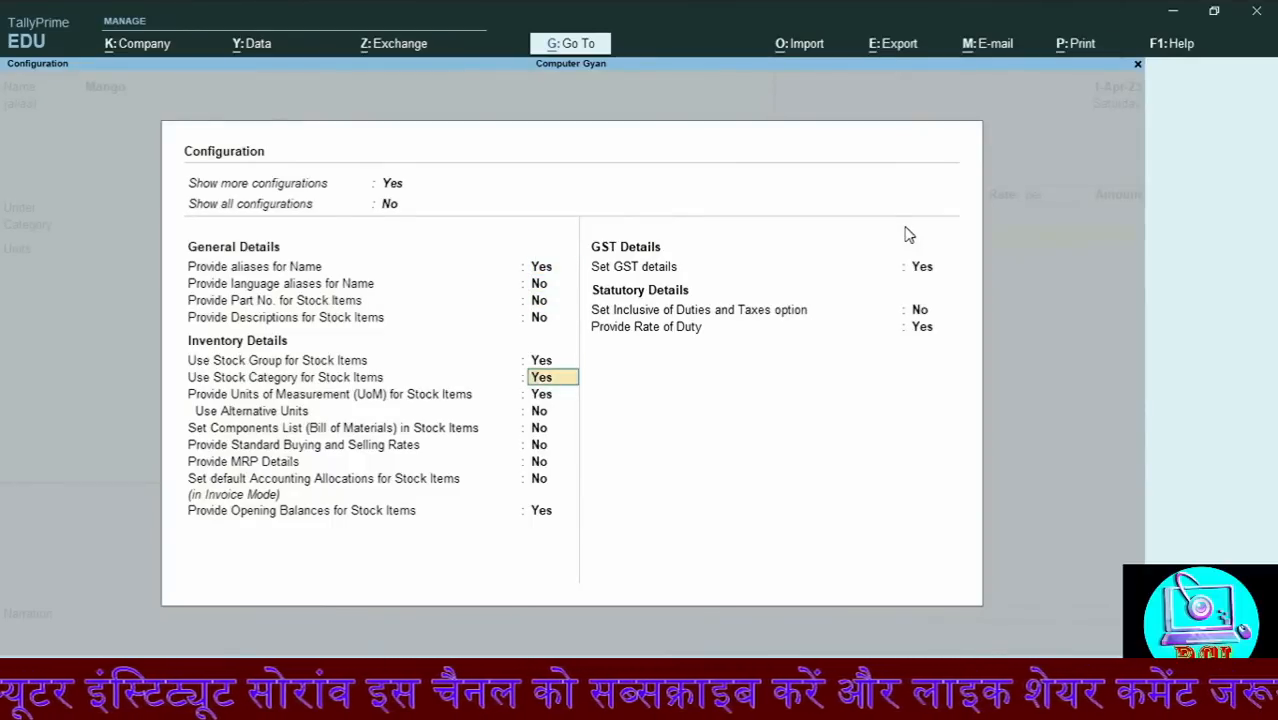
text(no)
key(Return)
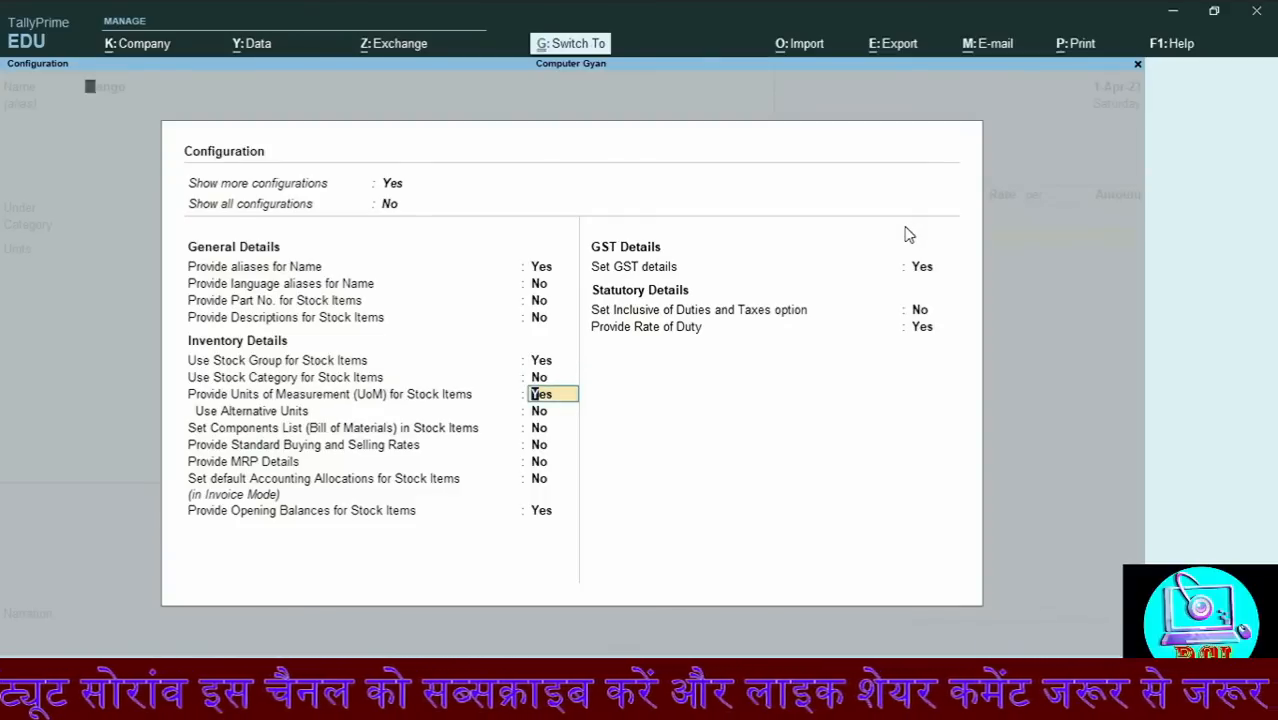
key(ctrl+a)
Keep Mango under Fruits and create its simple unit with symbol kg, formal name Kilogram and unit quantity code NOS-NUMBERS
key(Return)
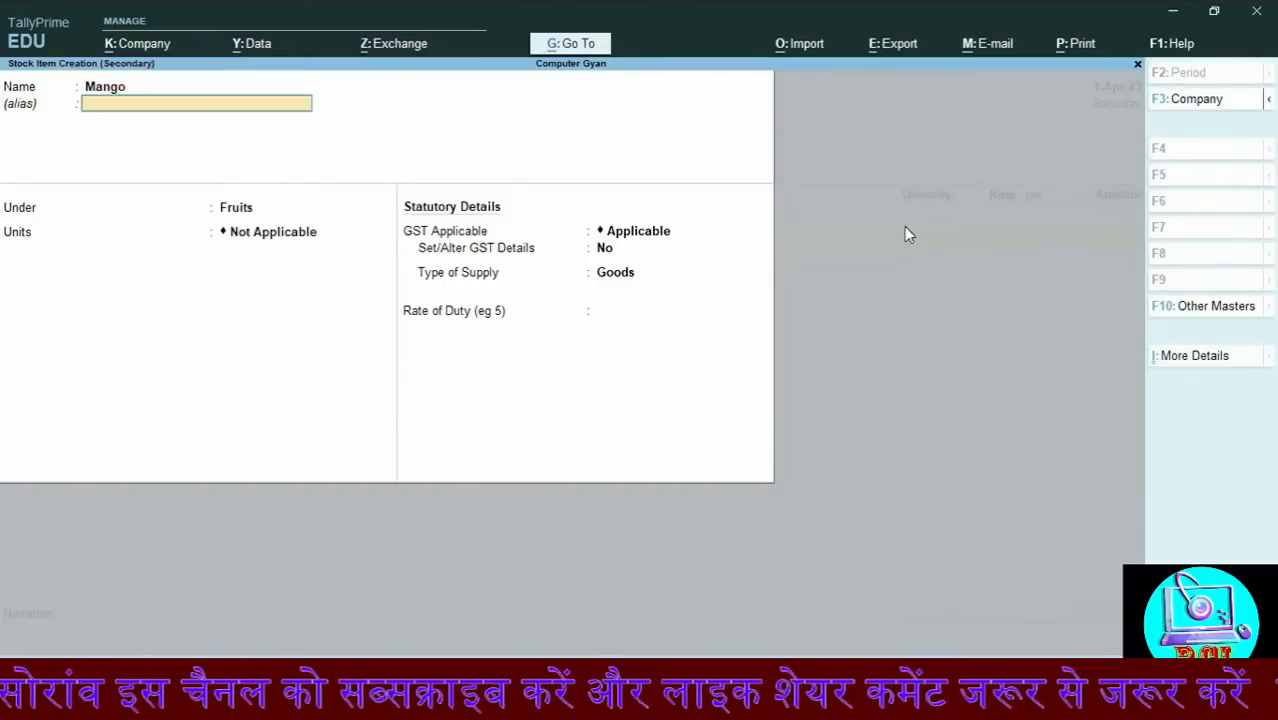
key(Return)
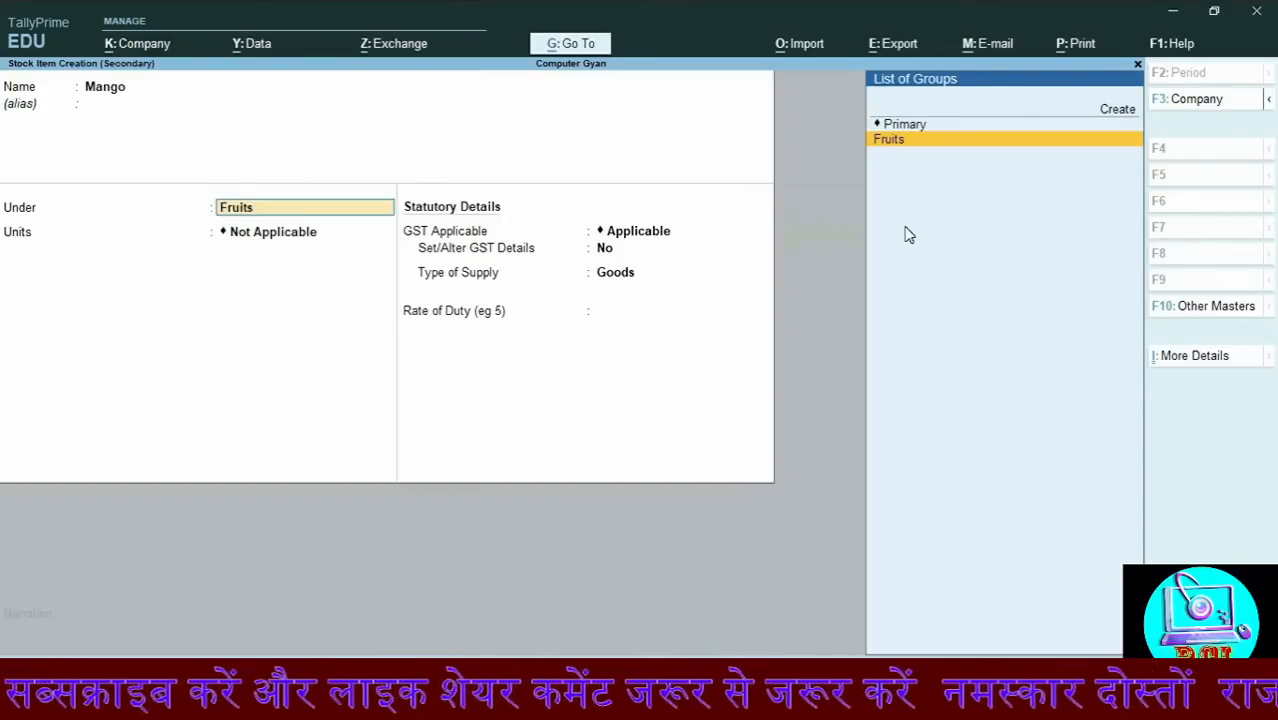
key(Return)
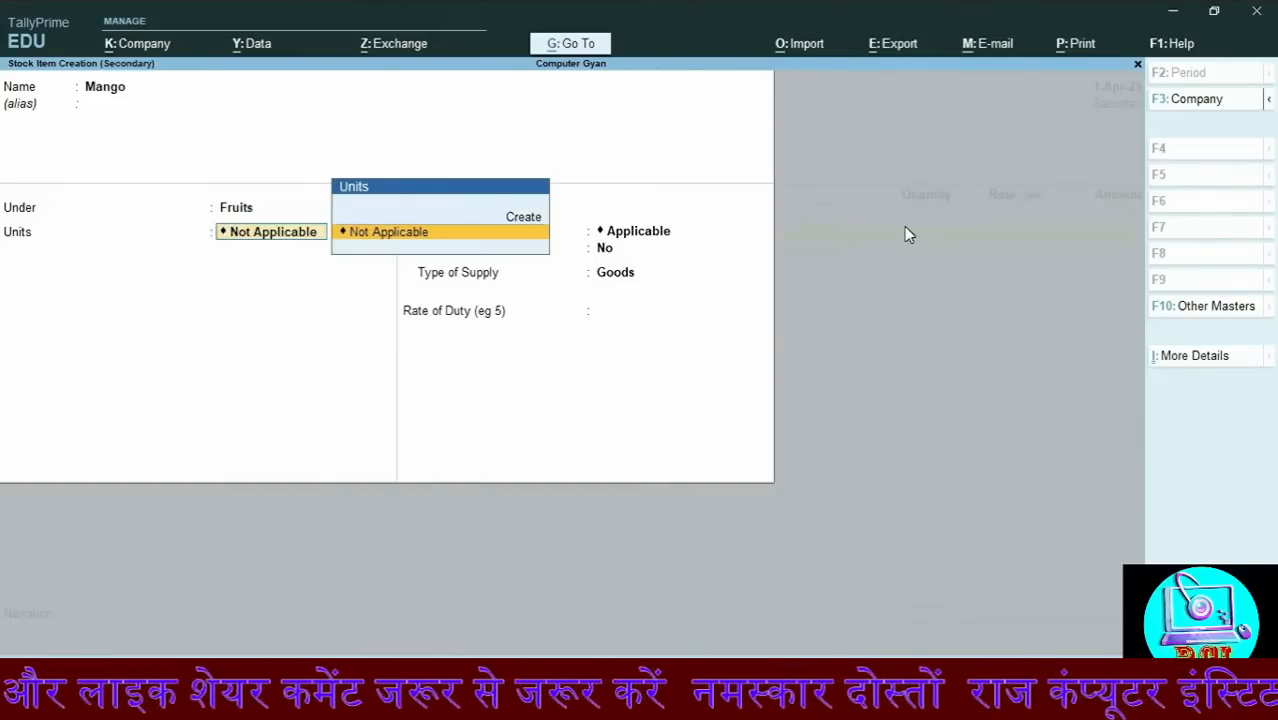
key(alt+c)
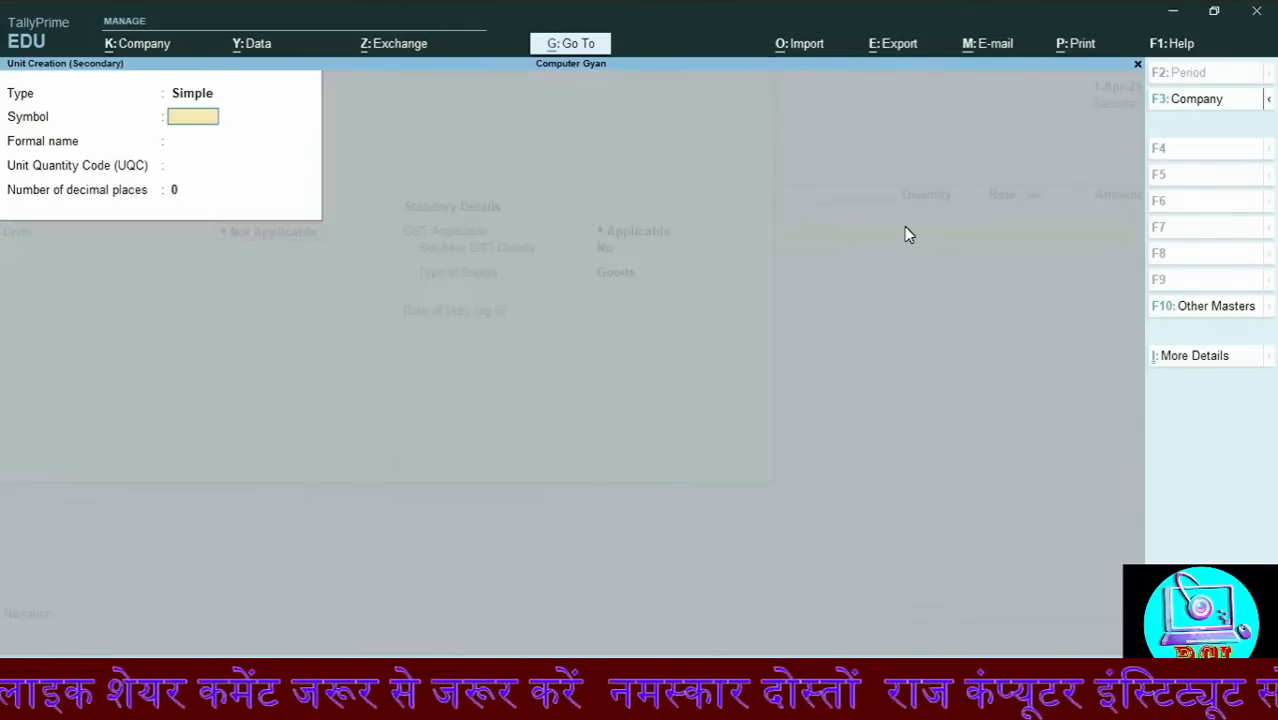
text(kg)
key(Return)
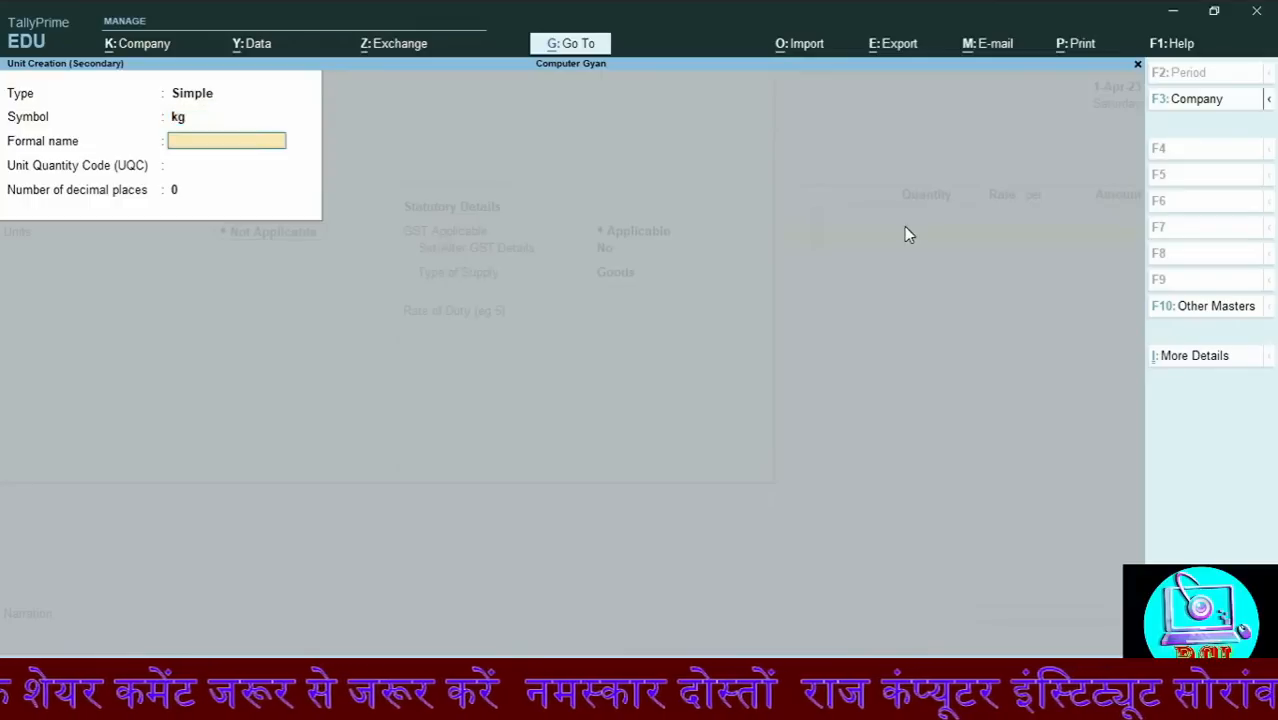
text(Kilogram)
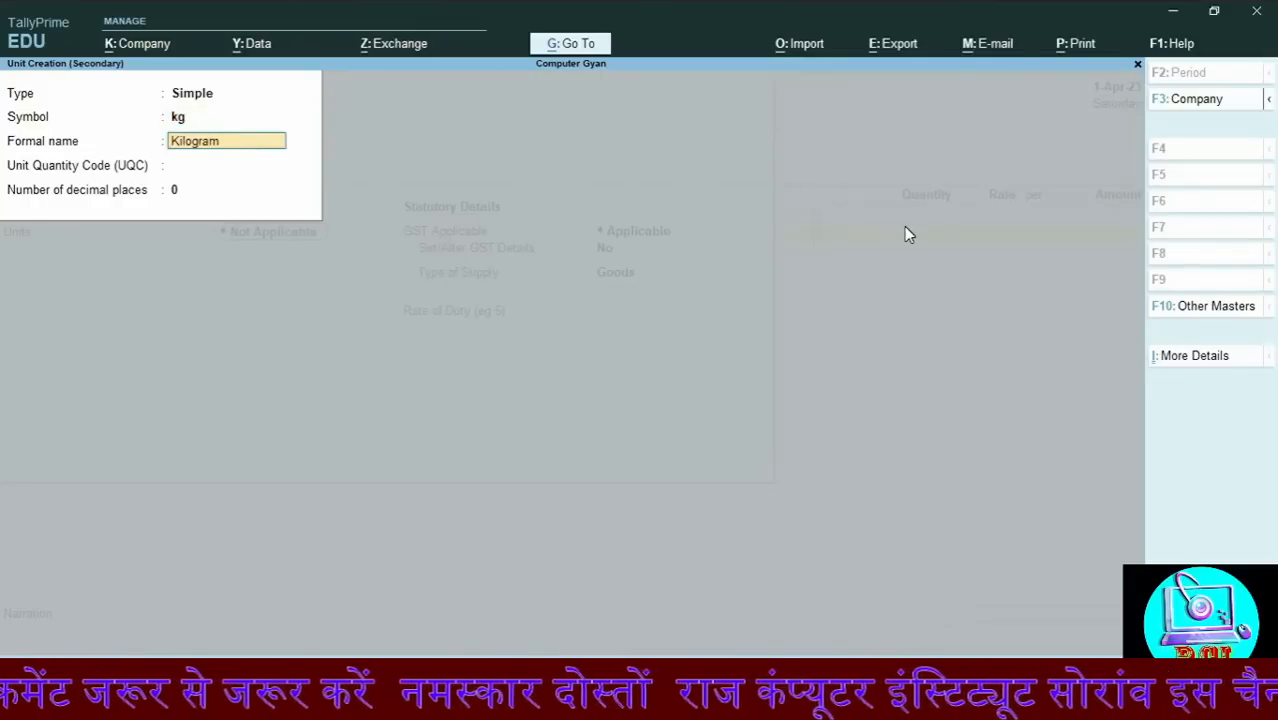
key(Return)
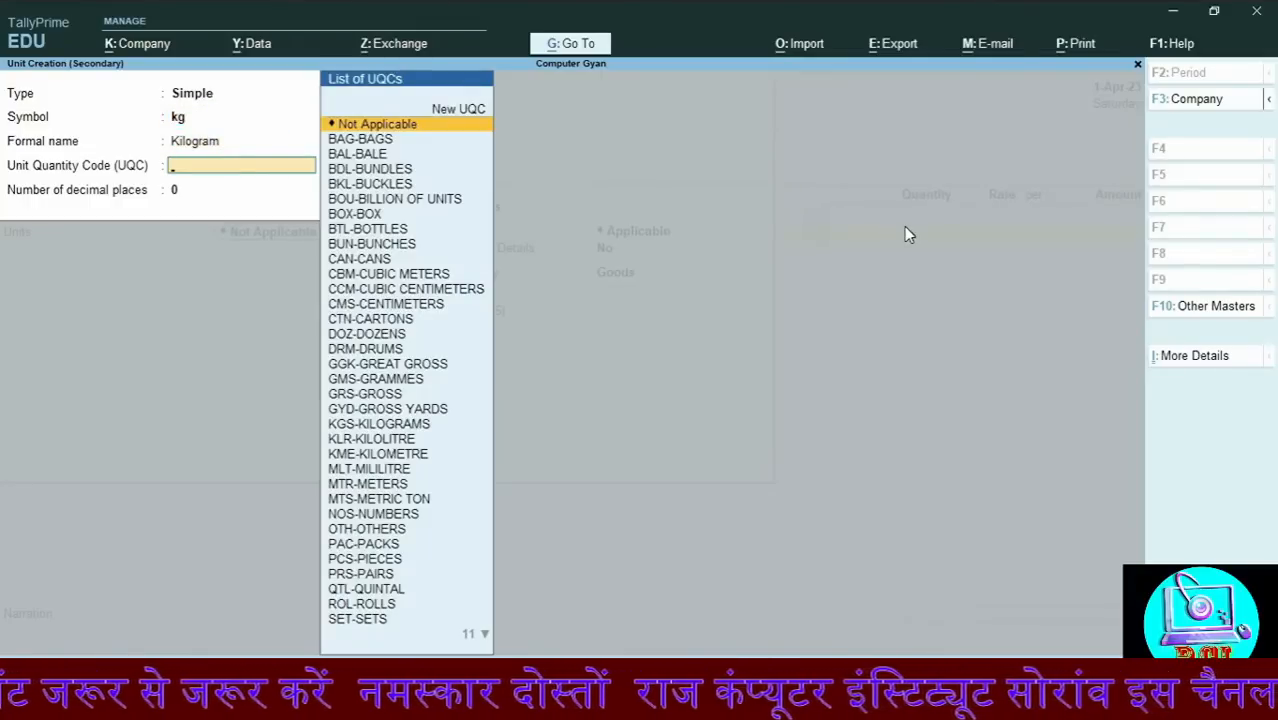
text(nos)
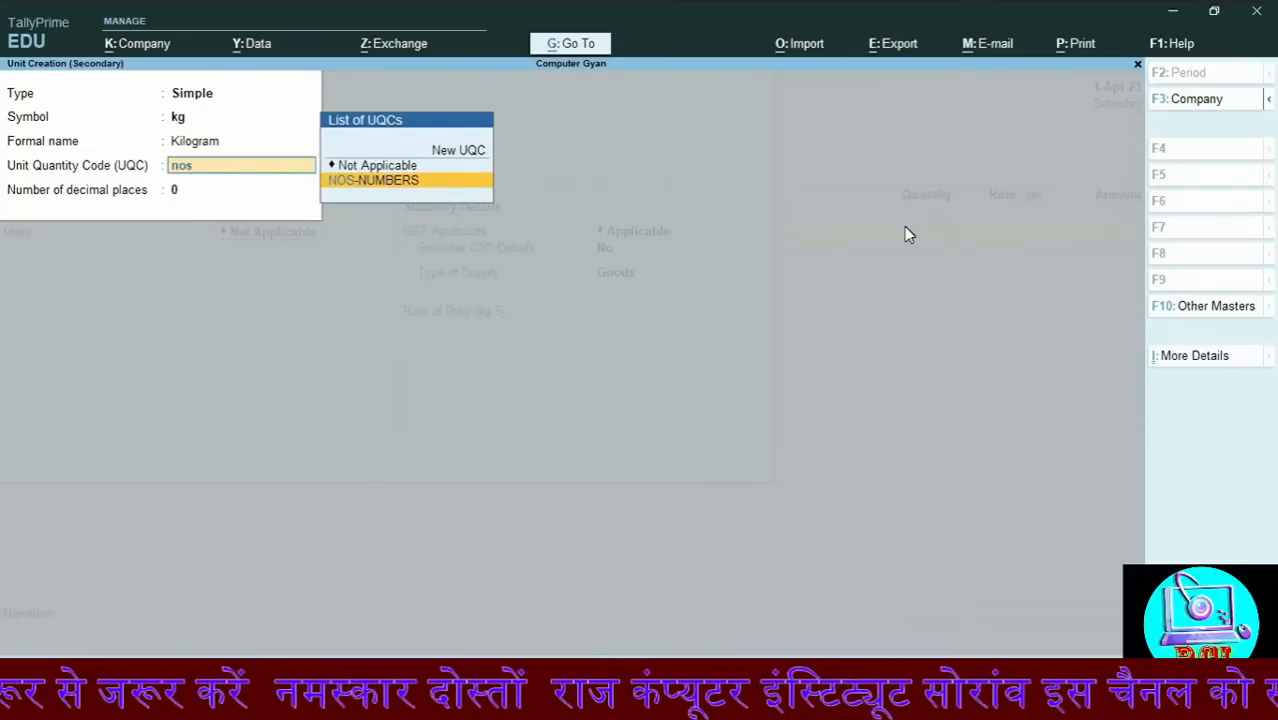
key(Return)
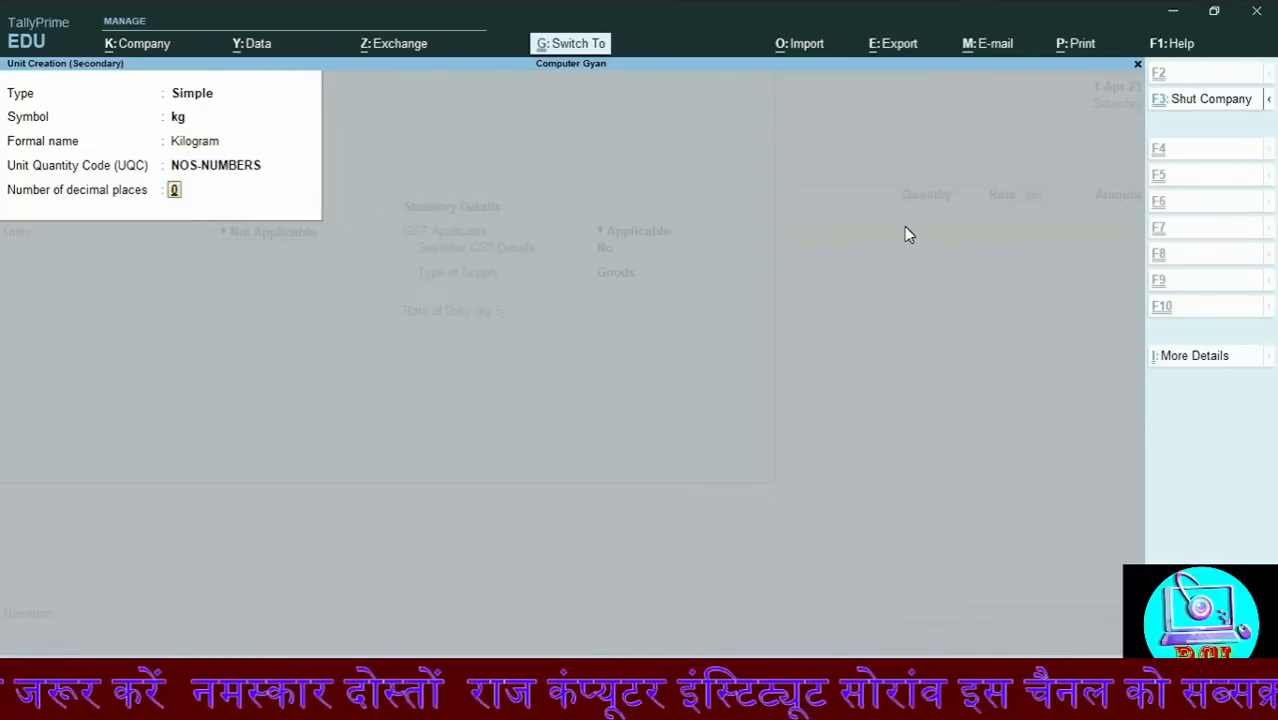
key(ctrl+a)
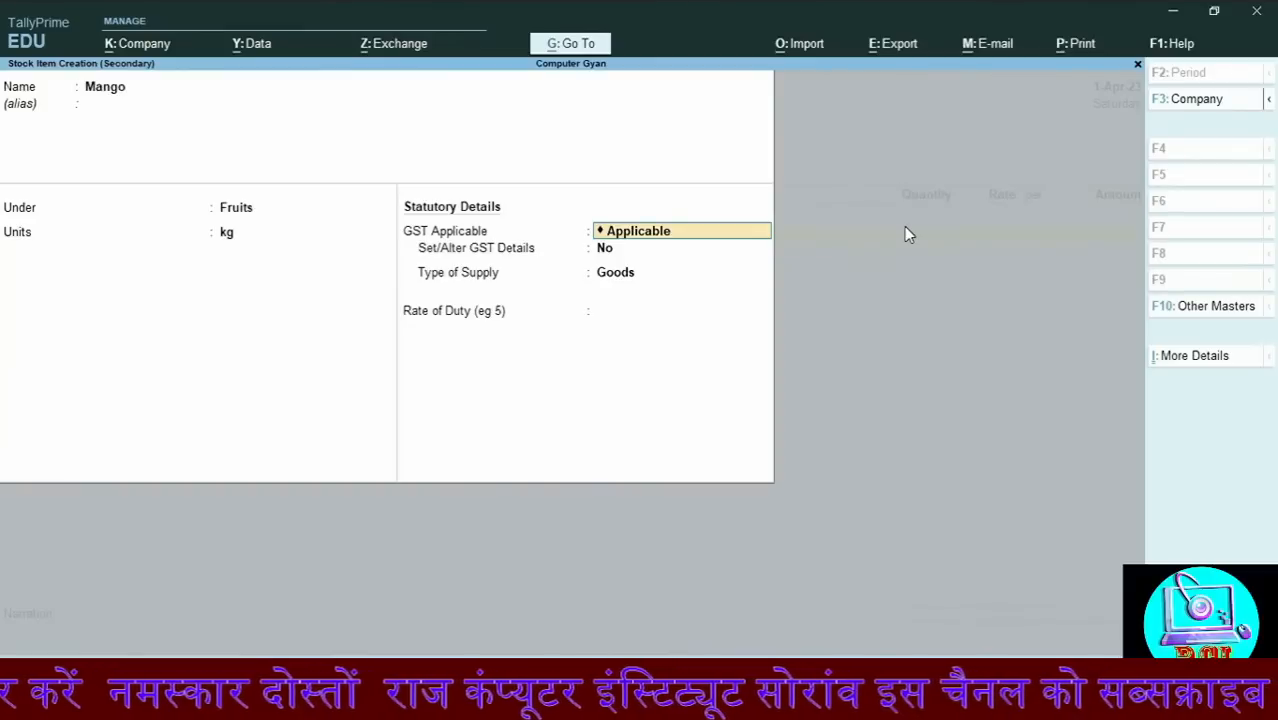
Save the Mango stock item and enter 50 kg at a rate of 100 per kg on its voucher line
key(ctrl)
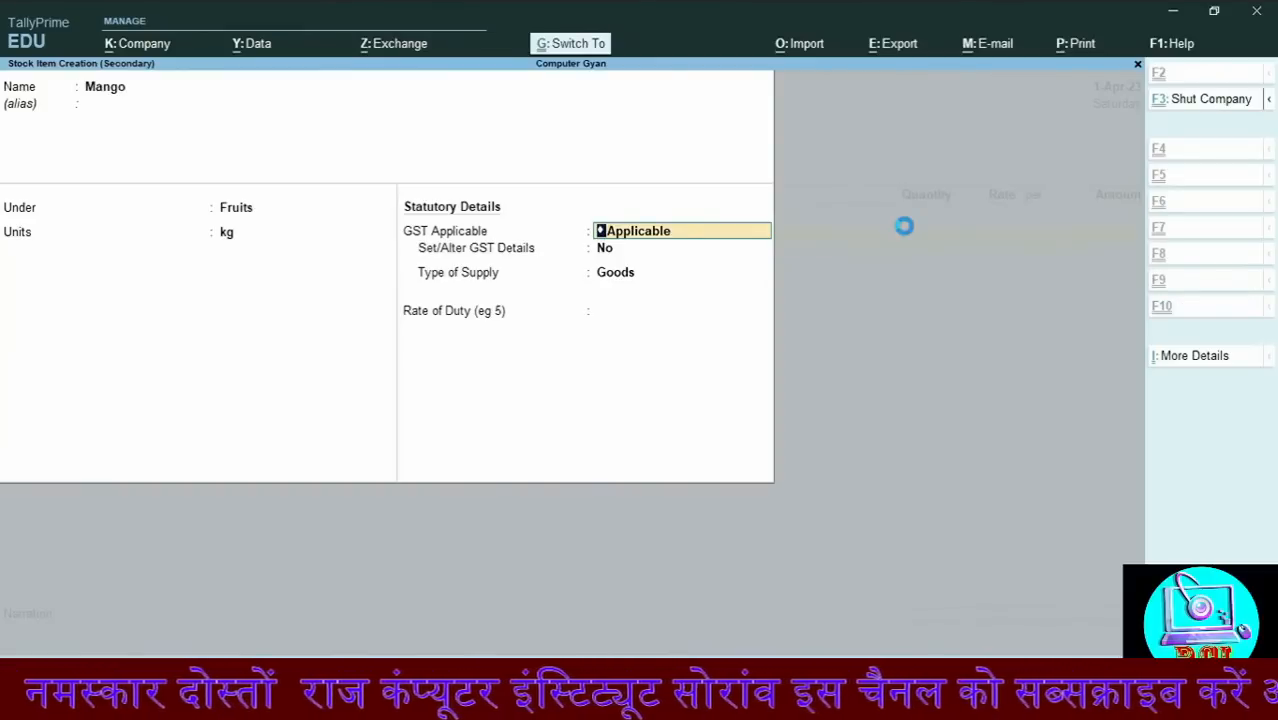
key(ctrl+a)
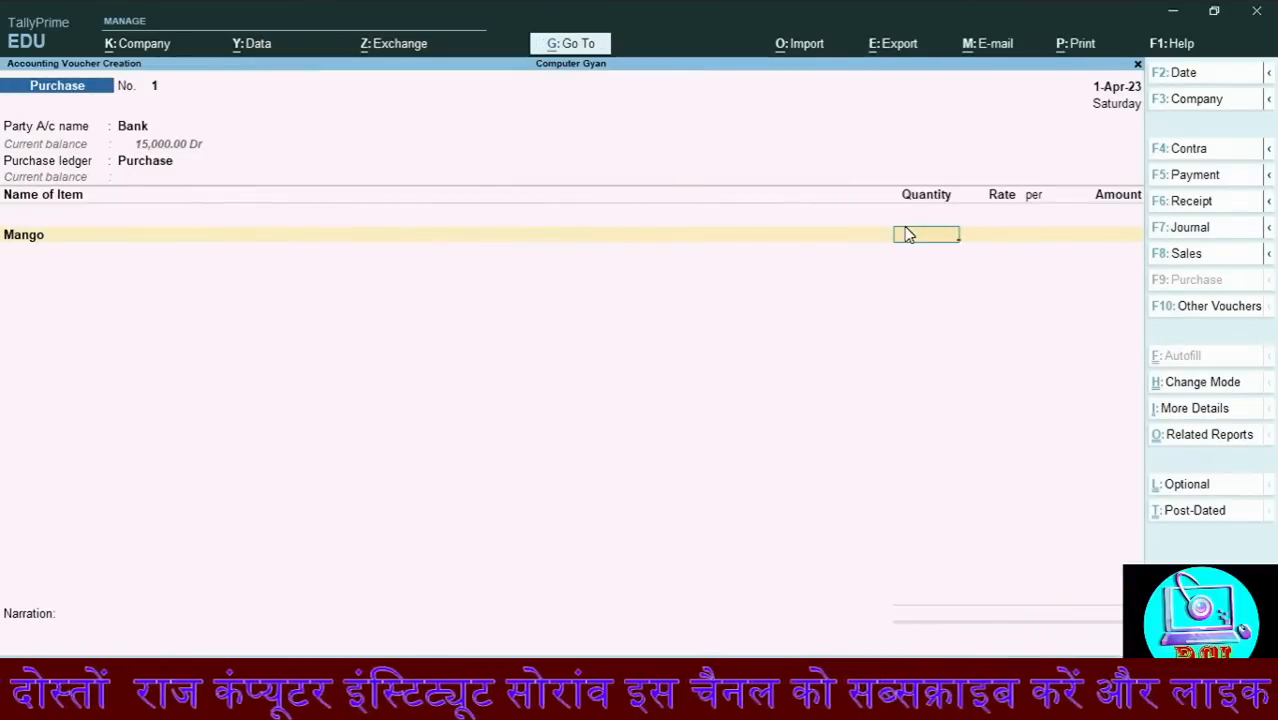
text(50)
key(Return)
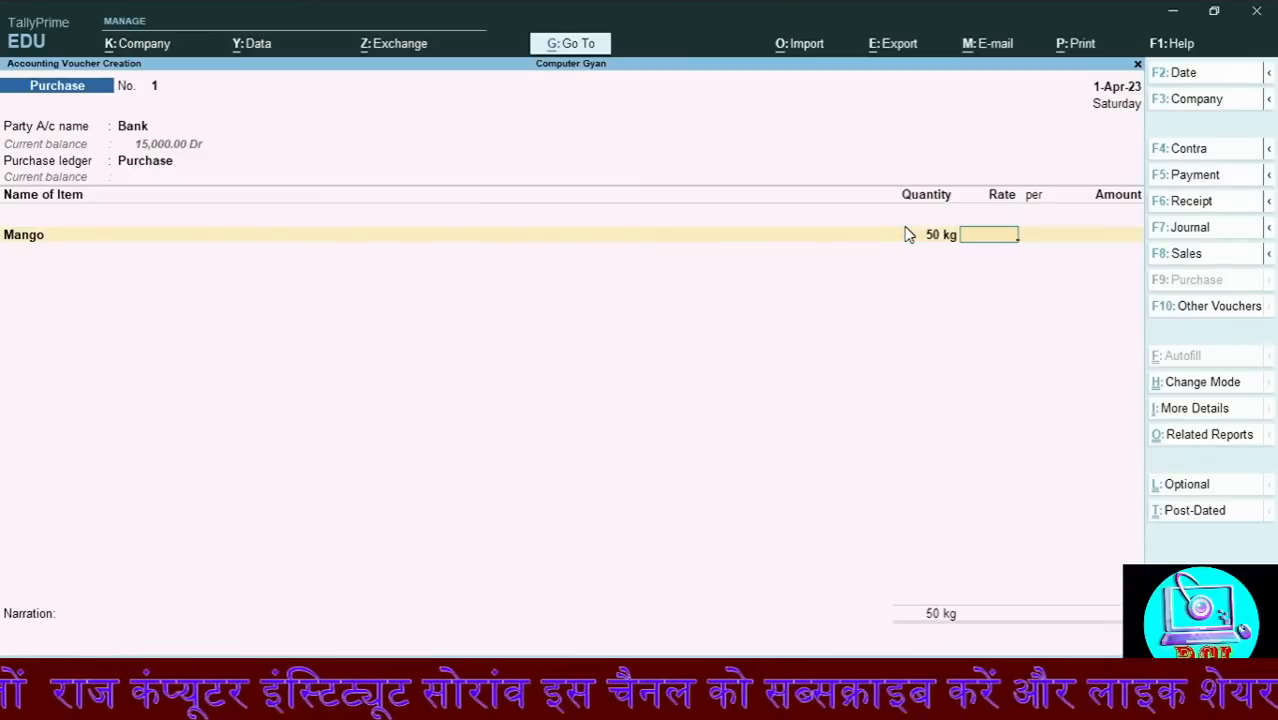
text(100)
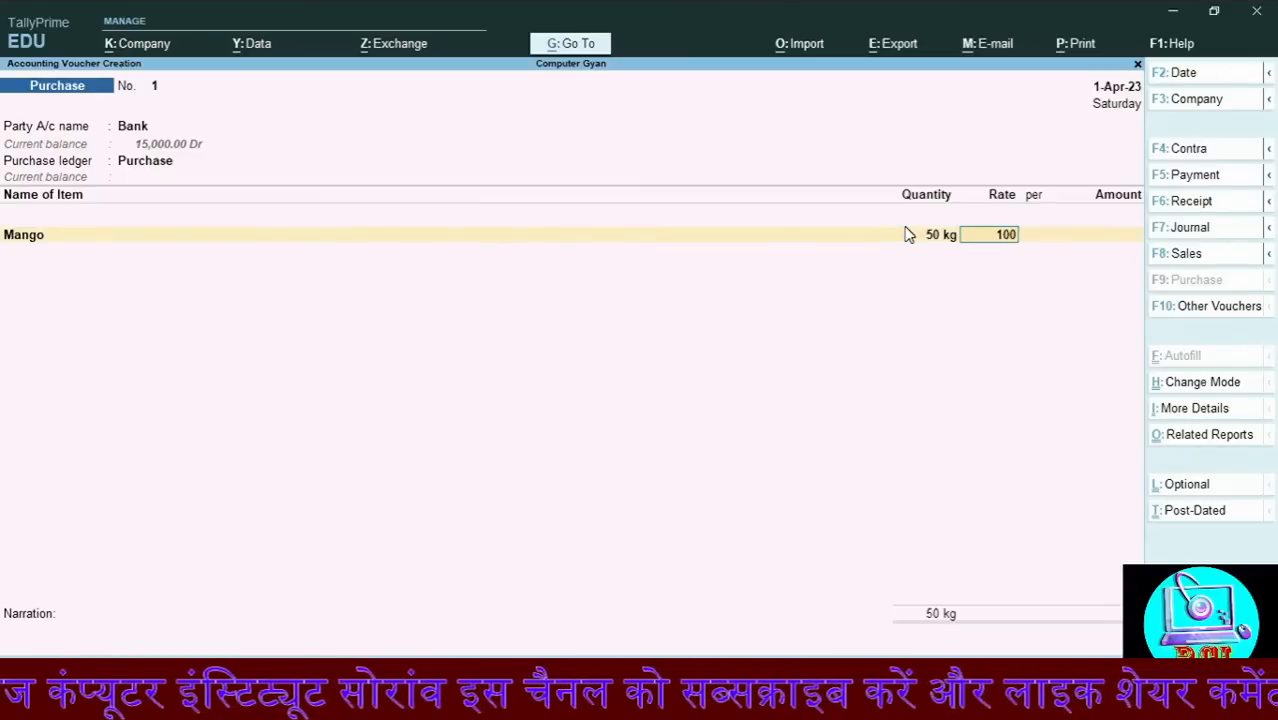
key(Return)
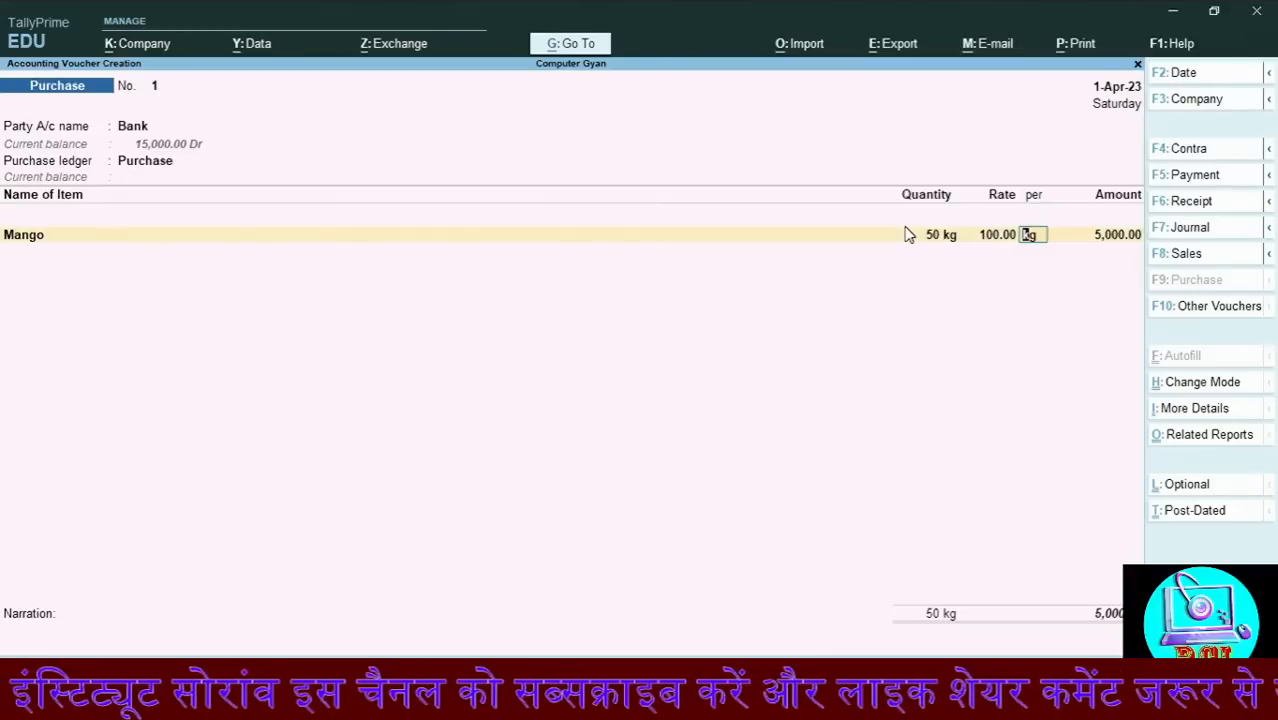
key(Return)
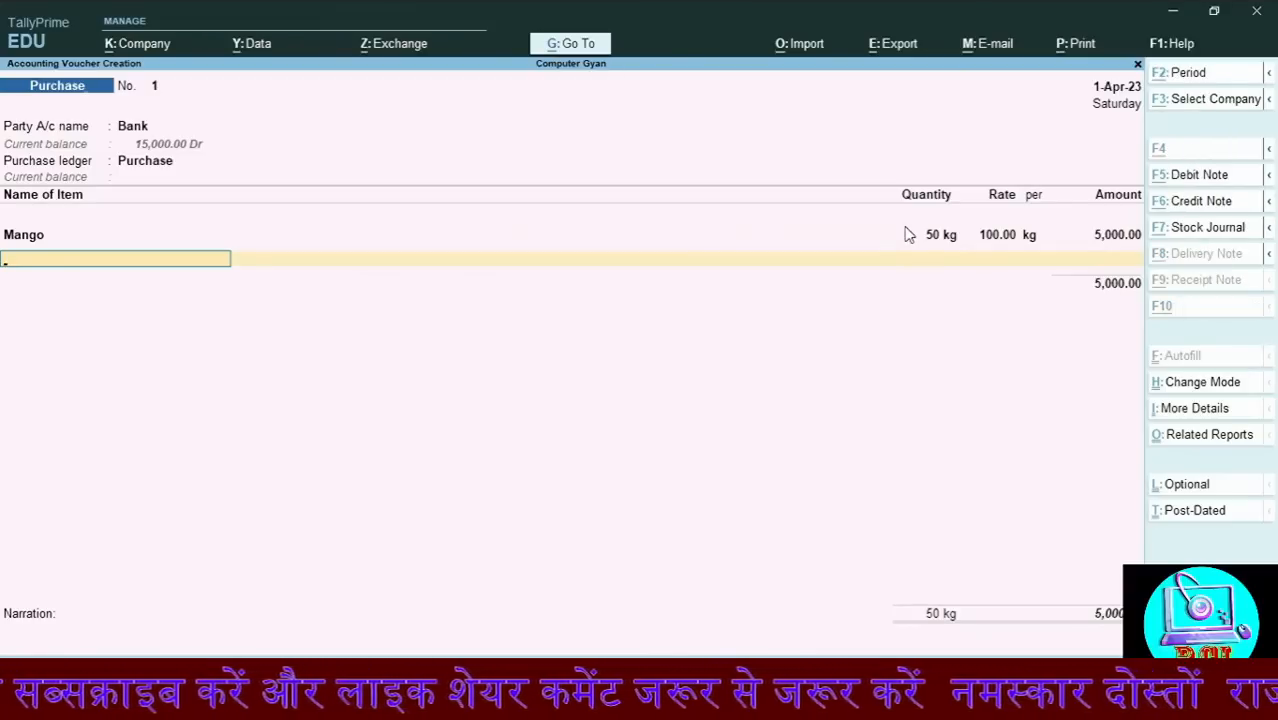
Create a stock item named Apple under Fruits with kg as its unit, for the voucher's second item line
key(alt+c)
text(App)
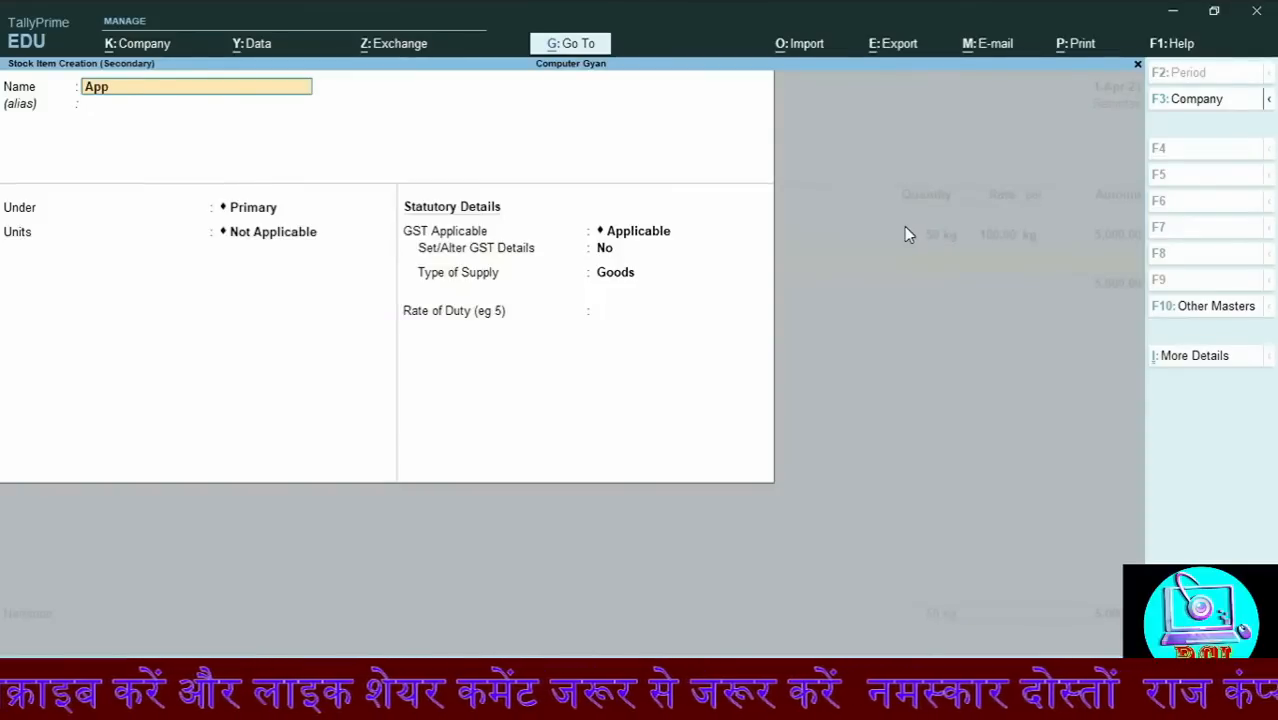
text(le)
key(Return)
key(Return)
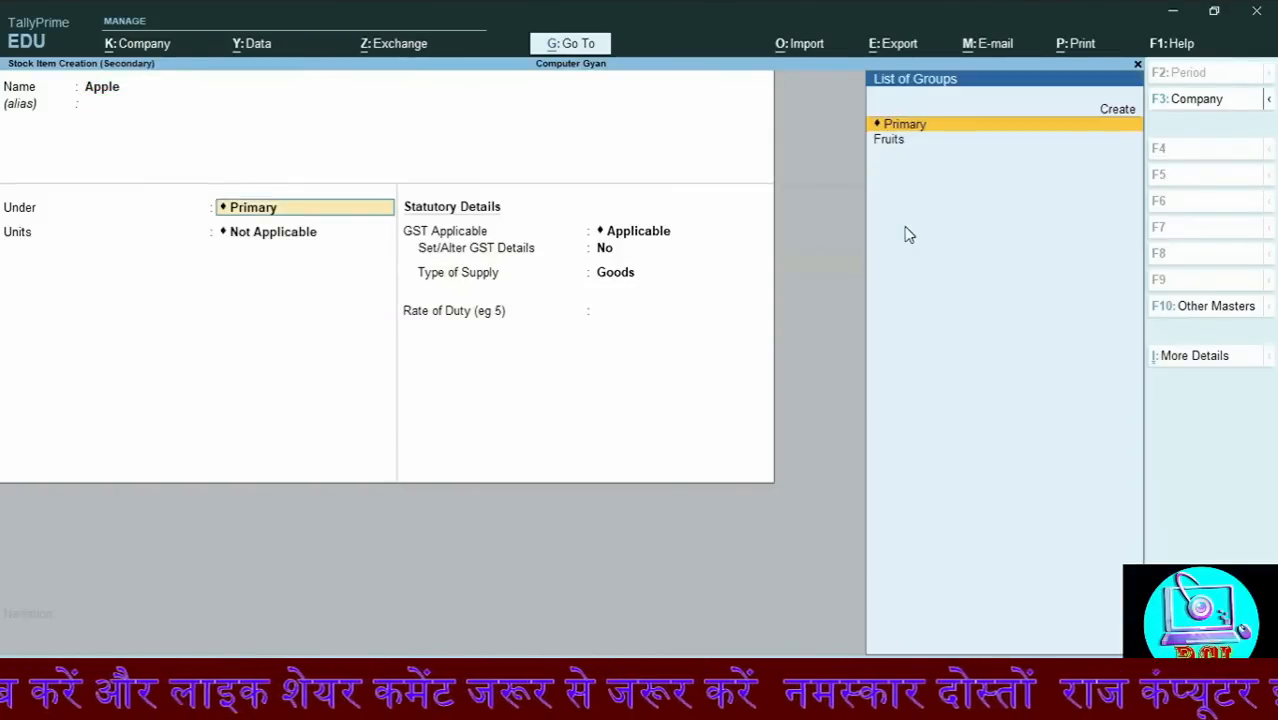
key(Down)
key(Return)
key(Down)
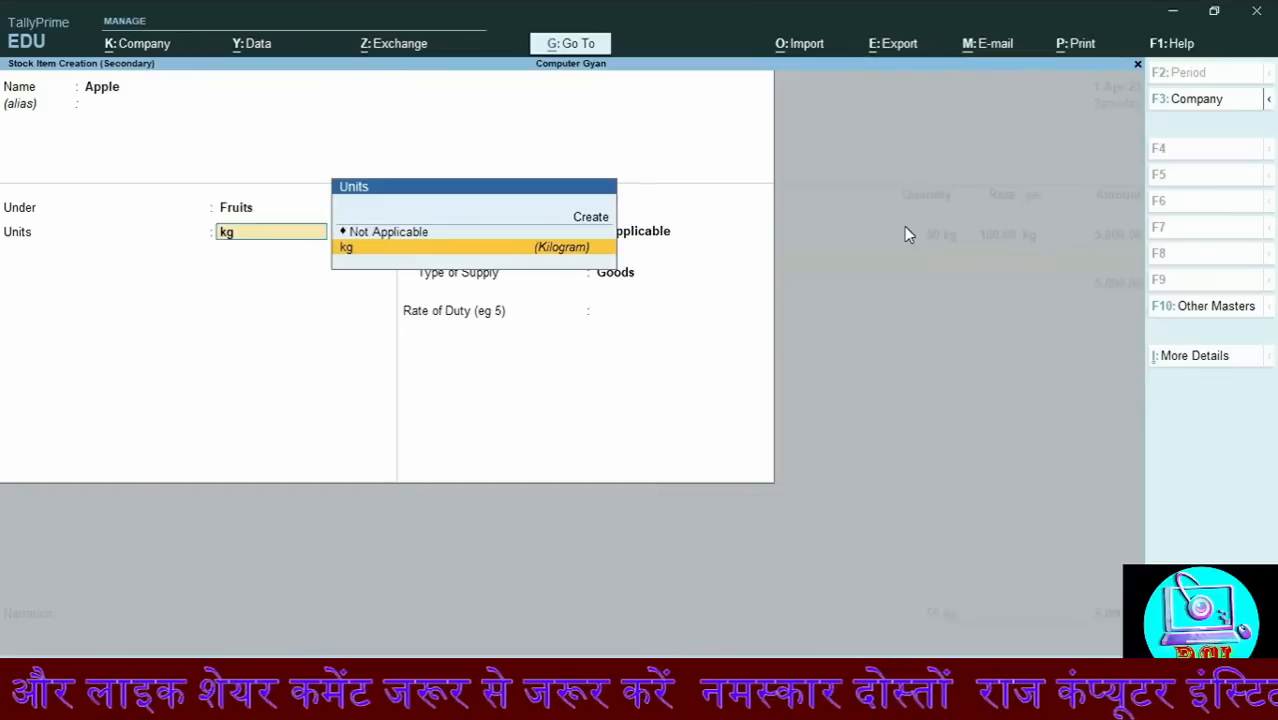
key(Return)
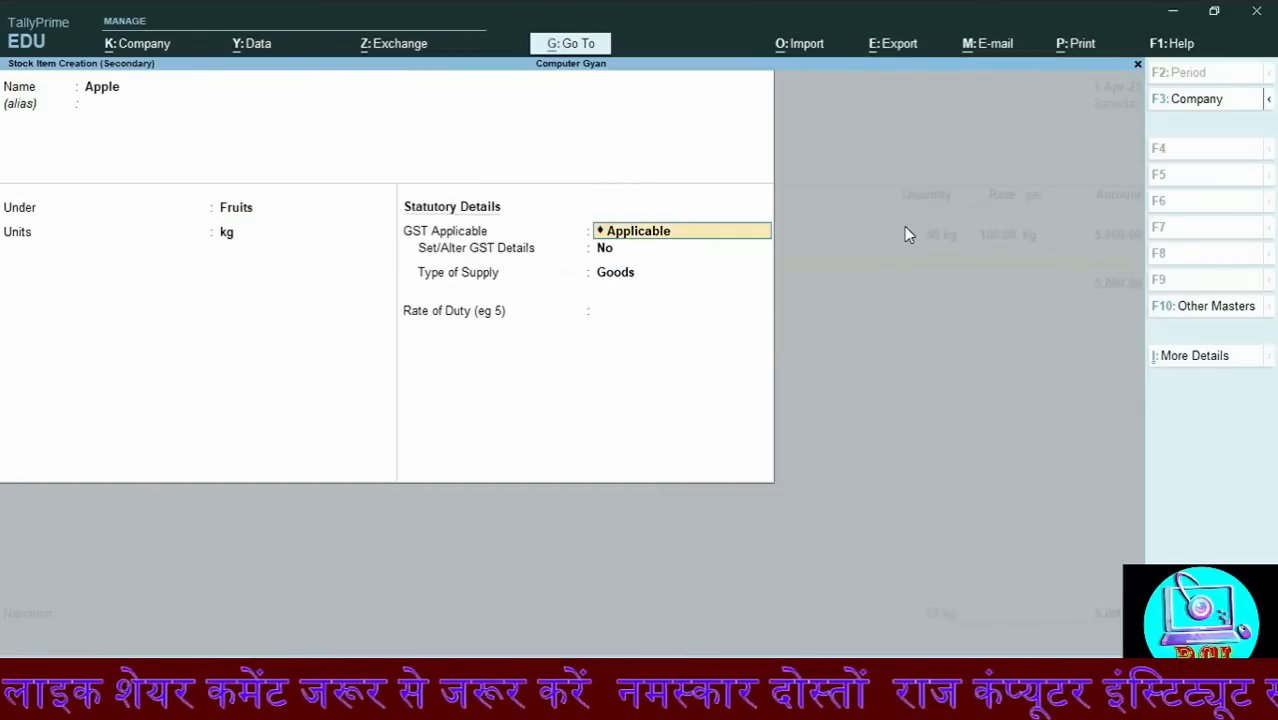
key(ctrl+a)
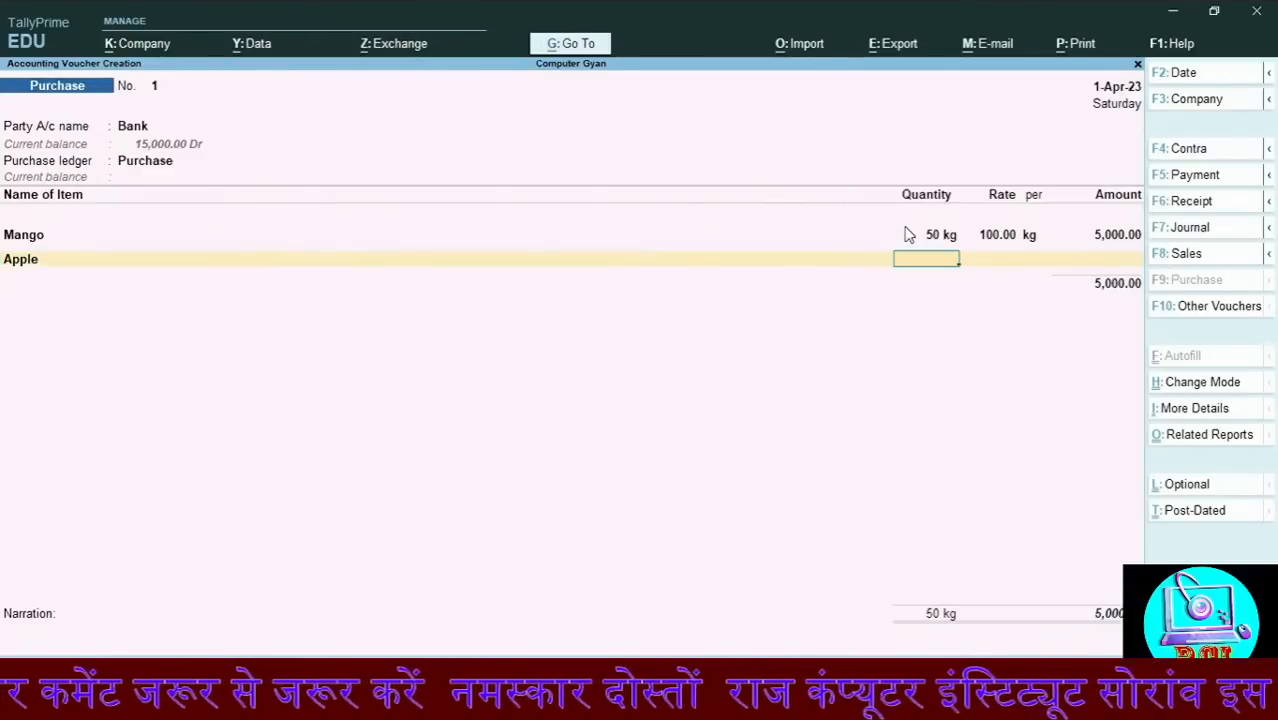
Enter 80 kg of Apple at a rate of 60 per kg and end the item list
text(80)
key(Return)
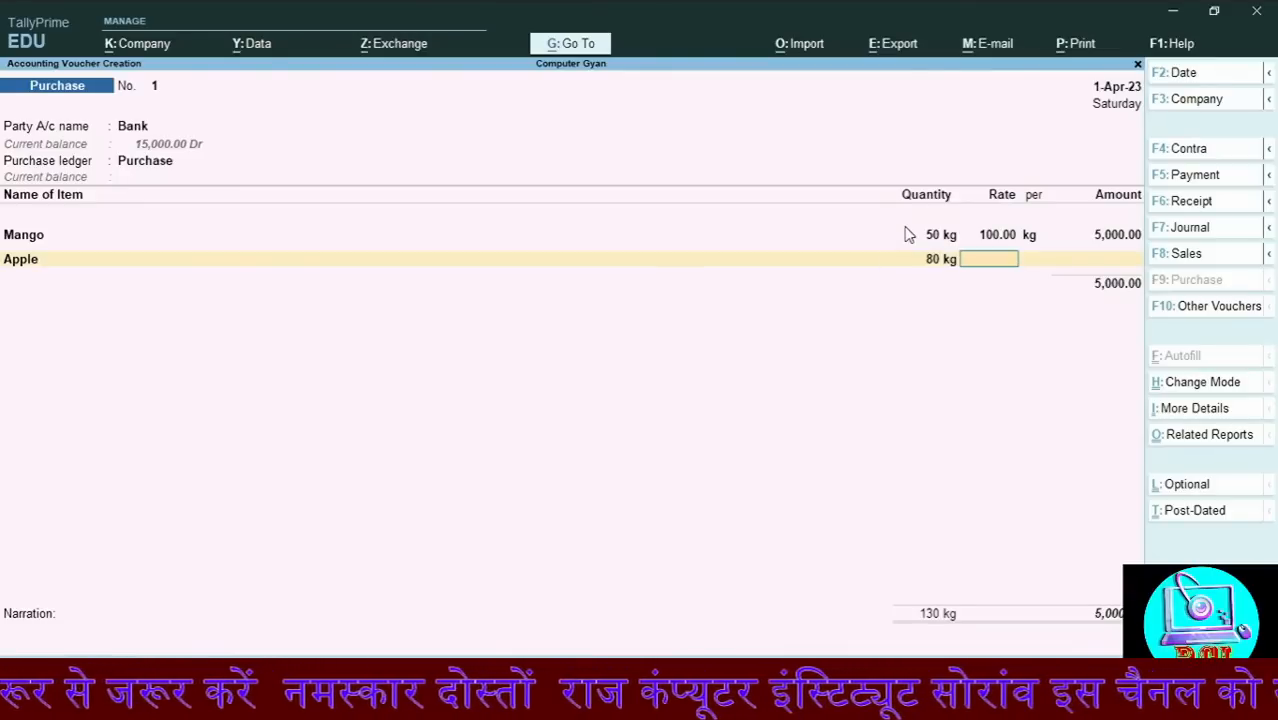
text(60)
key(Return)
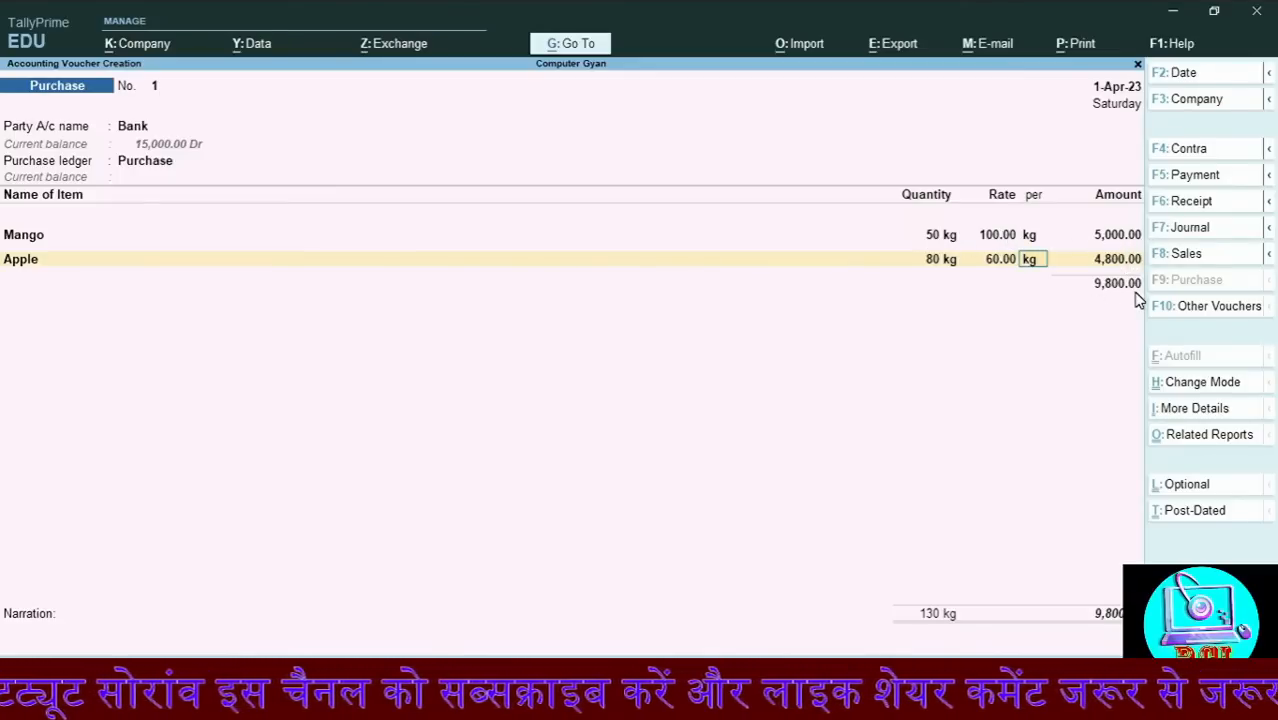
key(Return)
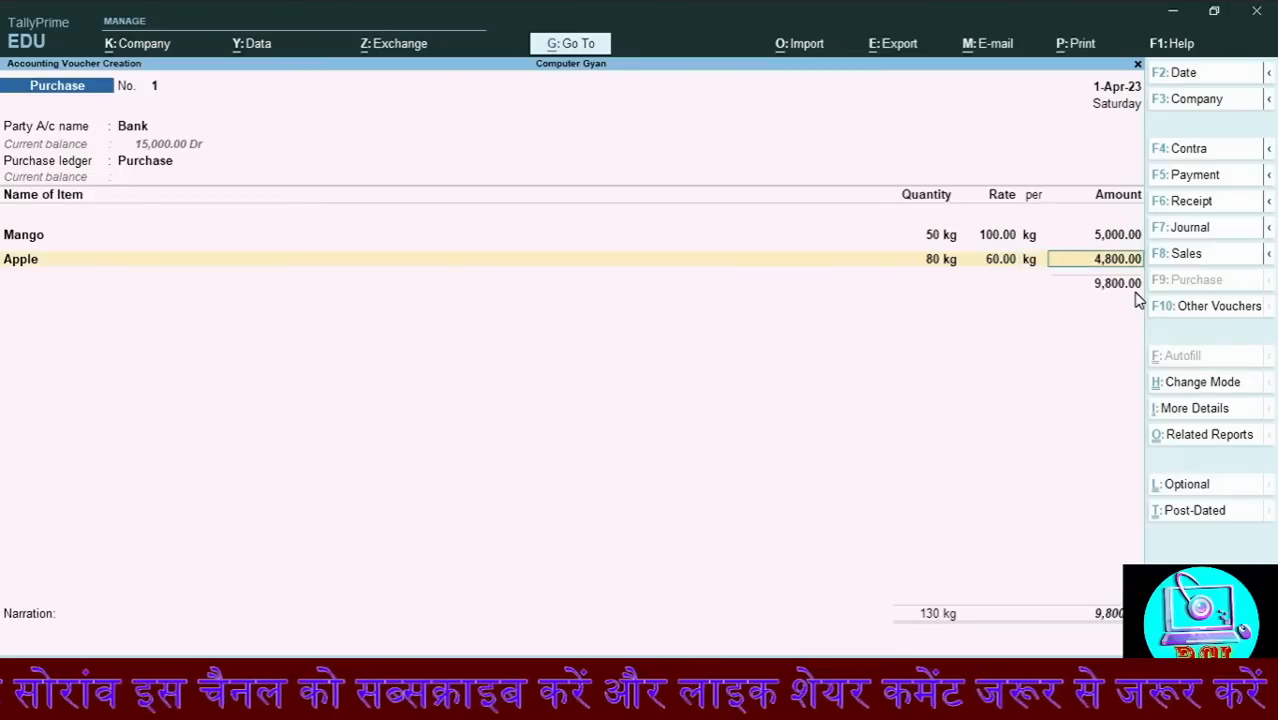
key(Return)
key(Return)
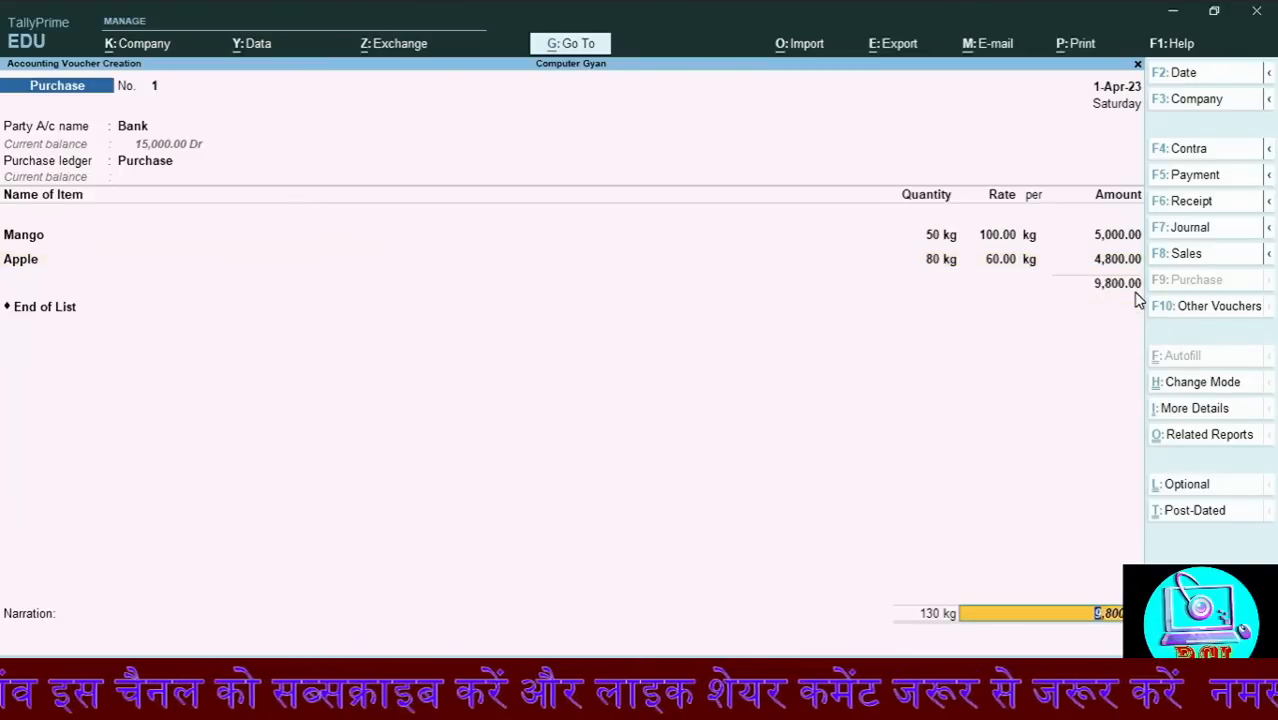
Allocate the bank payment as a Cheque dated 1-Apr-23, with cheque range Not Applicable and no instrument number
key(Return)
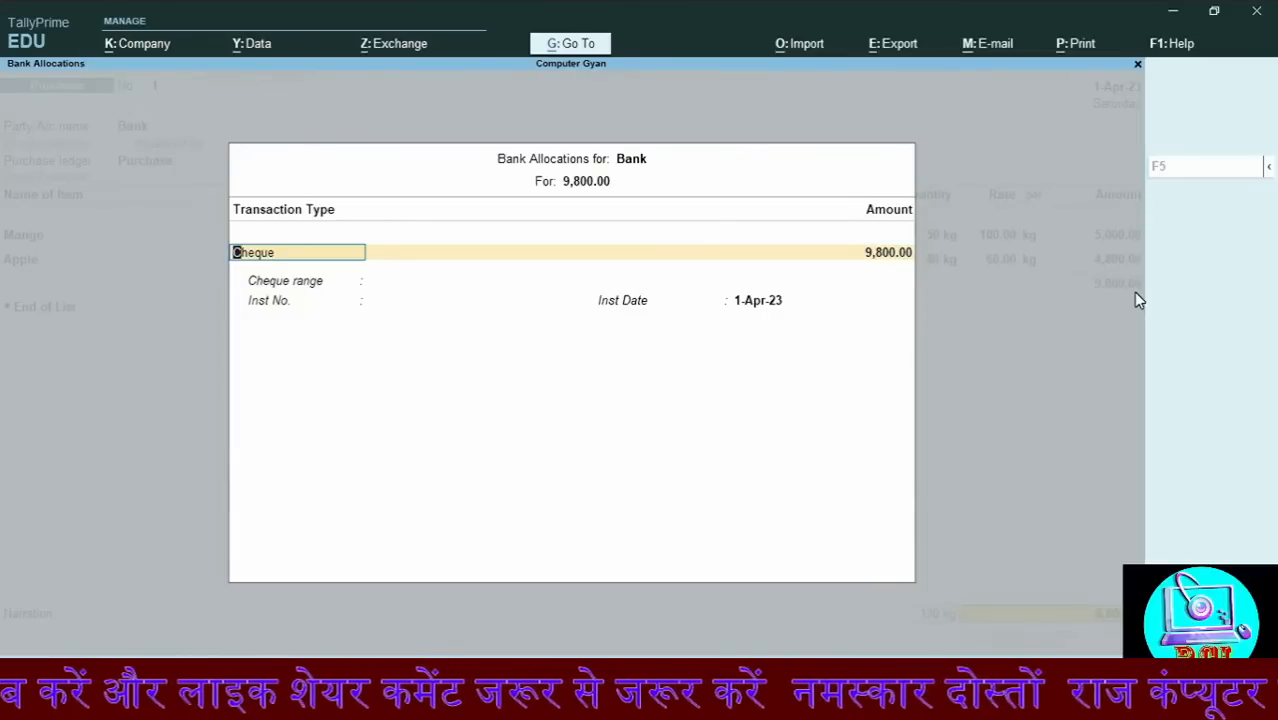
key(Return)
key(Return)
key(Return)
key(Return)
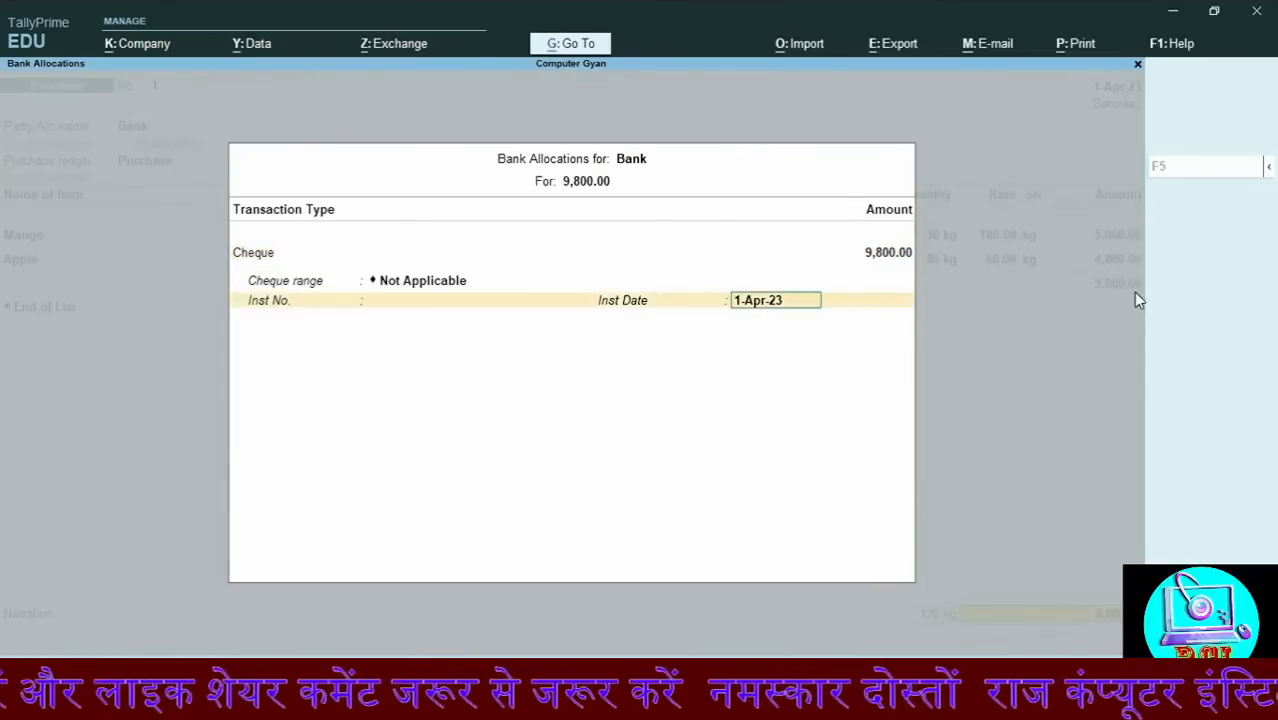
key(Return)
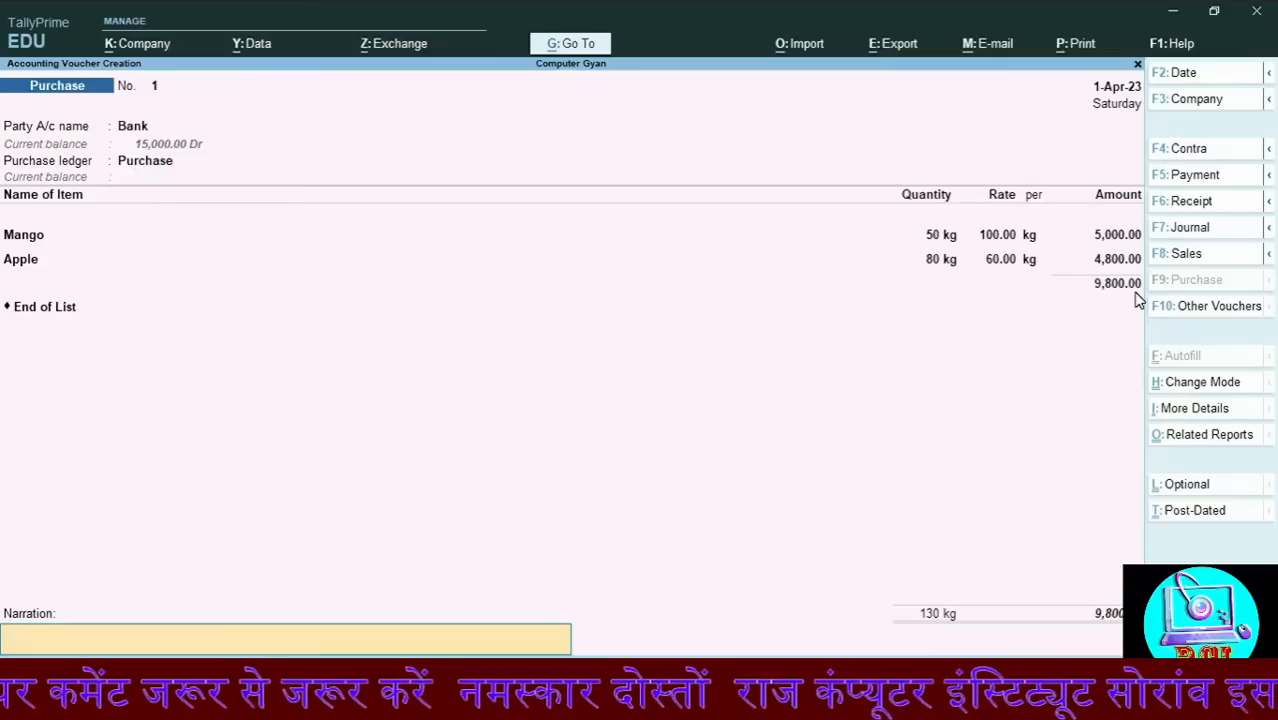
Add the narration "Purchase goods by cheque 9800/-" and save the purchase voucher
text(Purc)
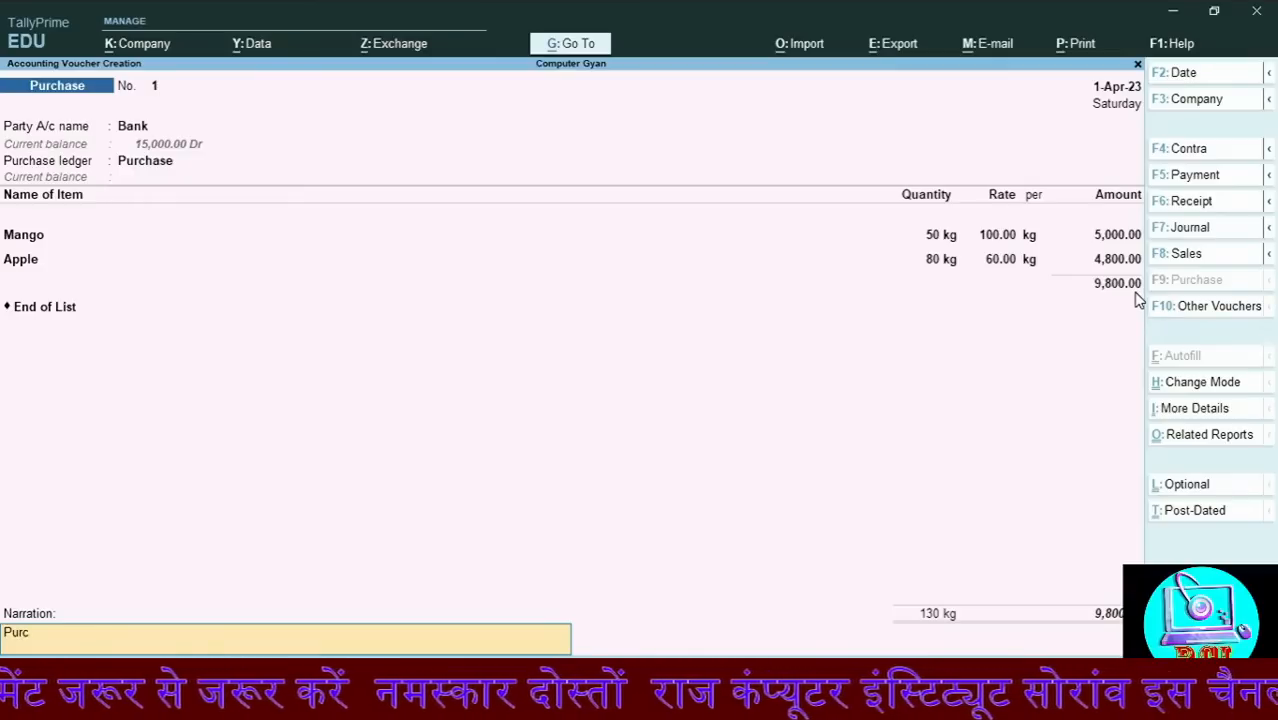
text(hase goods)
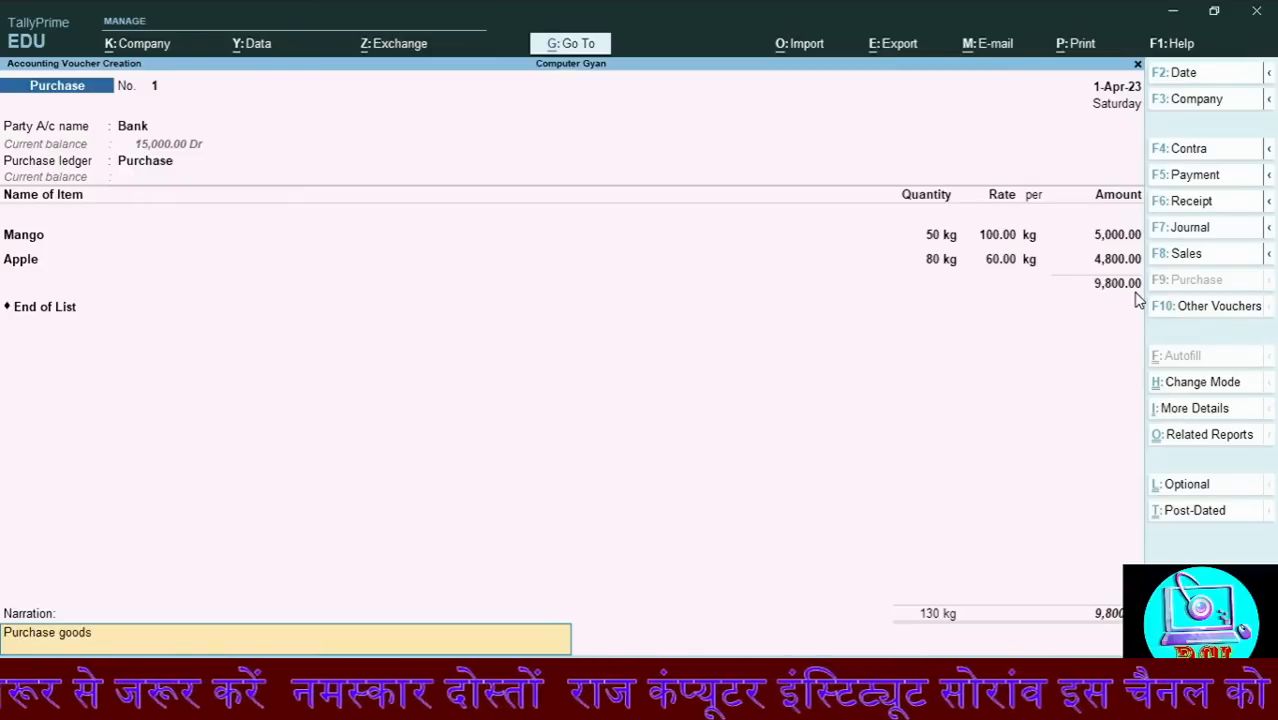
text( oy cheque)
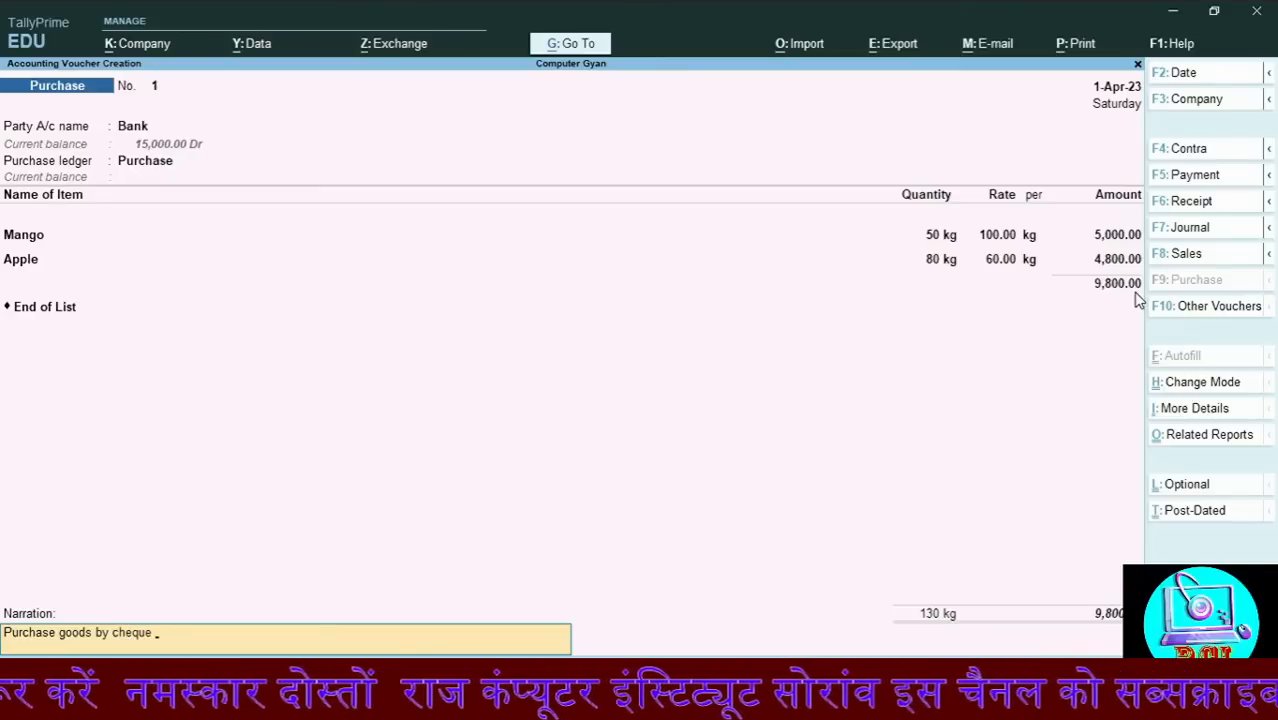
text( 9800)
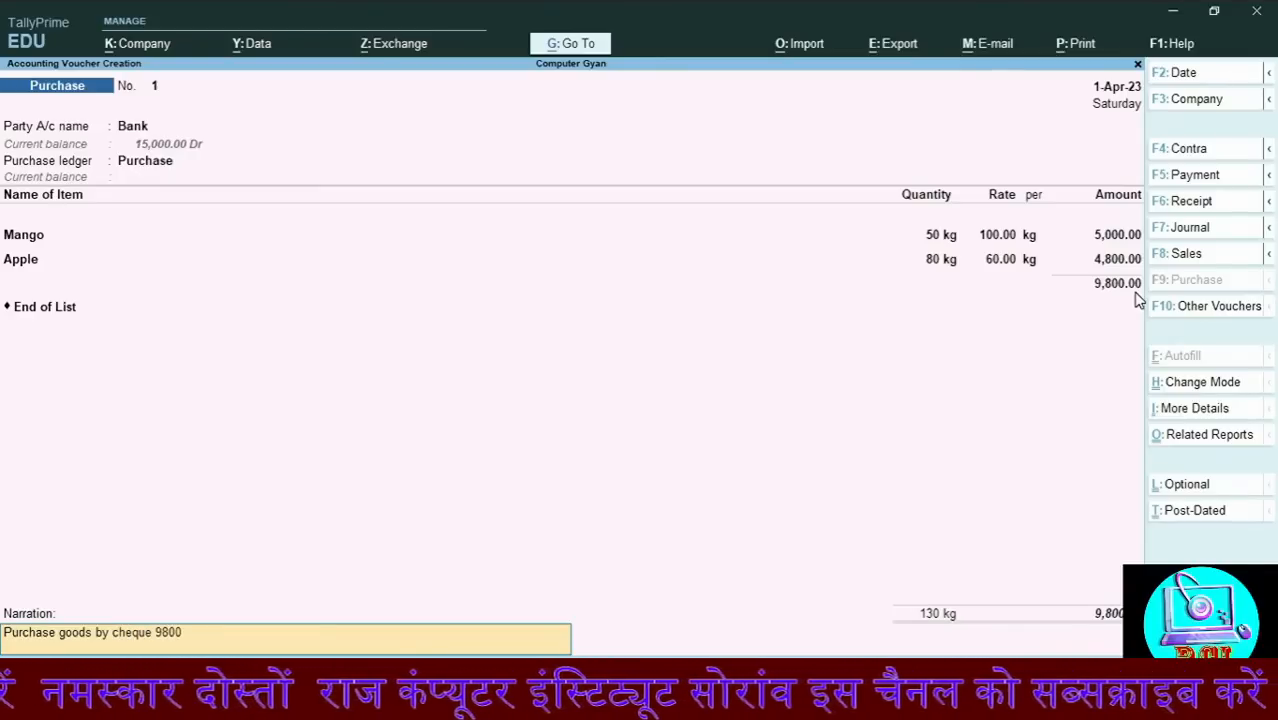
text(/-)
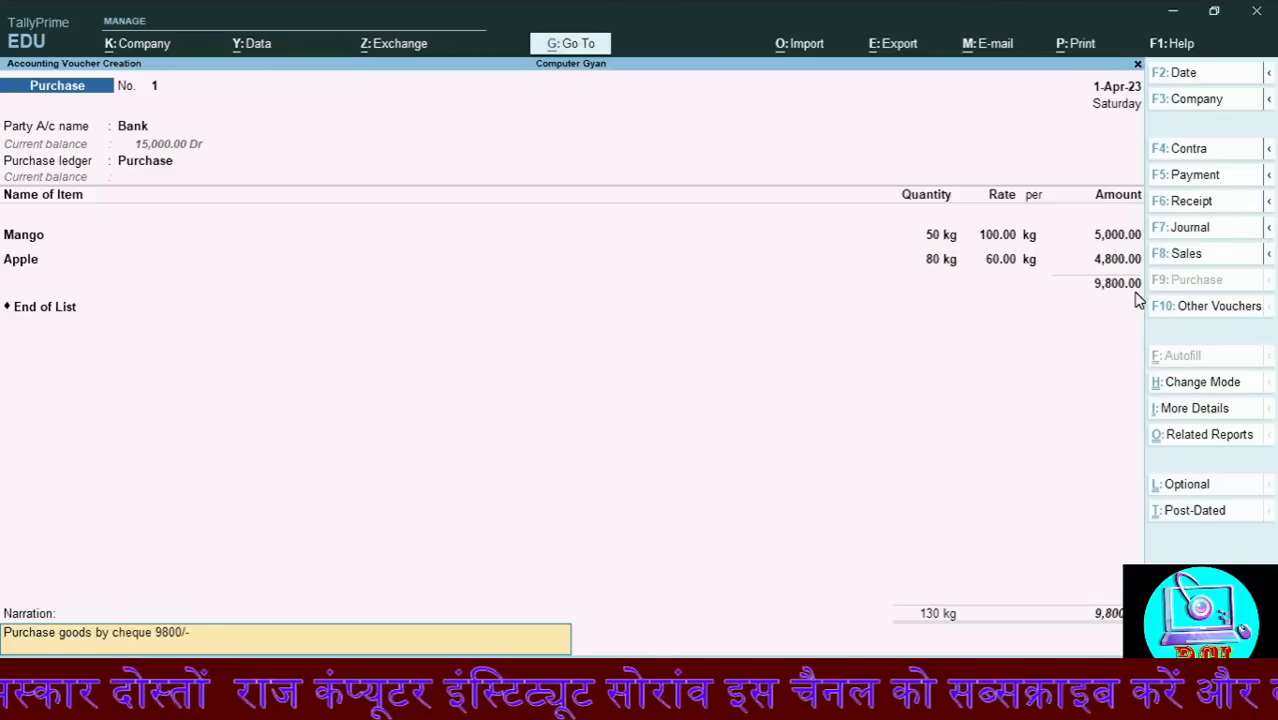
key(Return)
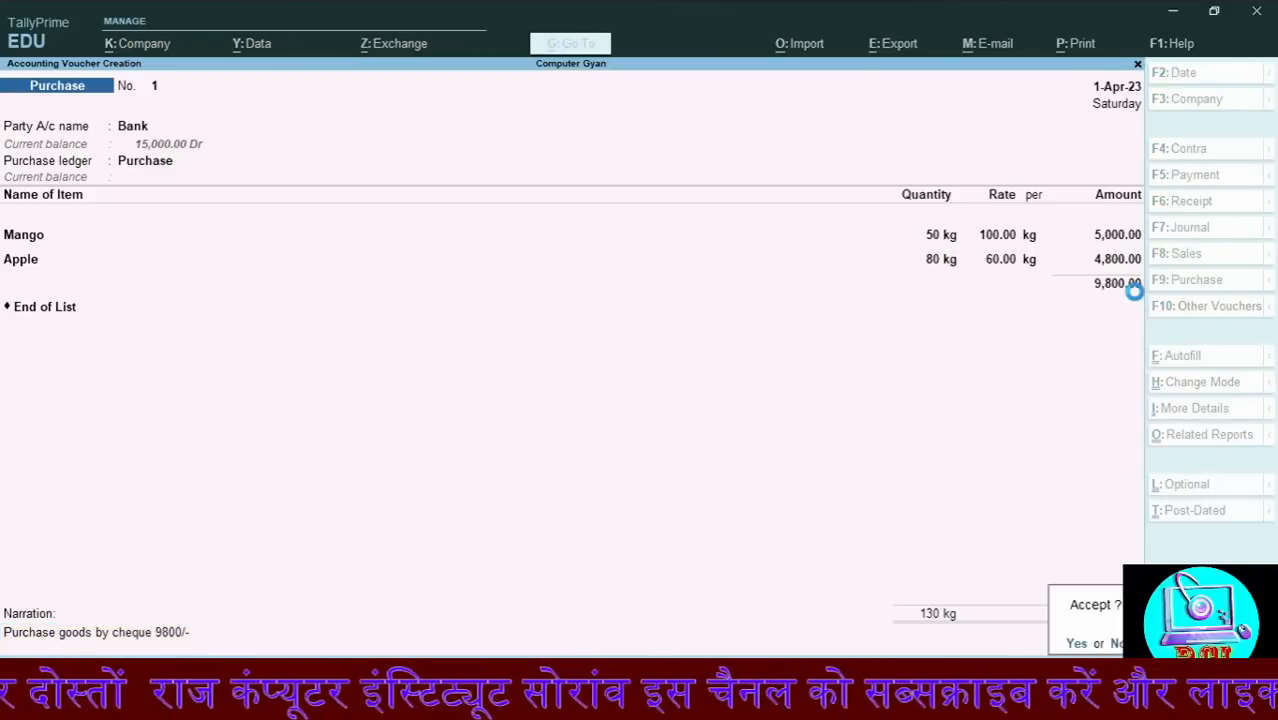
key(Return)
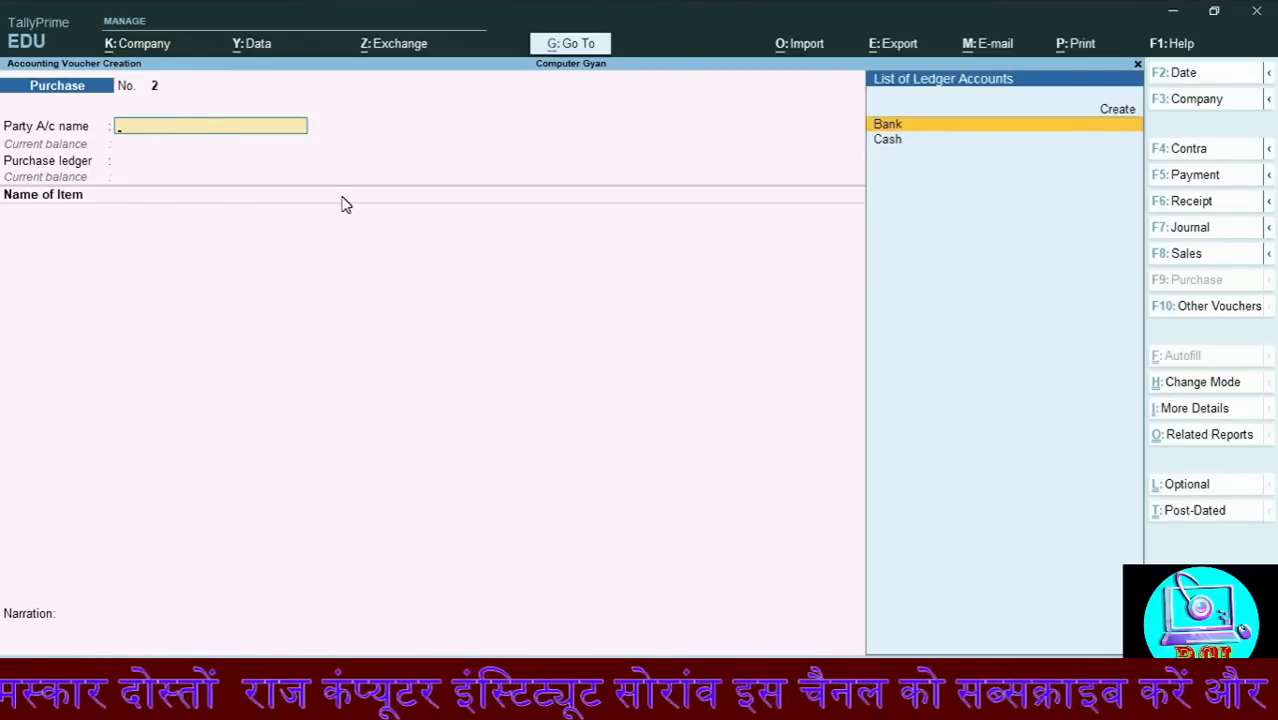
Set Cash as the party account with default receipt and party details, and choose Purchase as the purchase ledger
key(Down)
key(Return)
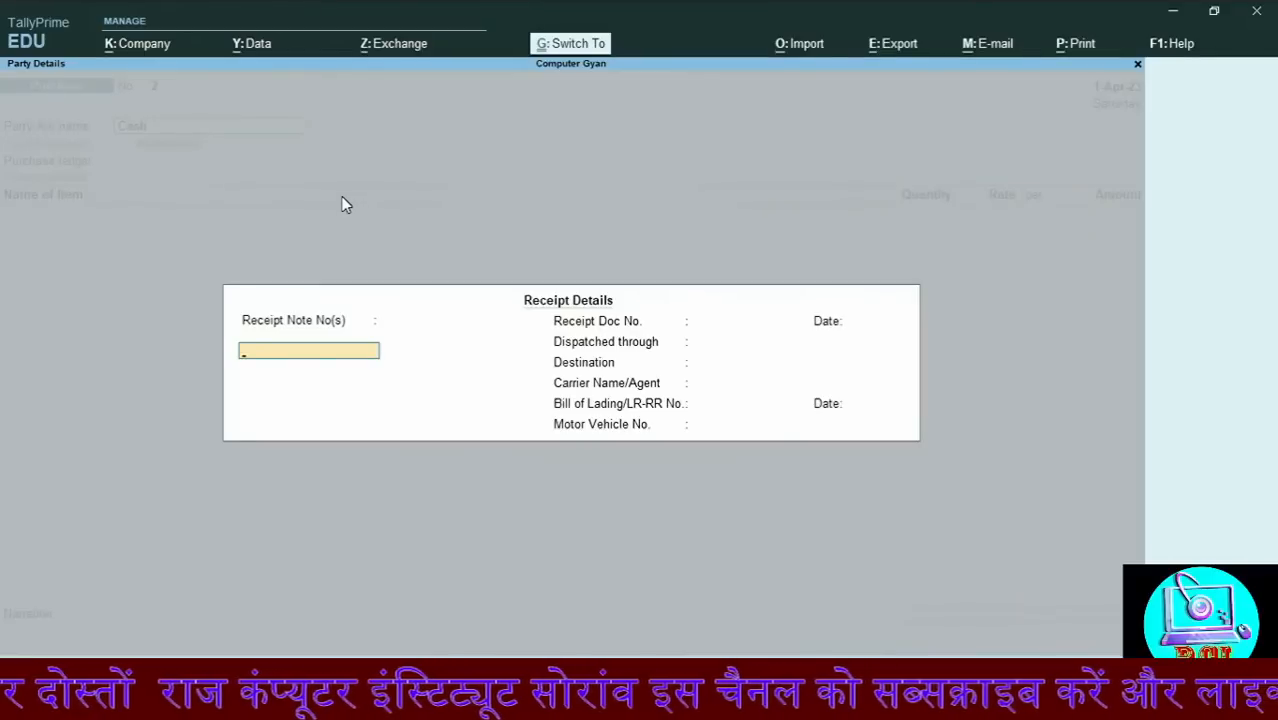
key(ctrl+a)
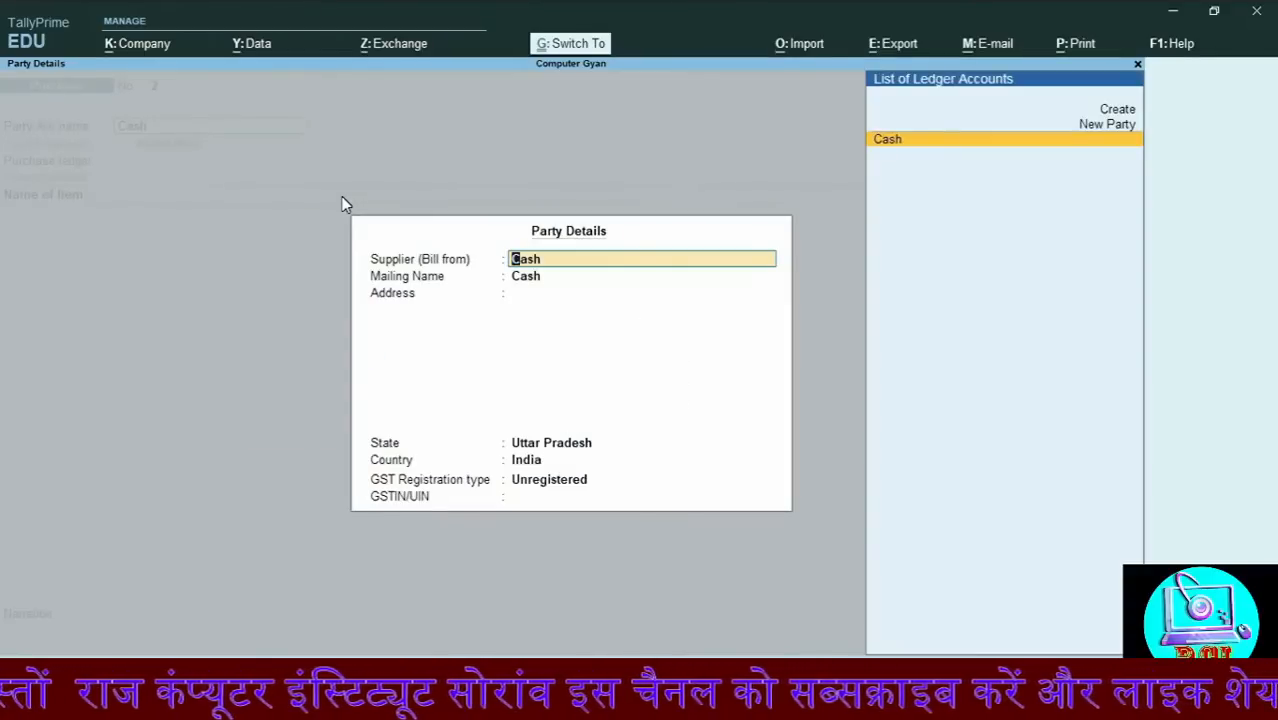
key(ctrl+a)
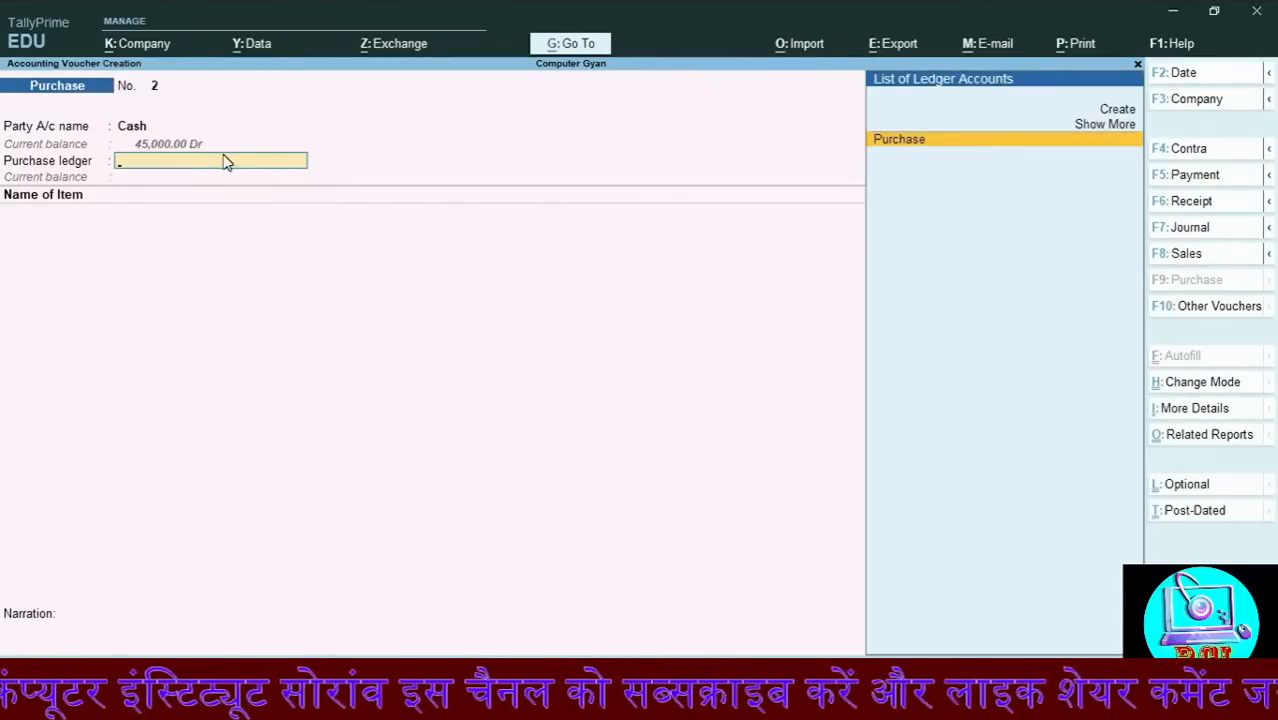
key(Return)
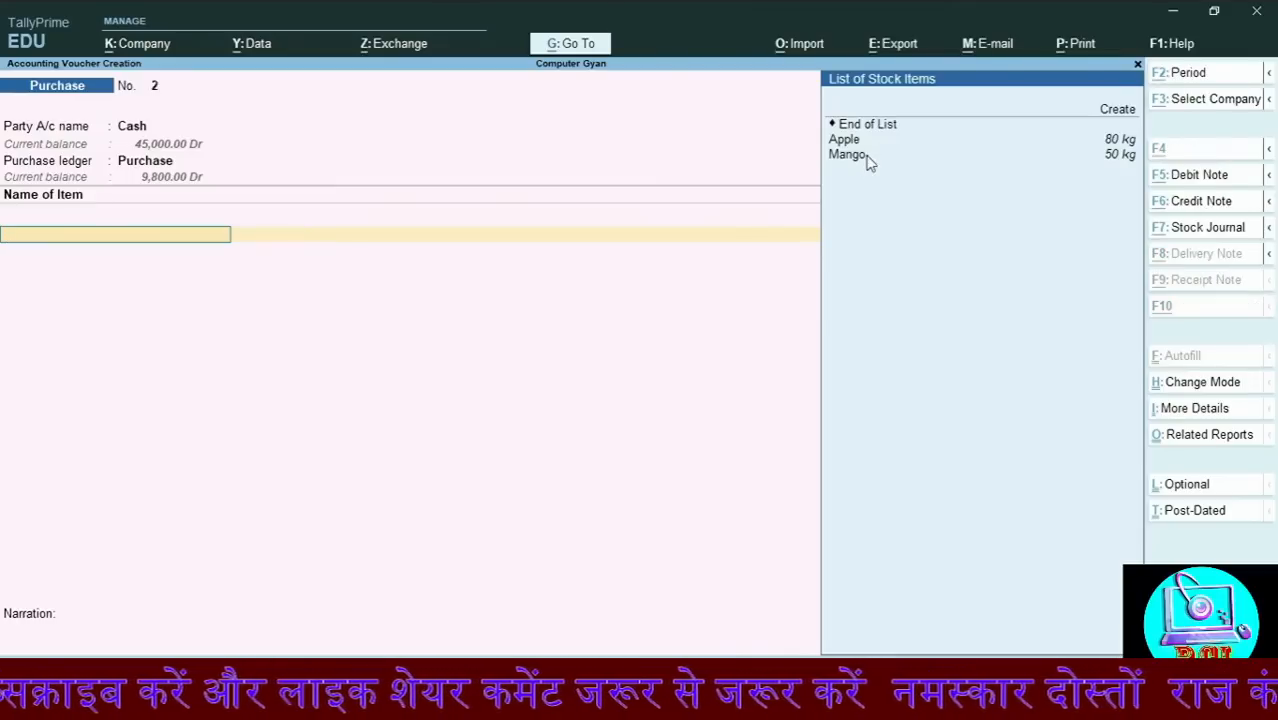
Start a new stock item named Potato and create the stock group Vegetable under Primary as its group
key(alt+c)
text(Potato)
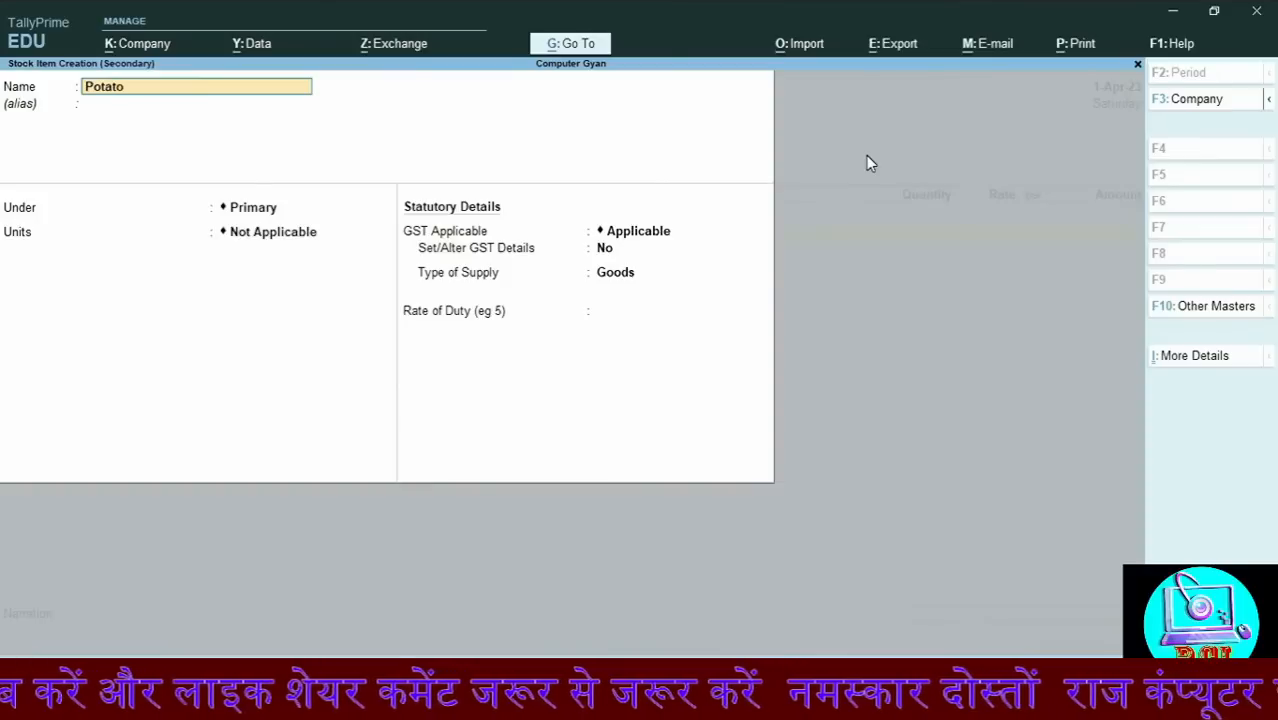
key(Return)
key(Return)
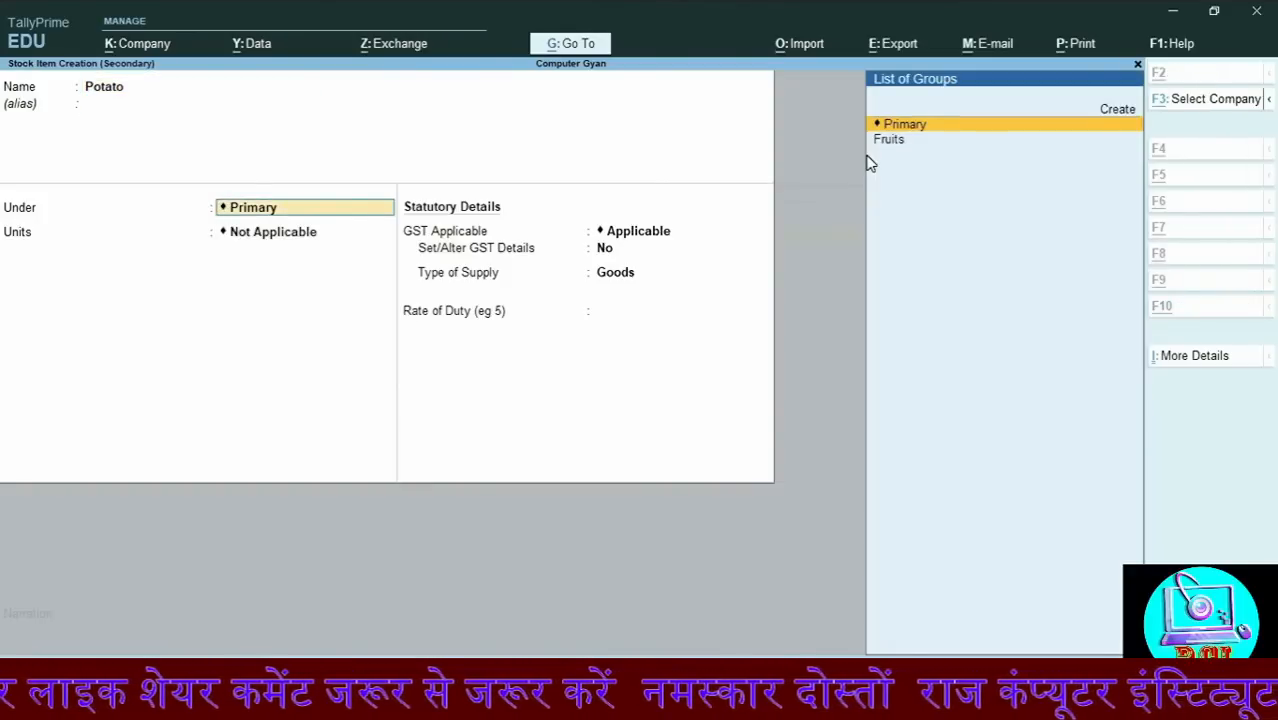
key(alt+c)
text(Vege)
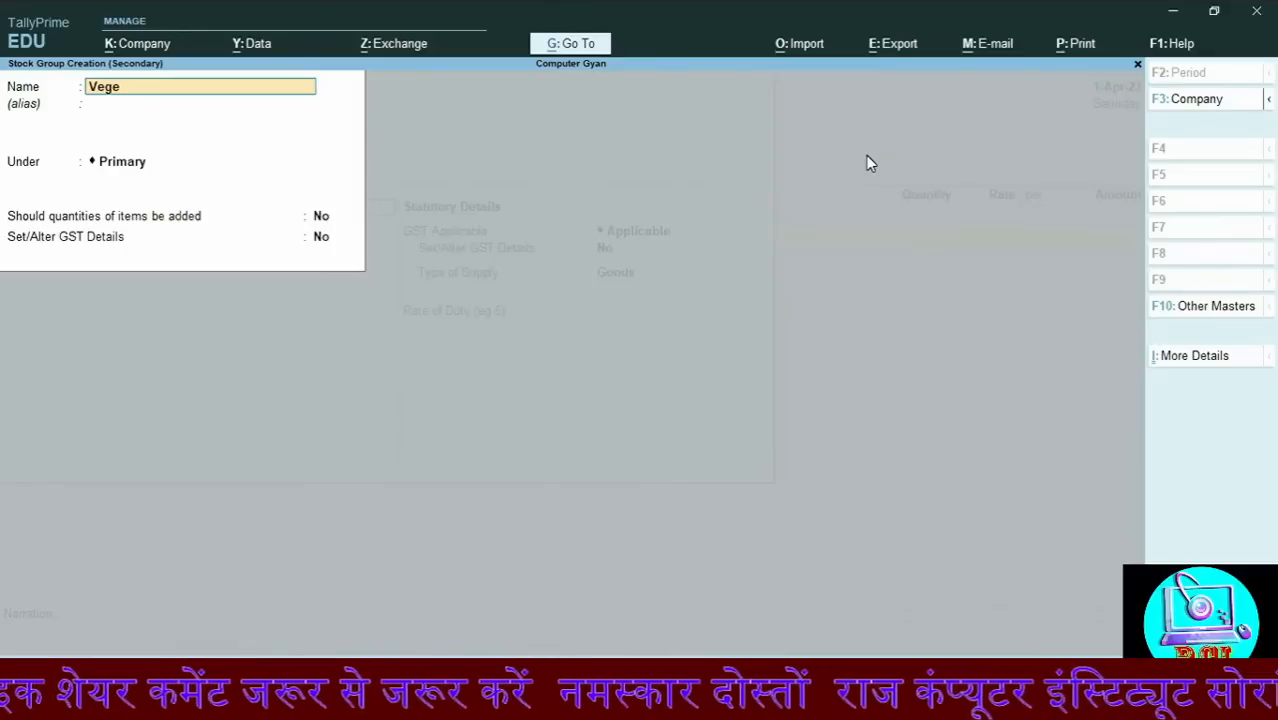
text(table)
key(Return)
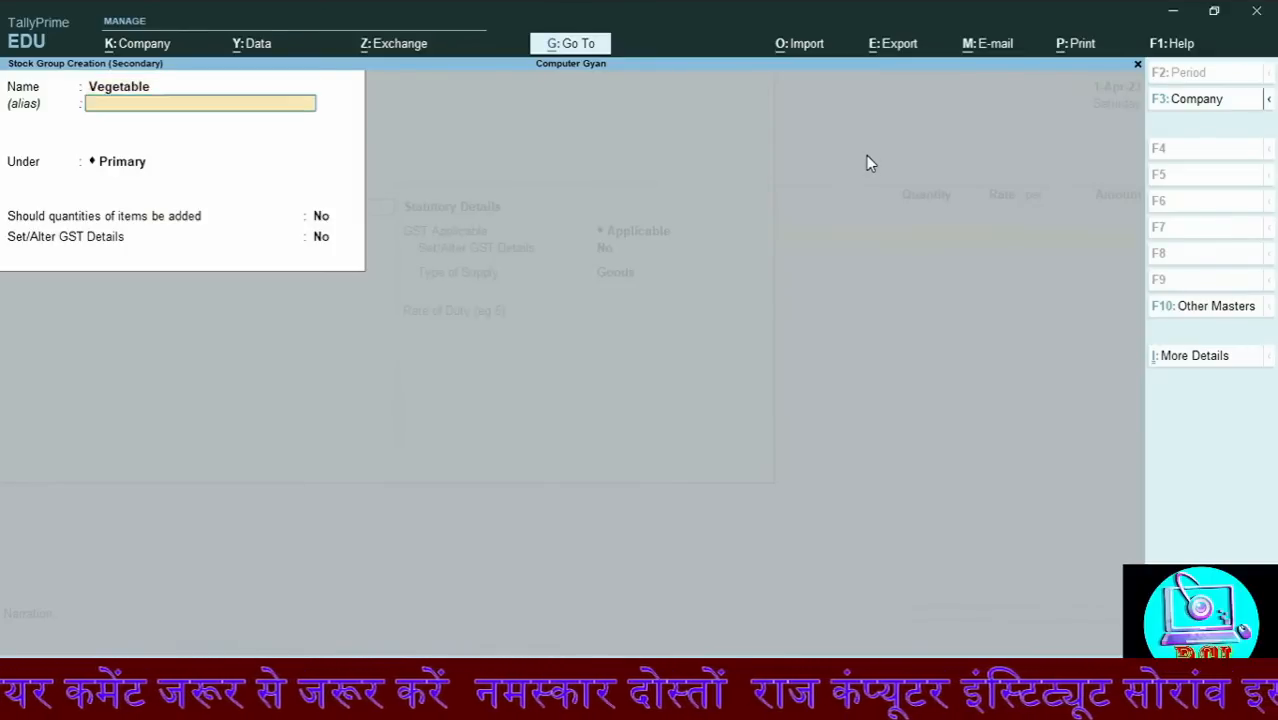
key(Return)
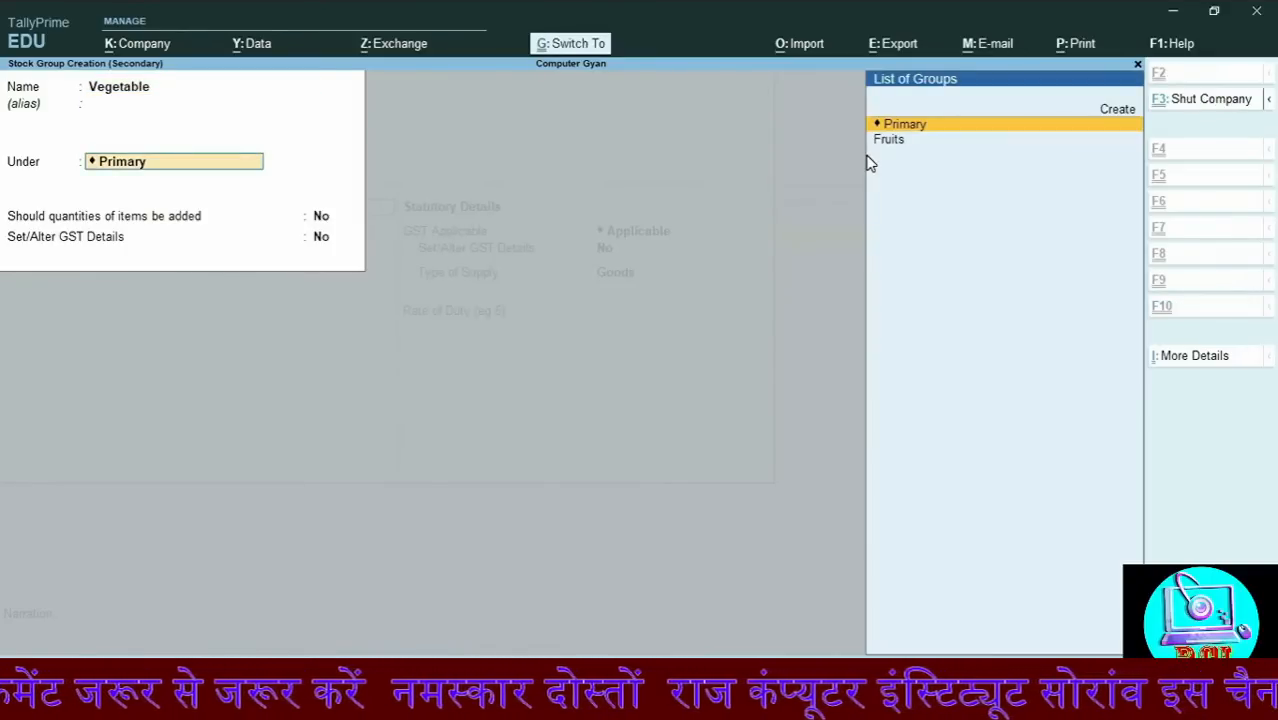
key(ctrl+a)
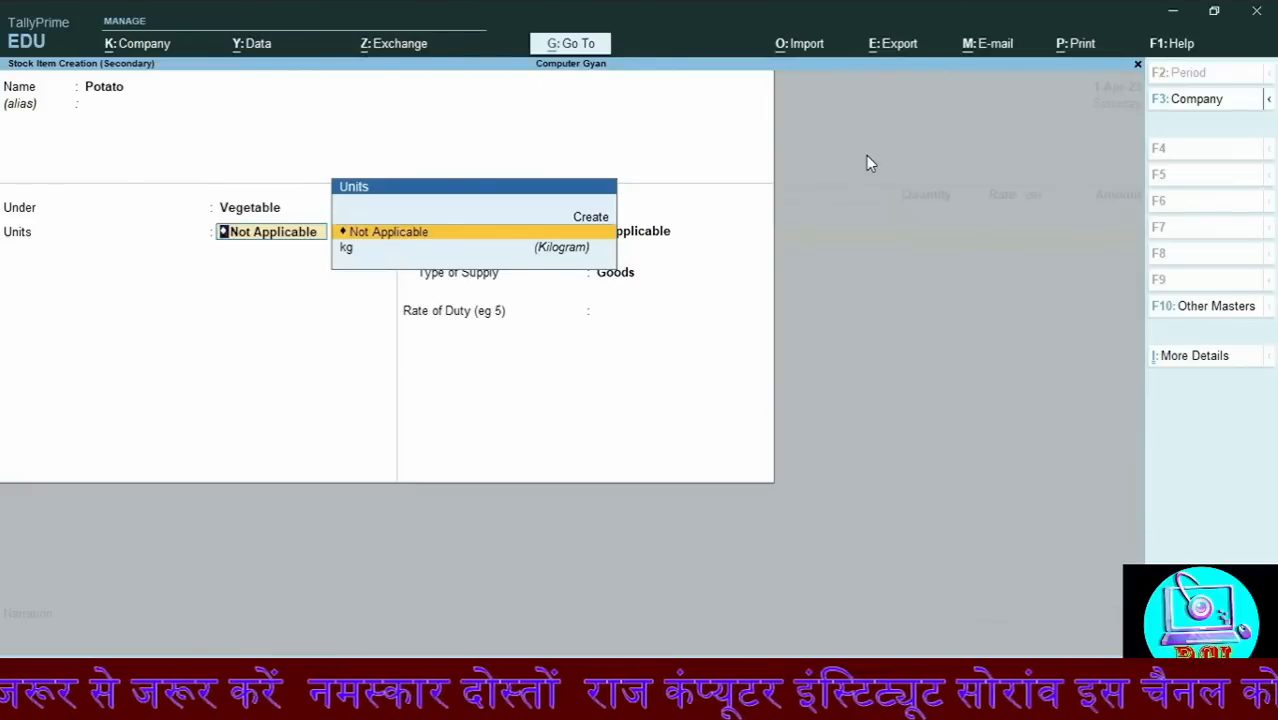
Set the Potato item's unit to kg and save the stock item
key(Down)
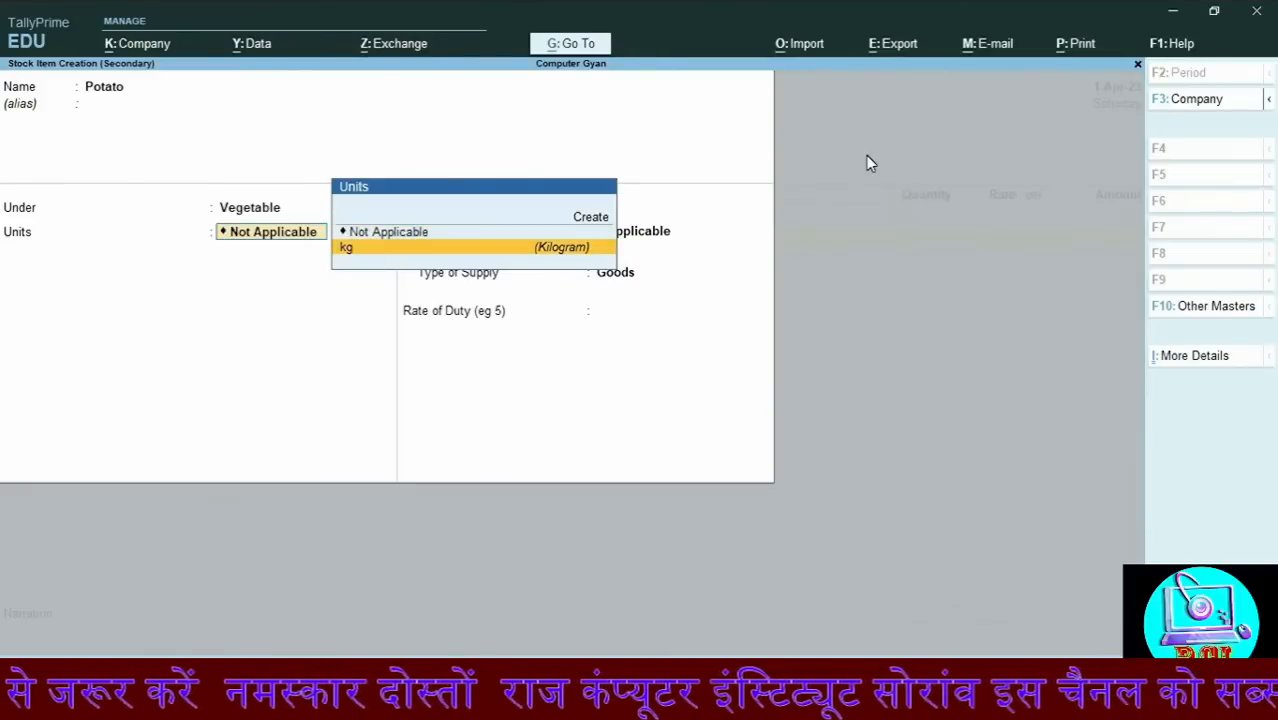
key(Return)
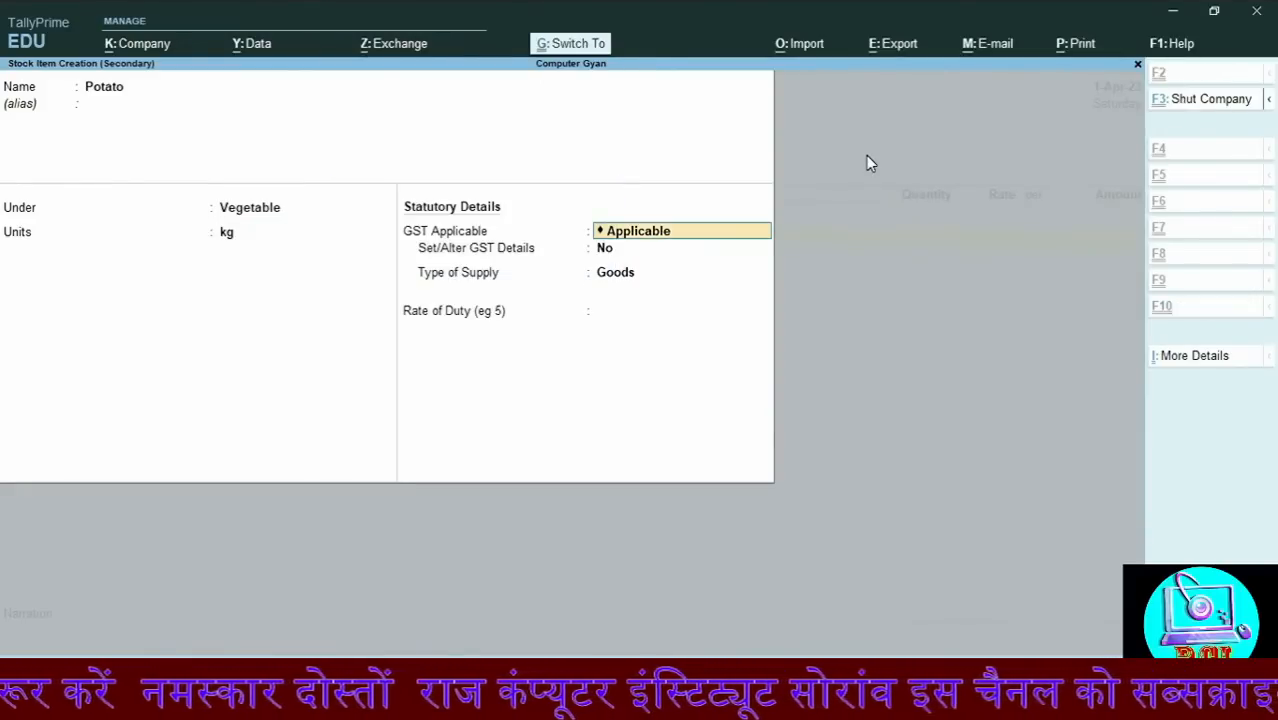
key(ctrl+a)
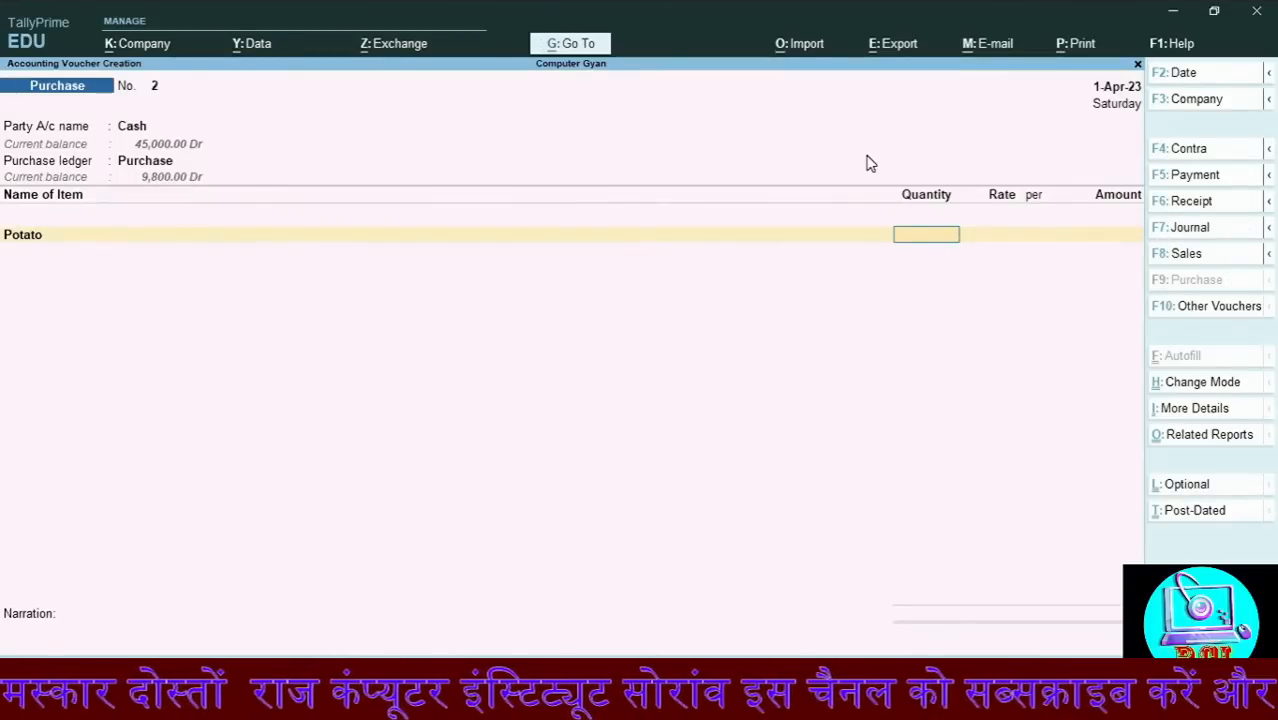
Enter 60 kg of Potato at a rate of 20 per kg and end the item list
text(5)
key(BackSpace)
text(60)
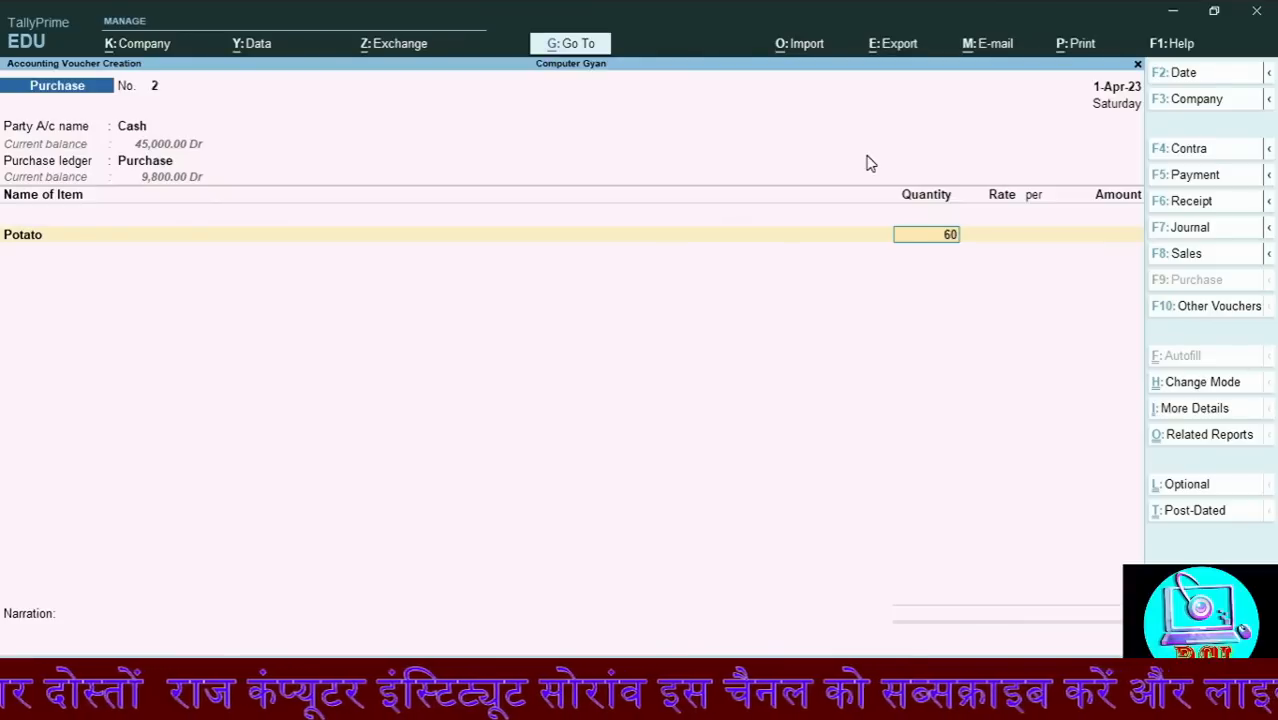
key(Return)
text(20)
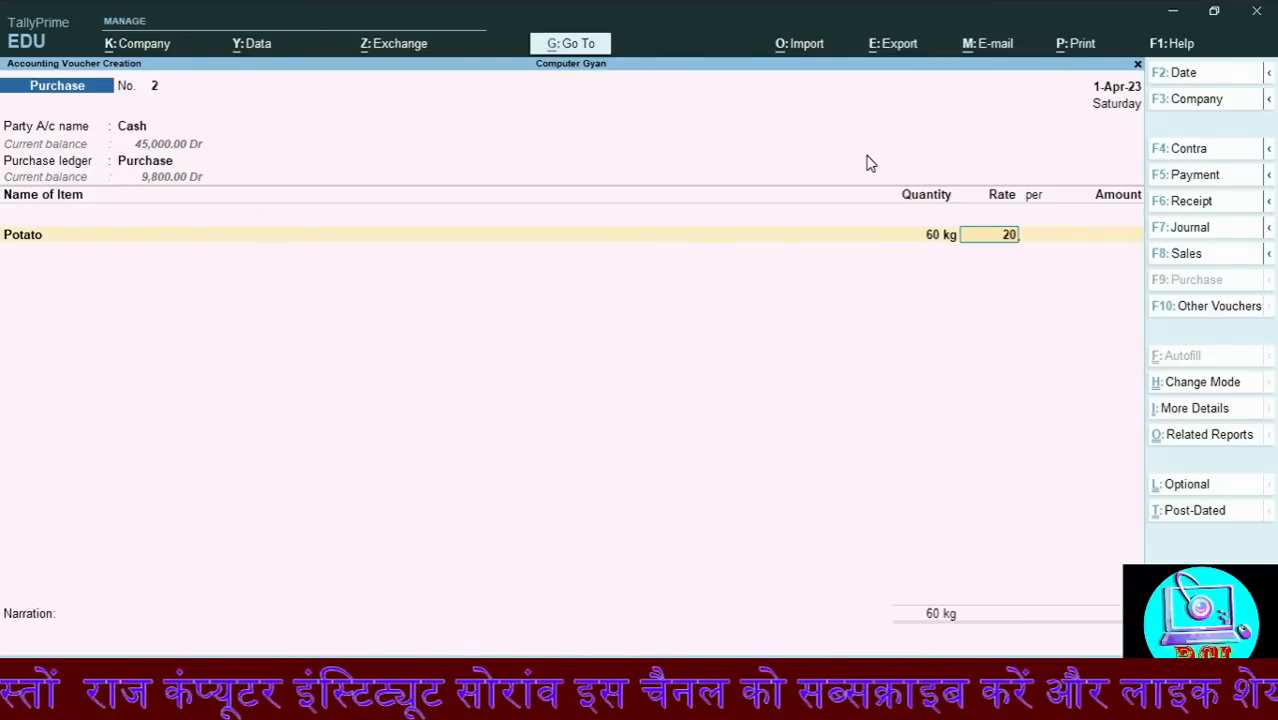
key(Return)
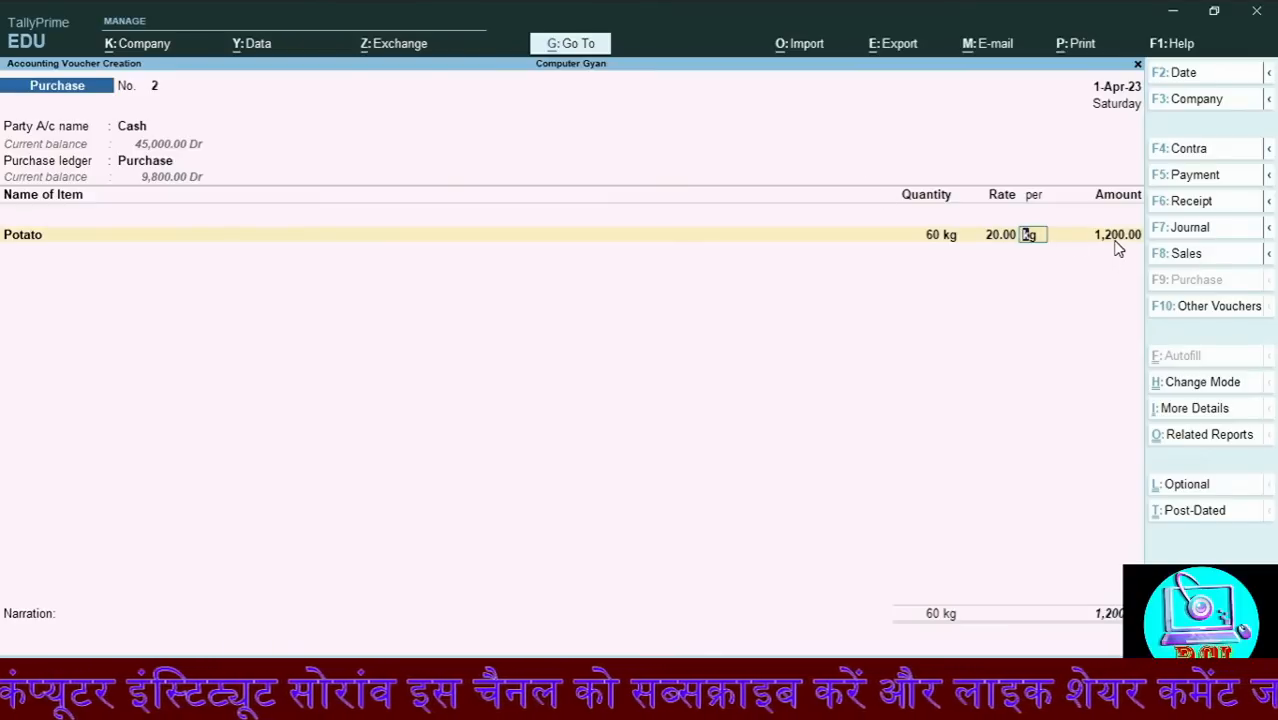
key(Return)
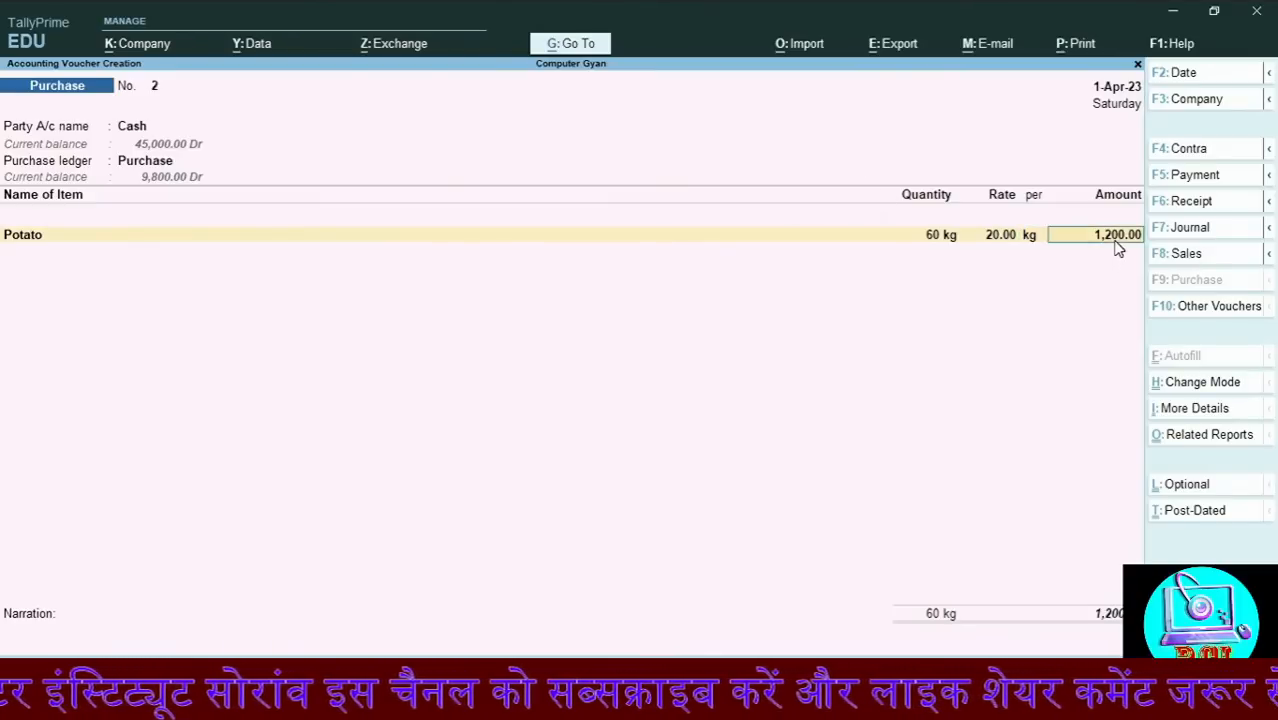
key(Return)
key(Return)
key(Return)
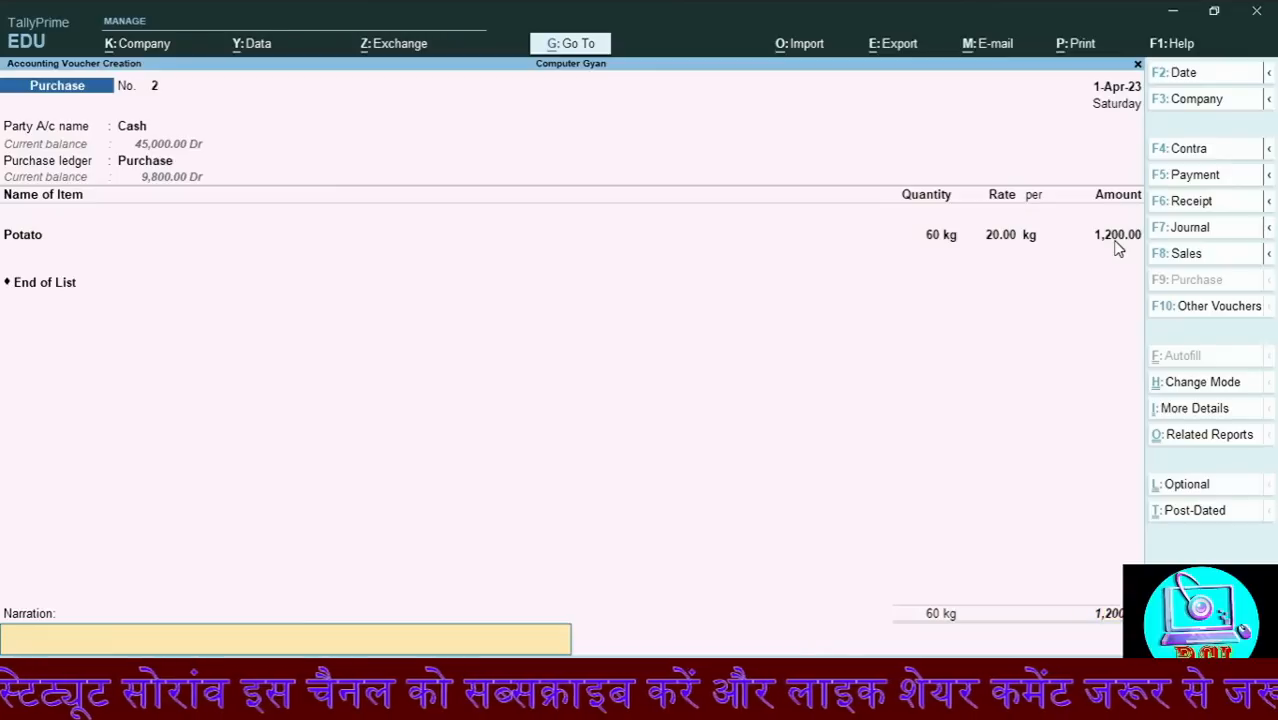
Add the narration "Purchase goods of cash 1200/-" and save the cash purchase voucher
text(Pur)
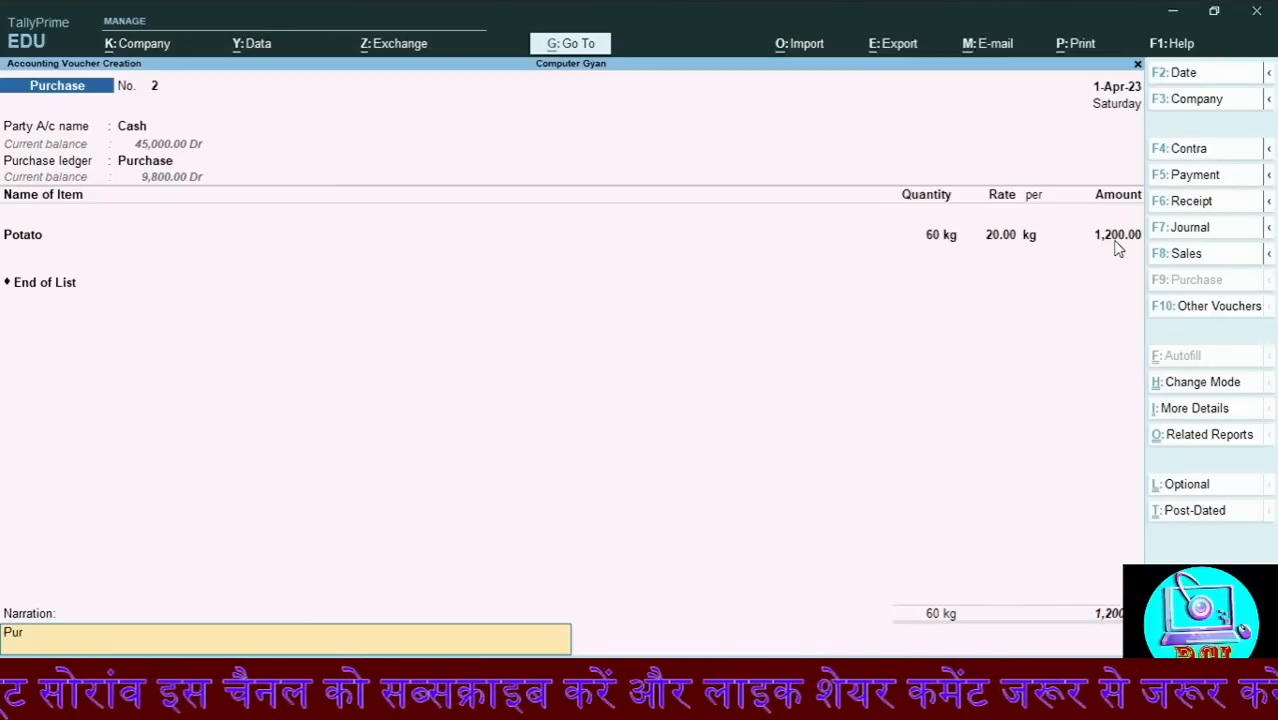
text(chase g)
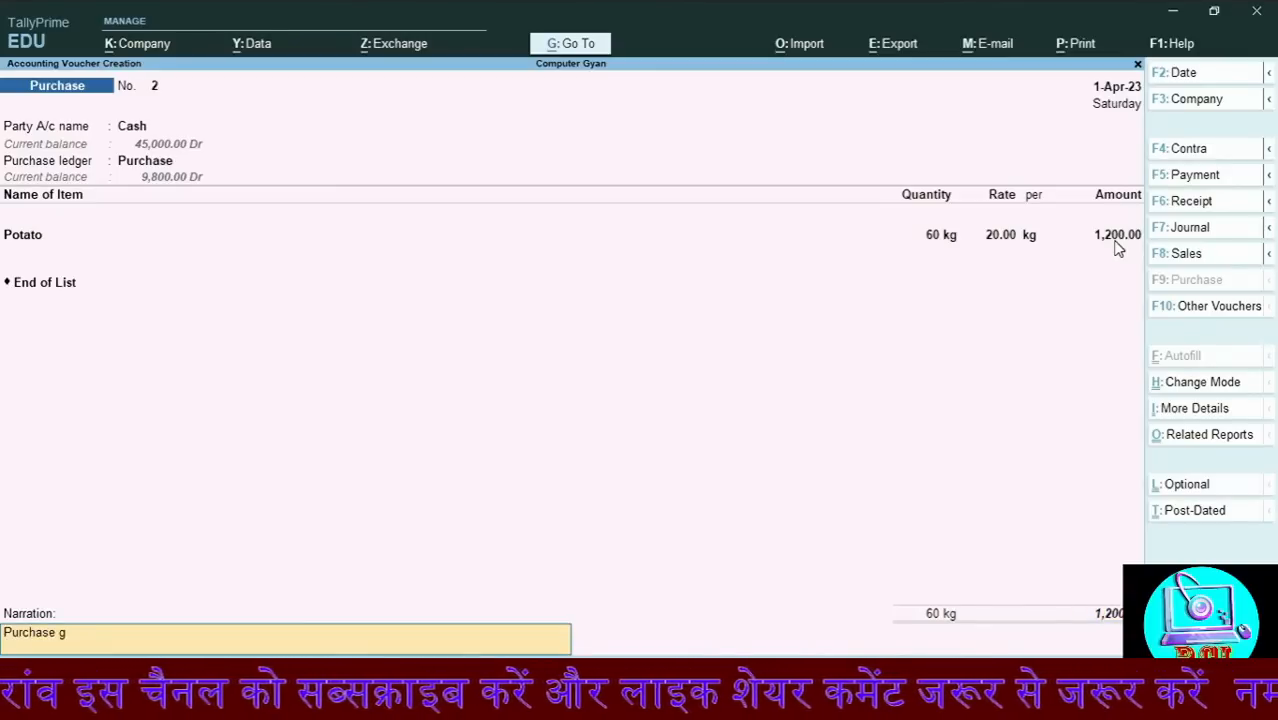
text(oods of)
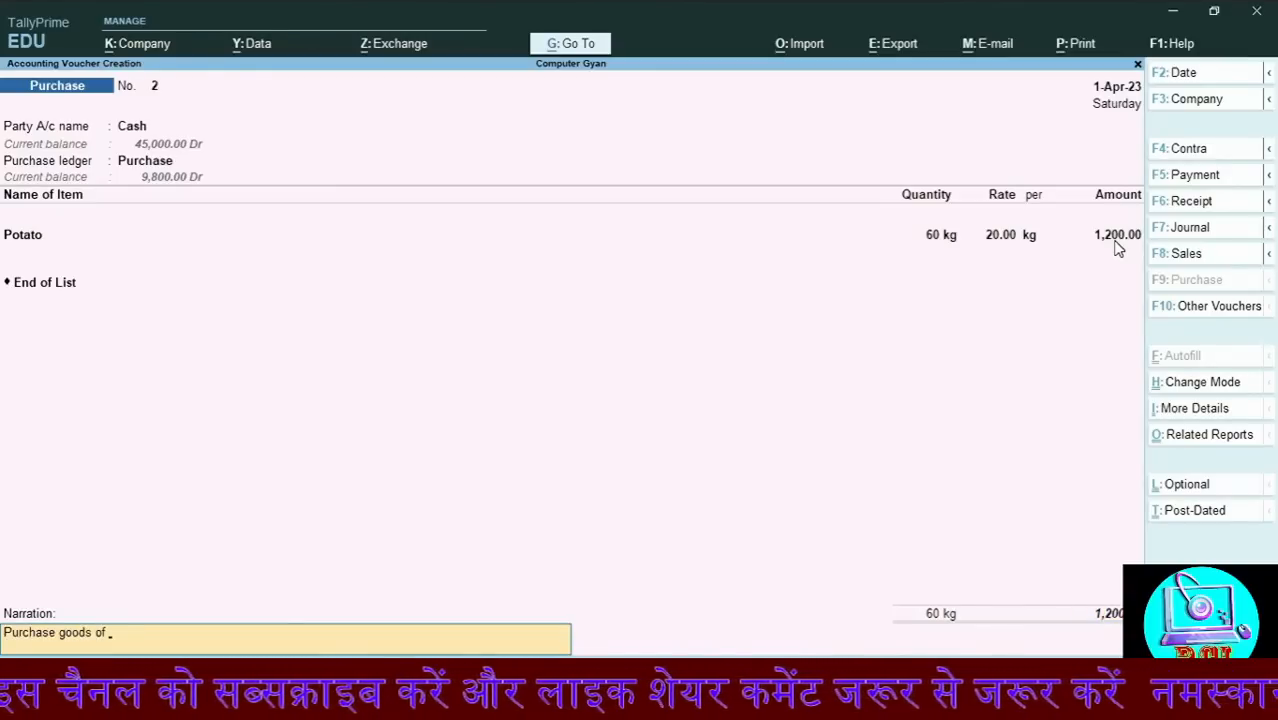
text( cash)
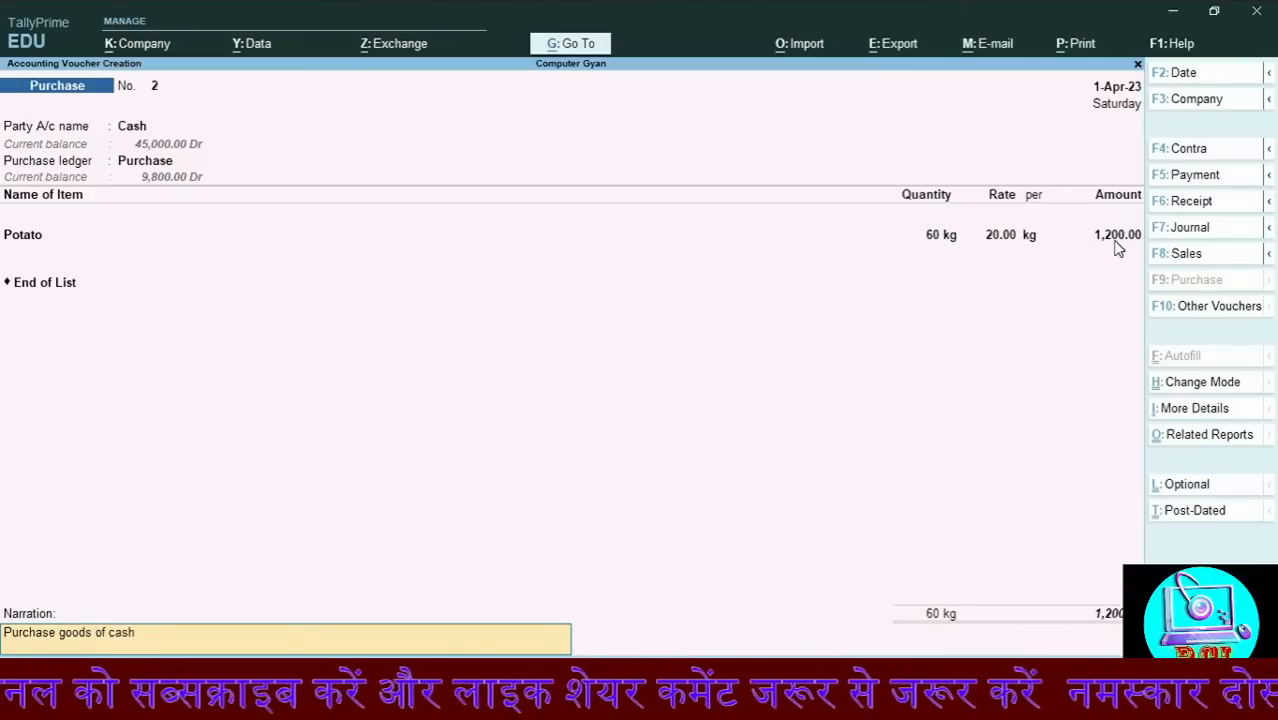
text( 12000)
key(BackSpace)
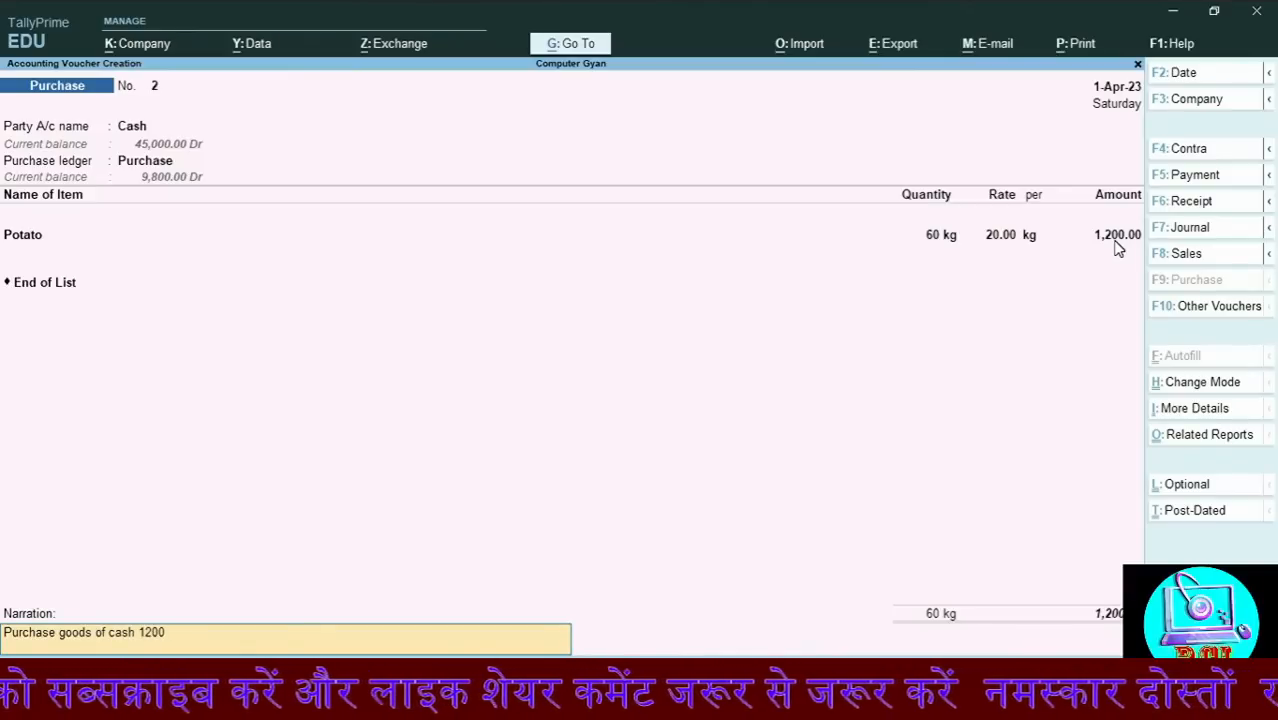
text(.)
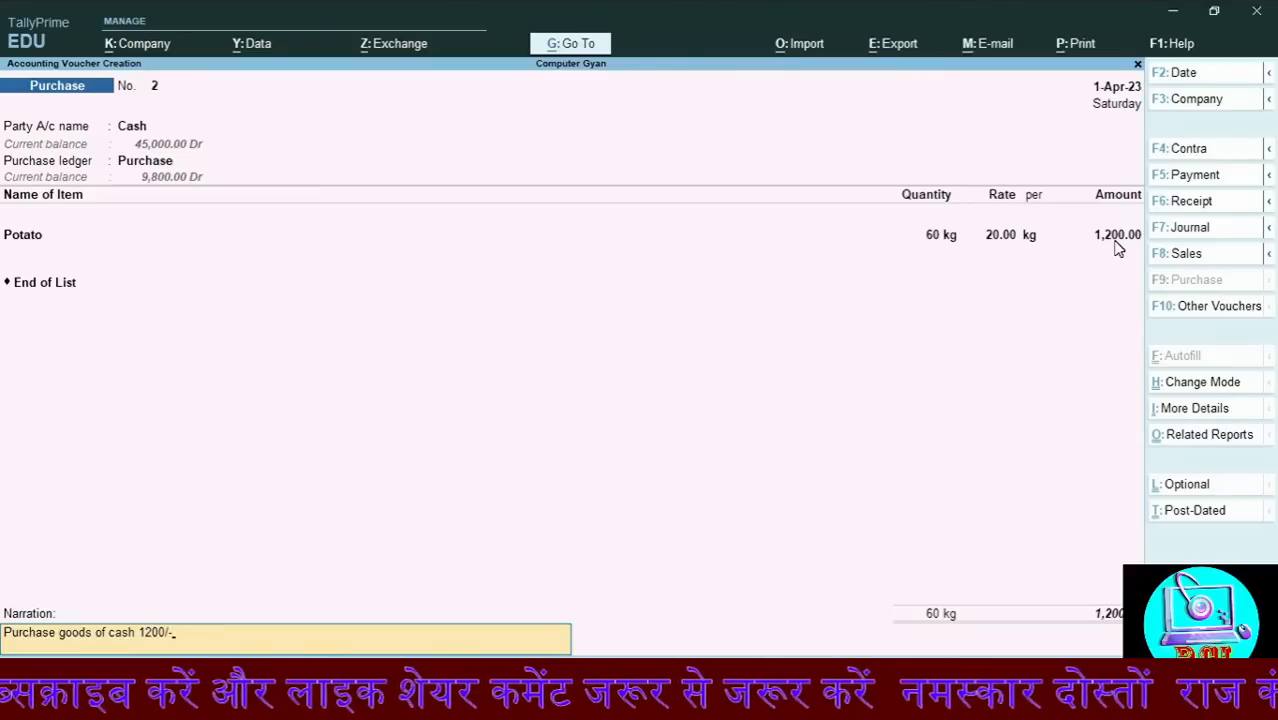
key(Return)
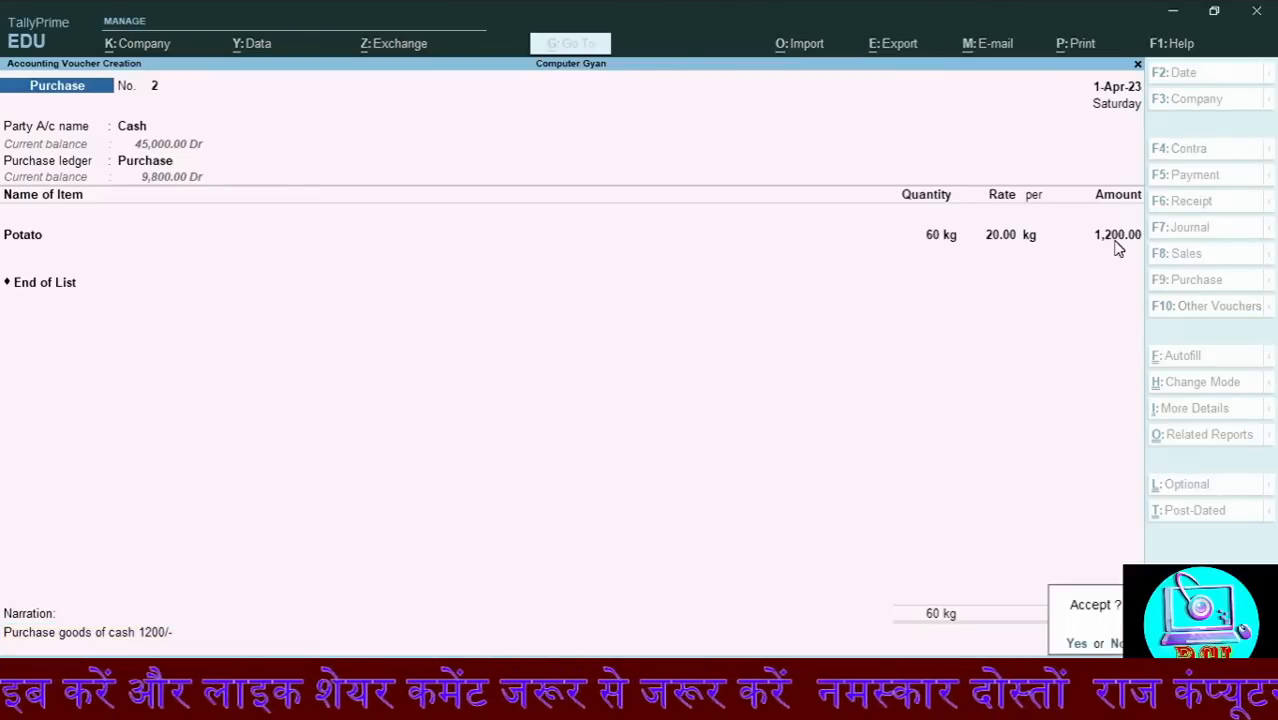
key(Return)
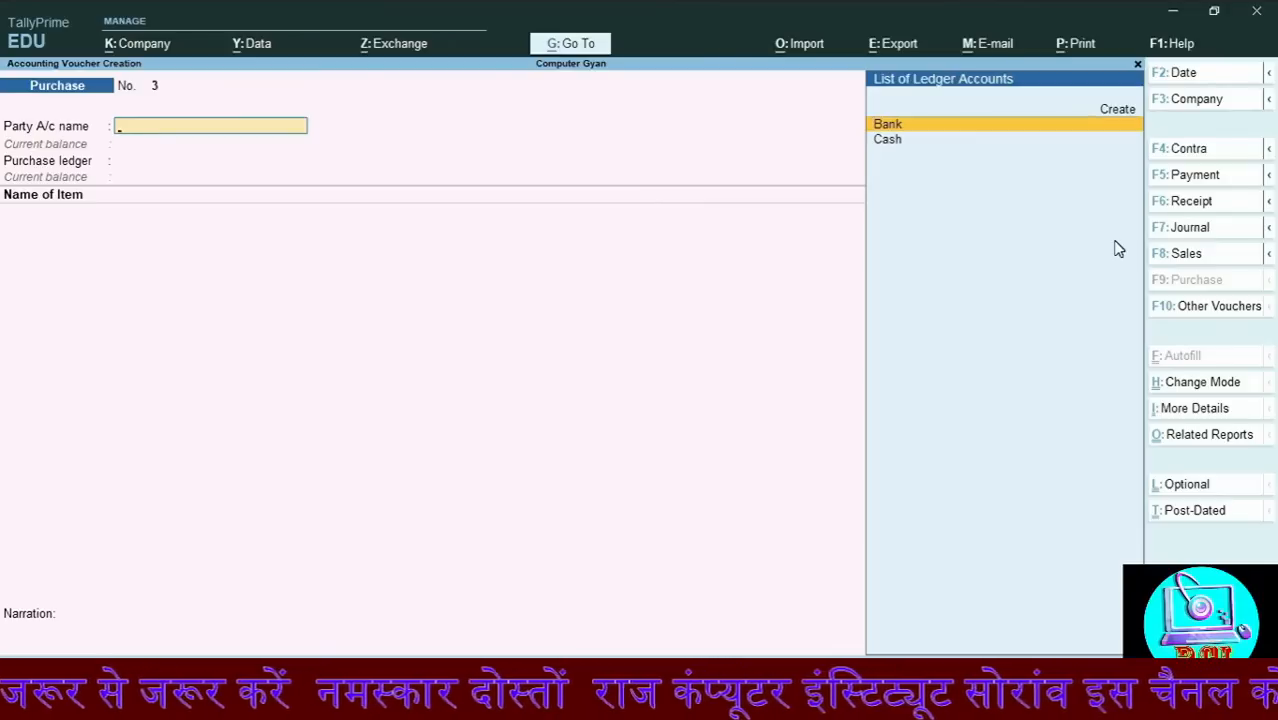
Start a Sales voucher with Bank as the party account, keeping the default dispatch and party details
click(1190, 262)
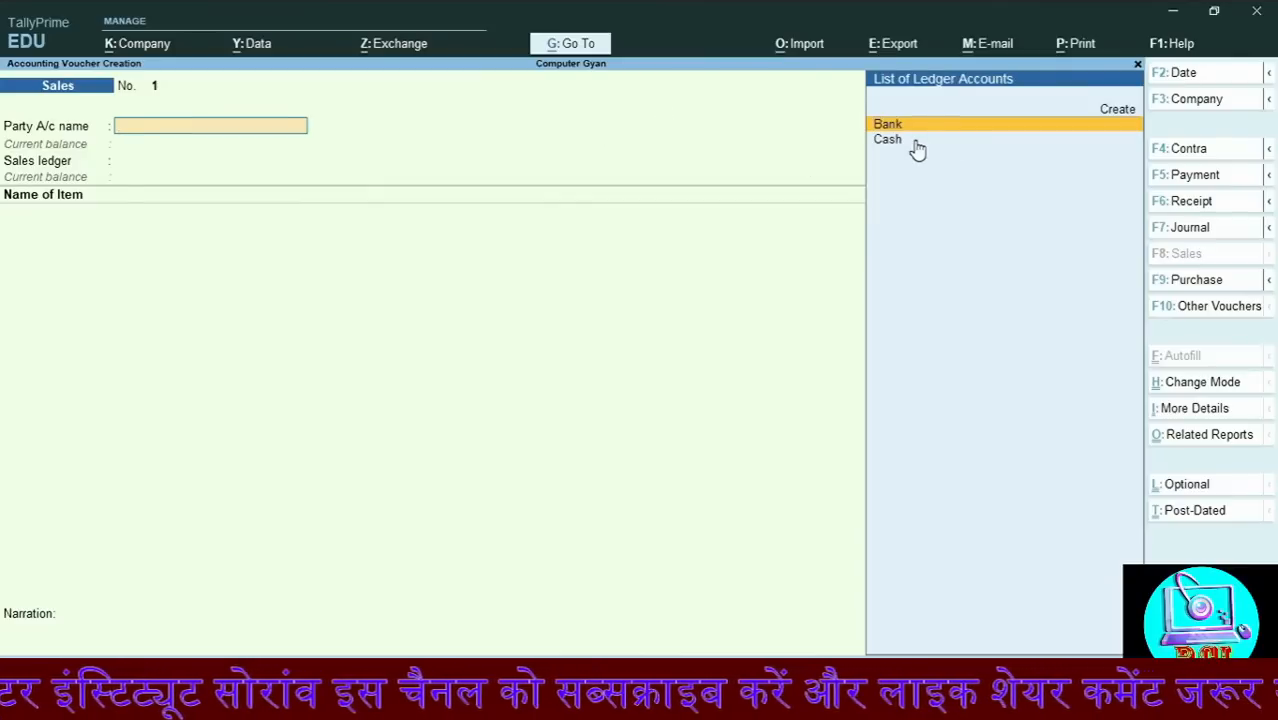
key(Return)
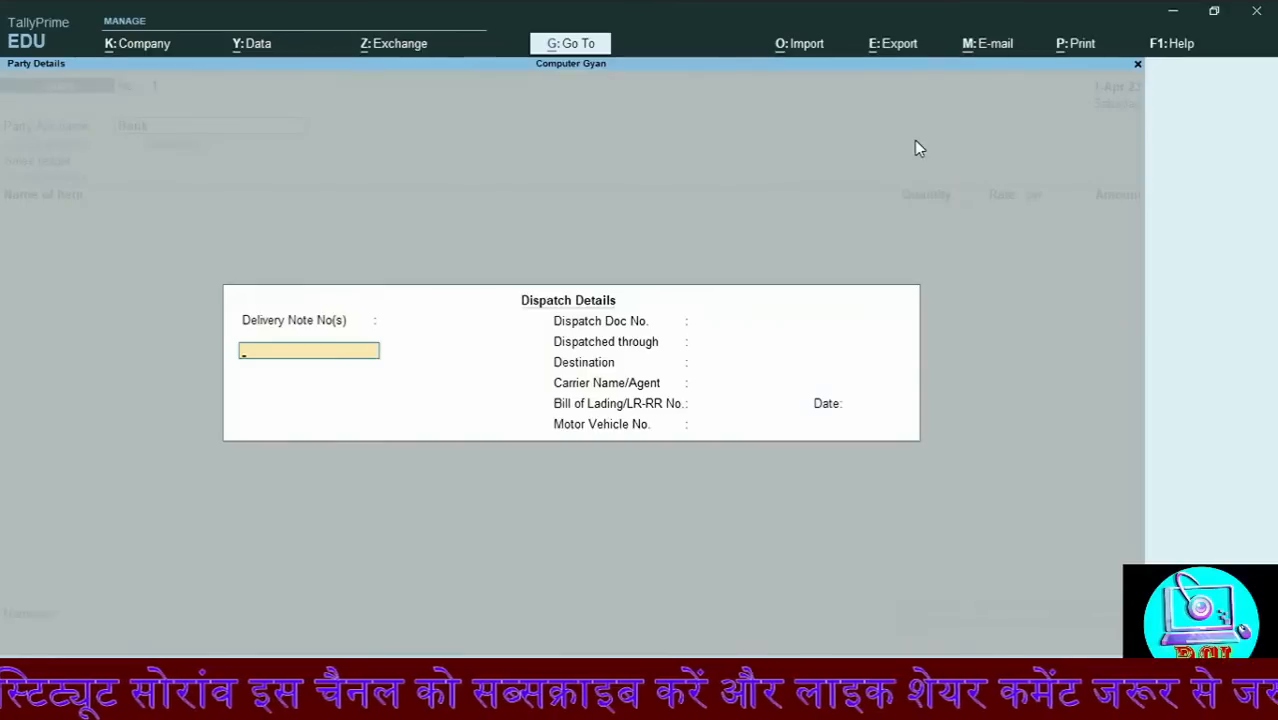
key(Return)
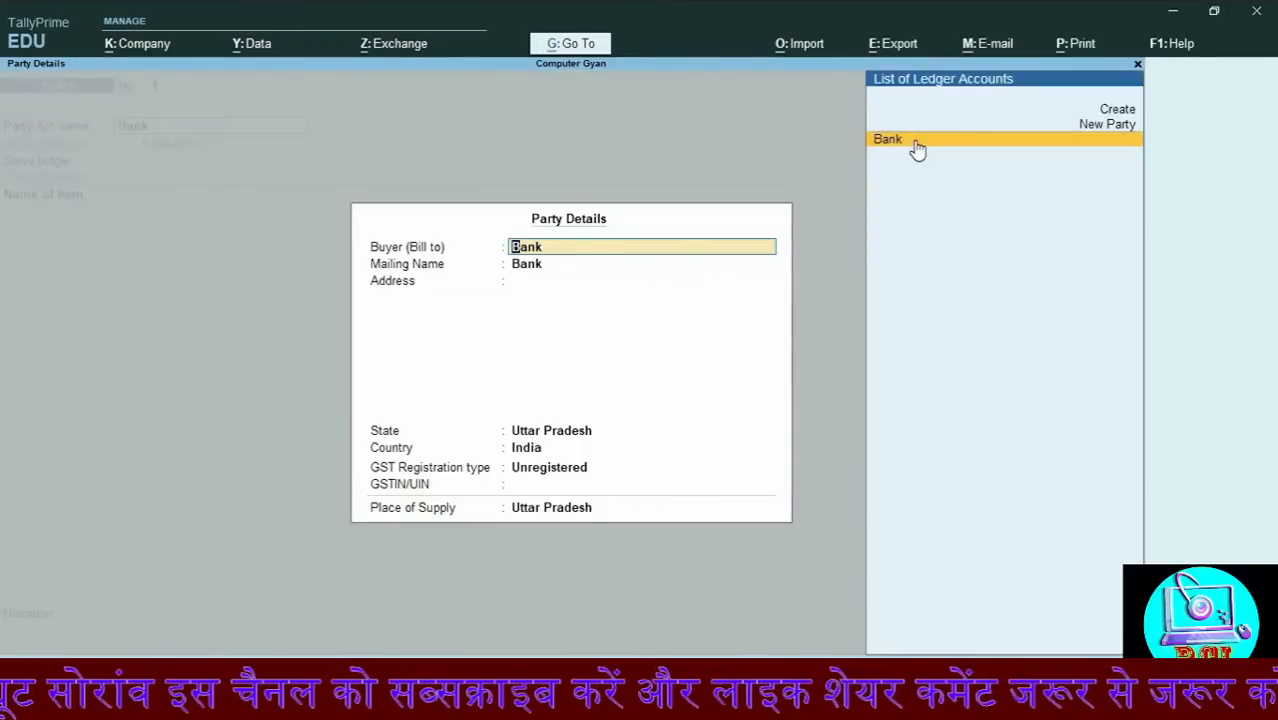
key(ctrl+a)
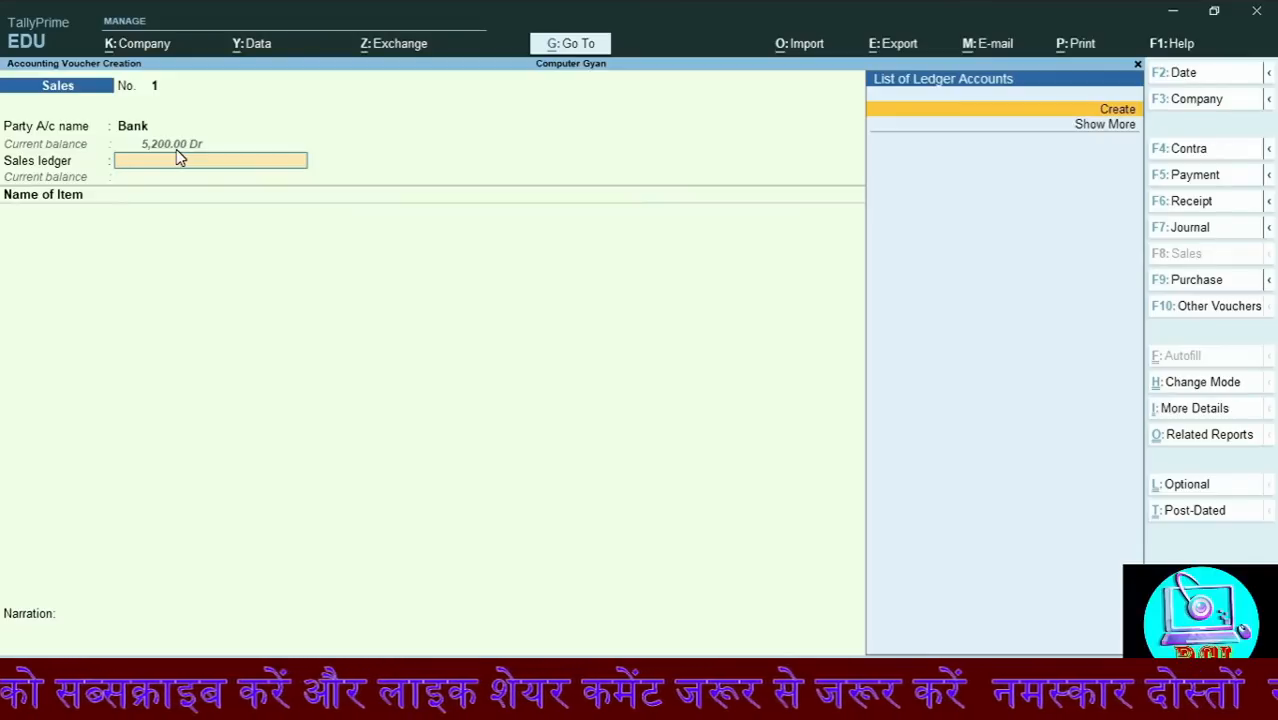
Create a ledger named Sales under Sales Accounts for the voucher's sales ledger, leaving its other settings at default
key(alt+c)
text(Sales)
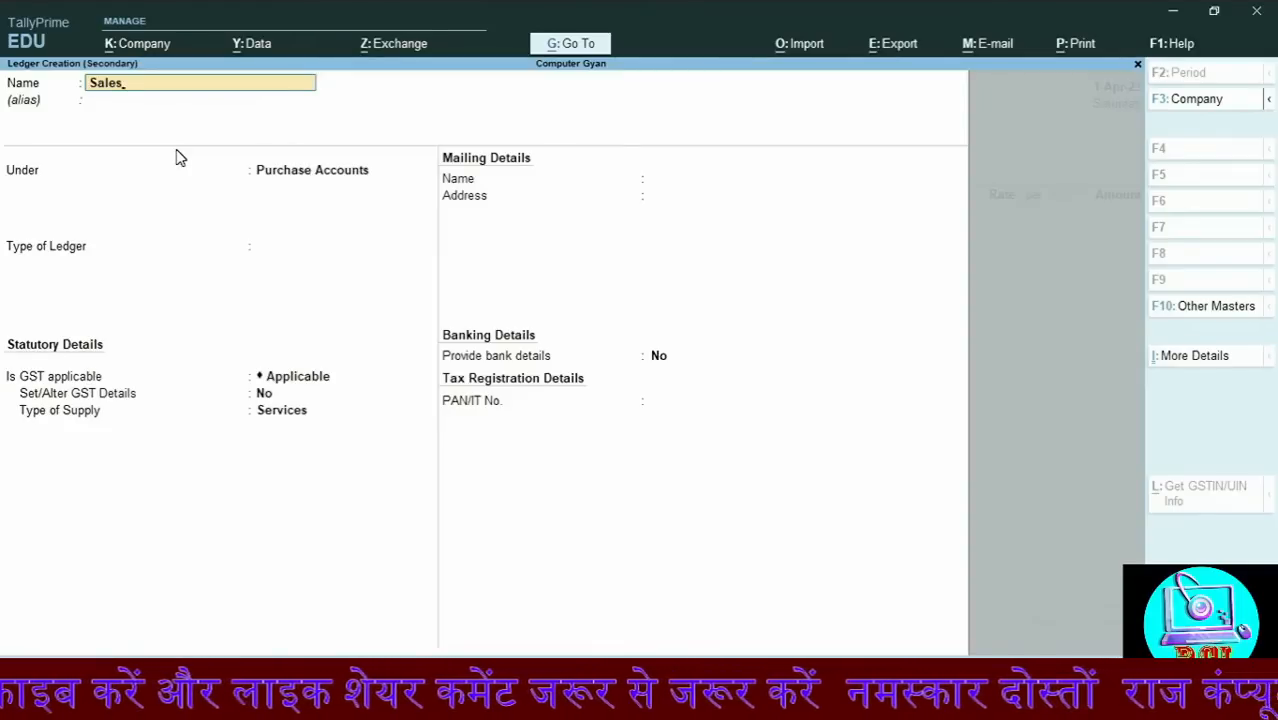
key(Return)
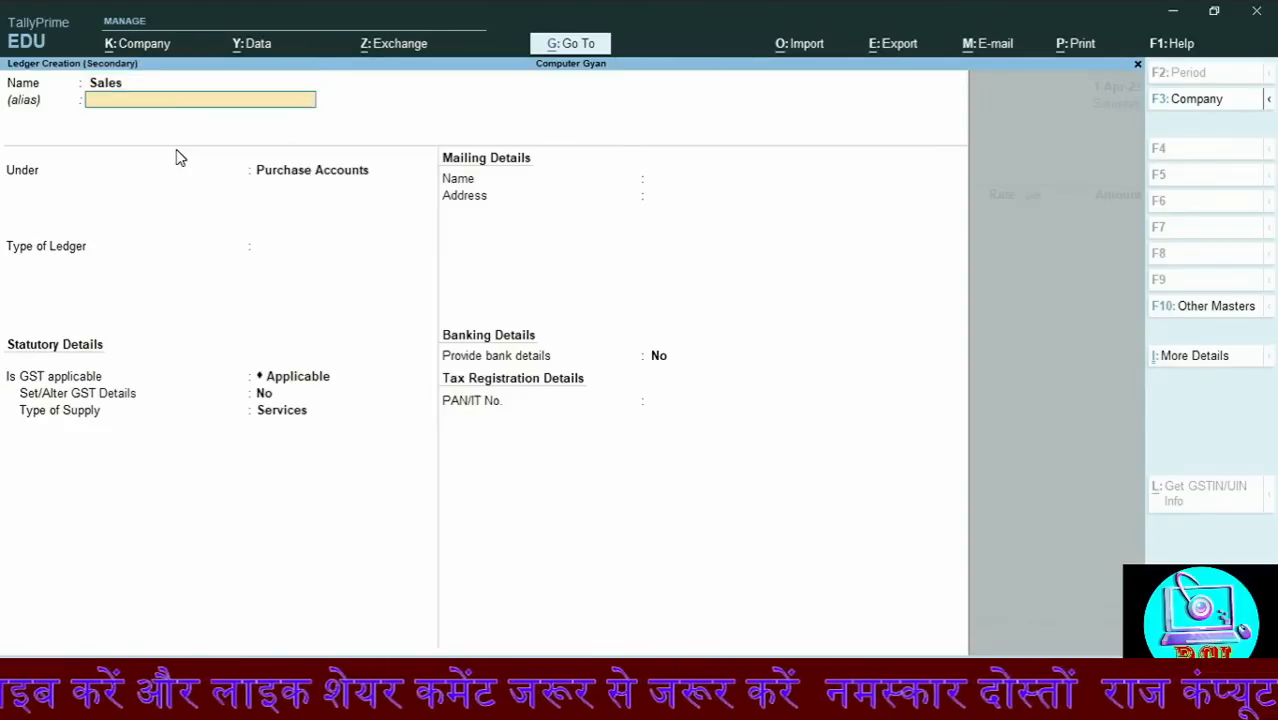
key(Return)
text(Sal)
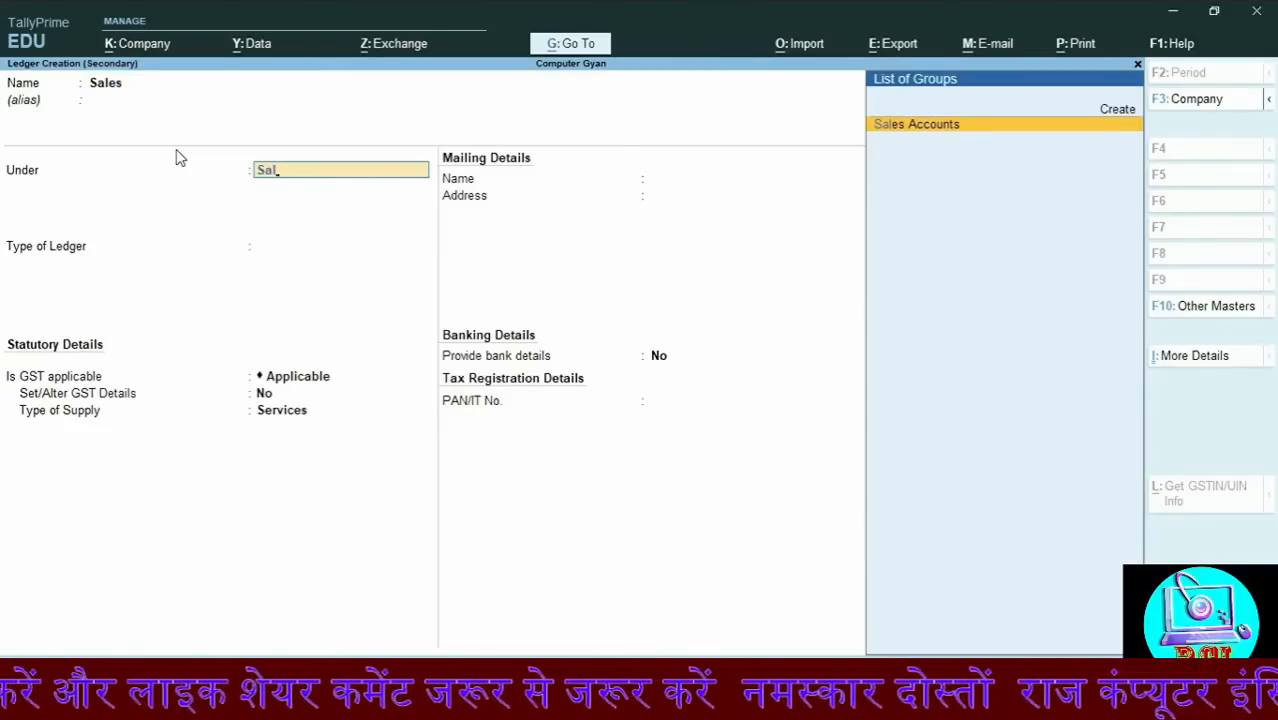
key(Return)
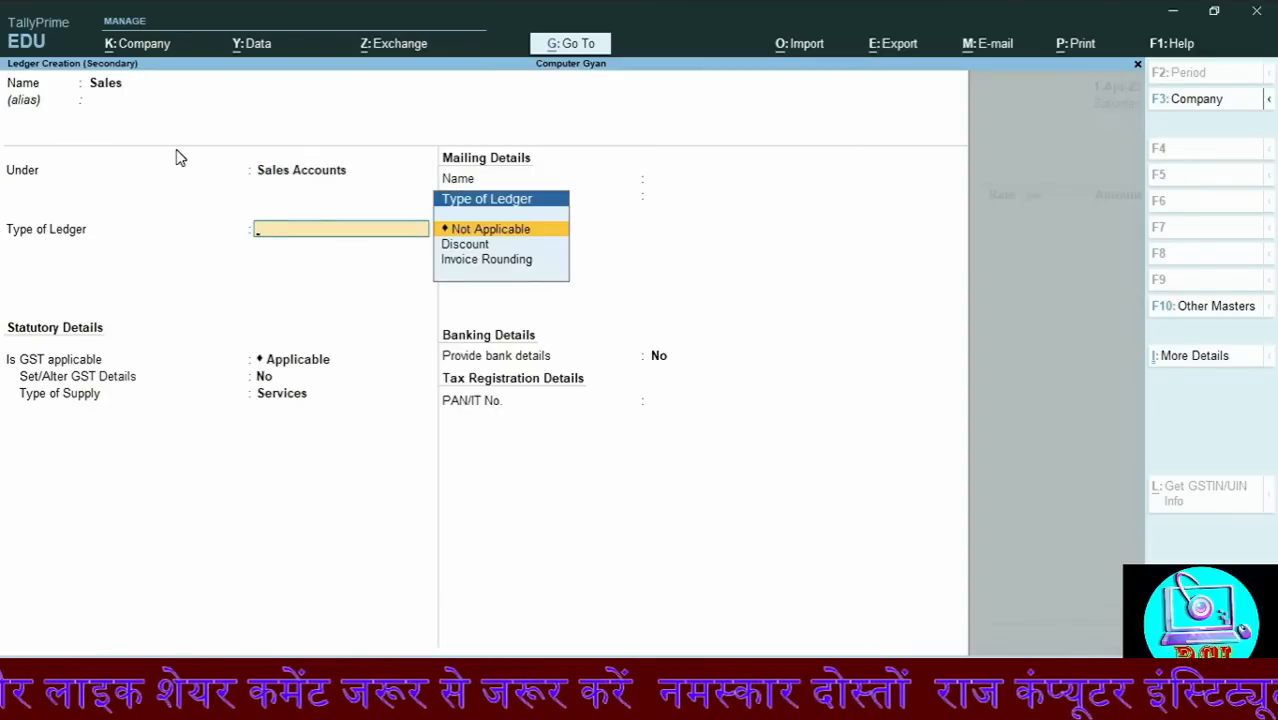
key(ctrl+a)
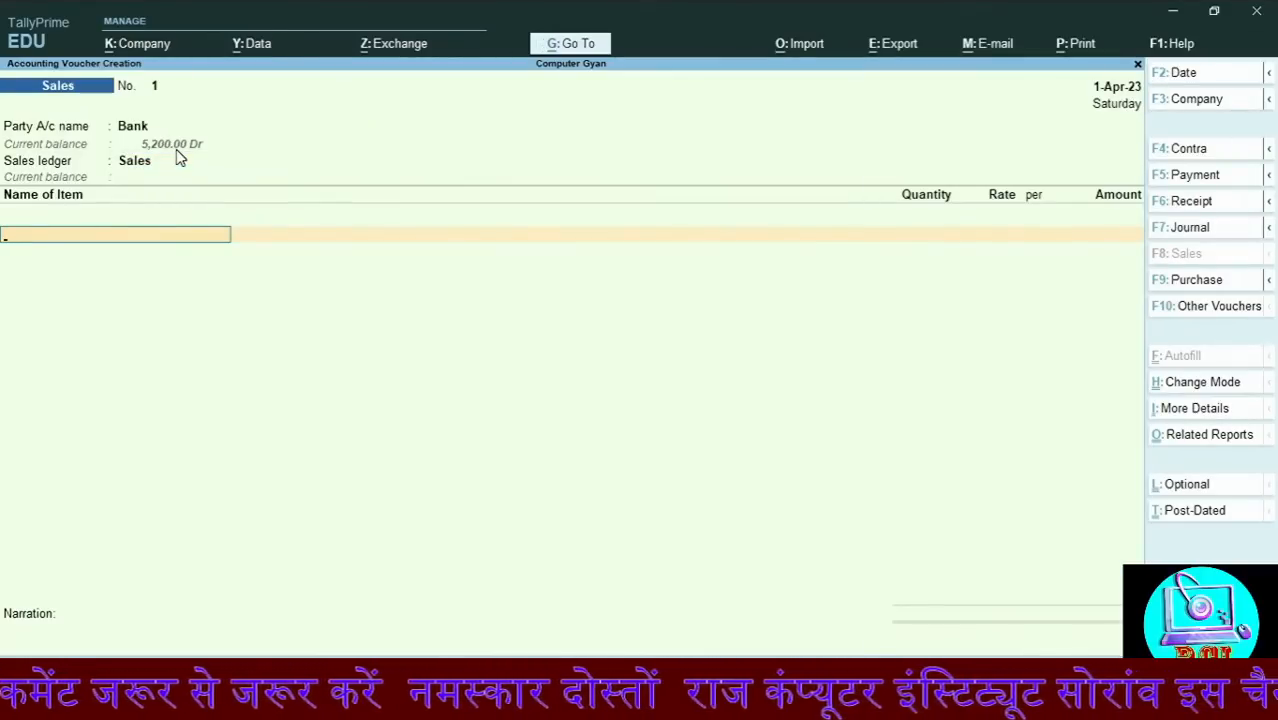
Add 50 kg of Apple at a rate of 100 per kg to the bank sales voucher
key(space)
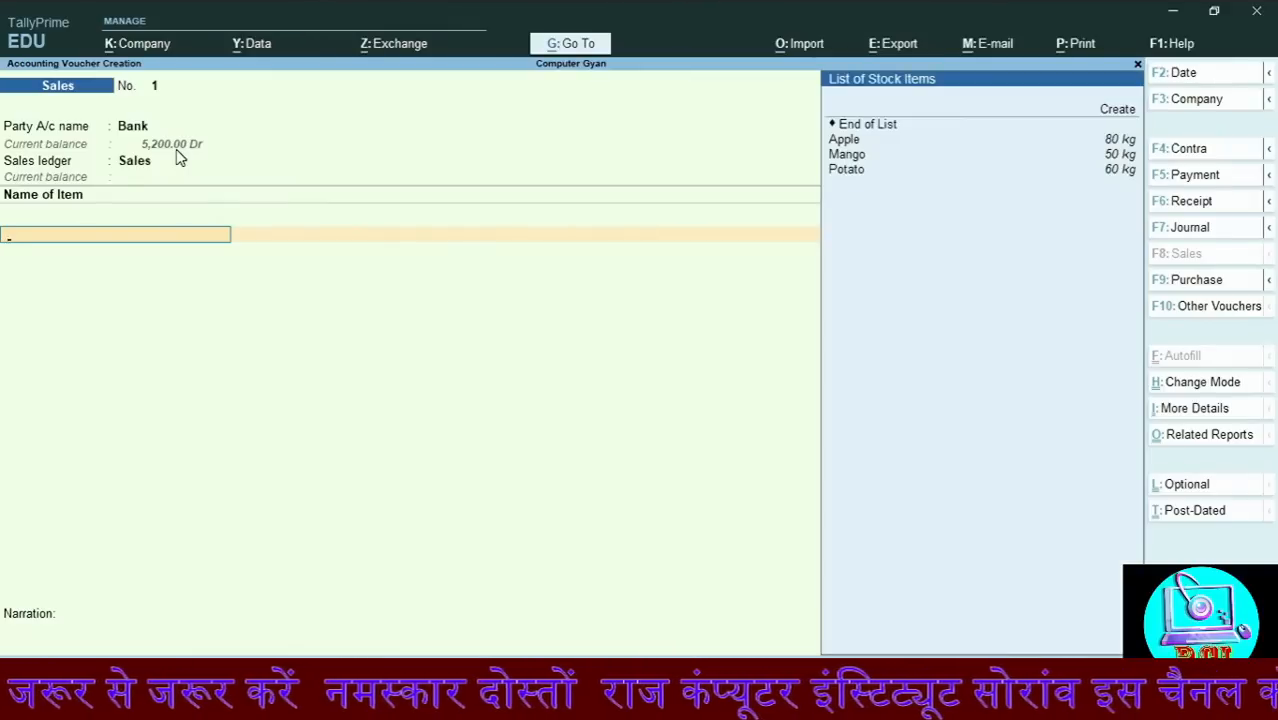
key(Down)
key(Down)
key(Down)
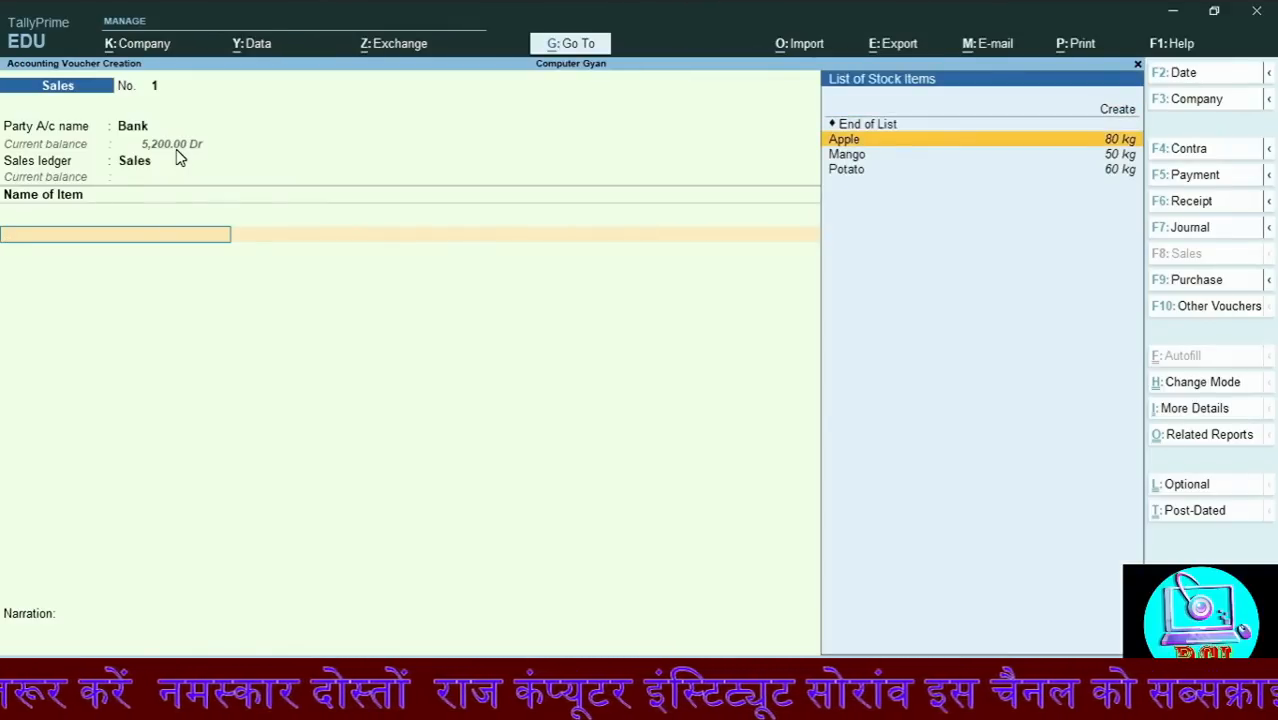
key(Return)
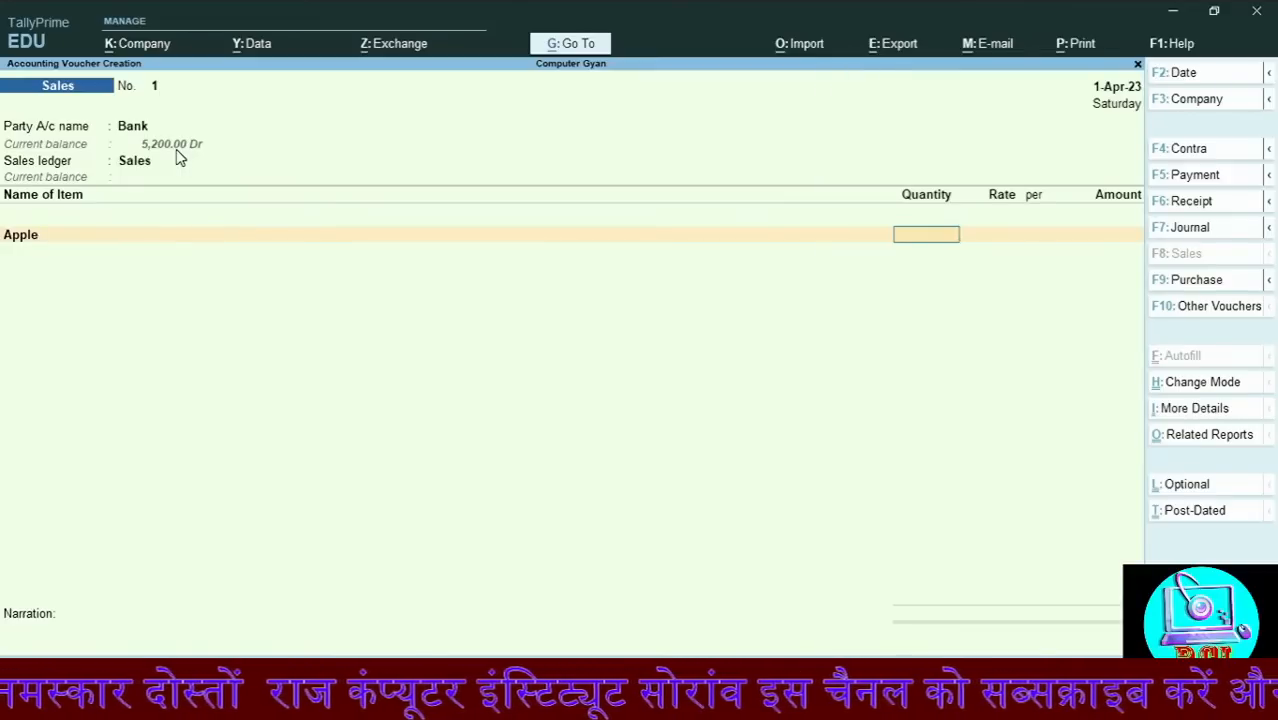
key(BackSpace)
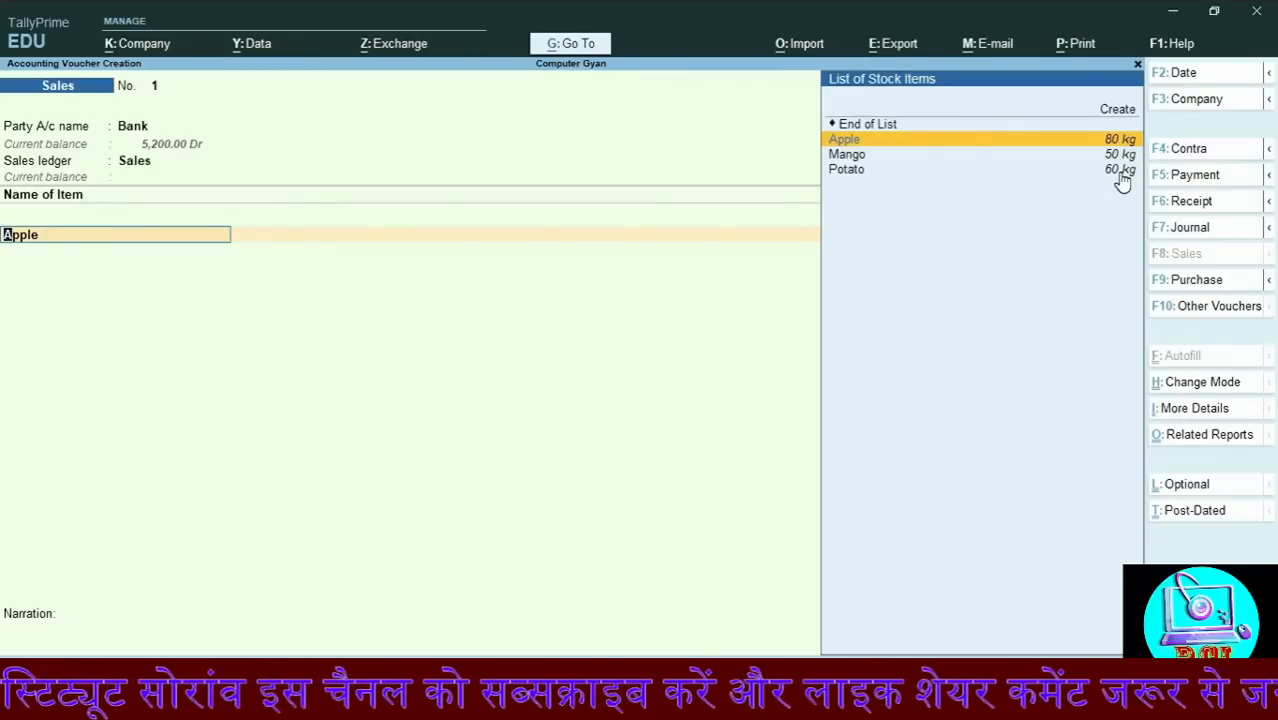
key(Return)
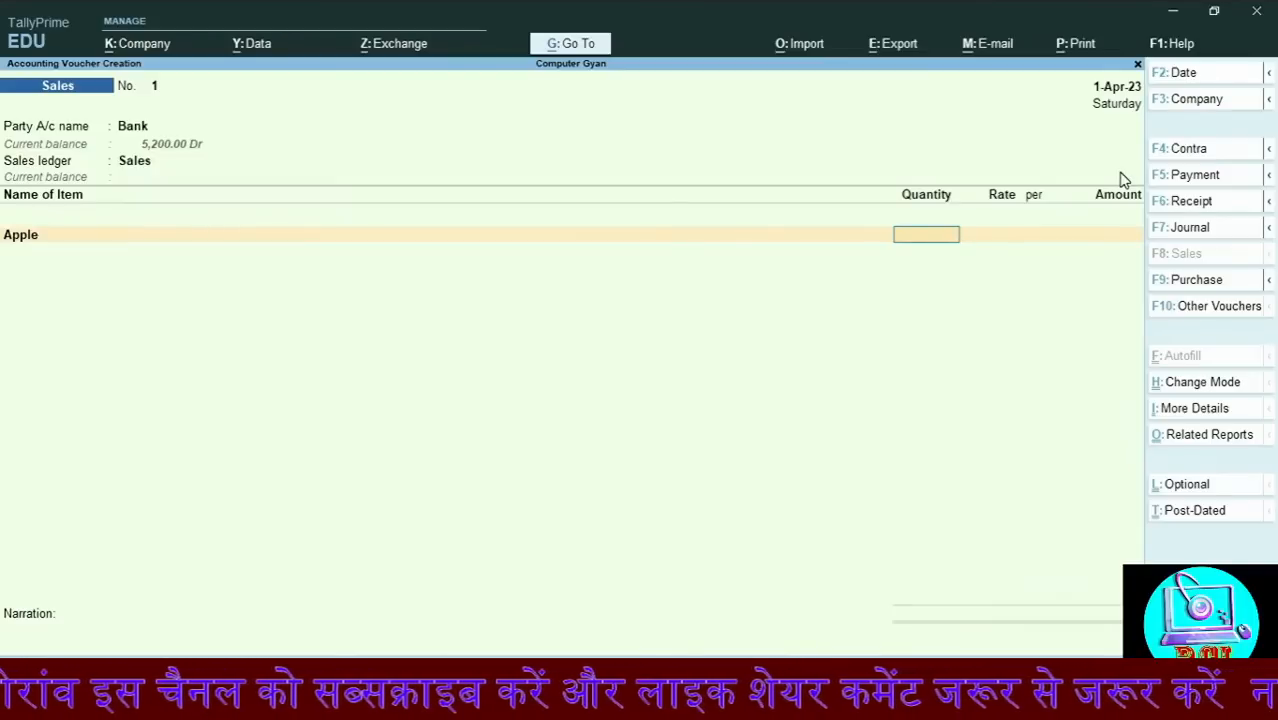
text(50)
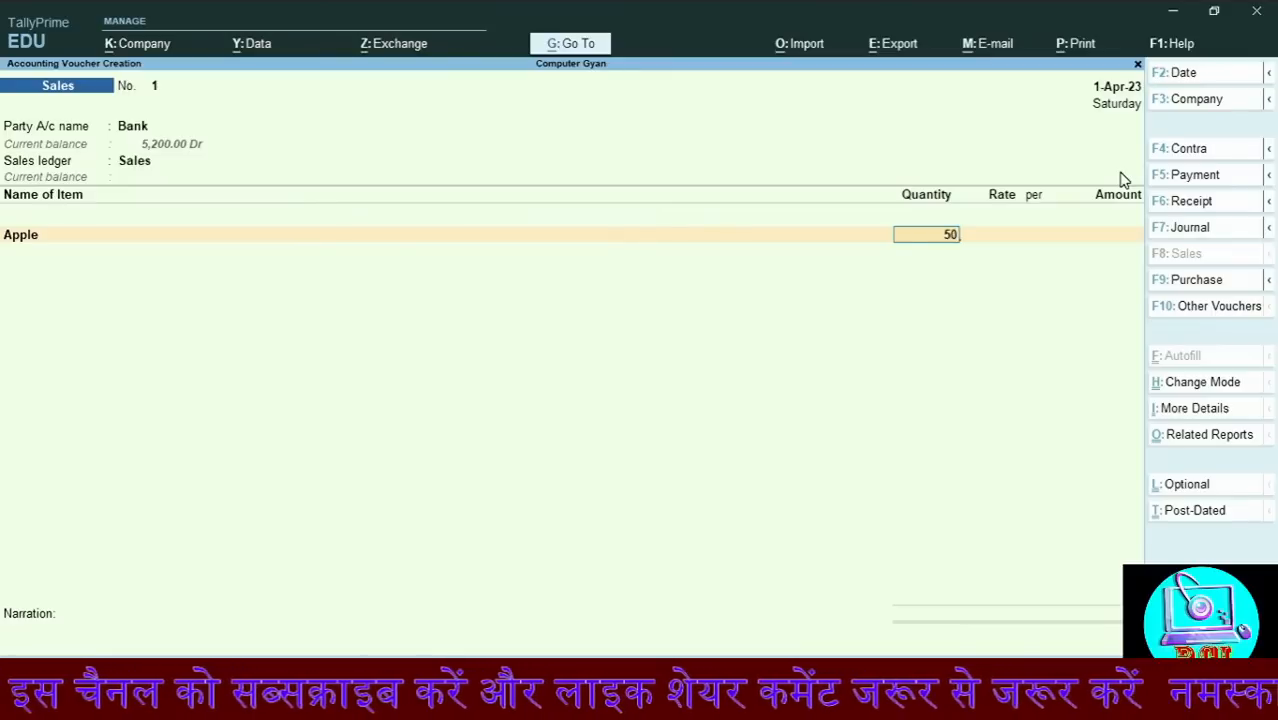
key(Return)
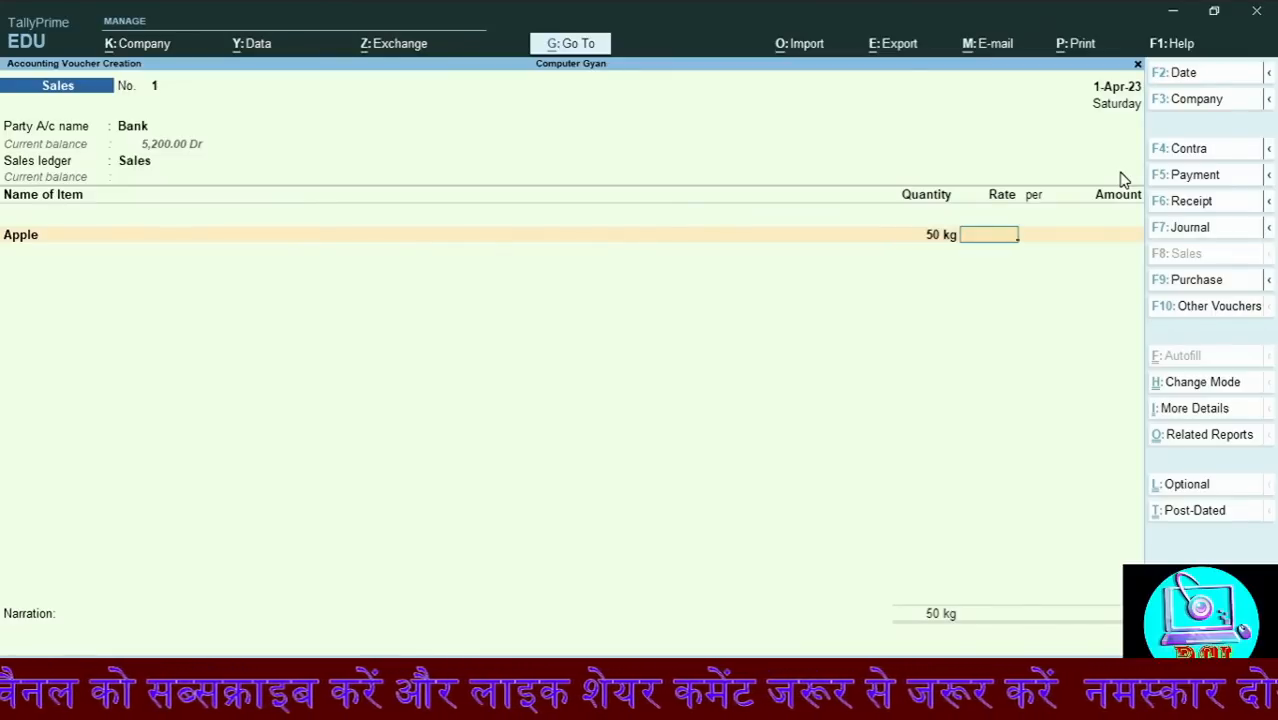
text(100)
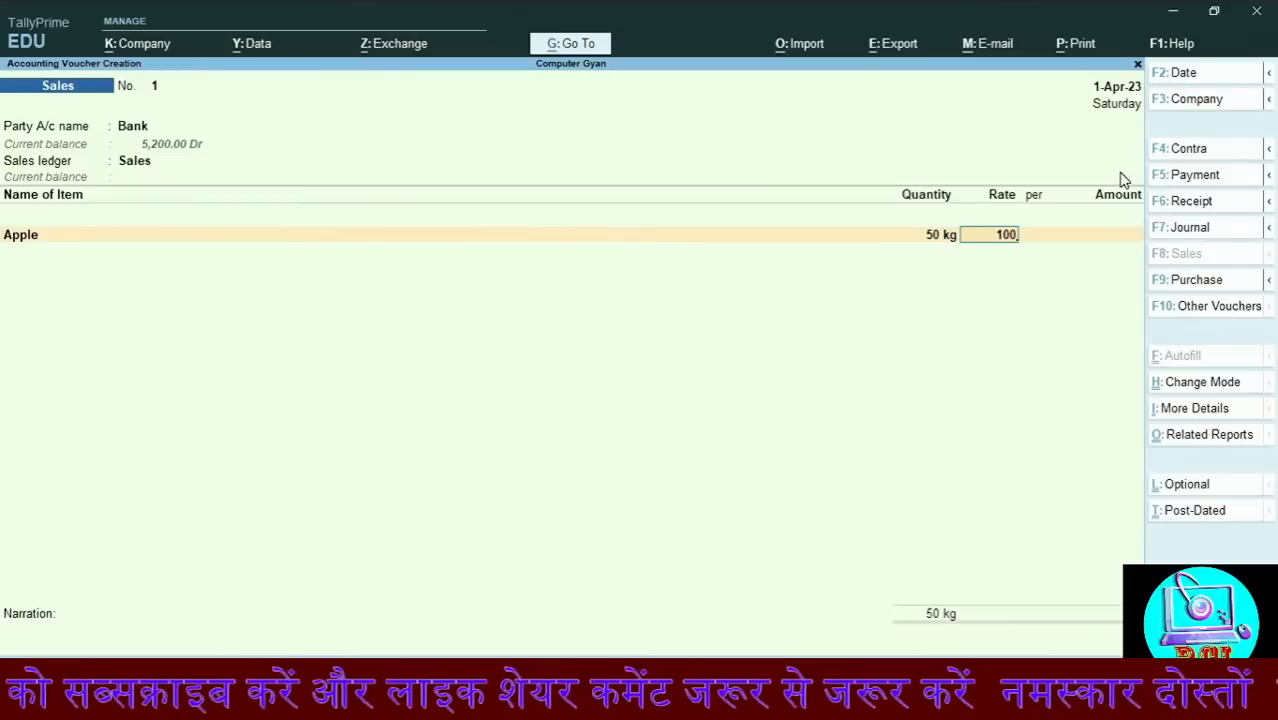
key(Return)
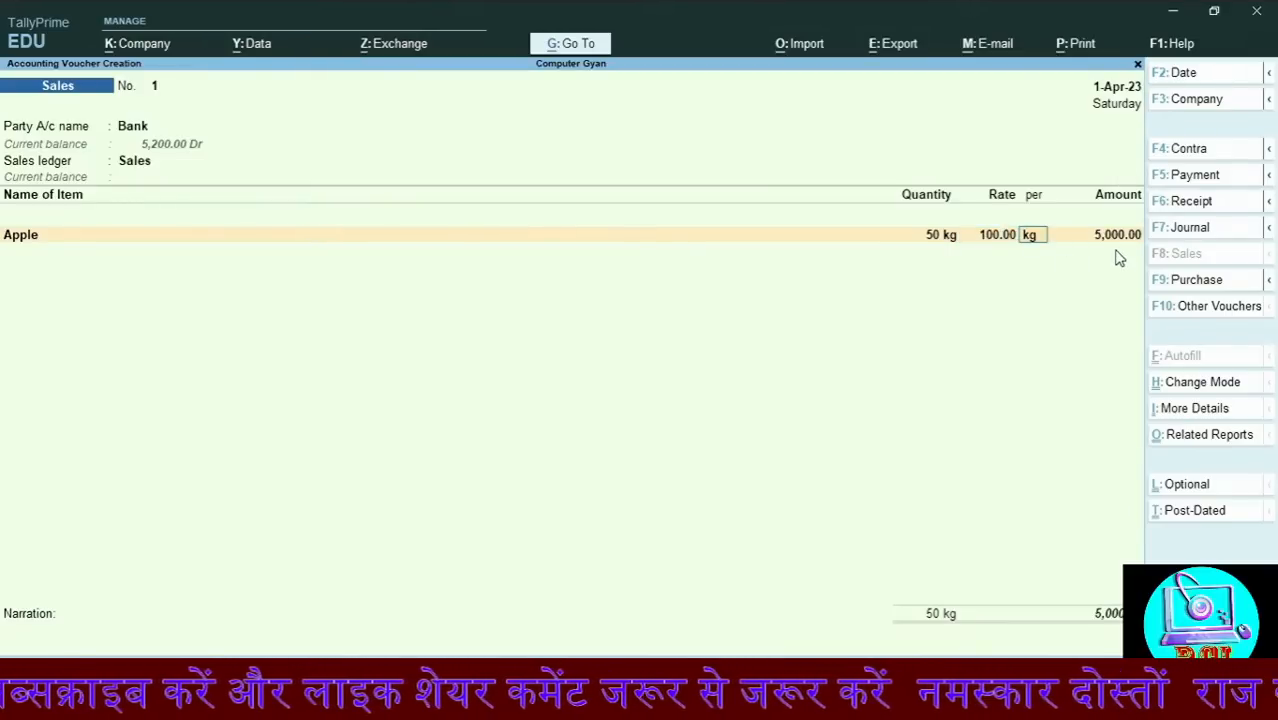
key(Return)
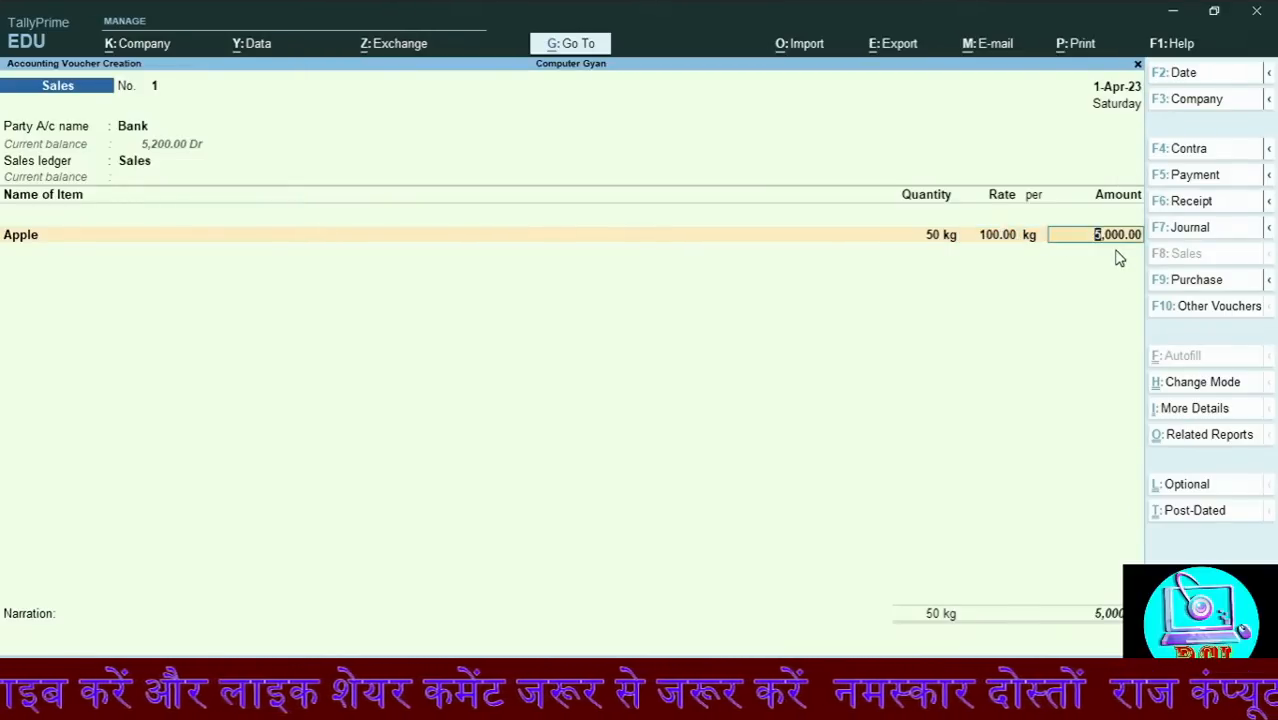
key(Return)
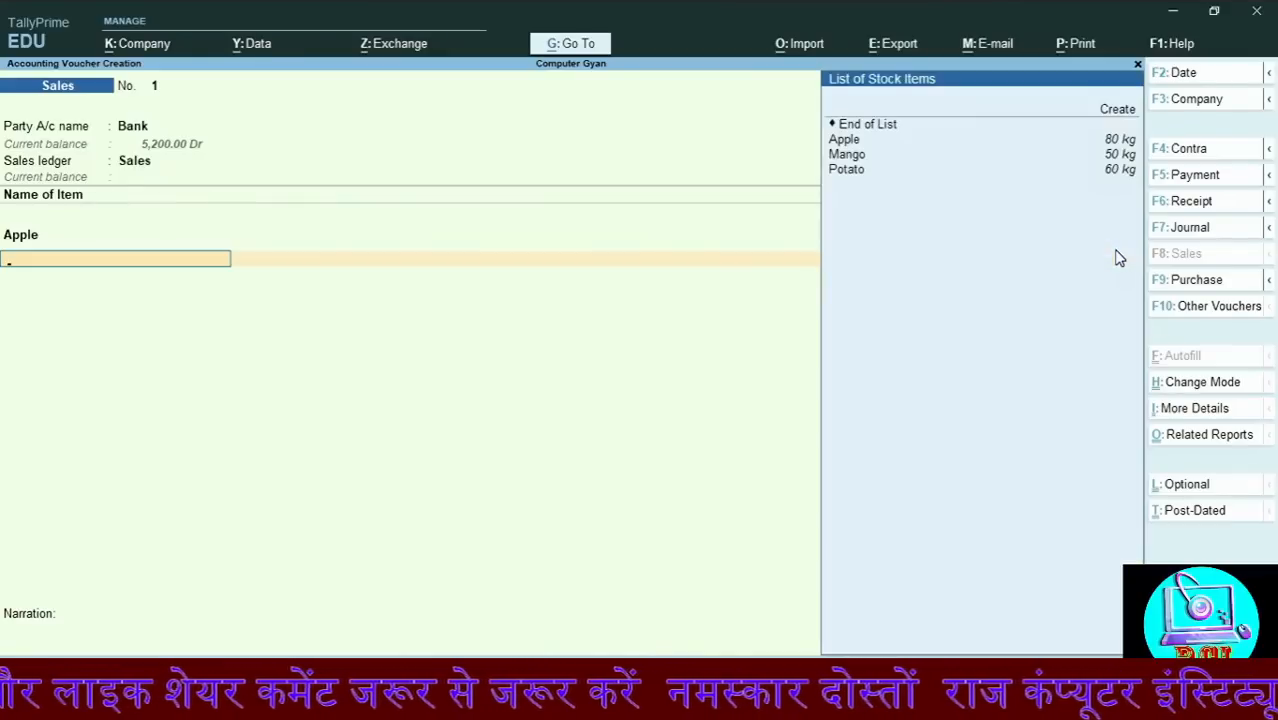
Add 20 kg of Mango at a rate of 150 per kg as the second sale item
key(Down)
key(Down)
key(Return)
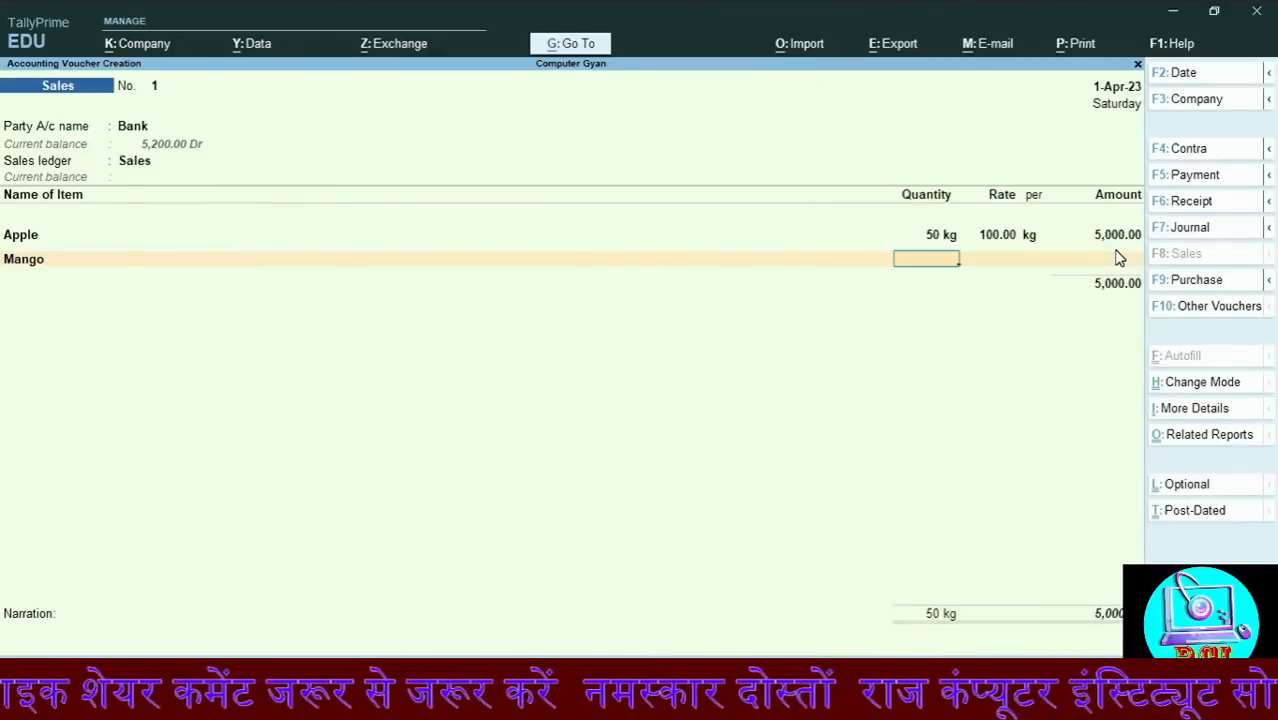
text(20)
key(Return)
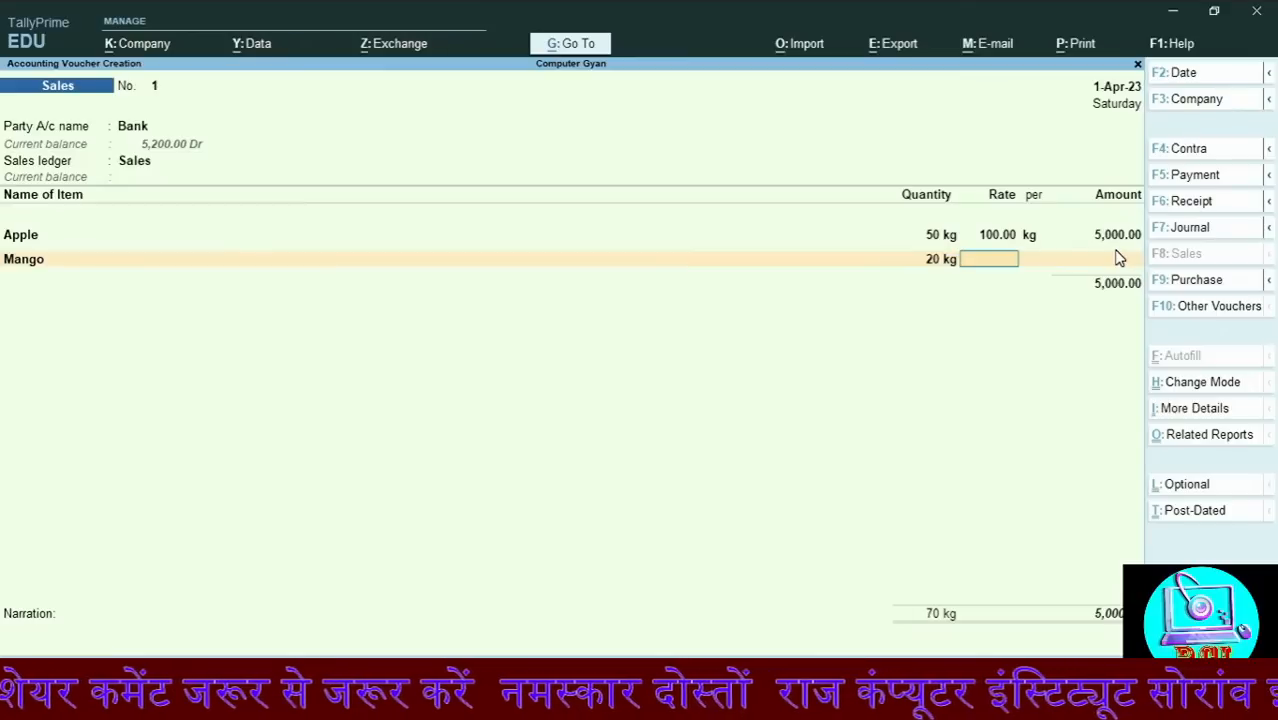
text(150)
key(Return)
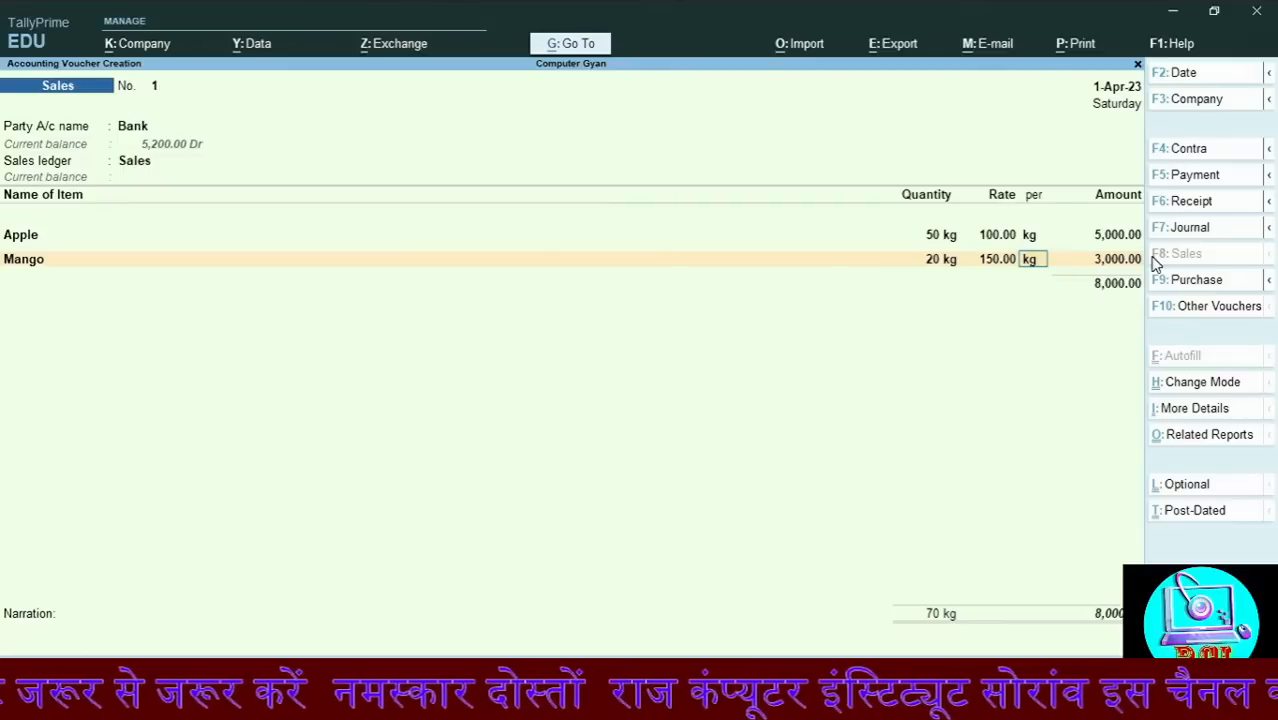
key(Return)
key(Return)
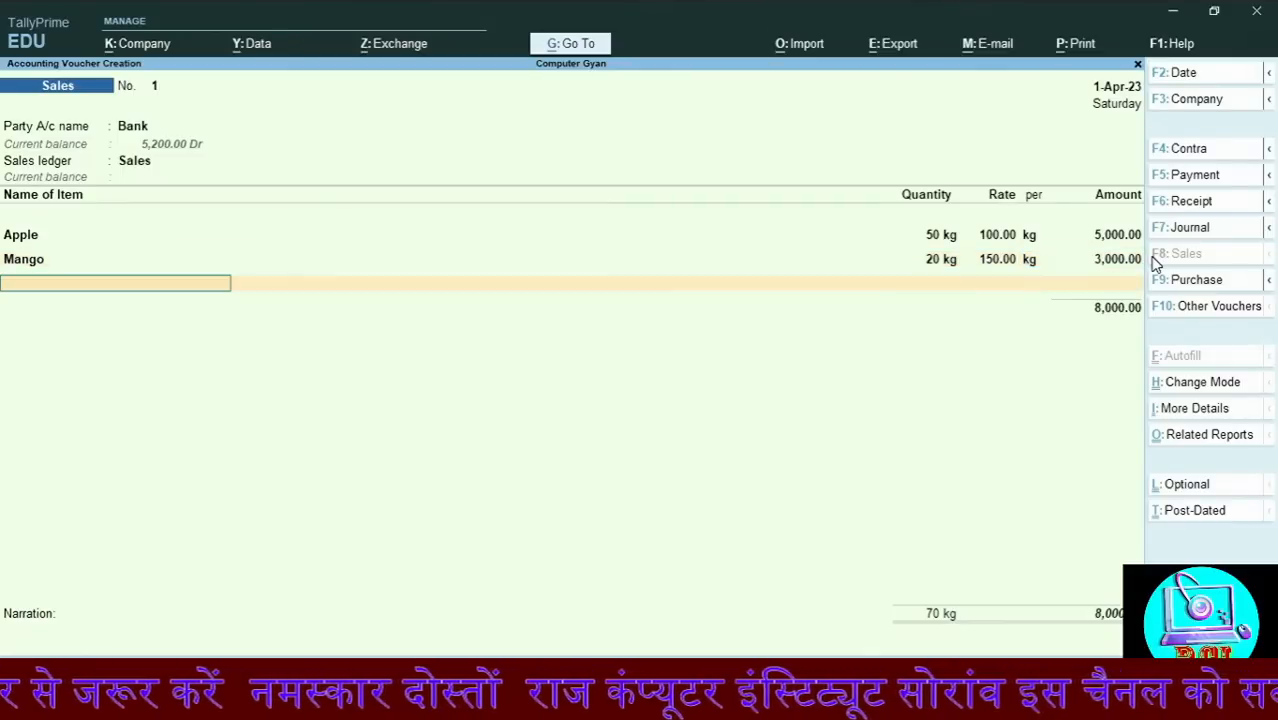
End the item list and save the bank sales voucher
key(Return)
key(ctrl)
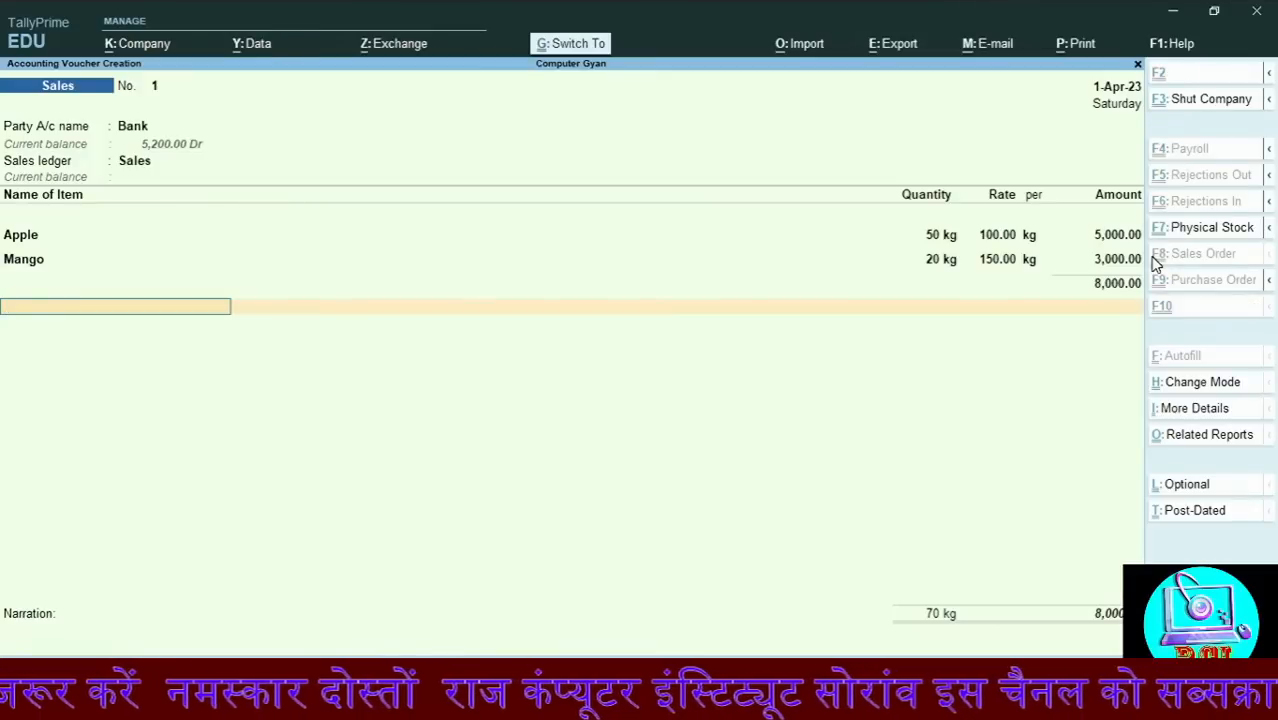
key(ctrl+a)
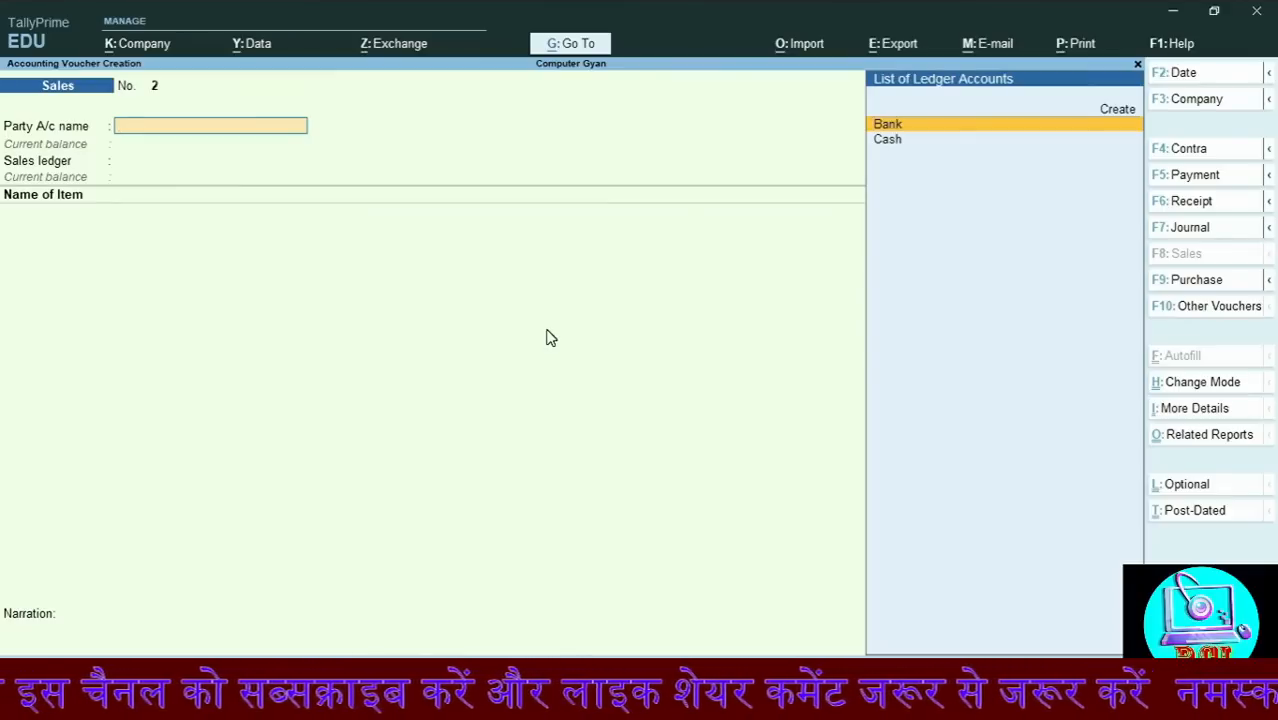
Set Cash as the new sales voucher's party account, keep the default dispatch and party details, and choose Sales as the sales ledger
key(Down)
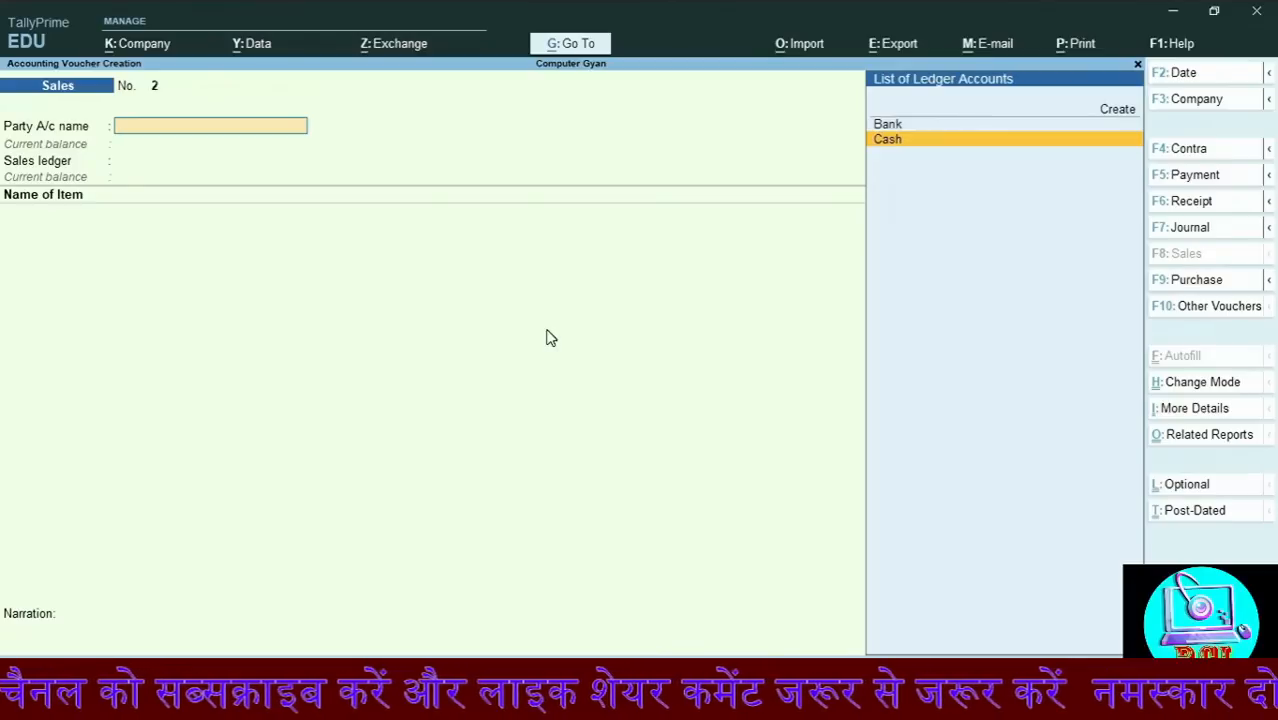
key(Return)
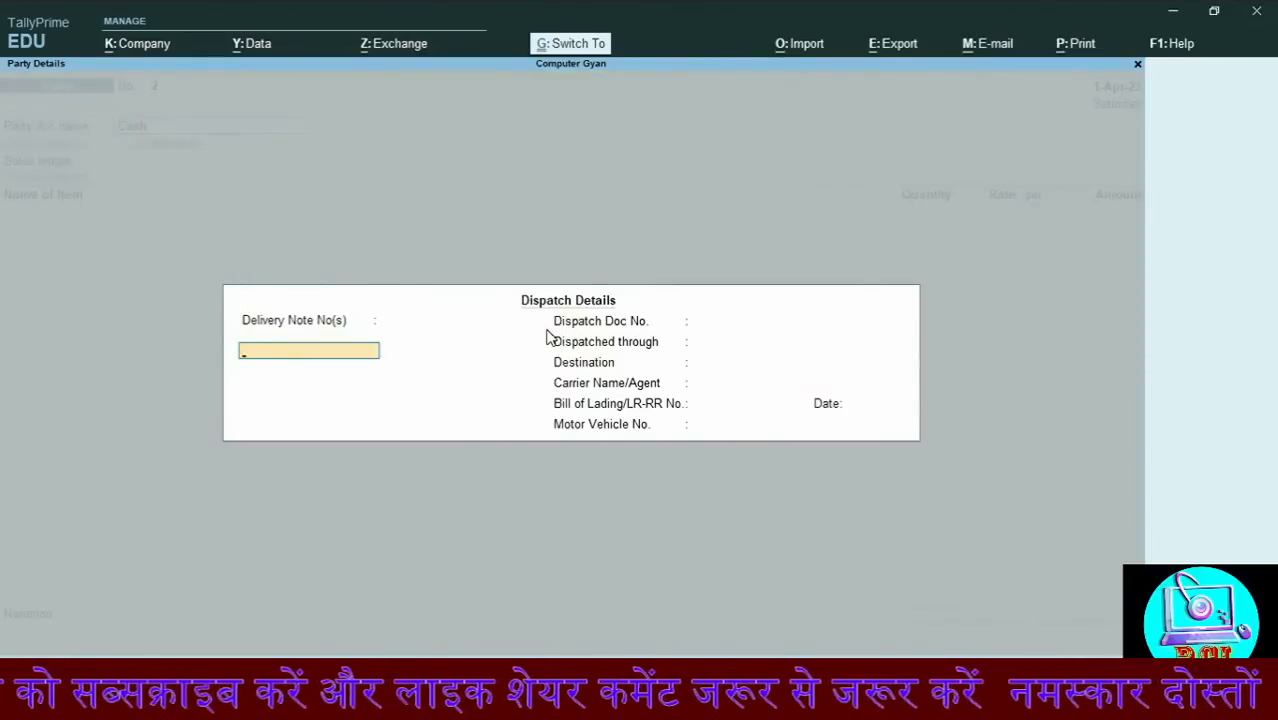
key(ctrl+a)
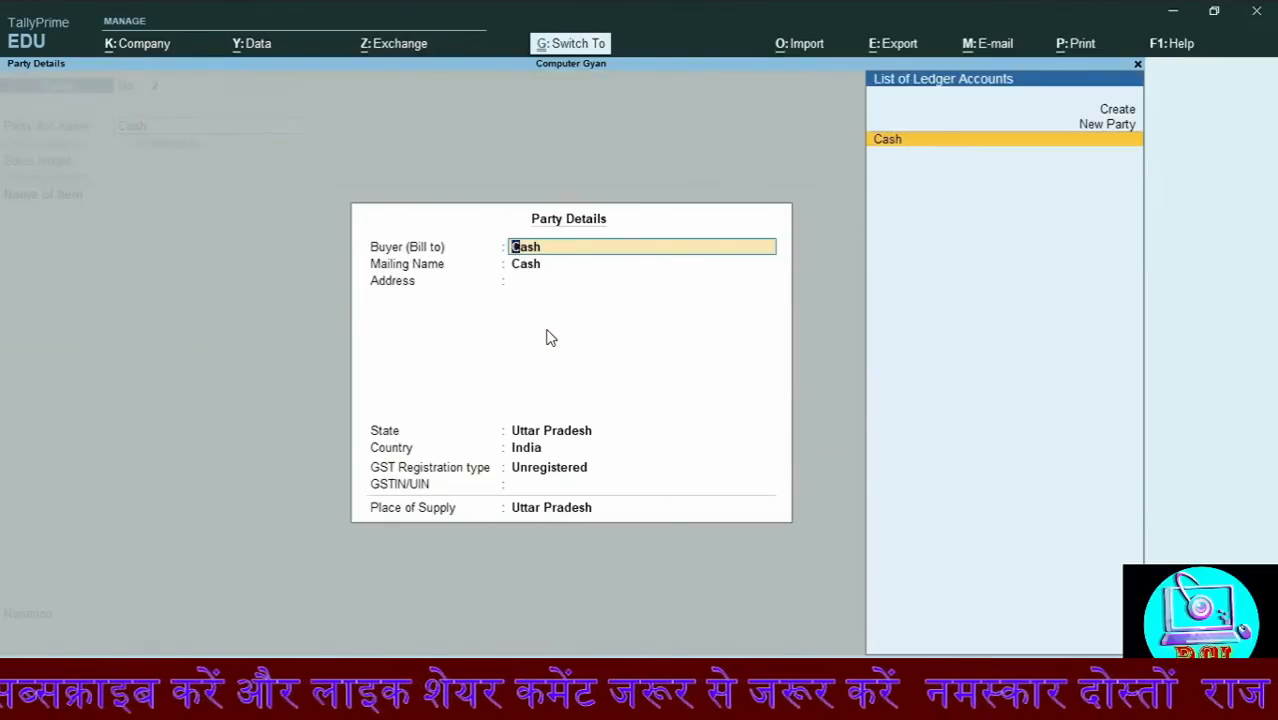
key(ctrl+a)
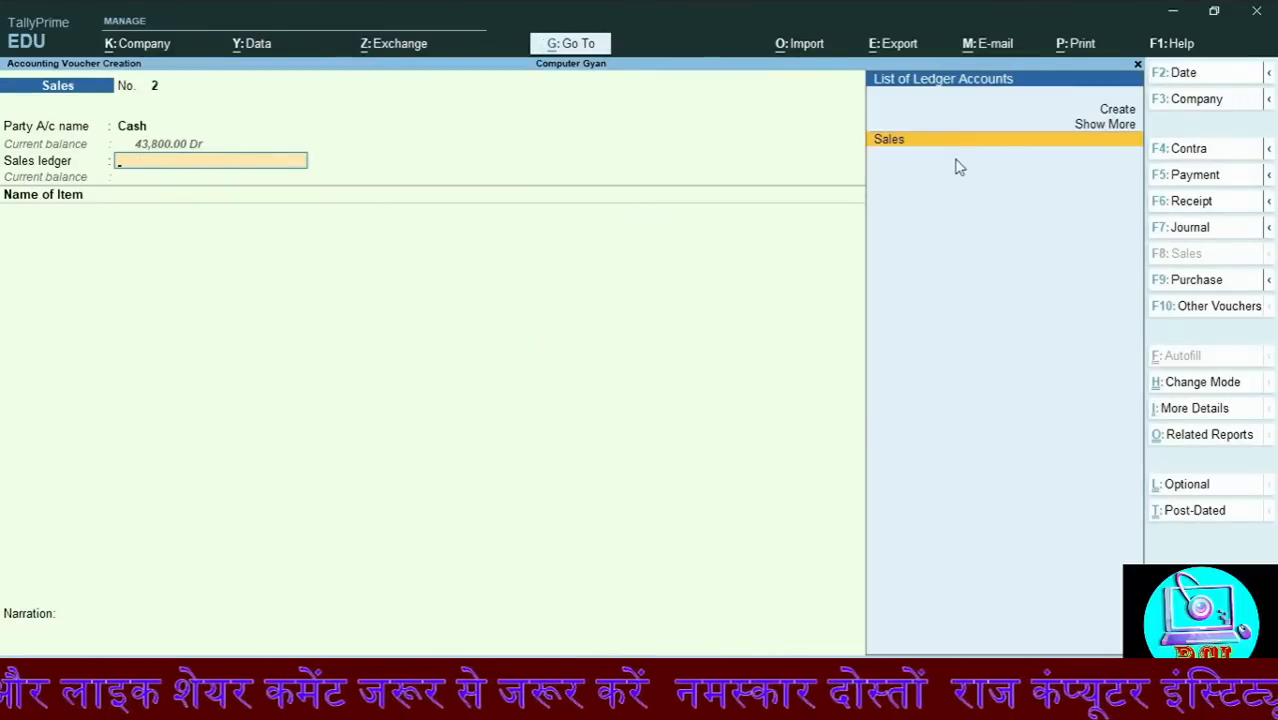
key(Return)
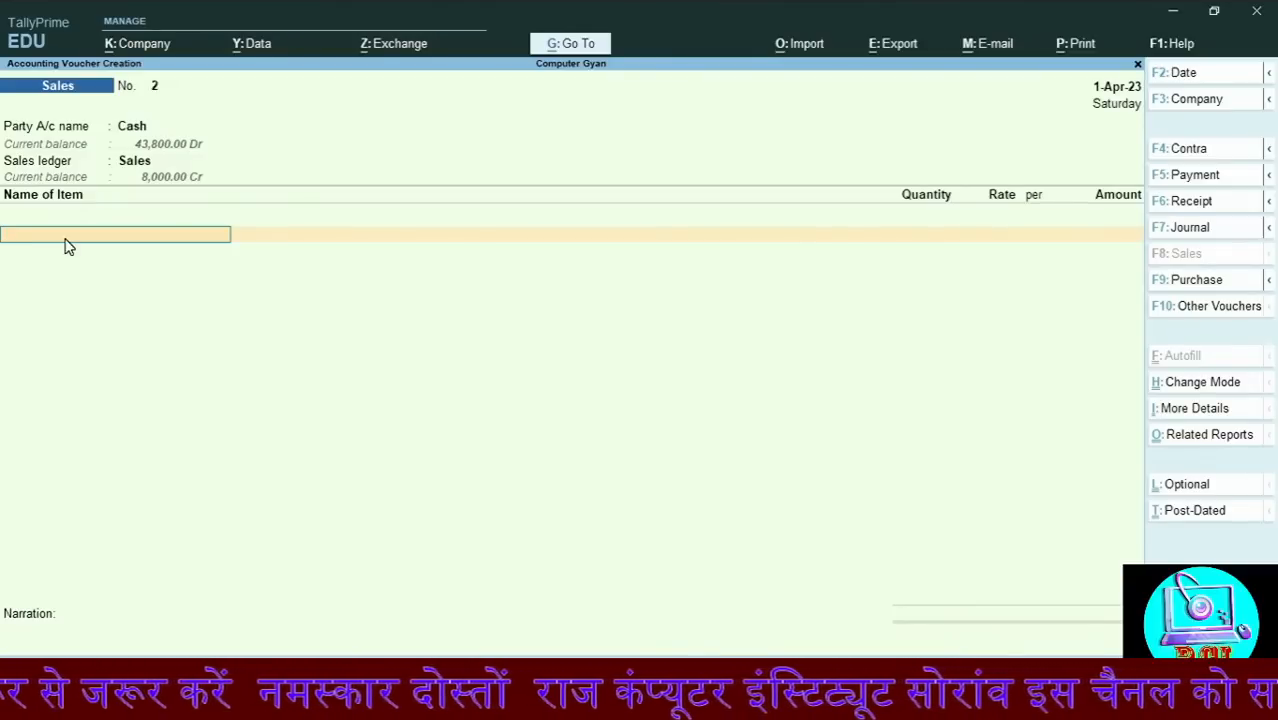
Enter 40 kg of Potato at a rate of 40 per kg in the cash sales voucher
key(Down)
key(Down)
key(Down)
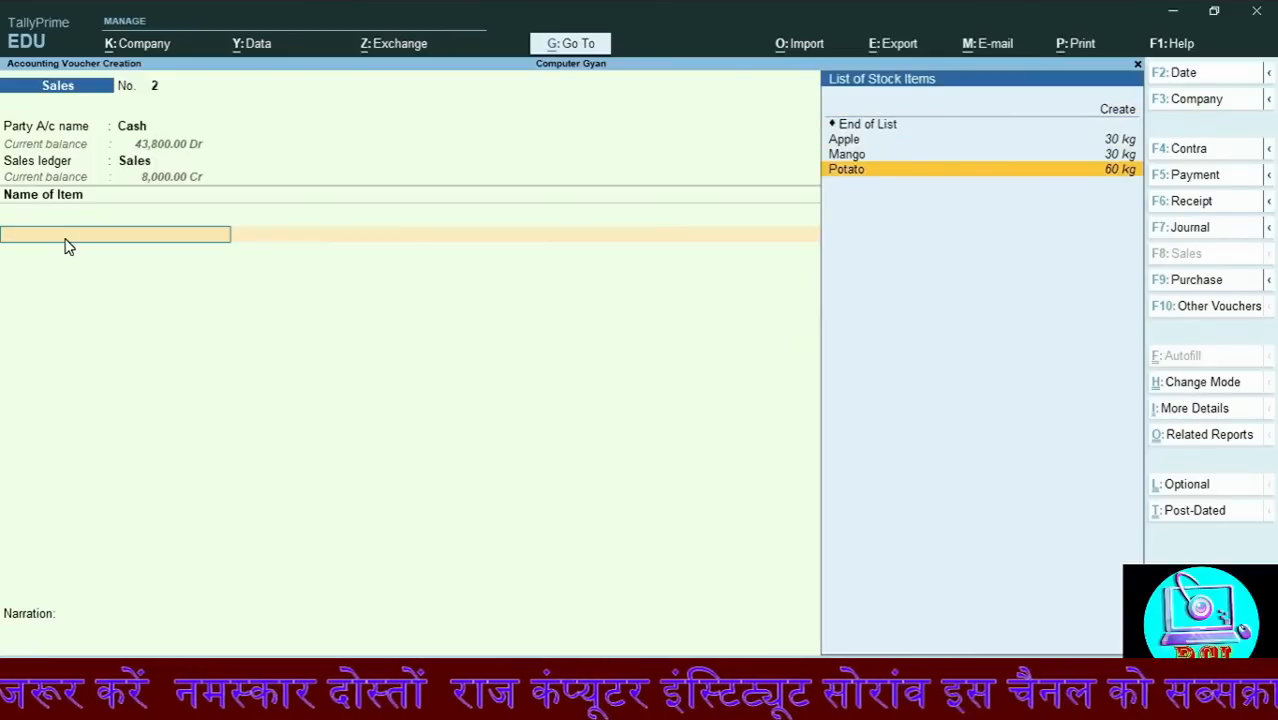
key(Return)
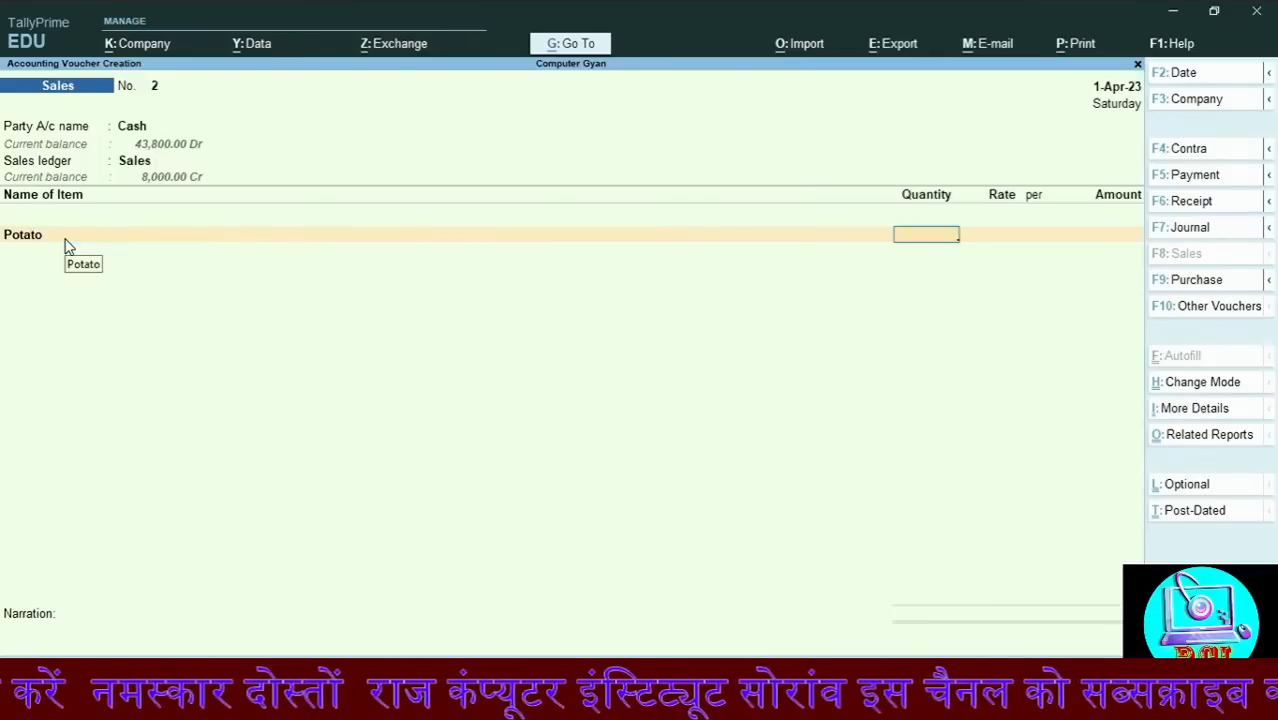
text(40)
key(Return)
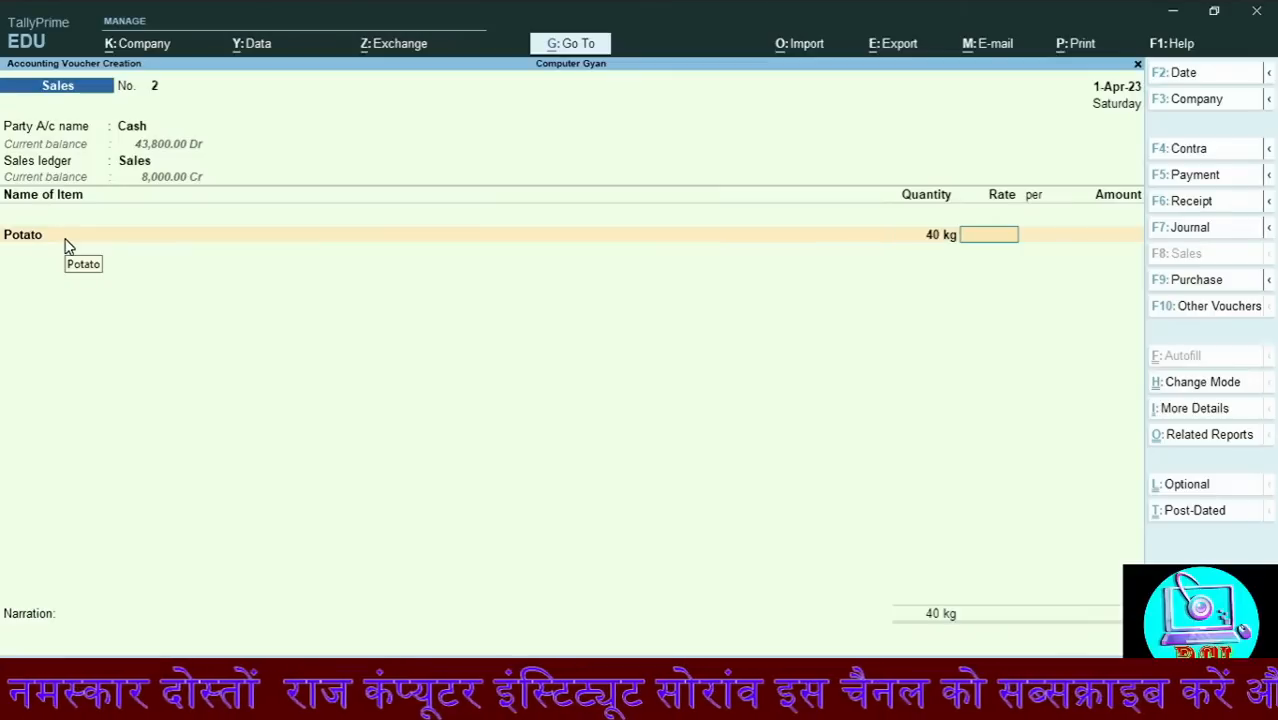
text(40)
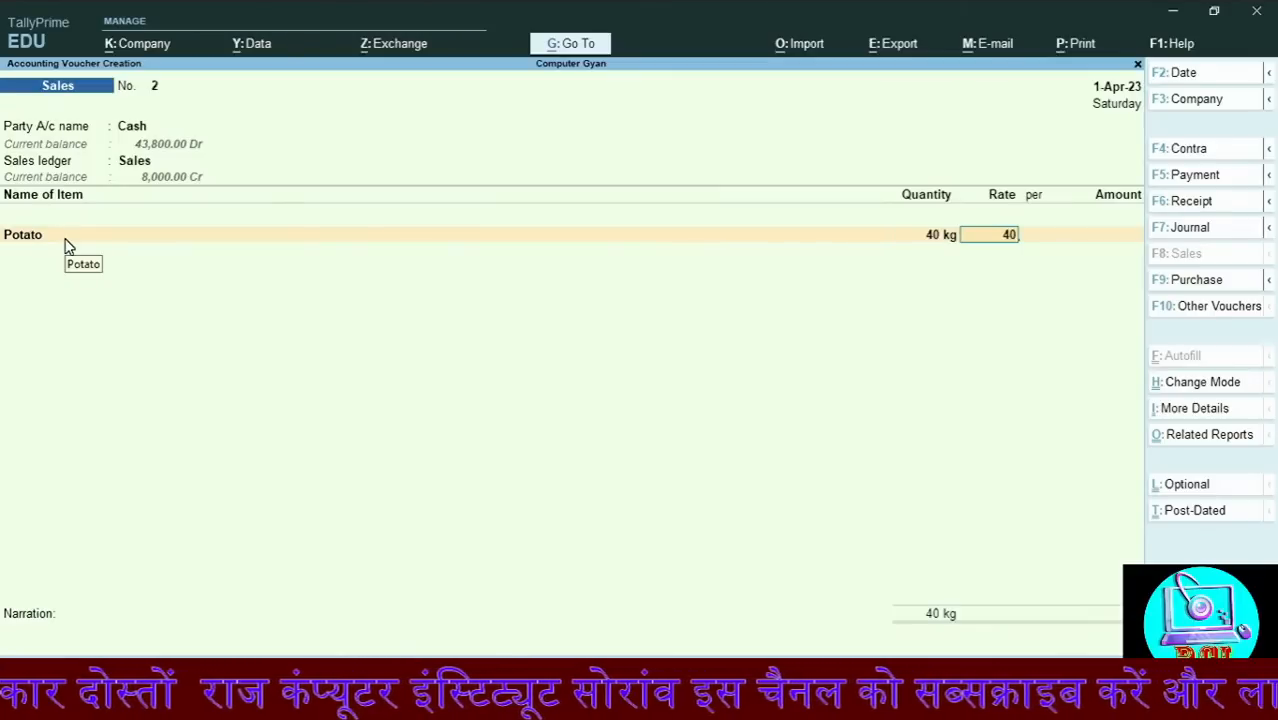
key(Return)
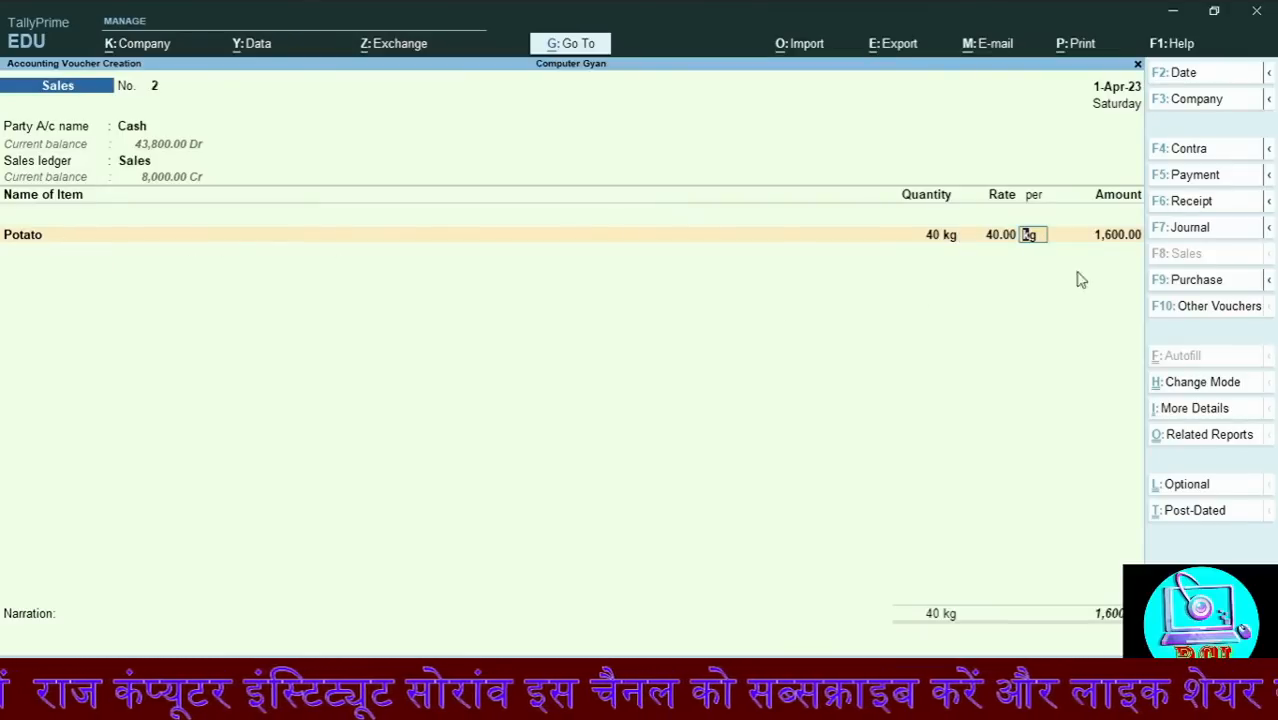
key(Return)
key(Return)
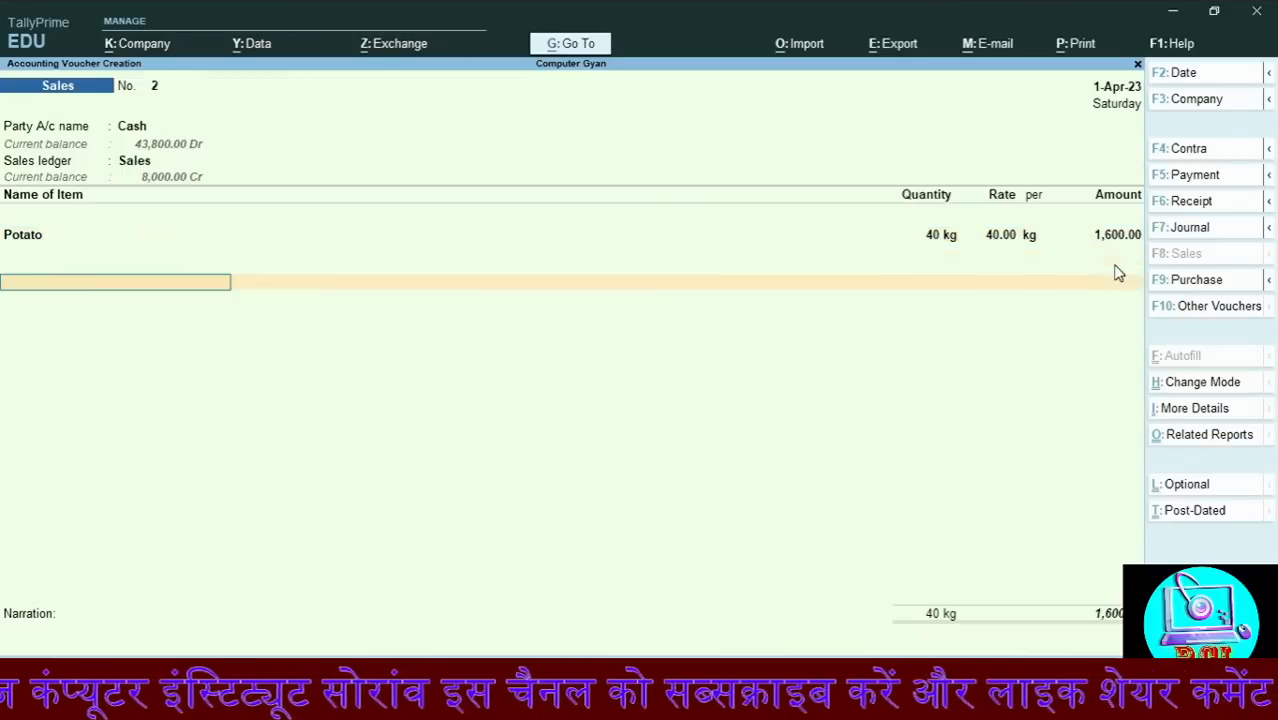
Finish the item and ledger entries and save the cash sales voucher
key(Return)
key(Return)
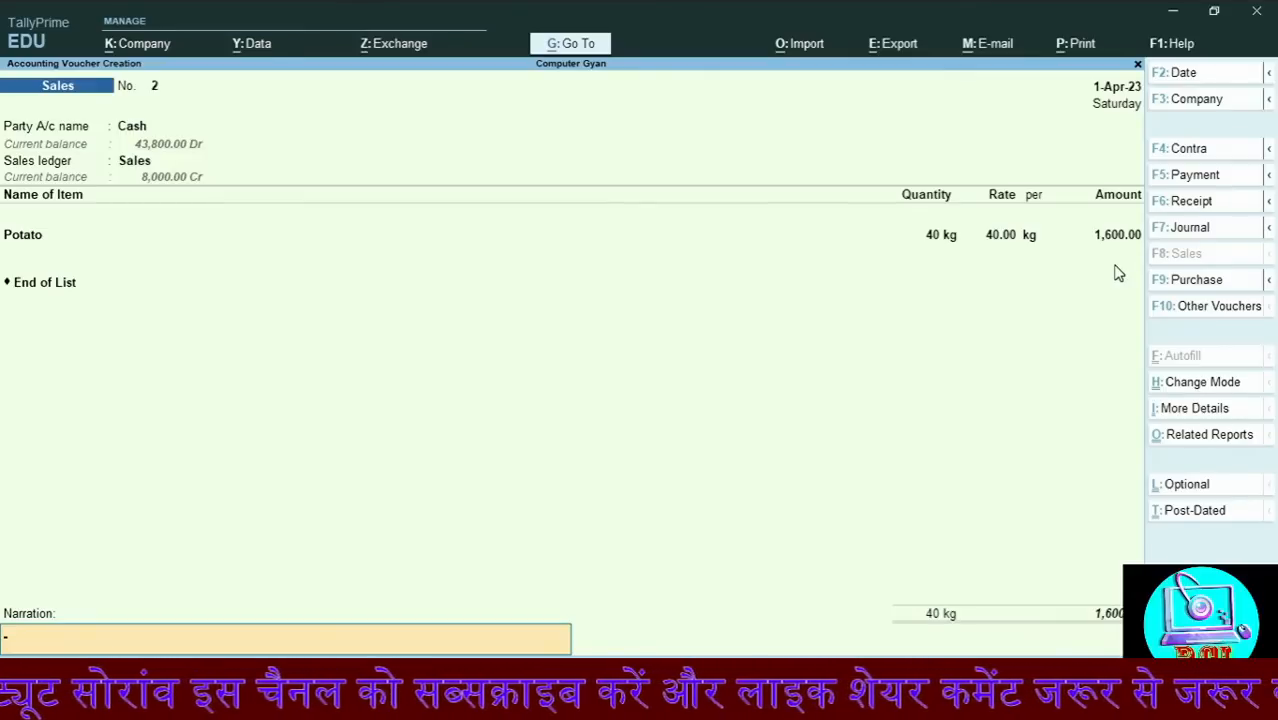
key(Return)
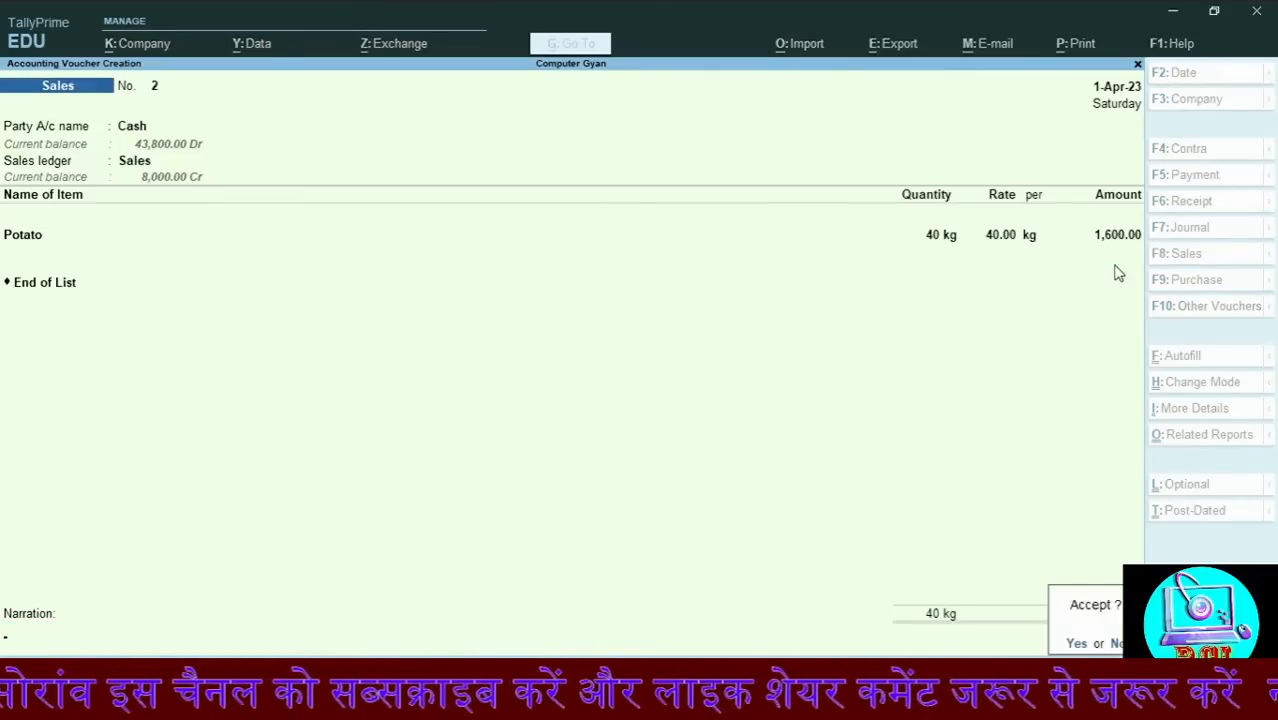
key(Return)
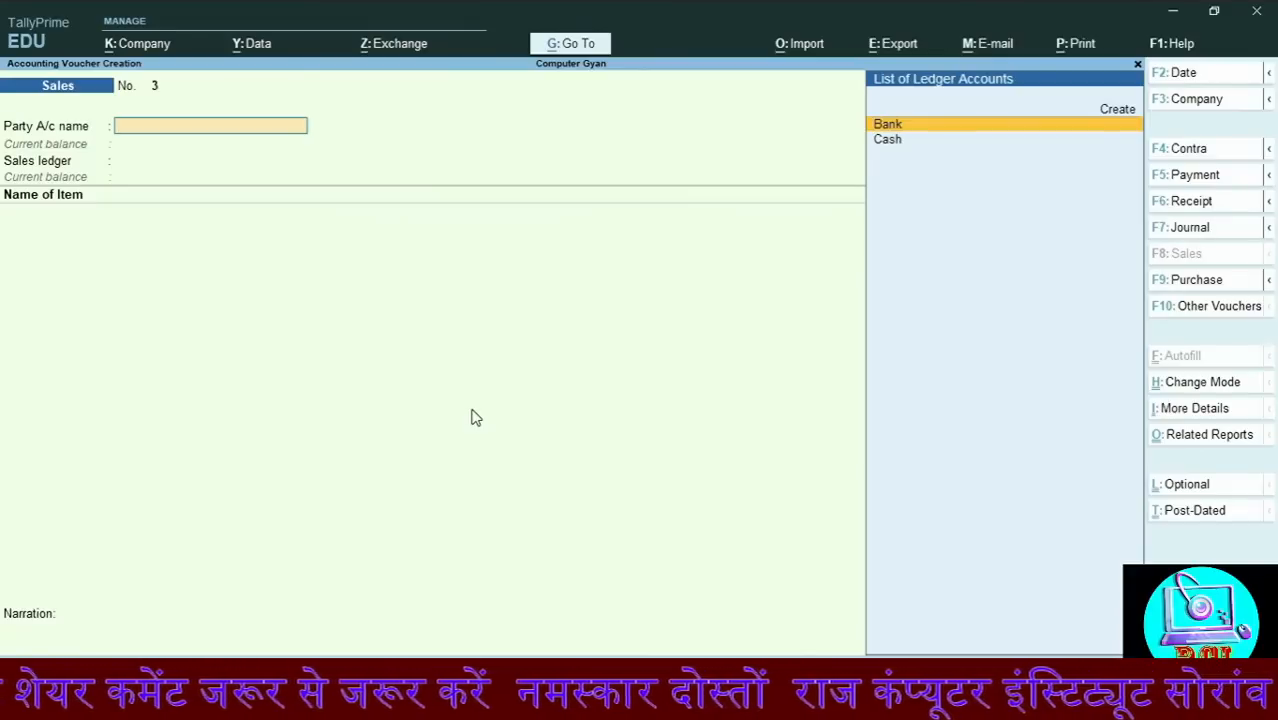
Leave voucher entry, examine the company's Profit & Loss A/c report, and return to the Gateway of Tally
key(Escape)
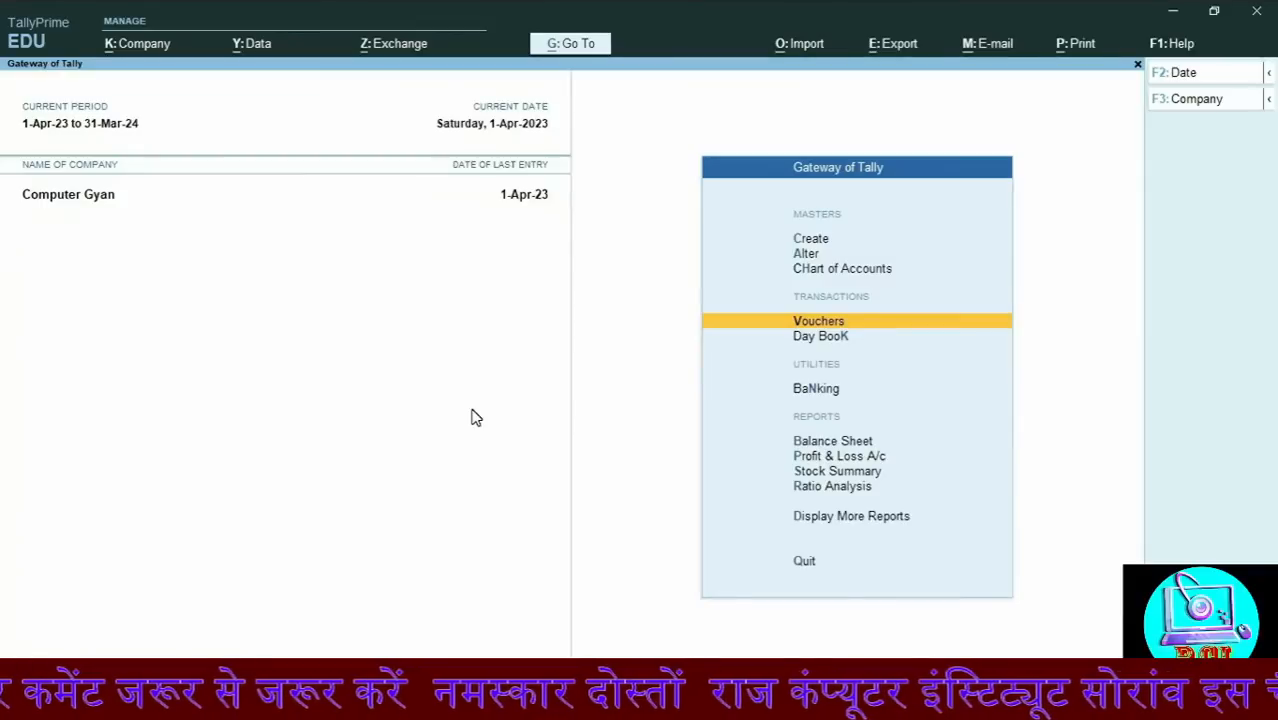
key(Down)
key(Down)
key(Down)
key(Down)
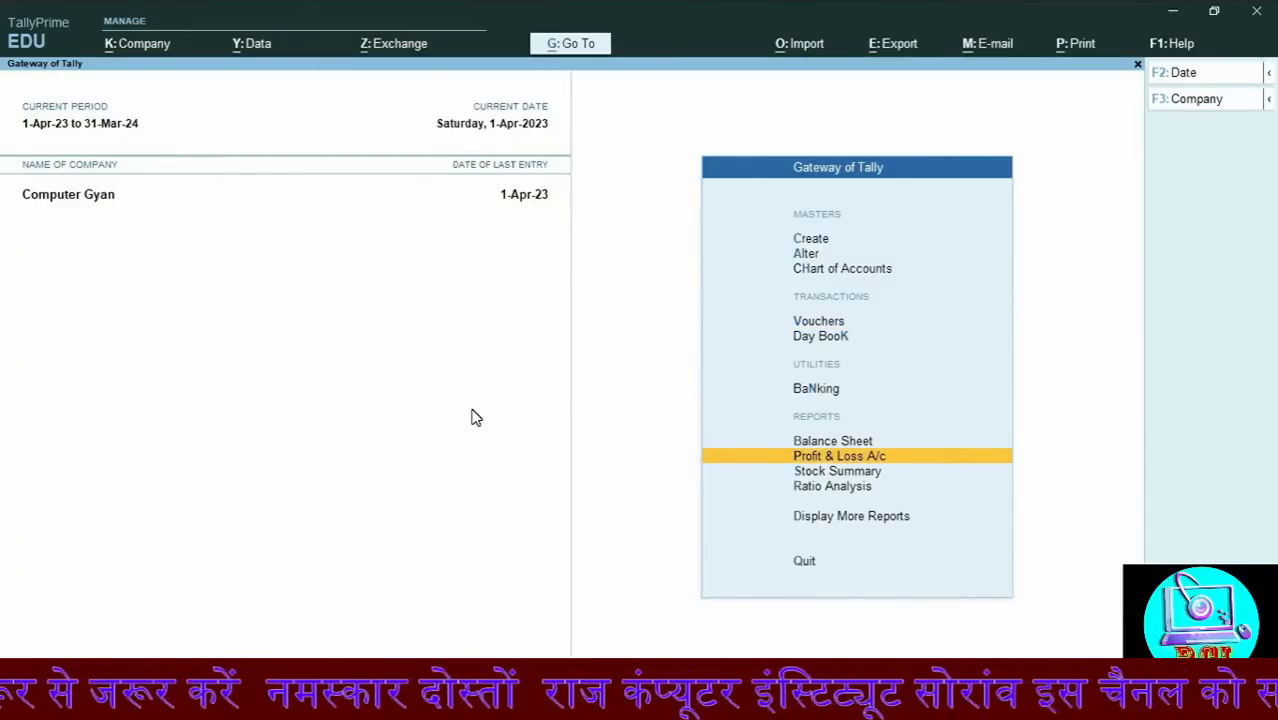
key(Return)
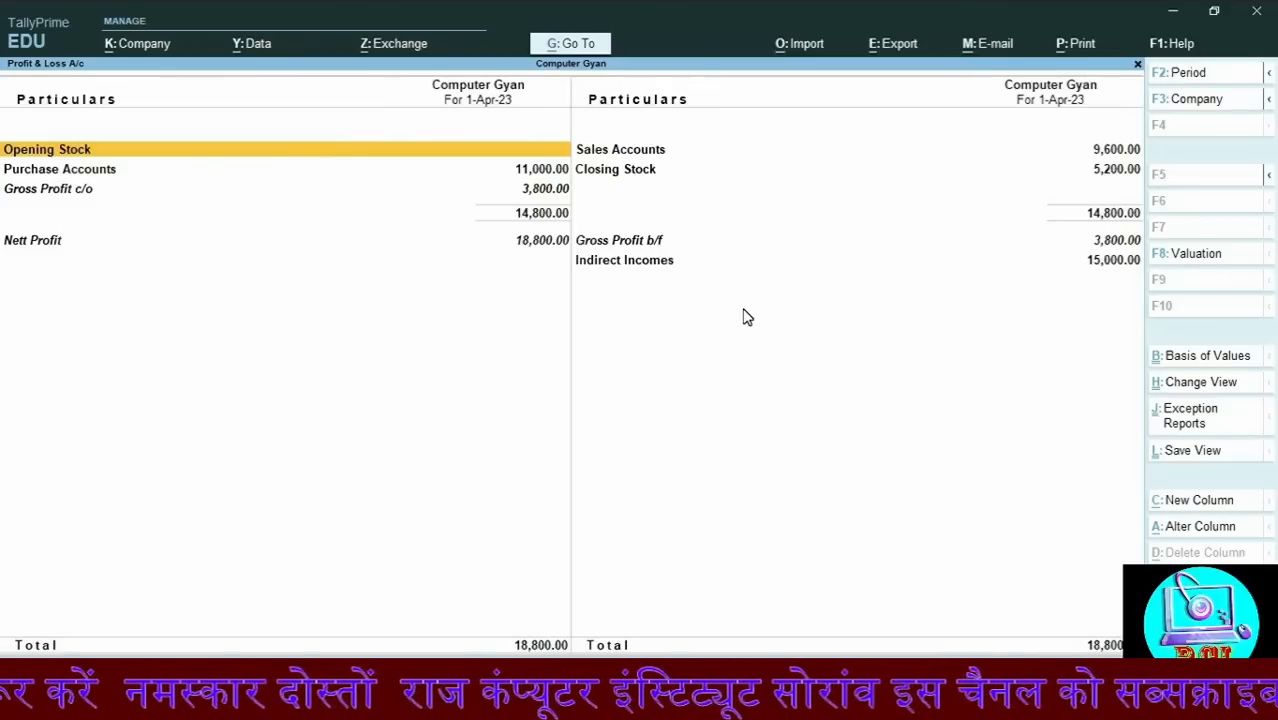
key(Escape)
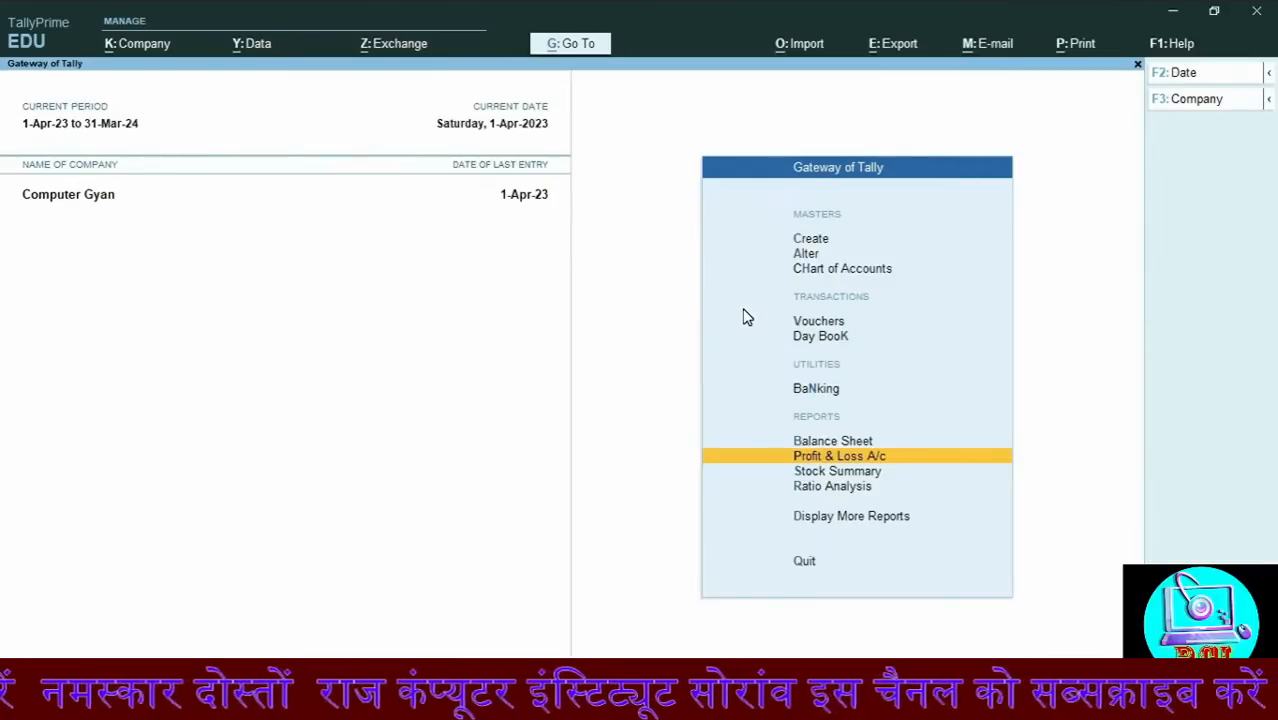
Start a contra voucher and set Bank as its account
key(v)
key(F8)
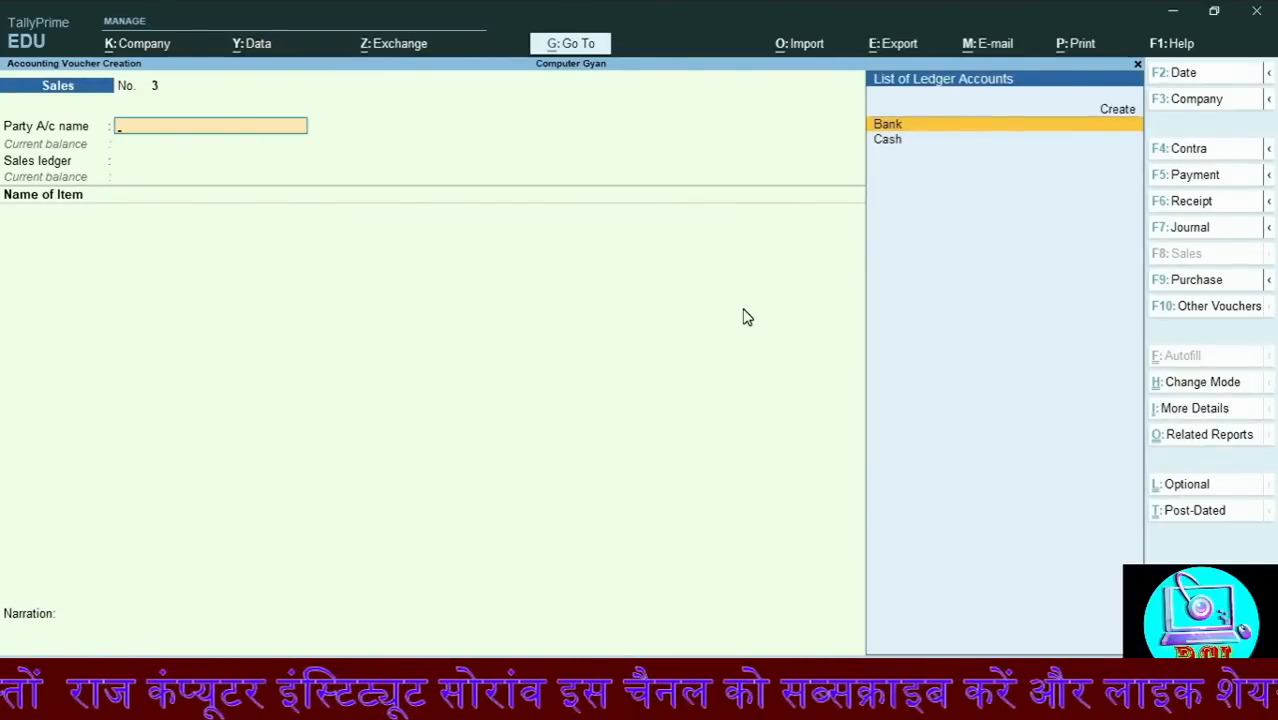
key(F4)
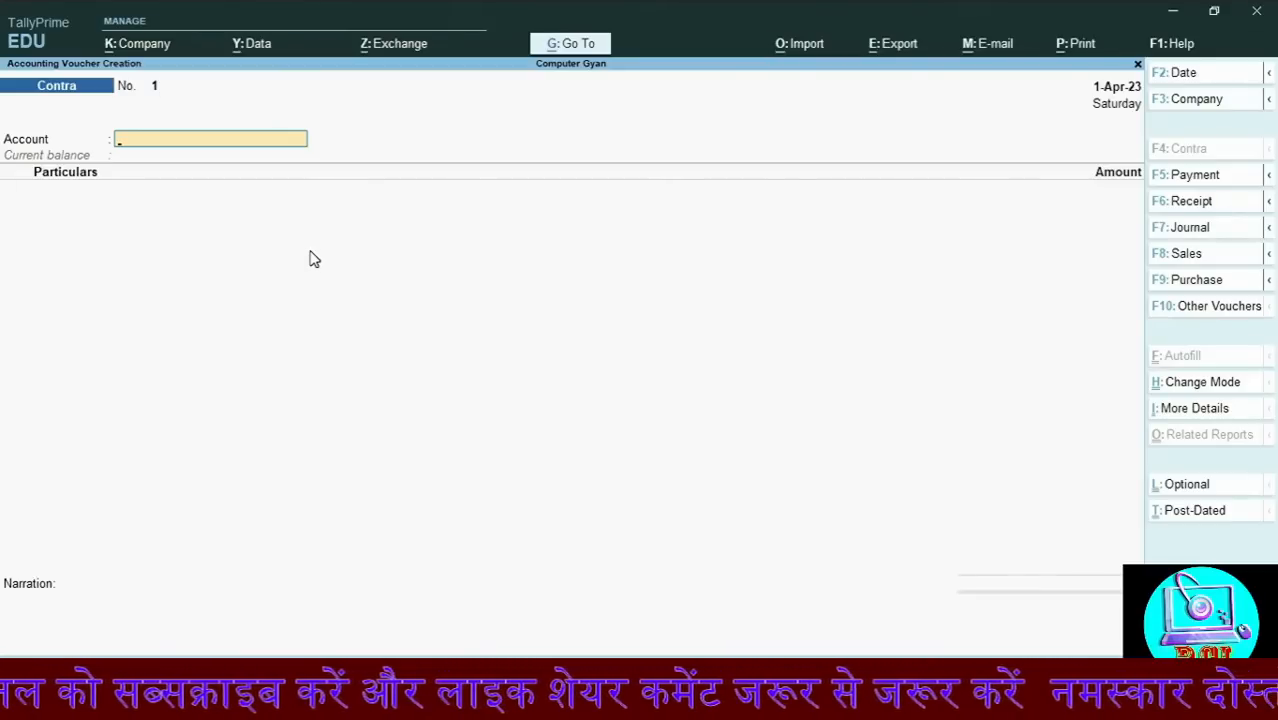
click(185, 145)
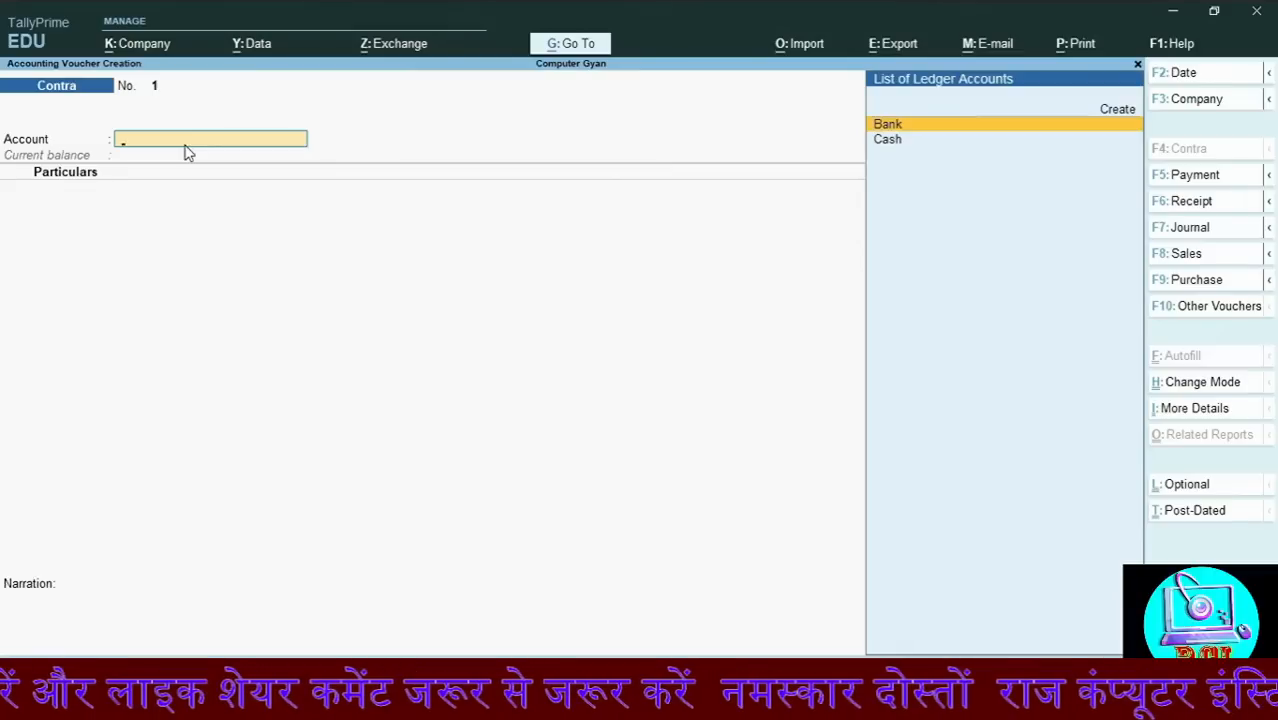
key(Return)
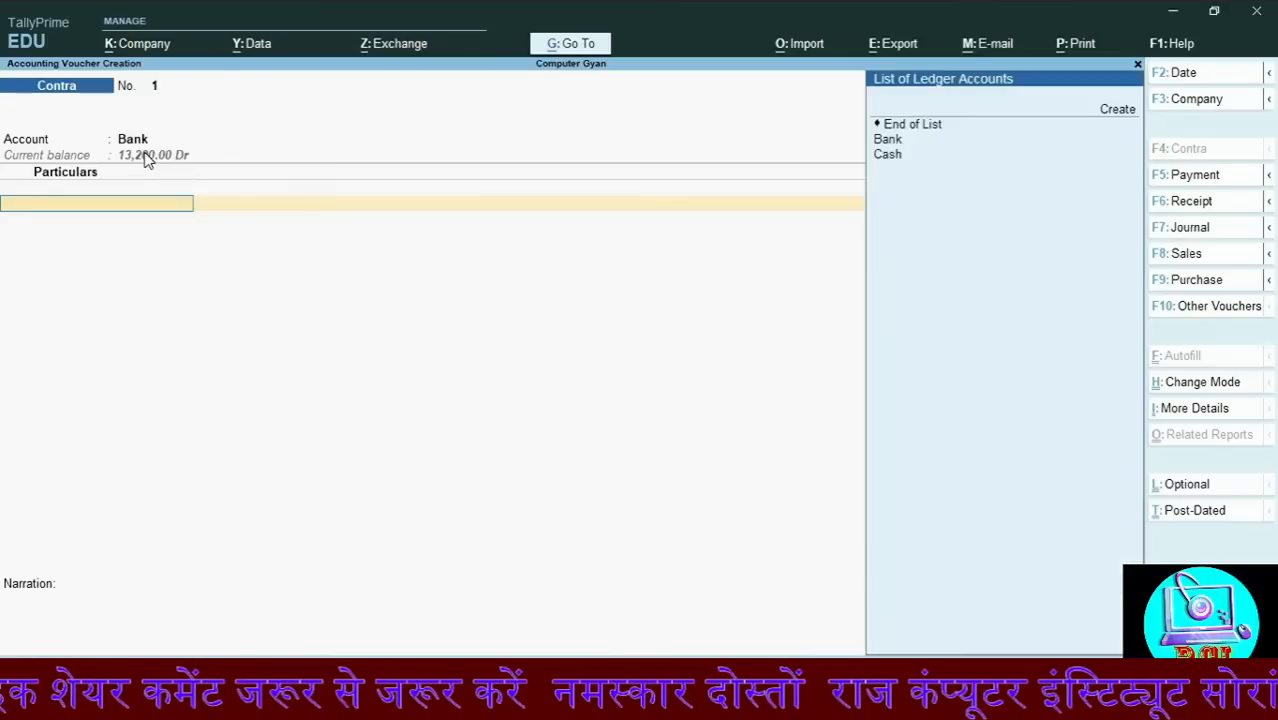
Add Cash to the contra voucher's particulars with an amount of 15,000 and end the particulars list
key(Up)
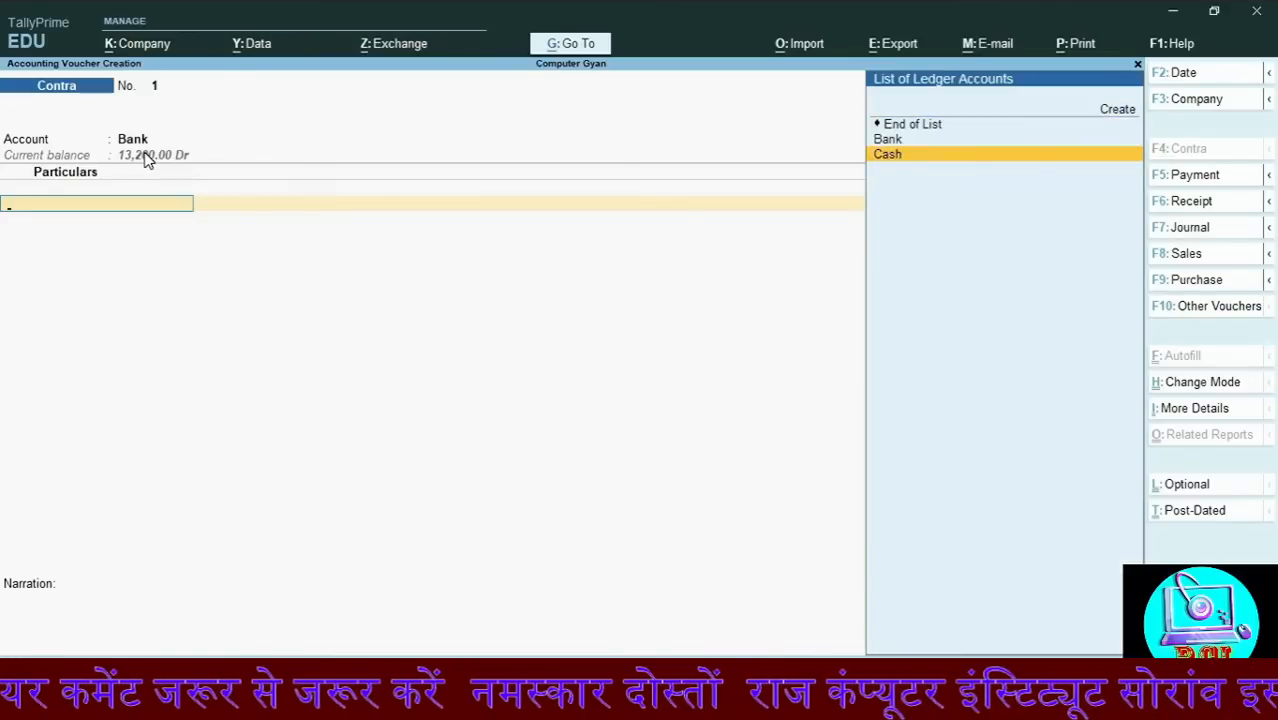
key(Return)
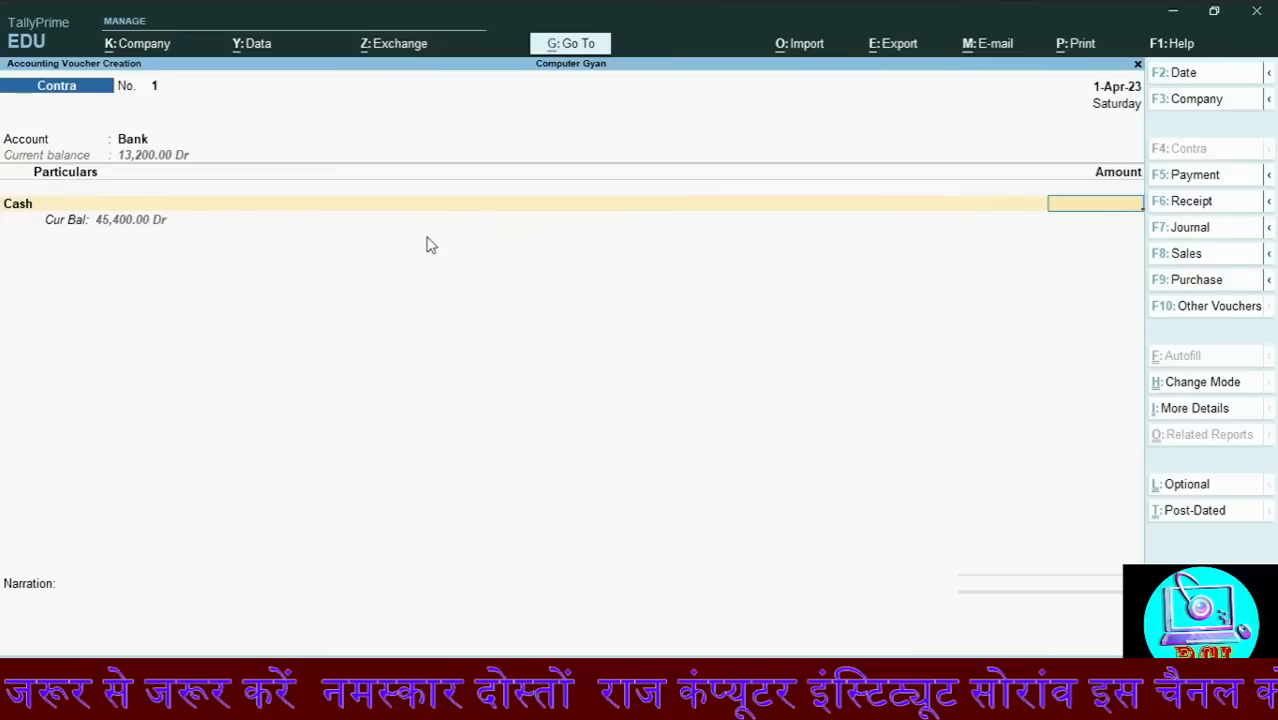
text(1)
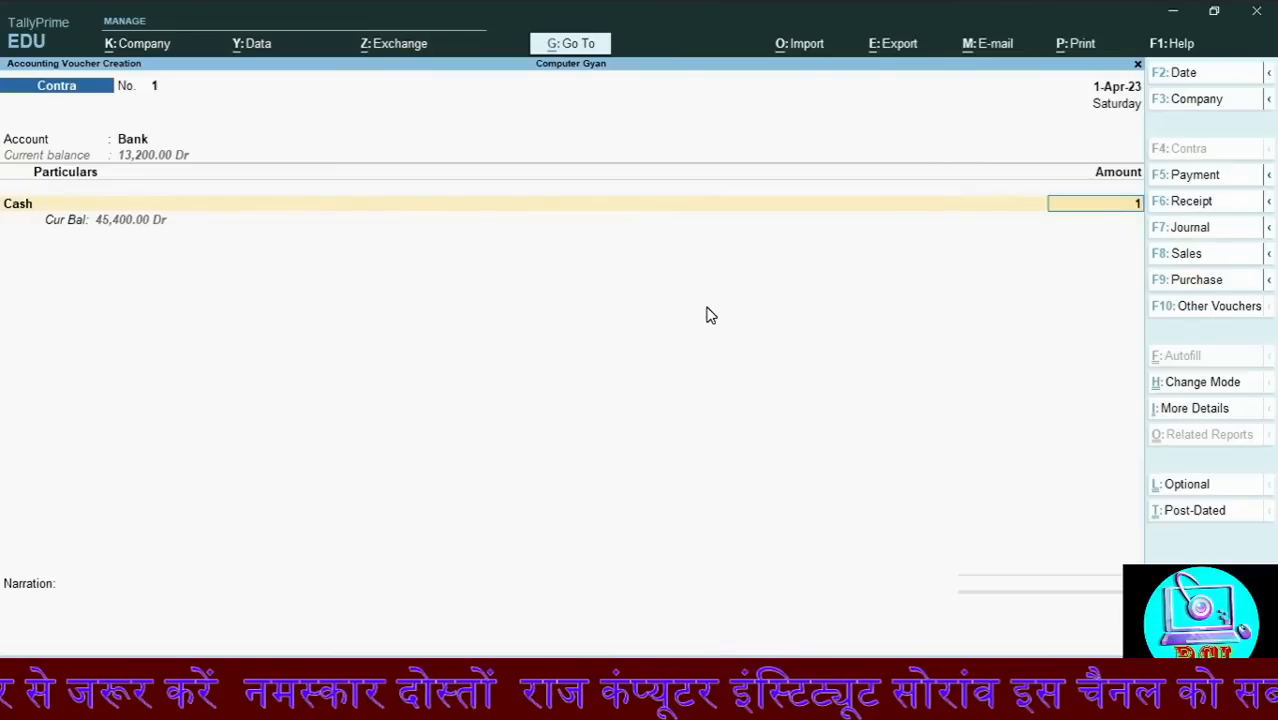
text(5000)
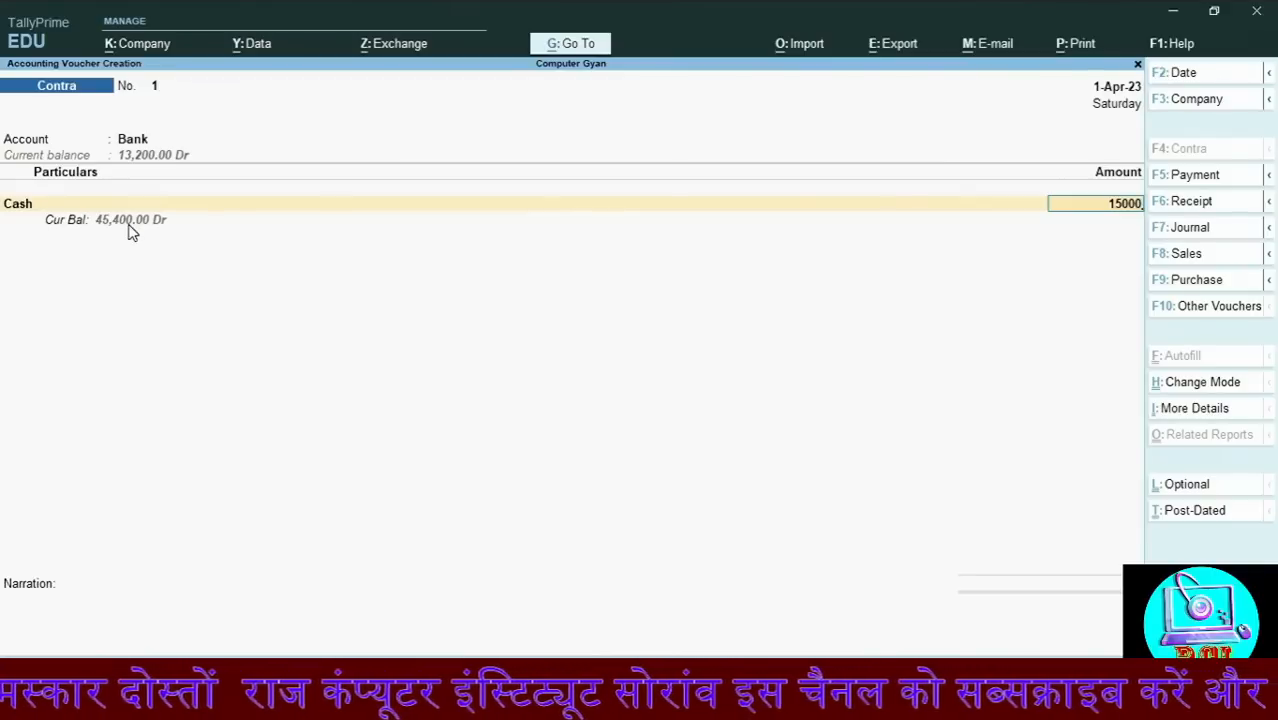
key(Return)
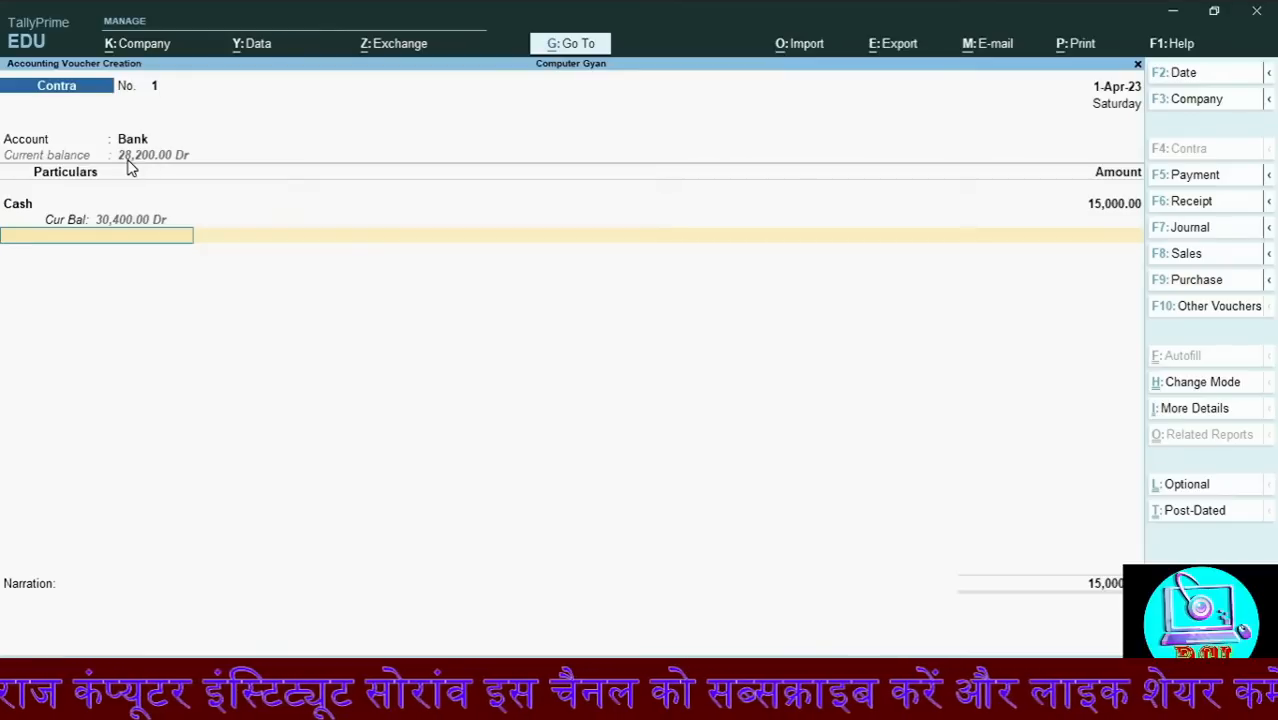
key(Return)
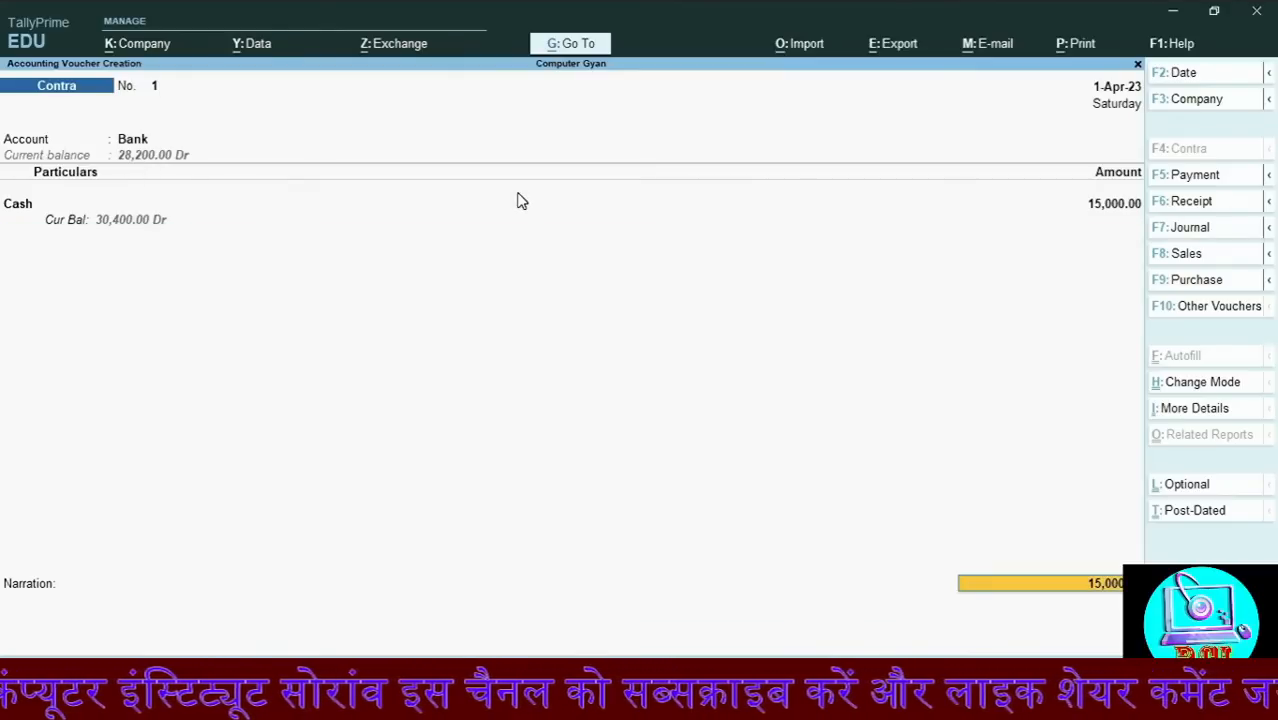
Fill in the deposit's cash denominations as 15 notes of 1000 and accept the bank allocation with the bank name left blank
key(Return)
key(Return)
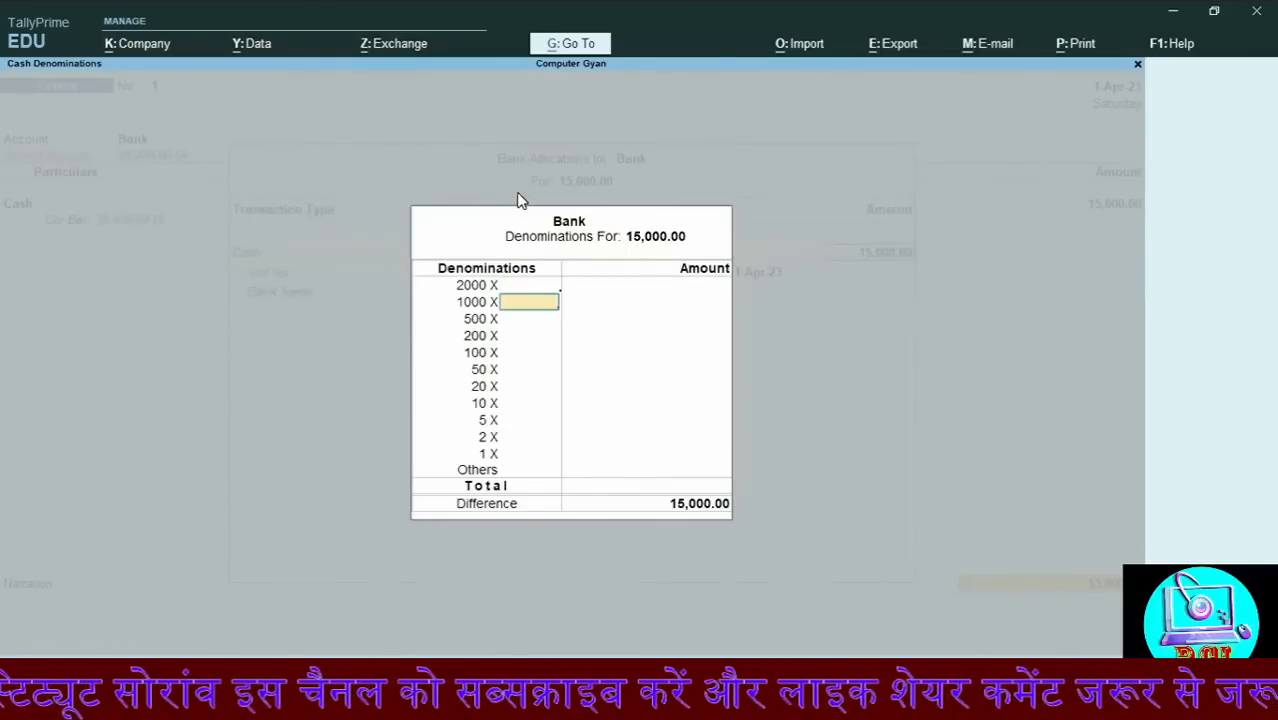
text(15)
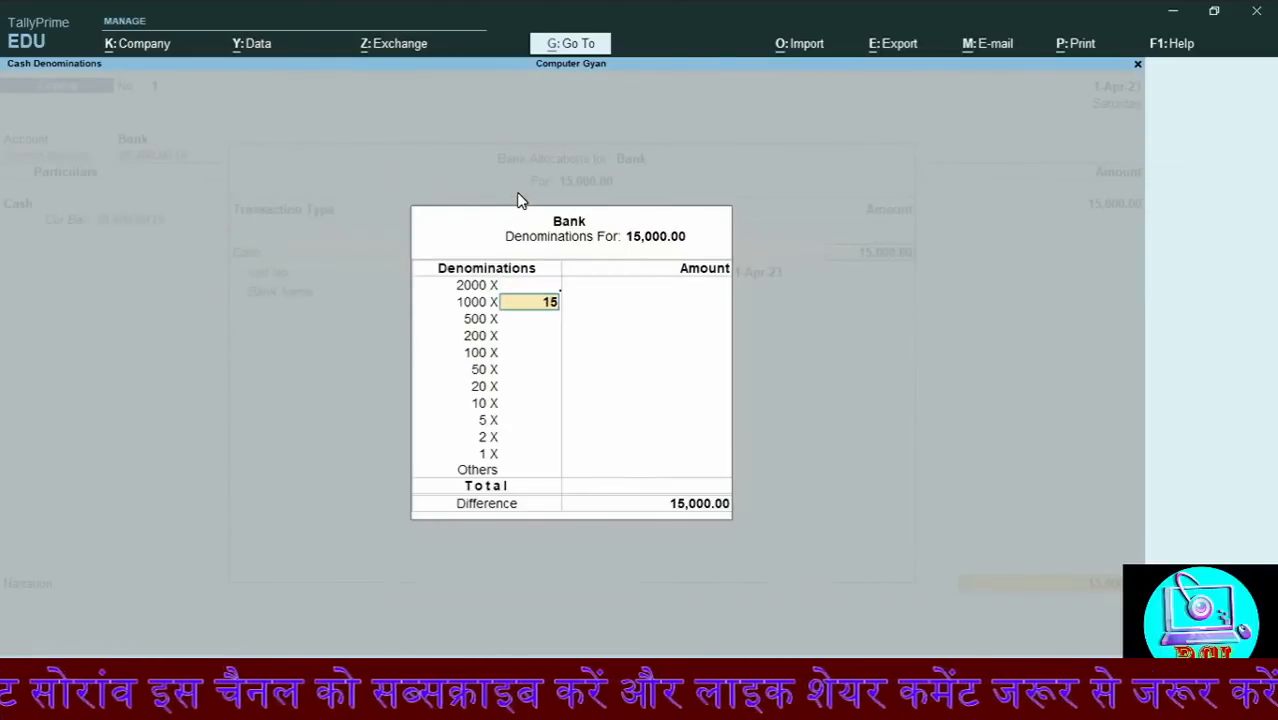
key(Return)
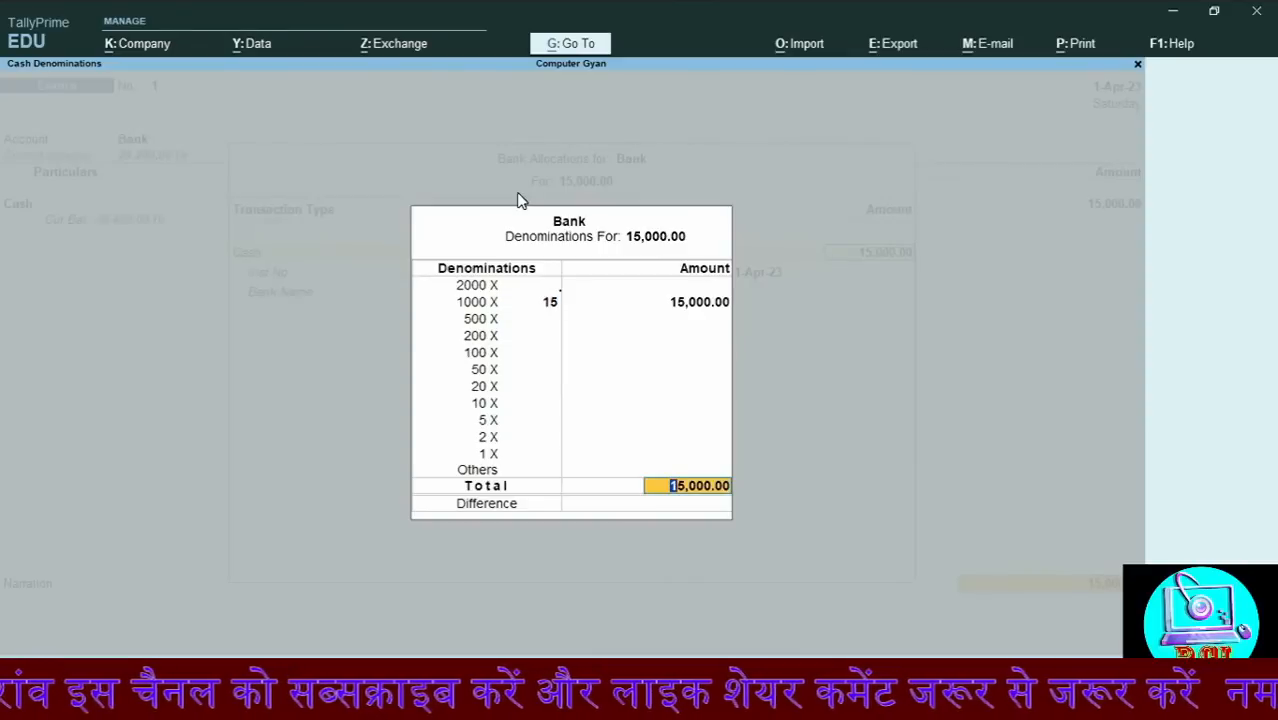
key(Return)
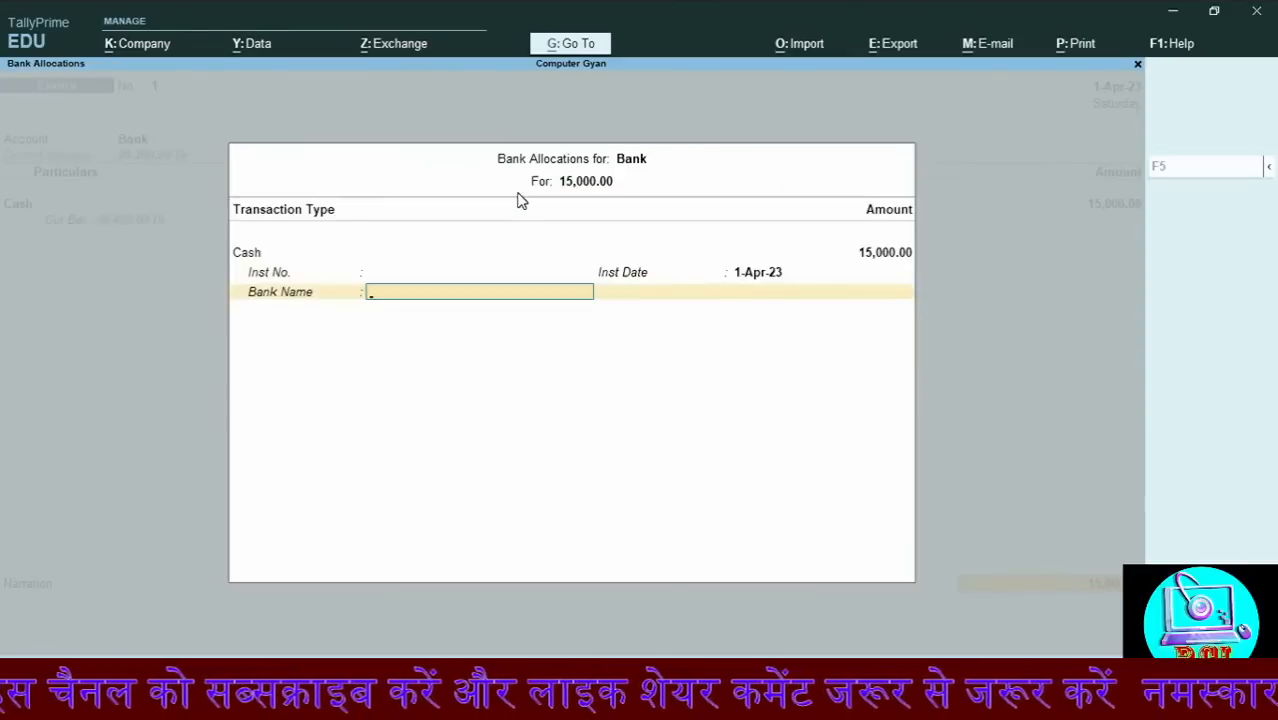
key(Return)
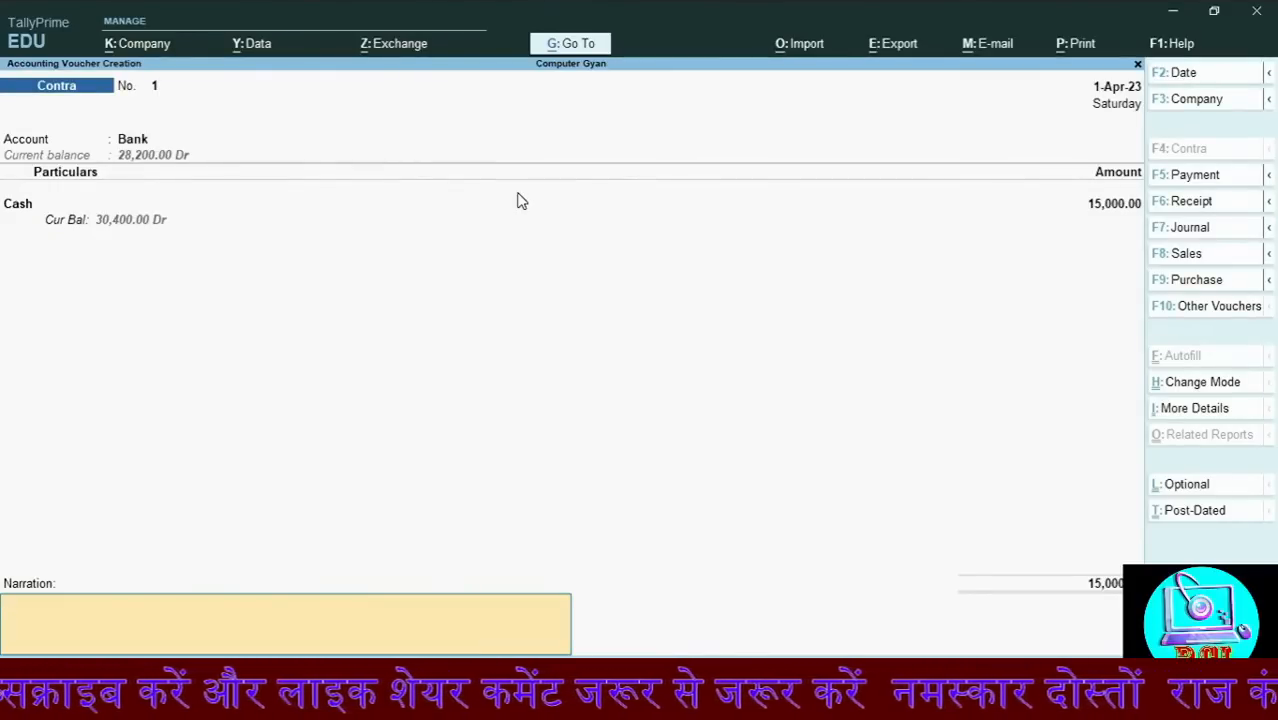
Enter the narration "Deposite 15000 cash in bank" and save the contra voucher
text(Deposite)
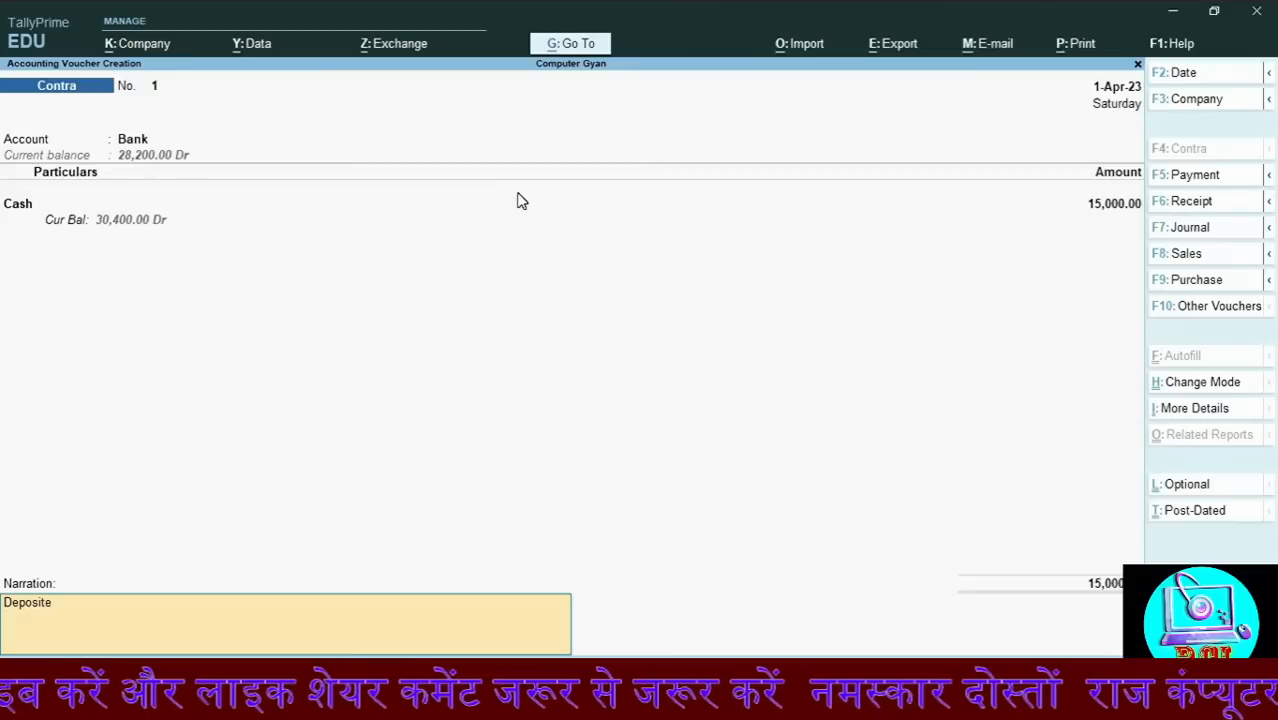
text( 15000 cash in ba)
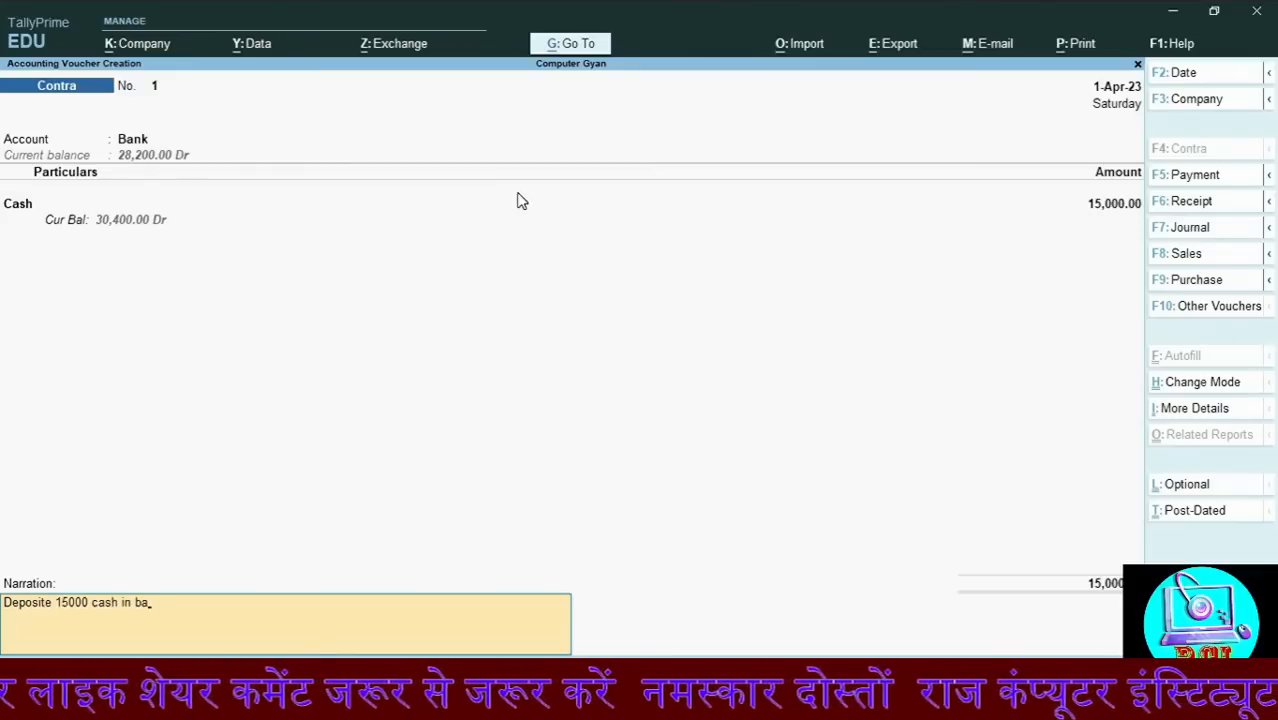
text(nk)
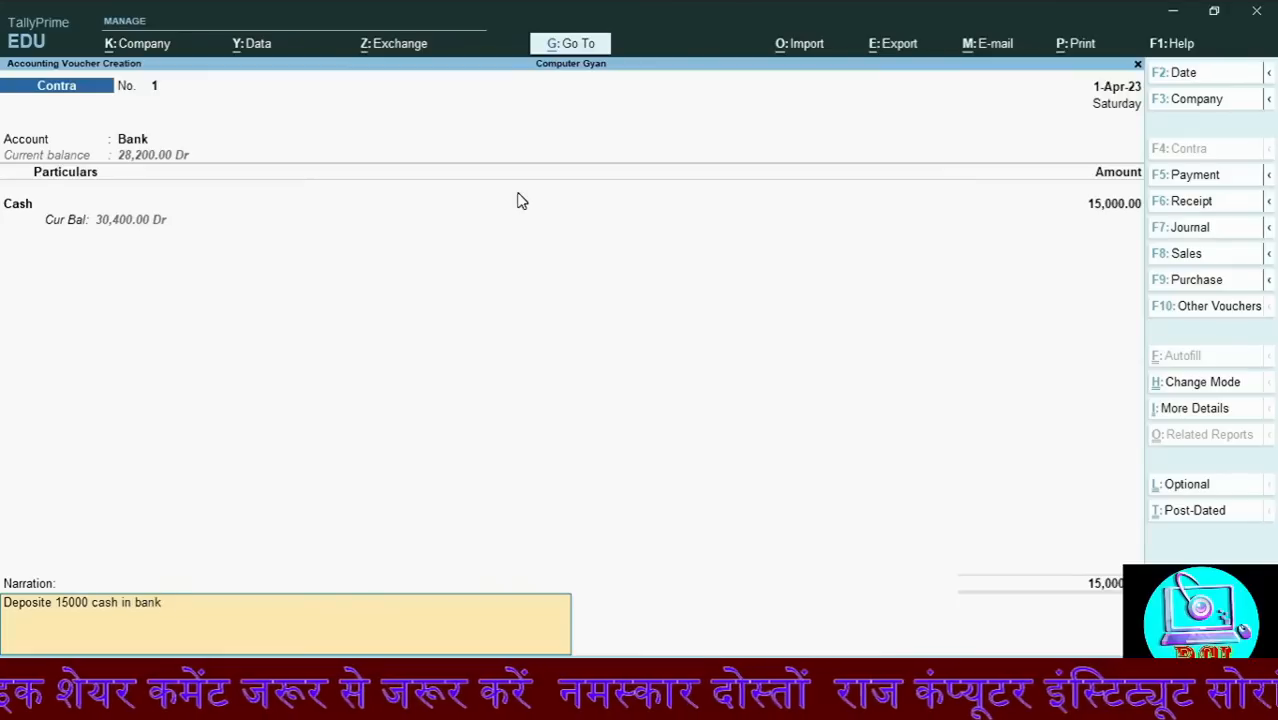
key(Return)
key(y)
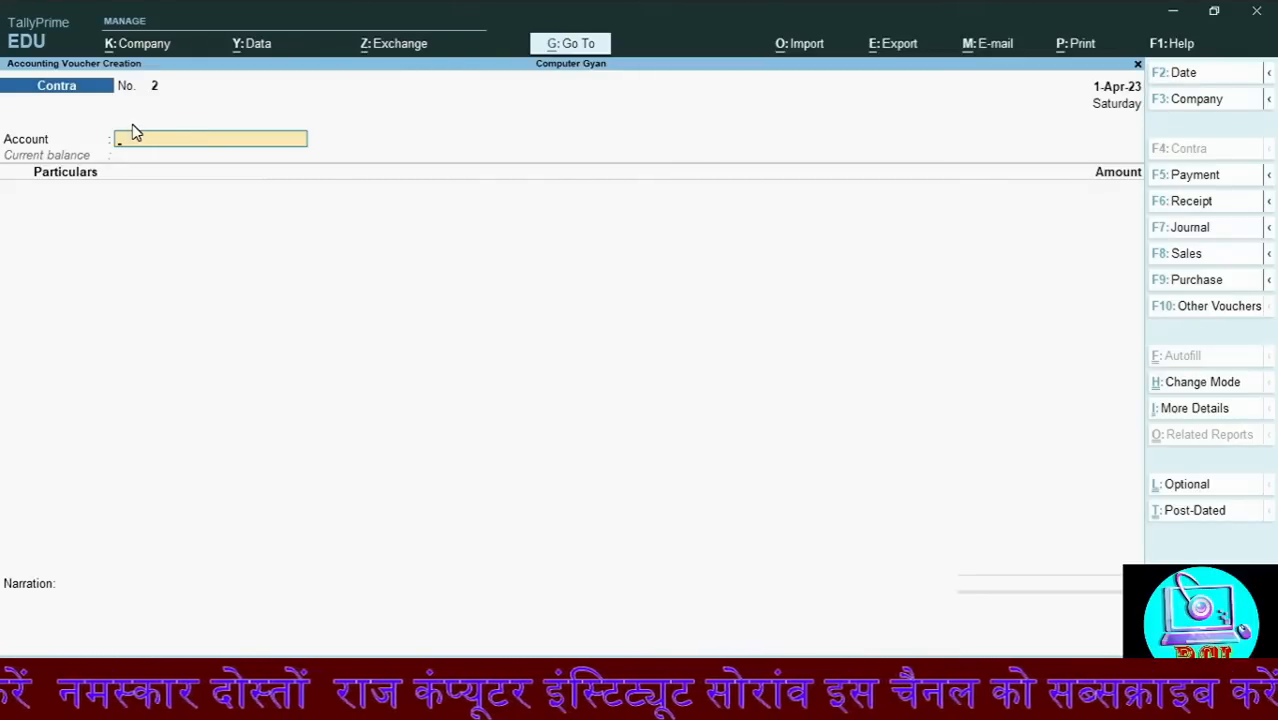
In the second contra voucher, set Cash as the account and choose Bank under the particulars
key(space)
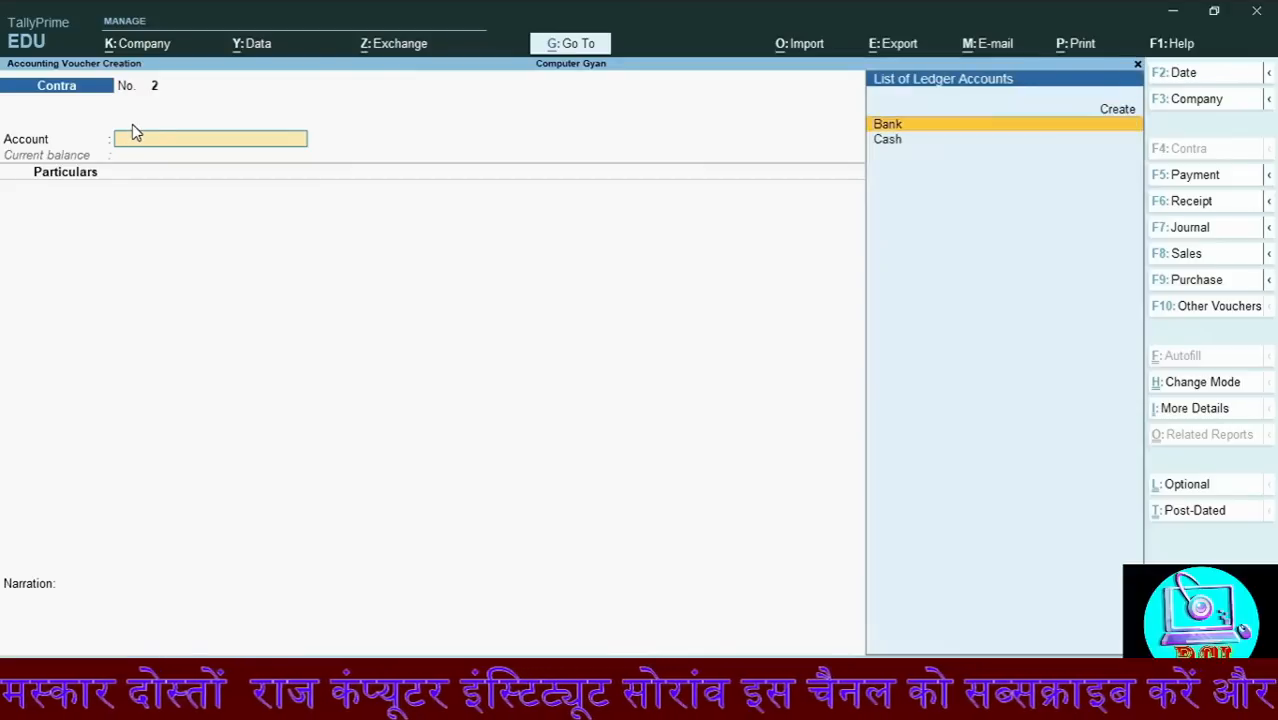
key(Down)
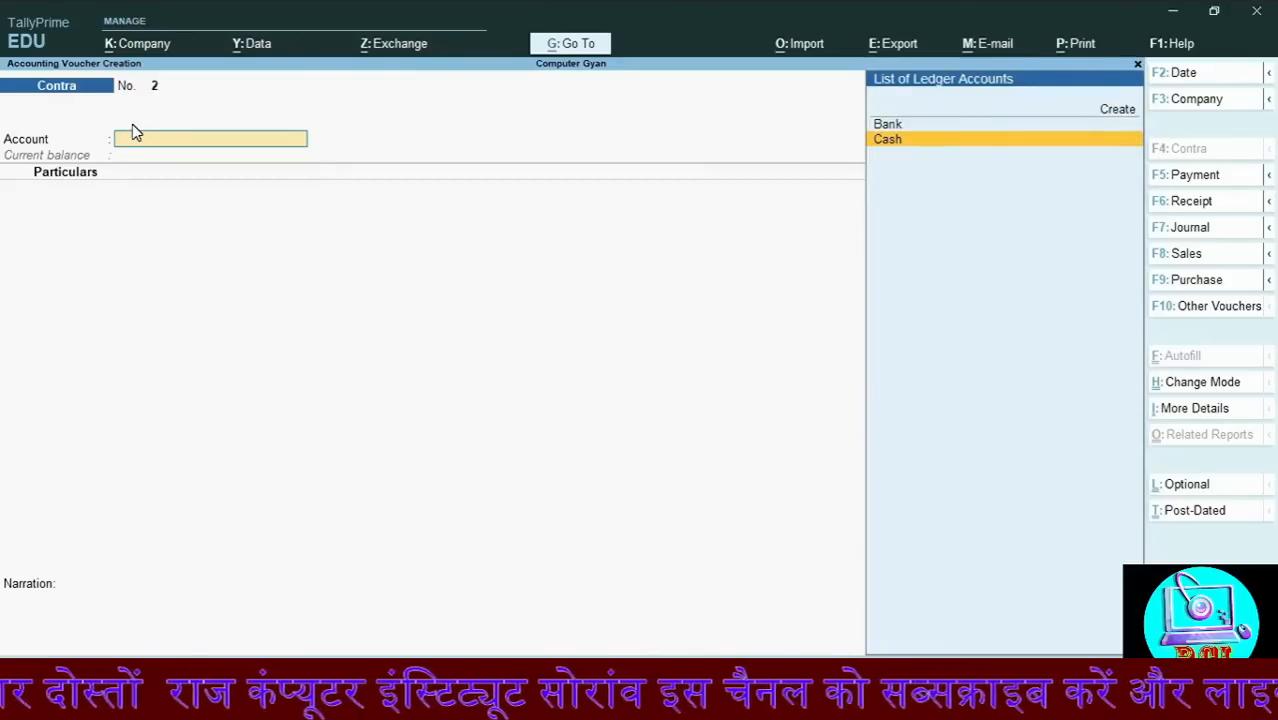
key(Return)
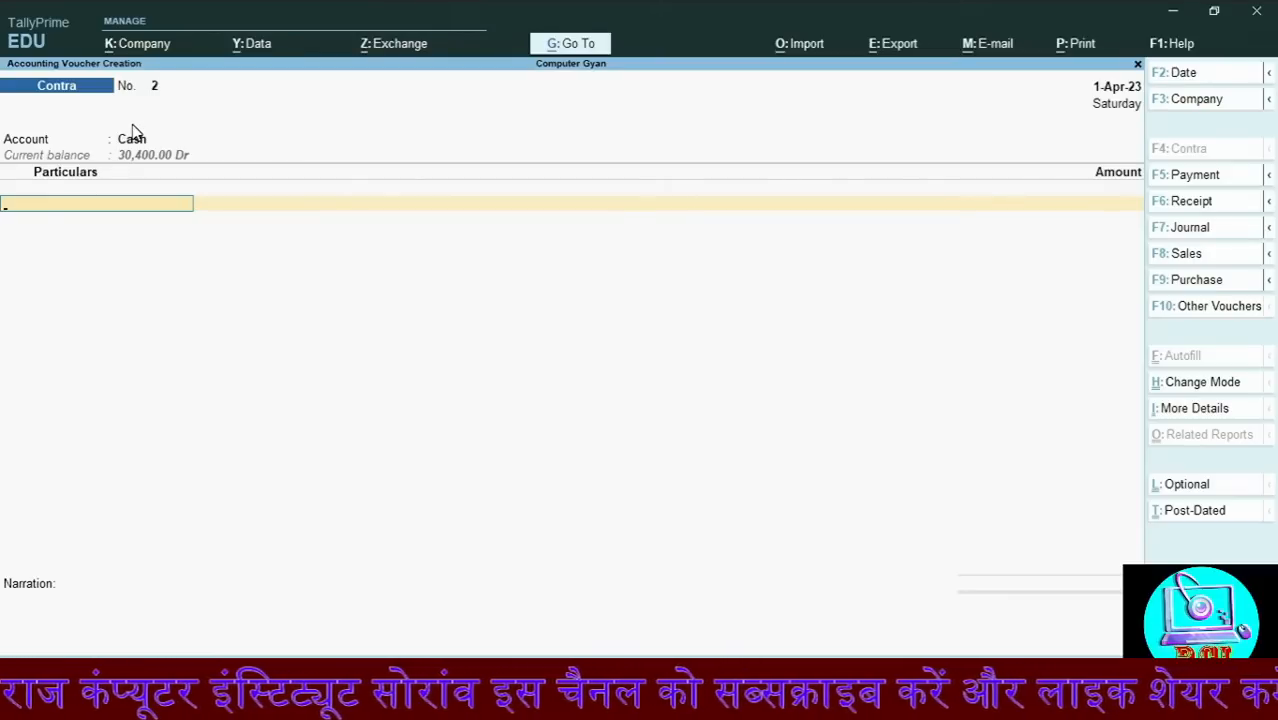
text(Ban)
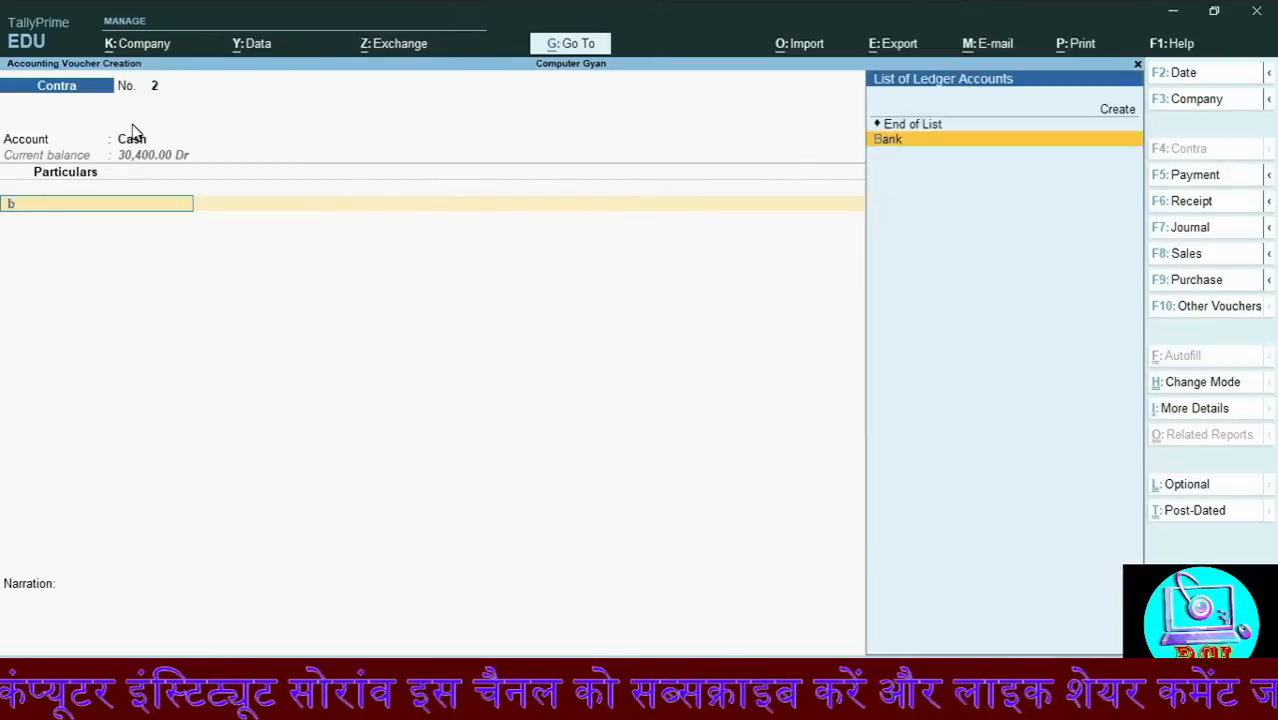
key(Return)
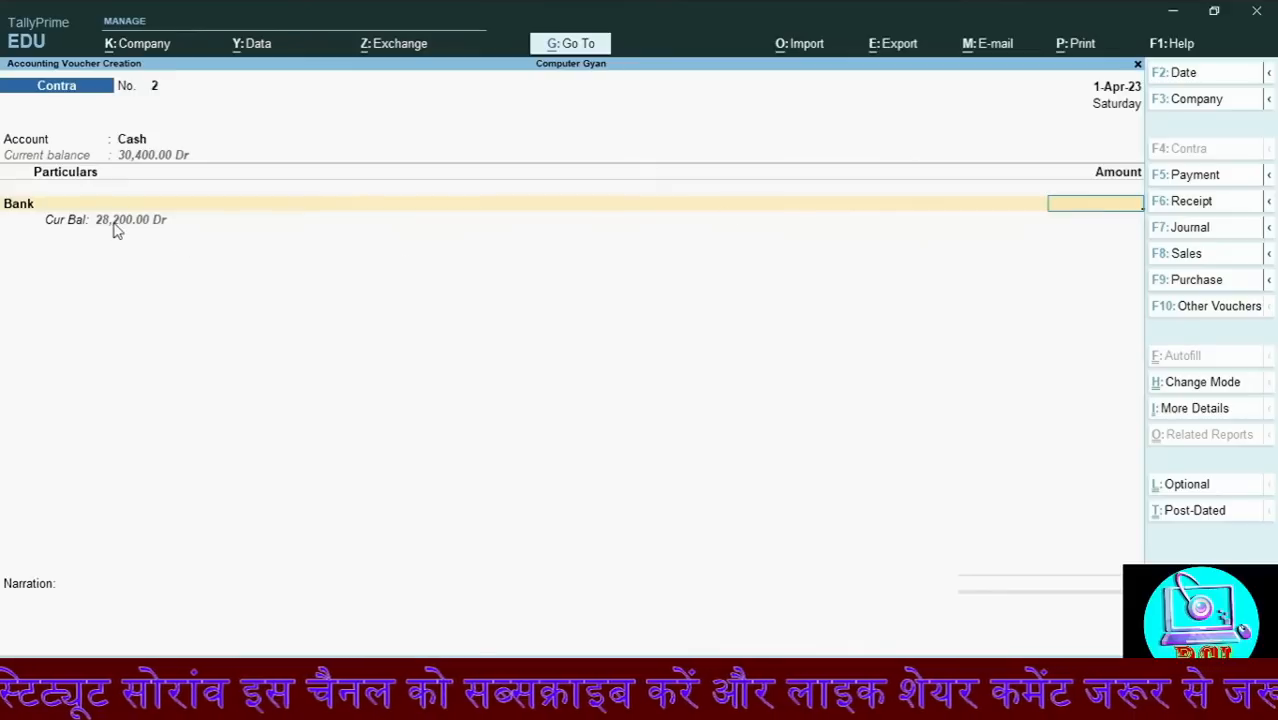
Set the Bank amount to 8000, accept the default cheque allocation dated 1-Apr-23, and end the particulars list
text(8000)
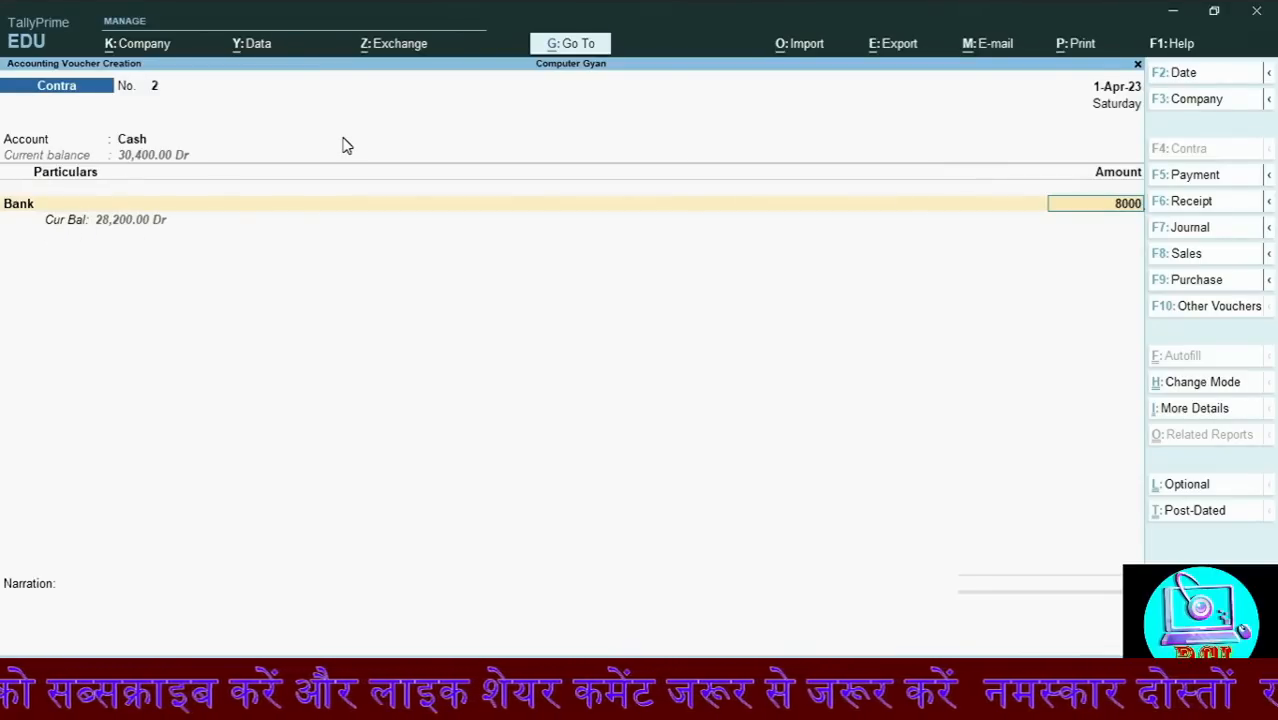
key(Return)
key(Return)
key(Return)
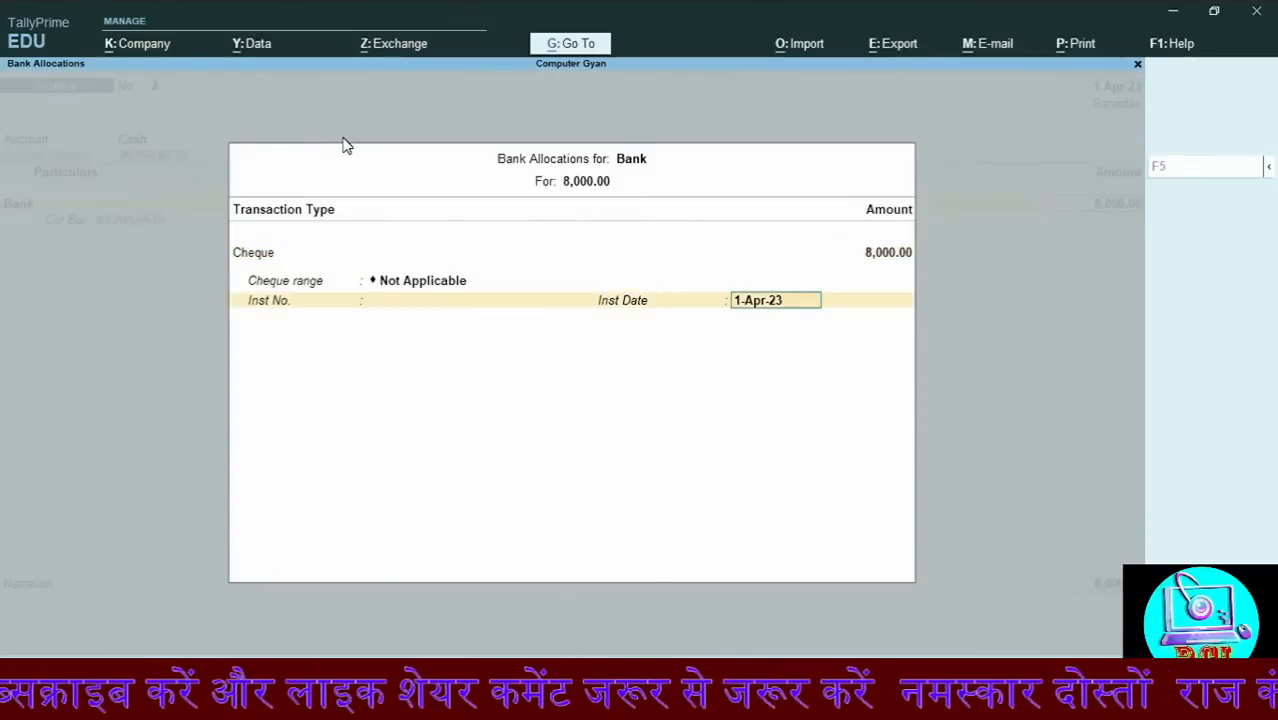
key(Return)
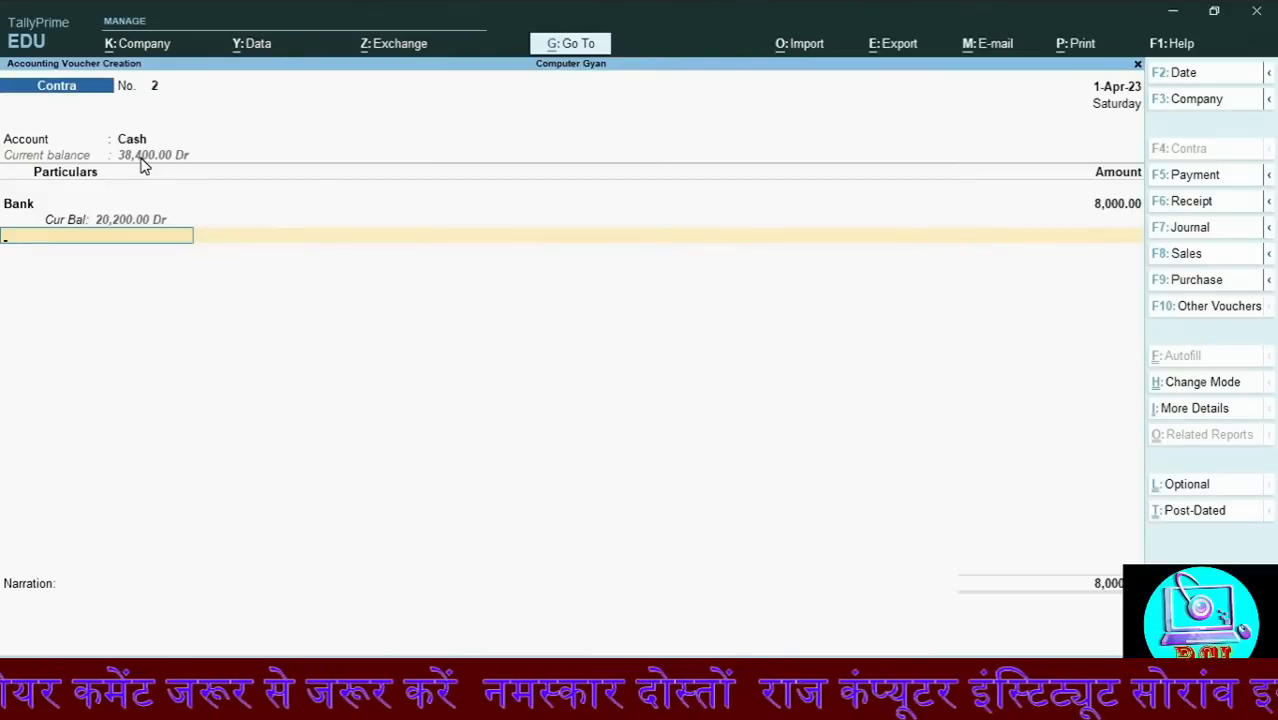
key(Return)
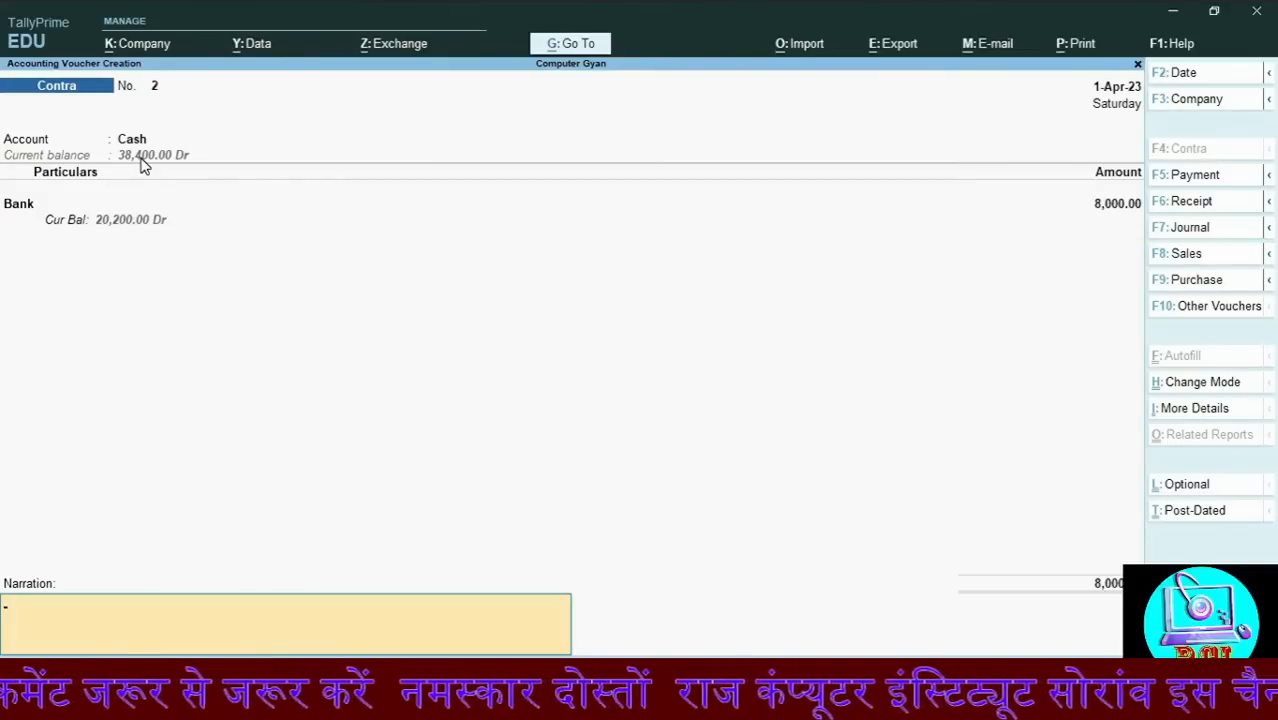
Enter the narration "Withdraw 8000 from bank/-" and save the second contra voucher
text(Withdraw)
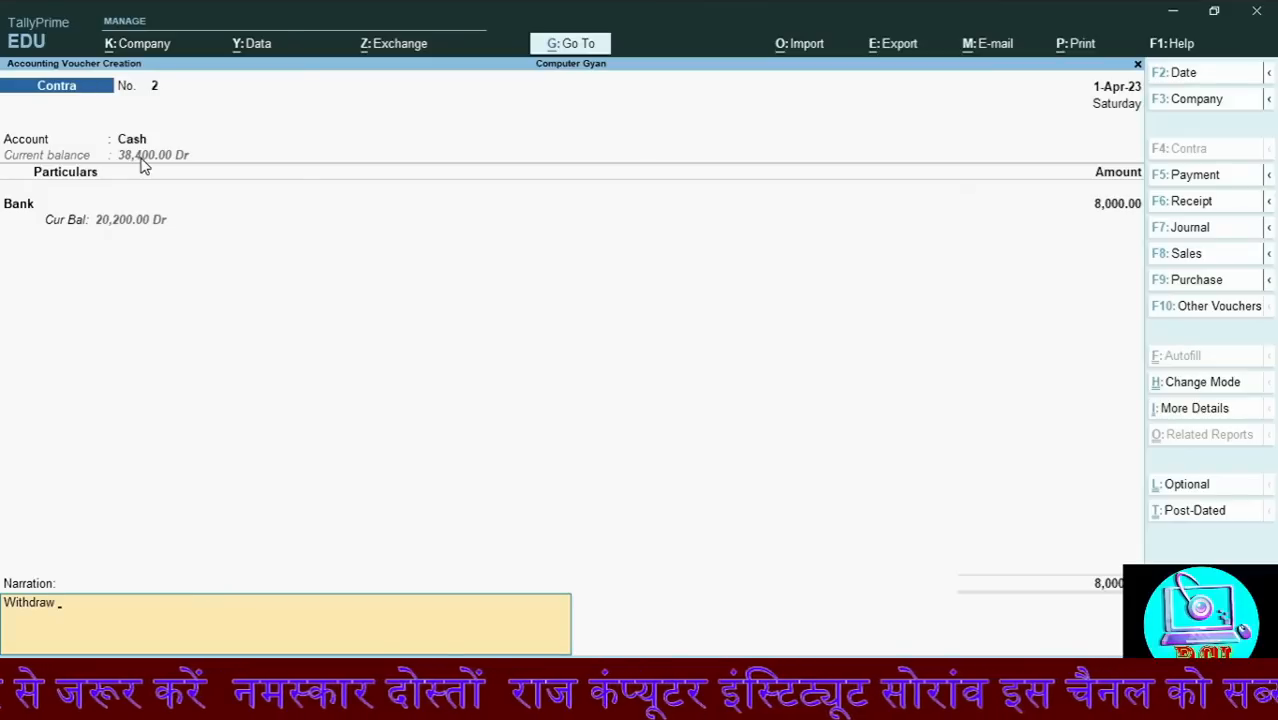
text( 8000)
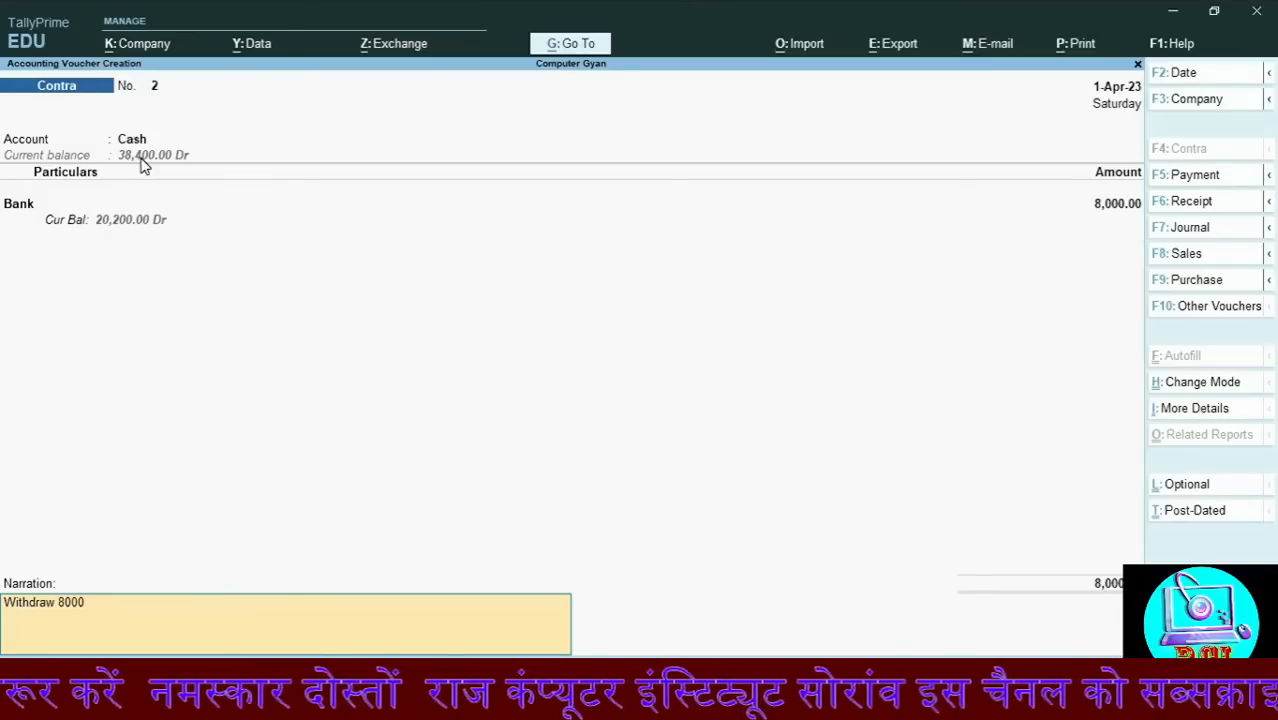
text( from ba)
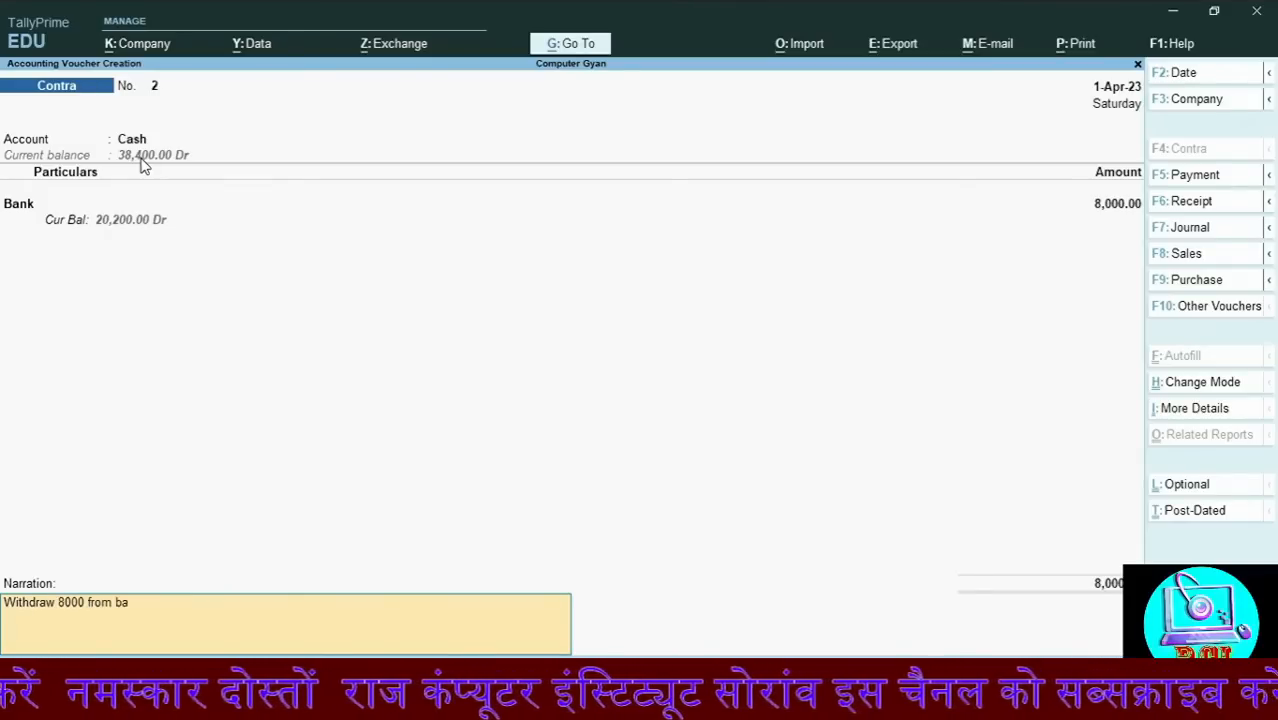
text(nk/-)
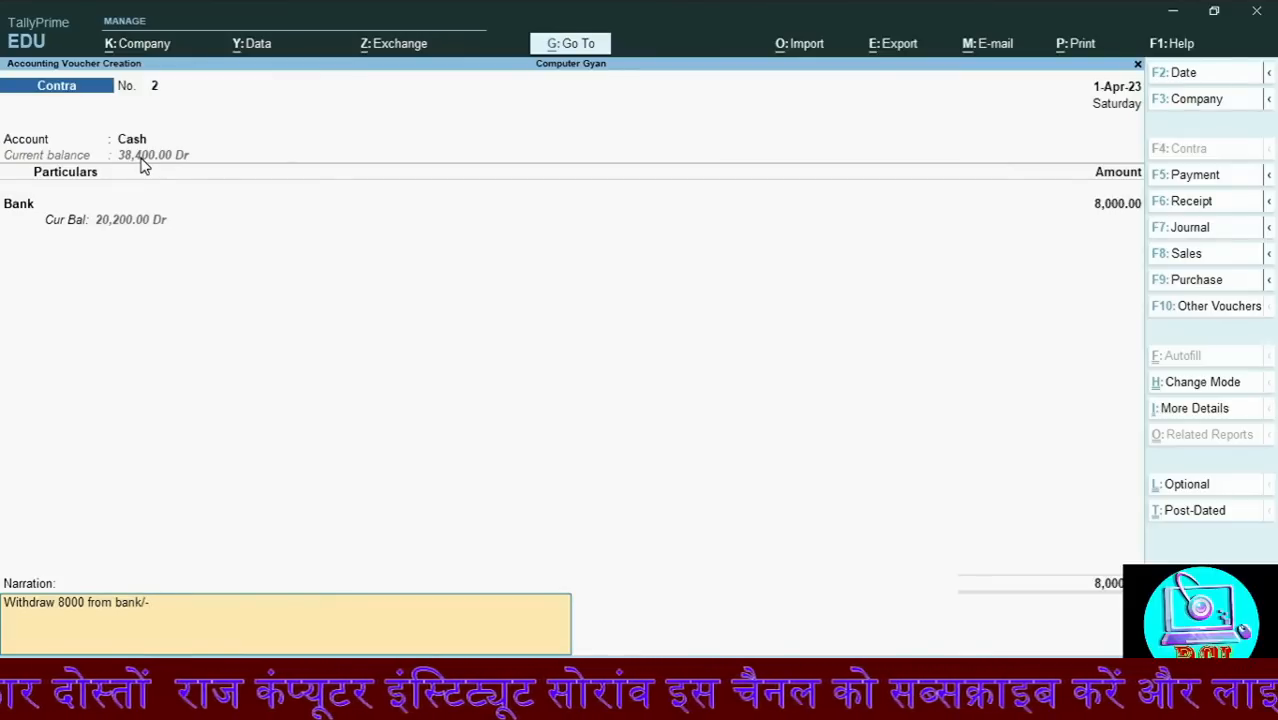
key(Return)
key(Return)
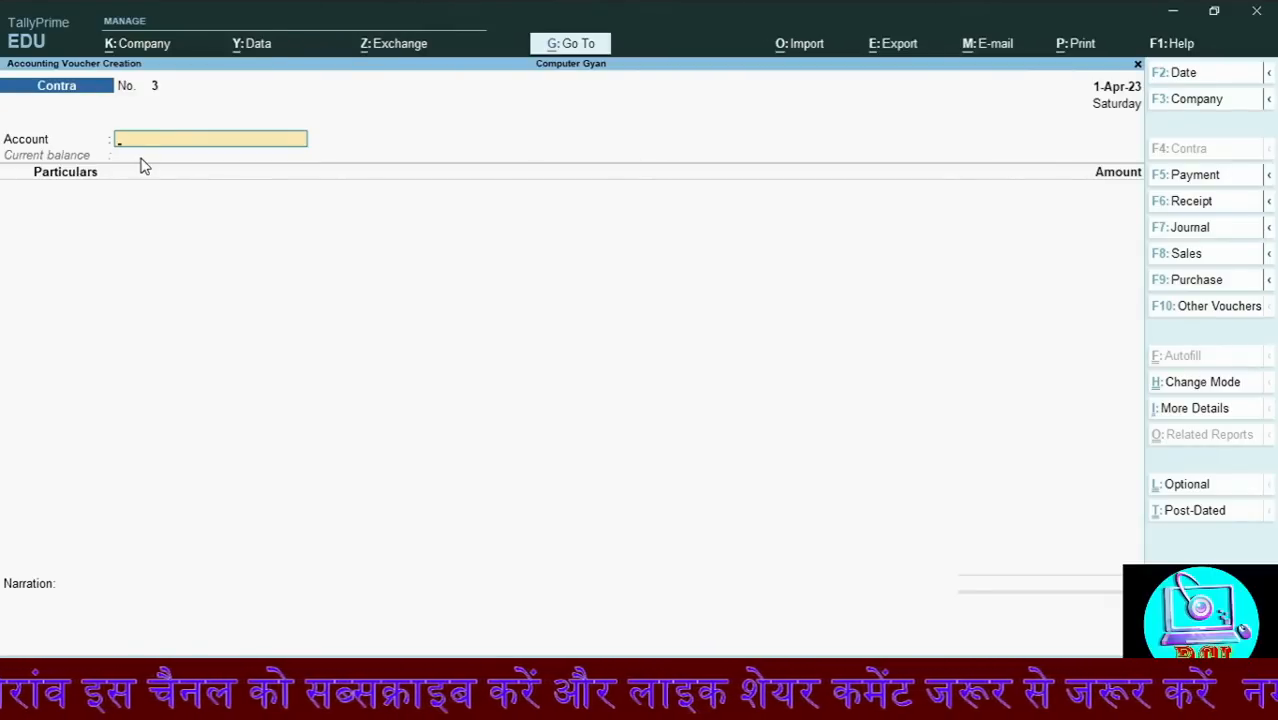
Create a ledger named Pnb under Bank Accounts for the third contra voucher's account, keeping the other details at their defaults
key(alt+c)
text(Pnv)
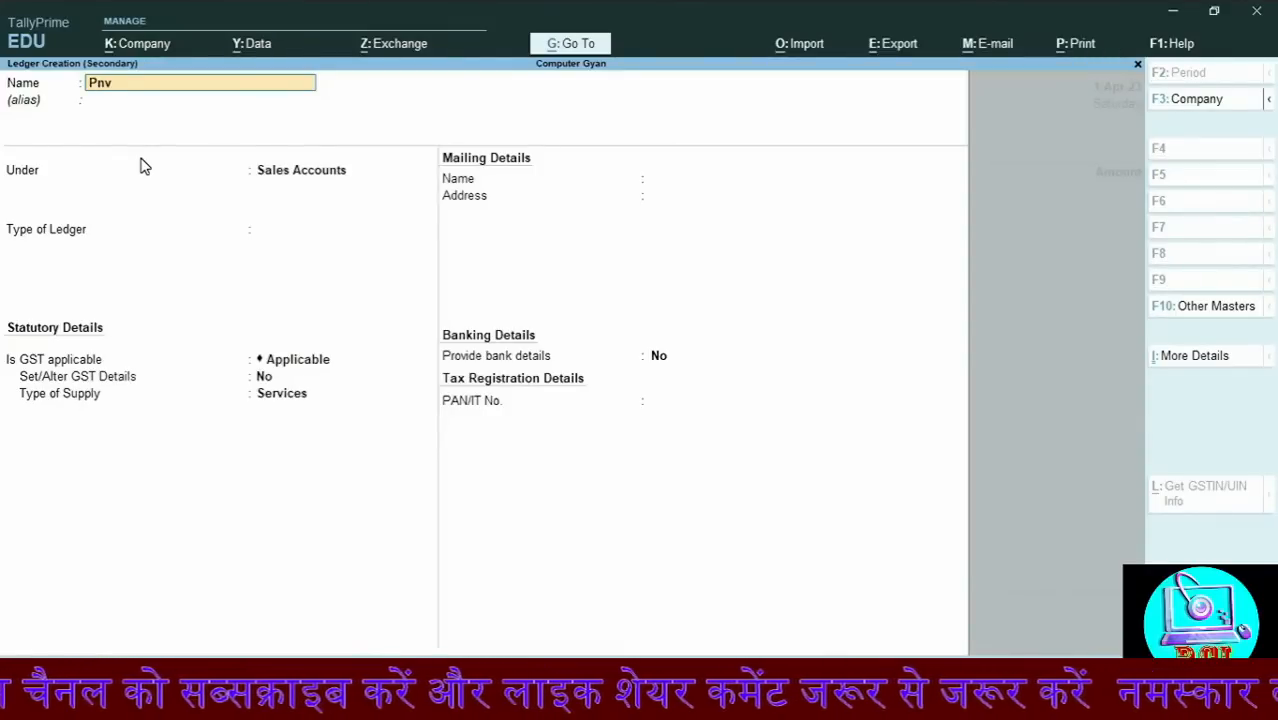
key(BackSpace)
text(b)
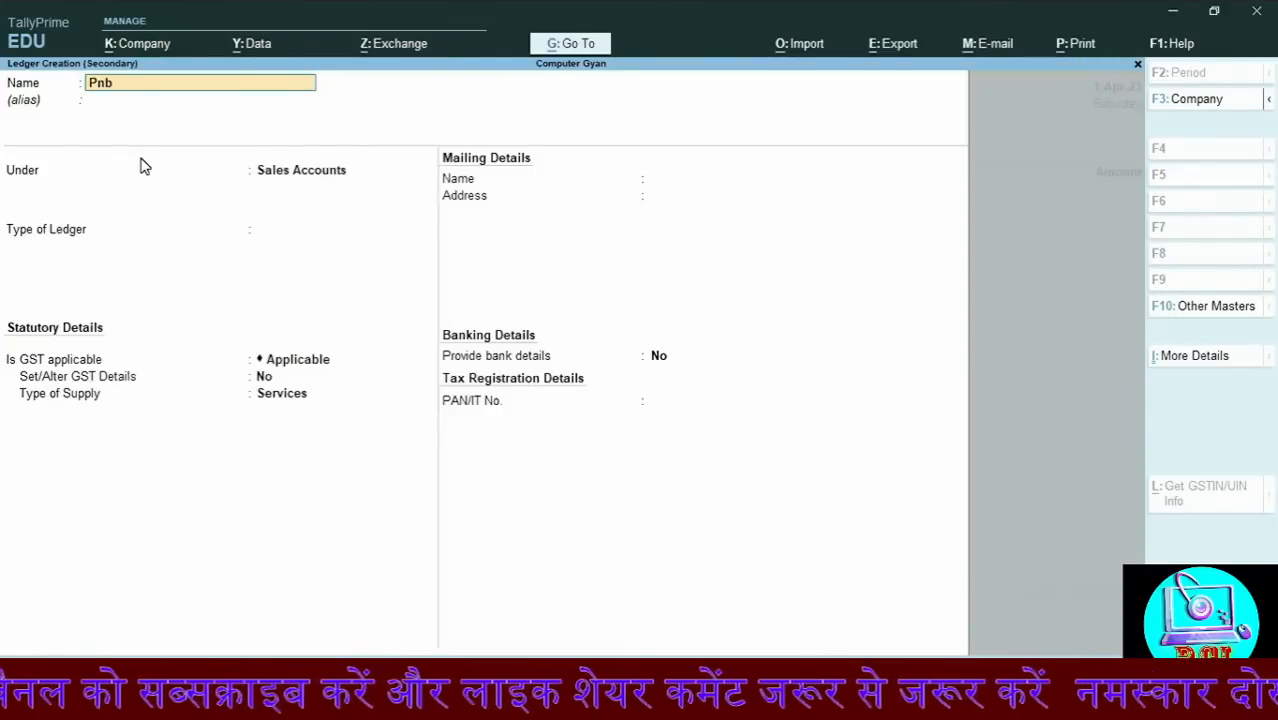
key(Return)
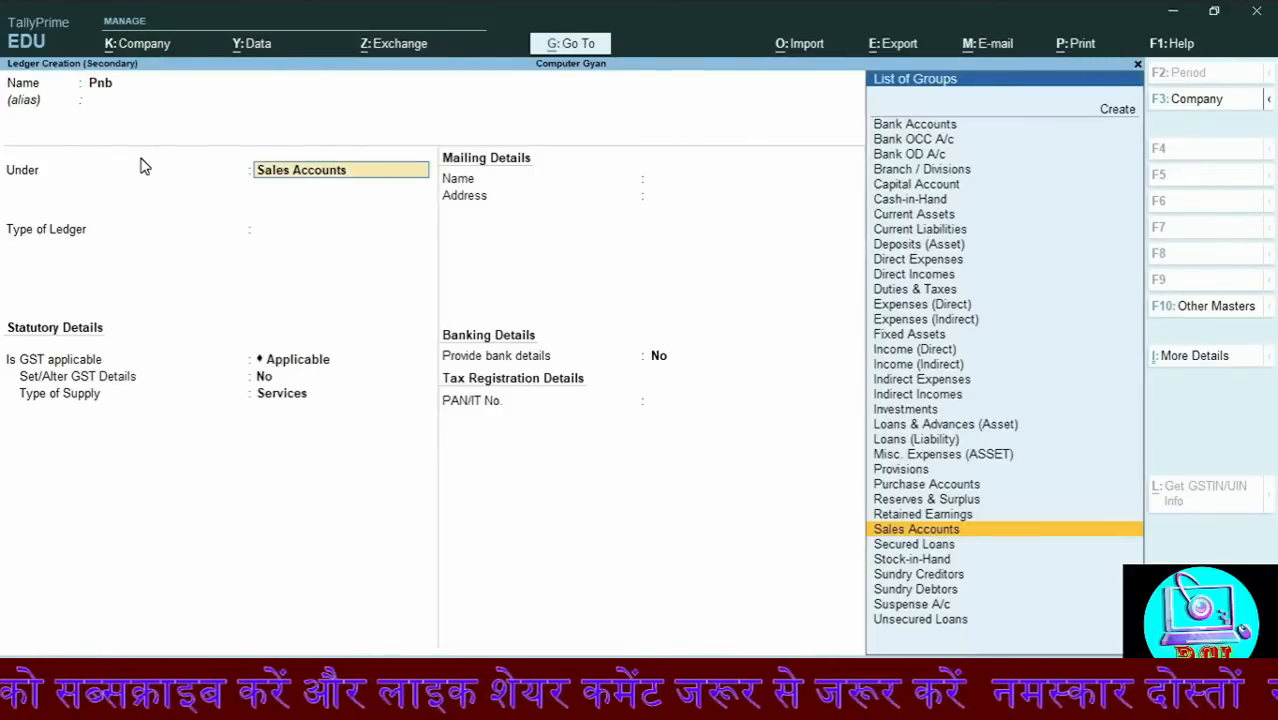
text(Ban)
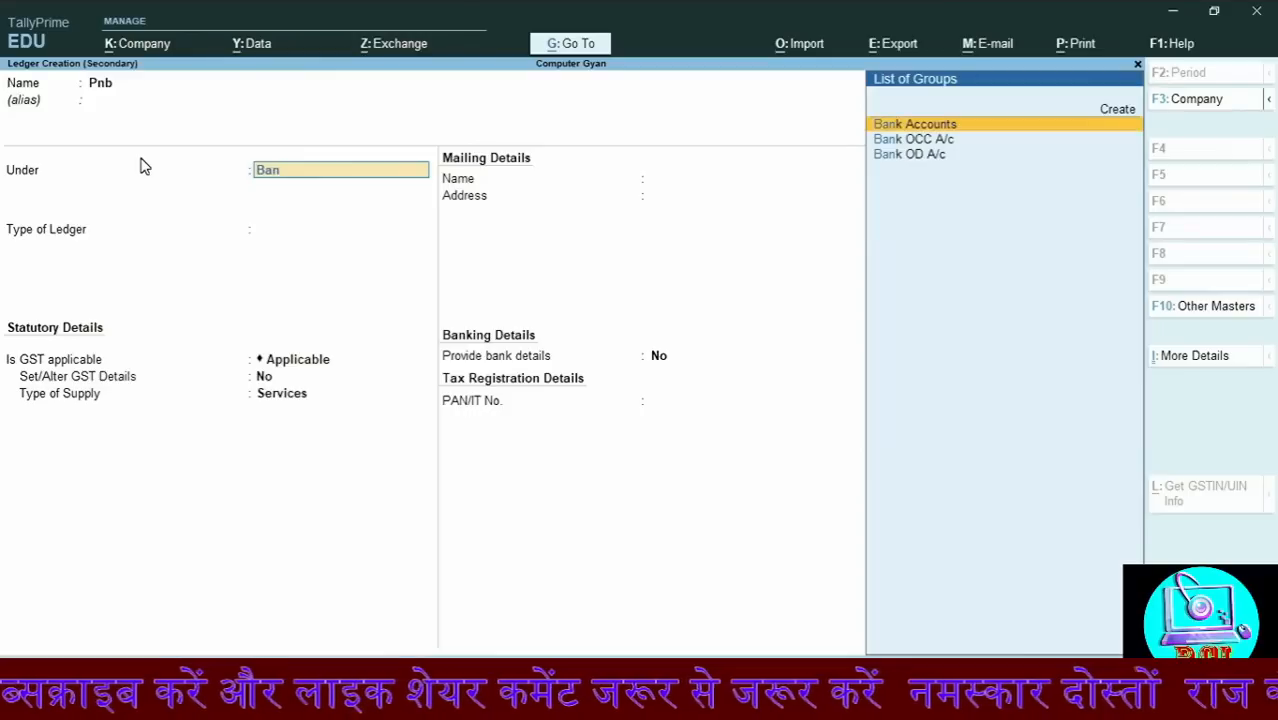
key(Return)
key(ctrl)
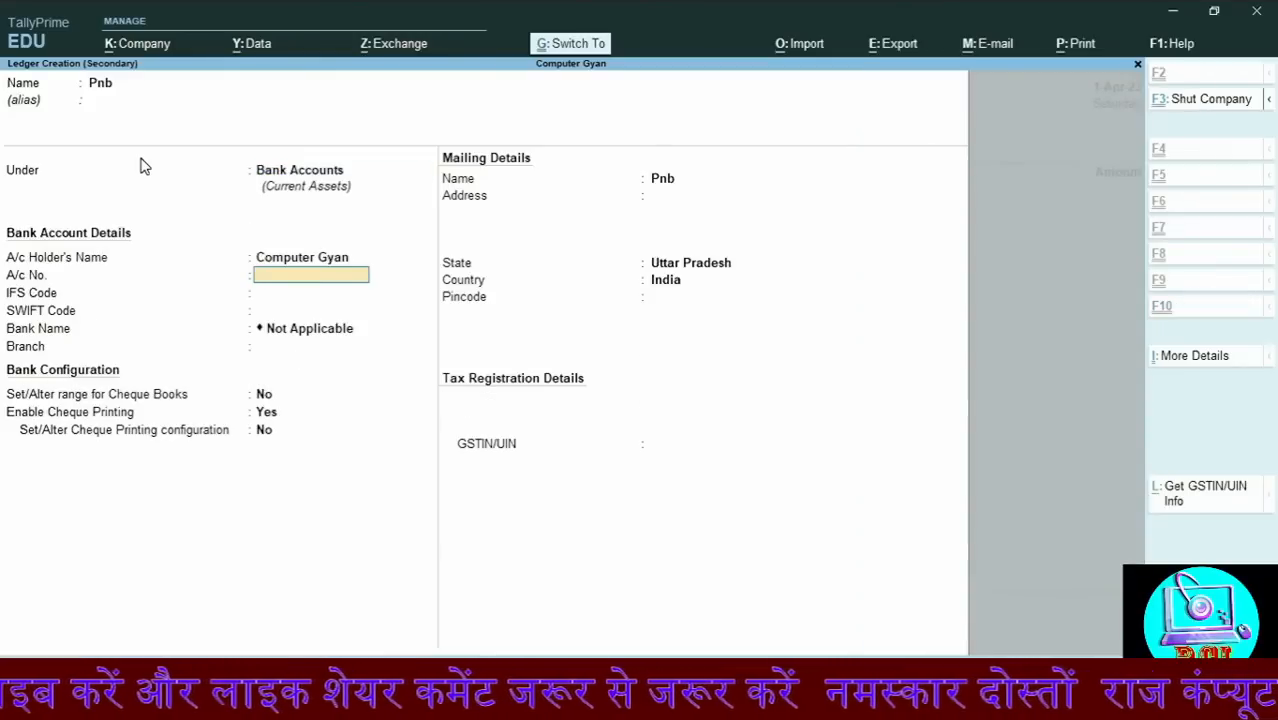
key(ctrl+a)
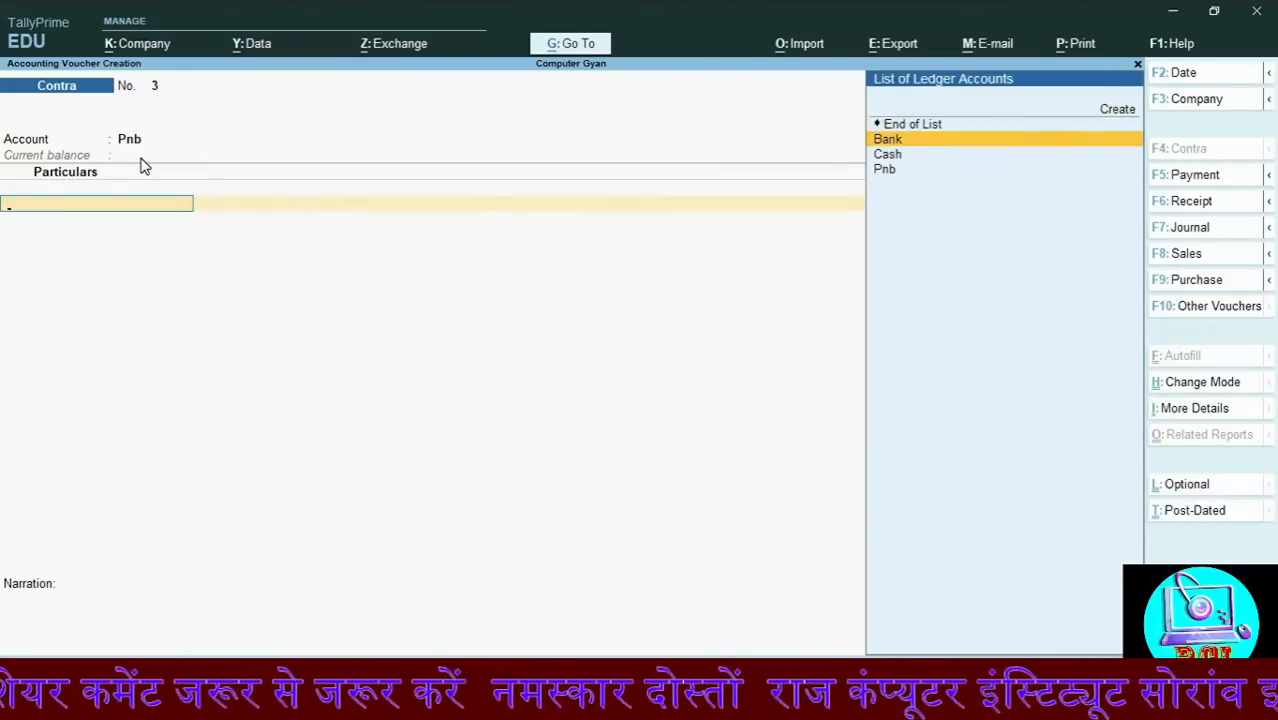
Choose Bank under the particulars, set its amount to 5000, and accept the default bank allocation
key(Return)
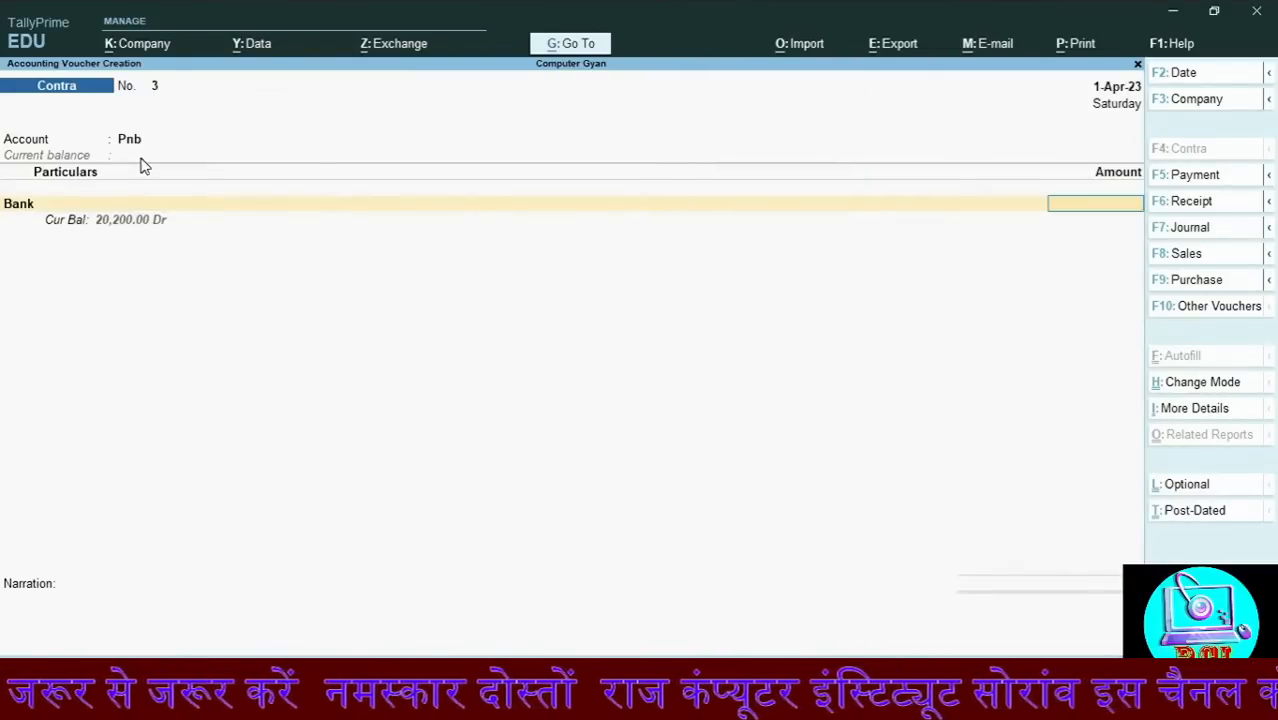
text(5)
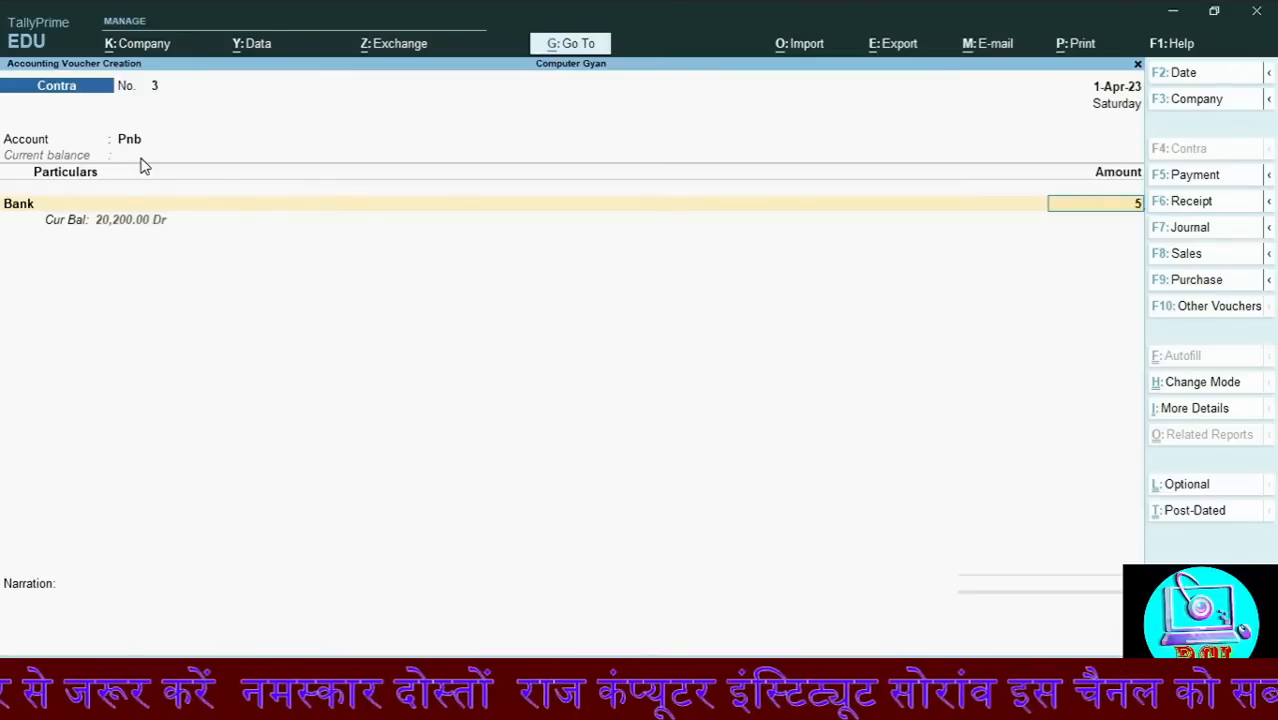
text(000)
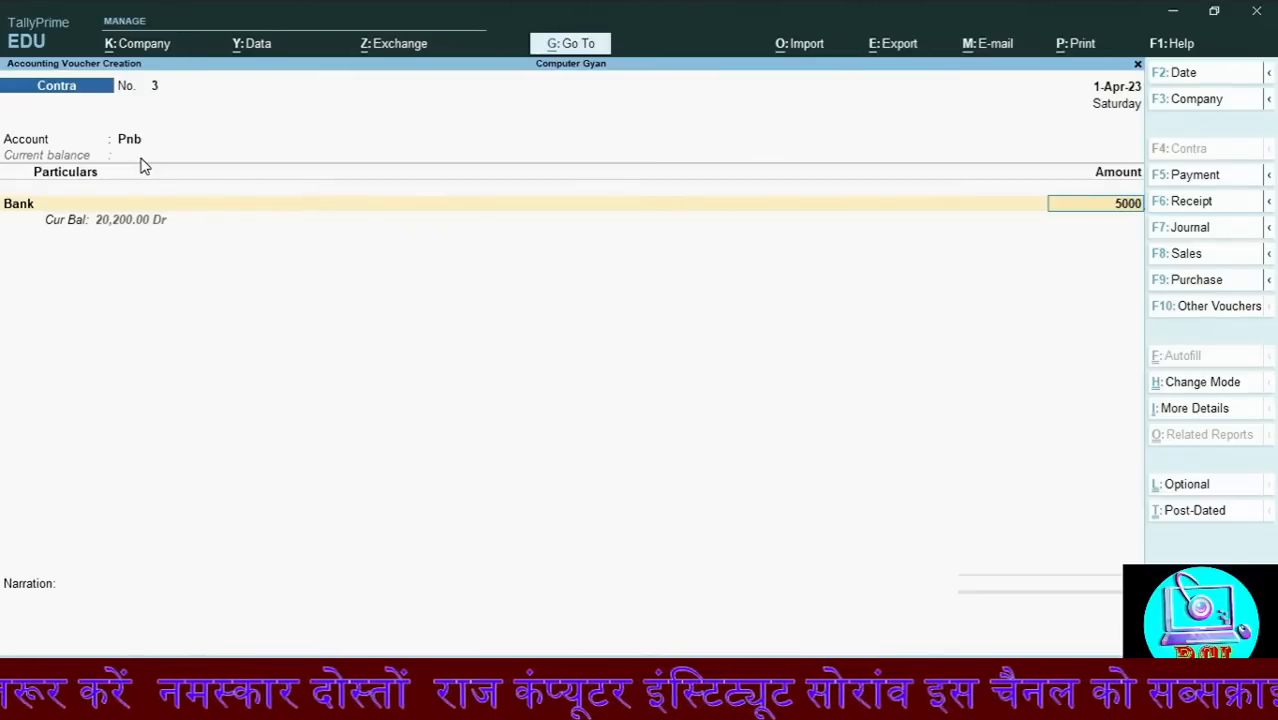
key(Return)
key(Return)
key(Return)
key(Return)
key(Return)
key(Return)
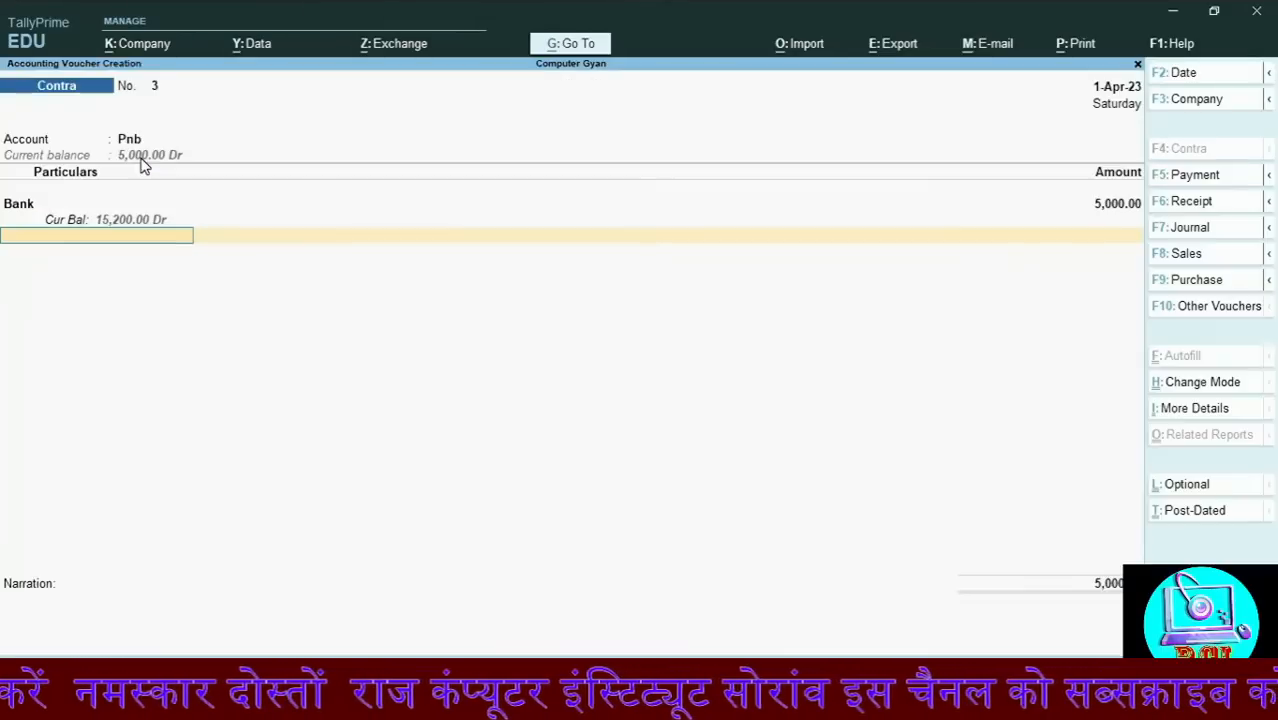
End the particulars, accept the default Cheque/DD allocation for Pnb, and save the contra voucher with a blank narration
key(Return)
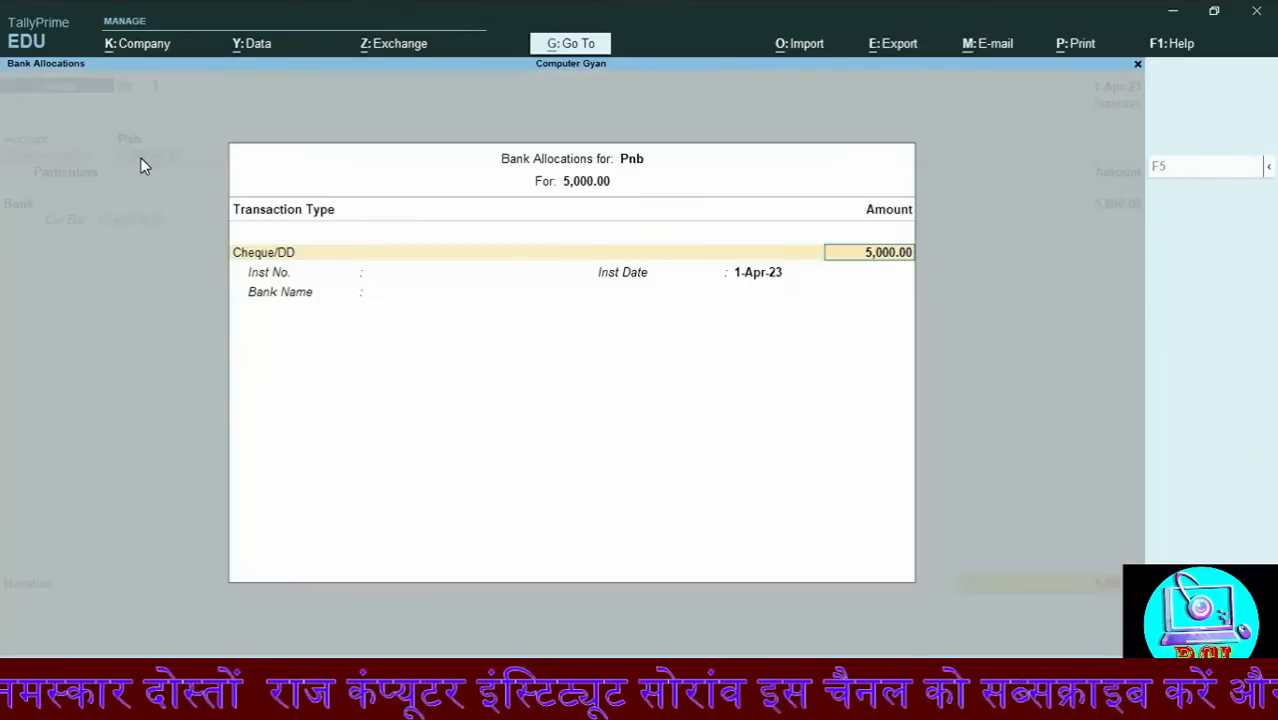
key(Return)
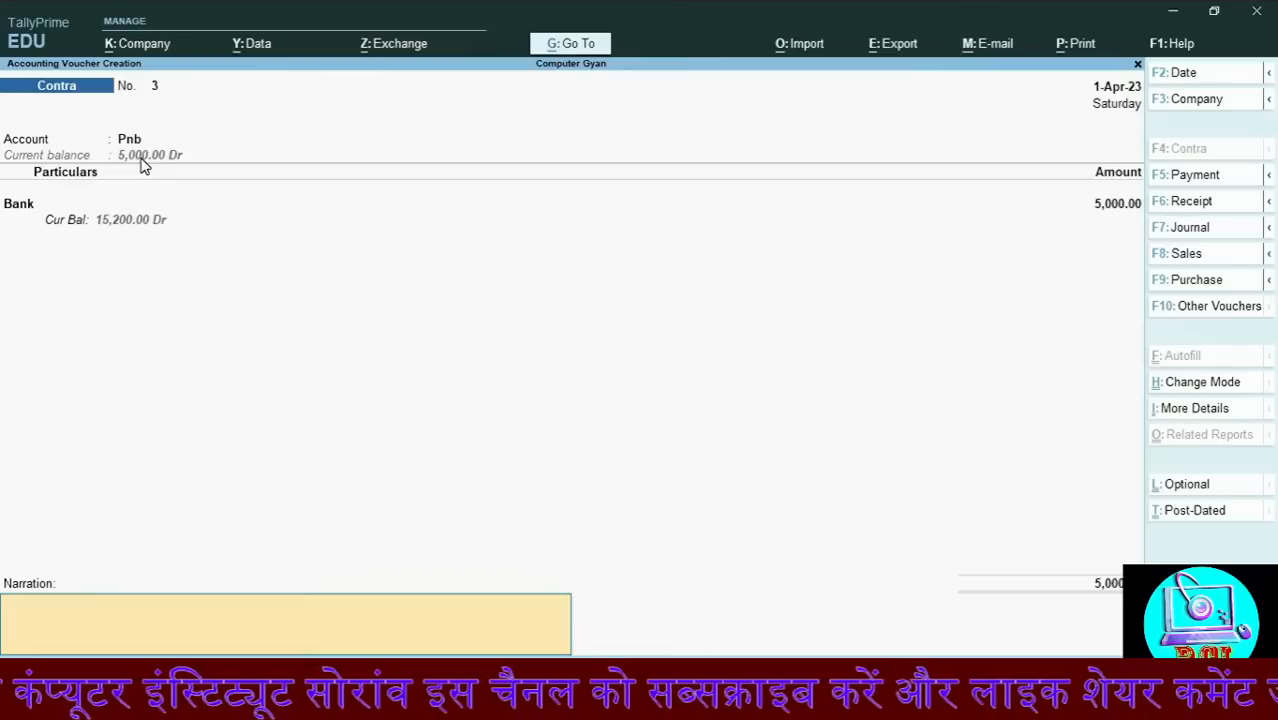
key(Return)
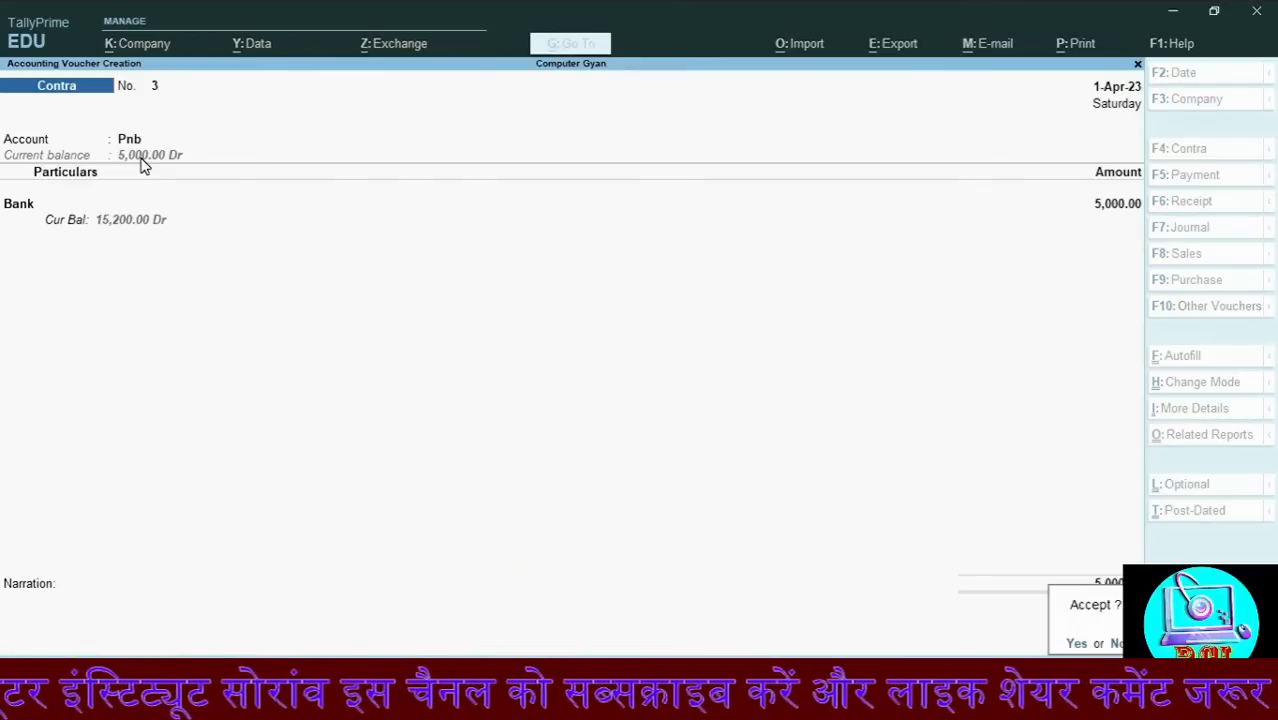
key(Return)
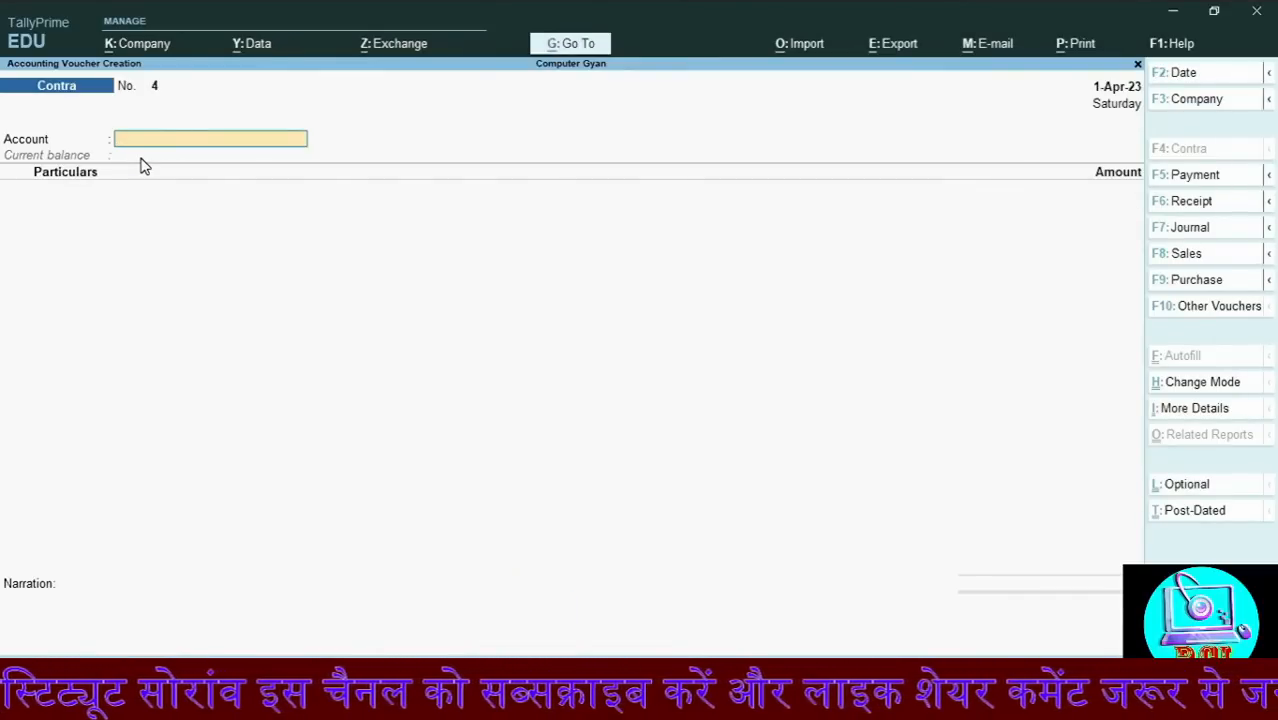
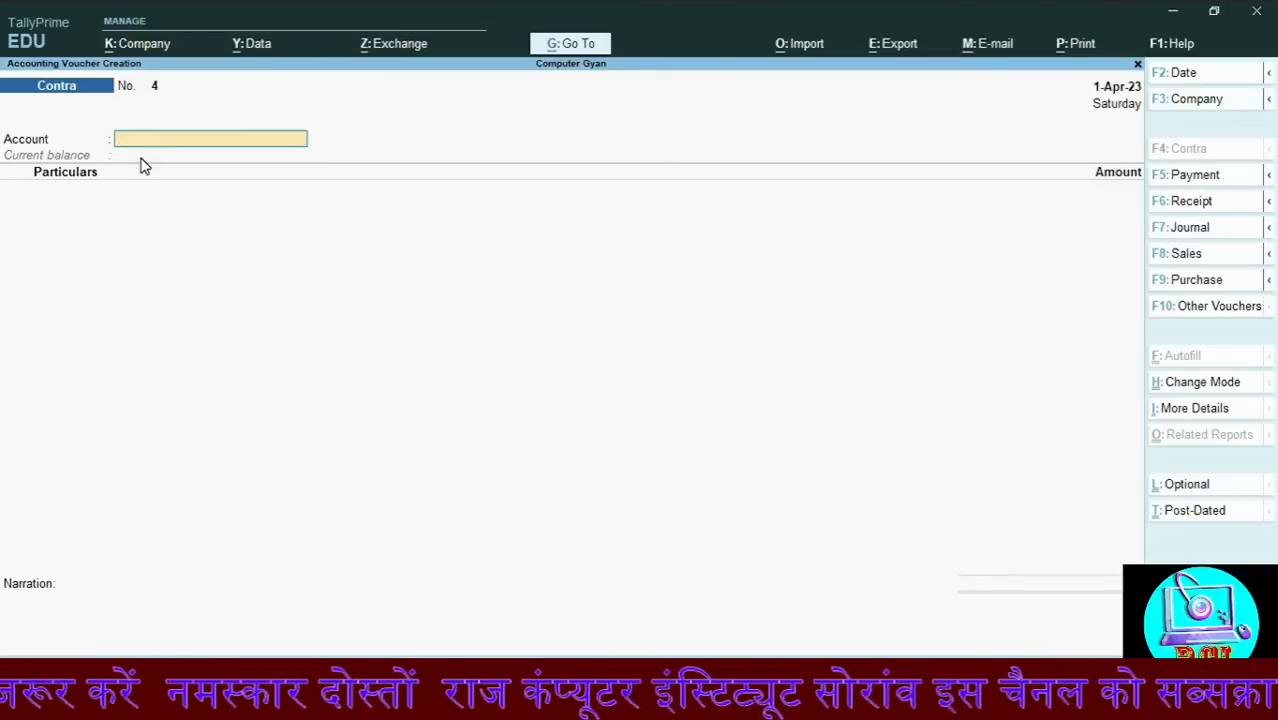
Start a purchase voucher and a new party ledger, naming it with the supplier's name followed by "Cr"
click(1200, 285)
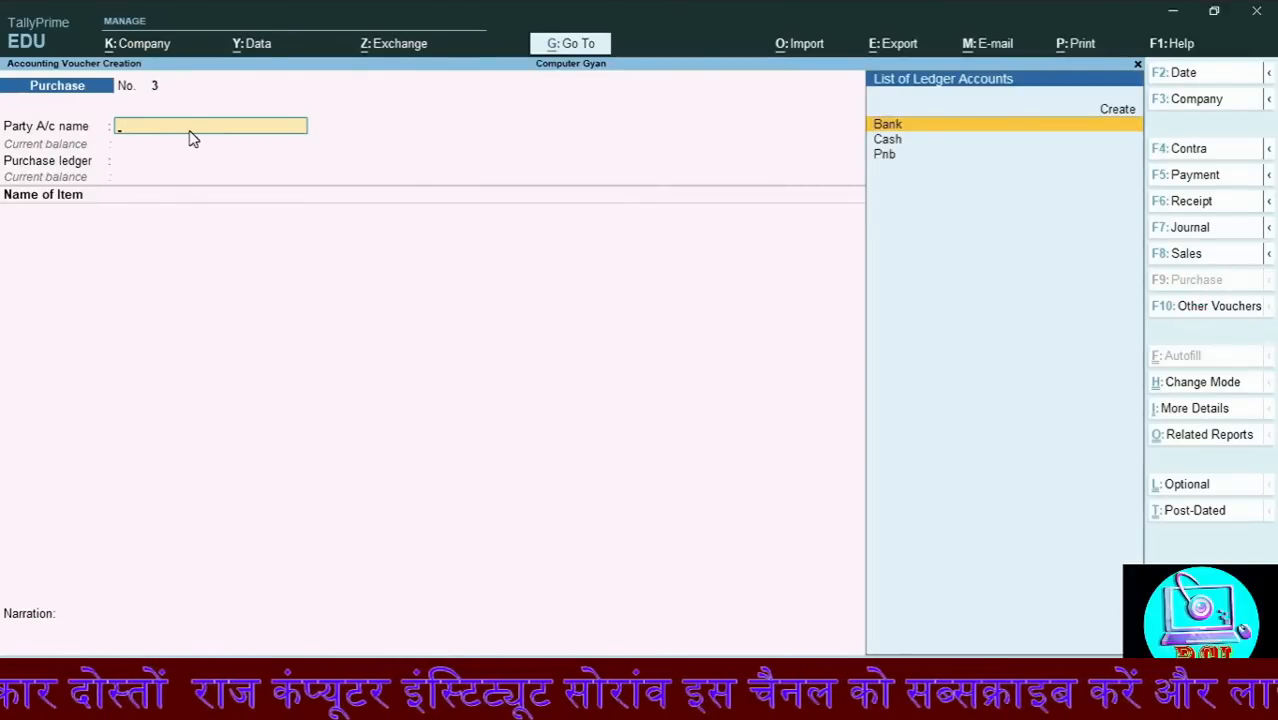
key(alt+c)
text(Ras)
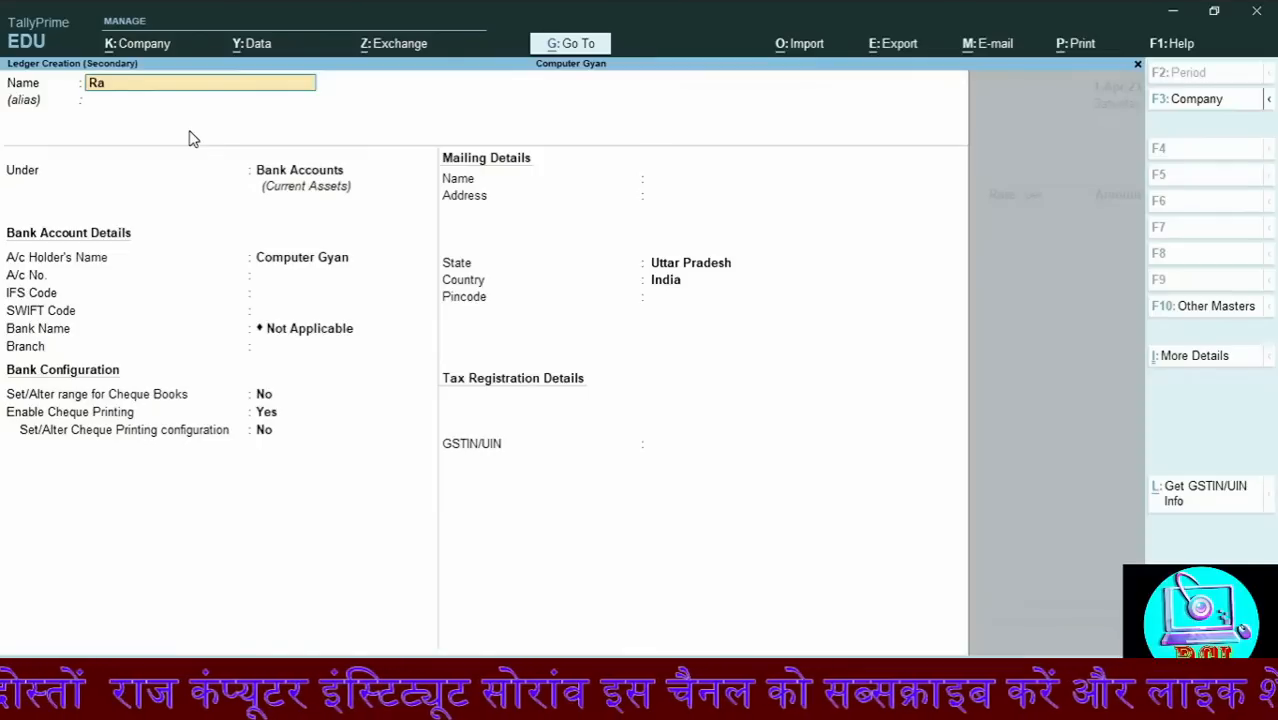
key(BackSpace)
text(mesh)
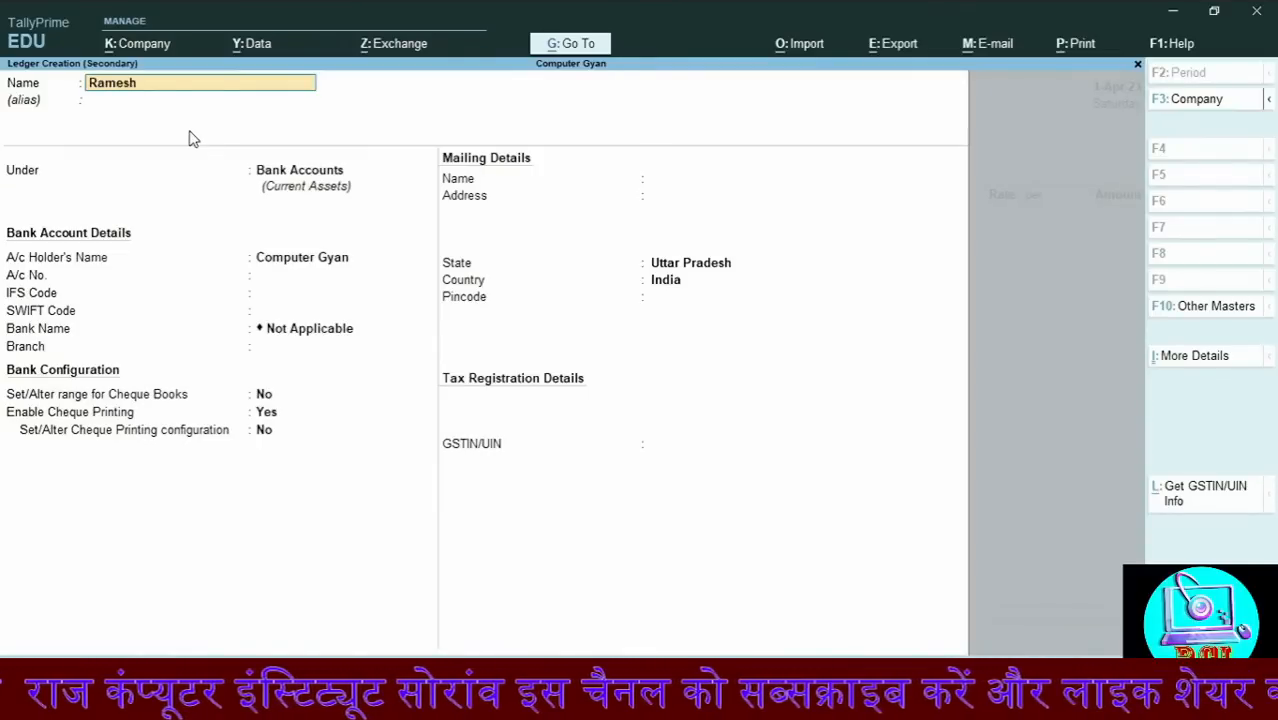
text( CR)
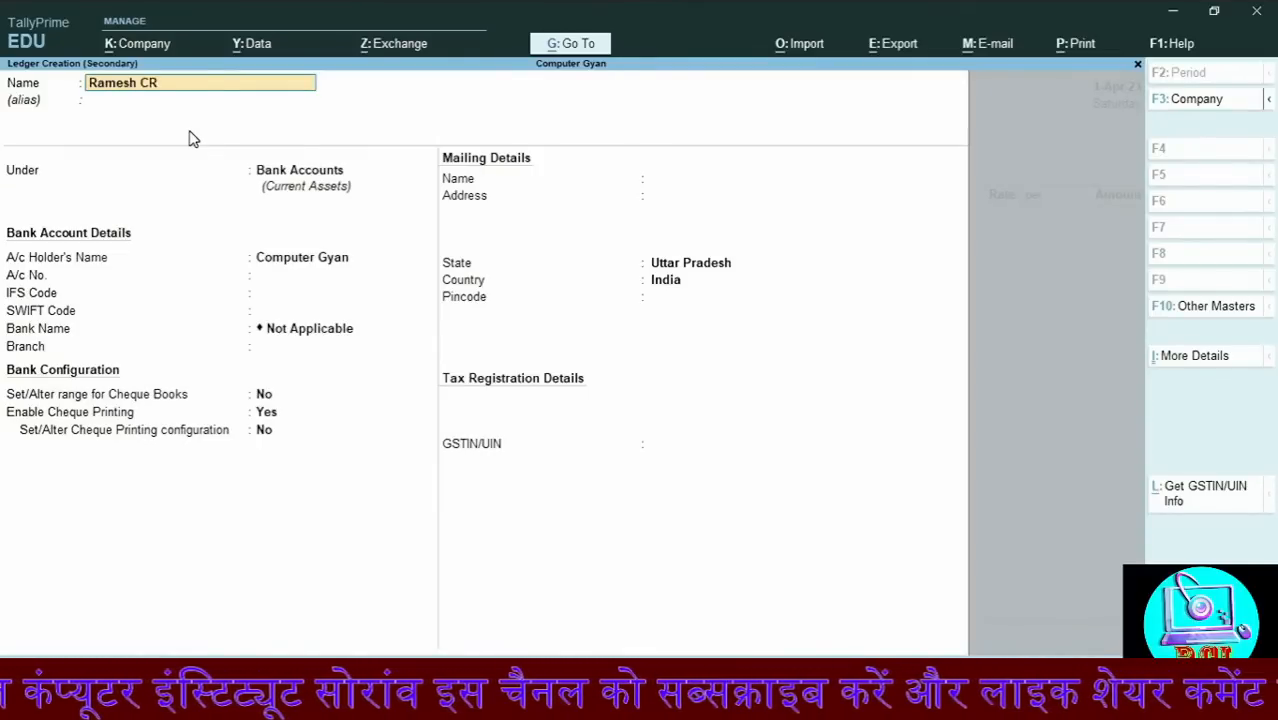
key(BackSpace)
text(r)
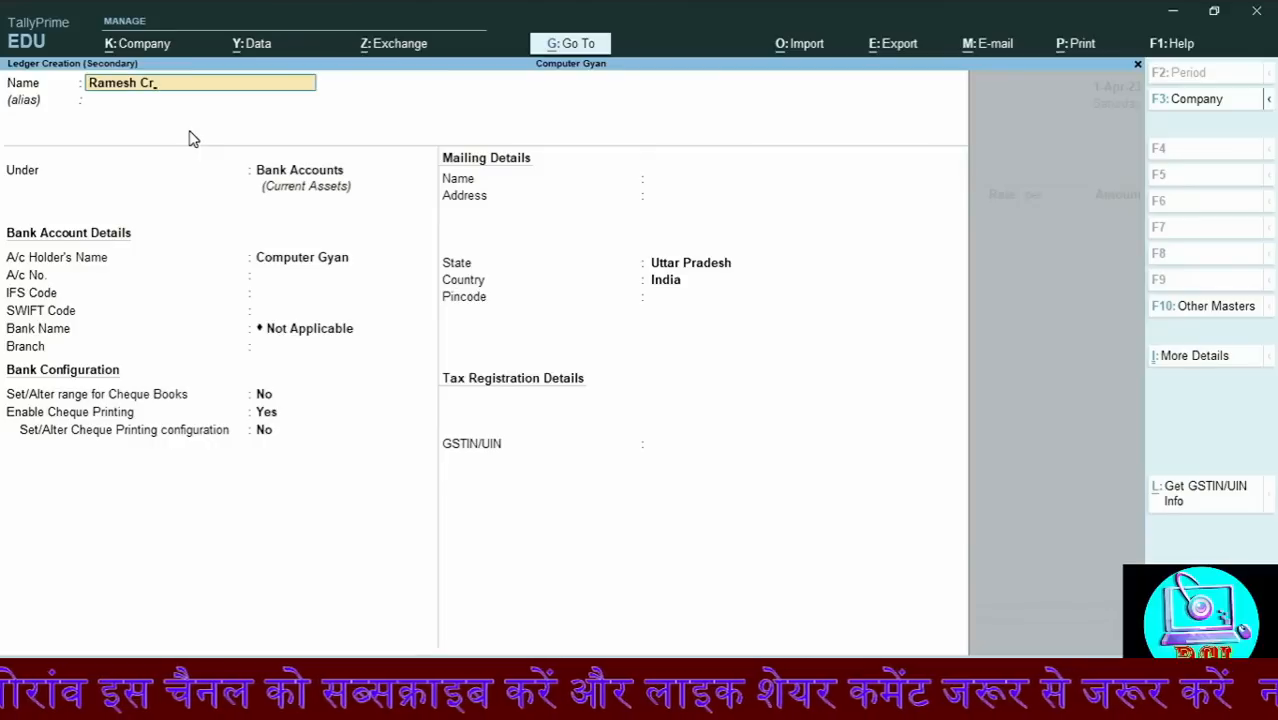
Place the supplier ledger under Sundry Creditors, save it, and accept the blank receipt details and default party details
key(Return)
key(Return)
text(Sun)
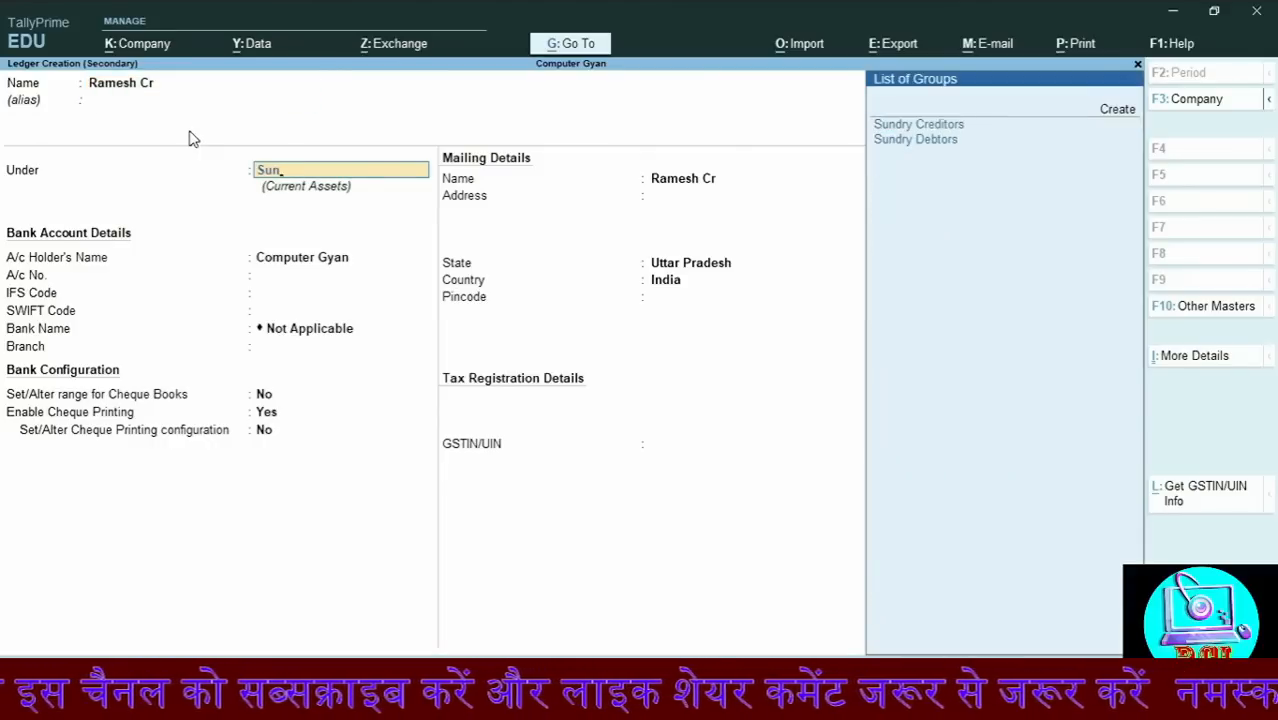
key(Down)
key(Up)
key(Return)
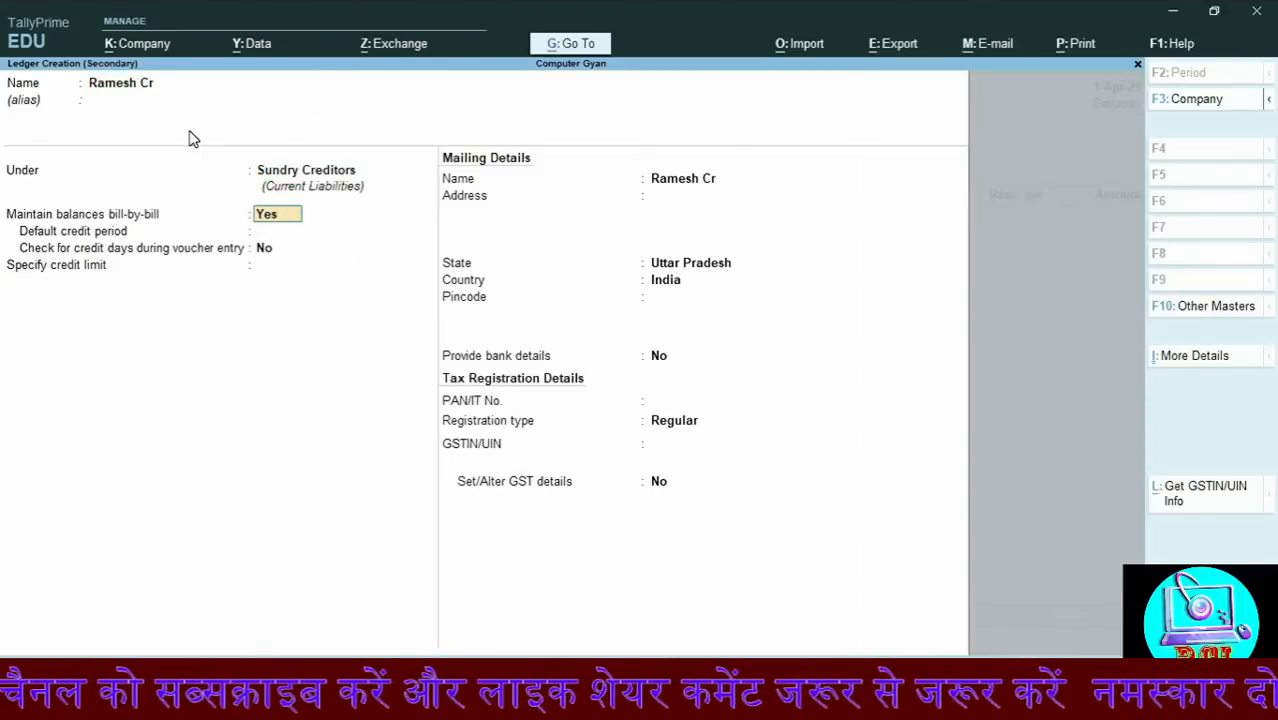
key(ctrl+a)
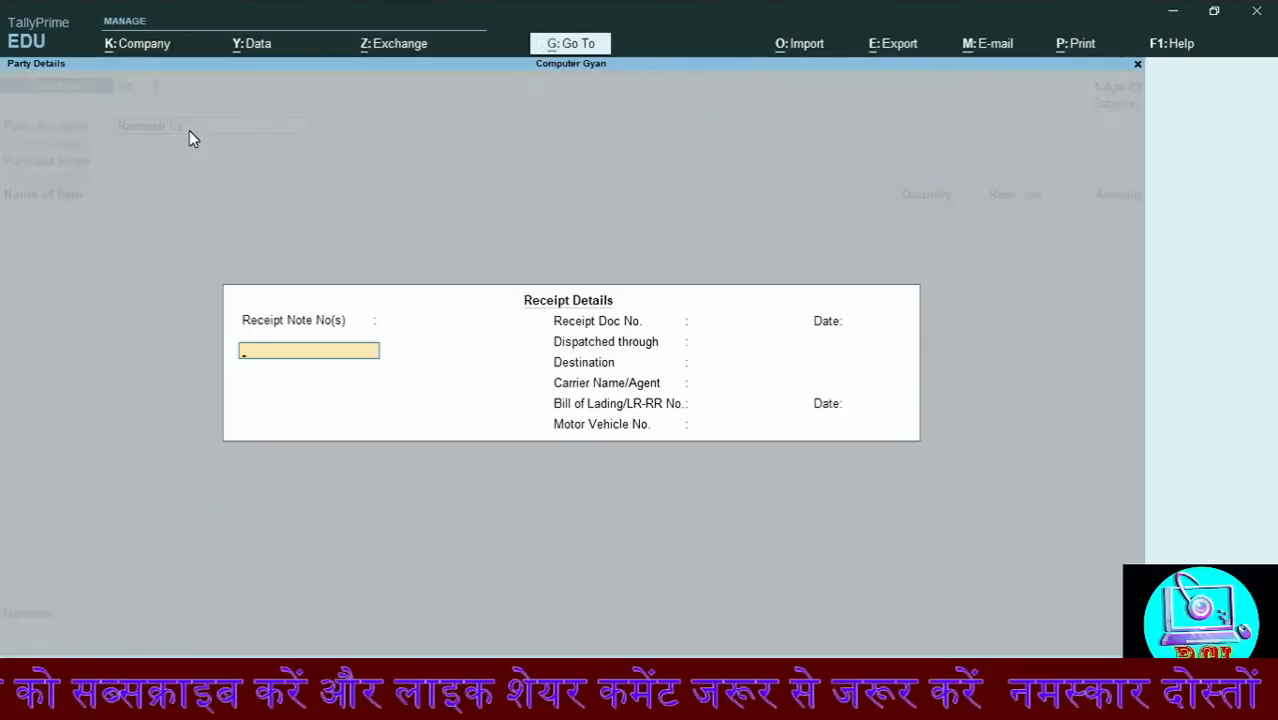
key(Return)
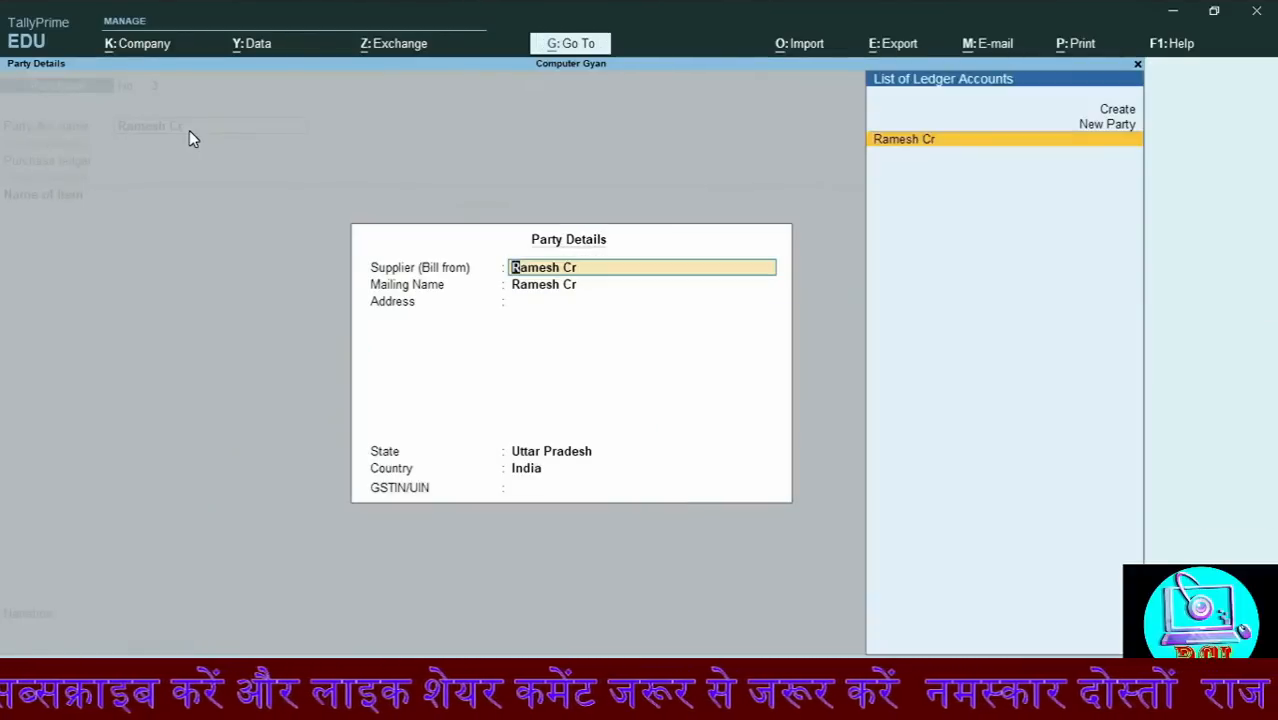
key(ctrl+a)
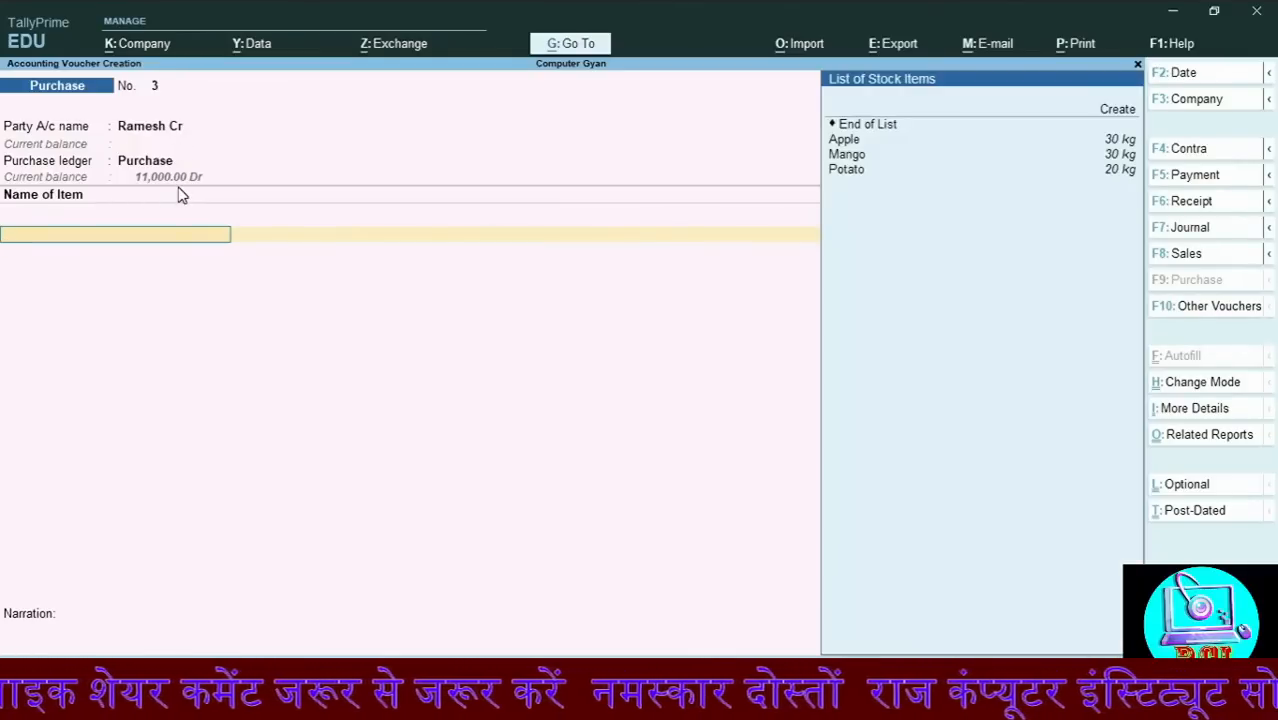
With Purchase as the purchase ledger, add 50 kg of Mango at a rate of 100 per kg
key(Down)
key(Down)
key(Return)
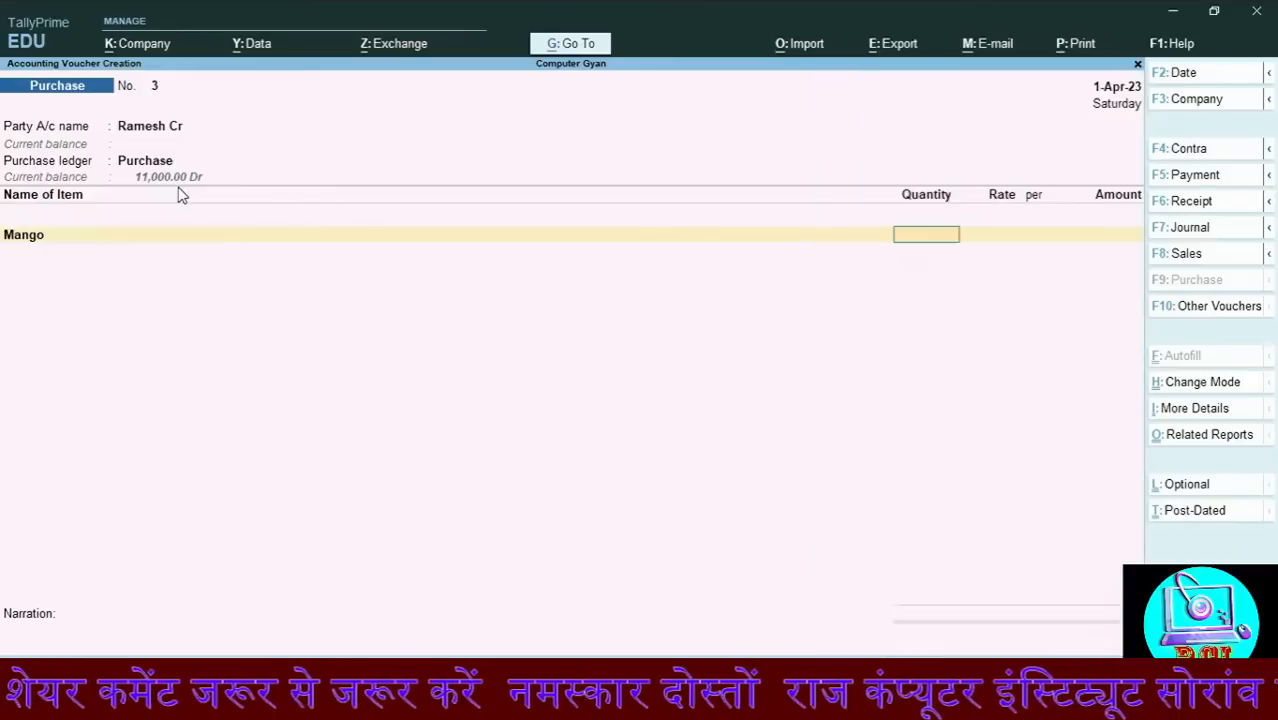
text(50)
key(Return)
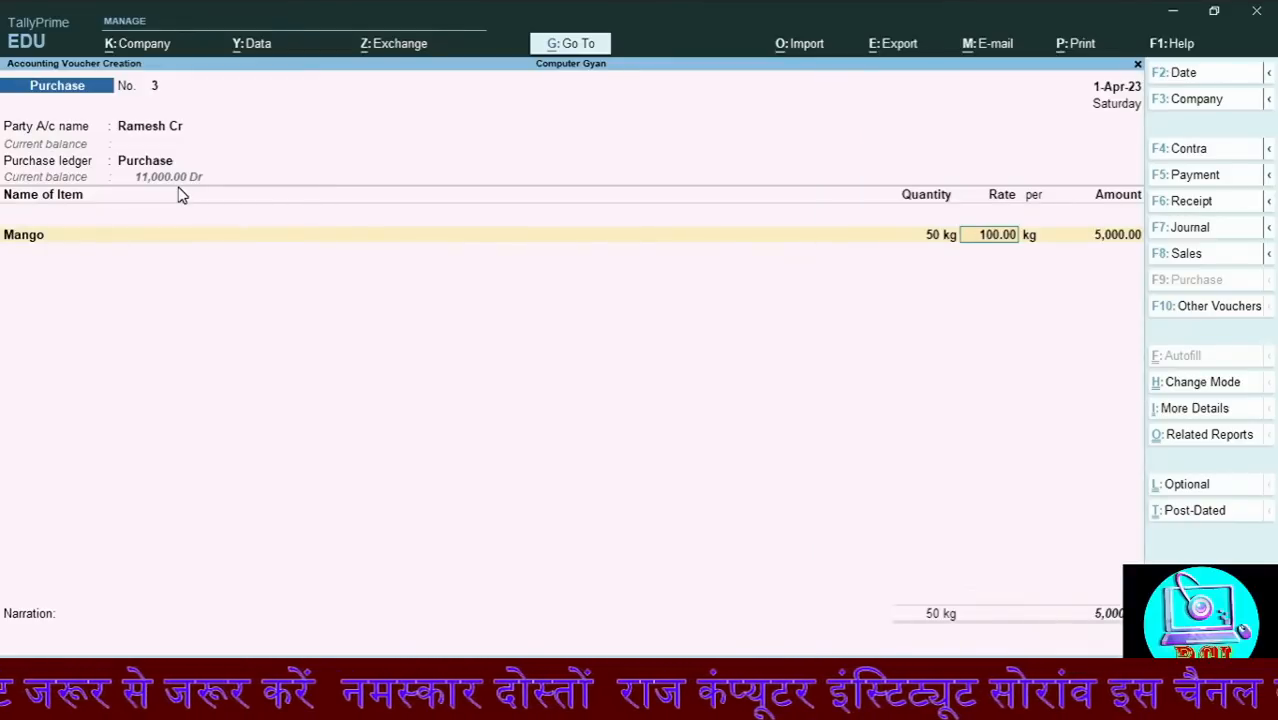
key(Return)
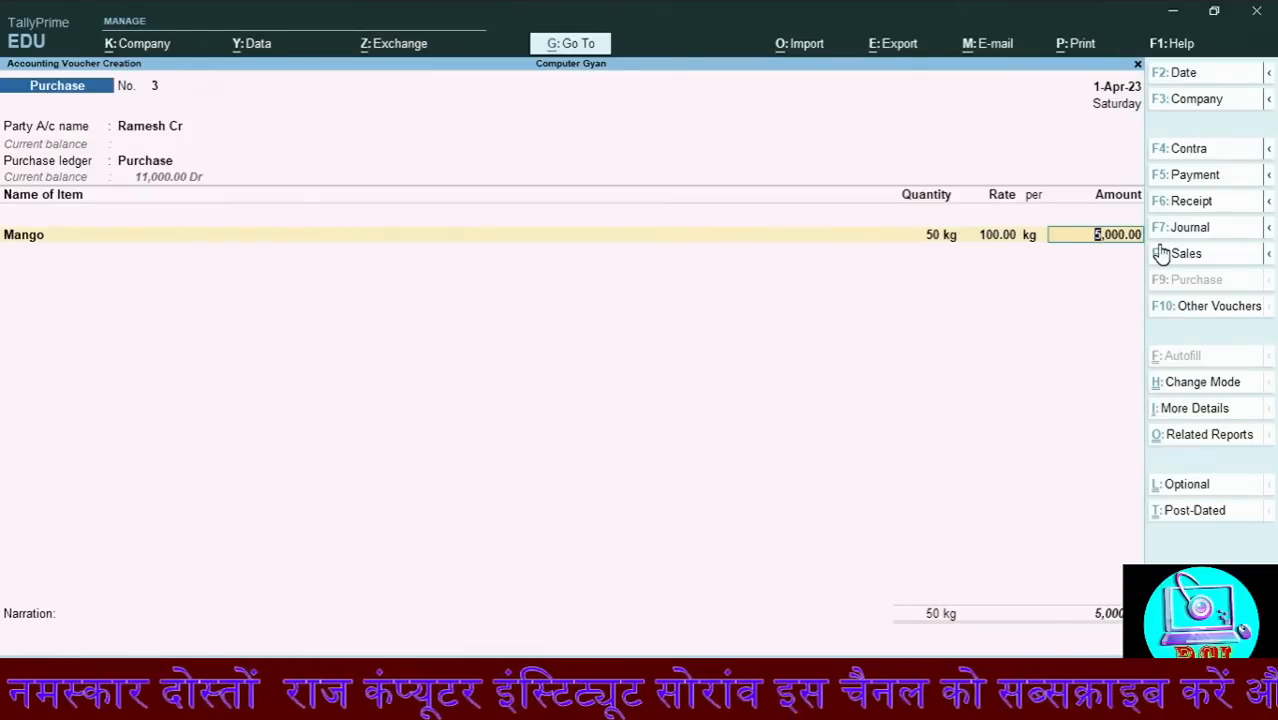
key(Return)
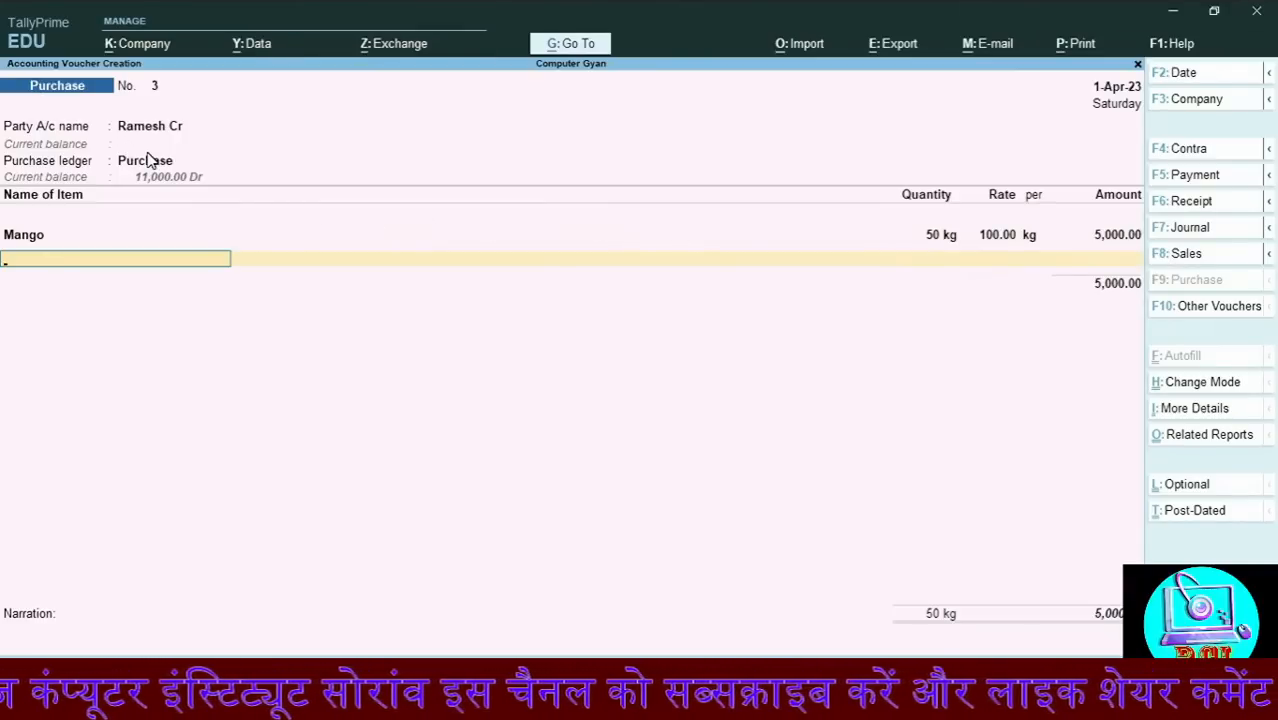
End the item list, then open the supplier's bill-wise details and return to the voucher total
key(Return)
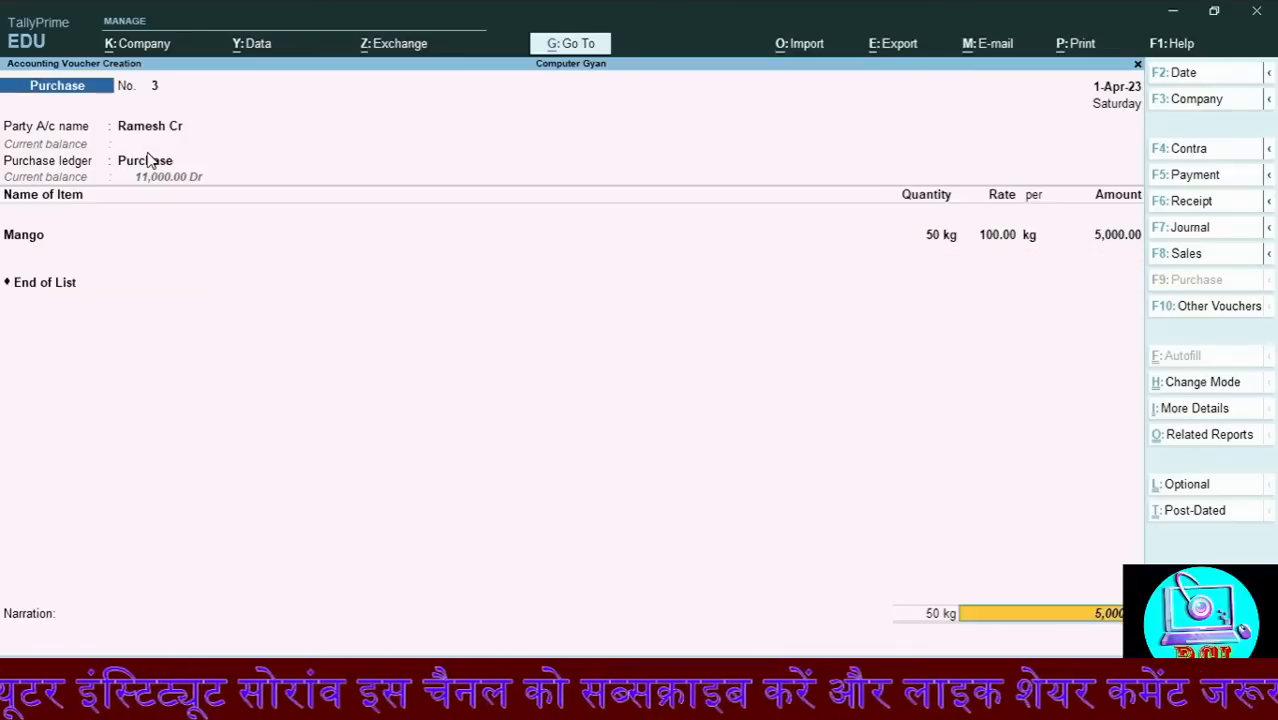
key(Return)
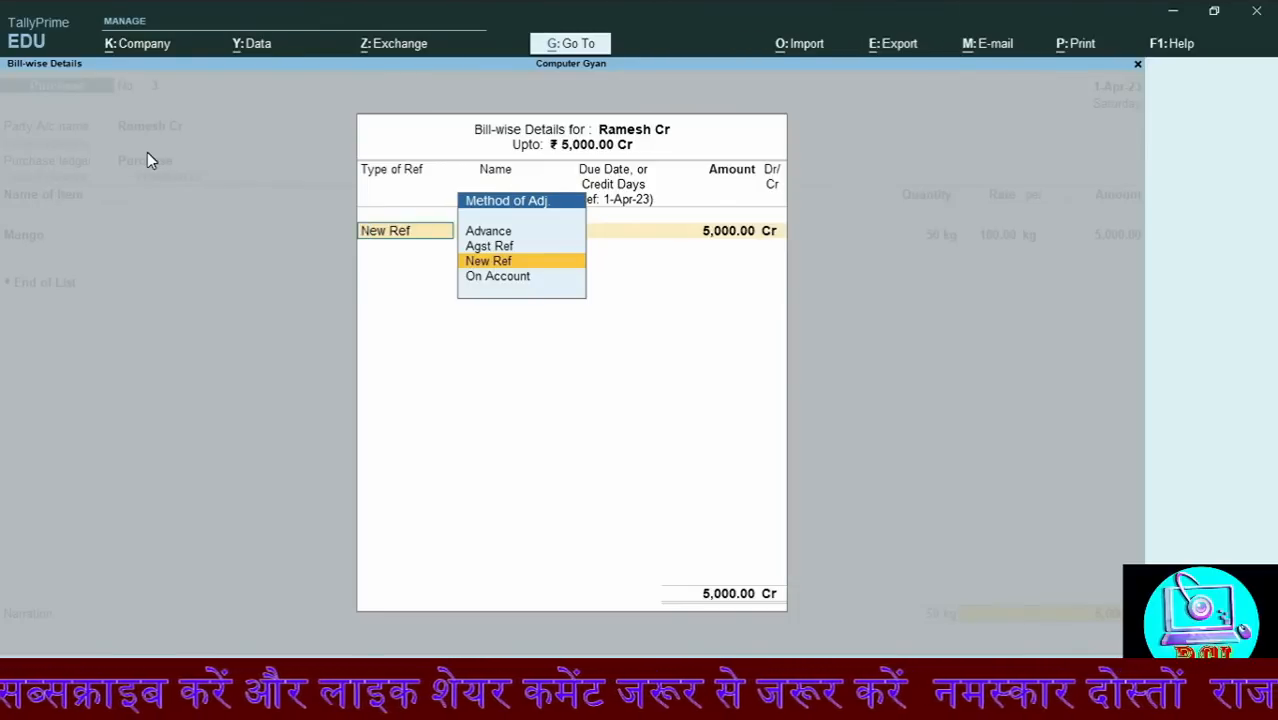
key(ctrl+a)
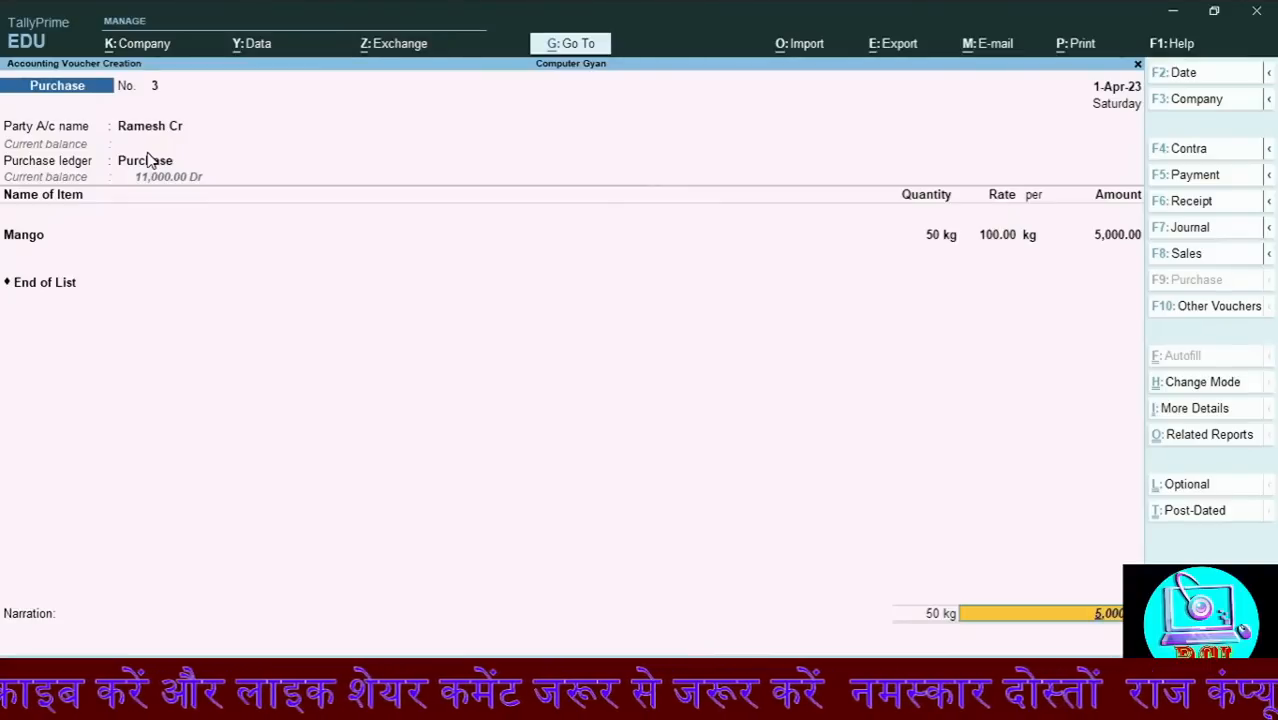
Check the "Use default Bill-wise details for Bill Allocation" option in the purchase voucher configuration and return to the voucher
key(F12)
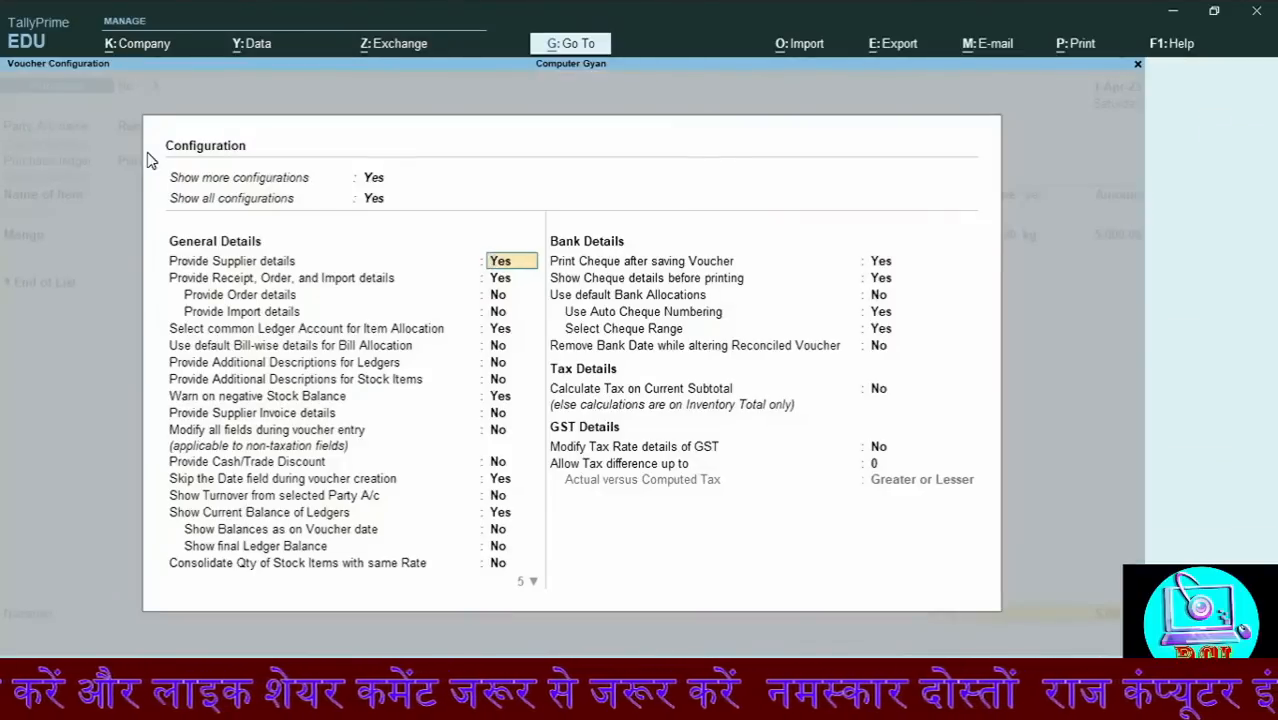
key(Down)
key(Down)
key(Down)
key(Down)
key(Down)
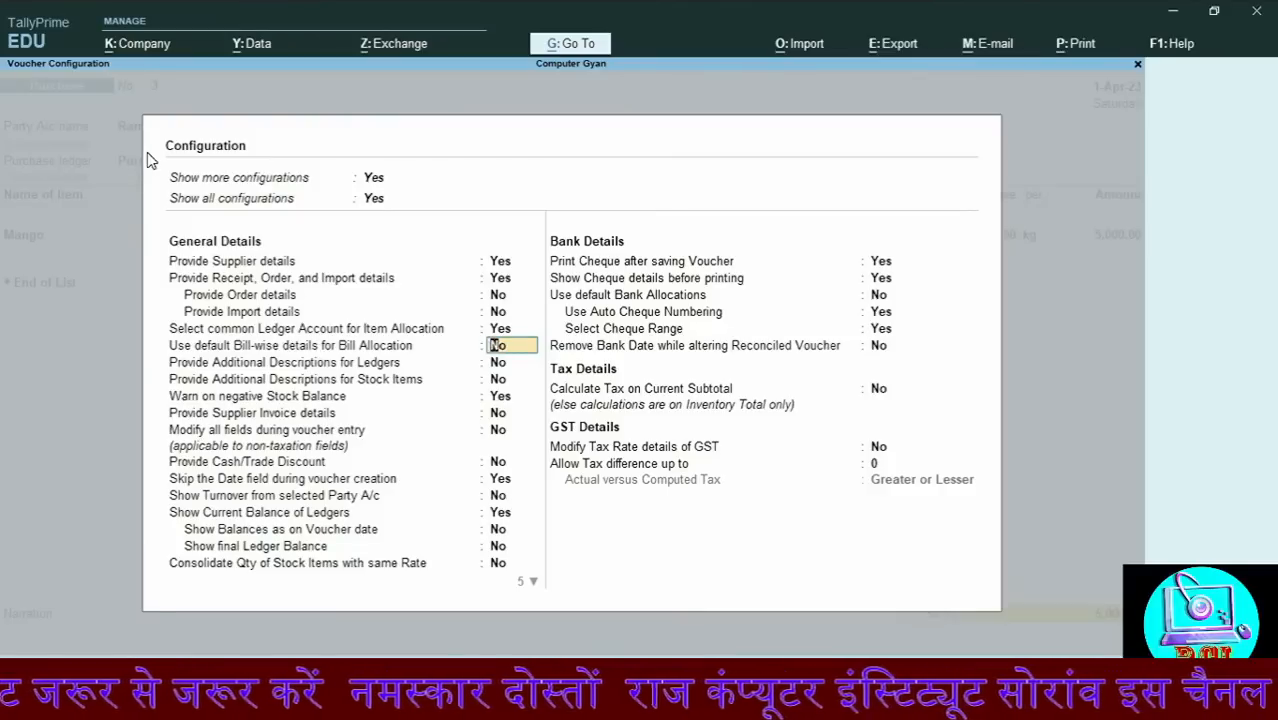
key(ctrl+a)
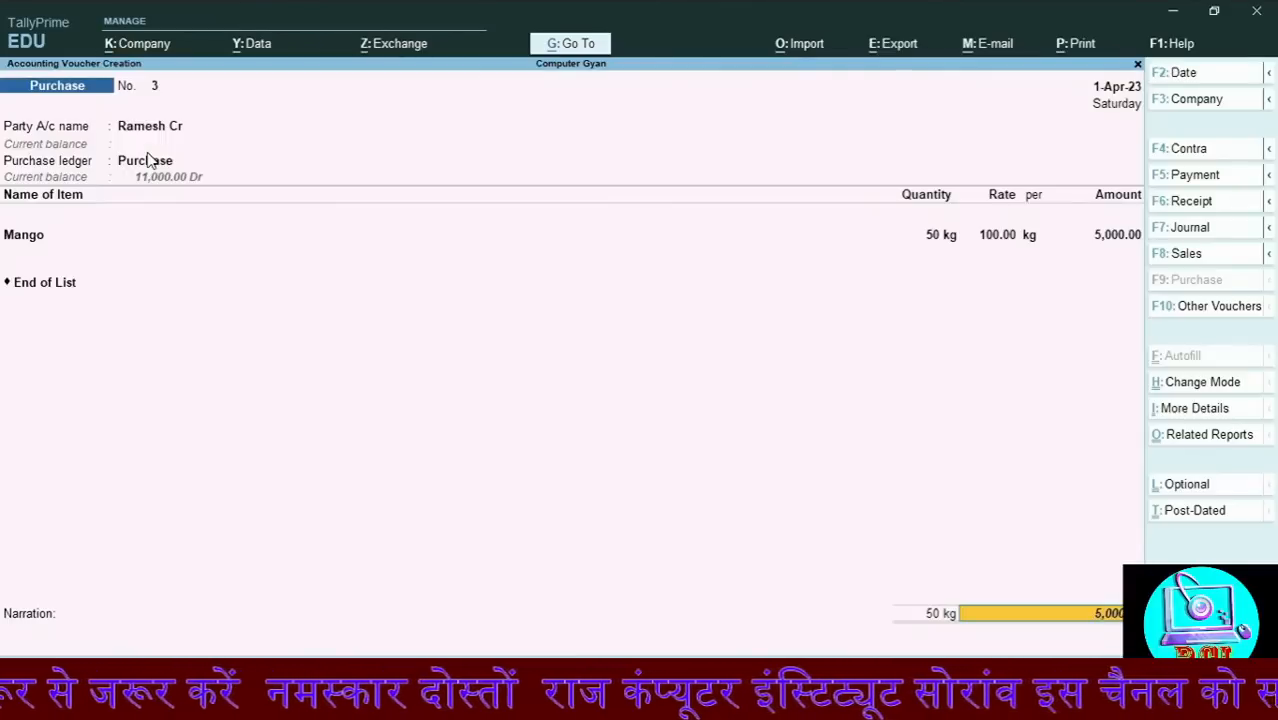
Set Enable Bill-wise entry to No in the company features and save the change
key(F11)
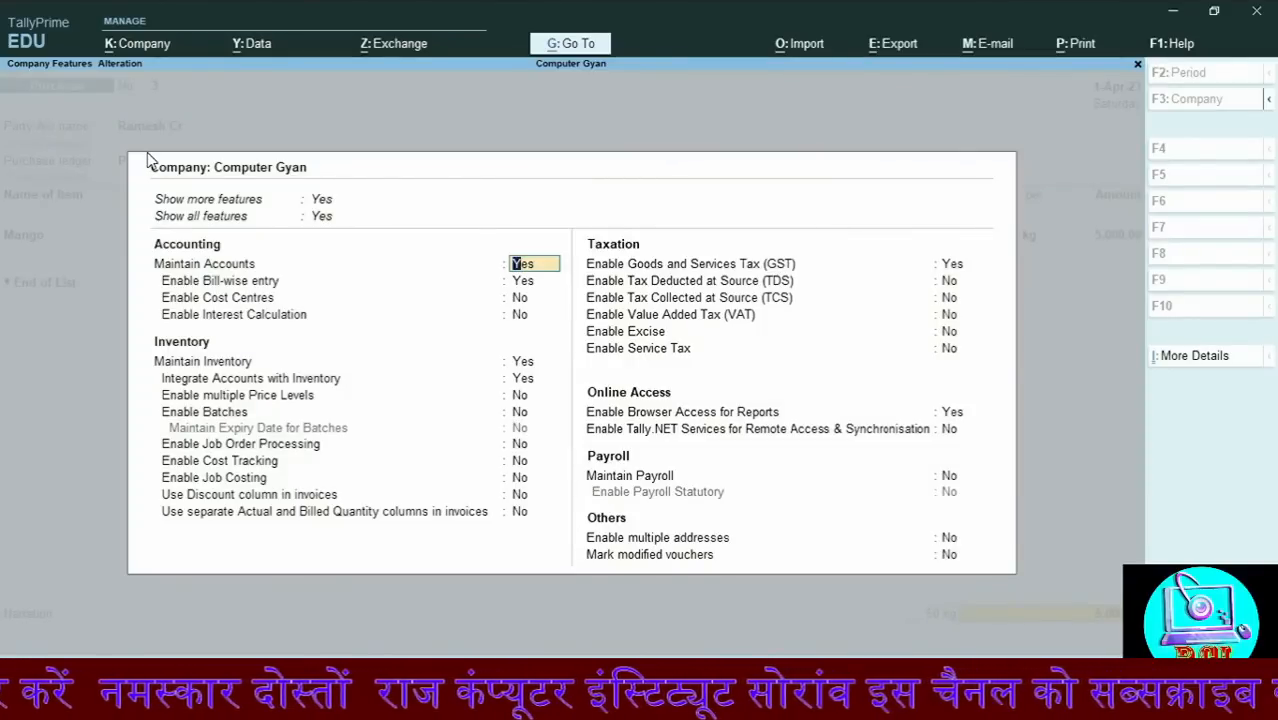
key(Return)
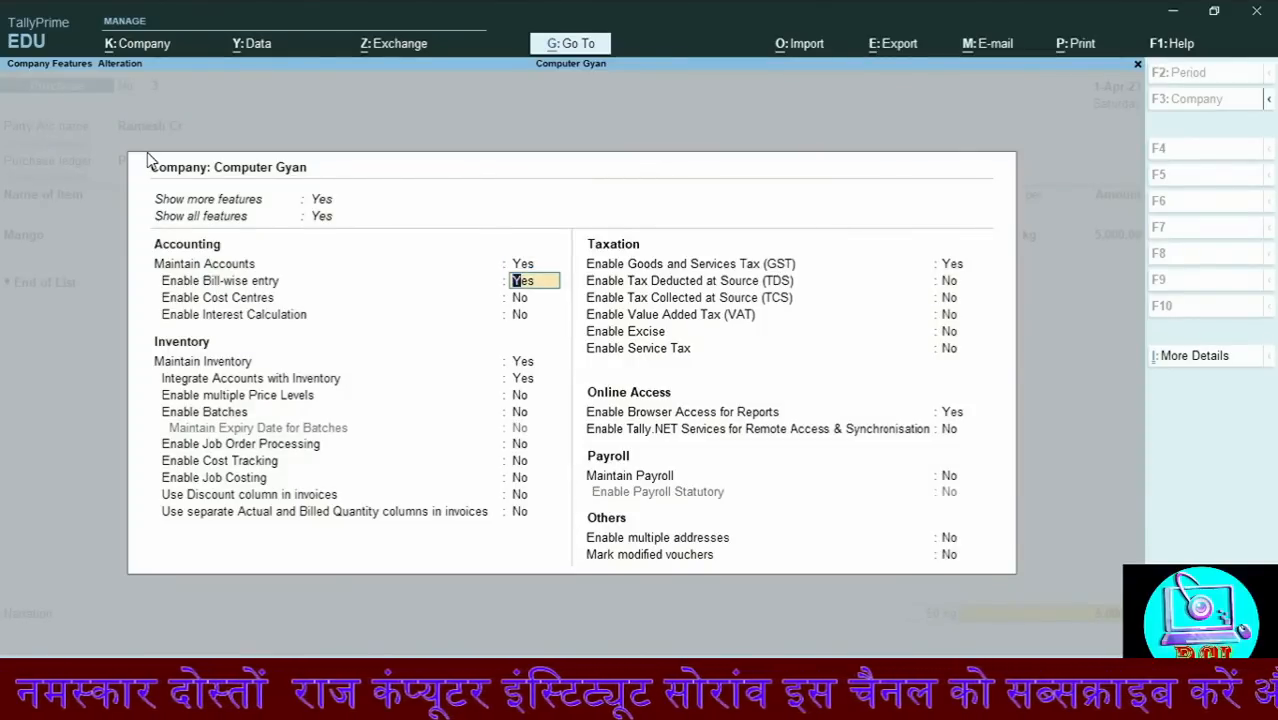
text(no)
key(Return)
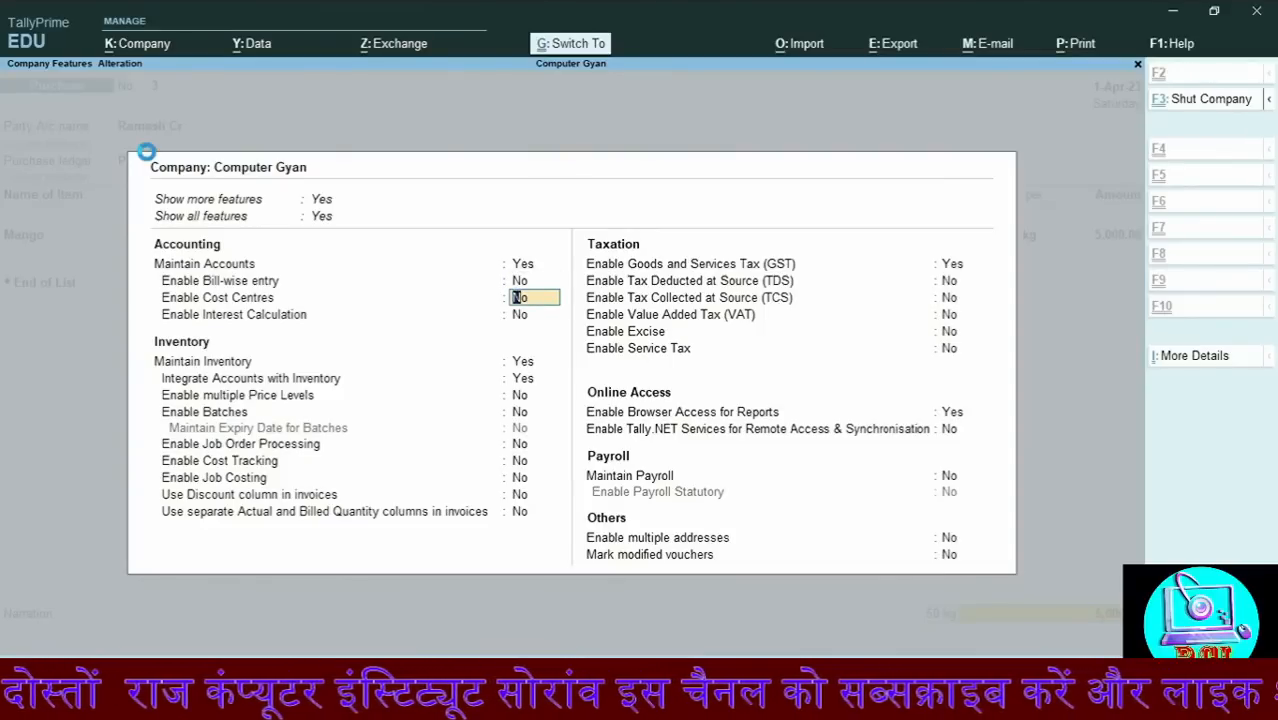
key(ctrl+a)
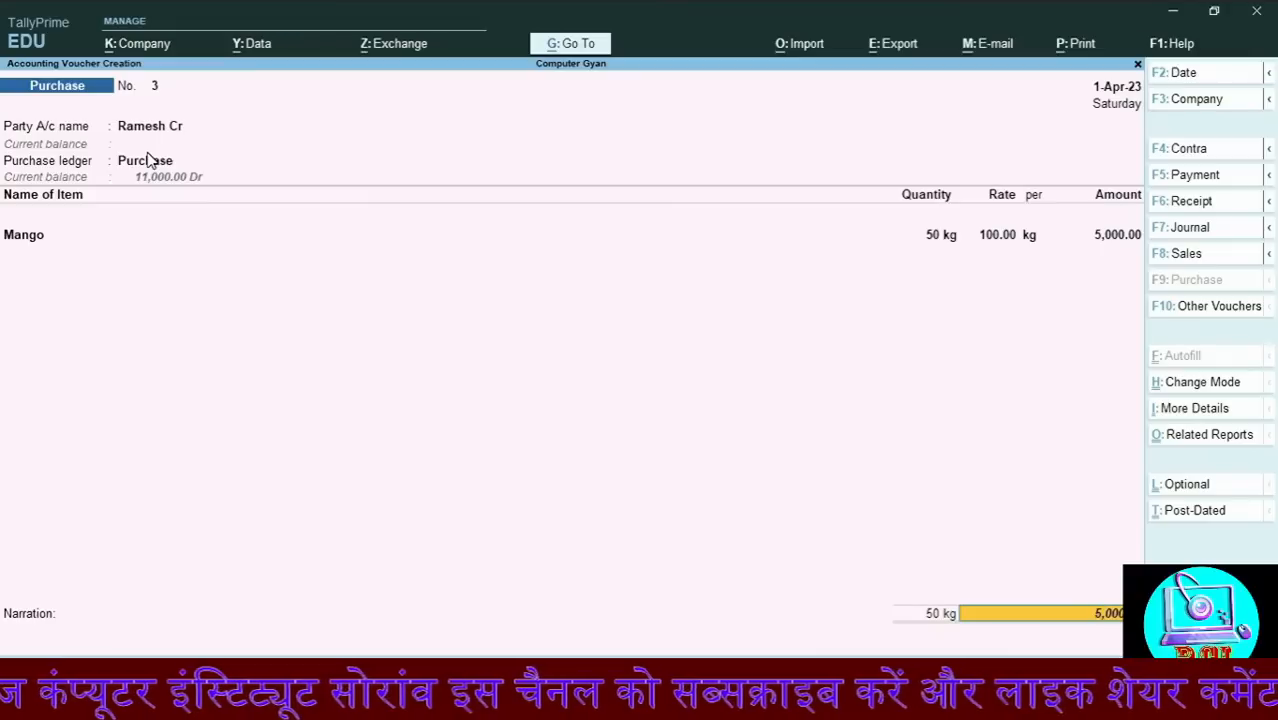
Leave the narration blank and save the credit purchase voucher for the Mango stock
key(Return)
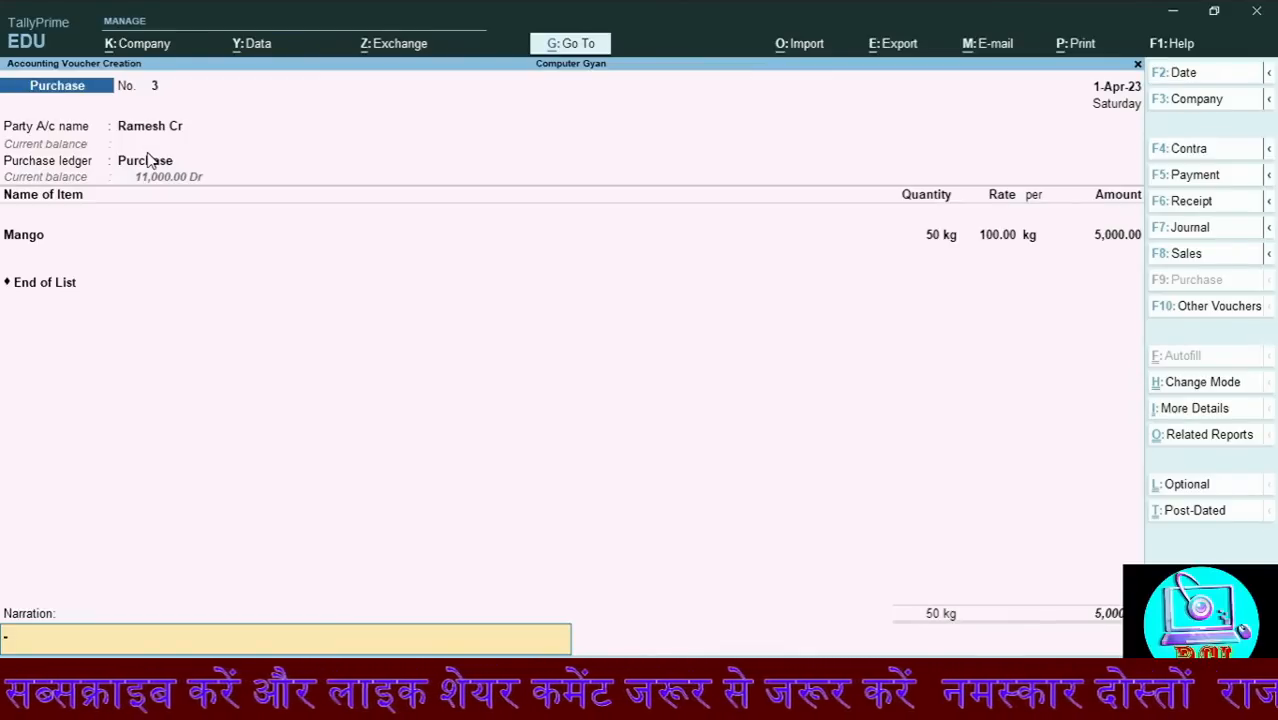
key(ctrl)
key(ctrl+a)
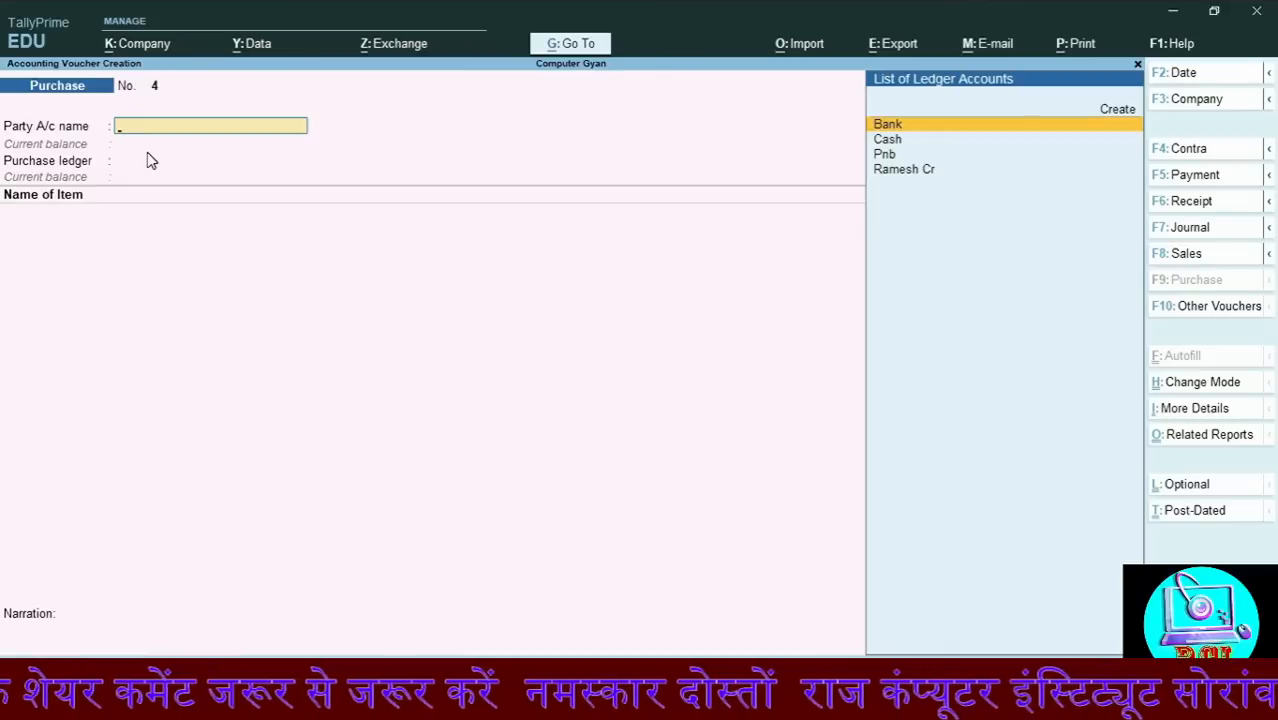
Start a payment voucher with Cash as the paying account
click(1191, 176)
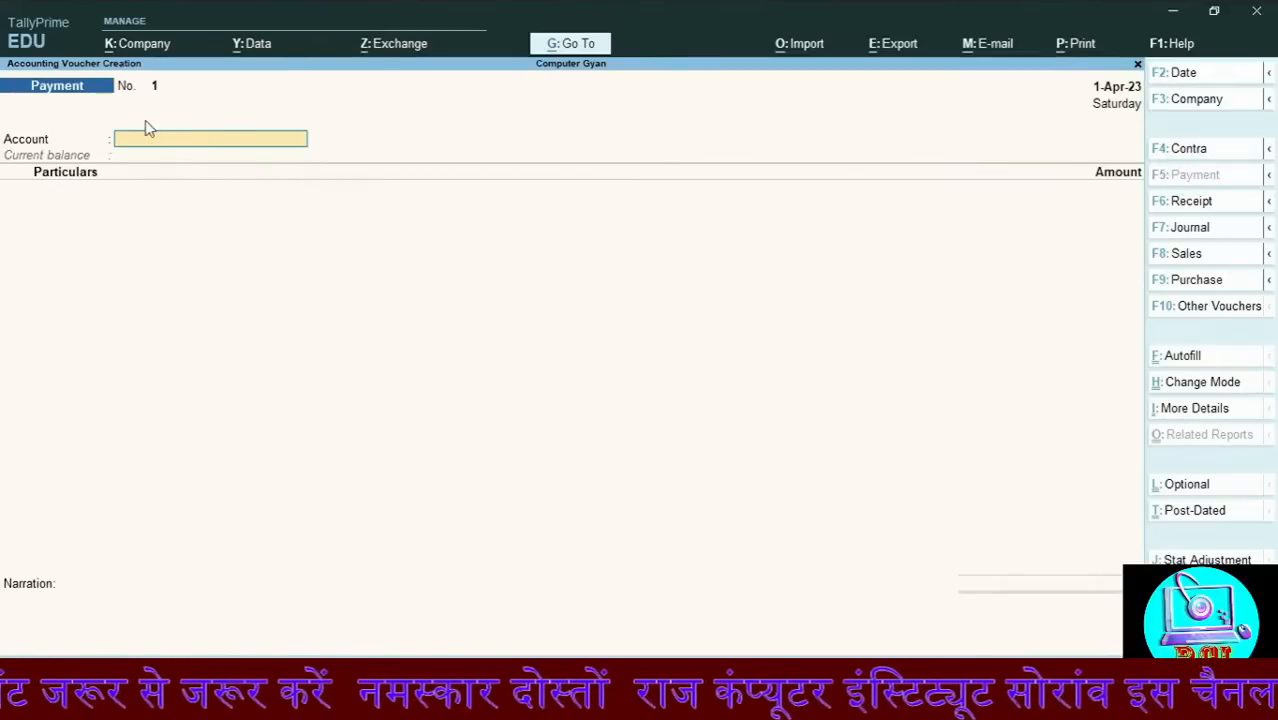
click(228, 142)
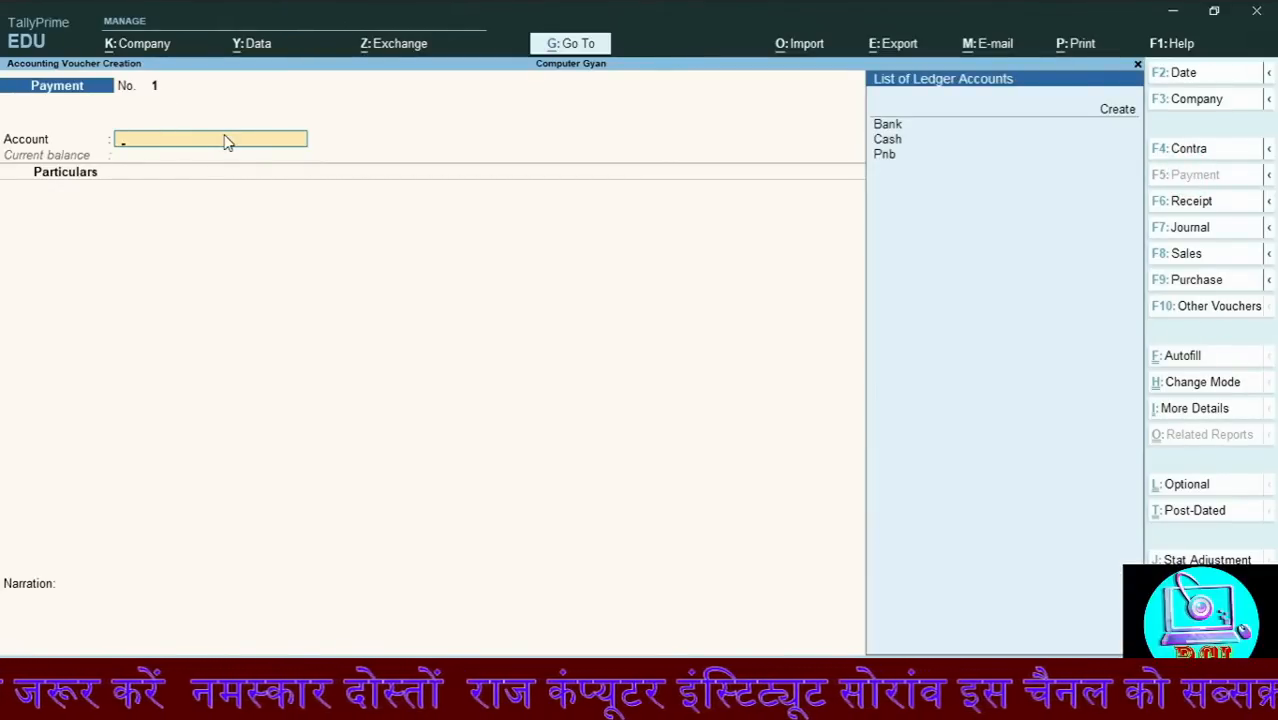
key(Down)
key(Down)
key(Up)
key(Up)
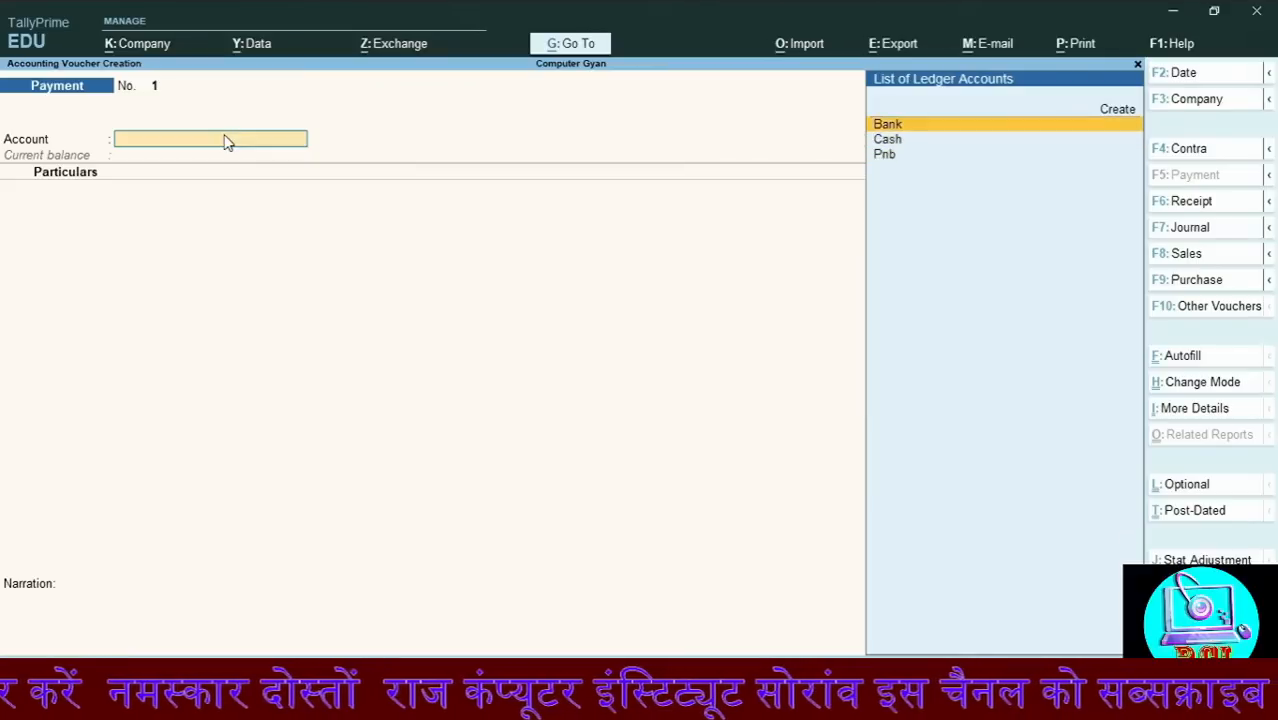
key(Down)
key(Return)
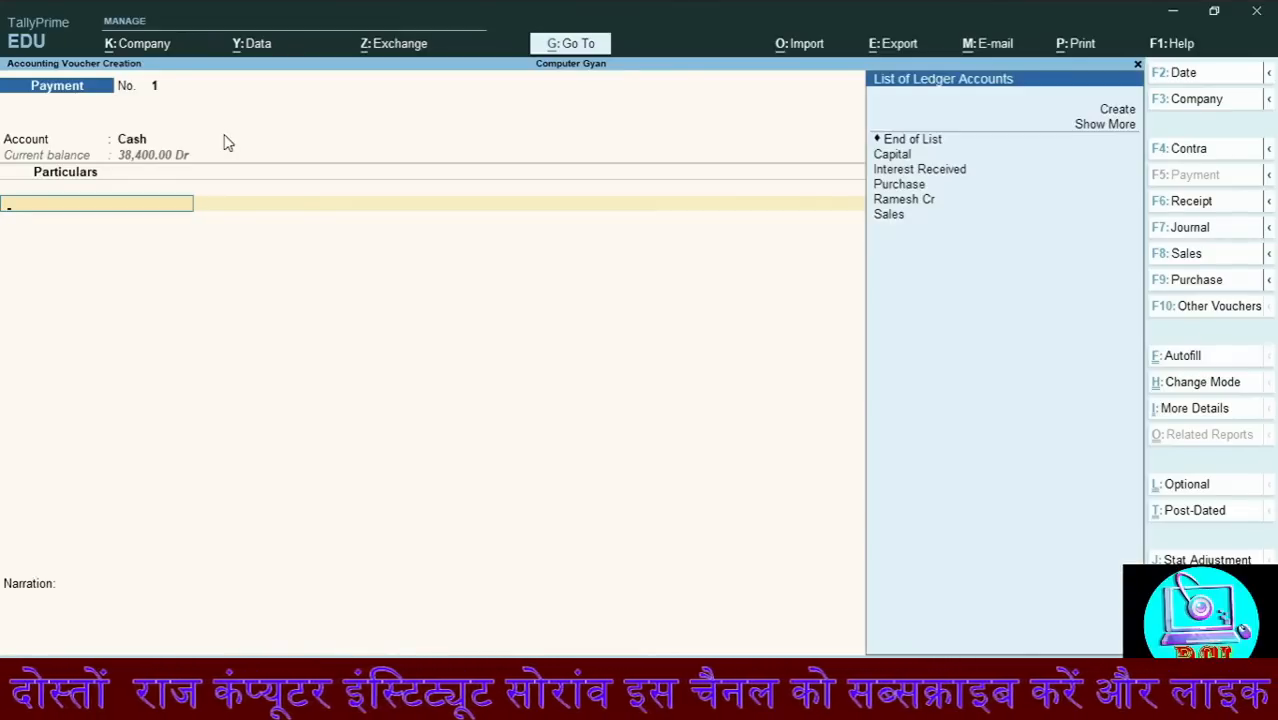
Add the supplier's Sundry Creditors ledger to the payment particulars with an amount of 5000
key(Down)
key(Down)
key(Down)
key(Down)
key(Down)
key(Down)
key(Down)
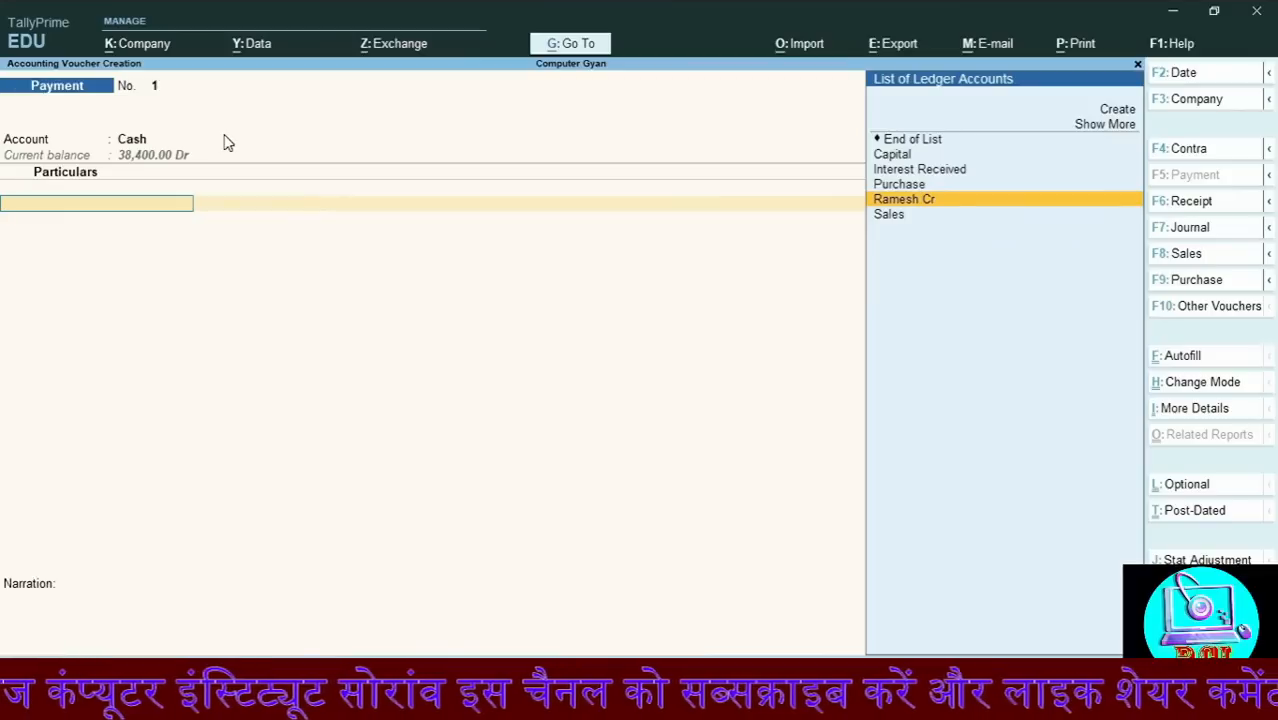
key(Return)
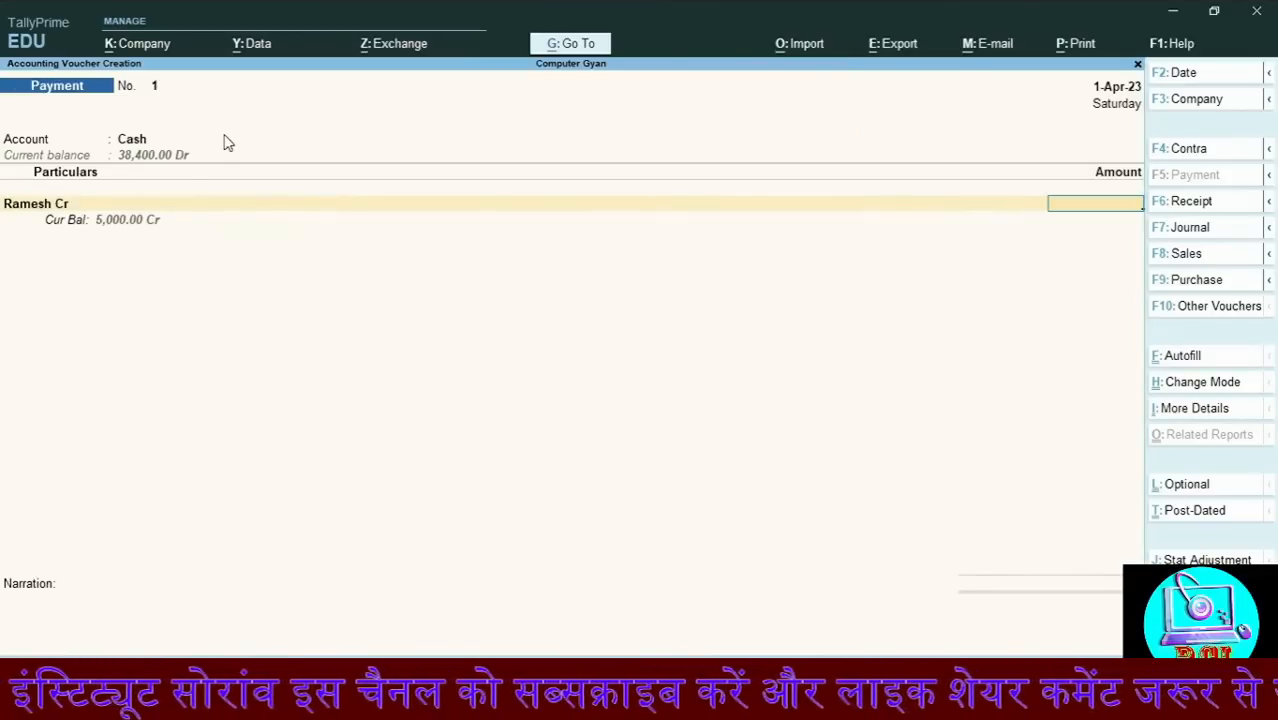
text(5000)
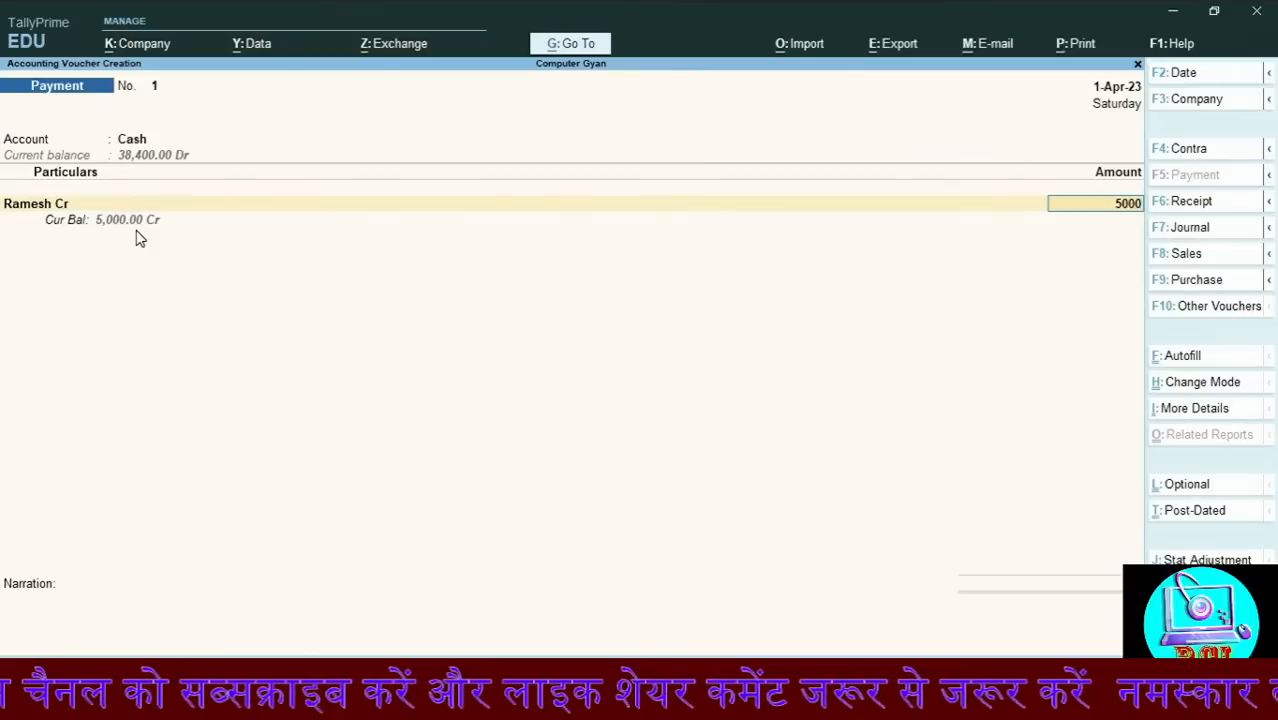
key(Return)
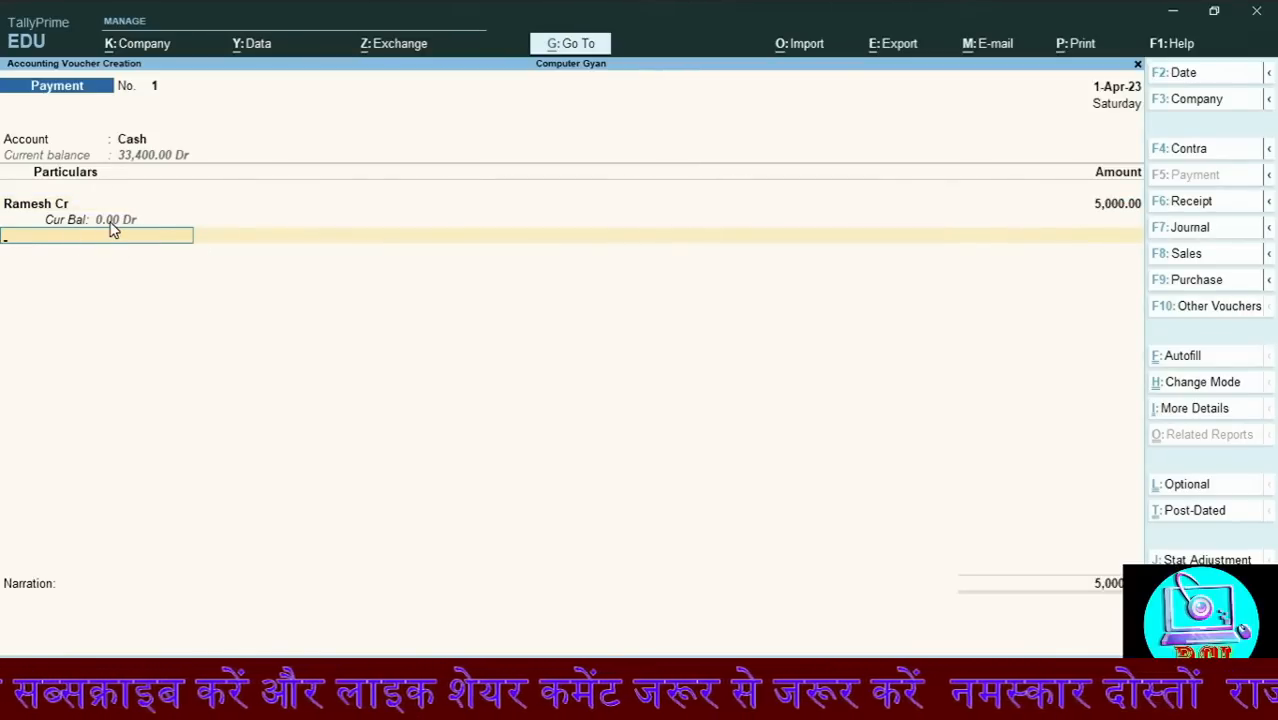
End the particulars, leave the narration blank, and save the supplier payment voucher
key(Return)
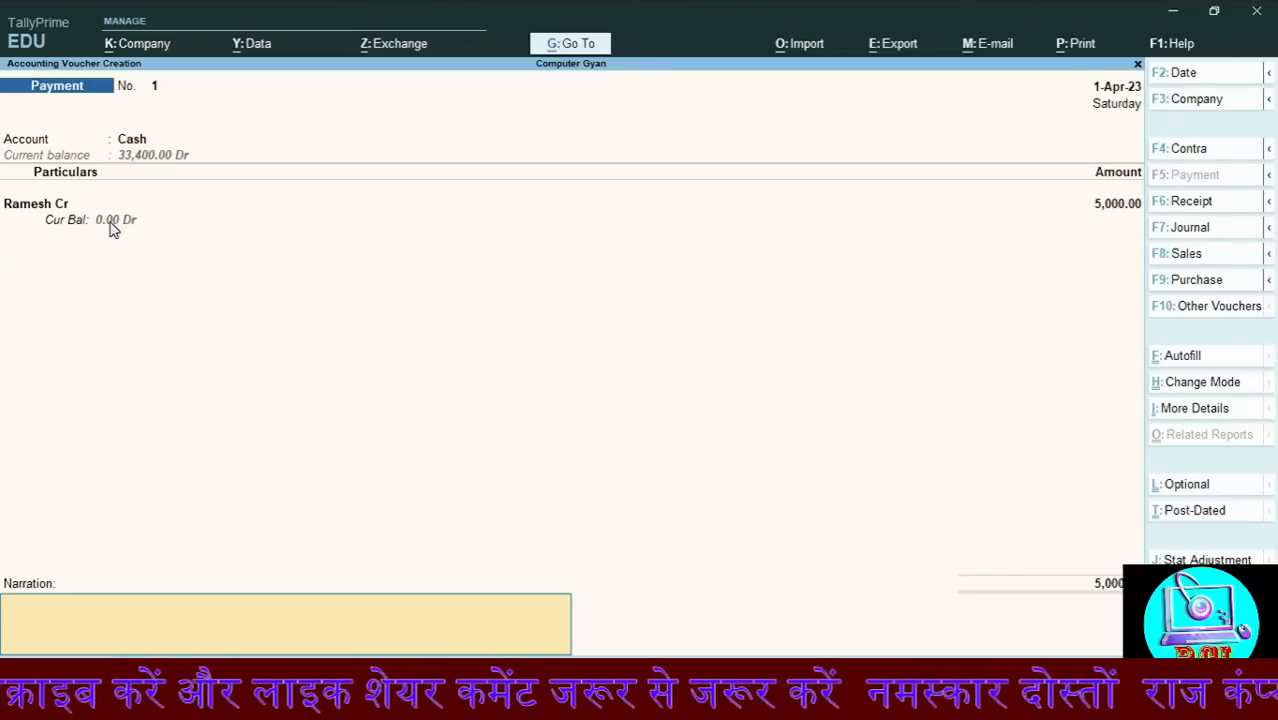
key(Return)
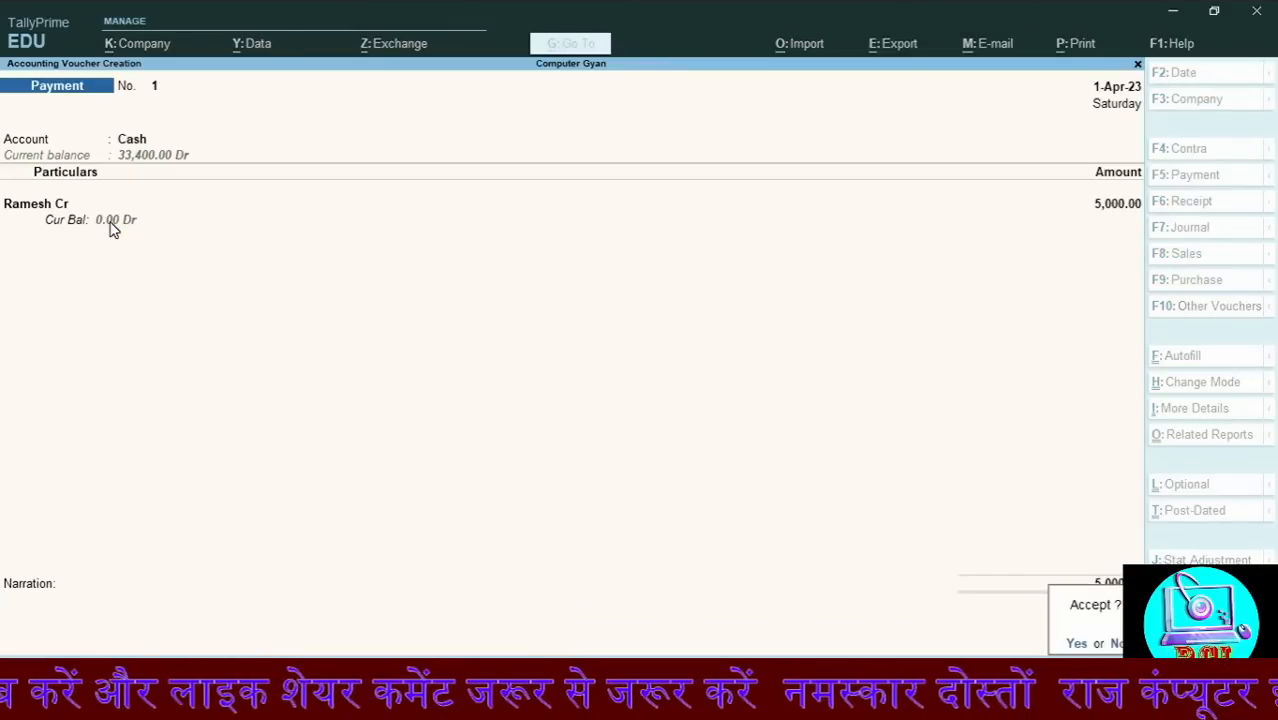
key(Return)
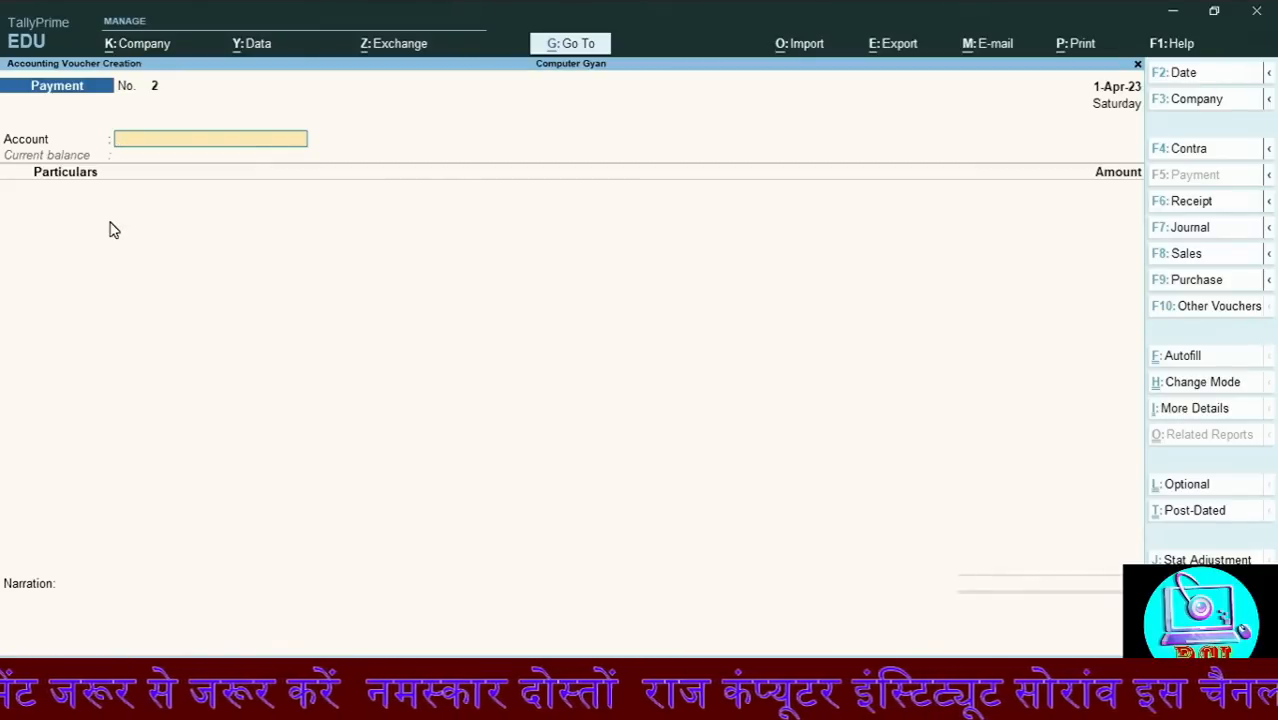
Start a sales voucher and create a new party ledger named with the customer's name followed by Dr, leaving the alias blank
key(F8)
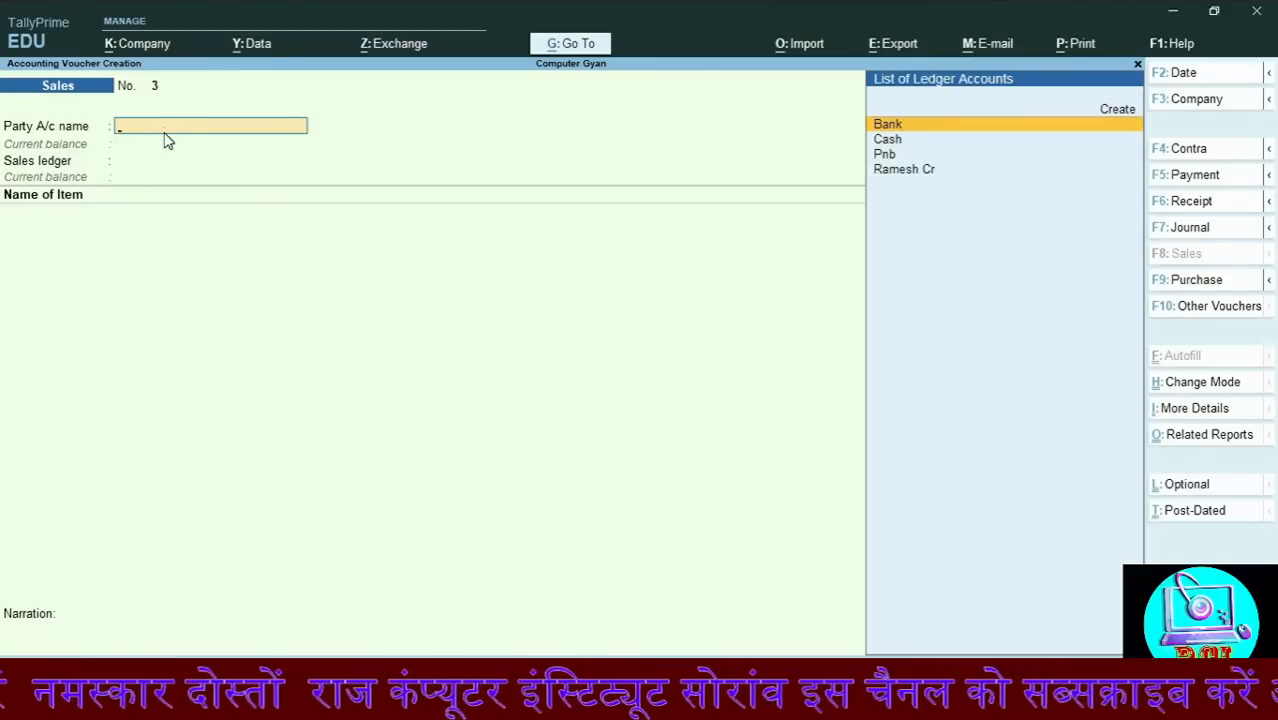
key(alt+c)
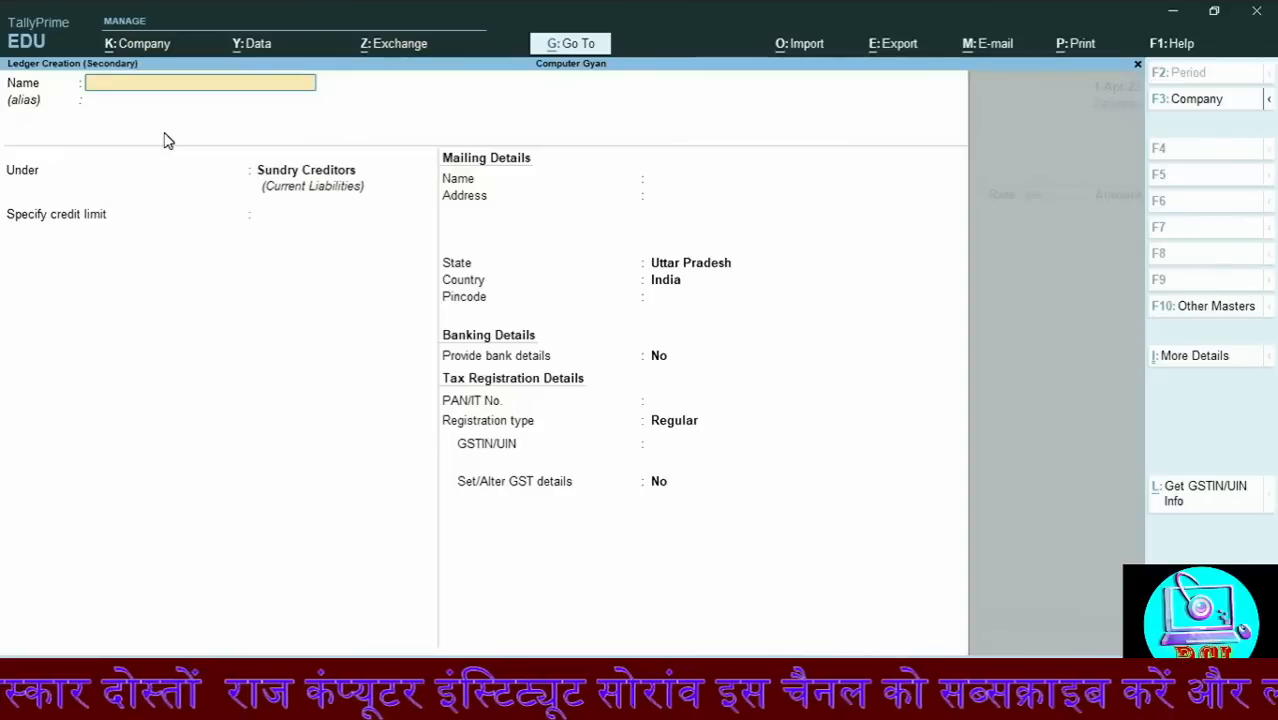
text(Suresh )
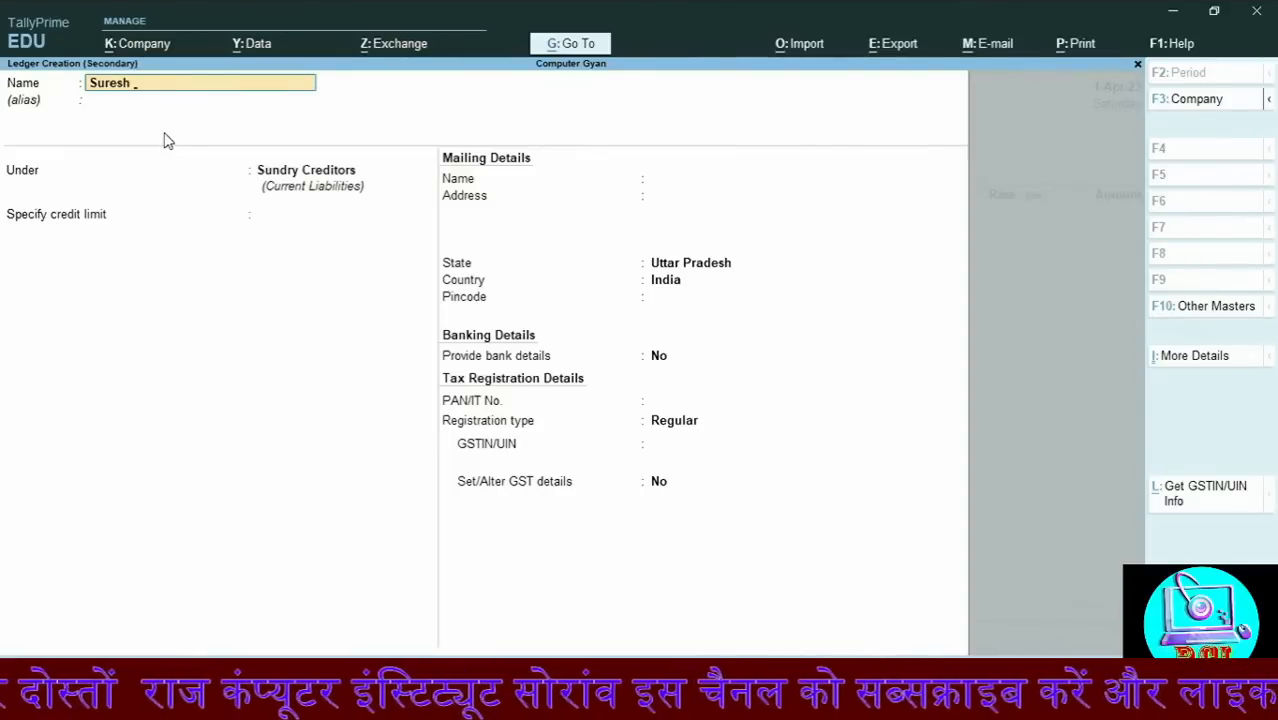
text(Dr)
key(Return)
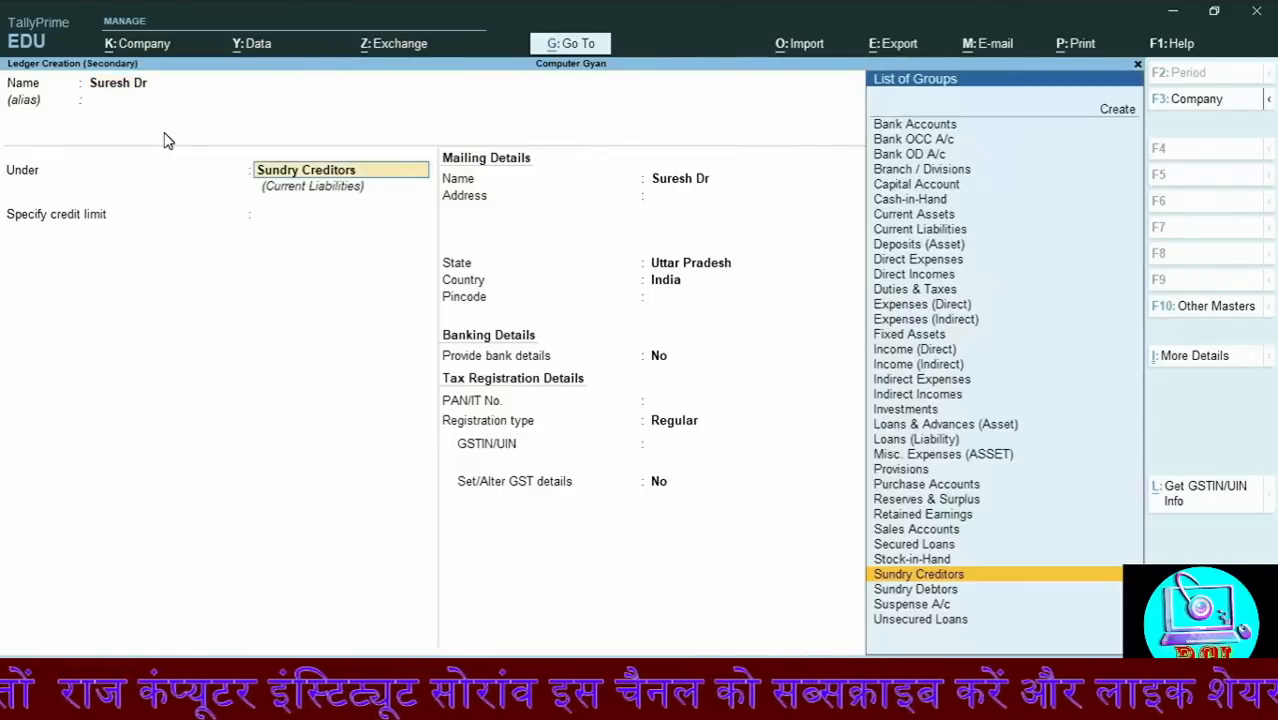
Place the new customer ledger under the Sundry Debtors group and save it, leaving the credit limit blank
text(Sun)
key(Down)
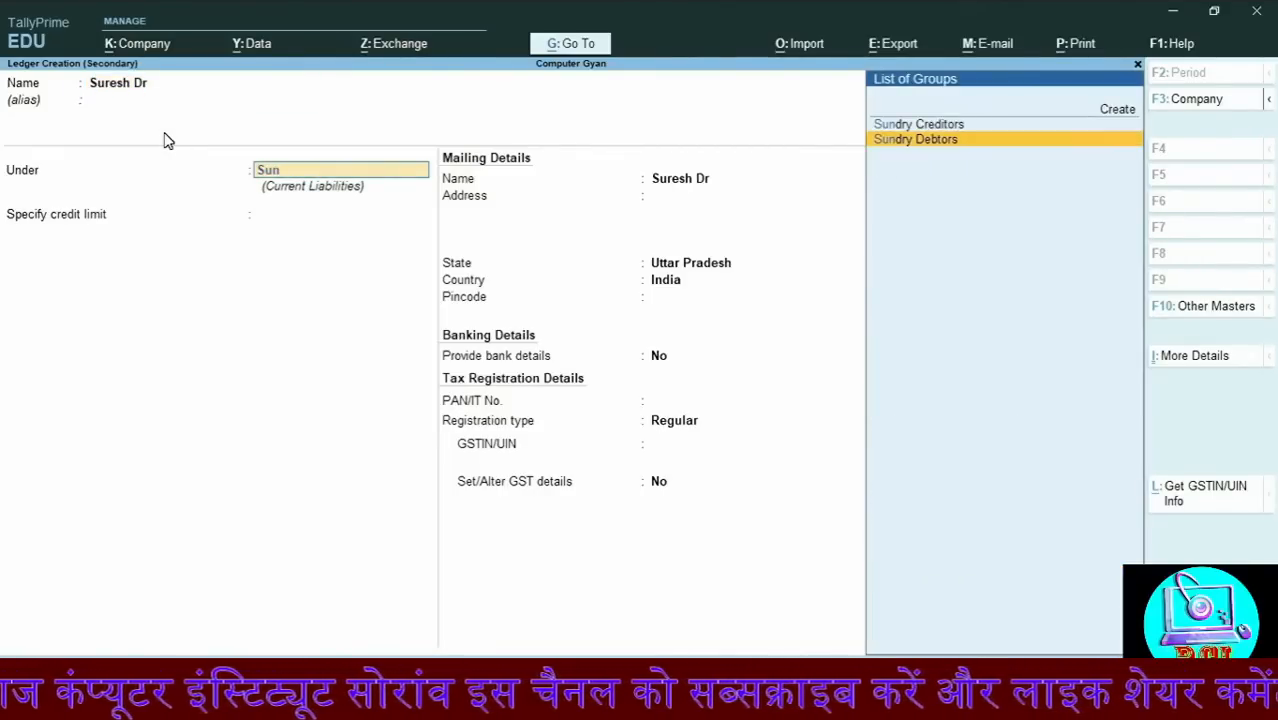
key(Return)
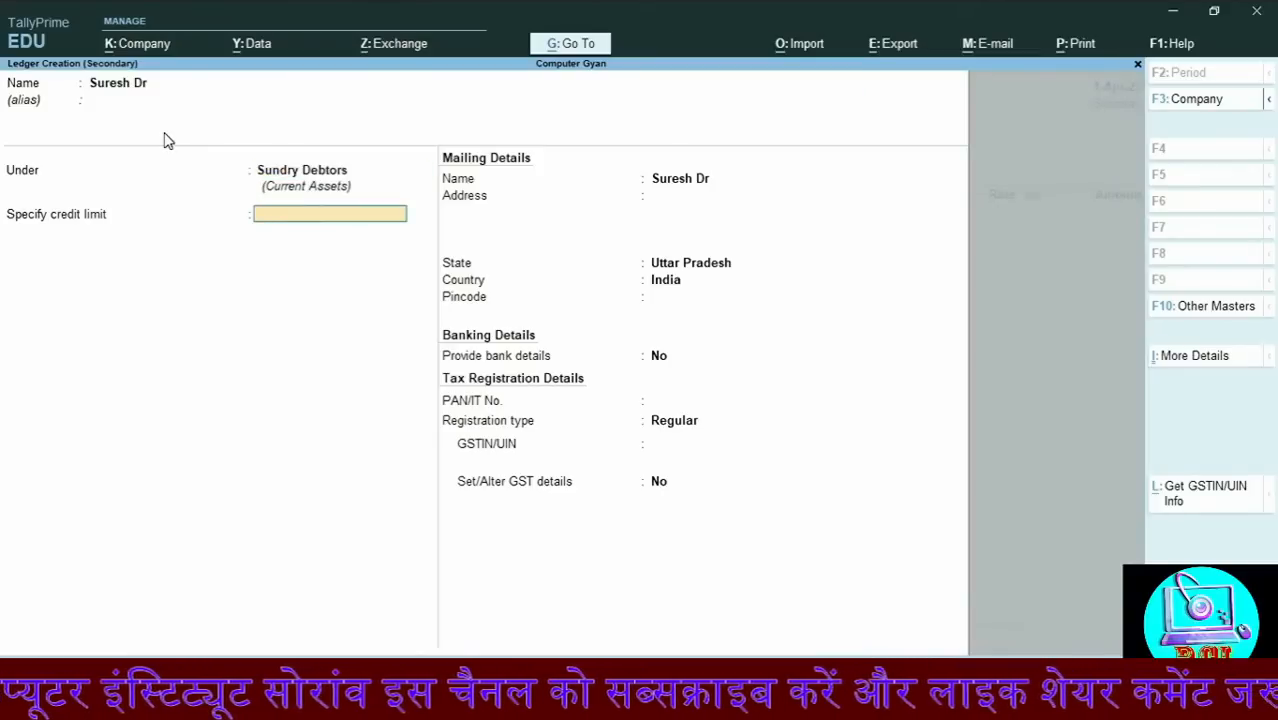
key(ctrl+a)
key(Return)
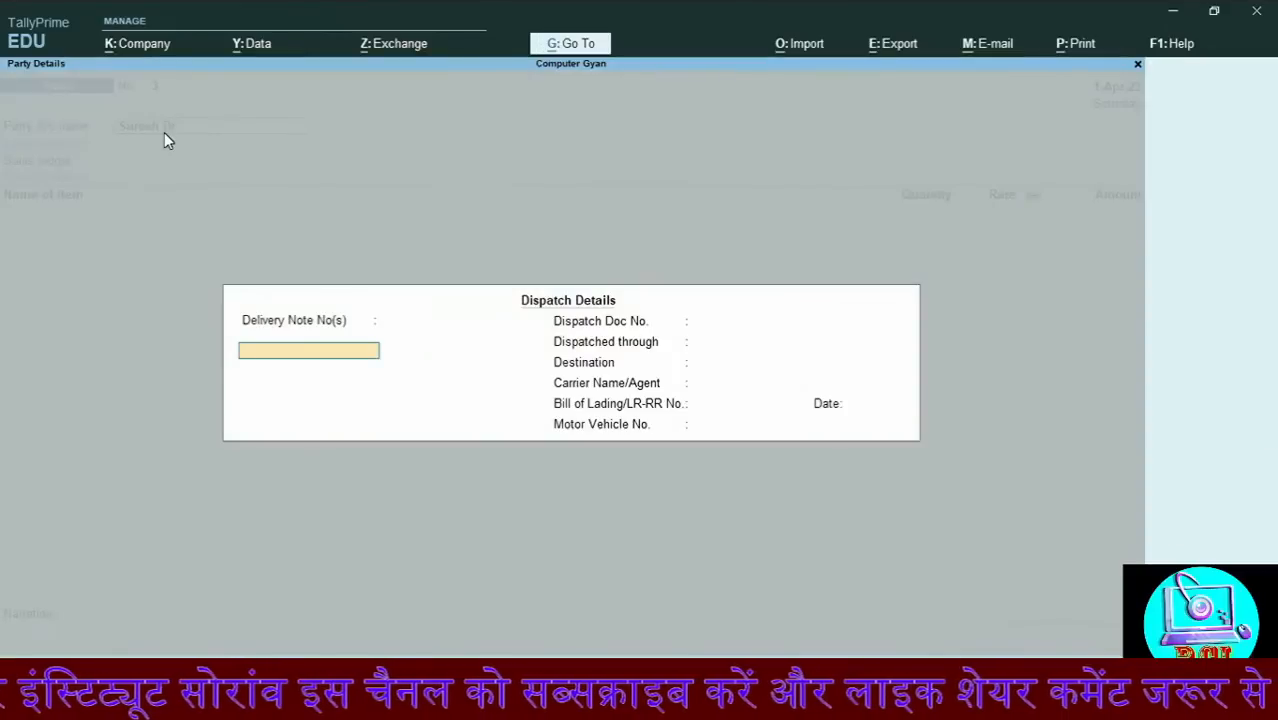
Accept the dispatch and party details without additions, and choose Sales as the sales ledger
key(ctrl+a)
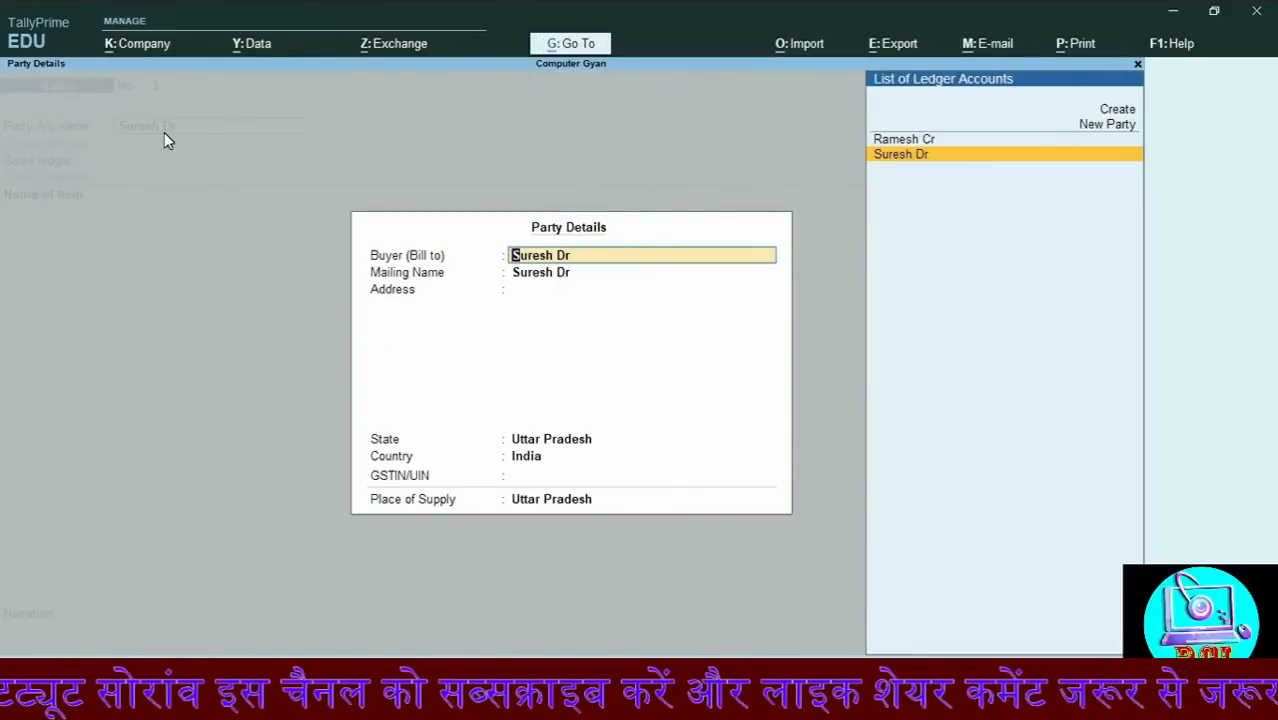
key(ctrl+a)
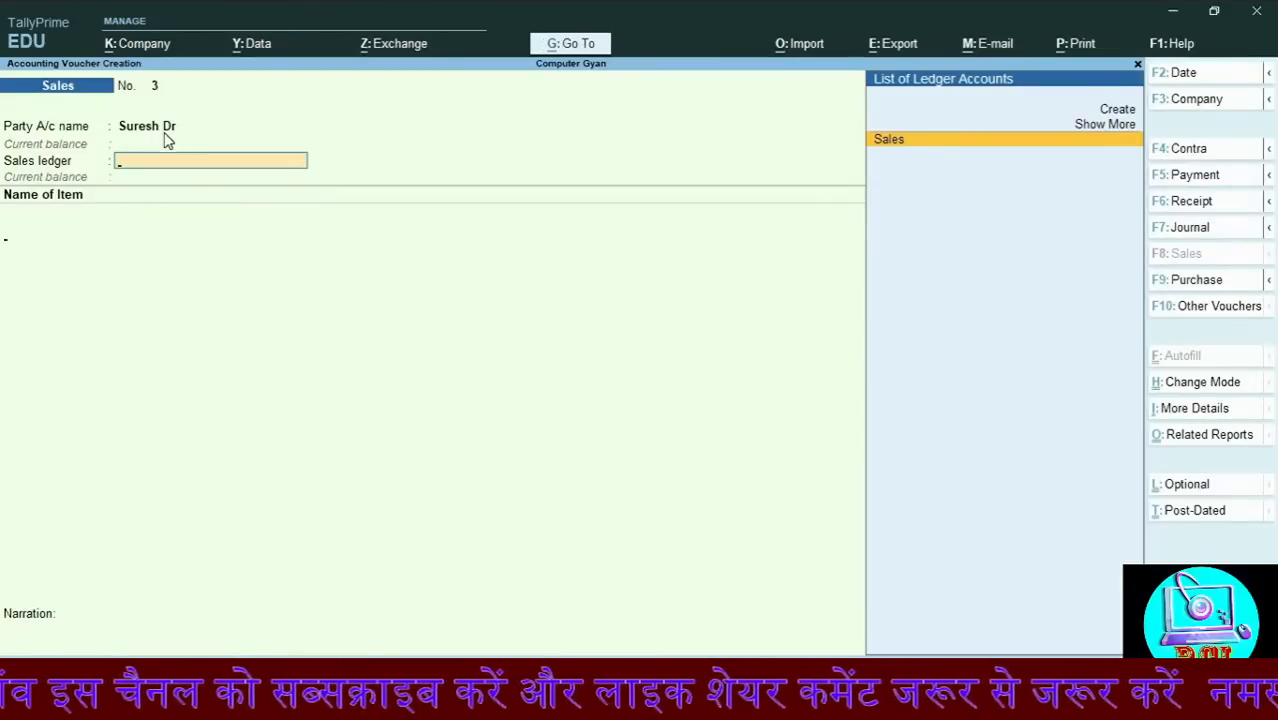
key(Return)
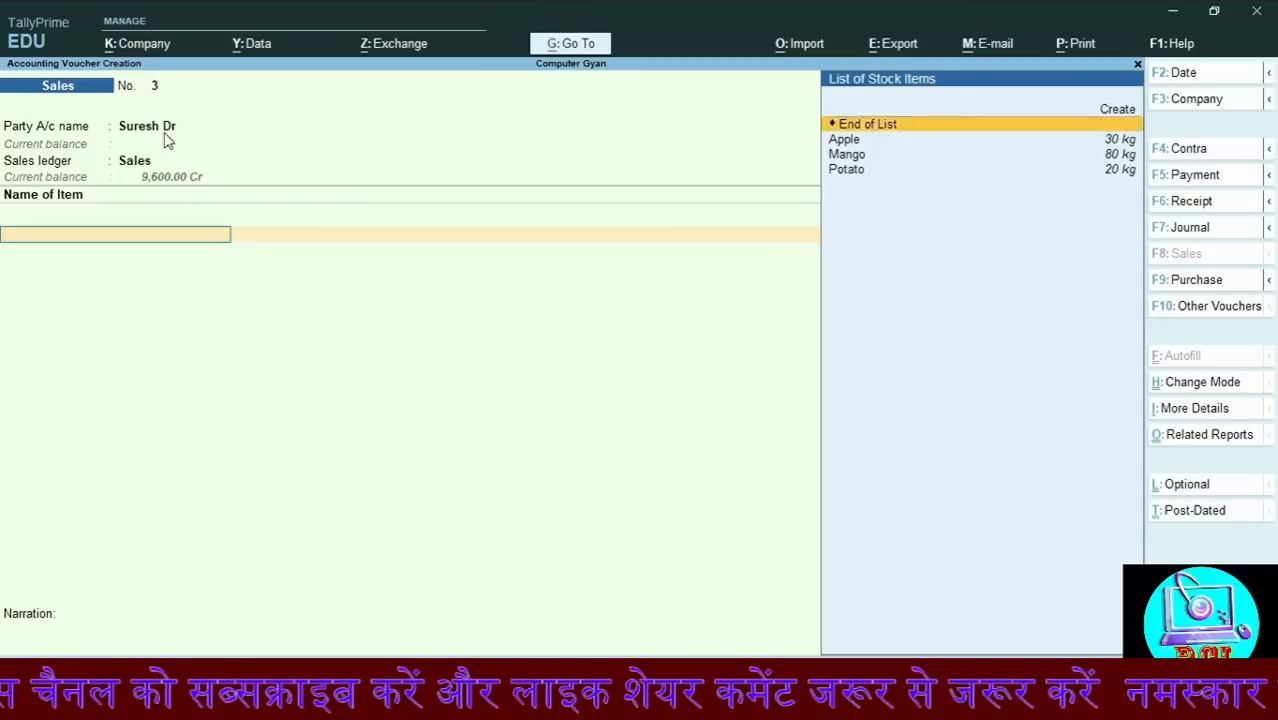
Add the stock item Mango to the sales voucher with a quantity of 50 kg
key(Down)
key(Down)
key(Down)
key(Up)
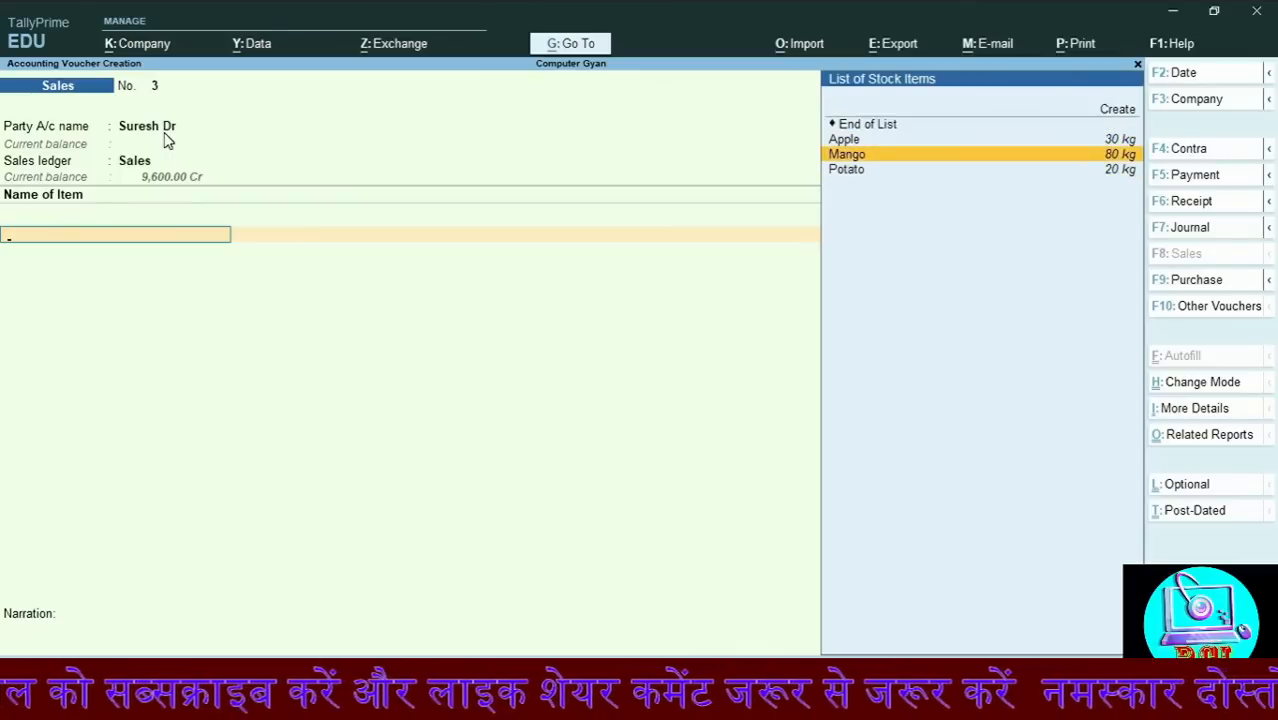
key(Up)
key(Down)
key(Down)
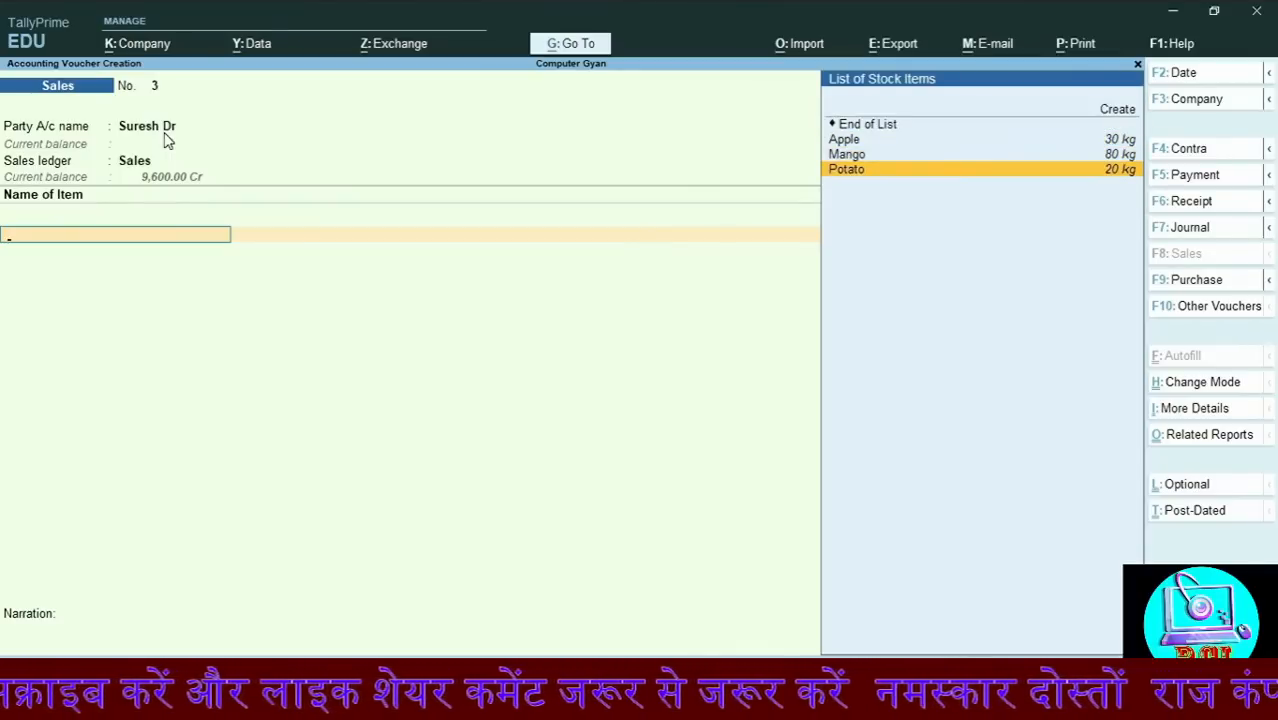
key(Up)
key(Return)
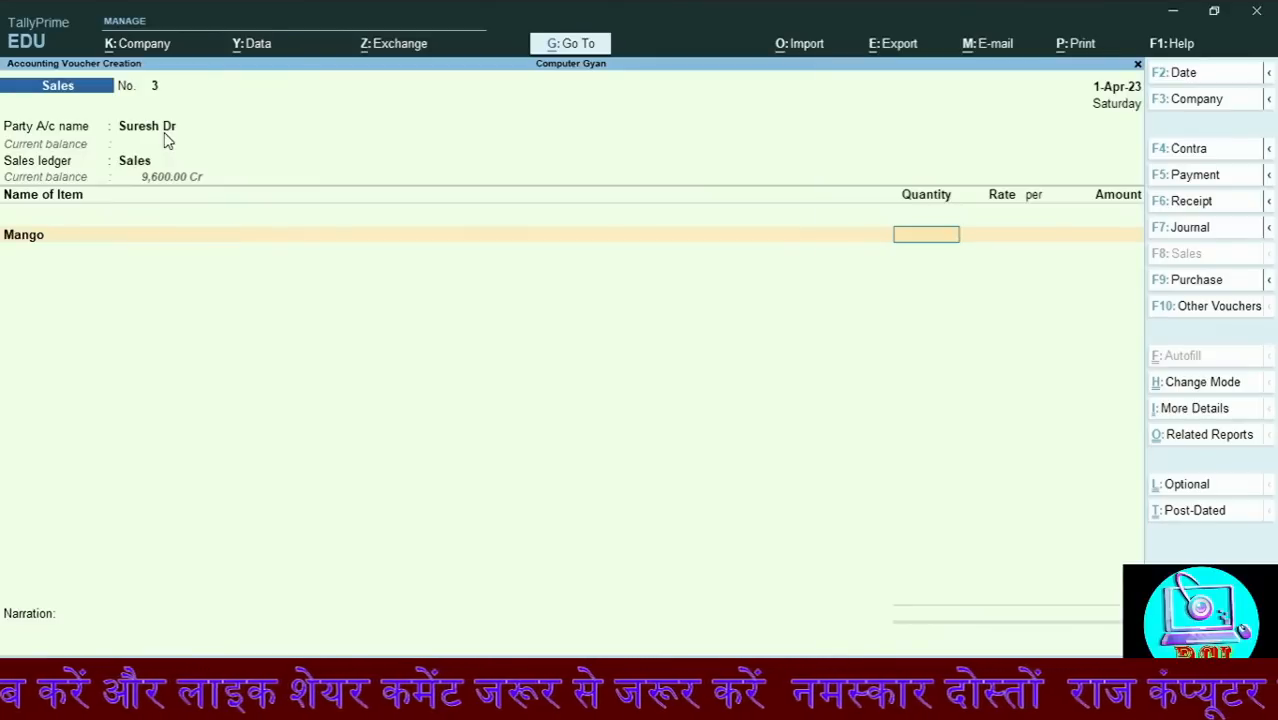
text(50)
key(Return)
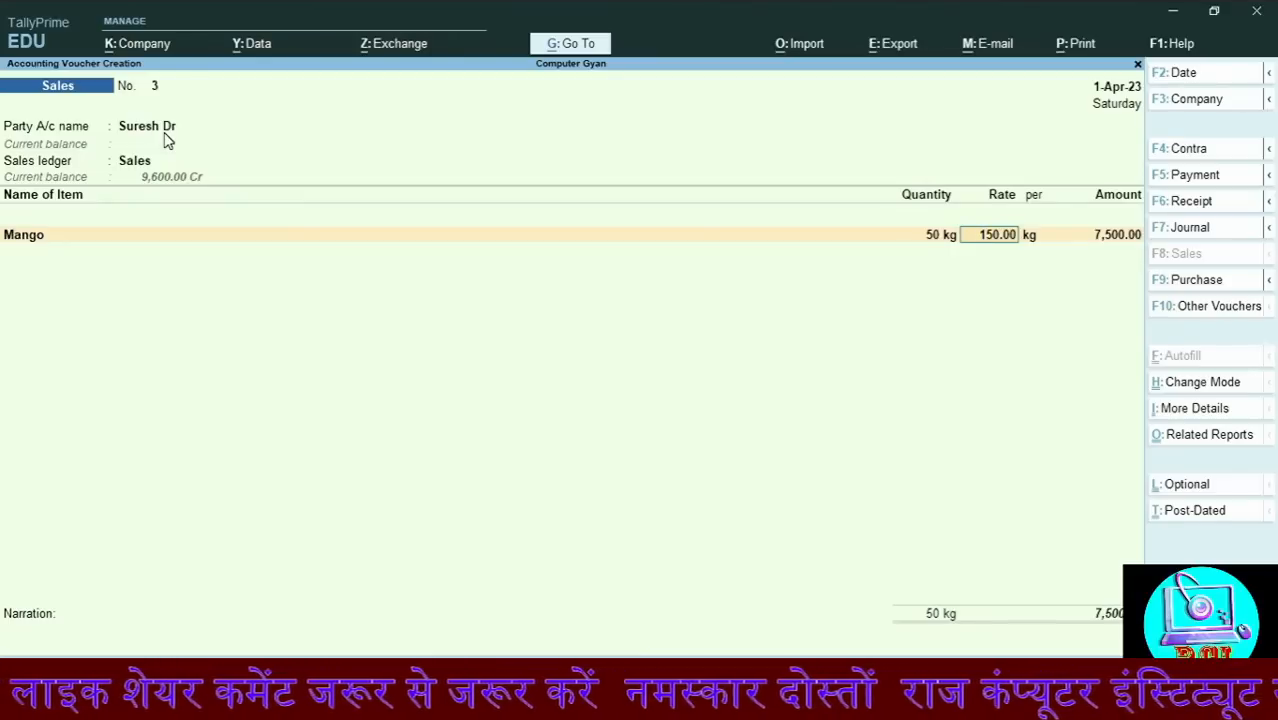
Accept the Mango rate of 150.00 per kg, end the item list and save the sales voucher without a narration
key(Return)
key(Return)
key(Return)
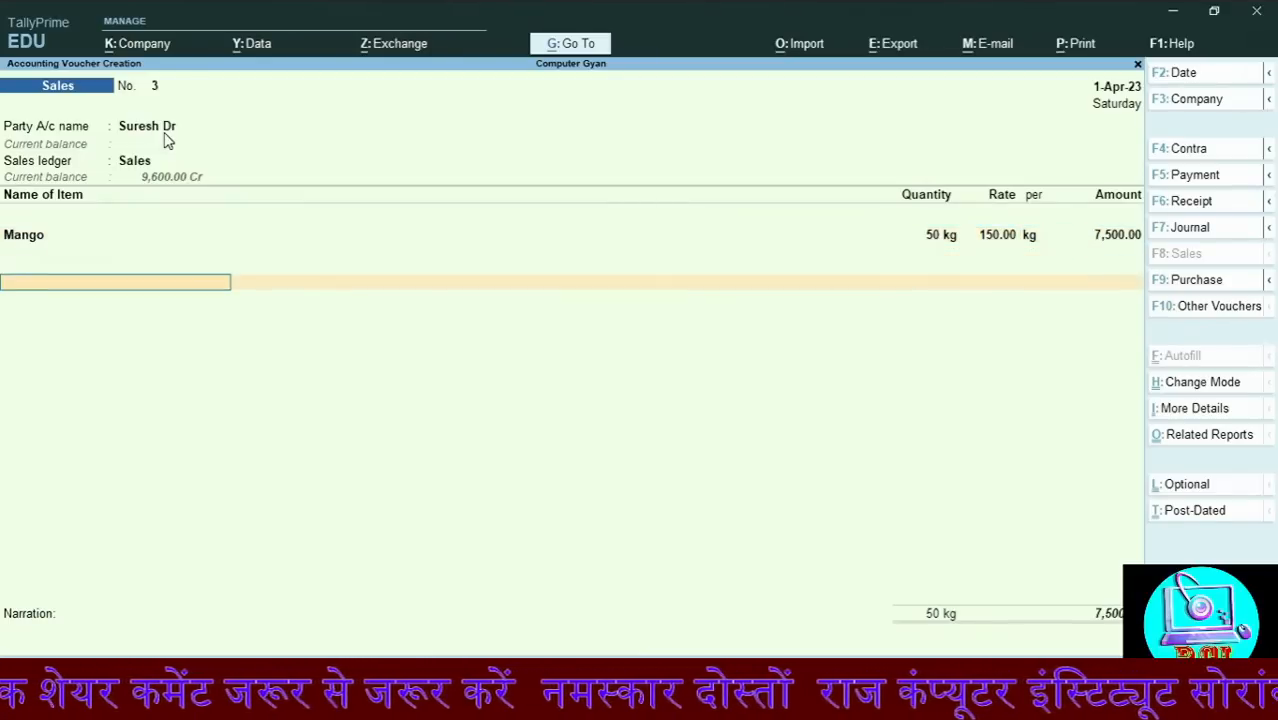
key(Return)
key(Return)
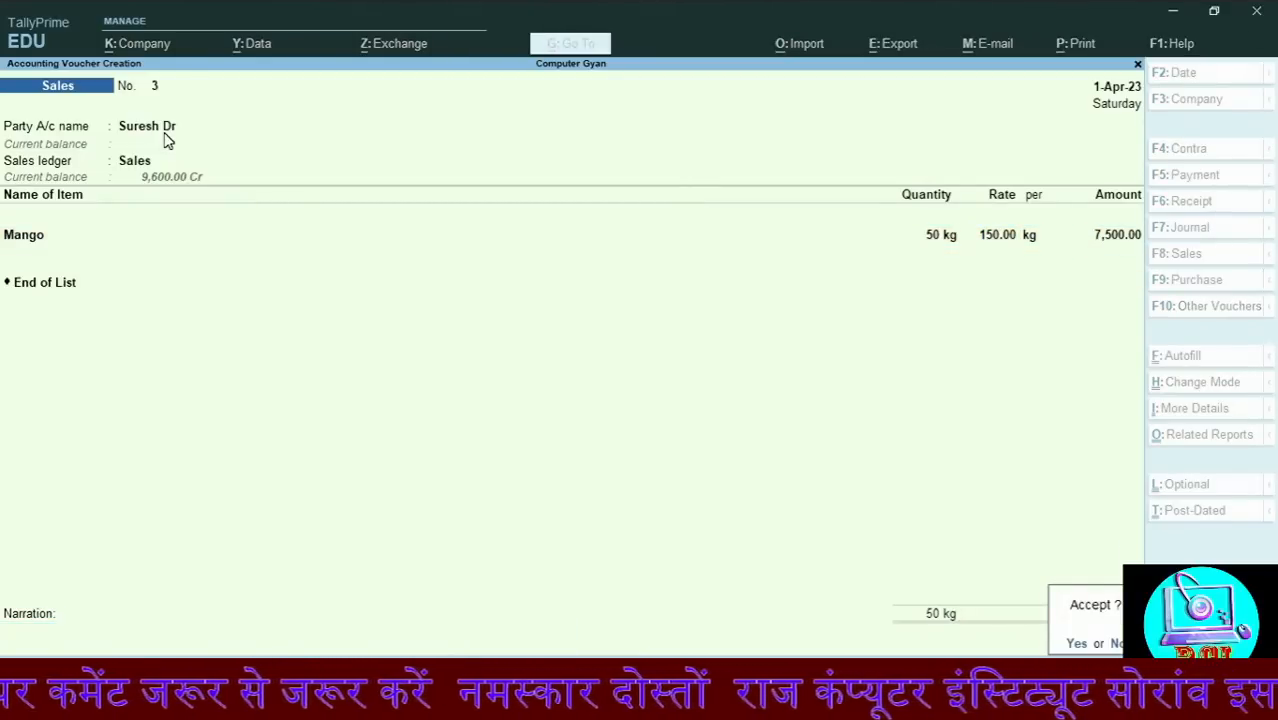
key(Return)
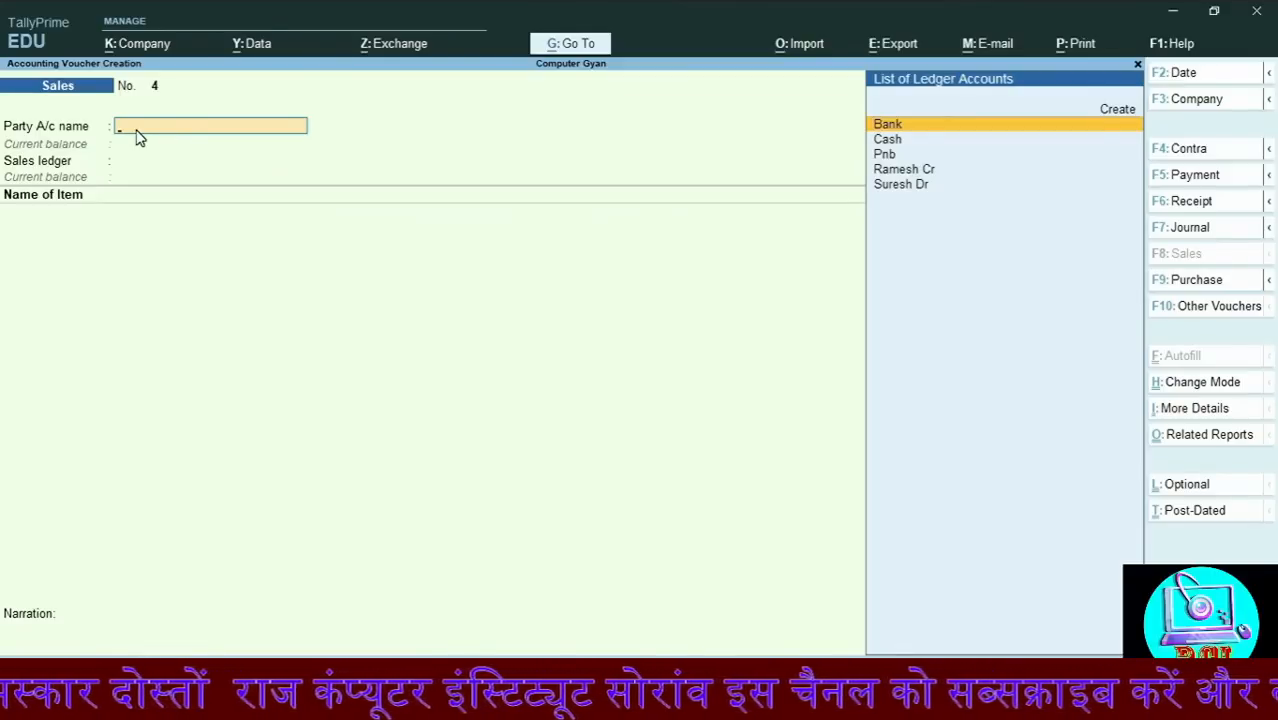
Start a receipt voucher with Cash as the receiving account
key(F6)
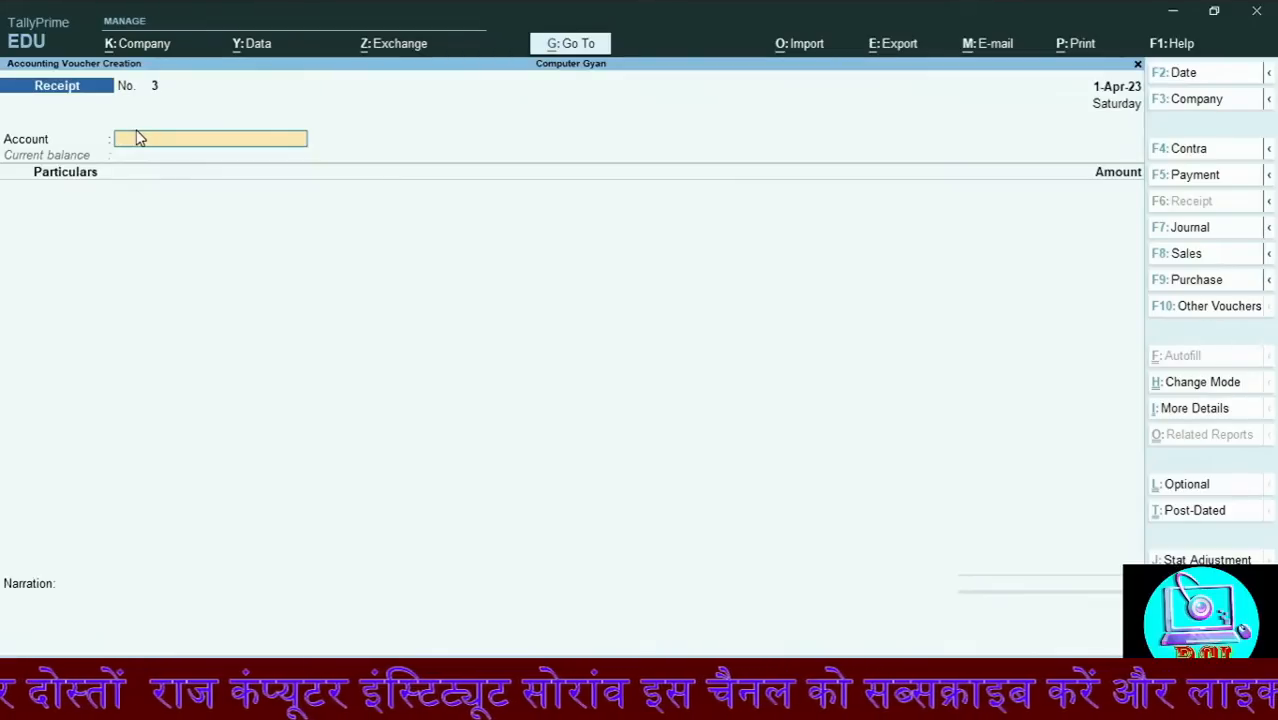
key(space)
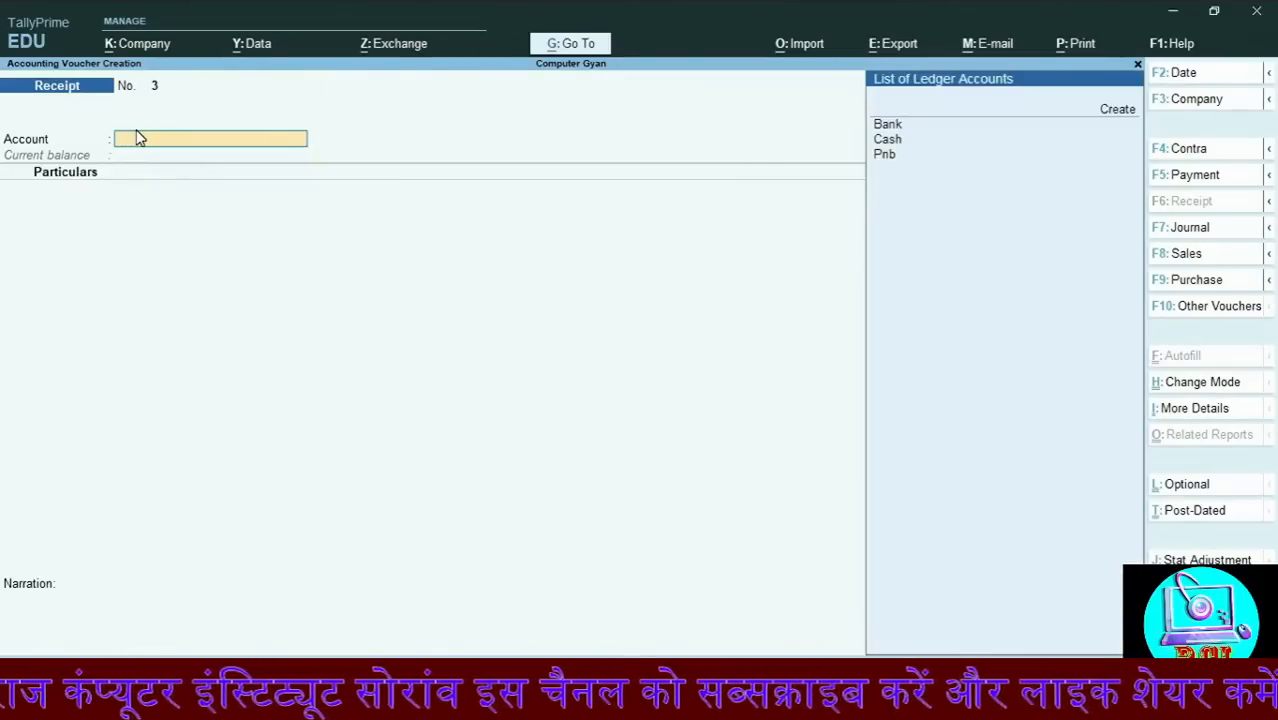
key(Down)
key(Down)
key(Down)
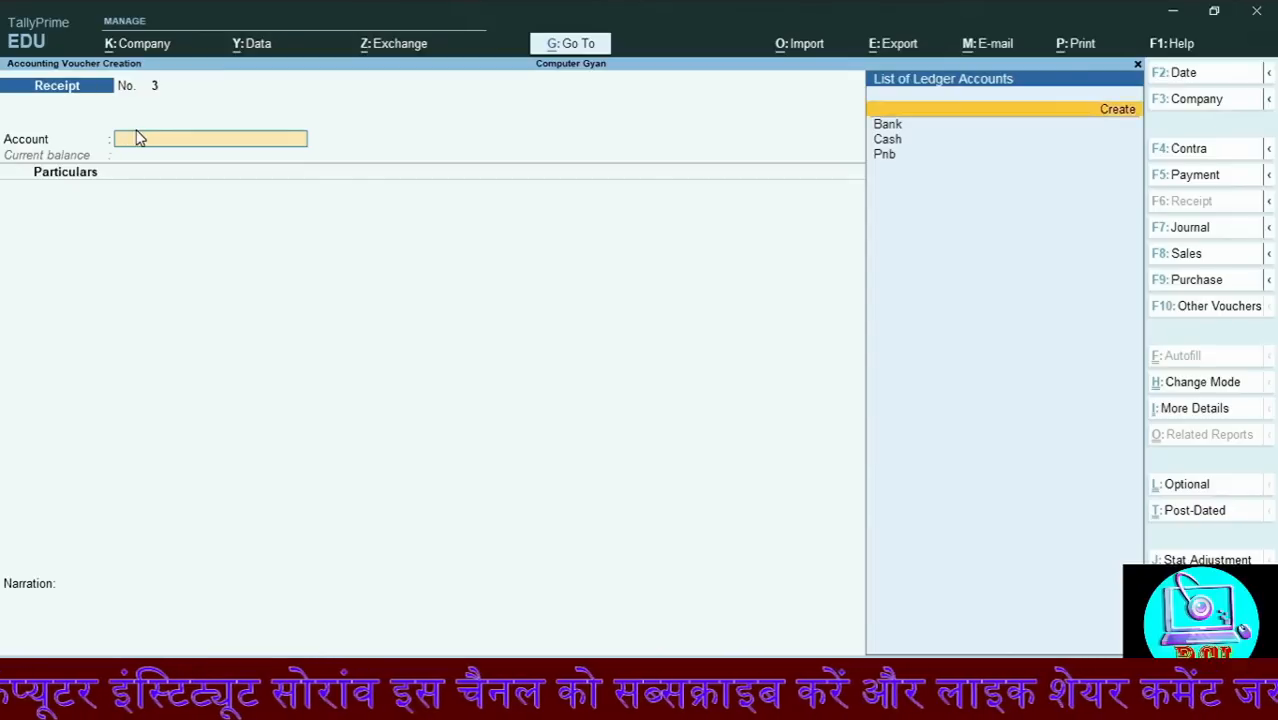
key(Return)
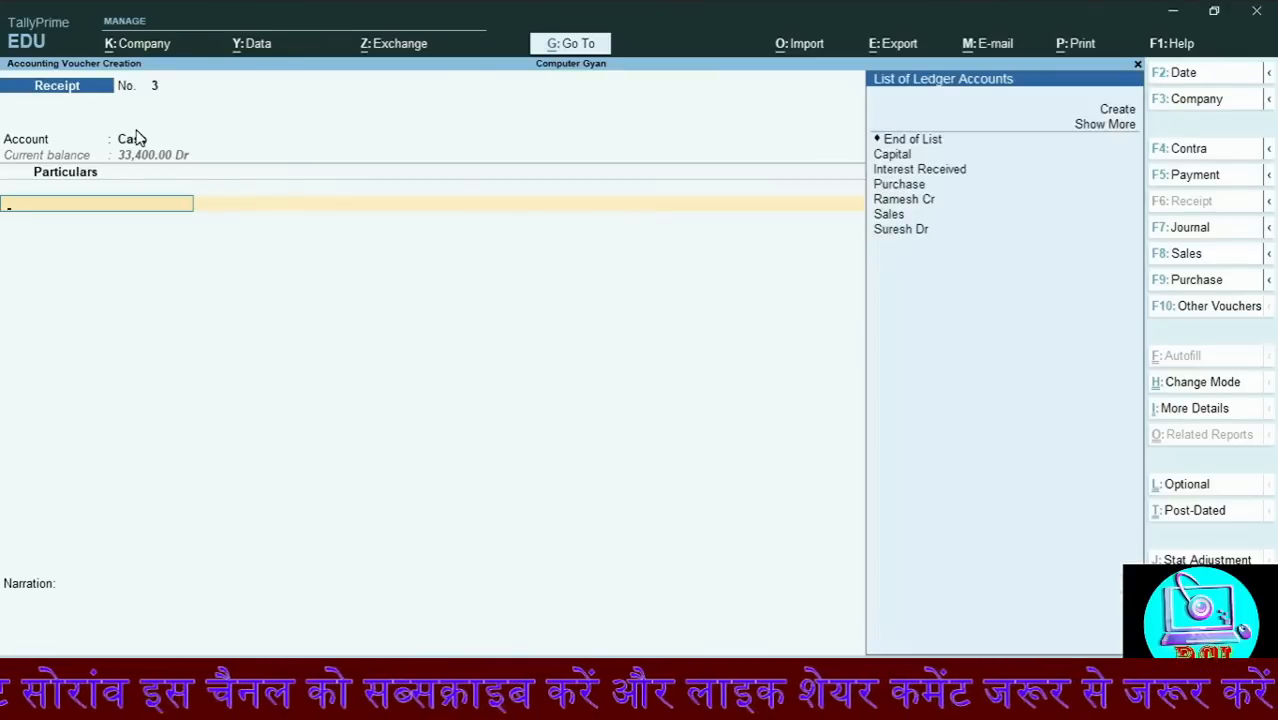
Enter a receipt of 7500 from the customer's debtor ledger and save the voucher without a narration
text(Su)
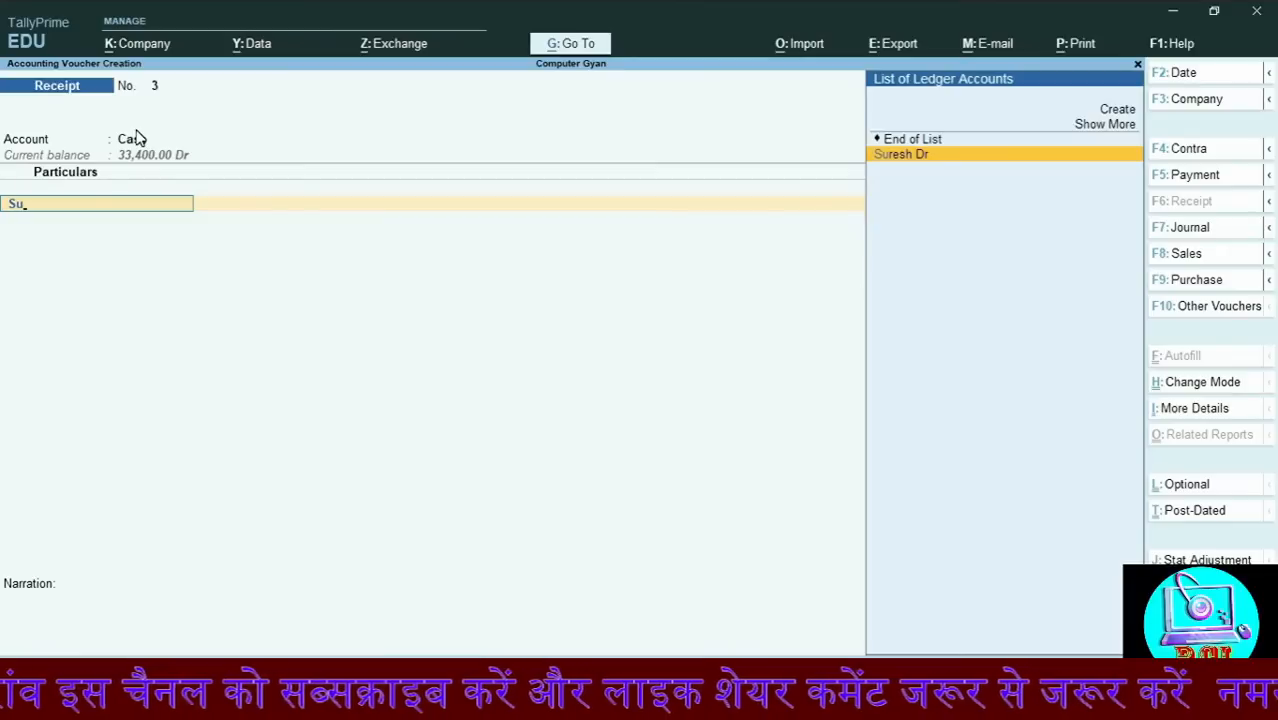
key(Return)
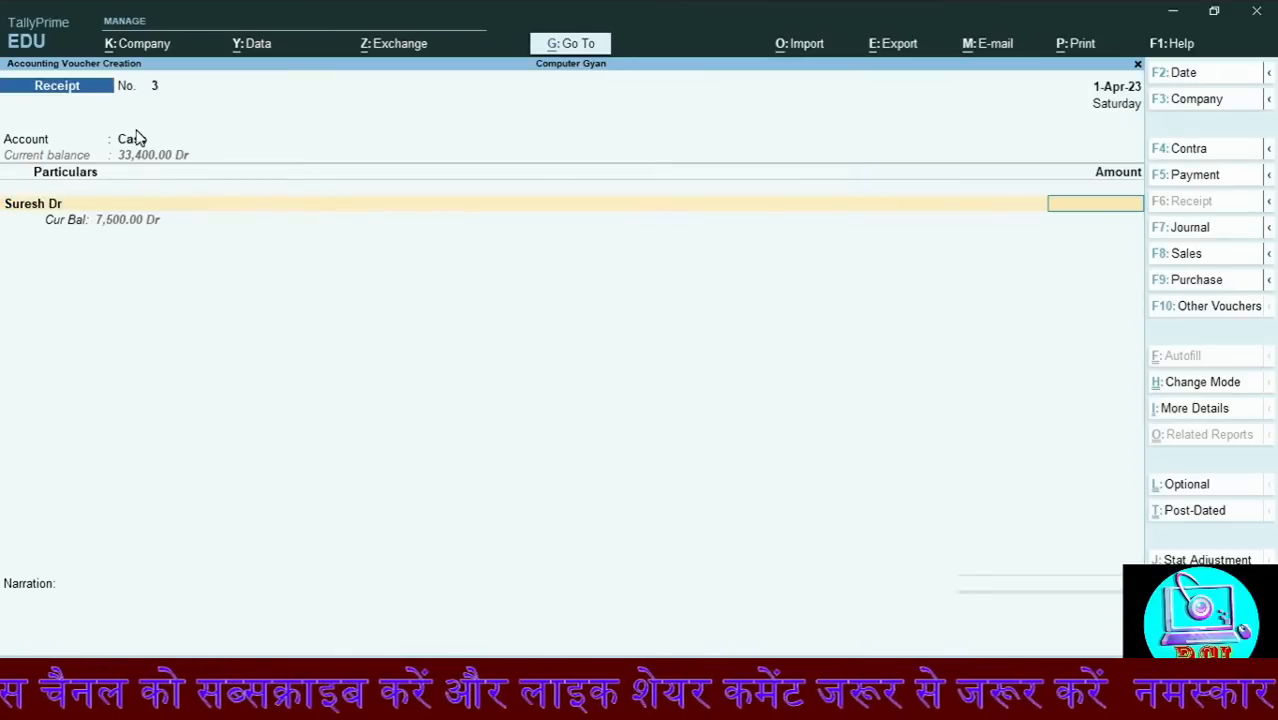
text(7500)
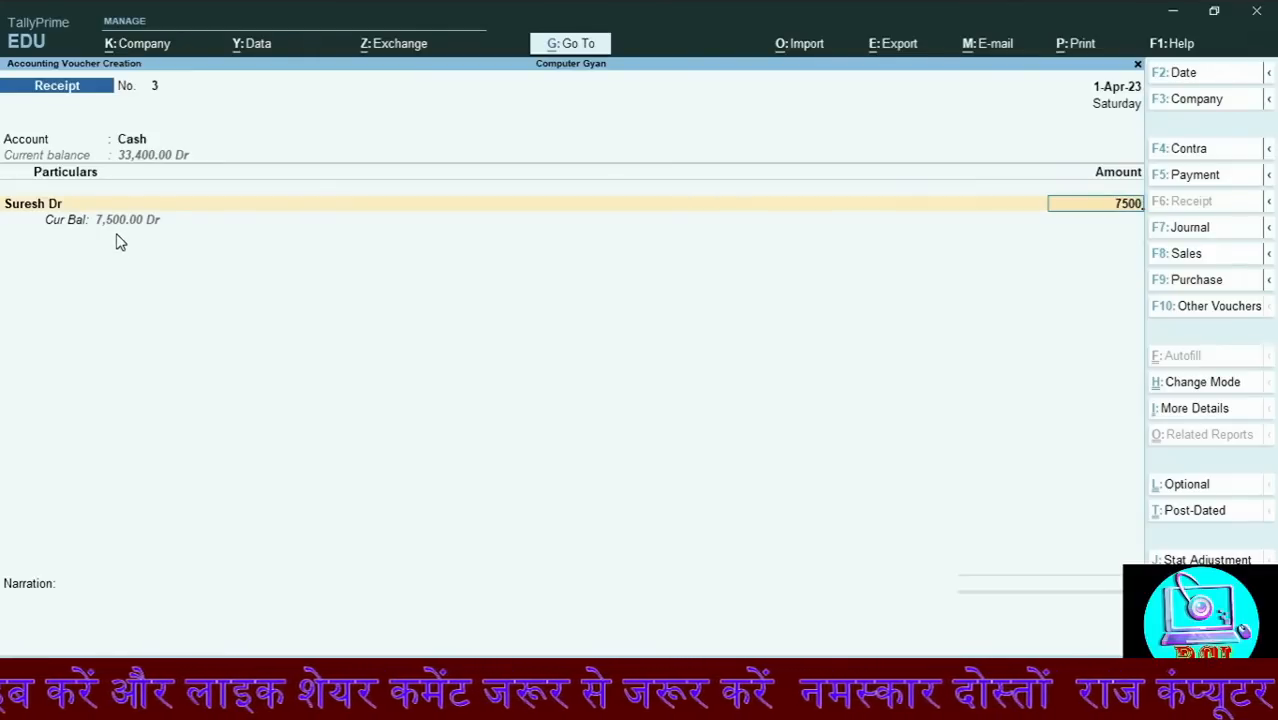
key(Return)
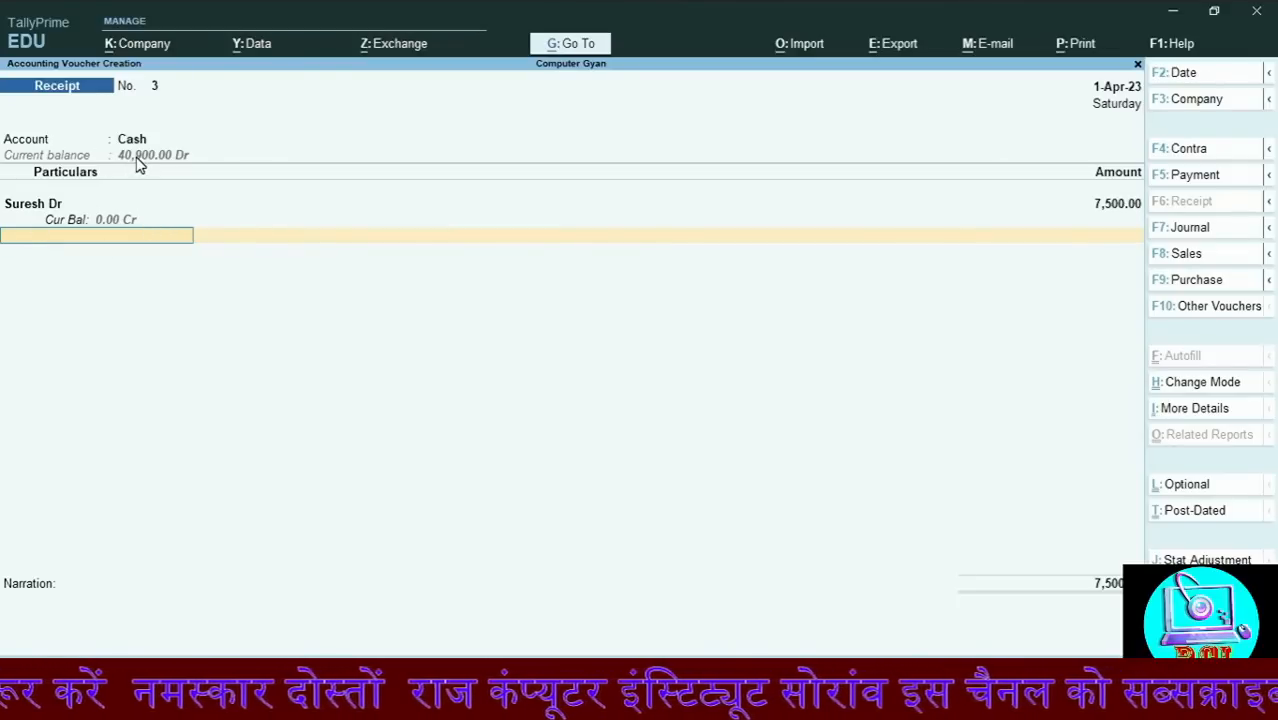
key(Return)
key(Return)
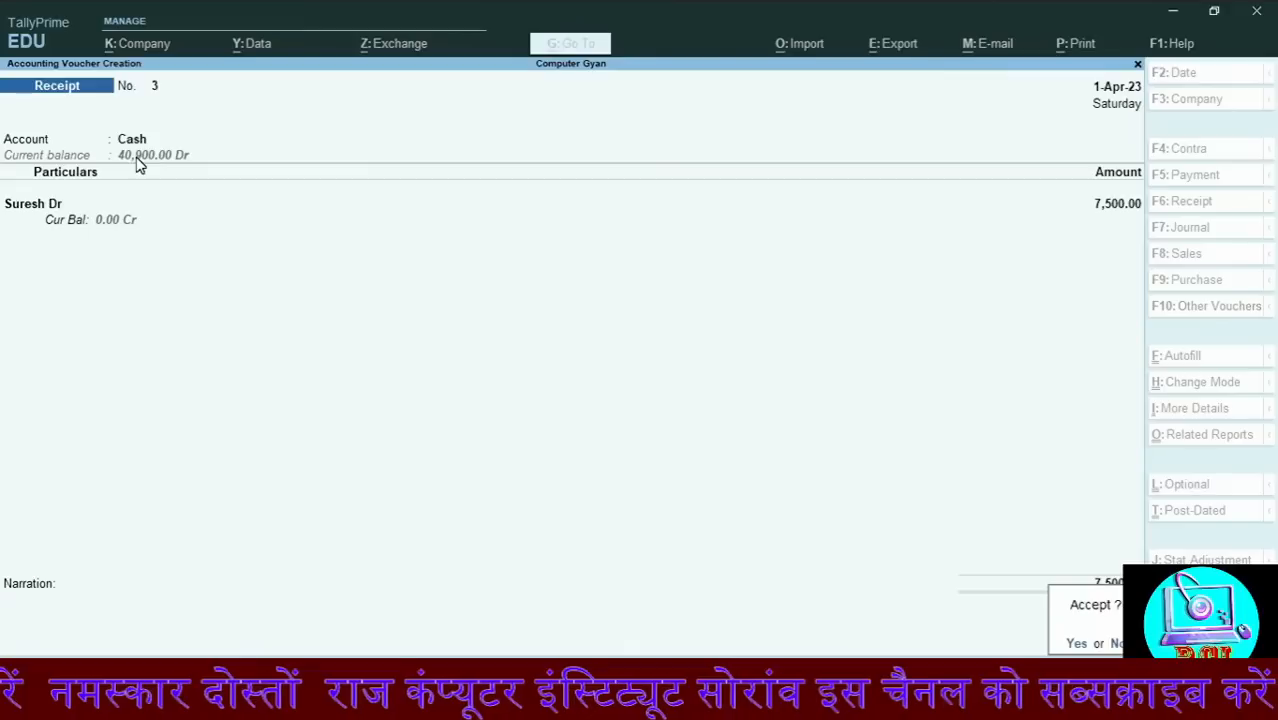
key(Return)
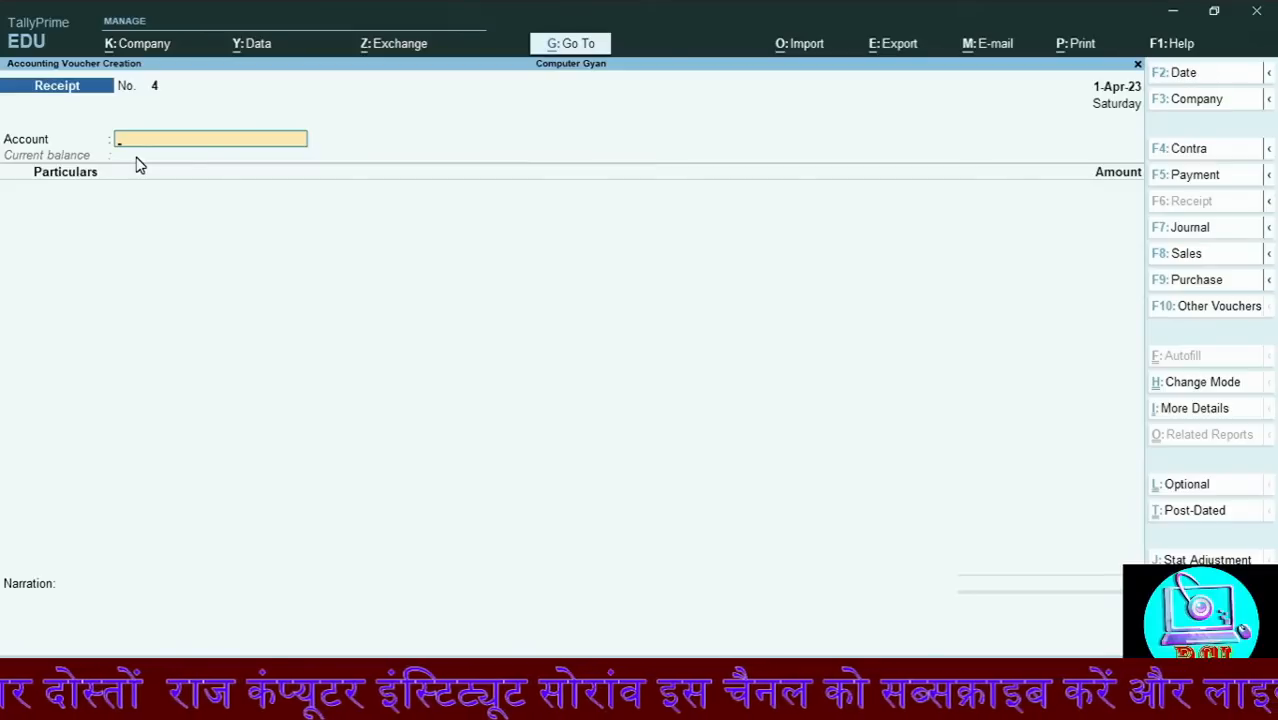
Start a purchase voucher with Cash as the party account, blank receipt details and Purchase as the purchase ledger
click(1205, 283)
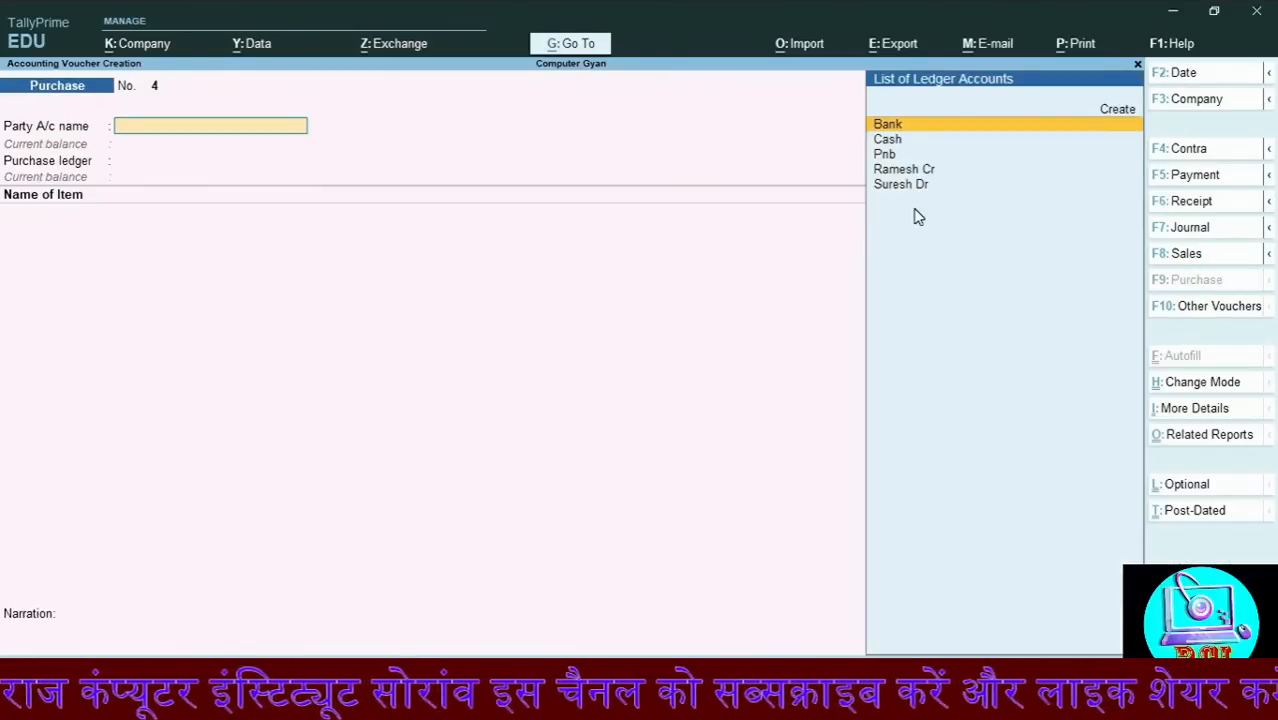
key(Down)
key(Return)
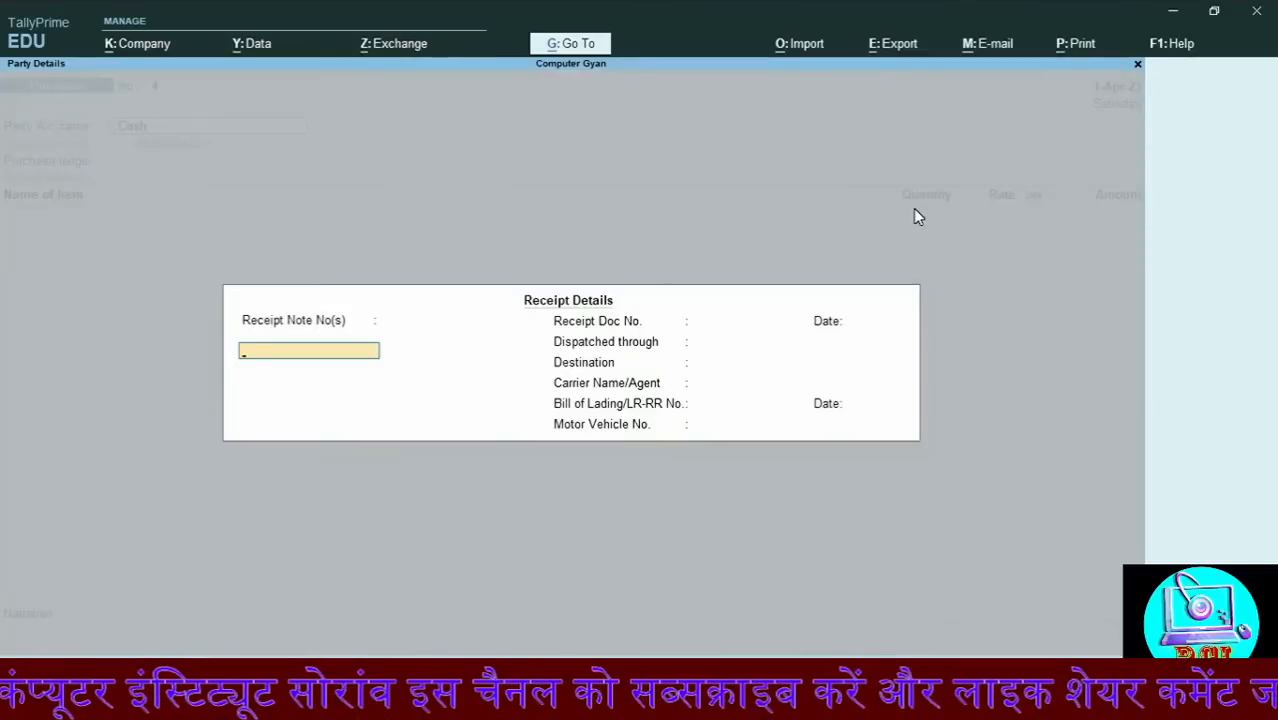
key(ctrl+a)
key(ctrl+a)
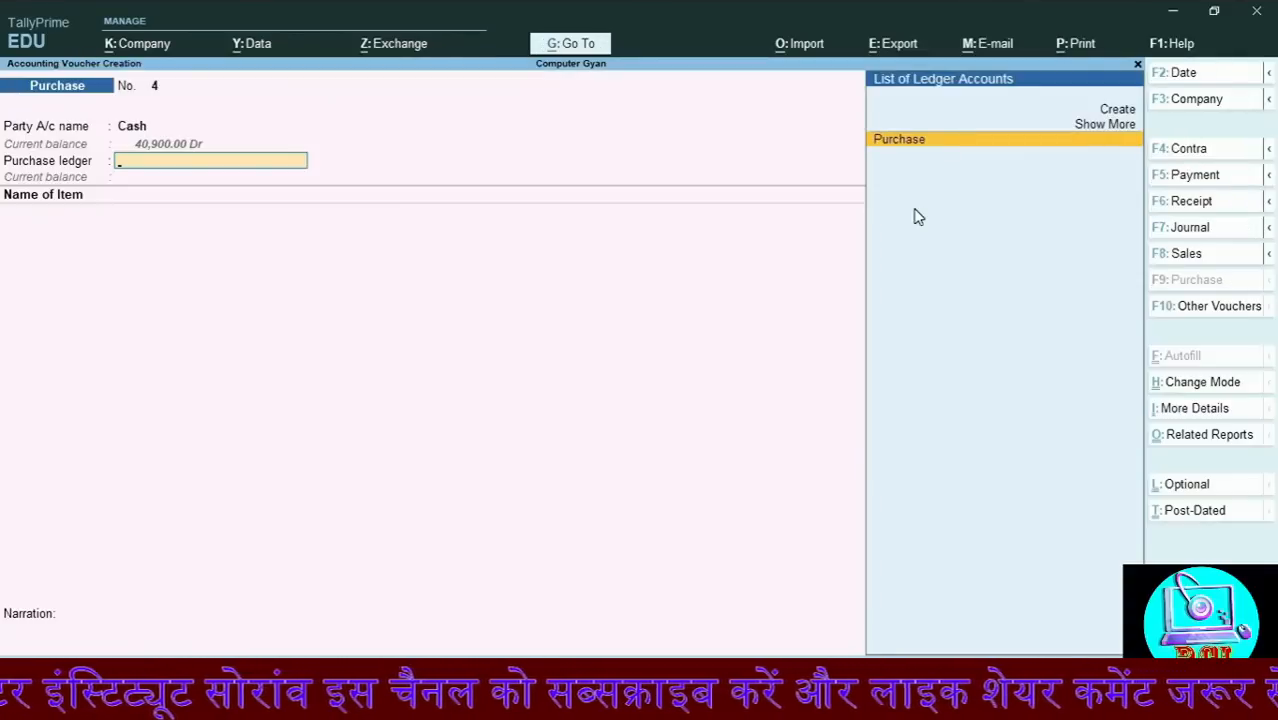
key(Return)
Add the stock item Mango to the purchase voucher with a quantity of 100 kg
key(Down)
key(Down)
key(Down)
key(Down)
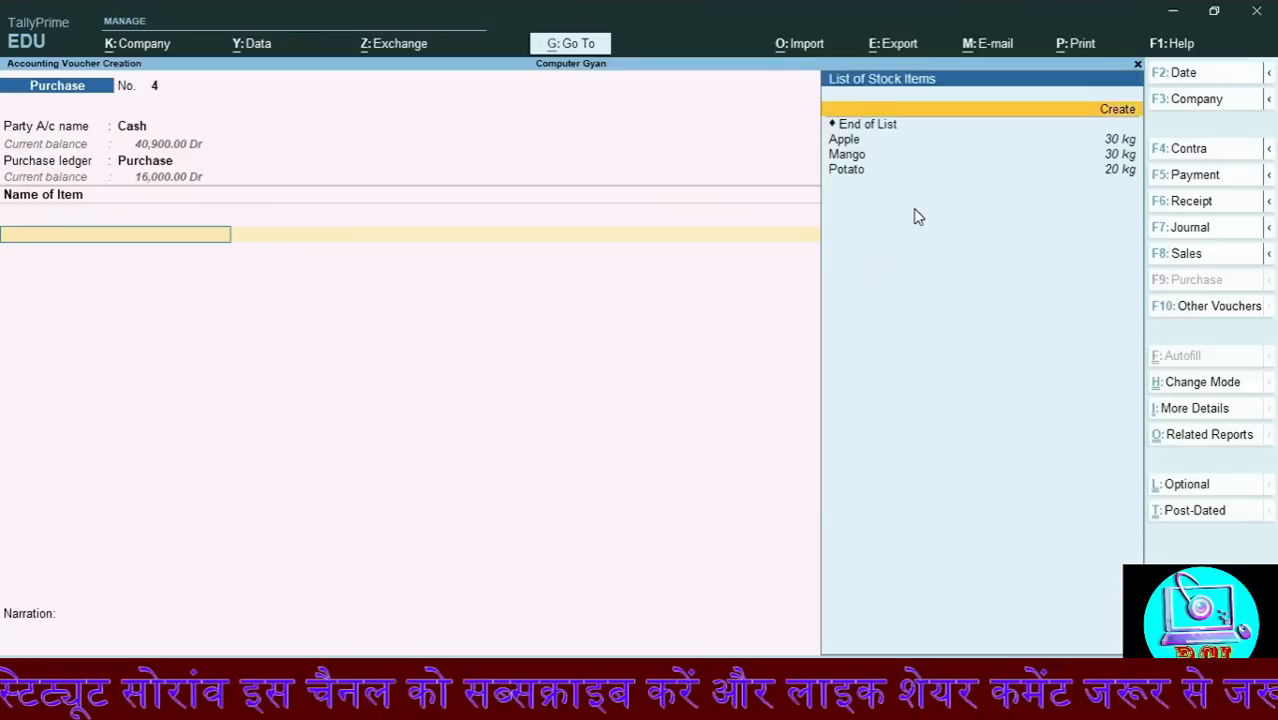
key(Down)
key(Up)
key(Up)
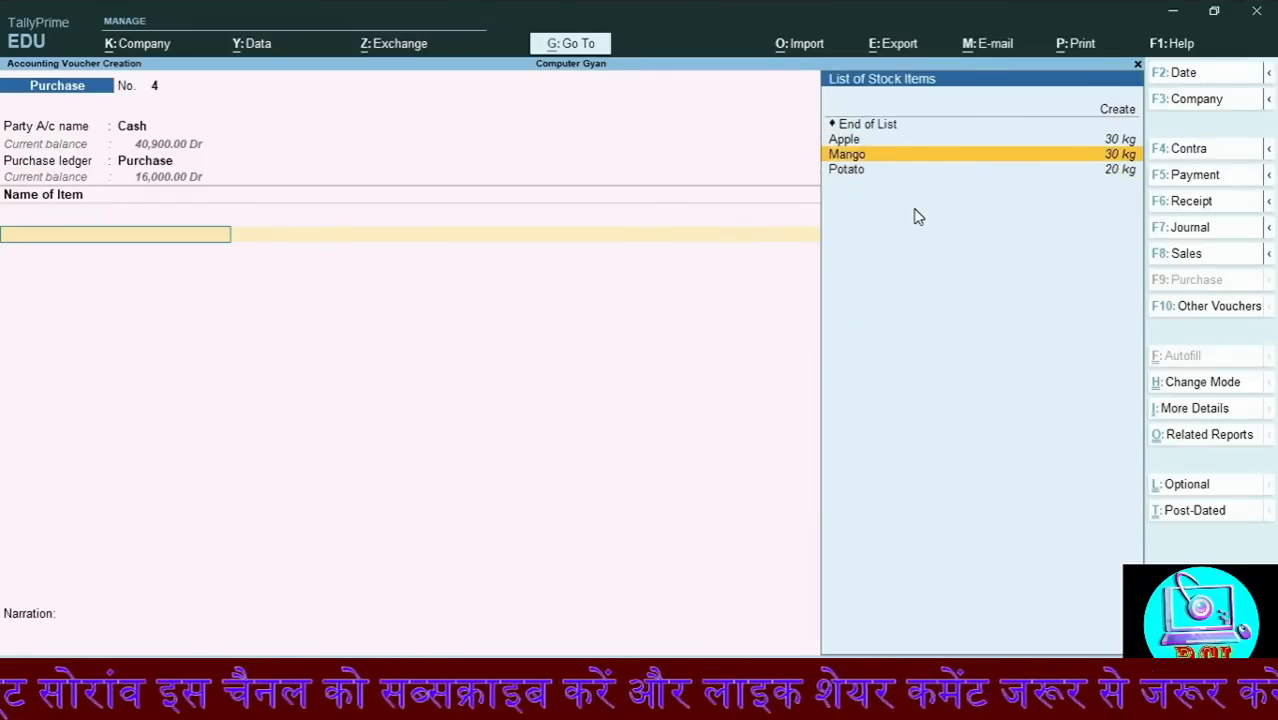
key(Down)
key(Return)
text(100)
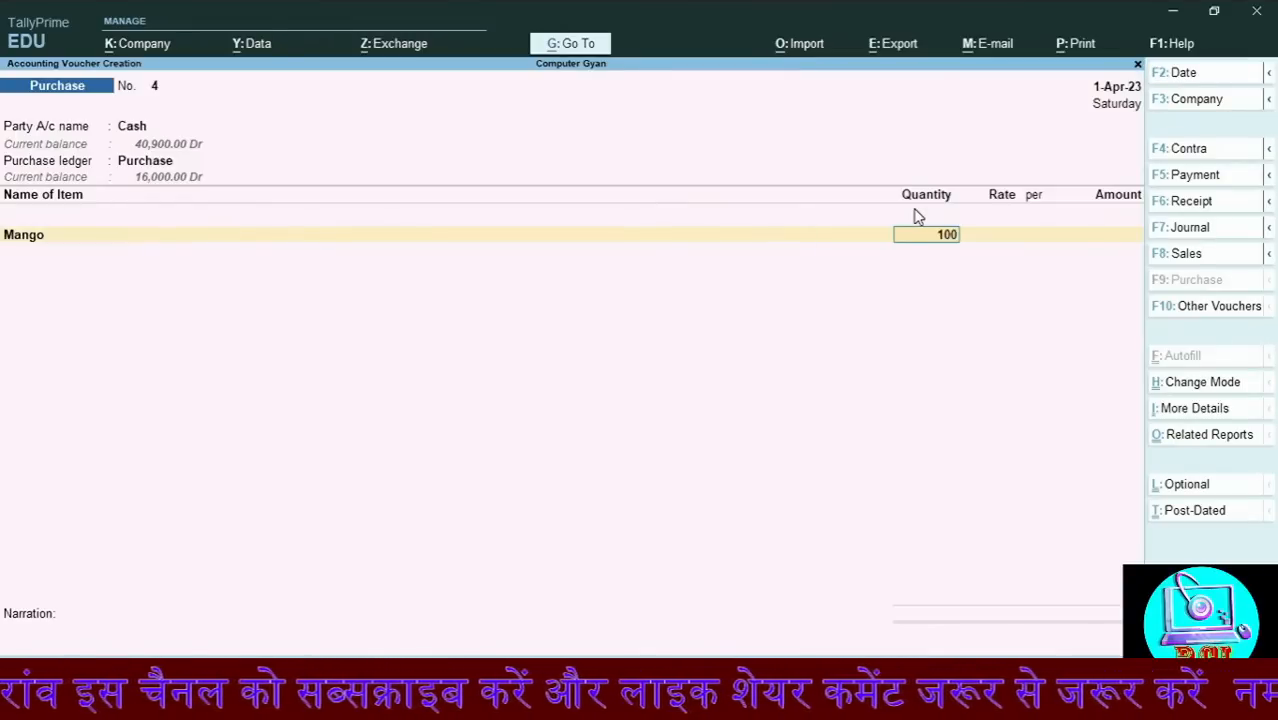
key(Return)
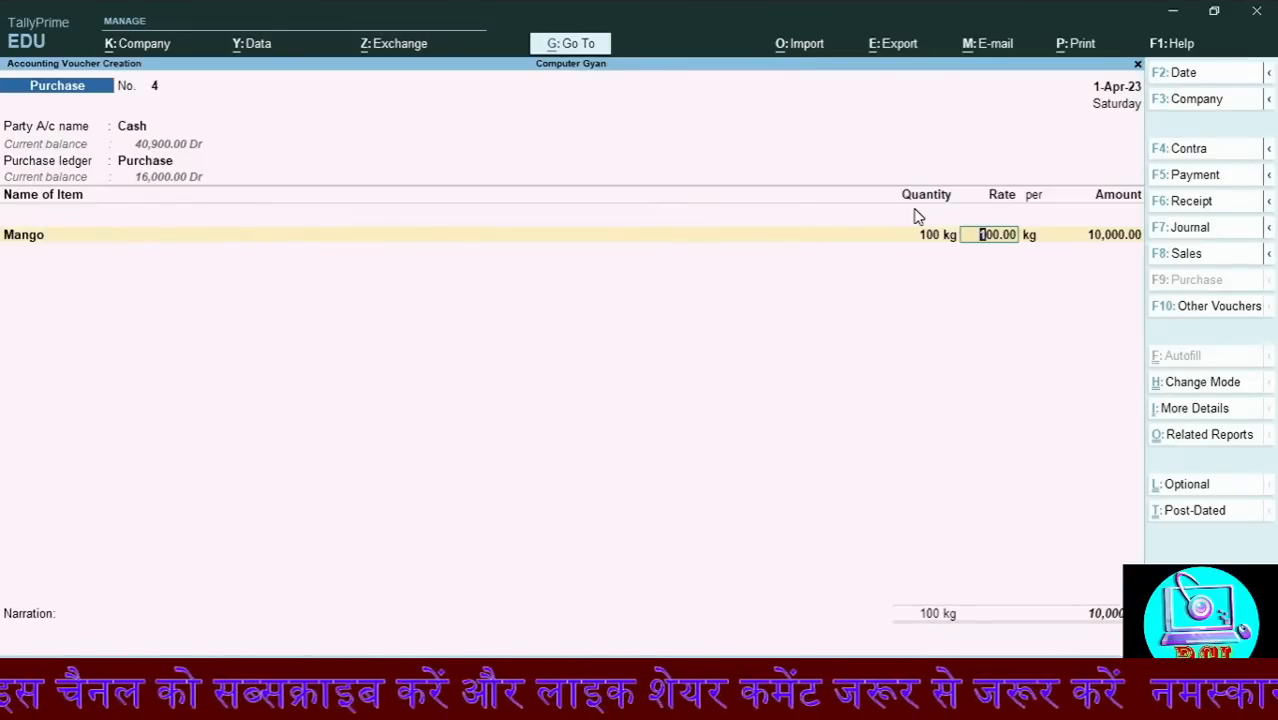
Accept the Mango rate of 100.00 per kg, end the item list and save the purchase voucher without a narration
key(Return)
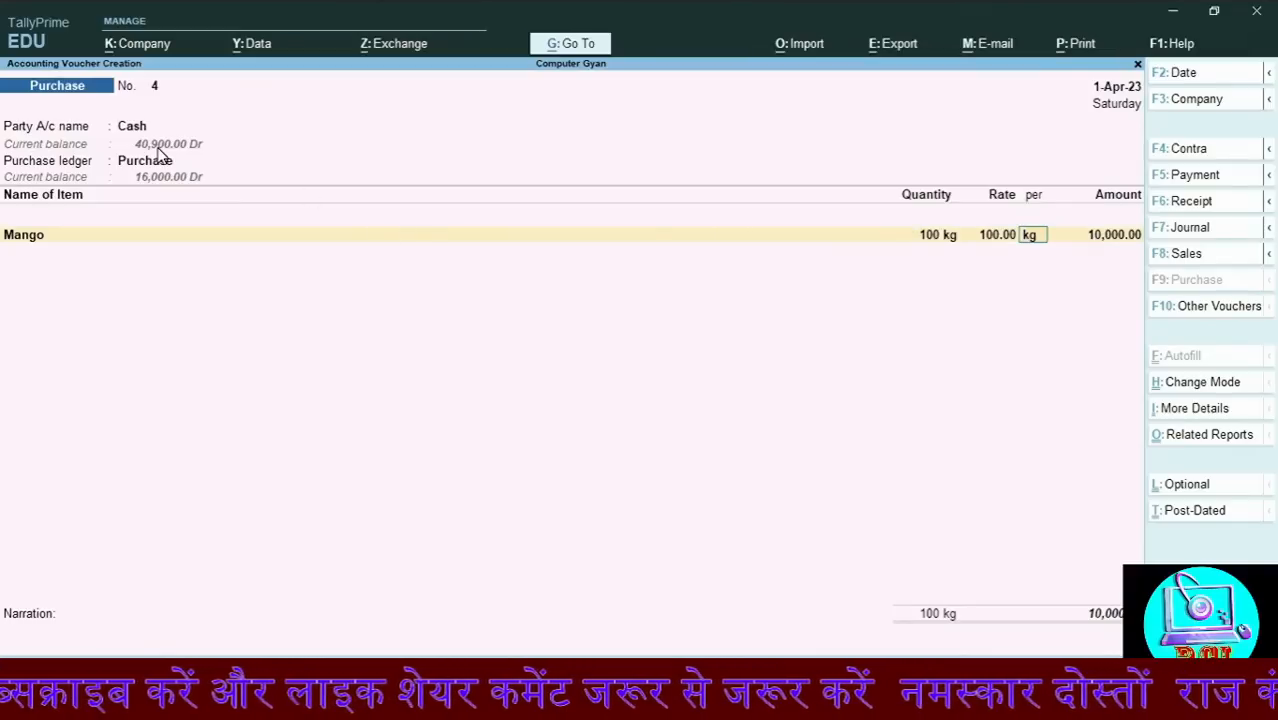
key(Return)
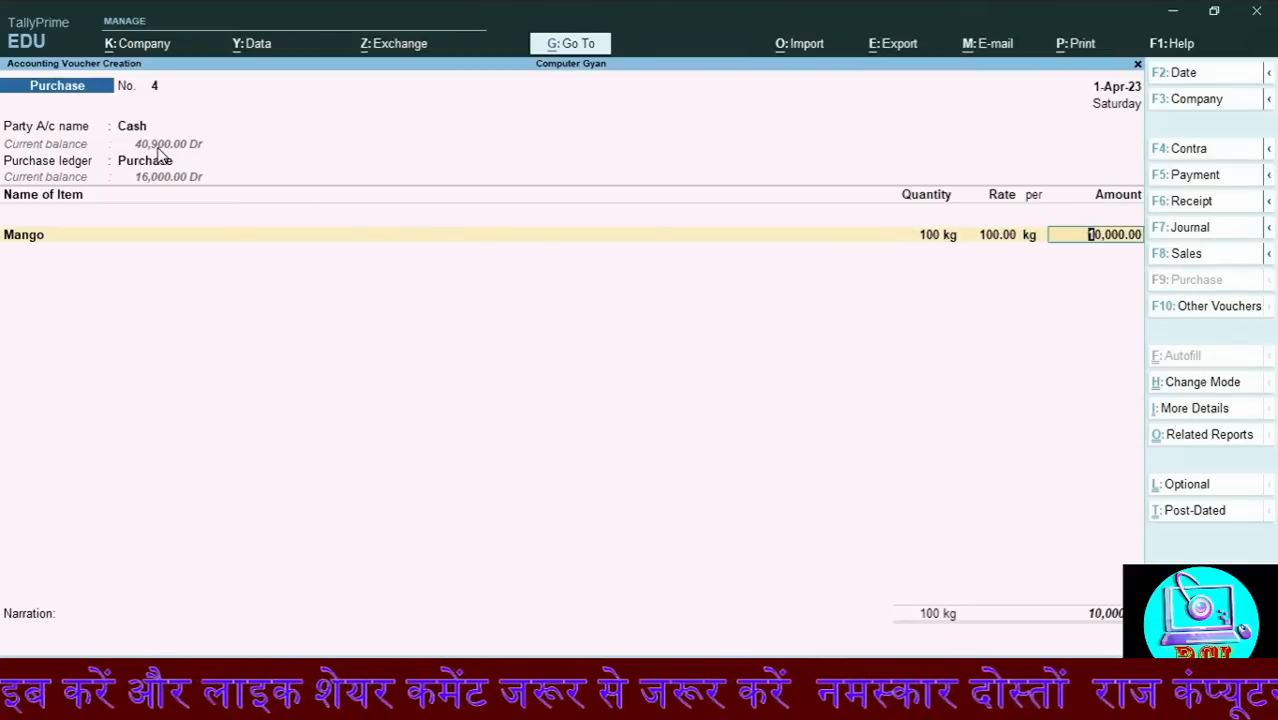
key(Return)
key(Return)
key(Return)
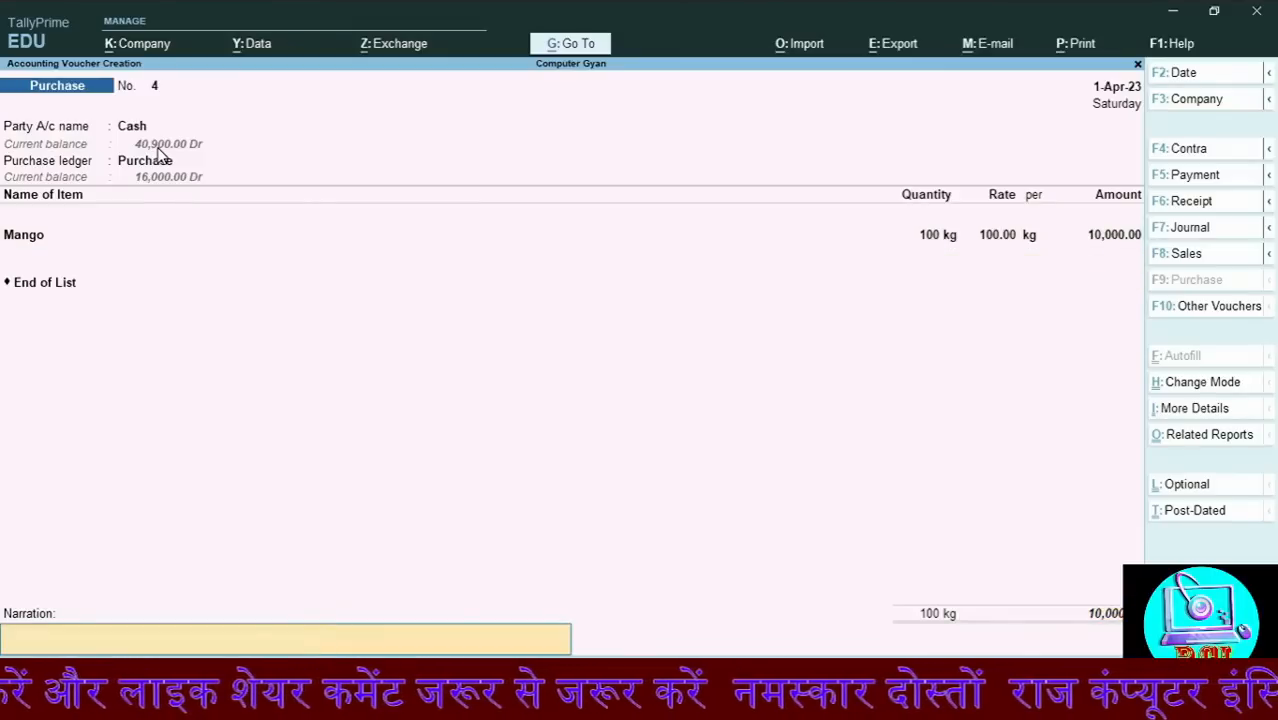
key(Return)
key(Return)
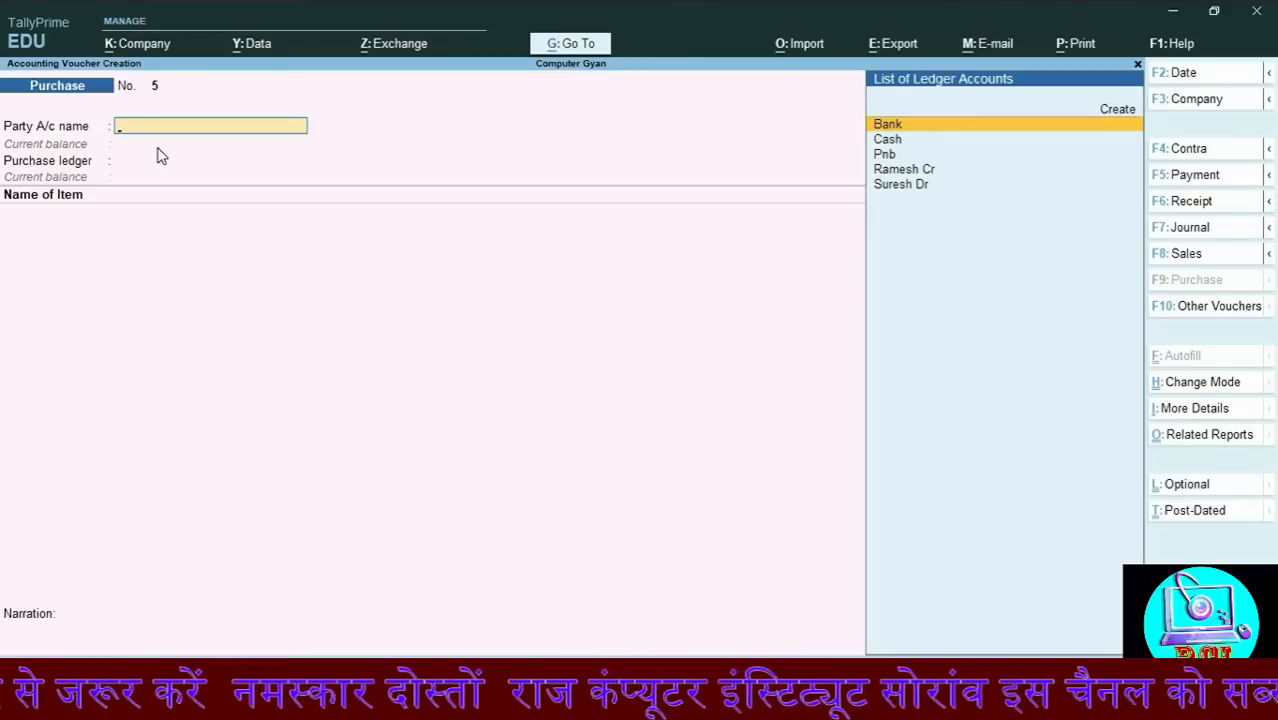
Change the voucher type from Purchase to Debit Note
click(1222, 307)
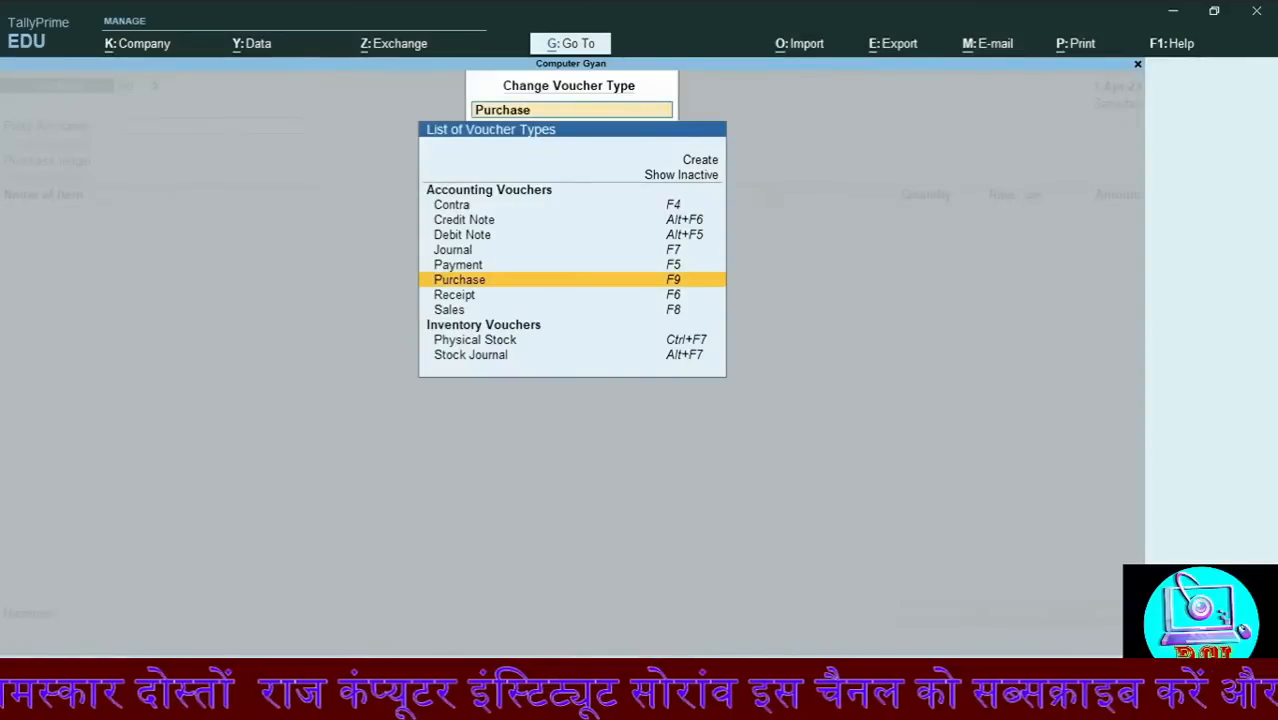
key(Up)
key(Up)
key(Up)
key(Up)
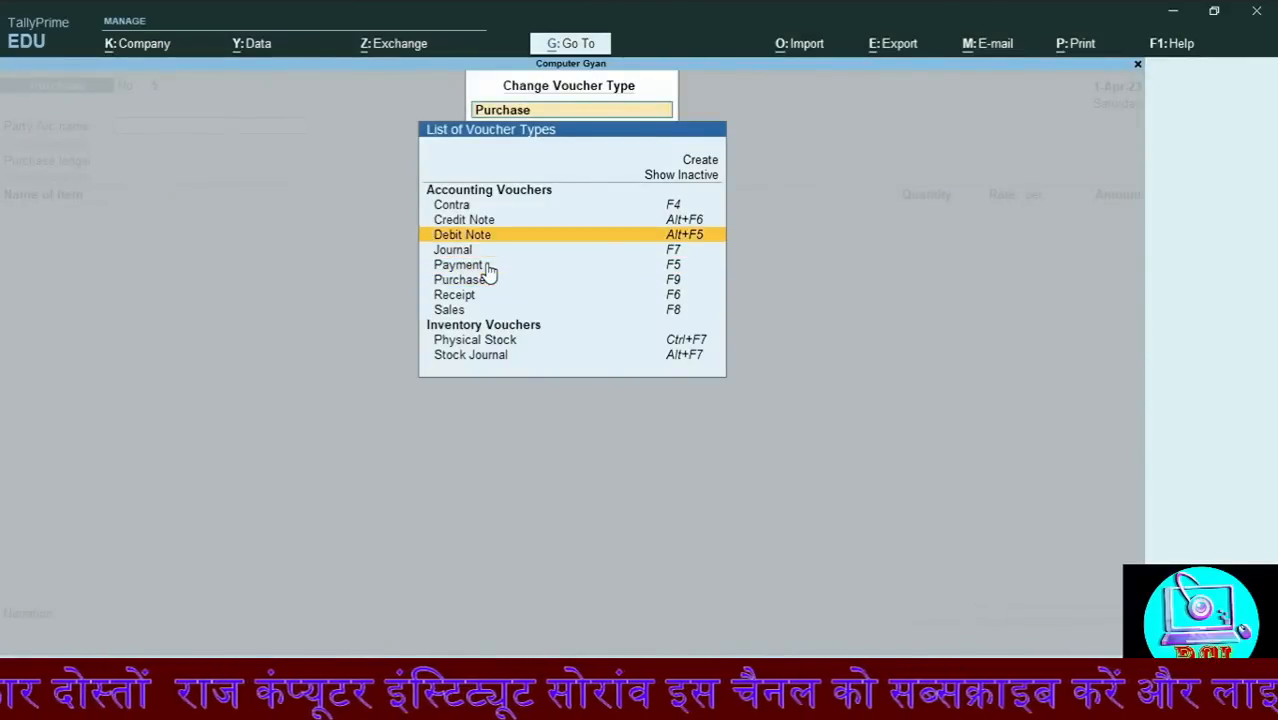
key(Down)
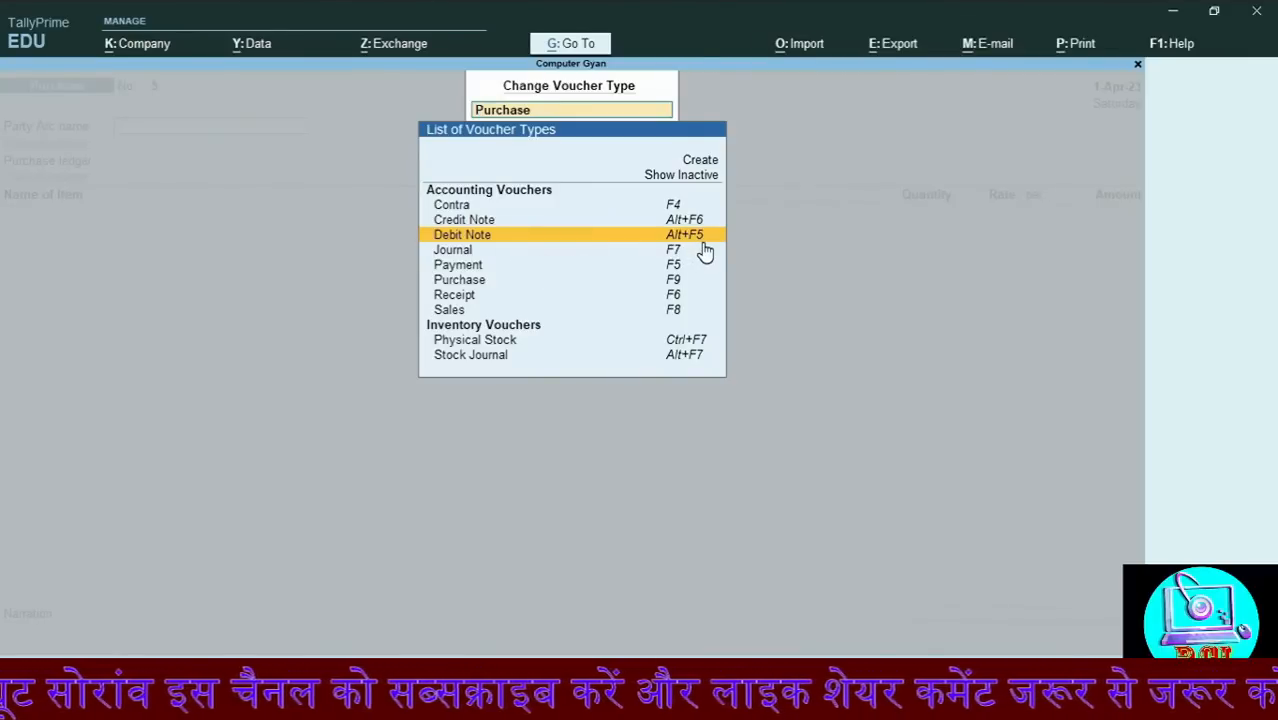
key(Return)
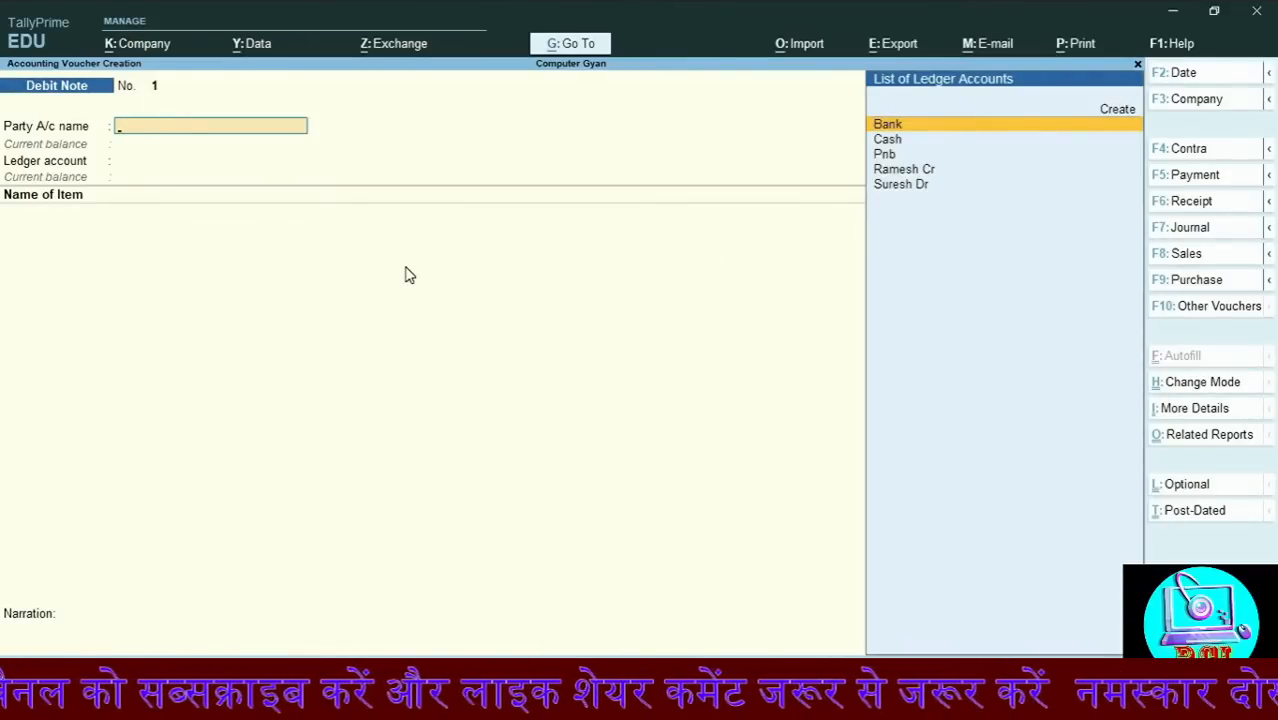
Set Cash as the debit note's party account with blank dispatch details and default party details, and choose Purchase as the ledger account
key(Down)
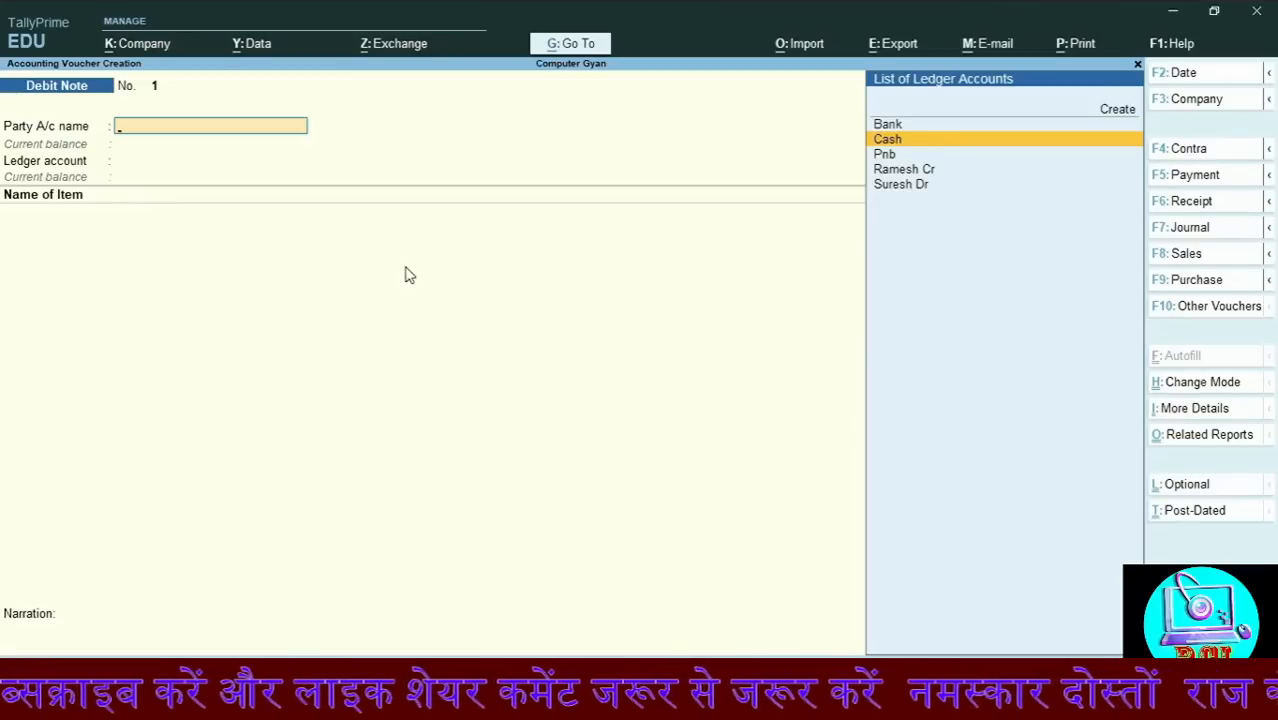
key(Return)
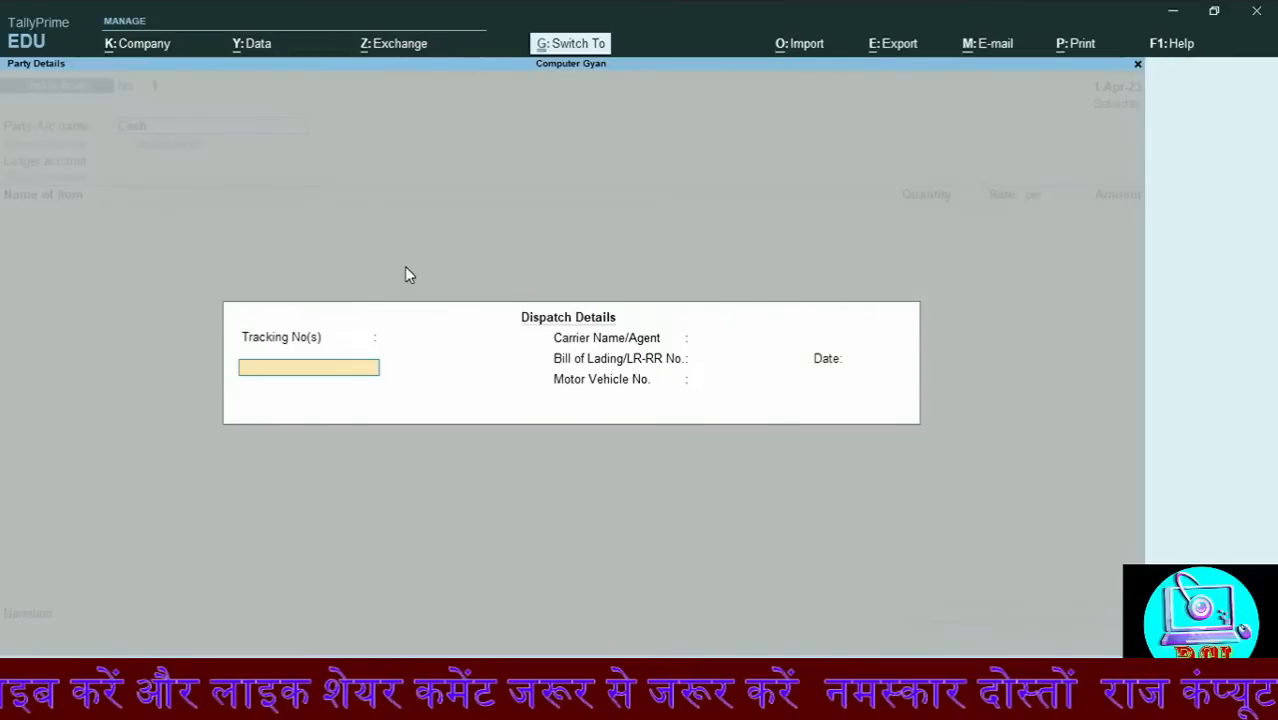
key(ctrl+a)
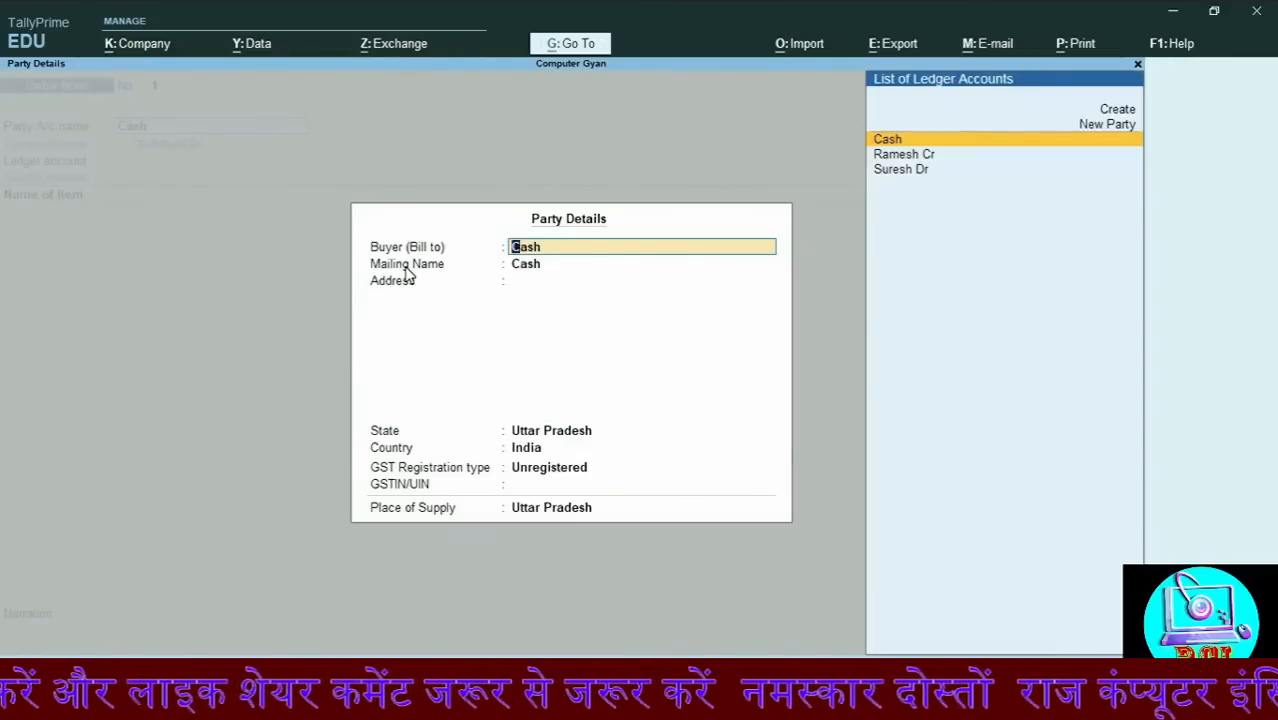
key(ctrl)
key(ctrl+a)
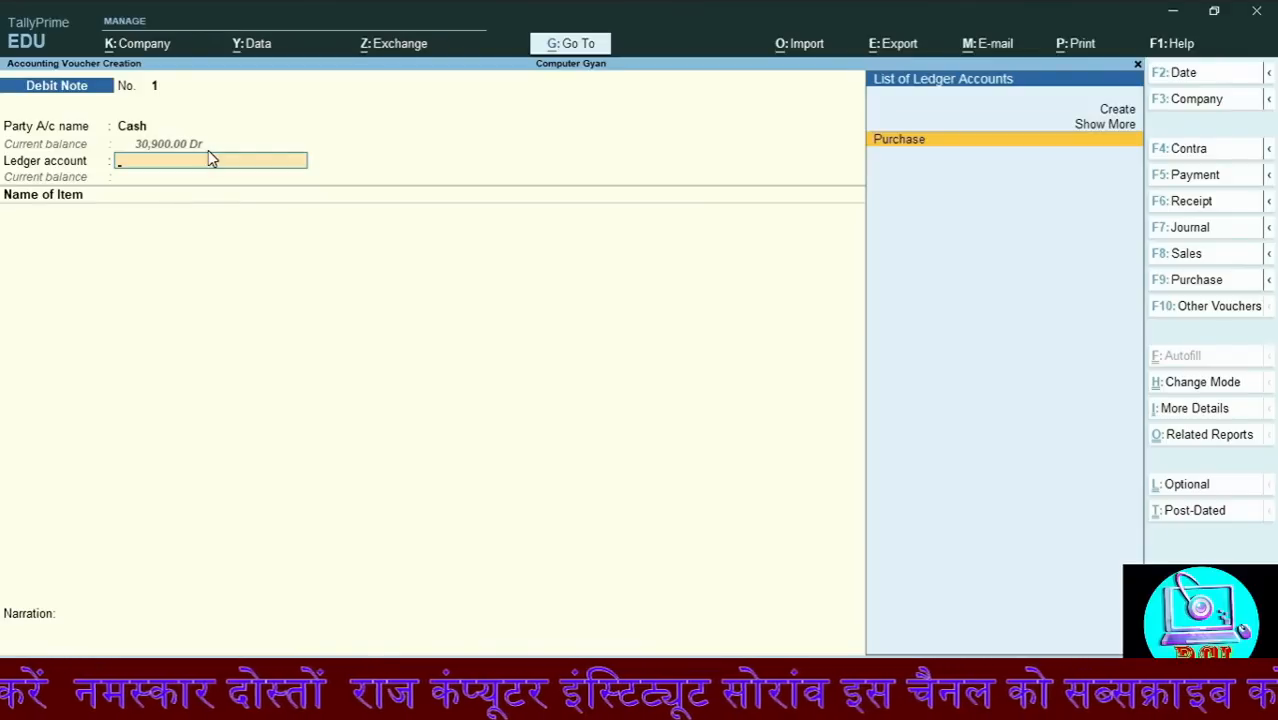
key(Return)
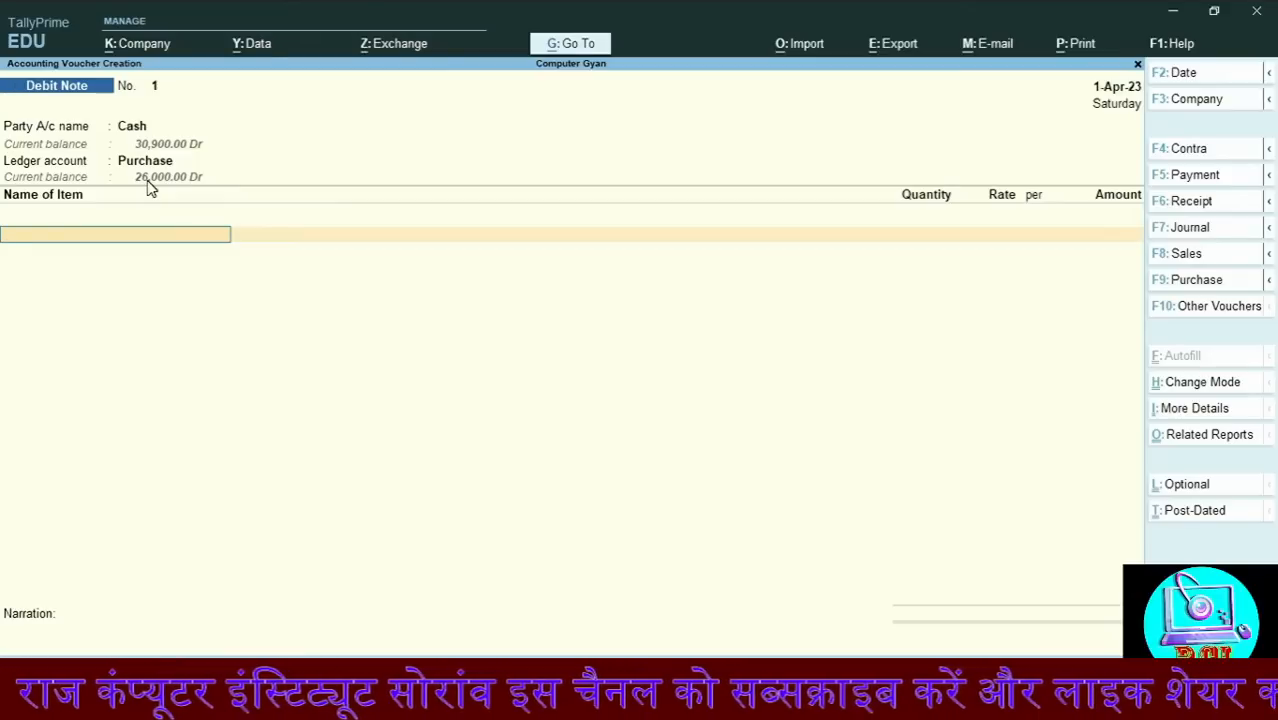
Add the stock item Mango to the debit note with a quantity of 60 kg
key(space)
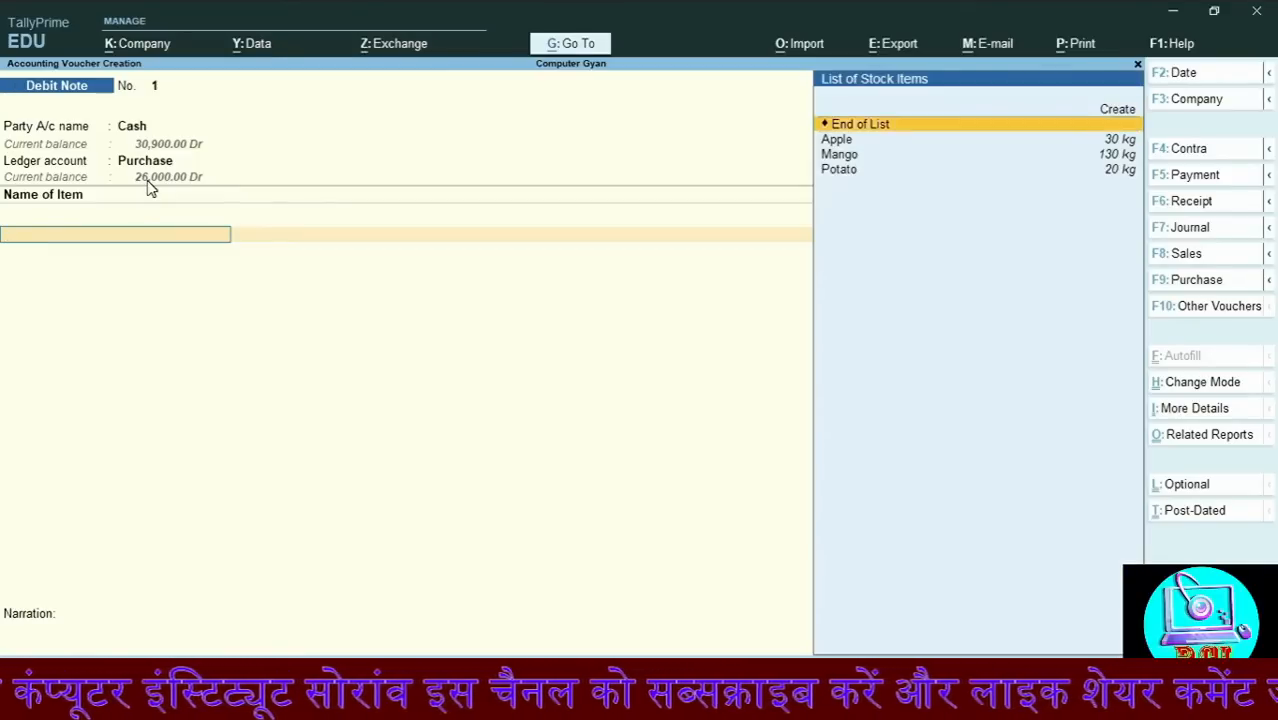
key(Down)
key(Down)
key(Return)
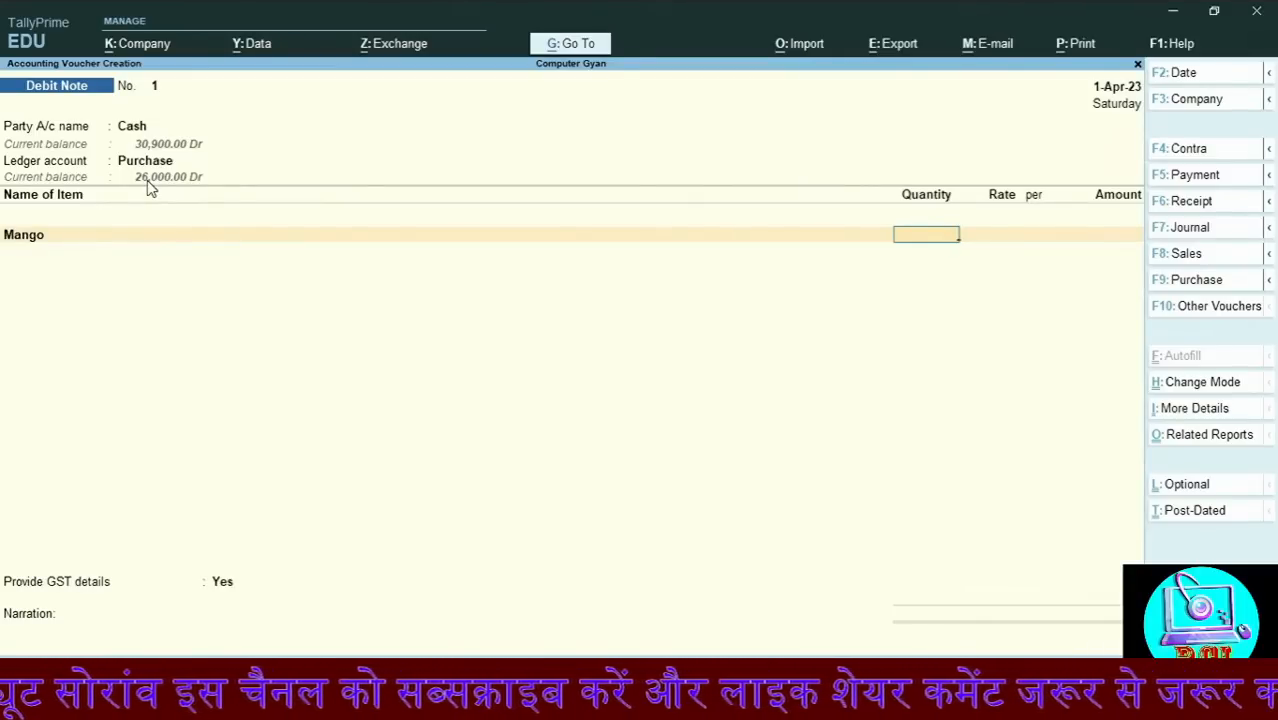
text(60)
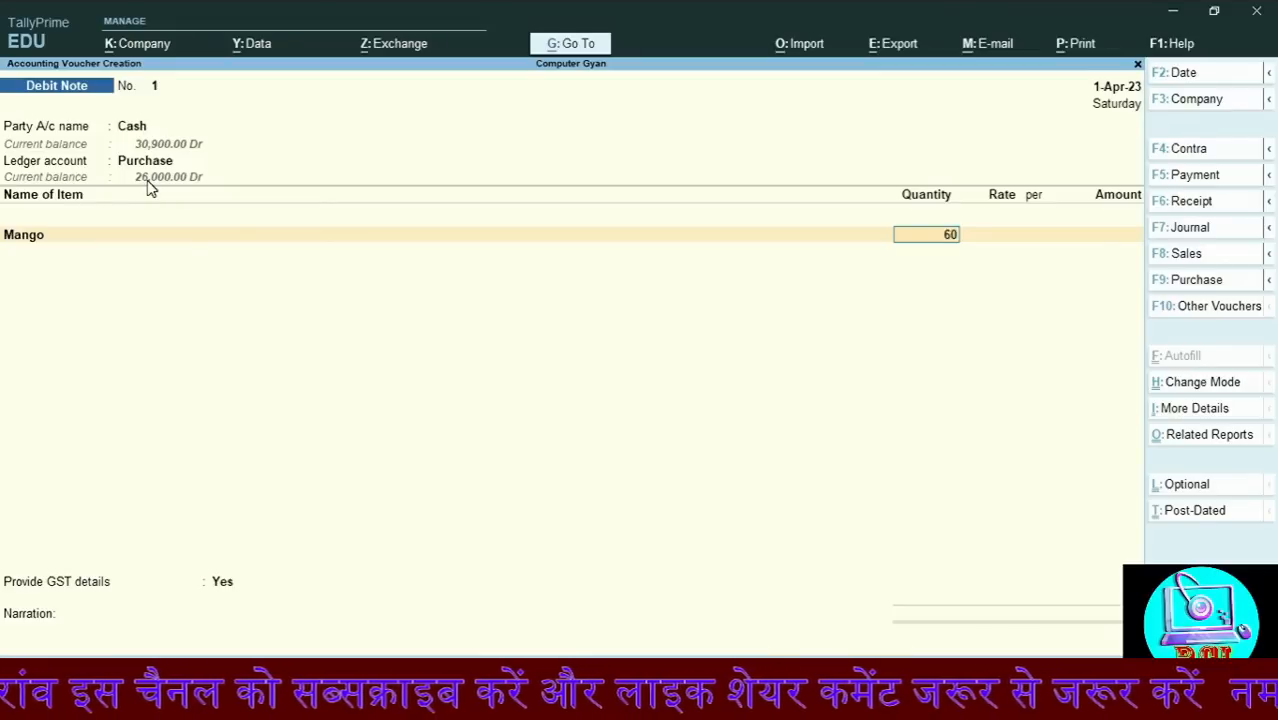
key(Return)
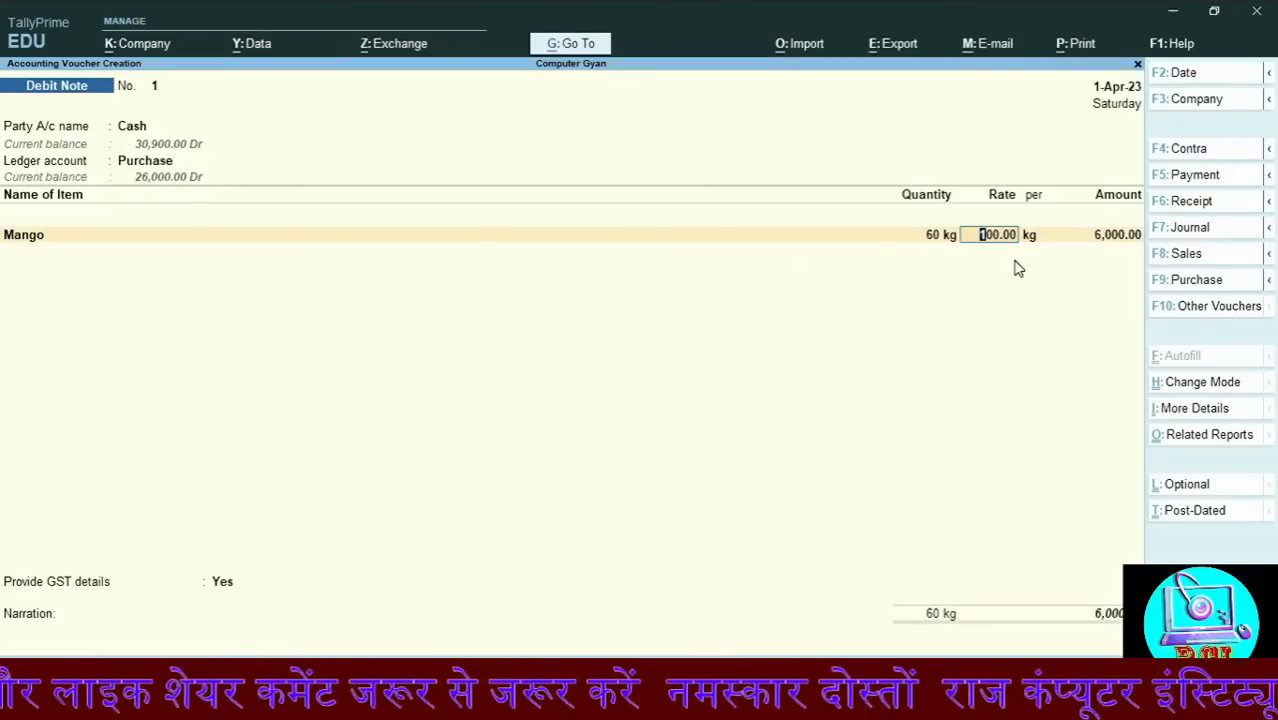
Accept the Mango rate of 100.00 per kg, keep the note reason as Not Applicable, and save the debit note without a narration
key(Return)
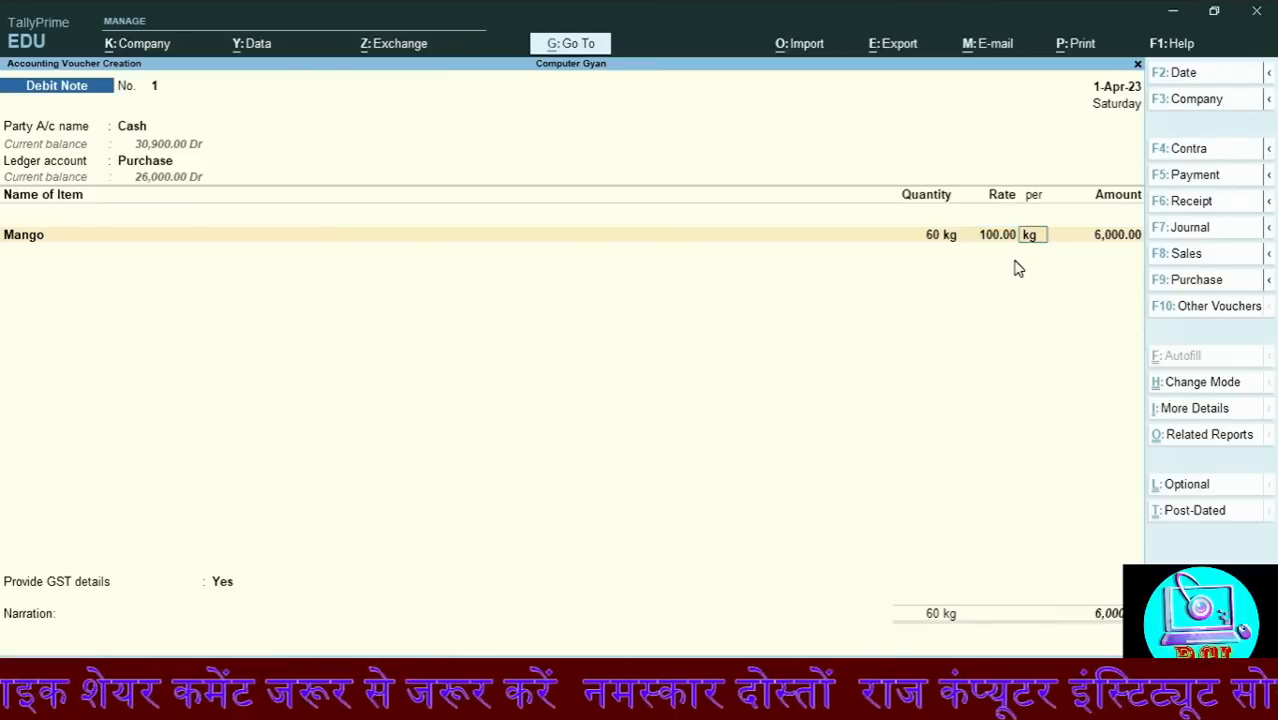
key(Return)
key(Return)
key(Return)
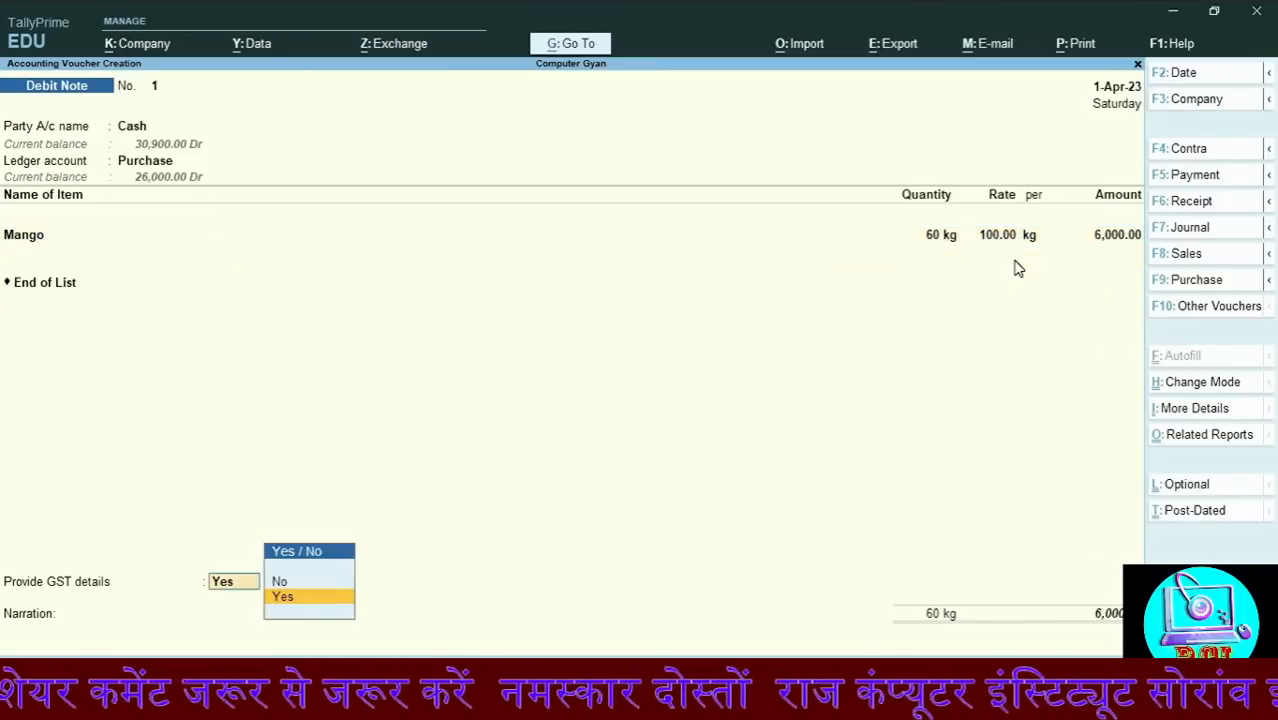
key(Return)
key(Return)
key(Return)
key(Return)
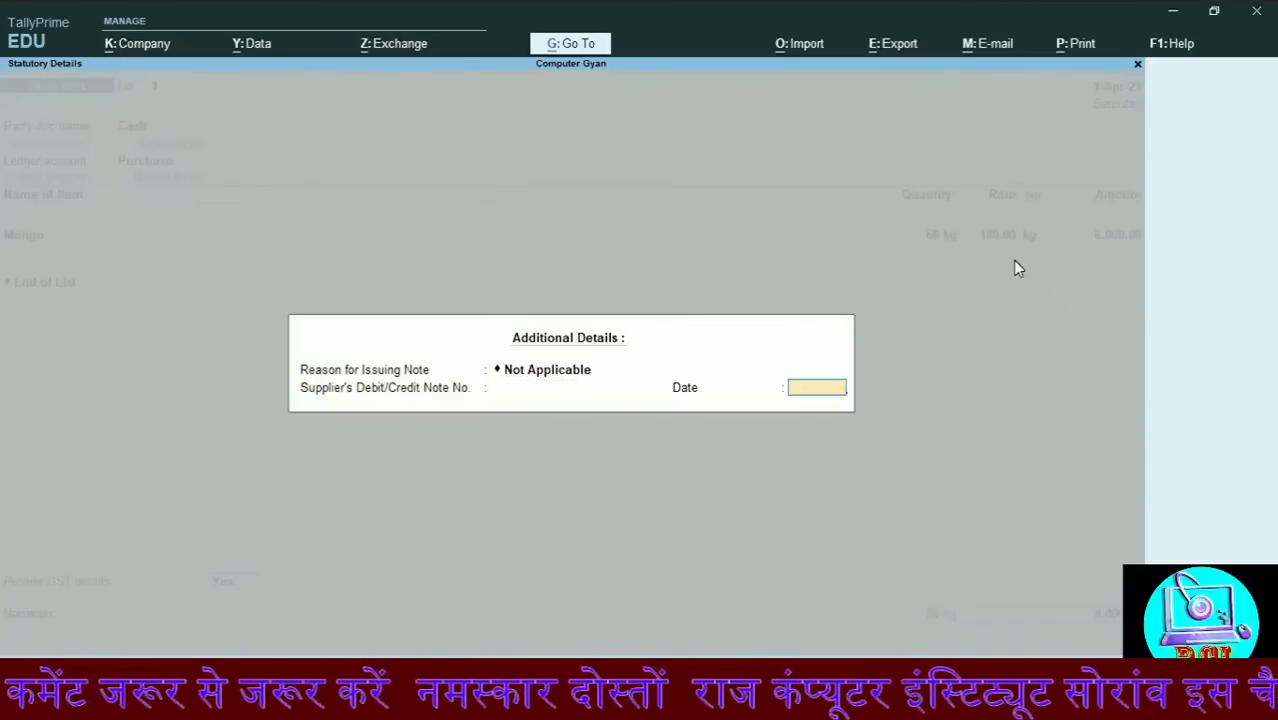
key(Return)
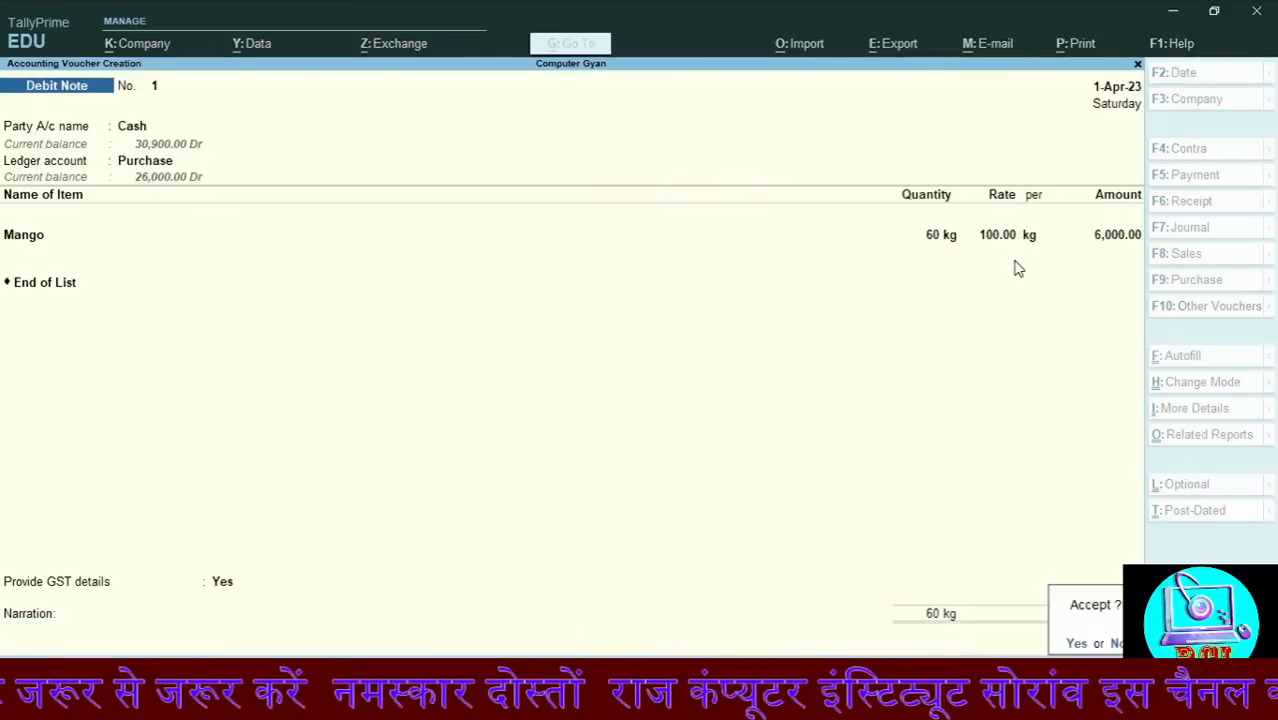
key(Return)
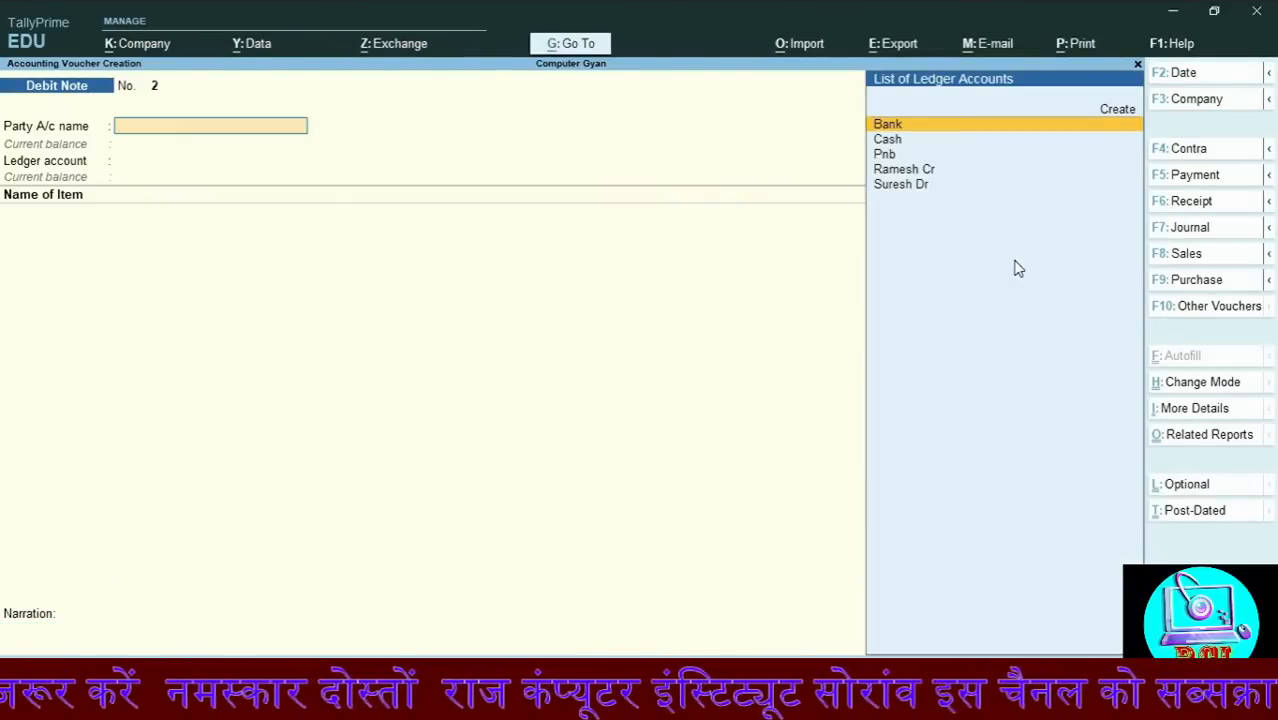
Begin another debit note with Cash and the Purchase ledger to check the account balances and the available Mango stock
key(Down)
key(Return)
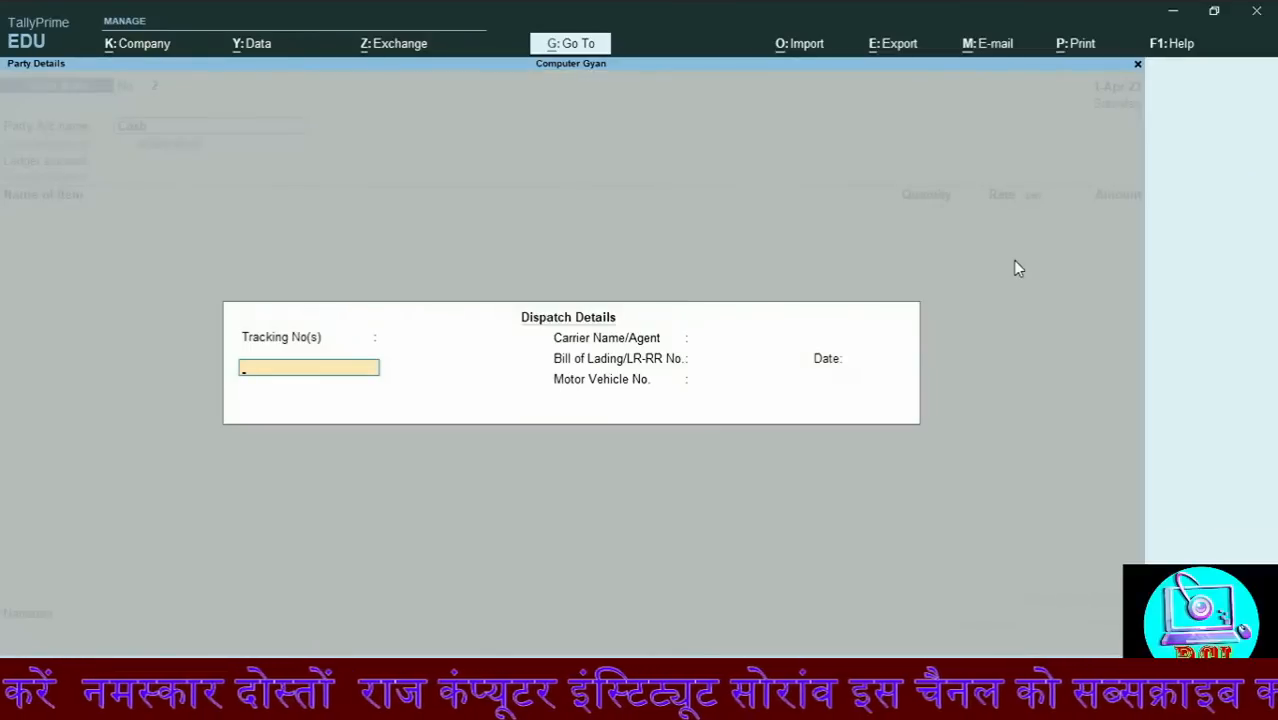
key(Return)
key(ctrl+a)
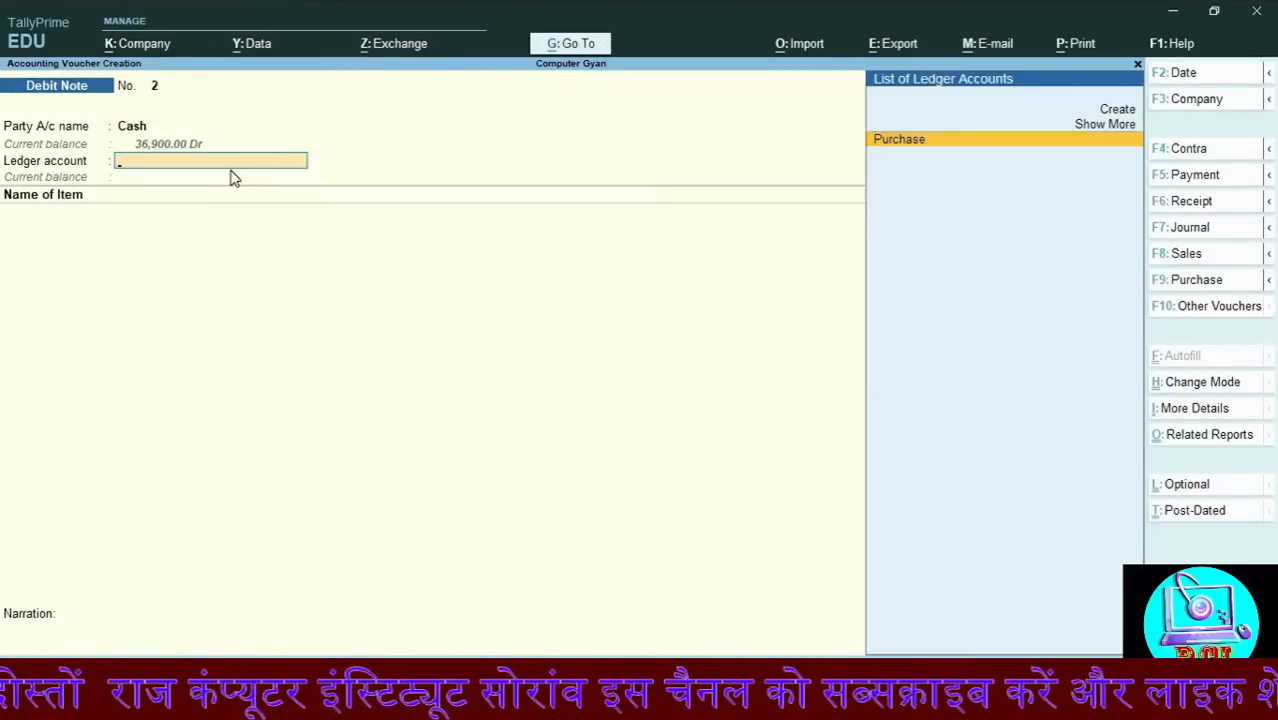
key(Return)
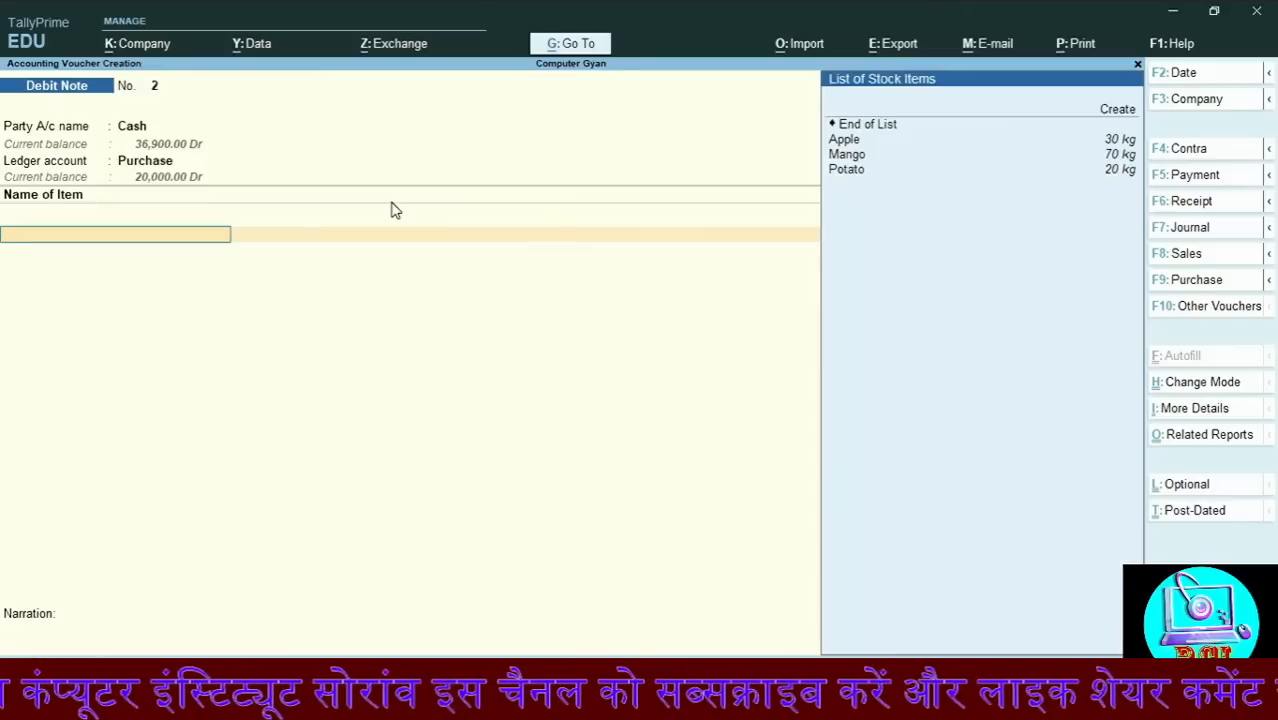
key(Down)
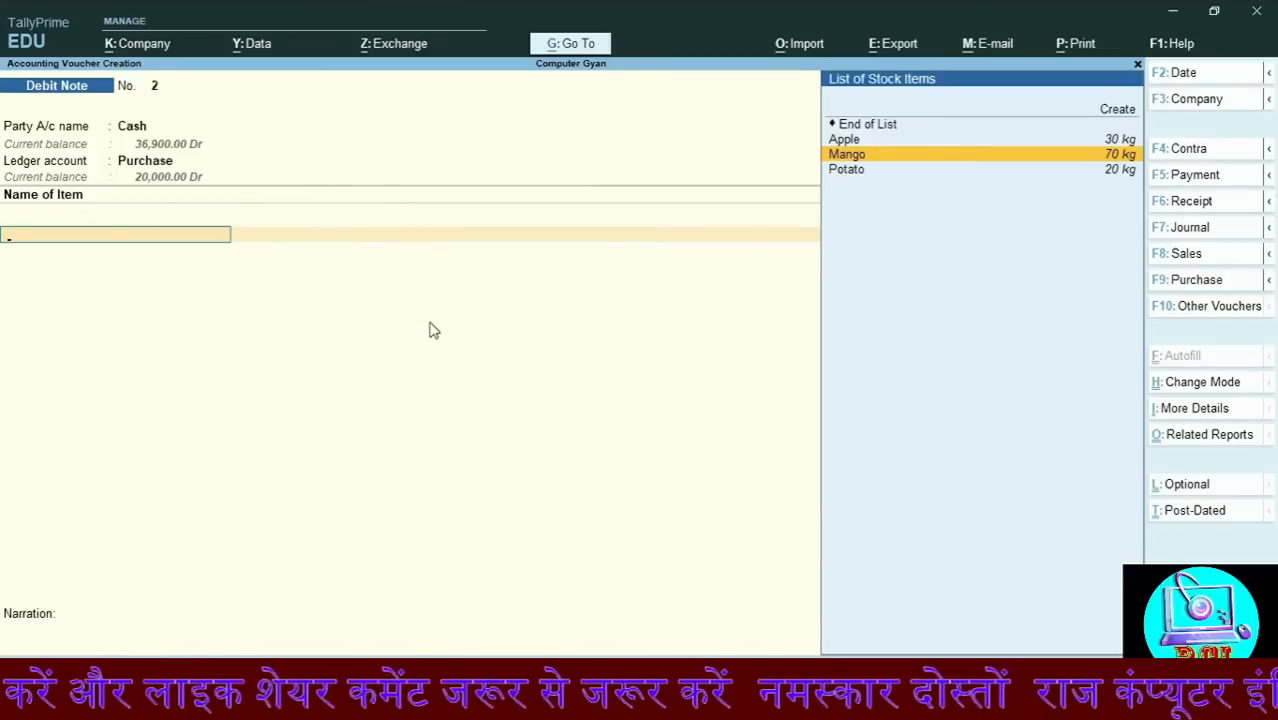
Switch to a sales voucher, keep Cash as the party with default details, and set Sales as the sales ledger
key(F8)
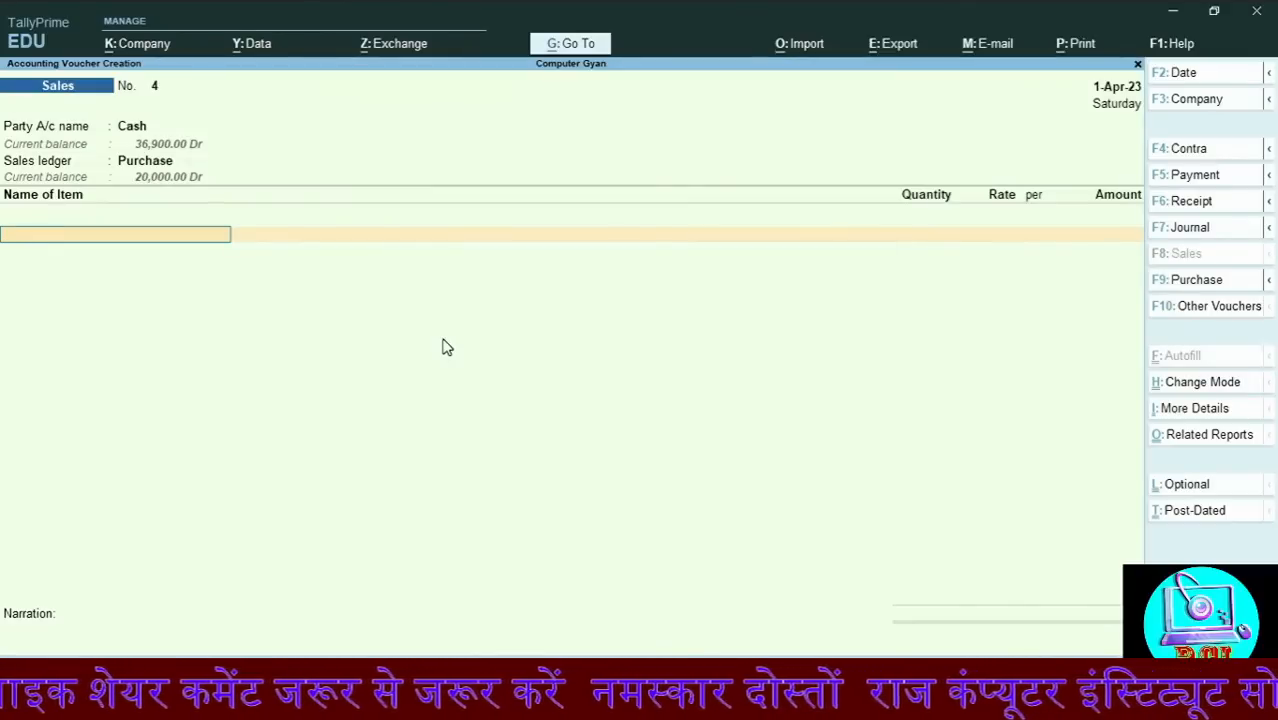
key(BackSpace)
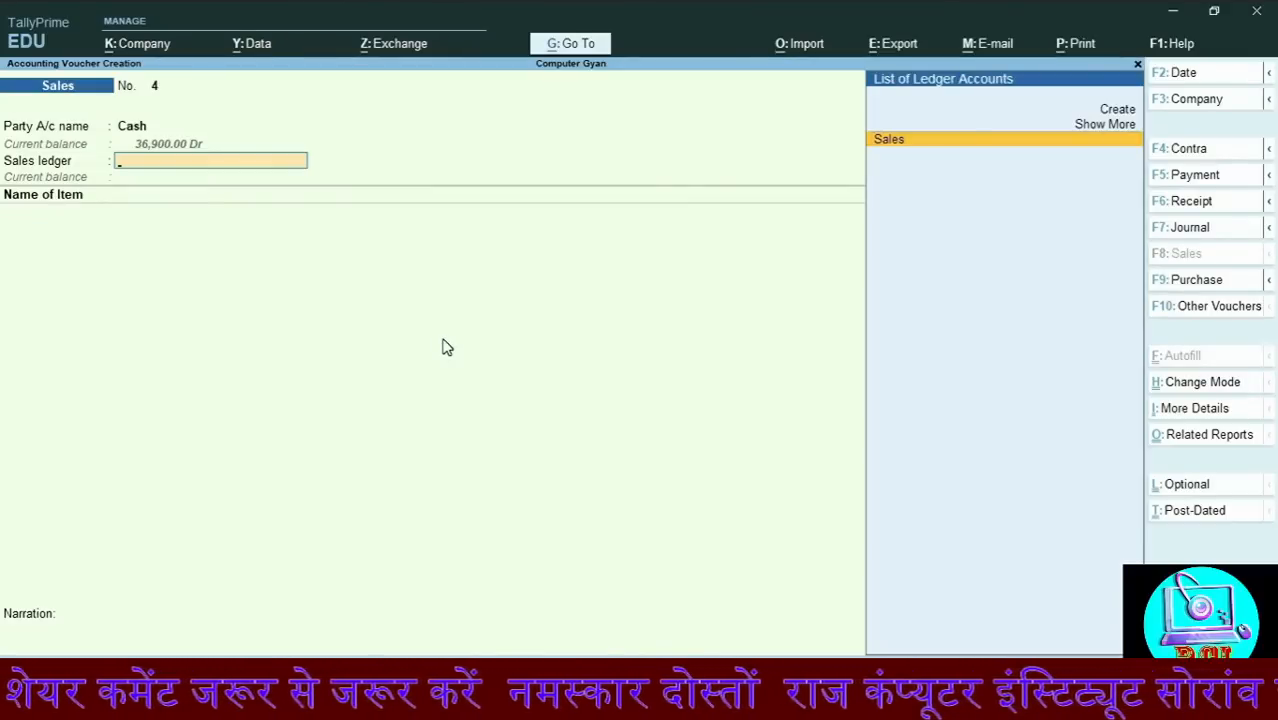
key(BackSpace)
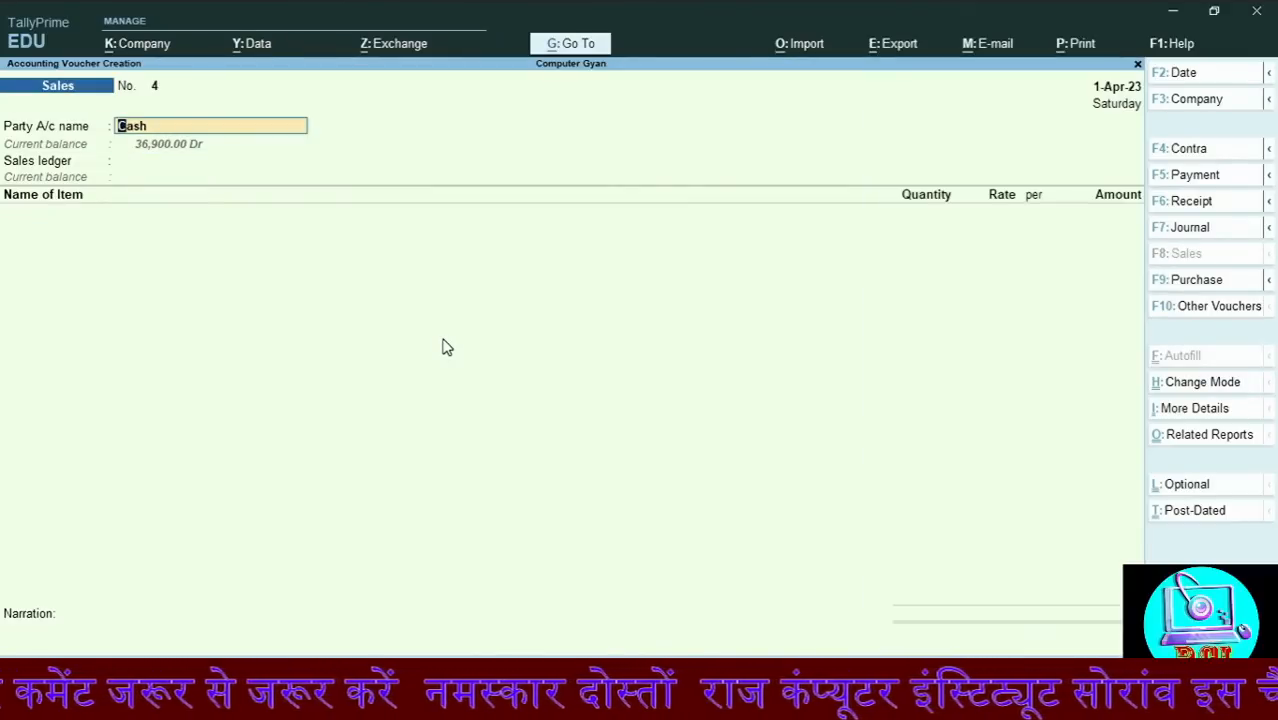
key(Return)
key(ctrl+a)
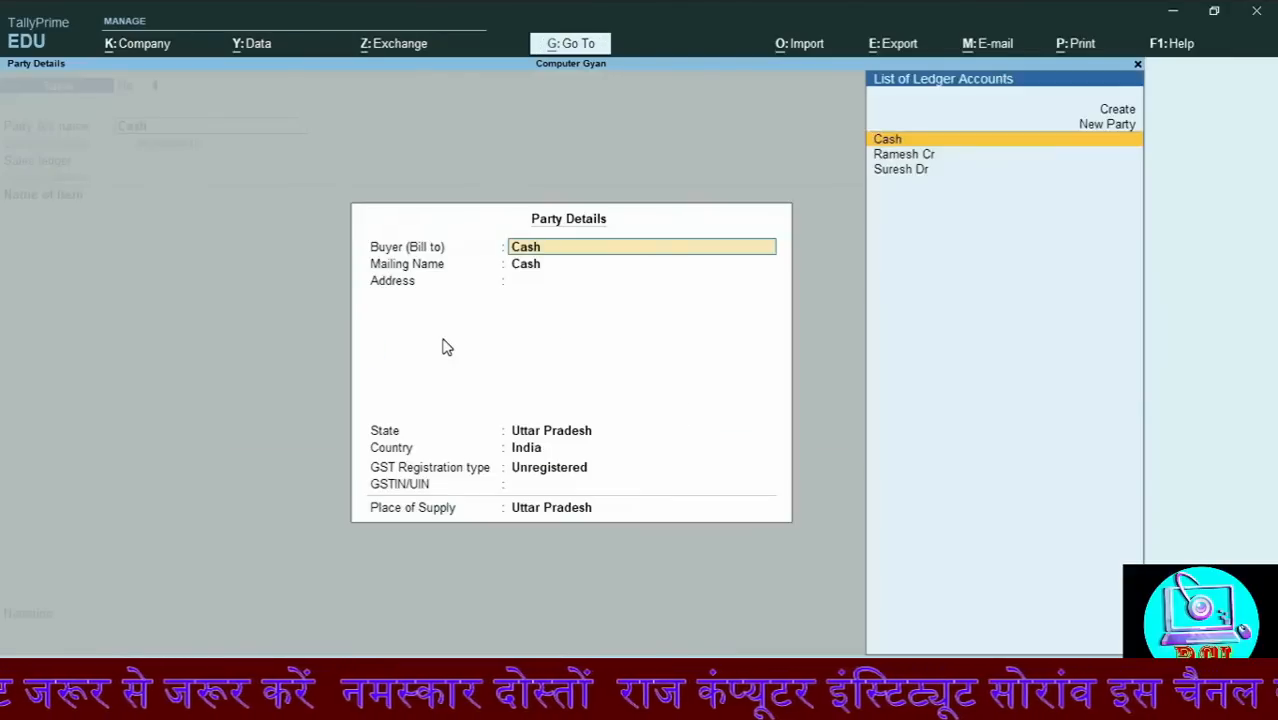
key(ctrl+a)
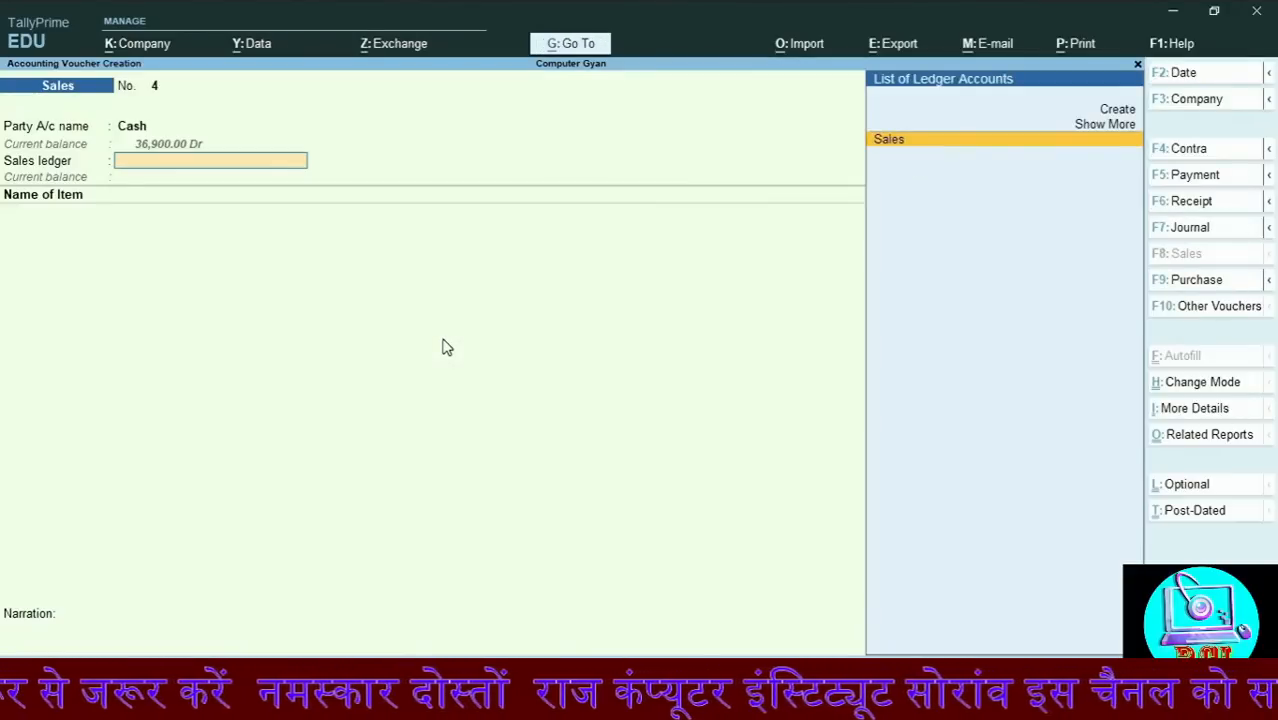
key(Return)
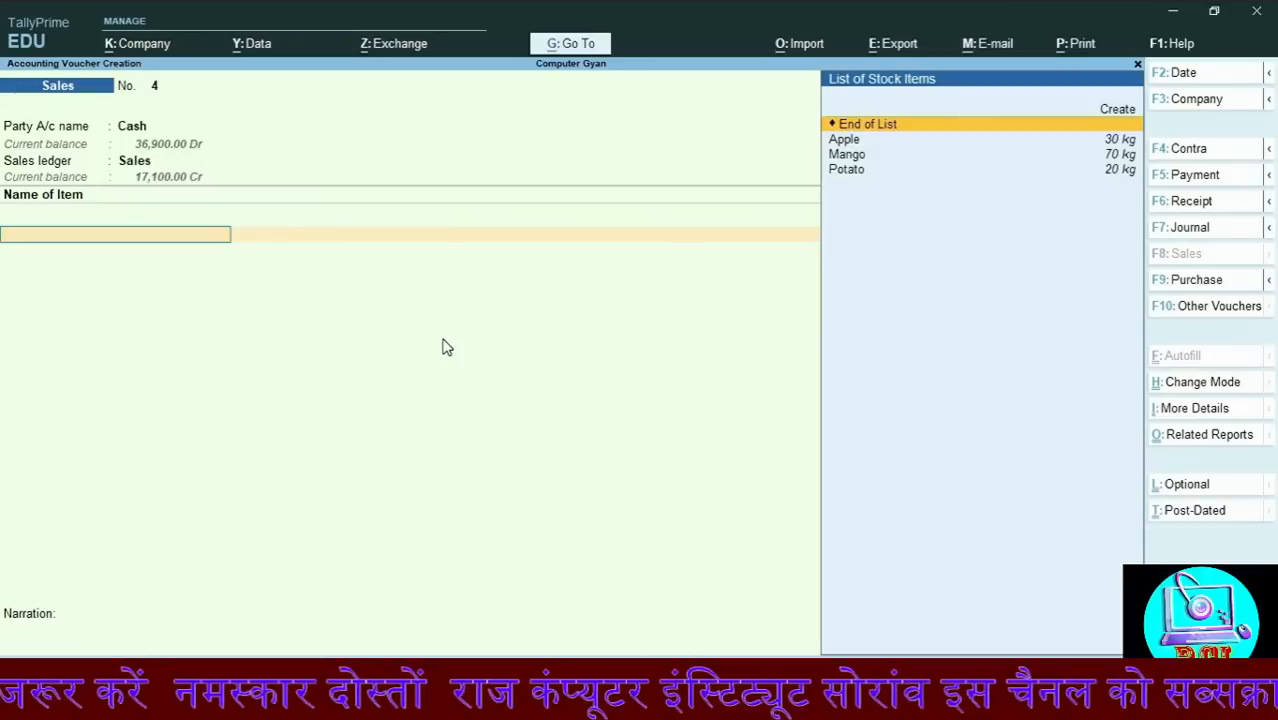
Add the stock item Mango to the sales voucher with a quantity of 50 kg
key(Down)
key(Down)
key(Up)
key(Down)
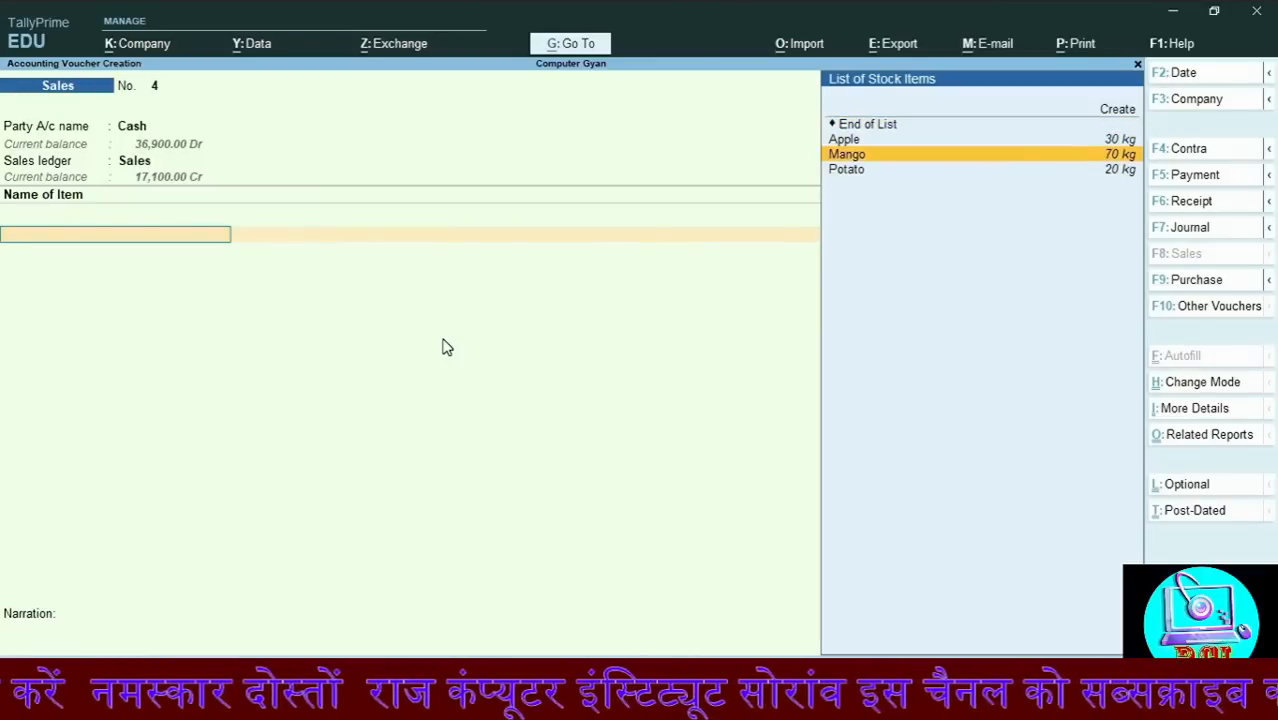
key(Return)
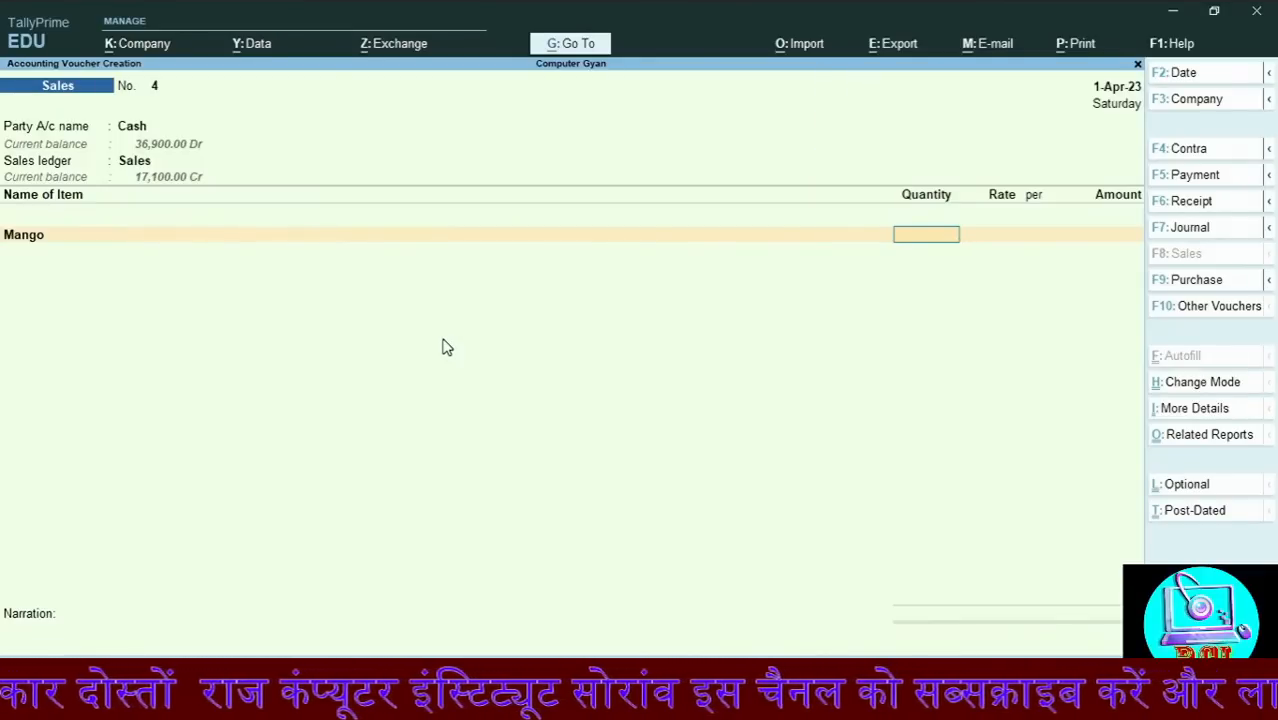
text(50)
key(Return)
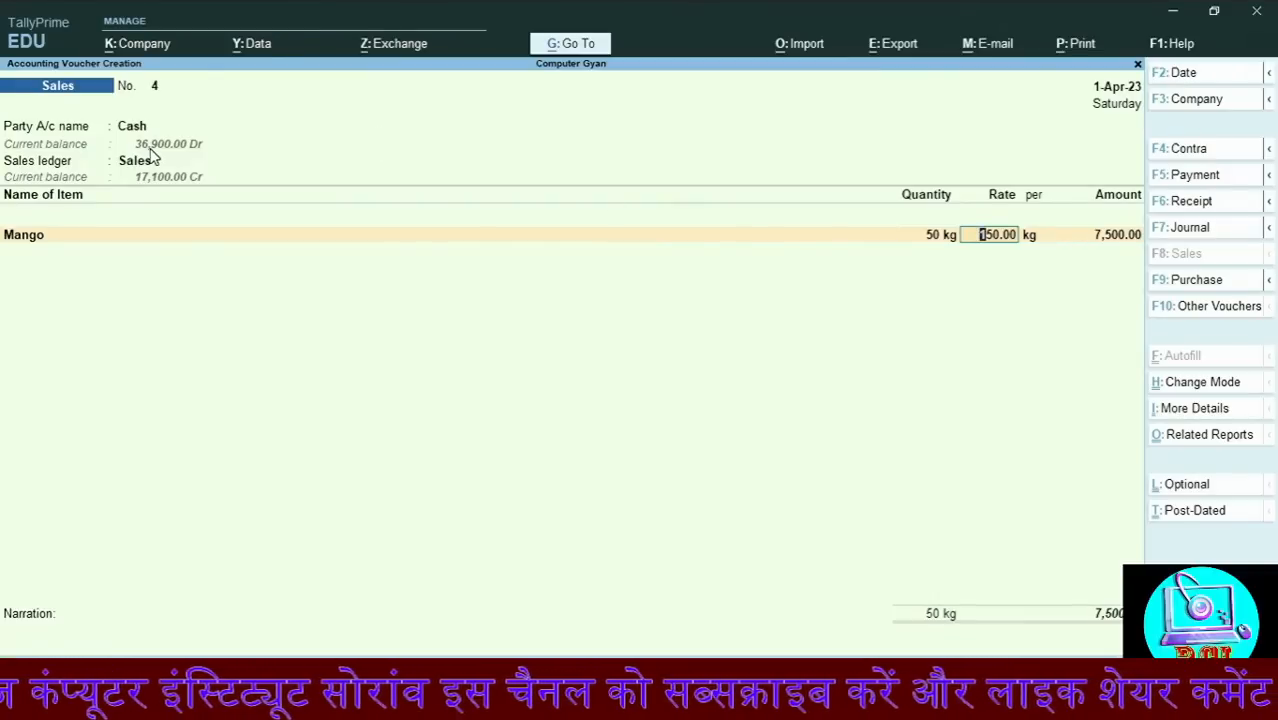
Accept the Mango rate of 150.00 per kg, end the item list and save the sales voucher without a narration
key(Return)
key(Return)
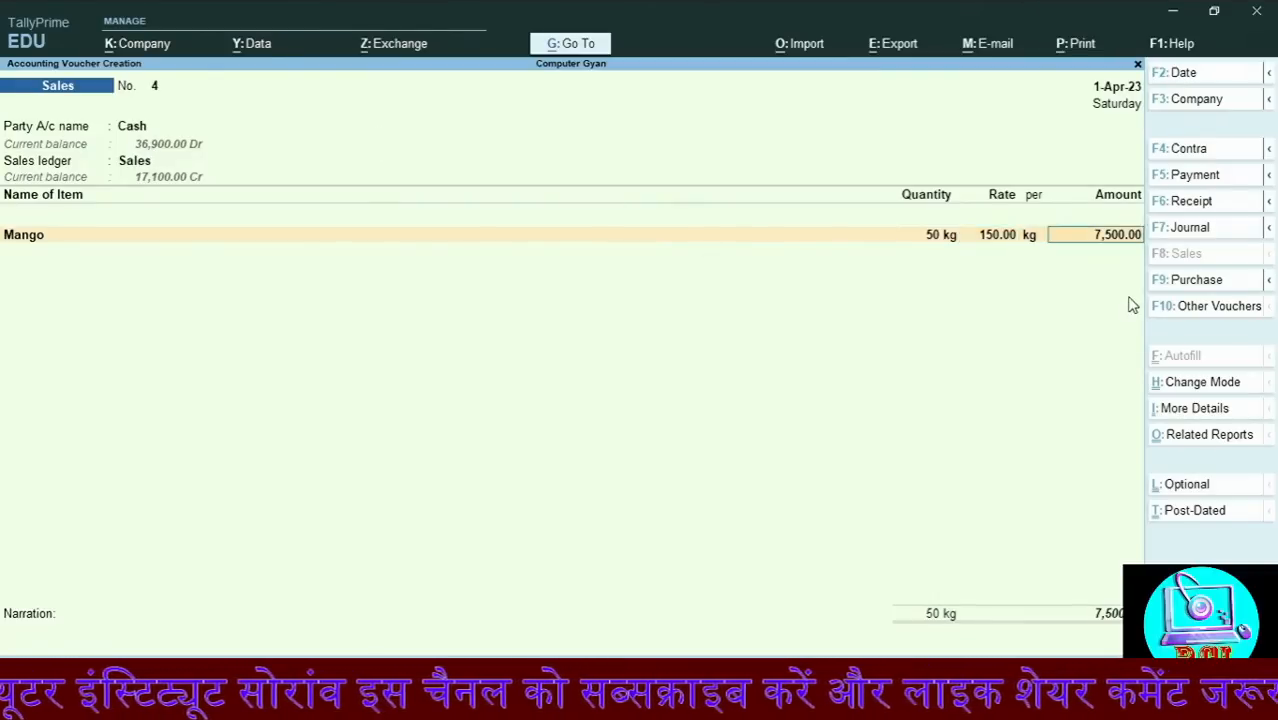
key(Return)
key(Return)
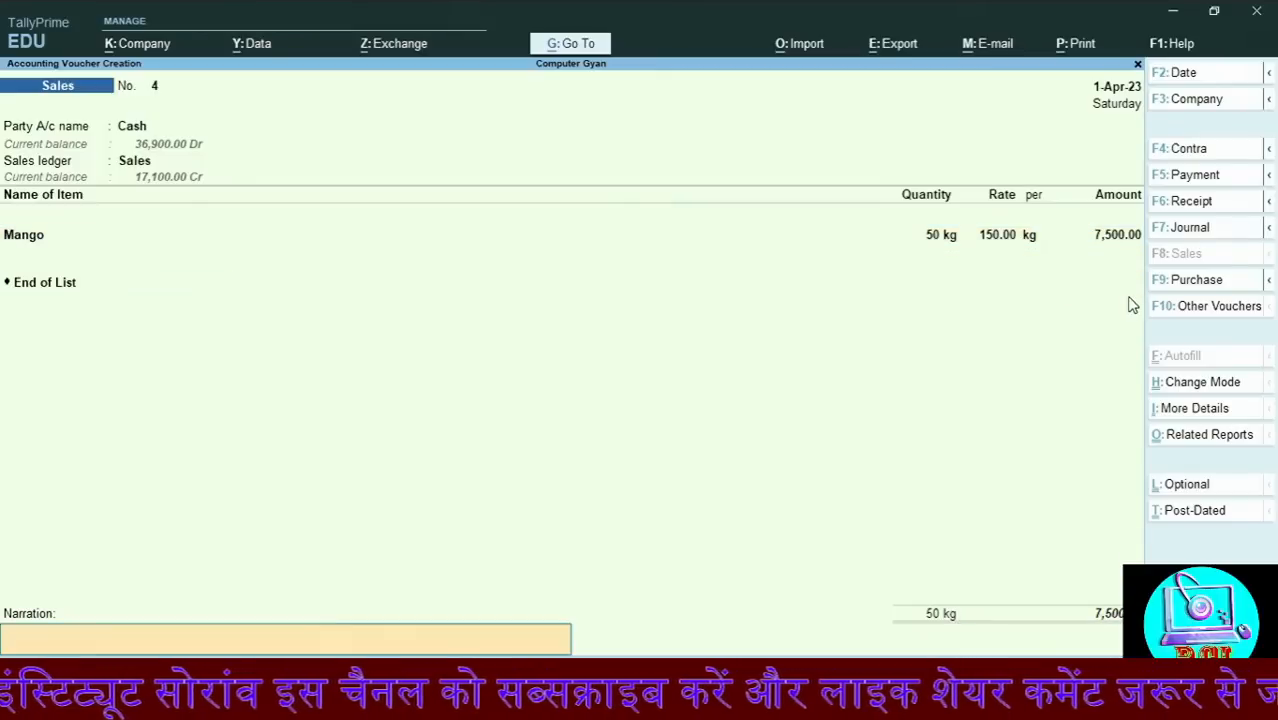
key(Return)
key(Return)
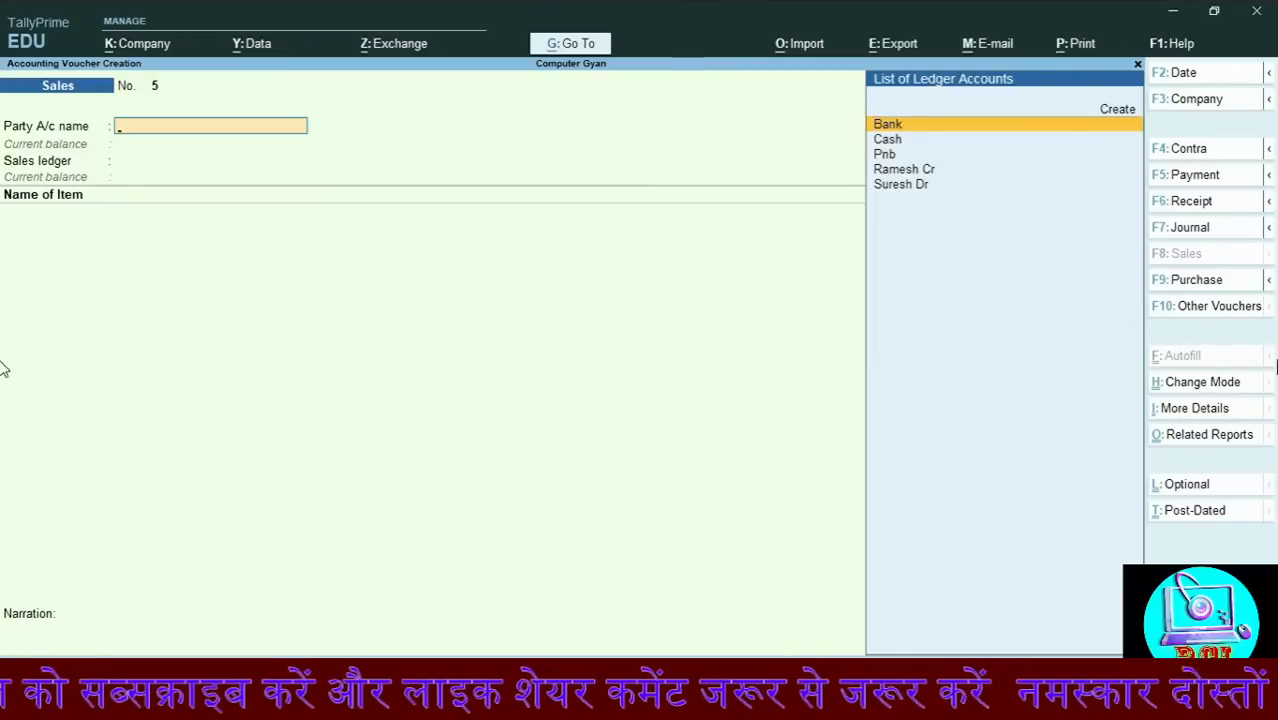
Change the voucher type from Sales to Credit Note
click(1213, 308)
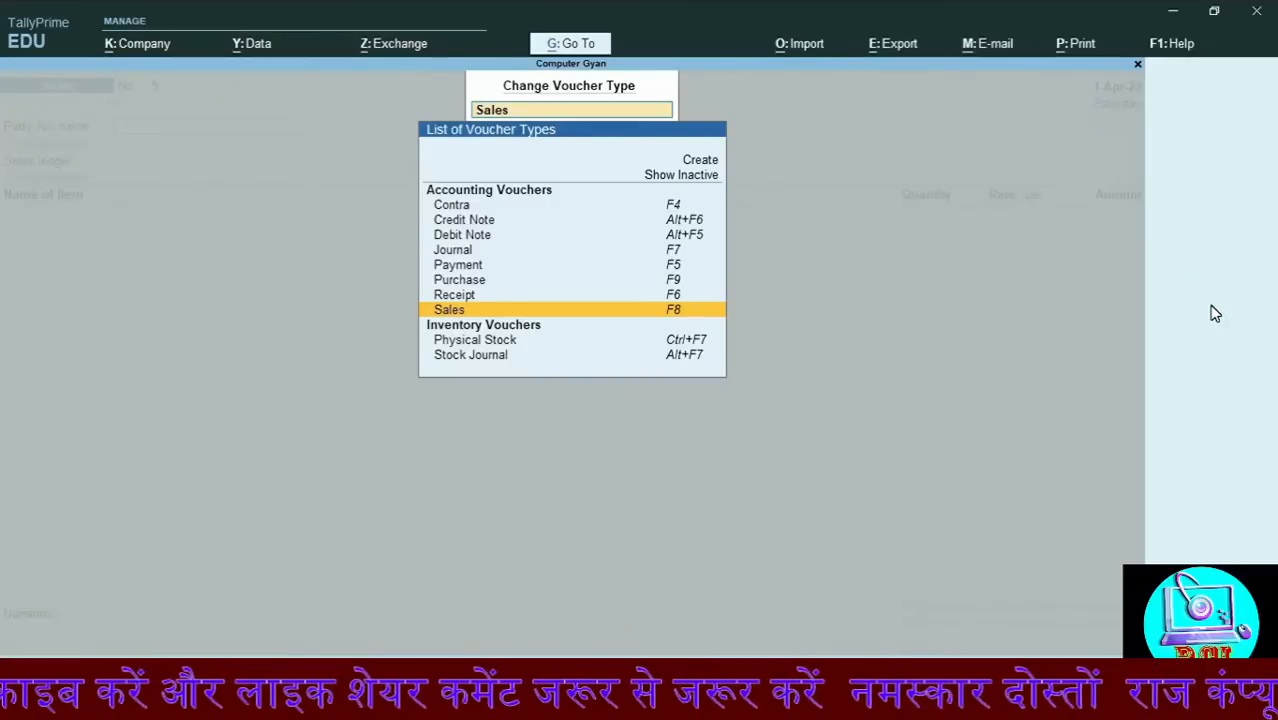
key(Up)
key(Up)
key(Up)
key(Up)
key(Up)
key(Up)
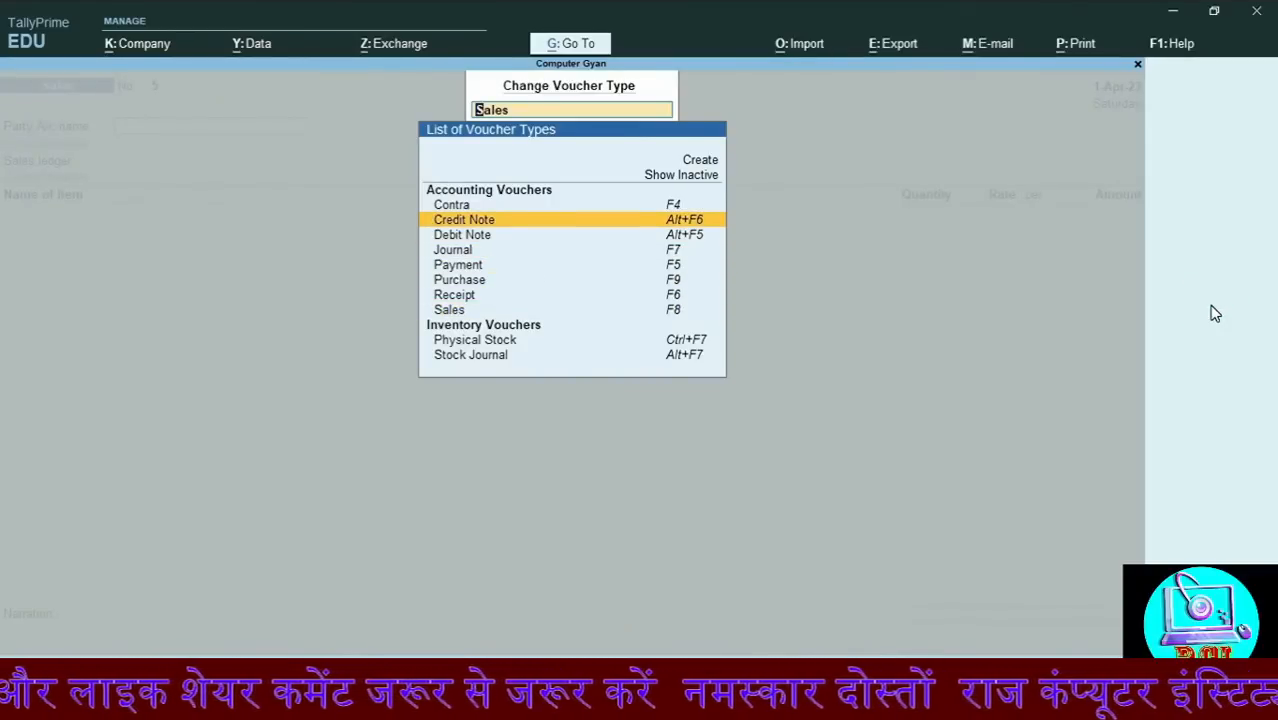
key(Return)
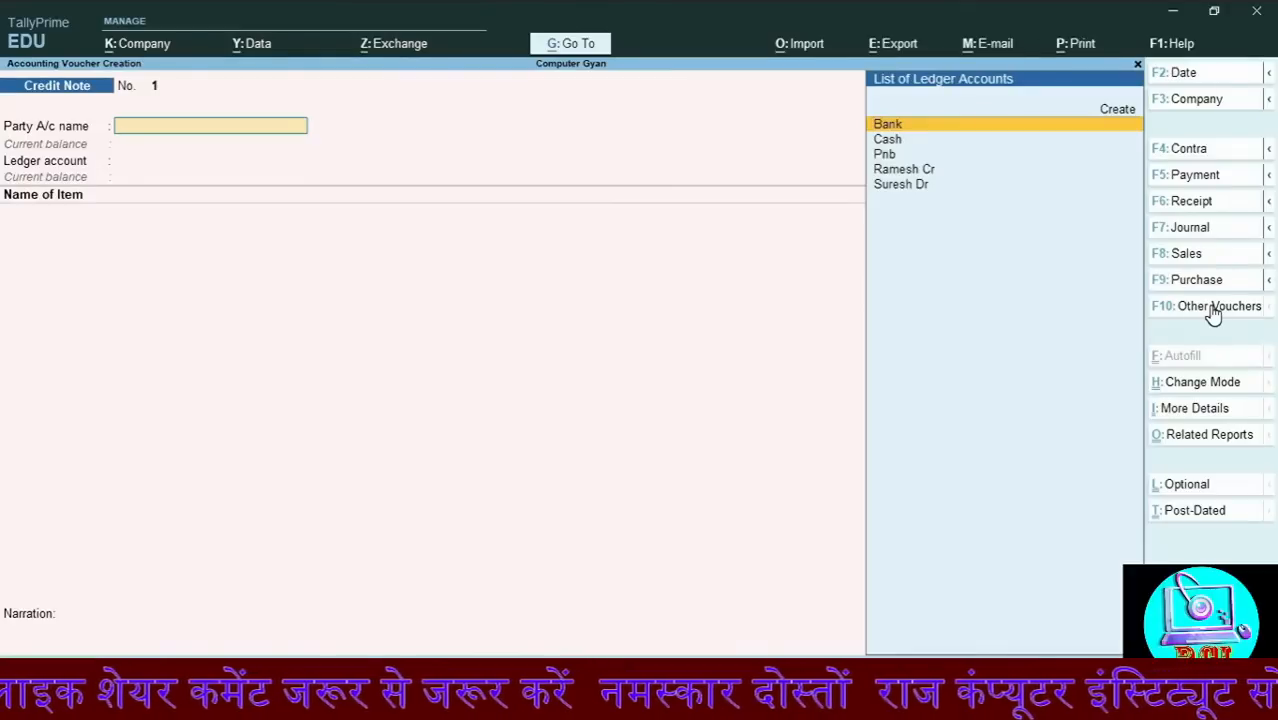
Set Cash as the credit note's party with default receipt and party details, and choose Sales as the ledger account
key(Down)
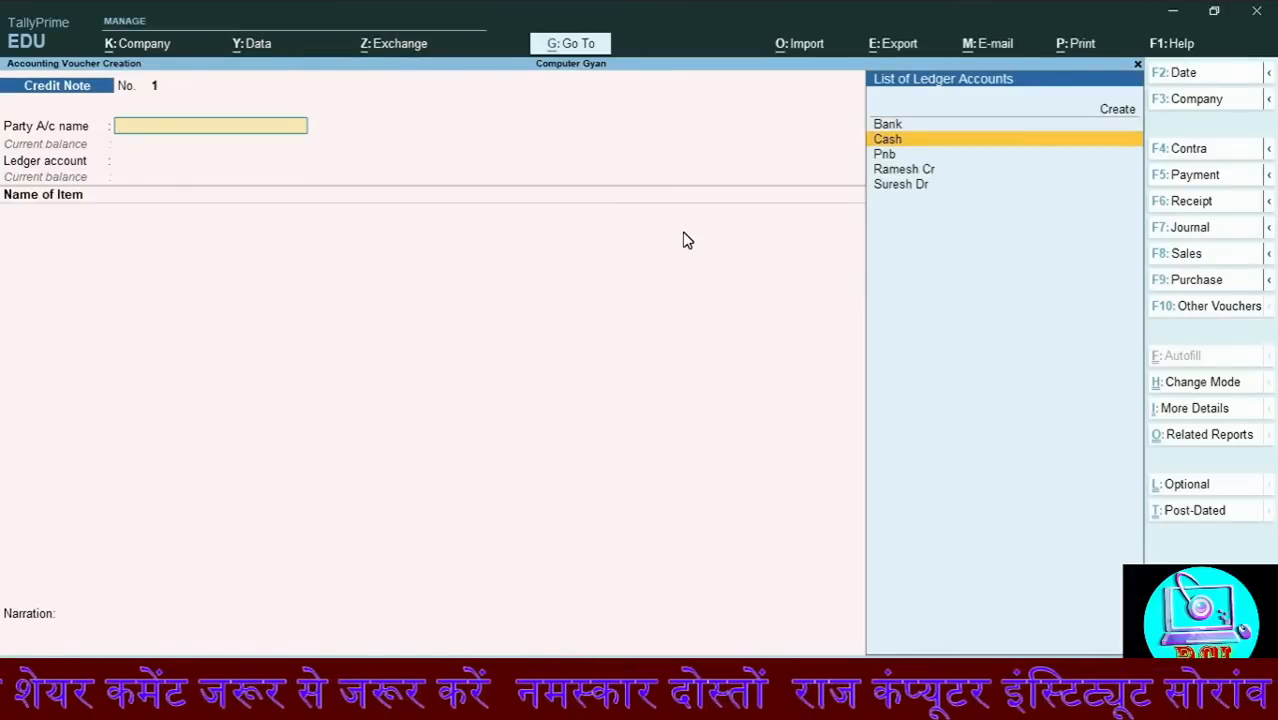
key(Return)
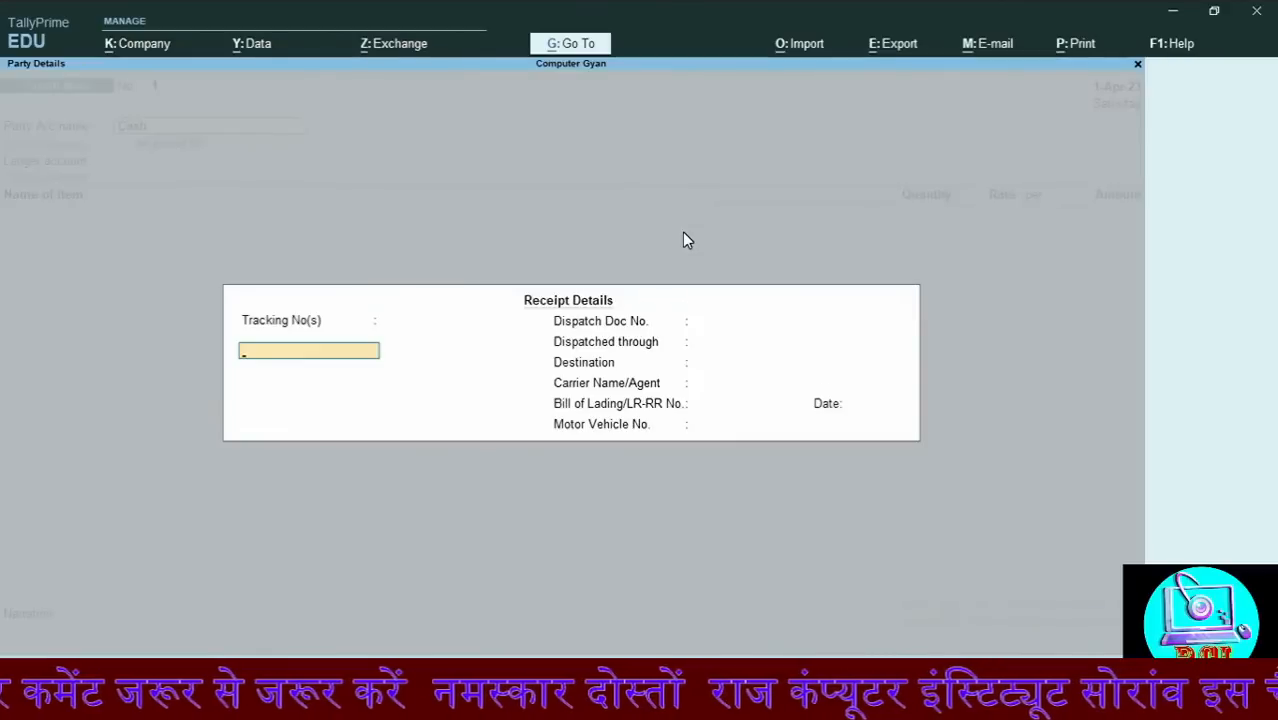
key(ctrl)
key(ctrl+a)
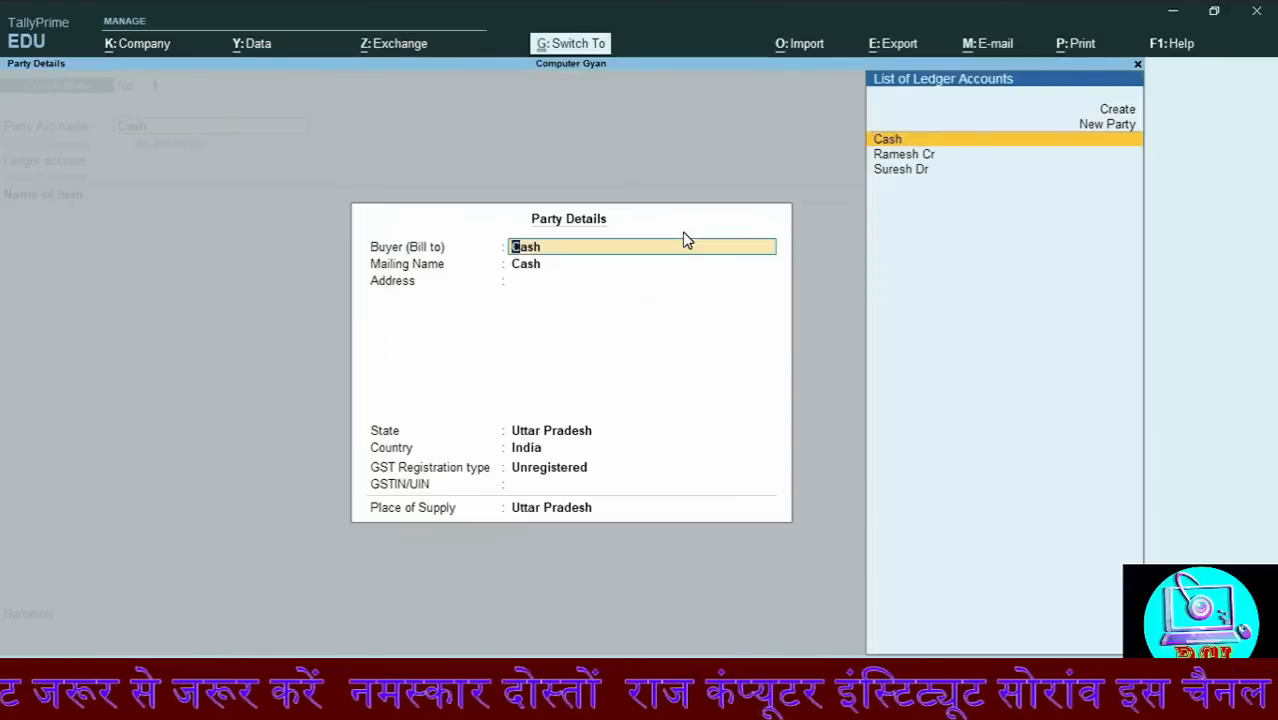
key(ctrl+a)
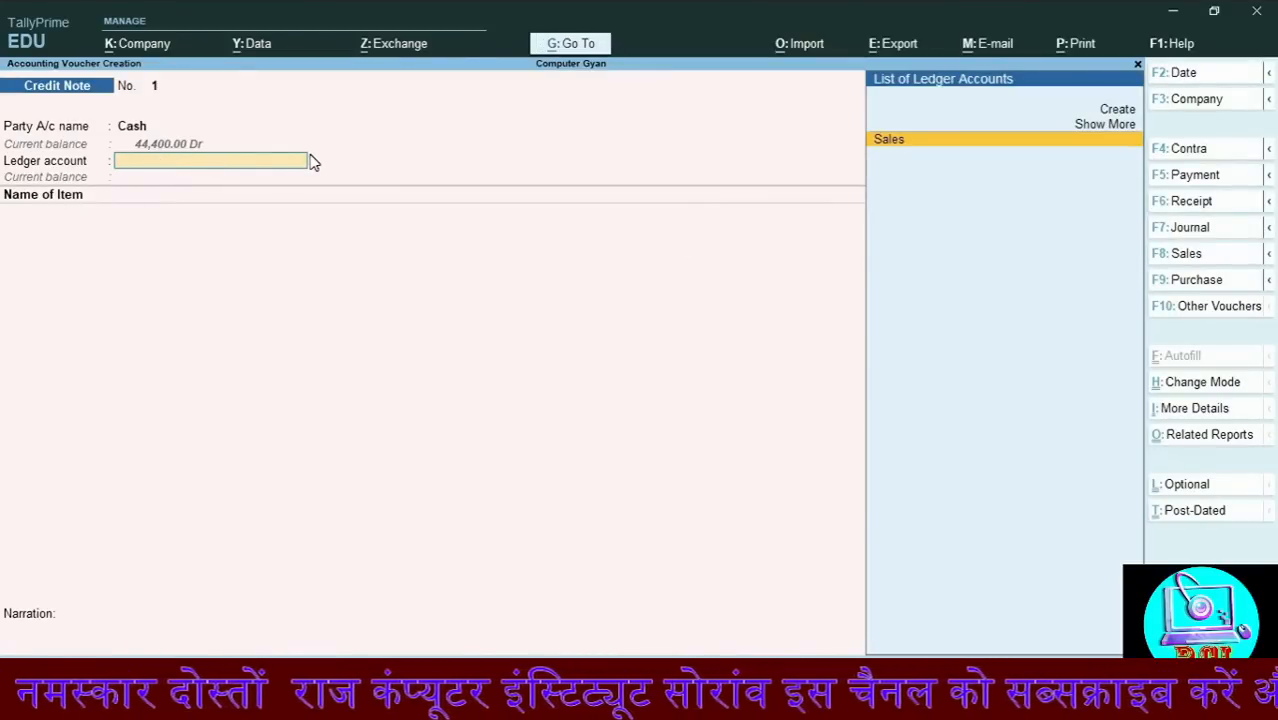
key(Return)
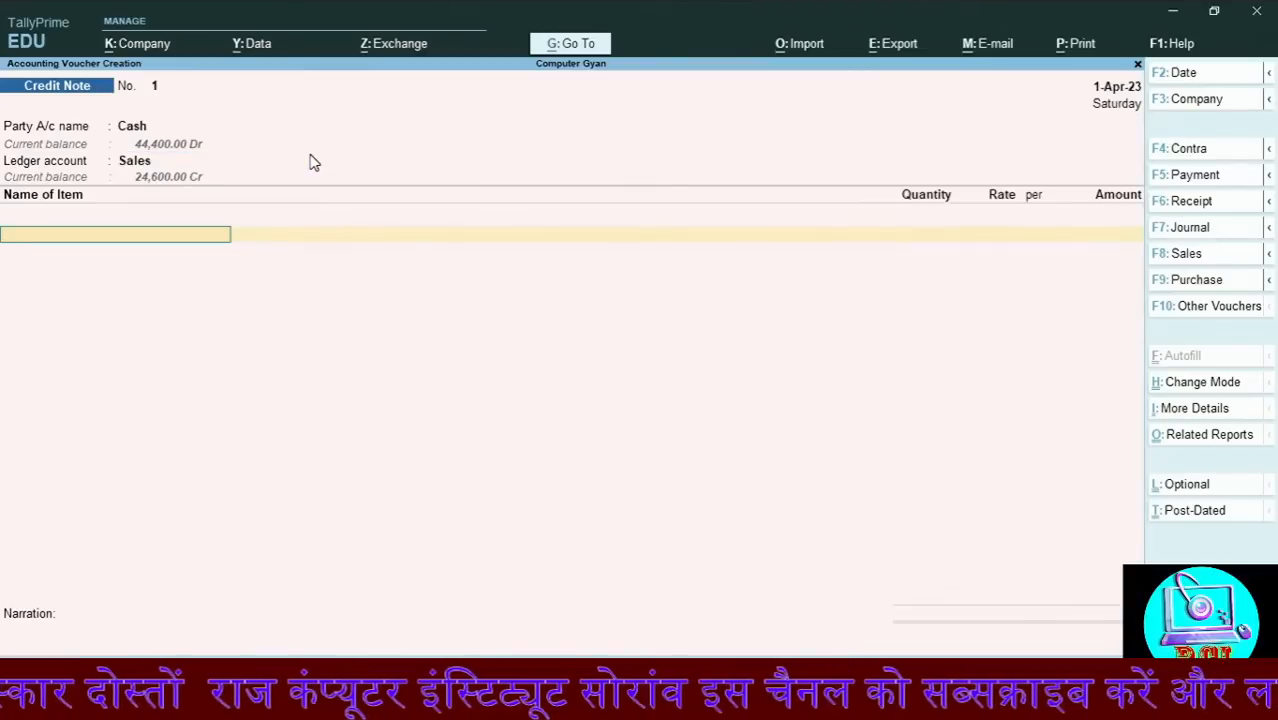
Add the stock item Mango to the credit note with a quantity of 50 kg
key(Down)
key(Down)
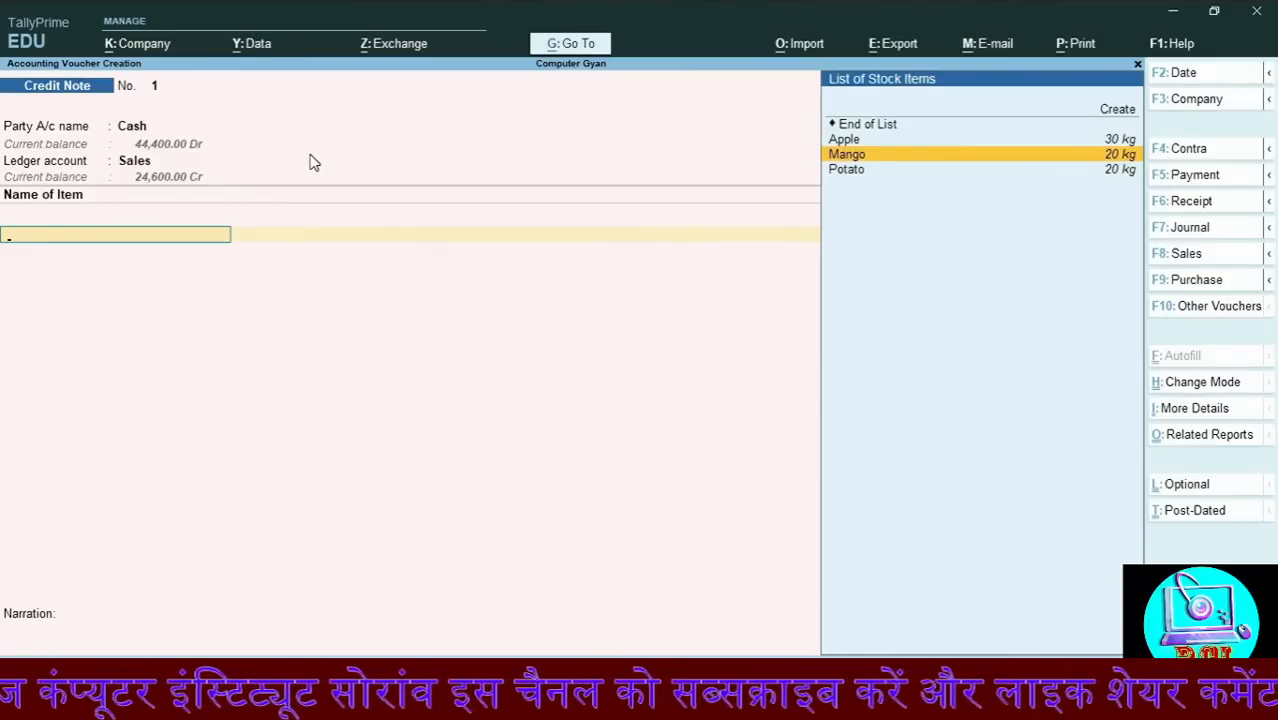
key(Return)
text(50)
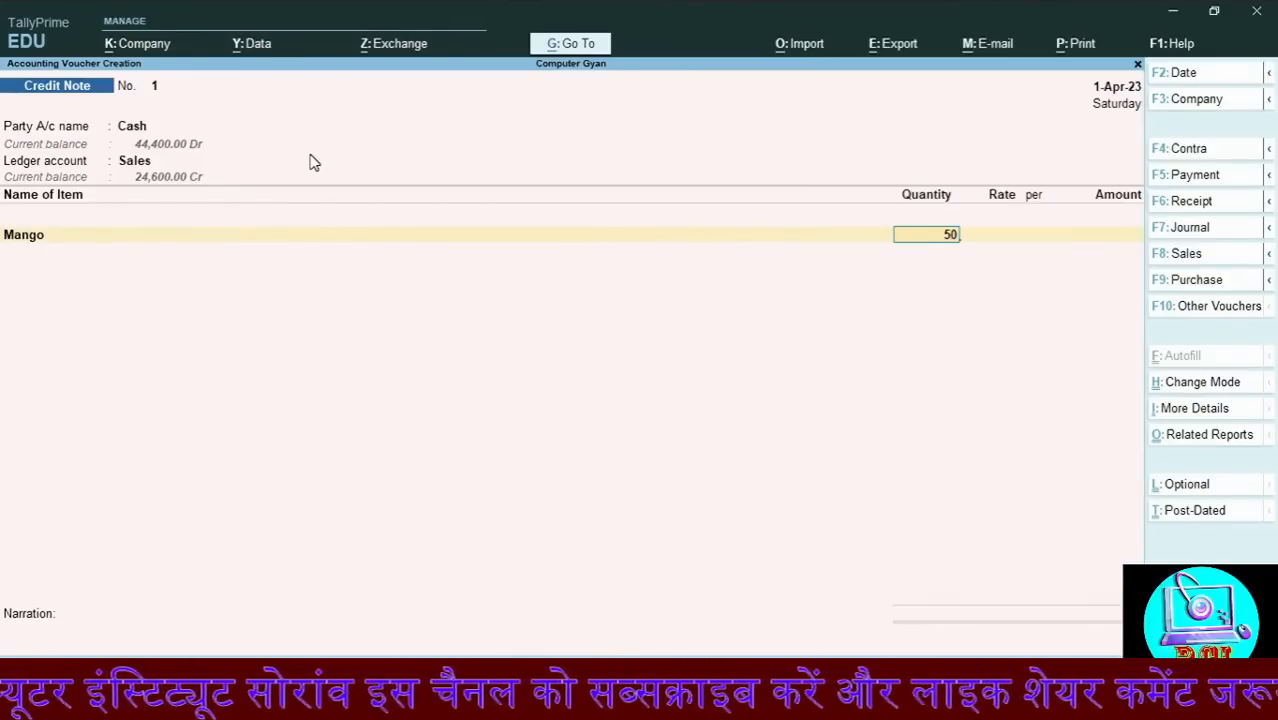
key(Return)
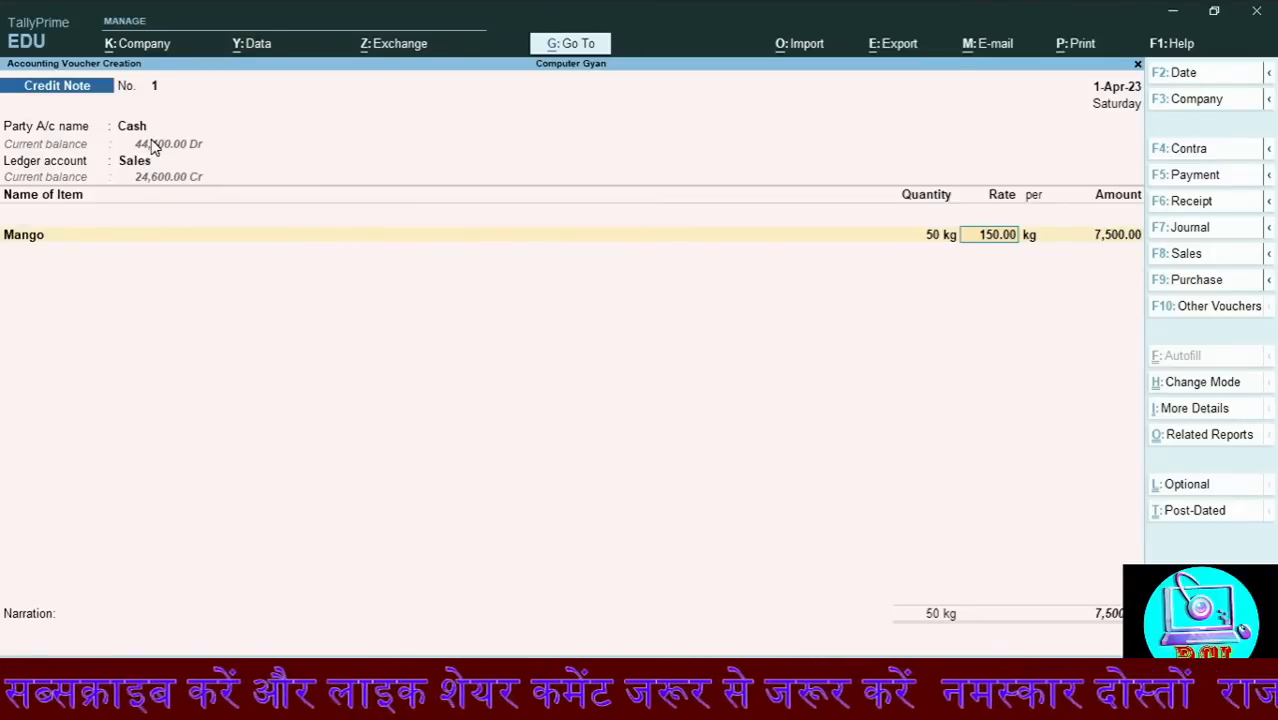
Accept the Mango rate of 150.00 per kg, end the item list and save the credit note without a narration
key(Return)
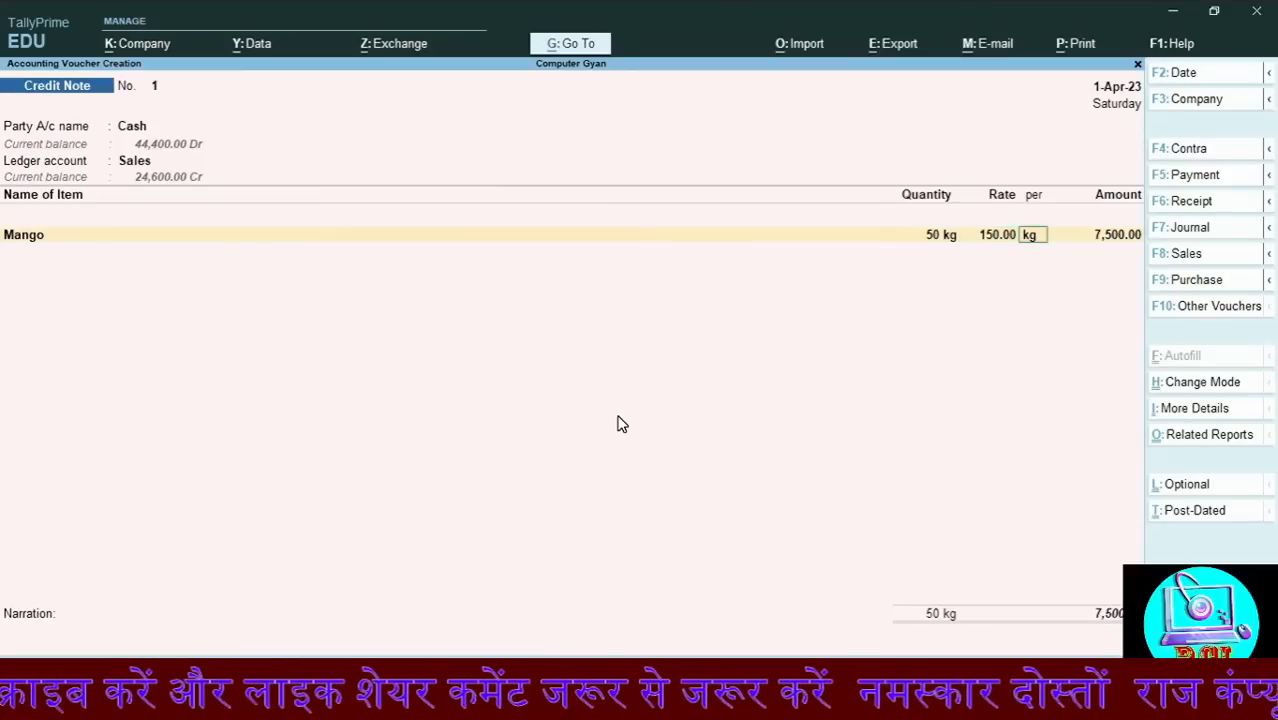
key(Return)
key(Return)
key(Return)
key(Return)
key(Return)
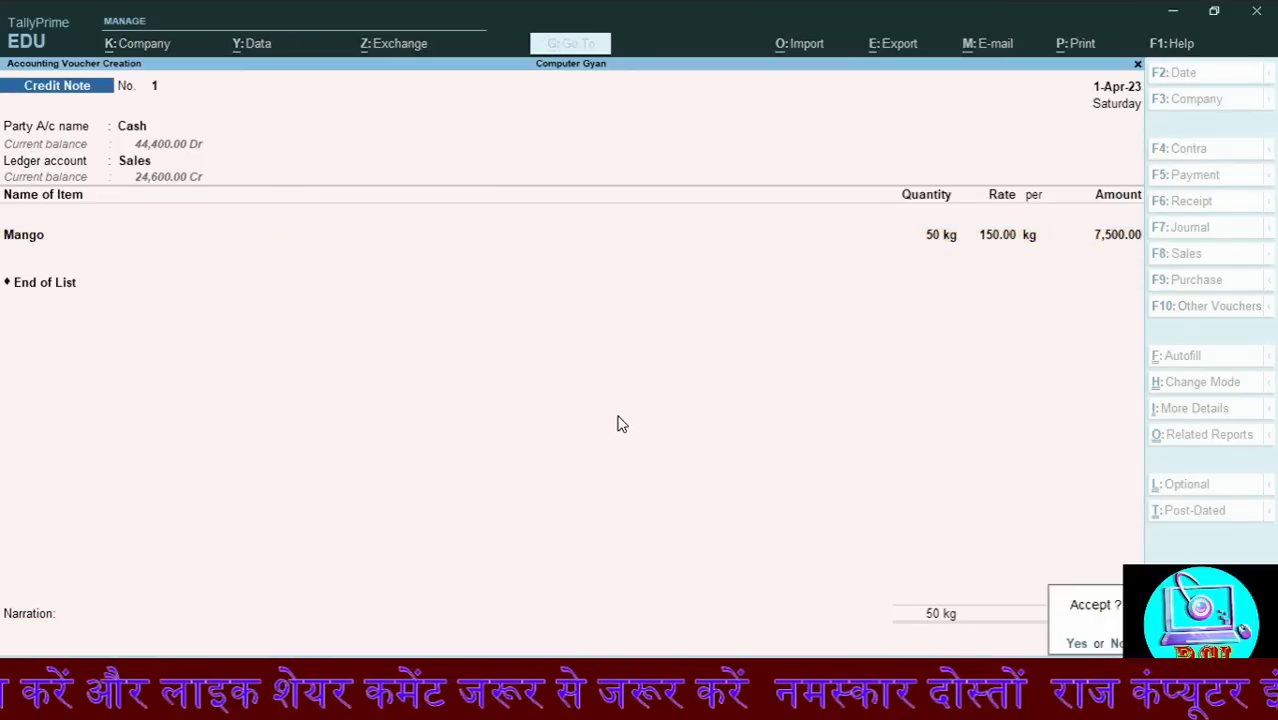
key(Return)
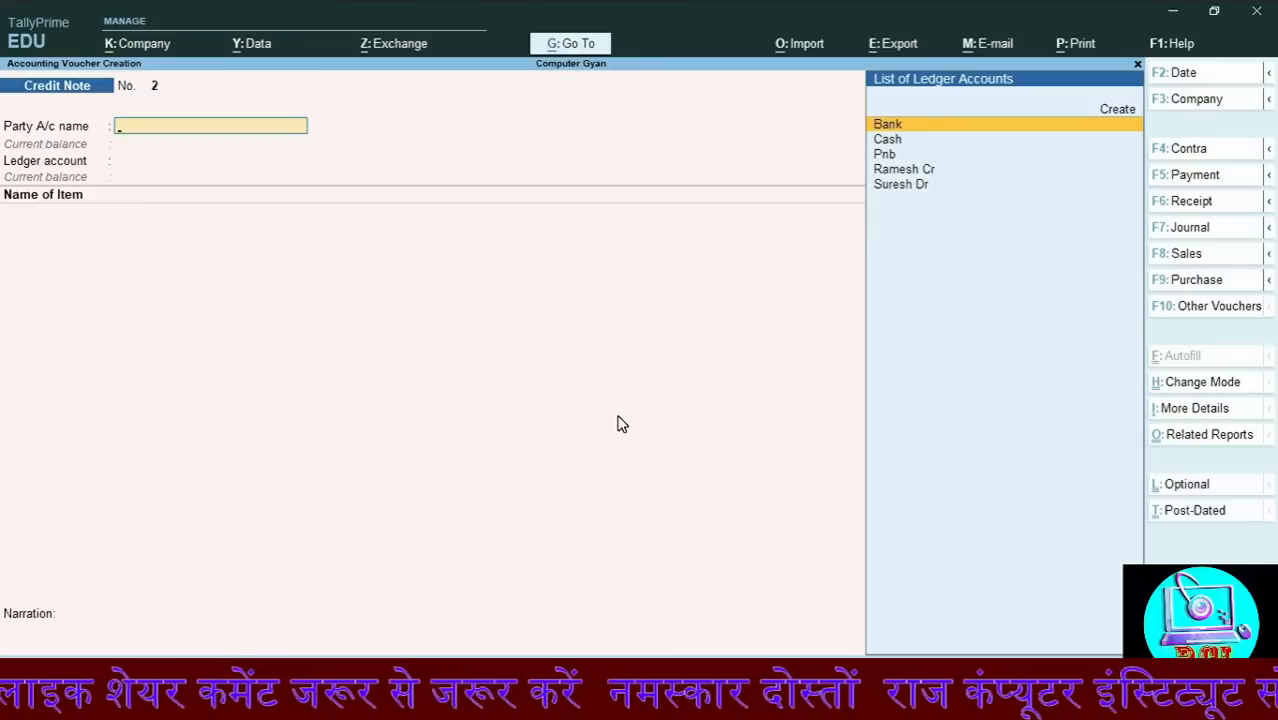
Begin a sales voucher with Cash and the Sales ledger to check the account balances and the available Mango stock
key(F8)
key(Down)
key(Return)
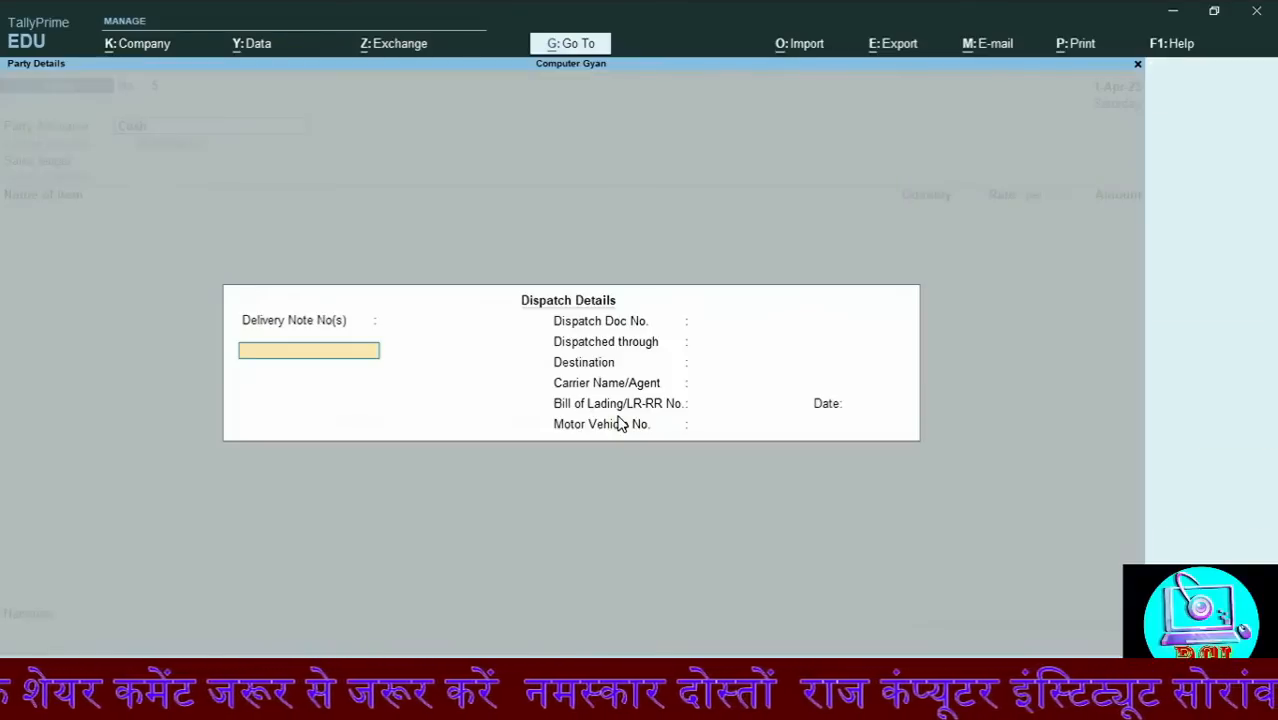
key(Return)
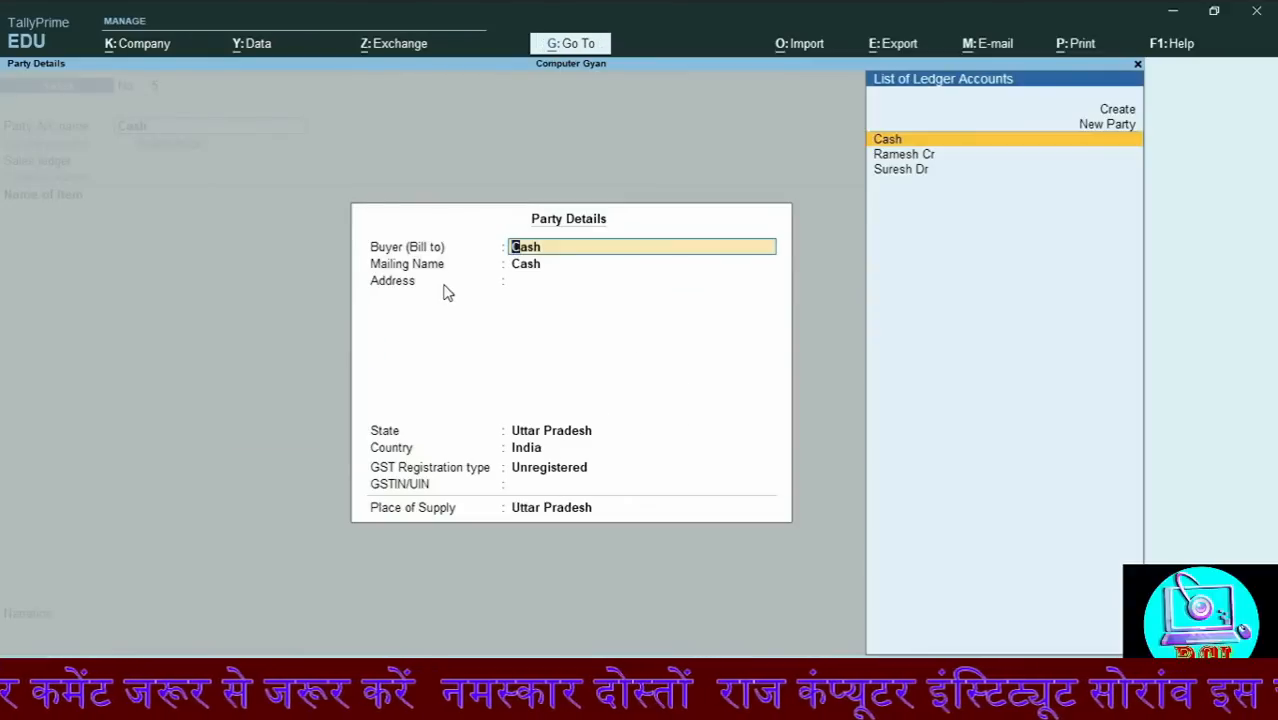
key(Return)
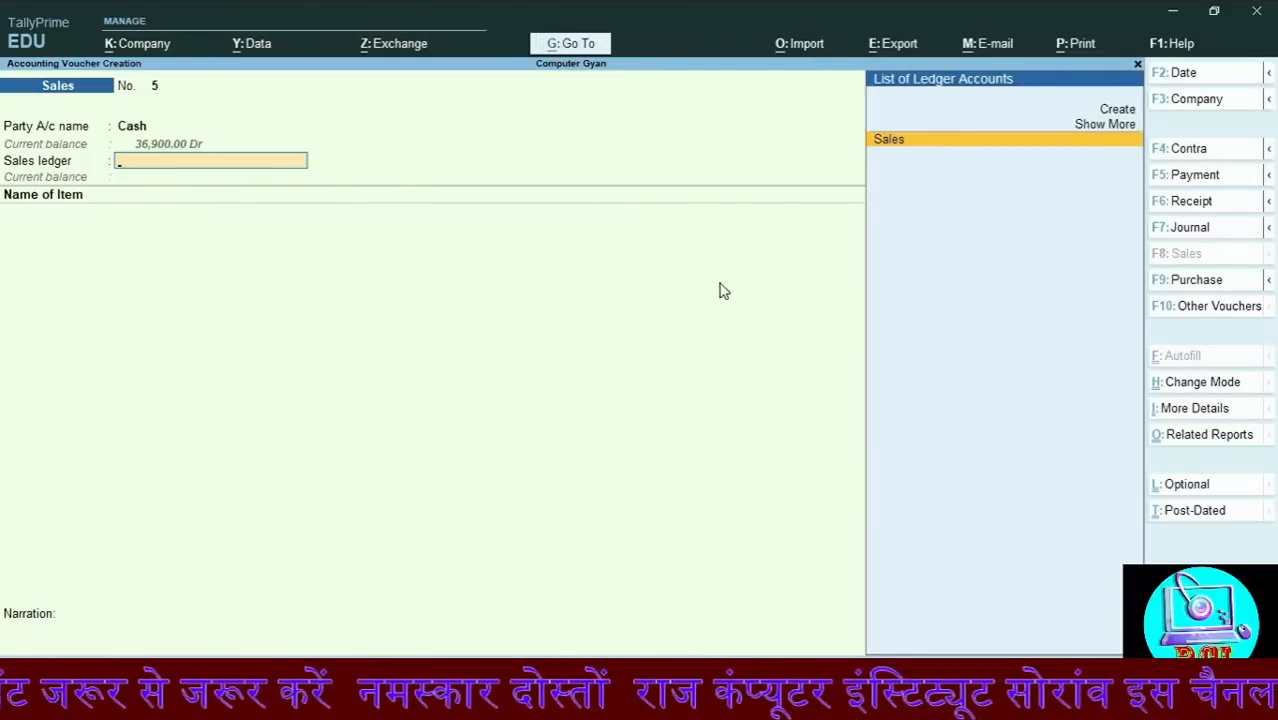
key(Return)
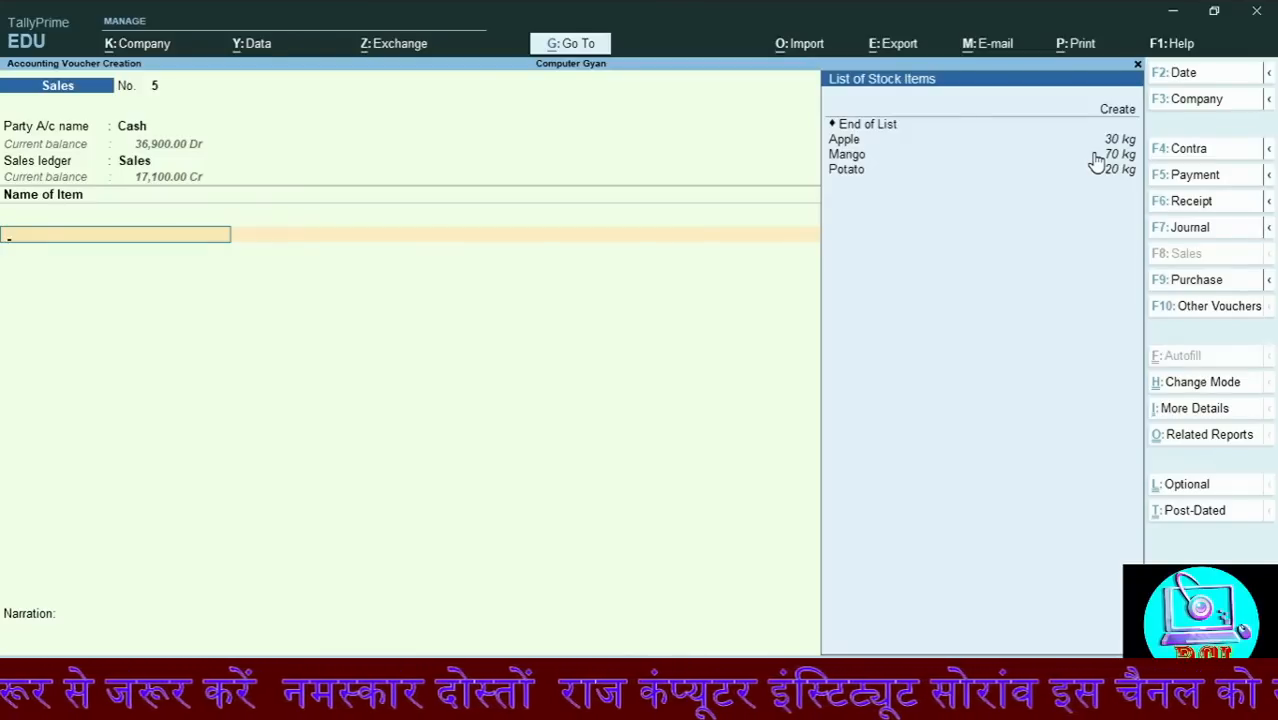
Start a journal voucher, clear its Cash debit entry and create a Chair ledger under Fixed Assets as the debit account
click(1186, 228)
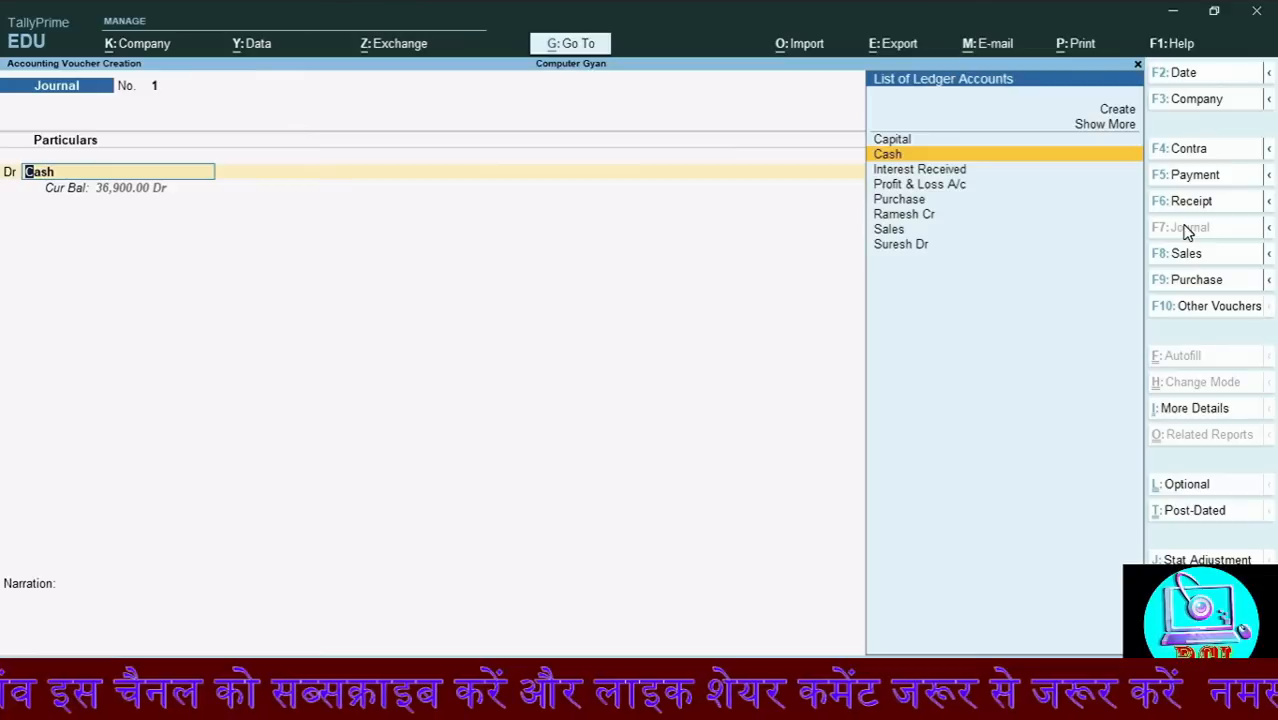
key(alt)
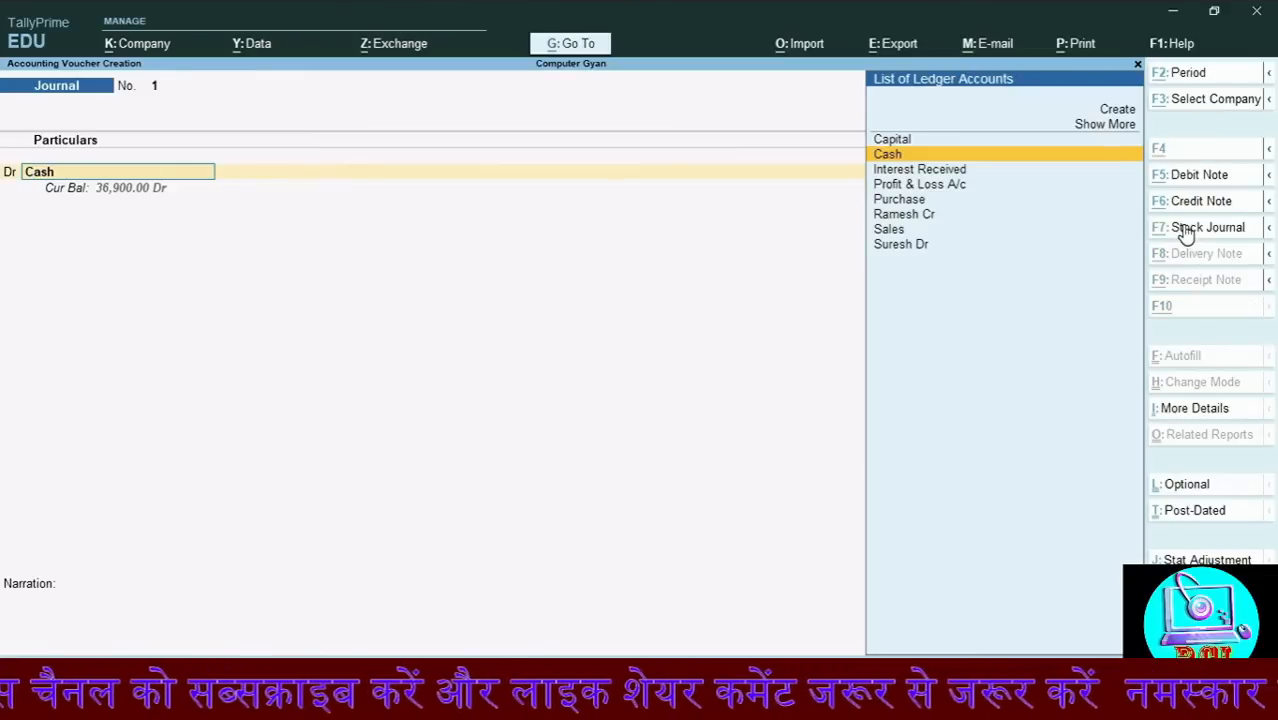
key(BackSpace)
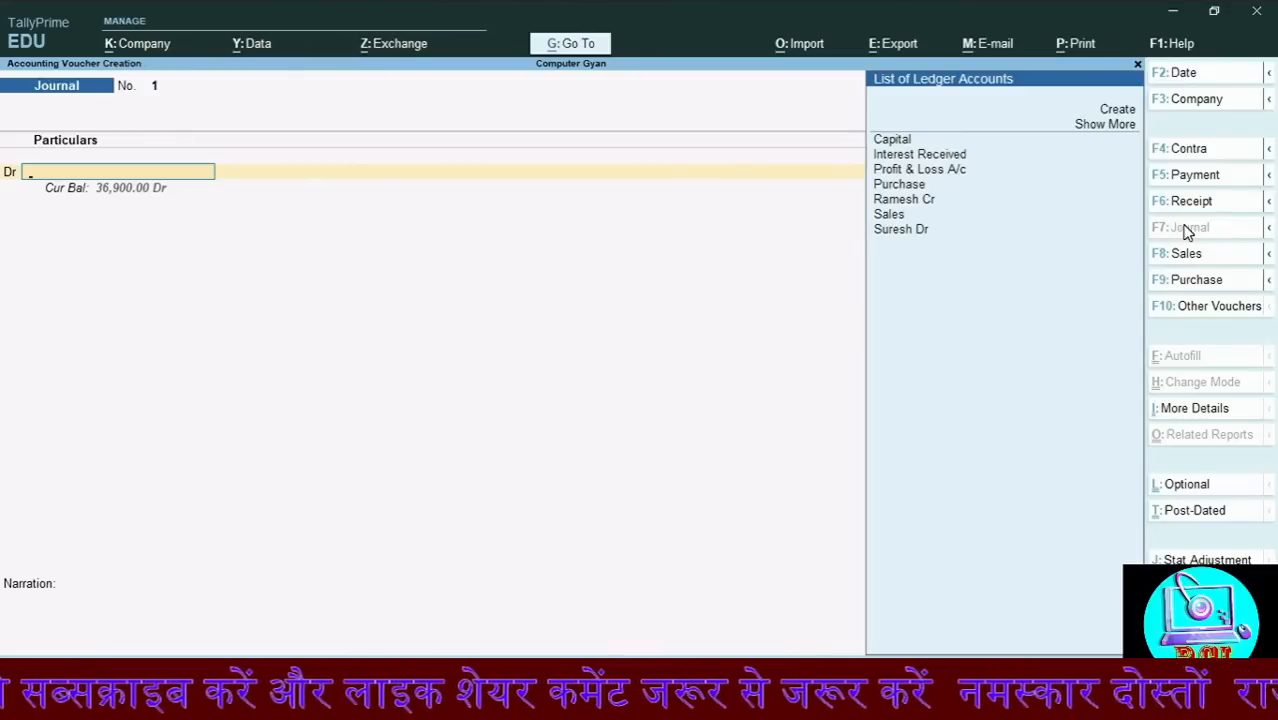
key(alt+c)
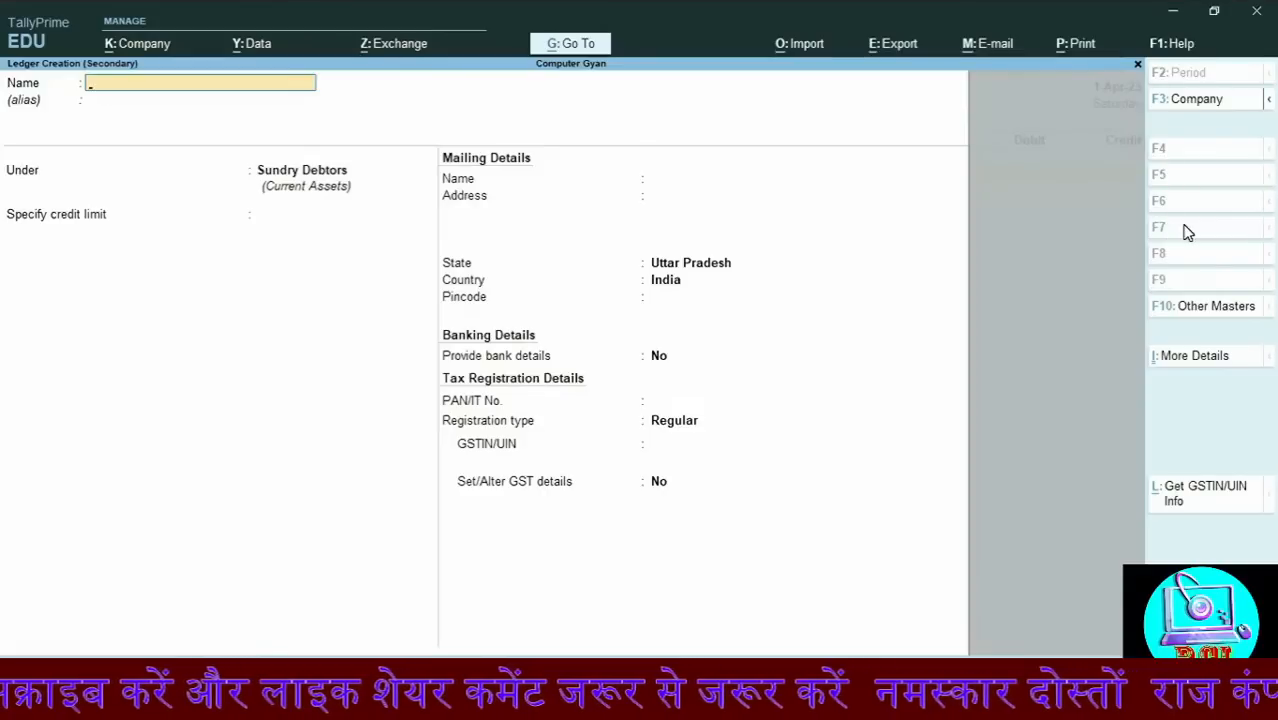
text(Chair)
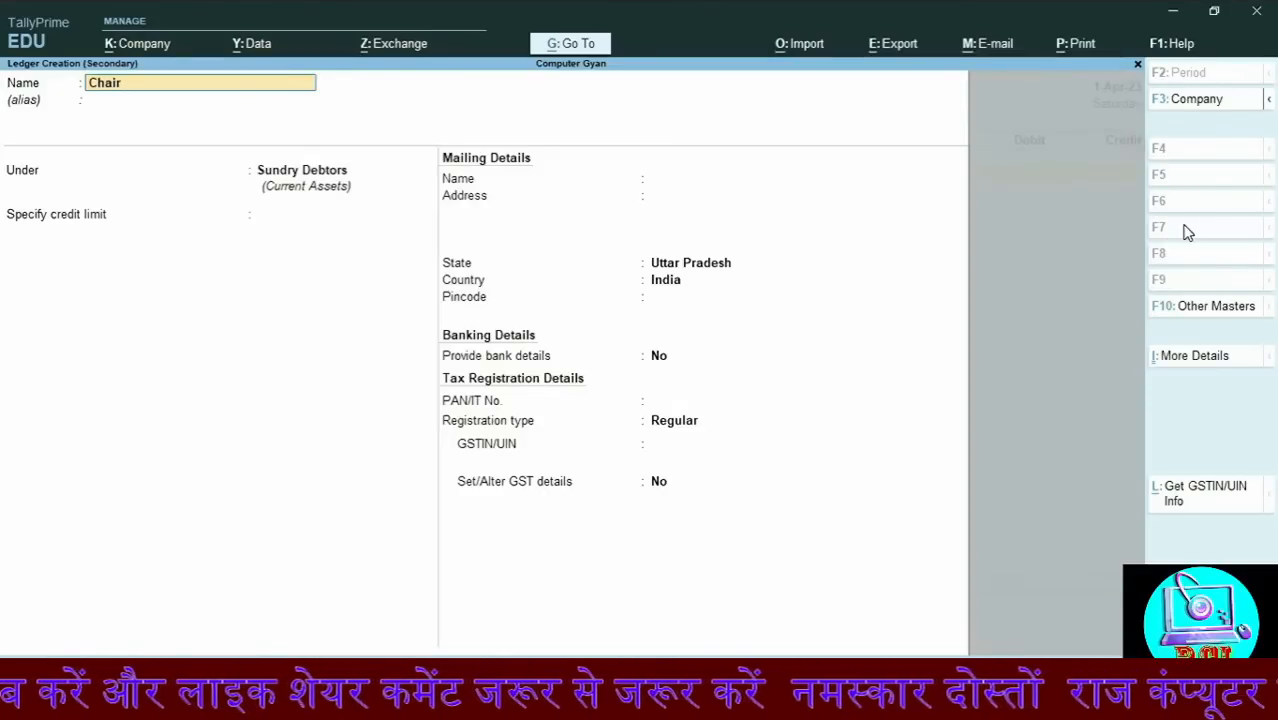
key(Return)
key(Return)
text(fi)
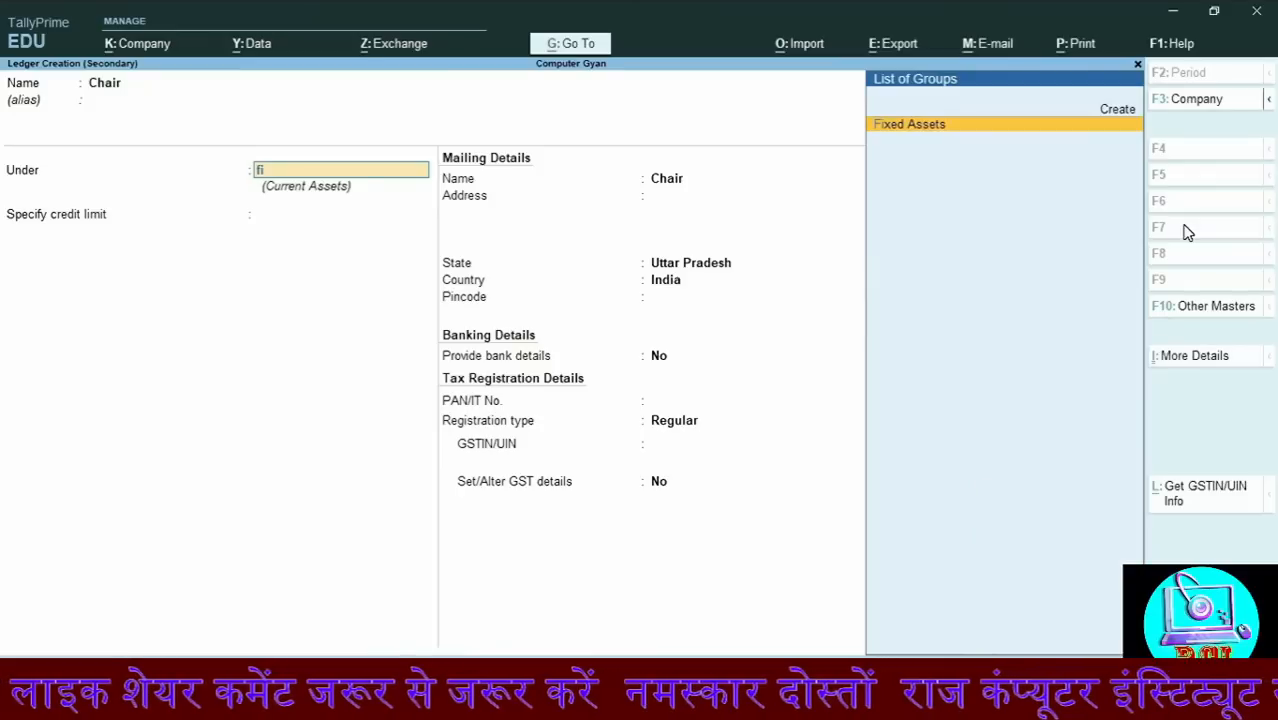
key(Return)
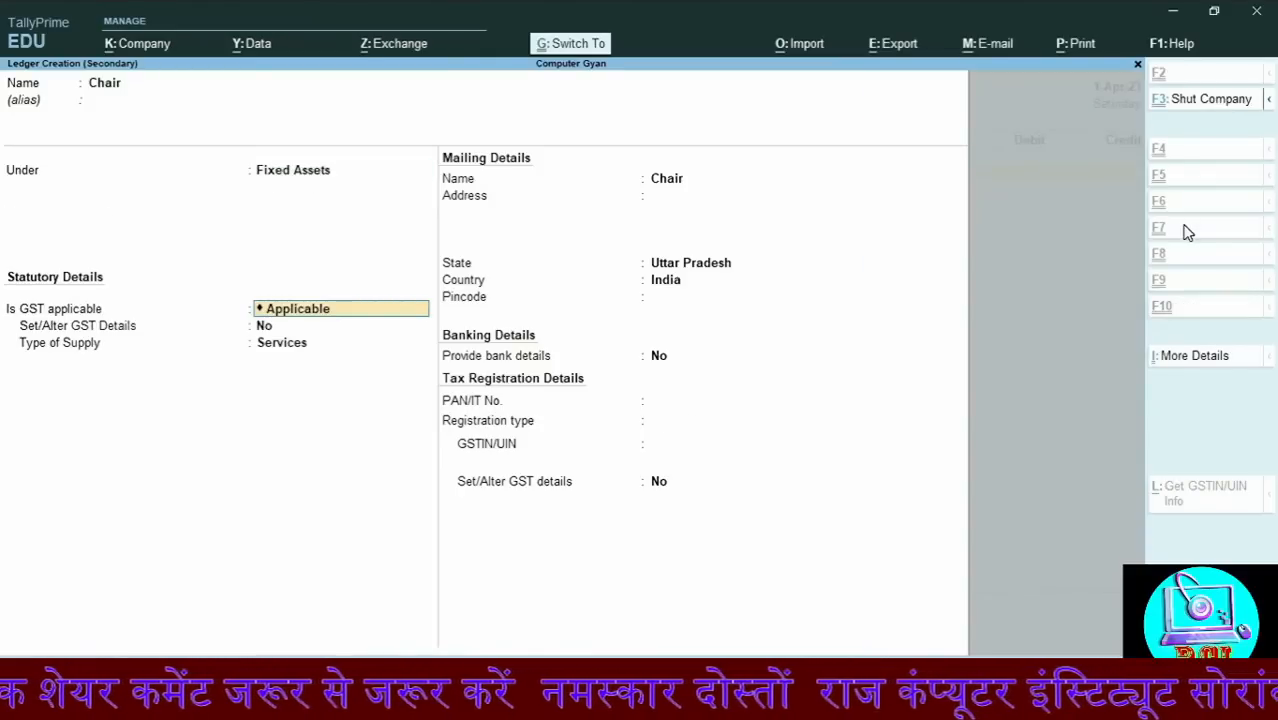
key(ctrl+a)
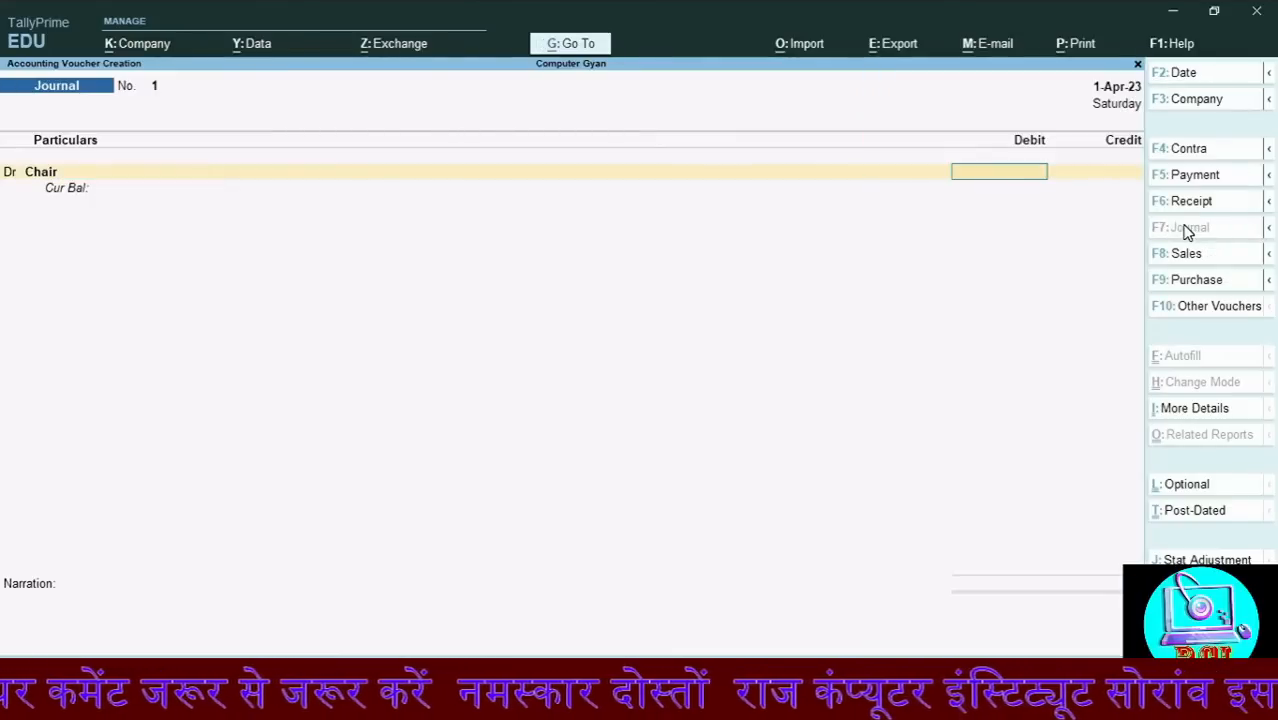
Debit the Chair ledger with 4500 and begin a credit line in the journal voucher
text(4500)
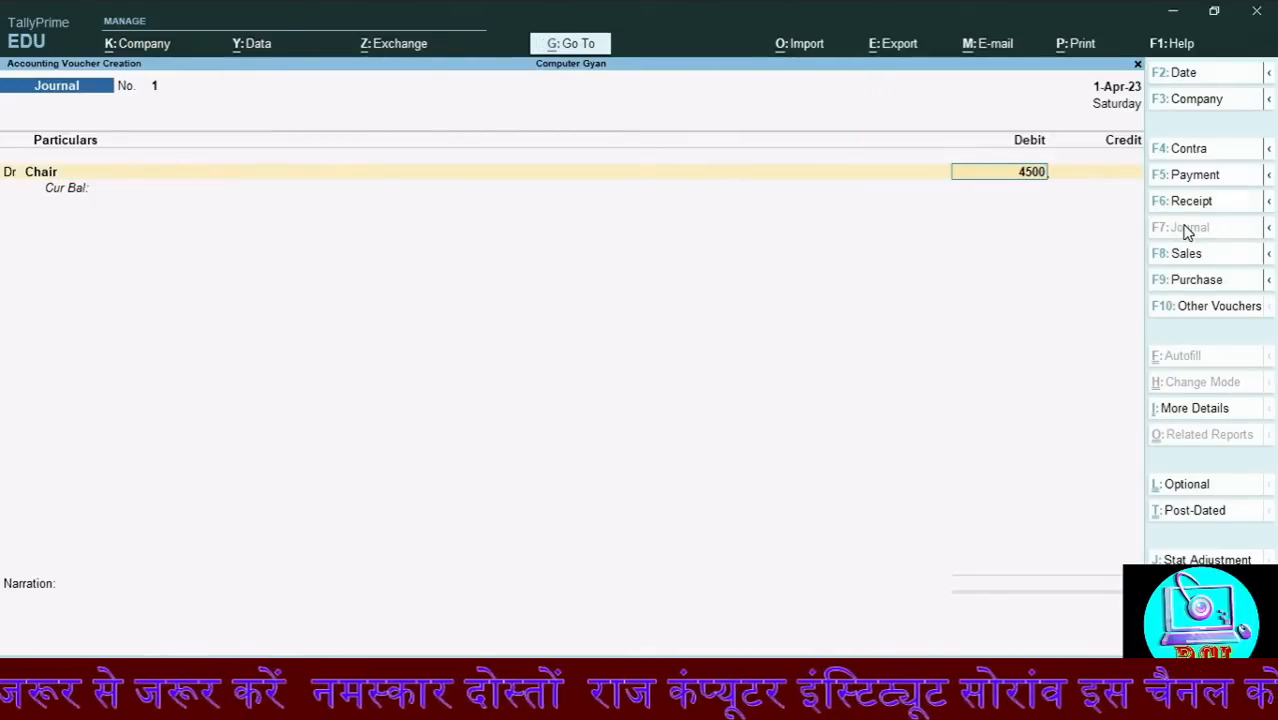
key(Return)
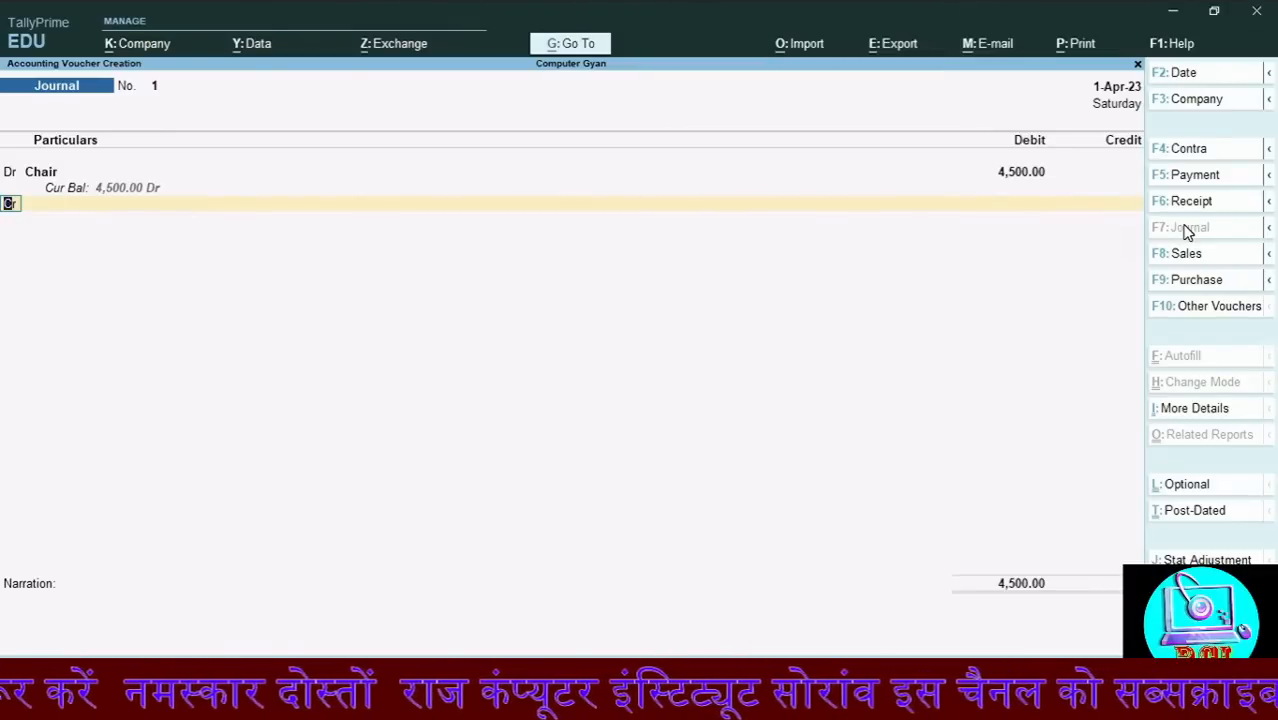
key(Return)
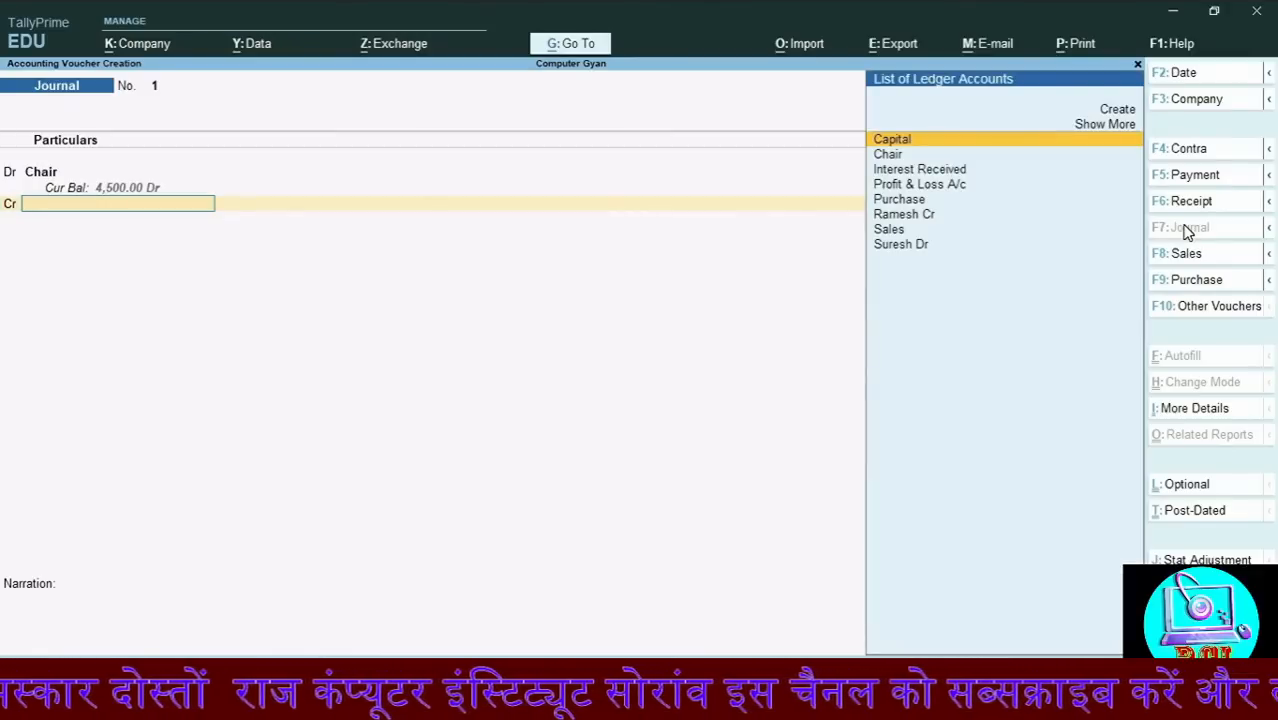
Create a ledger with the creditor's name plus "Cr" under Sundry Creditors and credit it with 4,500.00 in the journal
key(alt)
key(alt+c)
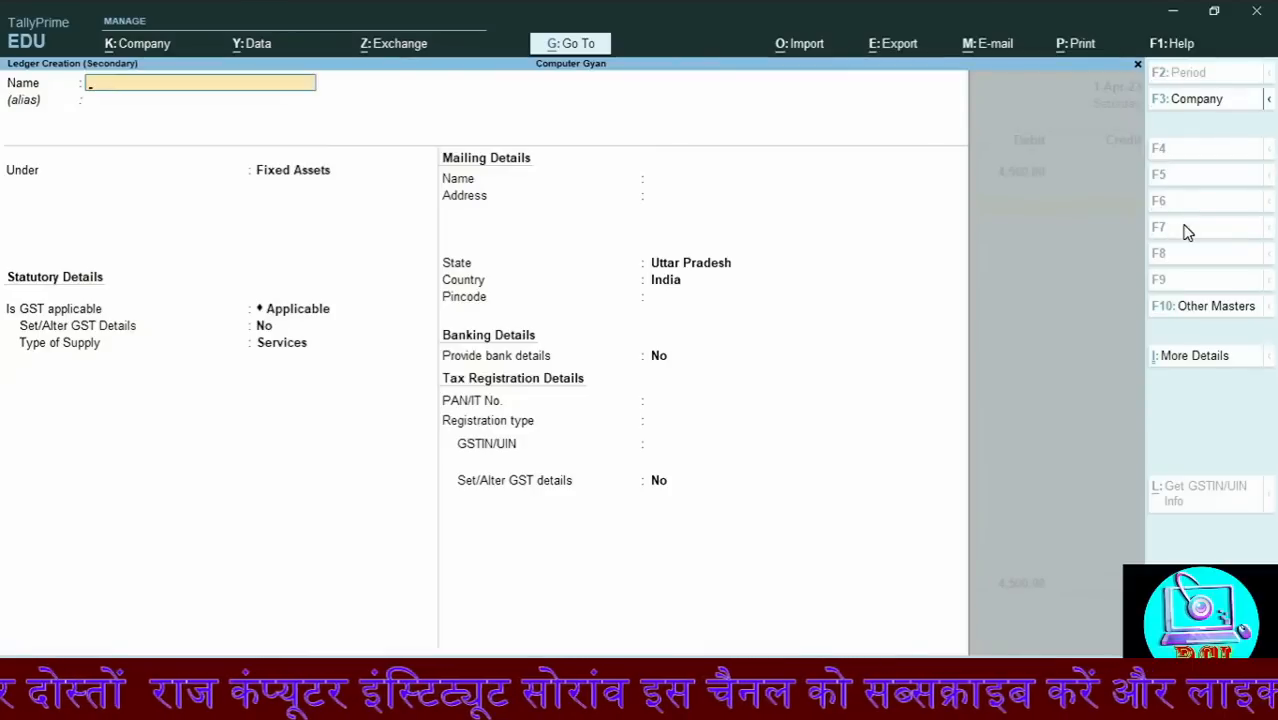
text(Ravi)
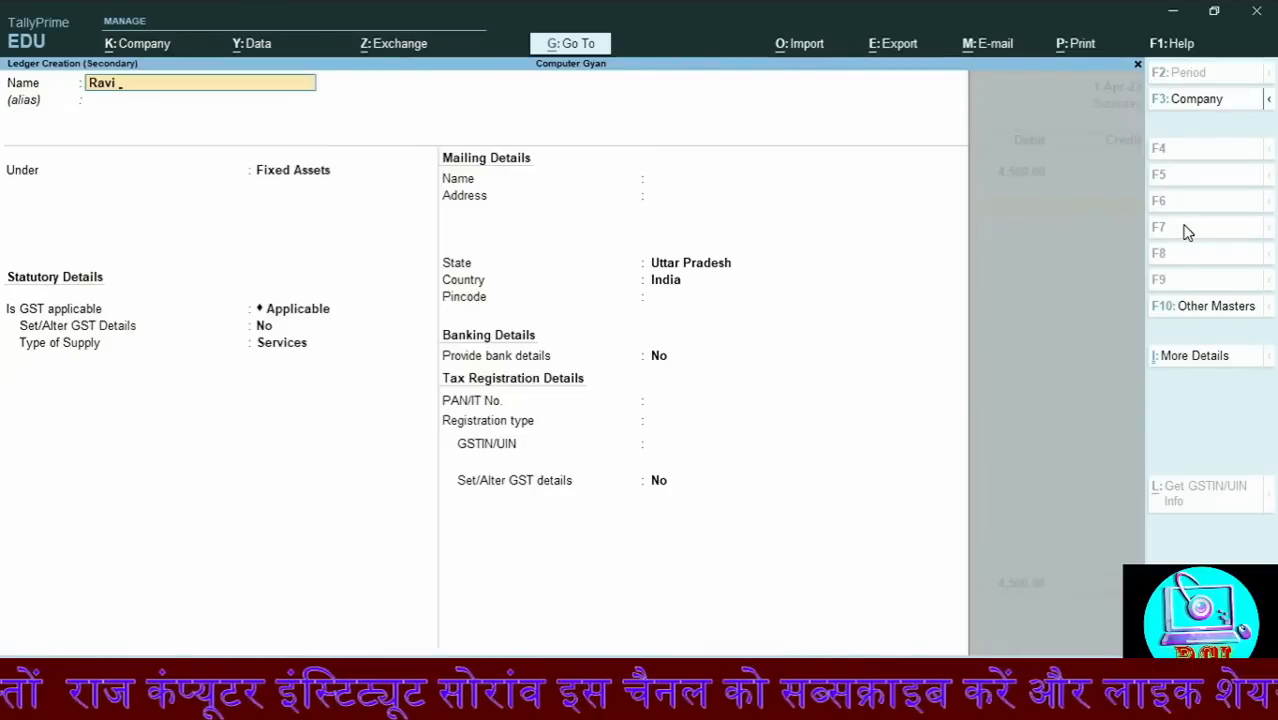
text( Cr)
key(Return)
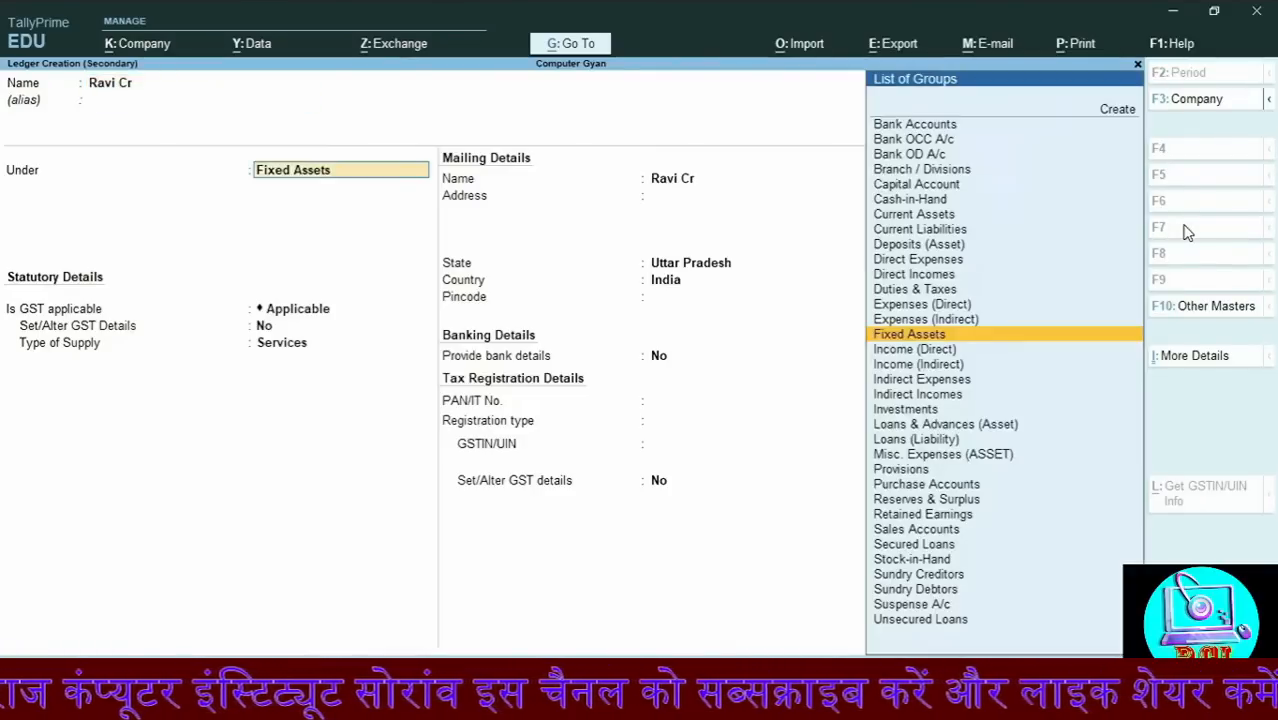
text(Sun)
key(Down)
key(Up)
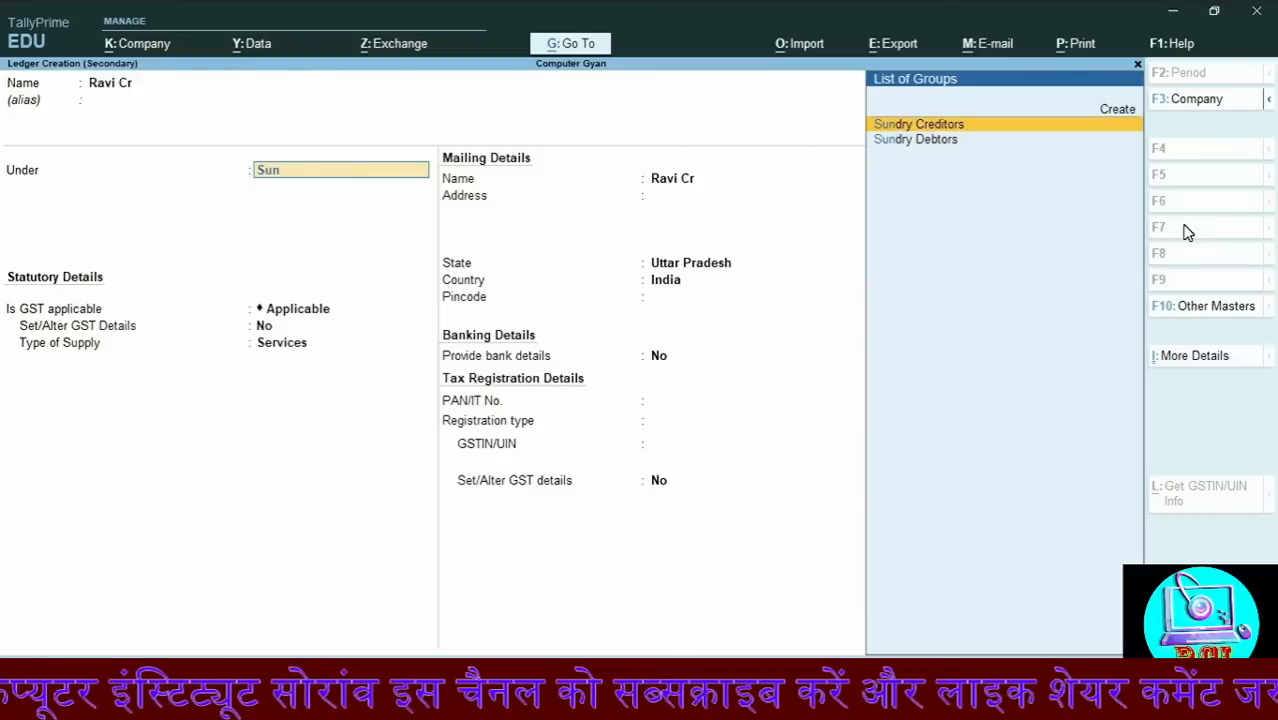
key(Return)
key(ctrl)
key(ctrl+a)
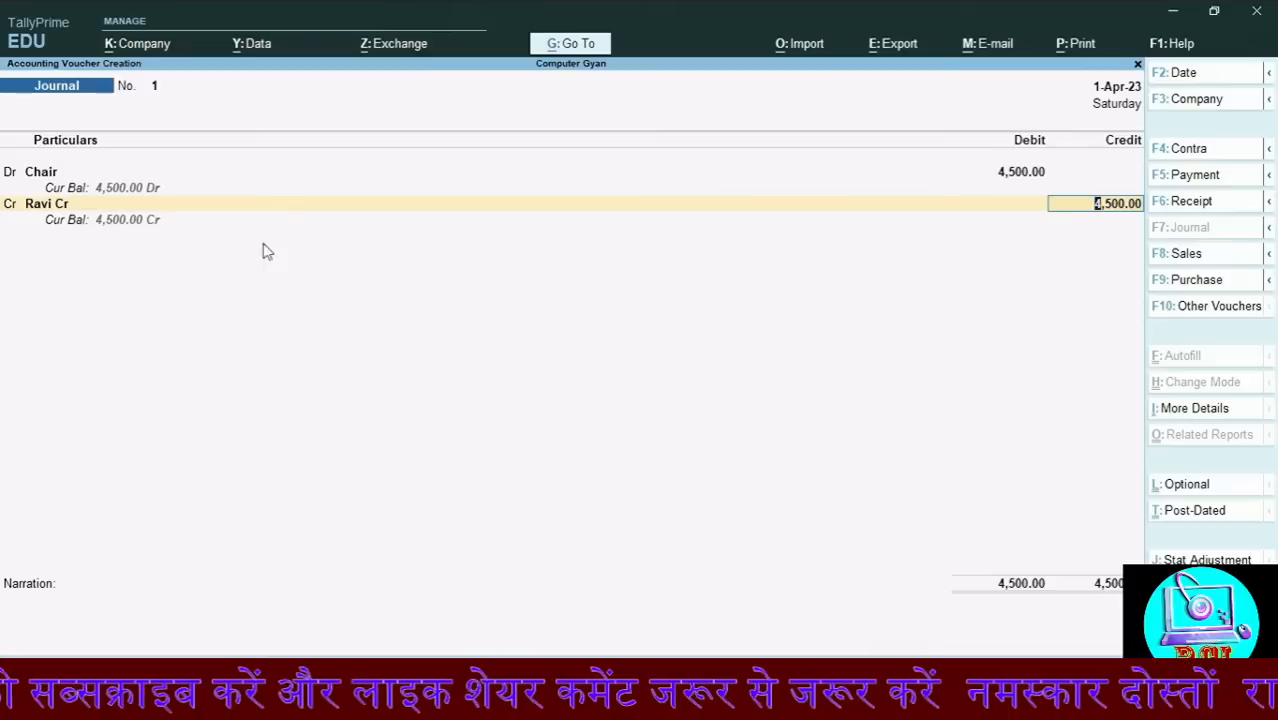
key(Return)
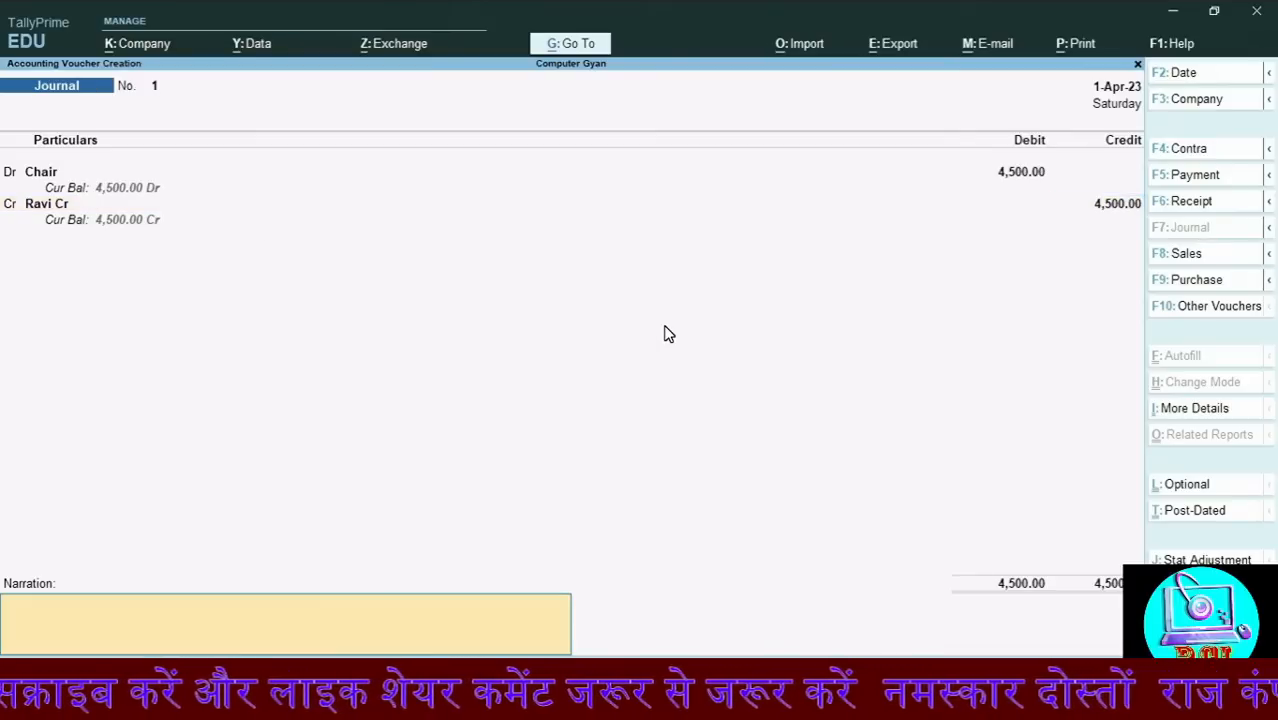
Save the Chair journal voucher without a narration and begin a payment voucher with Cash as the account
key(Return)
key(Return)
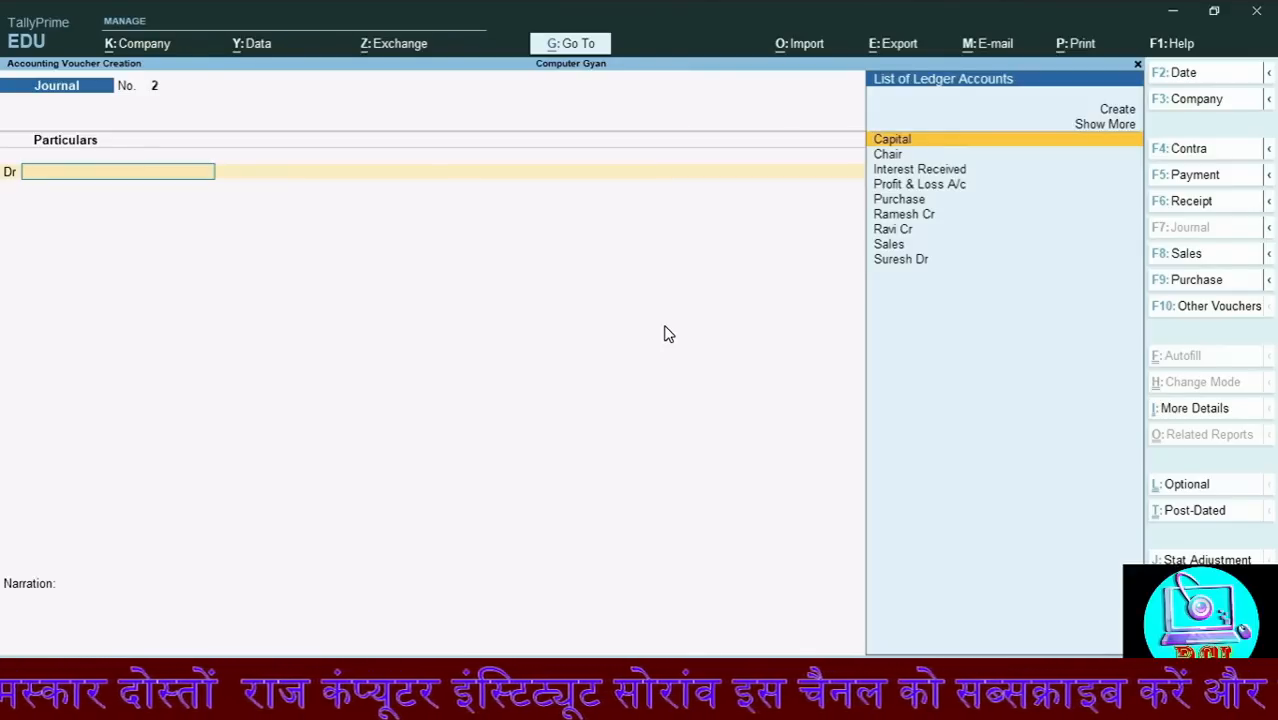
key(F5)
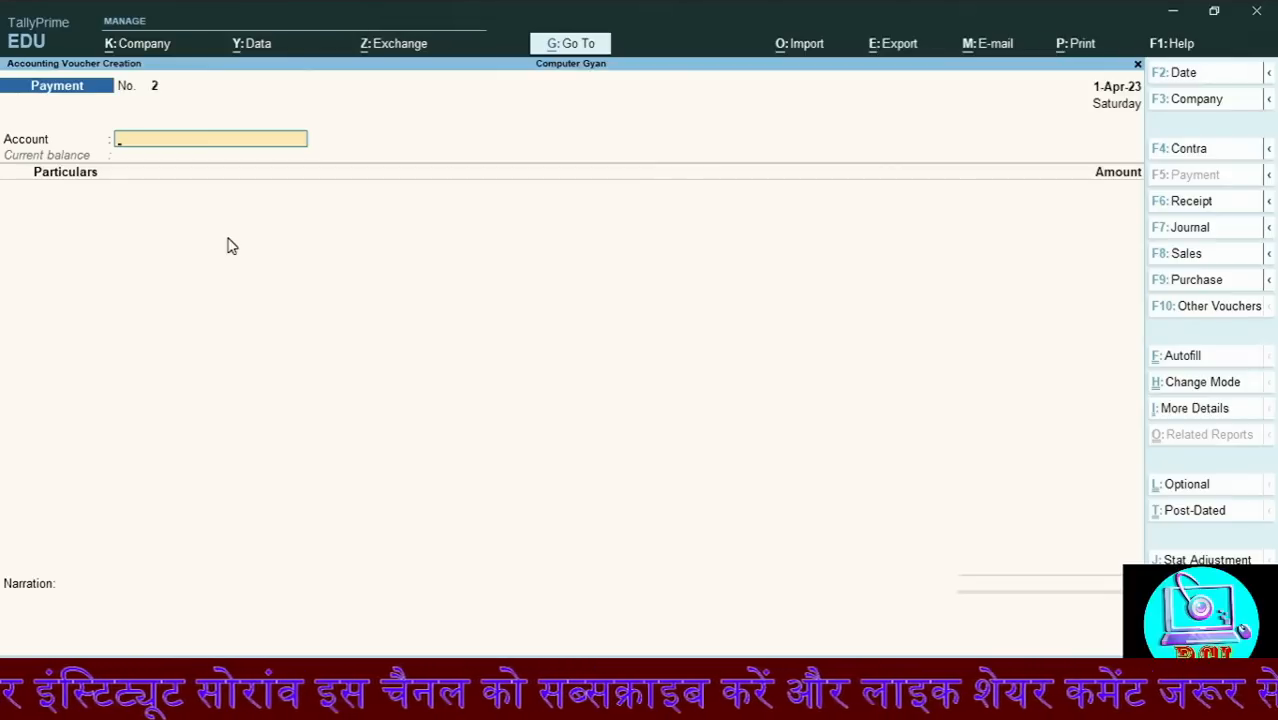
key(Down)
key(Down)
key(Down)
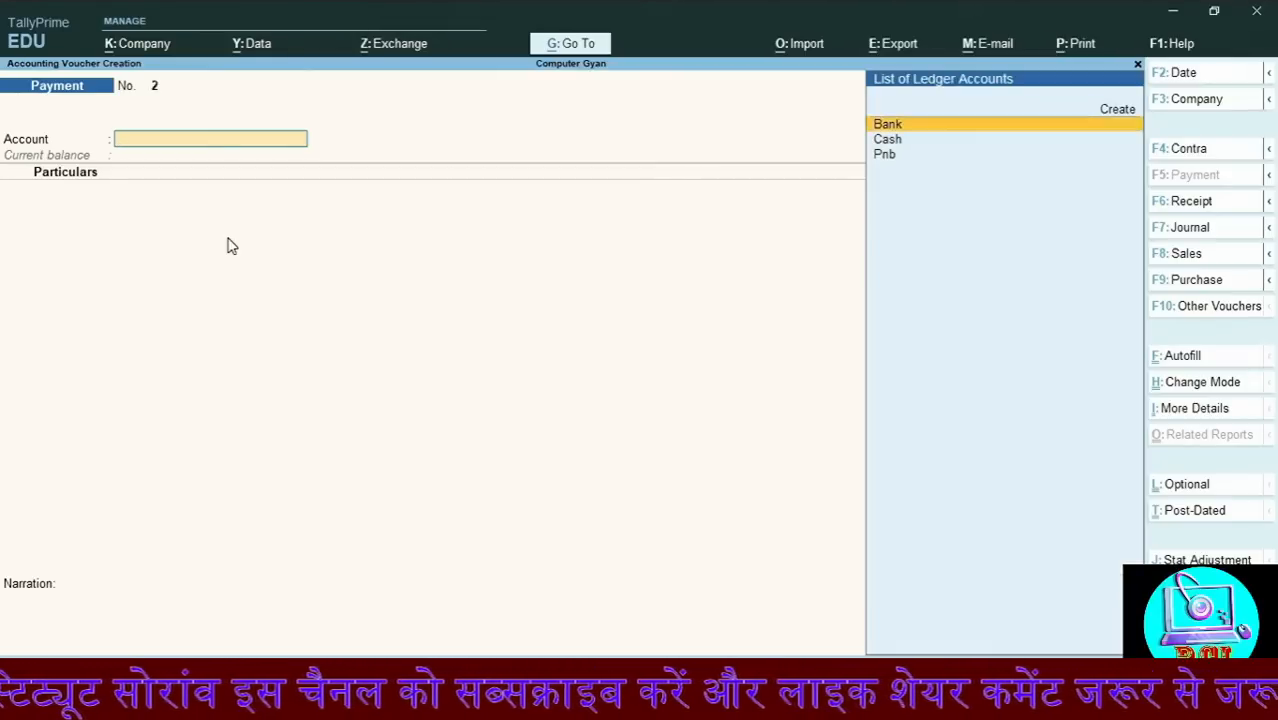
key(Down)
key(Return)
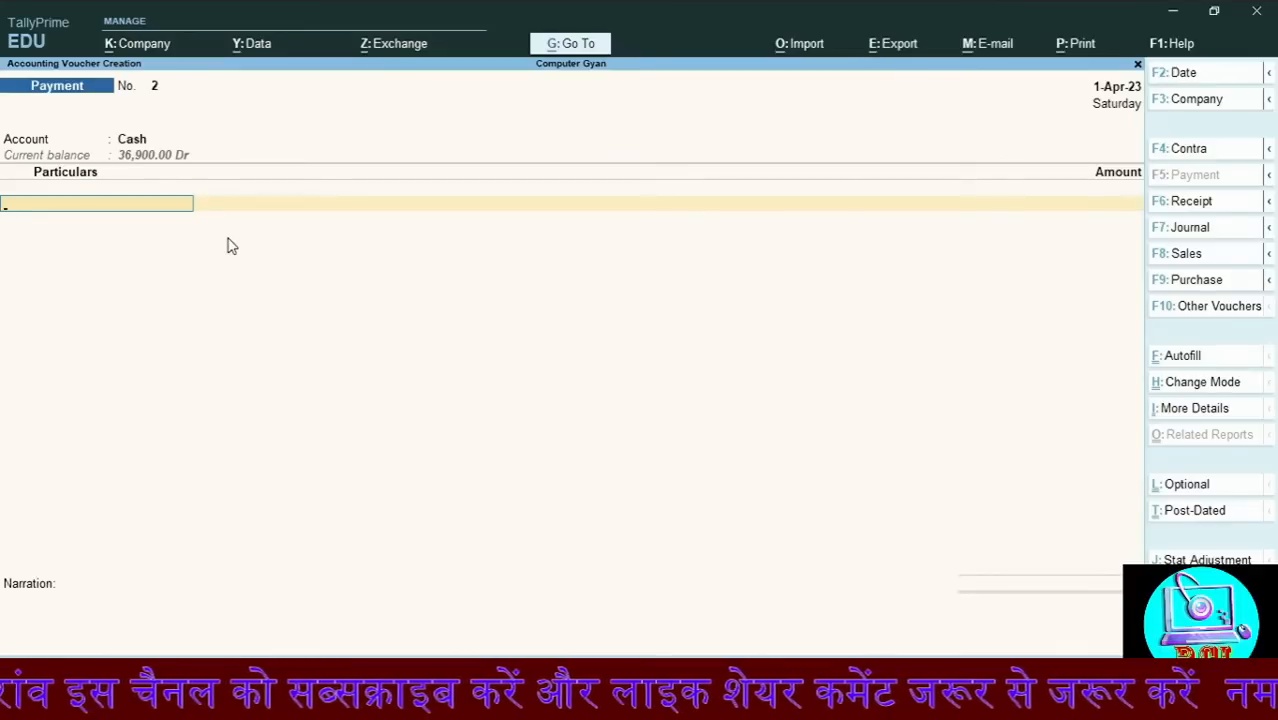
Pay 4500 to the creditor ledger used for the chair purchase and save the payment voucher without a narration
text(R)
key(Down)
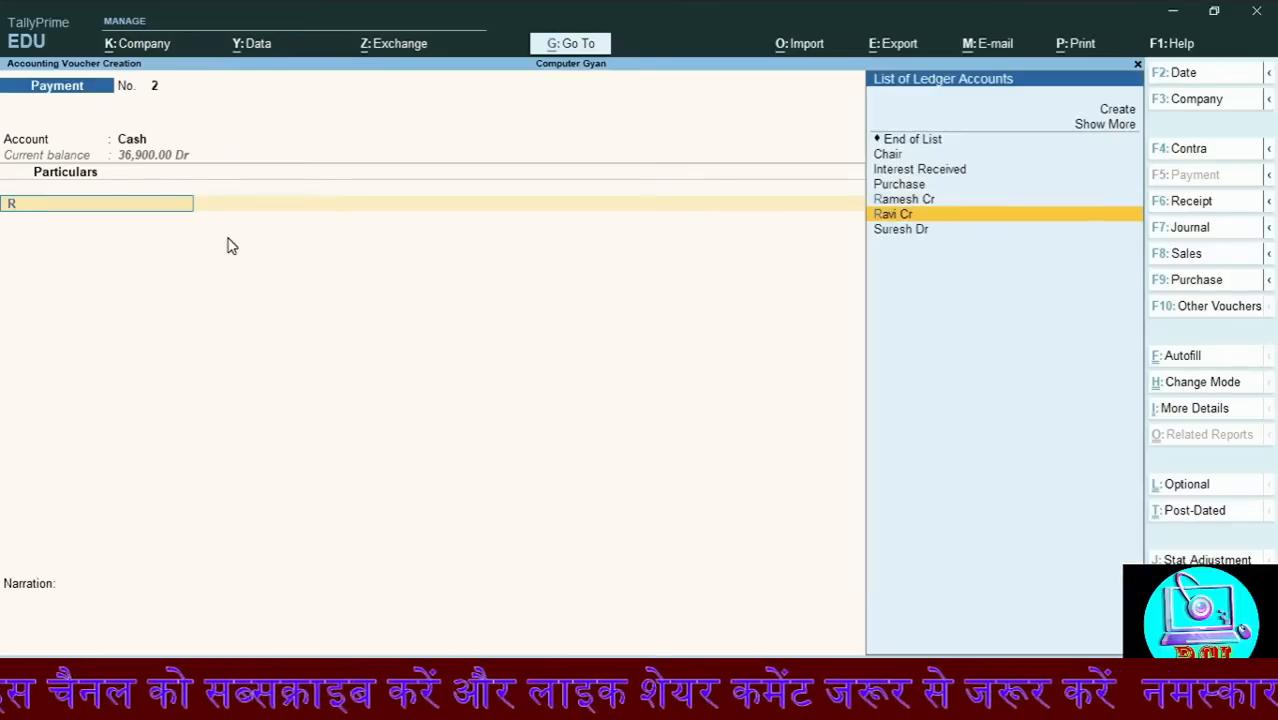
key(Return)
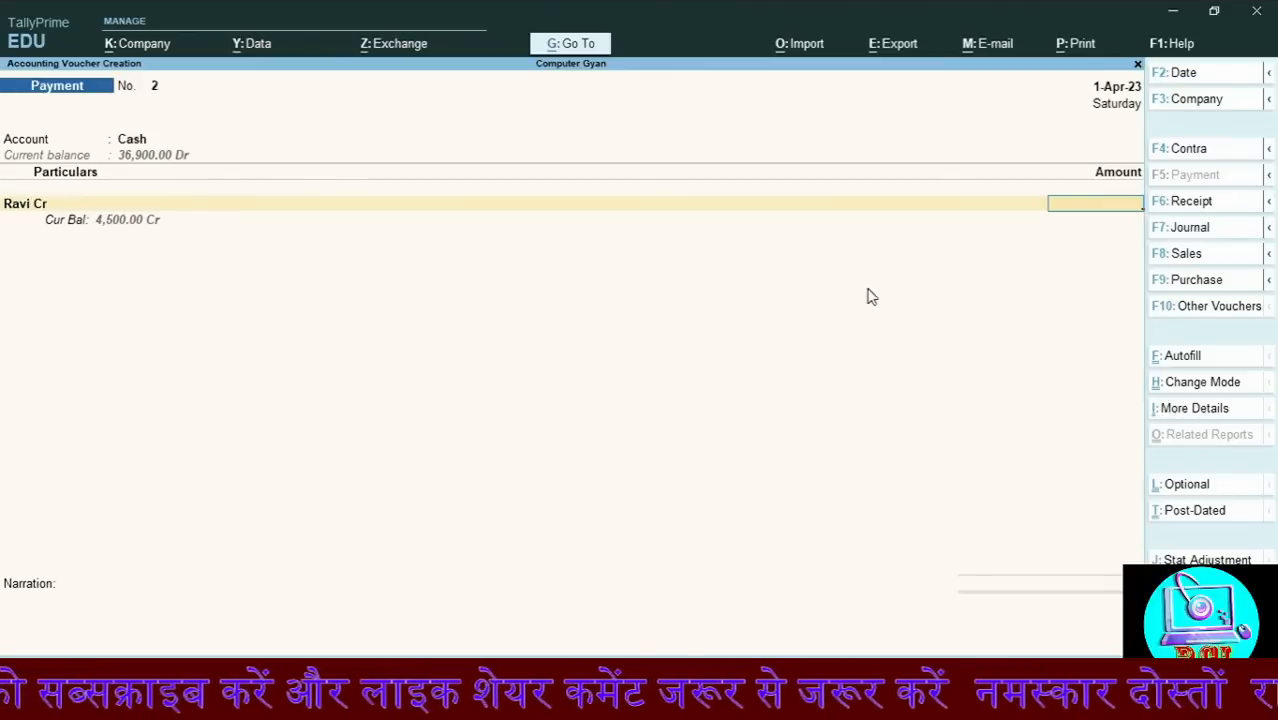
text(4500)
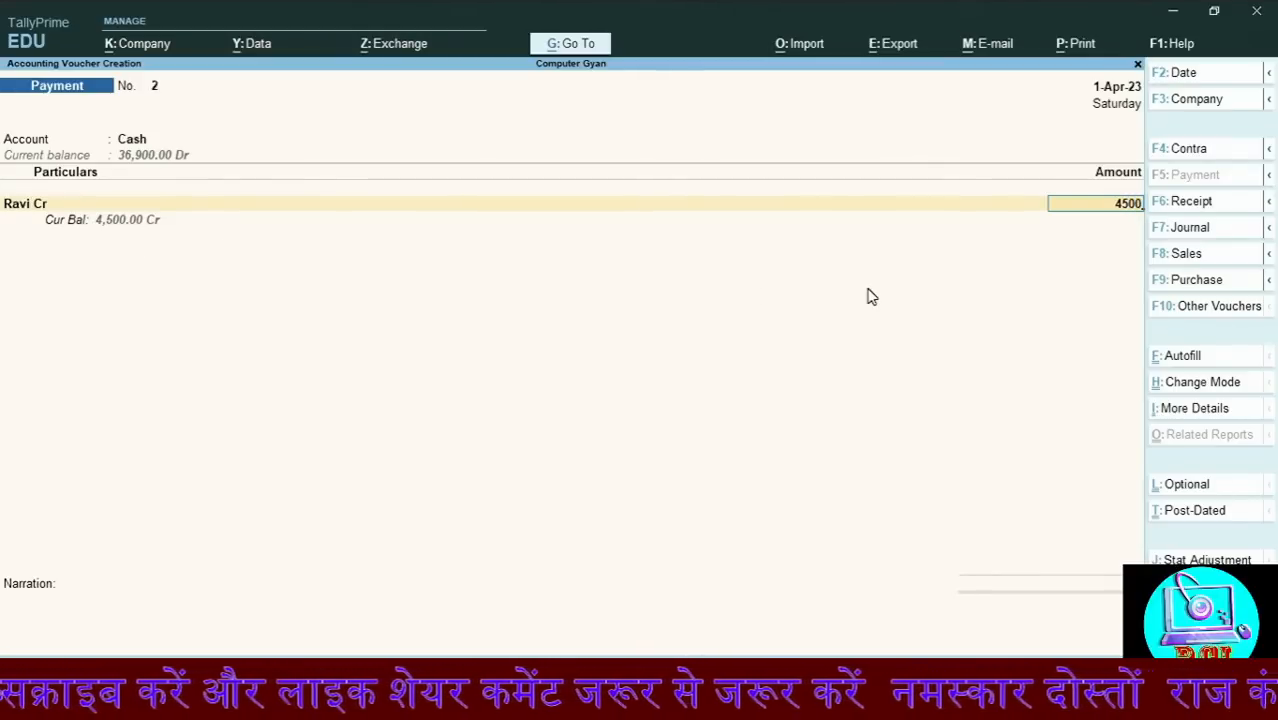
key(Return)
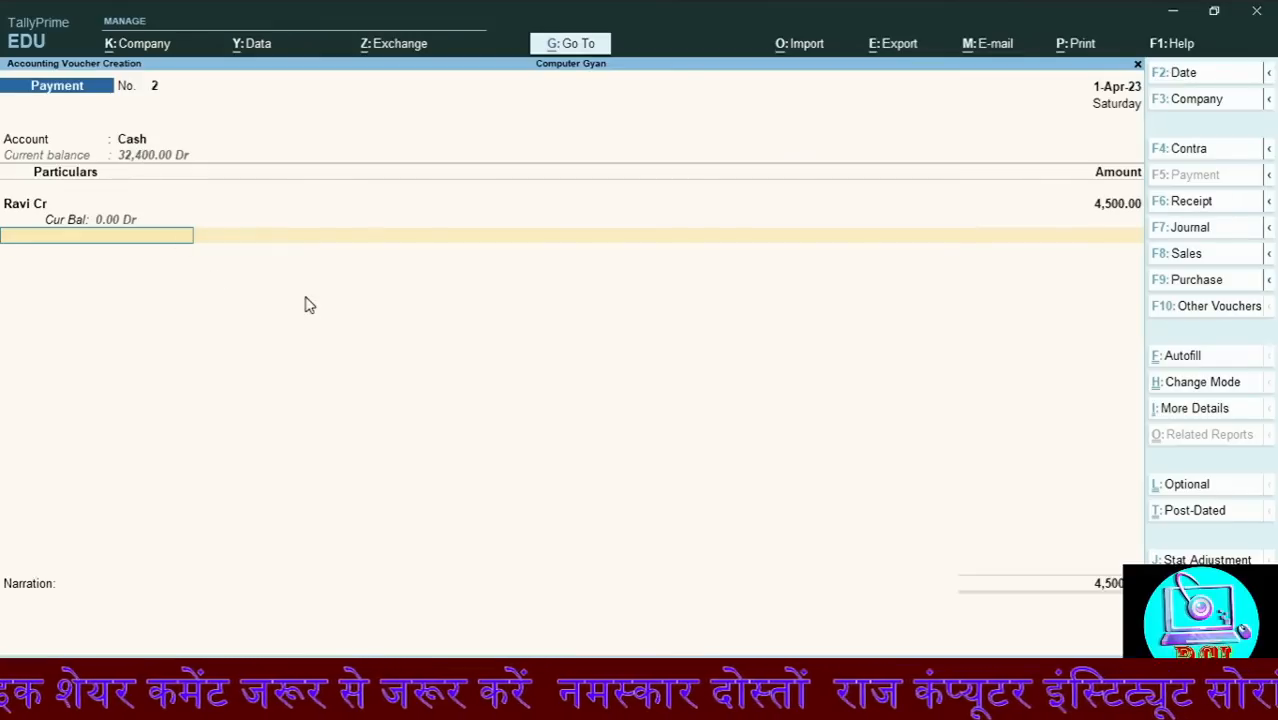
key(Return)
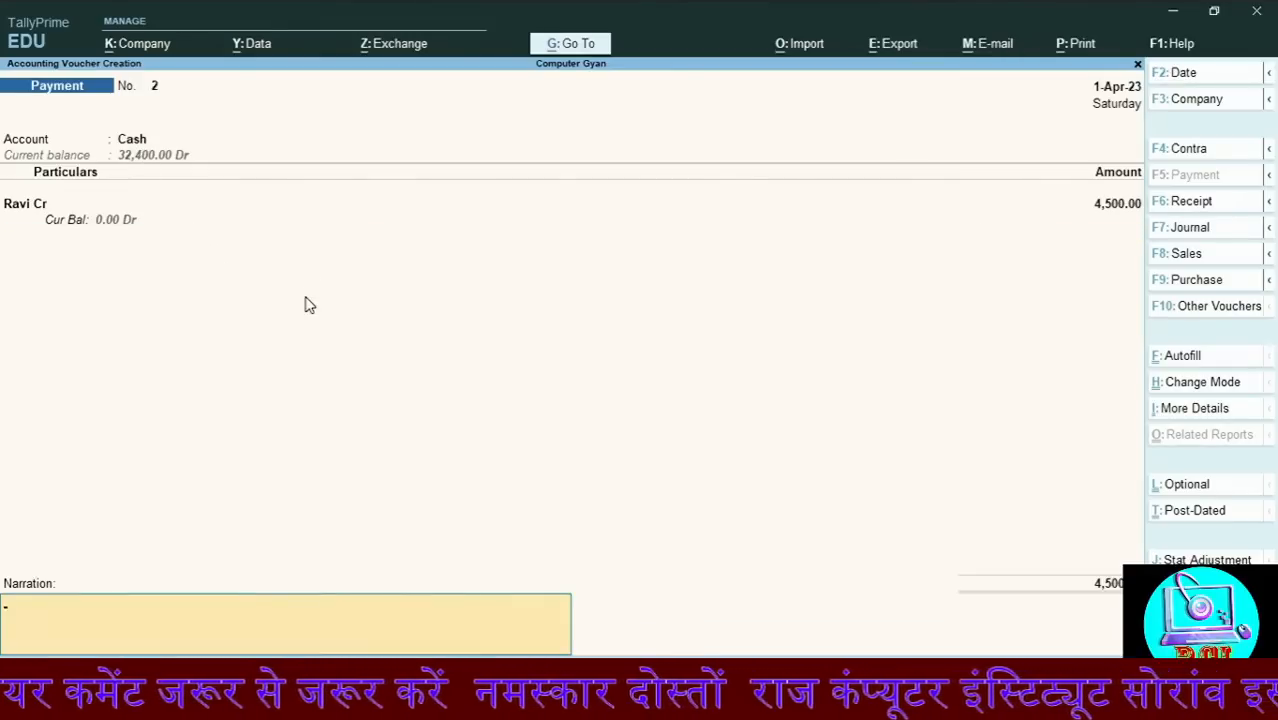
key(Return)
key(Return)
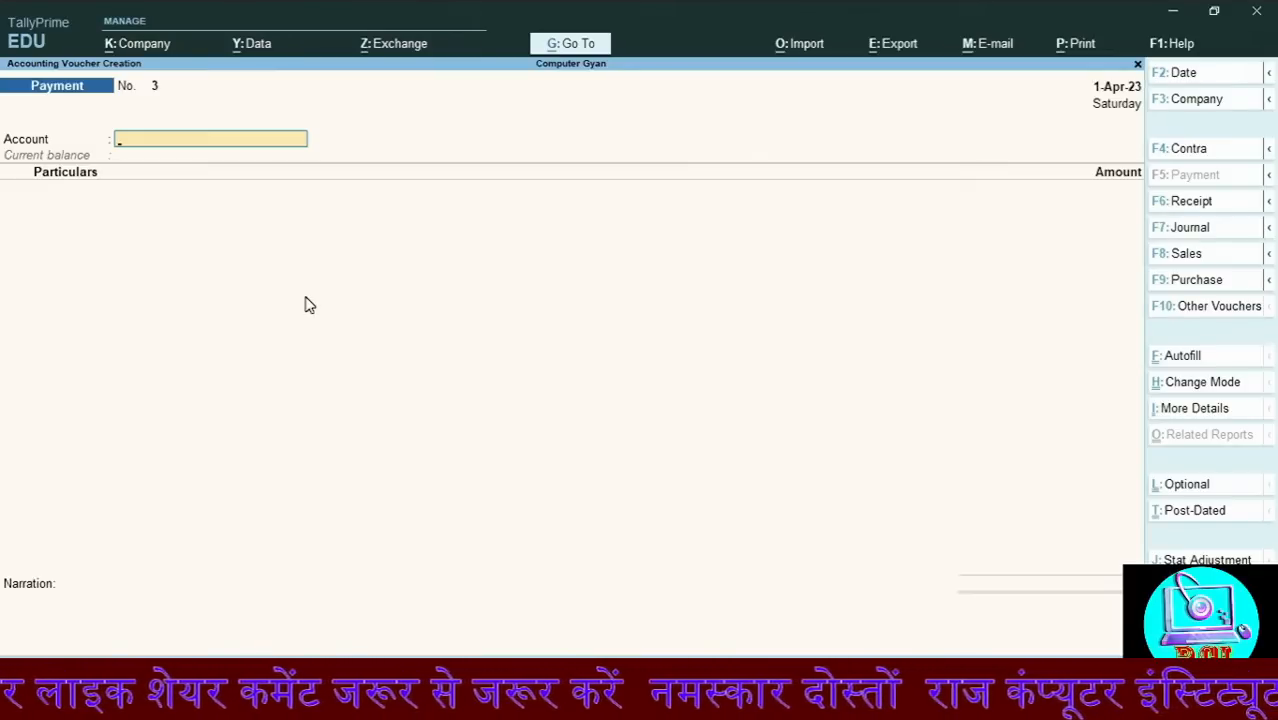
Begin another payment voucher from Cash and create a Table ledger under Fixed Assets as its particulars
key(Down)
key(Down)
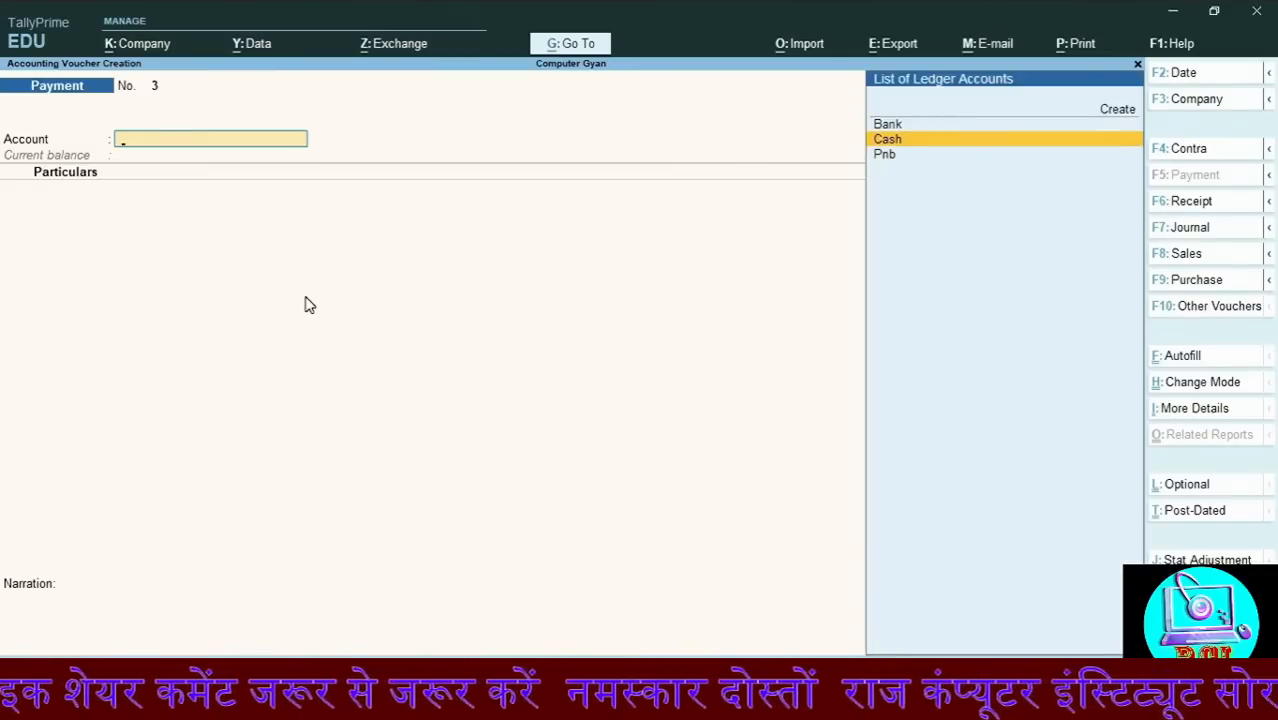
key(Return)
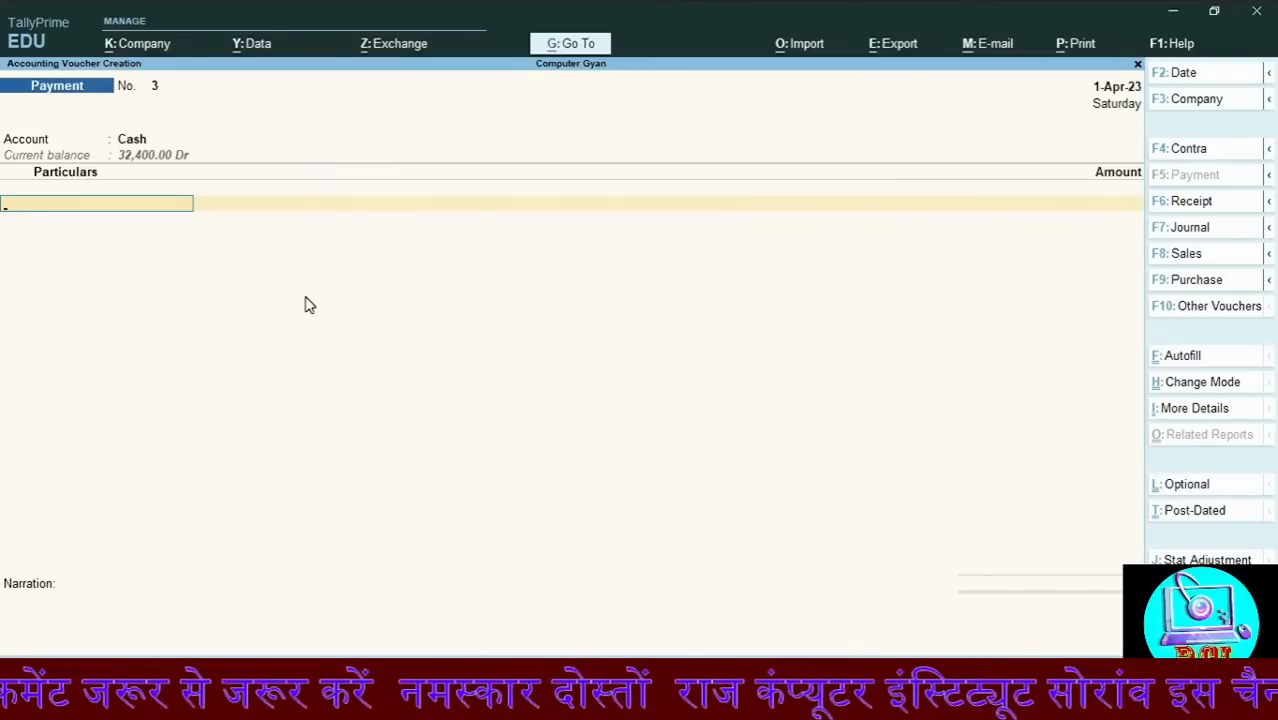
key(alt+c)
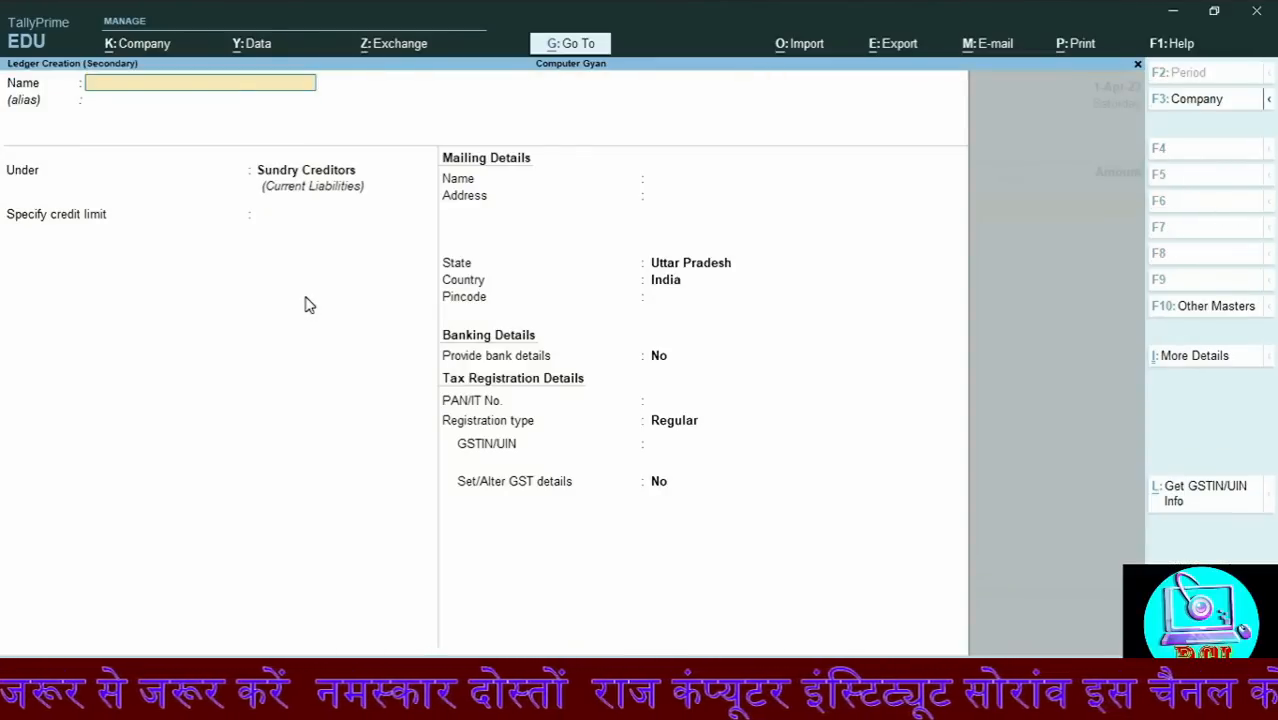
text(Table)
key(Return)
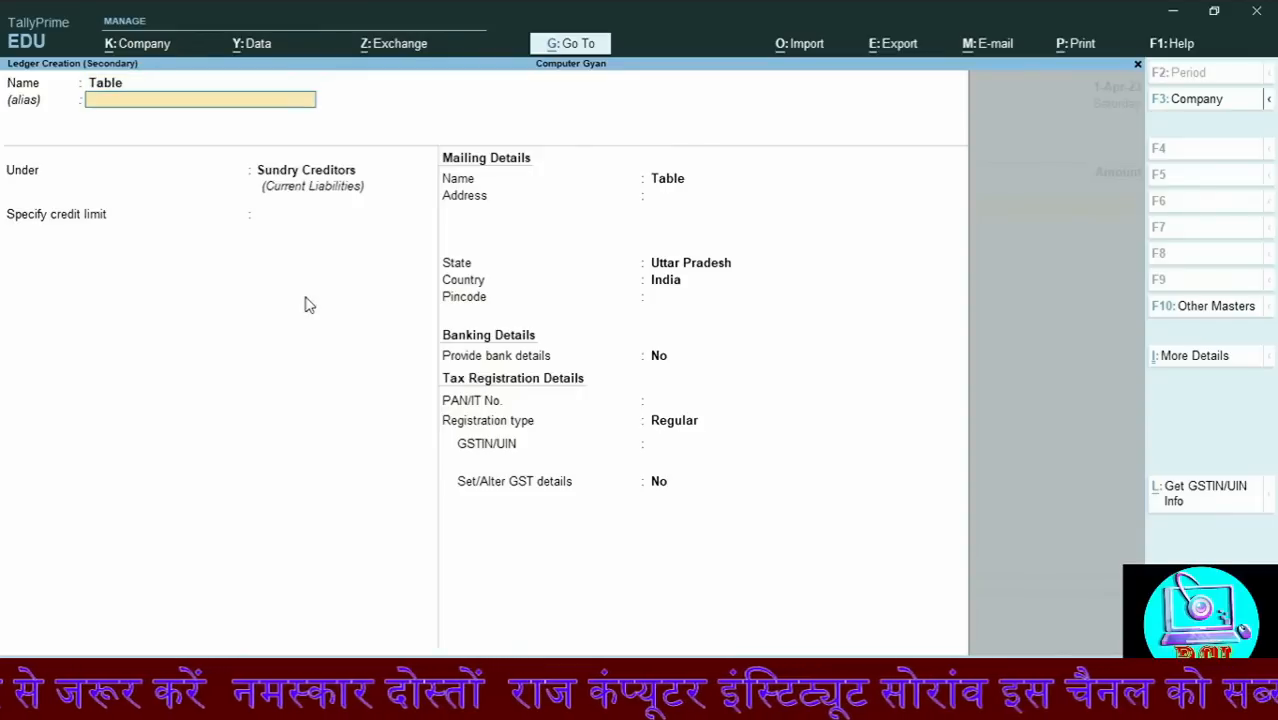
key(Return)
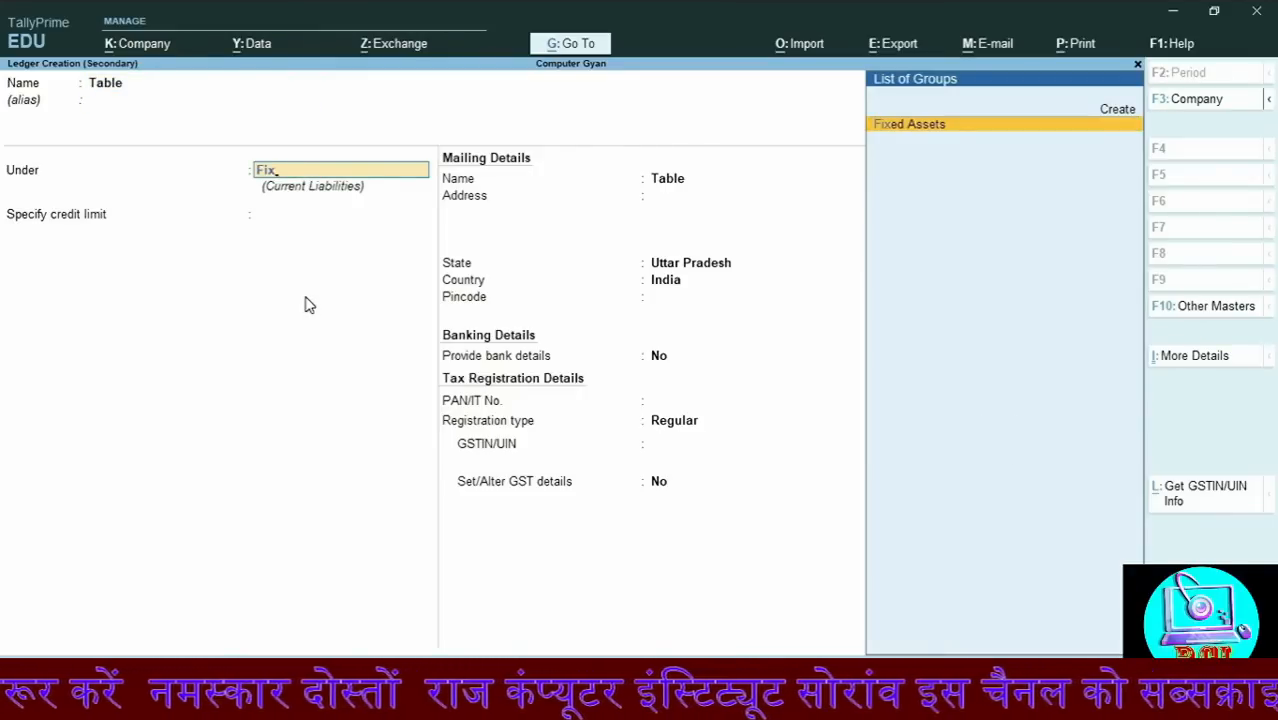
key(Return)
key(ctrl)
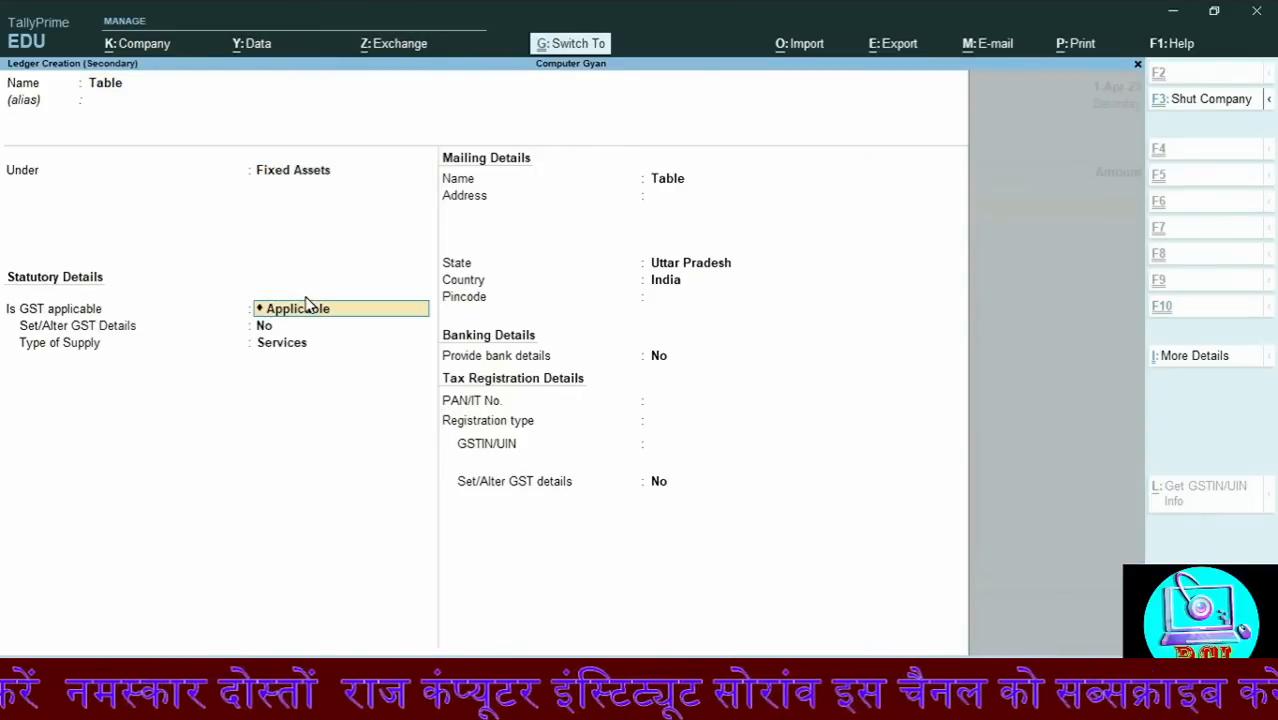
key(ctrl+a)
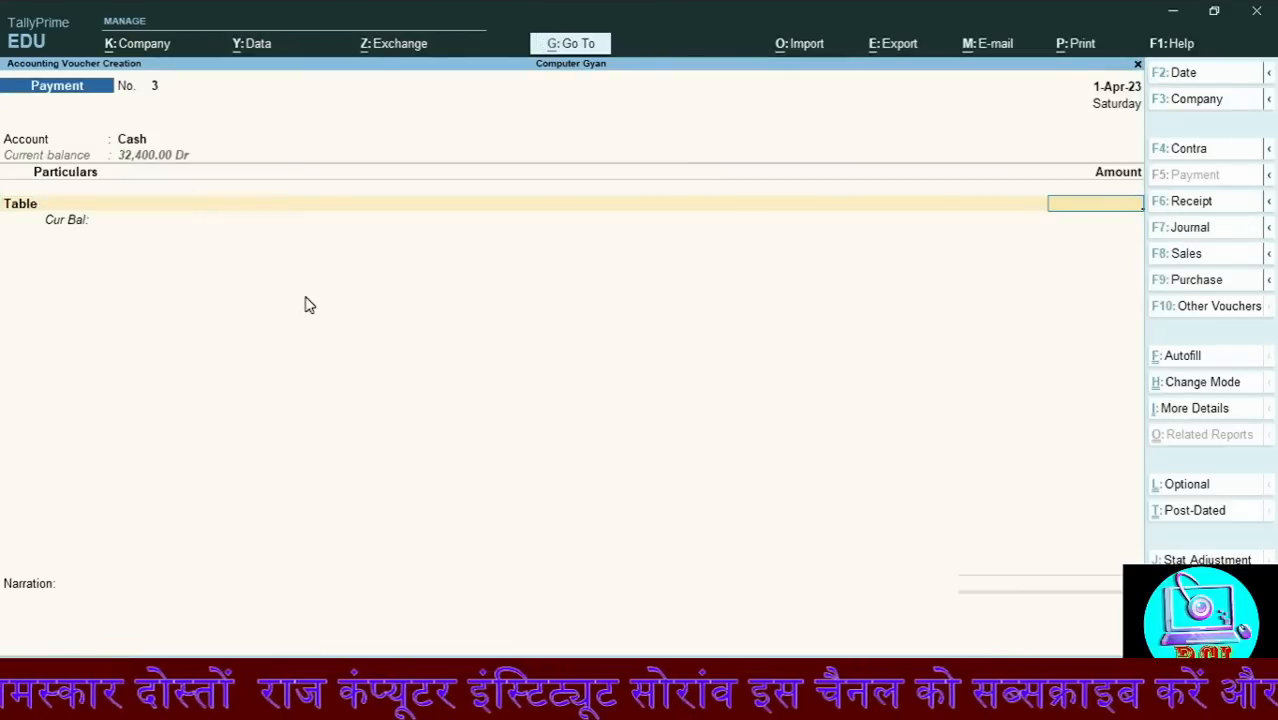
Set the Table payment amount to 2500 and save the voucher without a narration
text(25000)
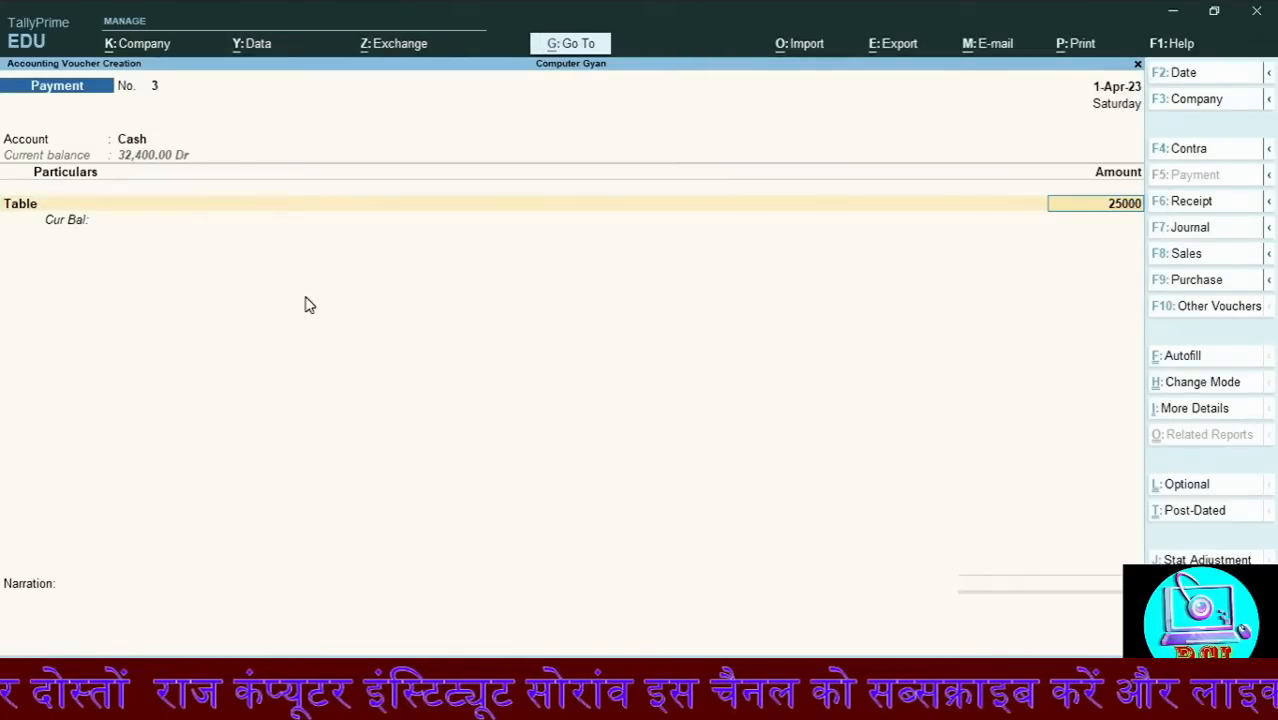
key(BackSpace)
key(Return)
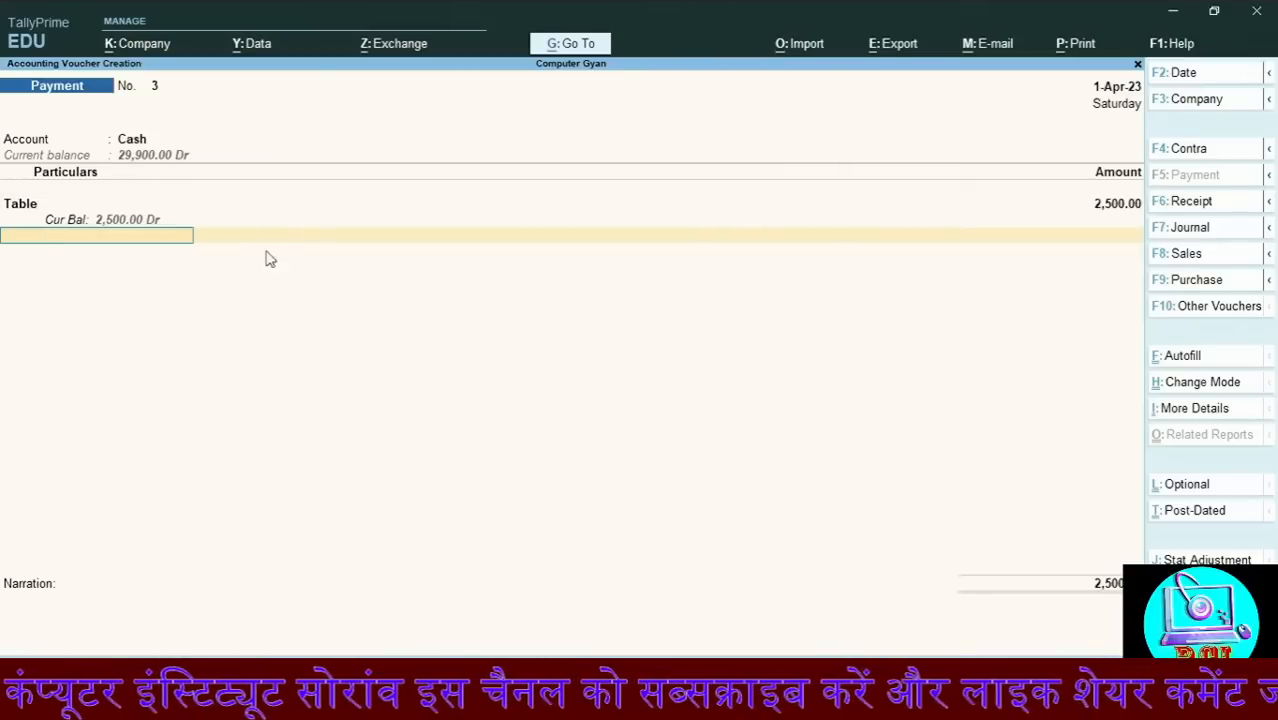
key(Return)
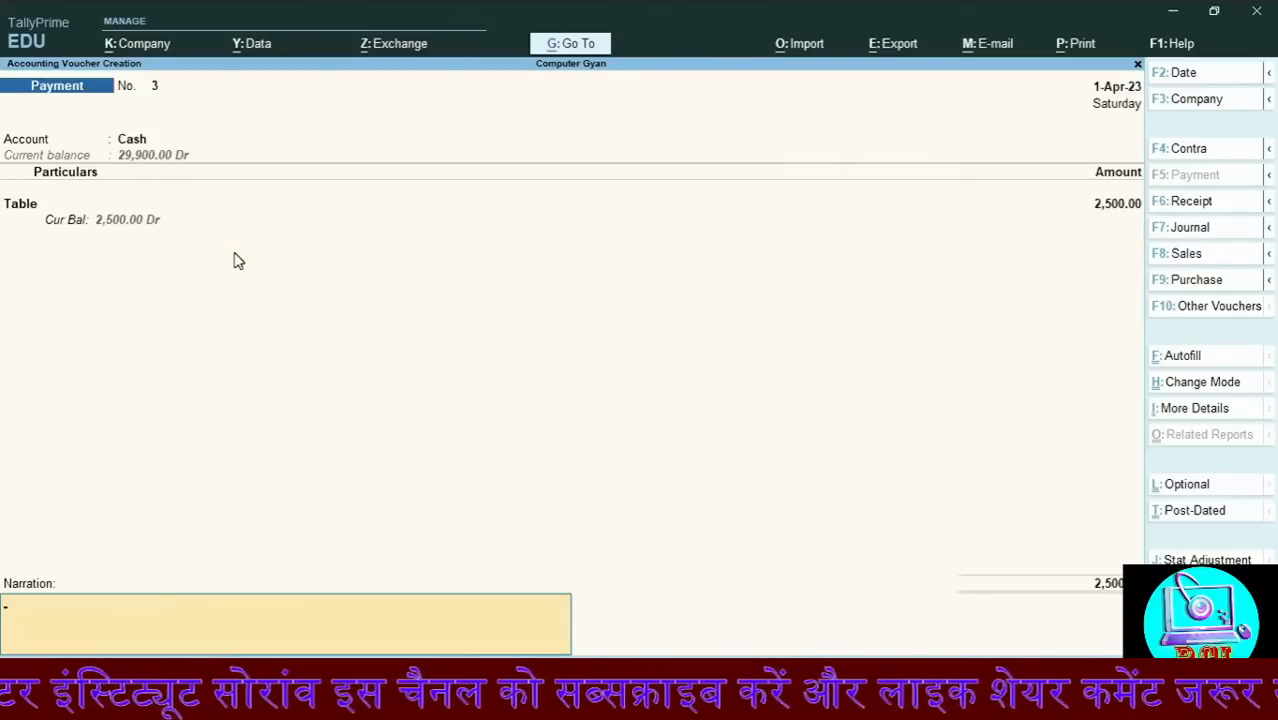
key(Return)
key(Return)
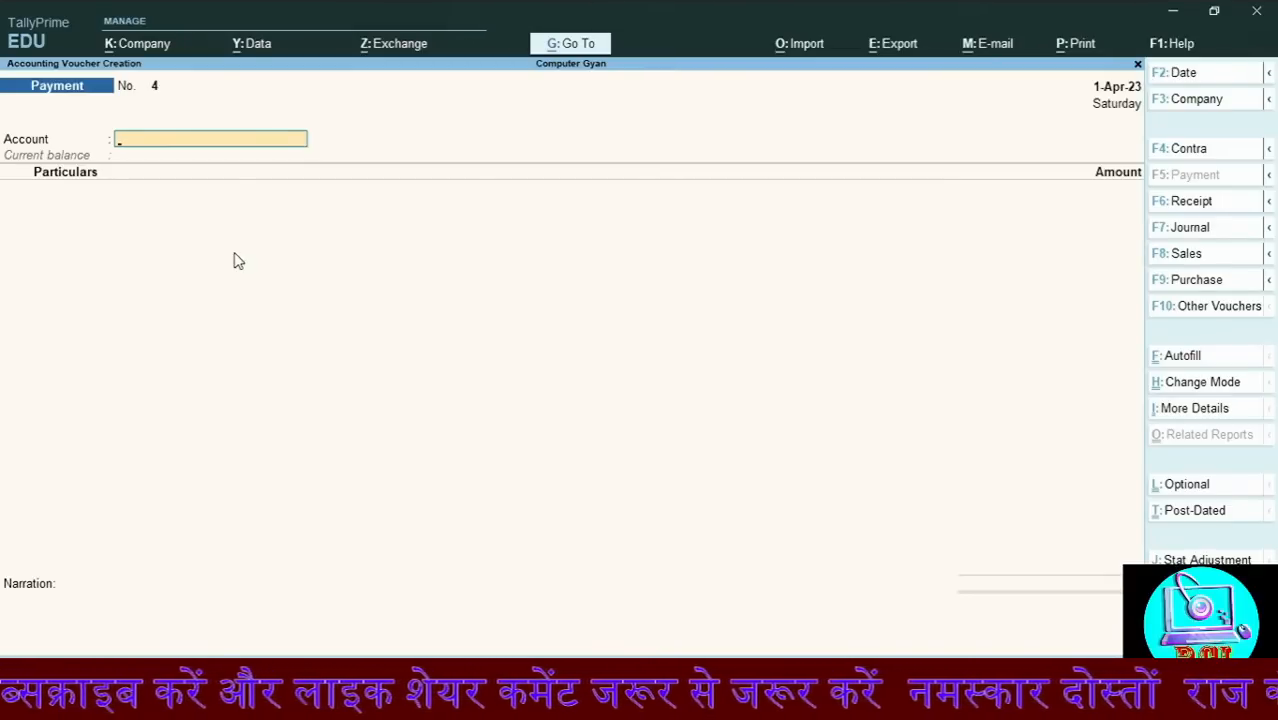
Begin a receipt voucher with Bank as the receiving account
key(F6)
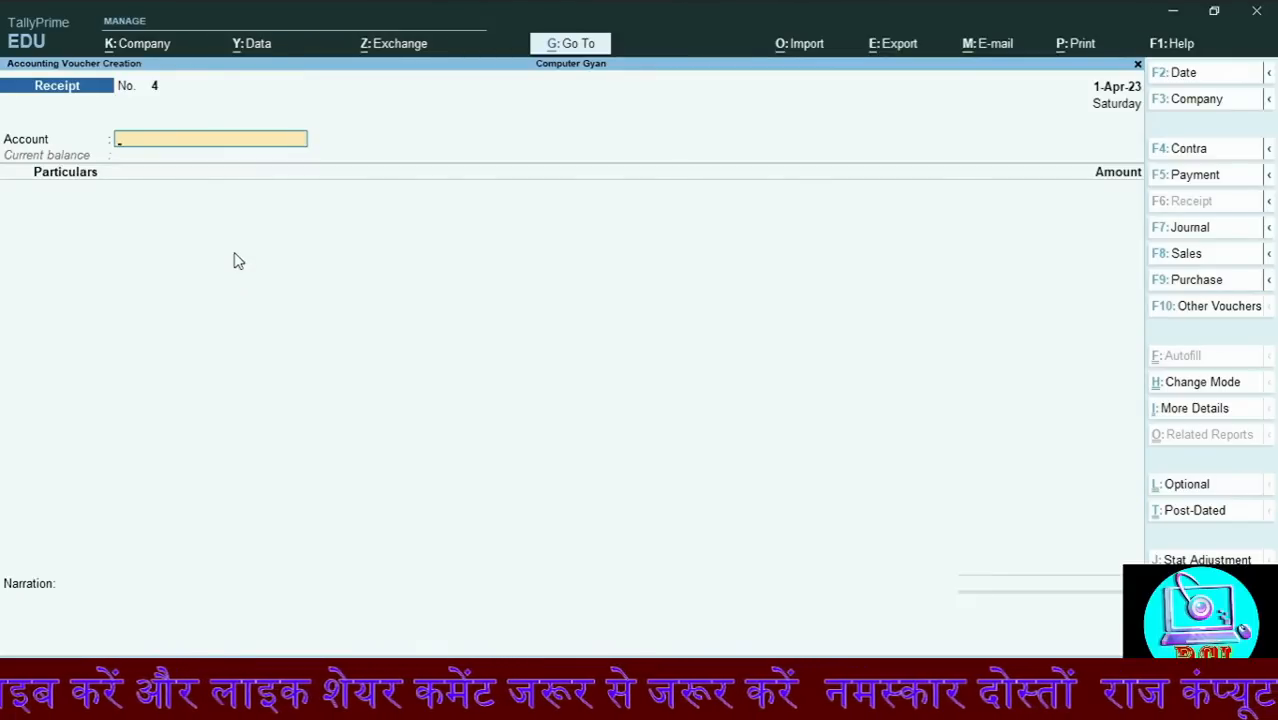
key(Down)
key(Down)
key(Down)
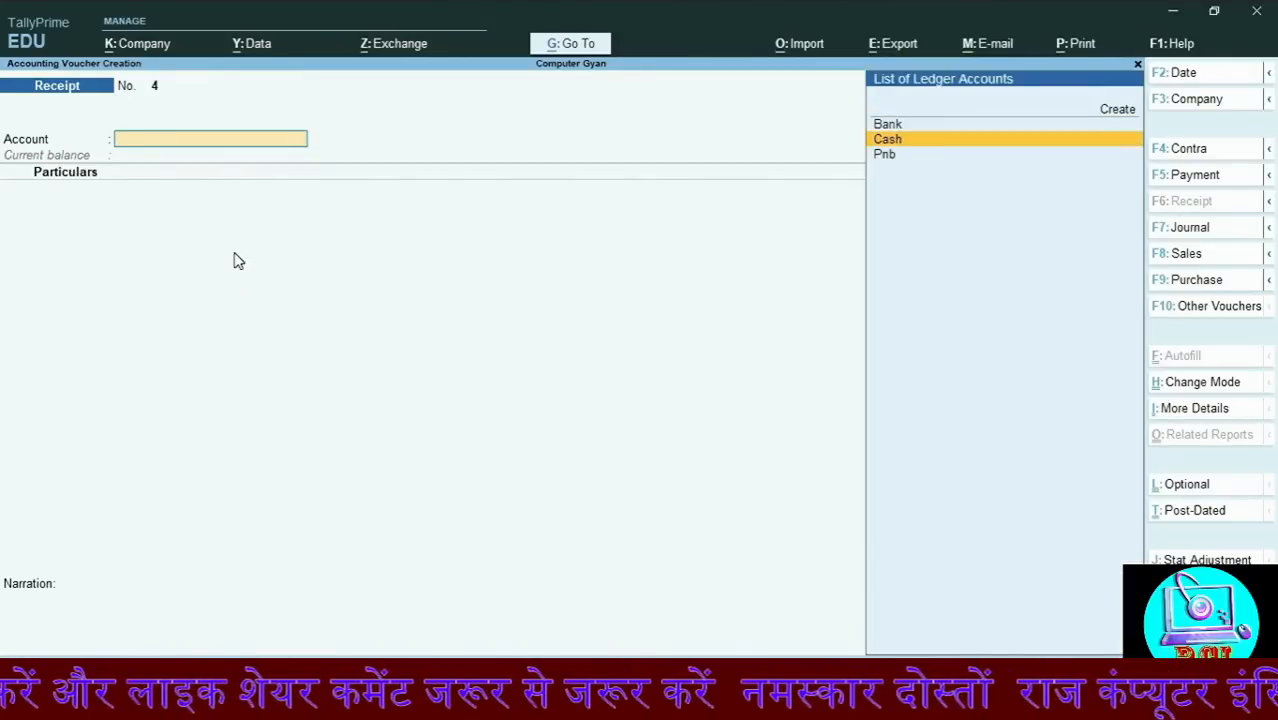
key(Up)
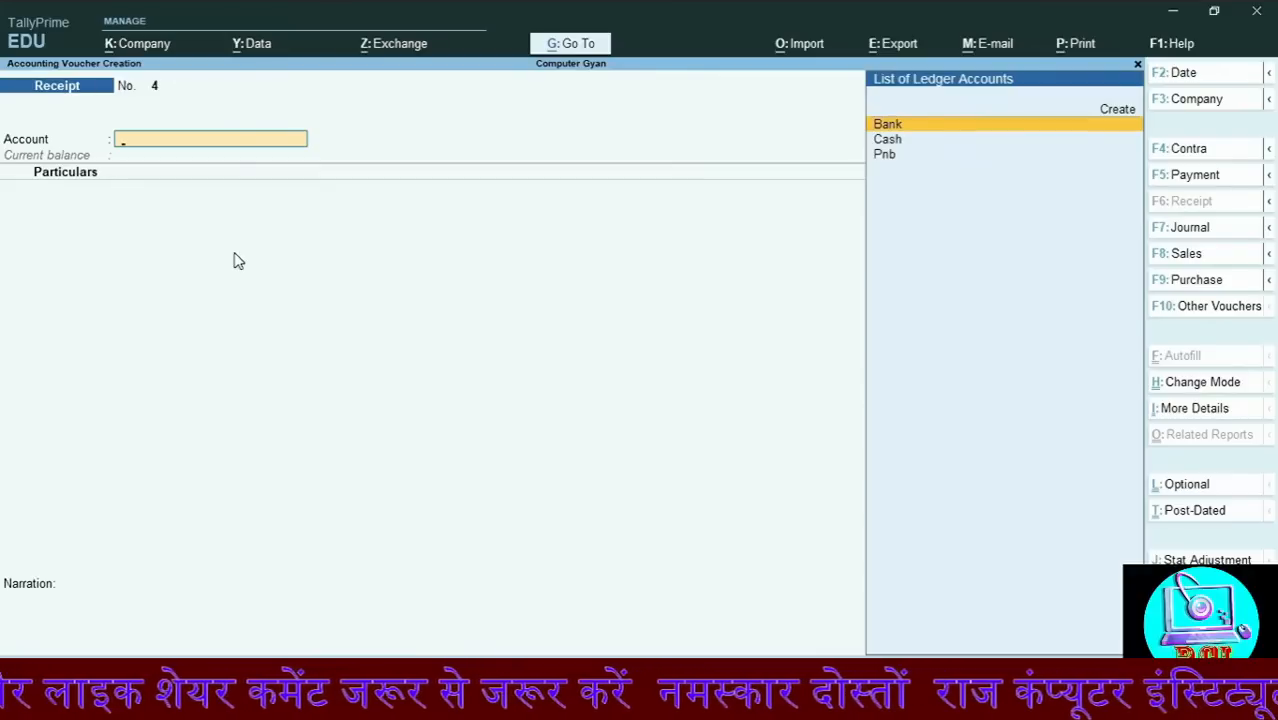
key(Return)
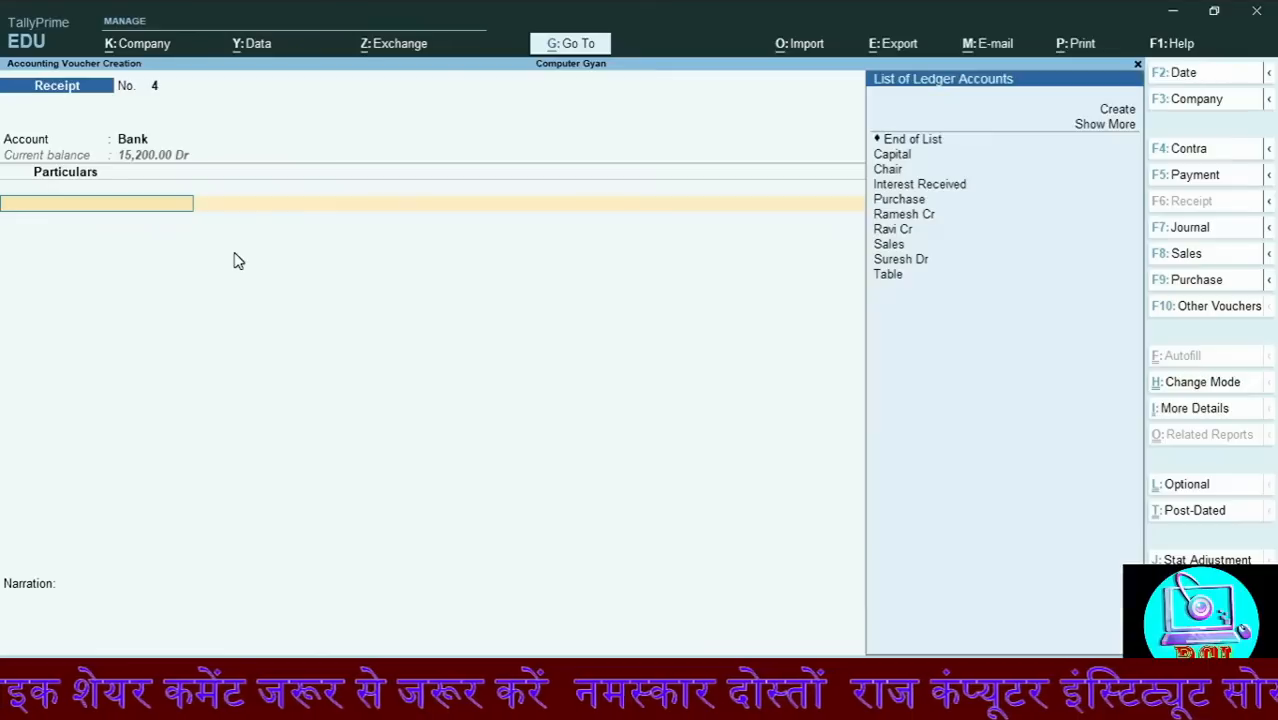
Enter the Chair ledger in the receipt with an amount of 2000
key(Down)
key(Down)
key(Down)
key(Down)
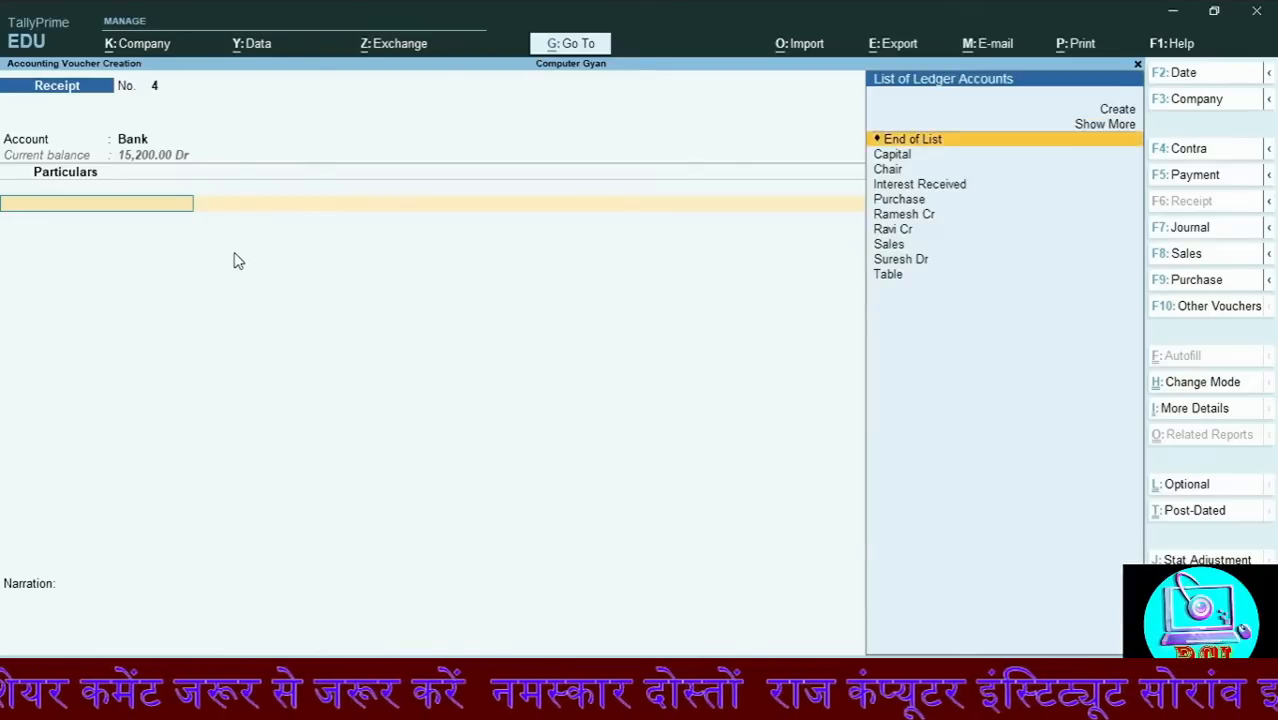
key(Return)
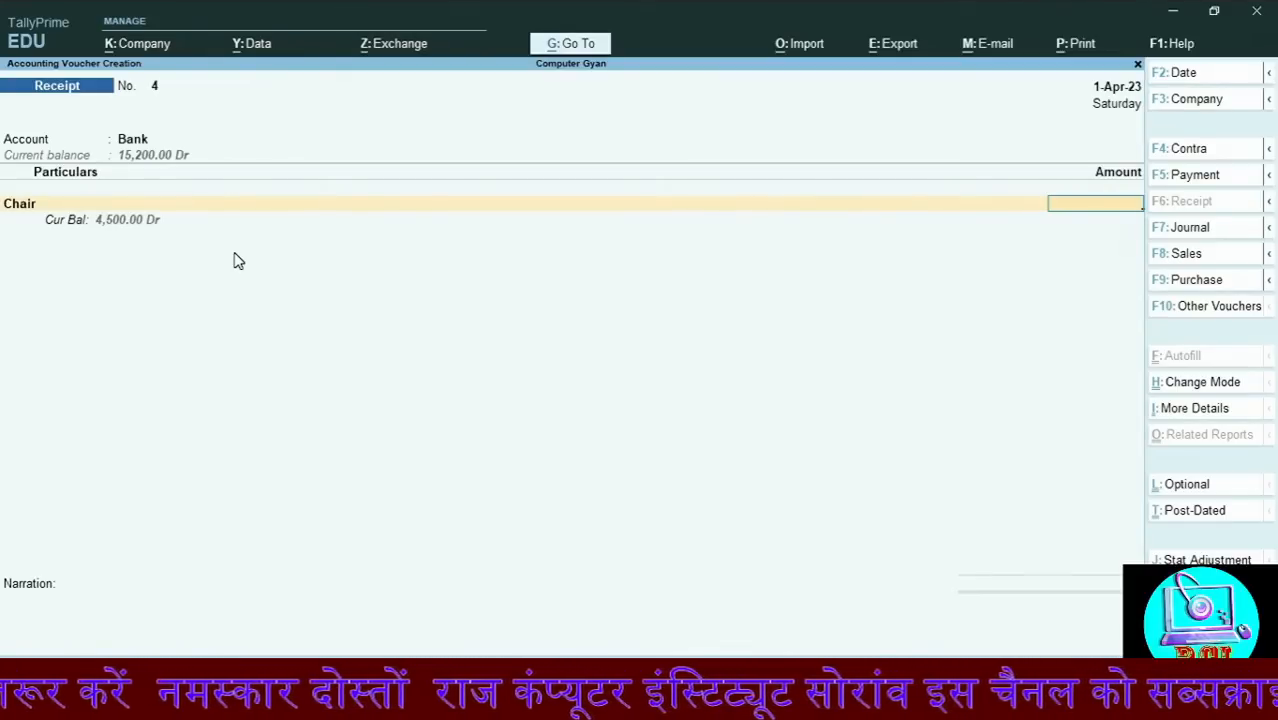
text(2000)
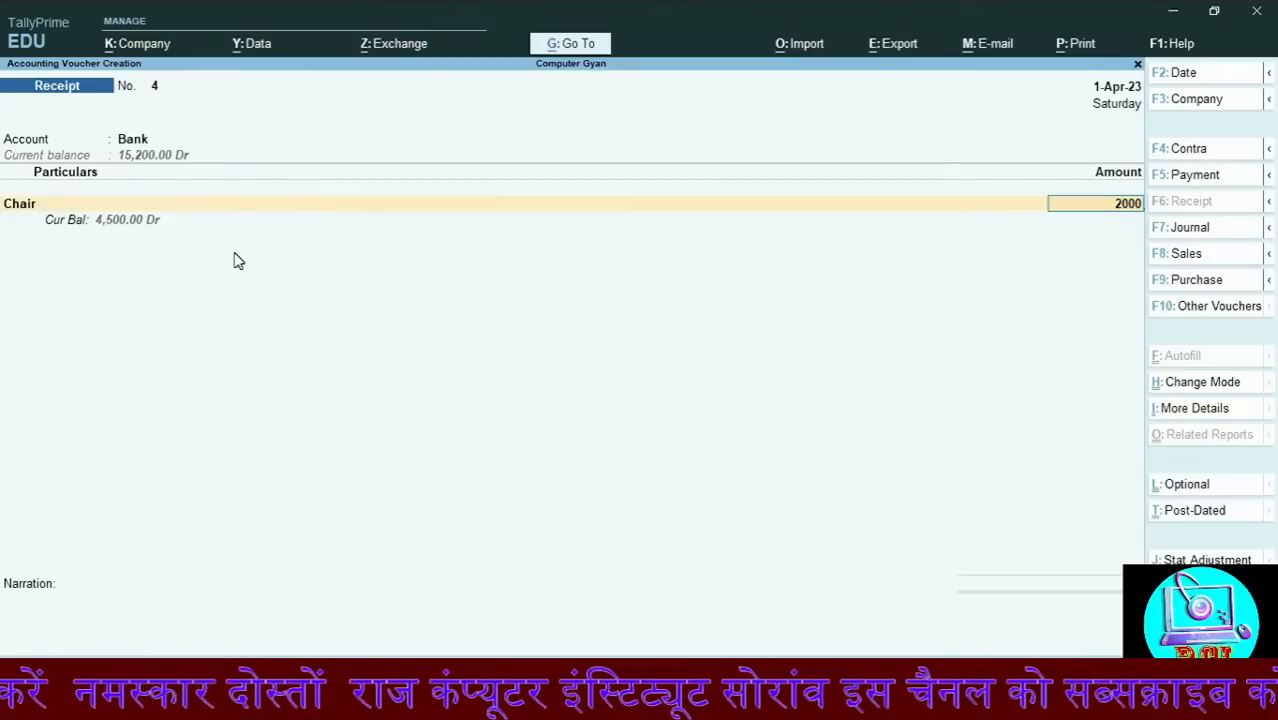
key(Return)
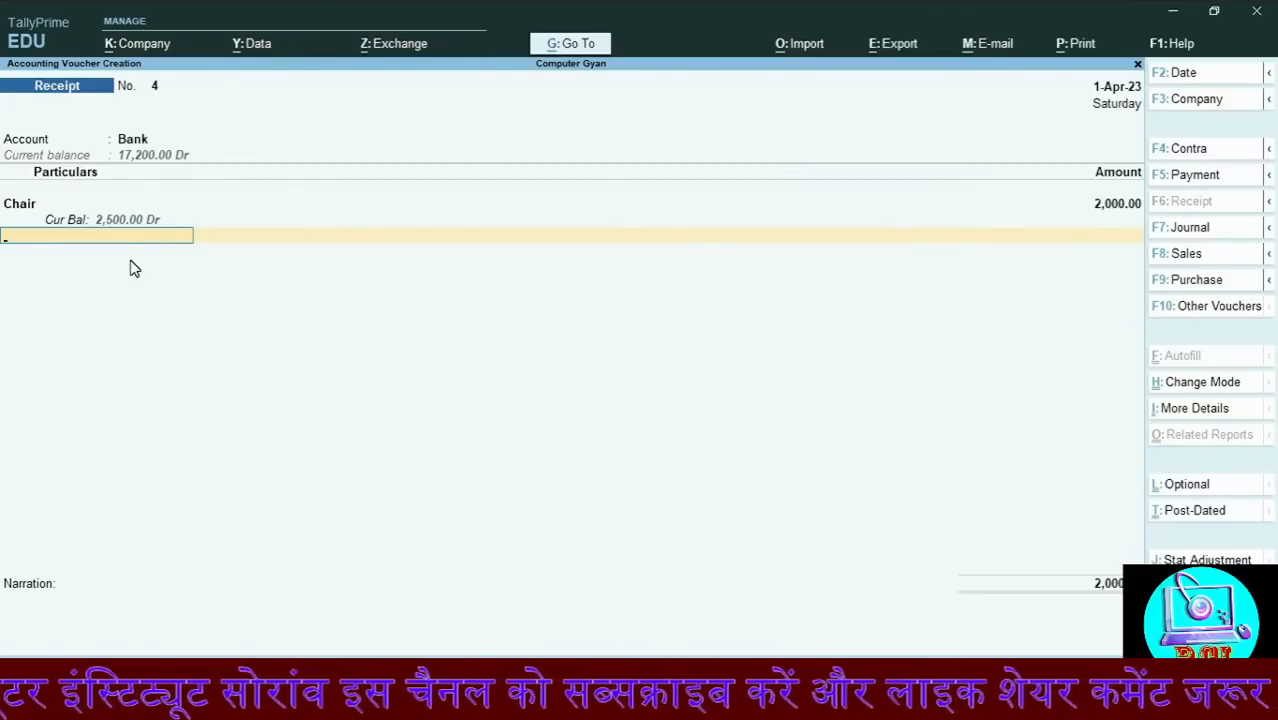
Accept the Cheque/DD bank allocation for 2,000.00 and save the receipt voucher without a narration
key(Return)
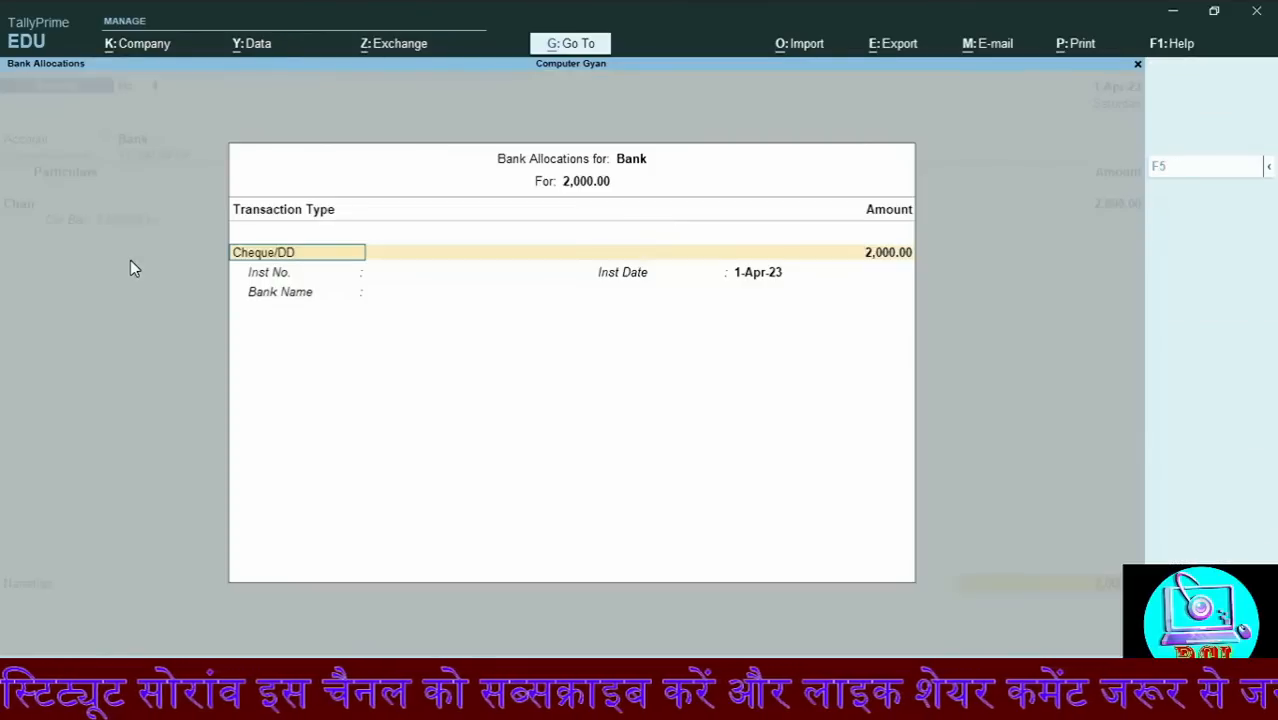
key(Return)
key(Return)
key(Return)
key(Return)
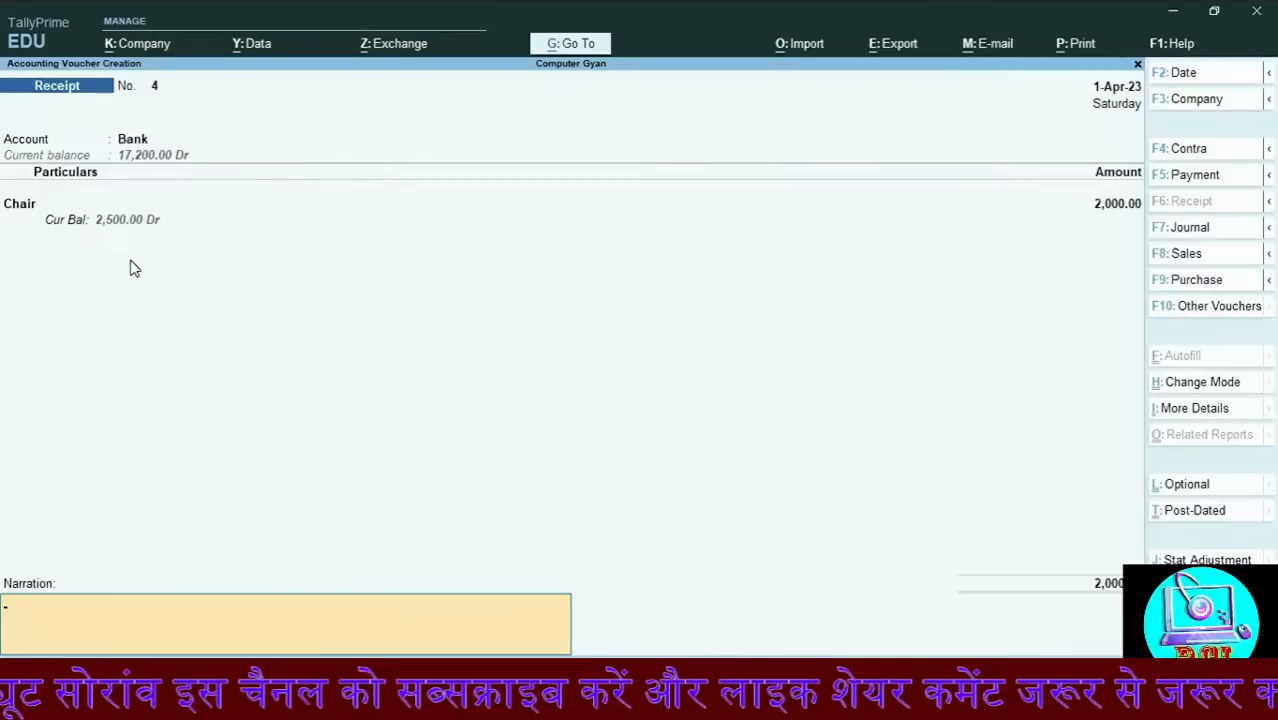
key(Return)
key(Return)
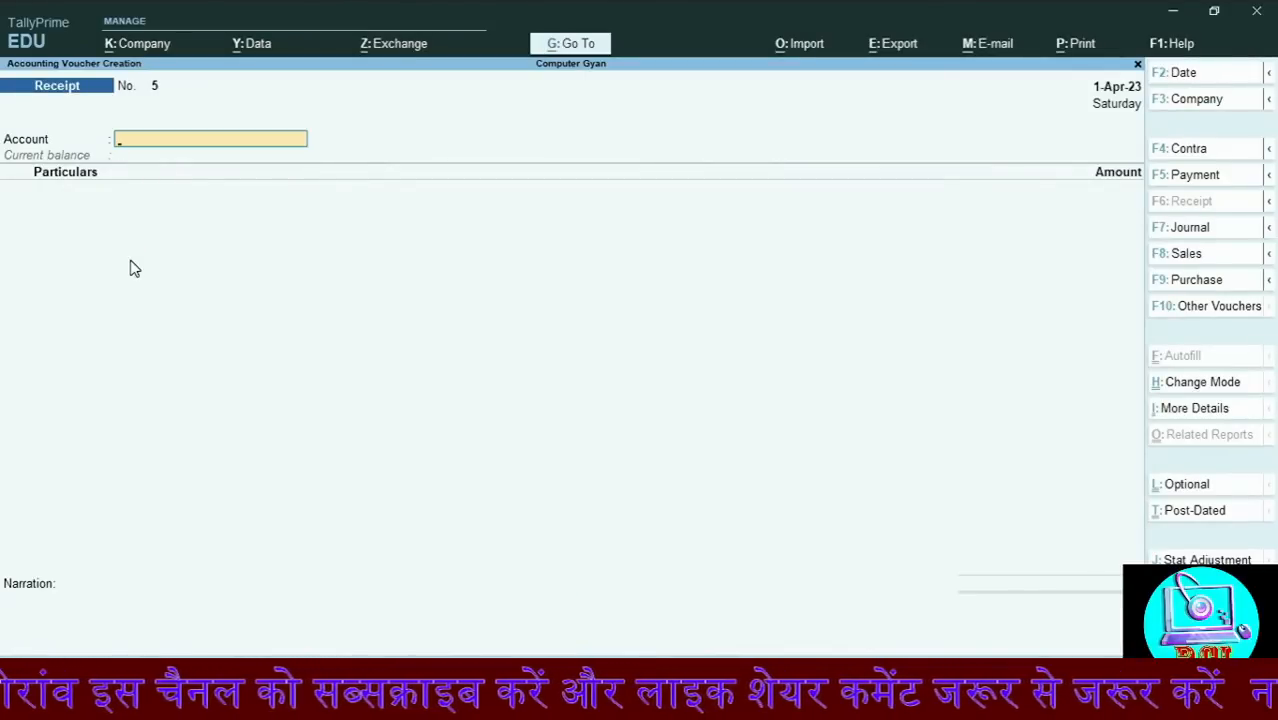
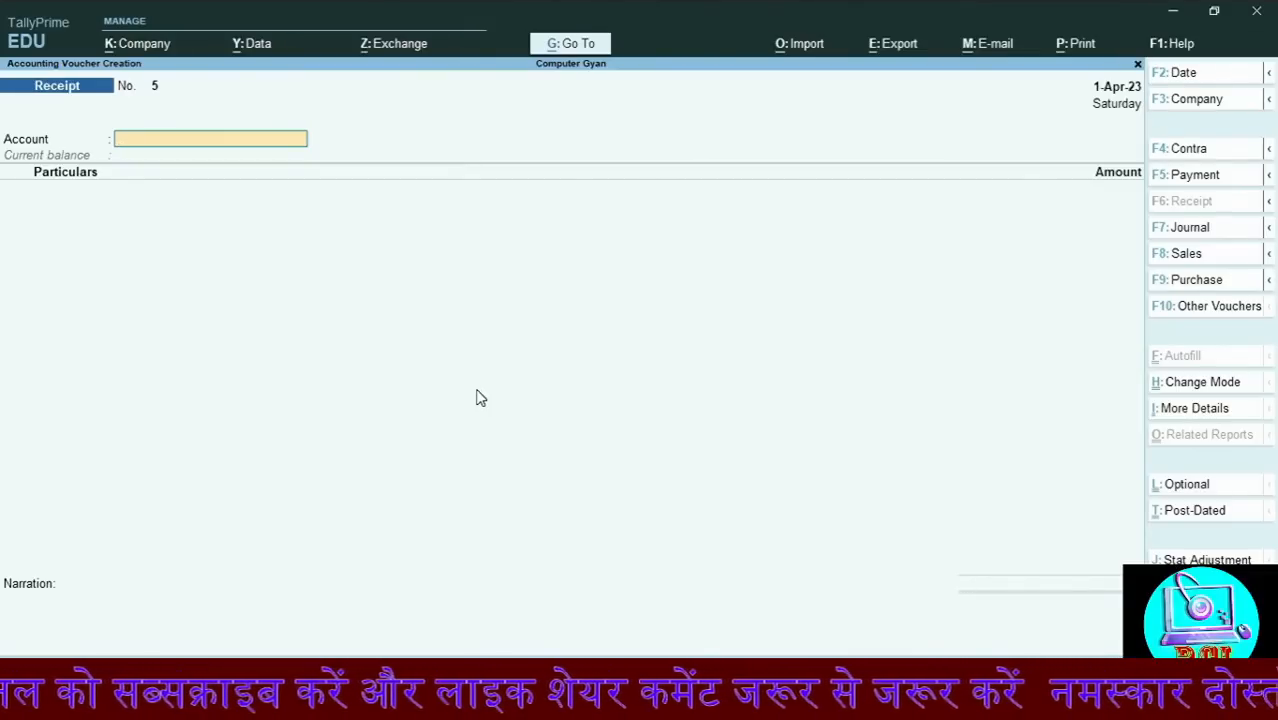
Begin a sales voucher with Cash as the party, mark it as Optional and select the Sales ledger
key(F8)
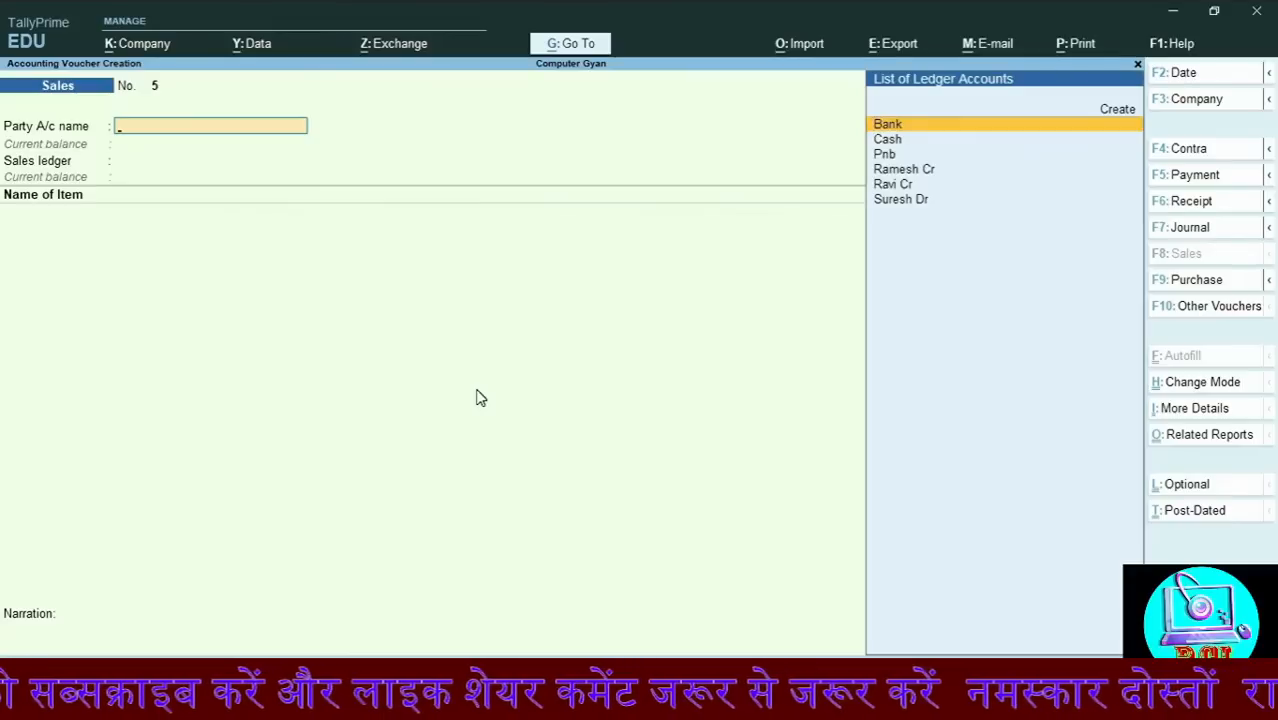
key(Down)
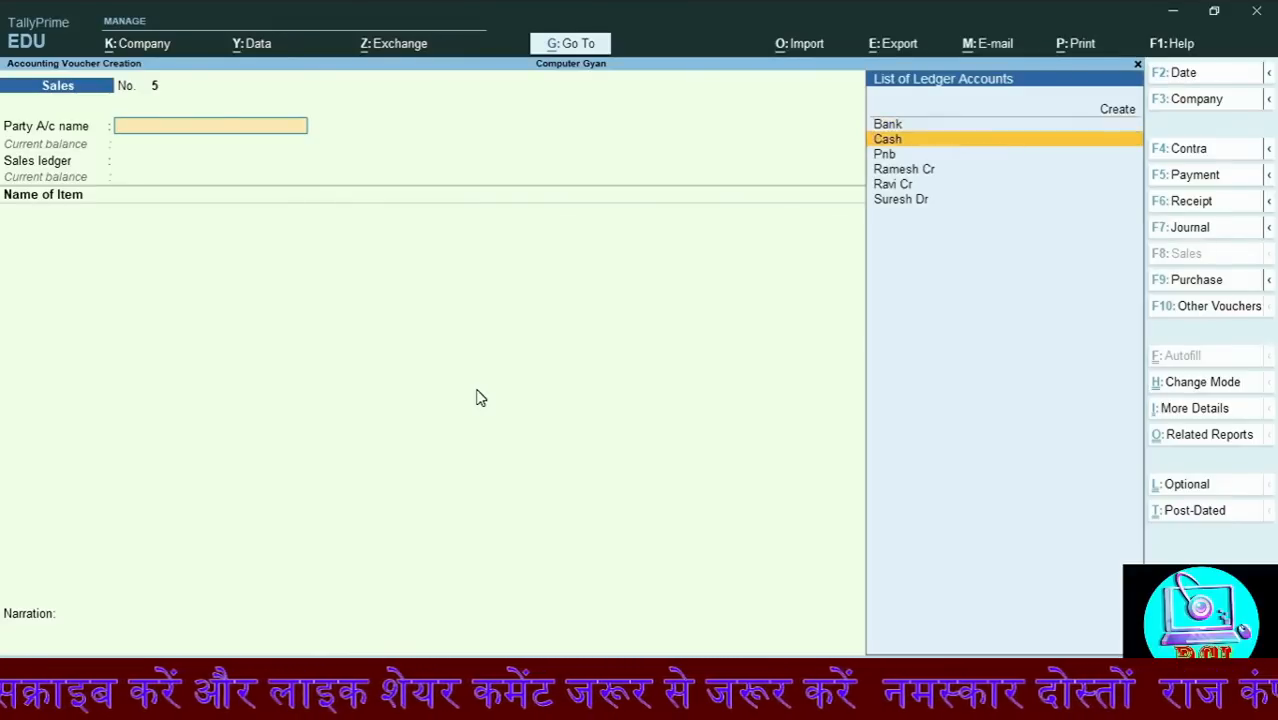
key(Return)
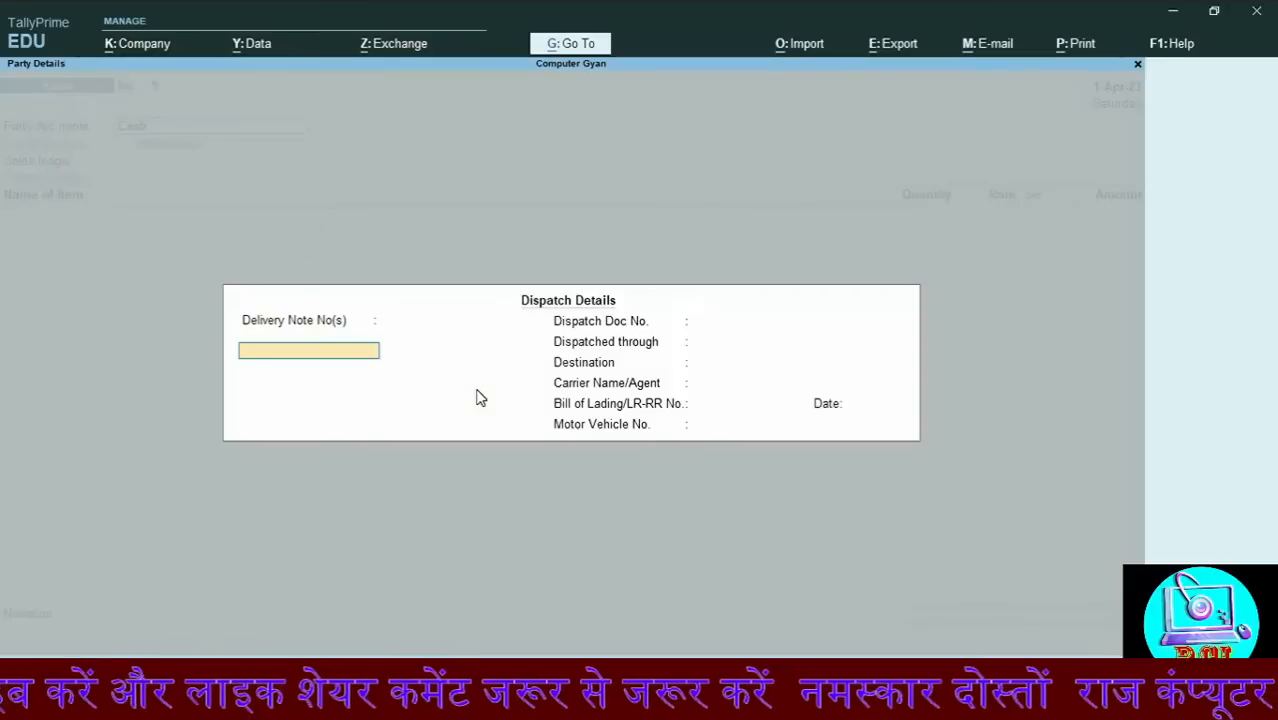
key(Return)
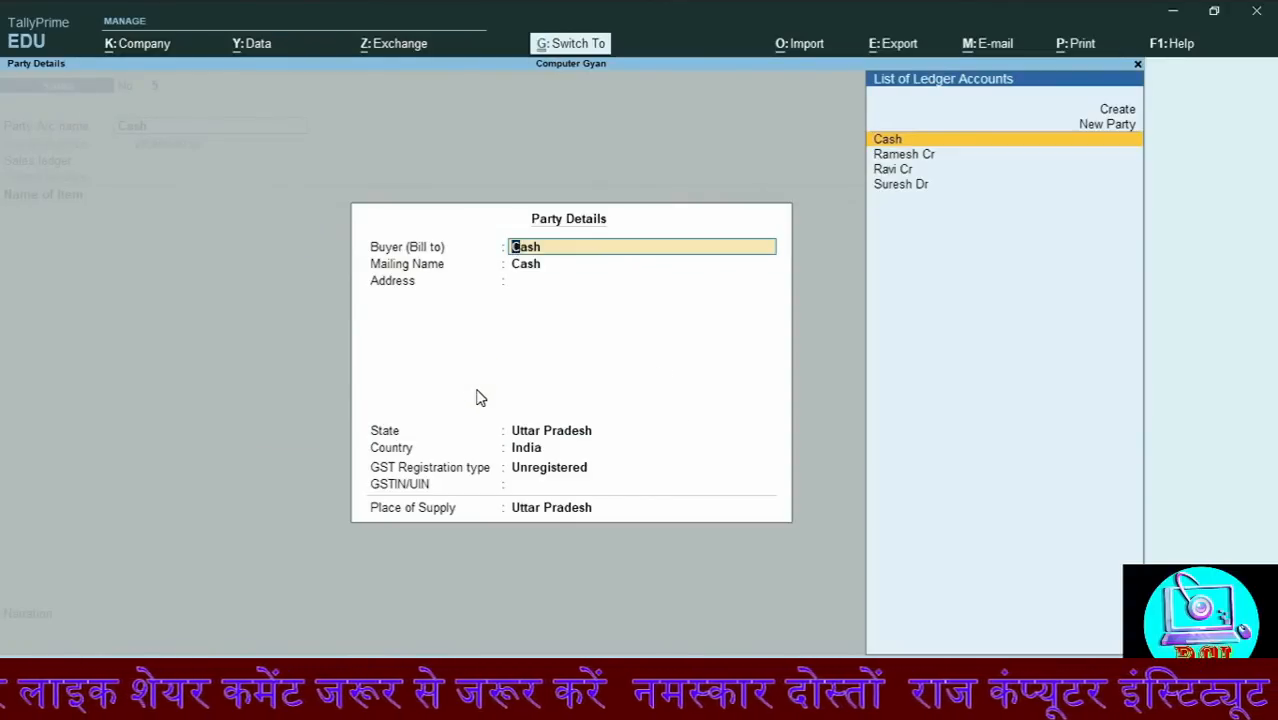
key(ctrl+a)
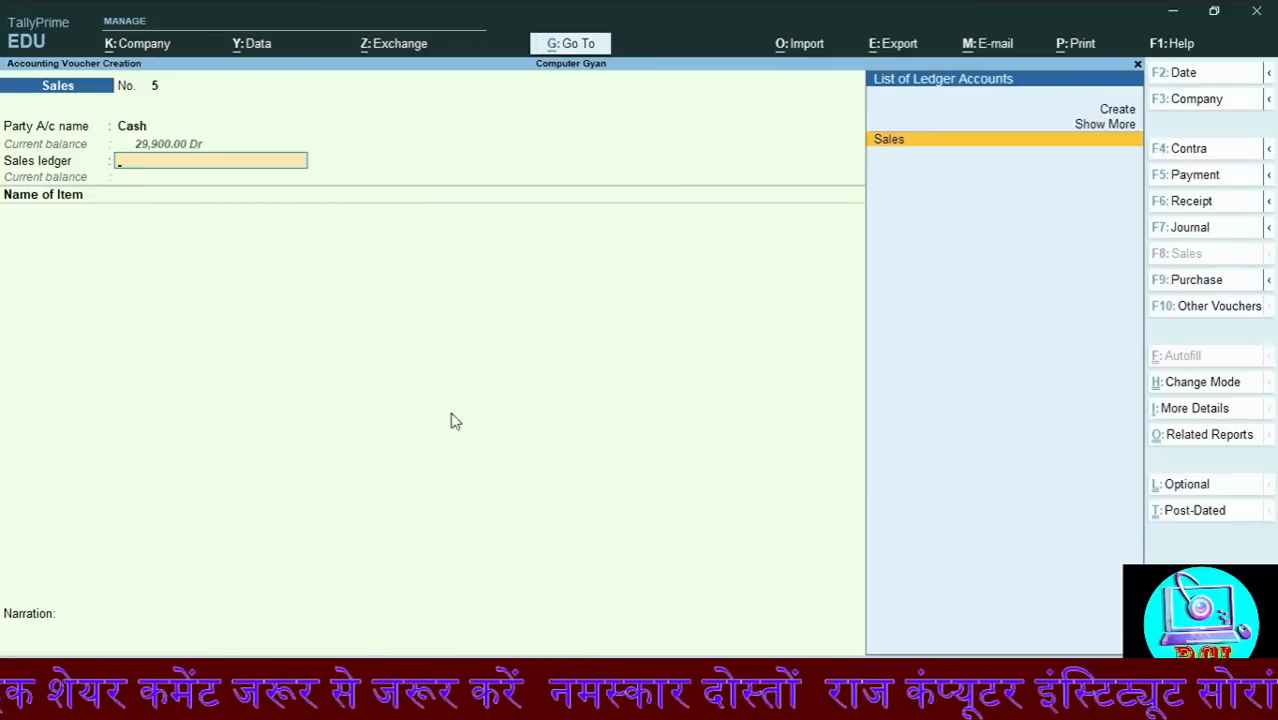
click(1190, 485)
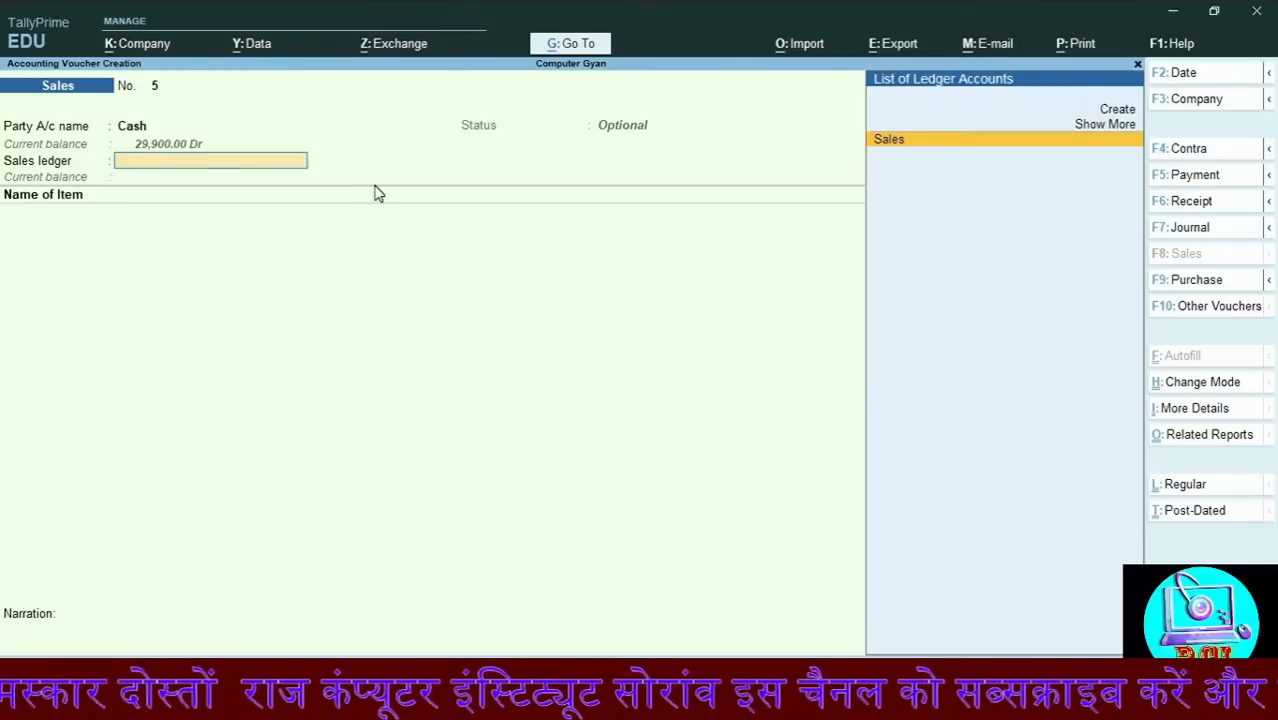
key(Return)
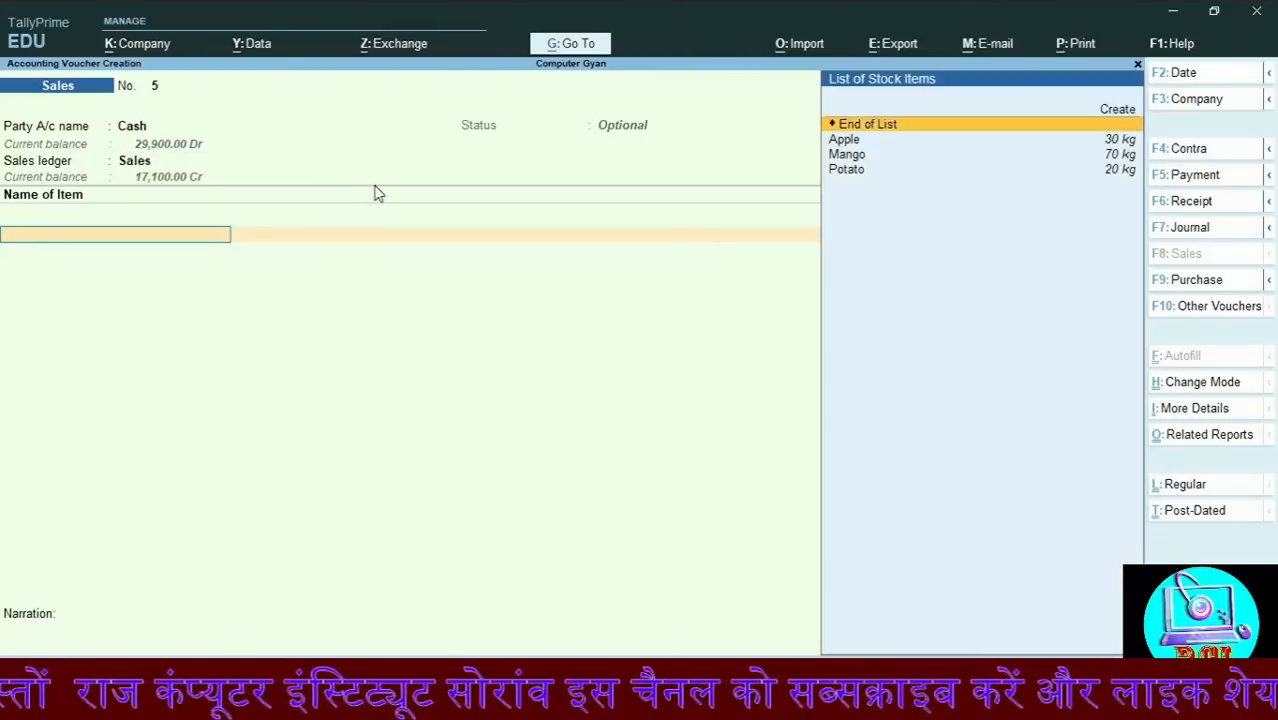
Add the stock item Mango to the sales voucher with a quantity of 50
key(Down)
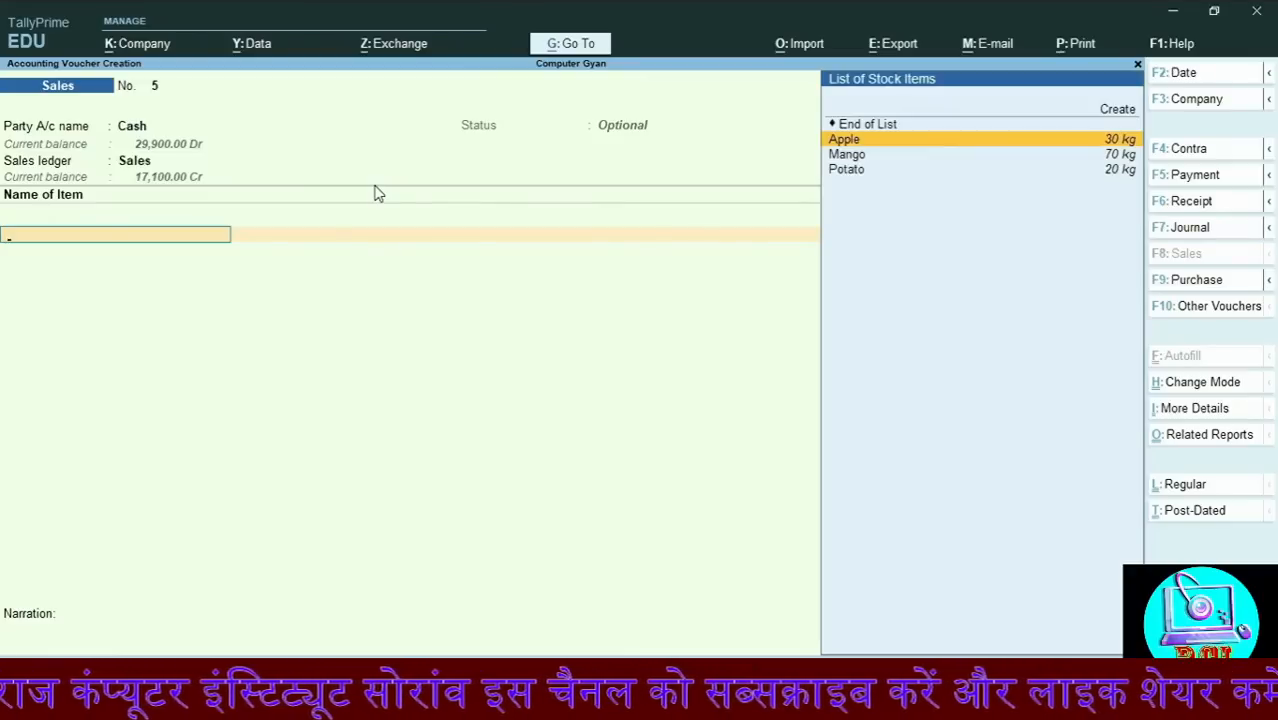
key(Down)
key(Return)
text(50)
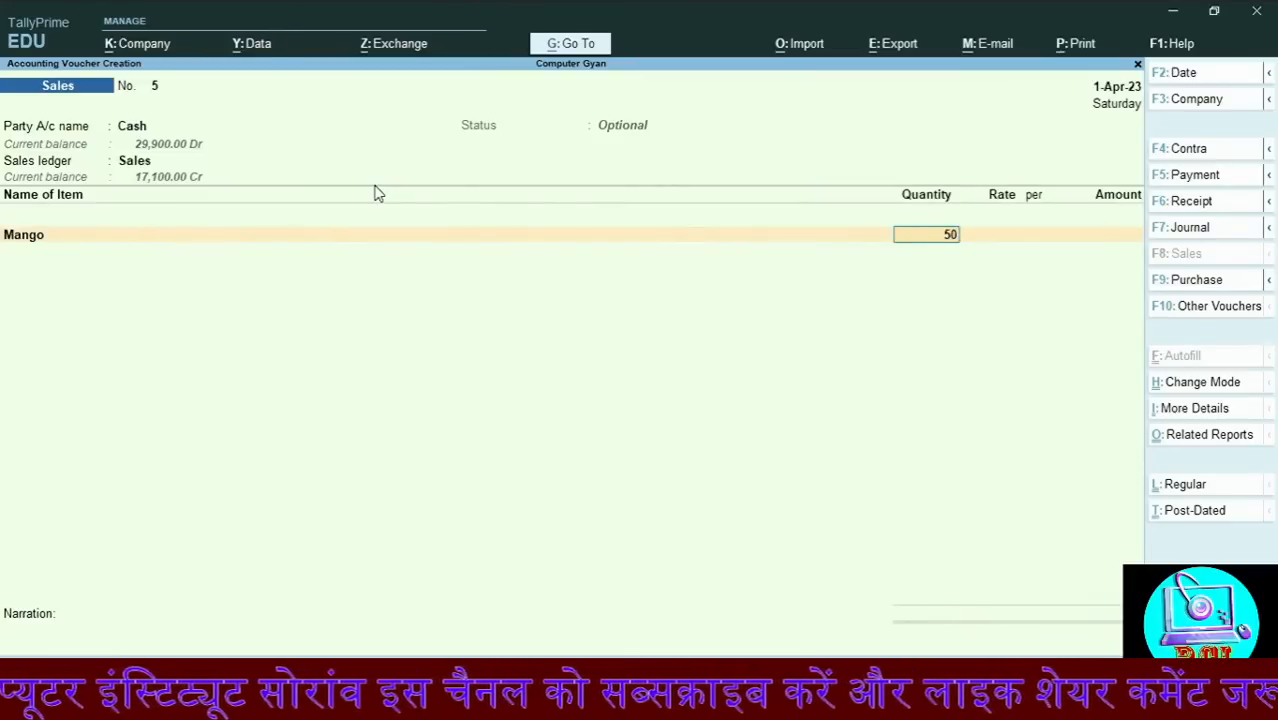
key(Return)
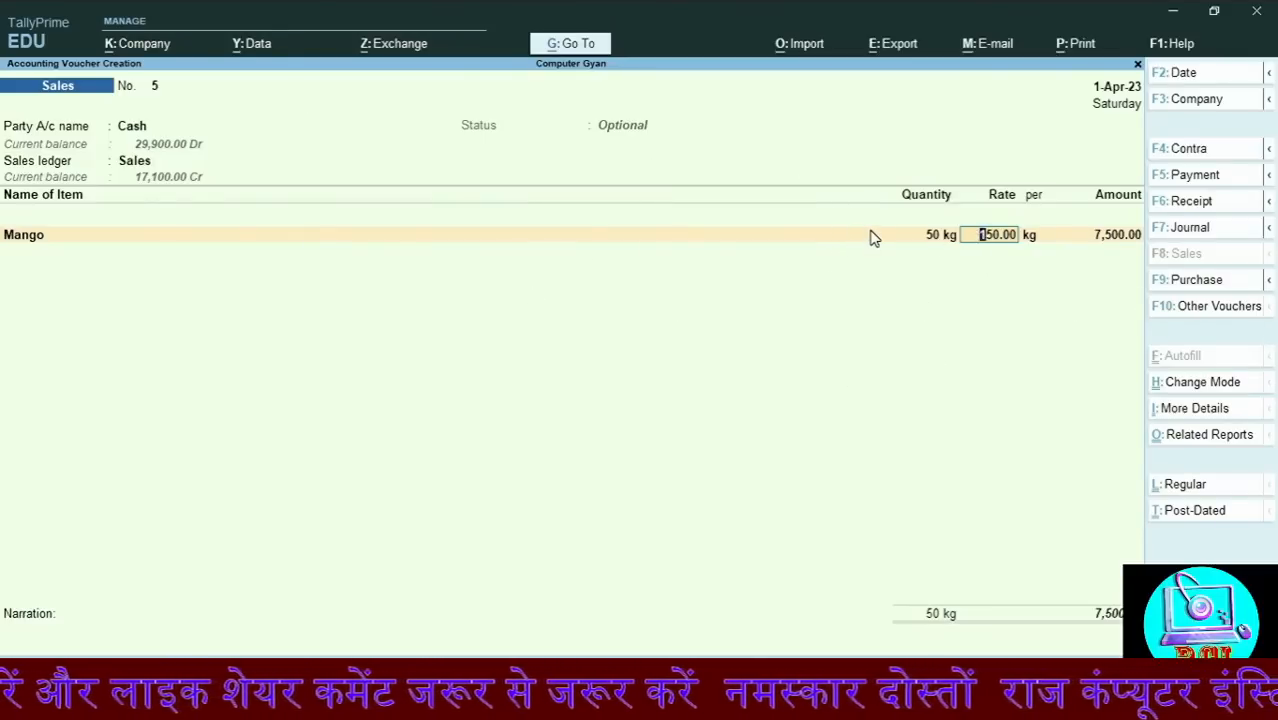
Accept the Mango rate of 150.00 per kg and save the optional sales voucher without a narration
key(Return)
key(Return)
key(Return)
key(Return)
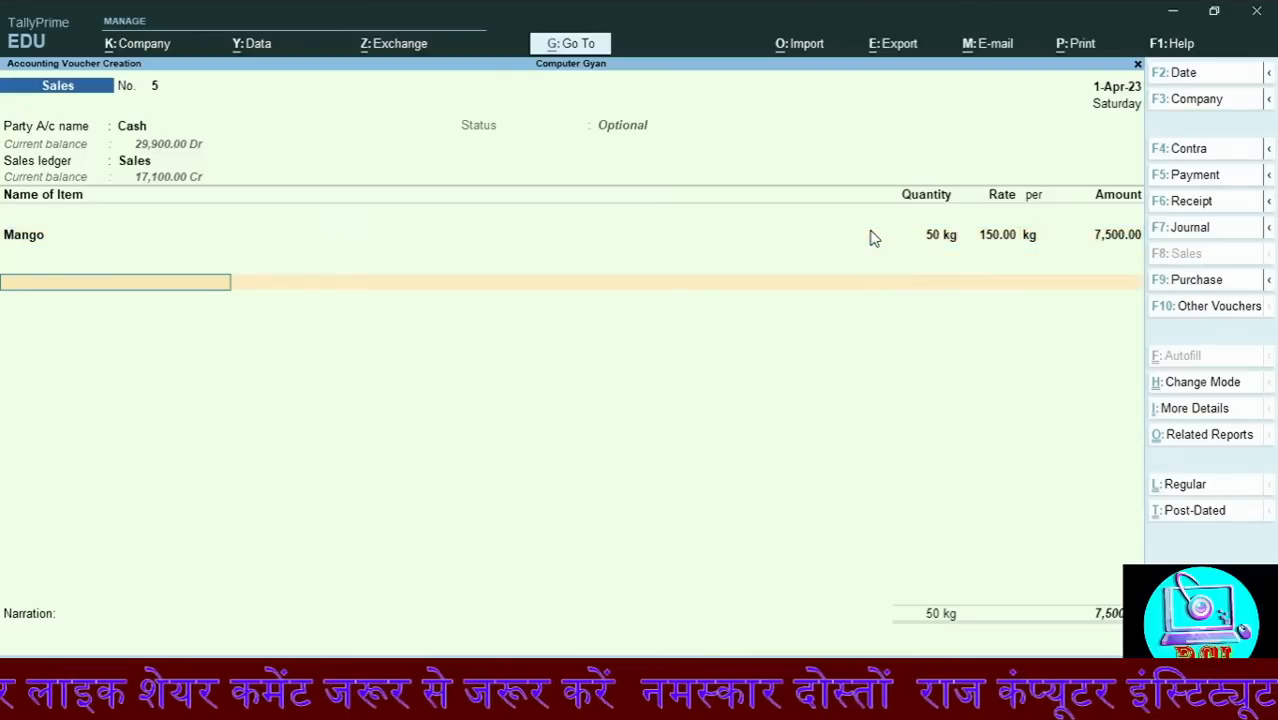
key(Return)
key(Return)
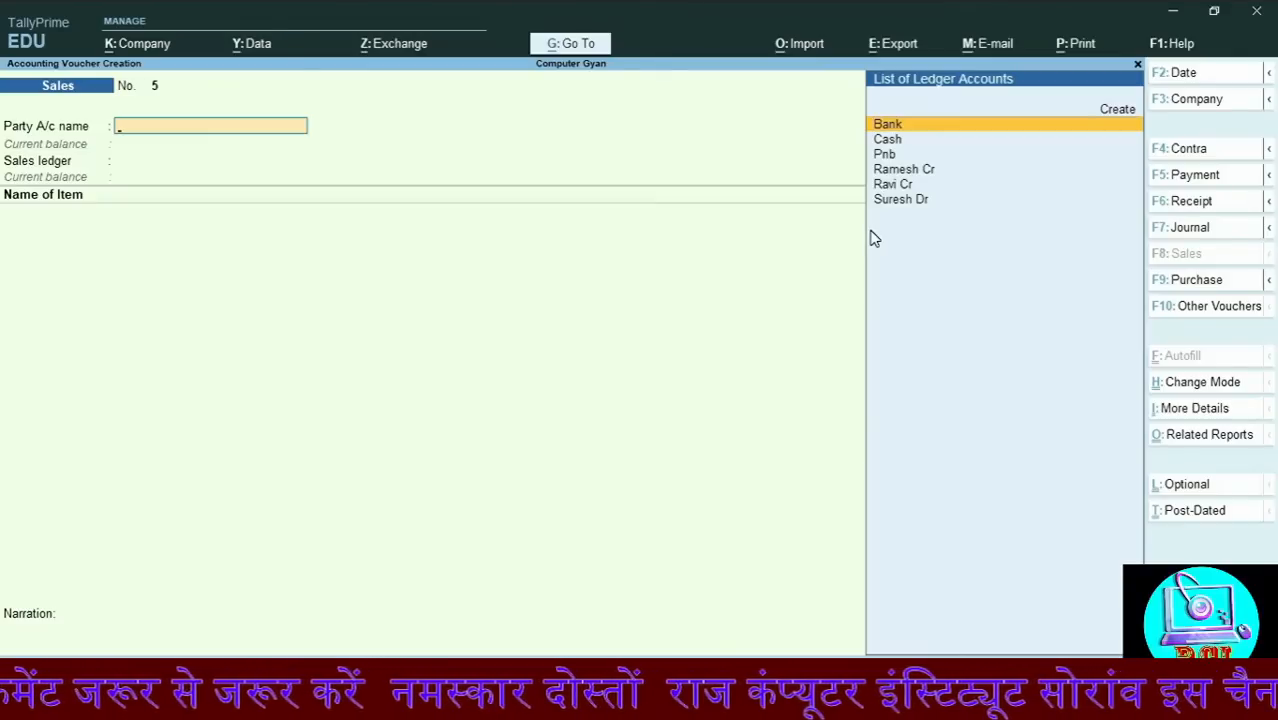
Check the available stock quantities and ledger balances in a new Cash sales voucher, and leave it without saving
key(Down)
key(Return)
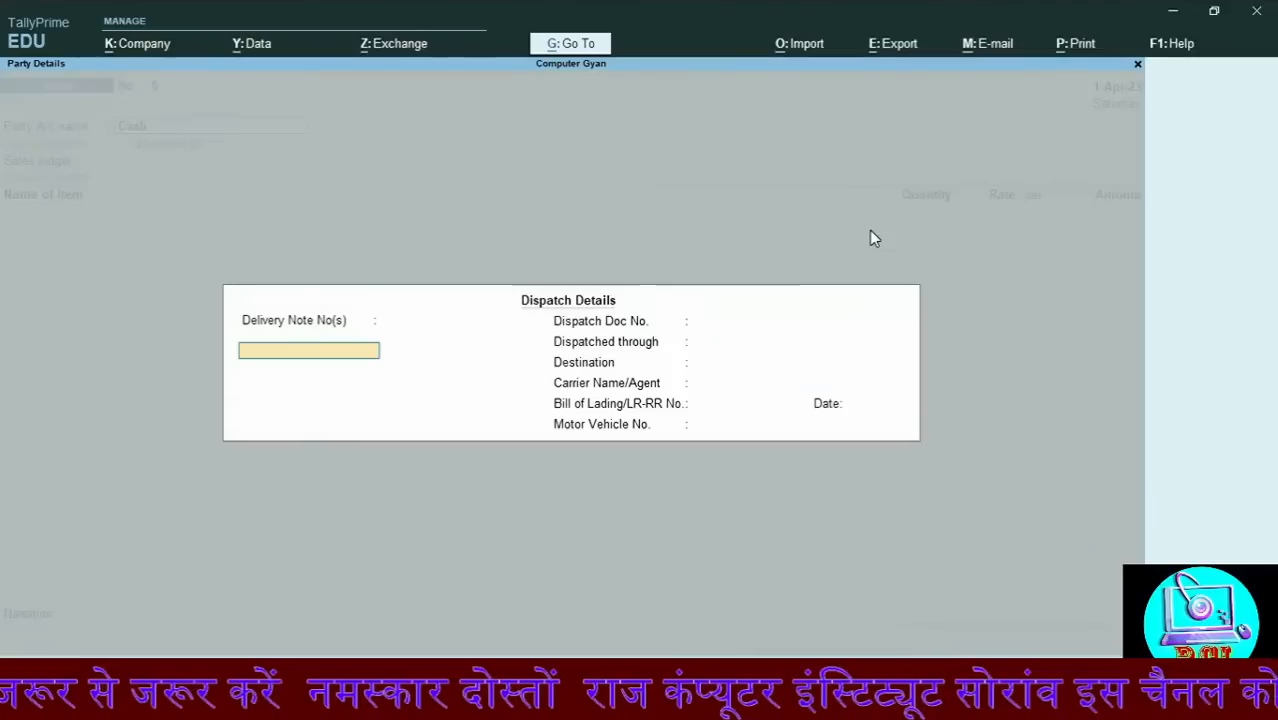
key(ctrl+a)
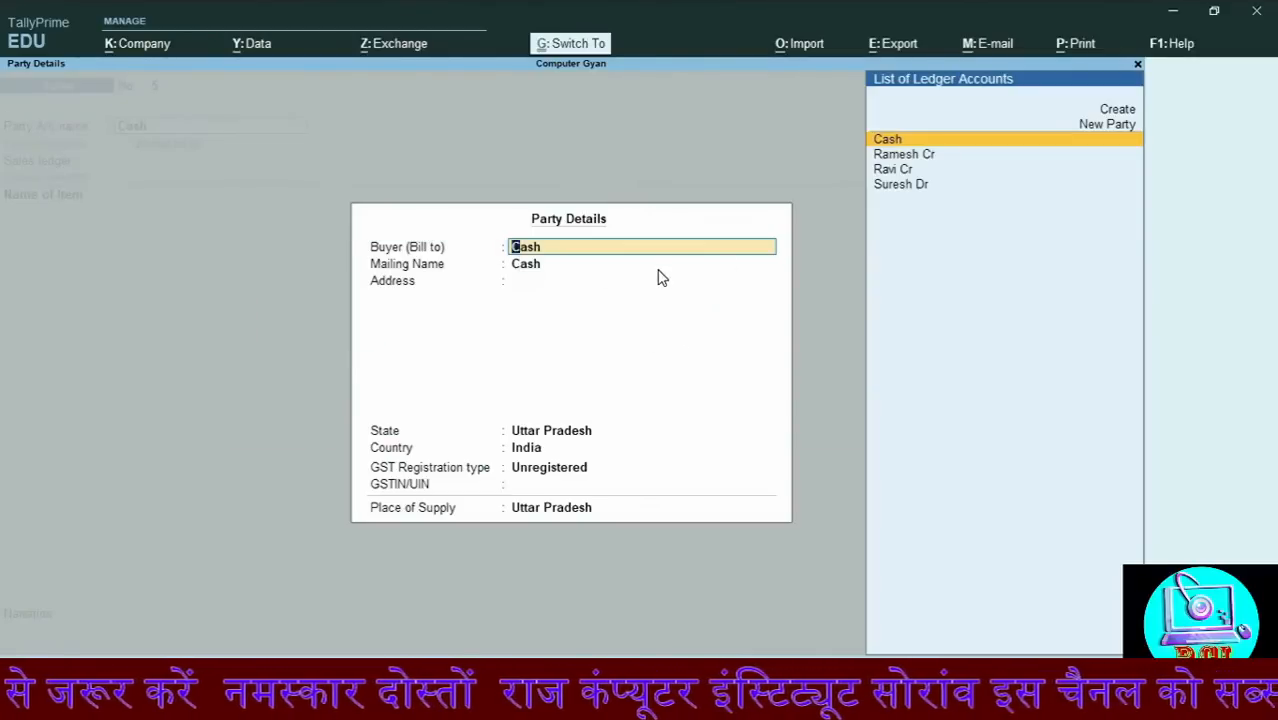
key(ctrl+a)
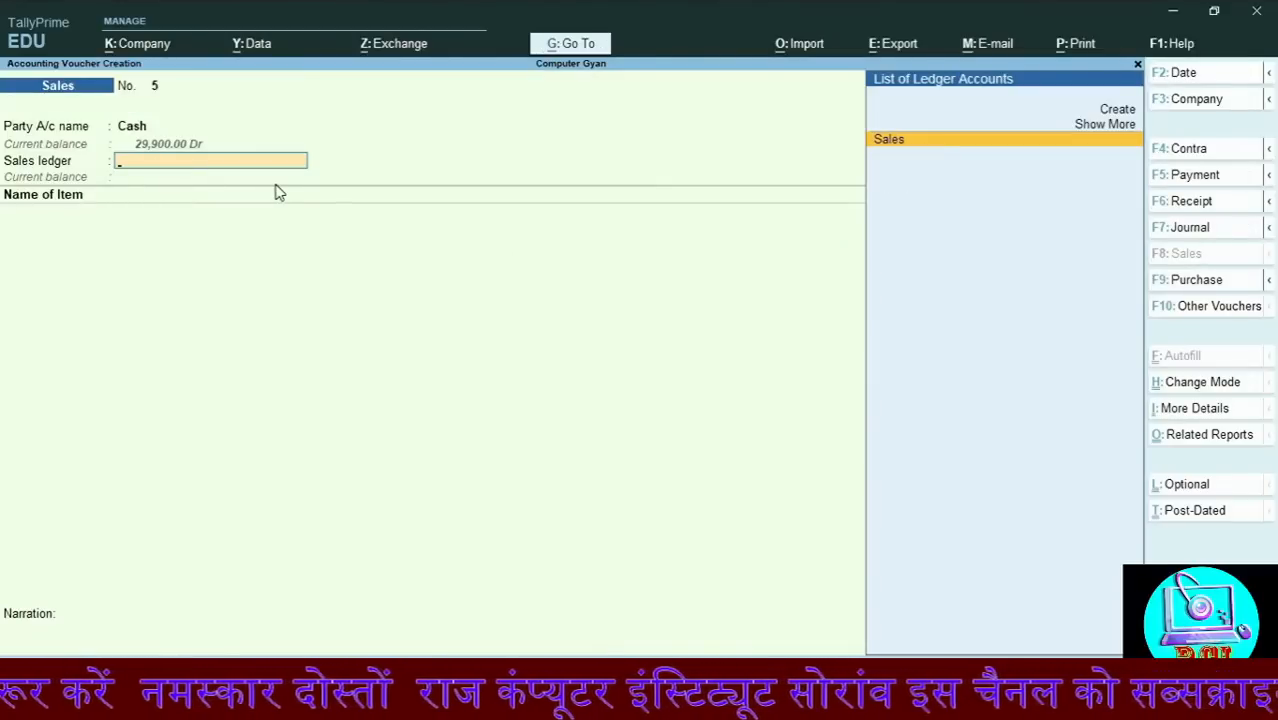
key(Return)
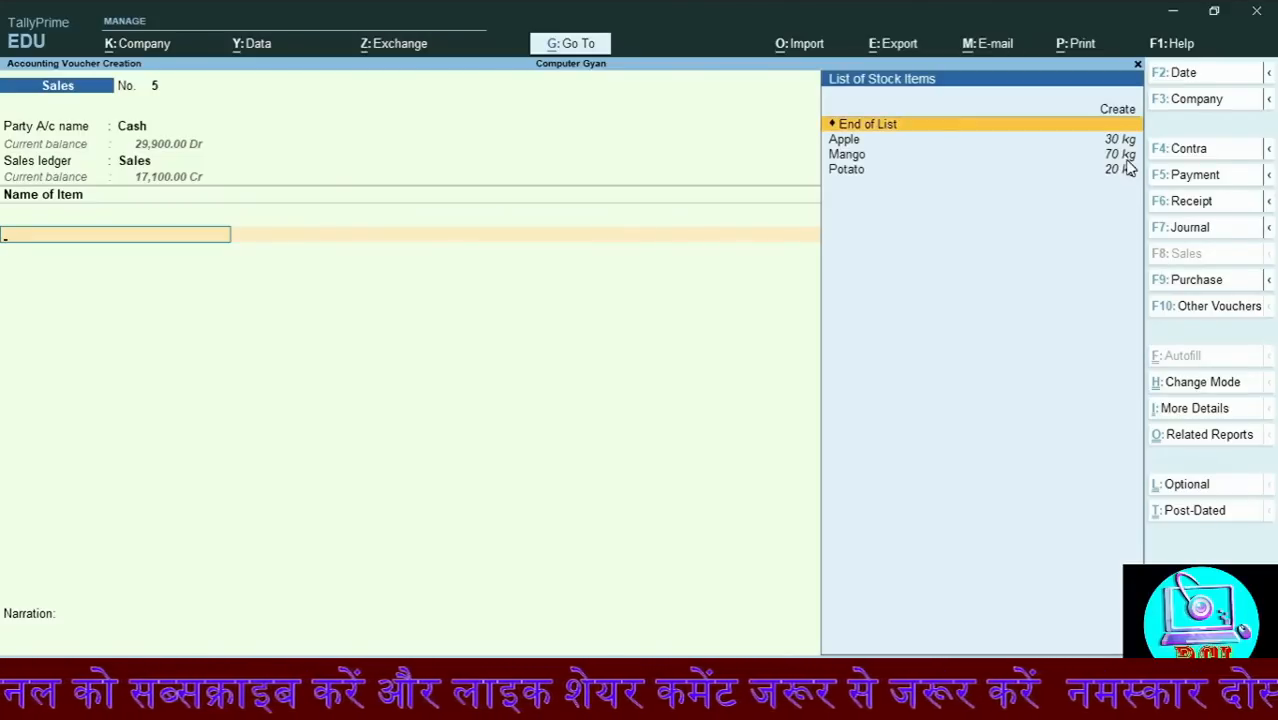
key(Escape)
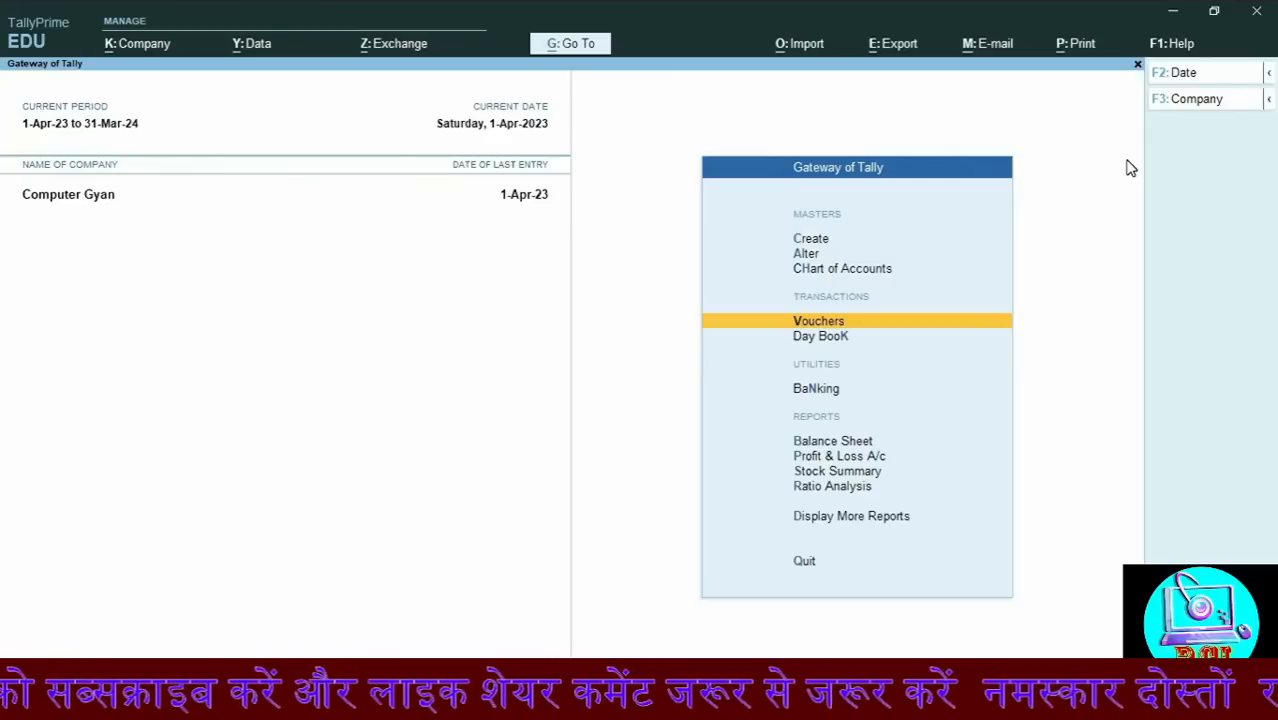
Open the Day Book and go to the optional Cash sales voucher No. 5
key(d)
key(k)
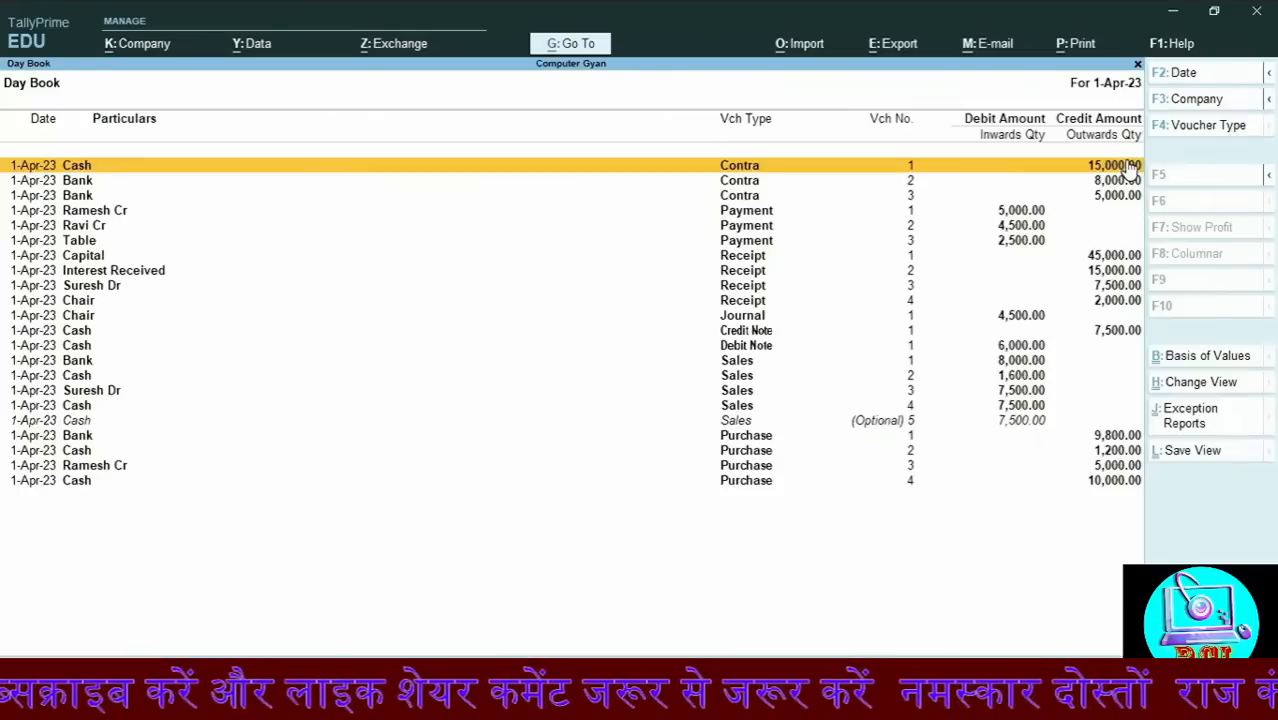
key(Down)
key(Down)
key(Down)
key(Down)
key(Down)
key(Down)
key(Down)
key(Down)
key(Down)
key(Down)
key(Down)
key(Down)
key(Down)
key(Down)
key(Down)
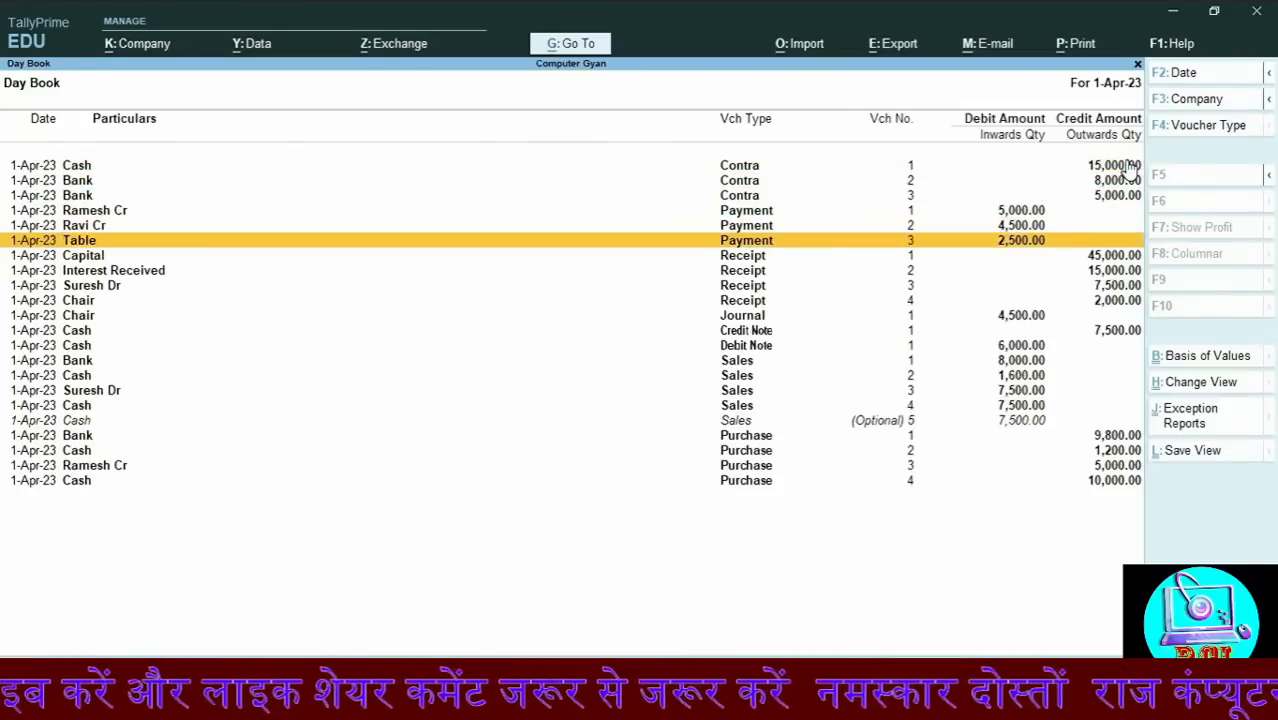
key(Down)
key(Down)
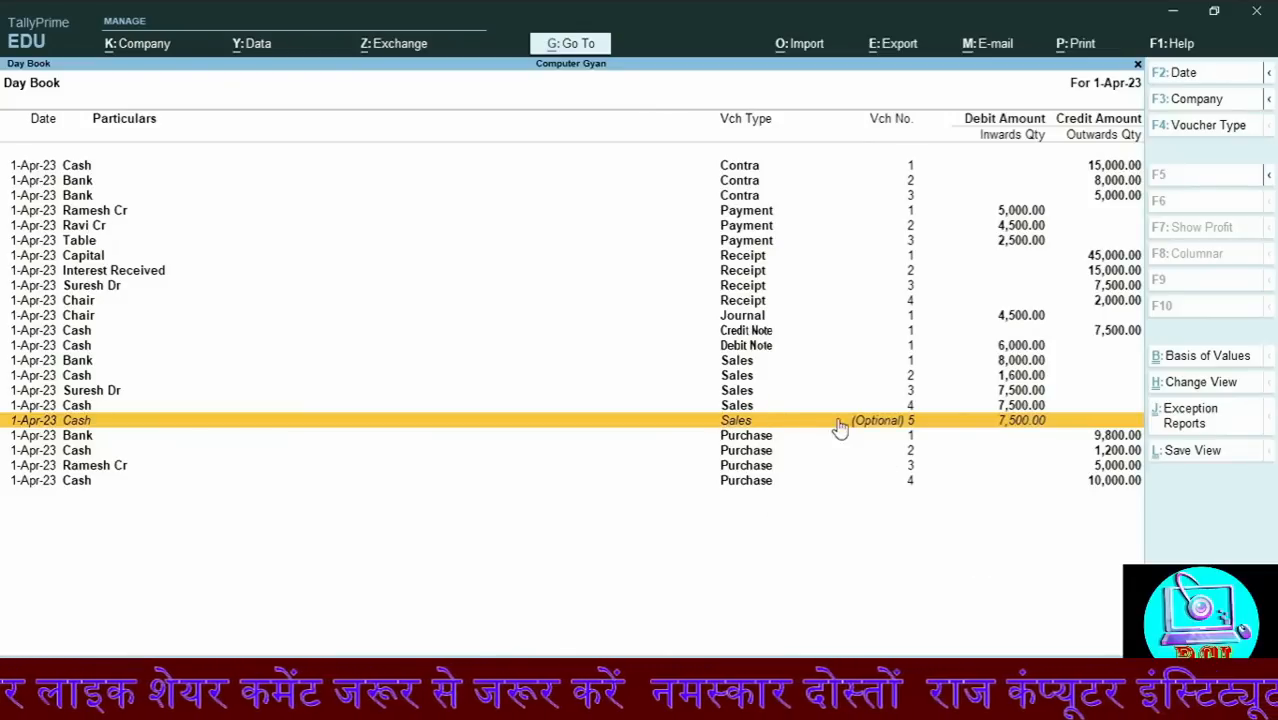
Open the optional Cash sales voucher for alteration, convert it to a Regular voucher and save it
click(907, 432)
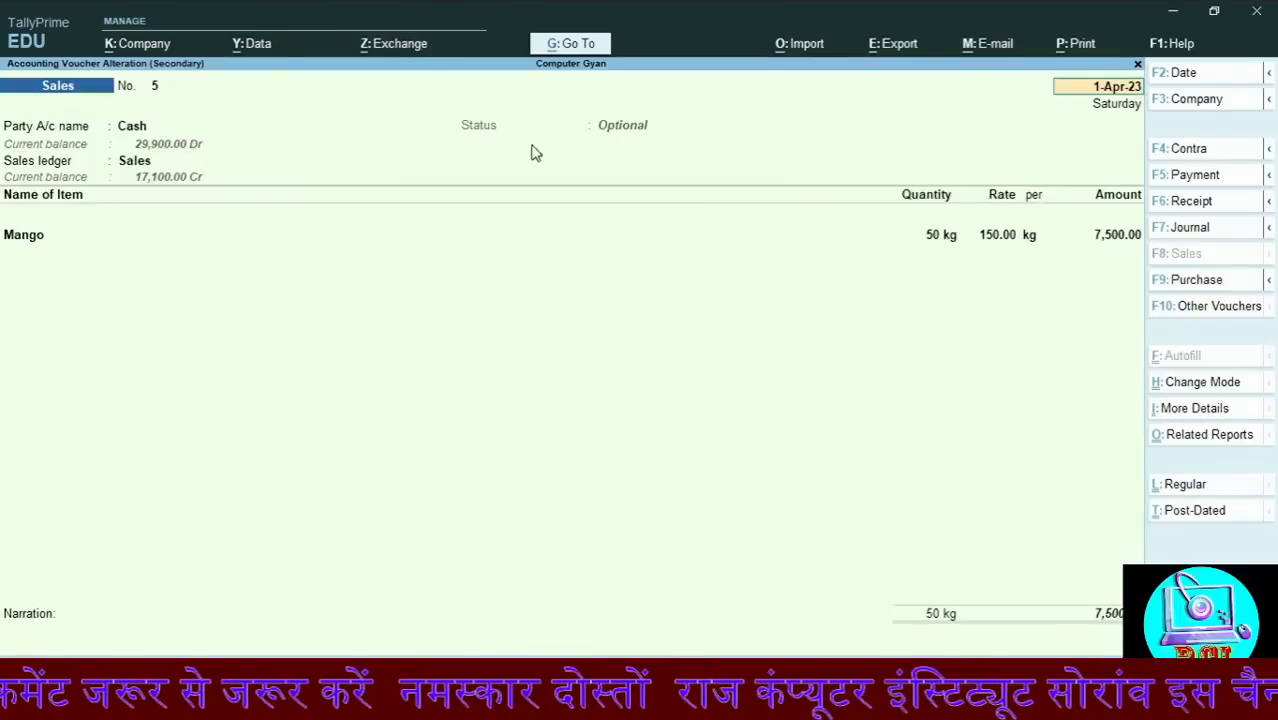
click(1188, 489)
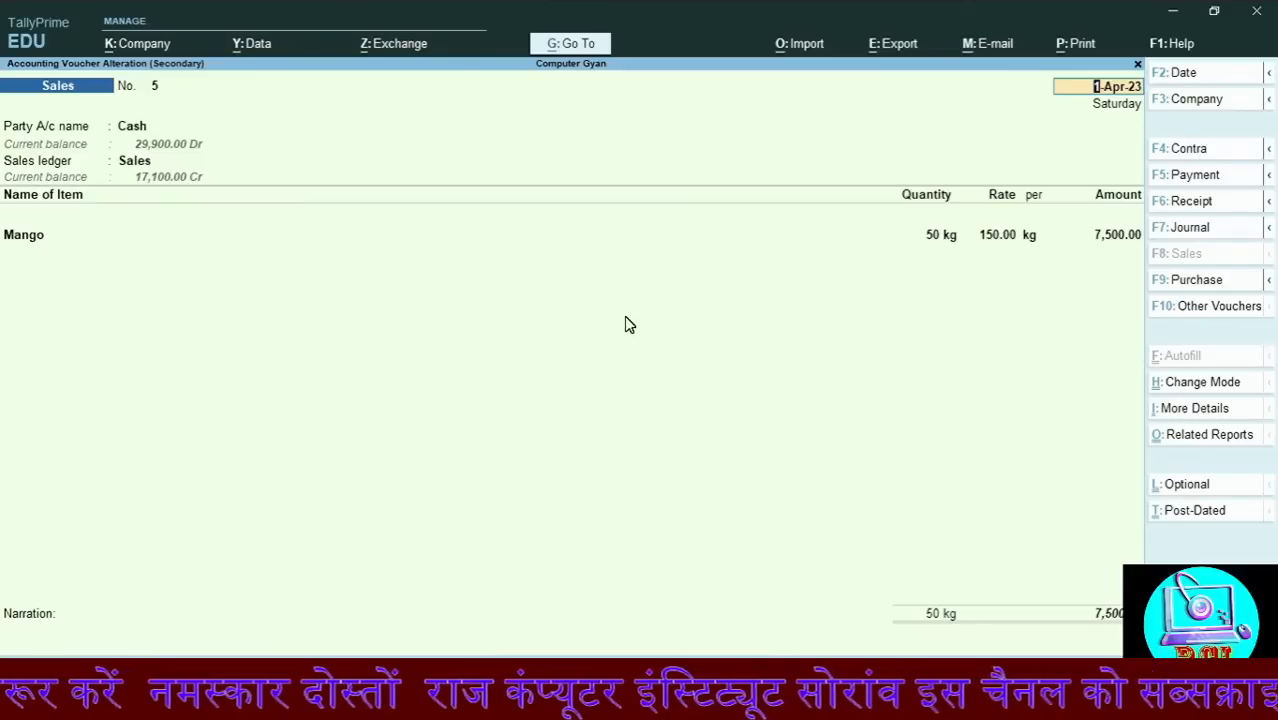
key(ctrl+a)
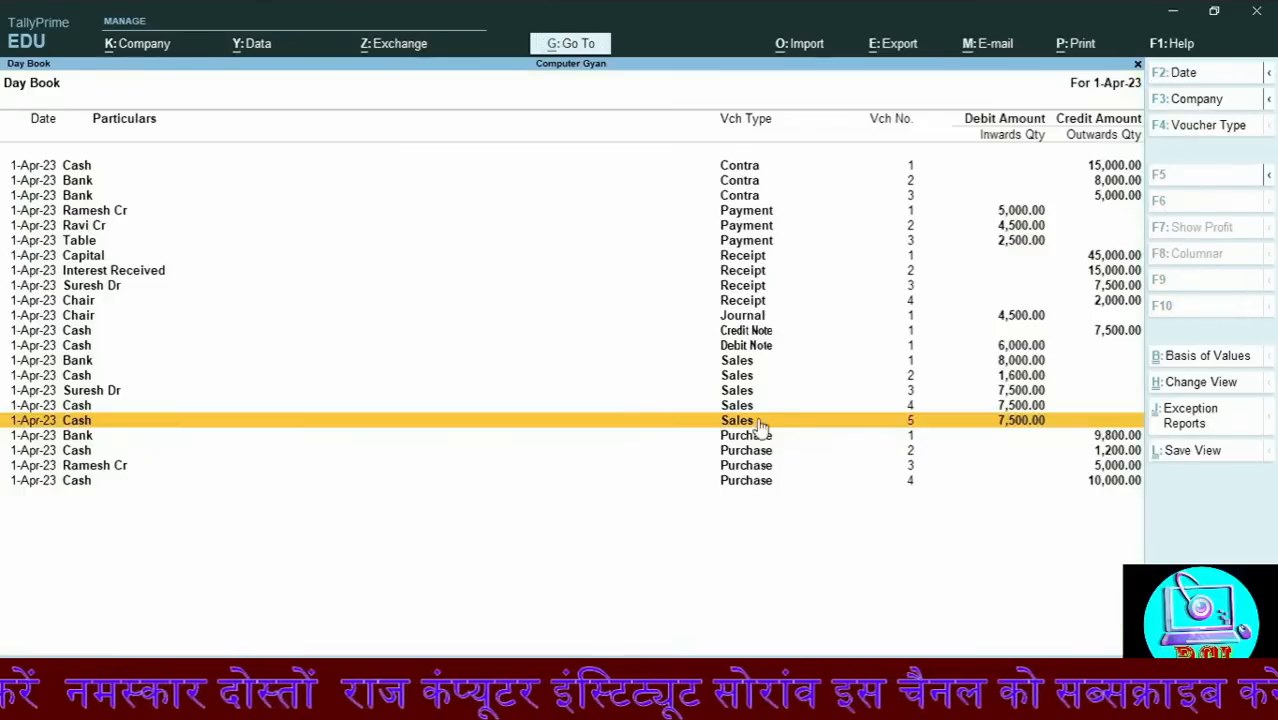
Review the altered sales voucher No. 5 and its ledger balances, and return to the Gateway of Tally
click(923, 420)
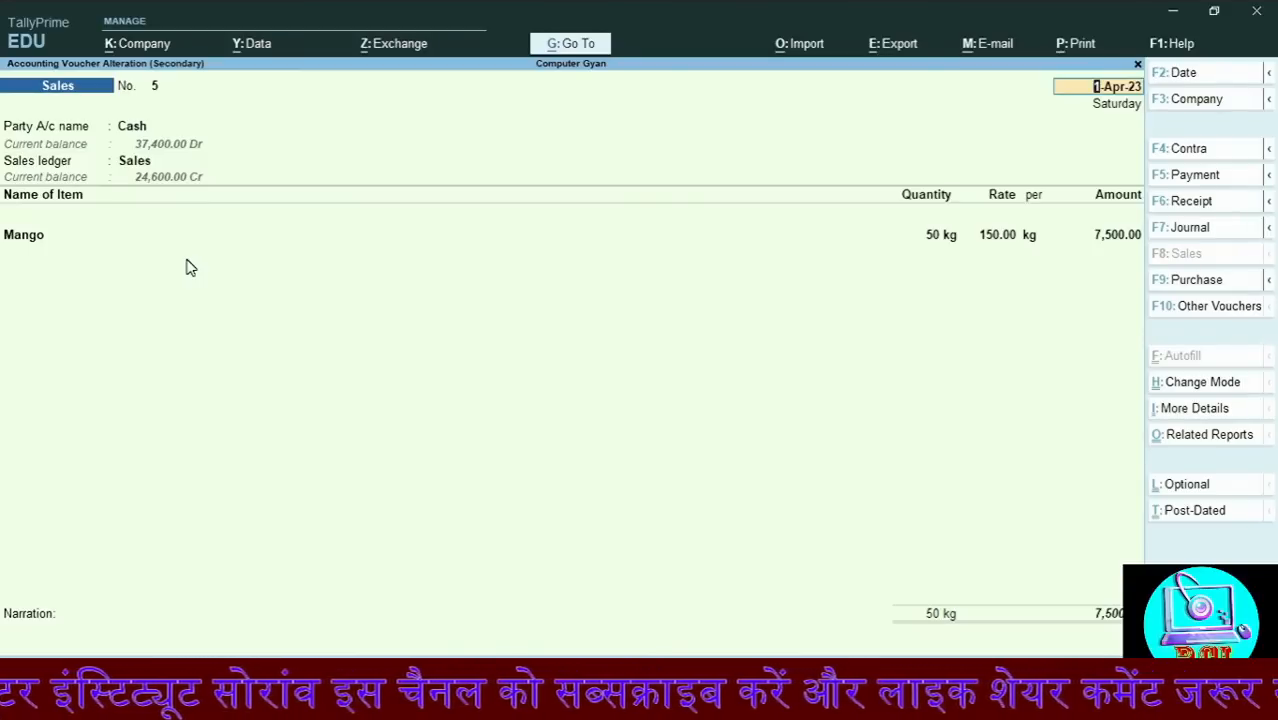
key(Escape)
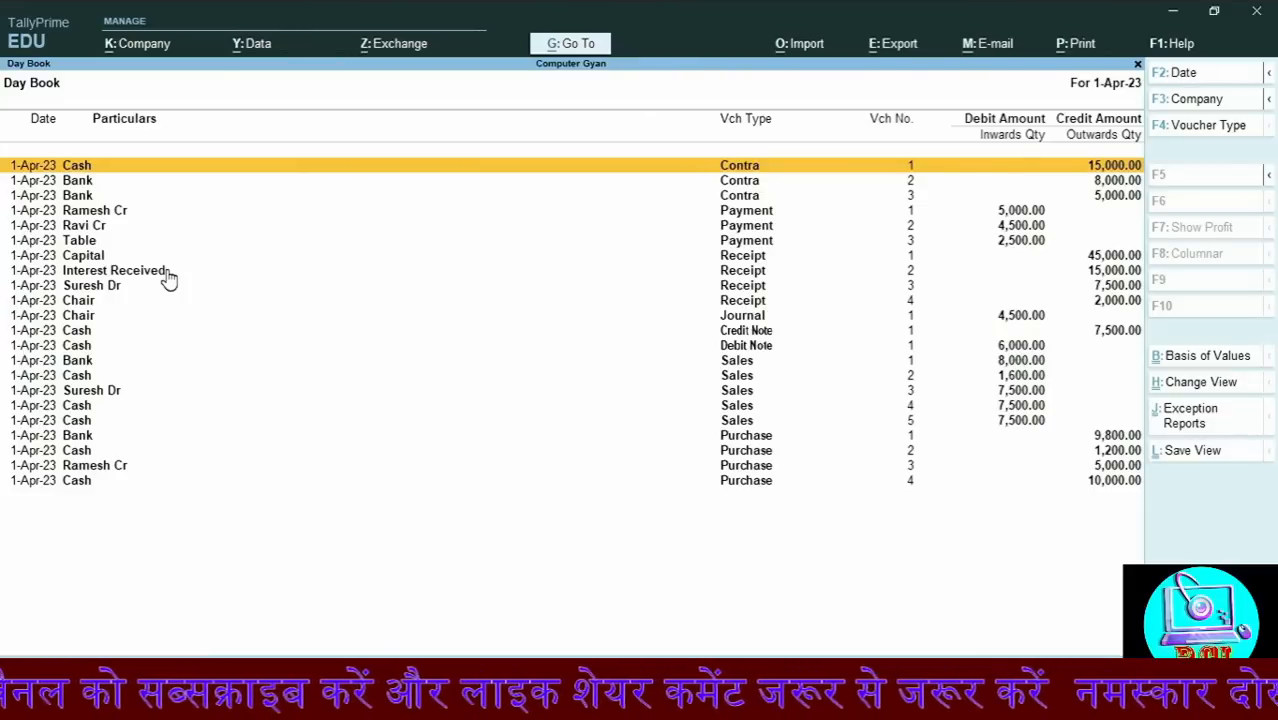
key(Escape)
key(Escape)
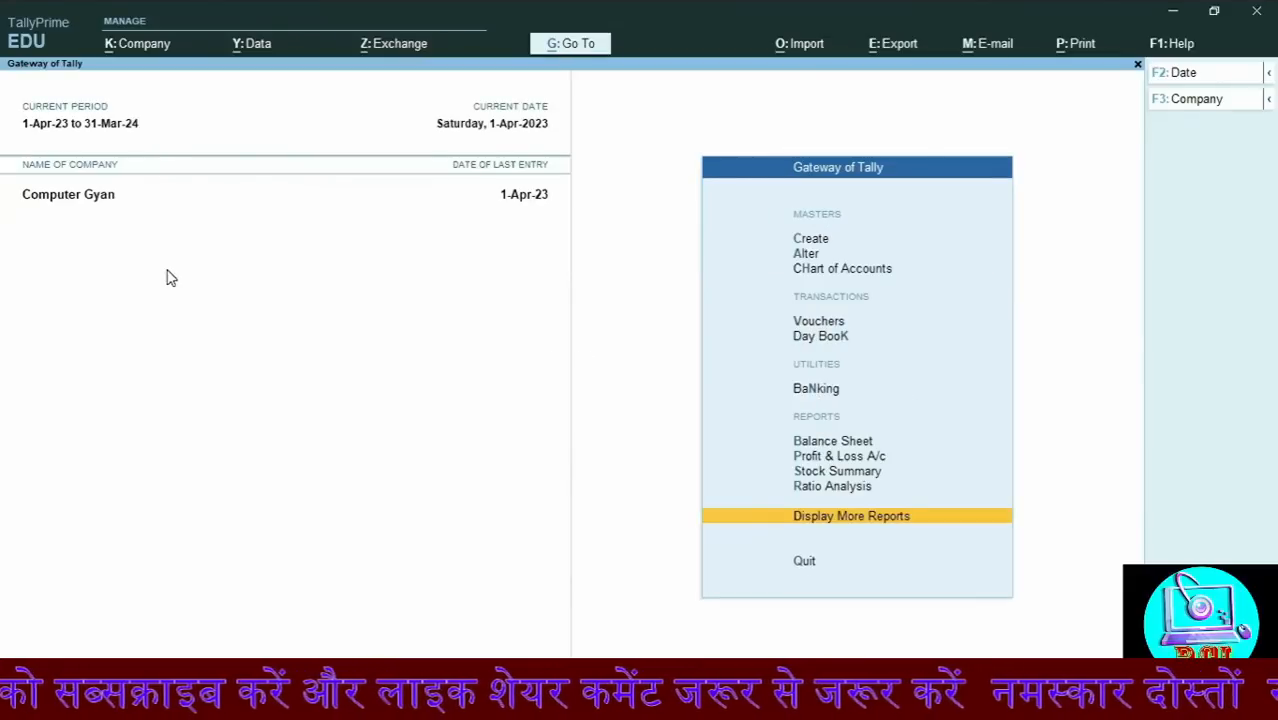
key(Escape)
key(n)
Begin a purchase voucher with Cash as the party, mark it as Optional and select the Purchase ledger
key(v)
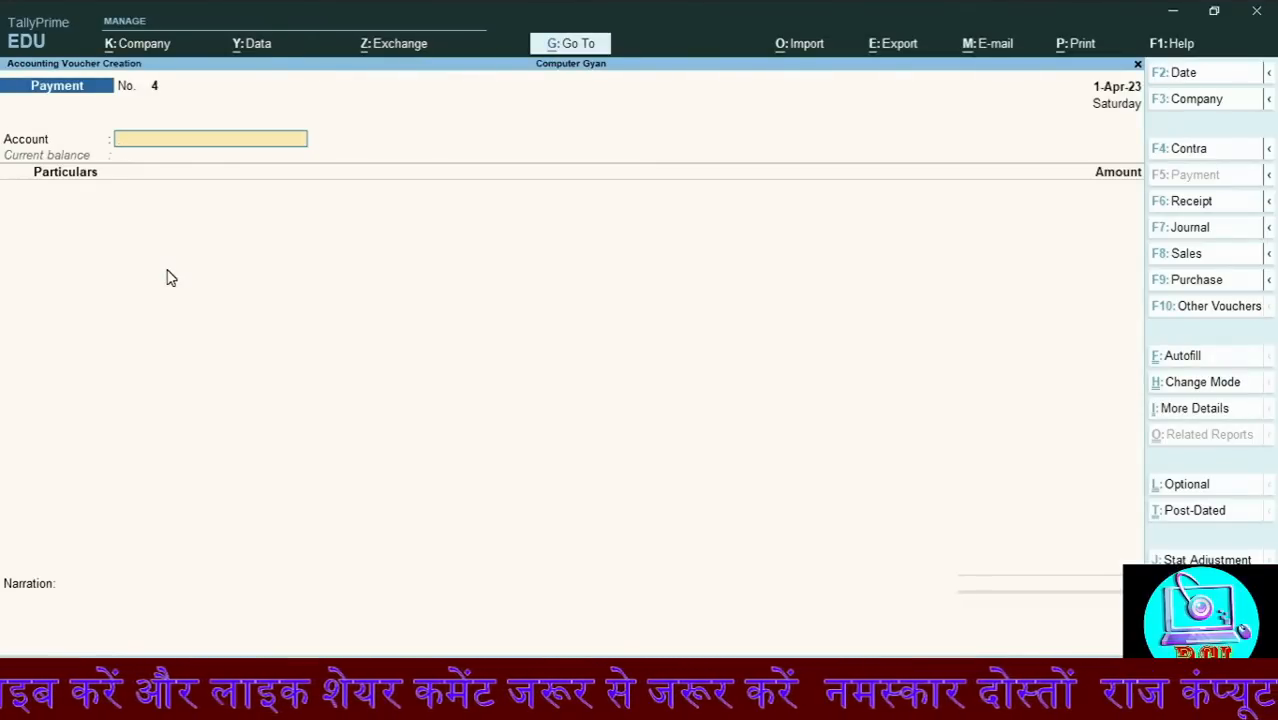
click(1182, 280)
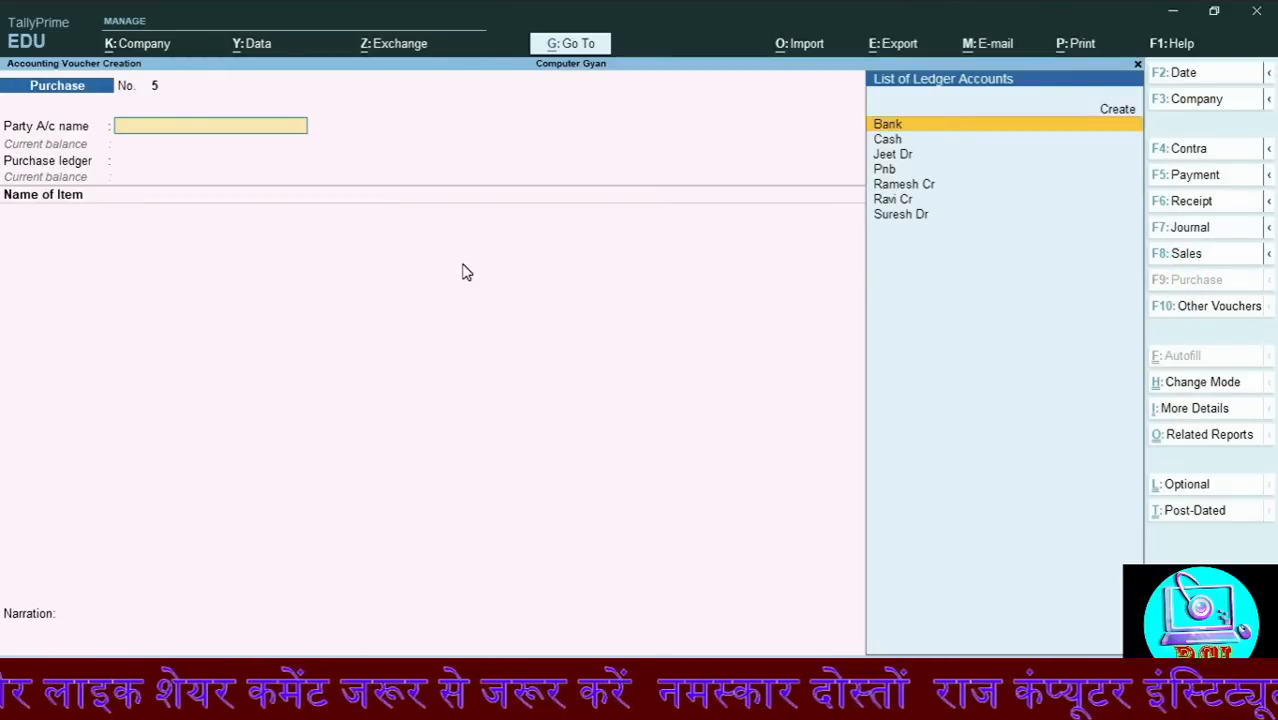
key(Down)
key(Return)
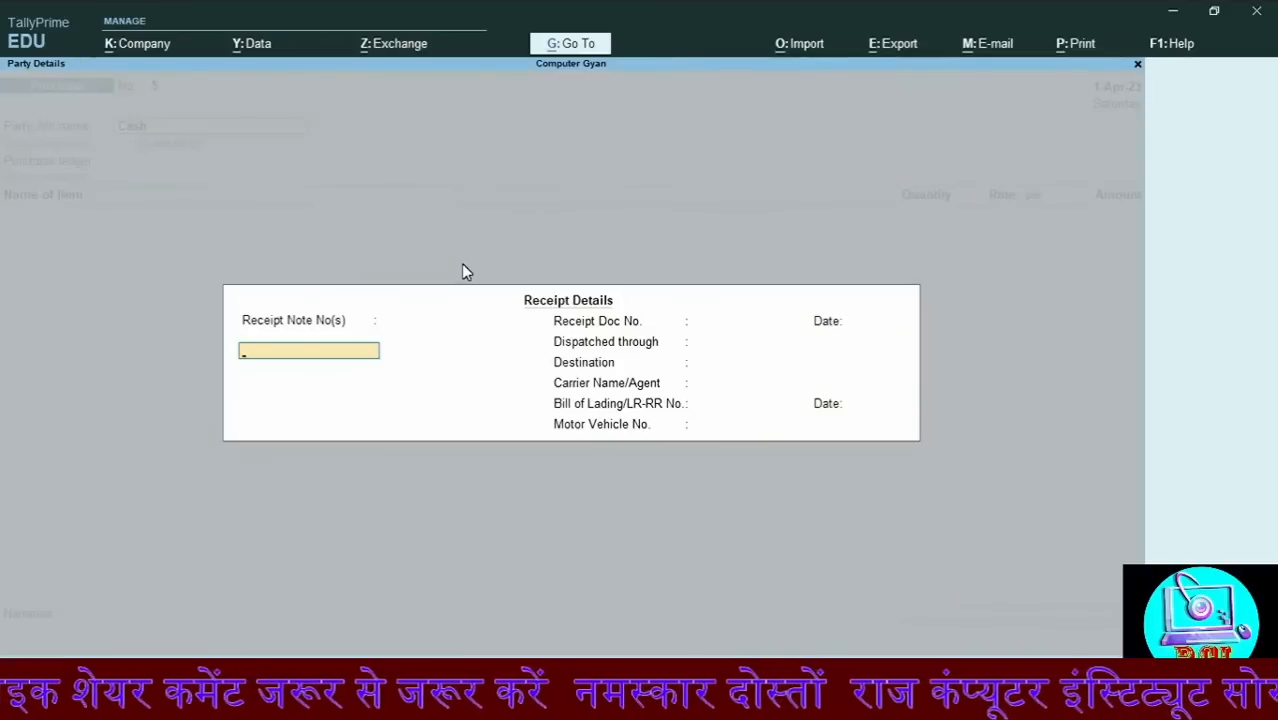
key(Return)
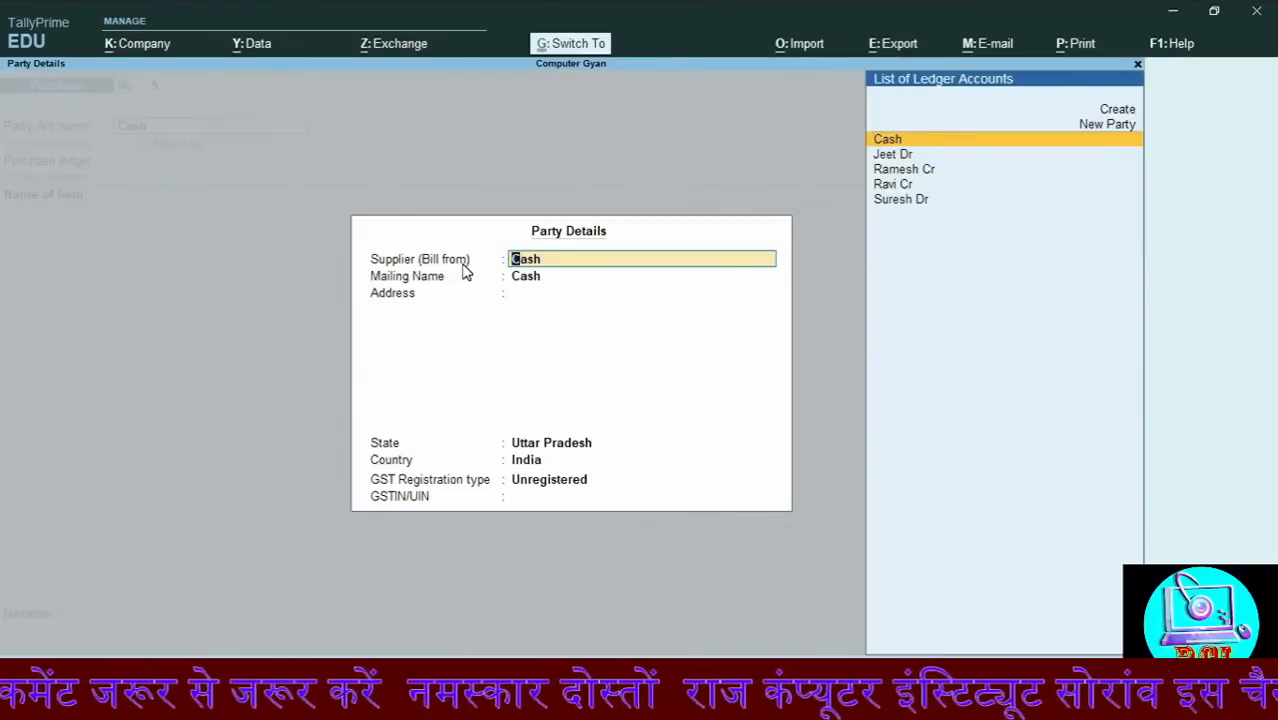
key(ctrl+a)
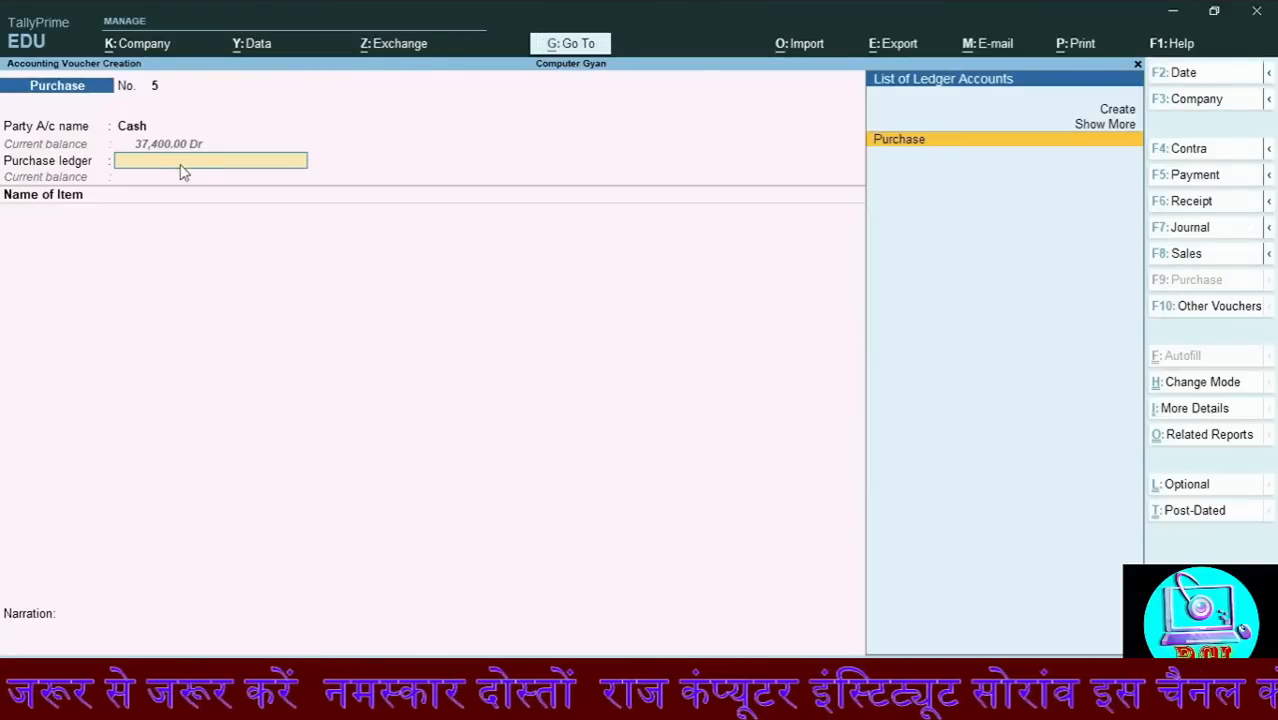
click(1199, 494)
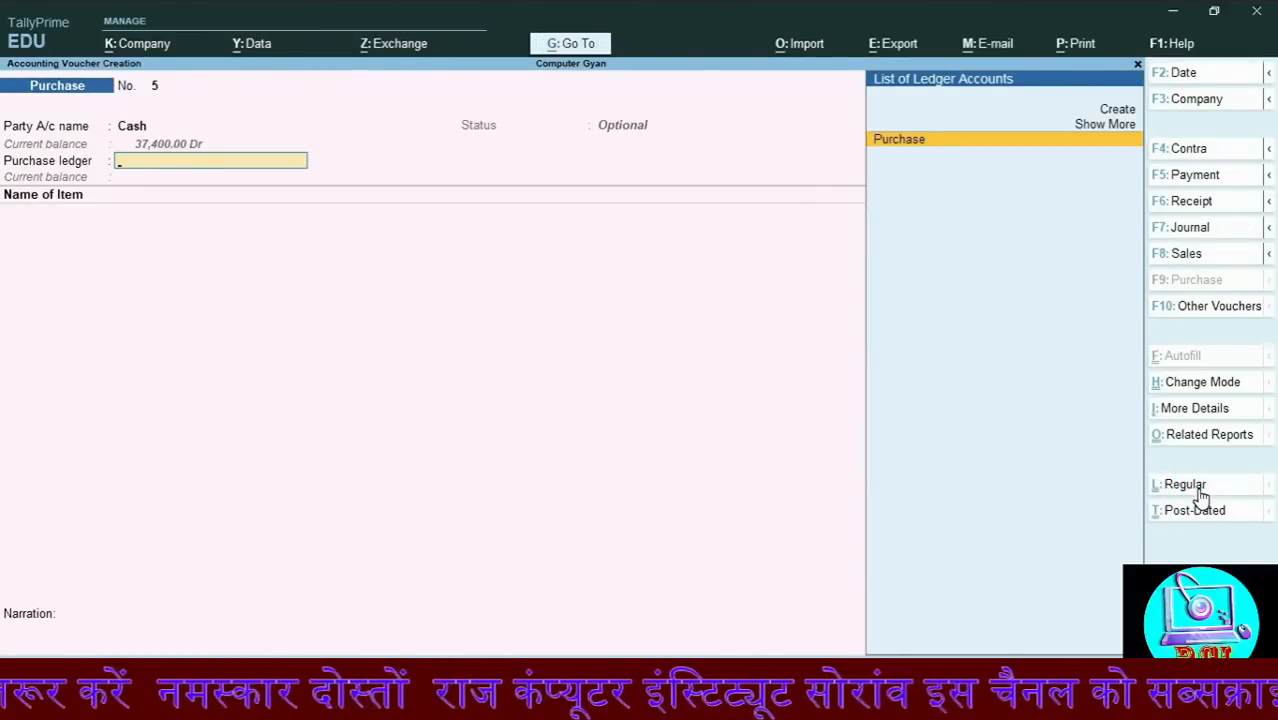
key(Return)
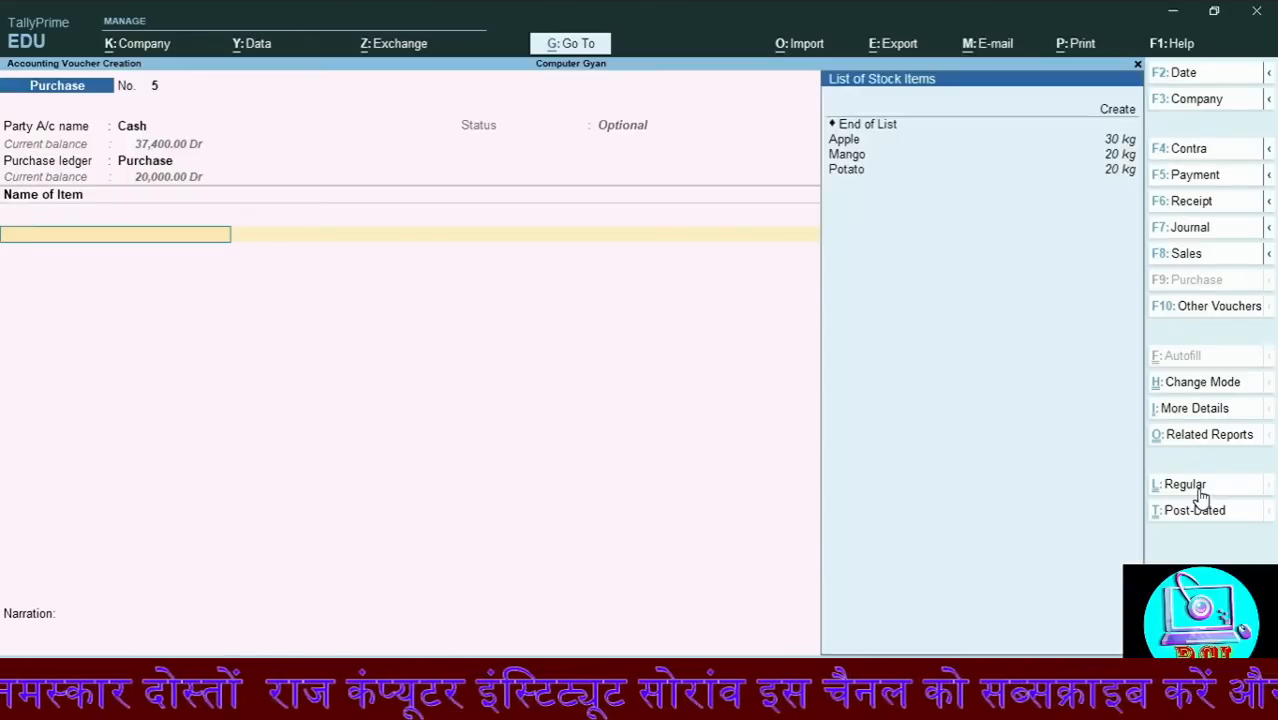
Add the stock item Apple to the purchase voucher with a quantity of 50
key(Down)
key(Down)
key(Down)
key(Up)
key(Up)
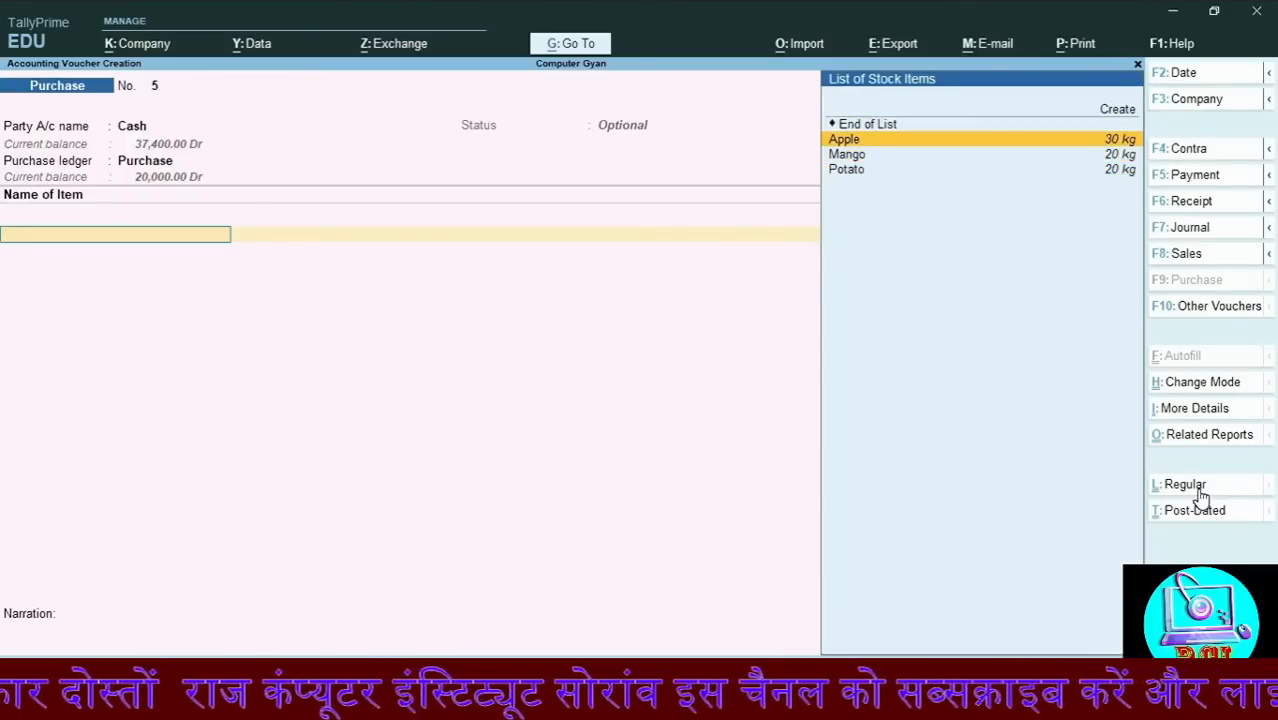
key(Return)
text(50)
key(Return)
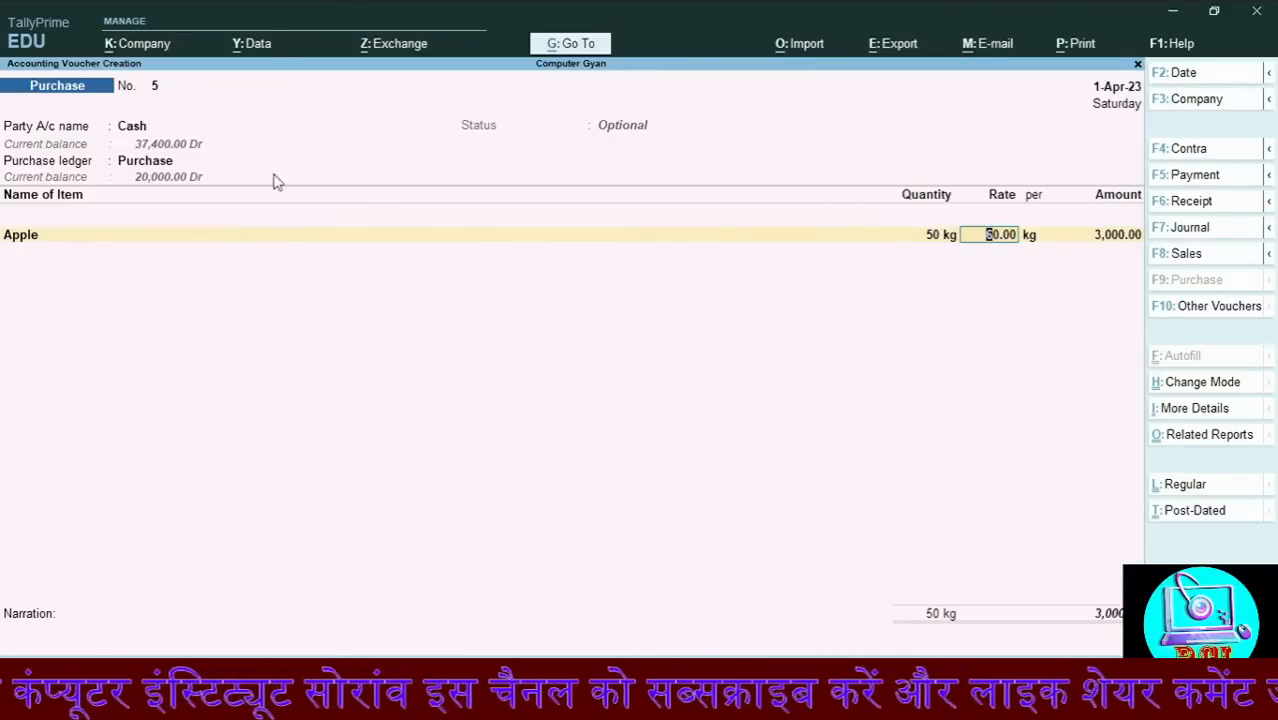
Accept a rate of 60 per kg for Apple and save the optional purchase voucher without a narration
key(Return)
key(Return)
key(Return)
key(Return)
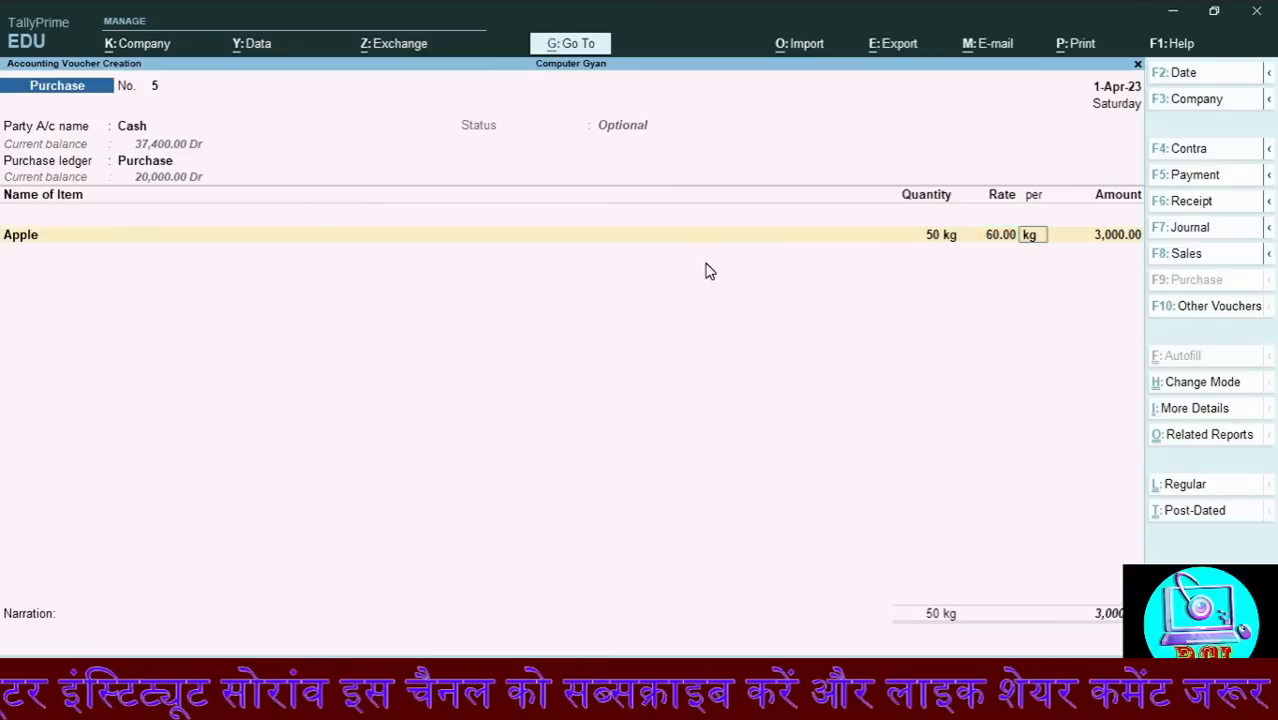
key(Return)
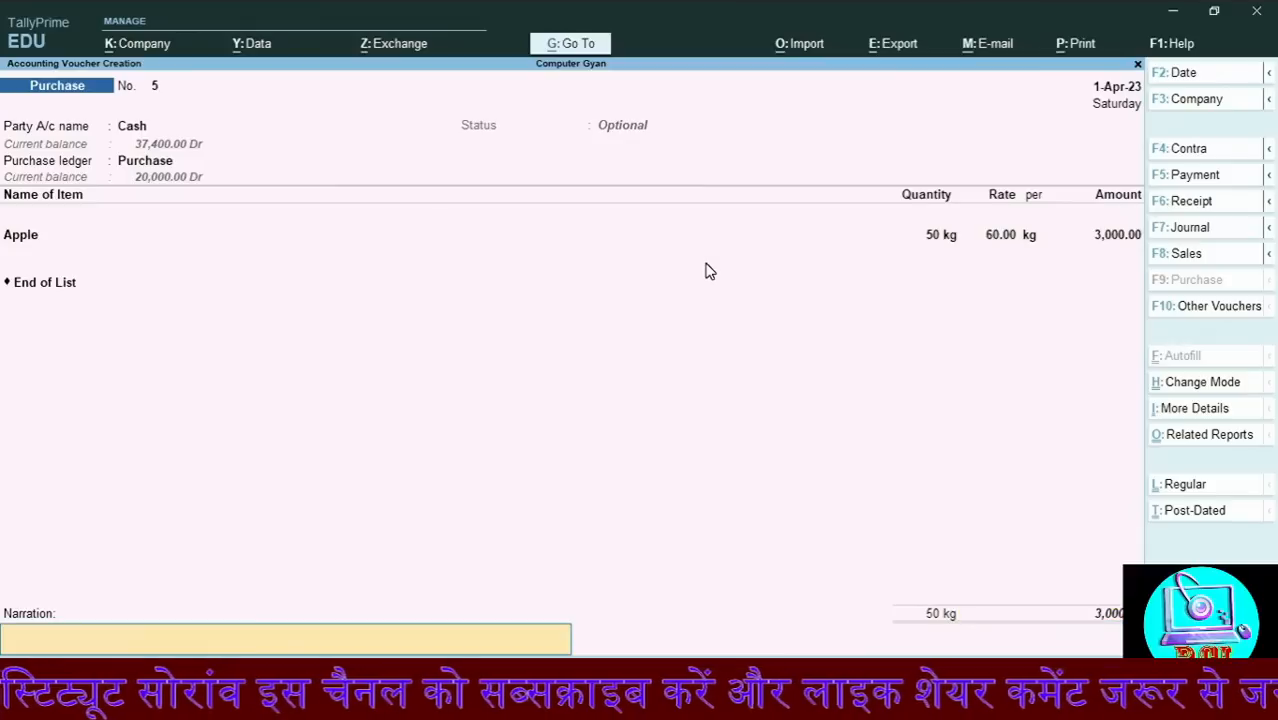
key(Return)
key(Return)
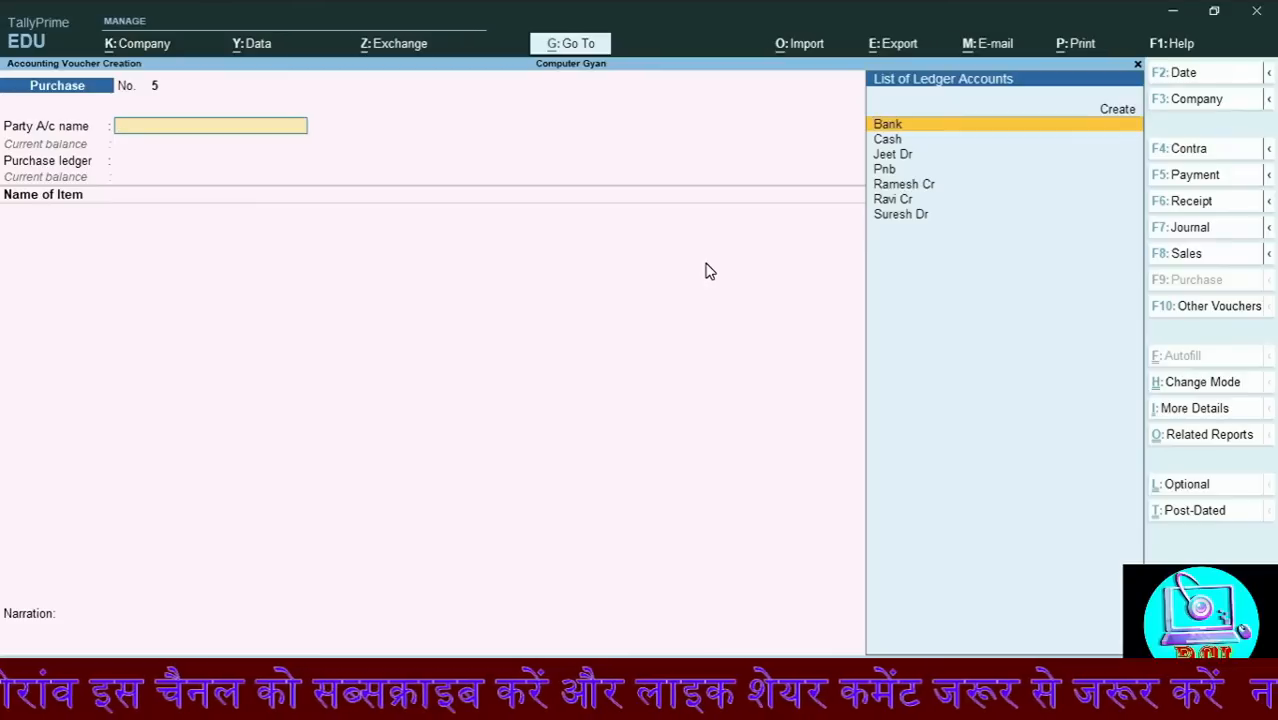
Check the Cash balance in a new purchase voucher, and return to the Gateway of Tally without saving it
key(Down)
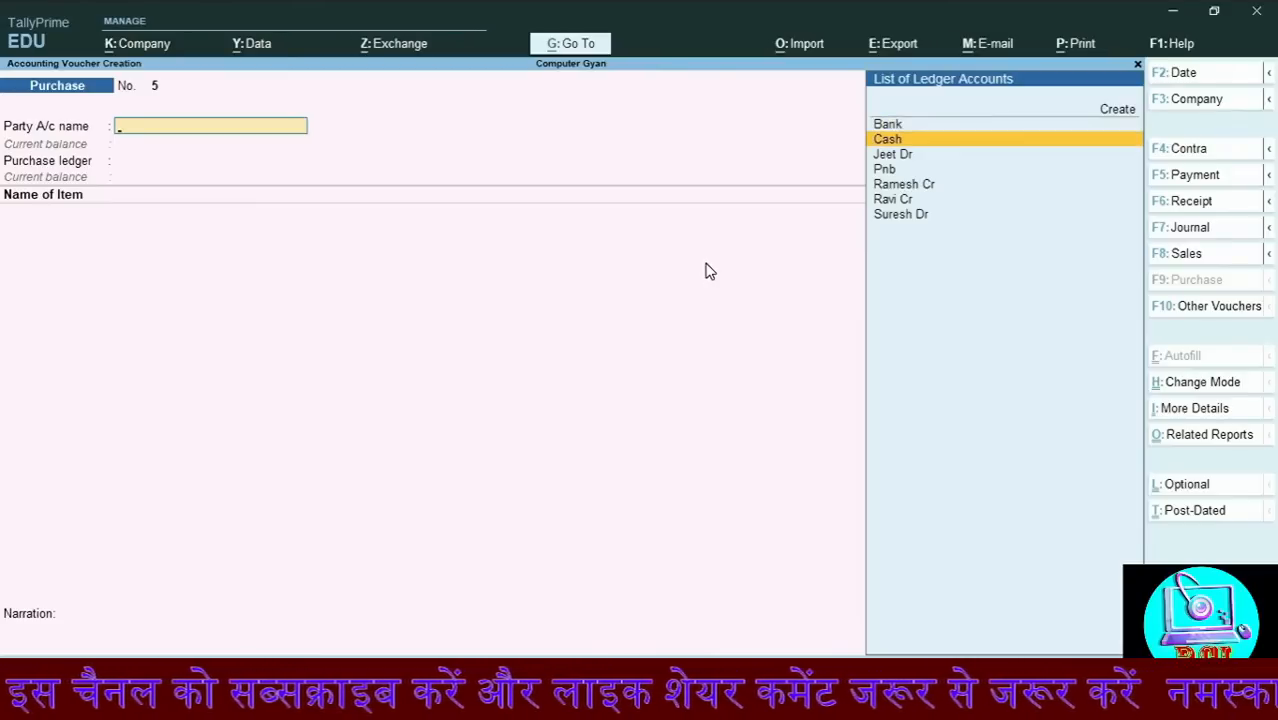
key(Return)
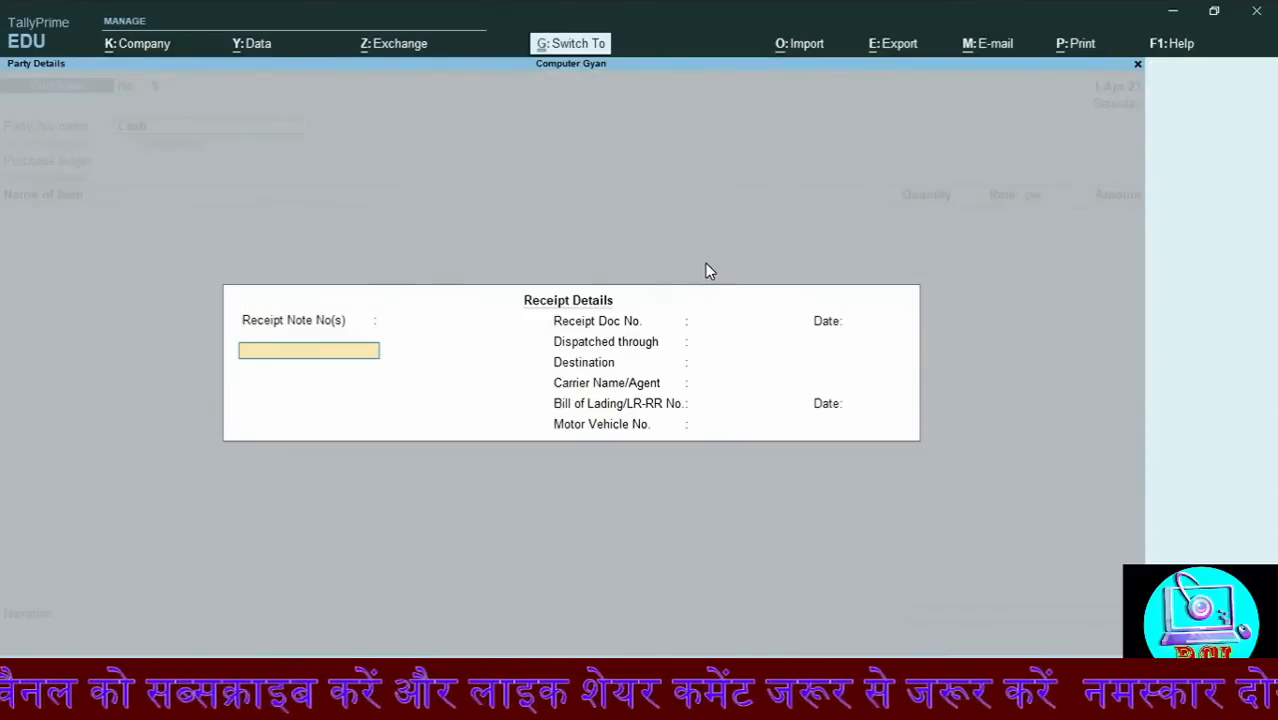
key(ctrl+a)
key(ctrl+a)
key(ctrl+a)
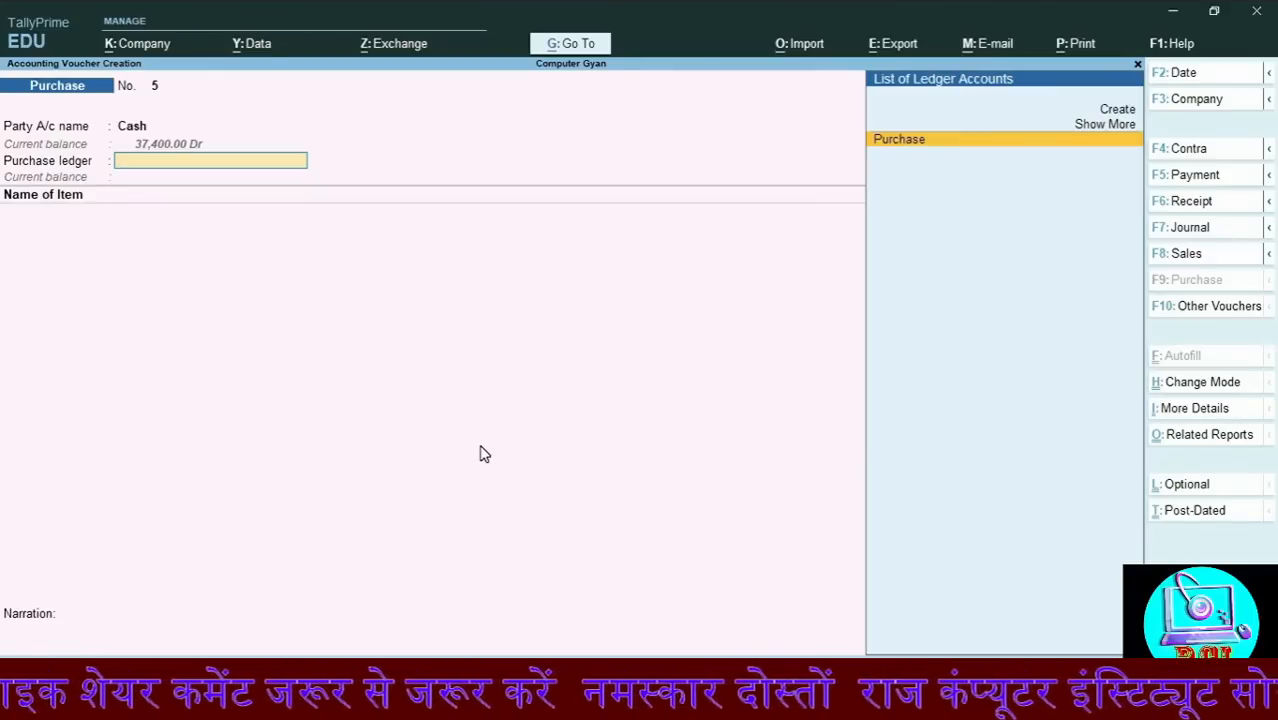
key(Escape)
key(y)
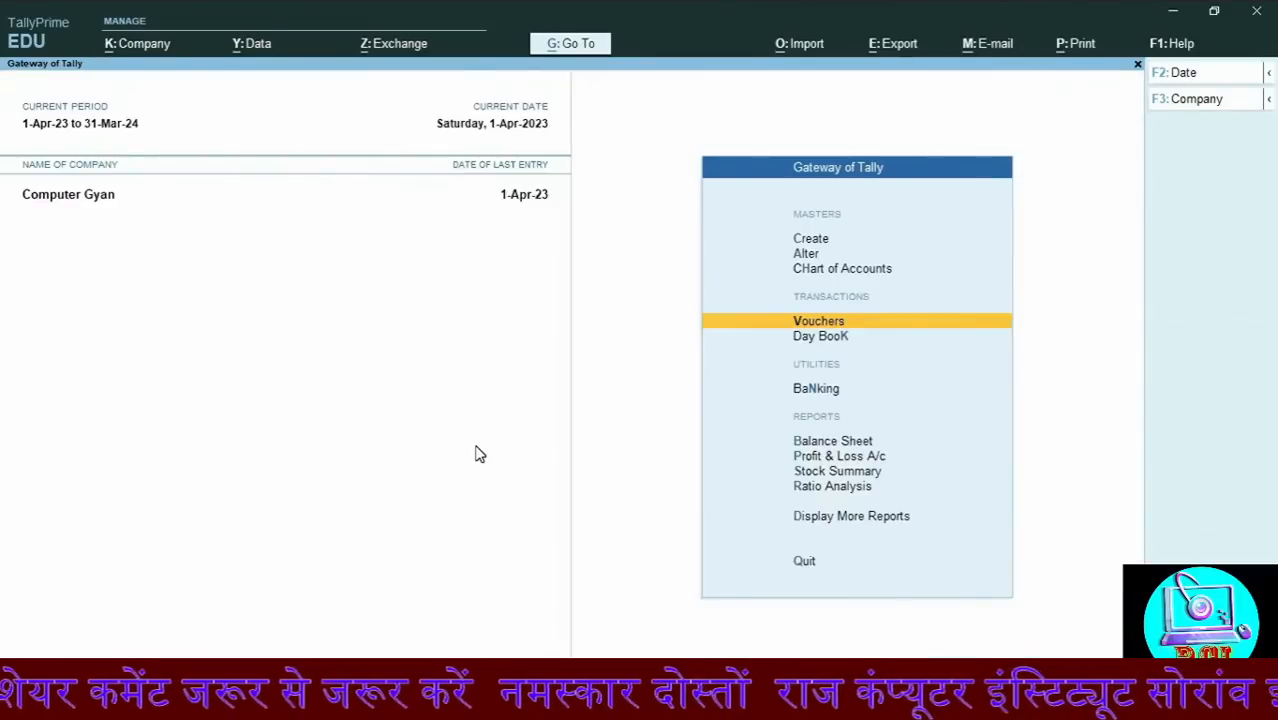
Open the optional Cash purchase voucher from the Day Book, convert it to a Regular voucher and save it
key(Down)
key(Return)
key(Down)
key(Down)
key(Down)
key(Down)
key(Down)
key(Down)
key(Down)
key(Down)
key(Down)
key(Down)
key(Down)
key(Down)
key(Down)
key(Down)
key(Down)
key(Down)
key(Down)
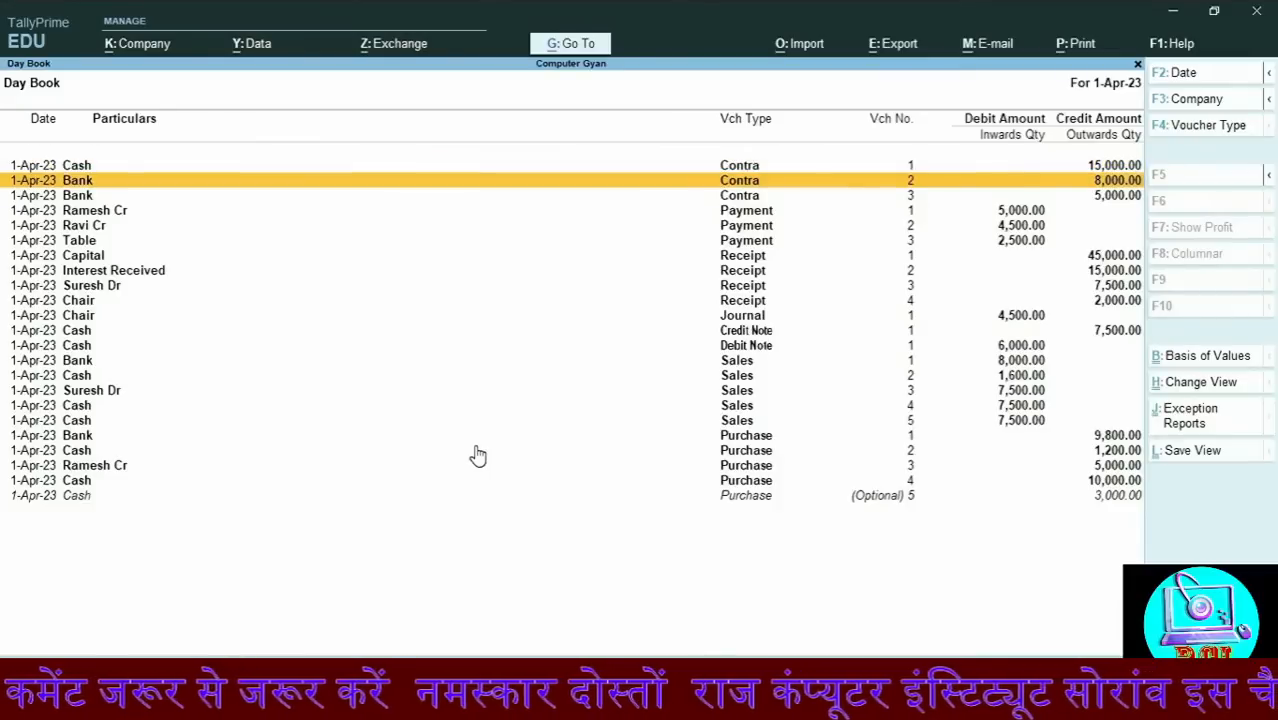
key(Down)
key(Down)
key(Down)
key(Down)
key(Down)
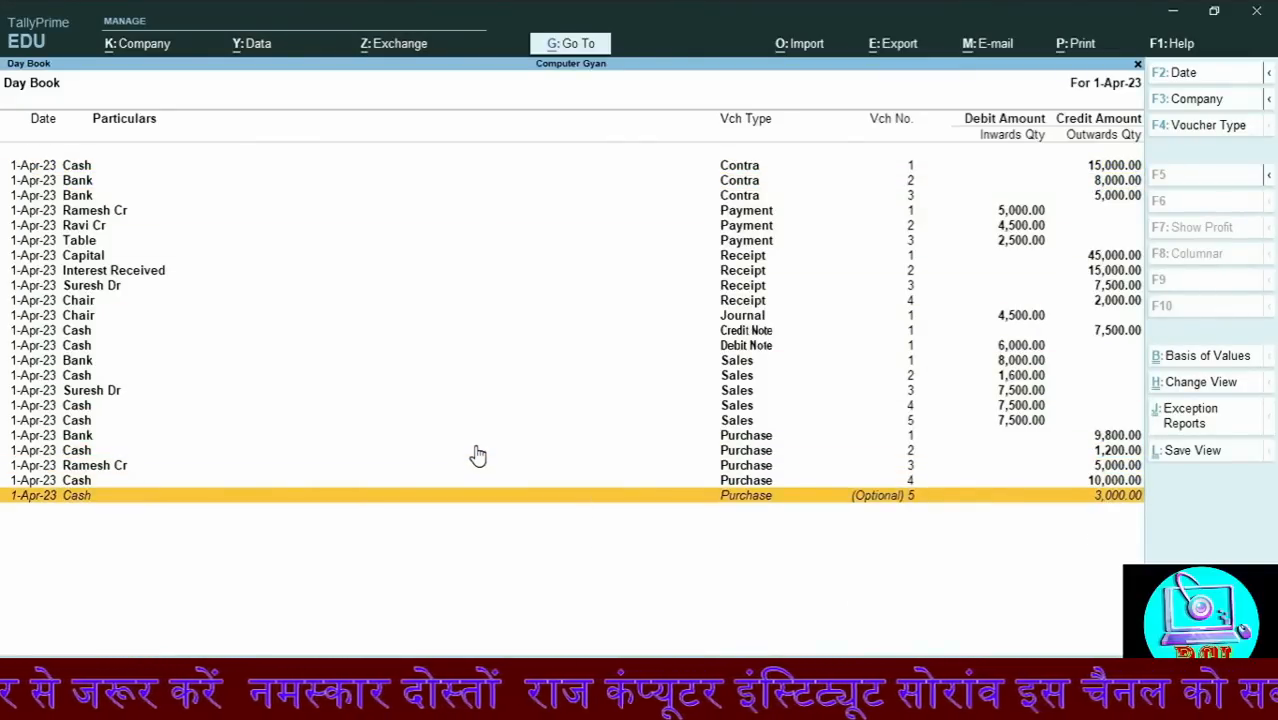
key(Return)
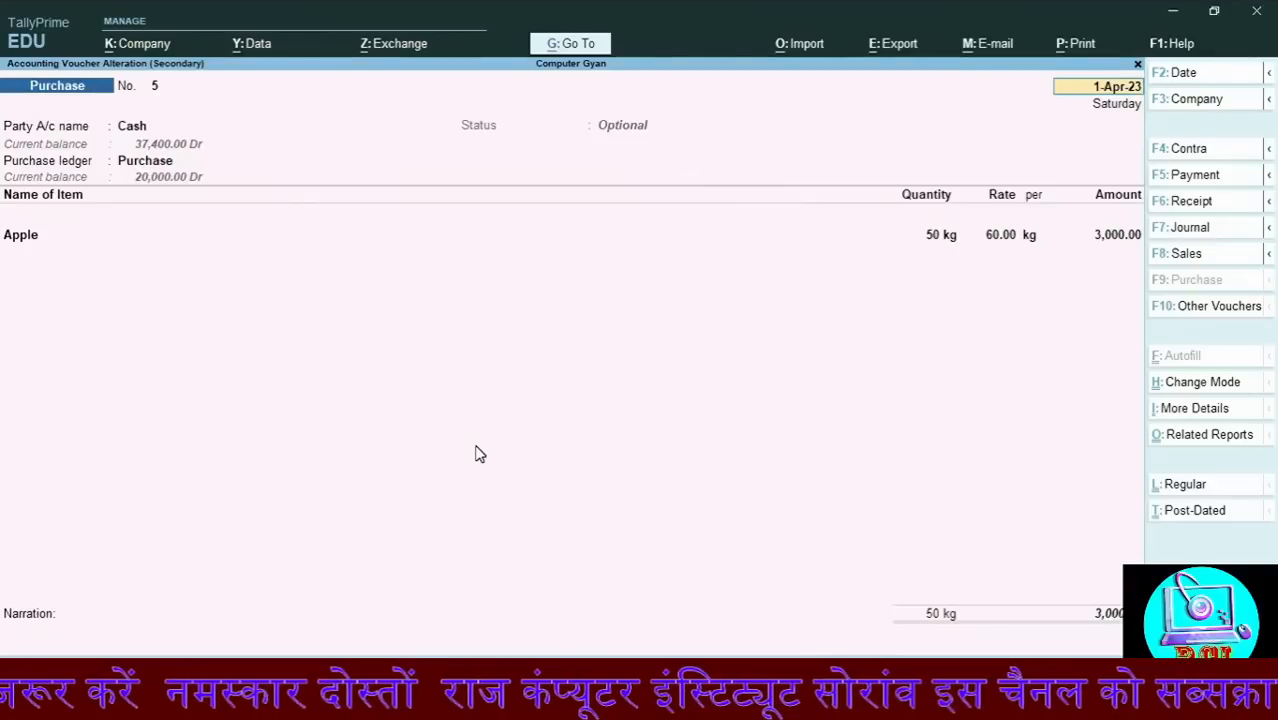
click(1183, 486)
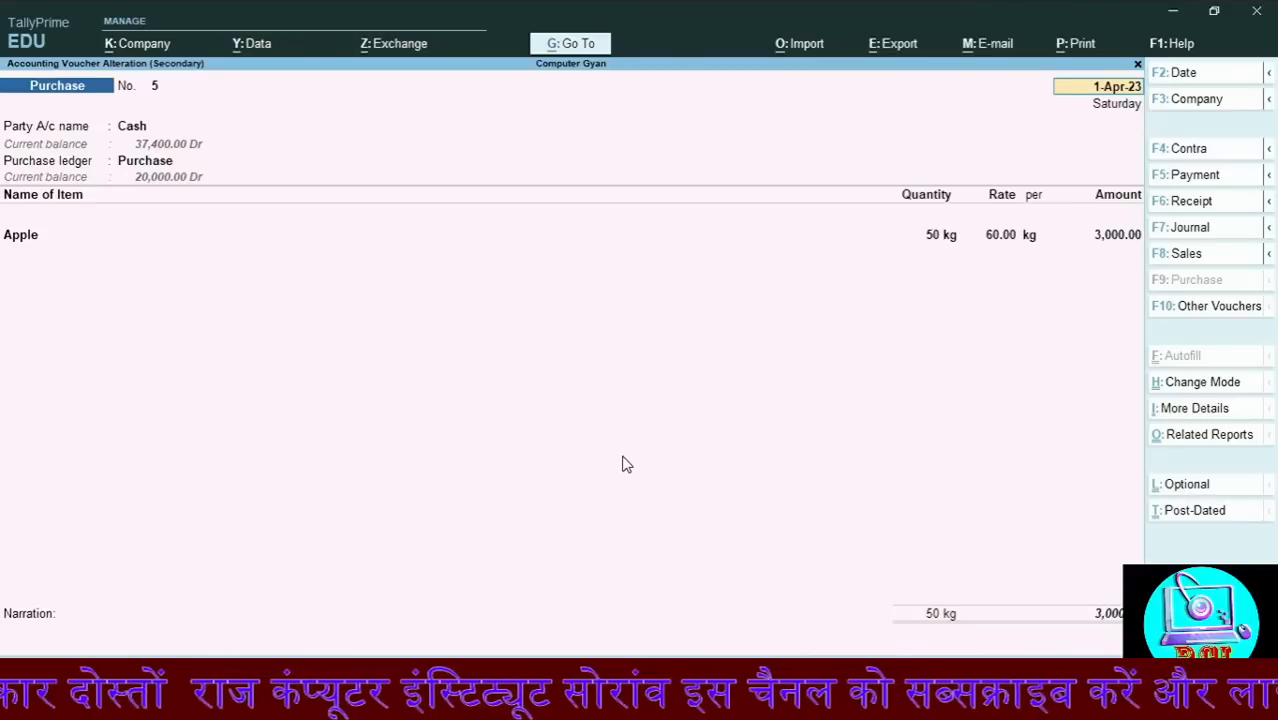
key(ctrl+a)
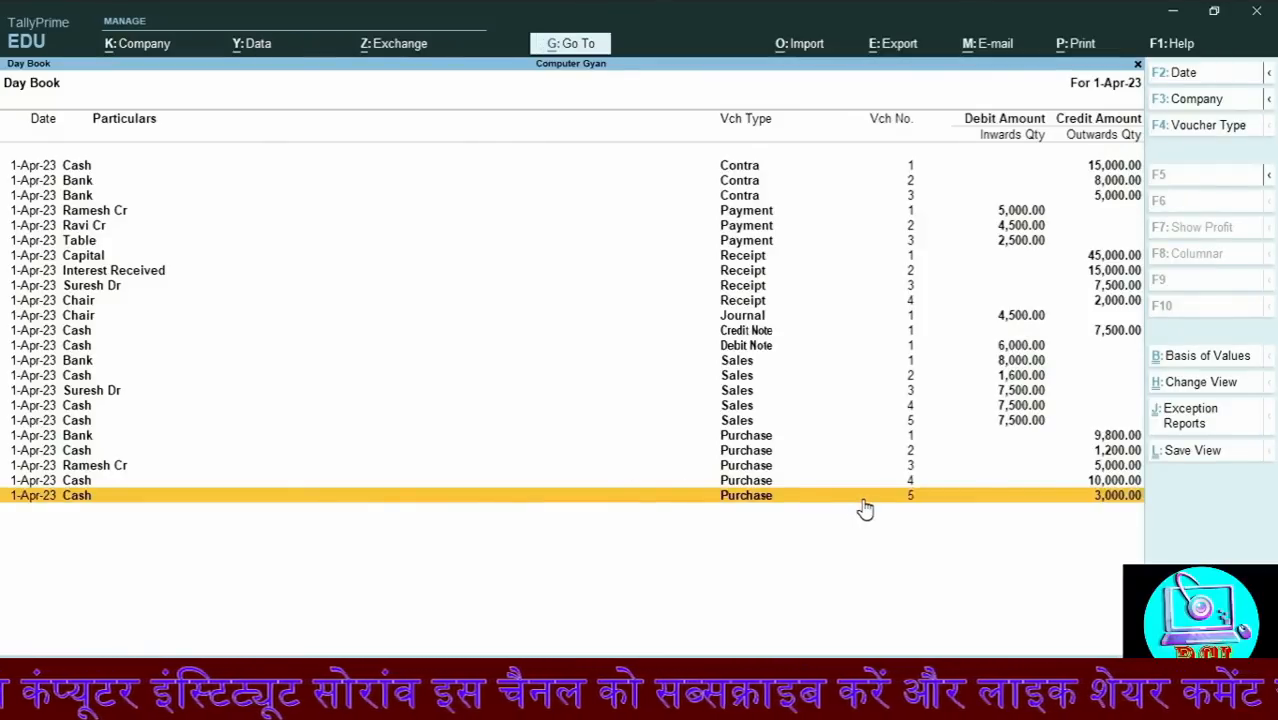
Reopen purchase voucher No. 5 to check its ledger balances, and bring up a blank contra voucher
key(Return)
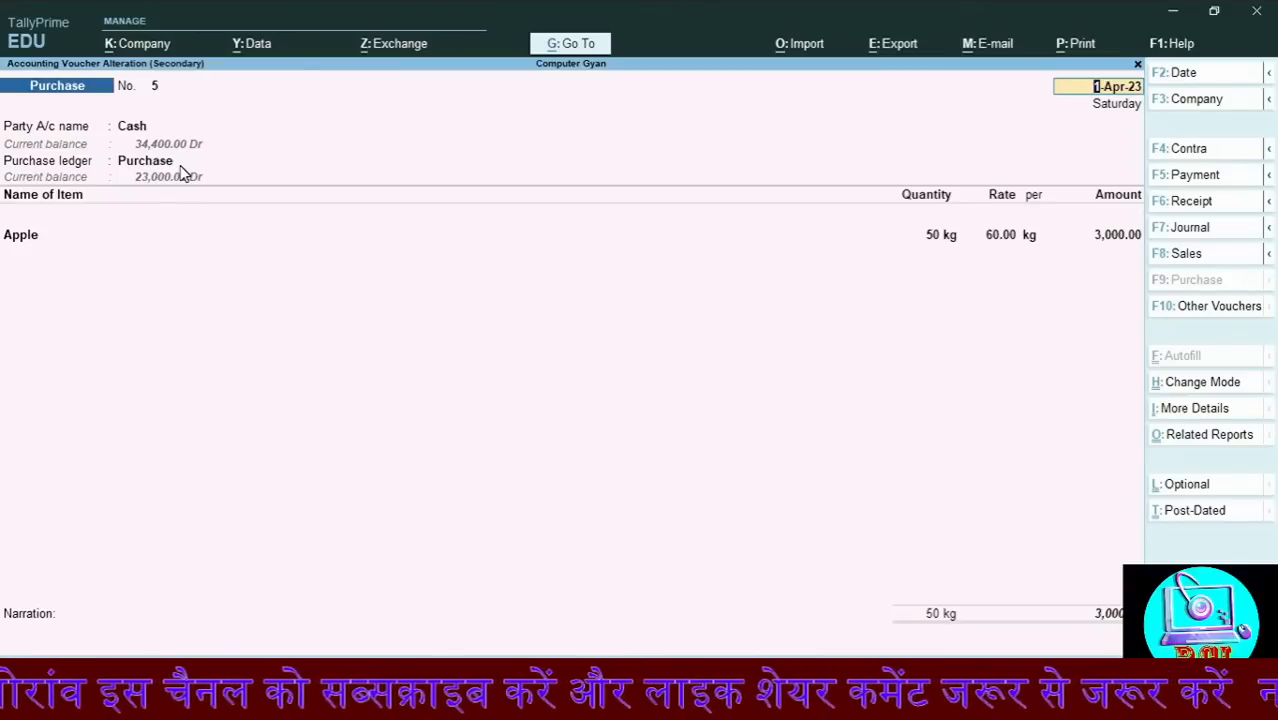
key(F4)
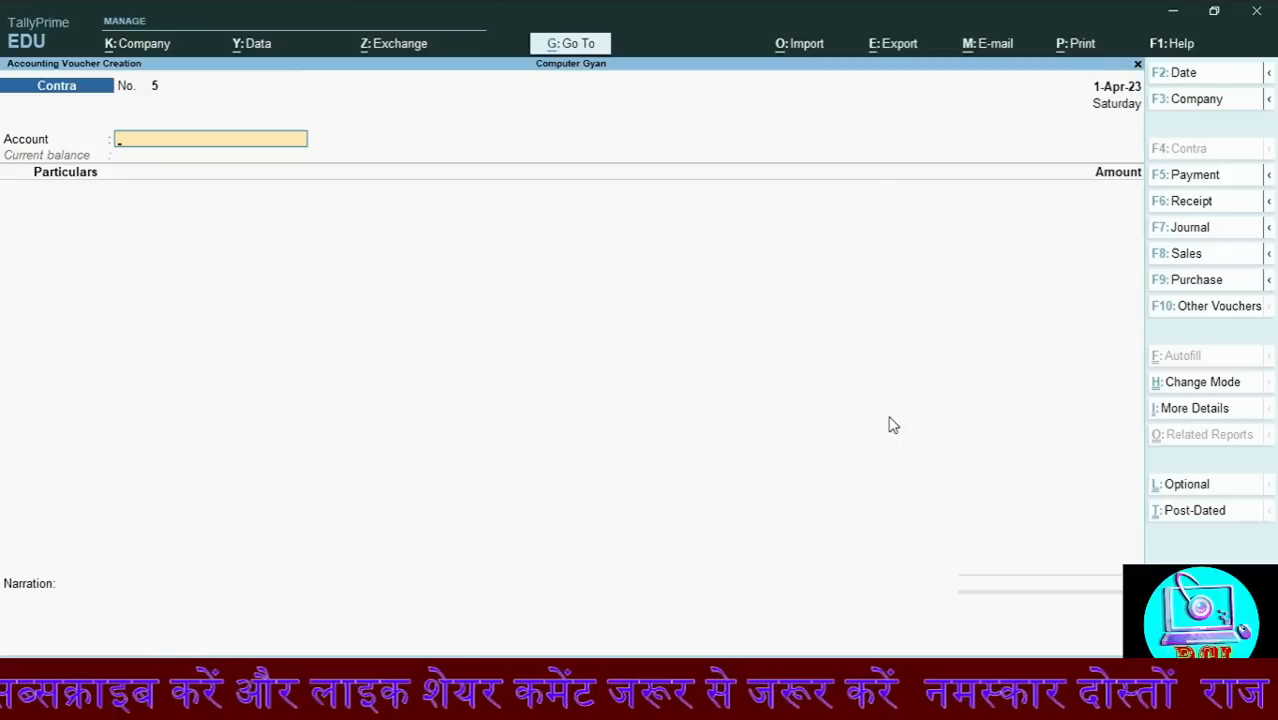
Read the Day Book options slide in PowerPoint, and switch back to TallyPrime to display the Day Book
key(alt+Tab)
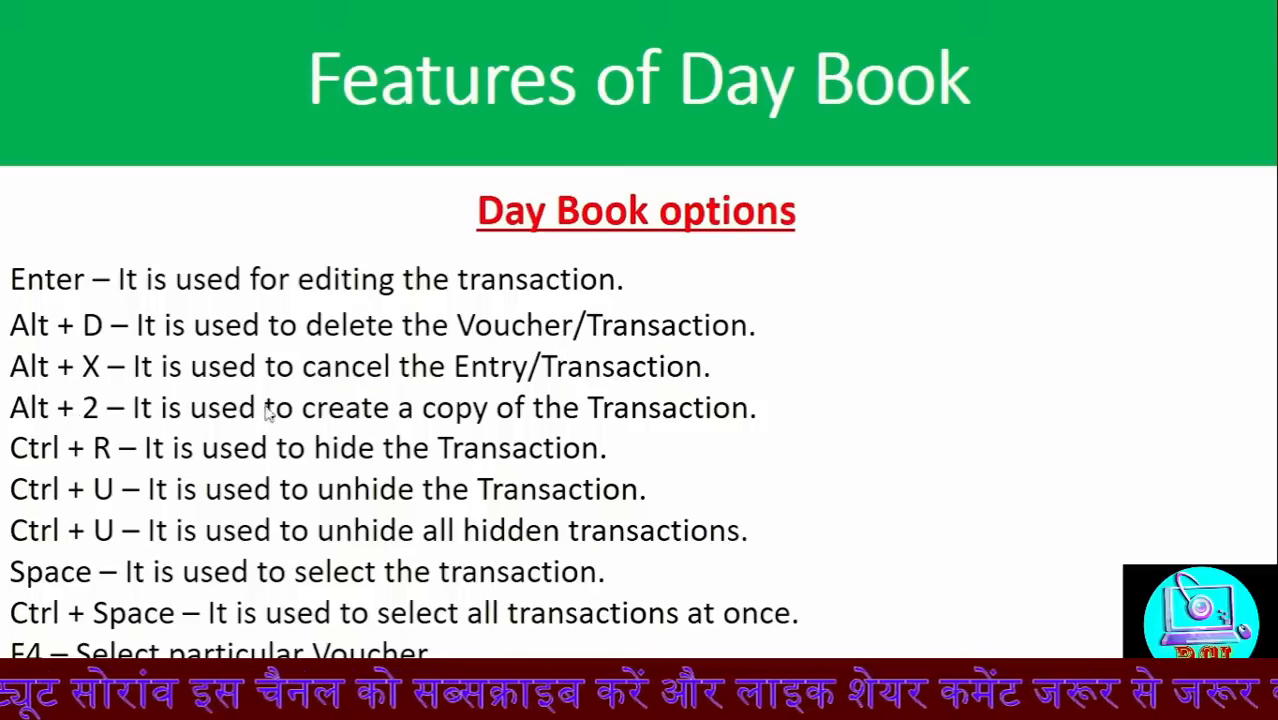
key(alt+Tab)
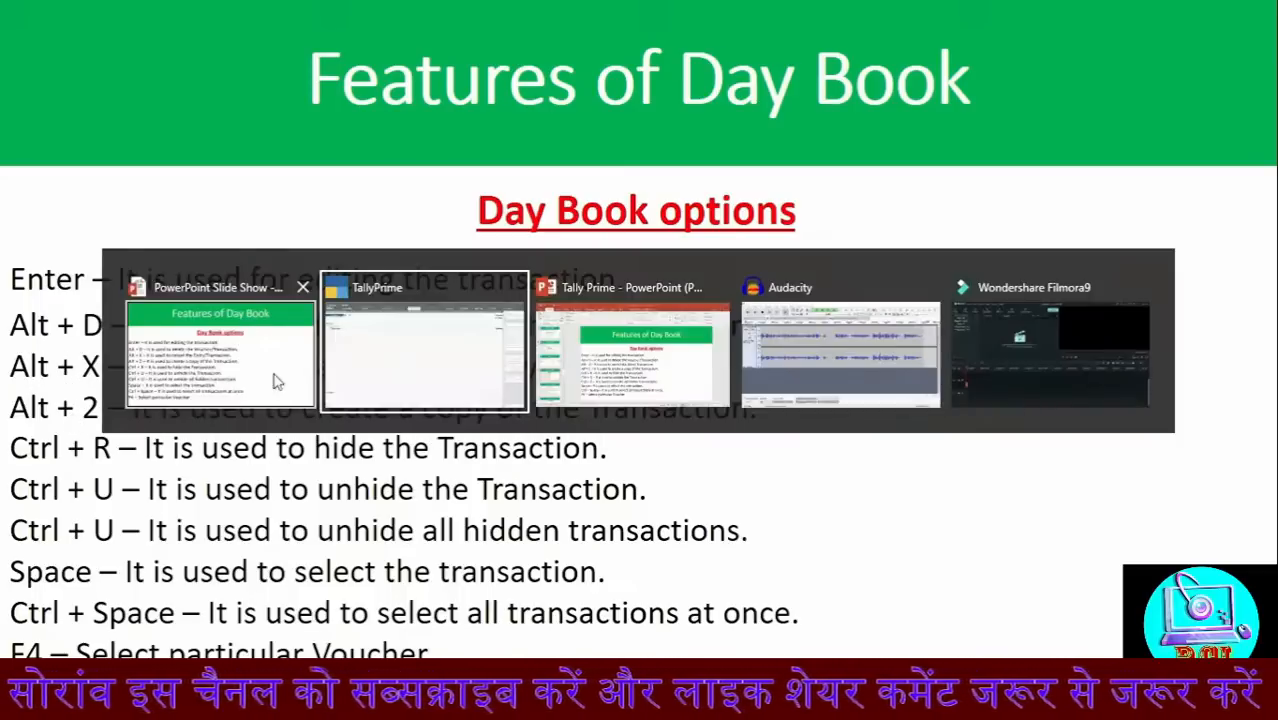
click(392, 358)
key(Escape)
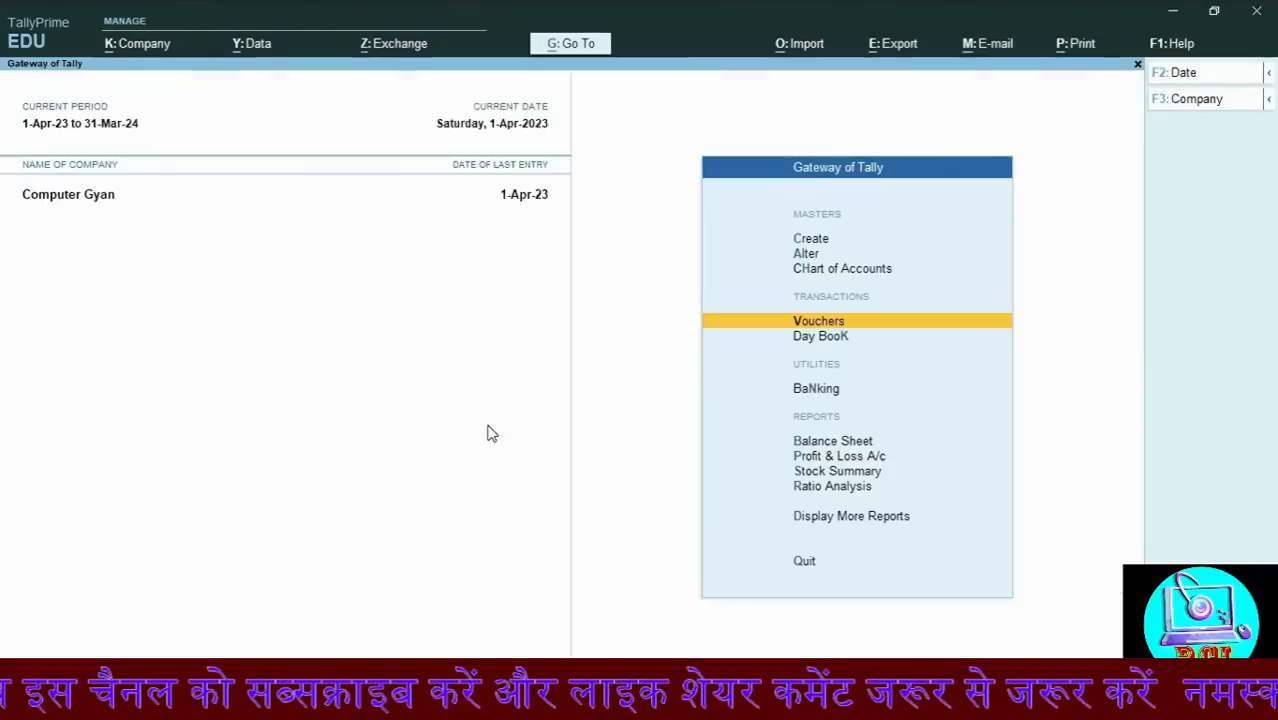
key(d)
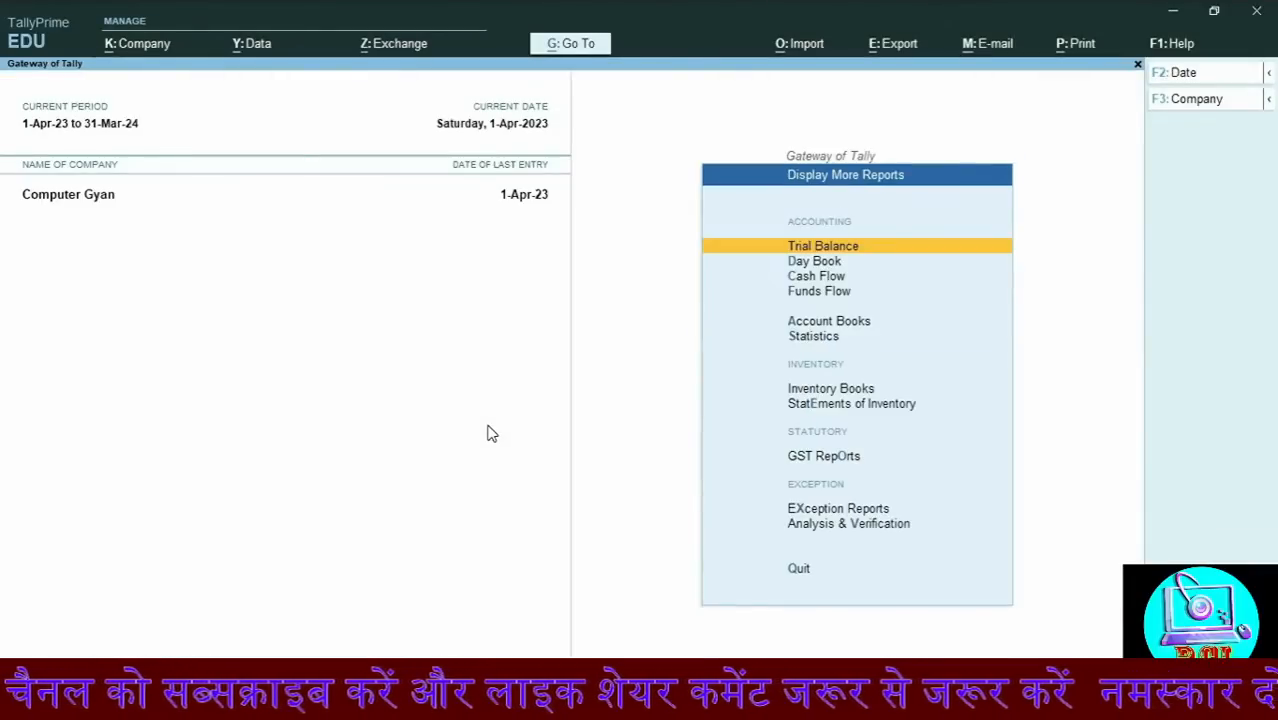
key(d)
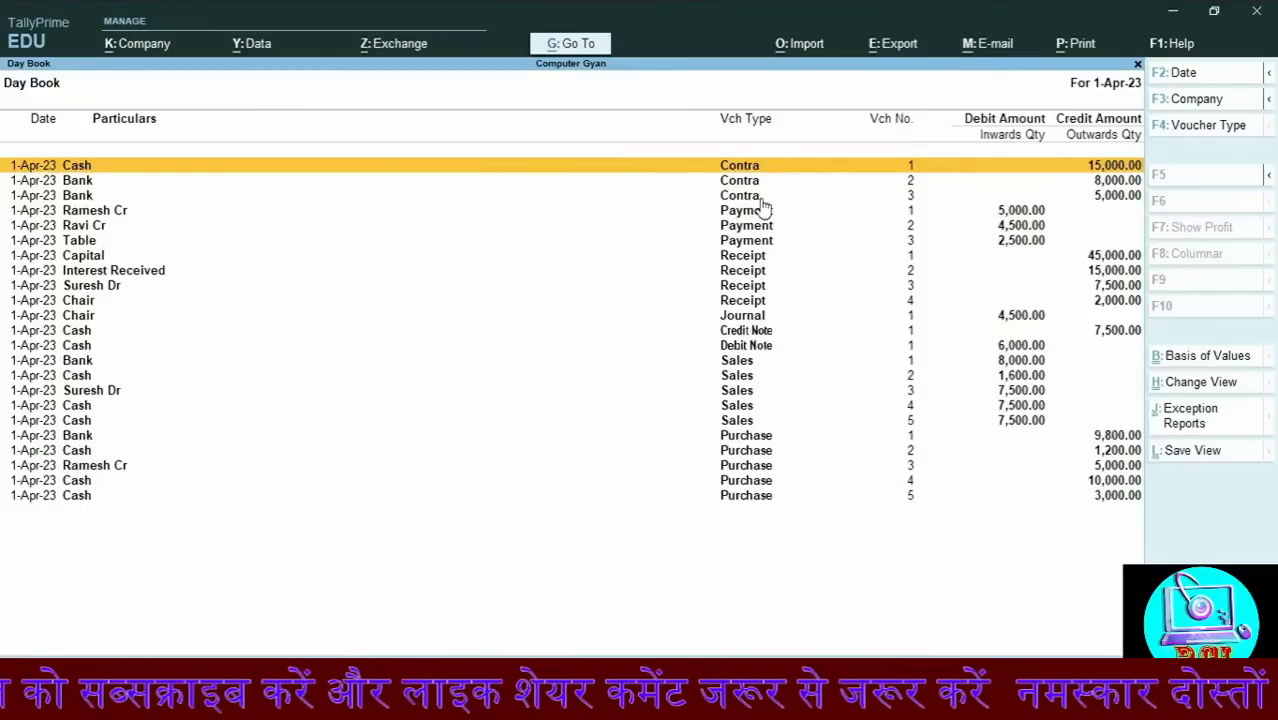
View contra voucher No. 1 in alteration mode, and return to the Day Book without changing it
key(Return)
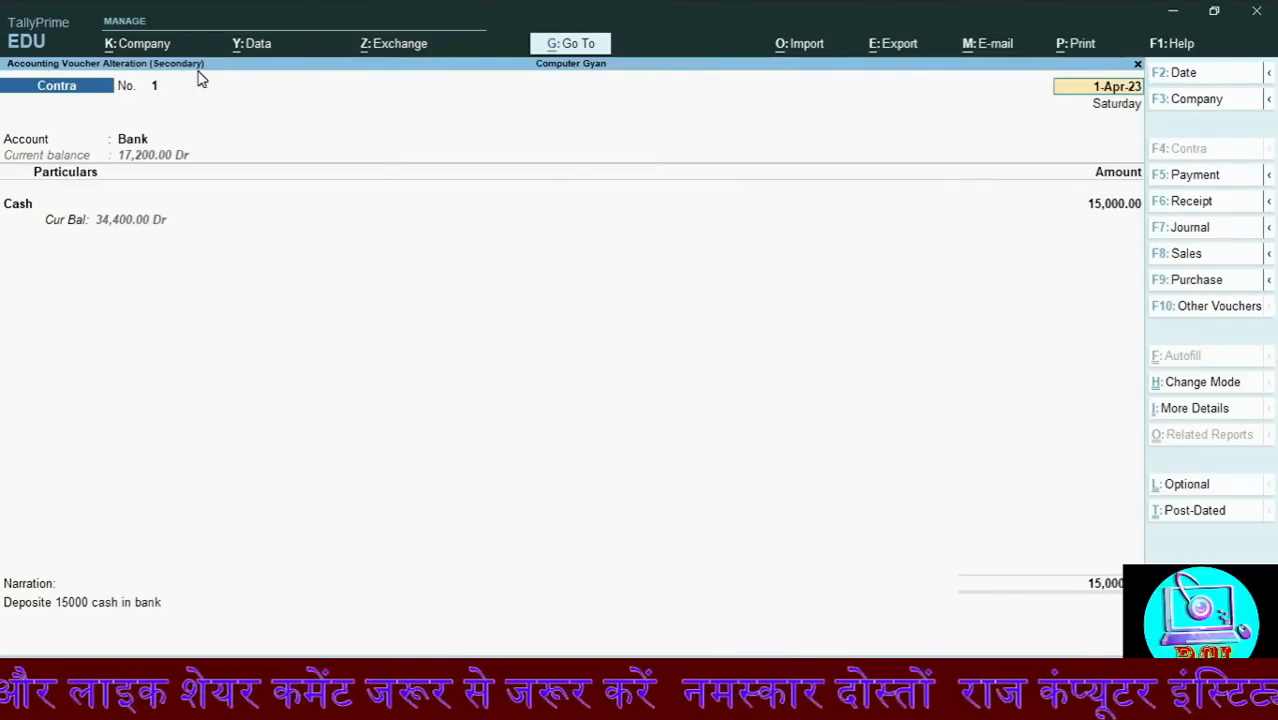
key(BackSpace)
key(Escape)
key(y)
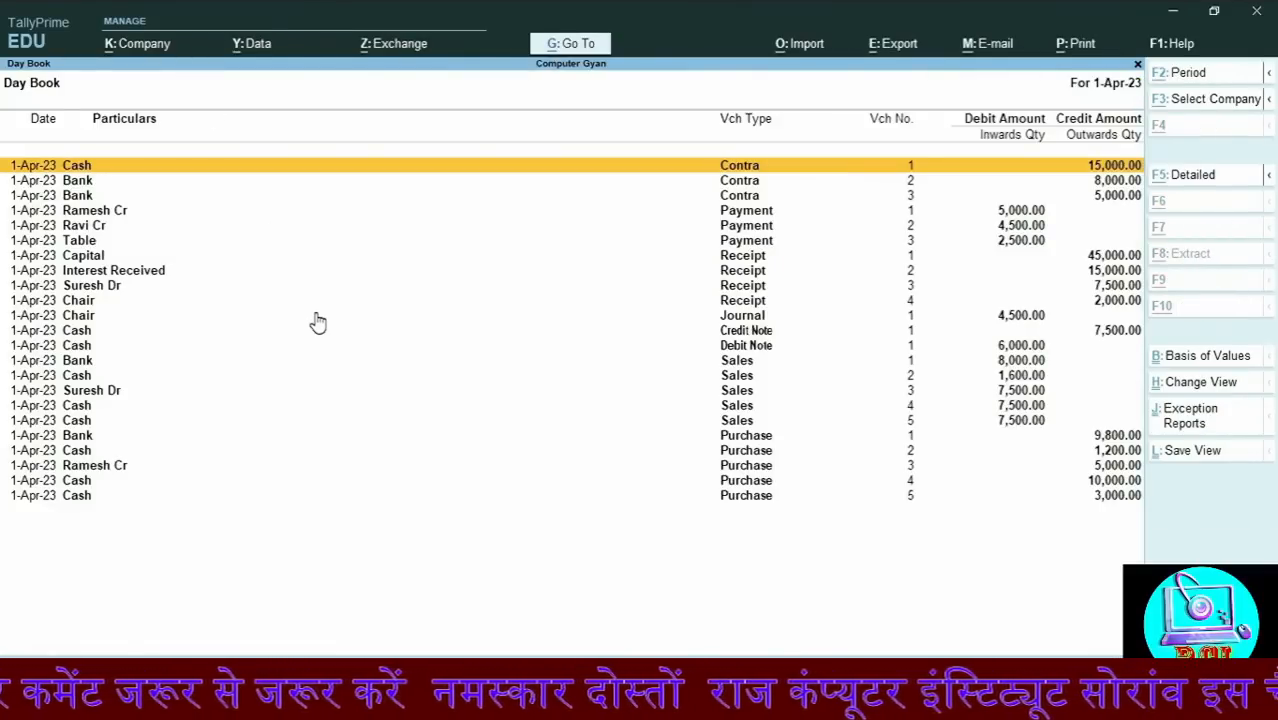
Duplicate contra voucher No. 1, keeping its accounts, amount, cash denominations and narration, and save the copy
key(alt+2)
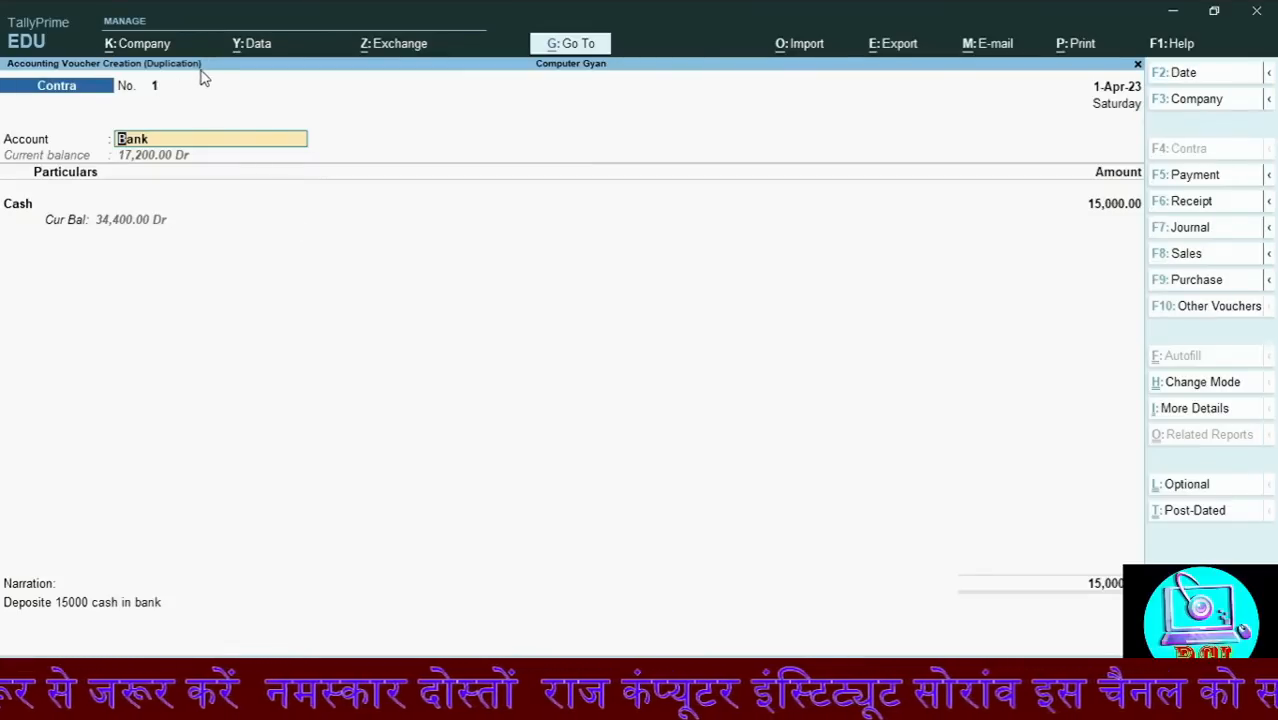
key(Return)
key(Return)
key(Return)
key(Return)
key(Return)
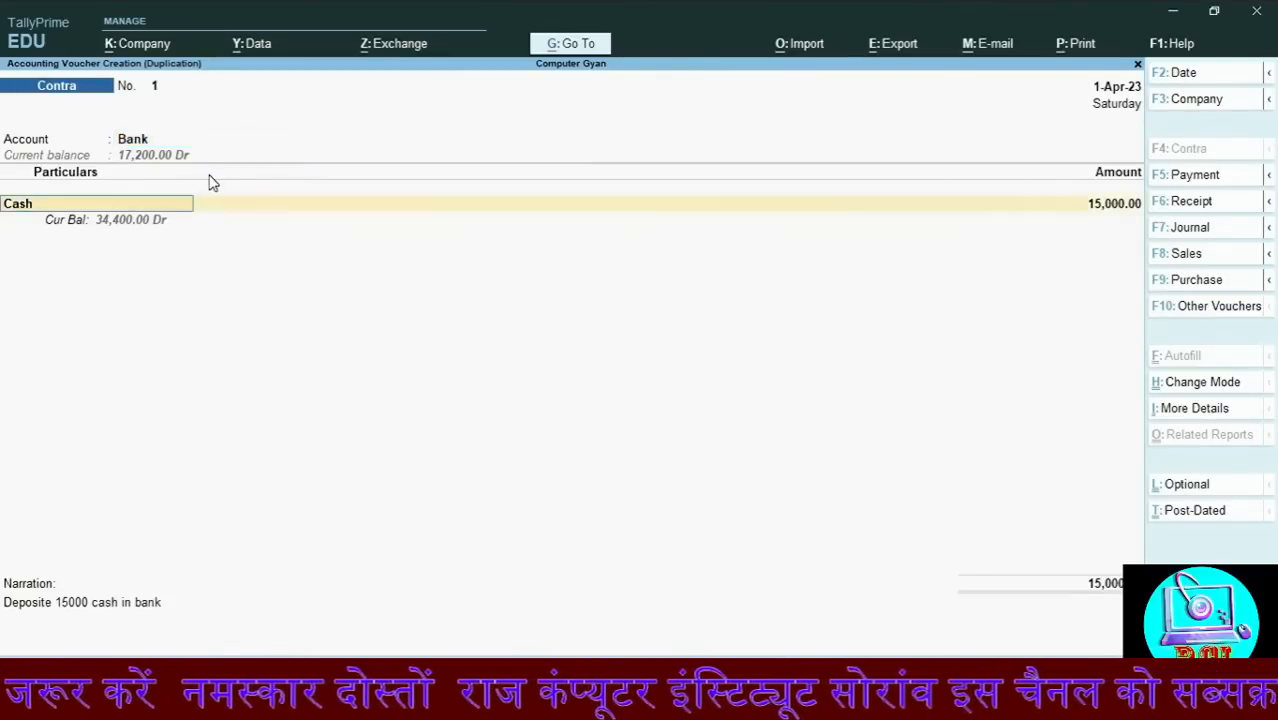
key(Return)
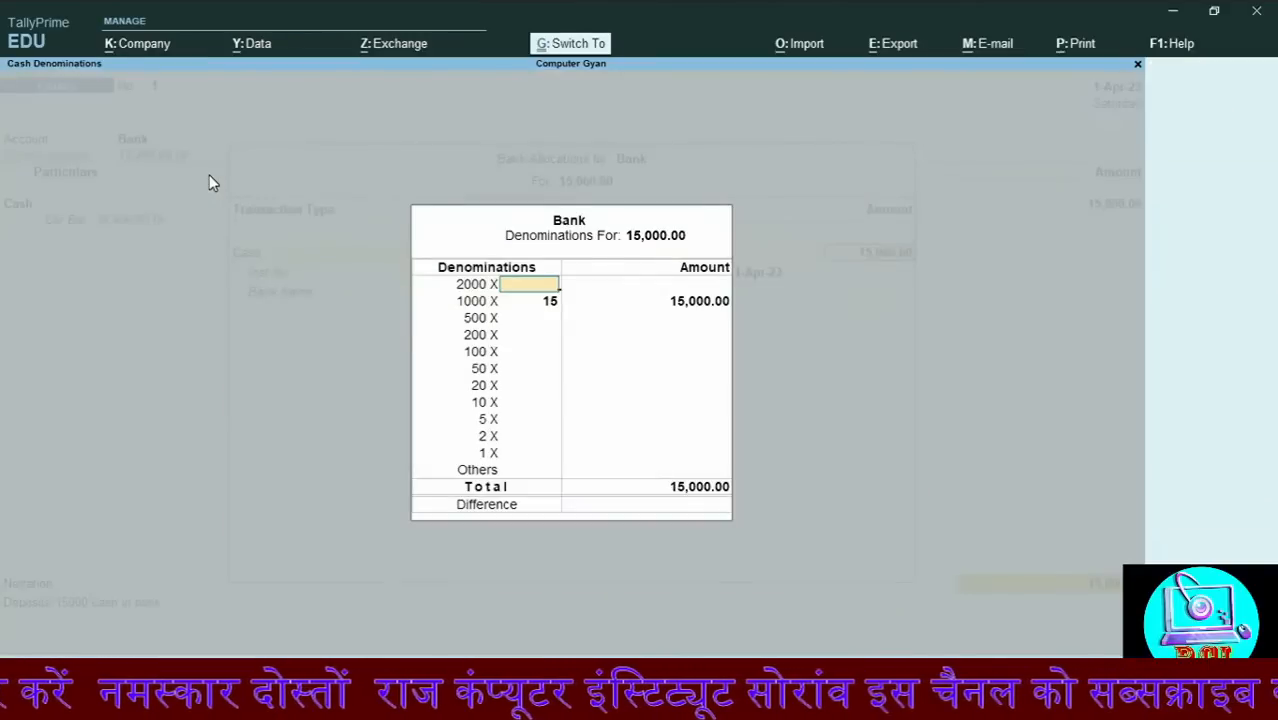
key(ctrl+a)
key(ctrl+a)
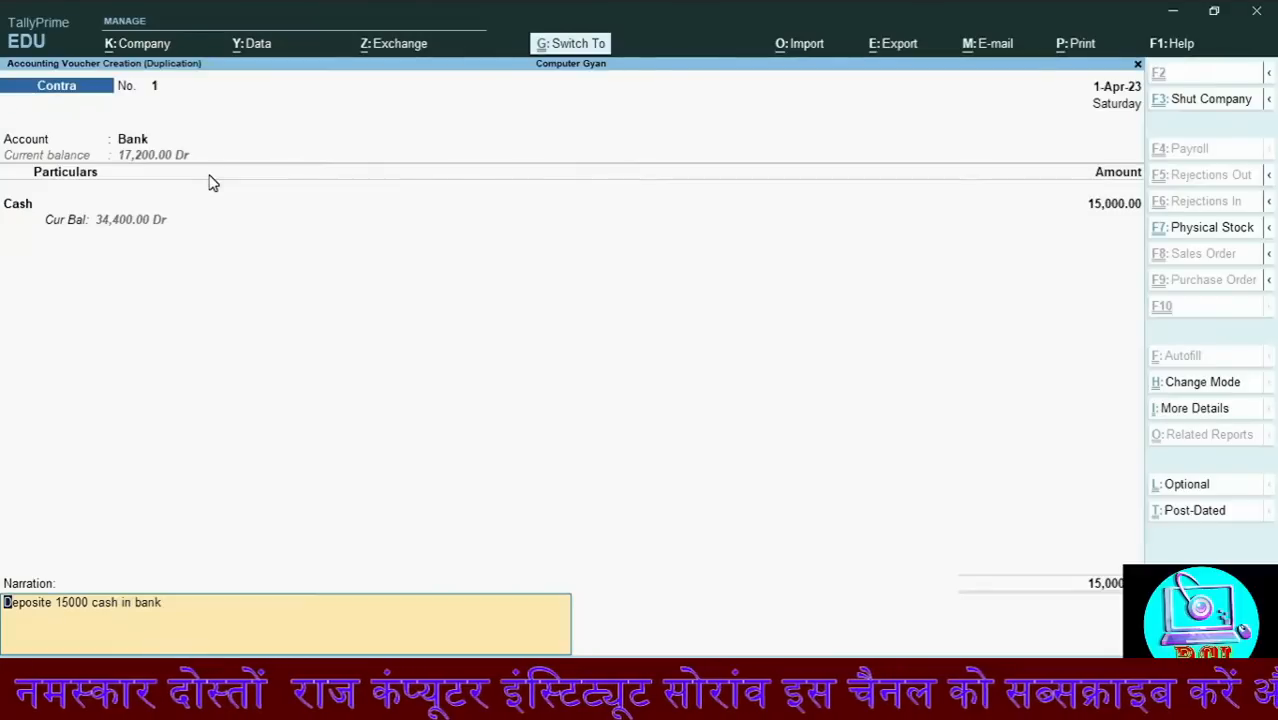
key(ctrl+a)
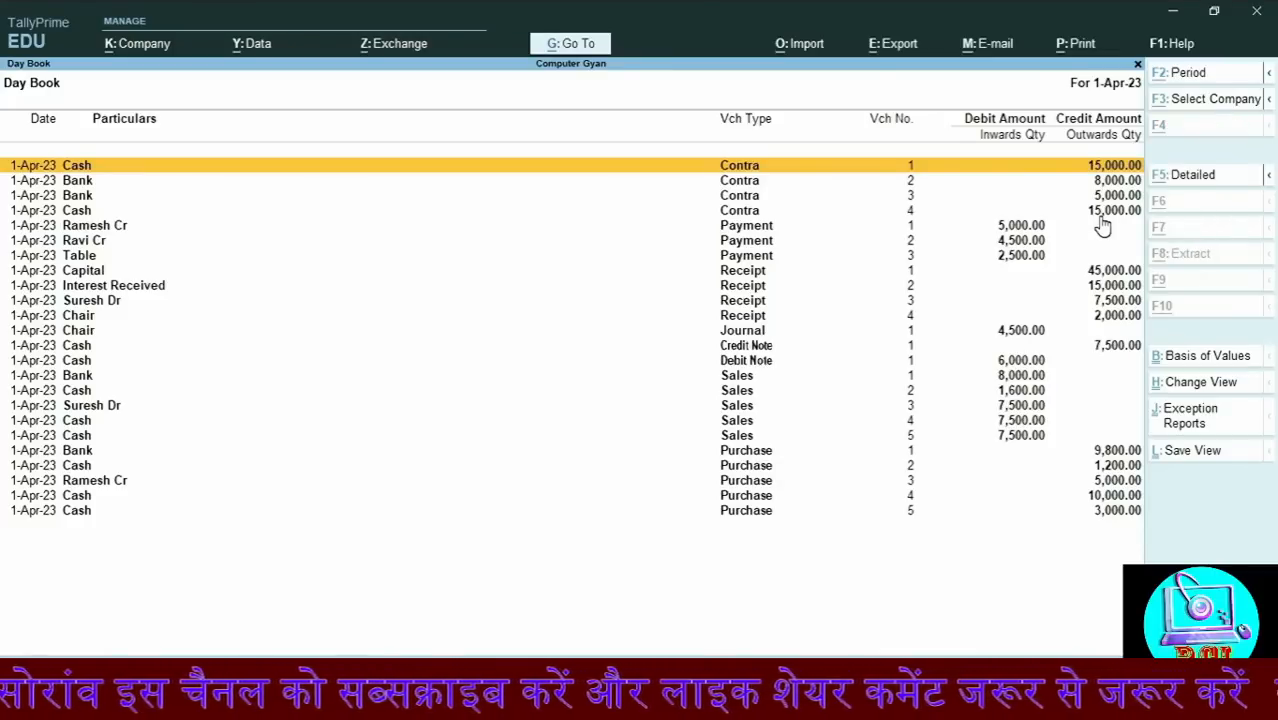
Try to cancel contra voucher No. 1 from the Day Book
key(alt+x)
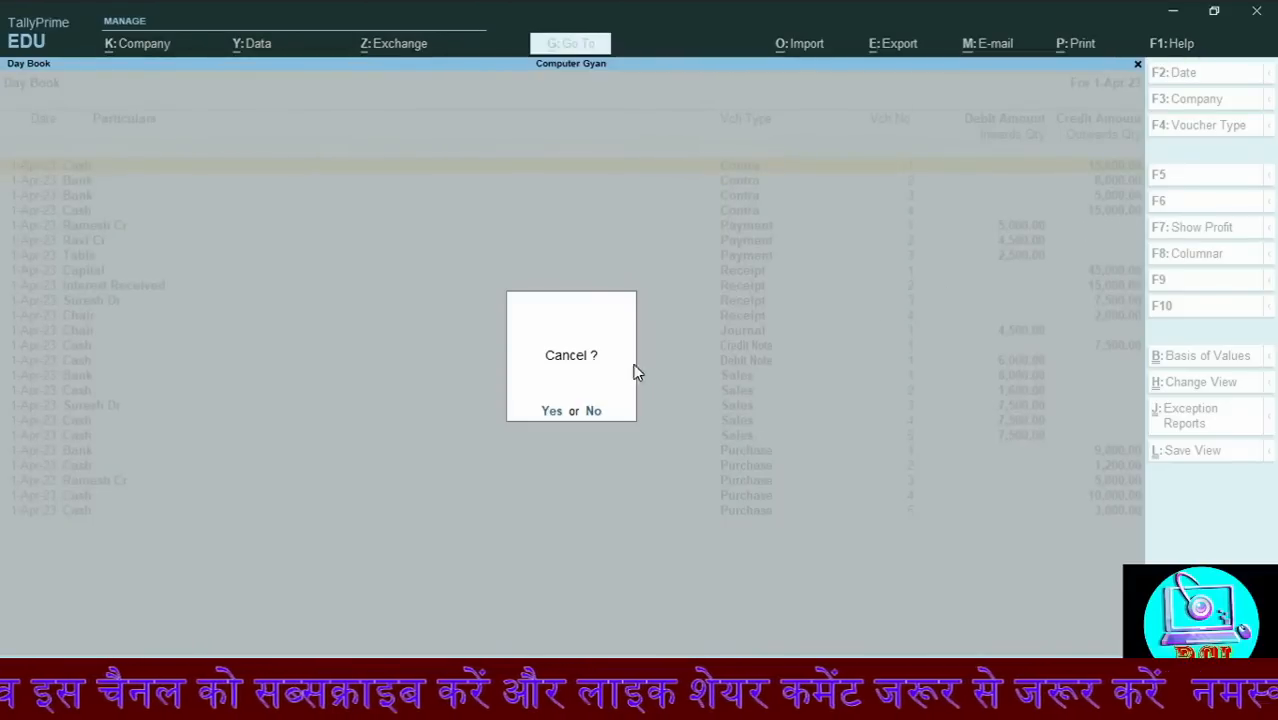
click(558, 418)
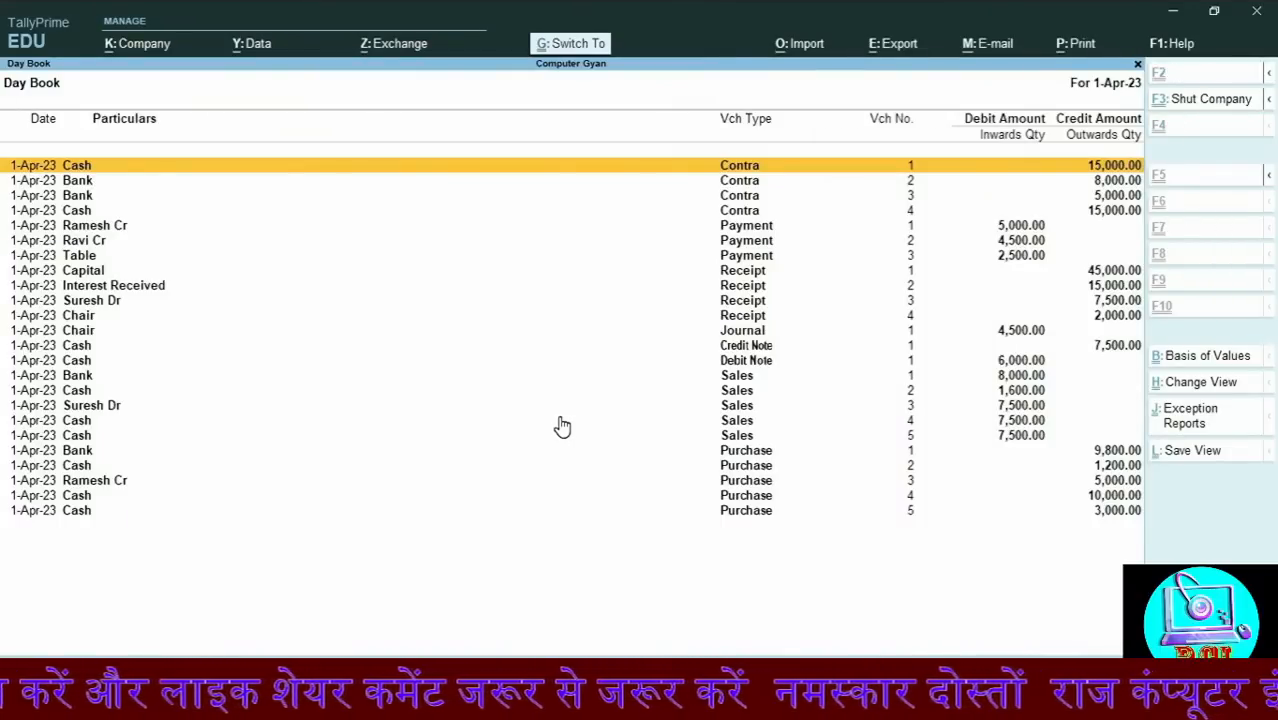
Hide the four contra vouchers in the Day Book, and unhide them one at a time
key(ctrl+r)
key(ctrl+r)
key(ctrl+r)
key(ctrl+r)
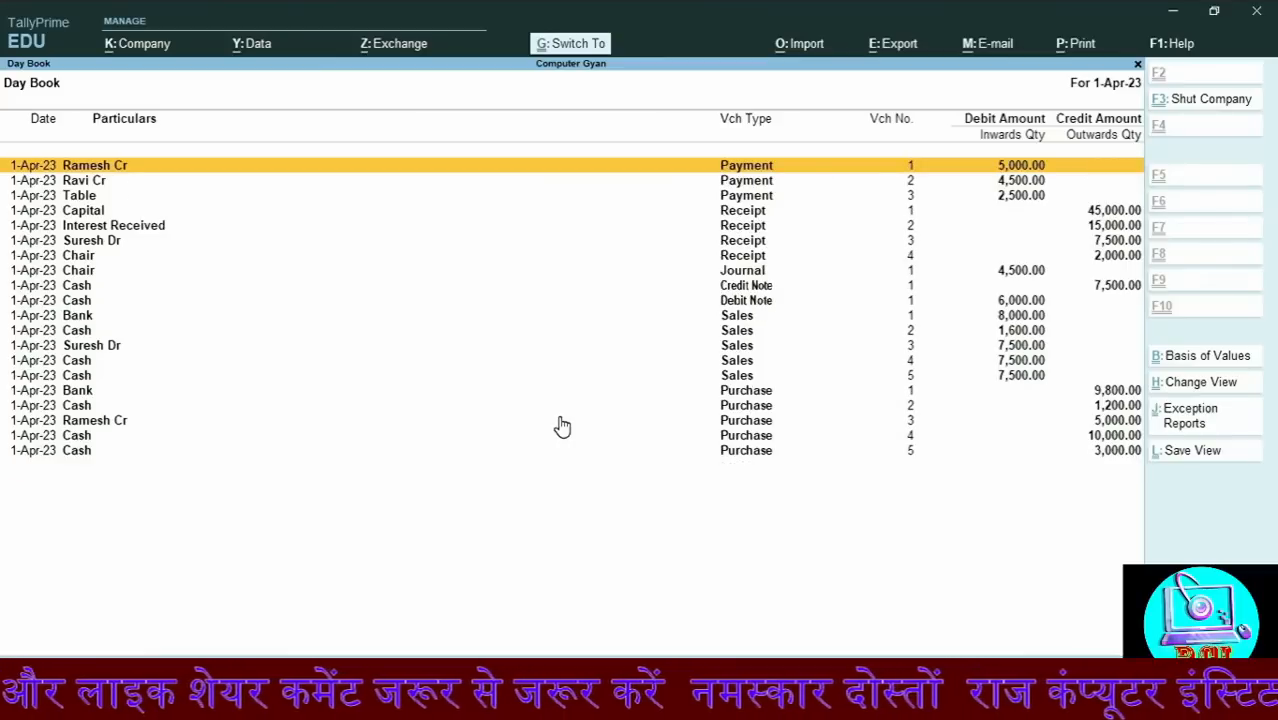
key(ctrl+u)
key(ctrl+u)
key(ctrl+u)
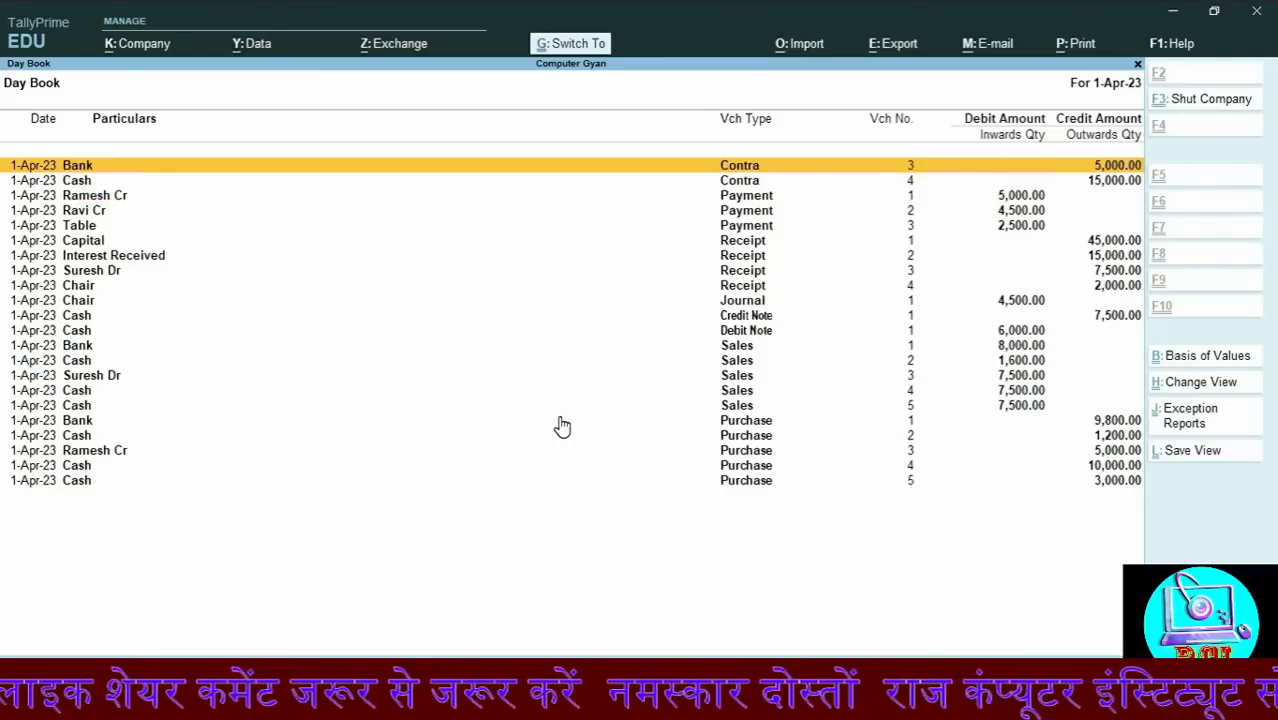
key(ctrl+u)
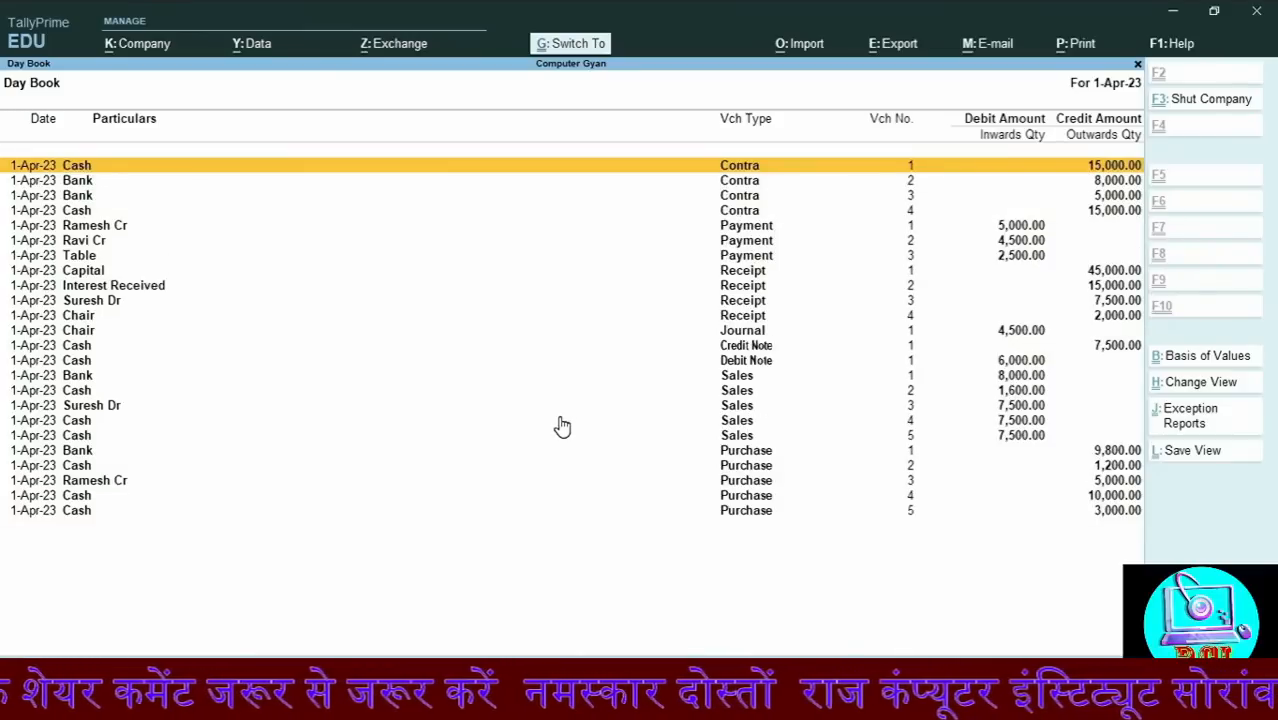
Hide a run of entries from the start of the Day Book, and restore all hidden entries at once
key(ctrl+r)
key(ctrl+r)
key(ctrl+r)
key(ctrl+r)
key(ctrl+r)
key(ctrl+r)
key(ctrl+r)
key(ctrl+r)
key(ctrl+r)
key(ctrl+r)
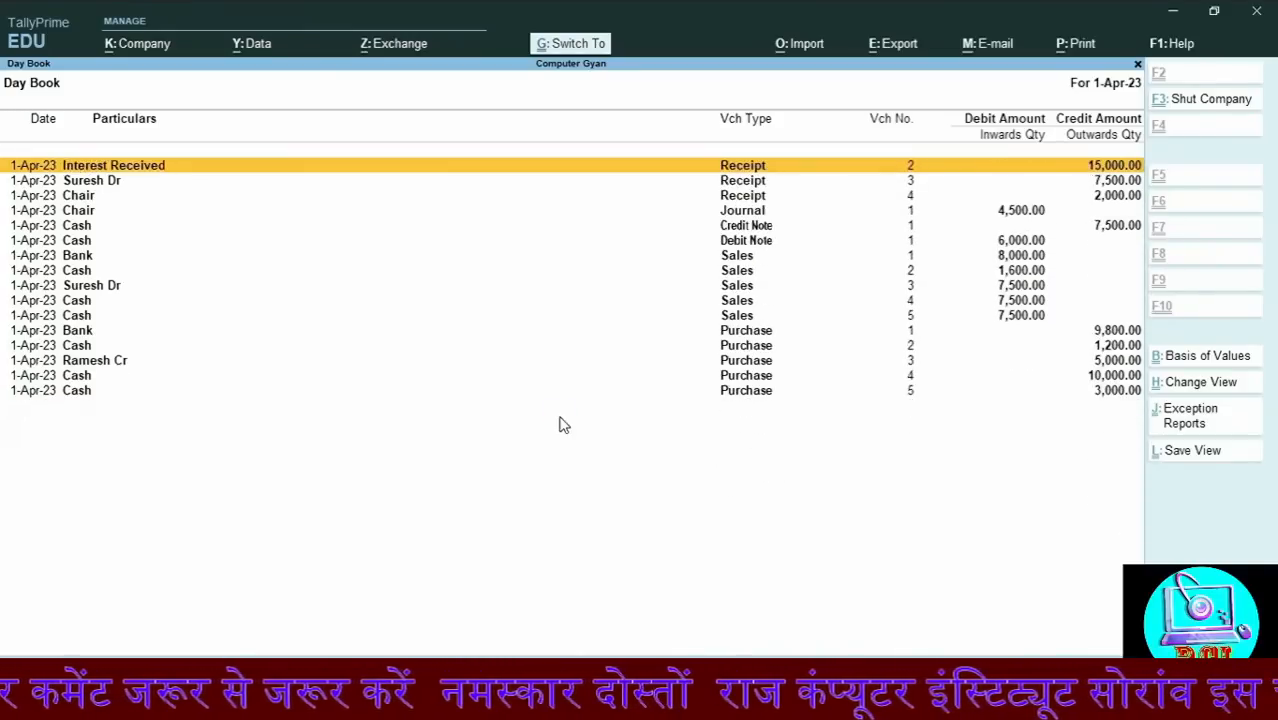
key(alt+u)
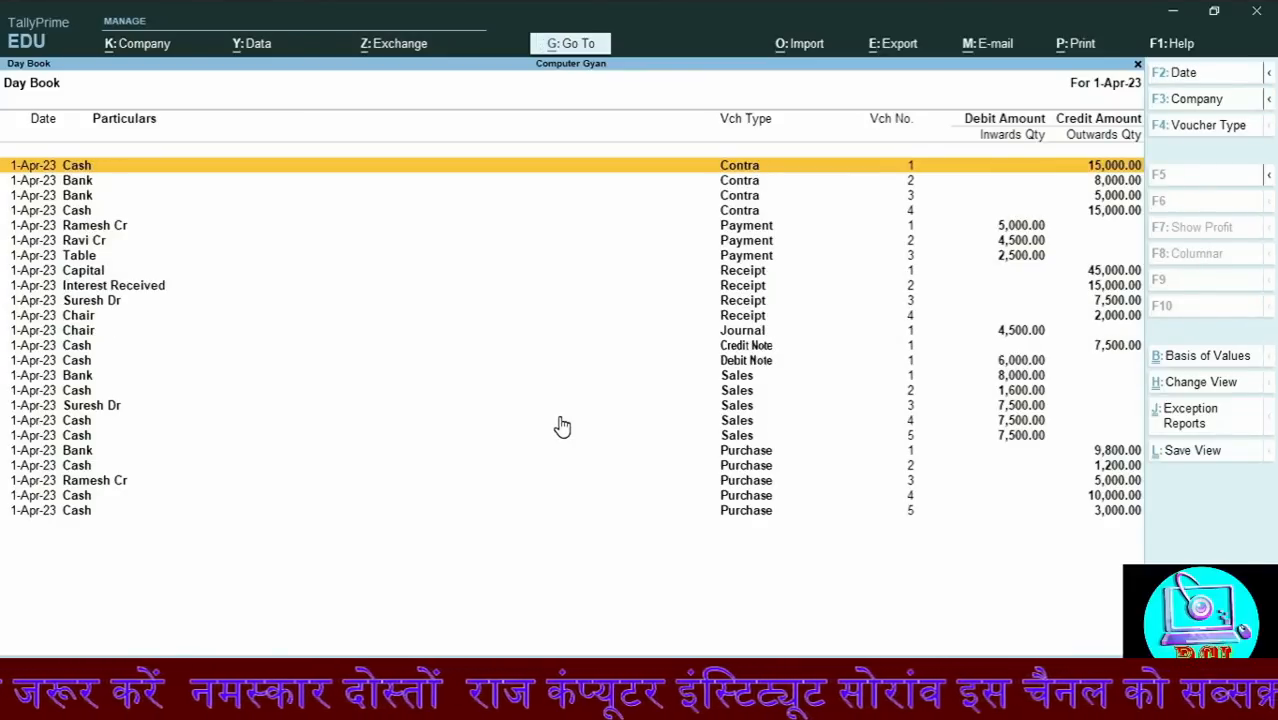
Select the four contra vouchers, No. 1 to 4, in the Day Book
key(space)
key(shift+Down)
key(shift+Down)
key(shift+Down)
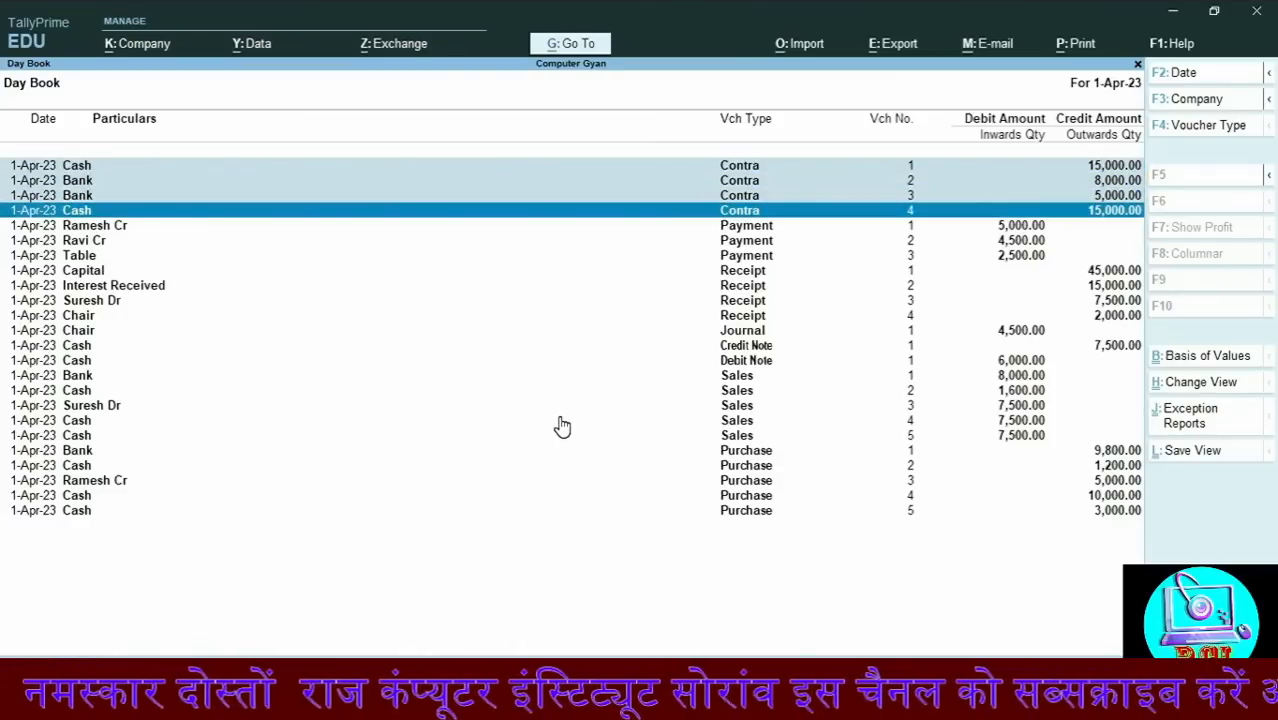
key(ctrl)
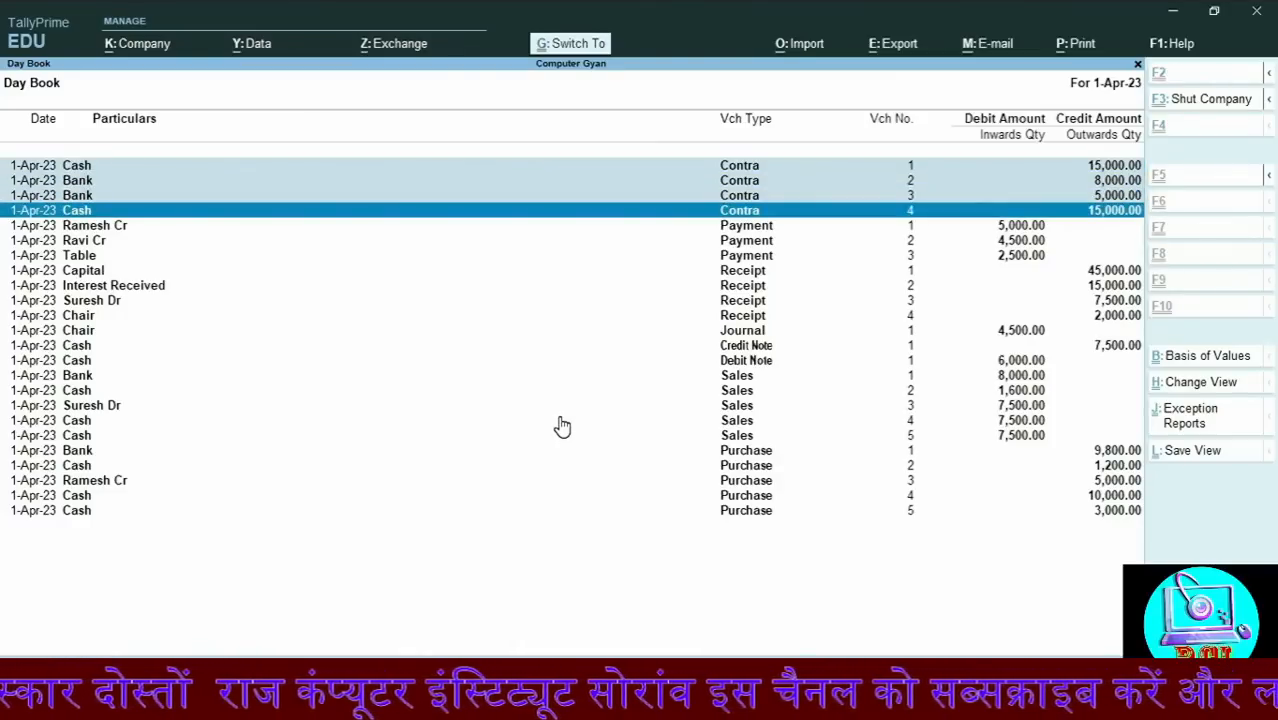
Select all Day Book transactions at once, and clear the selection
key(ctrl+space)
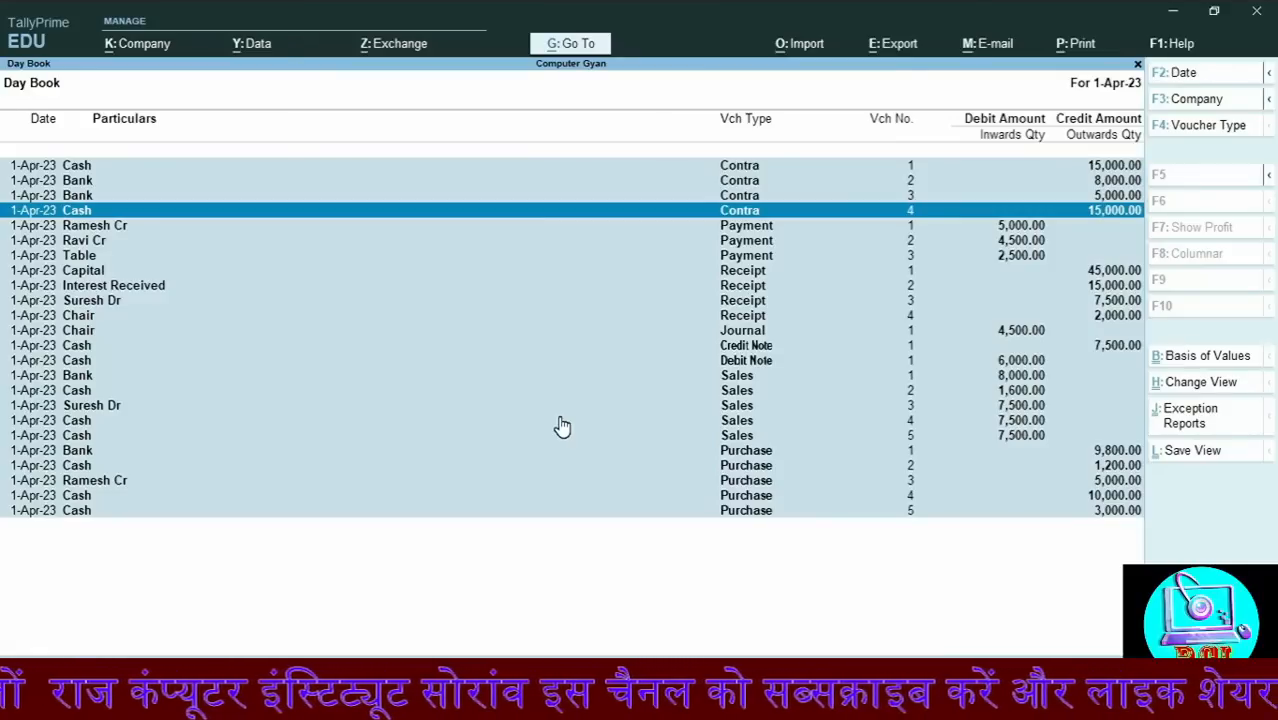
key(ctrl+space)
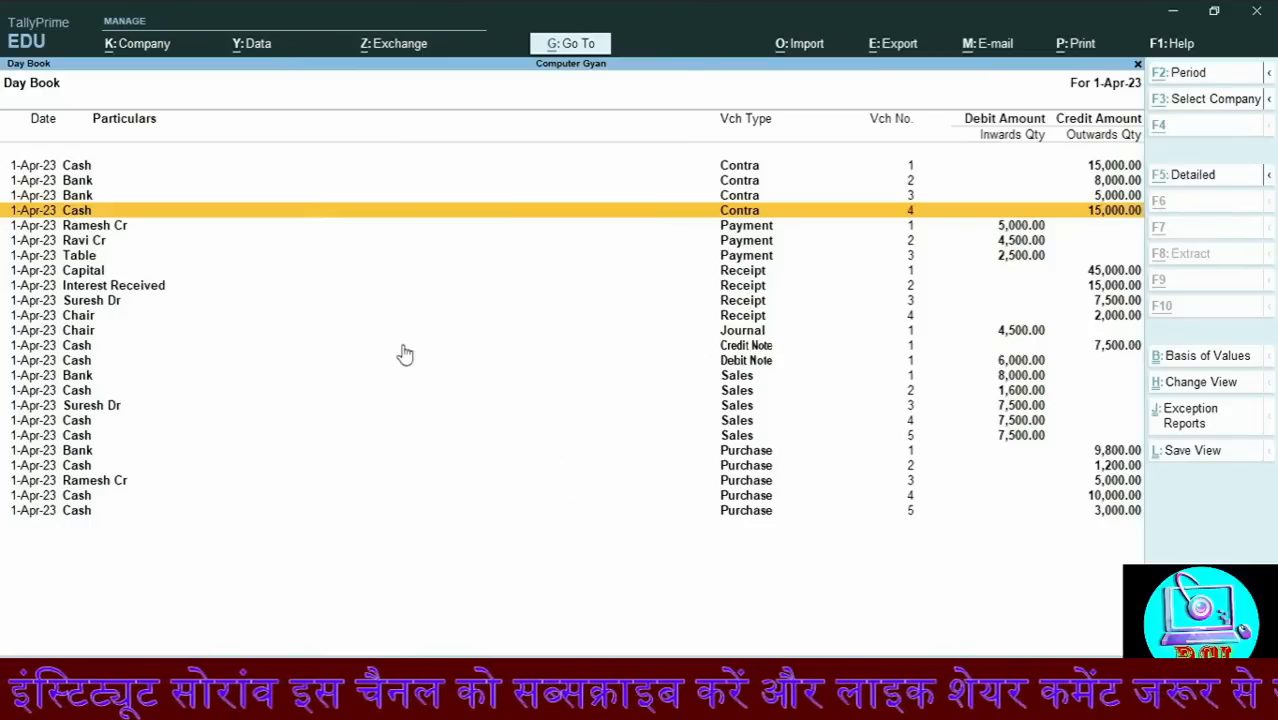
Check the Day Book options slide in the PowerPoint slide show, and return to TallyPrime
key(alt+Tab)
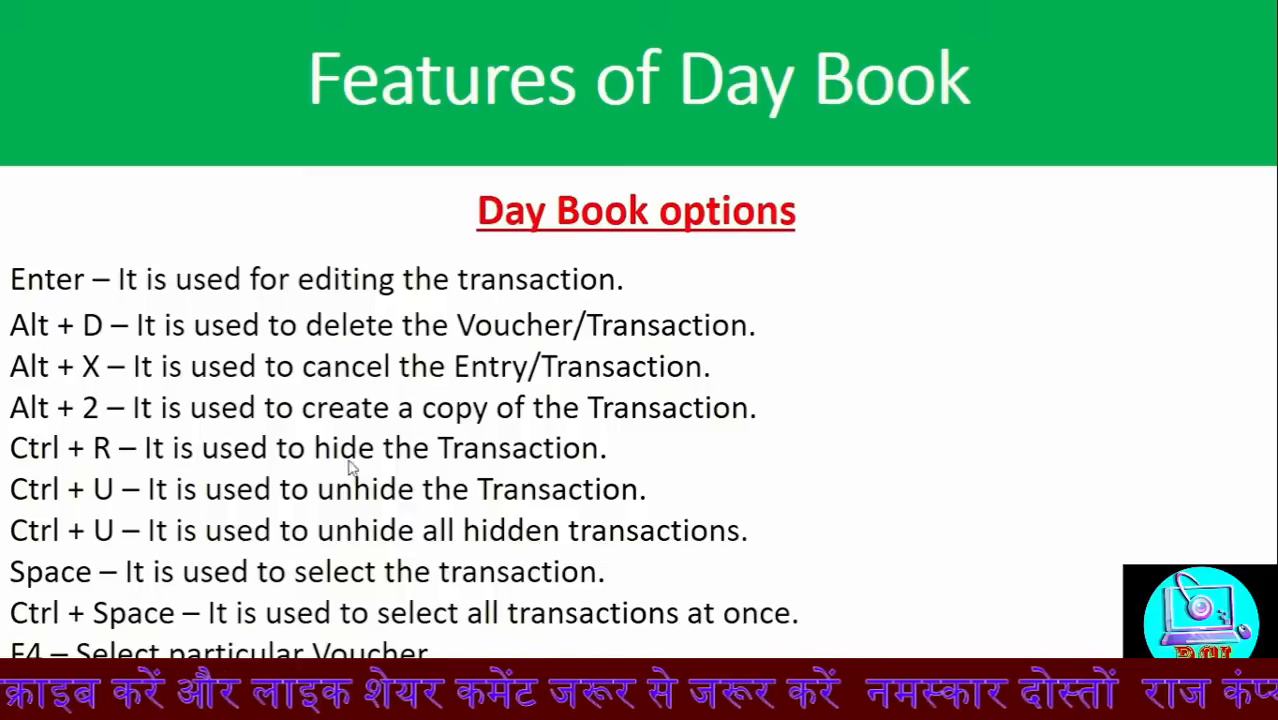
key(alt+Tab)
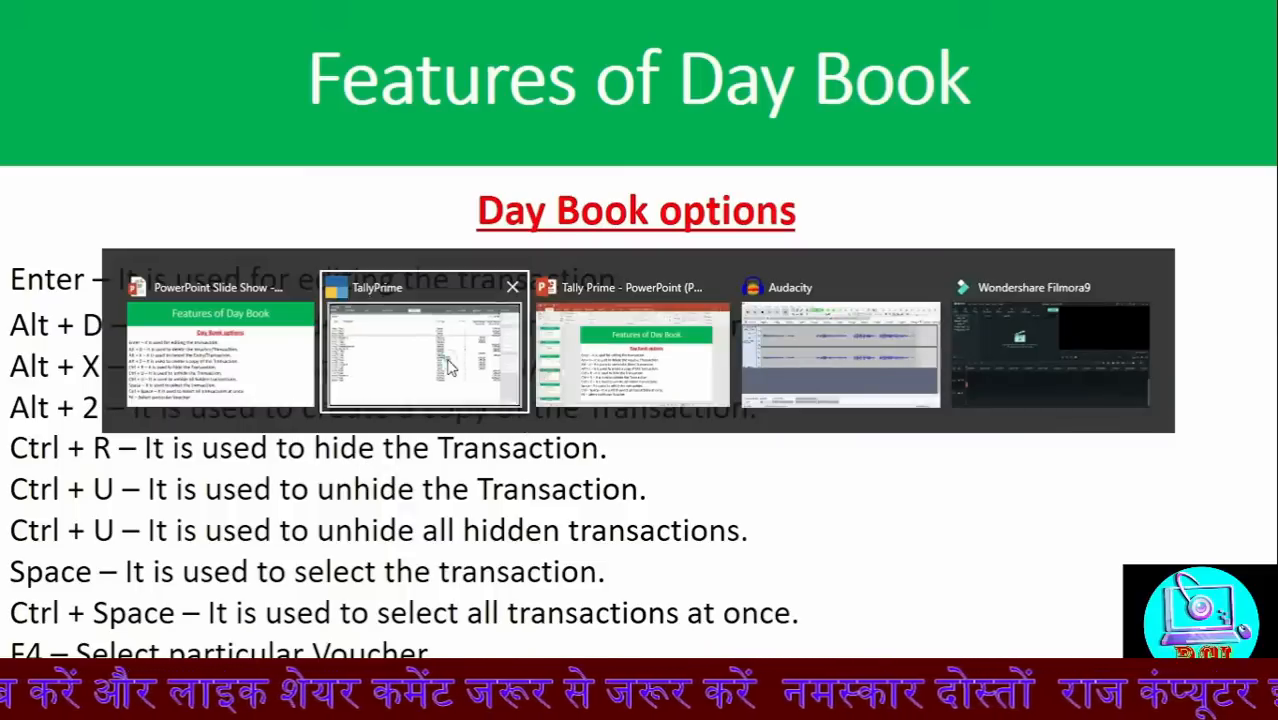
click(505, 368)
Filter the Day Book to list only vouchers of the Payment type
key(F4)
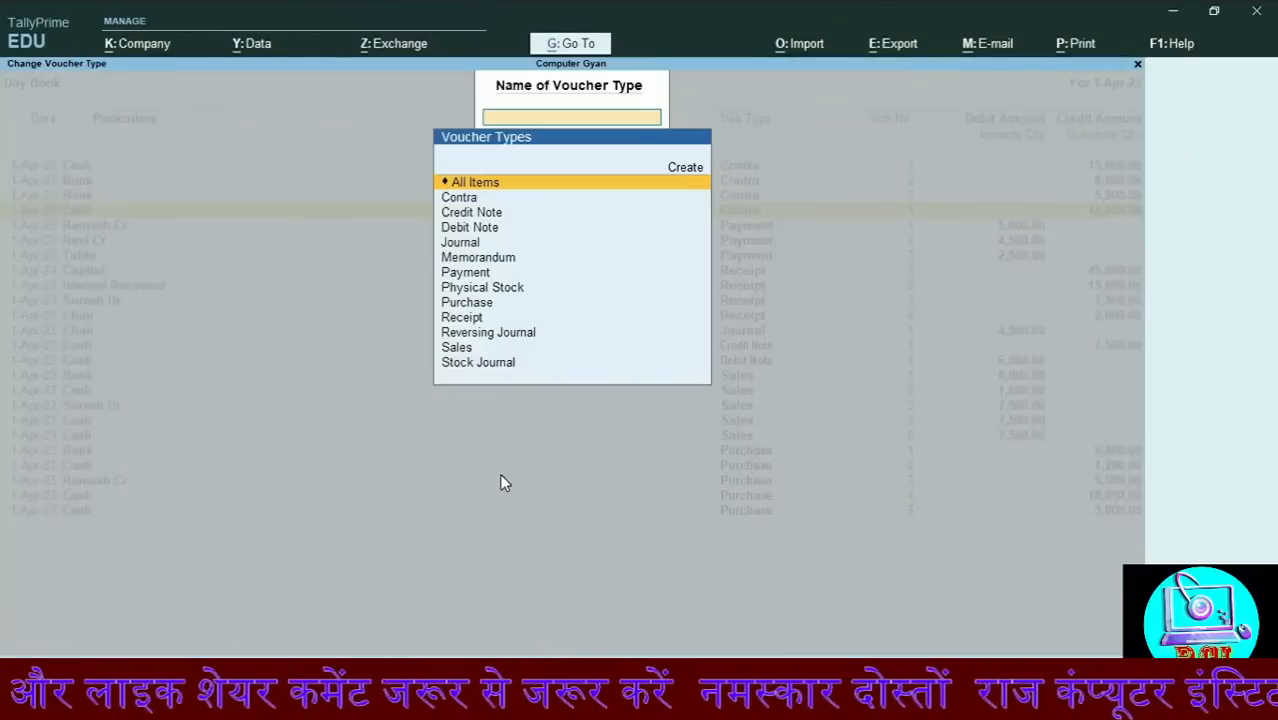
key(Down)
key(Down)
key(Down)
key(Down)
key(Down)
key(Down)
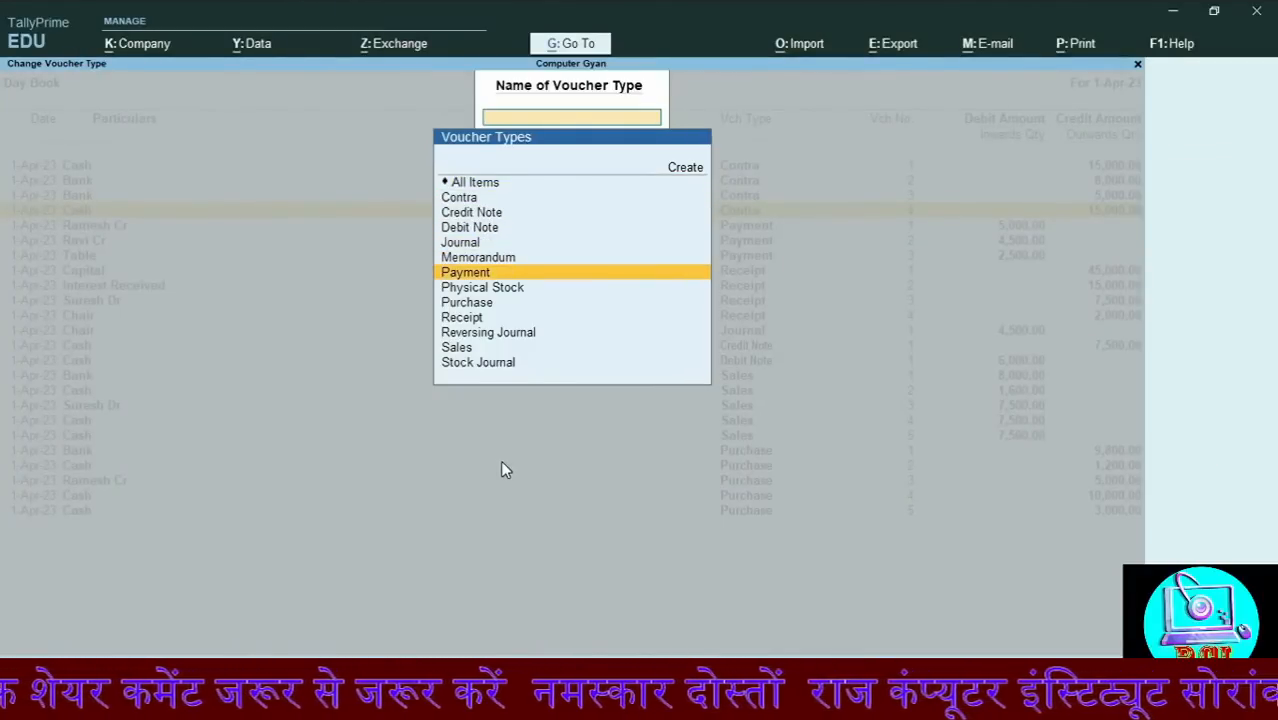
key(Return)
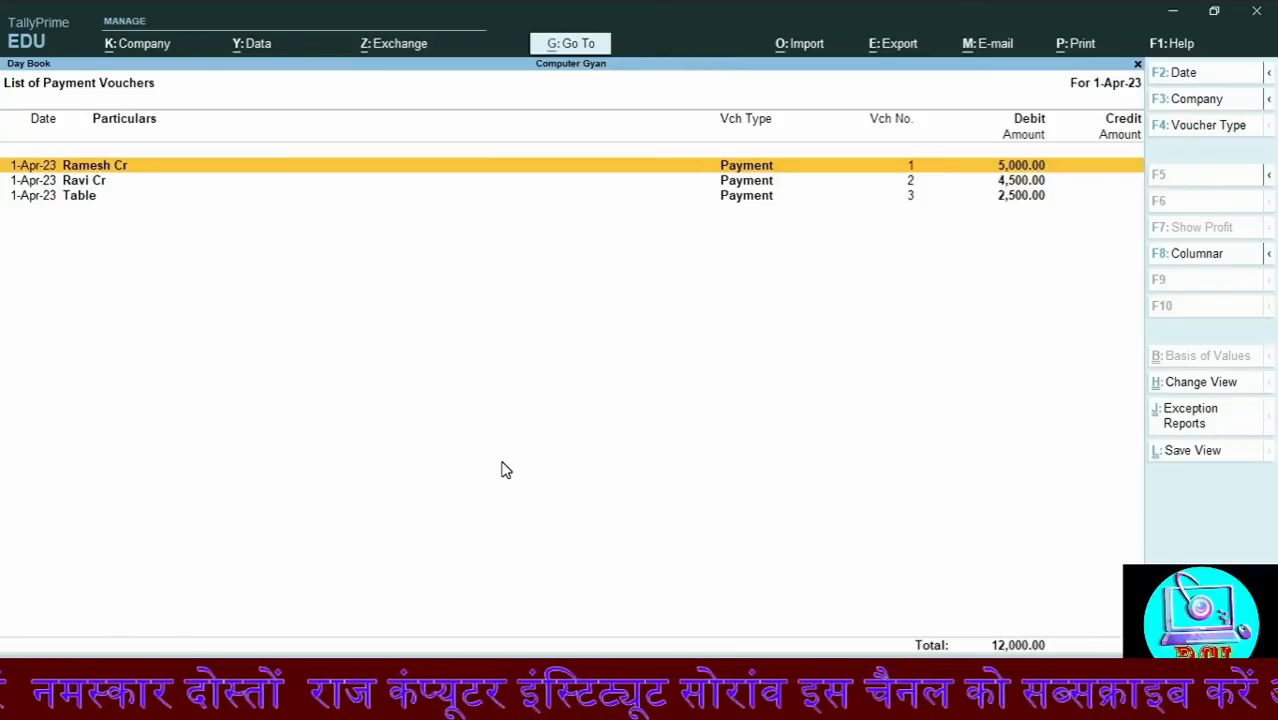
Leave the Day Book, start a new accounting voucher and change its type to Reversing Journal, activating that voucher type
key(Escape)
key(v)
key(F4)
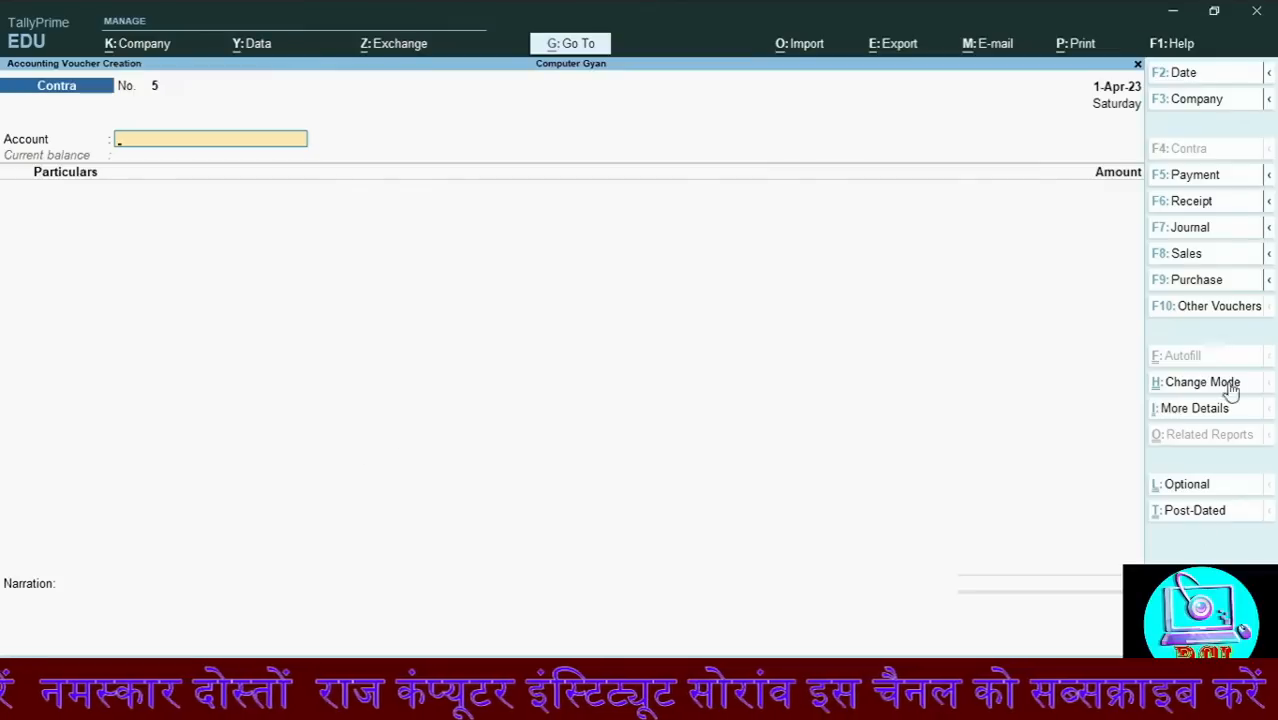
click(1200, 310)
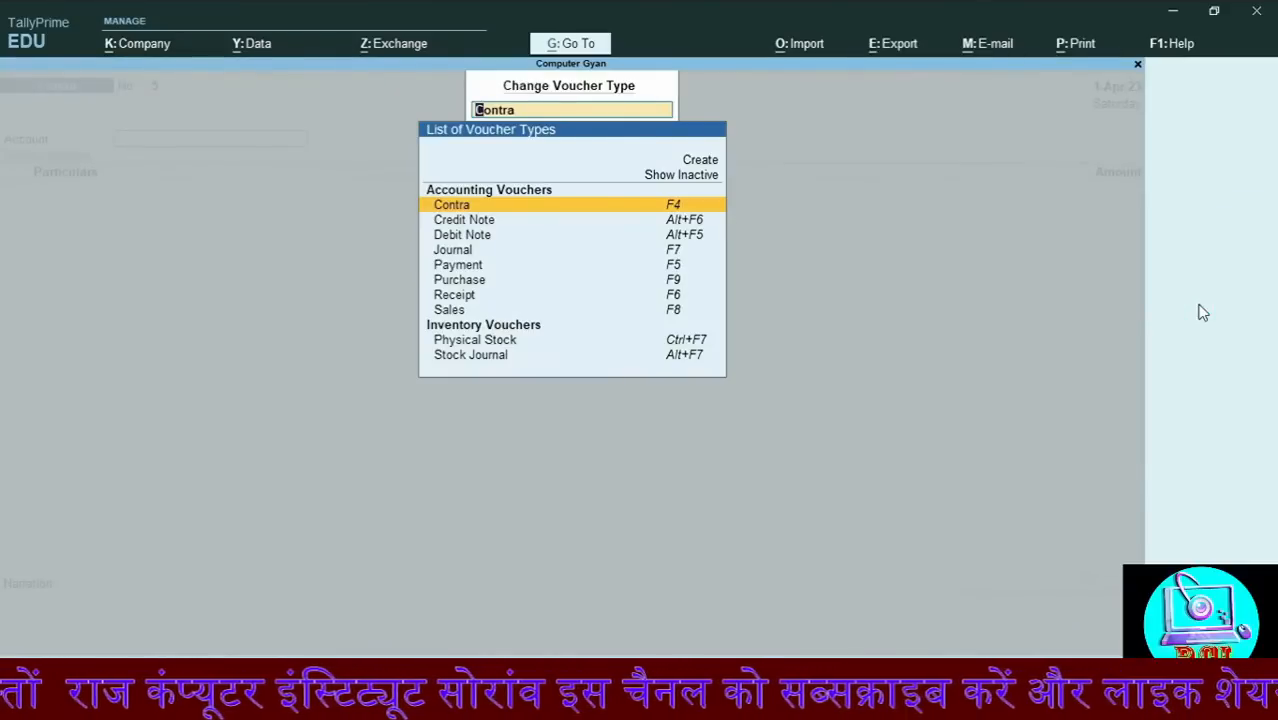
text(Reve)
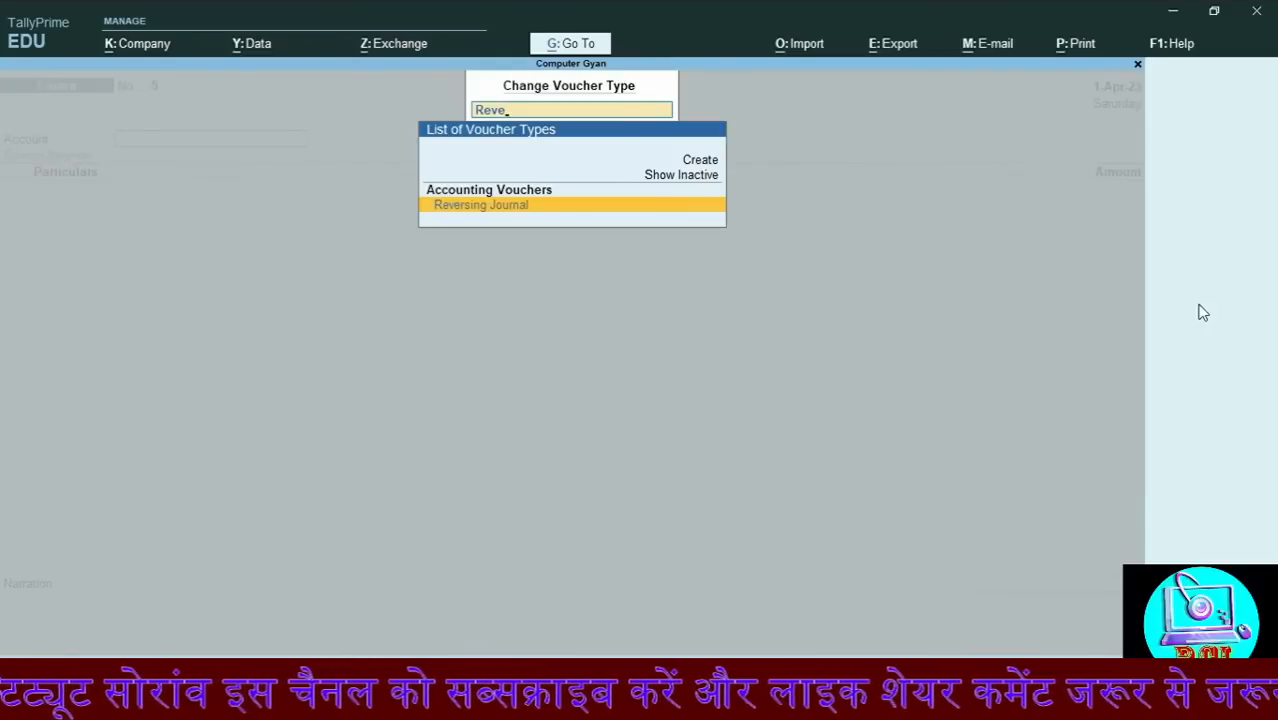
key(Return)
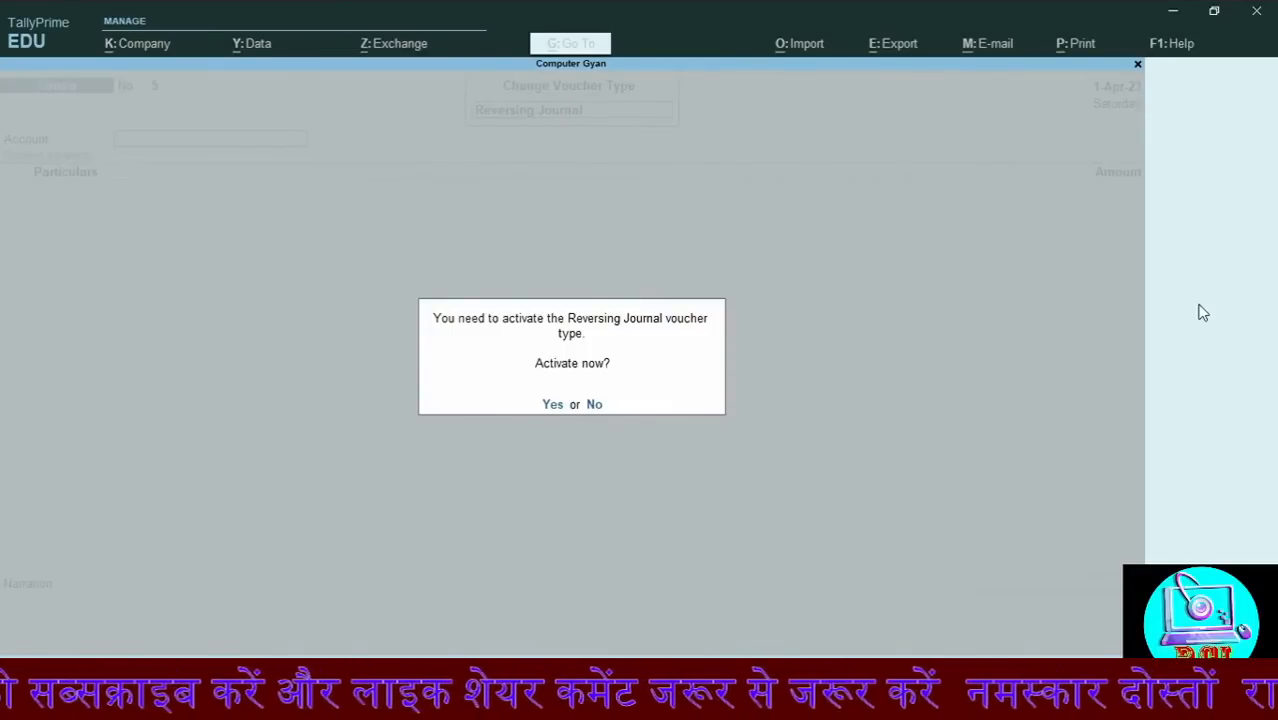
key(y)
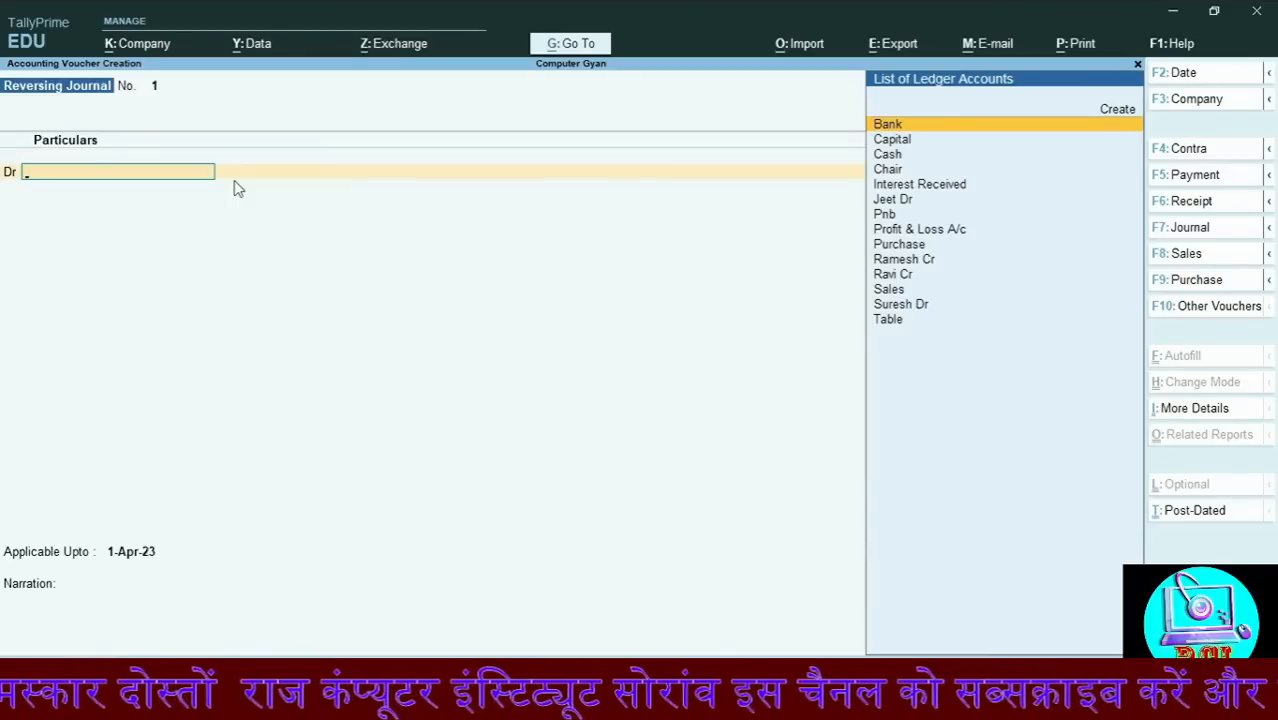
Create a ledger named Paid Salary under Indirect Expenses from the debit line of the reversing journal
key(alt)
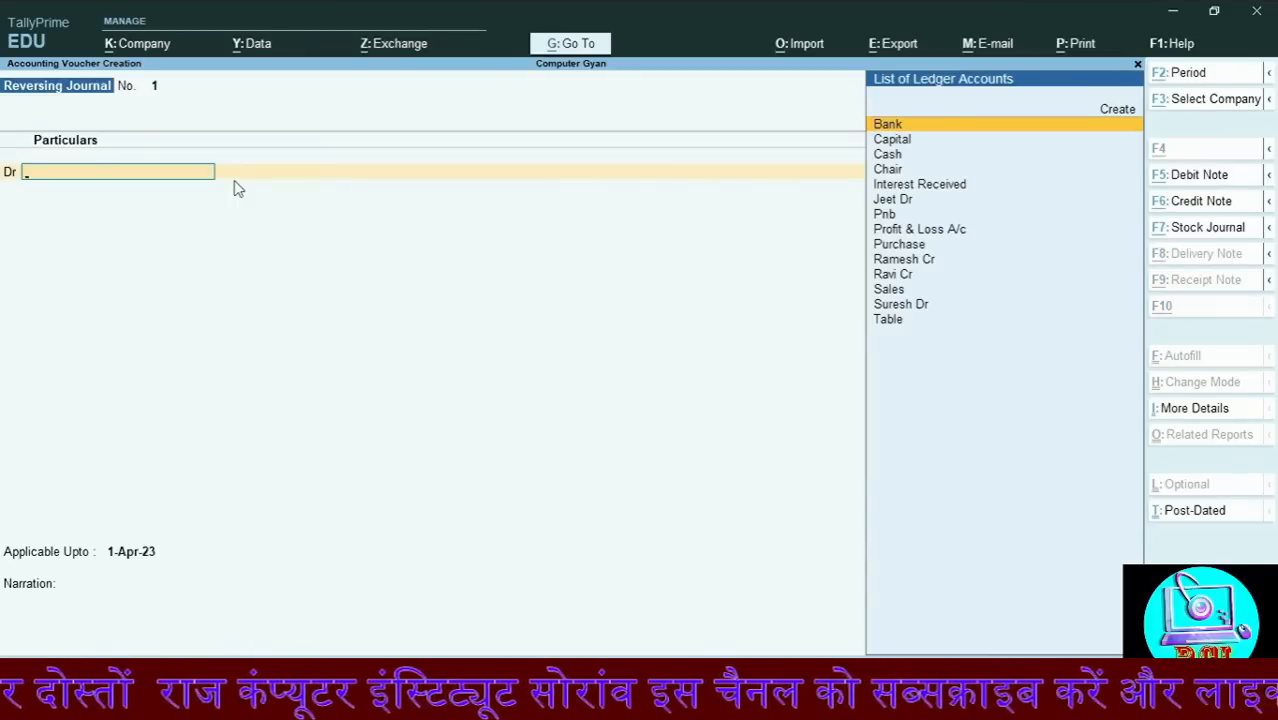
key(alt+c)
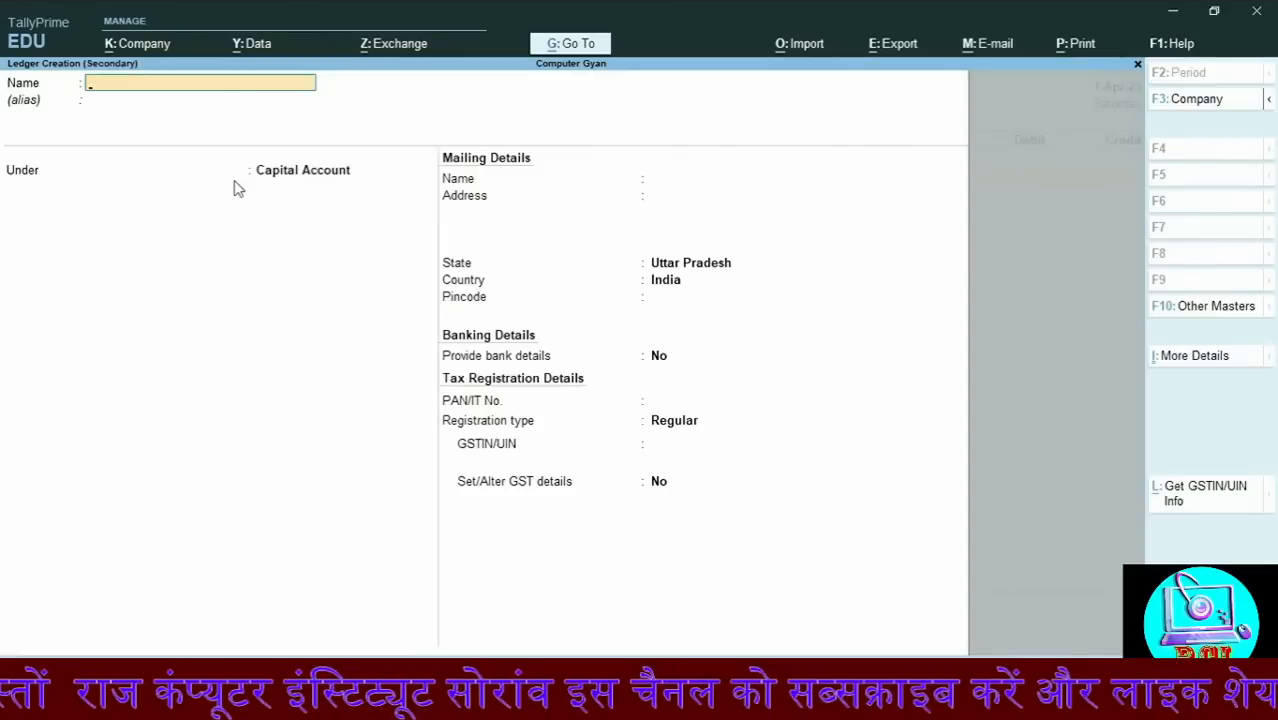
text(Pa)
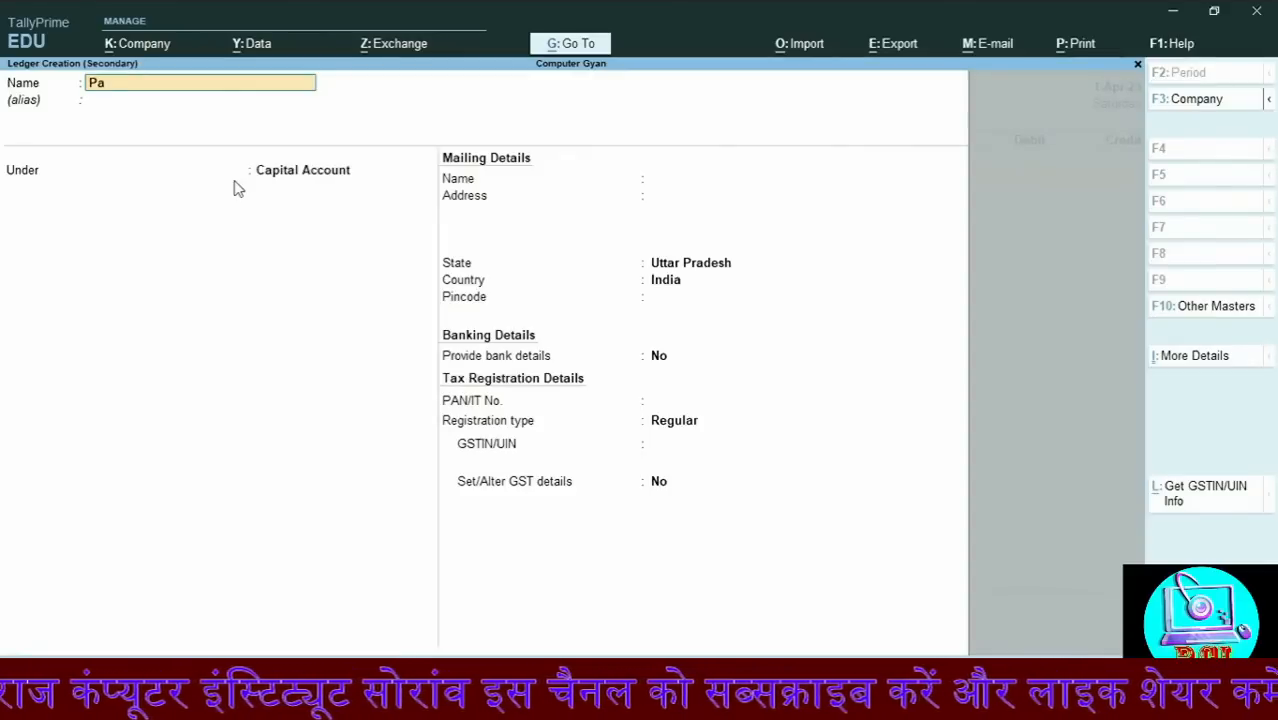
text(id Sala)
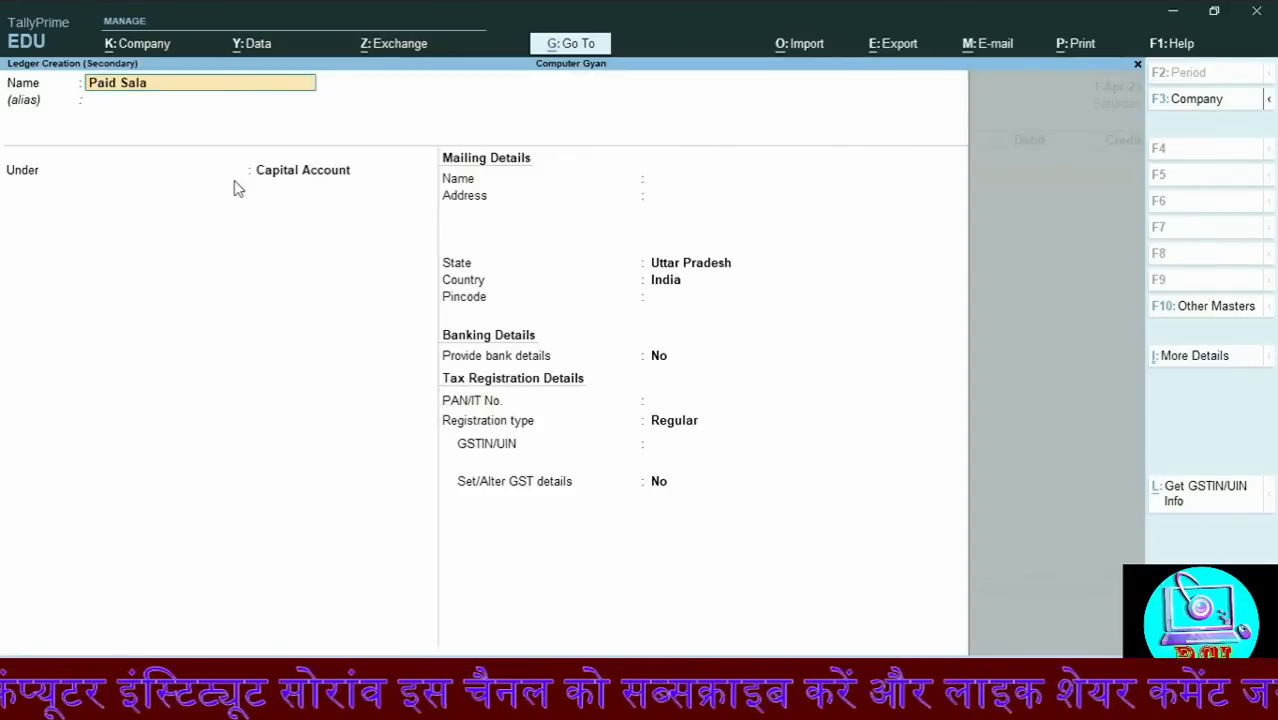
text(ry)
key(Return)
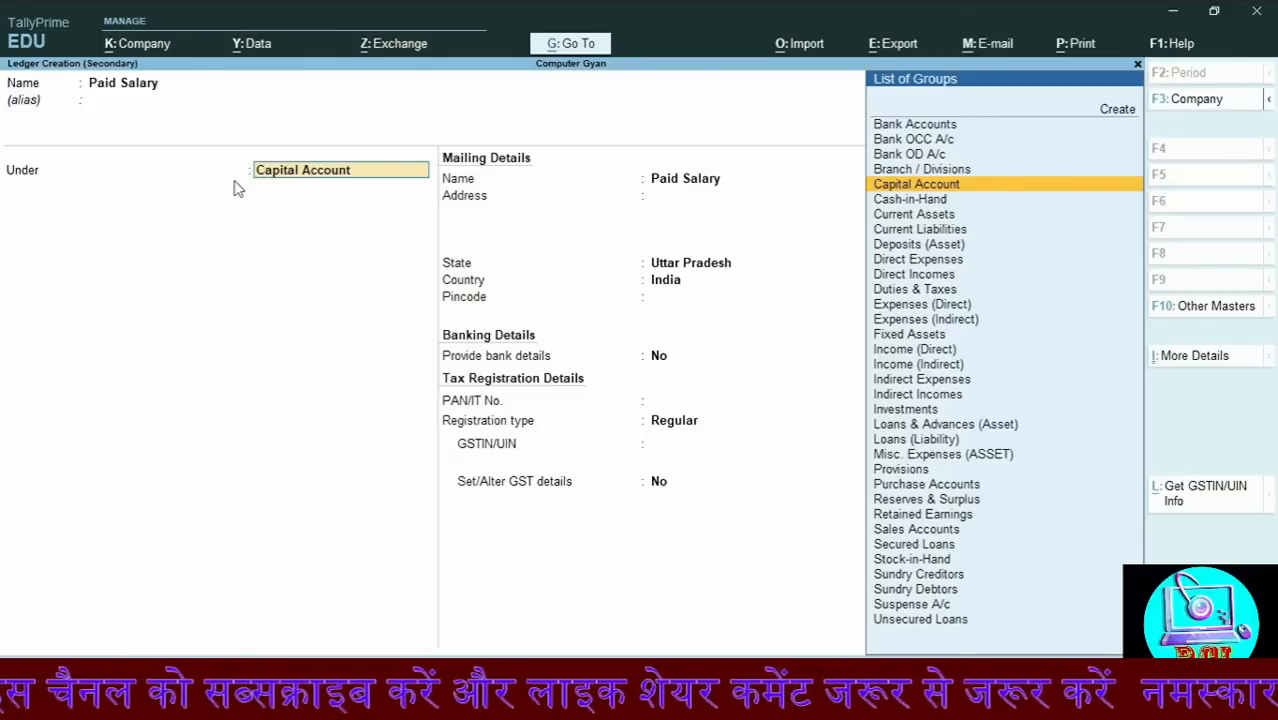
text(Ind)
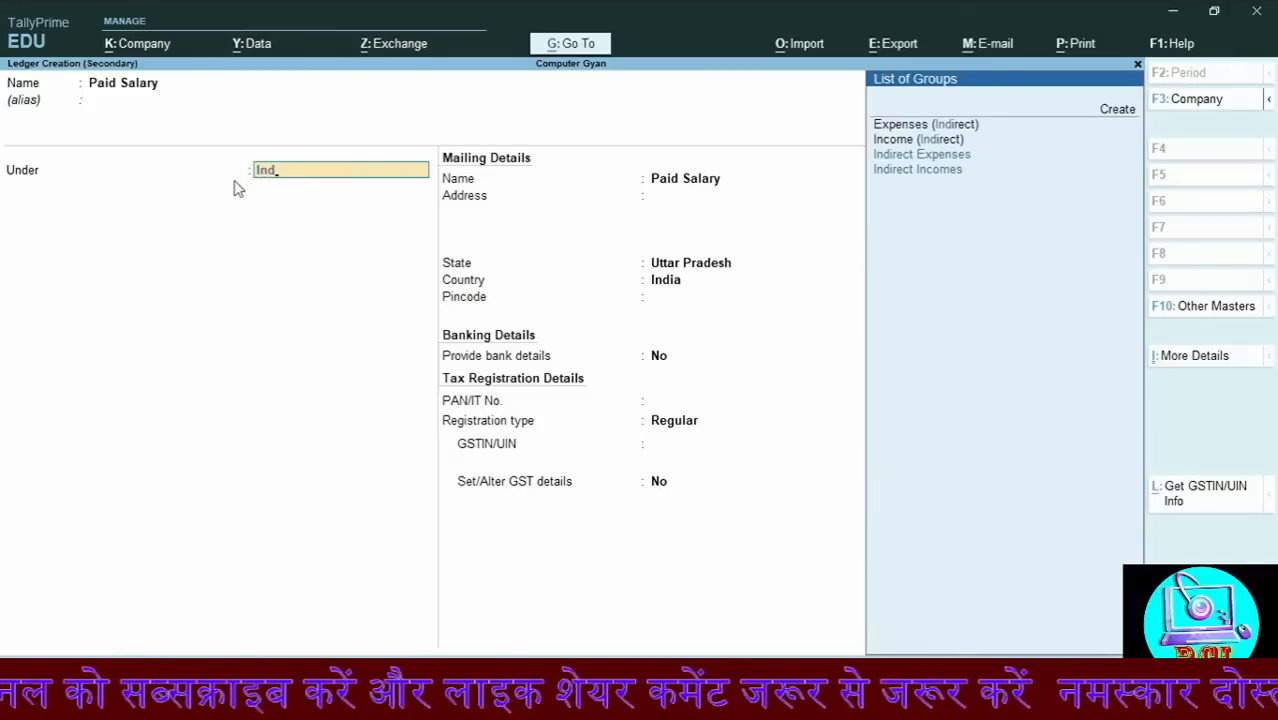
key(Down)
key(Up)
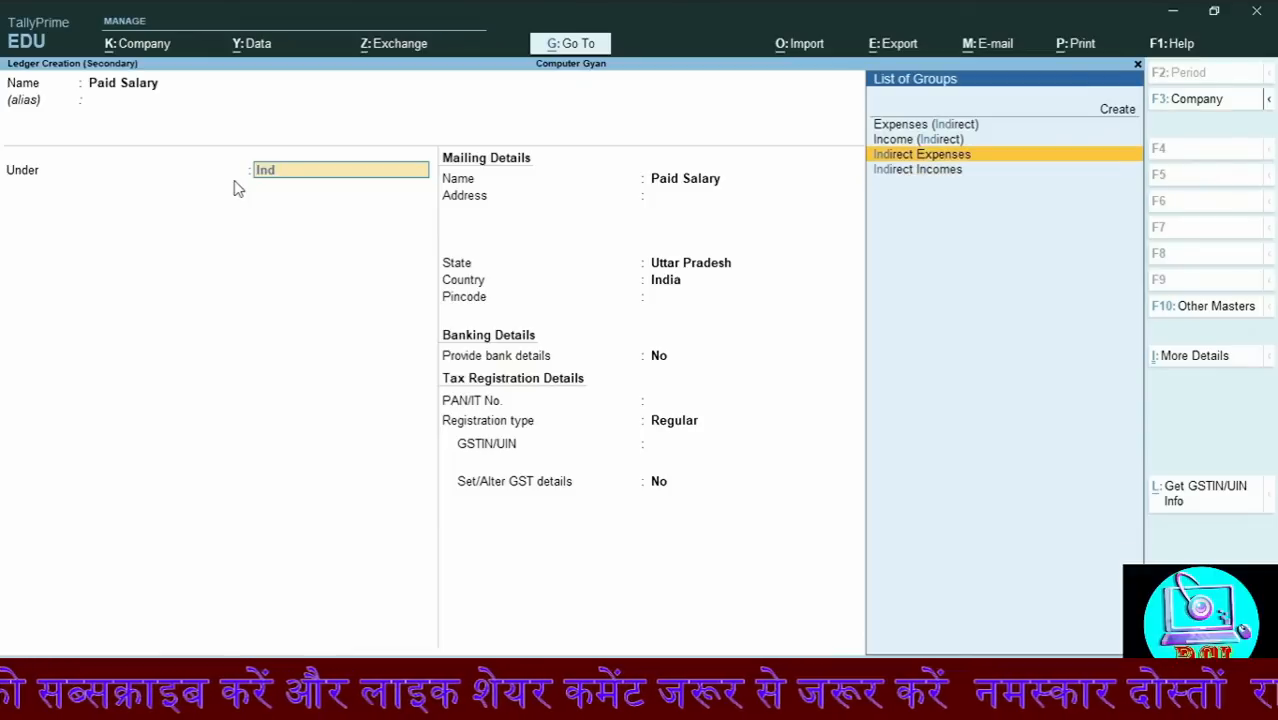
key(Return)
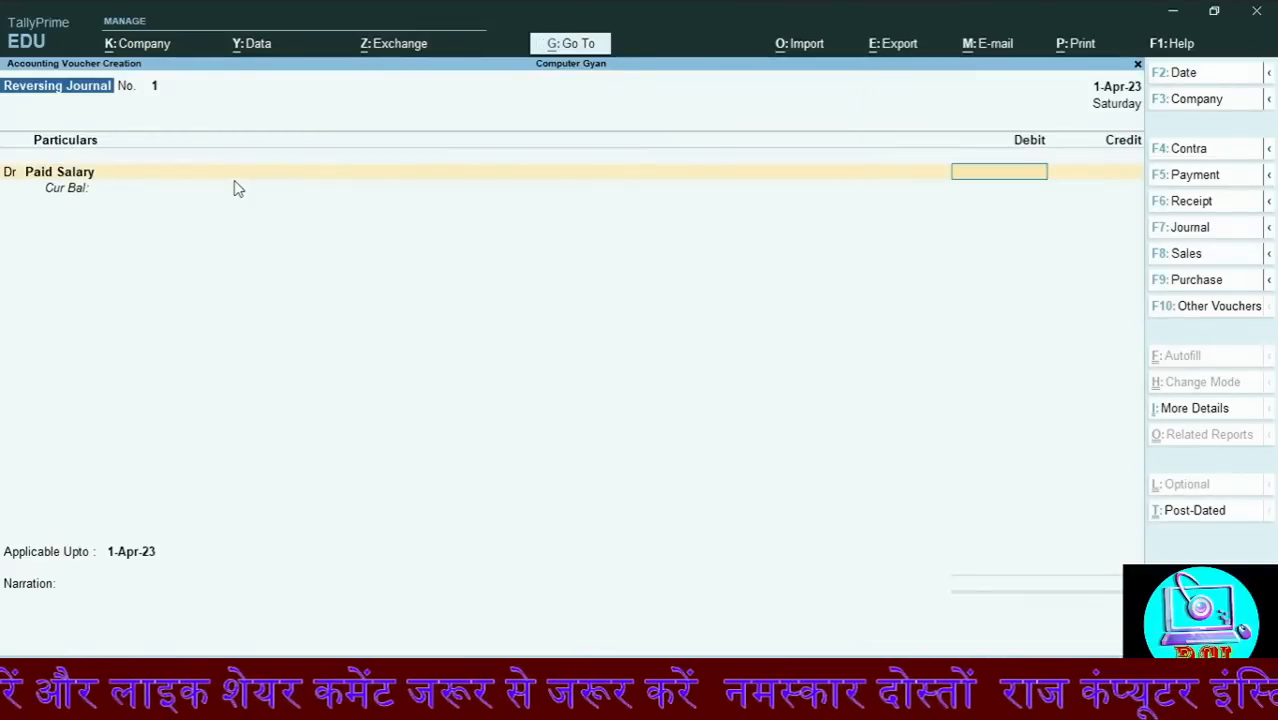
Debit Paid Salary with 25000 and choose Cash as the credited account
text(25000)
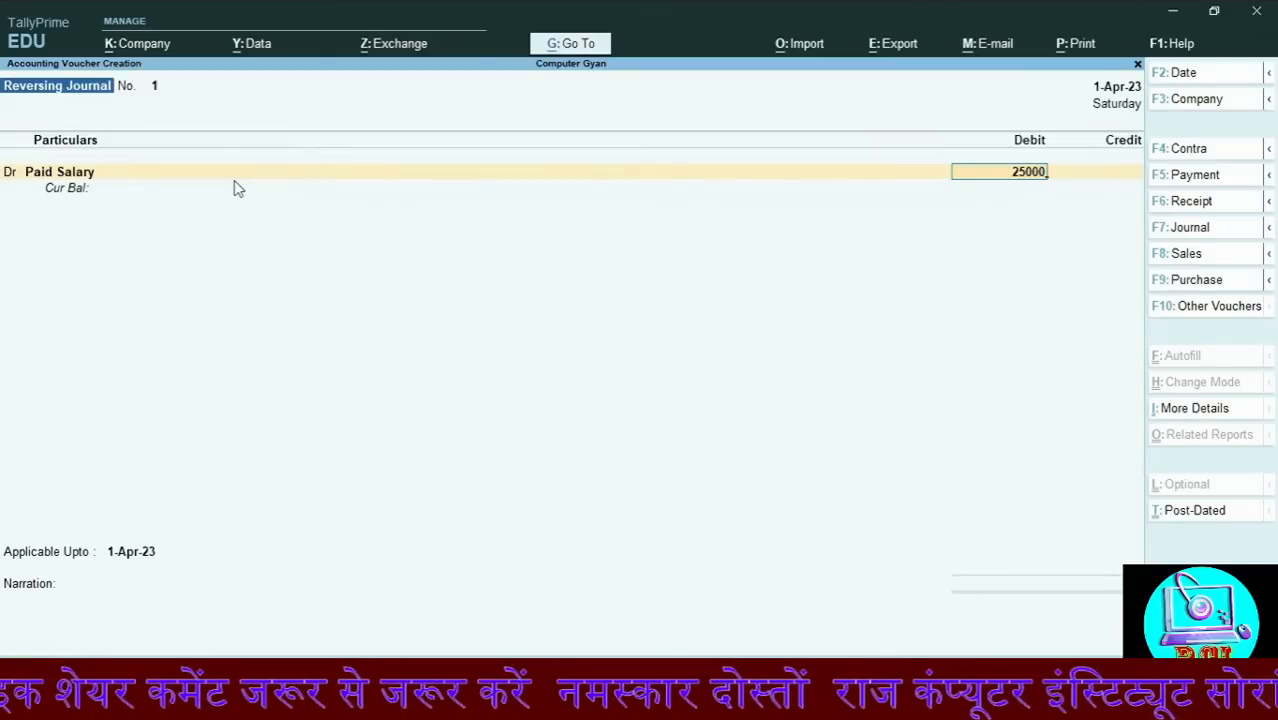
key(Return)
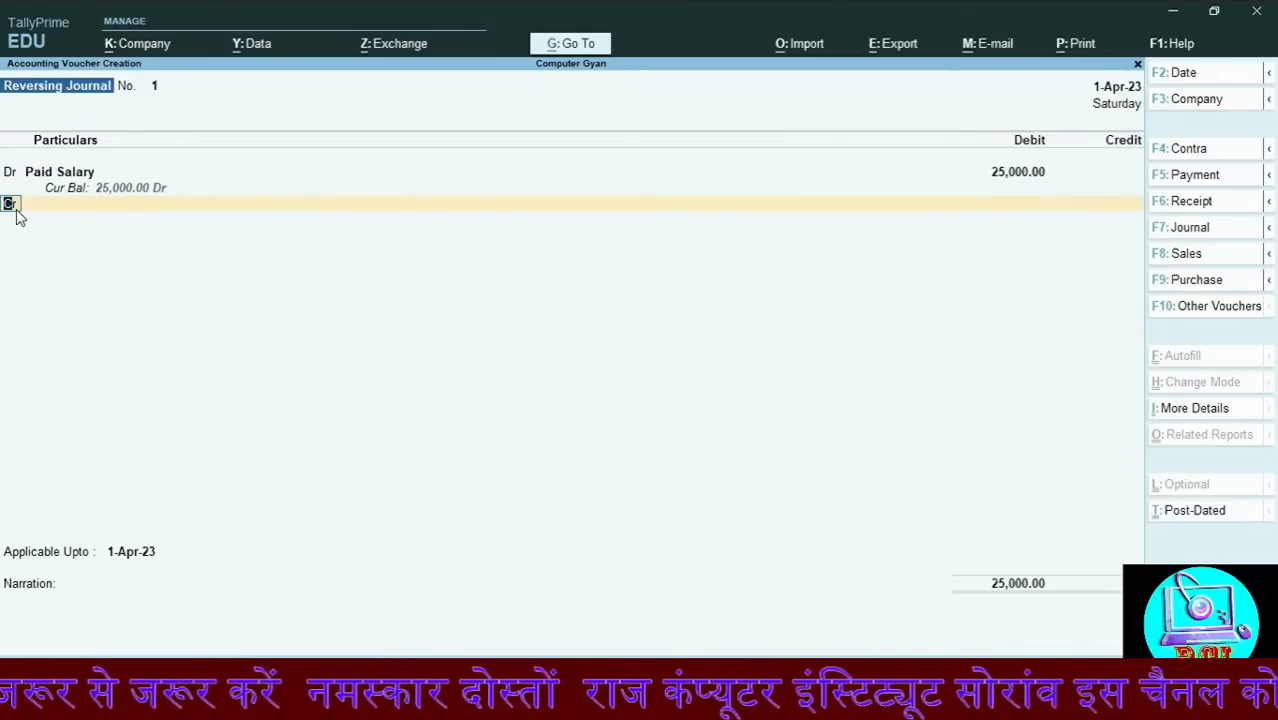
key(Return)
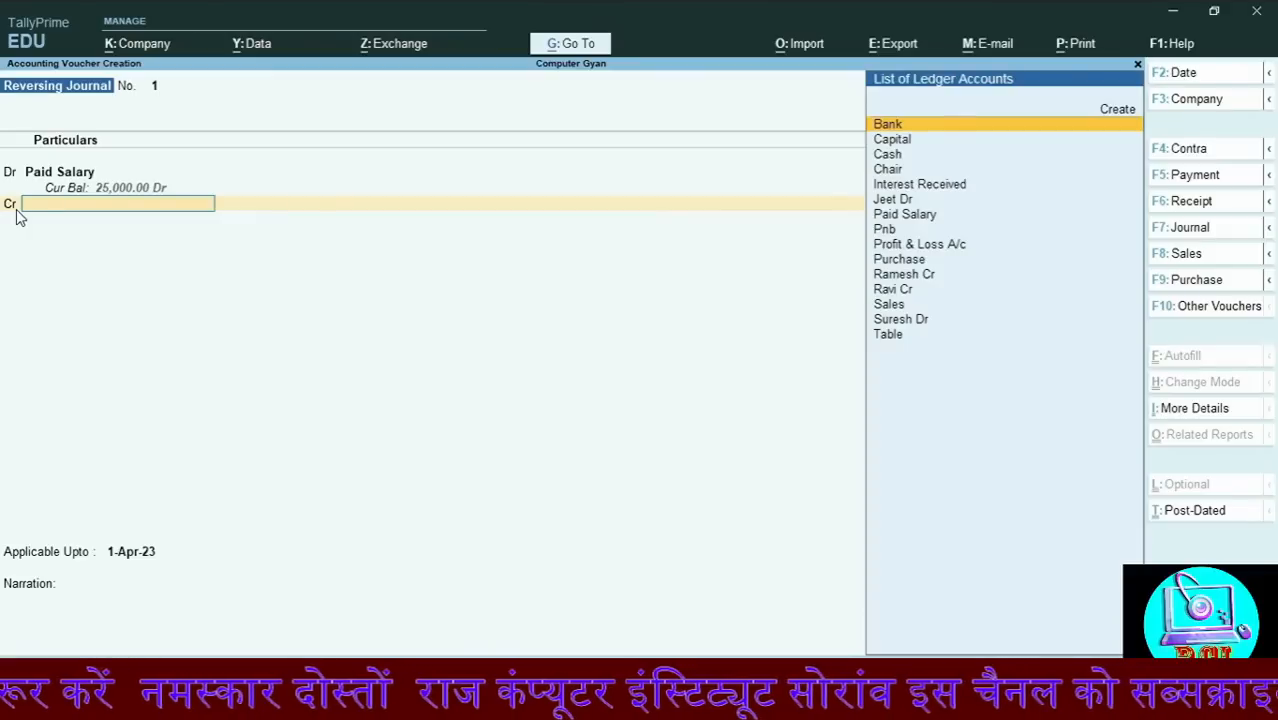
key(Down)
key(Down)
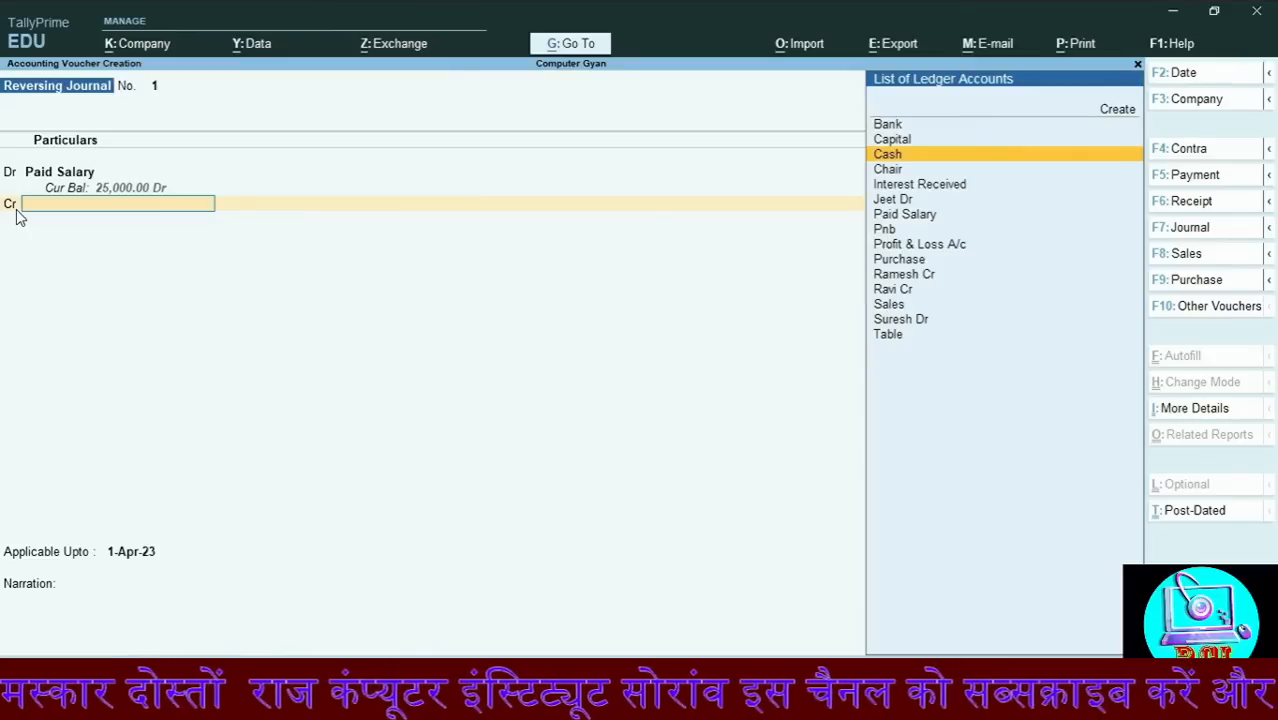
key(Return)
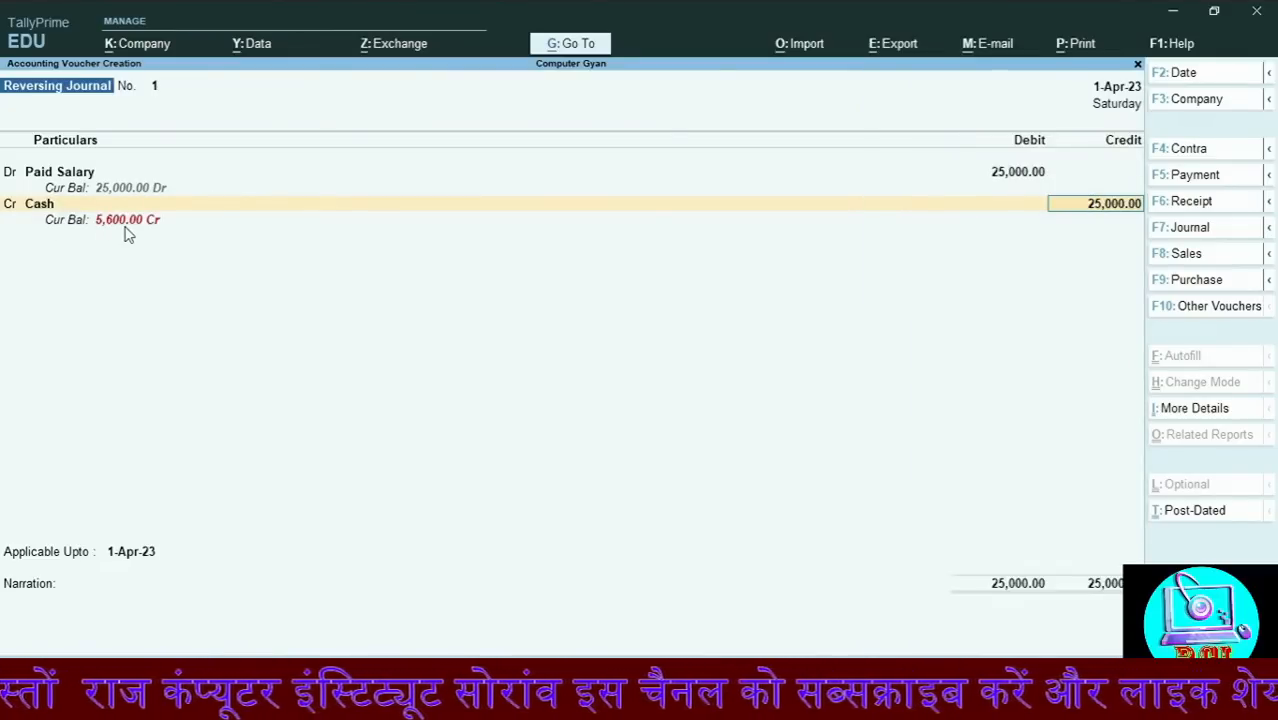
Change the credited account of the reversing journal to Bank, keeping 25,000 as the credit amount
key(shift+Tab)
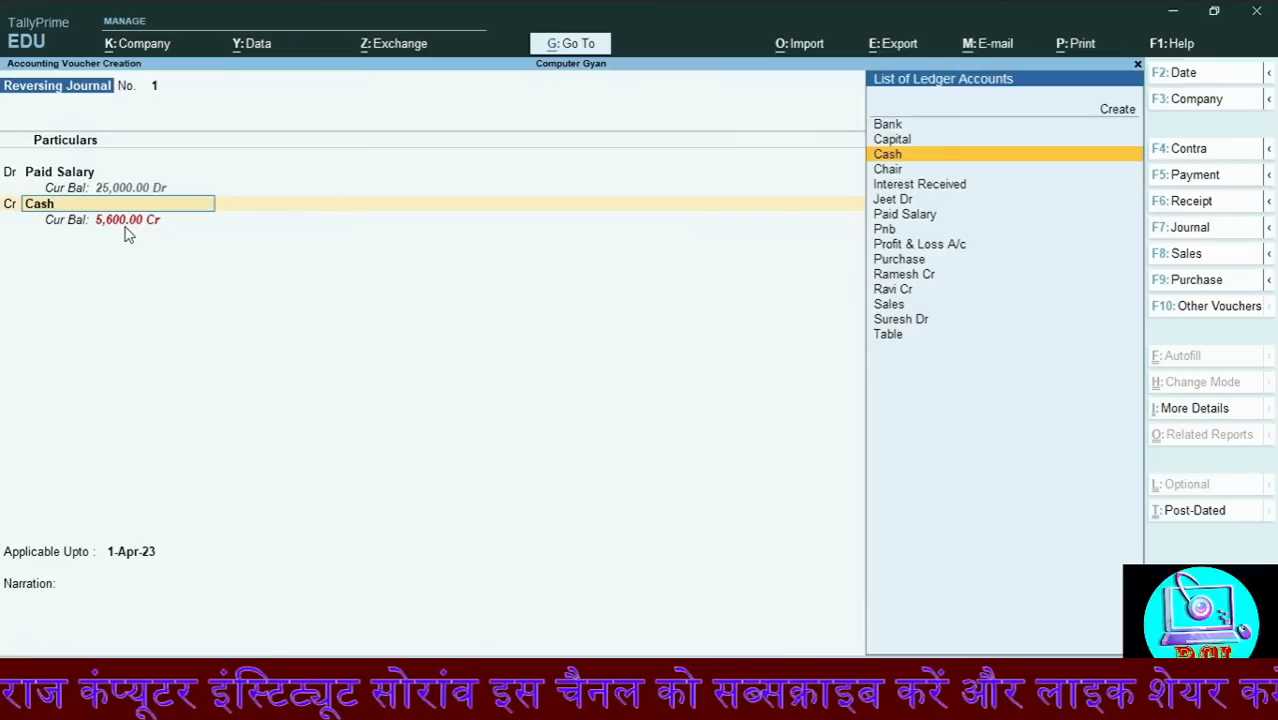
key(Up)
key(Up)
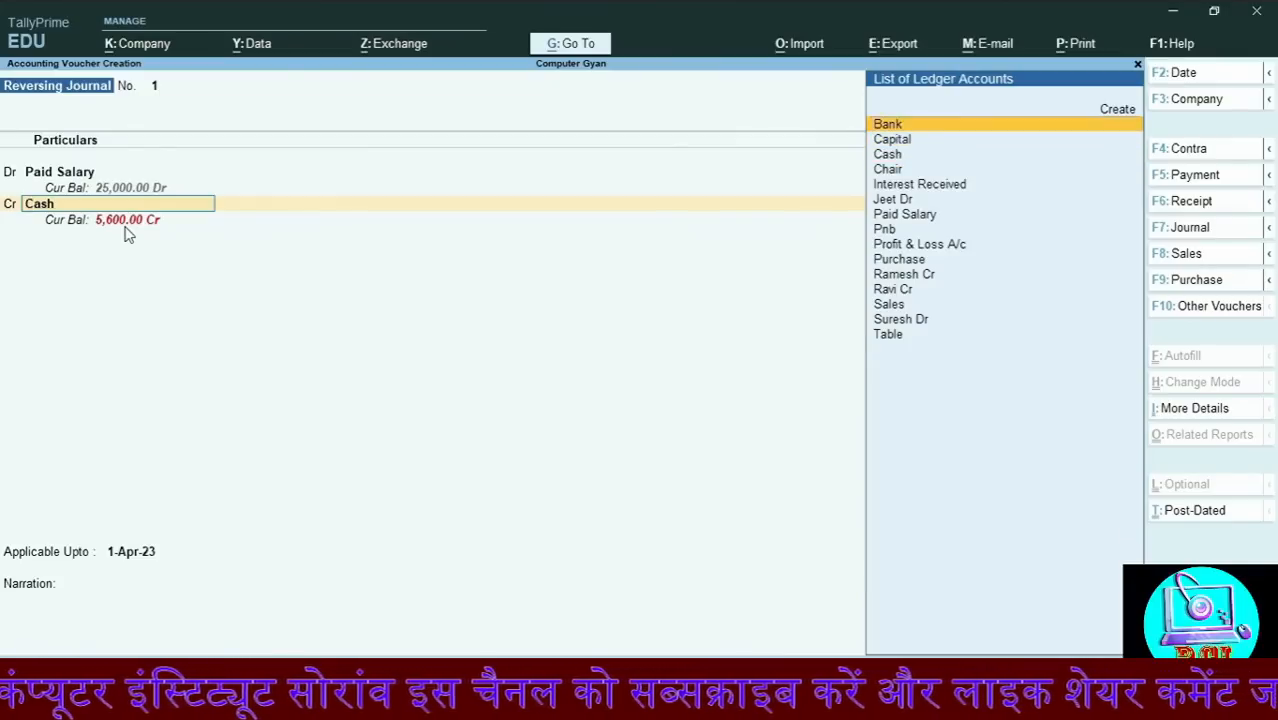
key(Return)
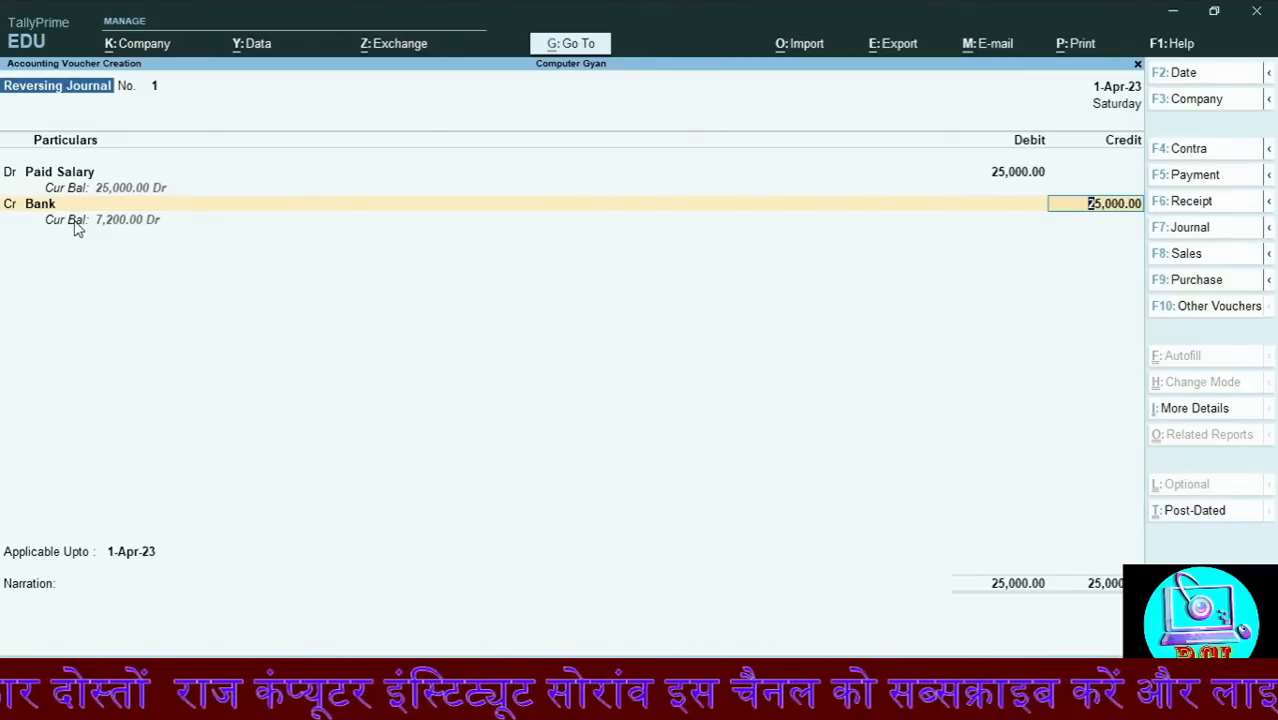
key(Return)
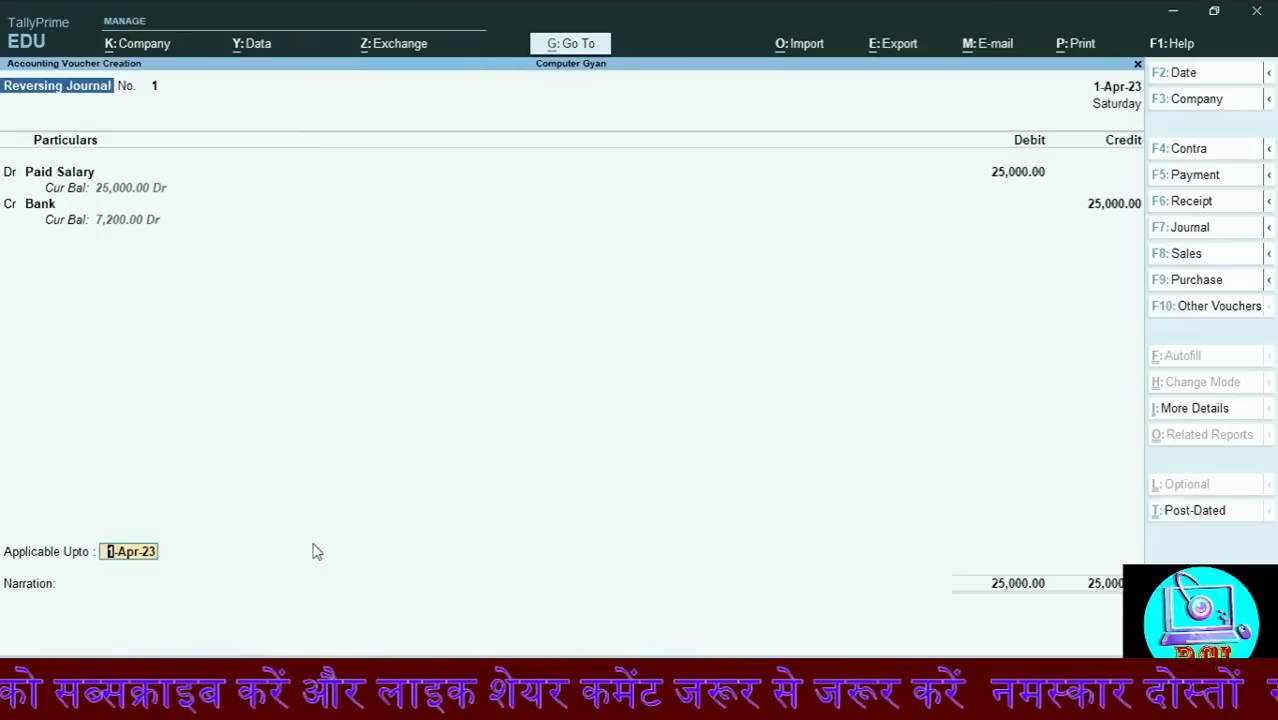
Set the reversing journal as applicable up to 01-05-2023, leave the narration empty and save the voucher
text(0)
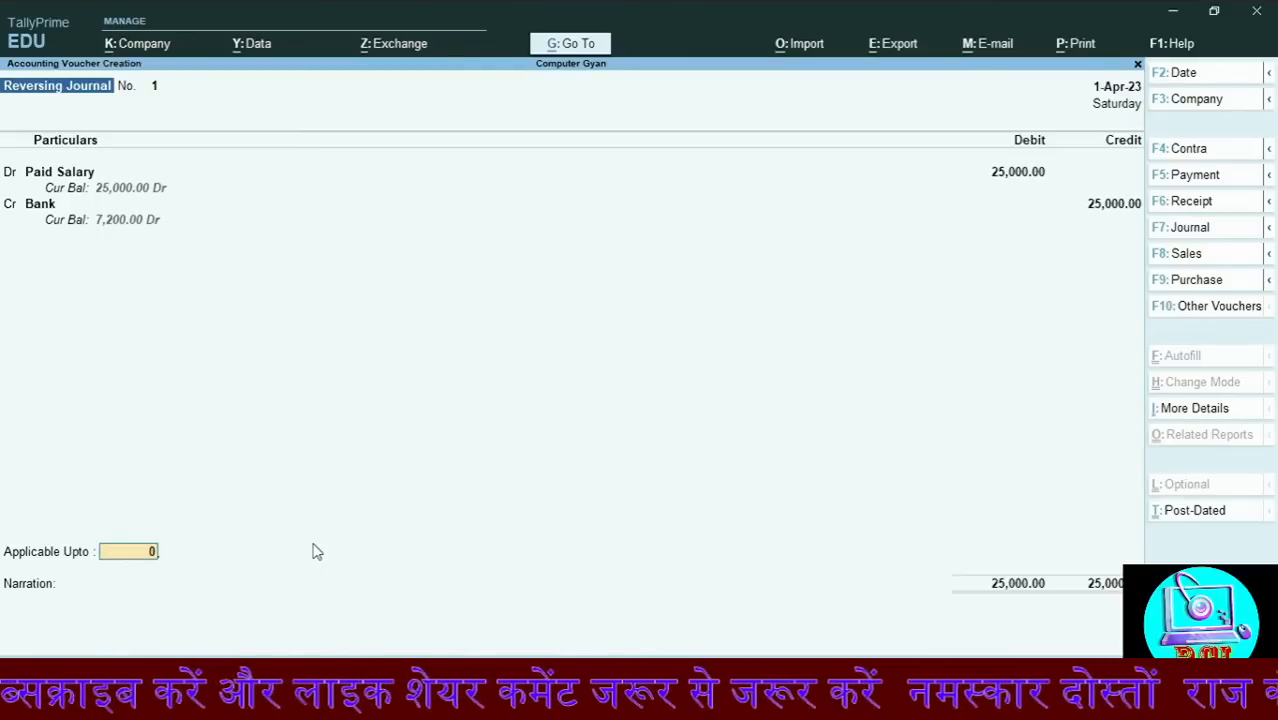
text(1-05)
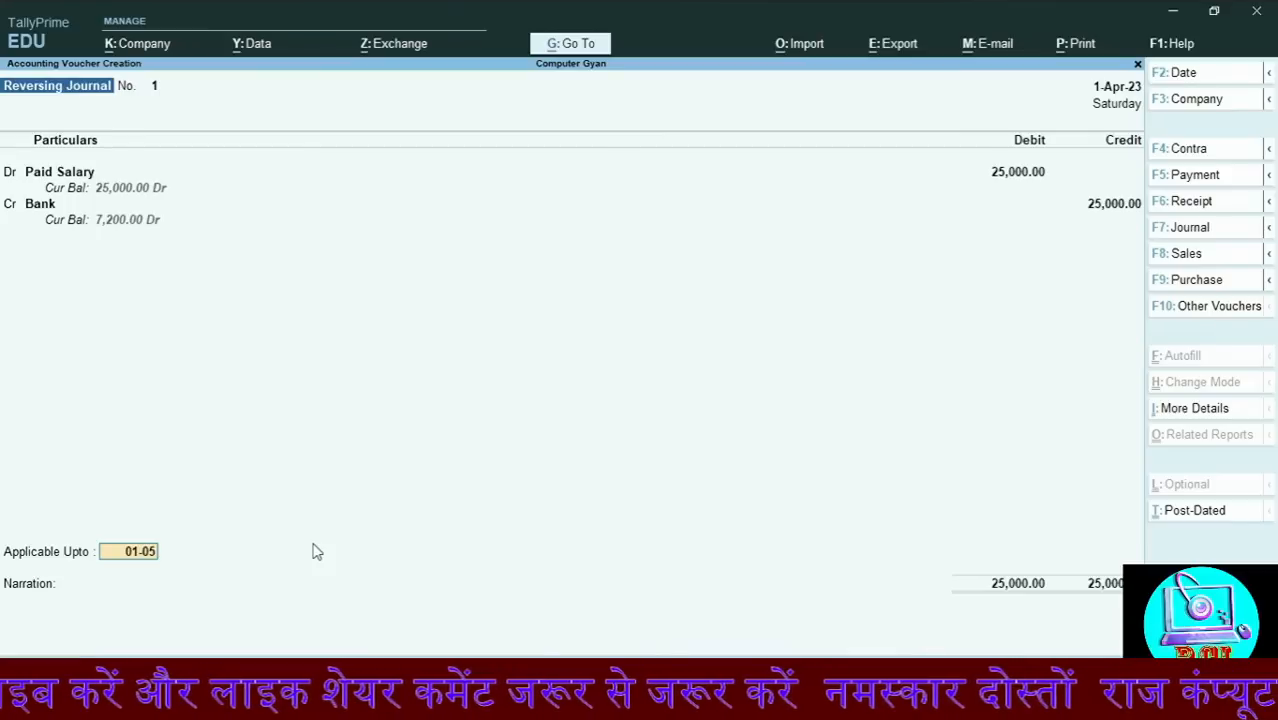
text(-2023)
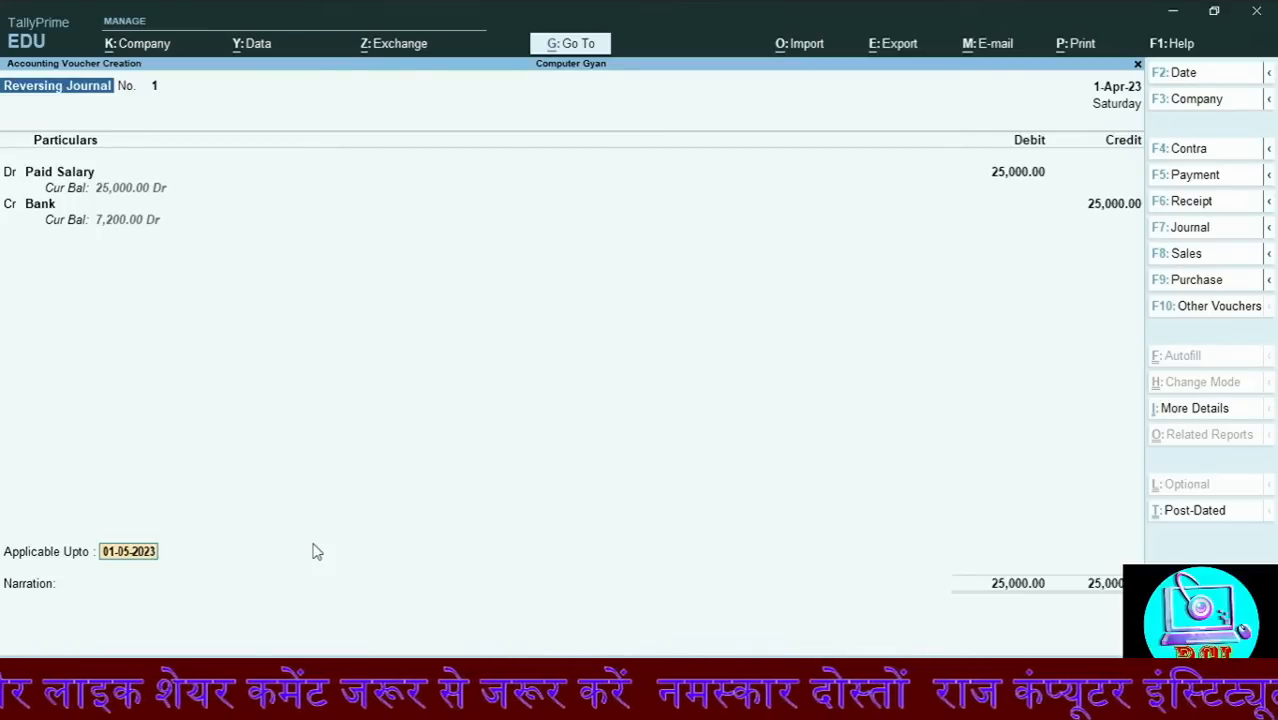
key(Return)
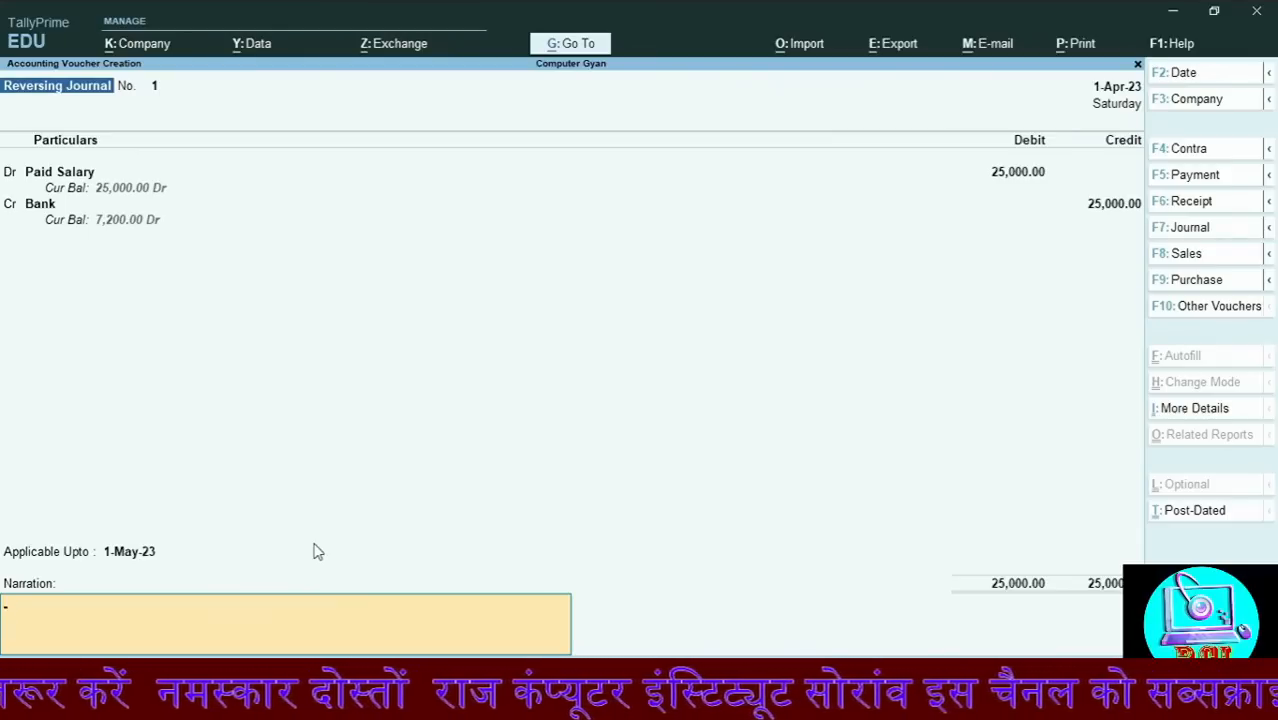
key(Return)
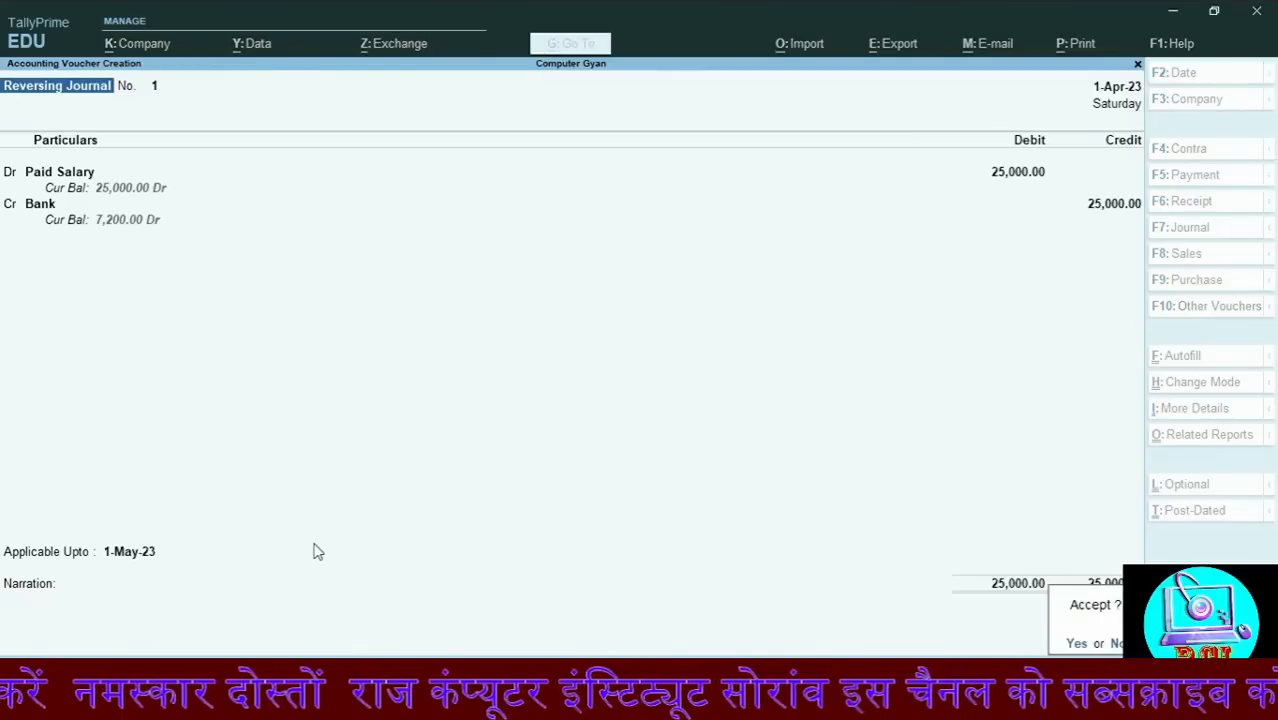
key(y)
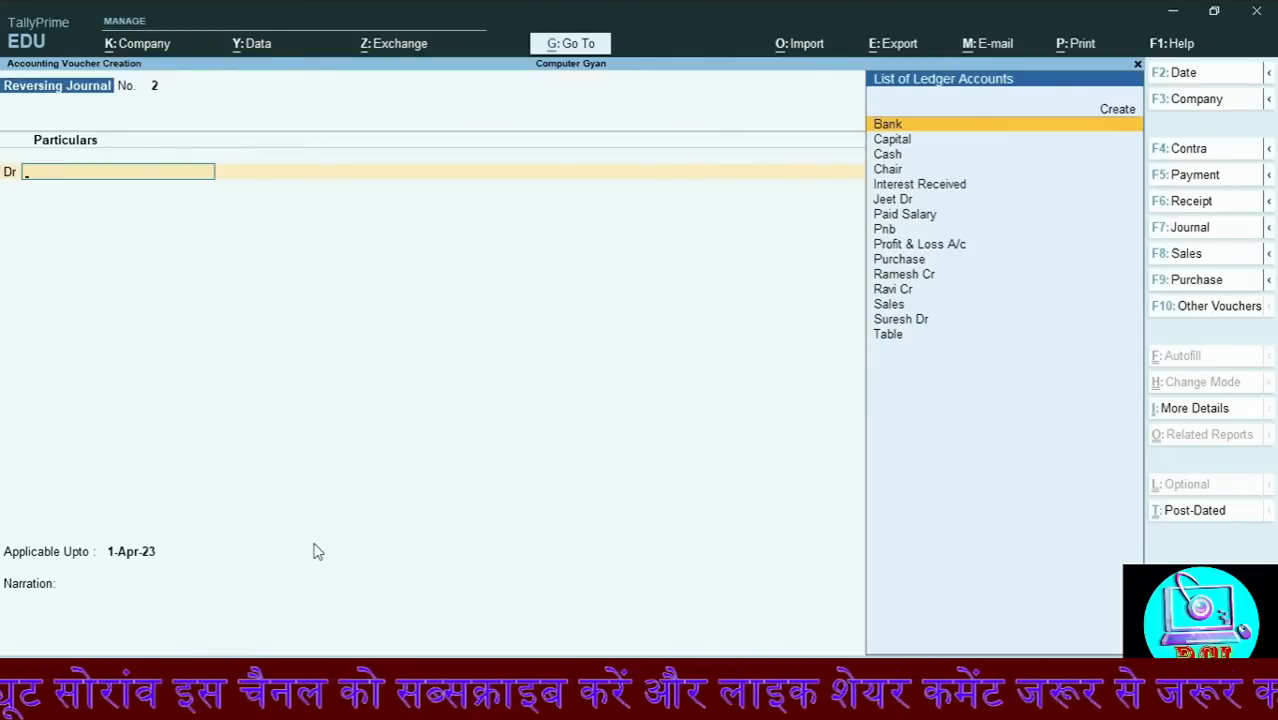
Leave voucher entry and begin a new Scenario master named Provision, with actuals included
key(Escape)
key(Return)
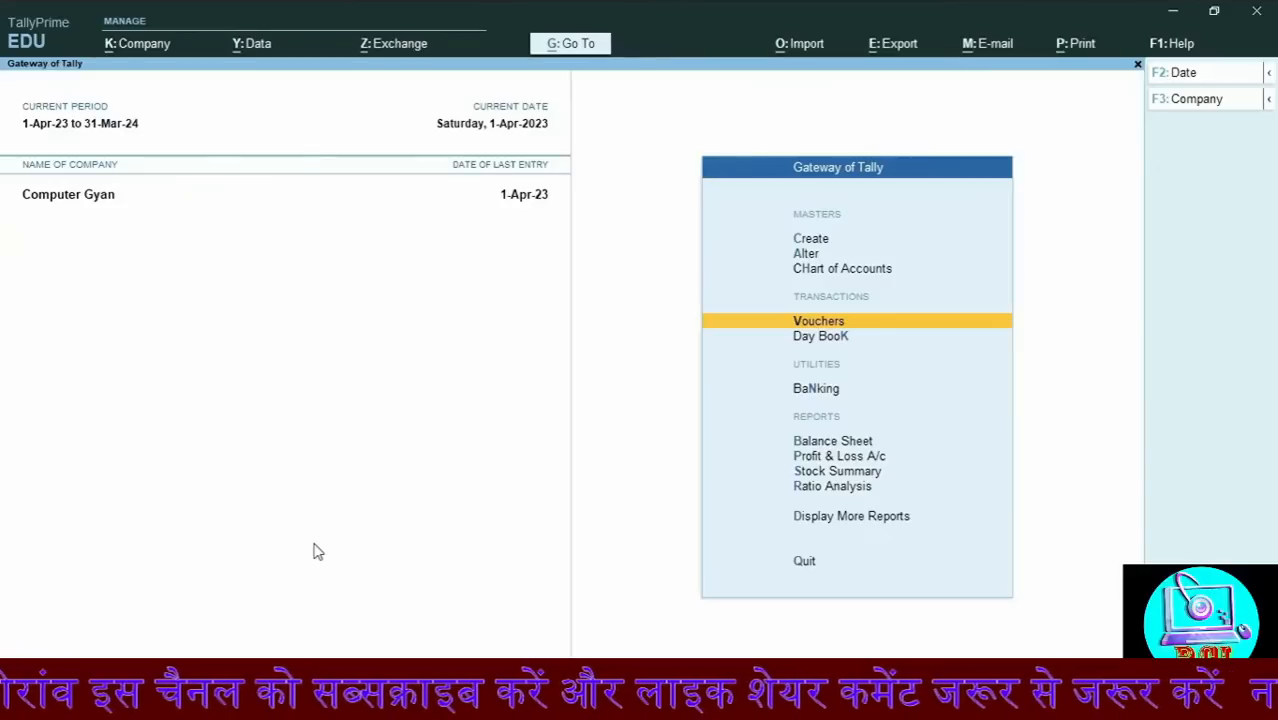
key(Up)
key(Up)
key(Up)
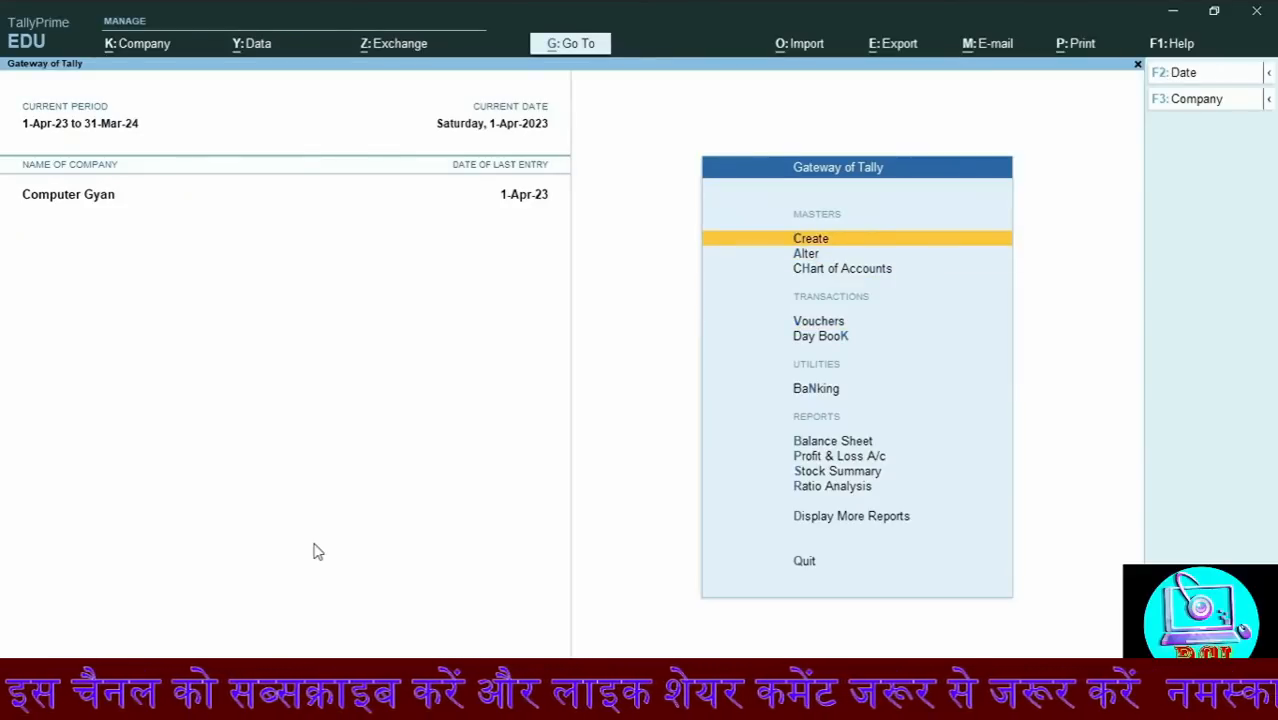
key(Return)
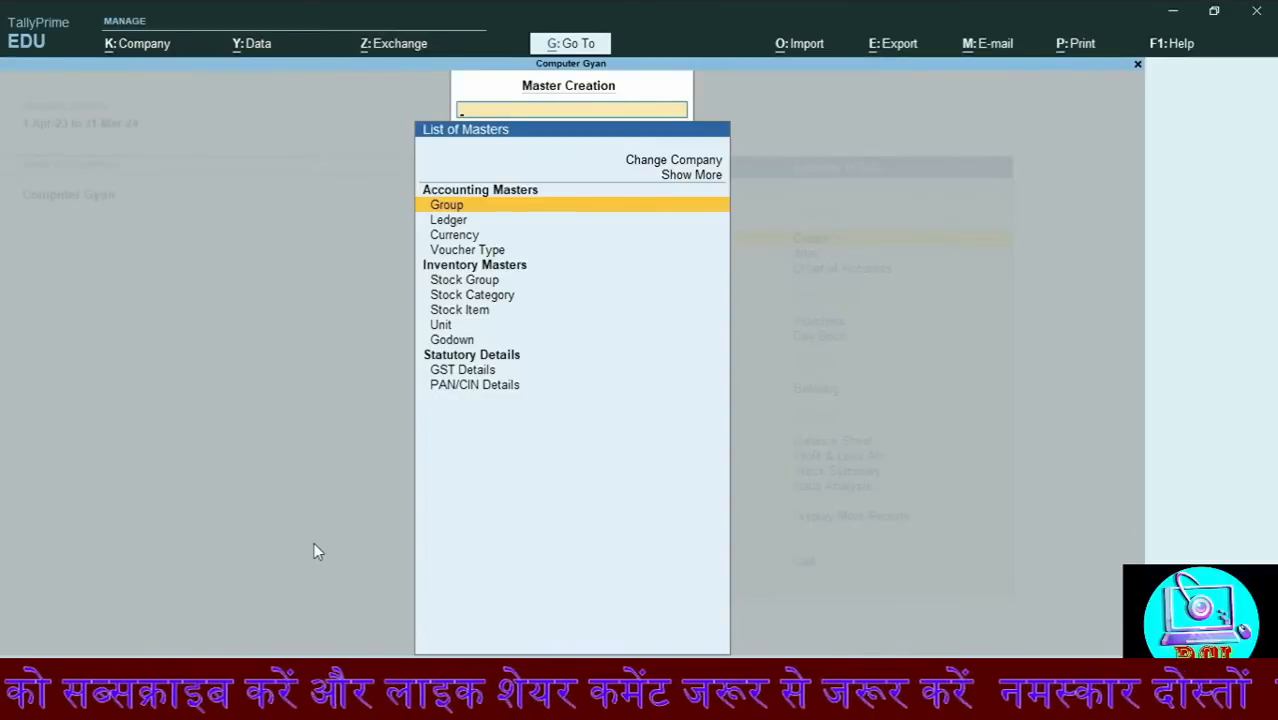
text(Sce)
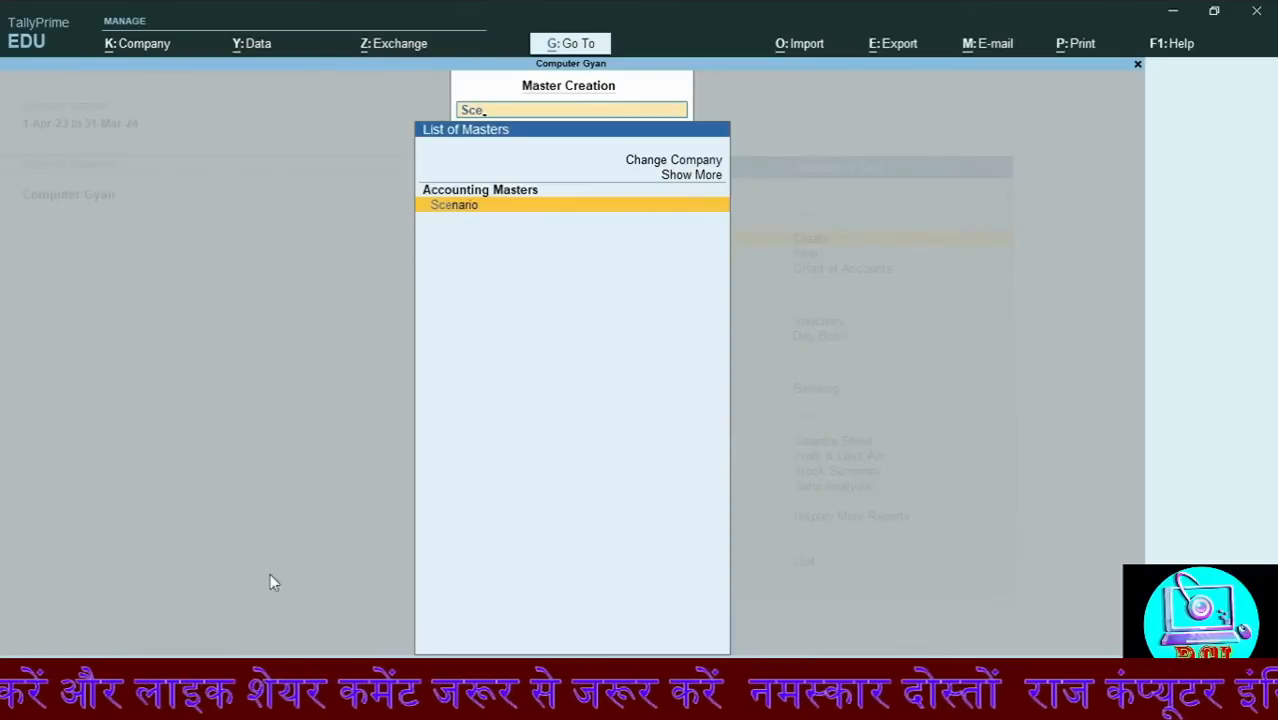
click(470, 207)
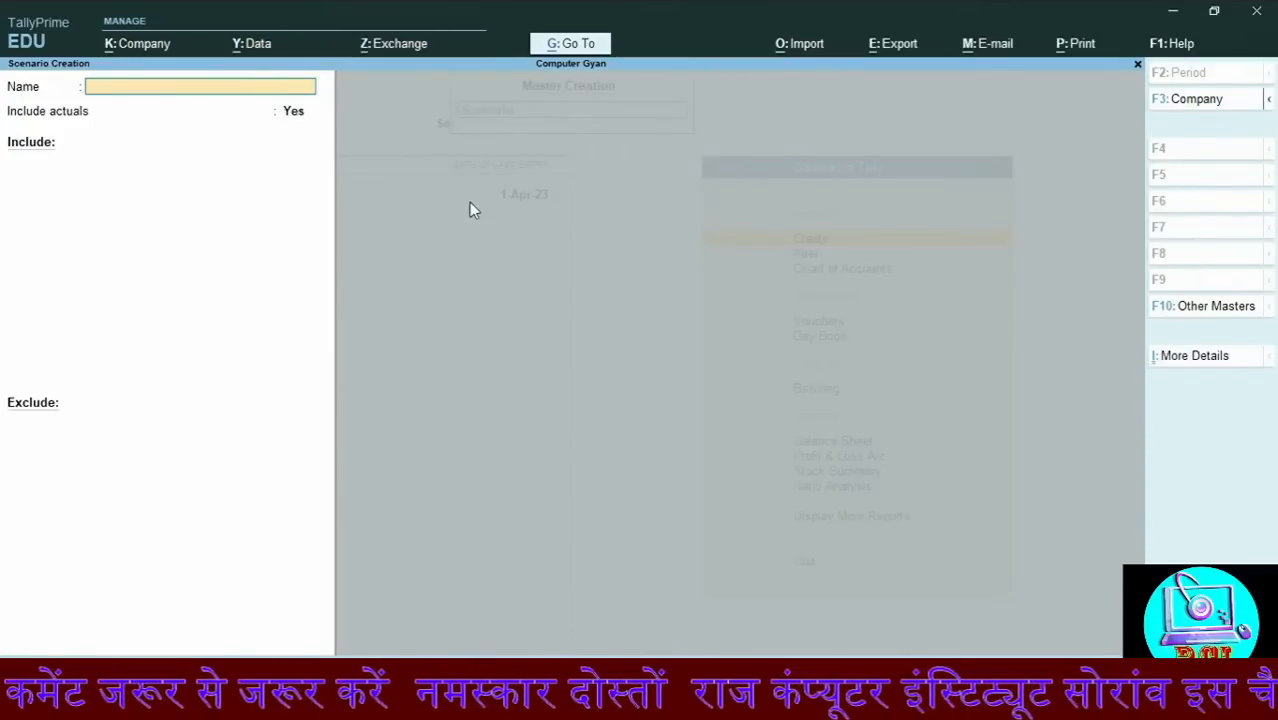
text(P)
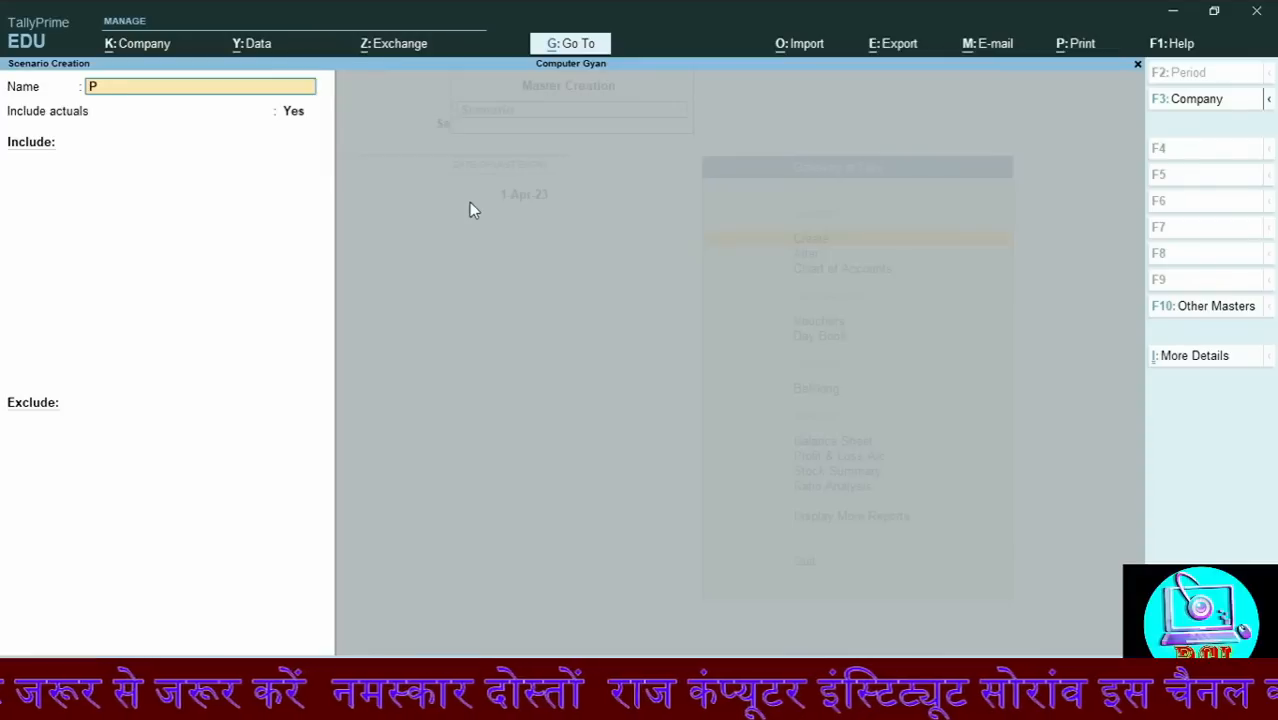
text(rovision)
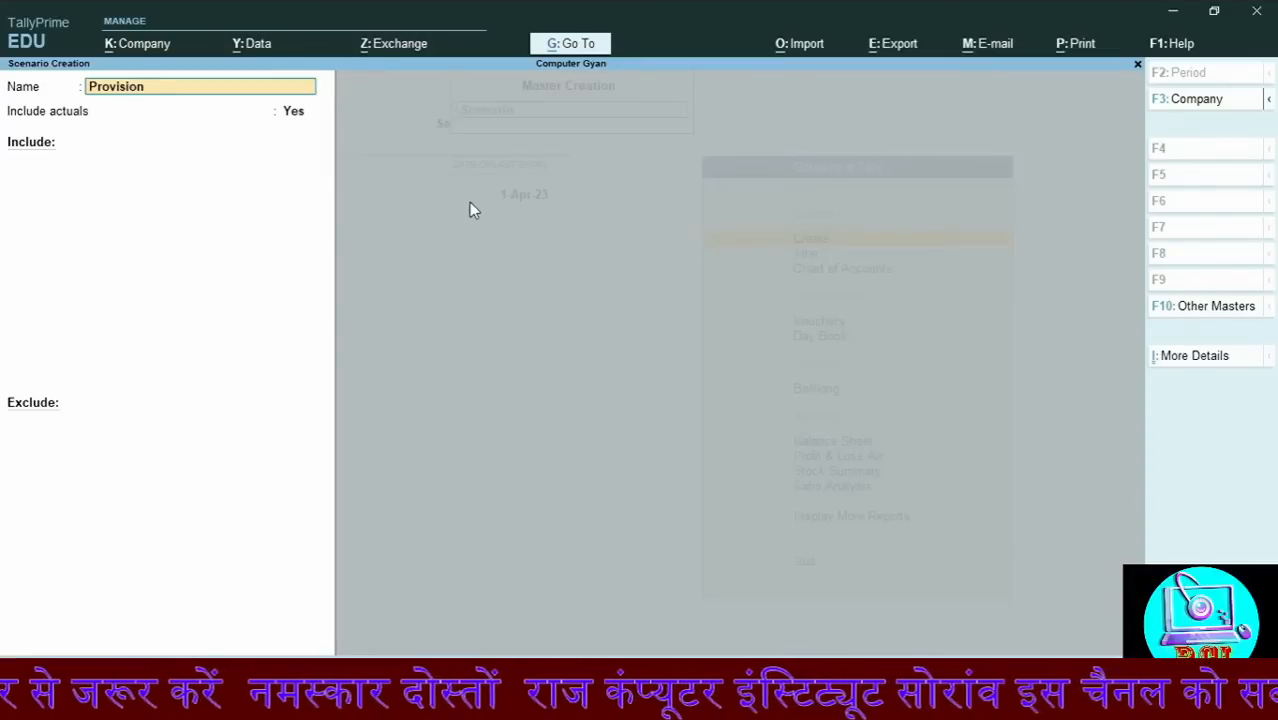
key(Return)
key(Return)
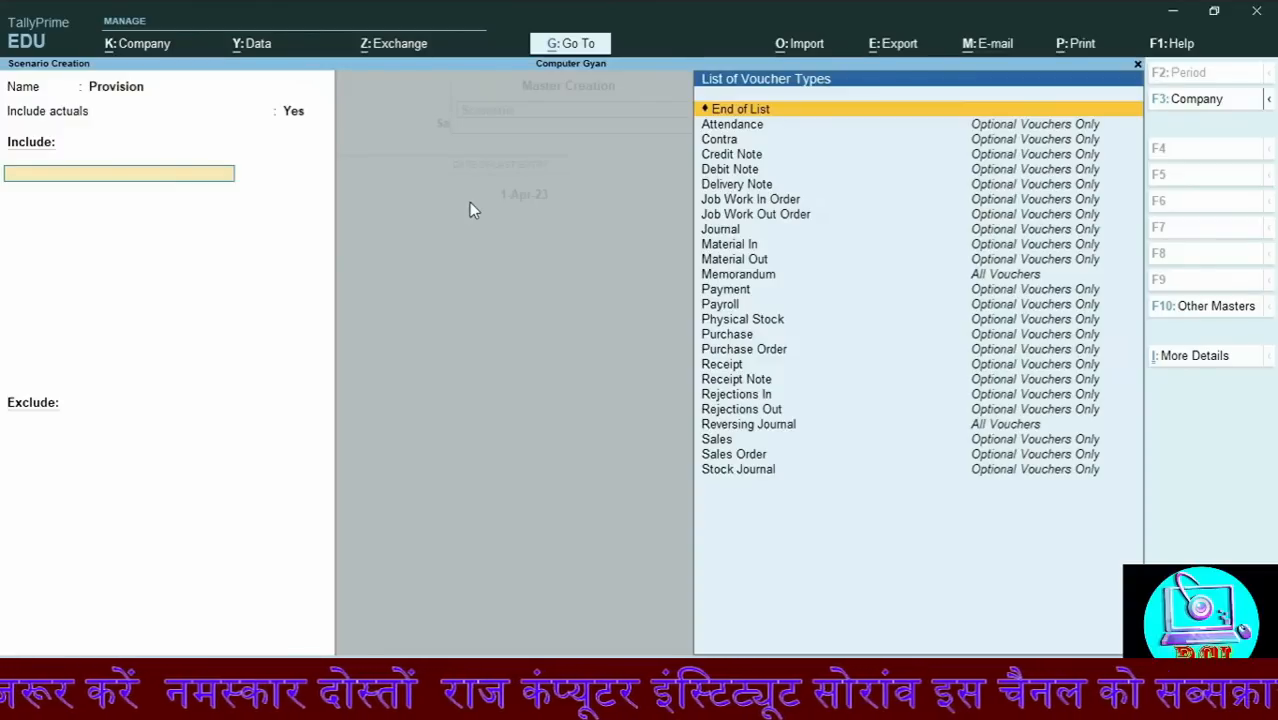
Include the Reversing Journal voucher type in the Provision scenario, exclude none, save it and return to the Gateway of Tally
text(R)
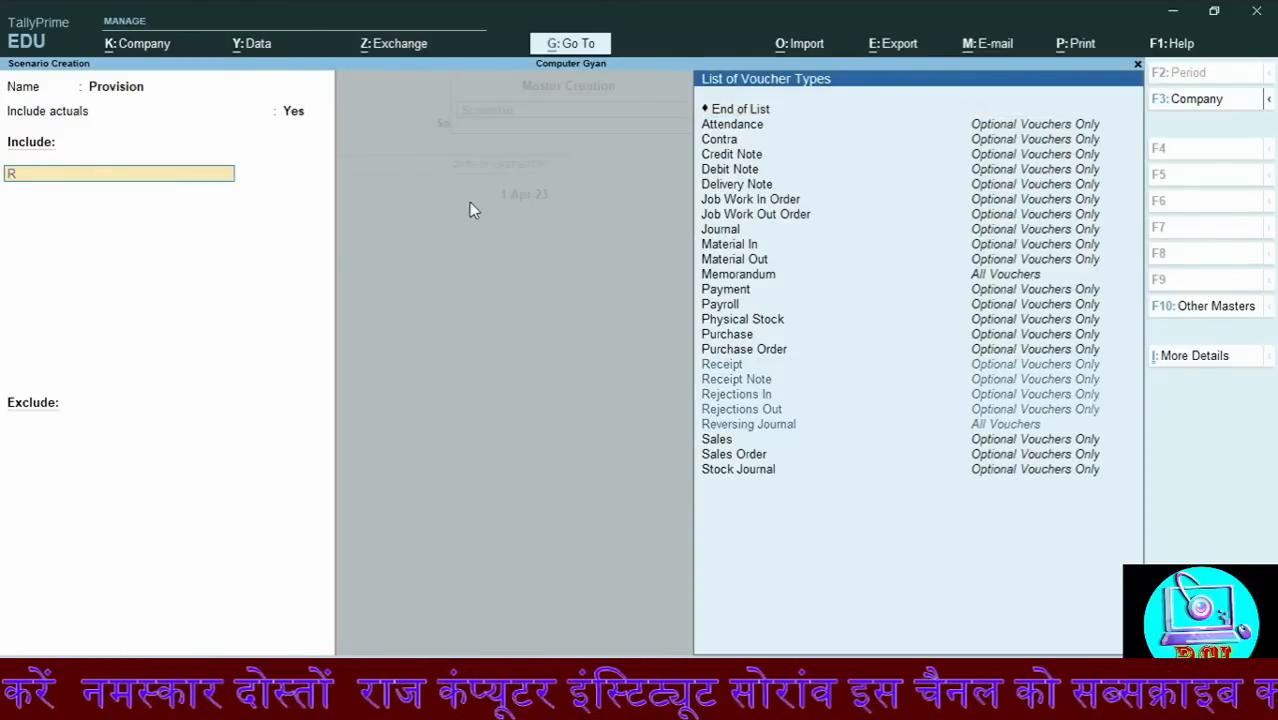
text(ever)
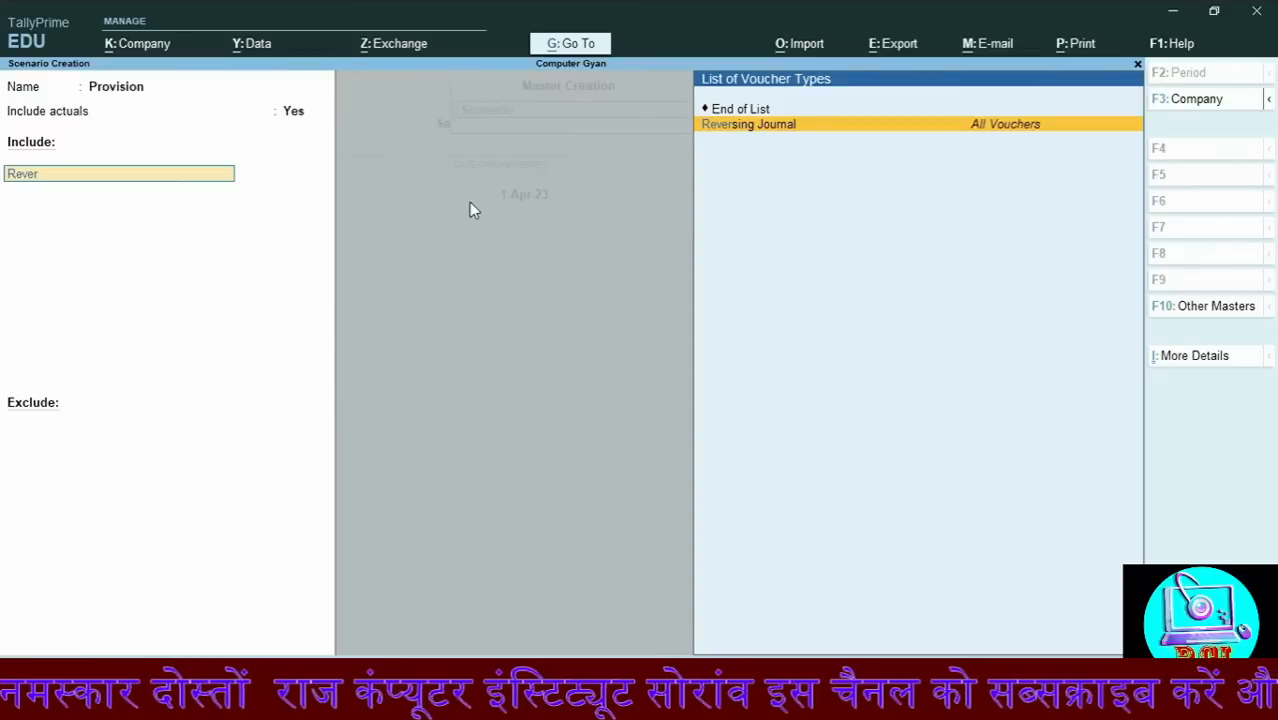
key(Return)
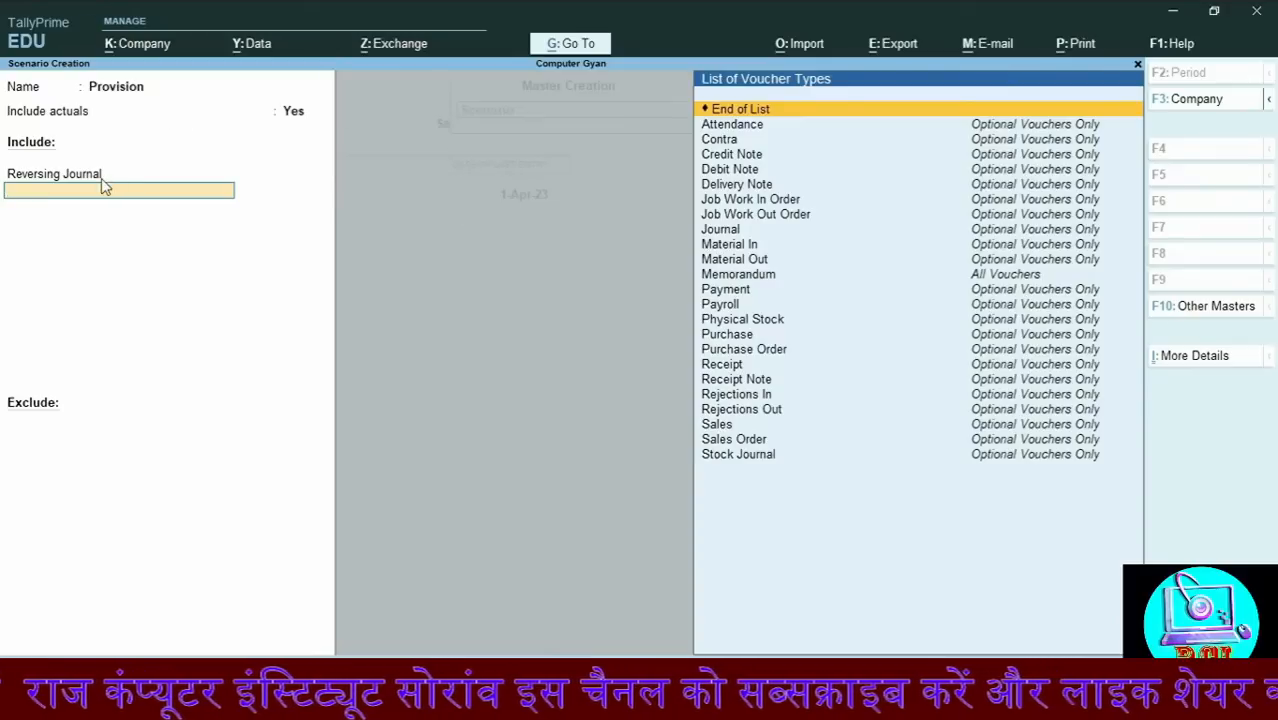
key(Return)
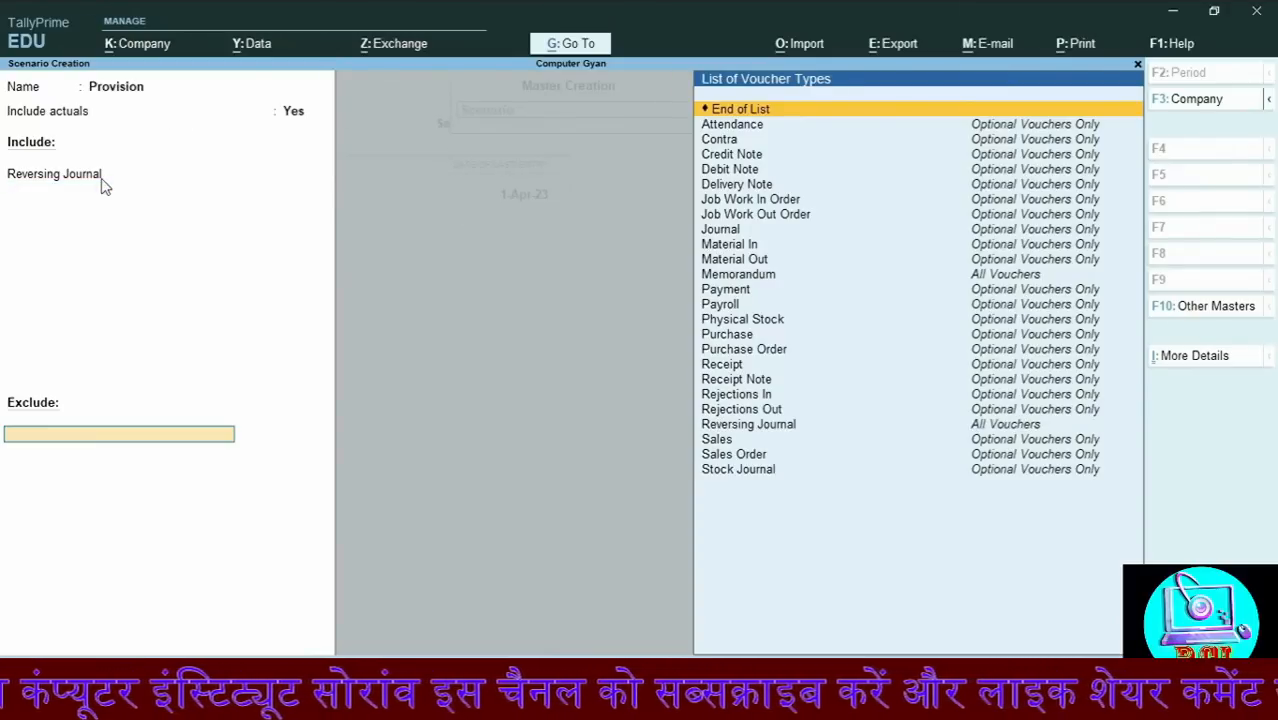
key(Return)
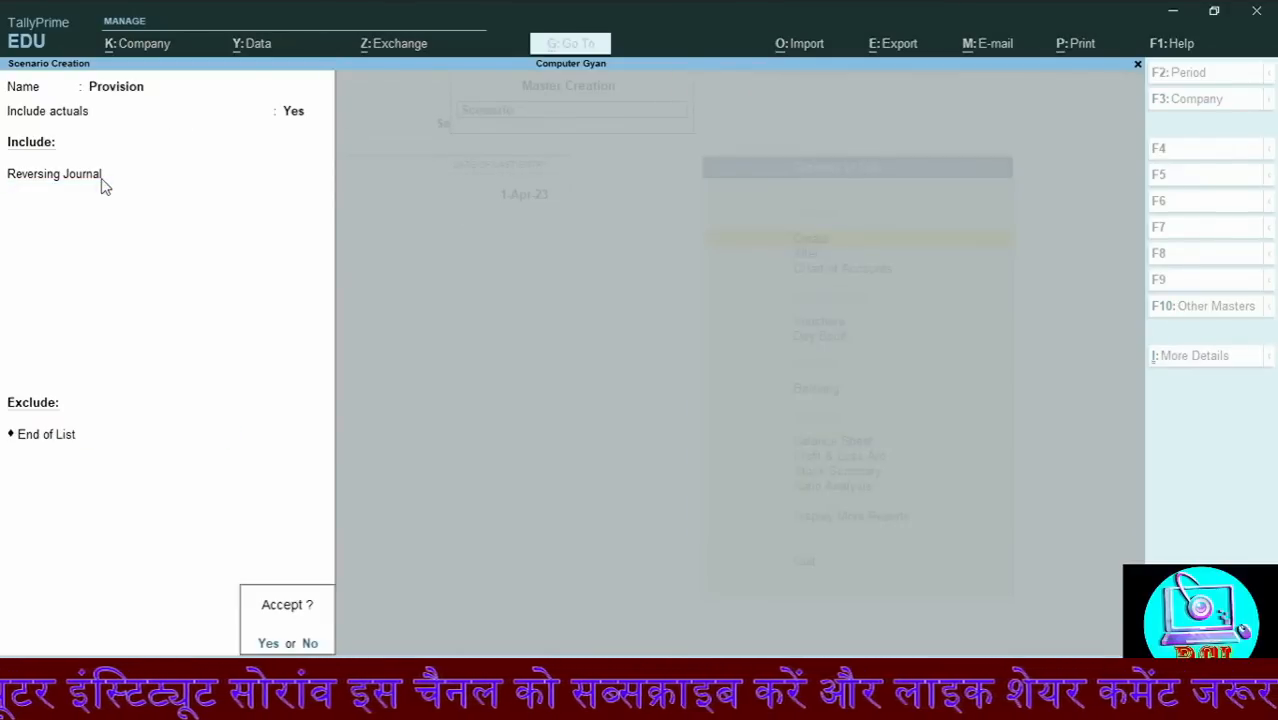
key(Return)
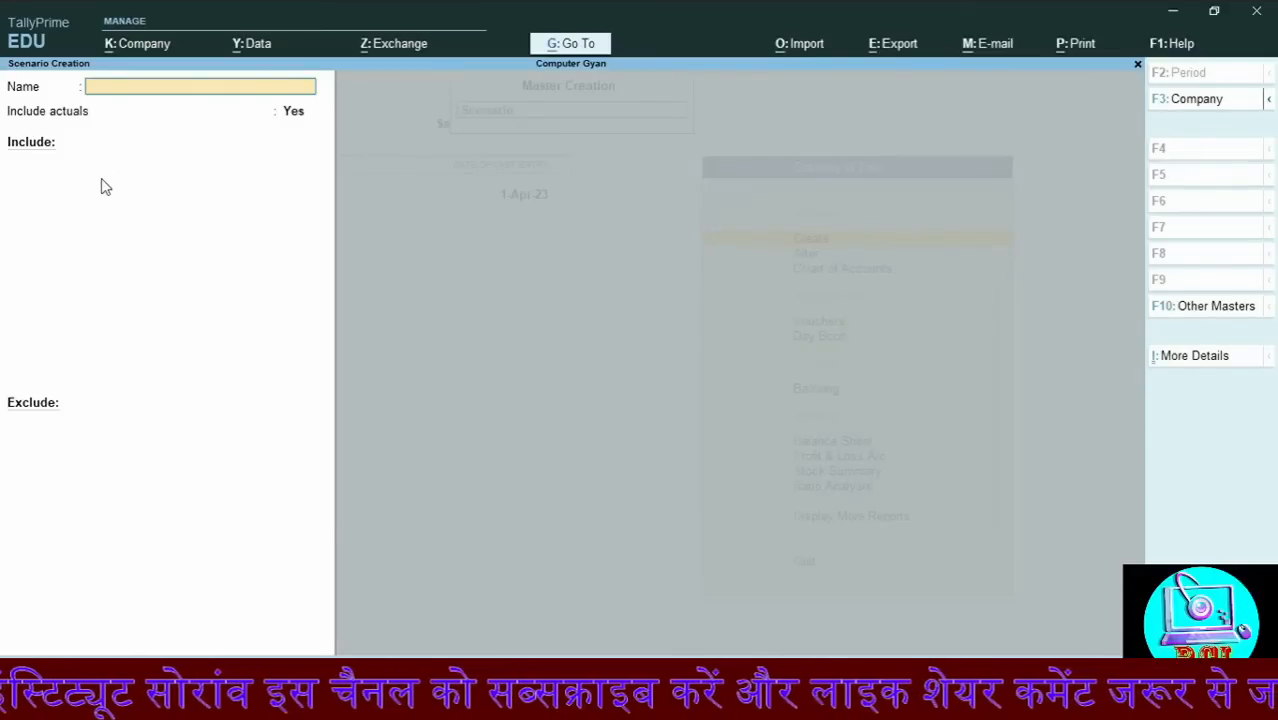
key(Escape)
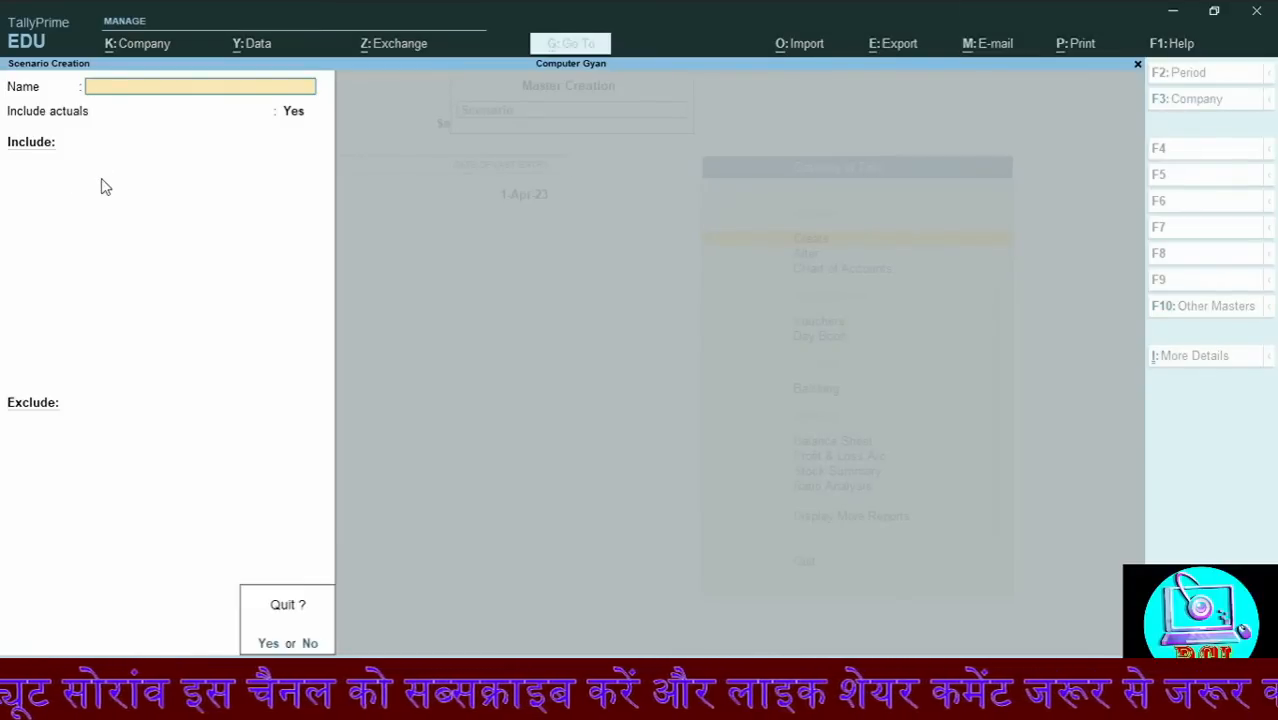
key(y)
key(Escape)
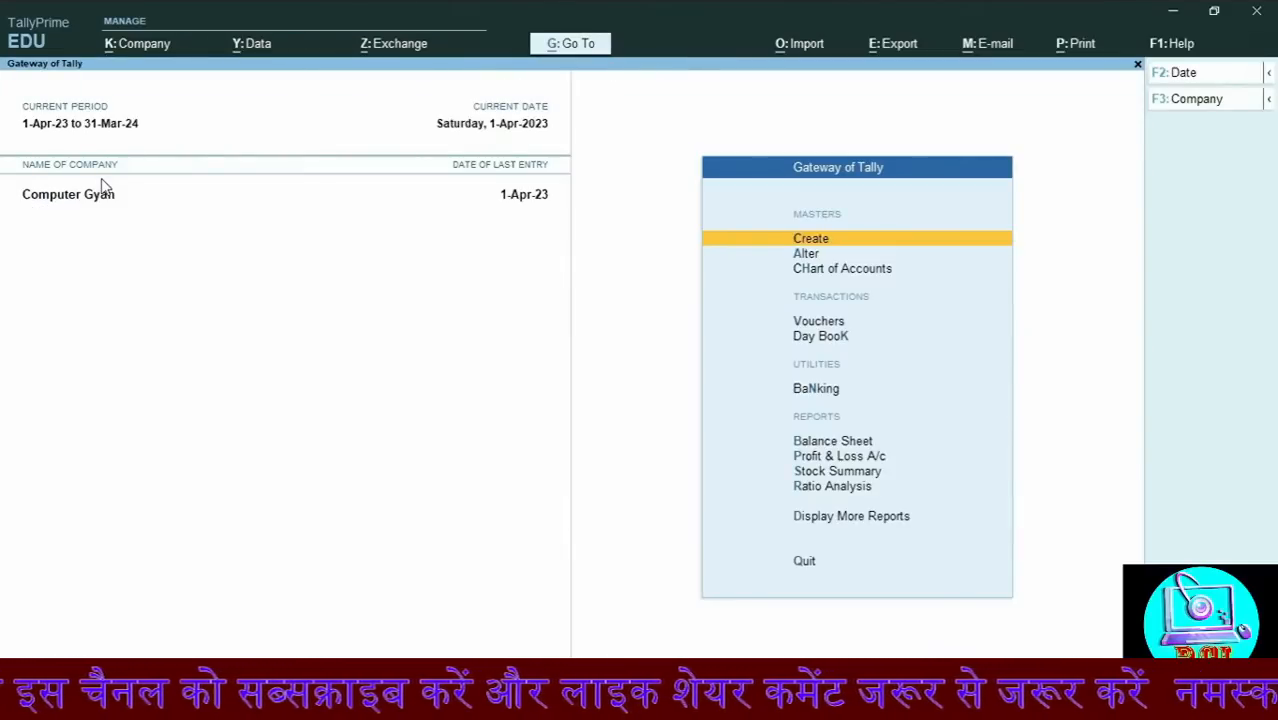
In the Profit & Loss A/c, set up a new column from 1-Apr-23 to 01-05-2023 with Default stock valuation
click(855, 459)
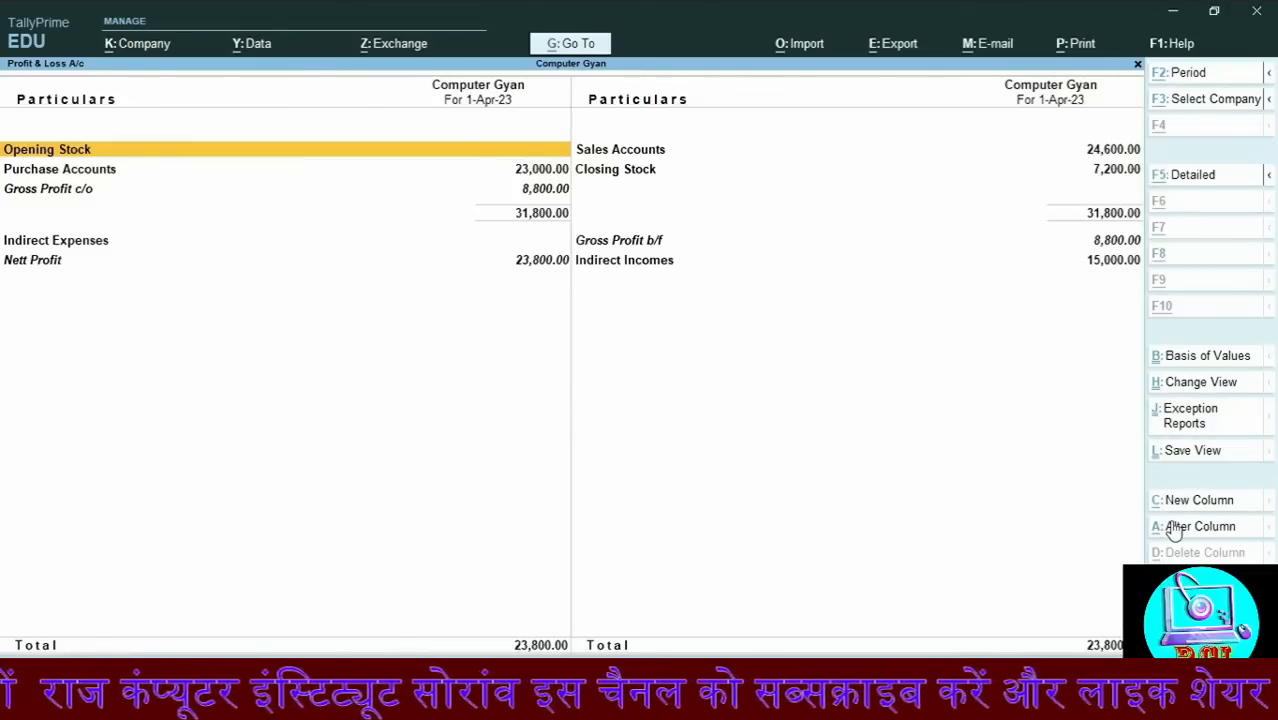
key(alt+a)
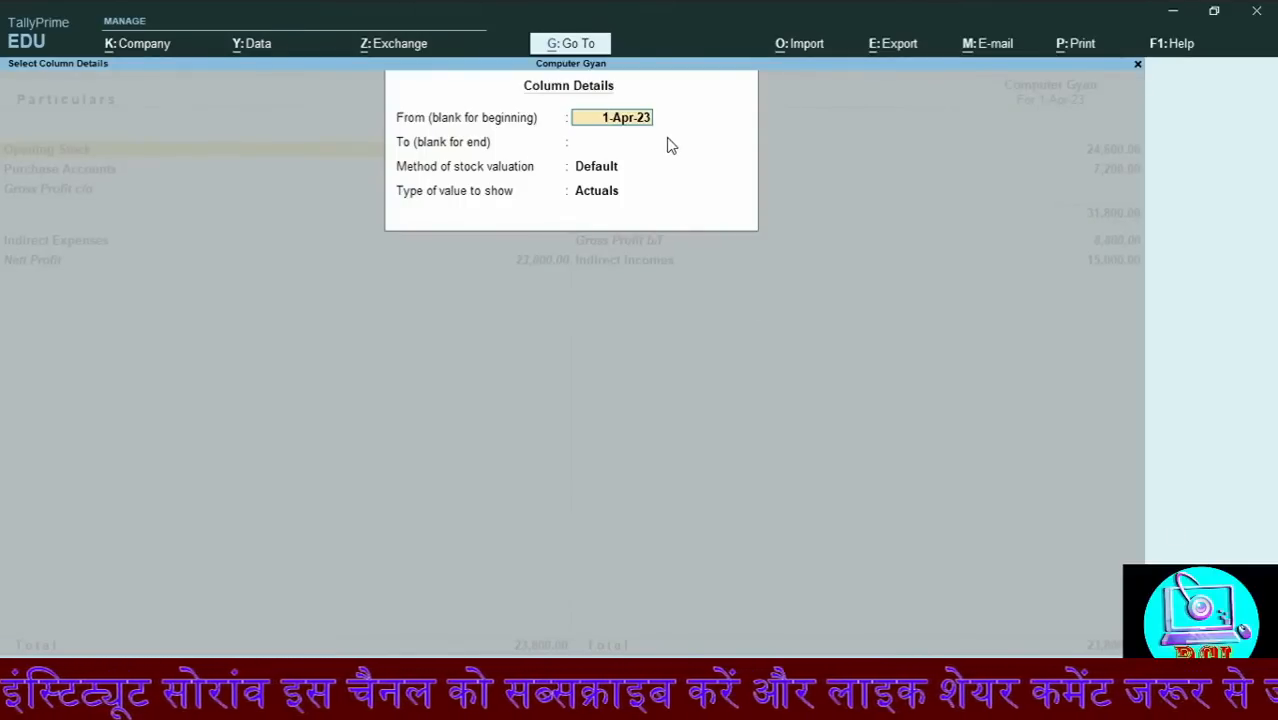
key(Return)
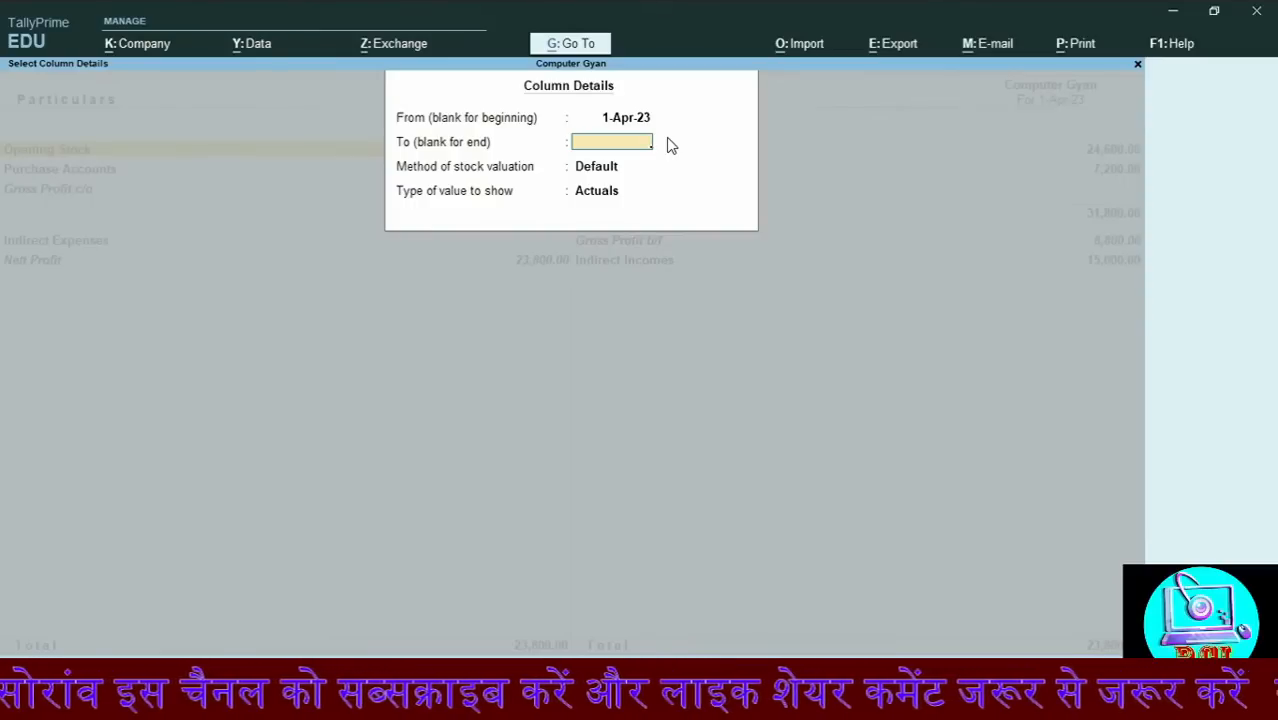
text(0)
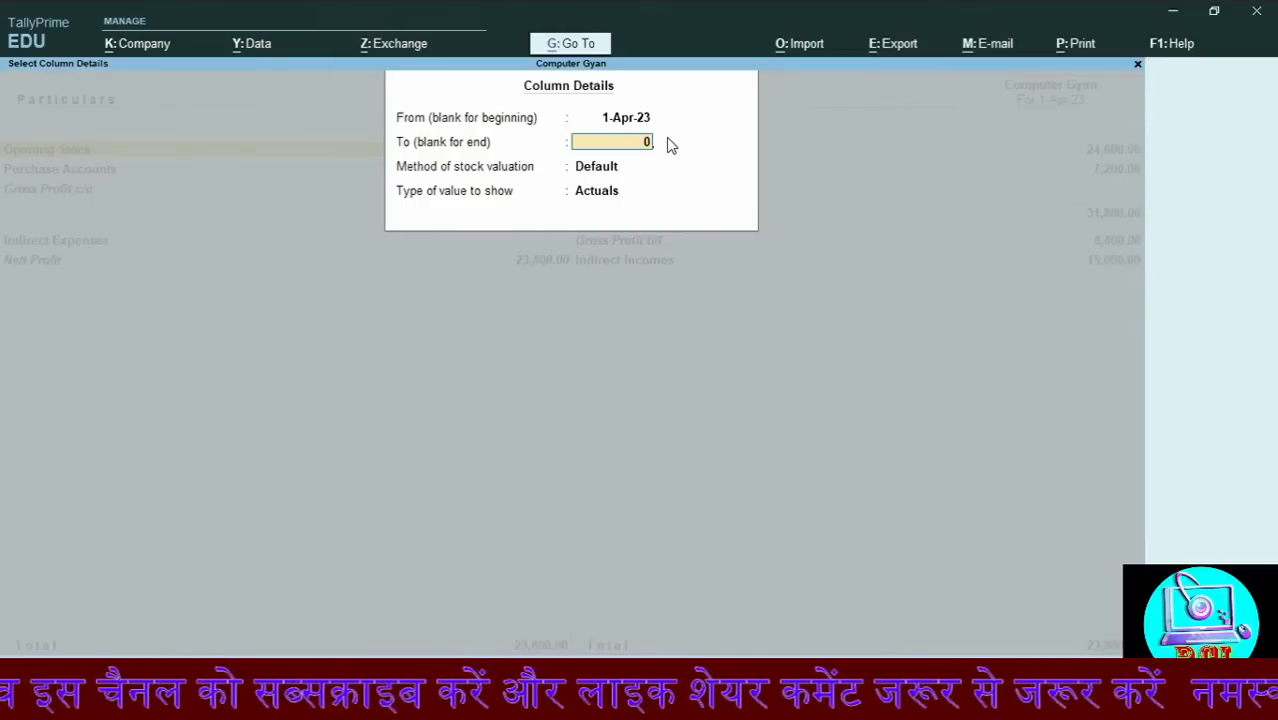
text(1-05-2023)
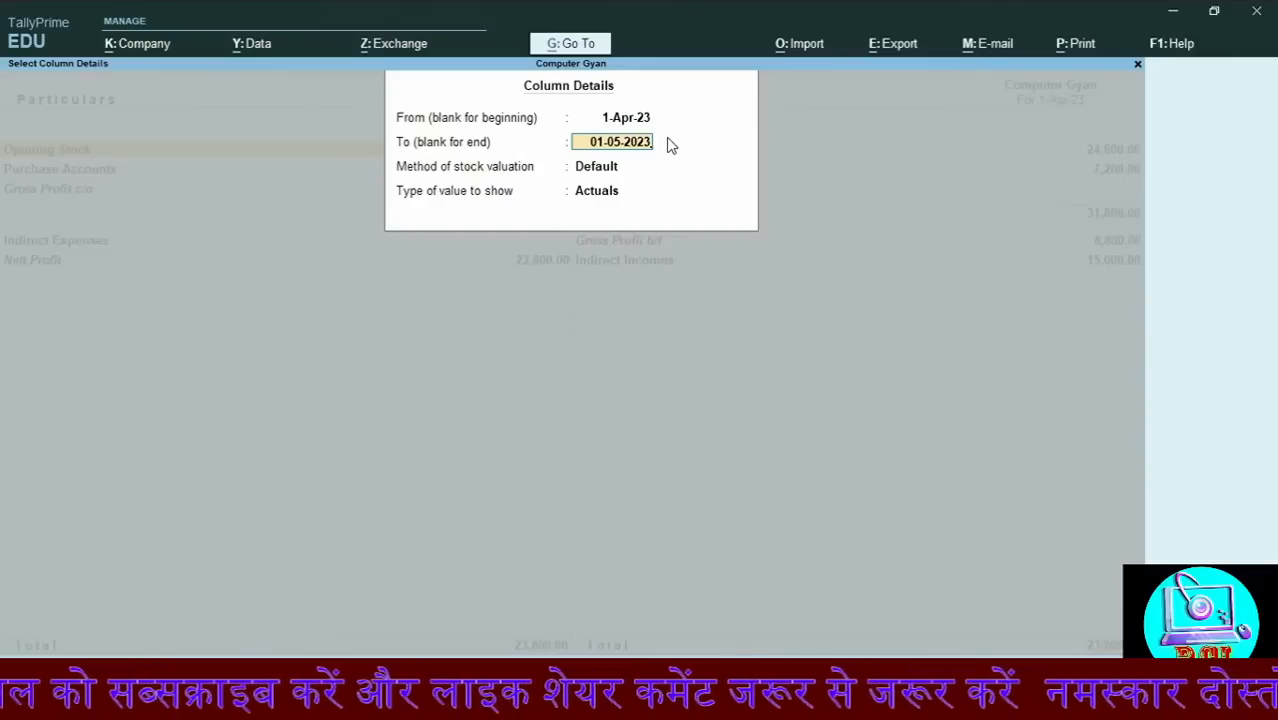
key(Return)
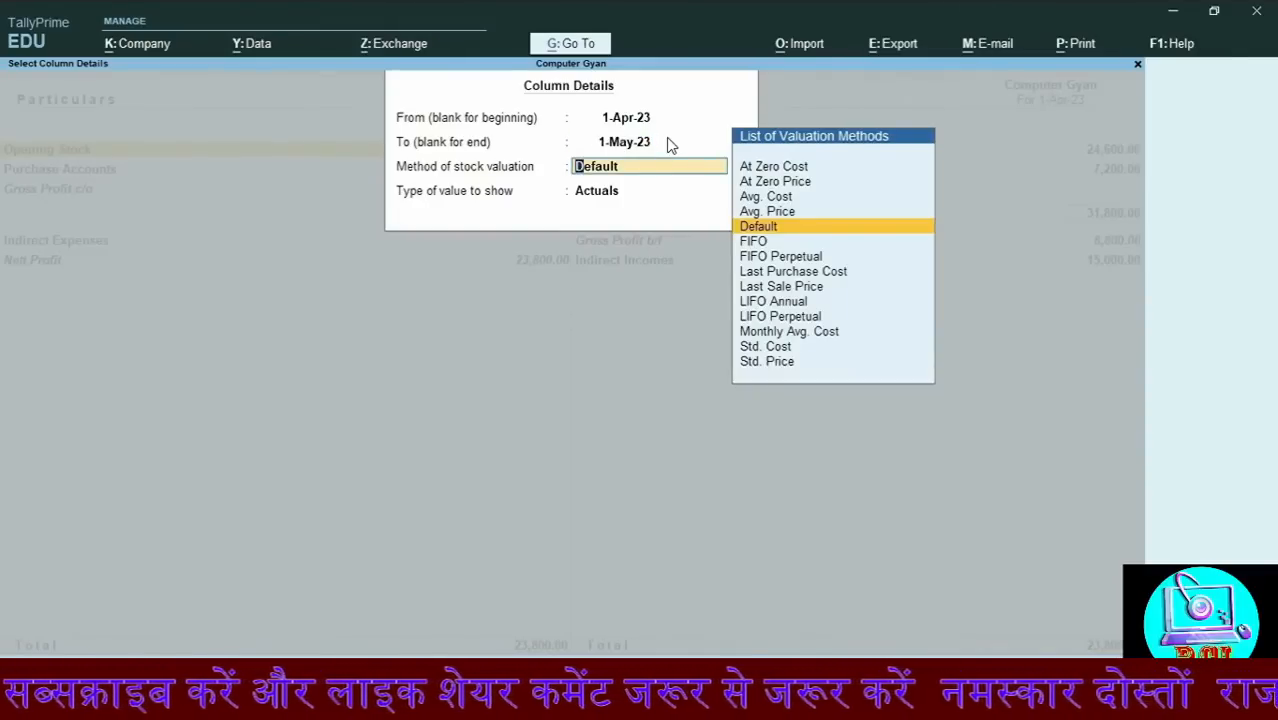
key(Return)
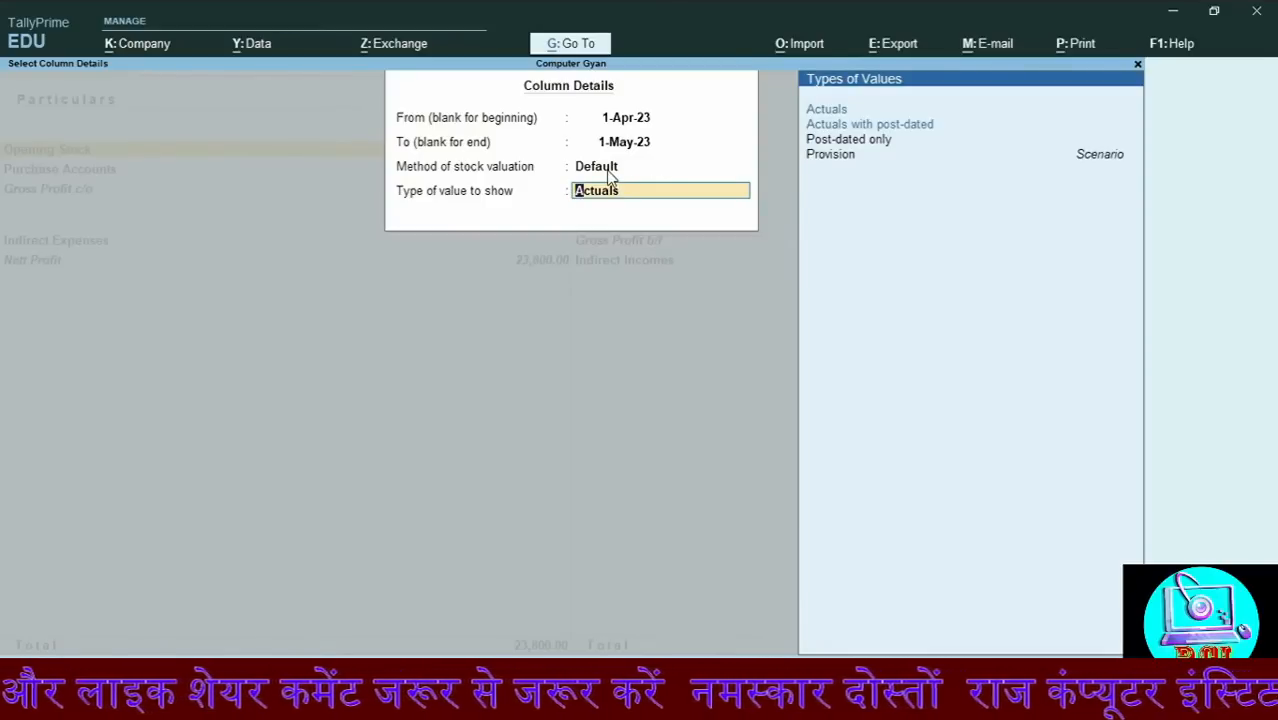
Show Provision scenario values without variance in the new column, compare them with the actuals and close the report
key(Down)
key(Down)
key(Down)
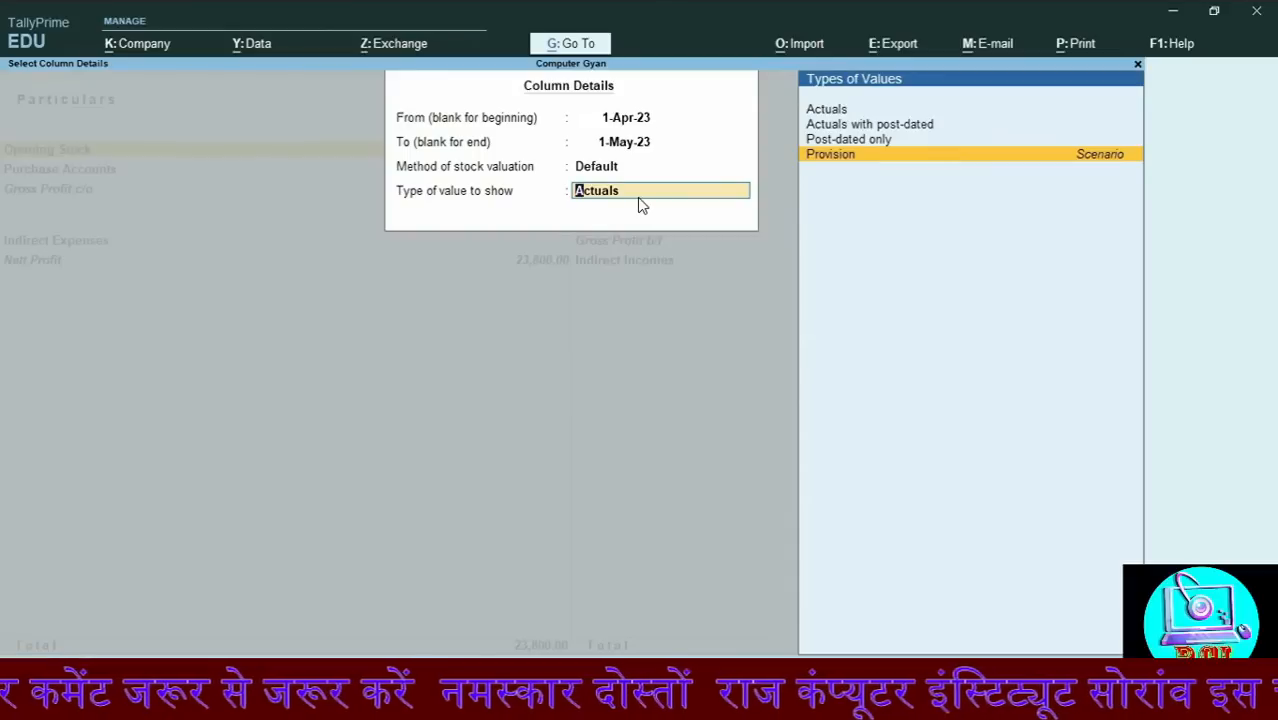
key(Return)
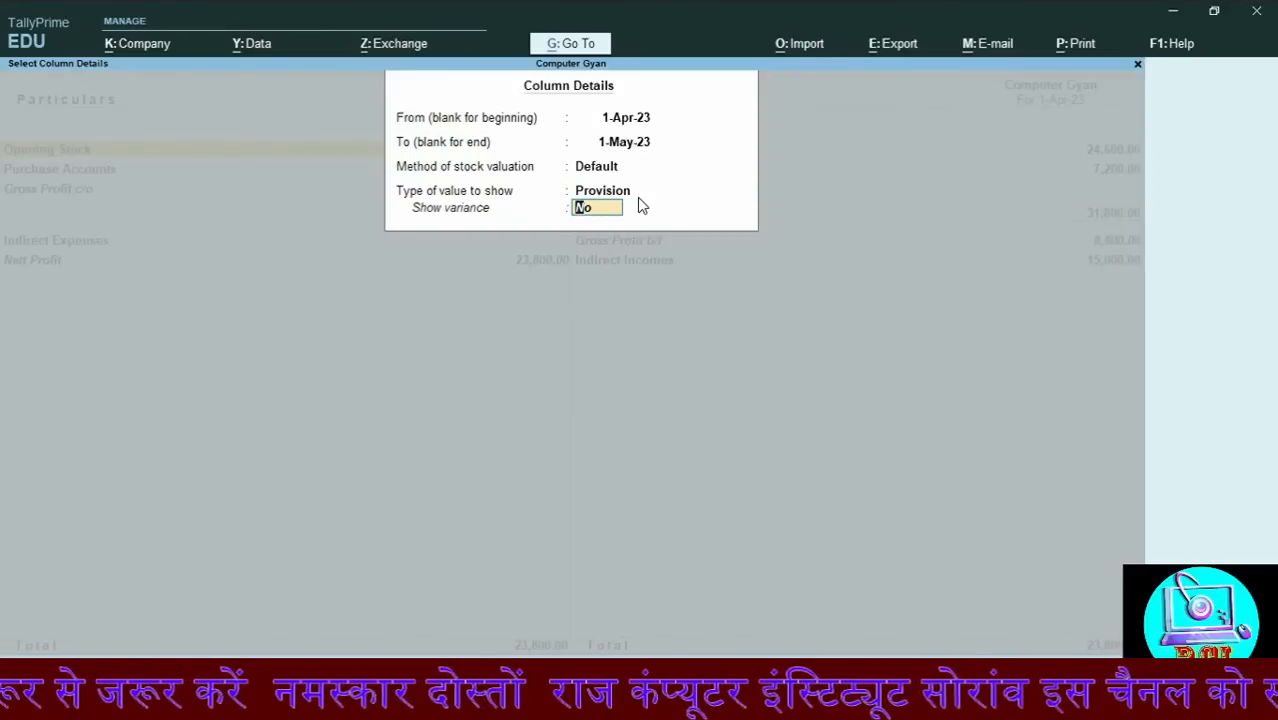
key(Return)
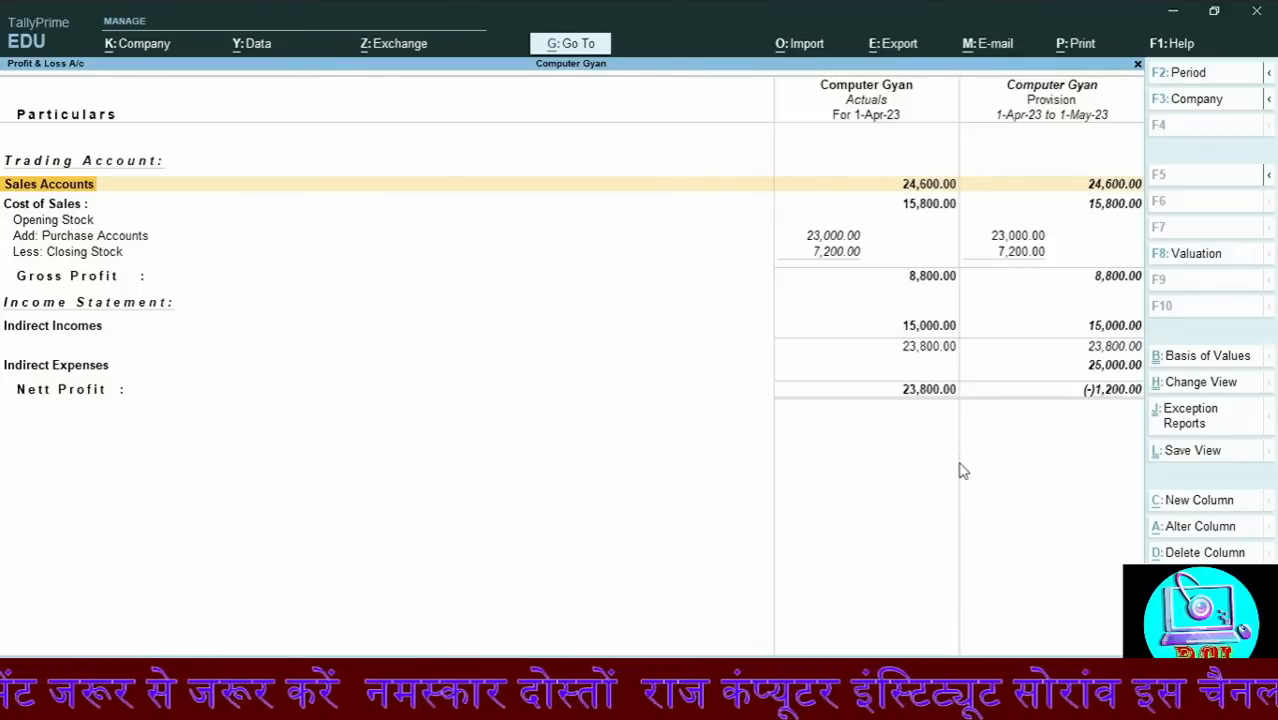
key(Escape)
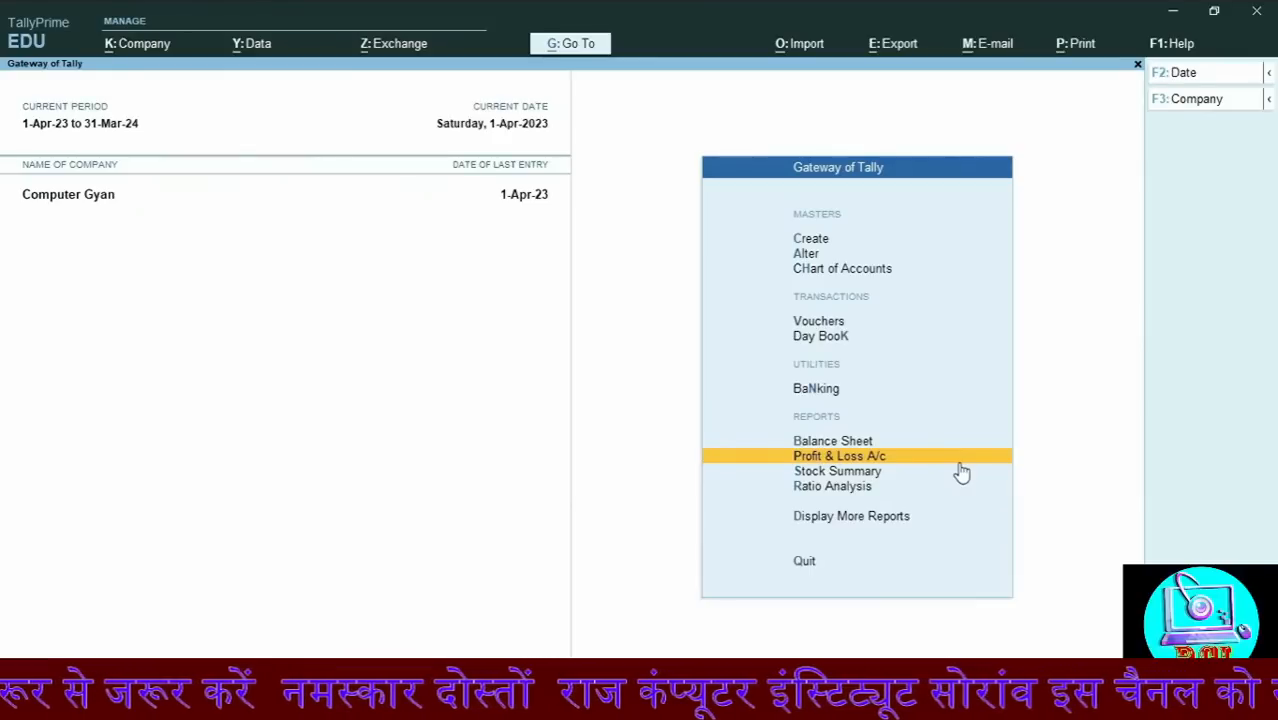
Start a Payment voucher, mark it as post-dated and set its voucher date to 01-05-2023
key(v)
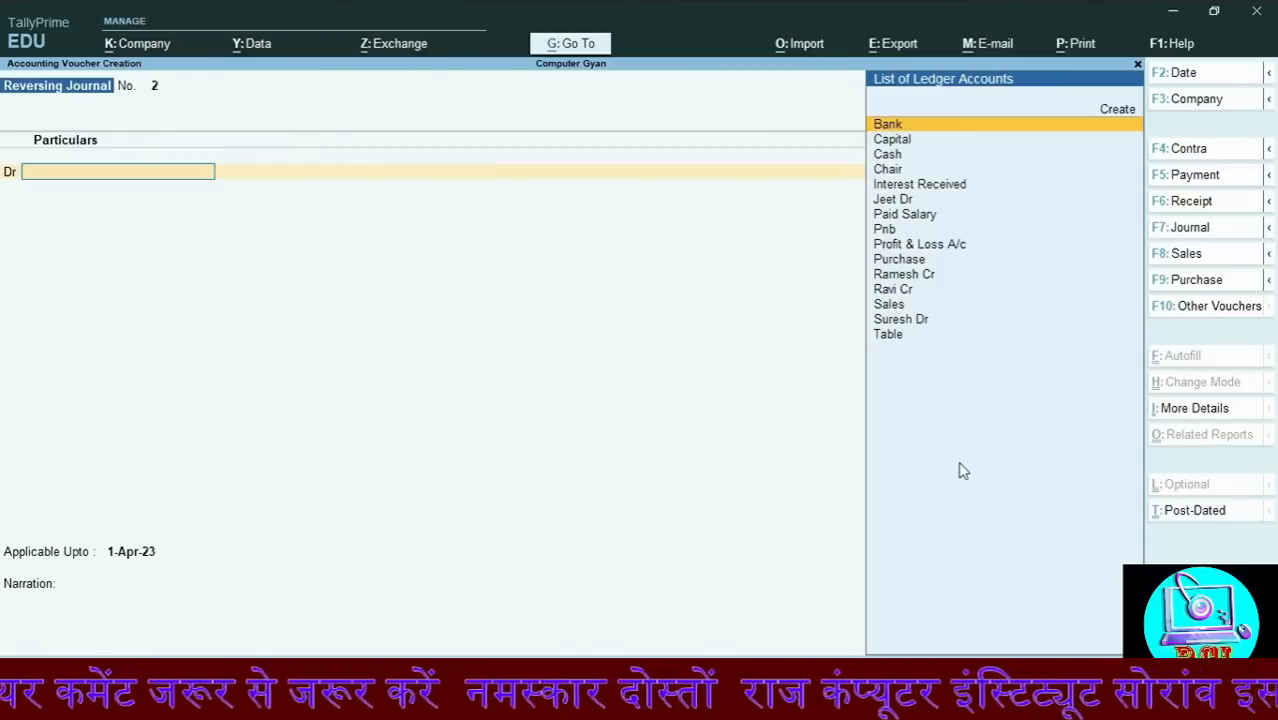
key(F5)
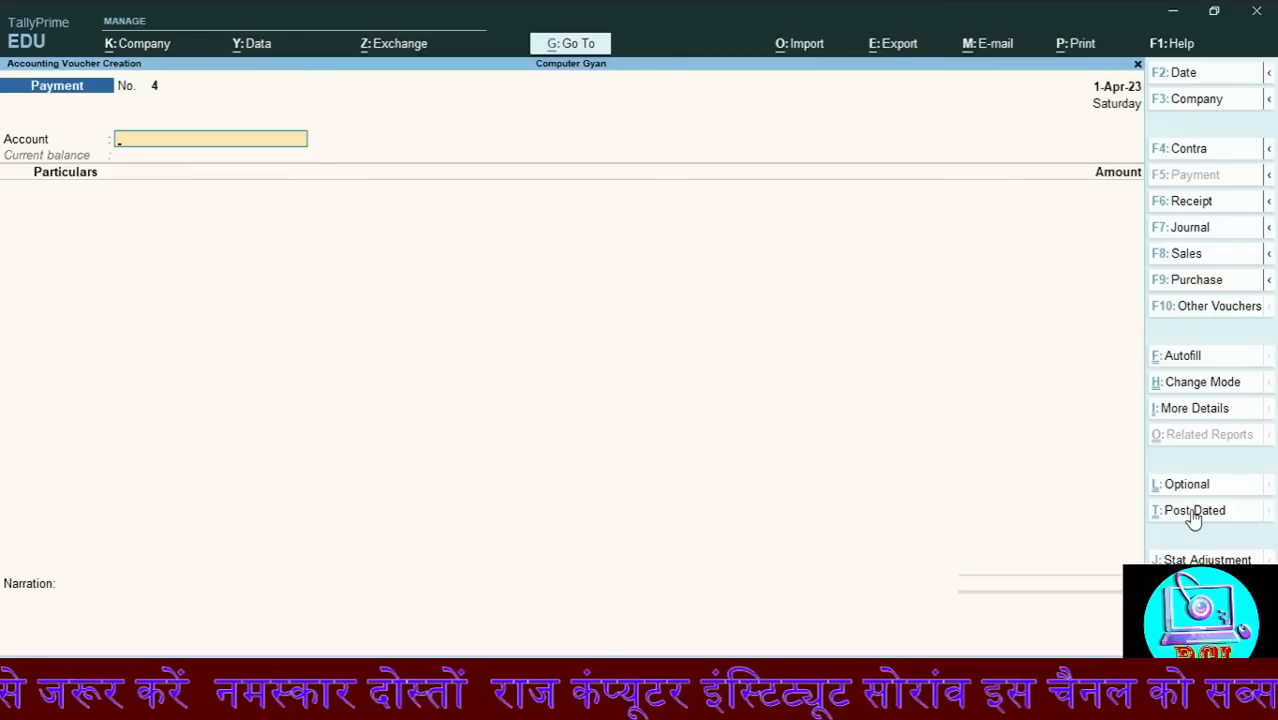
key(ctrl)
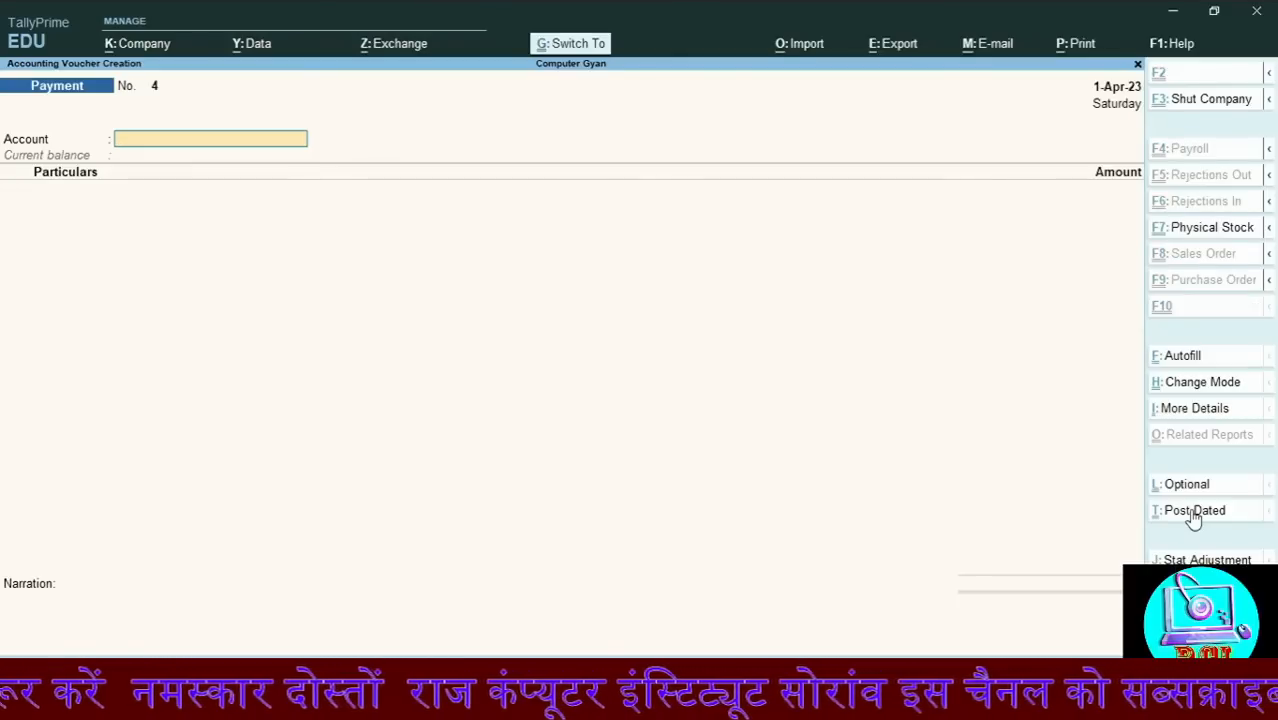
key(ctrl+t)
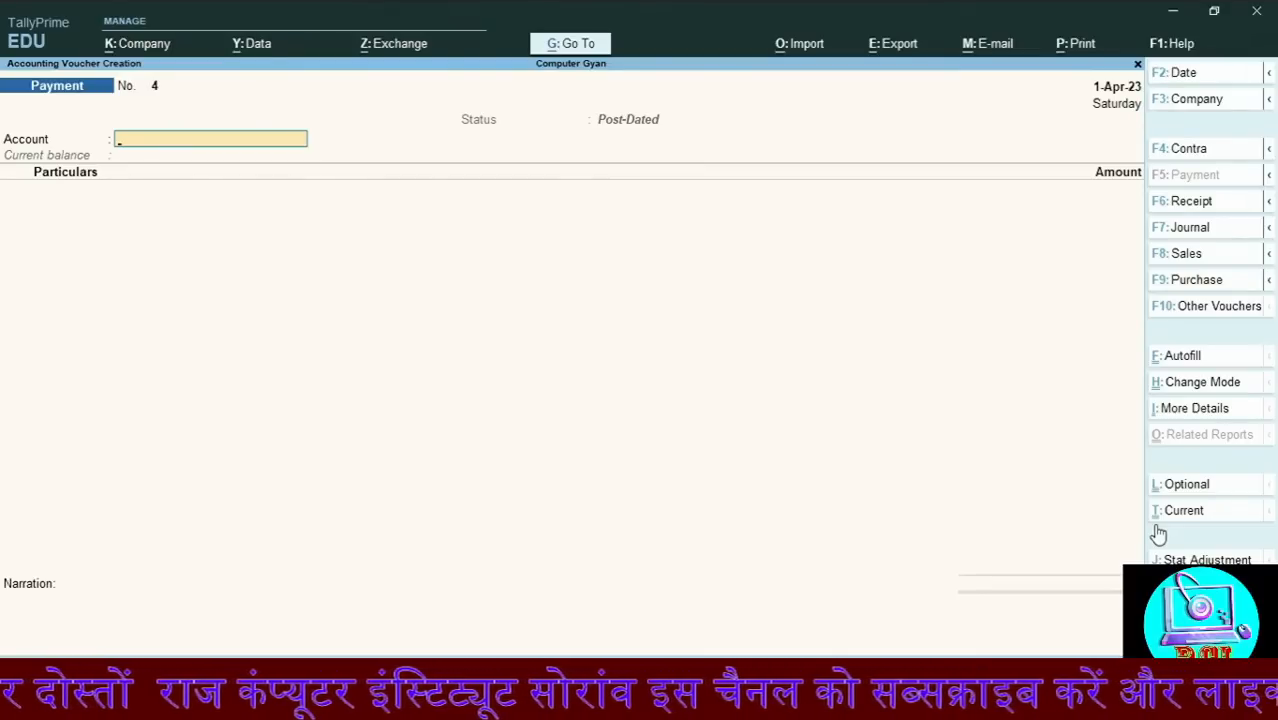
key(F2)
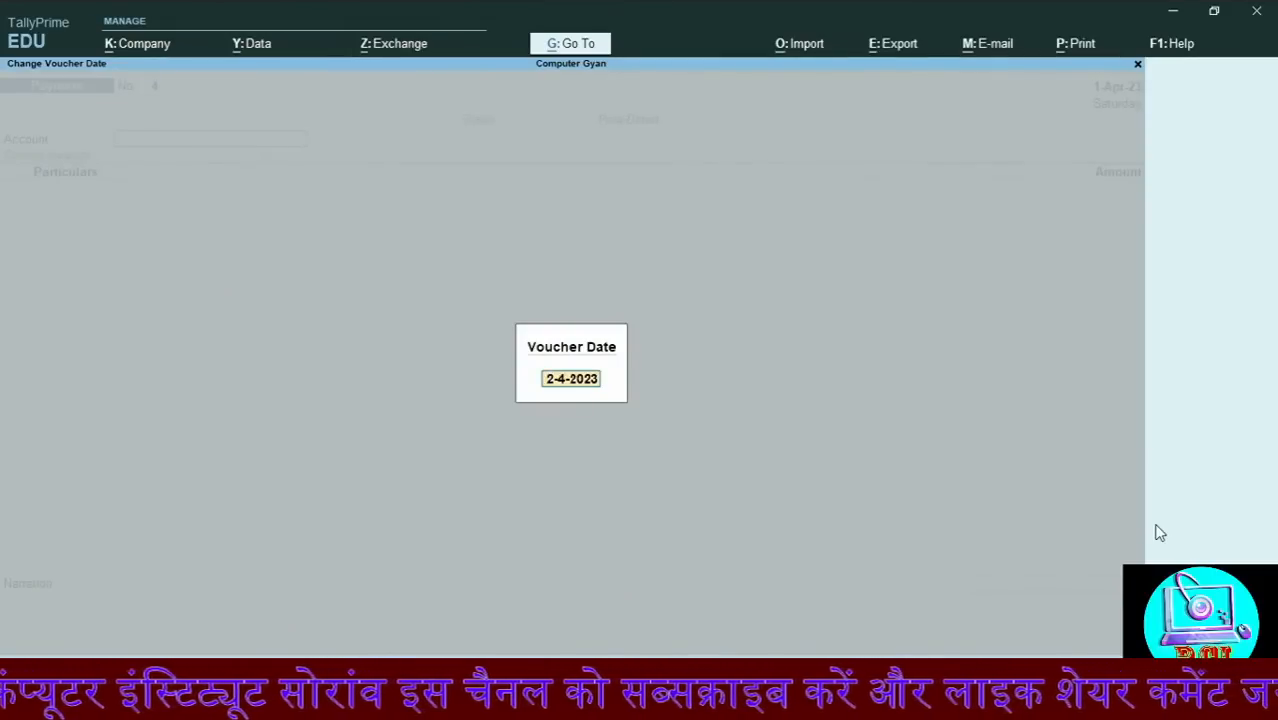
text(-)
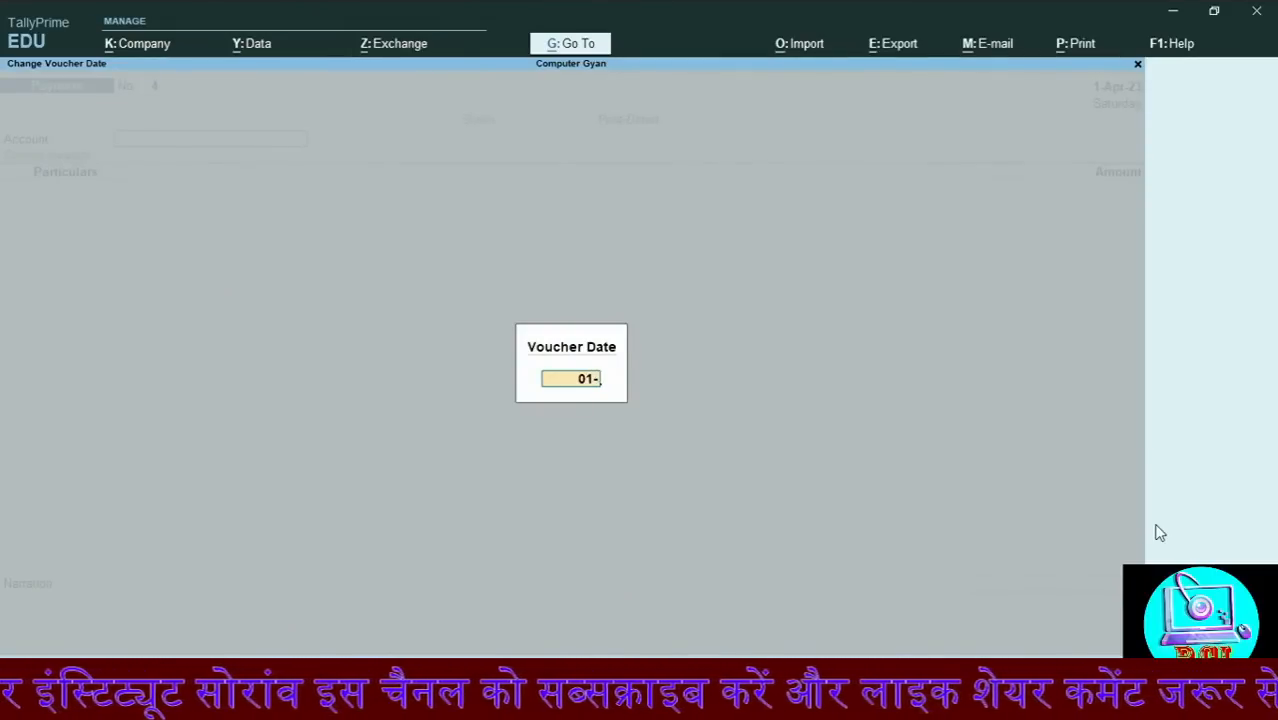
text(05-2023)
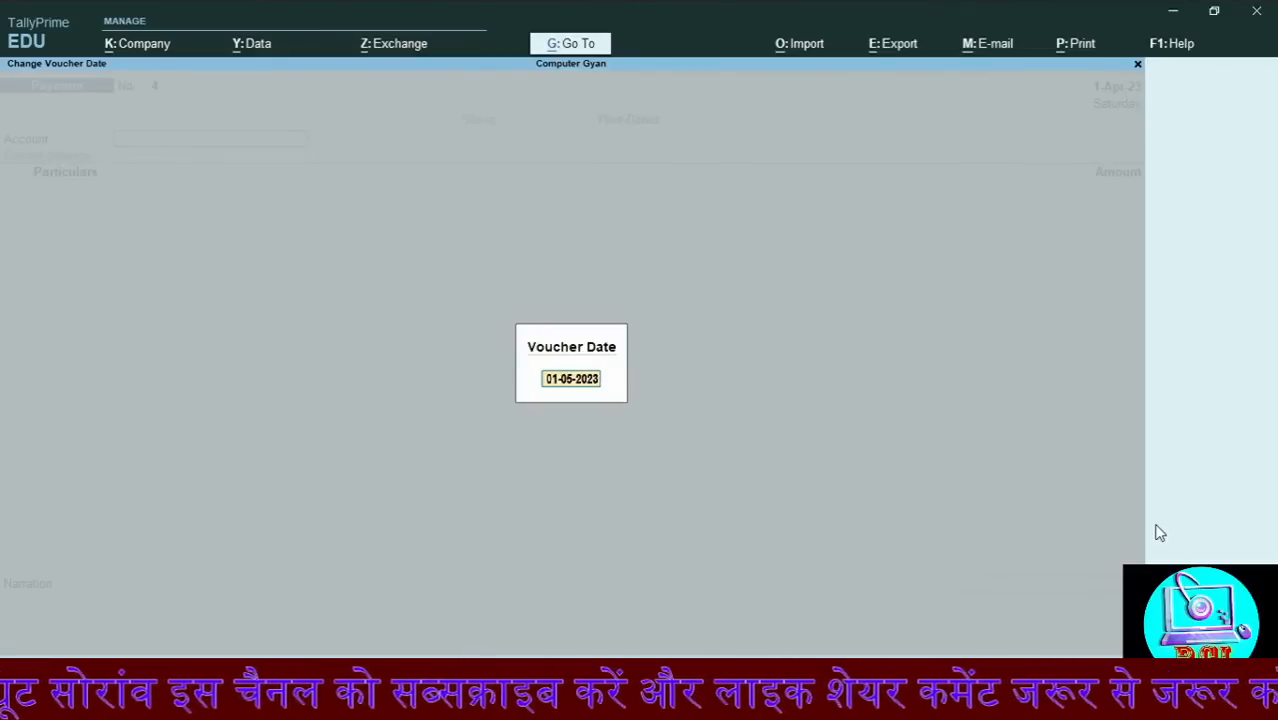
key(Return)
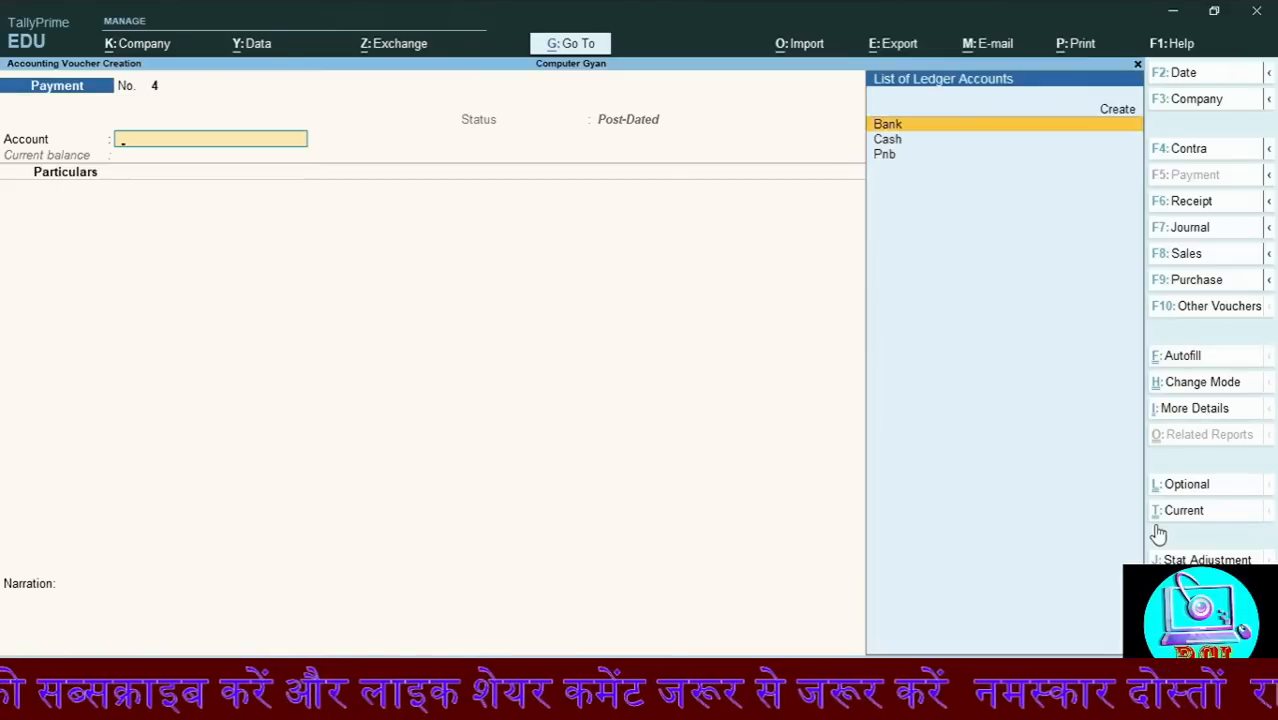
key(Down)
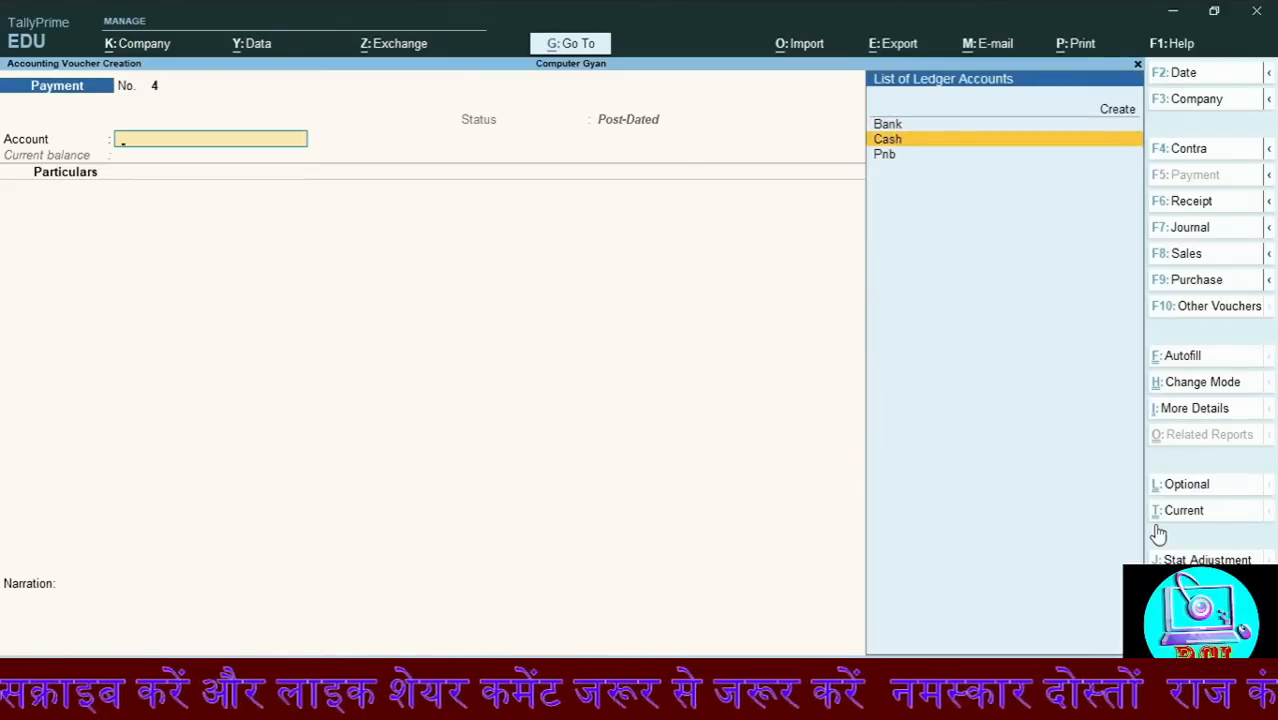
key(Down)
key(Return)
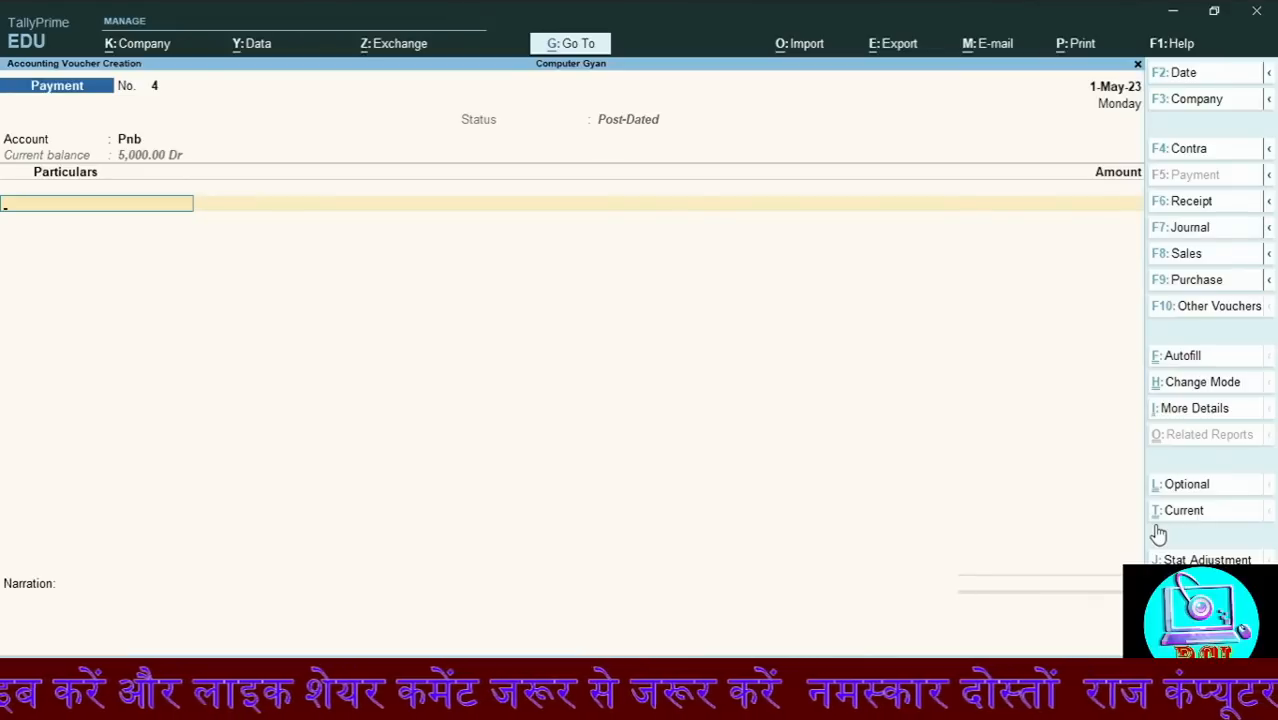
Change the account of the post-dated Payment voucher to Bank
key(BackSpace)
key(Up)
key(Up)
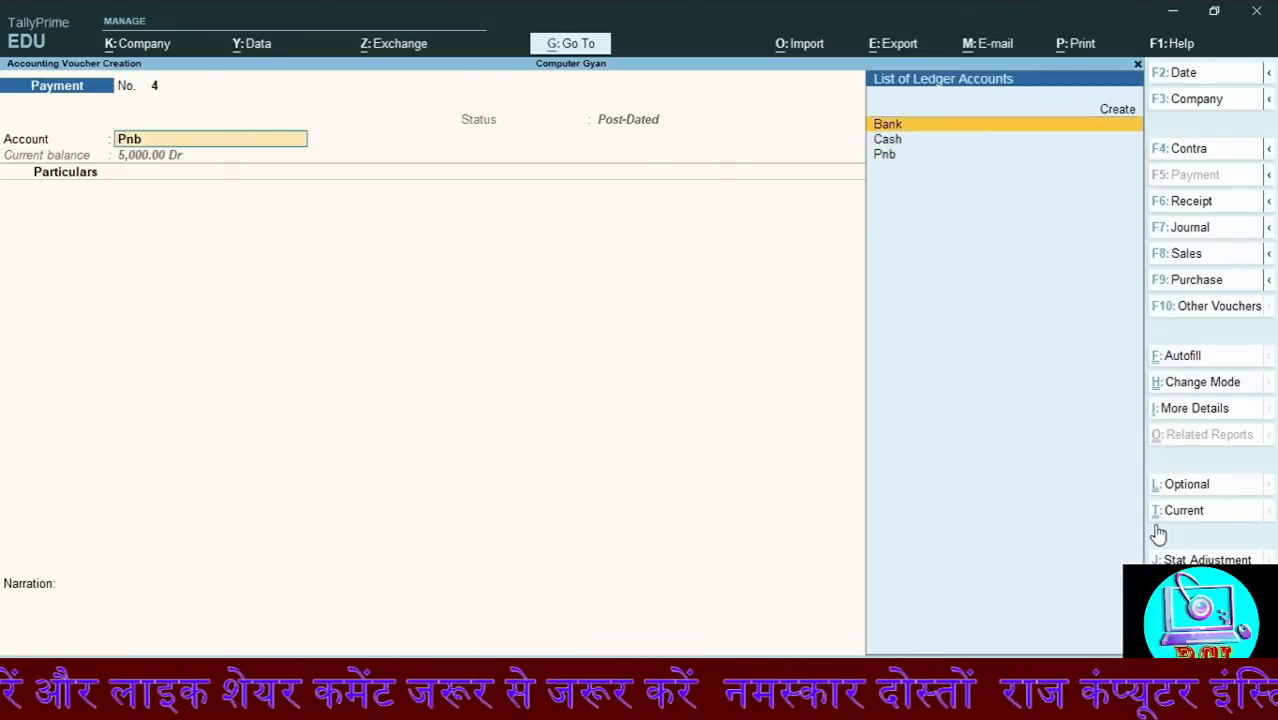
key(Return)
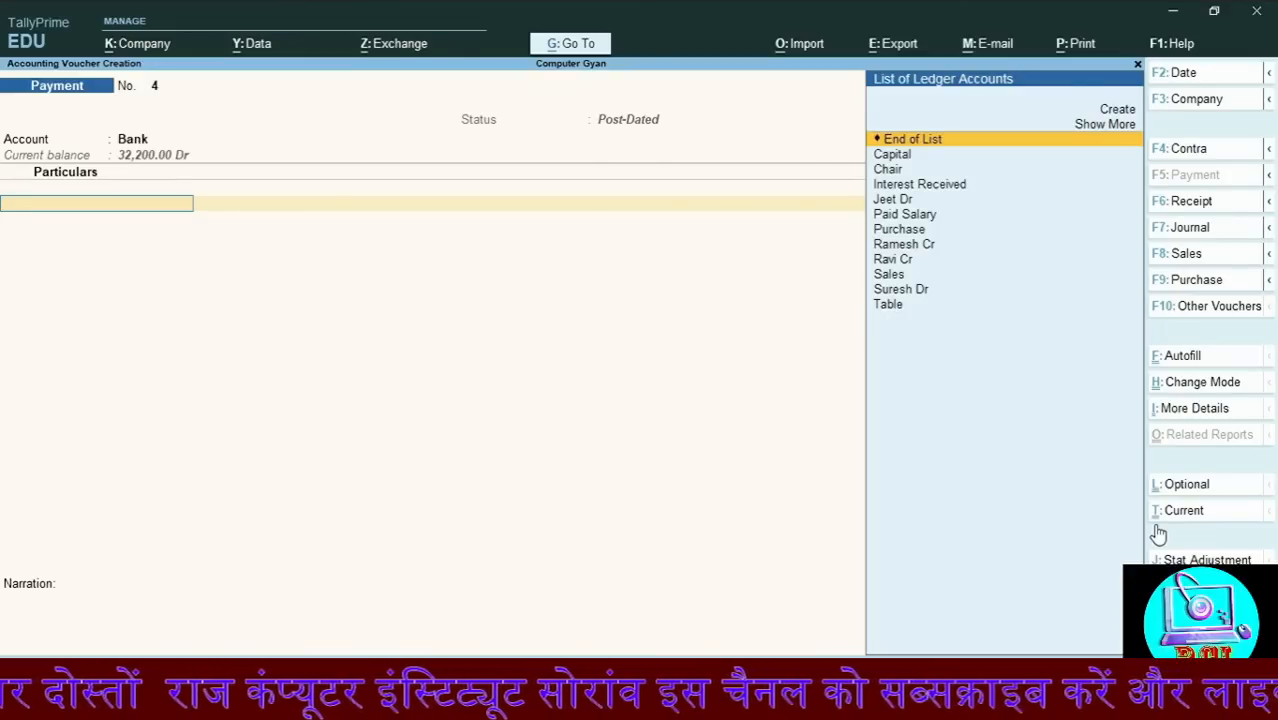
Start a new ledger from the voucher's particulars line and name it with the creditor's name followed by "Cr"
key(alt+c)
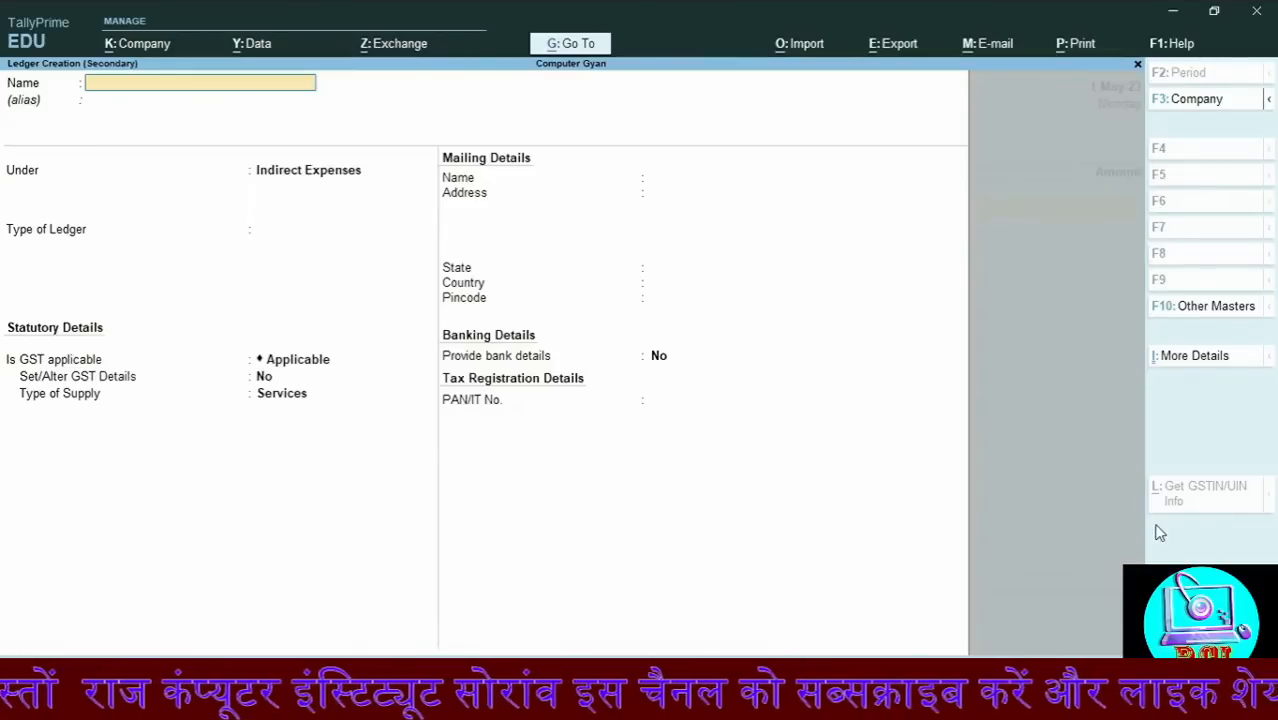
text(SA)
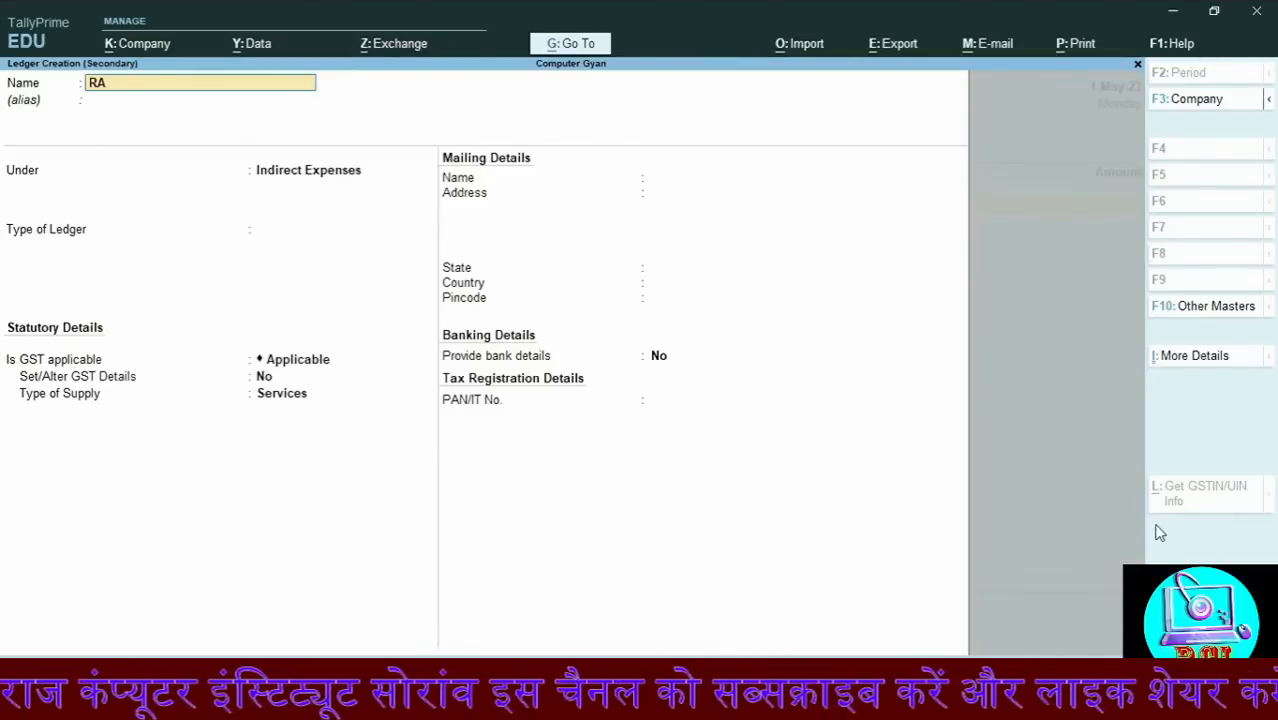
key(BackSpace)
key(BackSpace)
text(Ra)
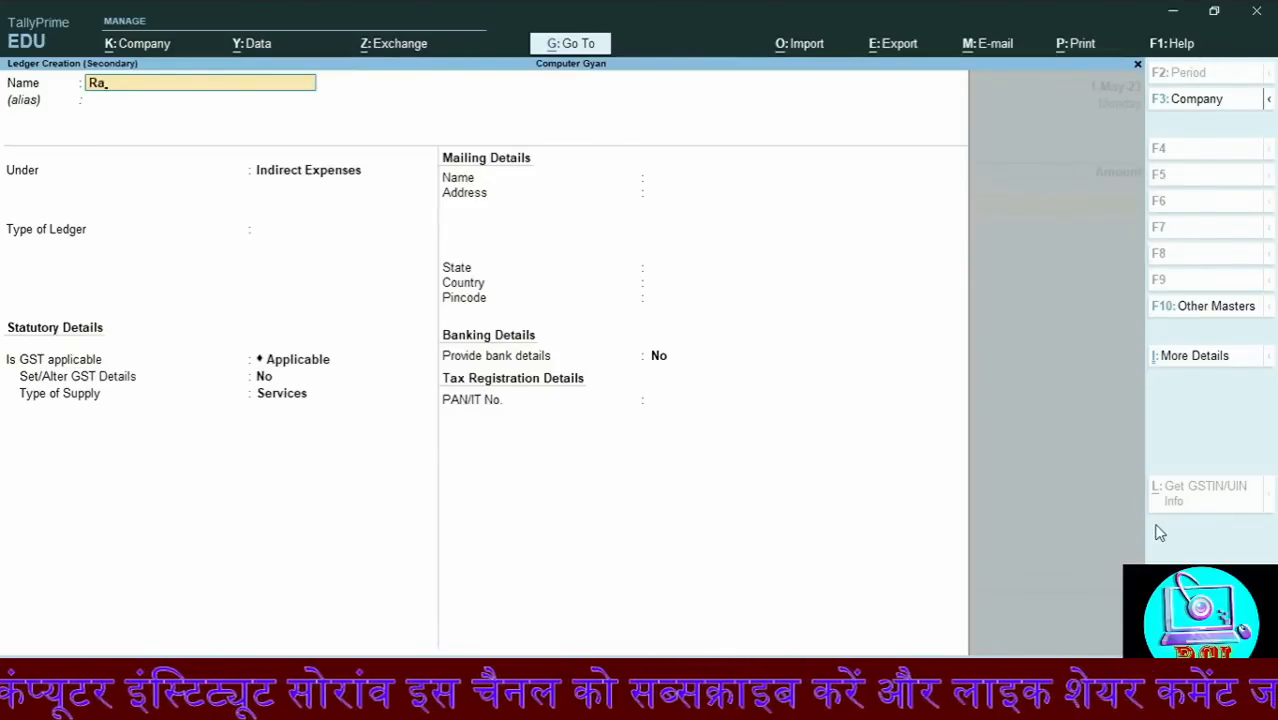
text(hul)
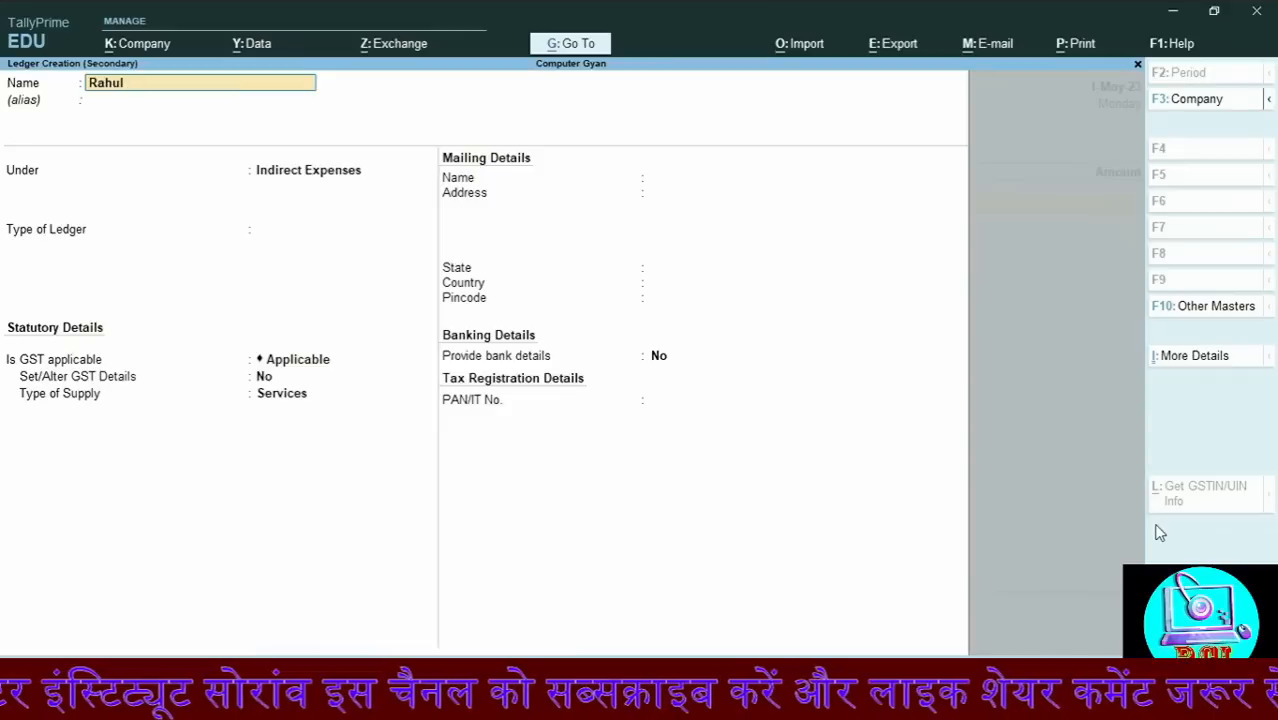
text( Cr)
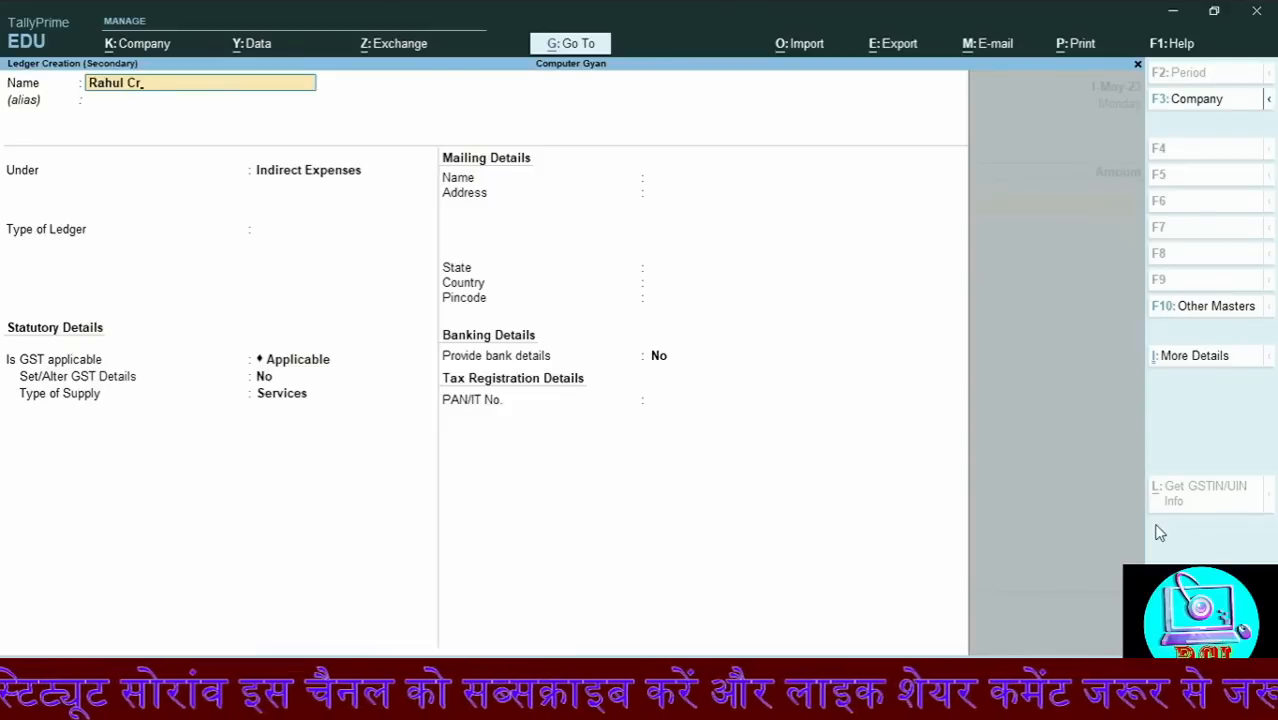
key(Return)
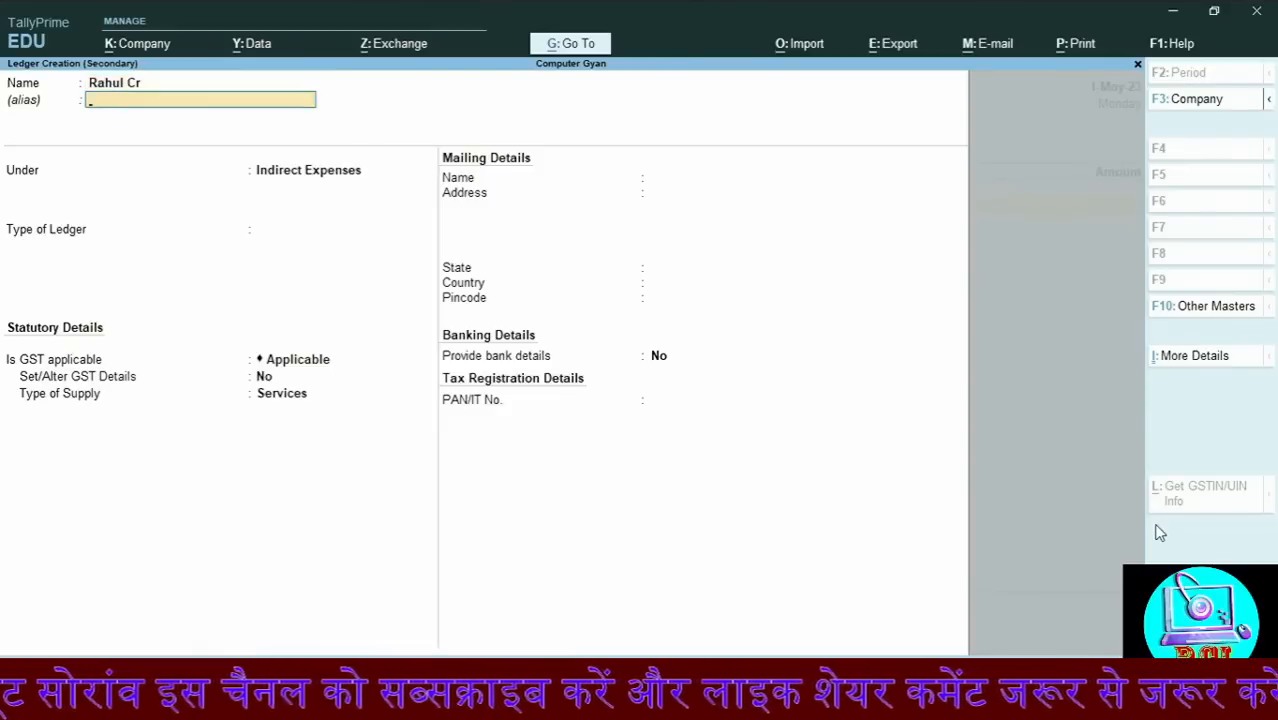
Leave the new ledger's alias blank, place it under Sundry Creditors and save it into the voucher
key(Return)
text(Sun)
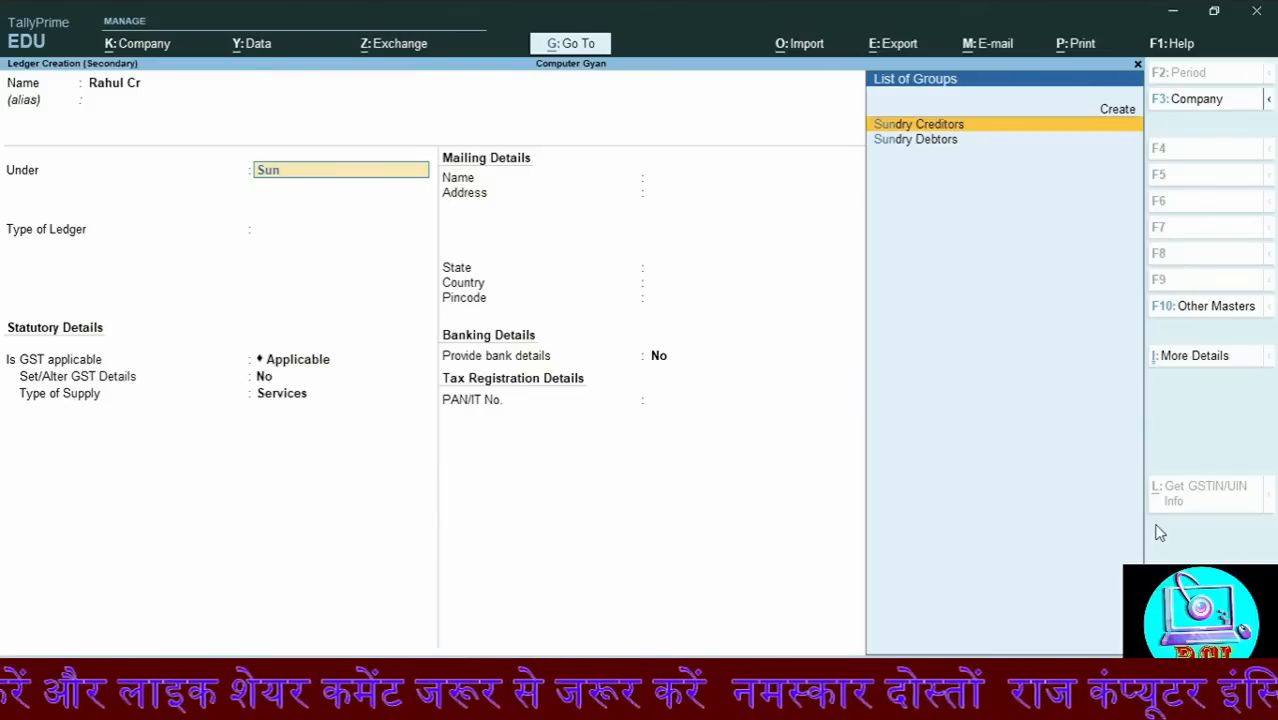
key(Return)
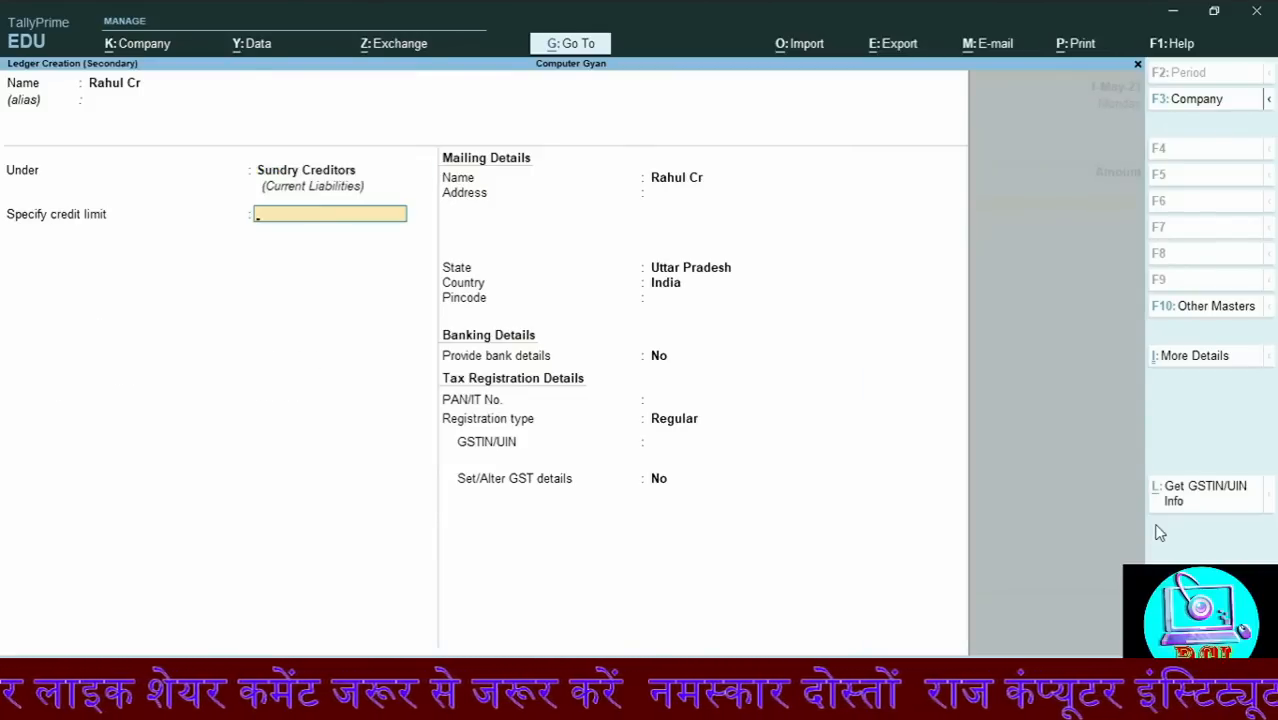
key(ctrl)
key(ctrl+a)
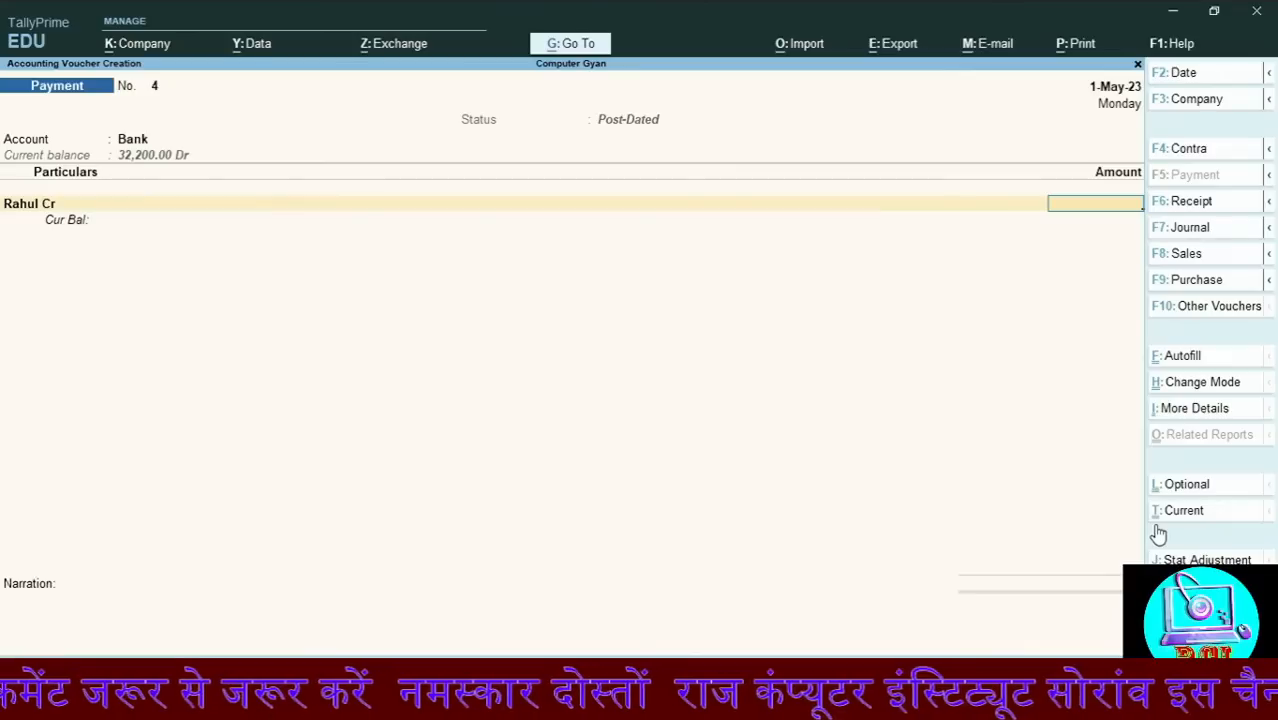
Enter 2000 as the payment amount for the new creditor
text(2000)
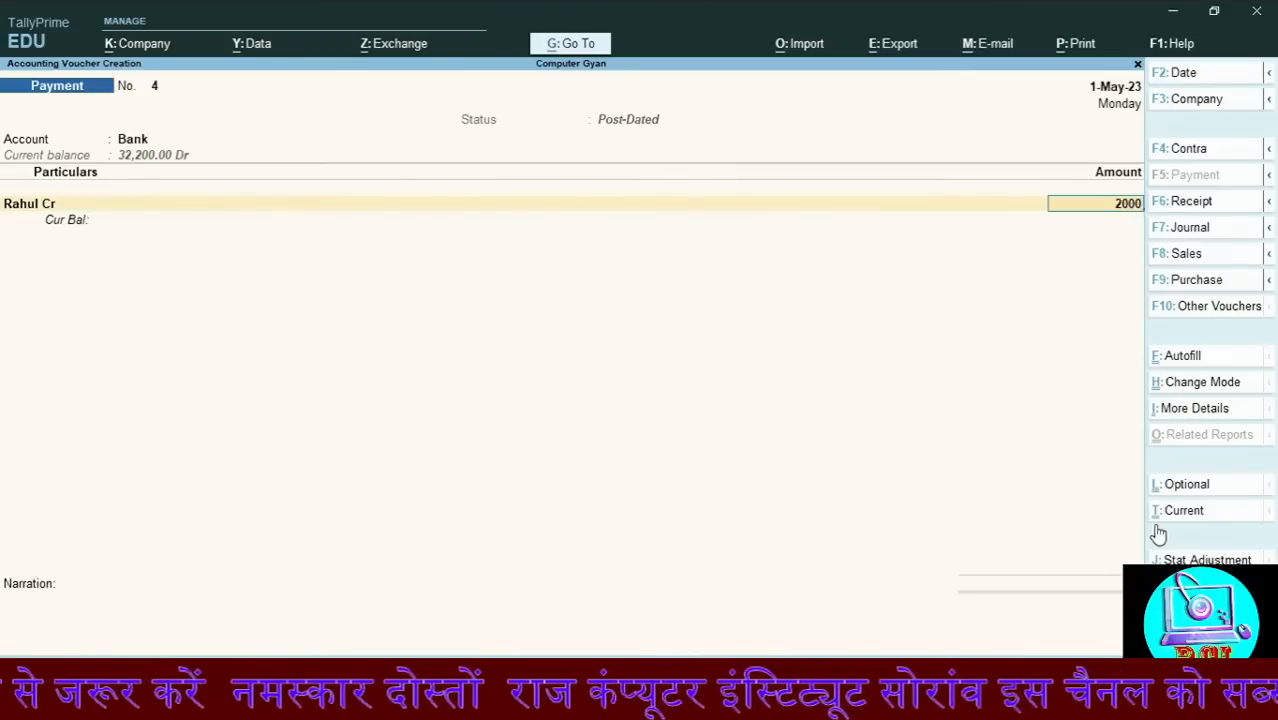
Accept the 2,000 payment line and allocate it as a Cheque with range Not Applicable and instrument date 1-May-23
key(Return)
key(Return)
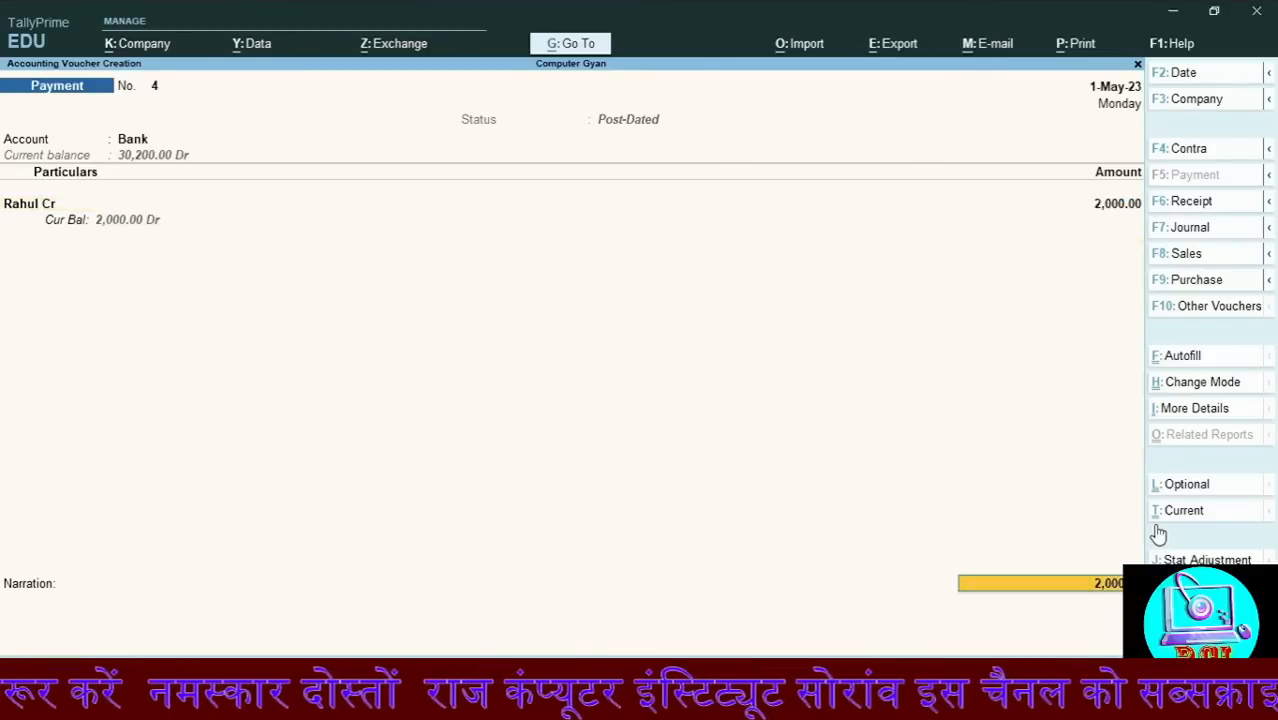
key(Return)
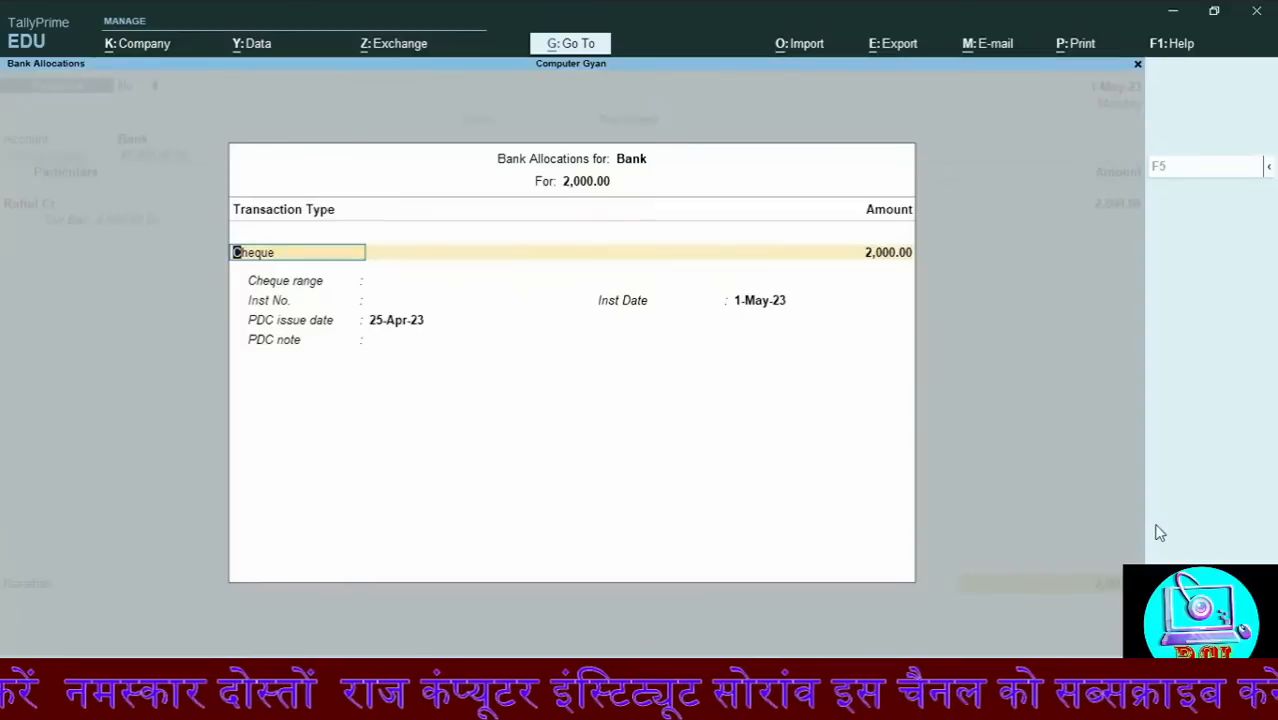
key(Return)
key(Return)
key(Return)
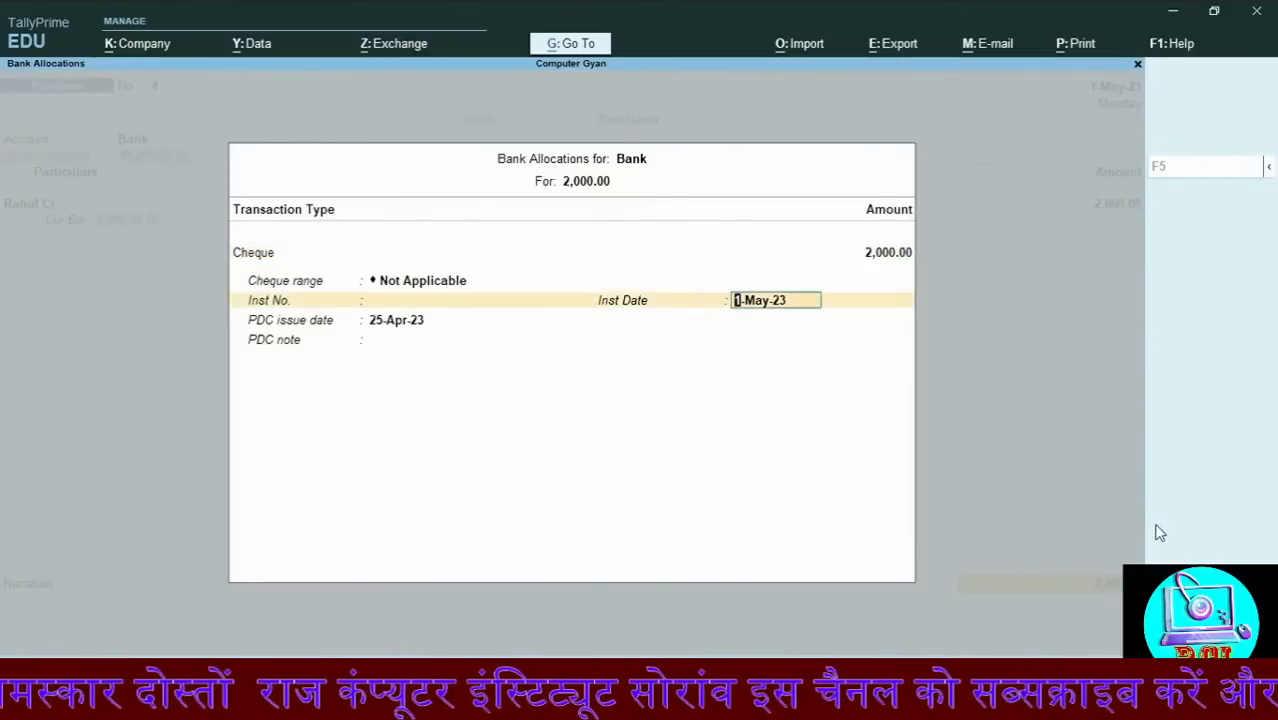
key(Return)
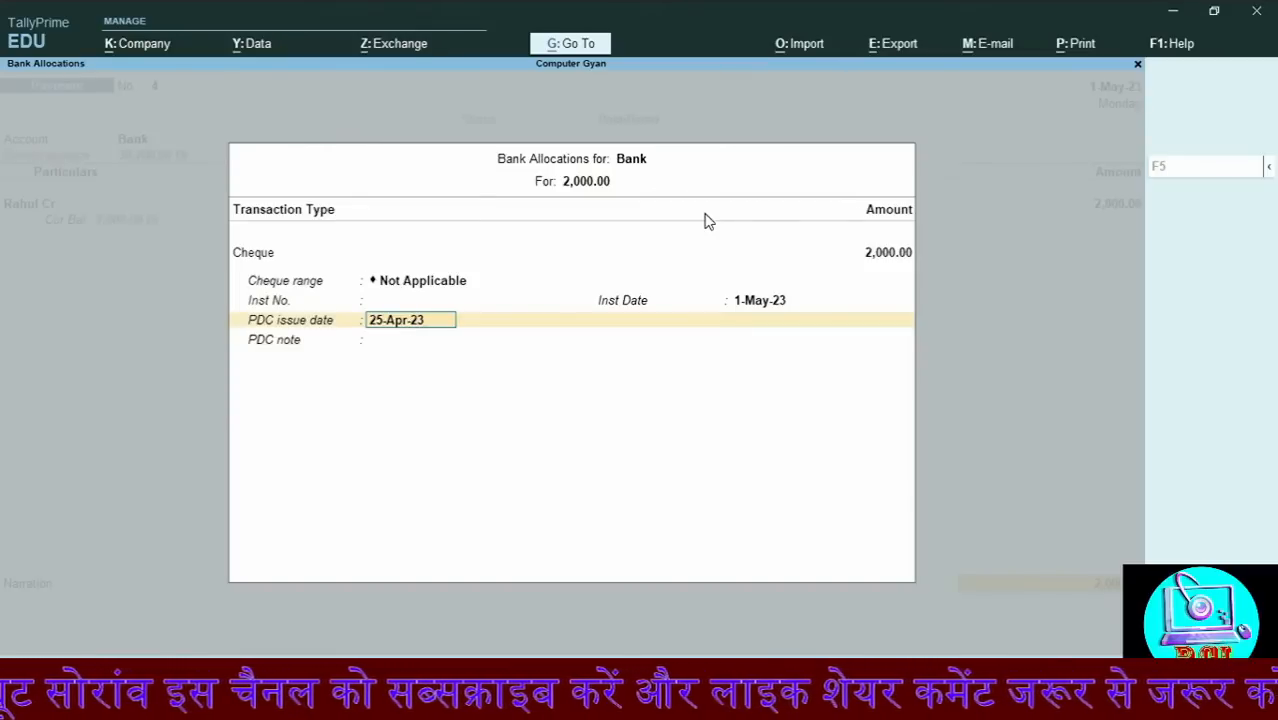
Set the PDC issue date to 01-05-2023 and save the post-dated payment voucher without a narration
key(BackSpace)
text(0)
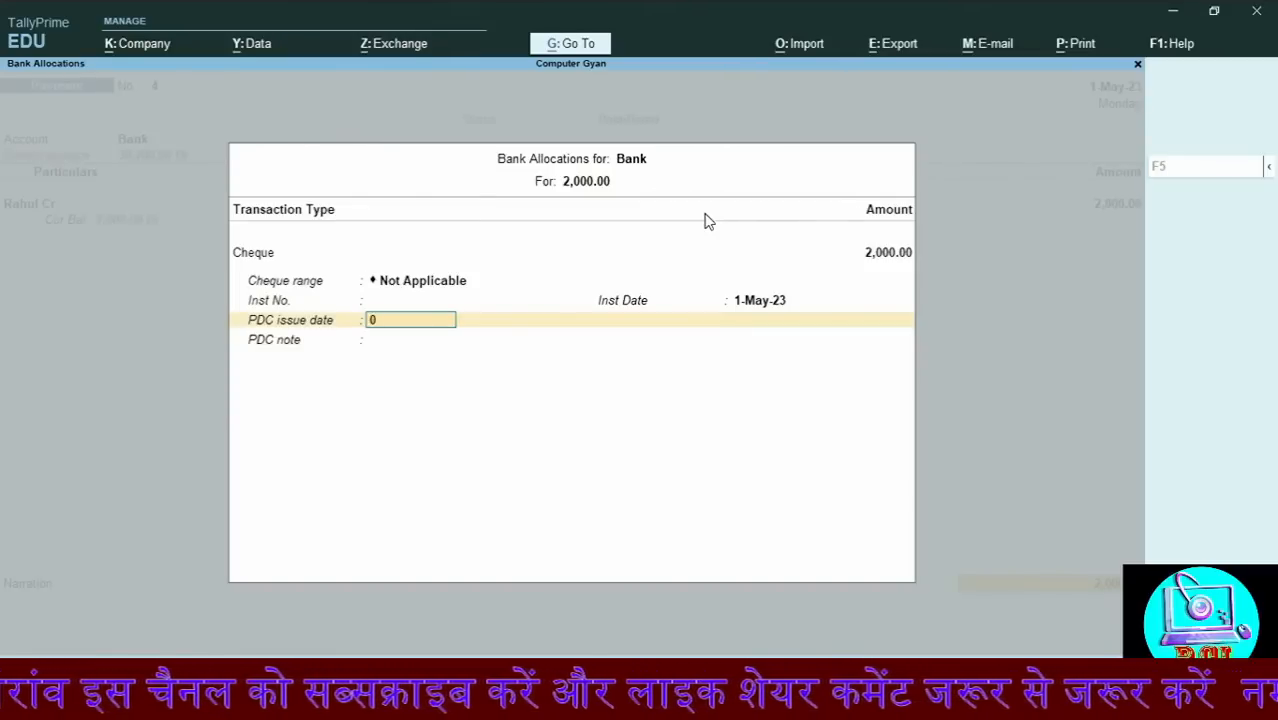
text(1-05-2023)
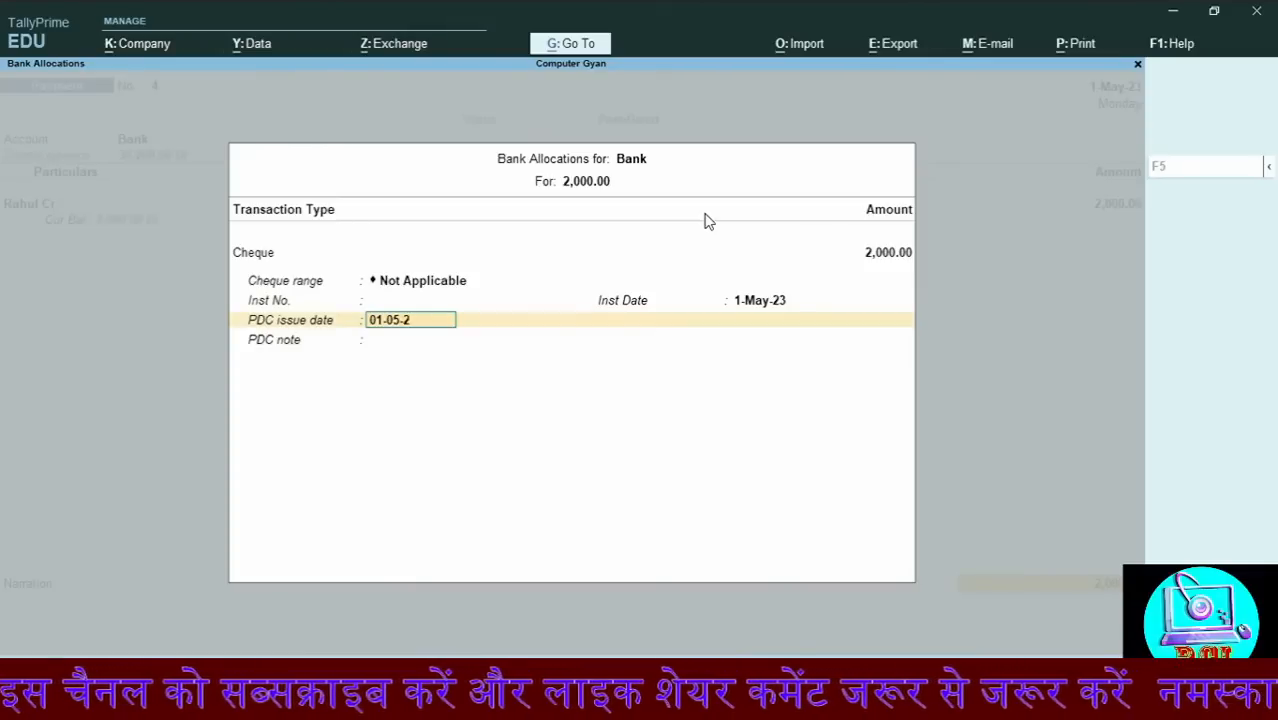
key(Return)
key(Return)
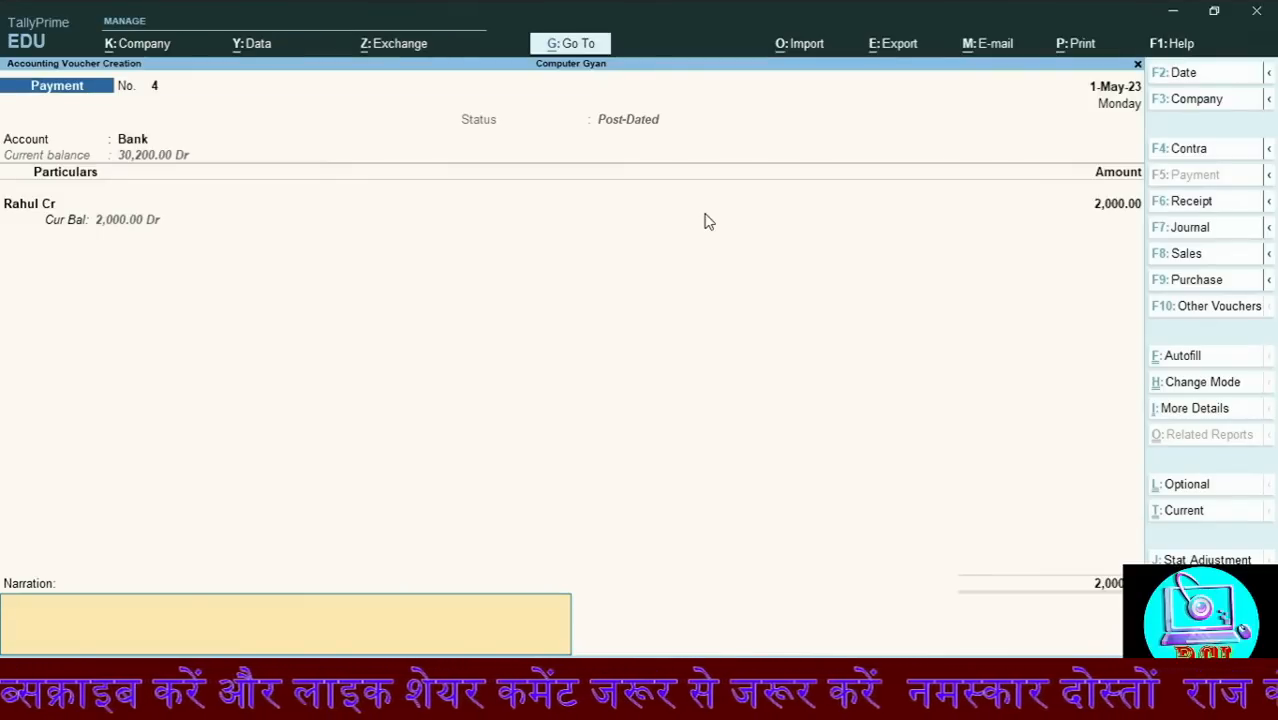
key(ctrl)
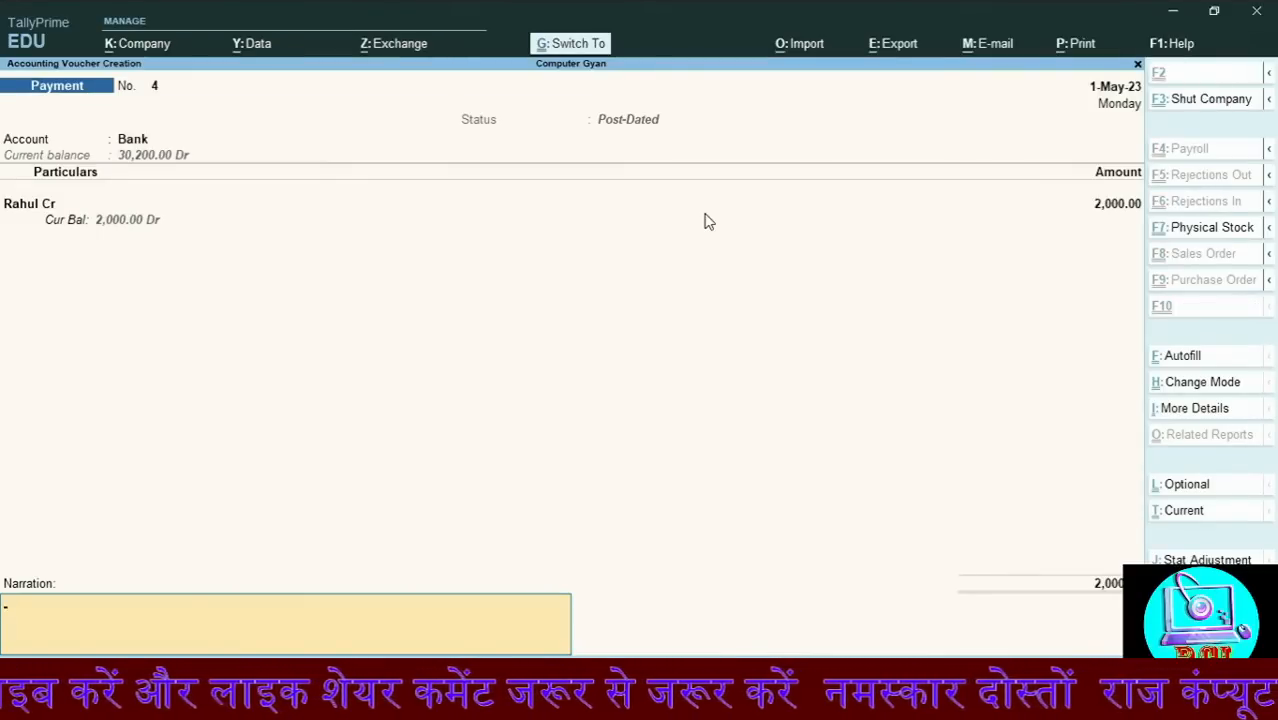
key(ctrl+a)
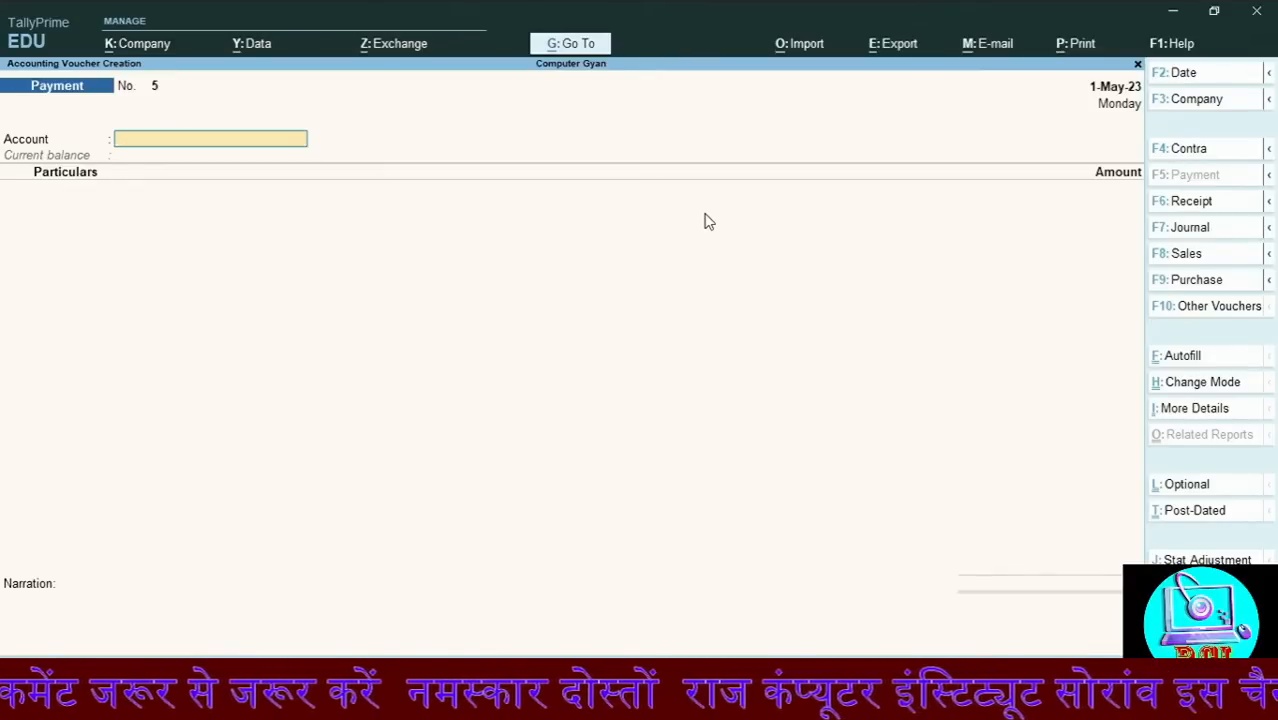
Leave voucher creation and open the Account Books reports
key(Escape)
key(Return)
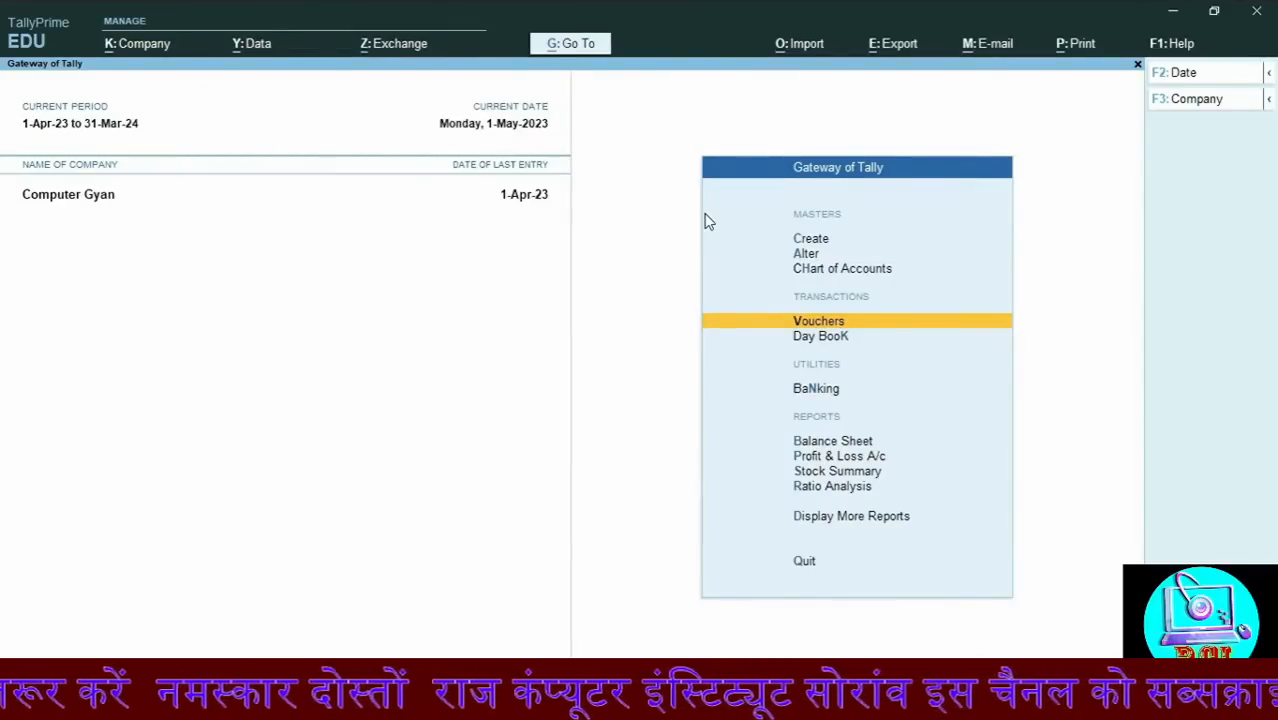
key(d)
key(Down)
key(Down)
key(Down)
key(Down)
key(Down)
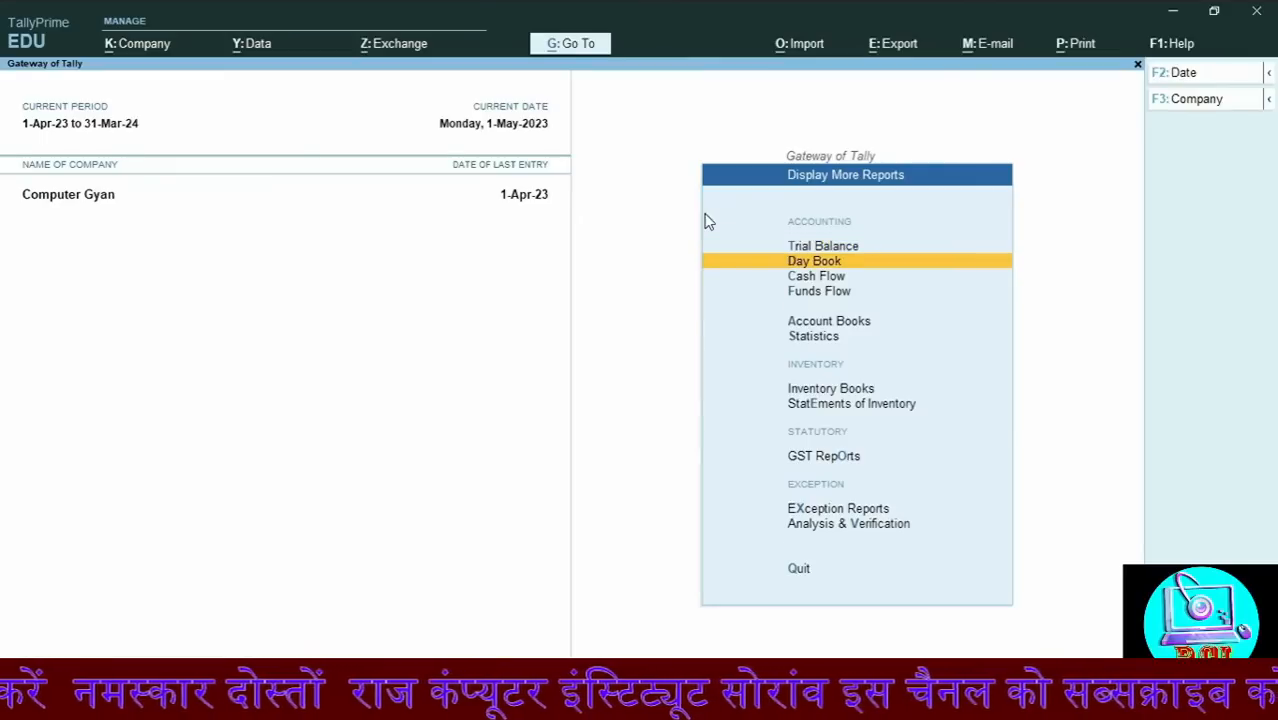
key(Up)
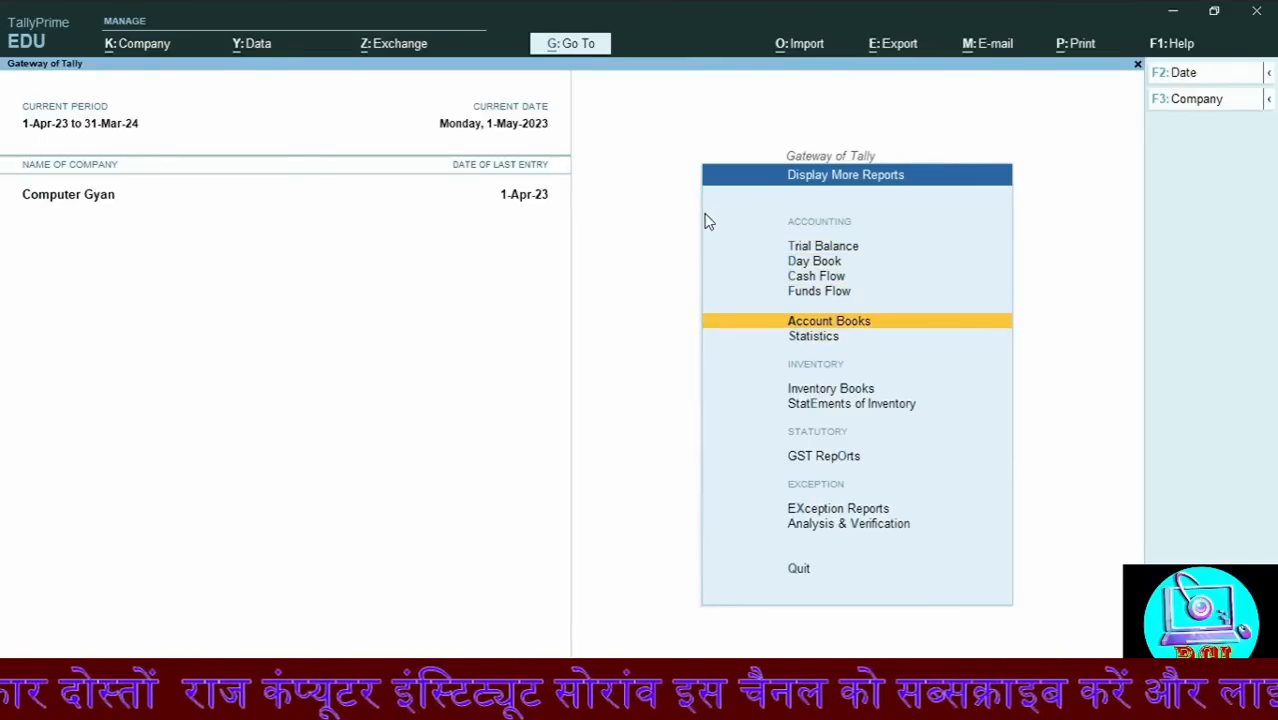
key(Return)
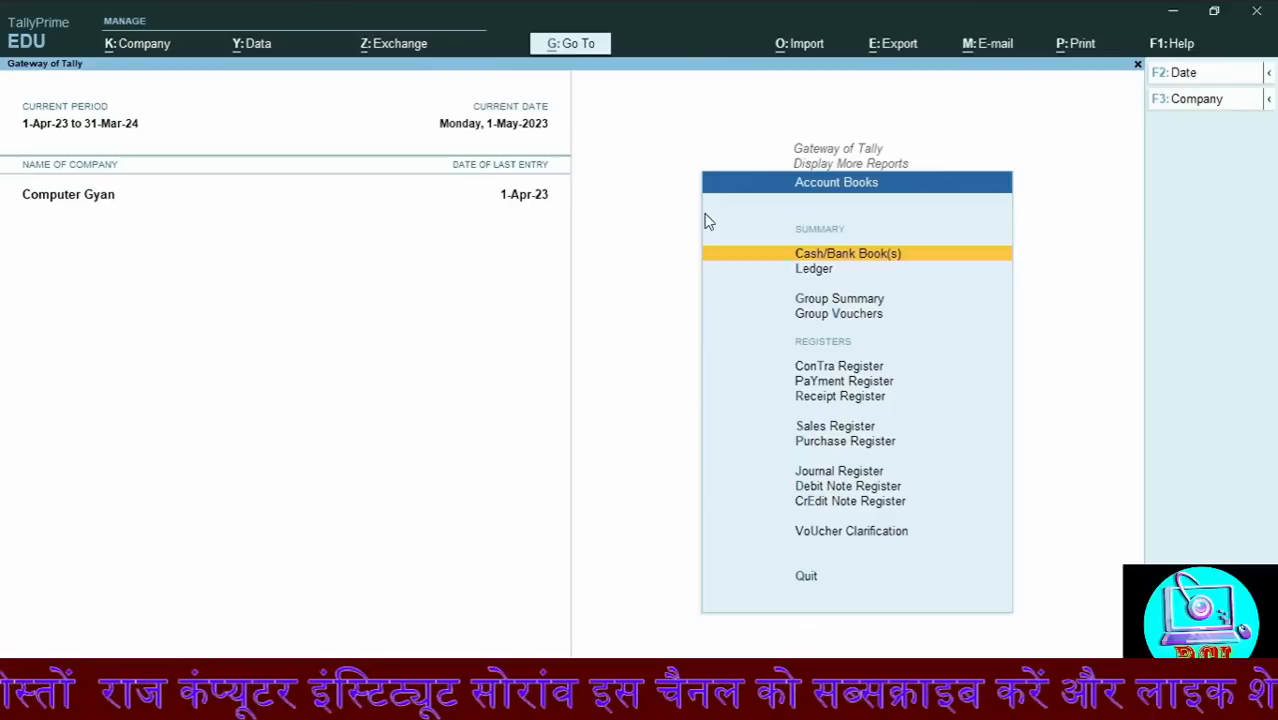
Open the ledger vouchers report for the Bank ledger
key(Down)
key(Down)
key(Up)
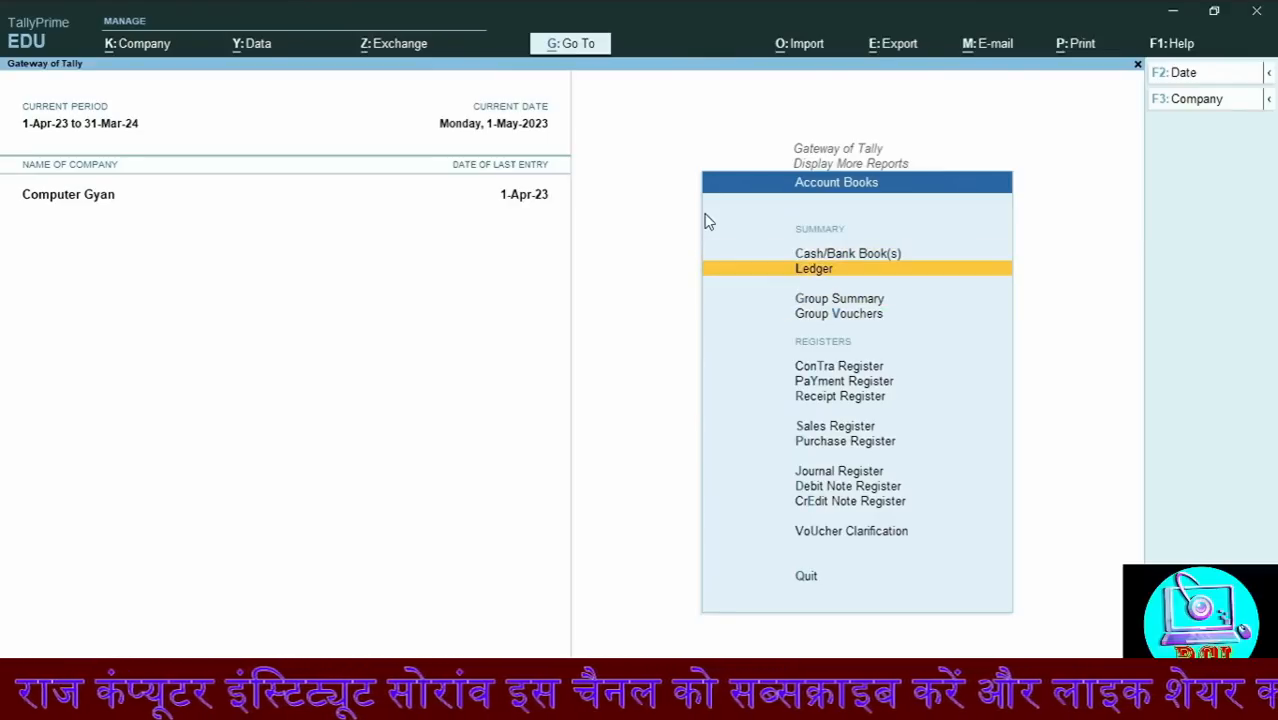
key(Return)
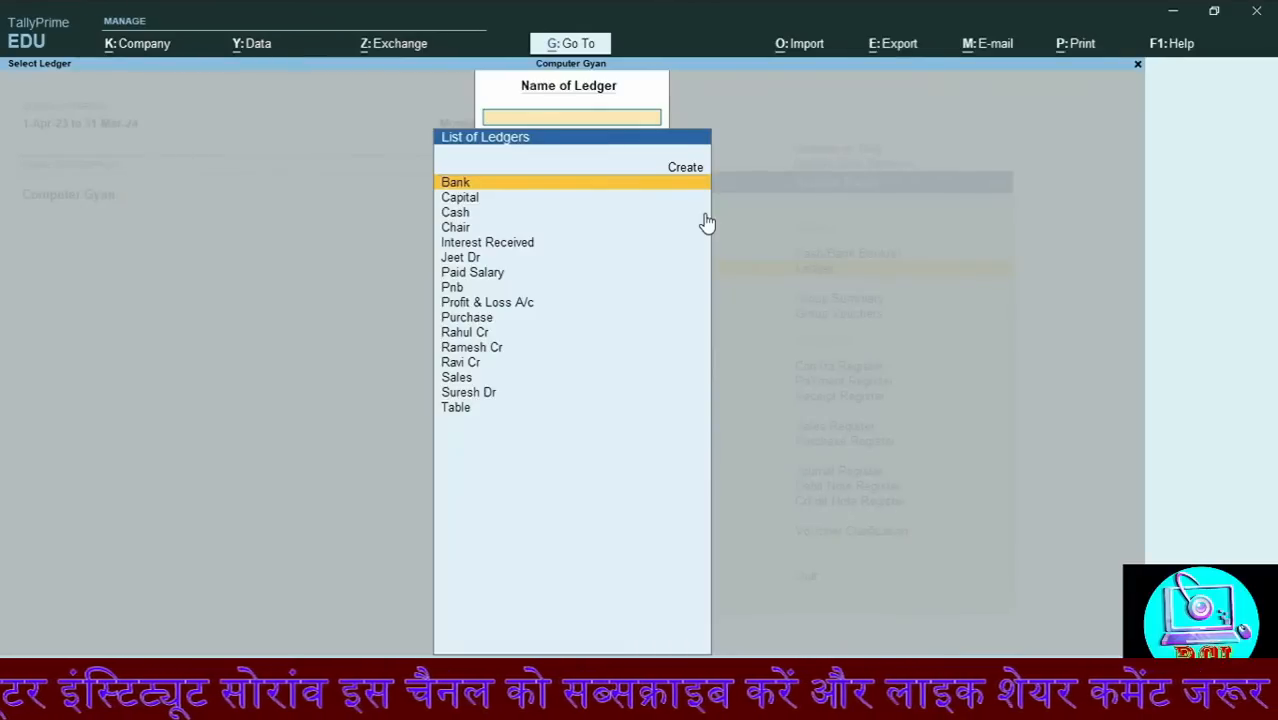
key(Return)
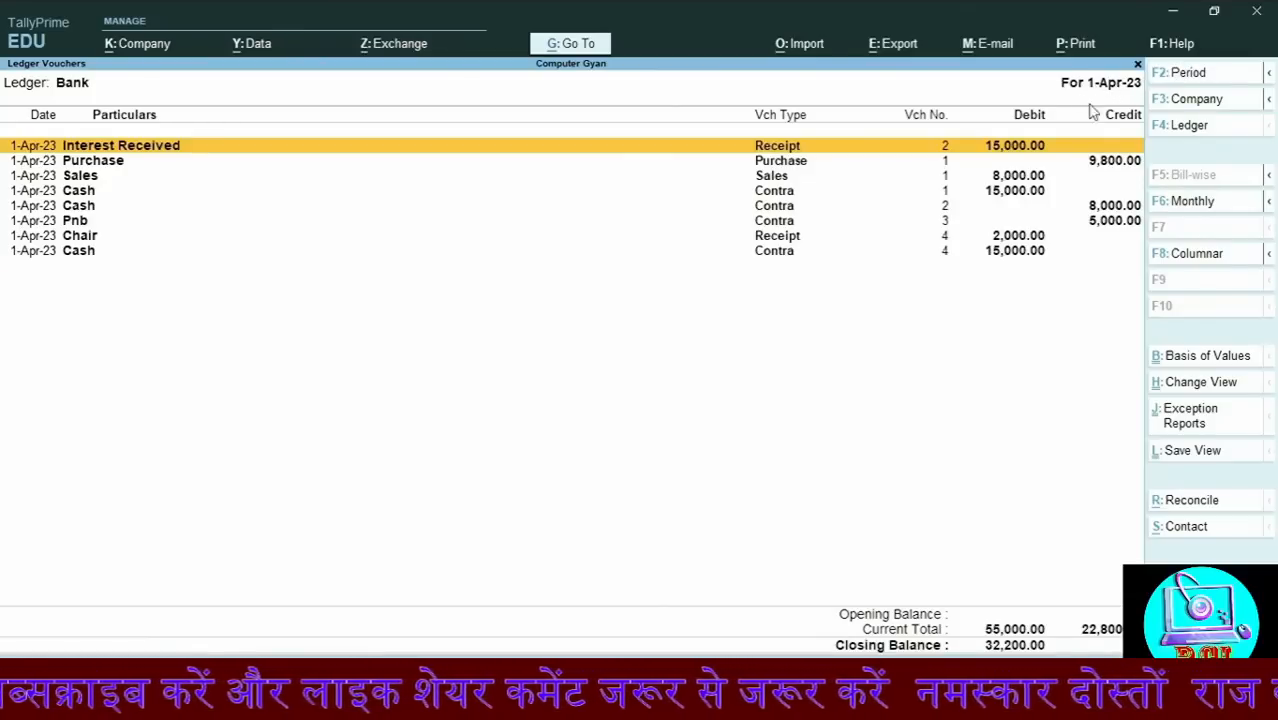
Extend the Bank ledger report's period to end on 01-05-2023, keeping the start date of 1-4-2023
key(F2)
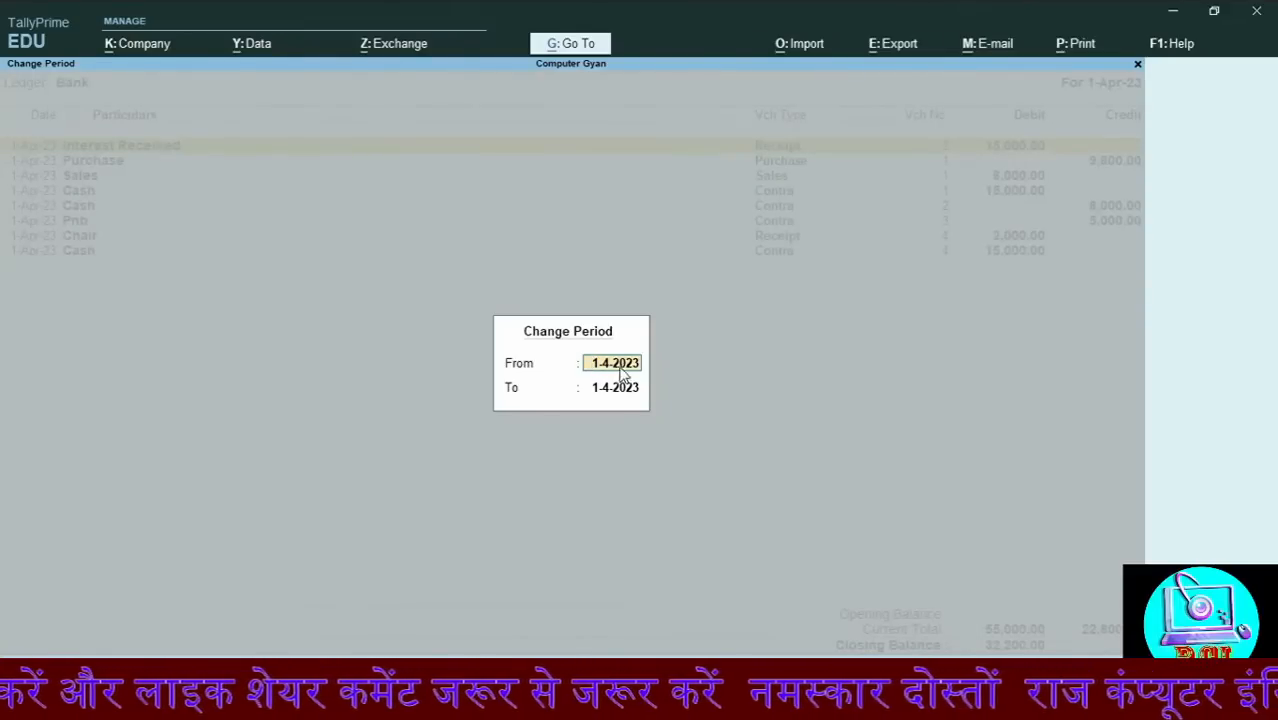
key(Return)
text(01-05)
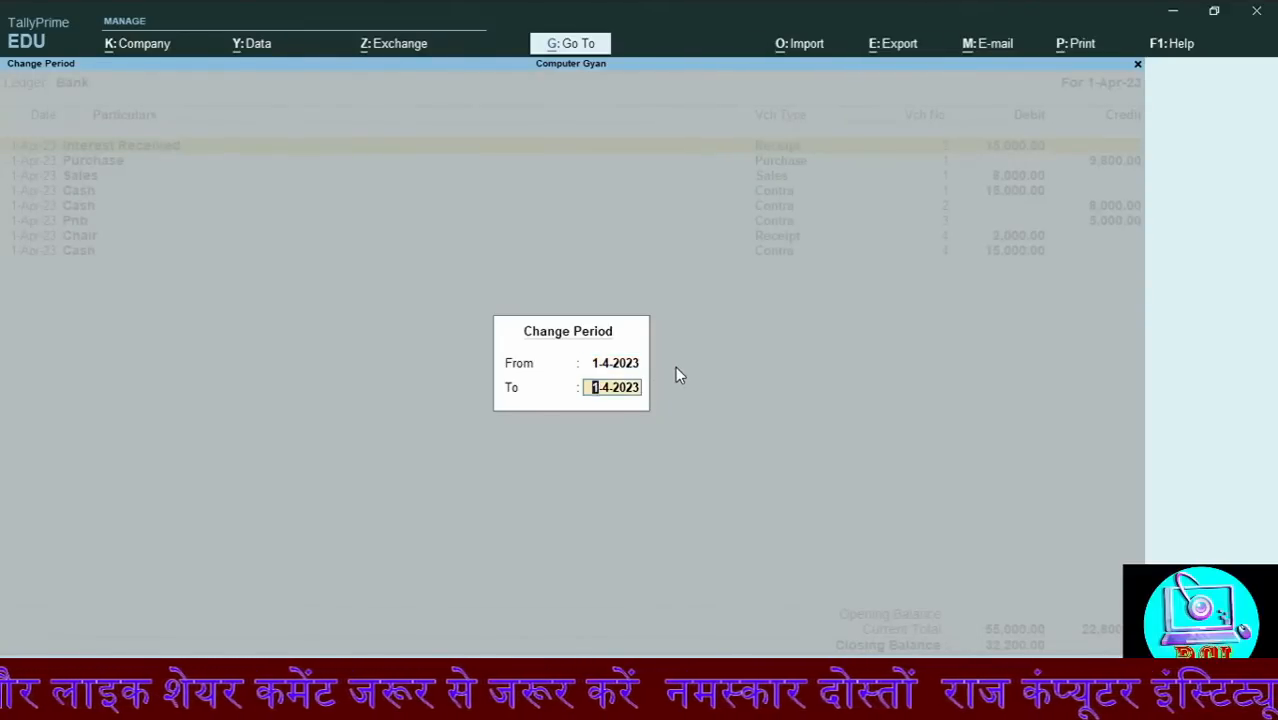
text(-223)
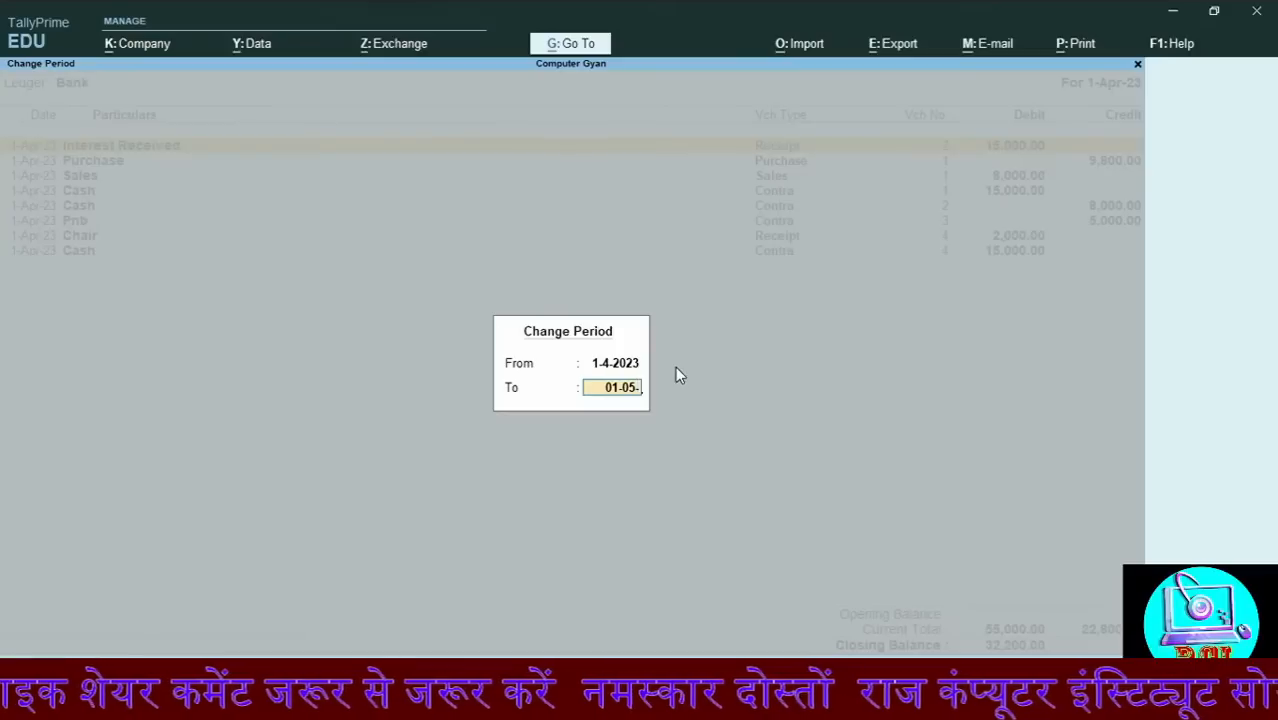
key(BackSpace)
key(BackSpace)
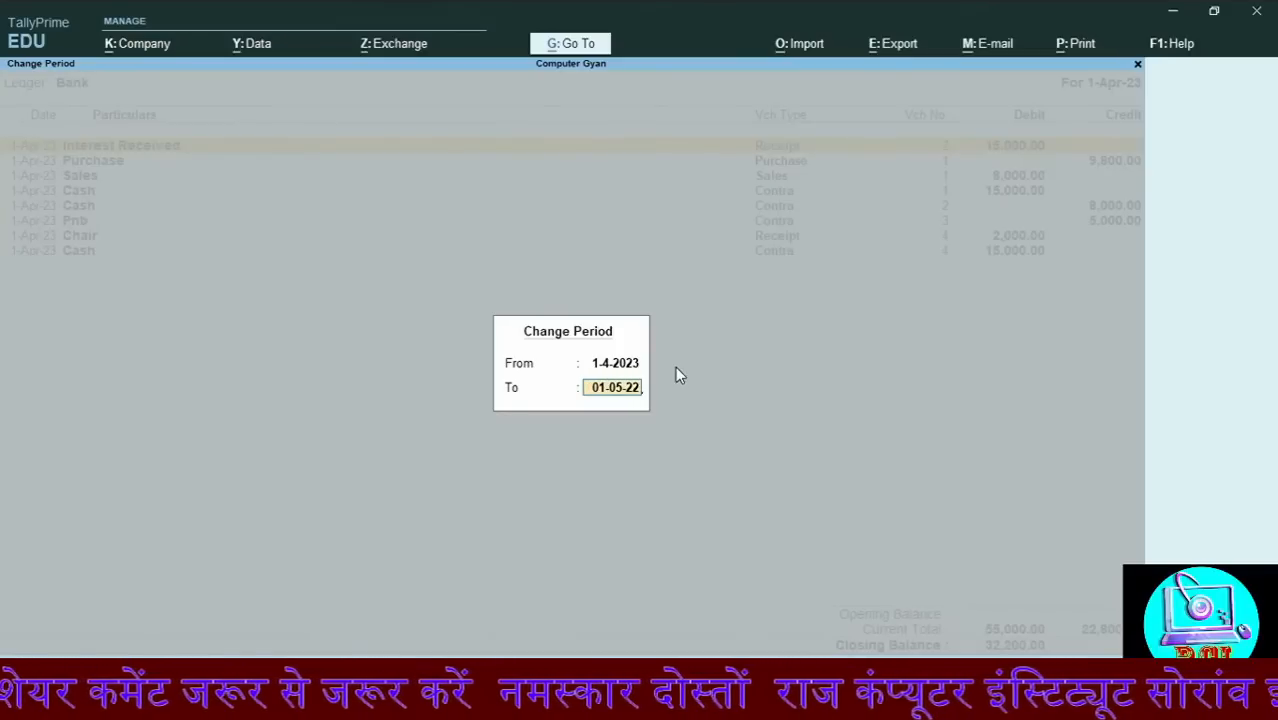
text(023)
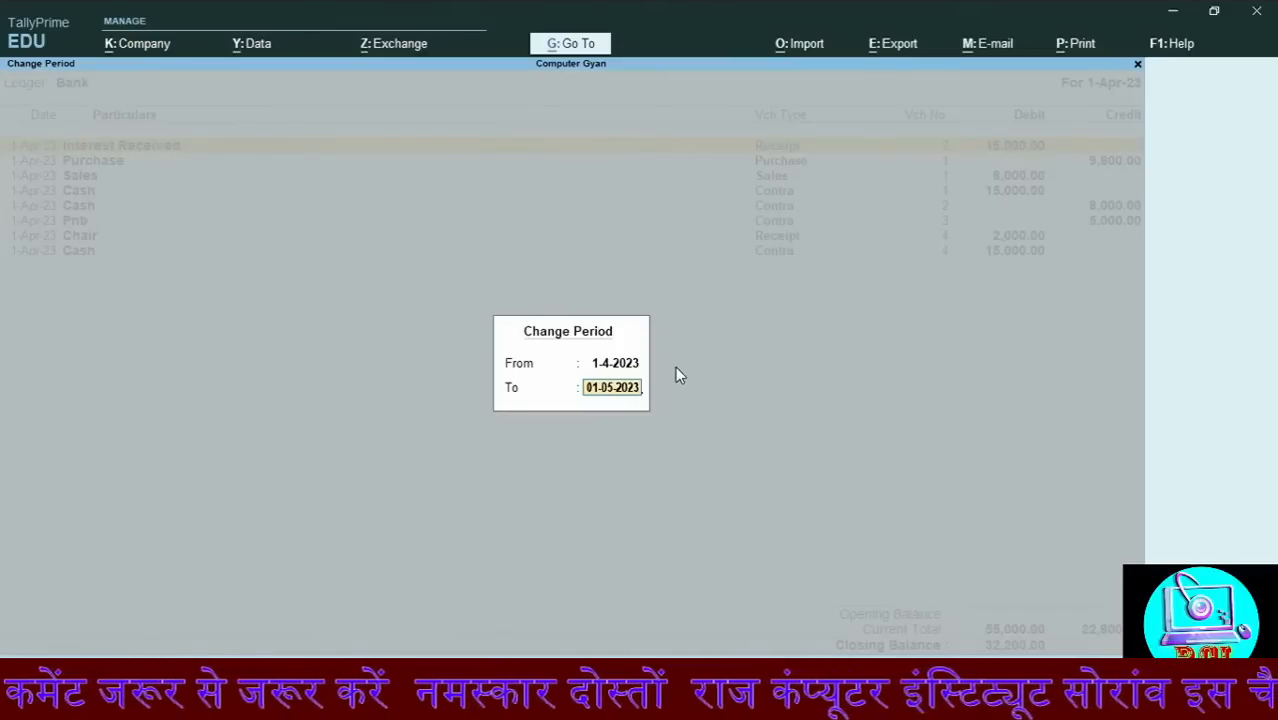
key(Return)
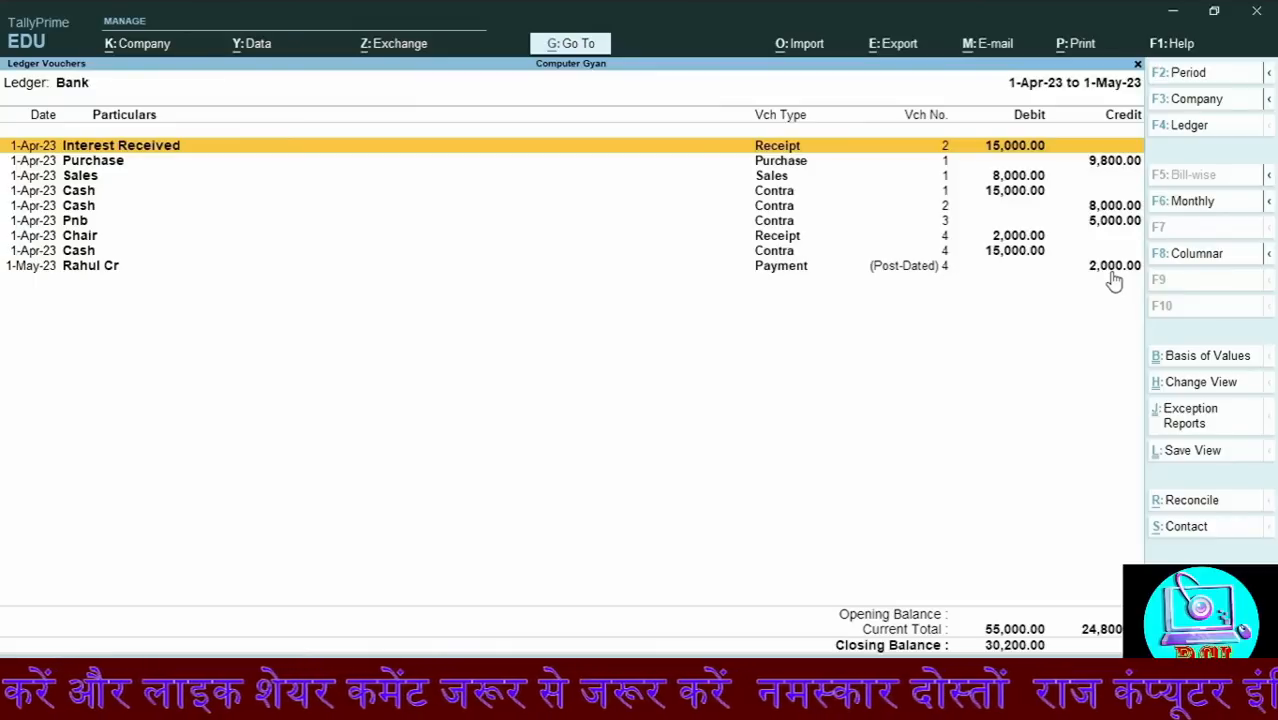
Configure the Bank ledger report to show the running balance, leaving the other display options as they are
key(F12)
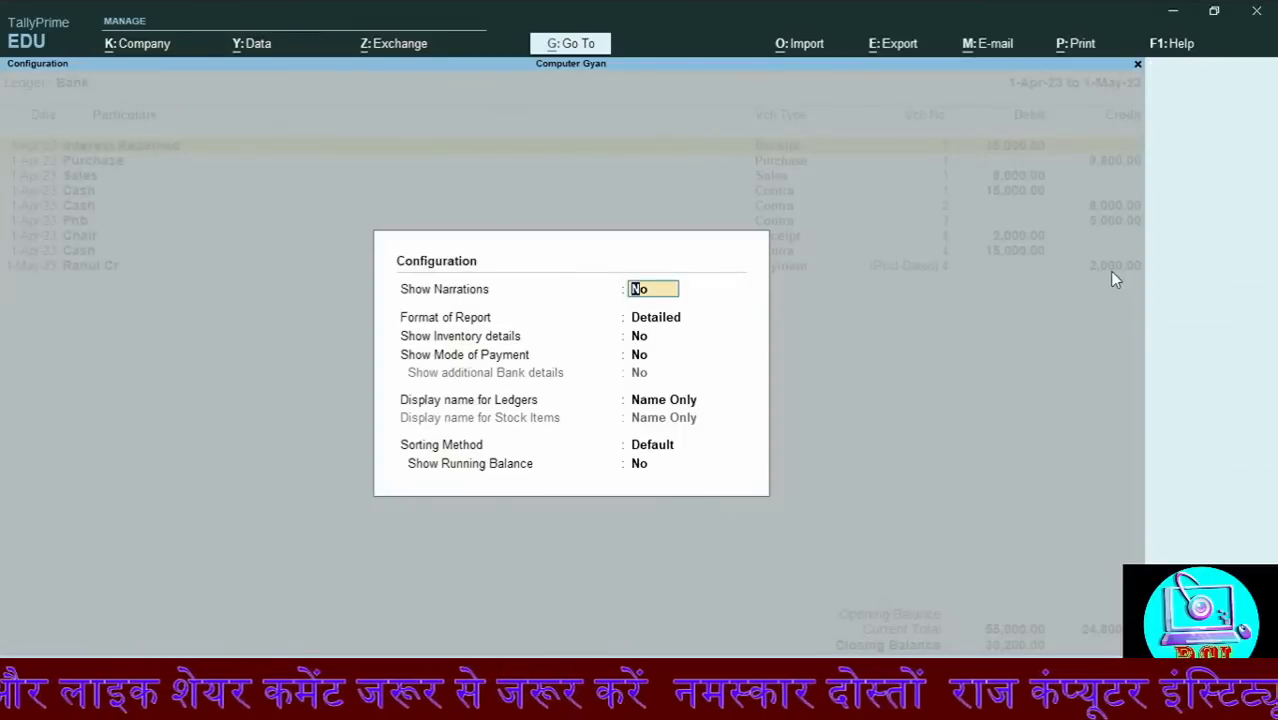
key(Return)
key(Return)
key(Return)
key(Return)
key(Return)
key(Return)
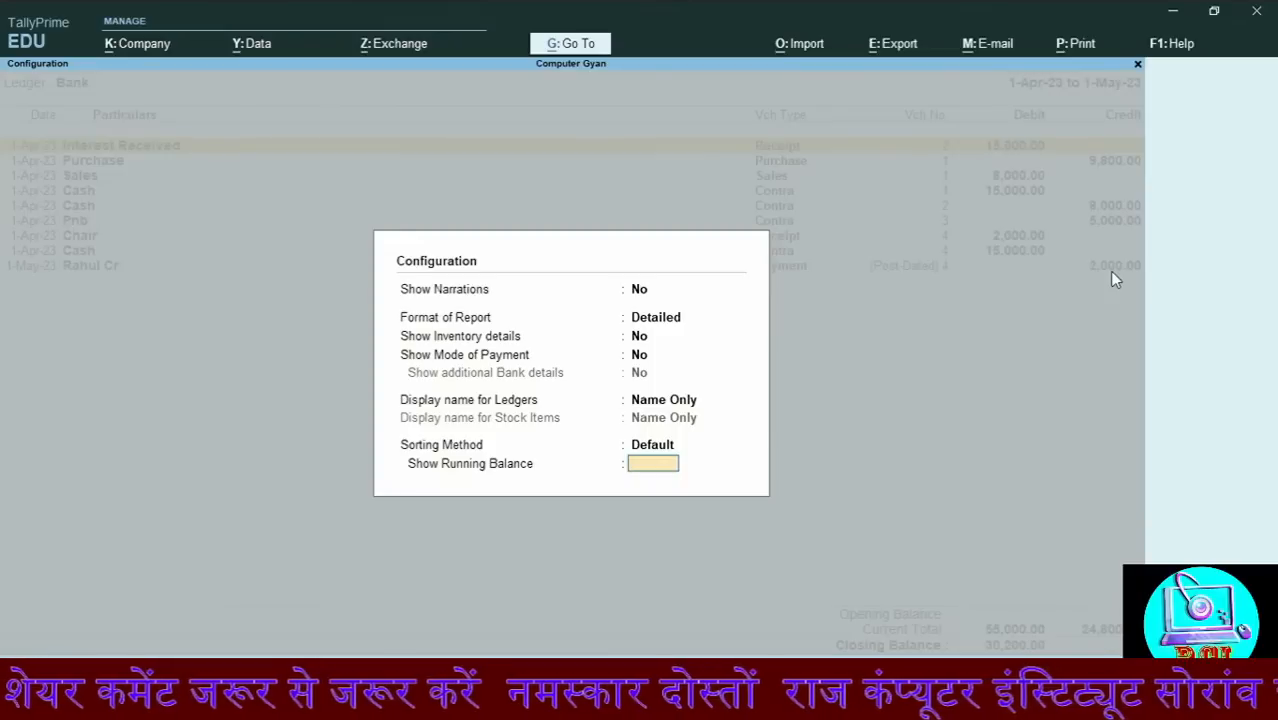
text(yes)
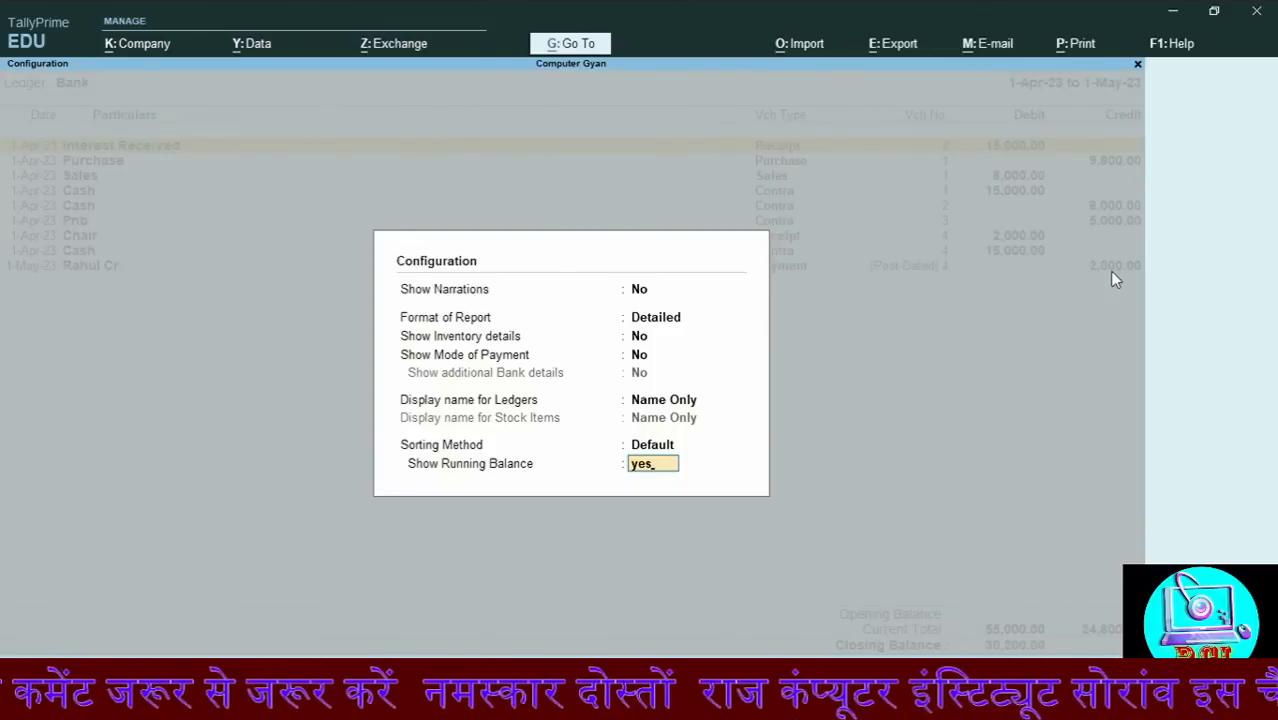
key(Return)
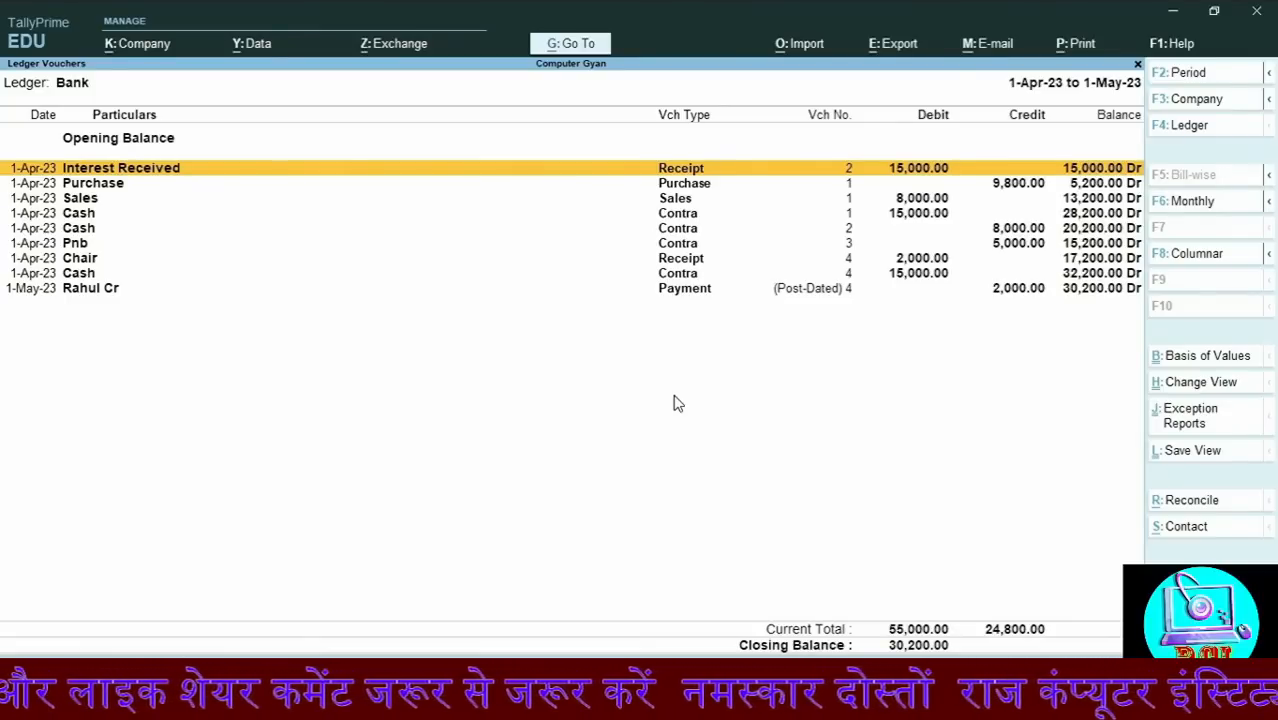
Close the Bank ledger report and start a new accounting voucher of type Memorandum
key(Escape)
key(Escape)
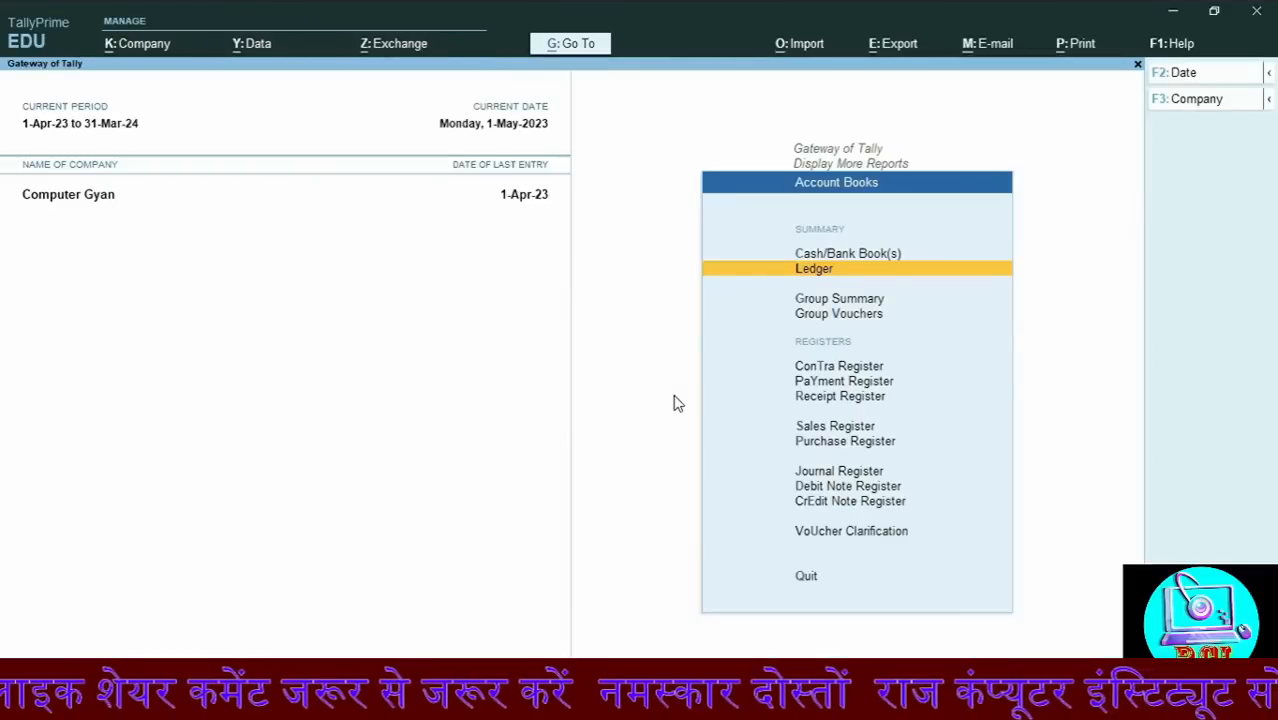
key(Escape)
key(Escape)
key(v)
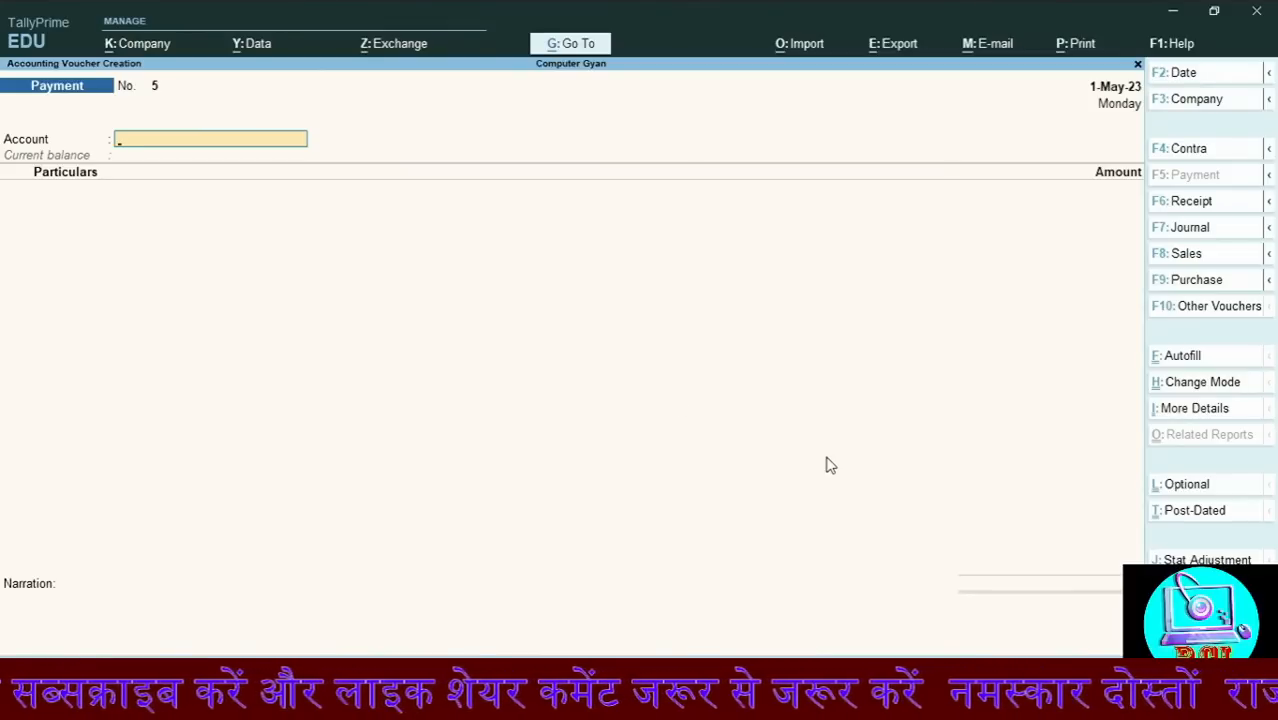
click(1207, 315)
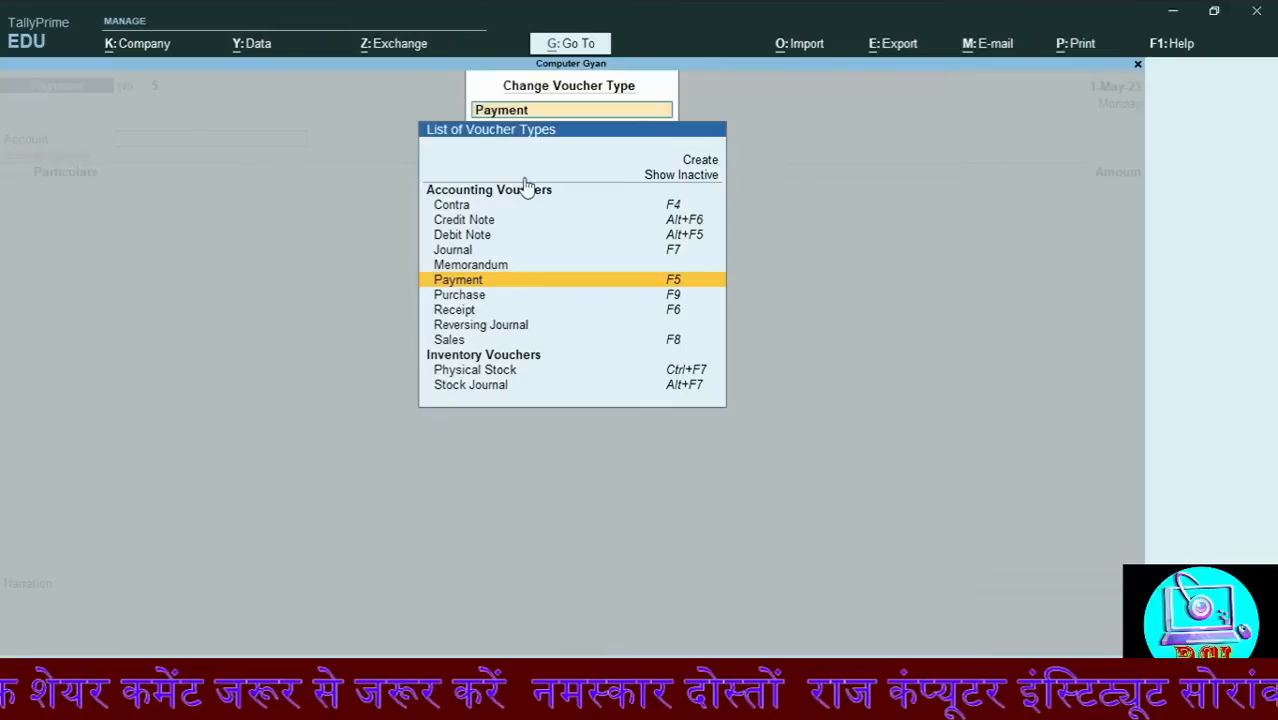
key(BackSpace)
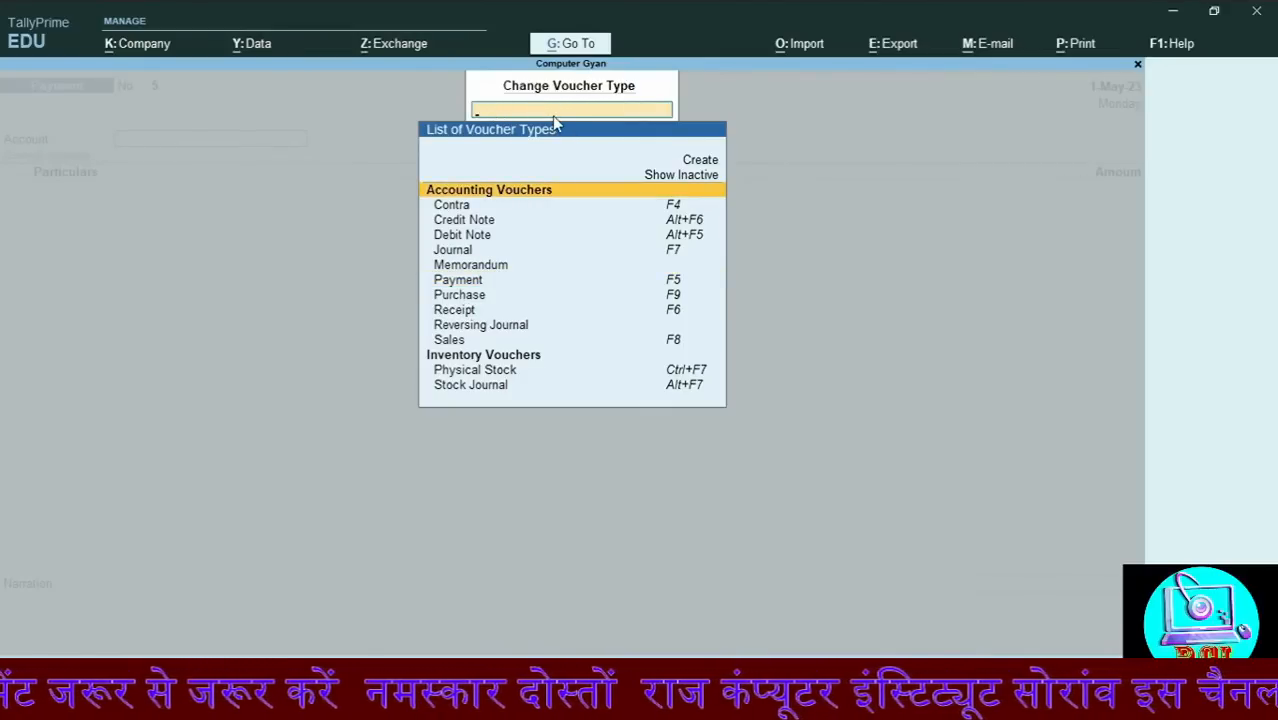
text(Memo)
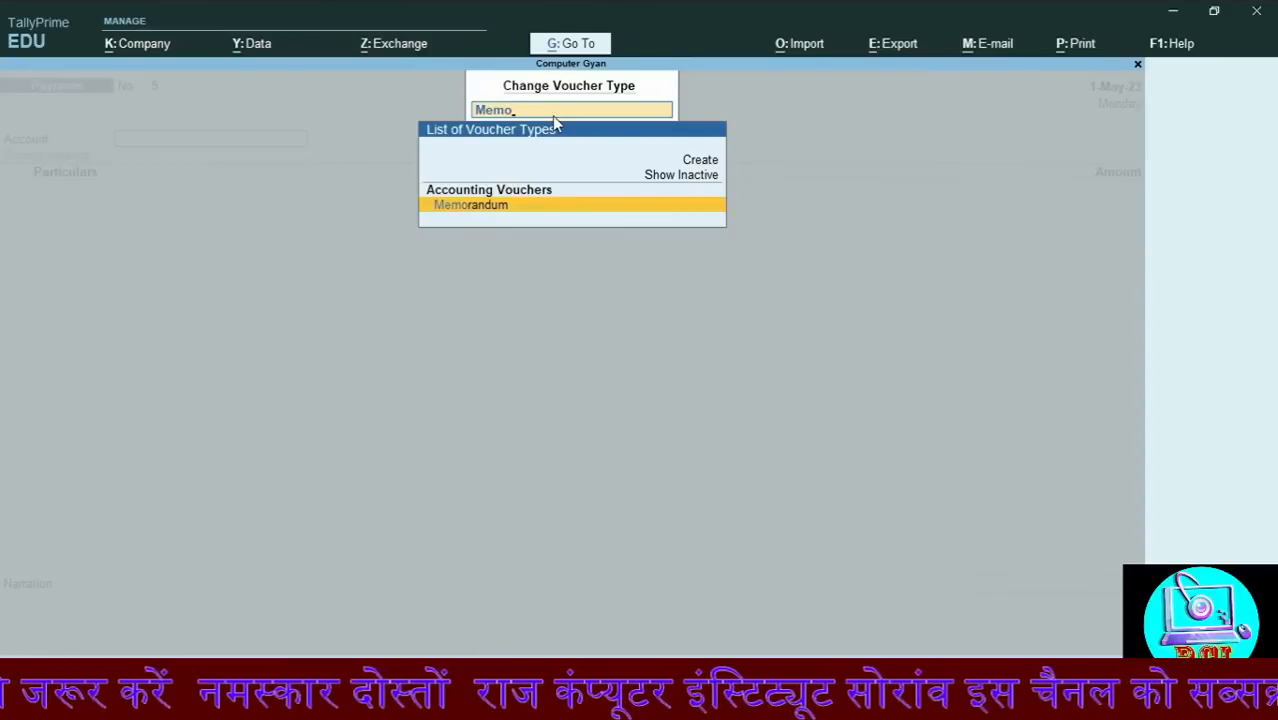
key(Return)
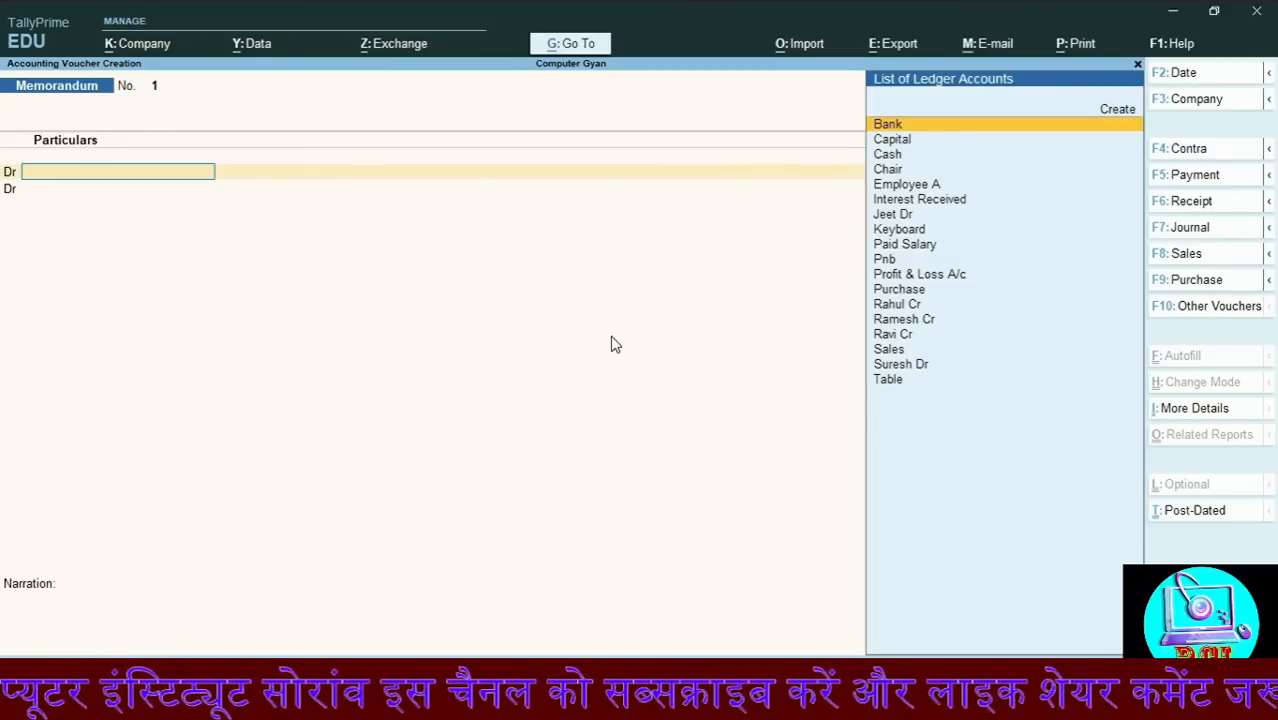
Enter Employee A as the debit ledger of the Memorandum voucher with an amount of 15000
key(Down)
key(Down)
key(Down)
key(Down)
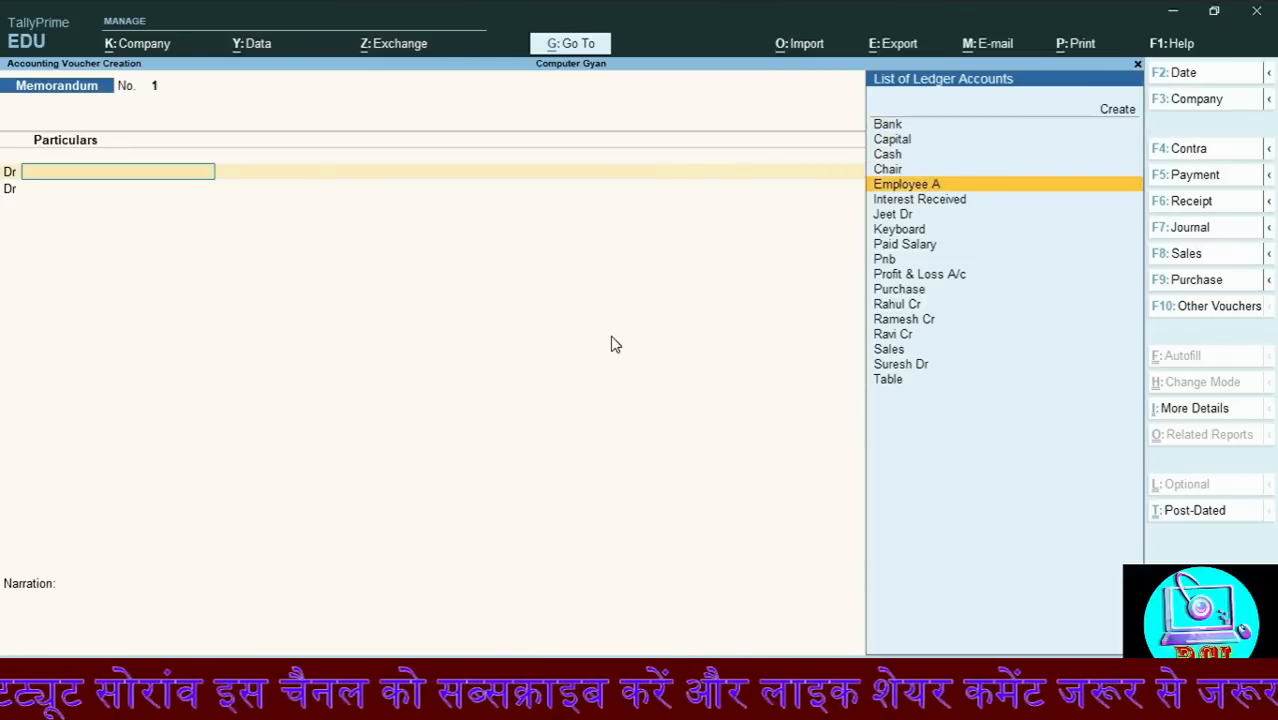
key(Return)
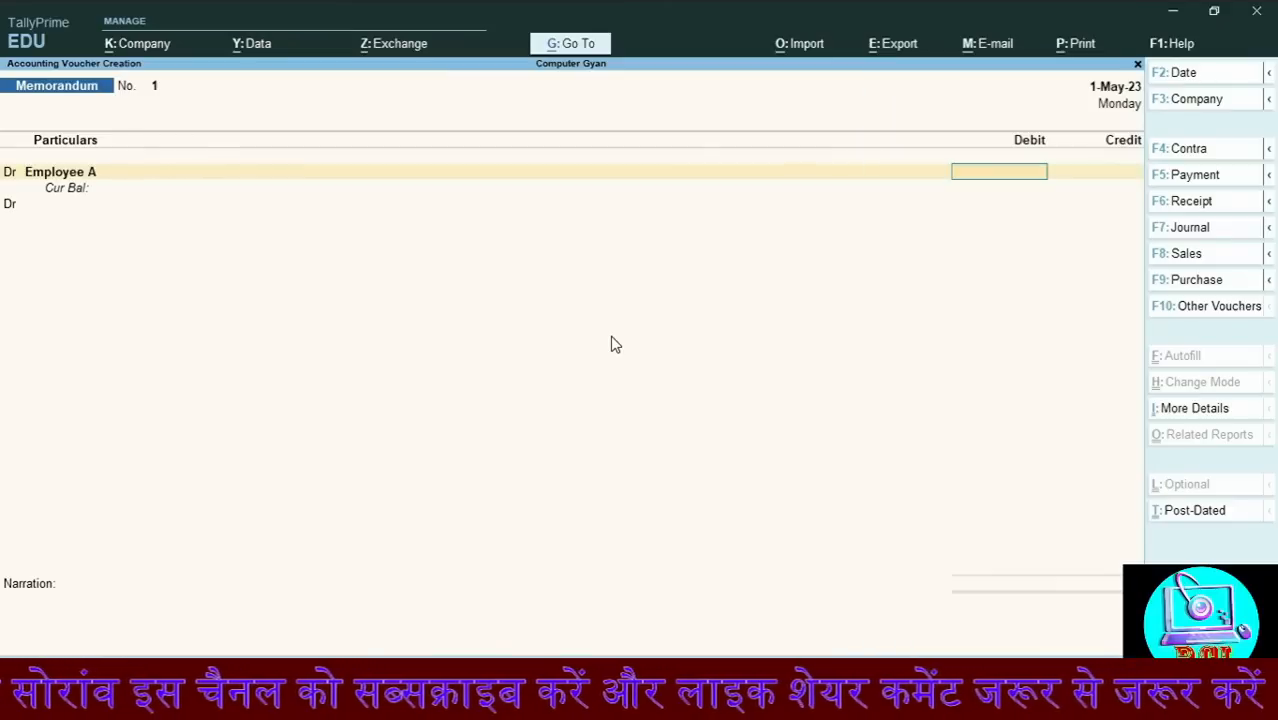
text(15000)
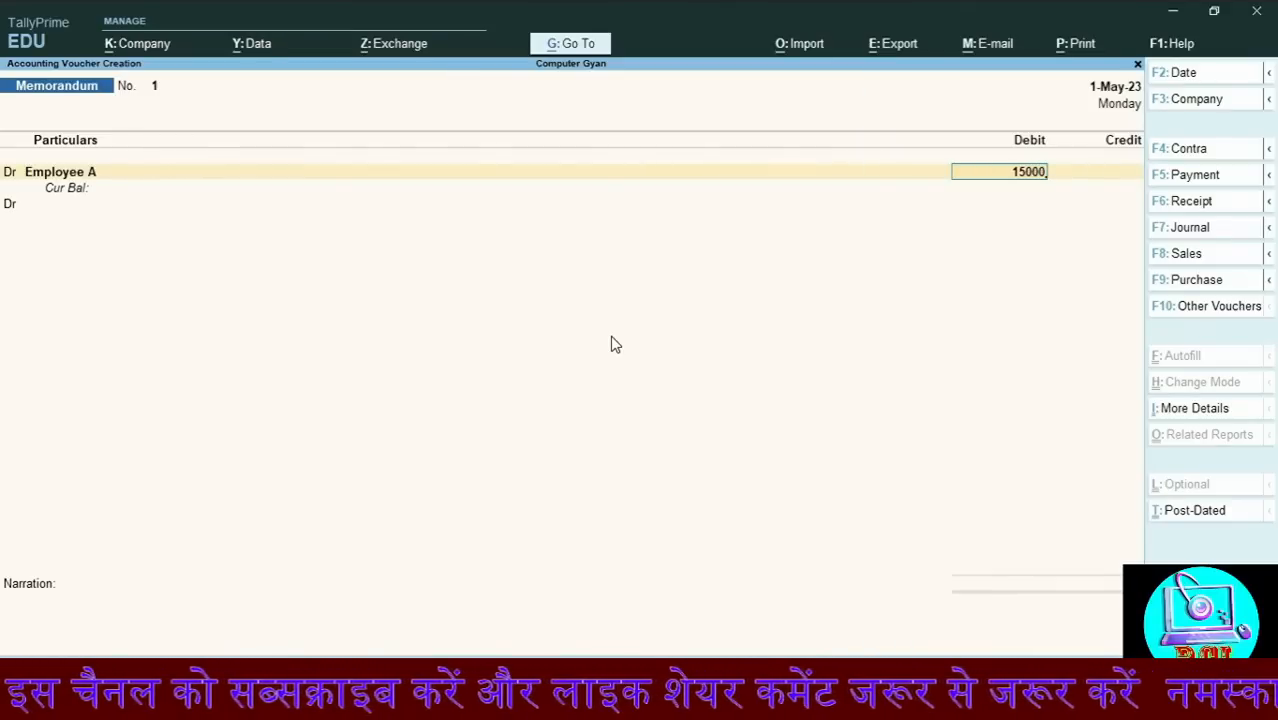
Correct Employee A's debit amount to 1500 and credit the Bank ledger with the same amount
key(BackSpace)
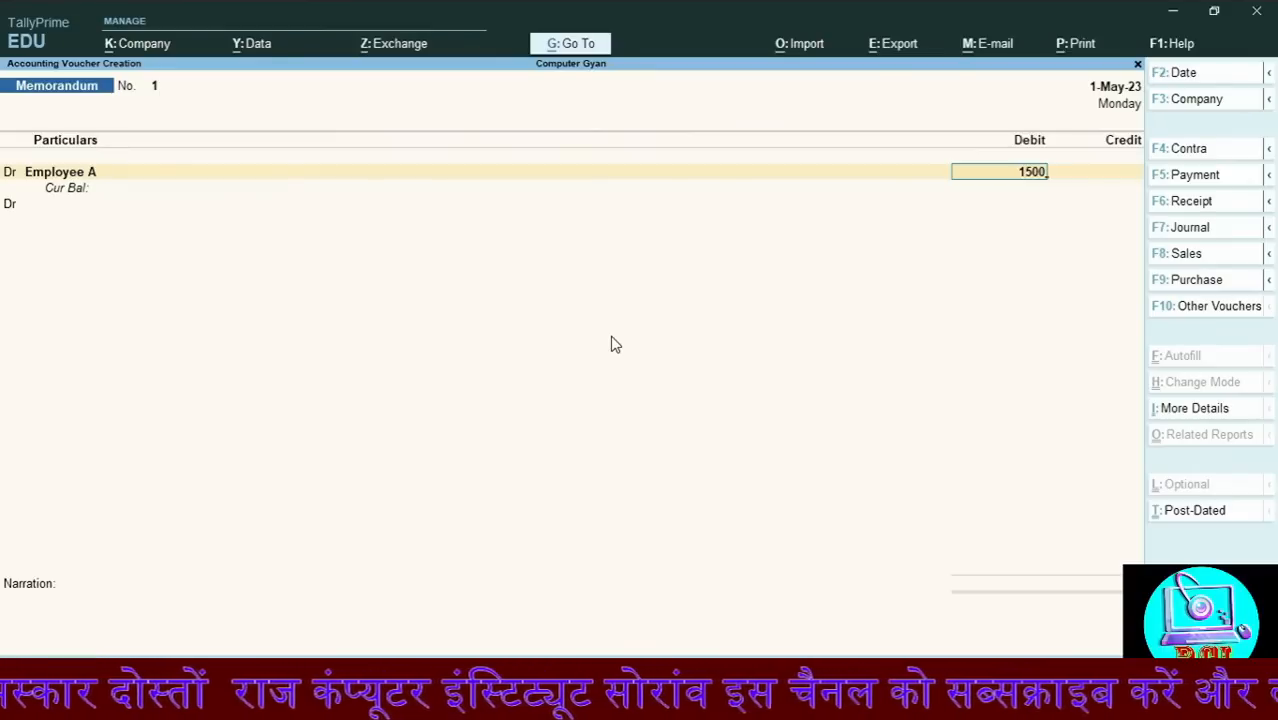
key(Return)
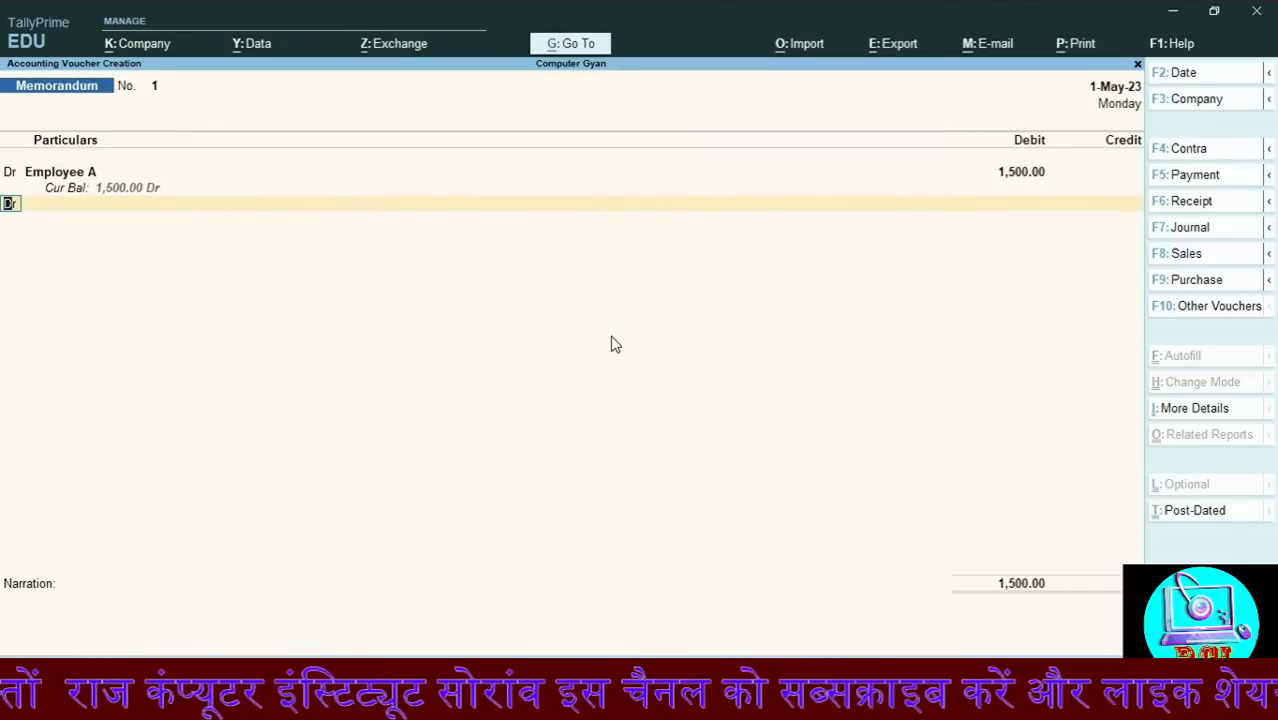
text(cr.)
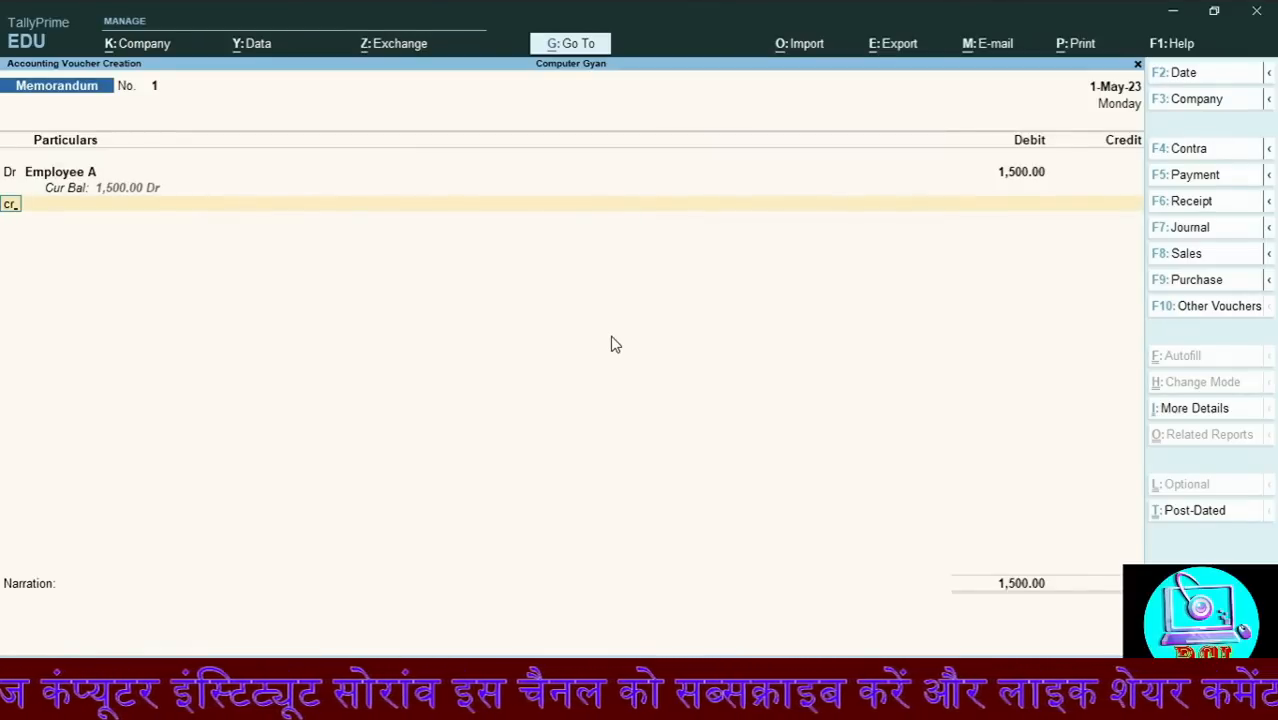
key(Return)
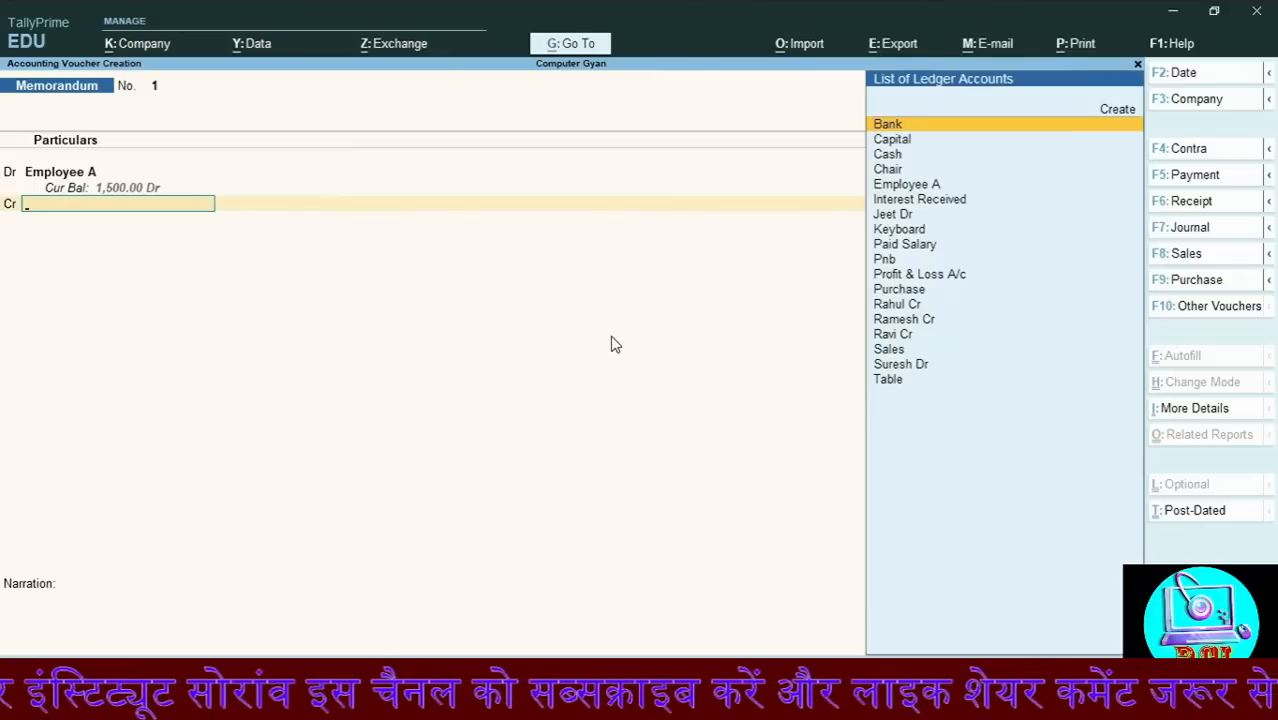
key(Return)
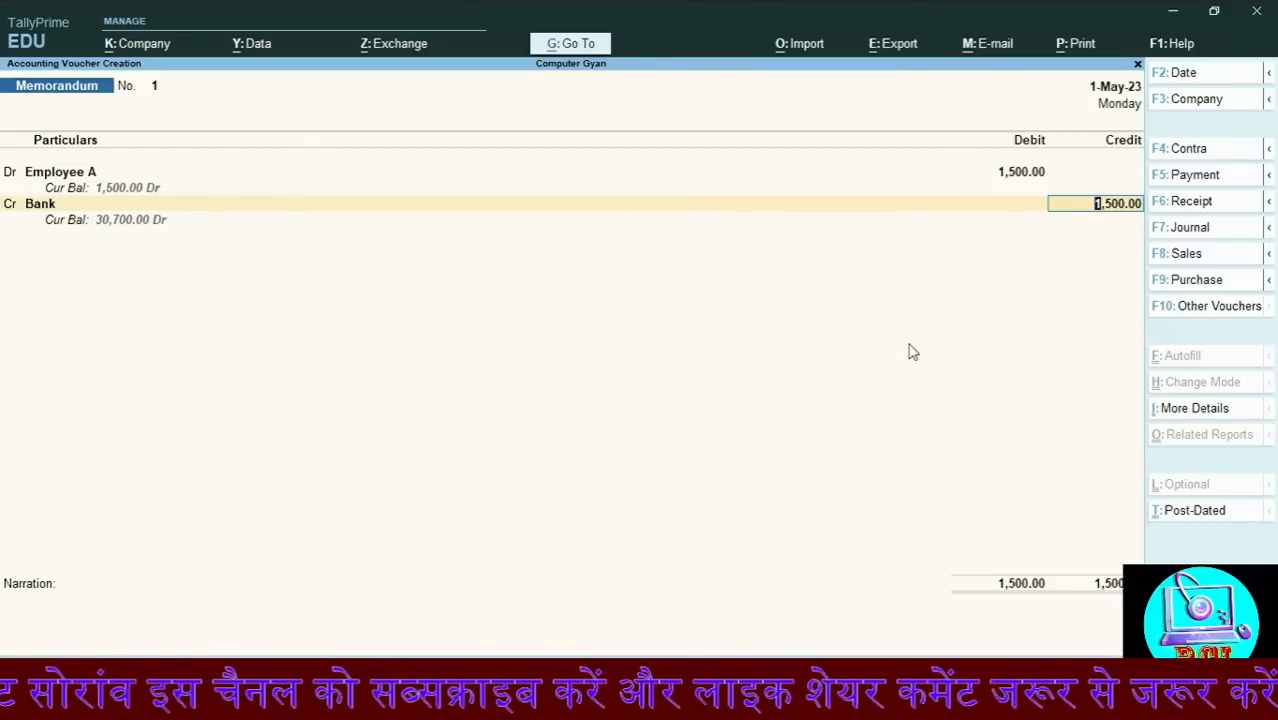
Change the Memorandum voucher's date to 01-04-2023, save it without a narration and leave voucher creation
key(F2)
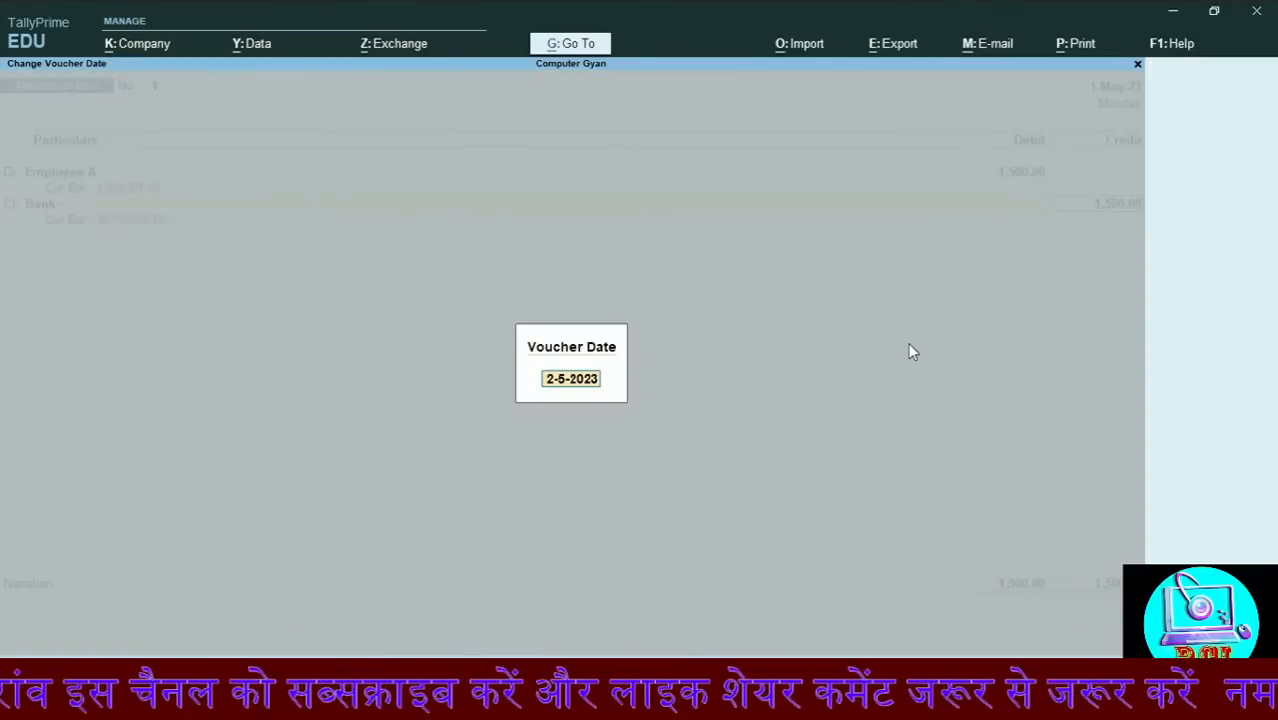
text(01-04-2023)
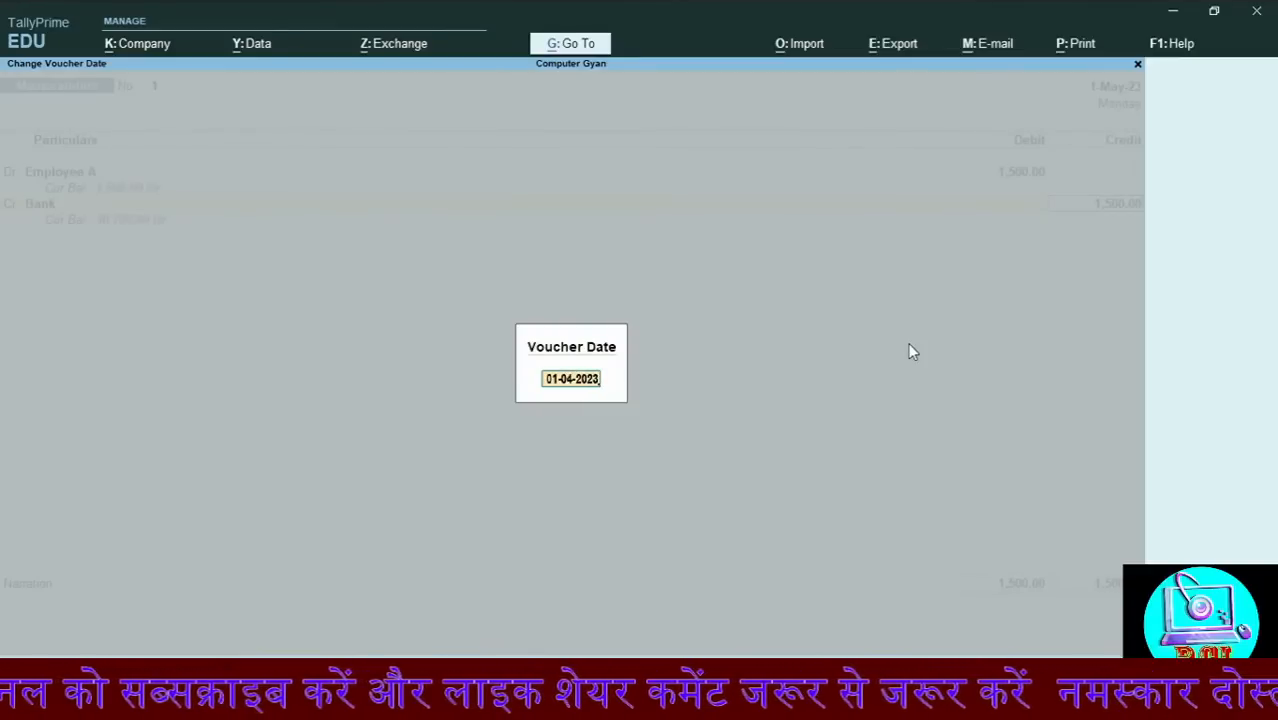
key(Return)
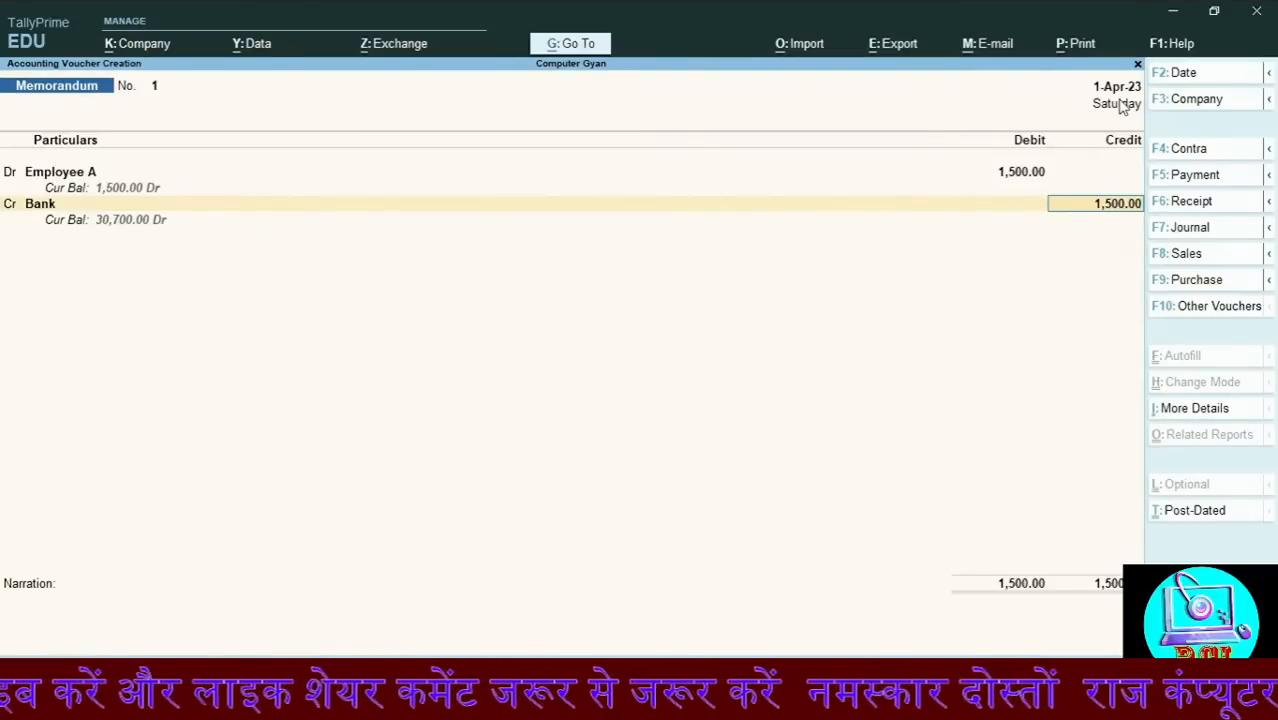
key(Return)
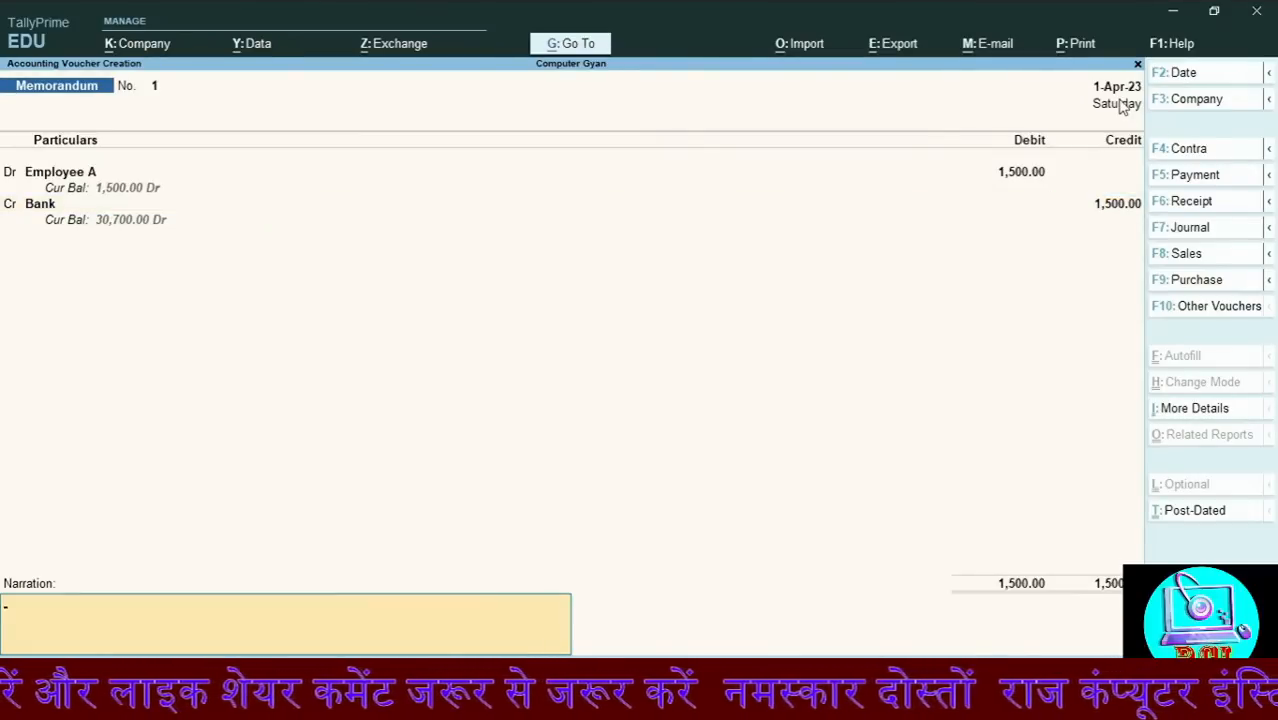
key(Return)
key(Return)
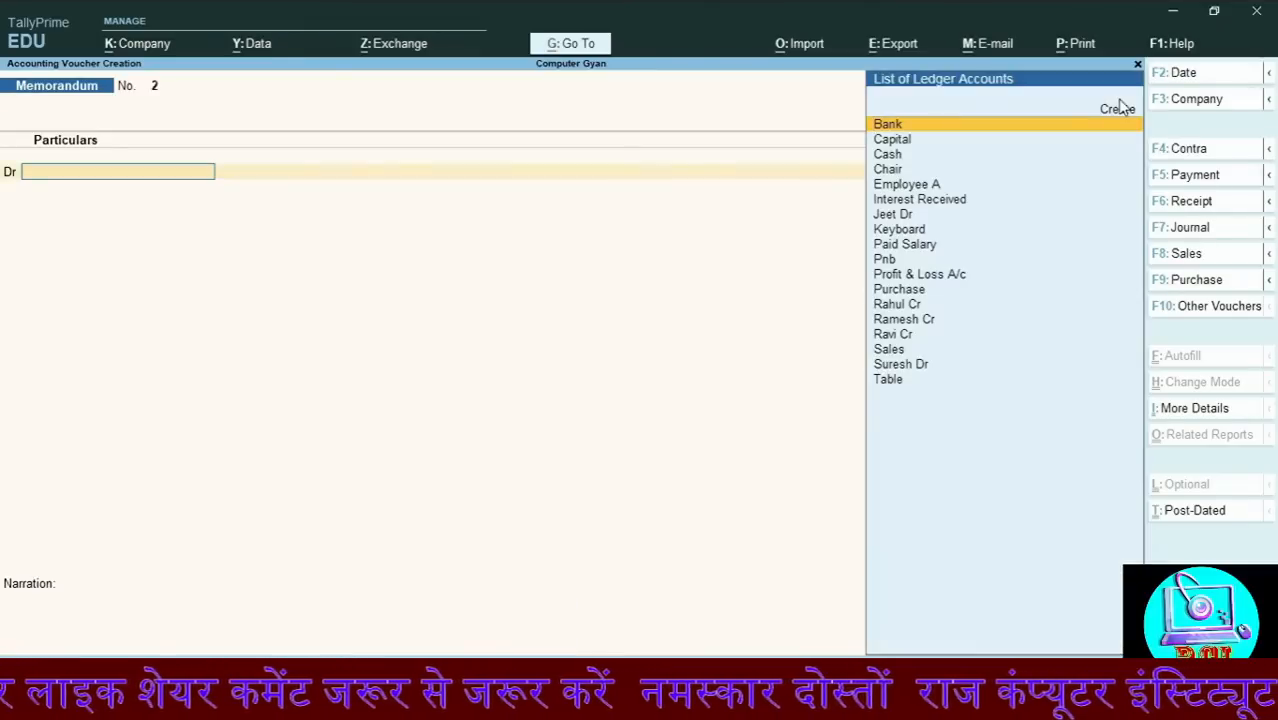
key(Escape)
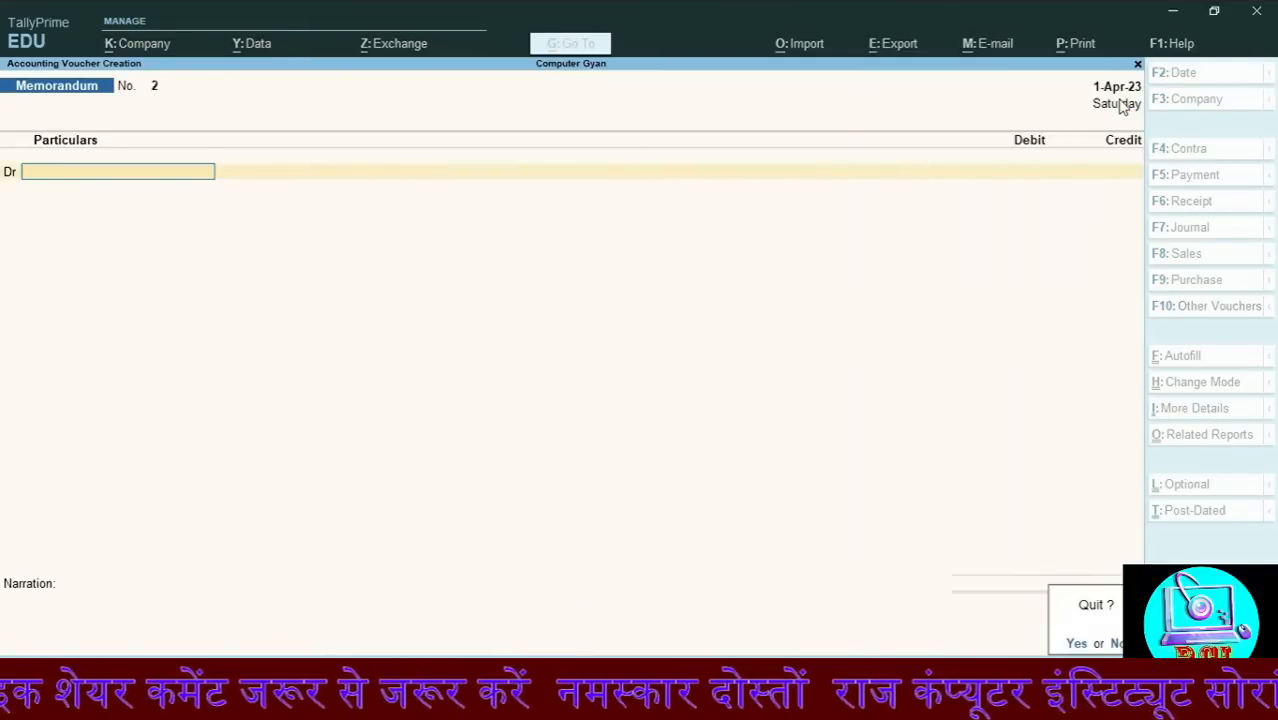
key(Return)
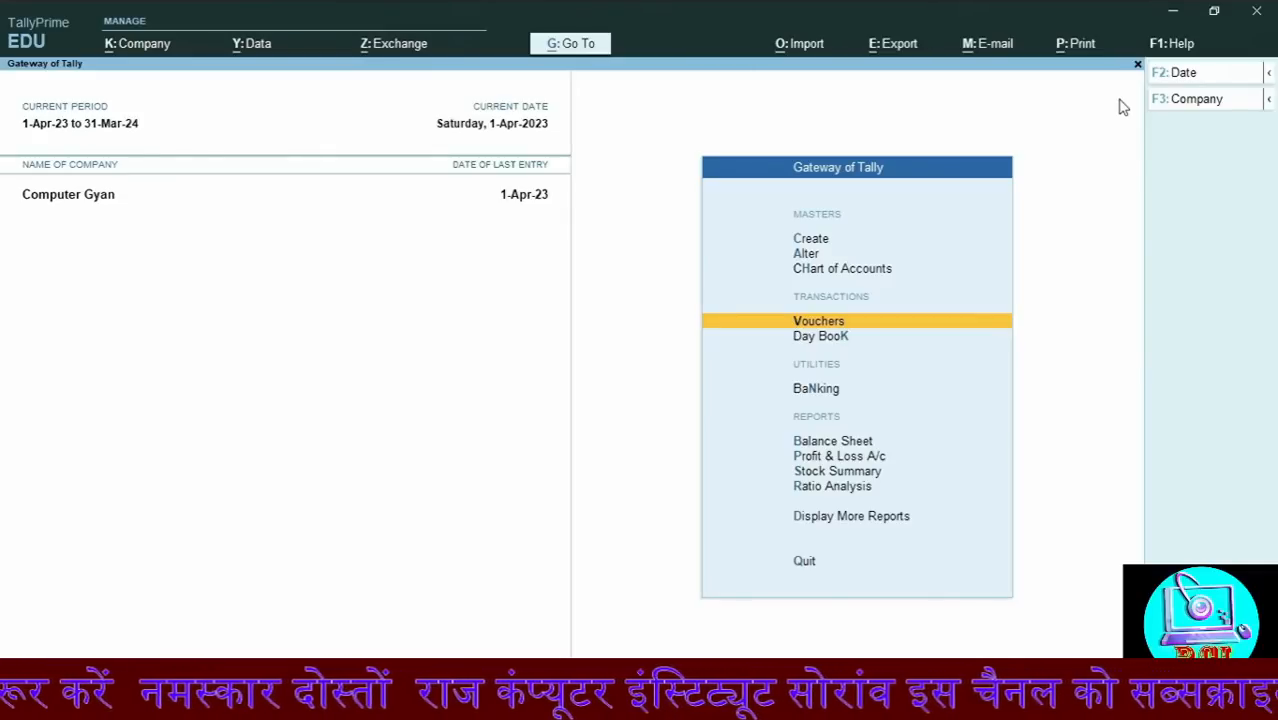
Open the Memorandum Register from the exception reports
key(d)
key(Up)
key(Up)
key(Up)
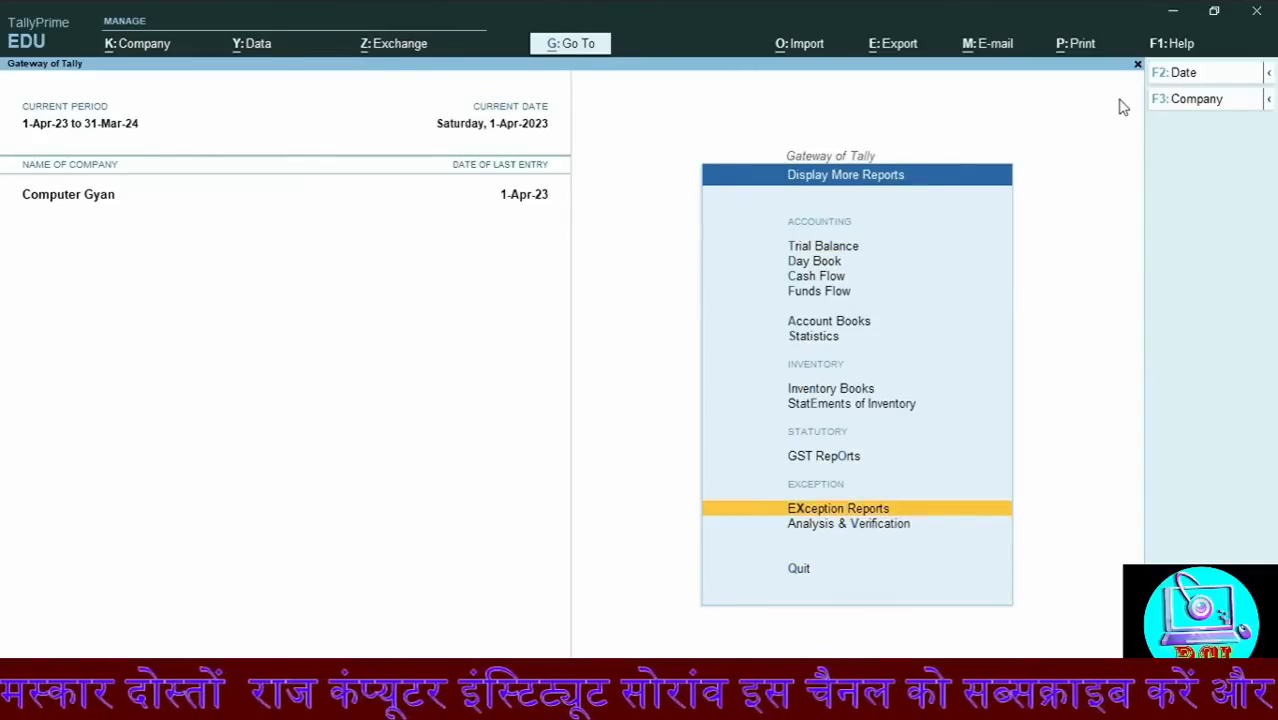
key(Return)
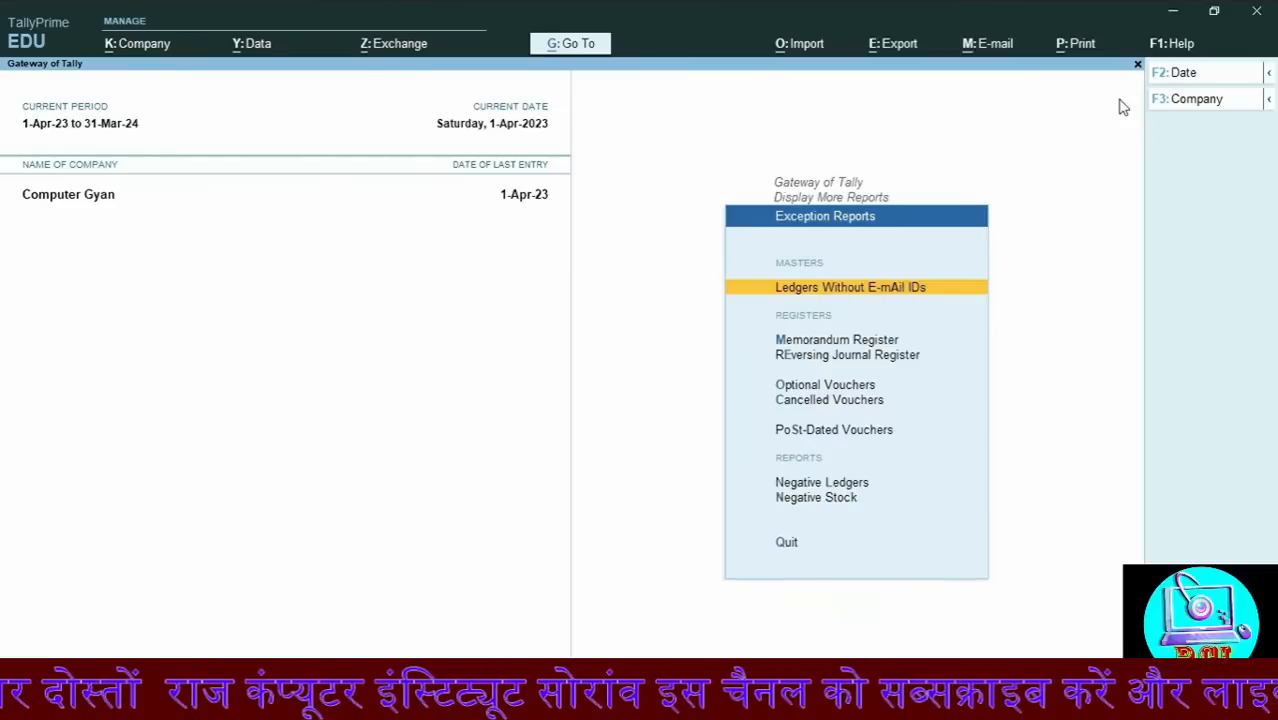
key(Down)
key(Down)
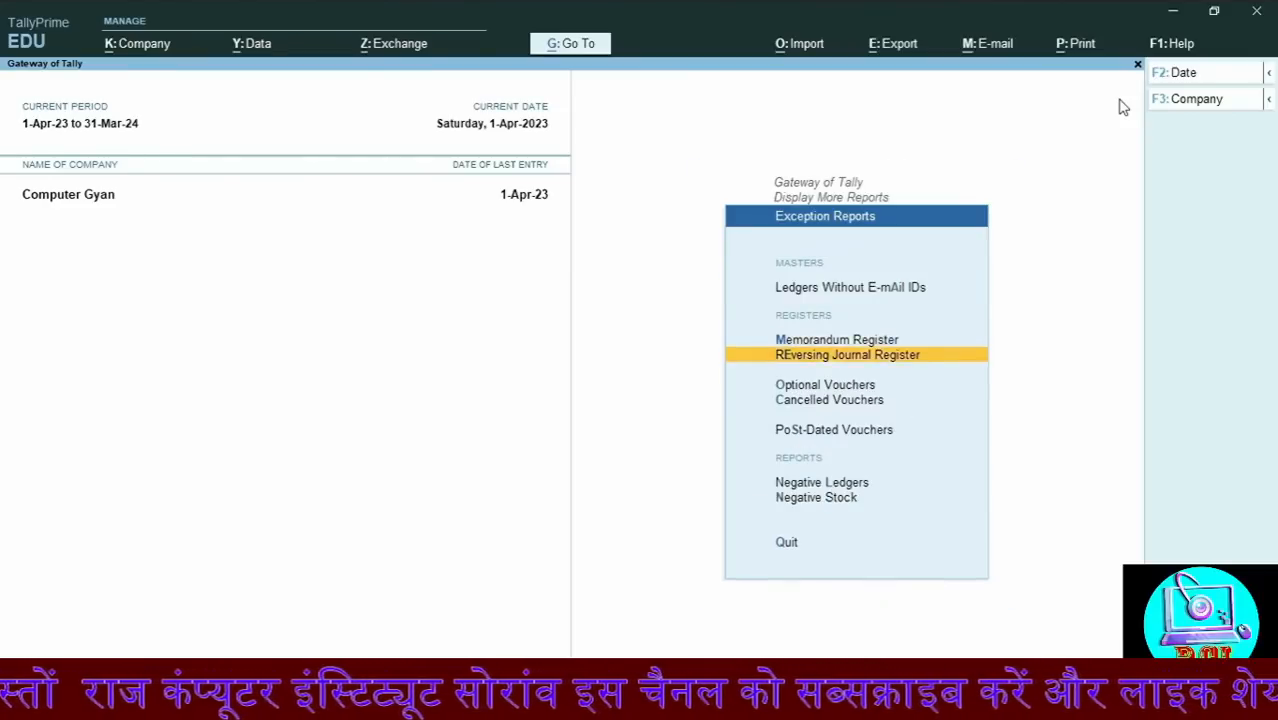
key(Up)
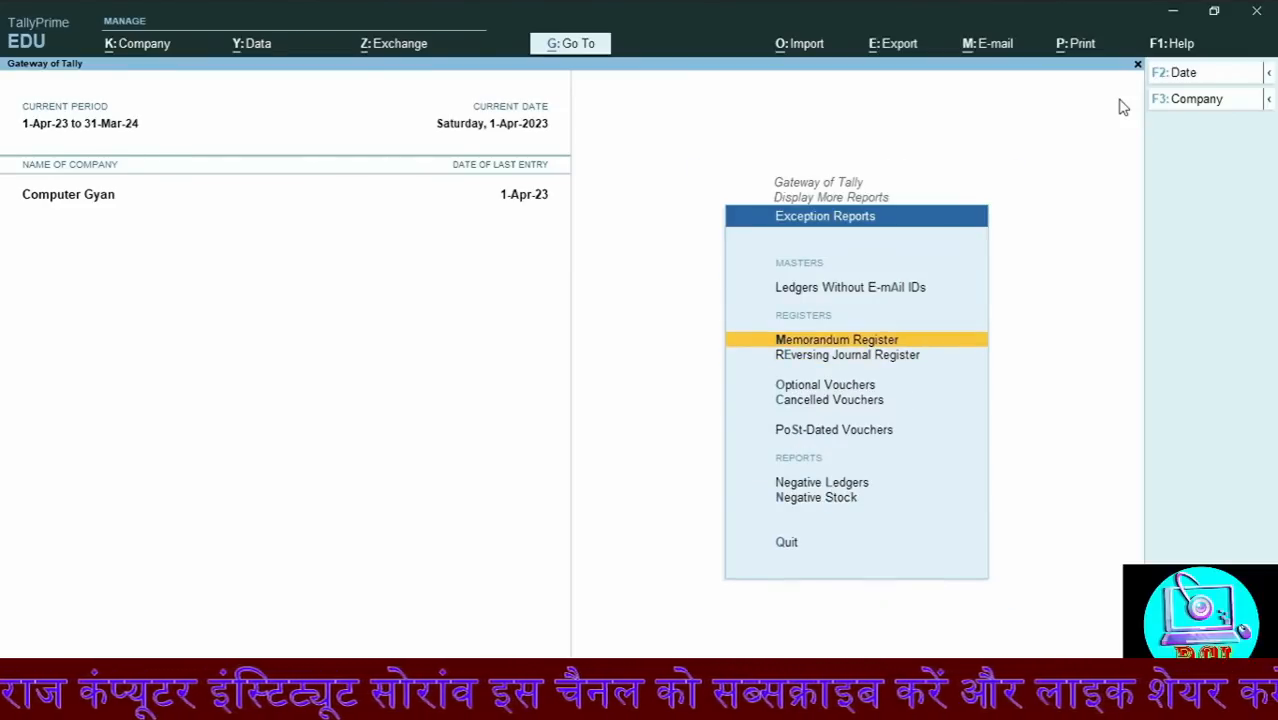
key(Return)
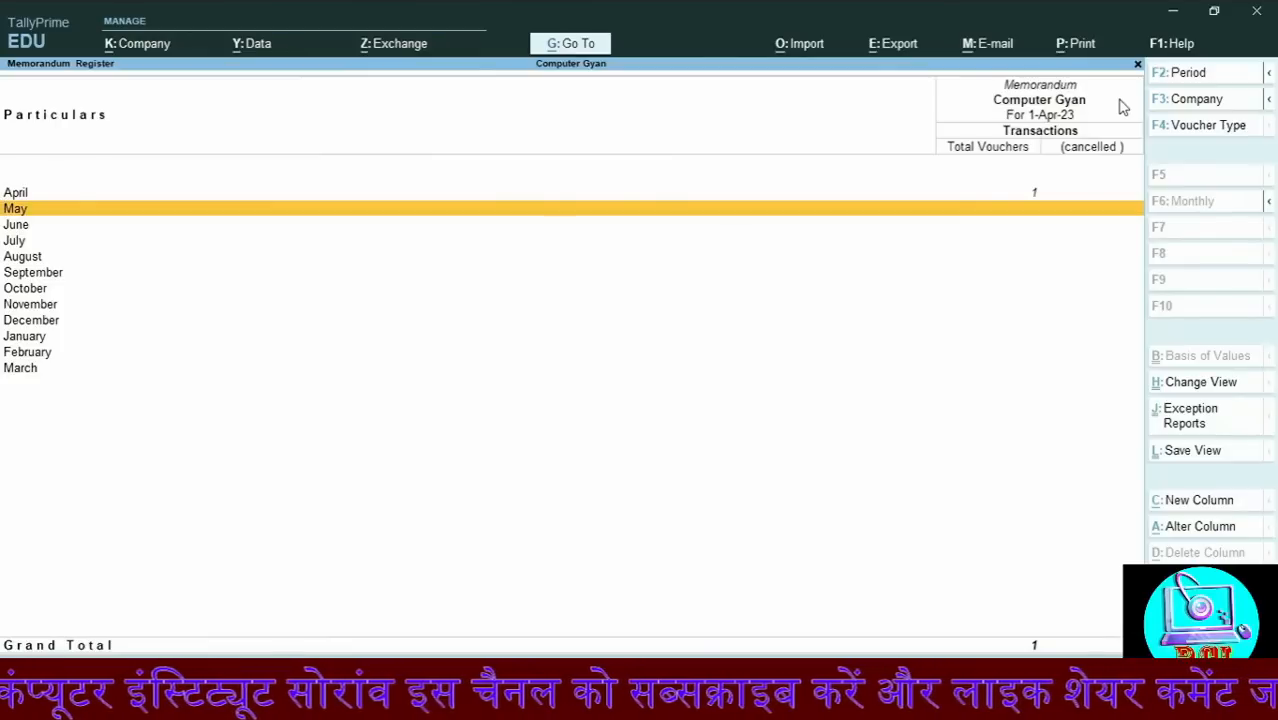
Open the Employee A memorandum voucher from April and convert it to a Payment voucher
key(Up)
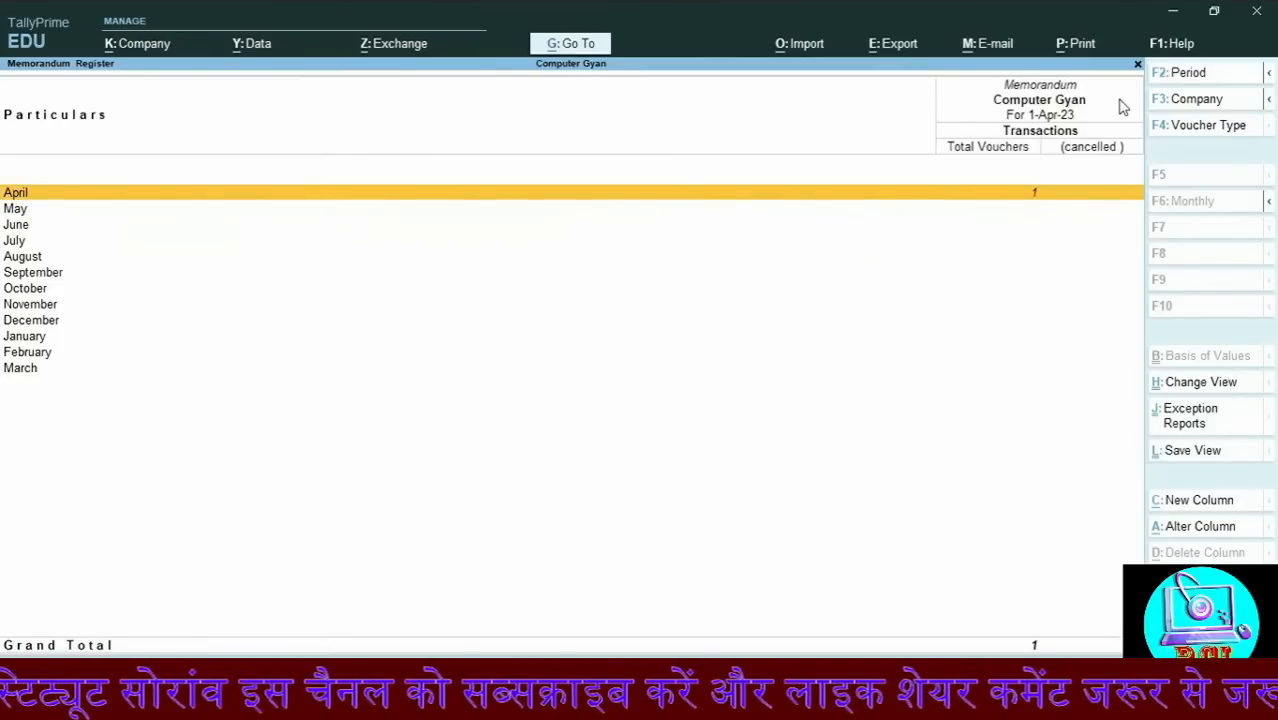
key(Return)
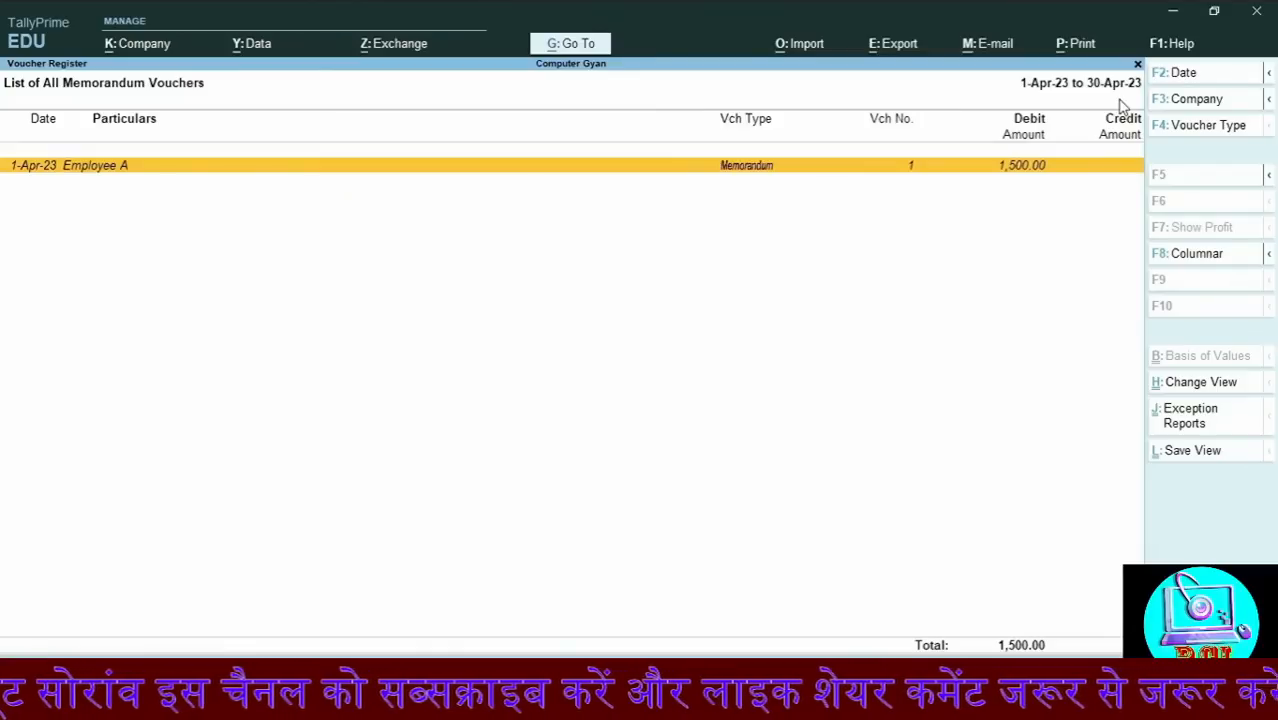
key(Return)
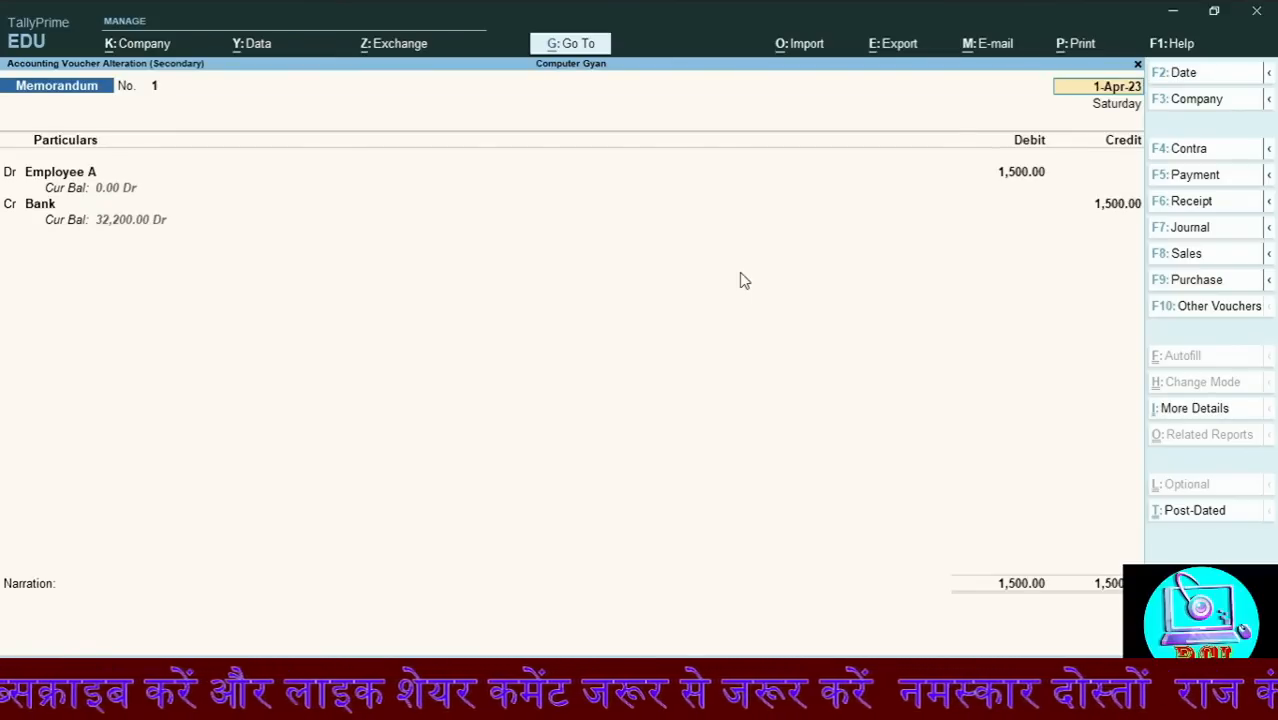
key(F5)
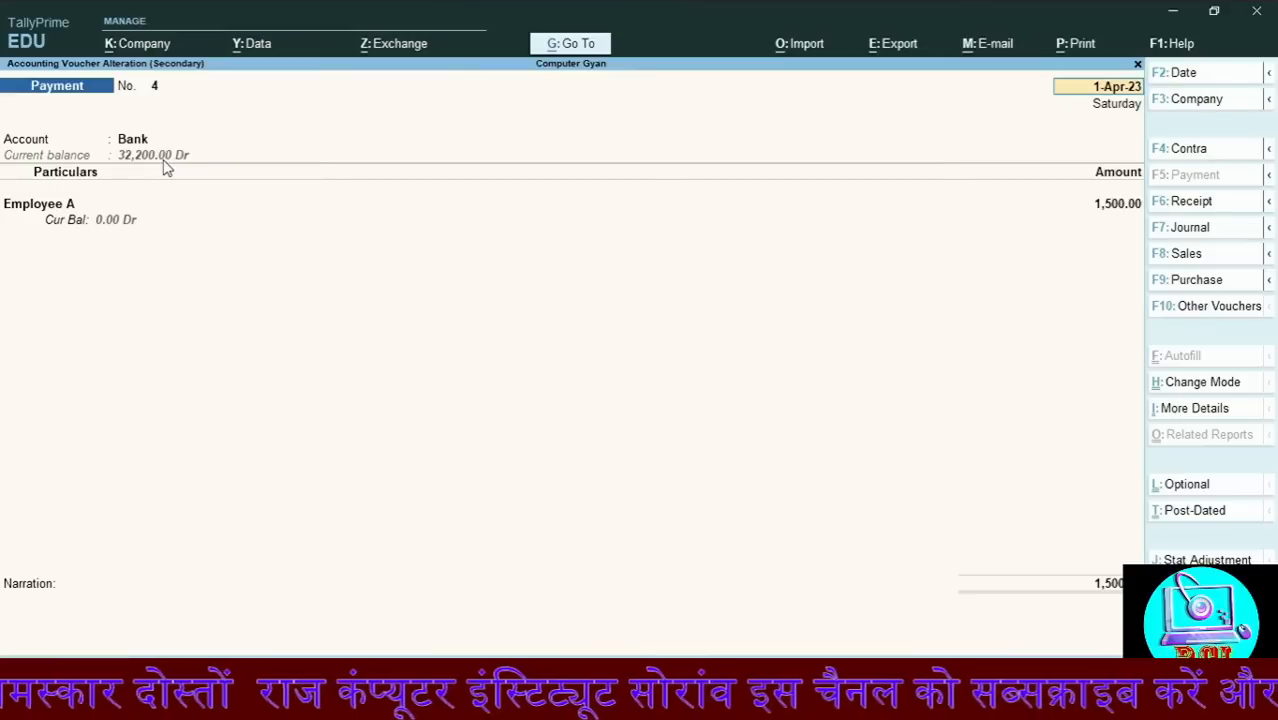
Replace Employee A with the Keyboard ledger in the Payment voucher and set its amount to 1000
key(Return)
key(Return)
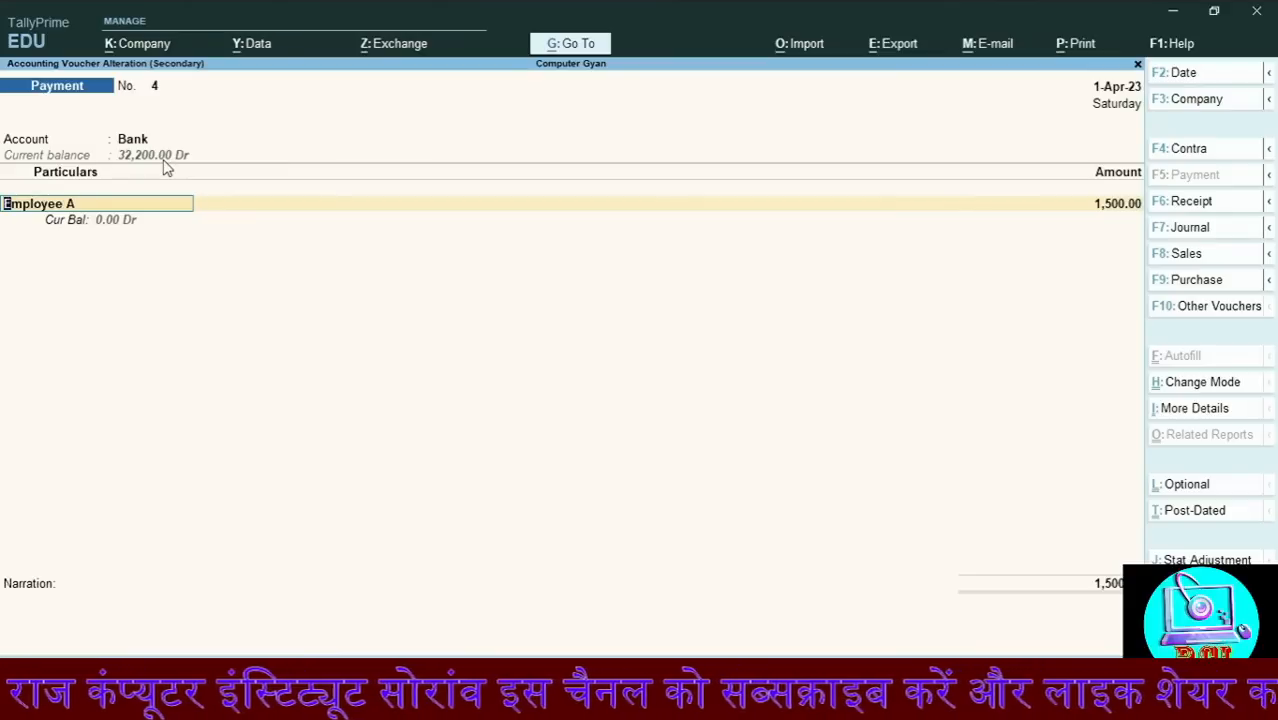
key(BackSpace)
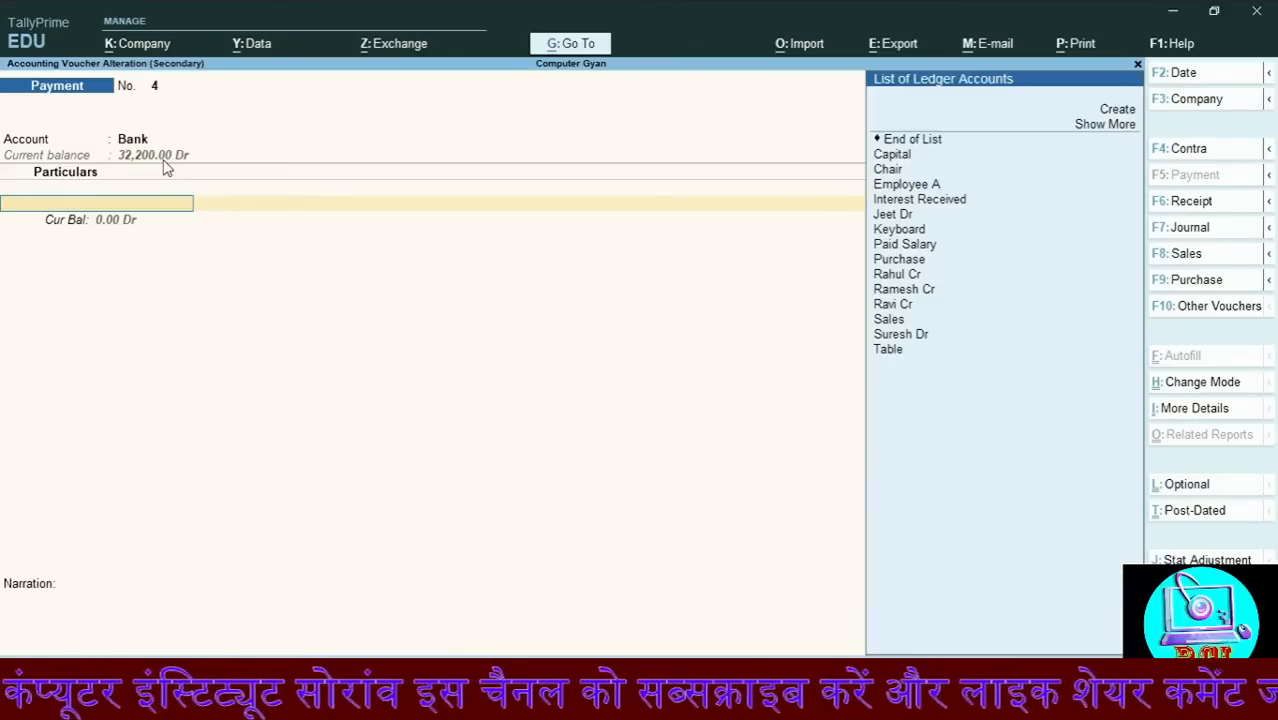
text(Ke)
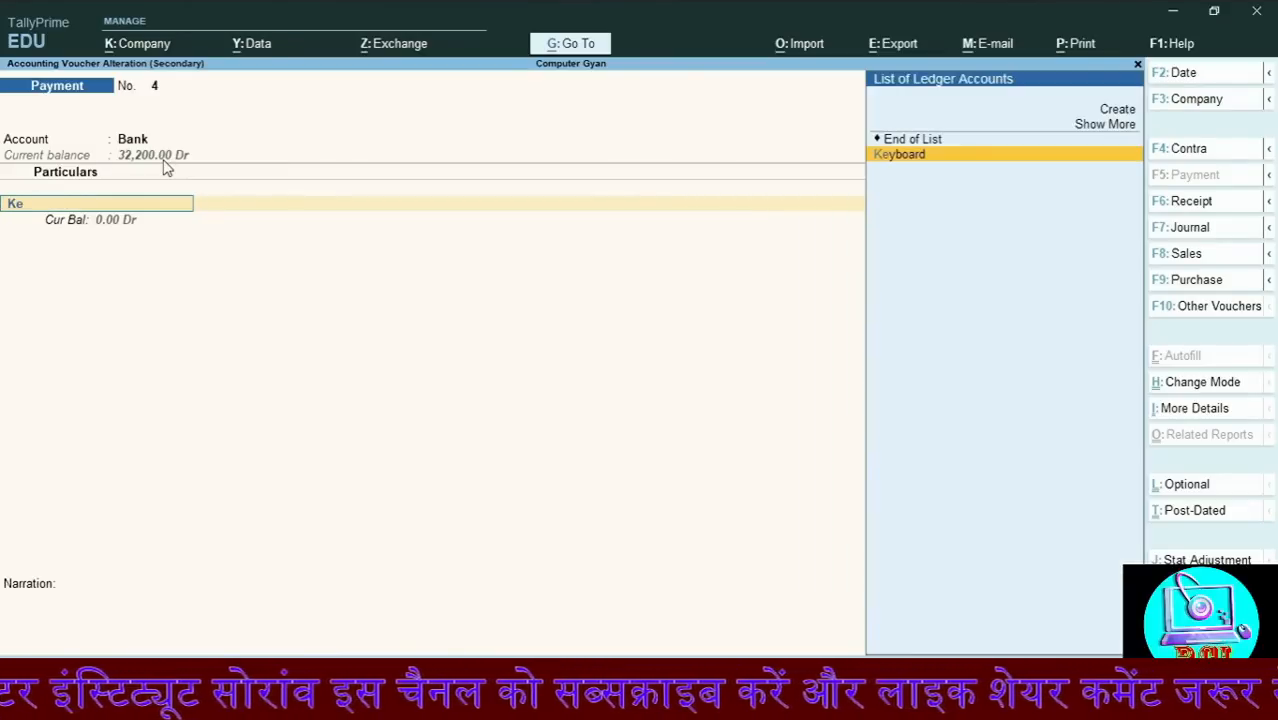
key(Return)
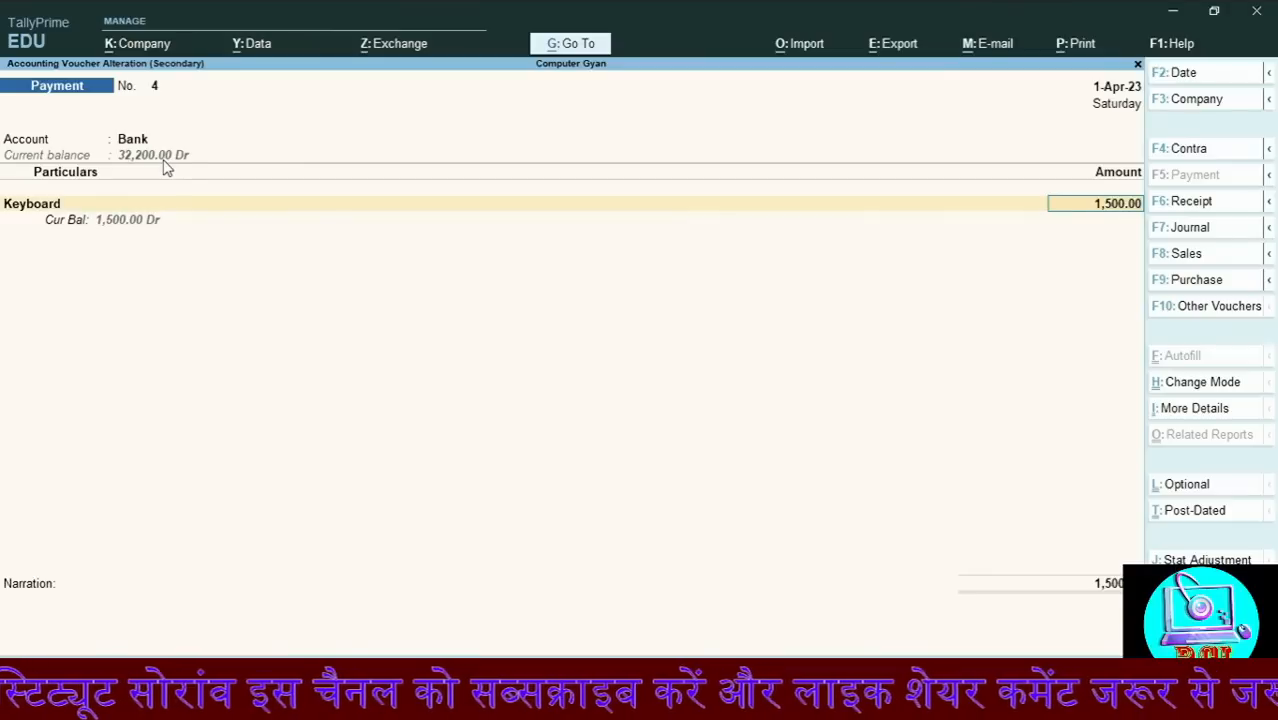
key(BackSpace)
text(1000)
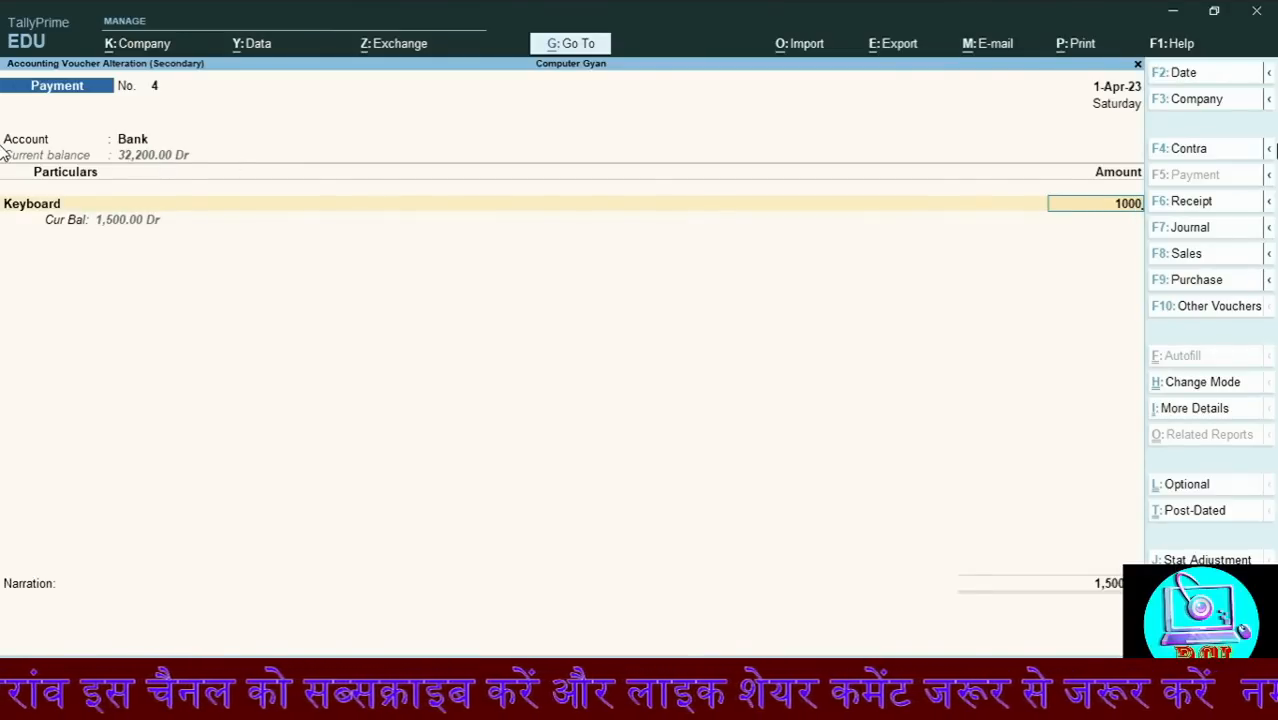
key(Return)
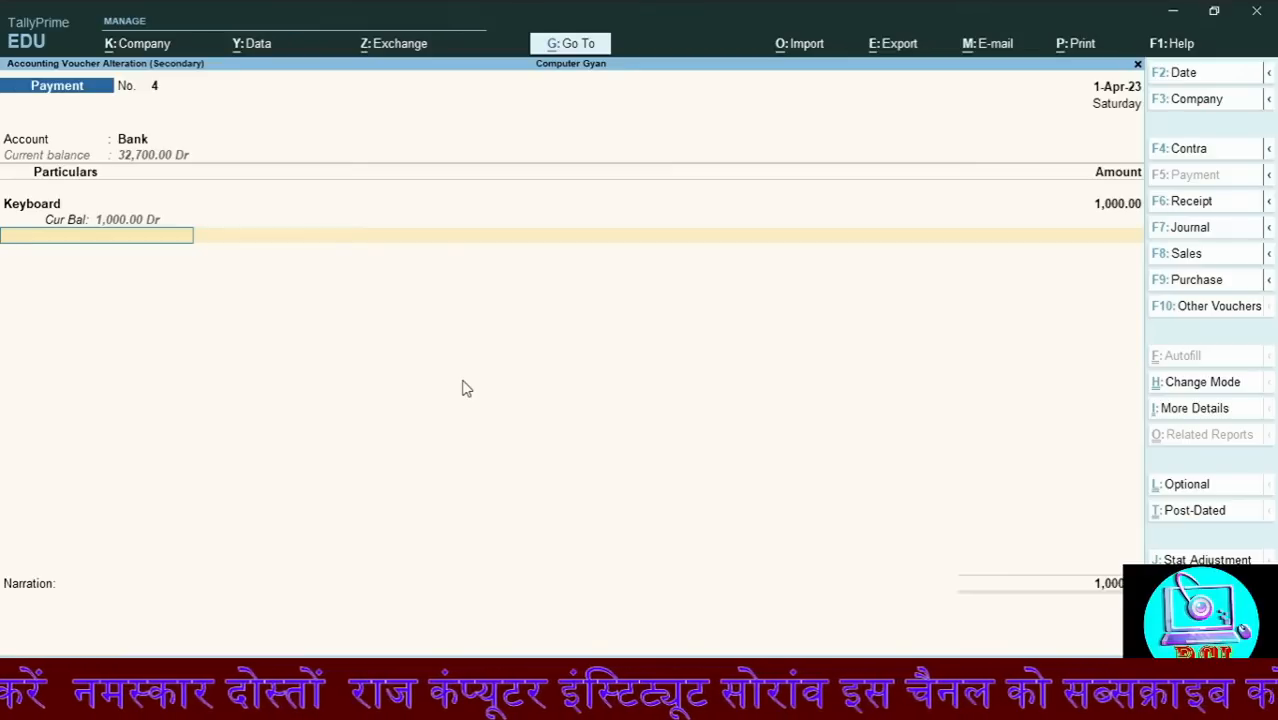
Accept the bank allocation as an e-Fund Transfer with blank bank details and save the Payment voucher without a narration
key(Return)
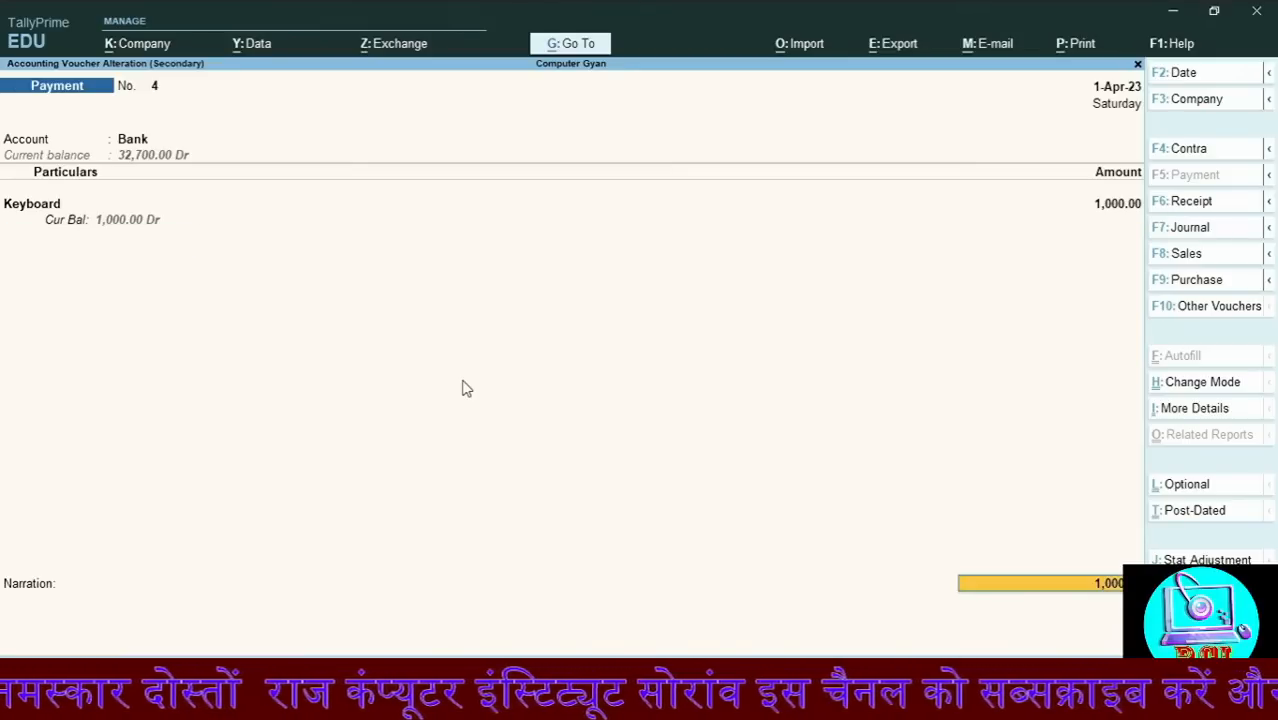
key(Return)
key(Return)
key(Return)
key(Return)
key(Return)
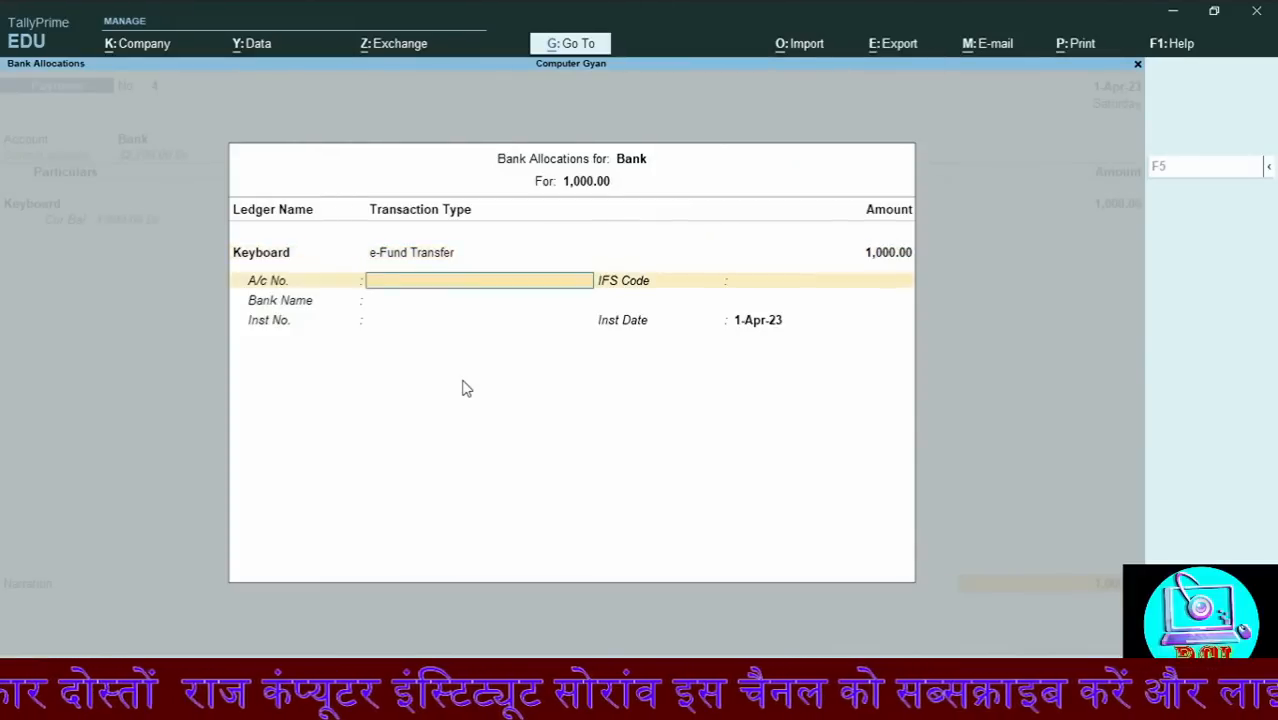
key(Return)
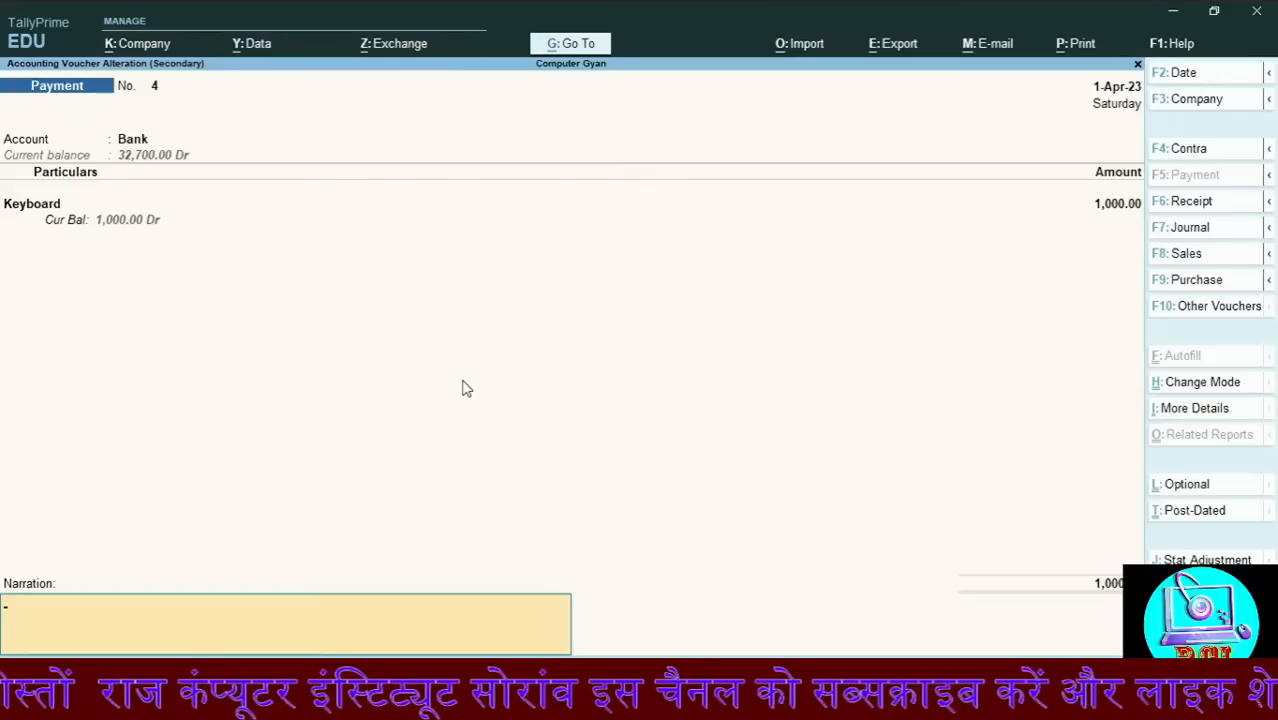
key(Return)
key(Return)
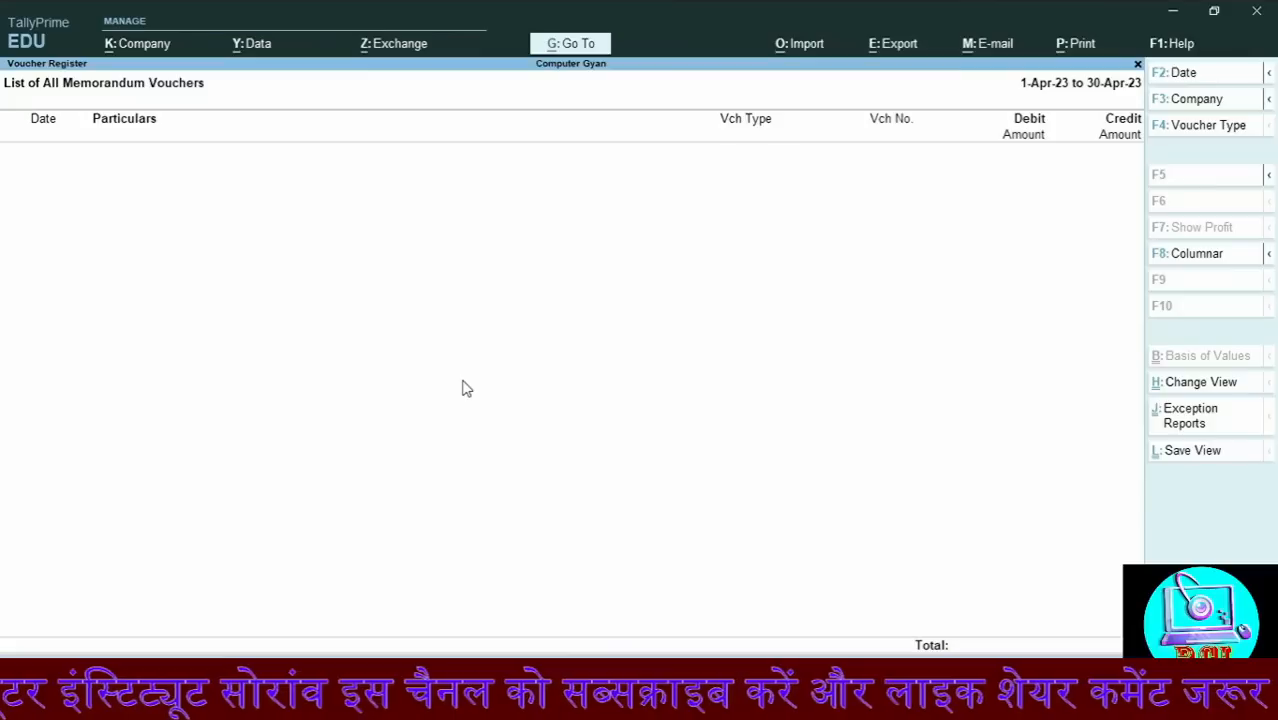
Leave the Memorandum Register and open the Day Book to check the converted payment entry
key(Escape)
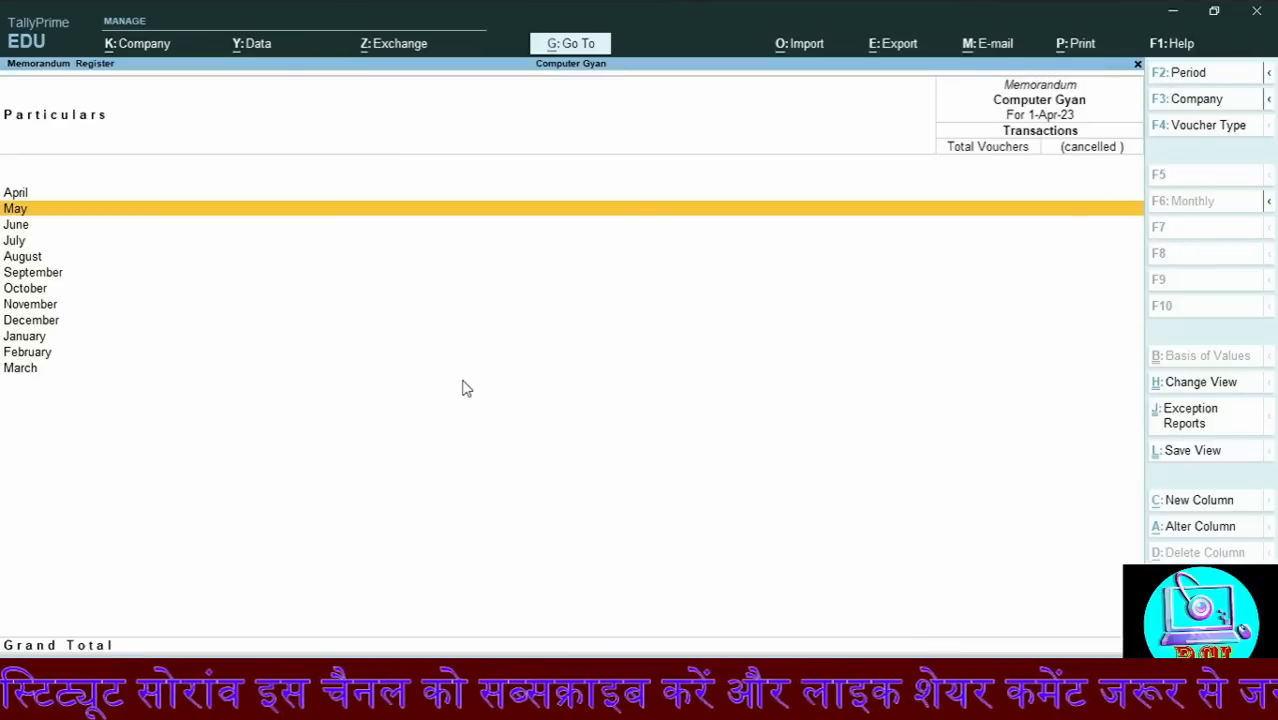
key(Escape)
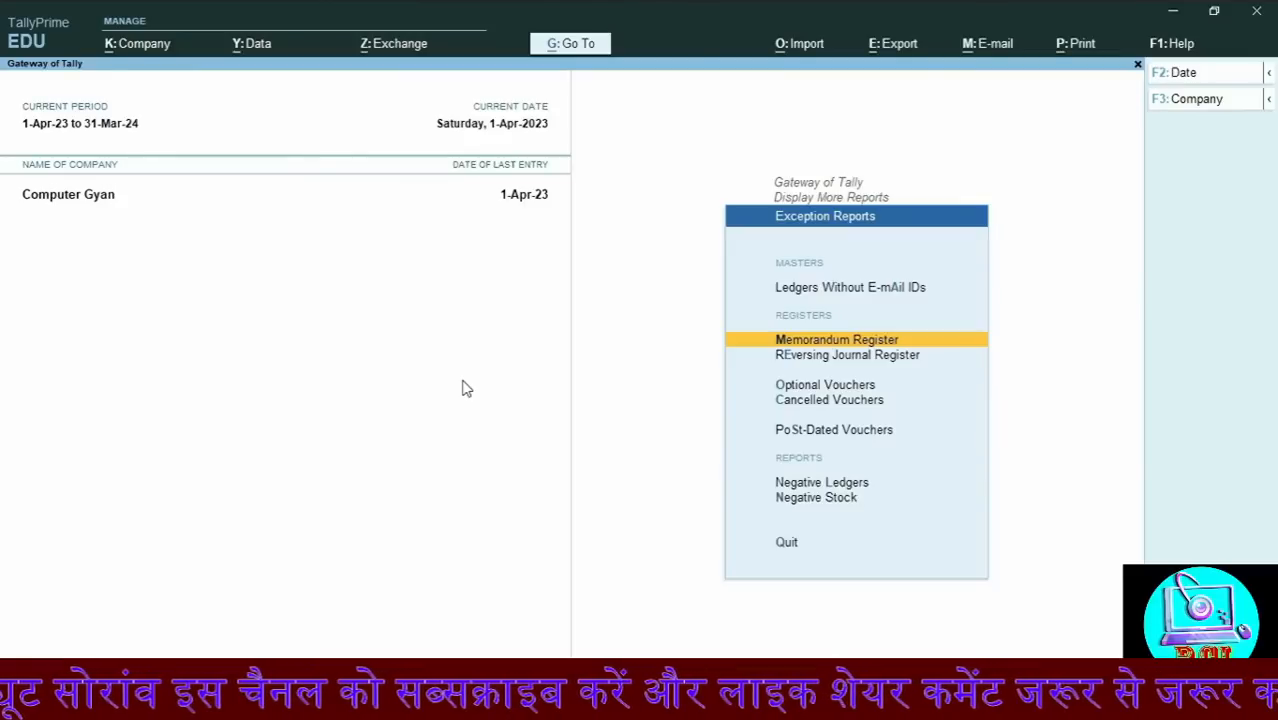
key(Escape)
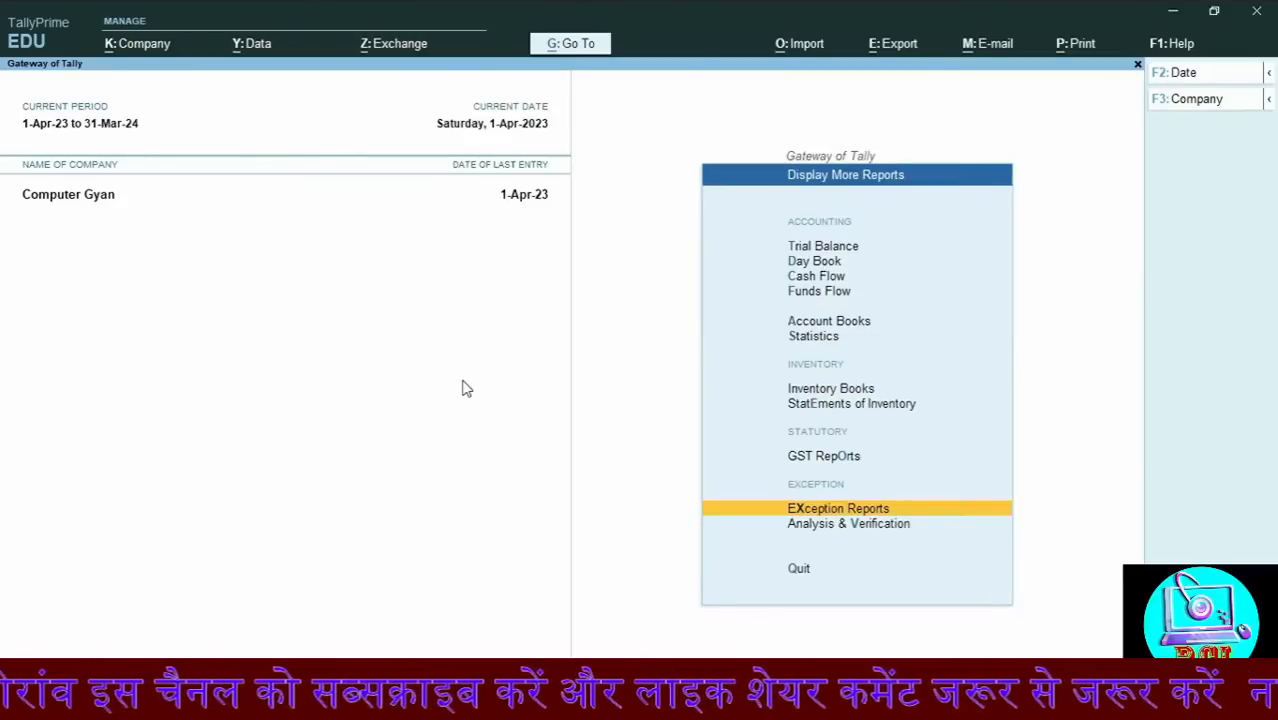
key(y)
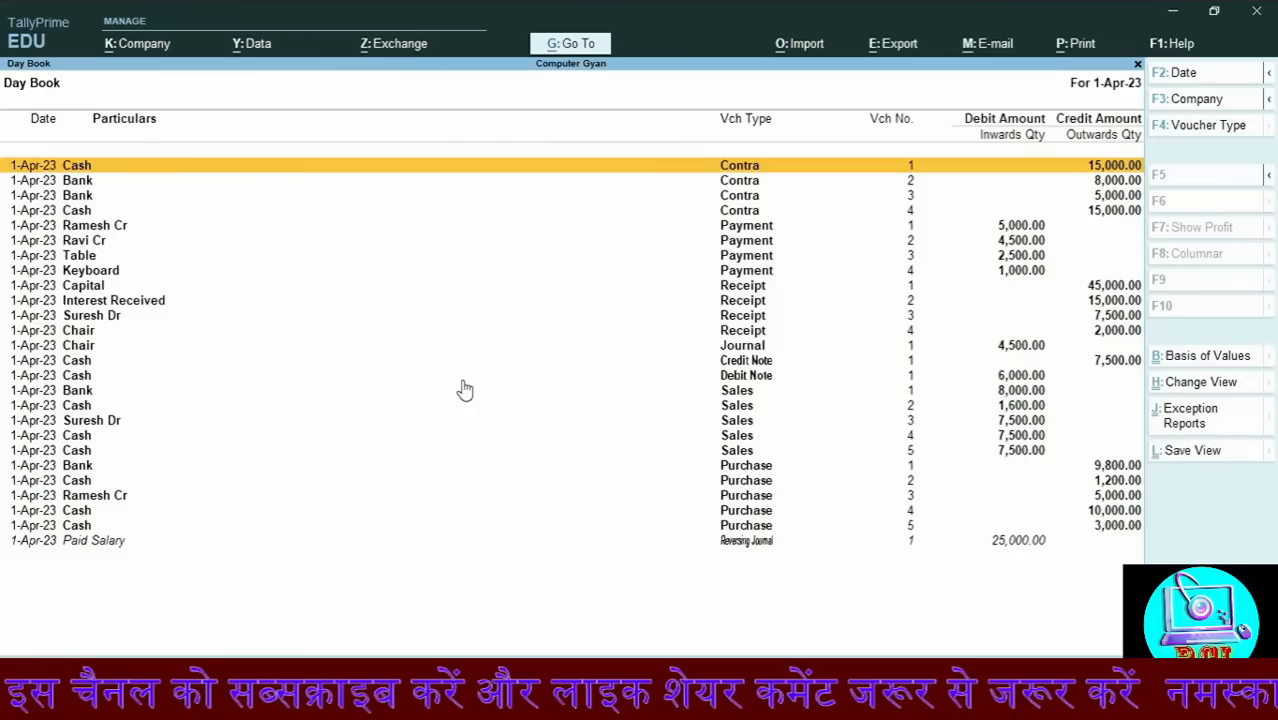
Review the Keyboard payment voucher from the Day Book, and return to the Gateway of Tally
key(Down)
key(Down)
key(Down)
key(Down)
key(Down)
key(Down)
key(Down)
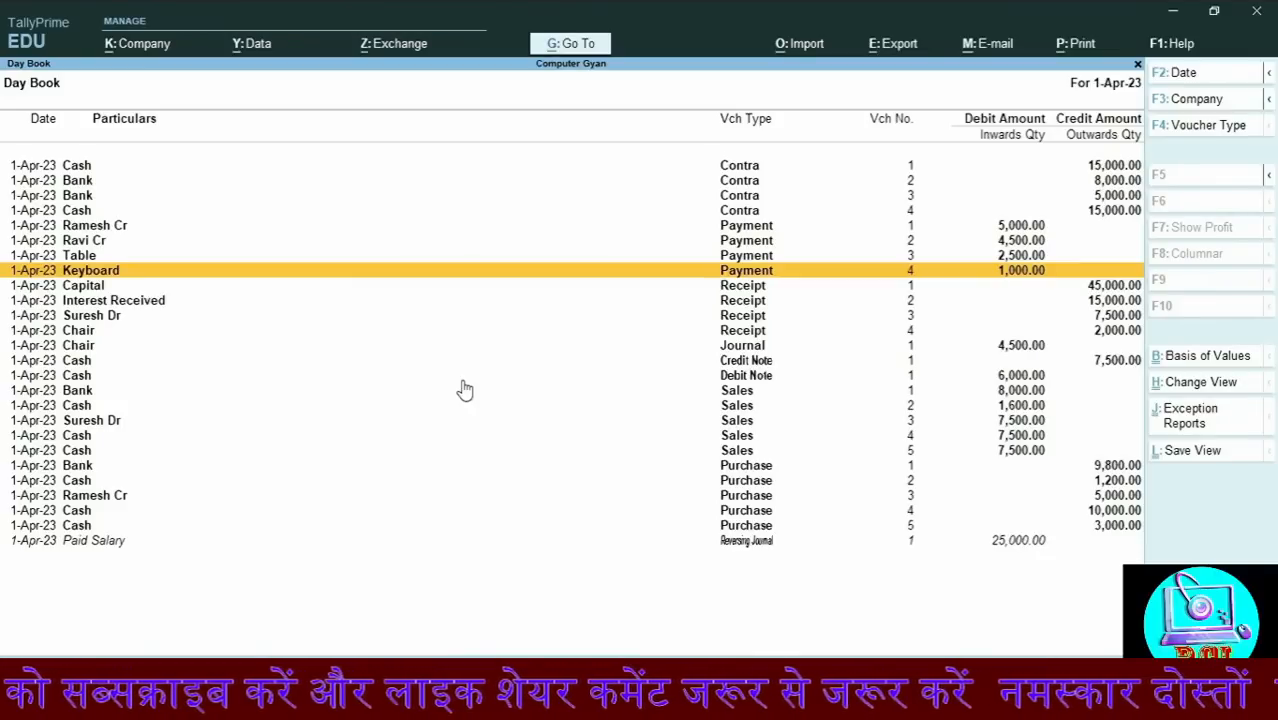
key(Return)
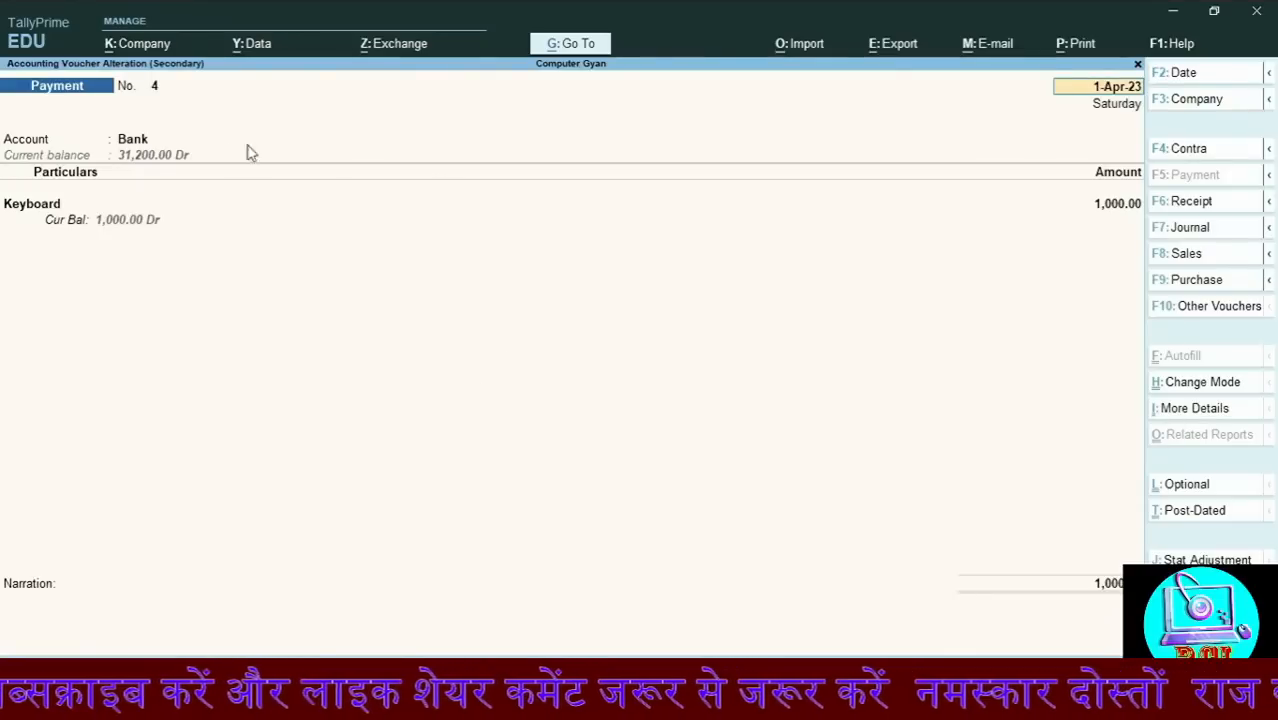
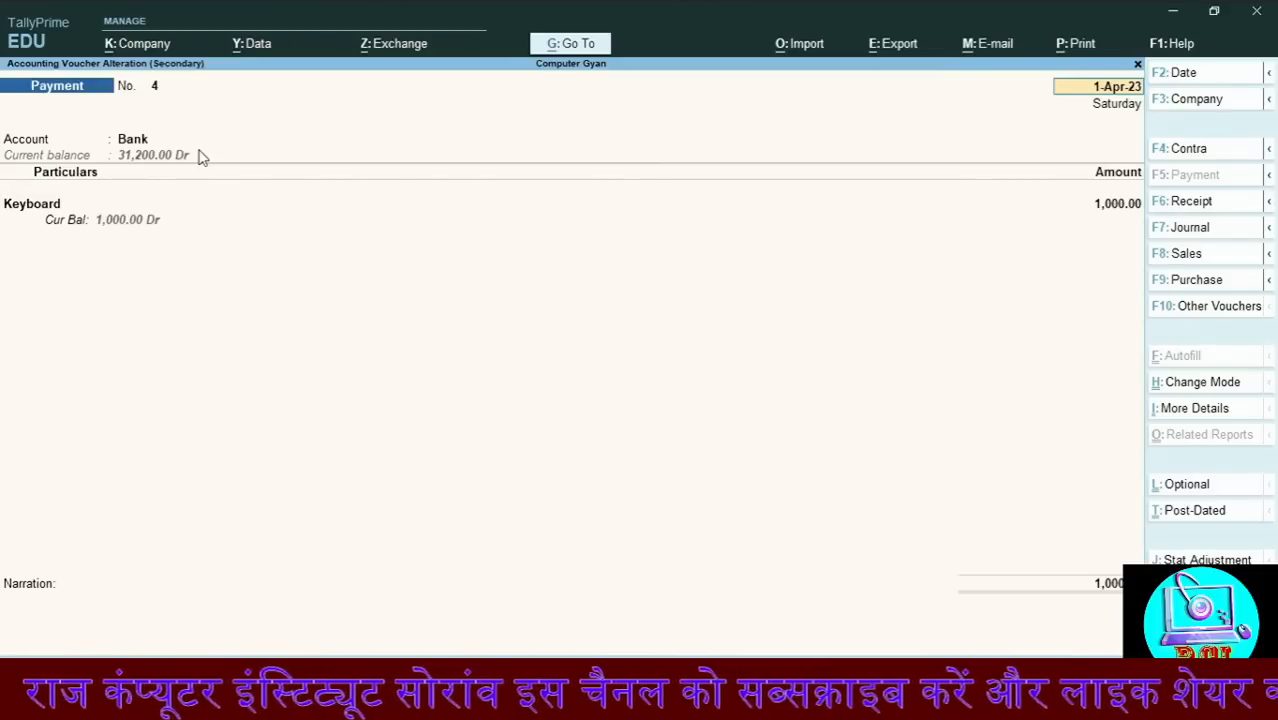
key(BackSpace)
key(Escape)
key(Escape)
key(Escape)
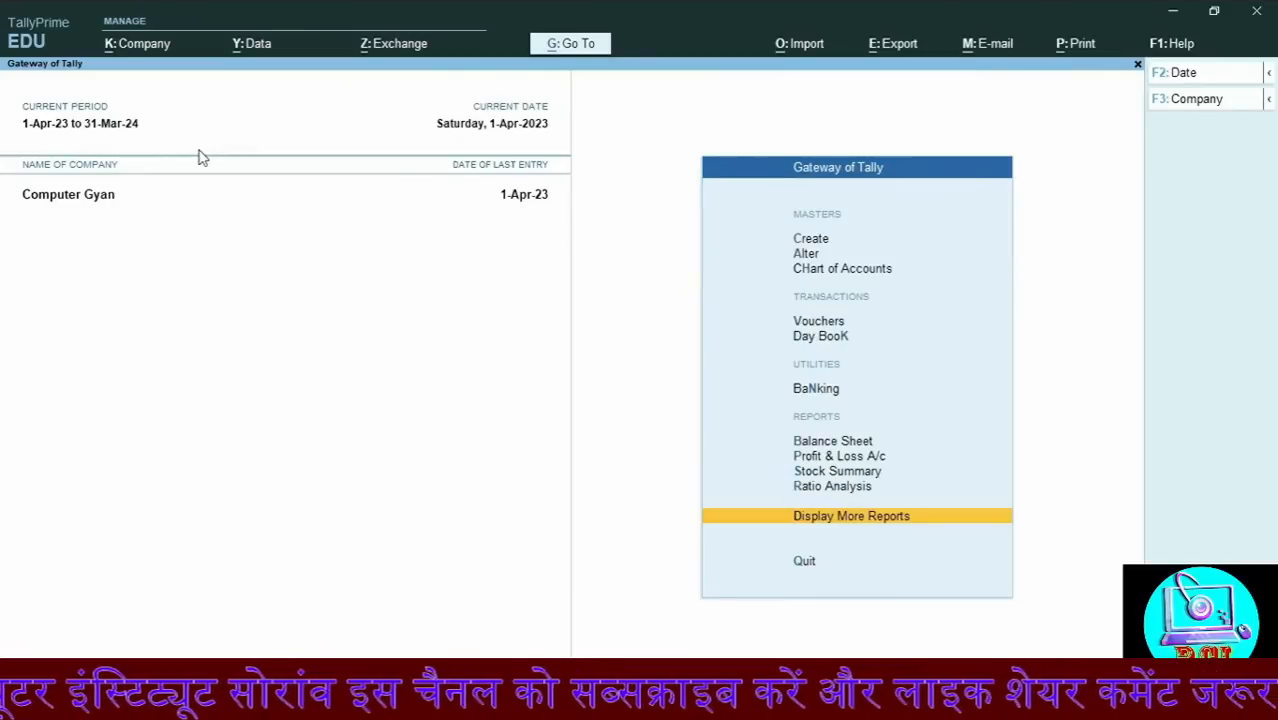
Create a new godown named Barola under Primary without an alias, and return to the Gateway of Tally
key(c)
key(Down)
key(Down)
key(Down)
key(Down)
key(Down)
key(Down)
key(Down)
key(Down)
key(Down)
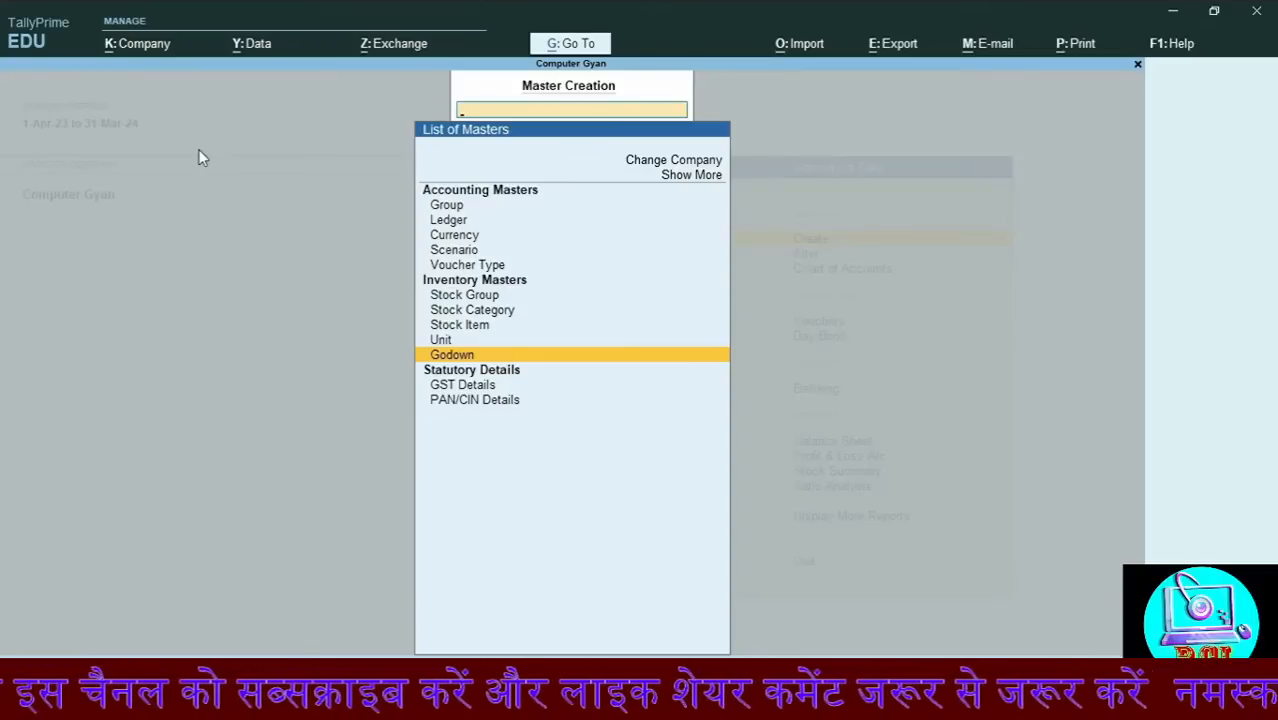
key(Return)
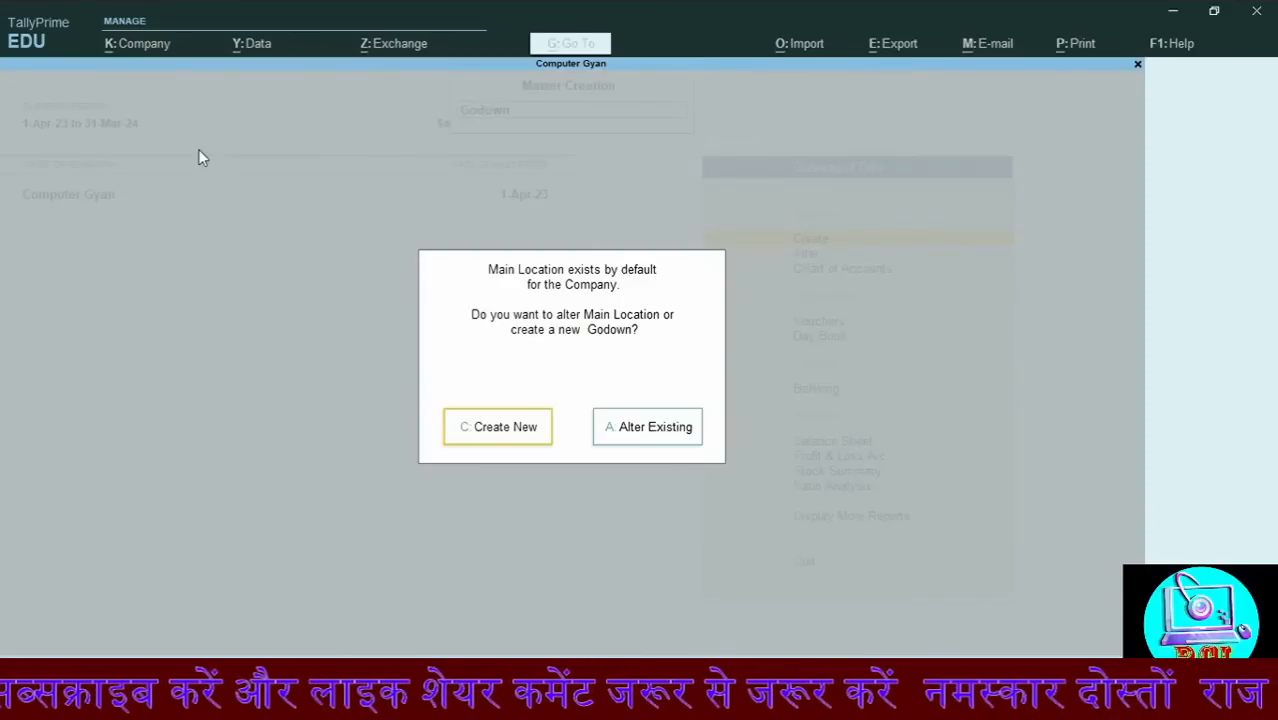
key(c)
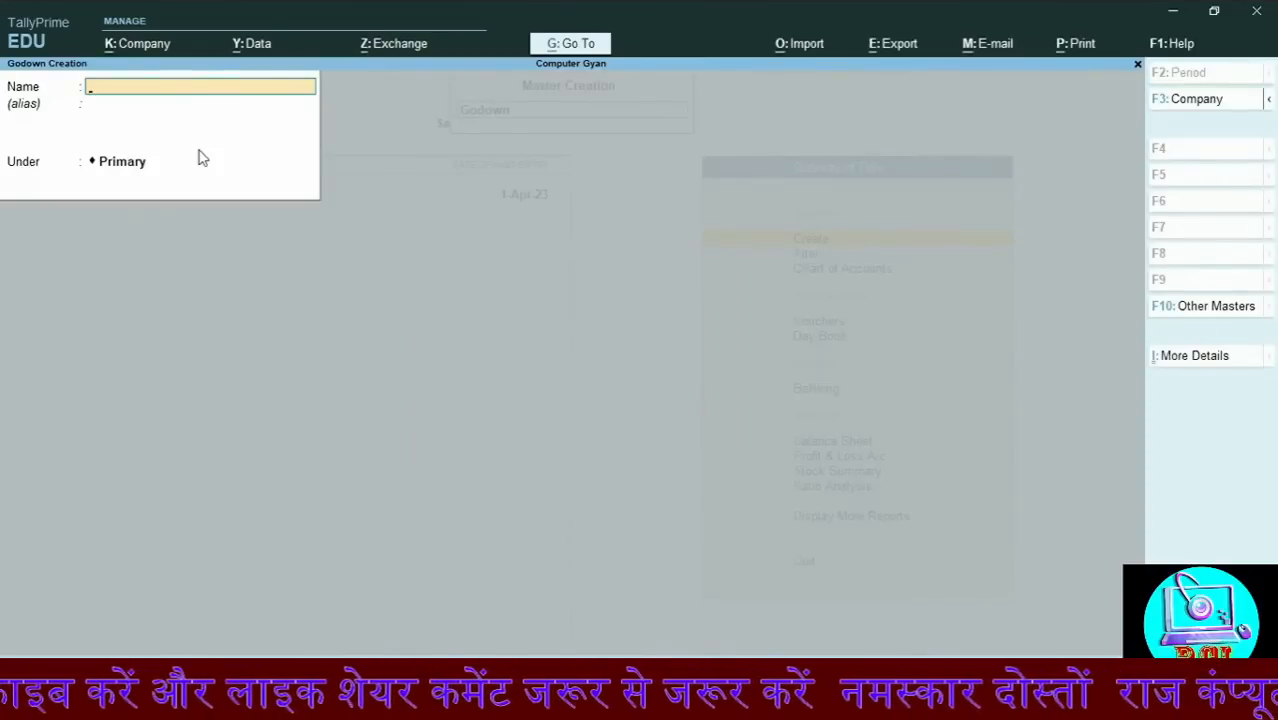
text(Barola)
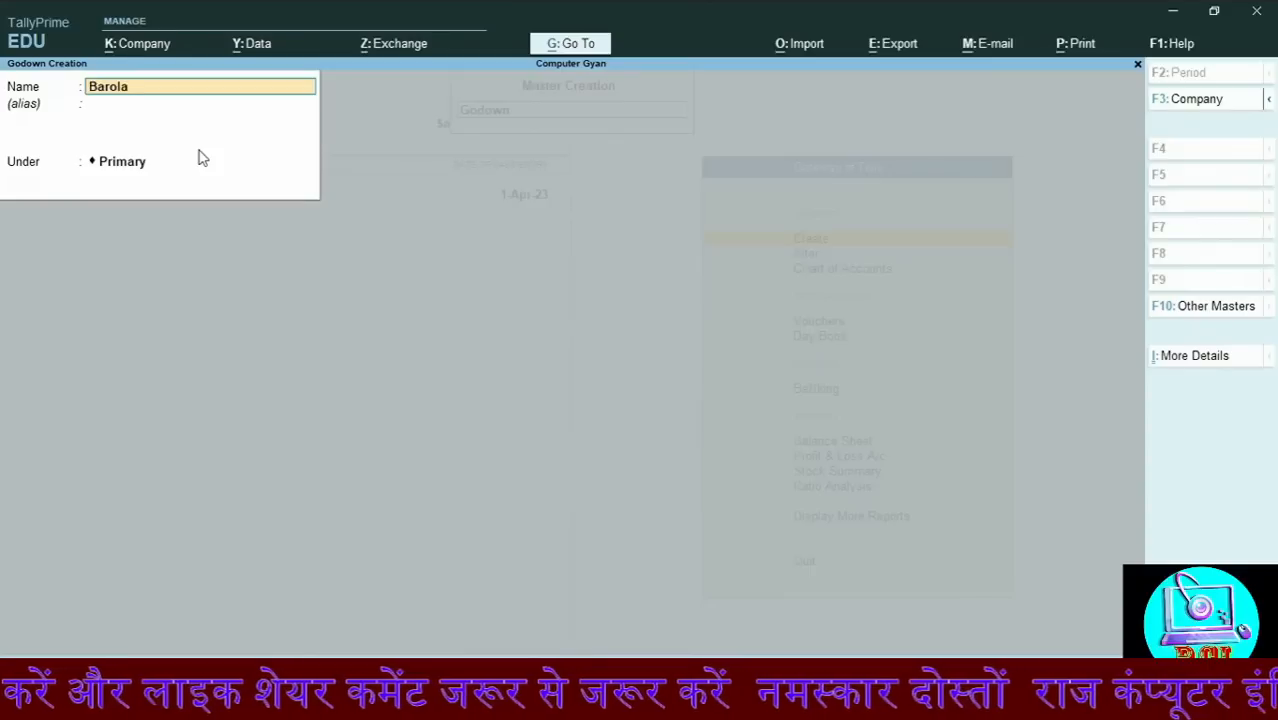
key(Return)
key(Return)
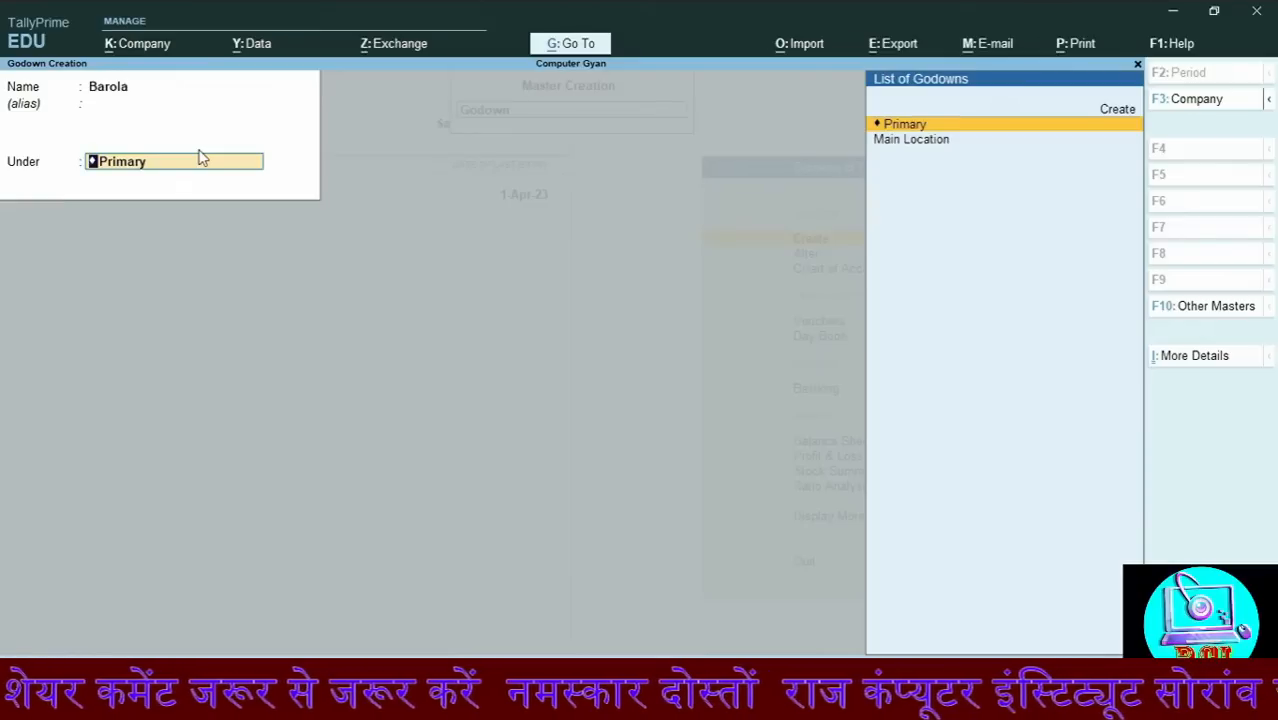
key(Return)
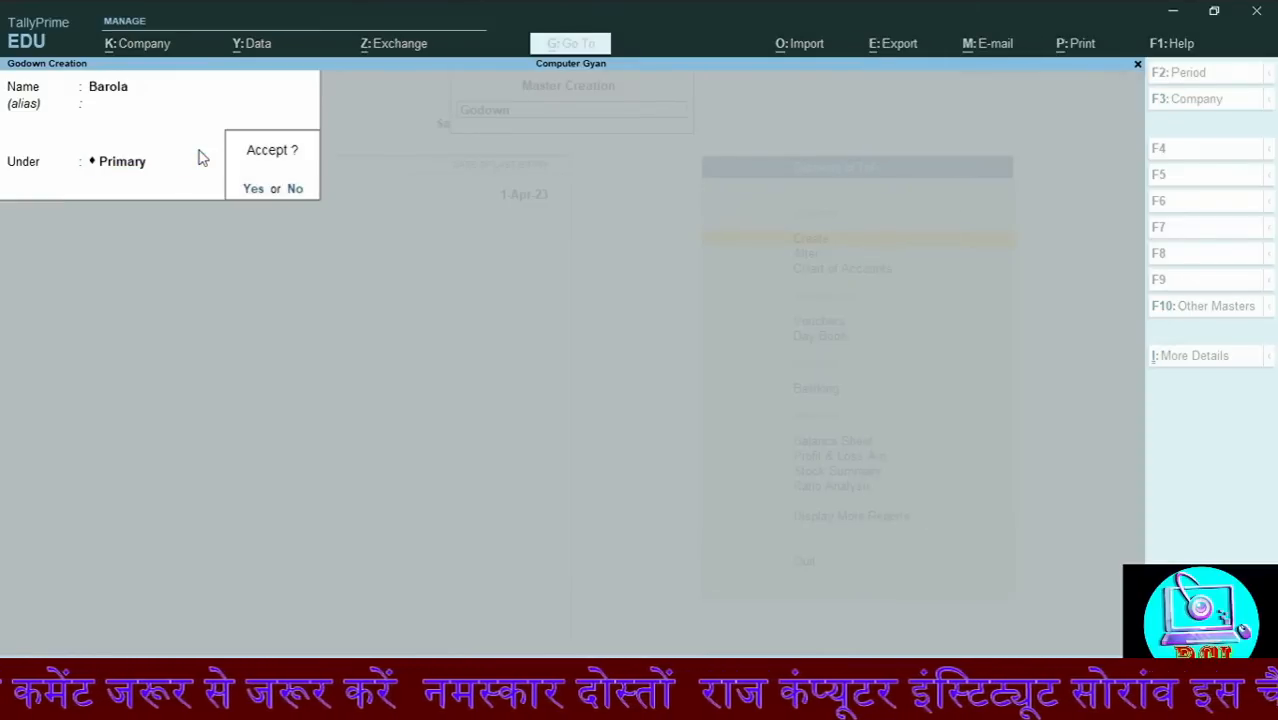
key(Return)
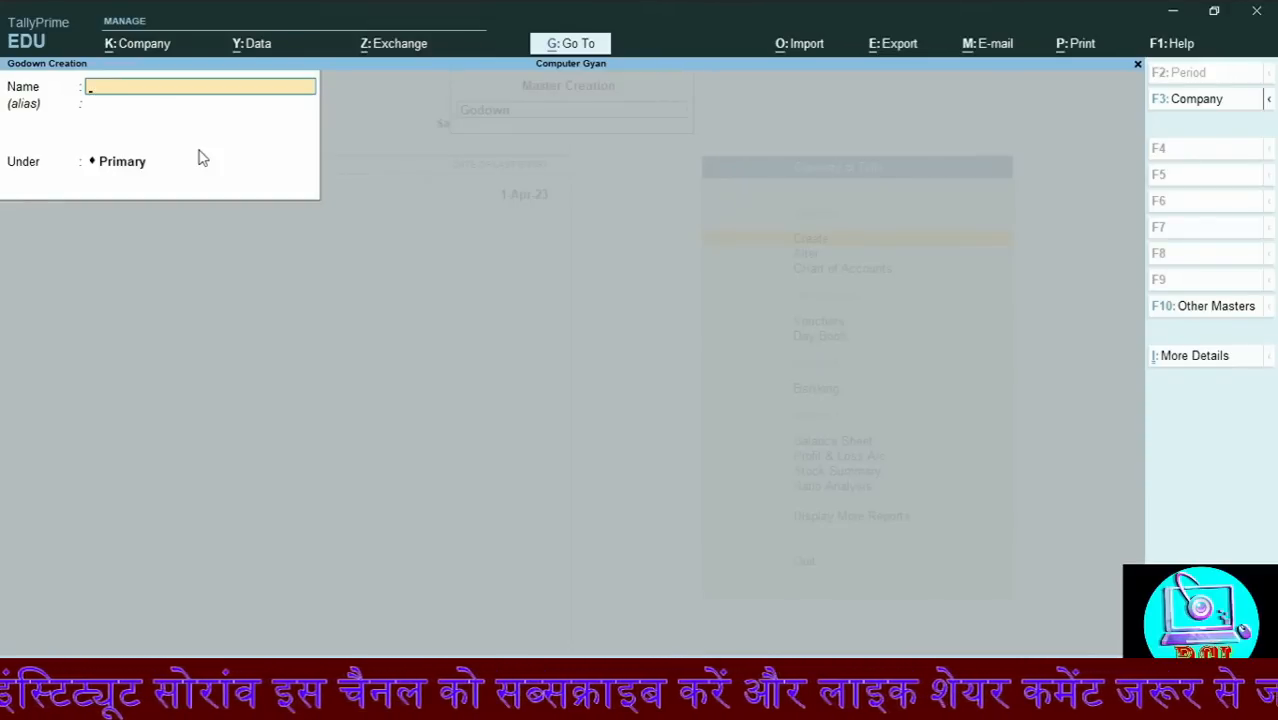
key(Escape)
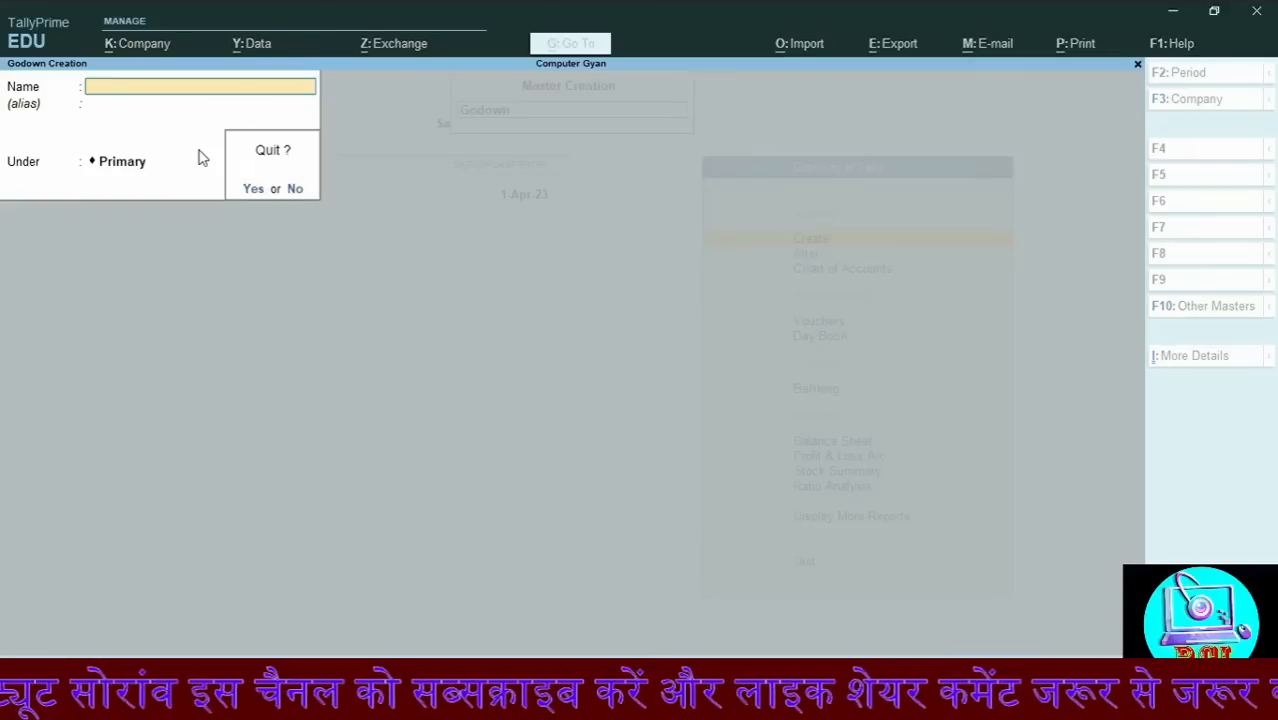
key(y)
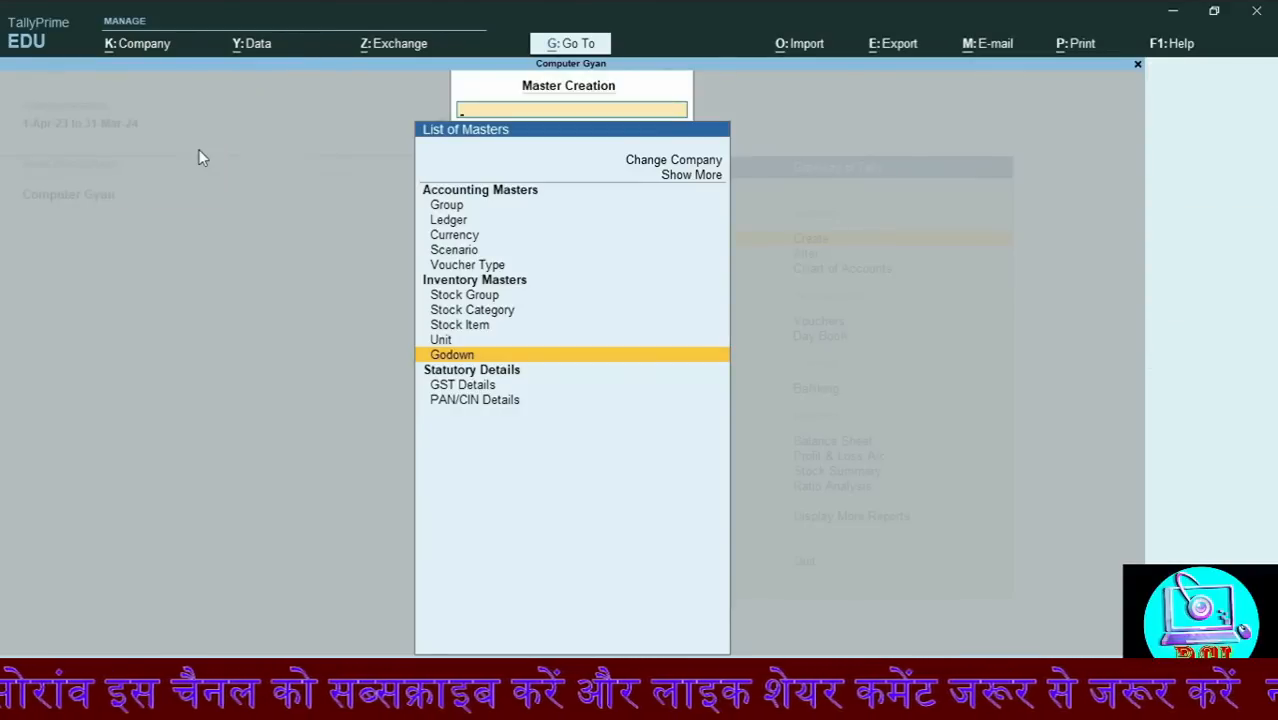
key(Escape)
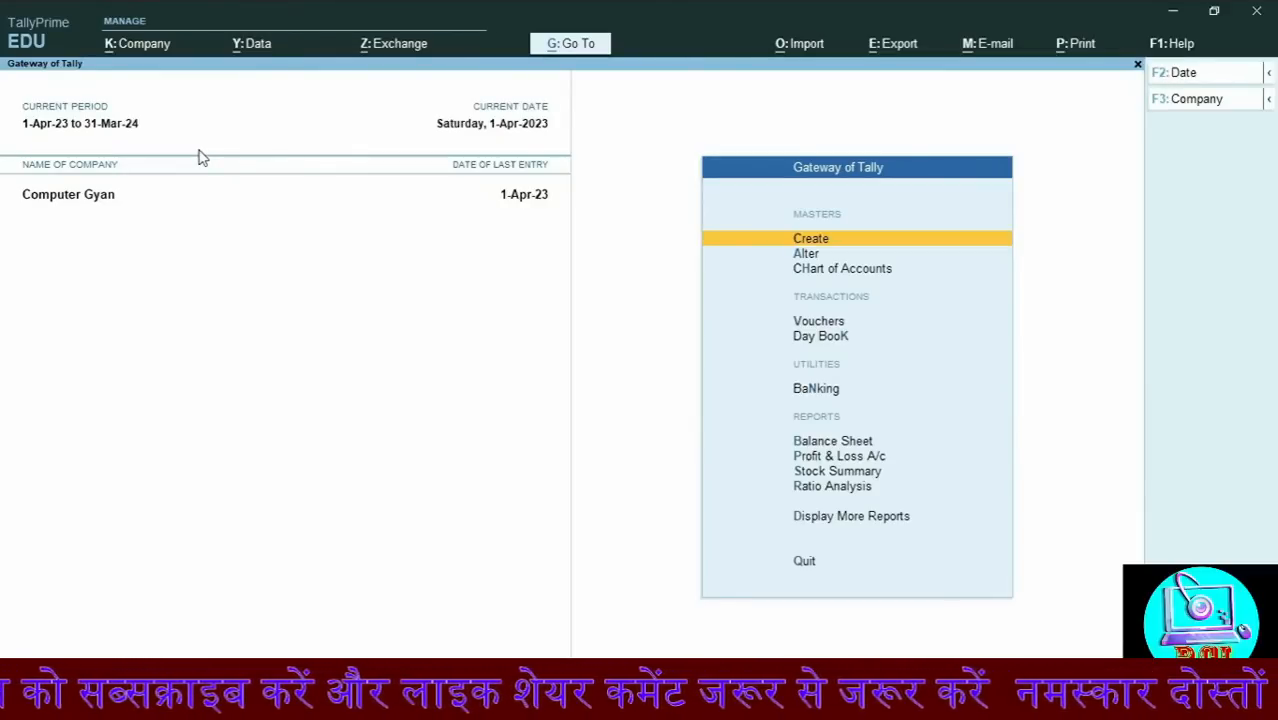
Start a Purchase voucher with Cash as the party, default receipt and party details, and Purchase as the purchase ledger
key(v)
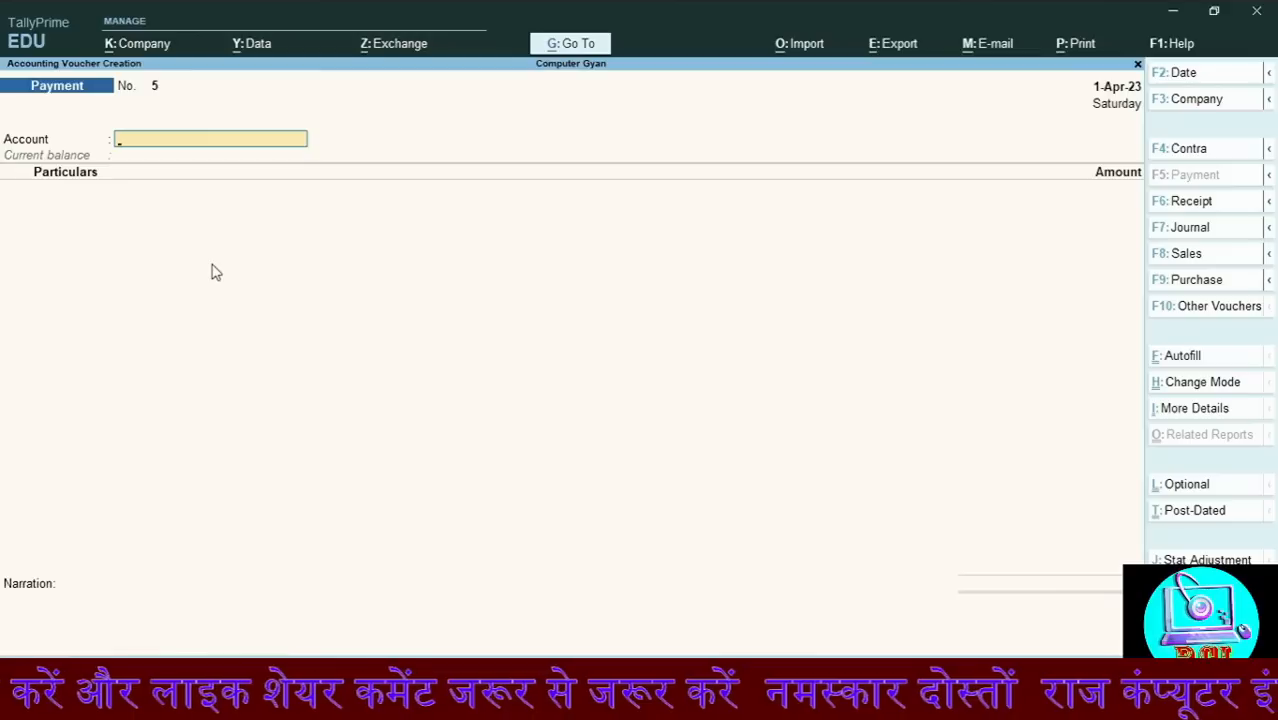
click(1200, 282)
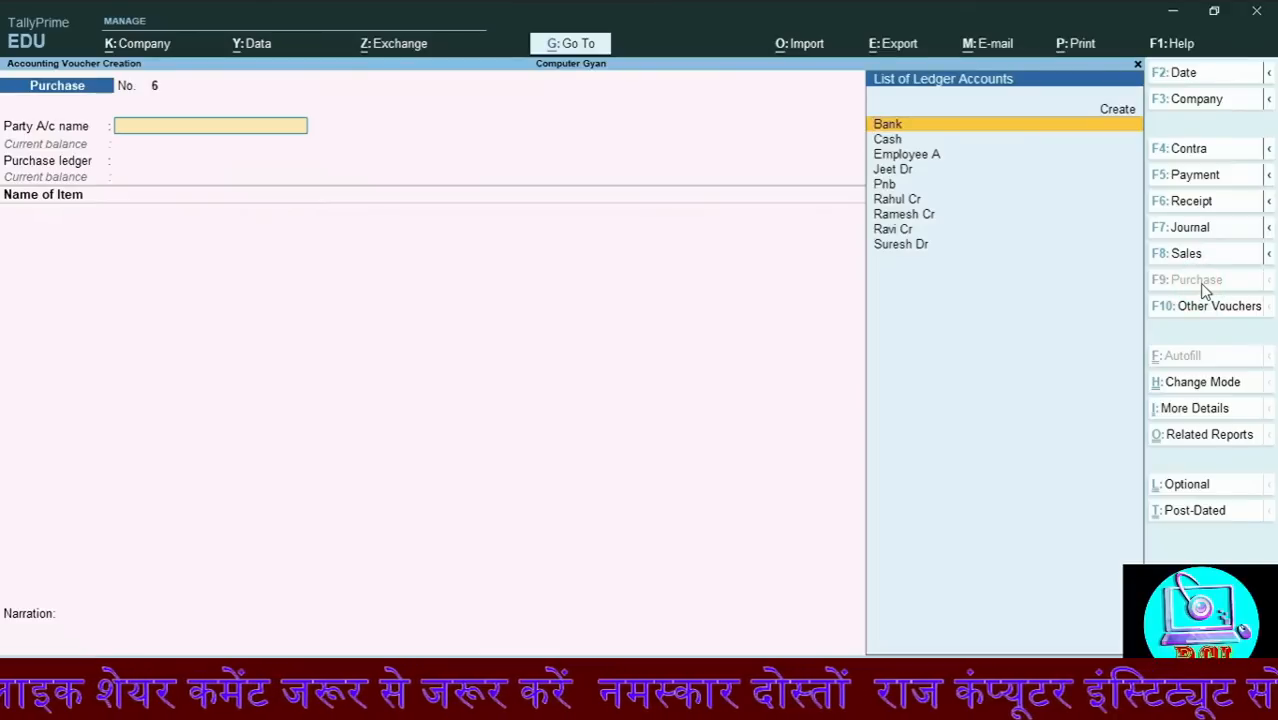
key(Down)
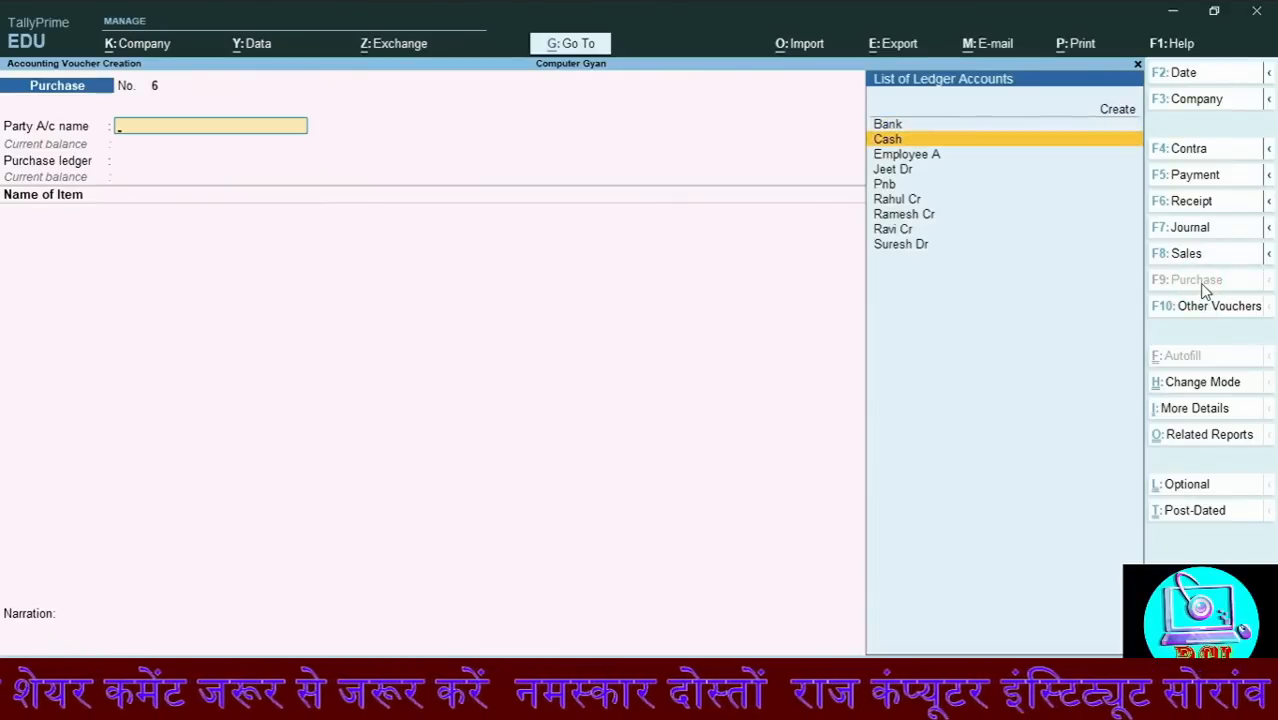
key(Return)
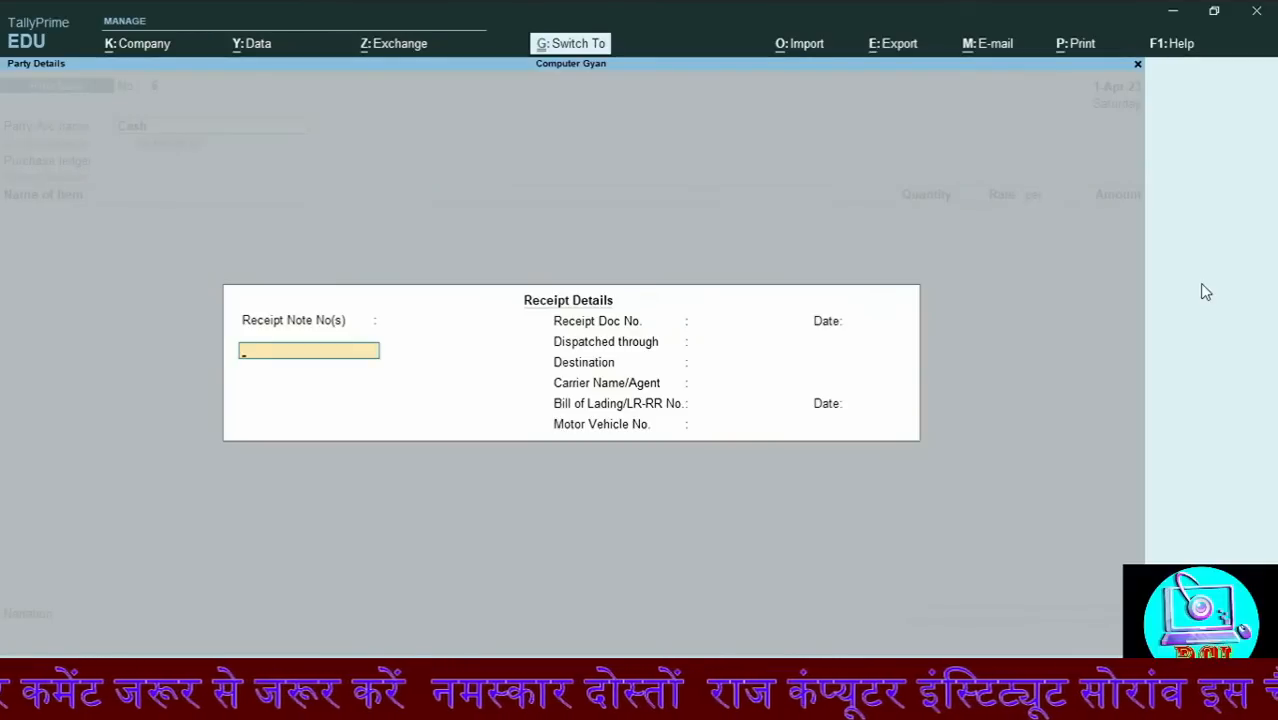
key(ctrl+a)
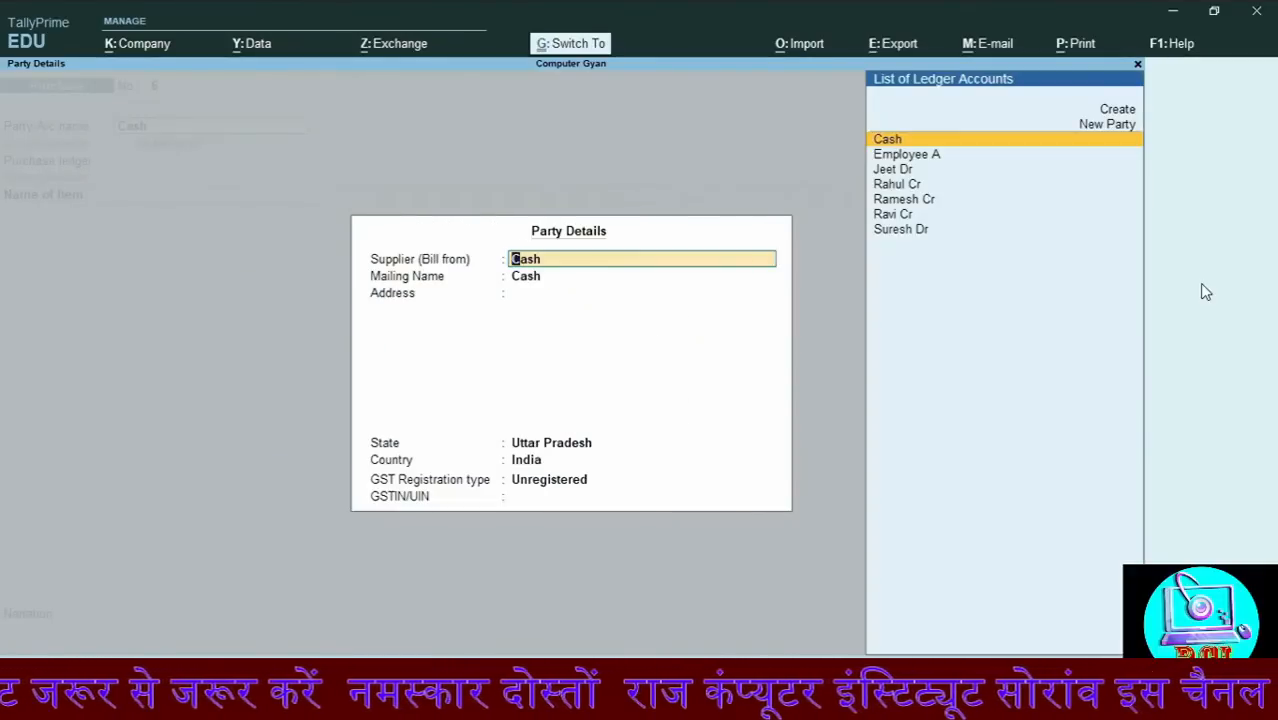
key(ctrl+a)
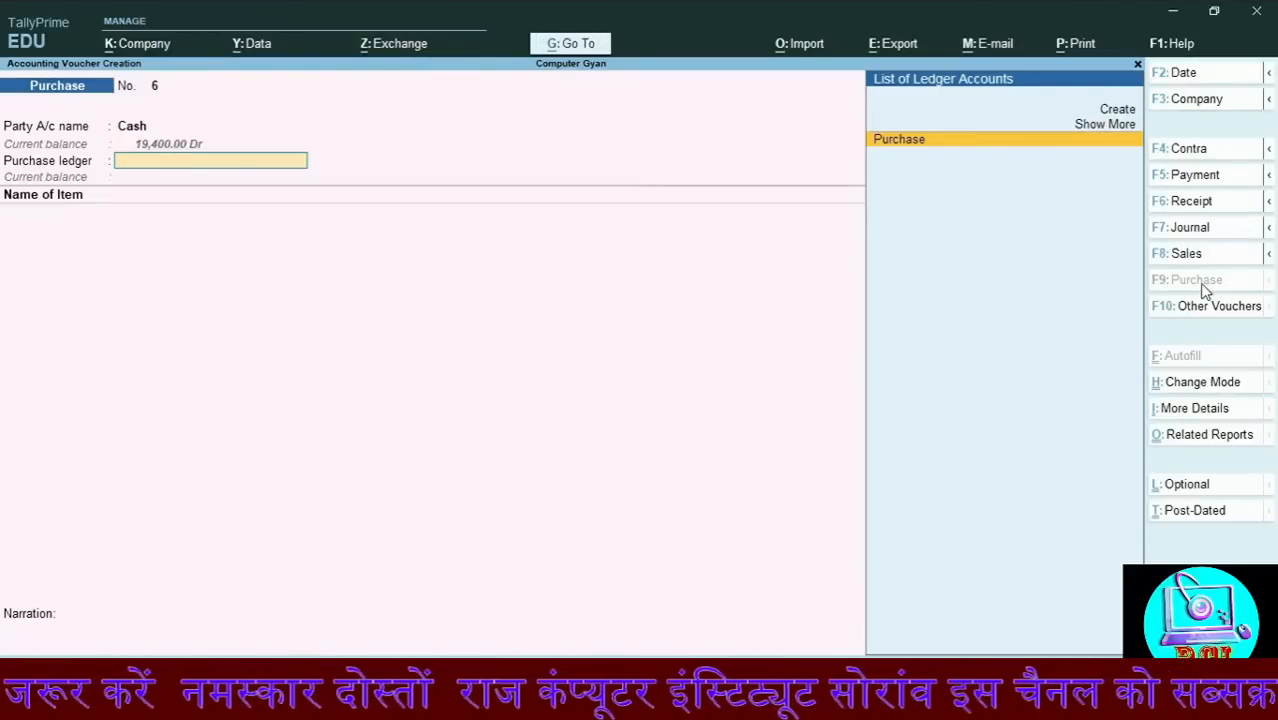
key(Return)
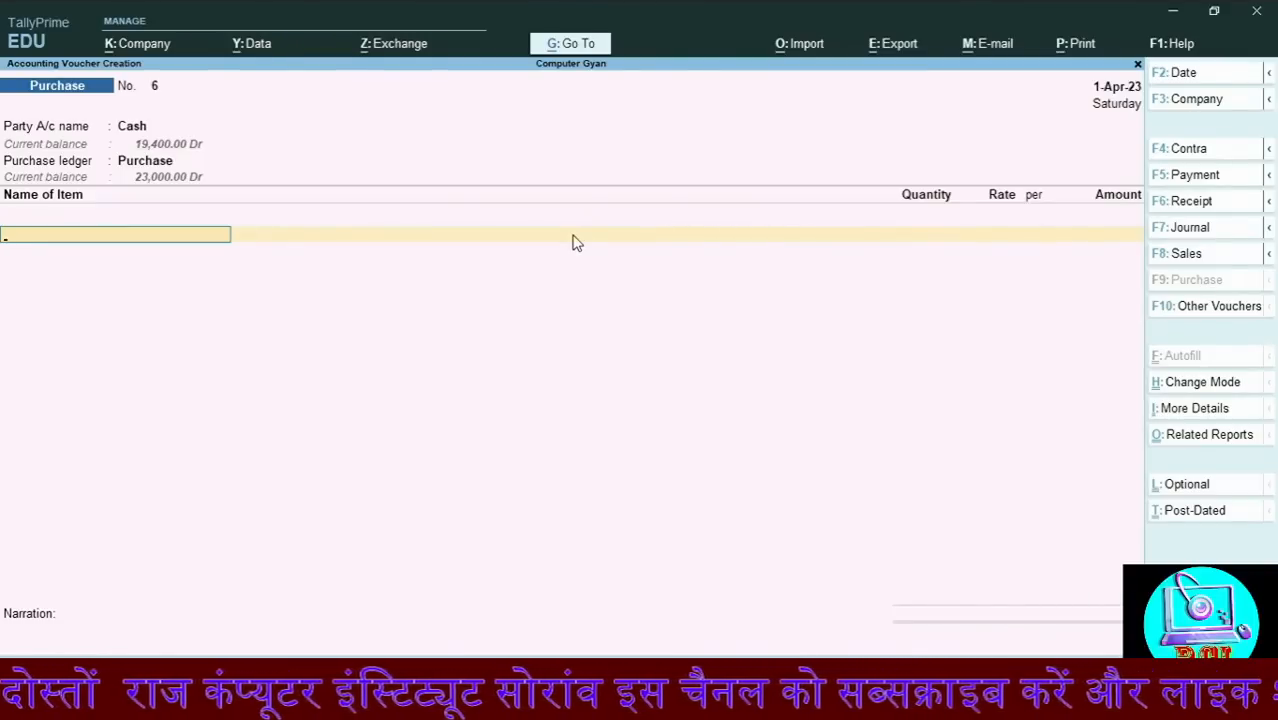
Add Mango as the purchased stock item and assign it to the Barola godown
key(Down)
key(Down)
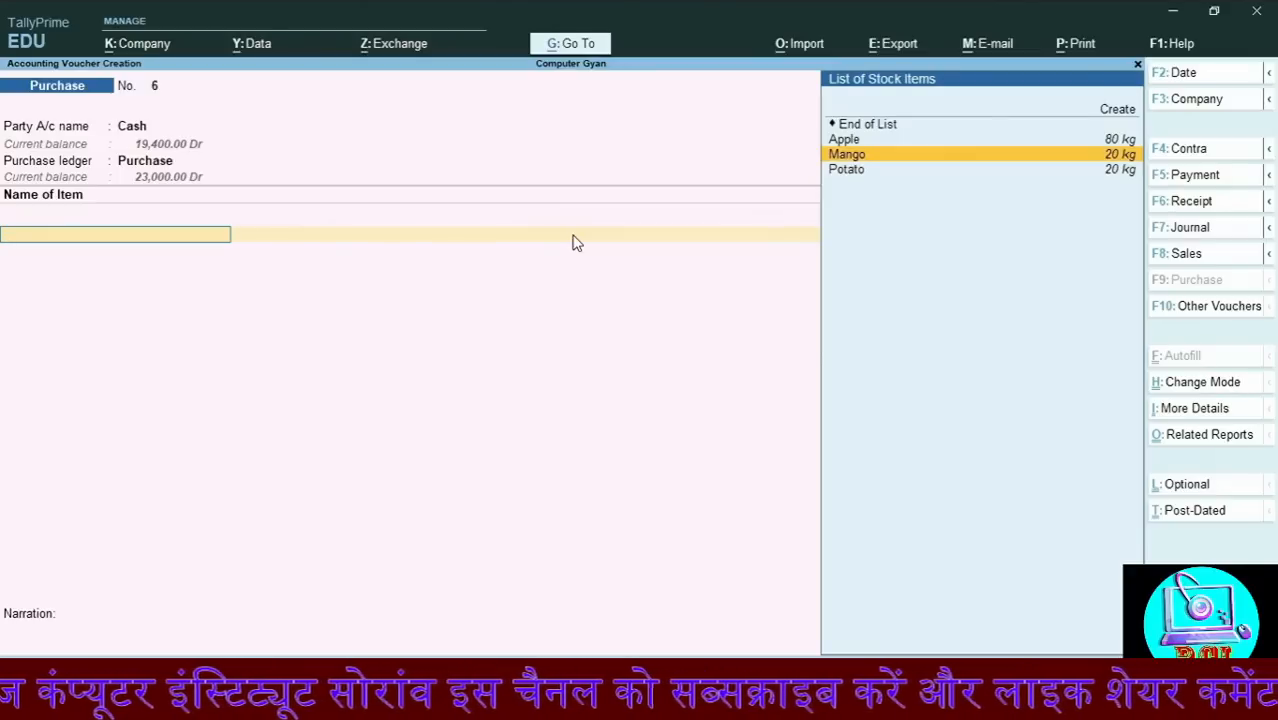
key(Return)
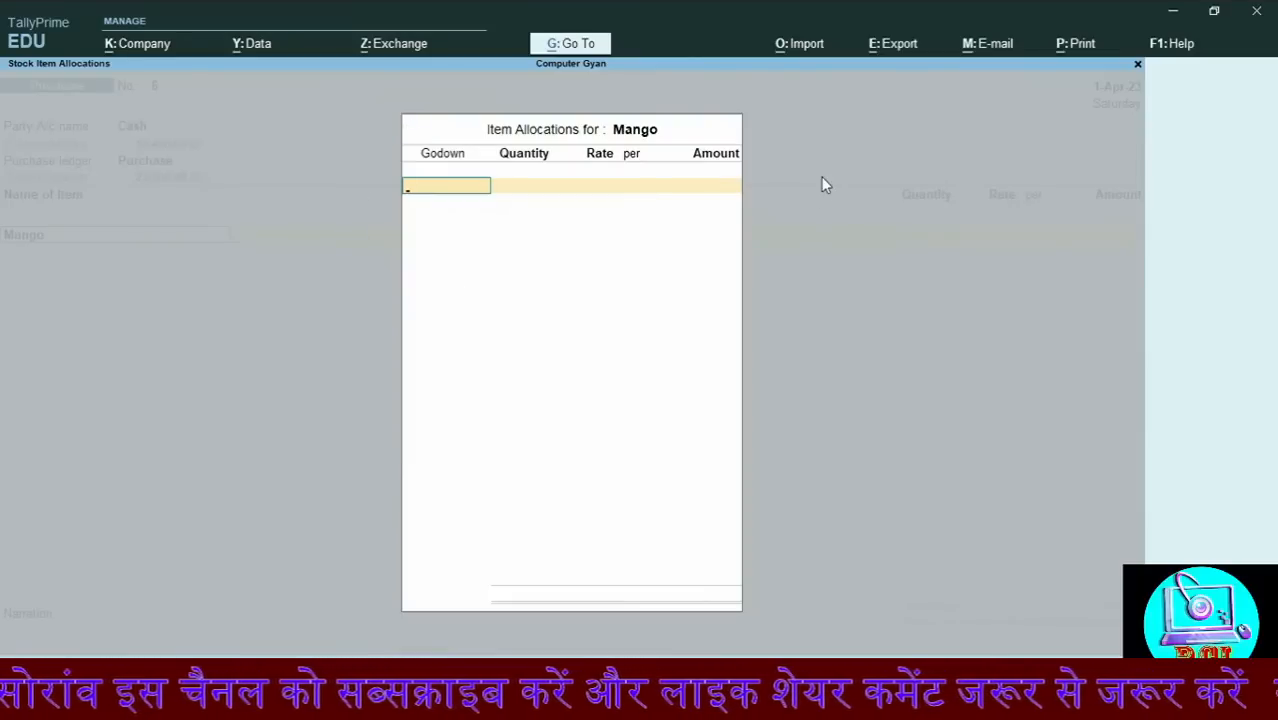
key(space)
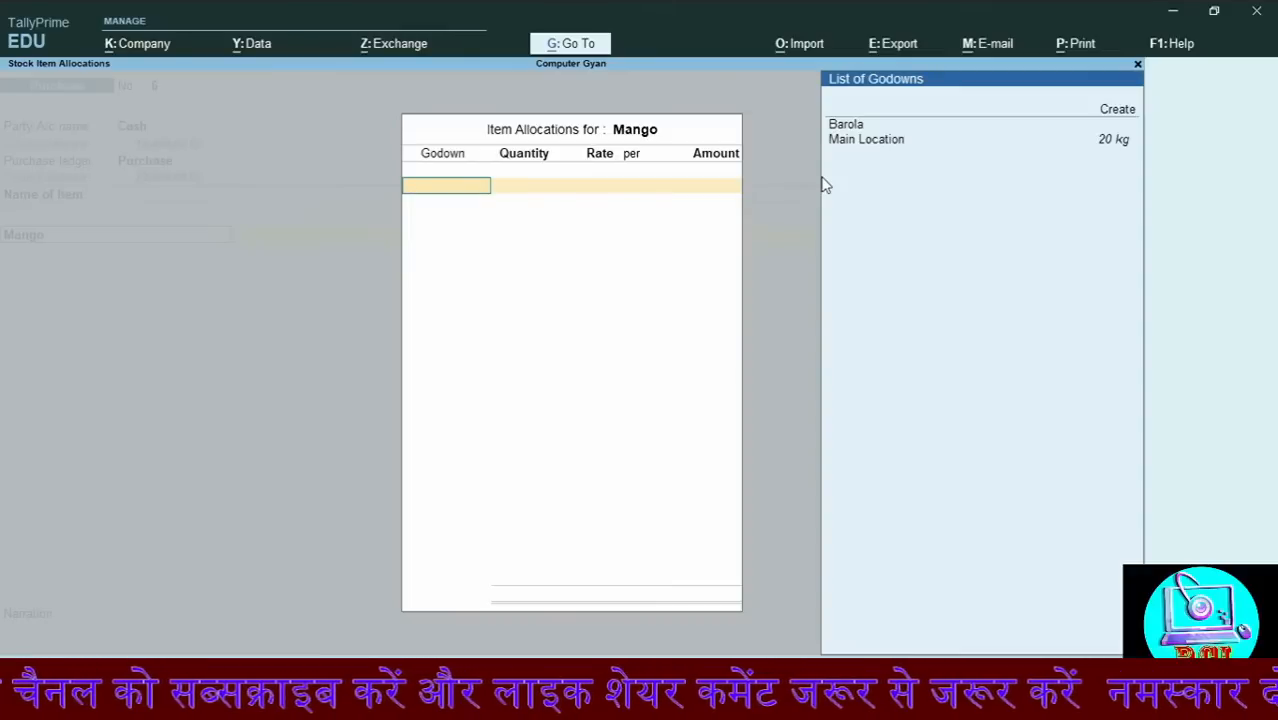
key(Down)
key(Down)
key(Down)
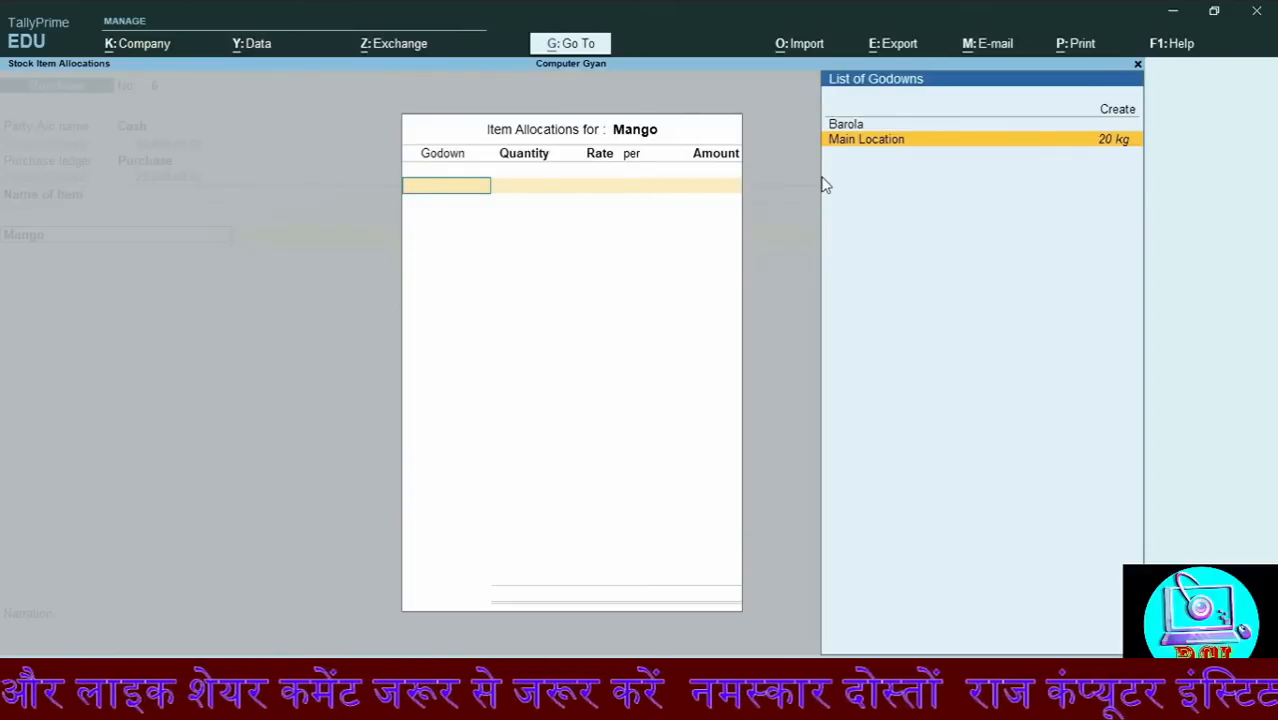
key(Up)
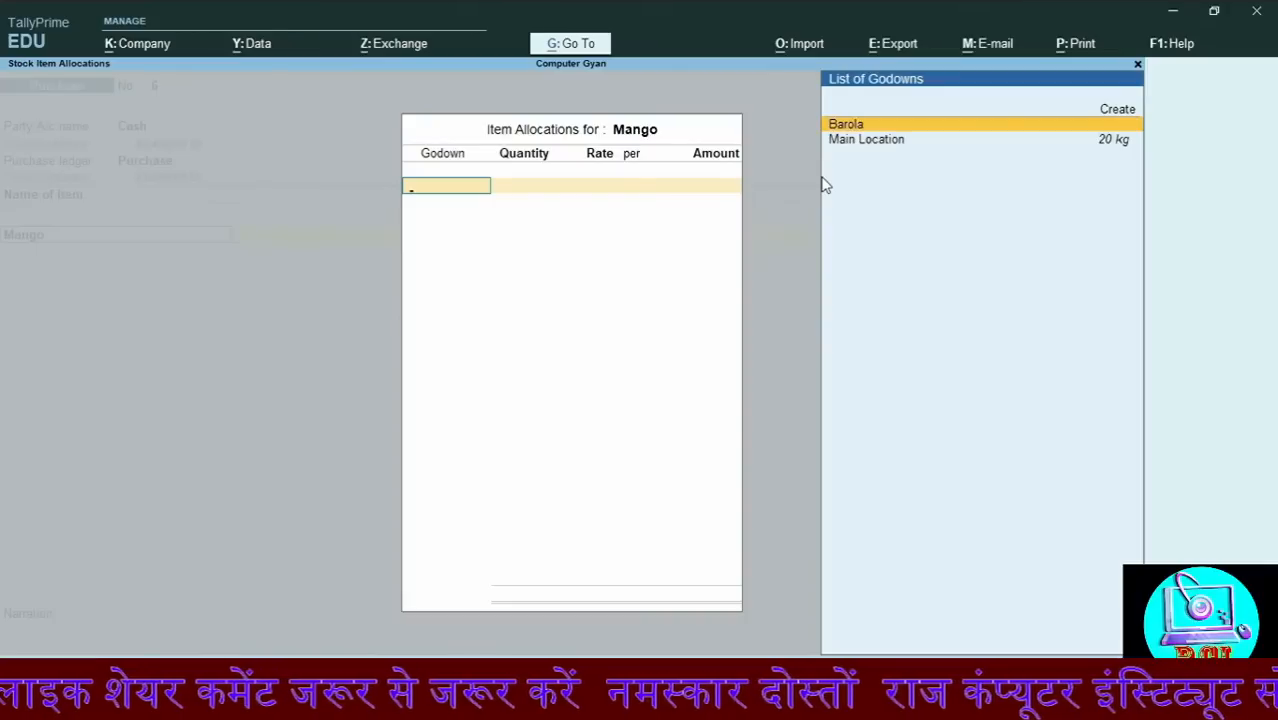
key(Return)
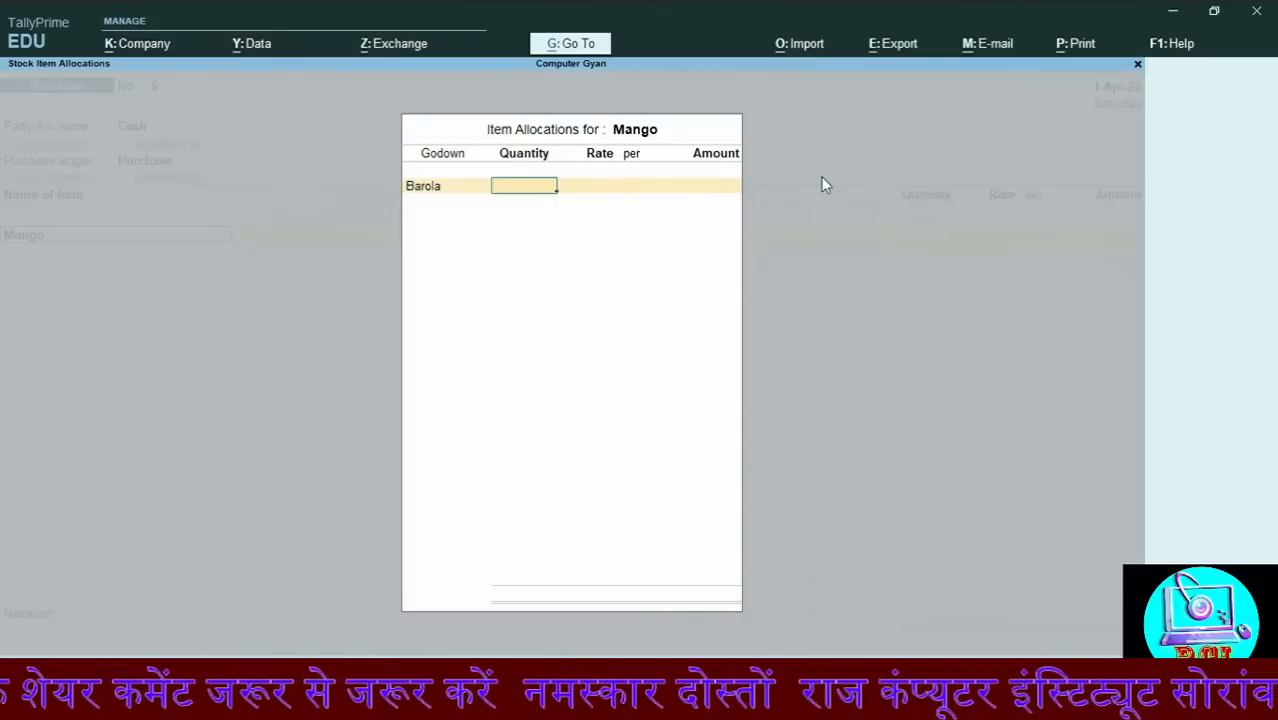
Set the Mango allocation to 50 kg and accept the rate of 100.00 per kg
text(50)
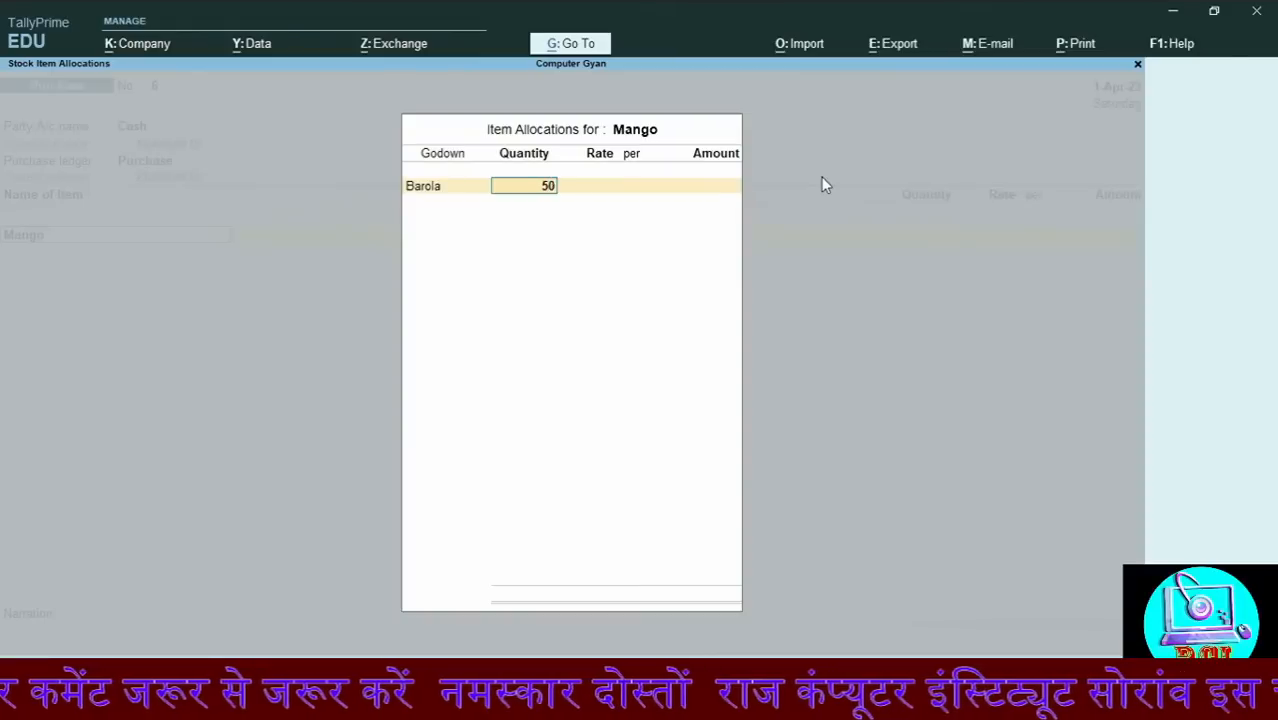
key(Return)
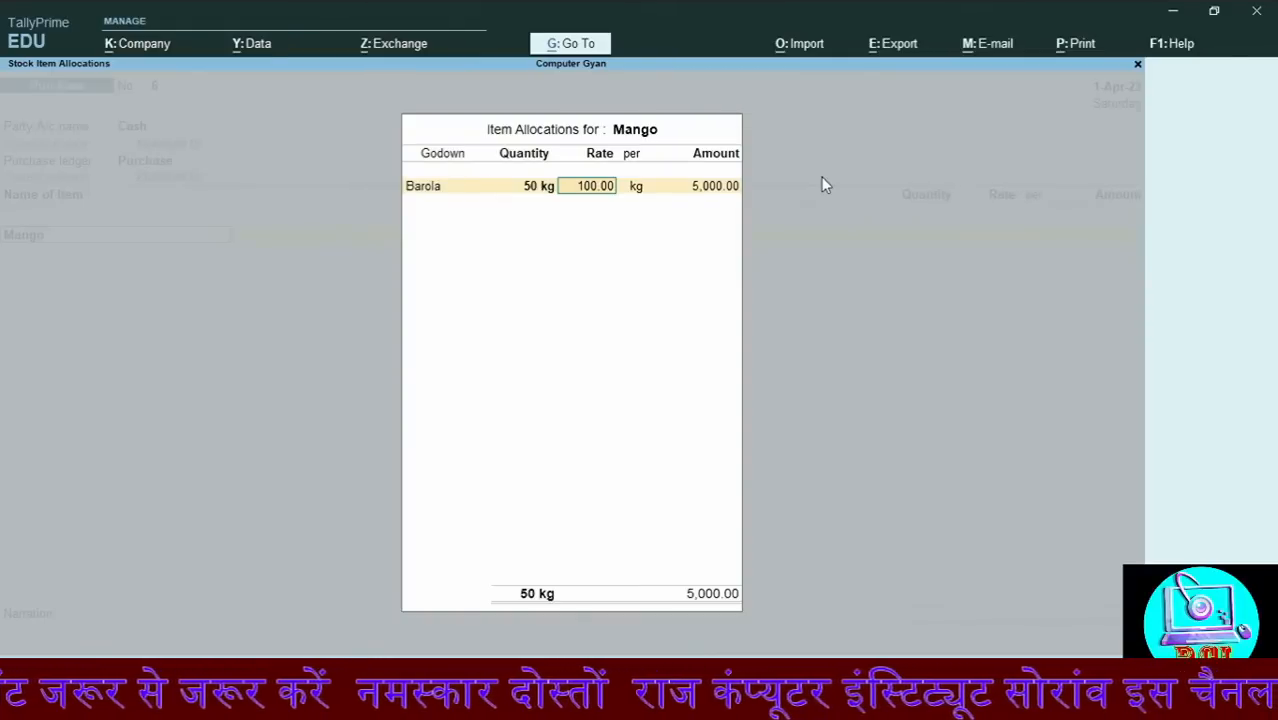
key(Return)
key(Return)
key(Return)
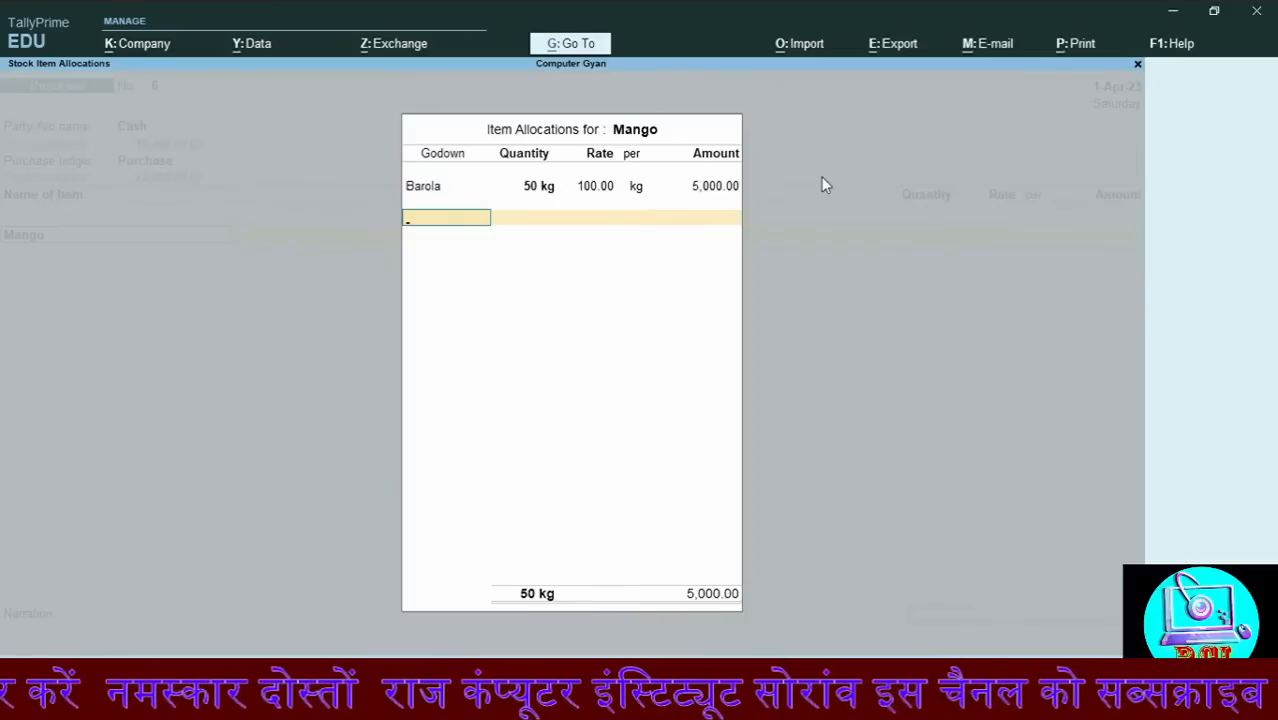
End the godown allocation and item list, and save the Purchase voucher without a narration
key(space)
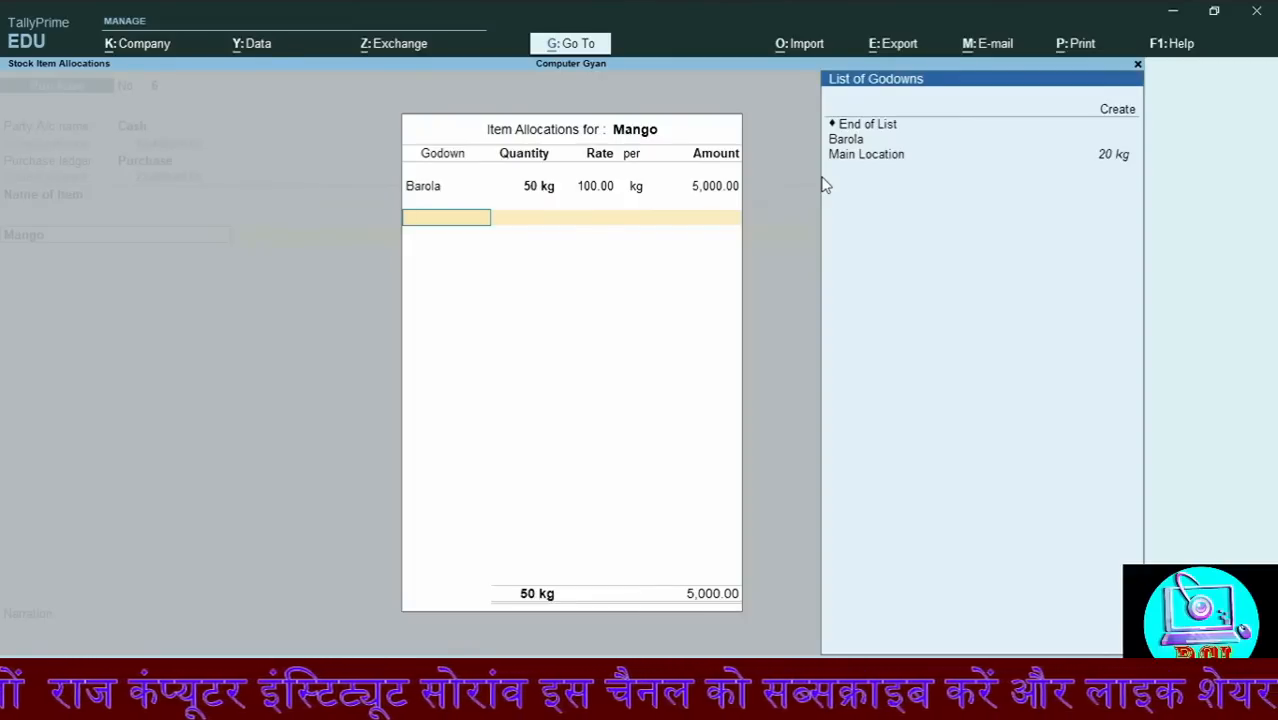
key(Up)
key(Up)
key(Up)
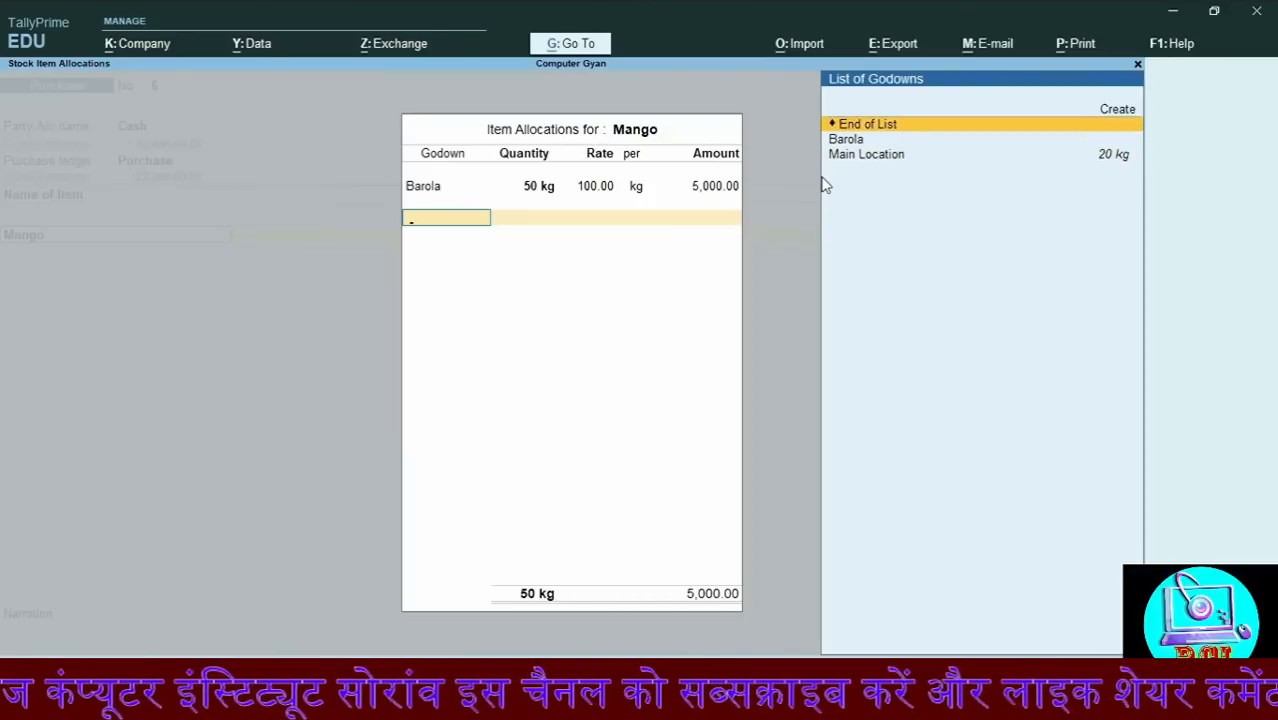
key(Return)
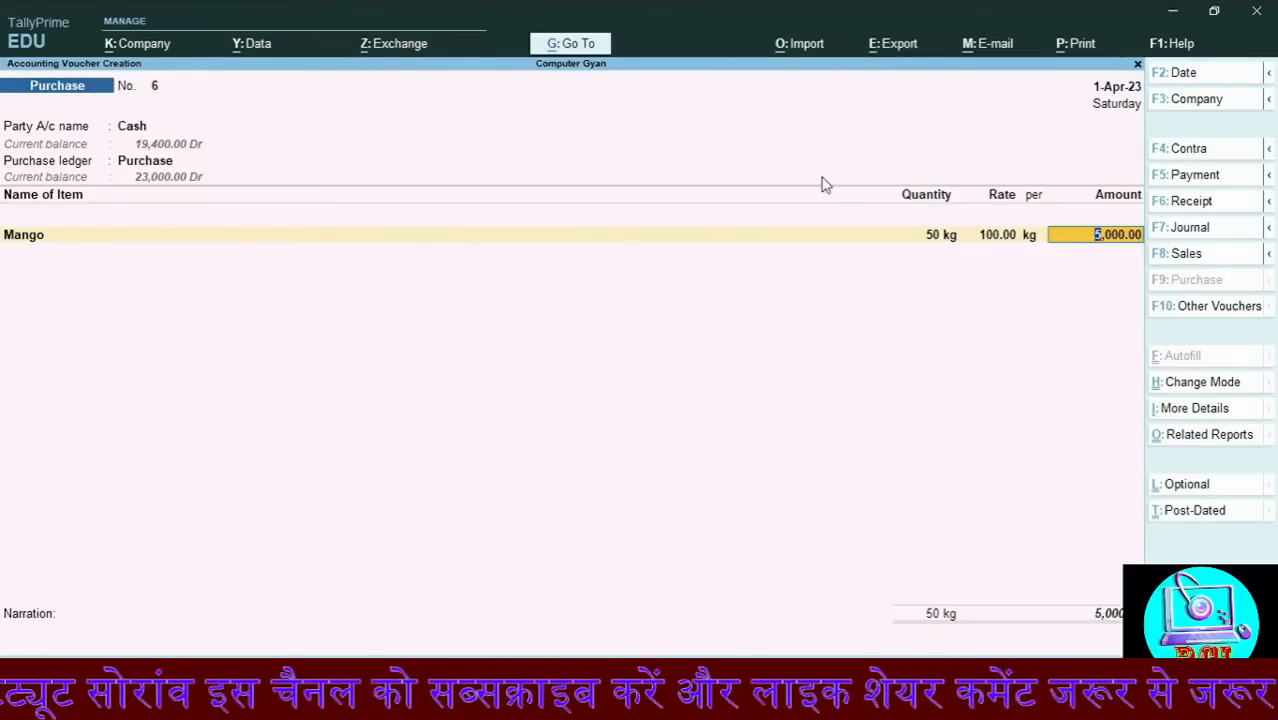
key(Return)
key(Return)
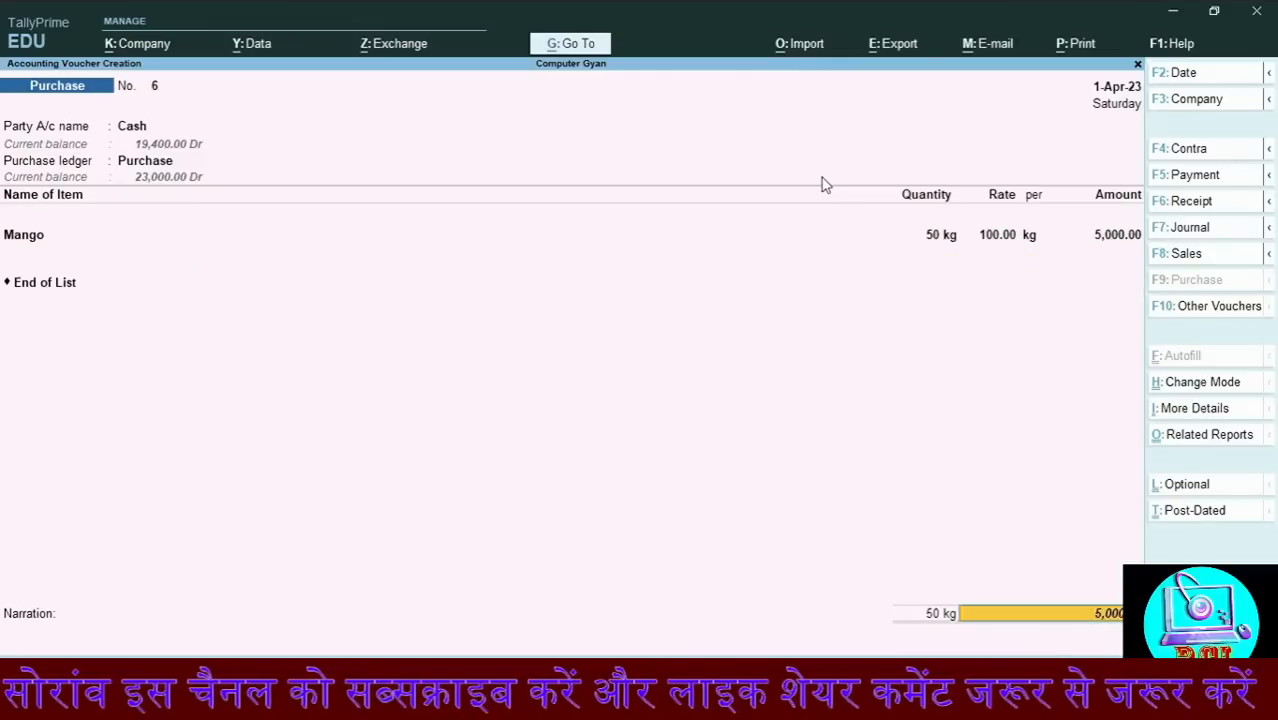
key(Return)
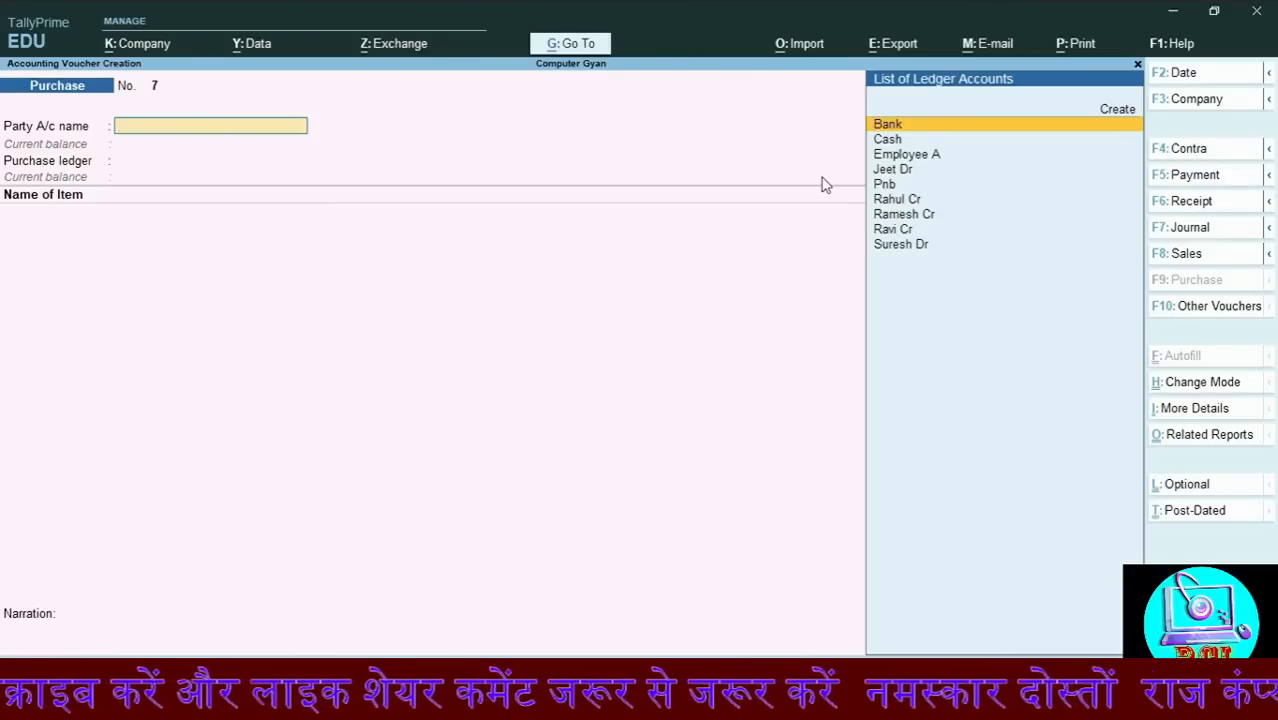
Switch the voucher type from Purchase to Stock Journal
click(1218, 308)
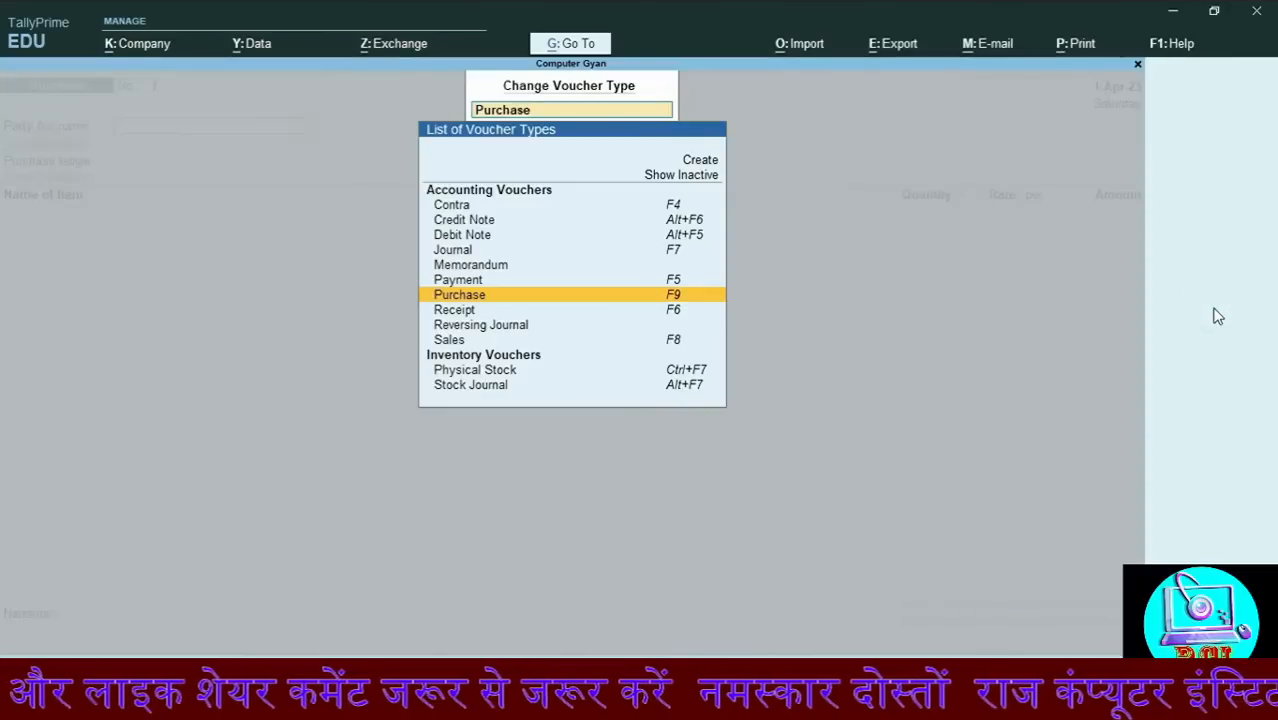
key(Down)
key(Down)
key(Down)
key(Down)
key(Down)
key(Down)
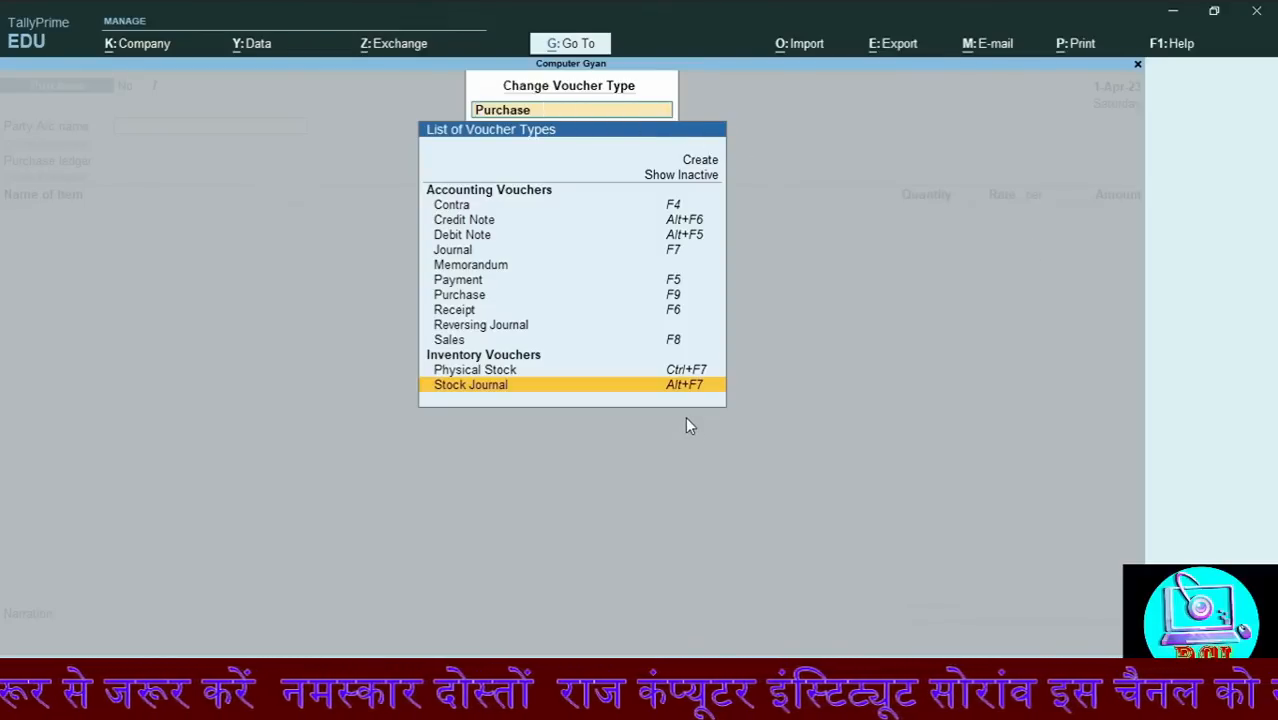
key(Return)
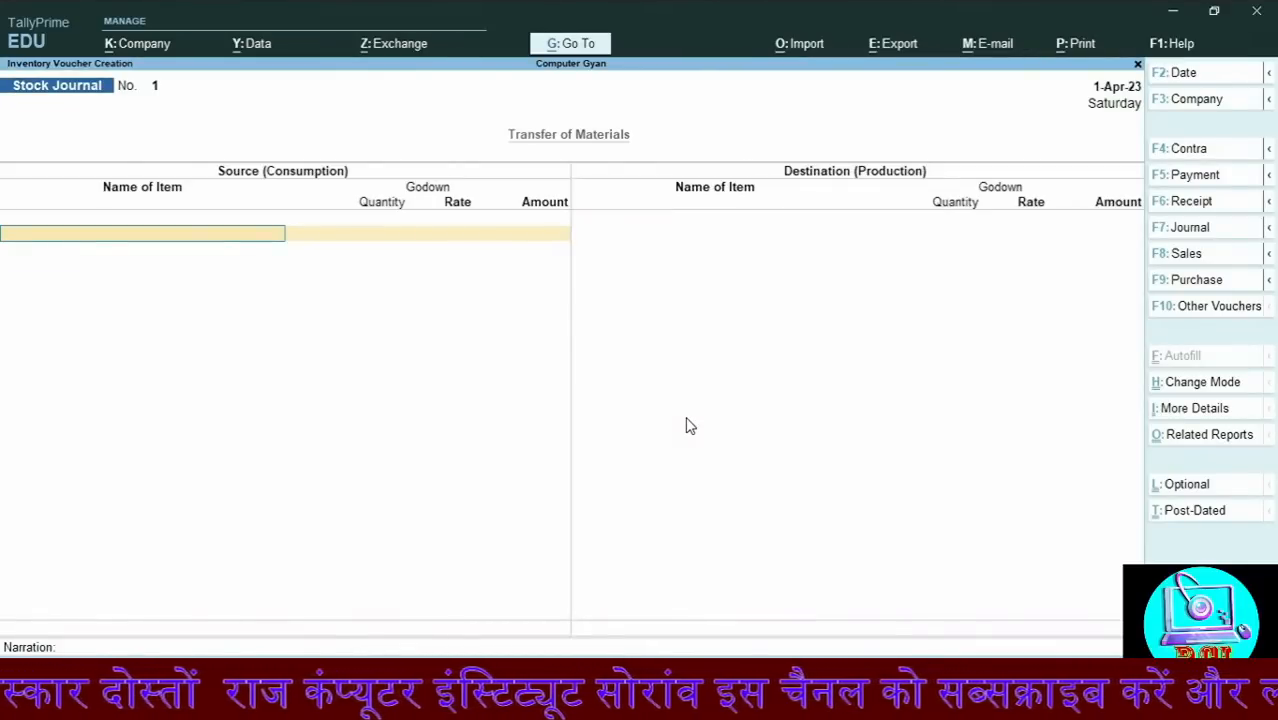
Add Mango as the source item of the transfer and take it from the Barola godown
key(Down)
key(Down)
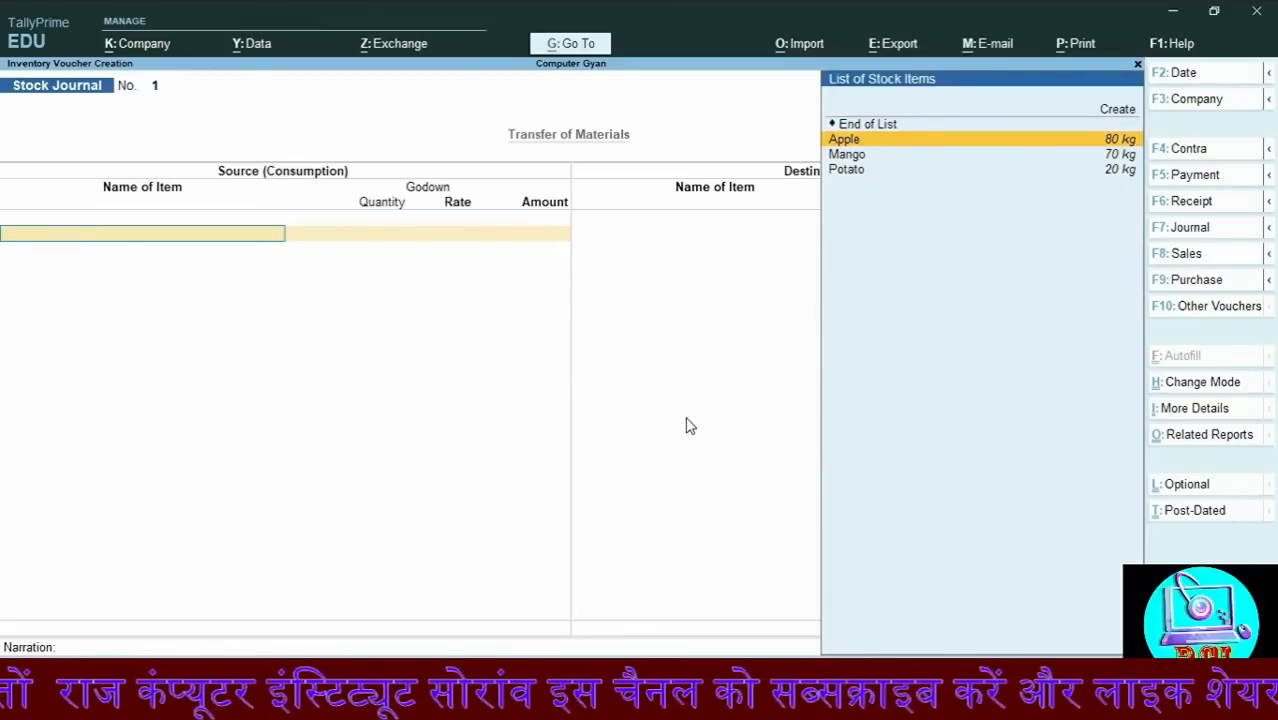
key(Down)
key(Return)
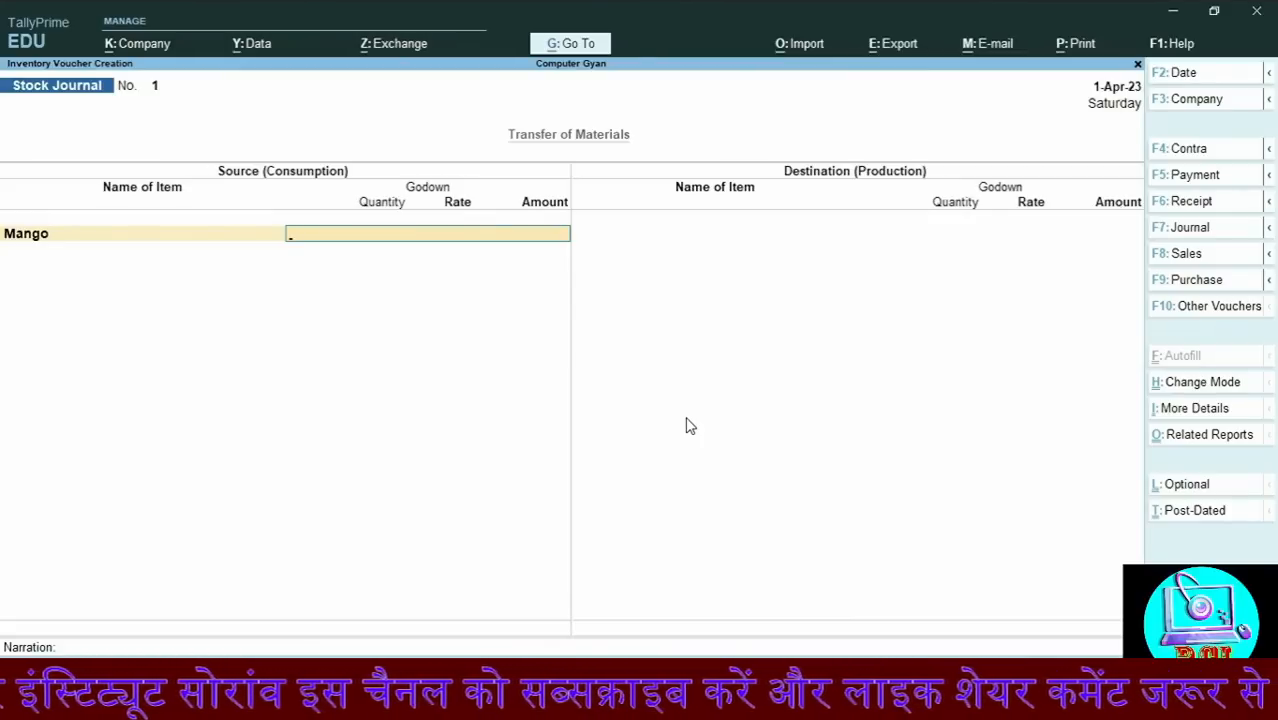
key(BackSpace)
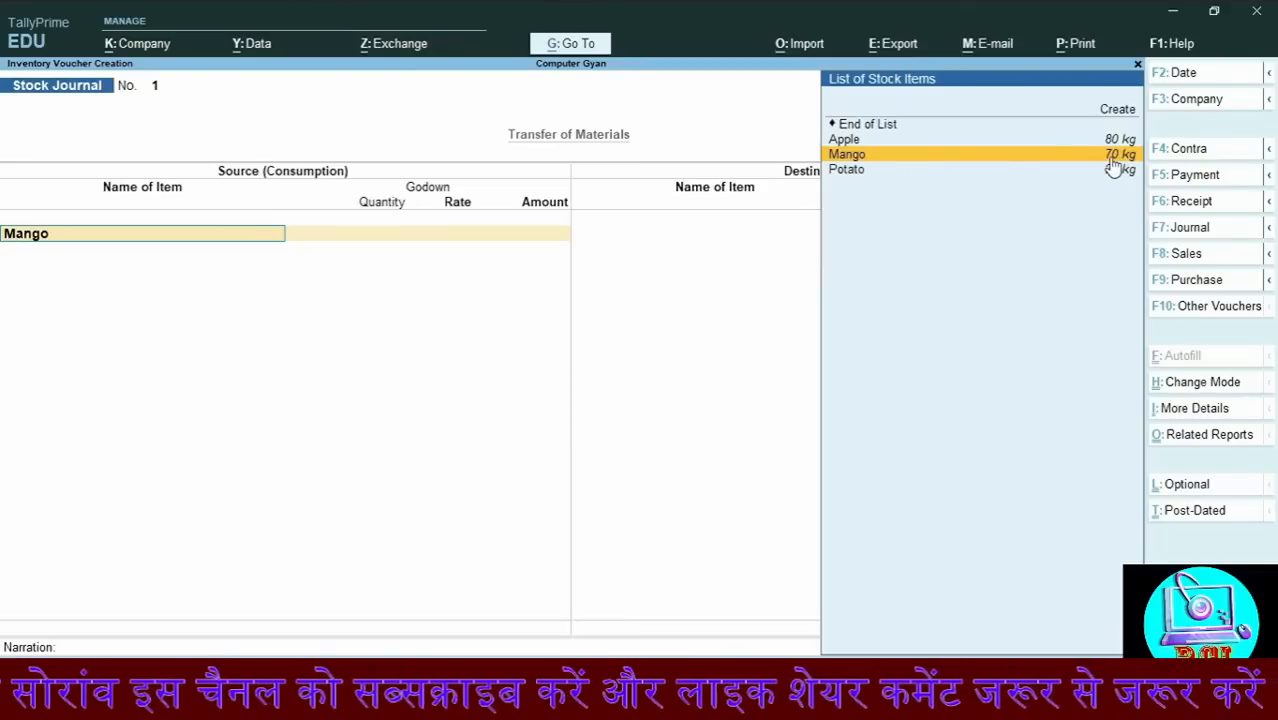
key(Return)
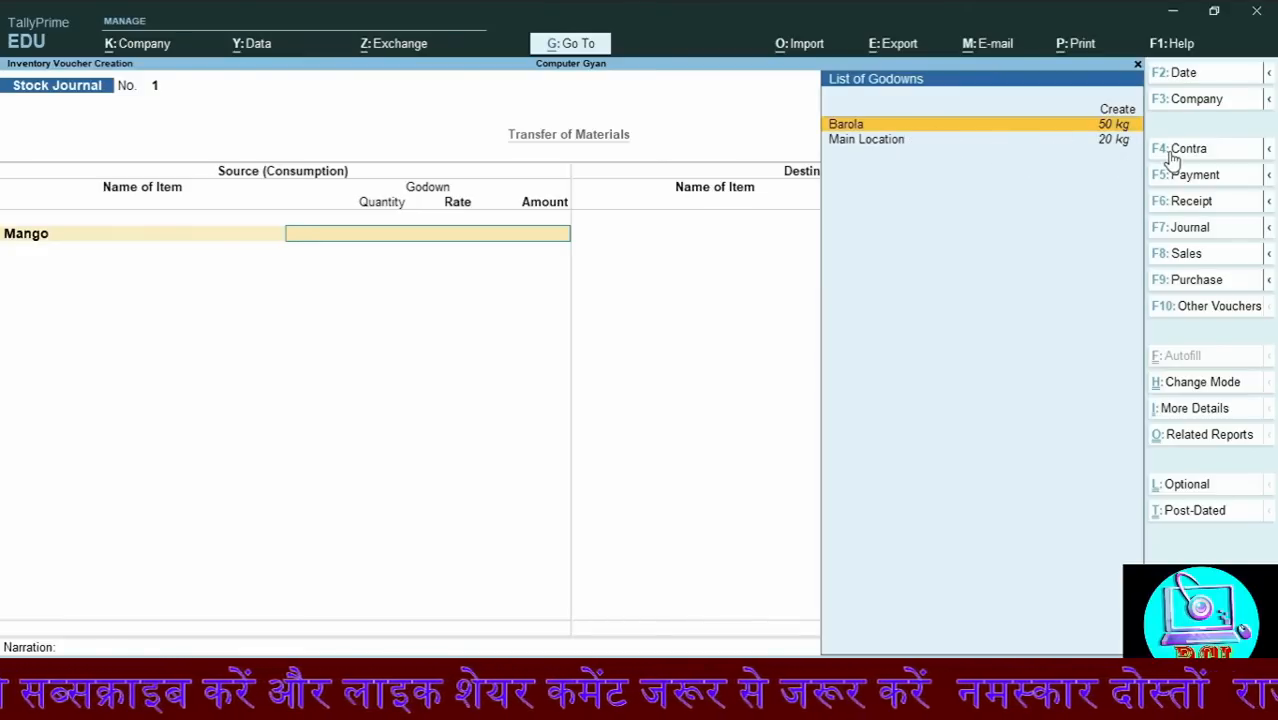
key(Return)
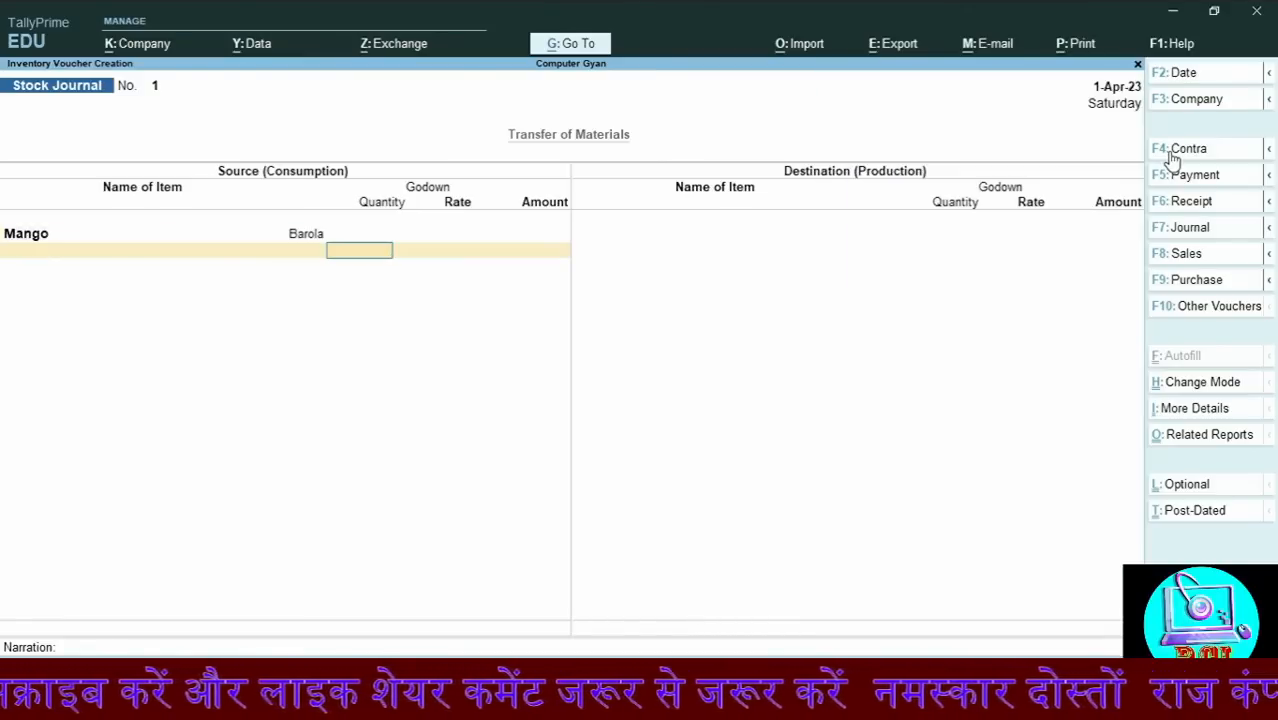
Set the source Mango quantity to 20 kg, accept the rate of 100.00 per kg, and end the source item list
text(20)
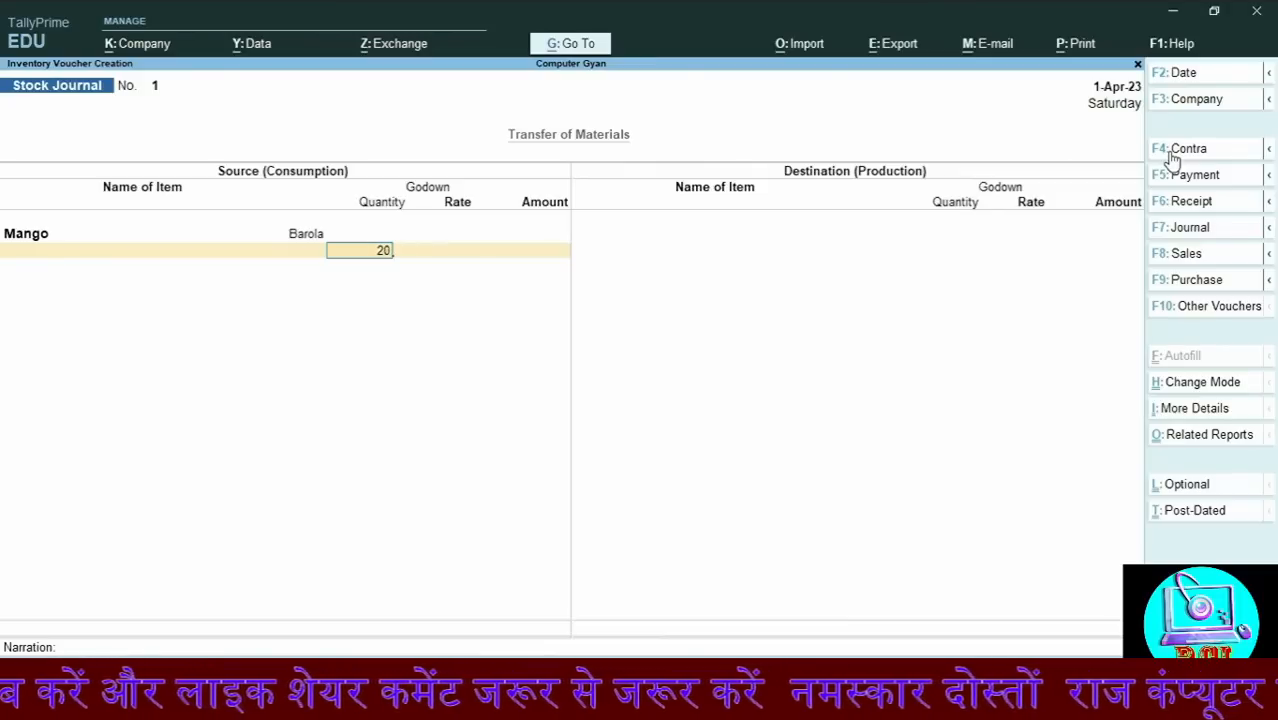
key(Return)
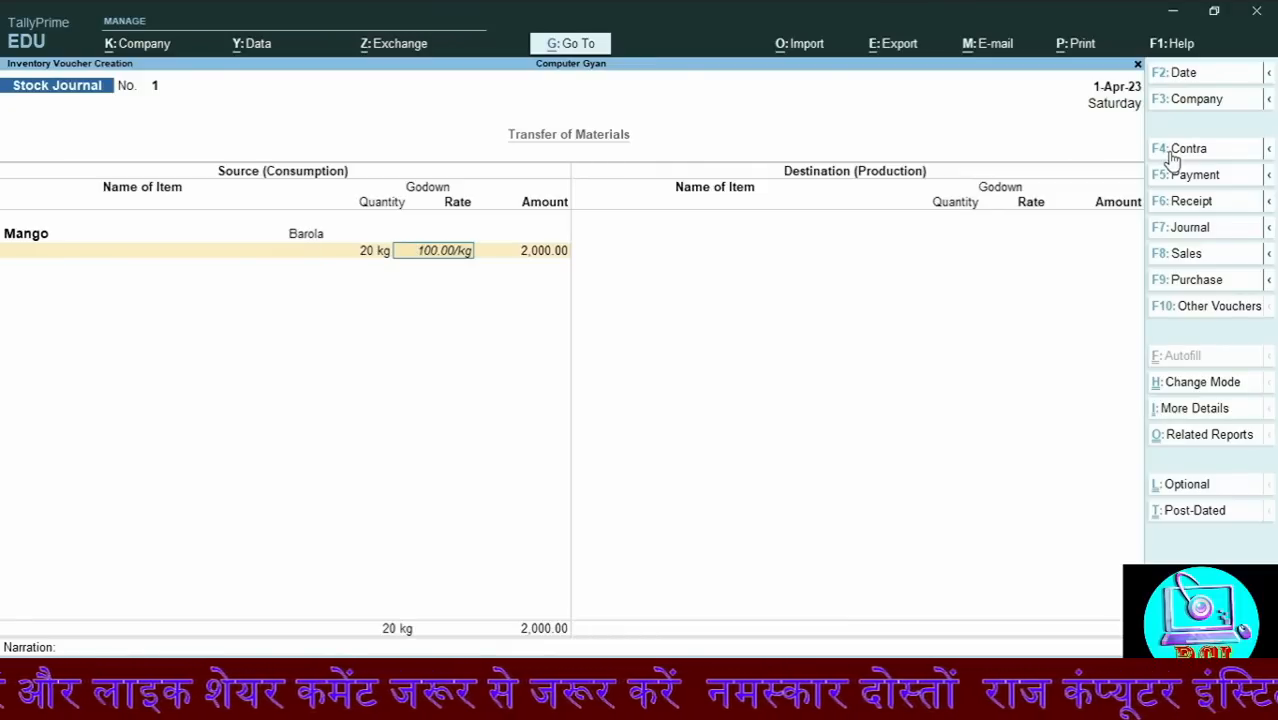
key(Return)
key(Return)
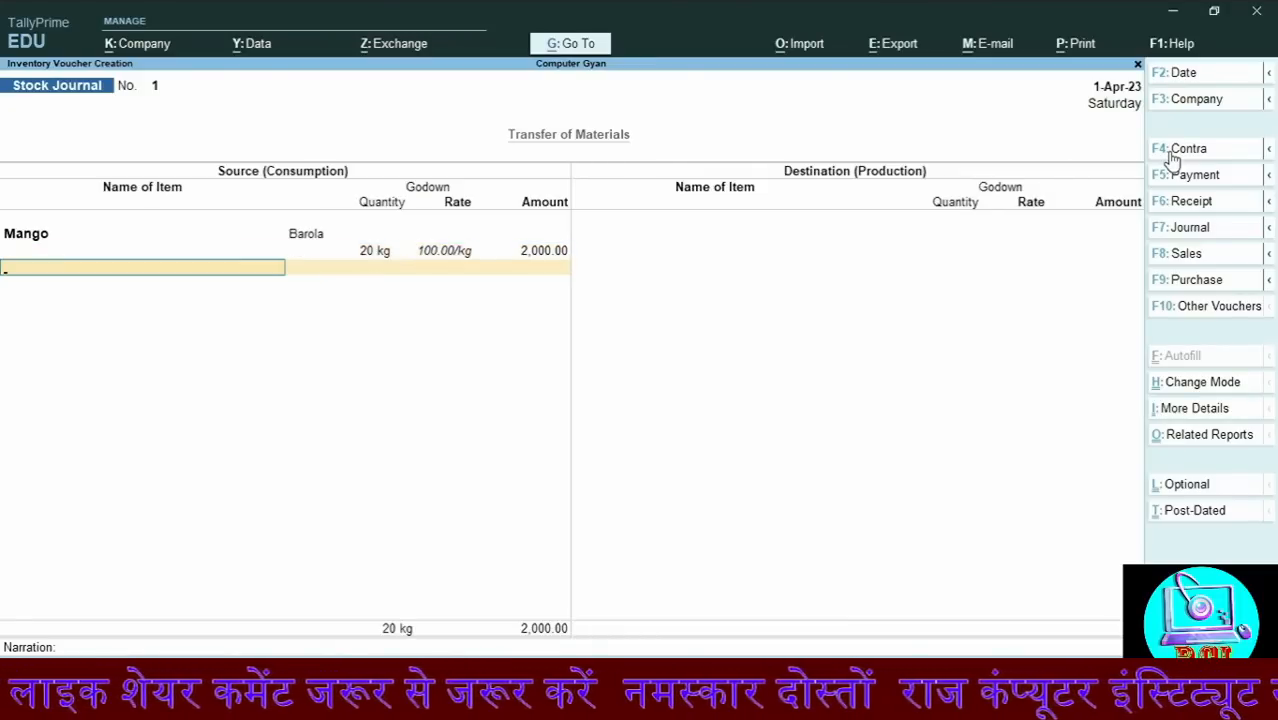
key(Return)
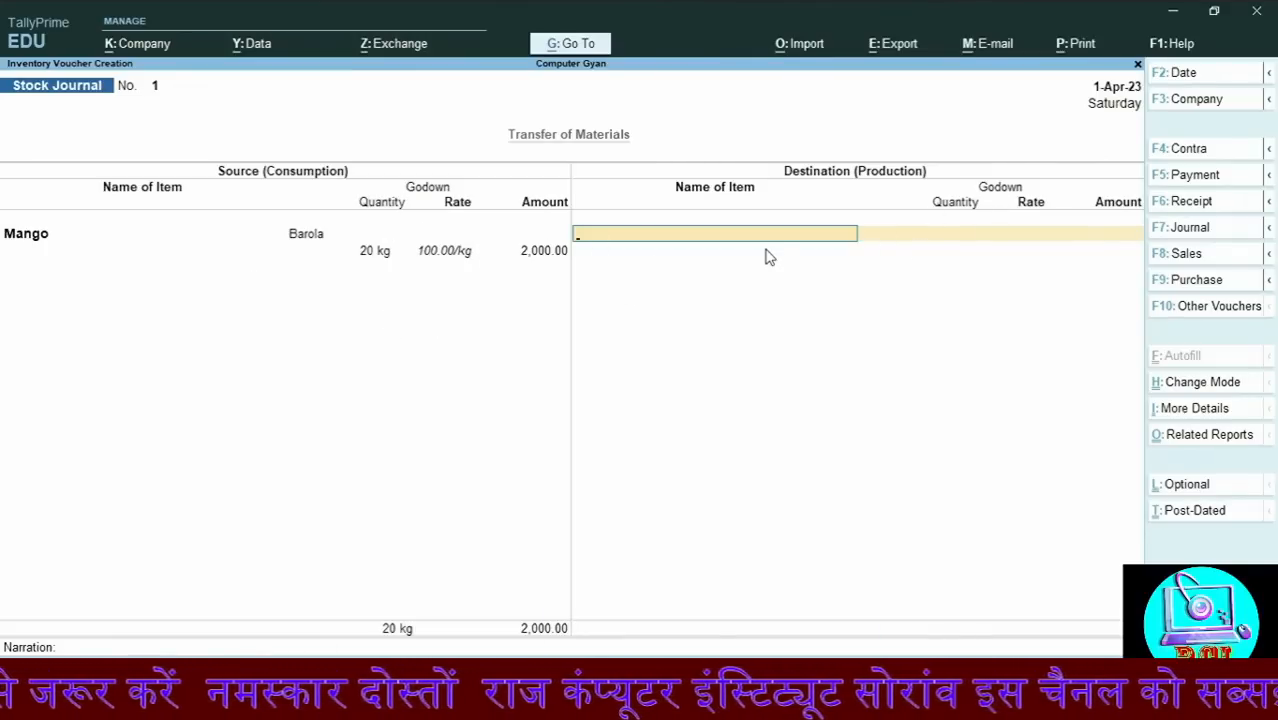
Add Mango as the destination item of the transfer and assign it to the Main Location godown
key(Down)
key(Down)
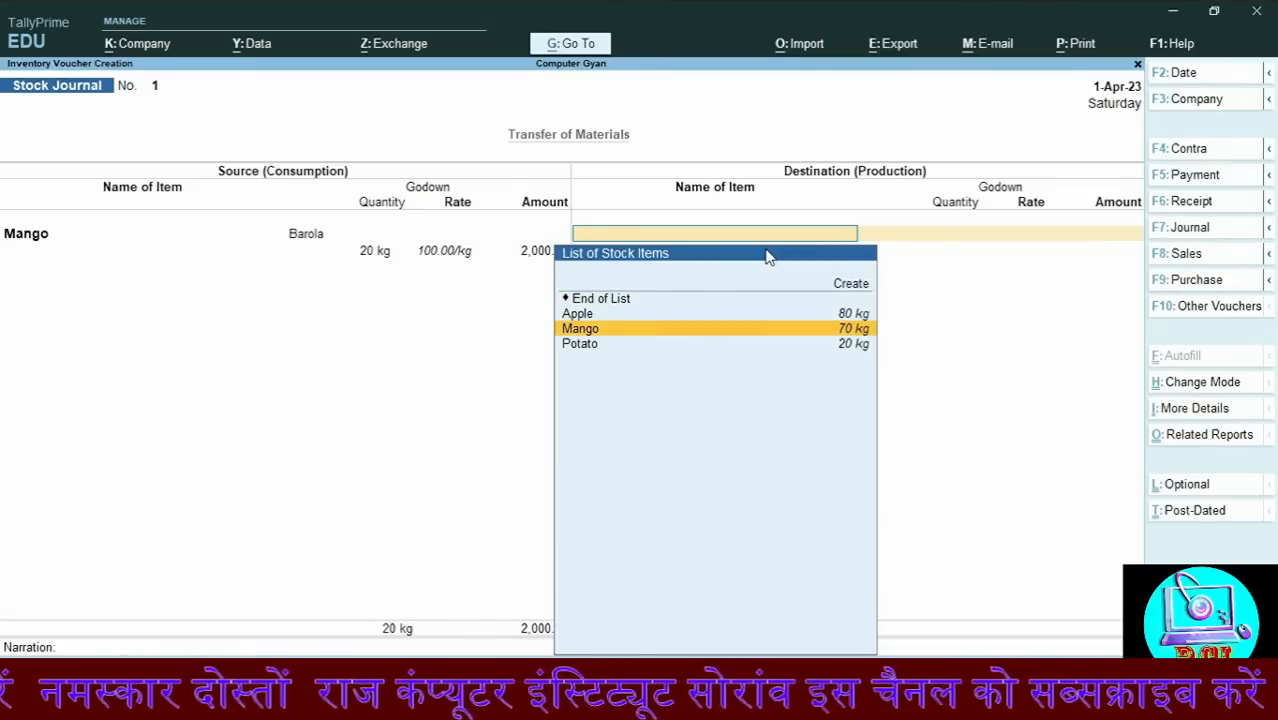
key(Return)
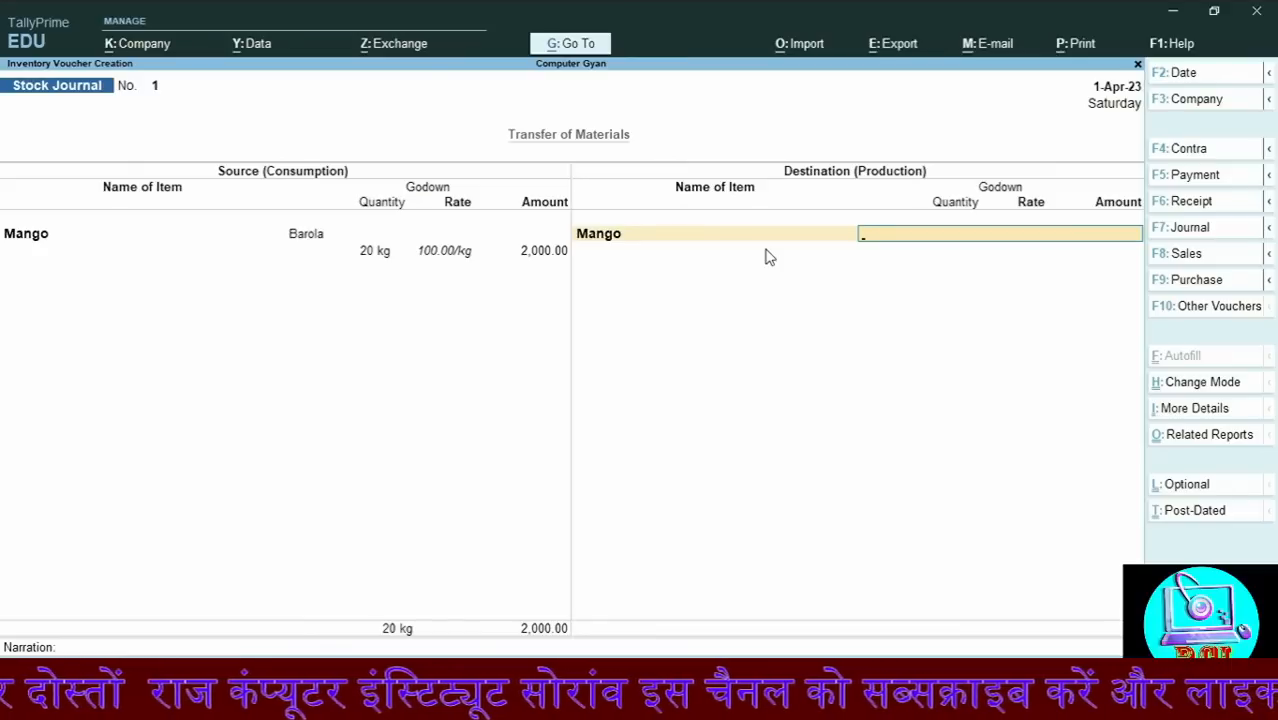
key(Down)
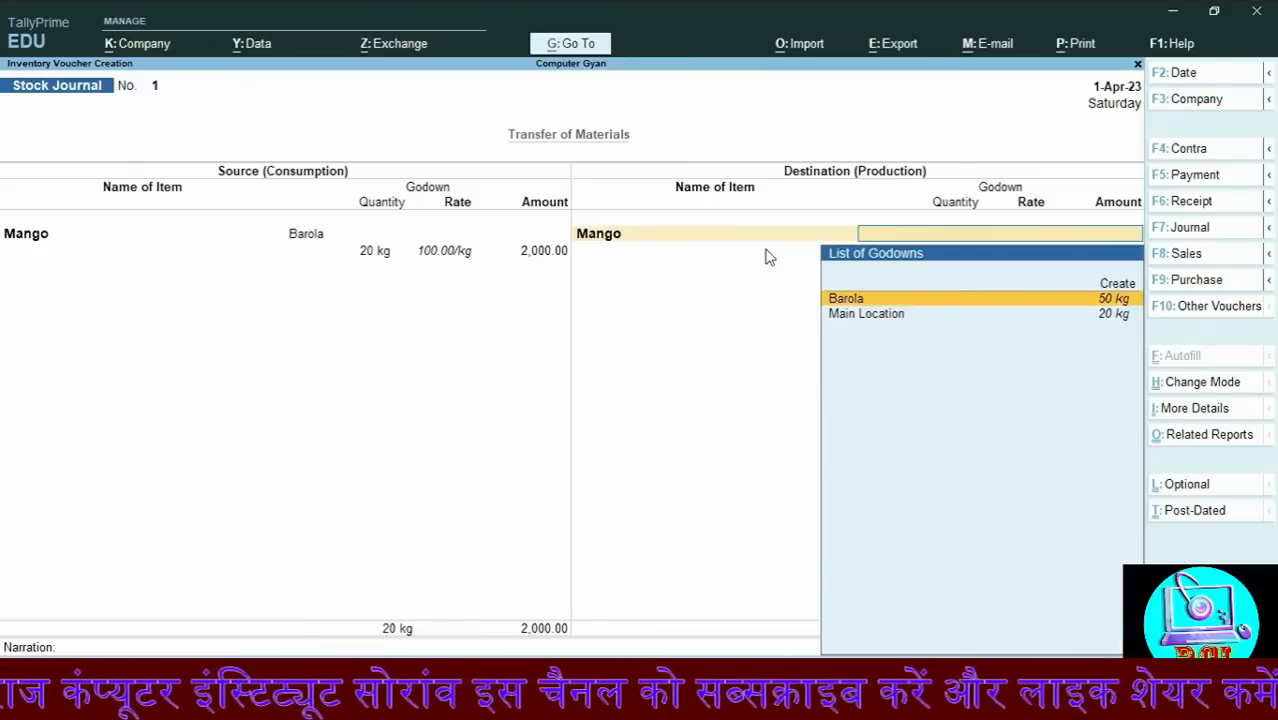
key(Down)
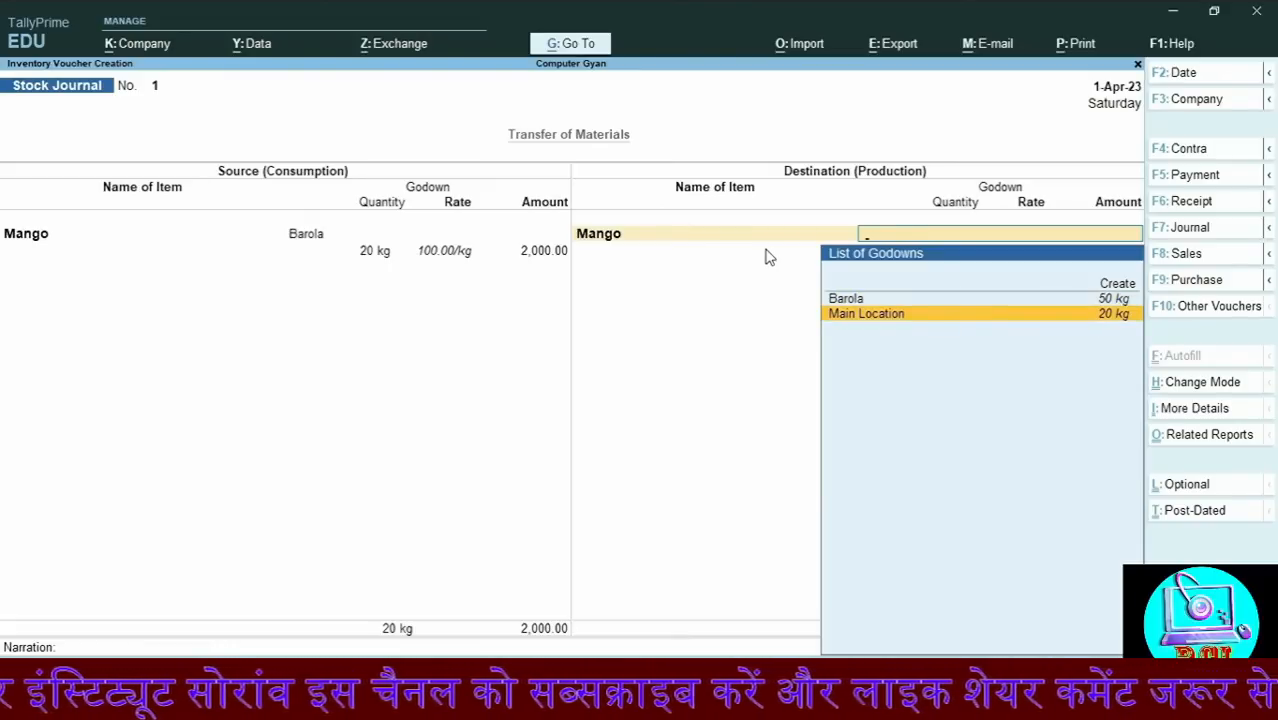
key(Return)
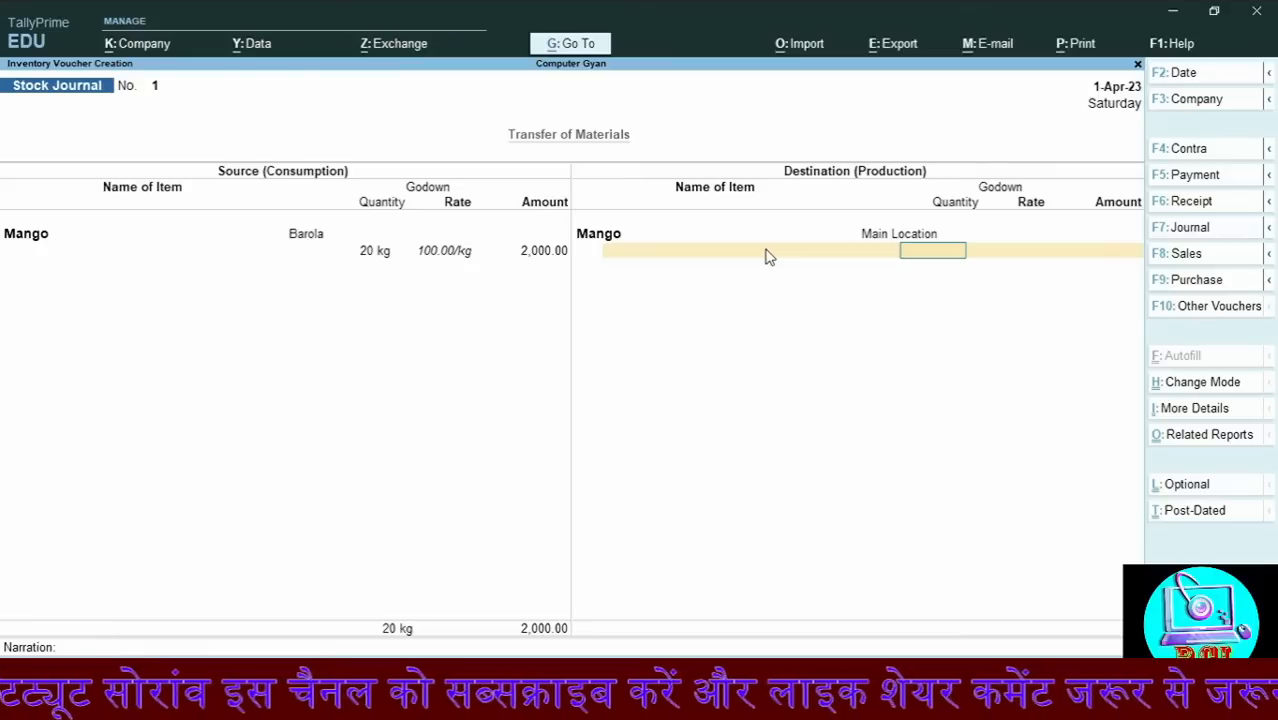
Set the destination Mango quantity to 20 kg at 100.00 per kg, and save the Stock Journal without a narration
text(20)
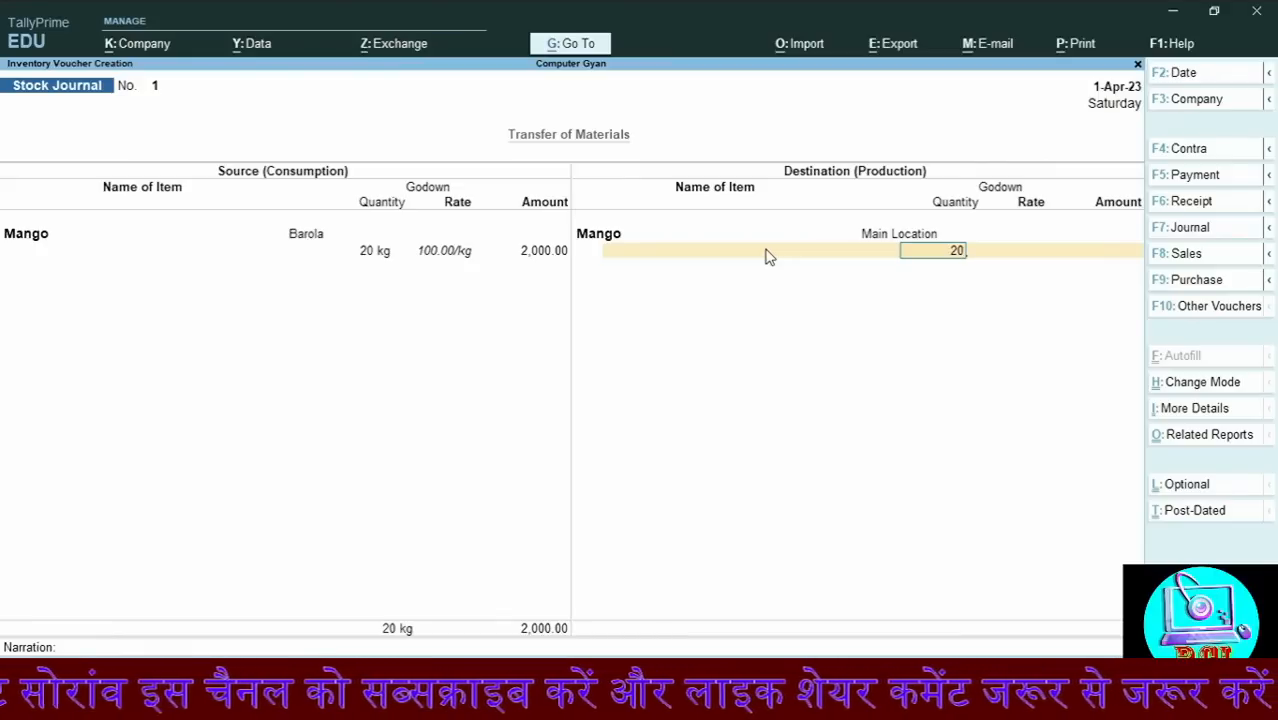
key(Return)
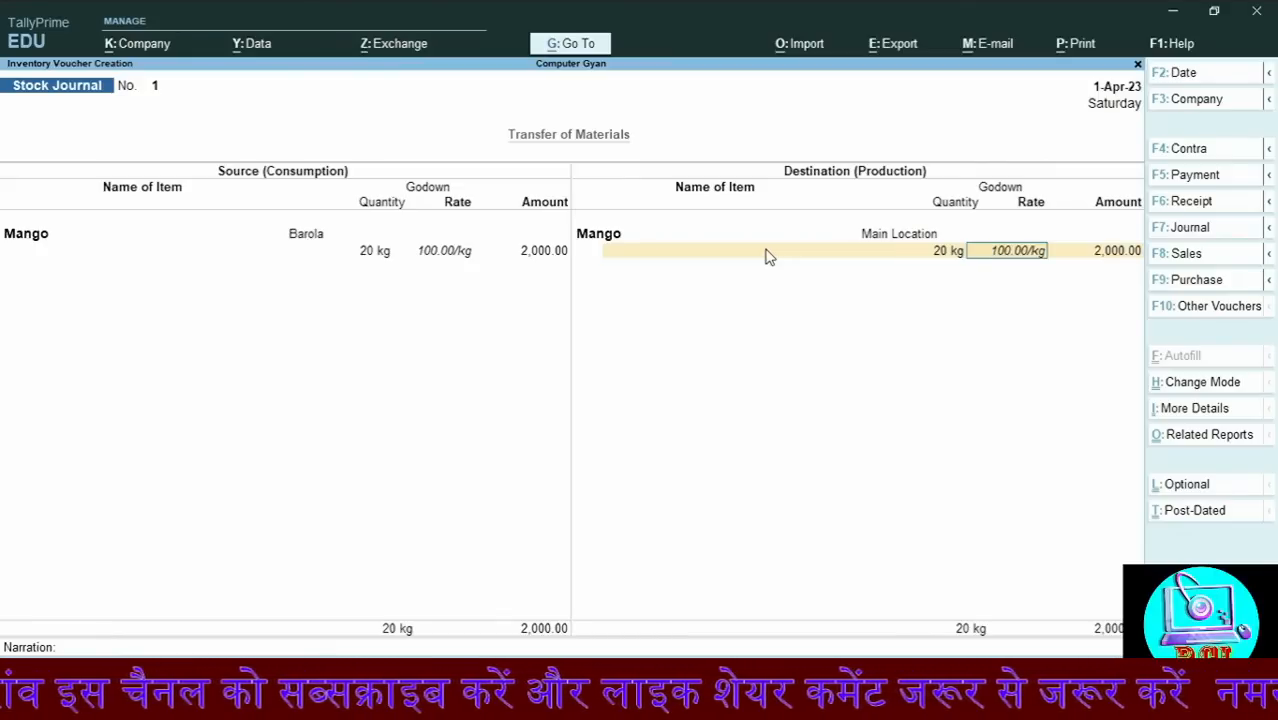
key(Return)
key(Return)
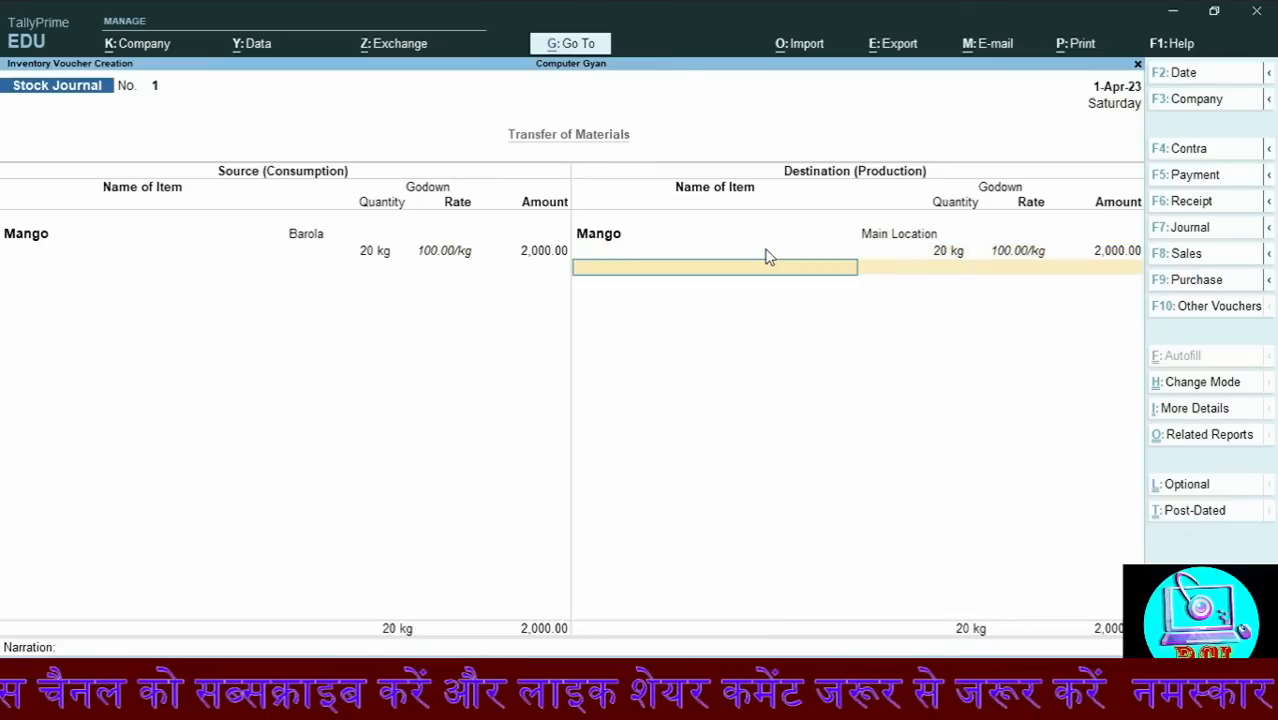
key(Return)
key(Return)
key(Return)
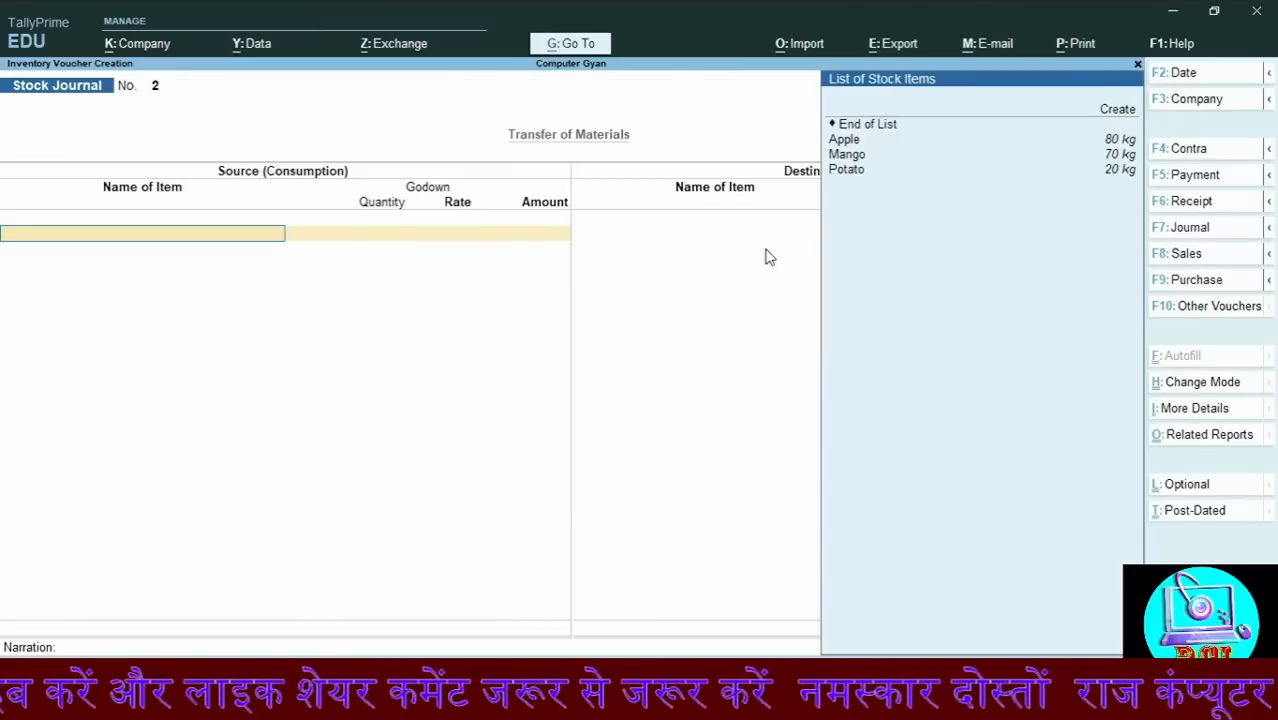
Check Mango's stock per godown from a new Stock Journal entry, and quit to the Gateway of Tally without saving
key(Down)
key(Down)
key(Down)
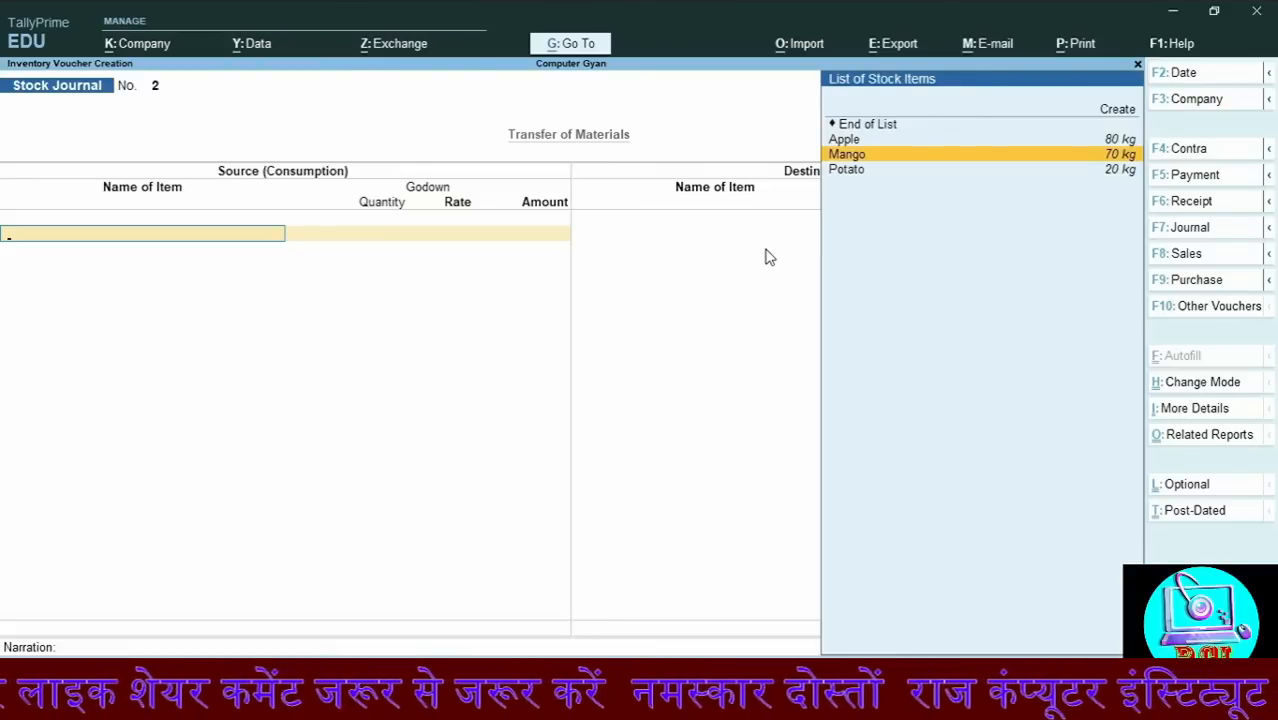
key(Return)
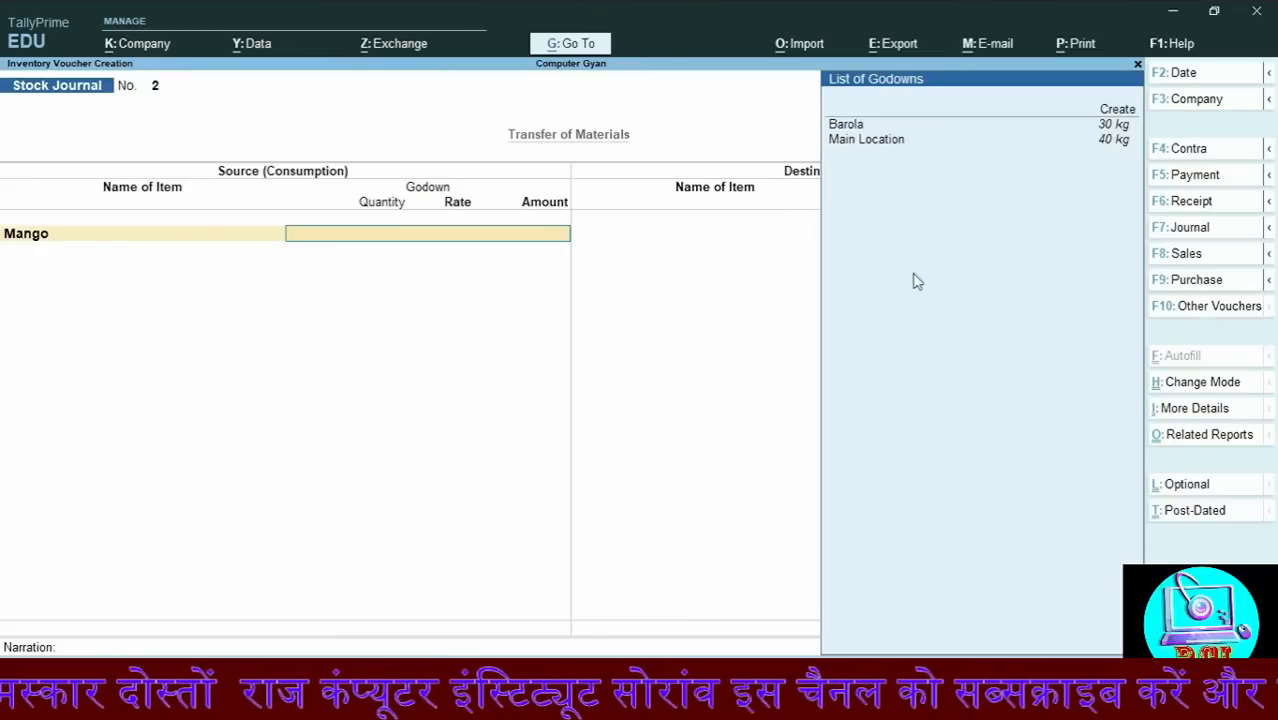
key(Down)
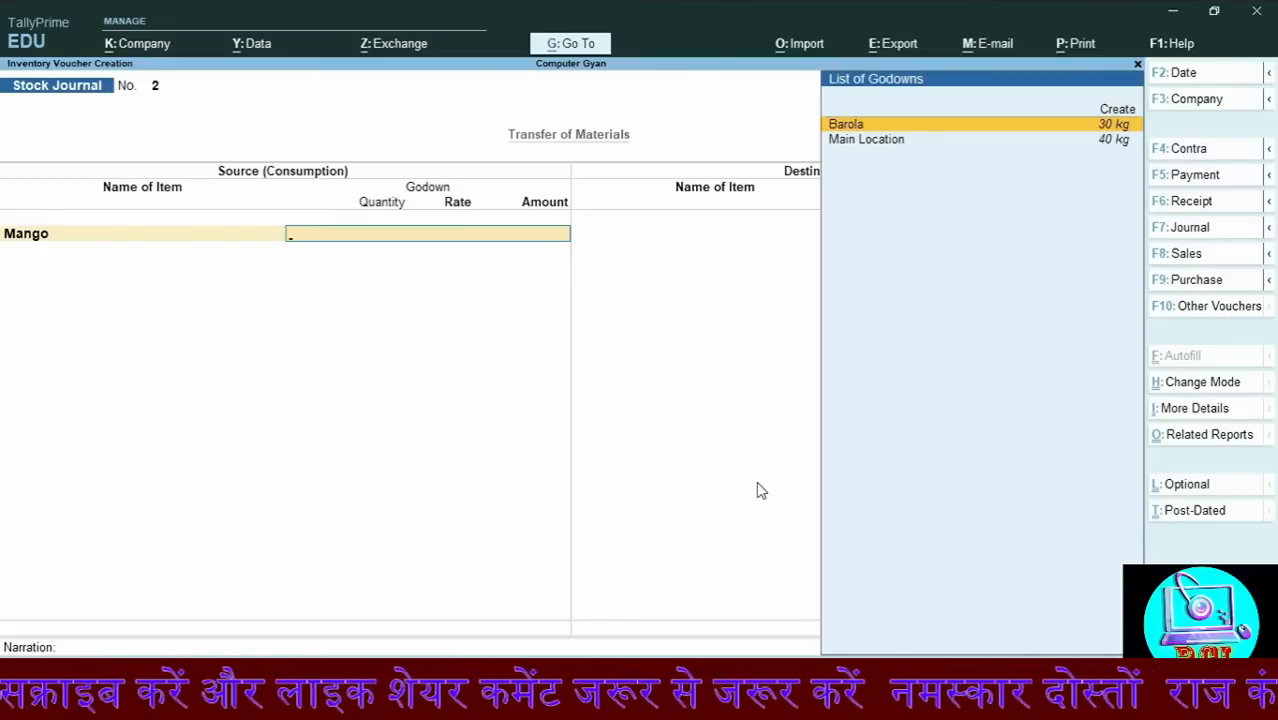
key(Escape)
key(Escape)
key(y)
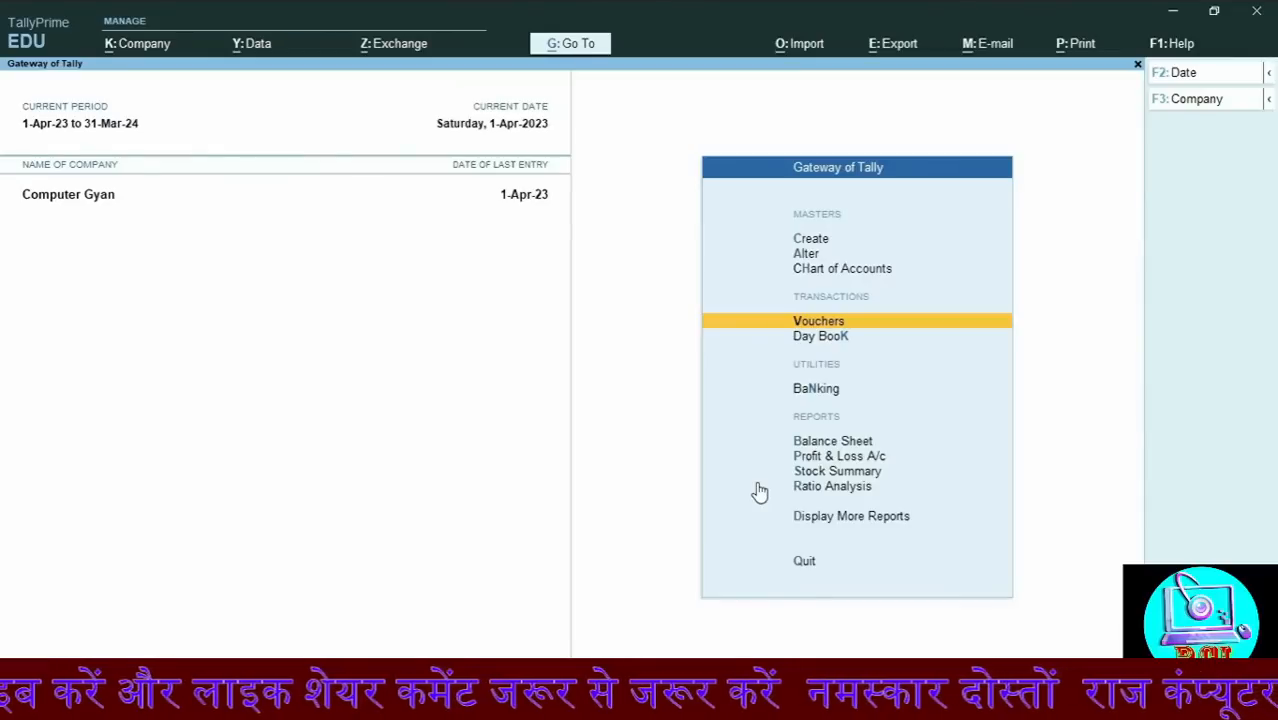
Open the Day Book and bring up the export configuration for this report
key(d)
key(d)
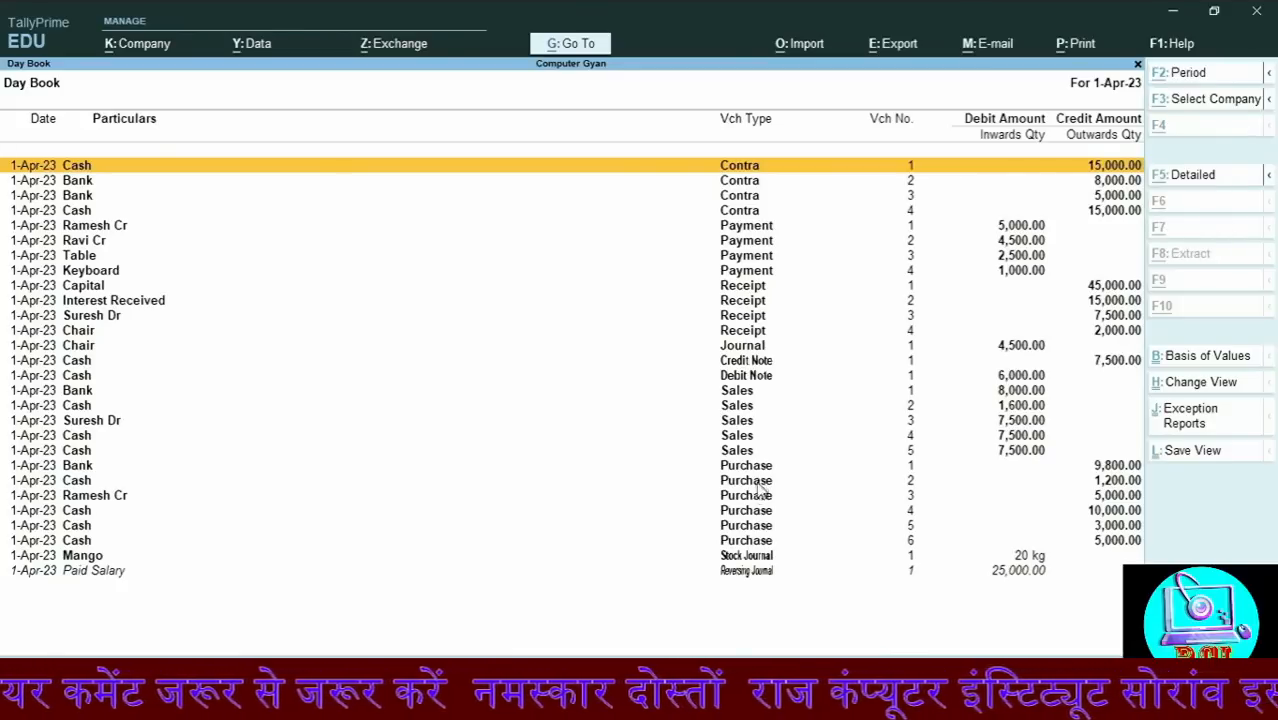
key(alt+e)
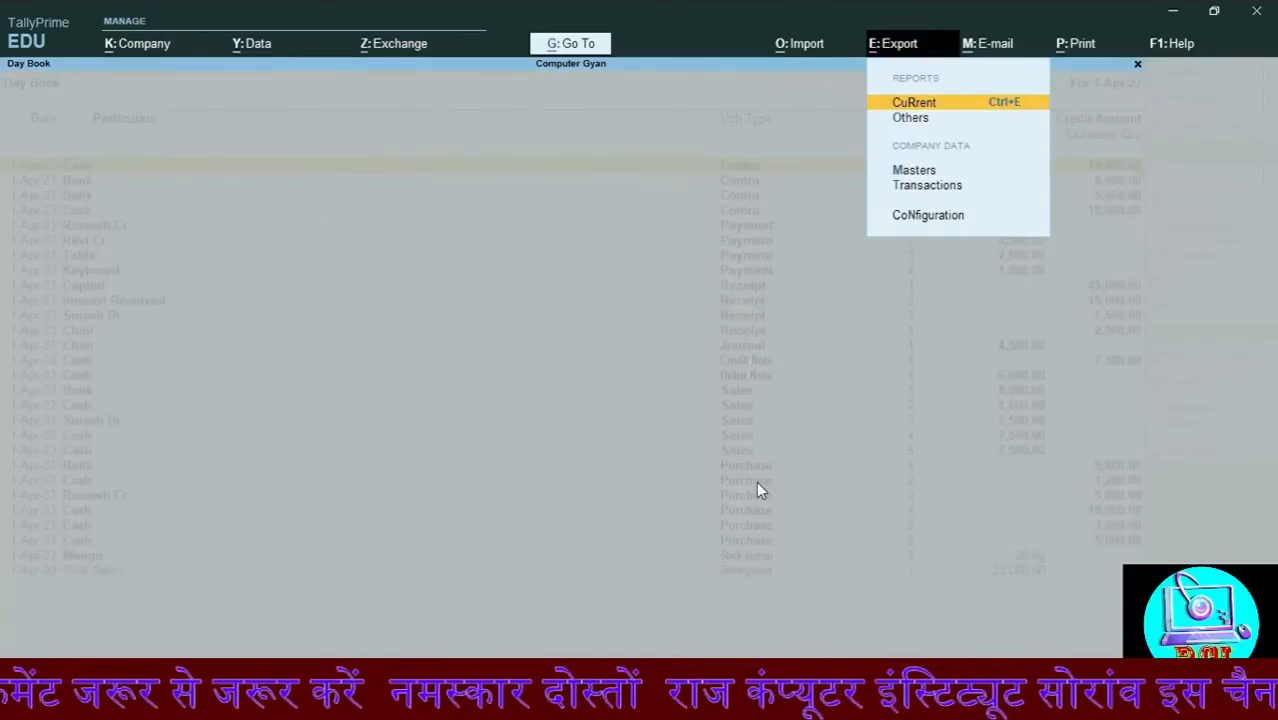
key(Return)
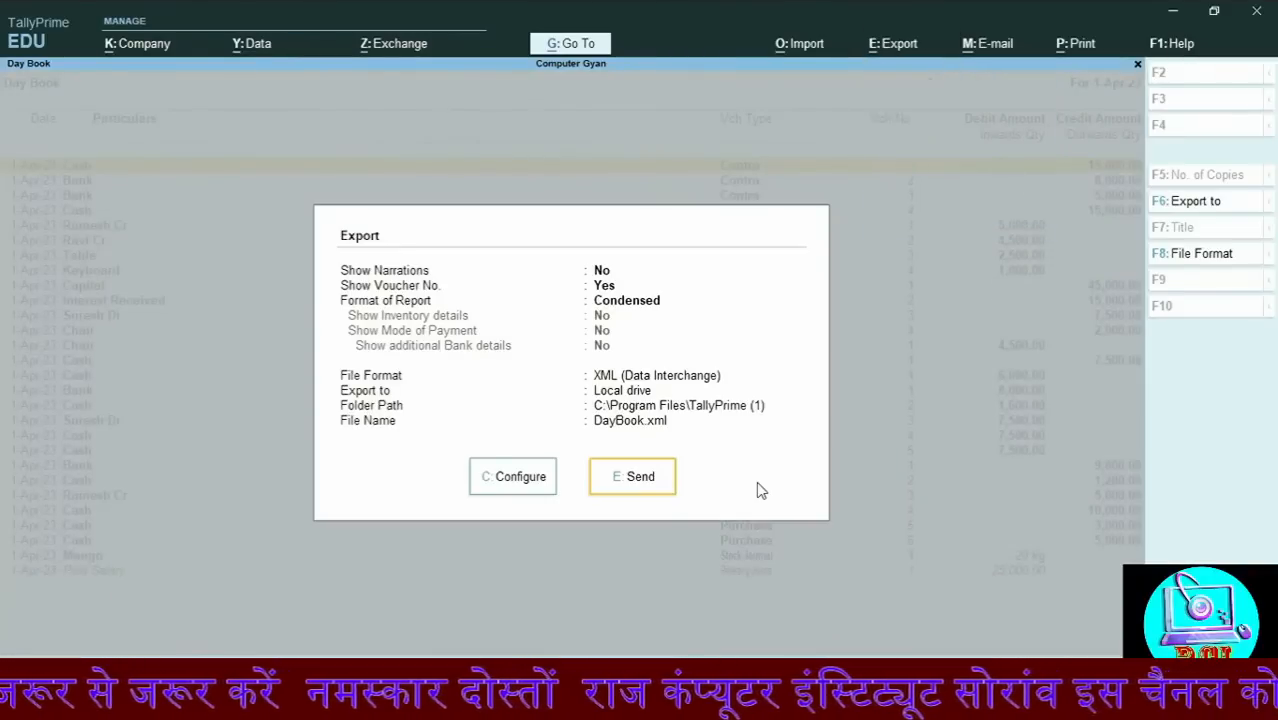
key(Left)
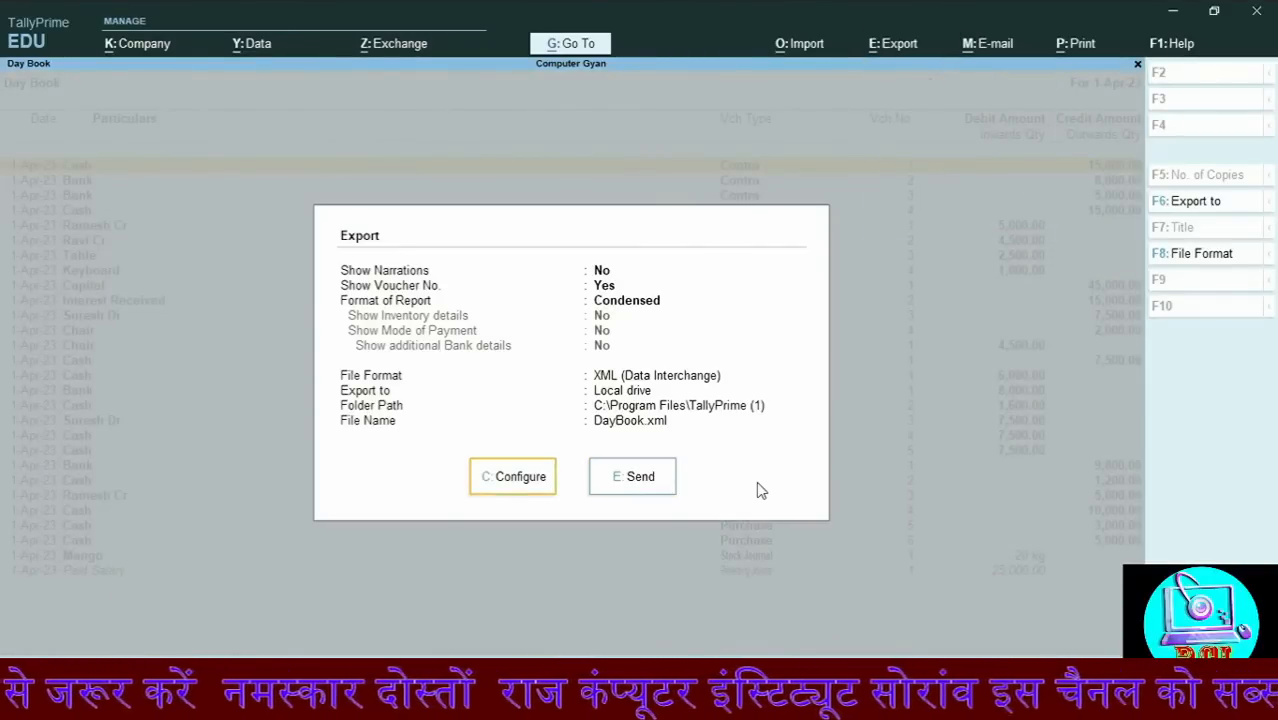
key(Return)
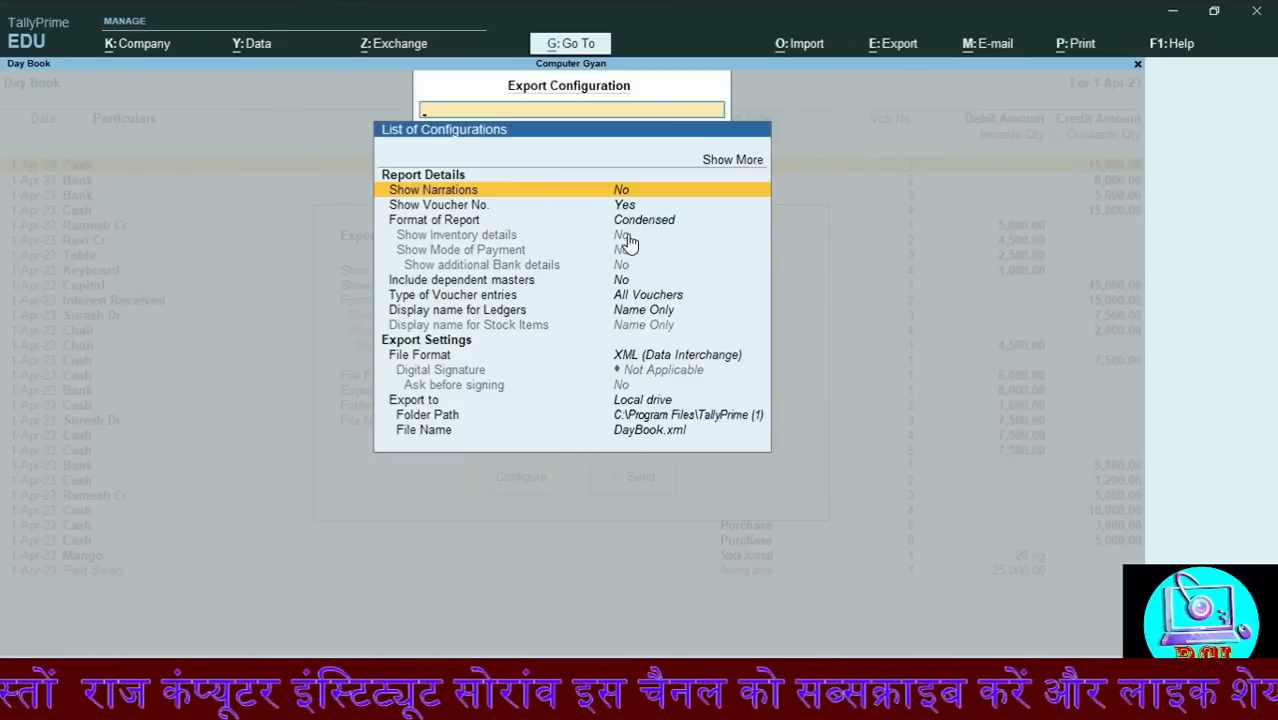
Set the Day Book's export file format to PDF (Read-only document)
key(Down)
key(Down)
key(Down)
key(Down)
key(Down)
key(Down)
key(Down)
key(Down)
key(Down)
key(Down)
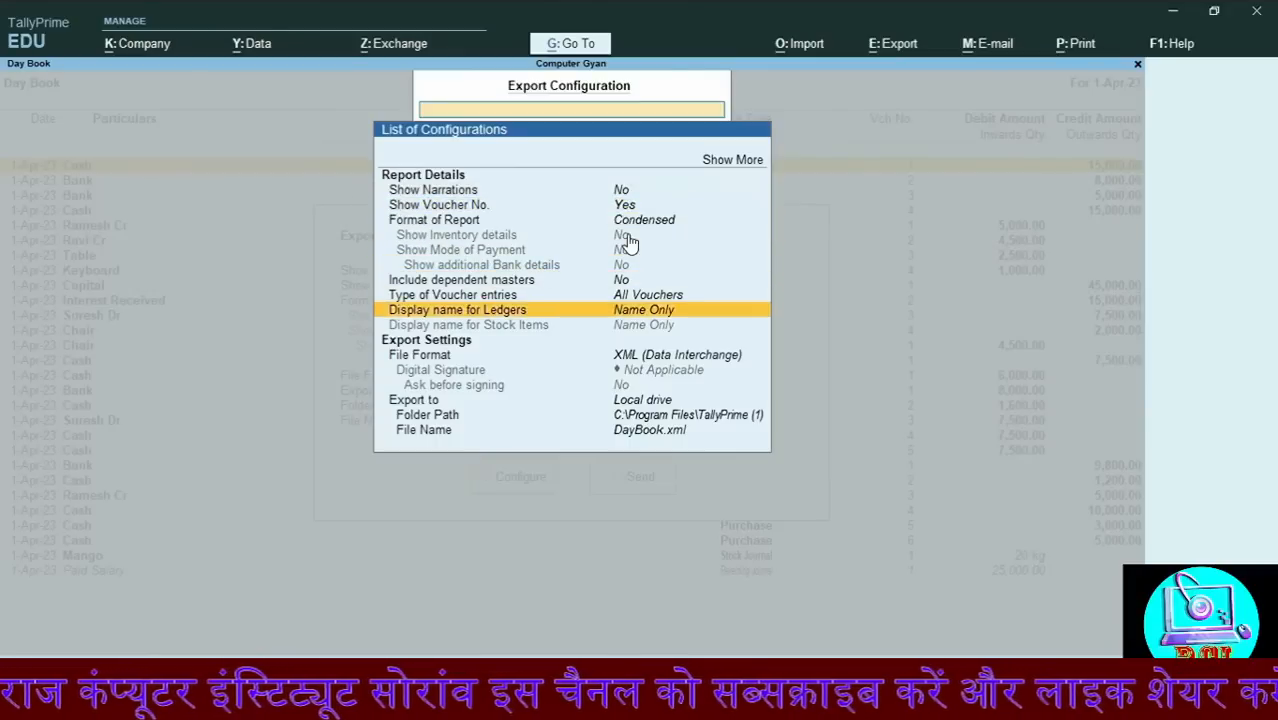
key(Down)
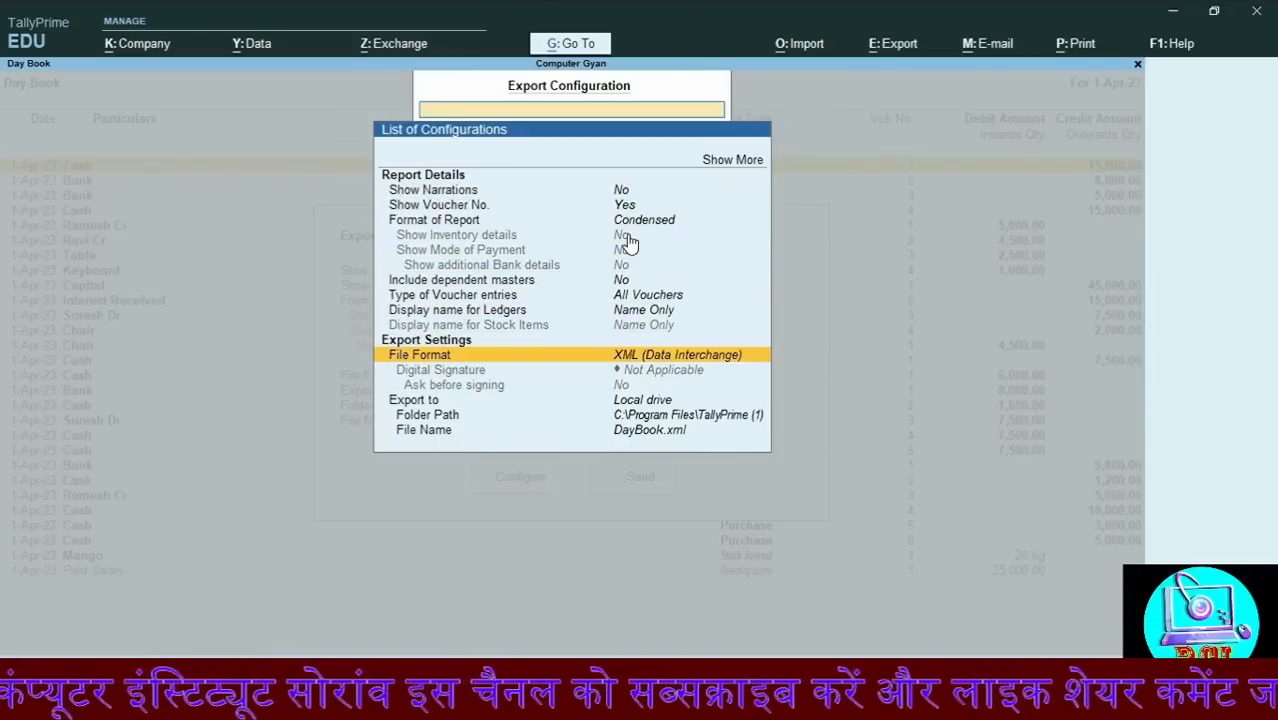
key(Return)
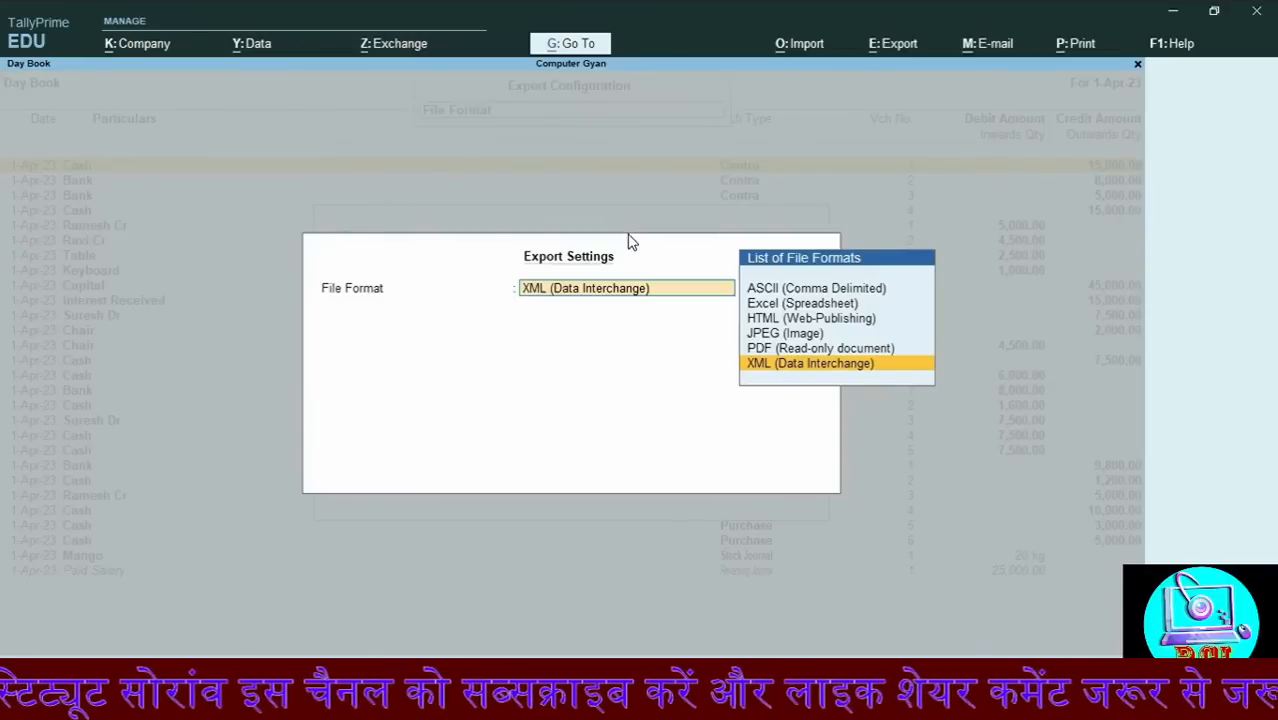
key(Up)
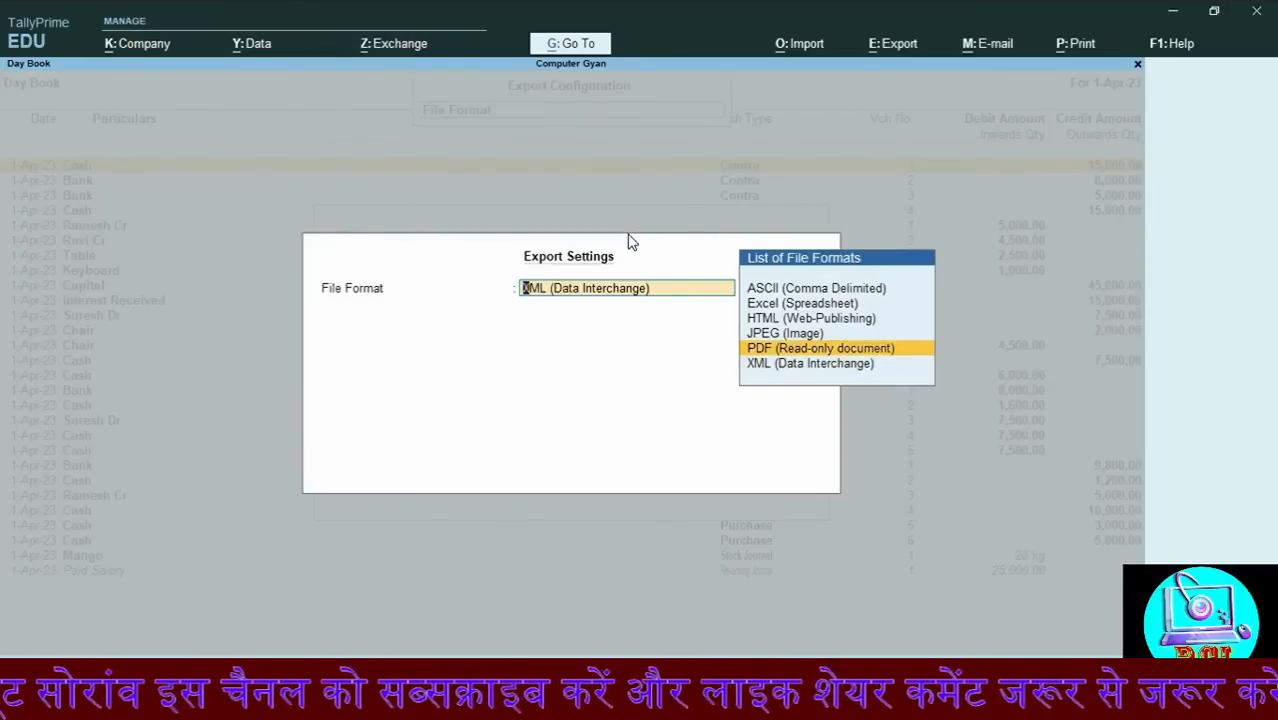
key(Return)
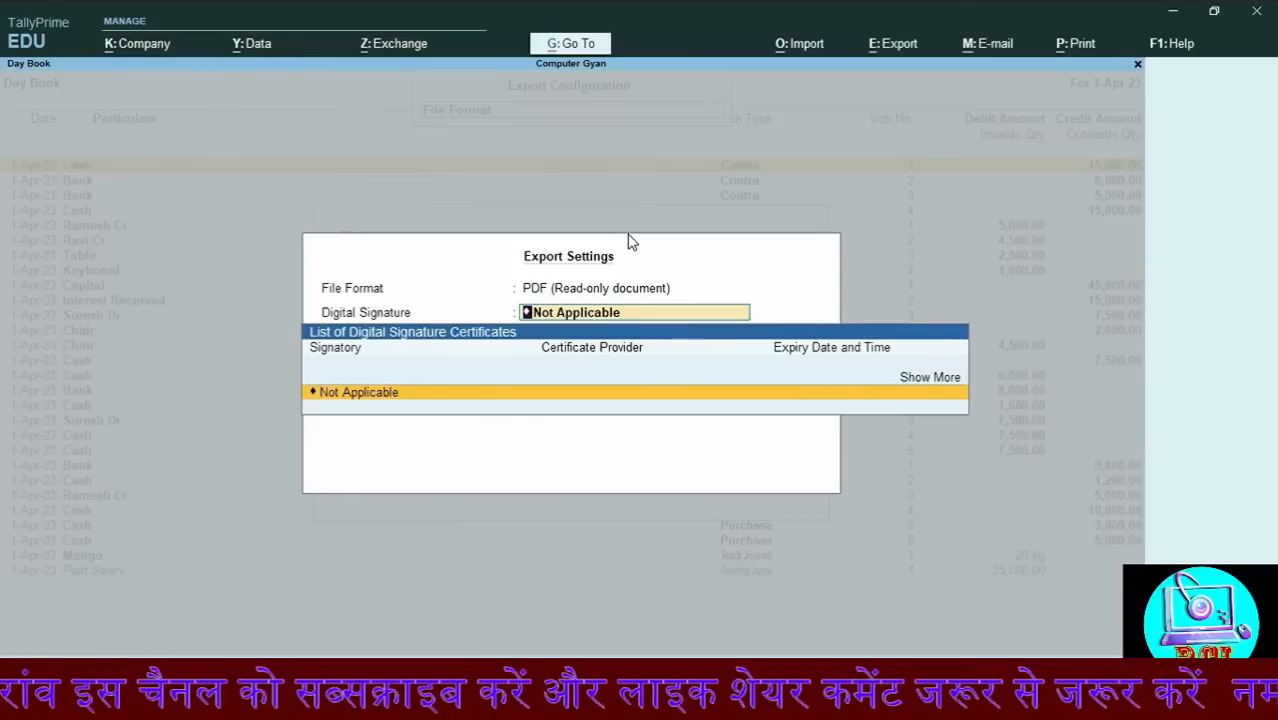
Keep the digital signature as Not Applicable and set the export file name to a.pdf
key(Return)
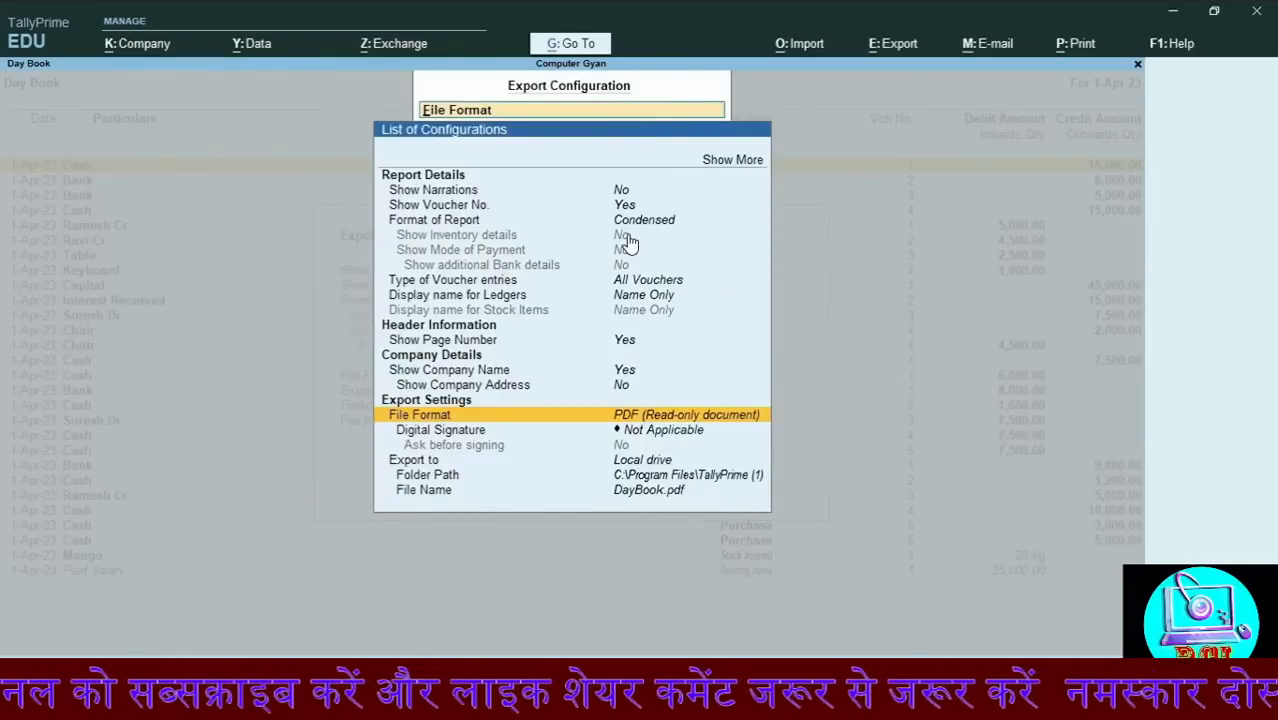
key(Down)
key(Down)
key(Down)
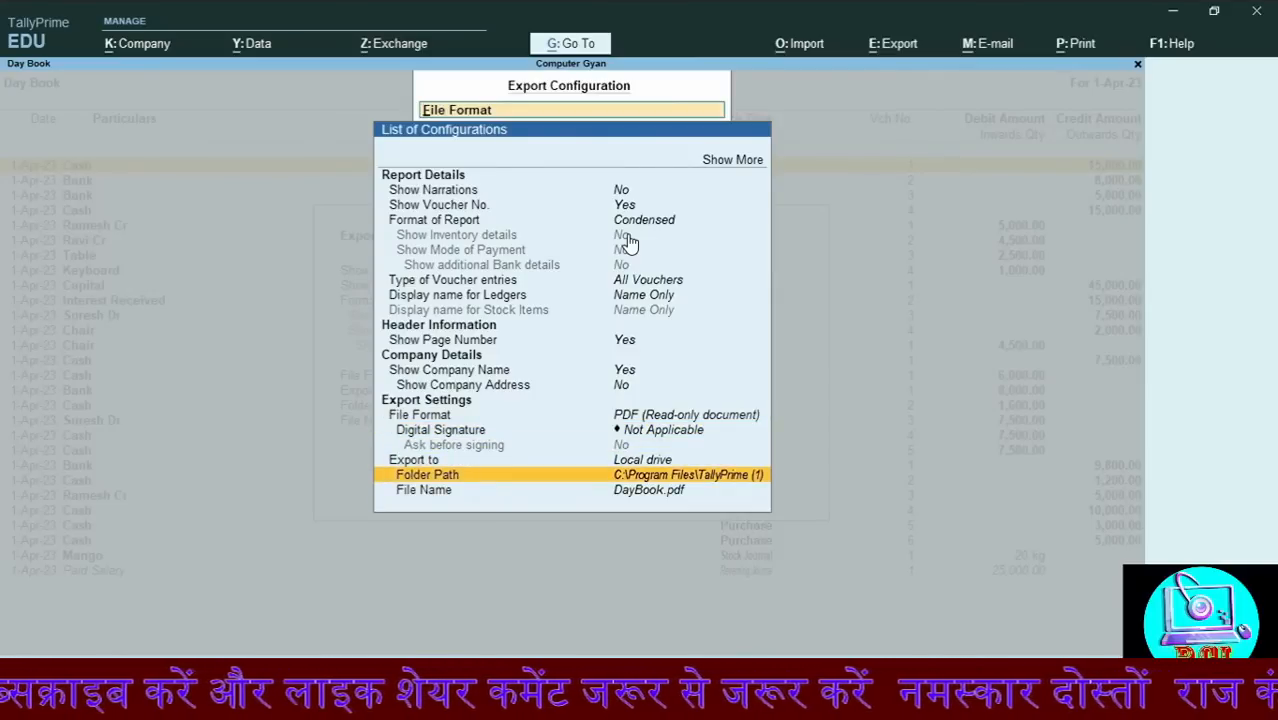
key(Down)
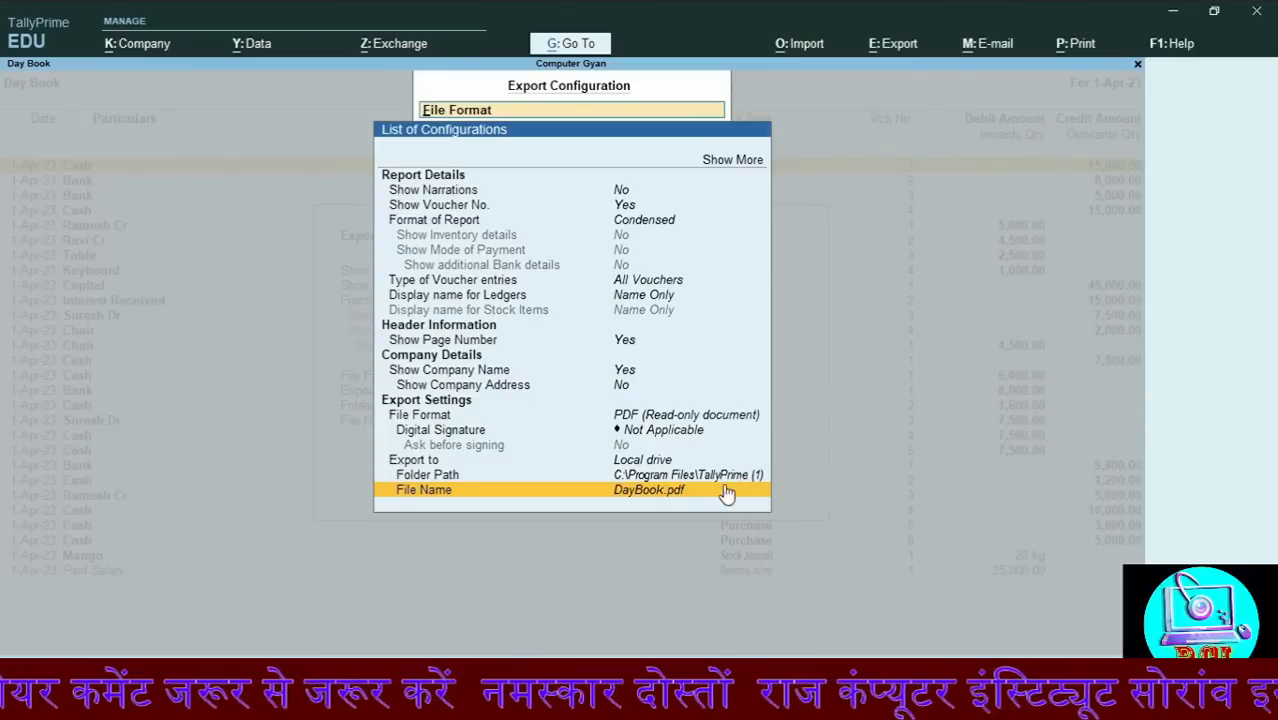
key(Return)
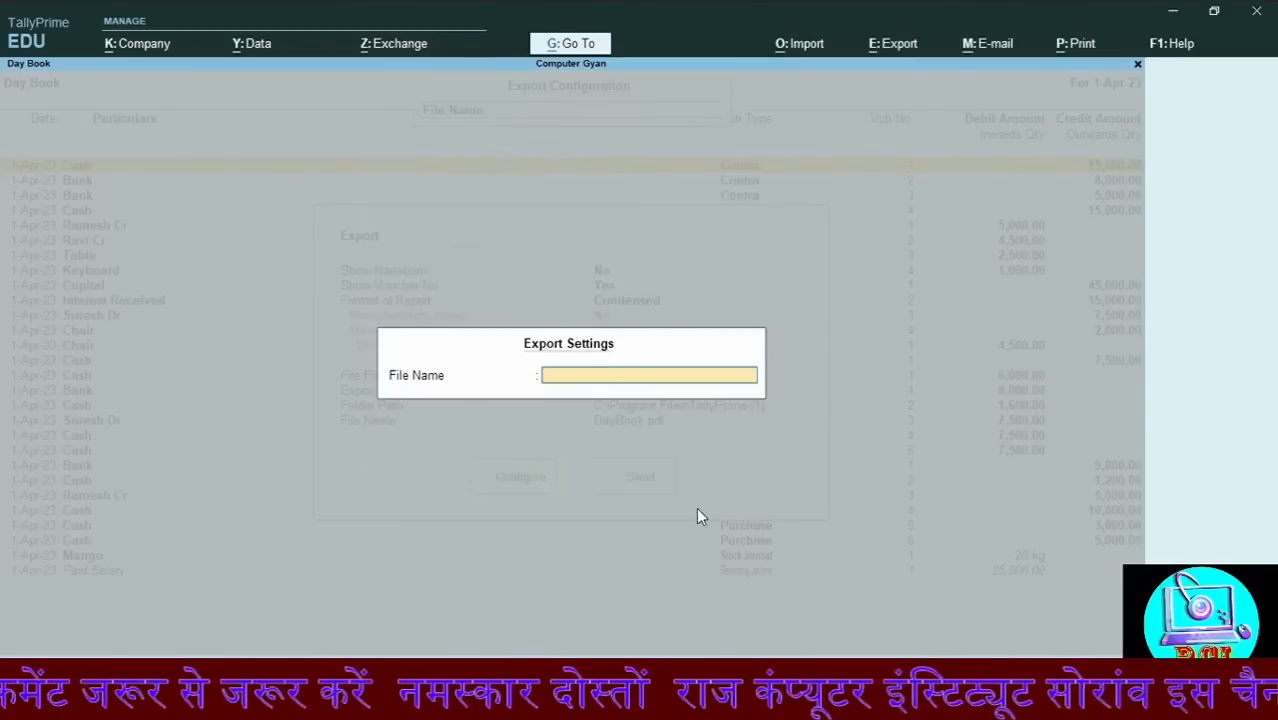
text(a.pdf)
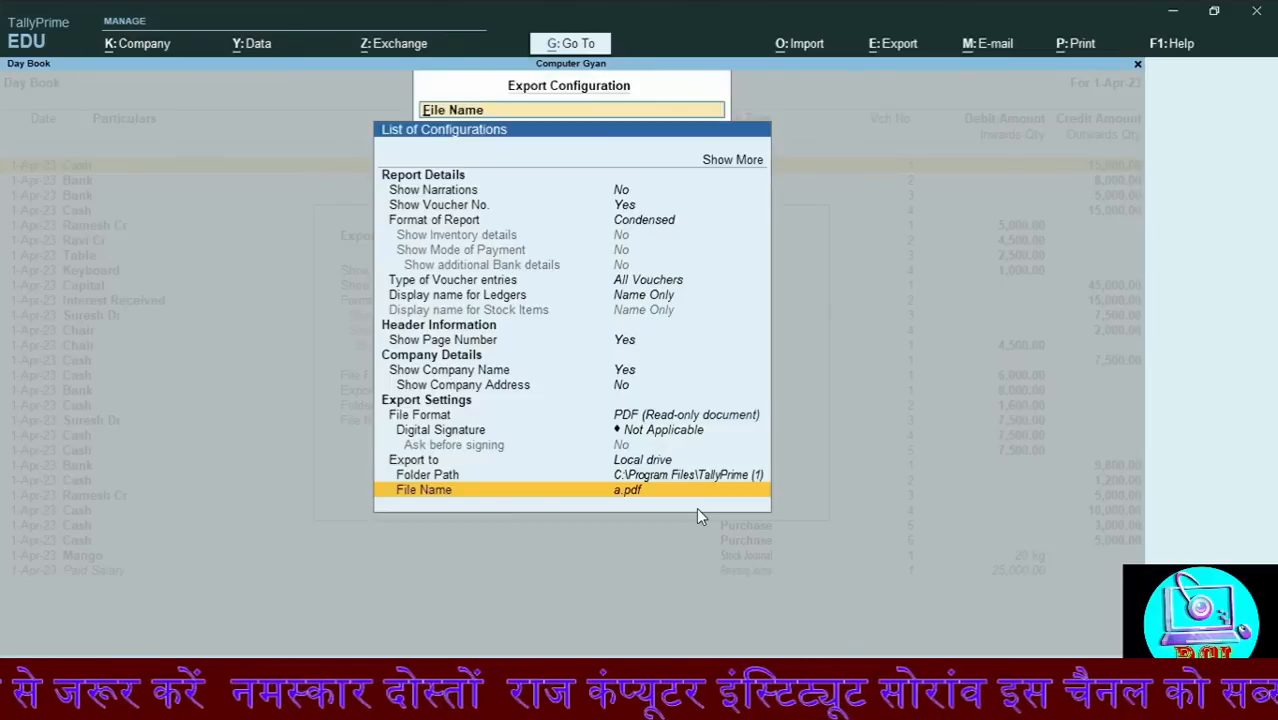
Accept the export configuration, export the Day Book as PDF, and close the exported document
key(Escape)
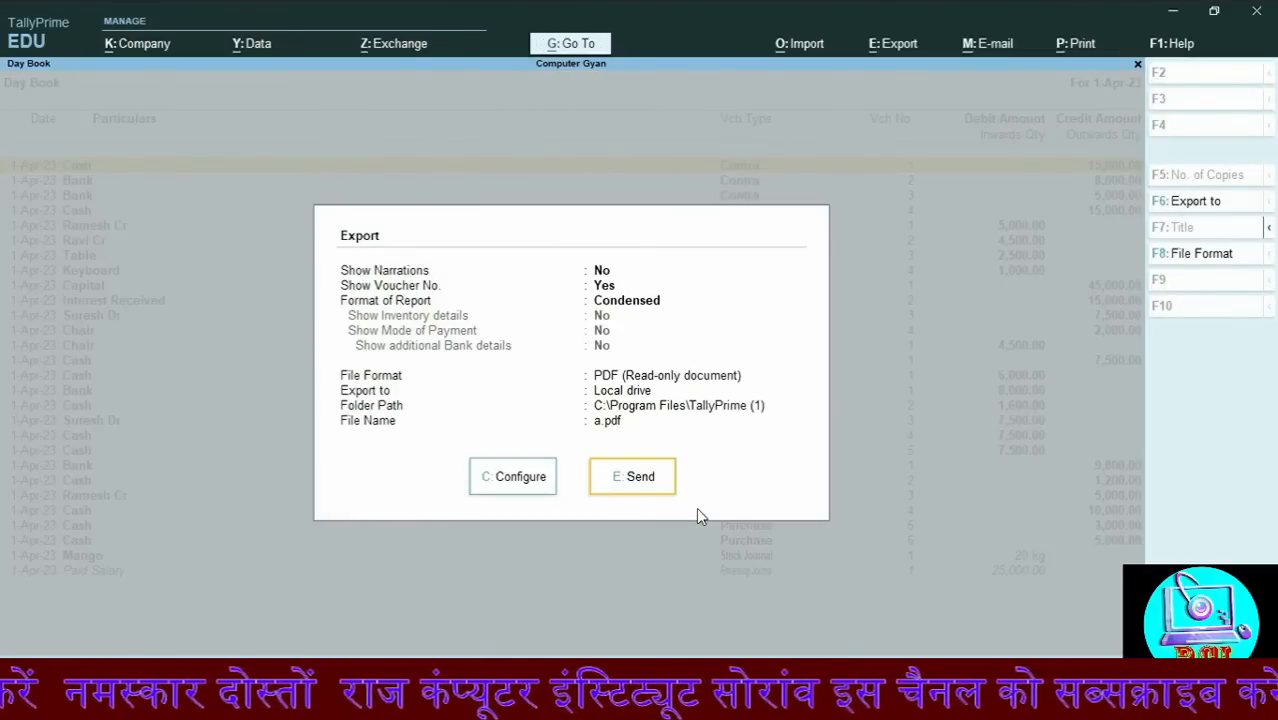
key(e)
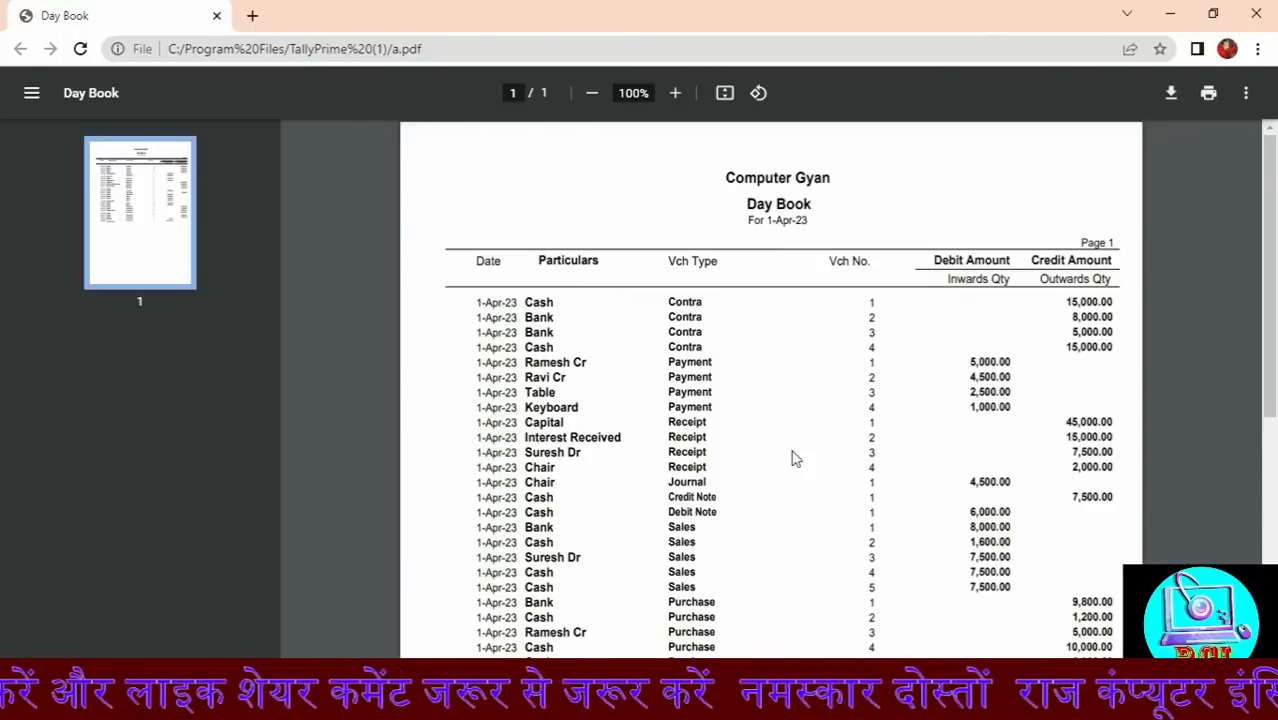
click(1255, 14)
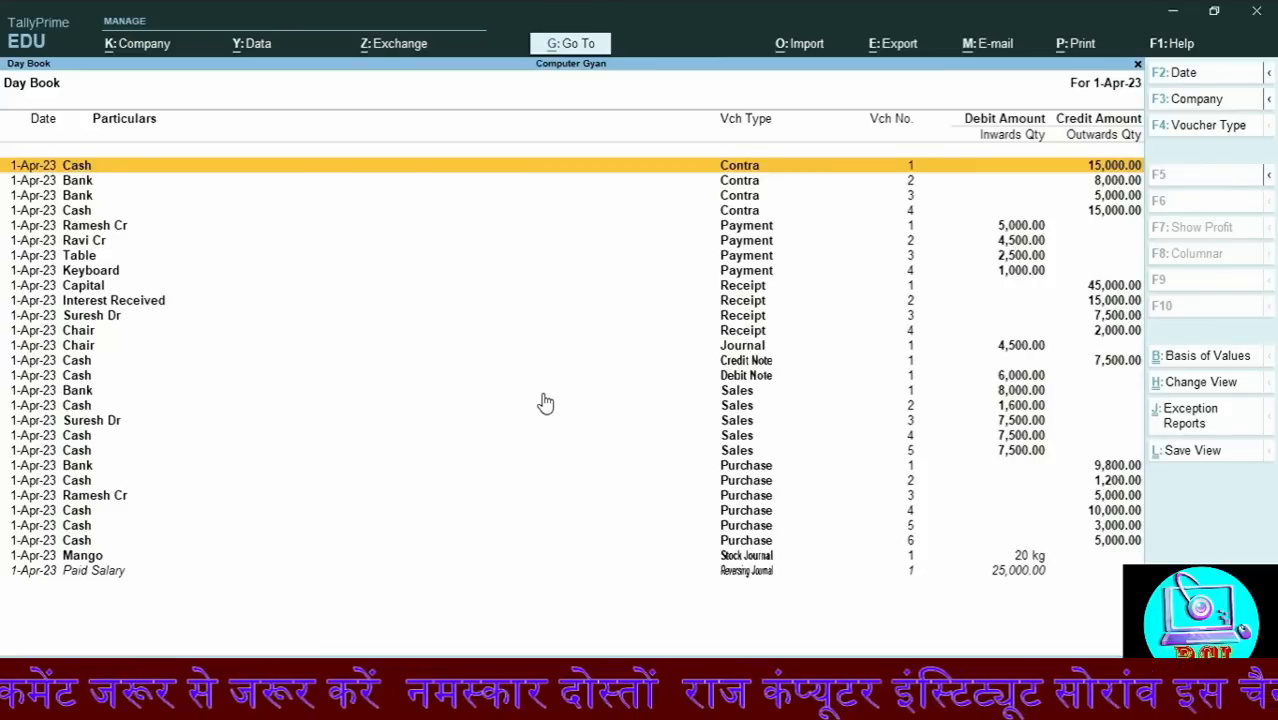
Bring up the export configuration for the current Day Book report and set the file format to Excel (Spreadsheet)
key(alt+e)
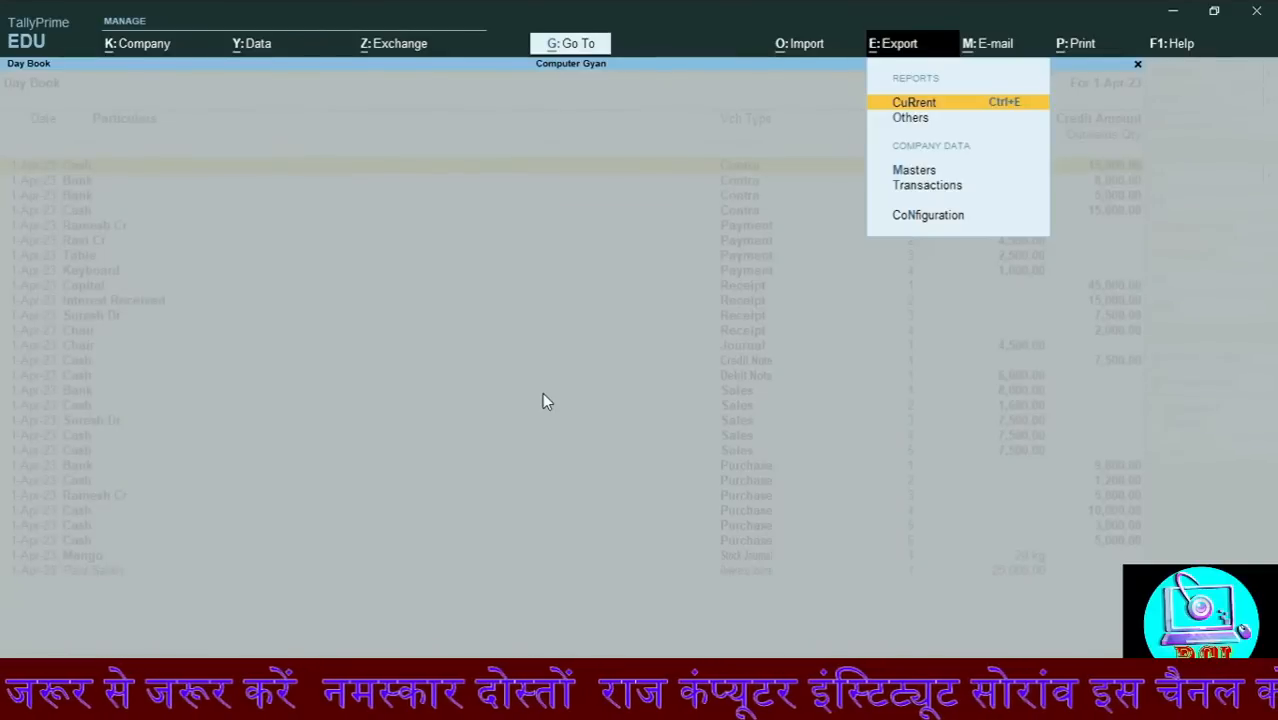
key(Return)
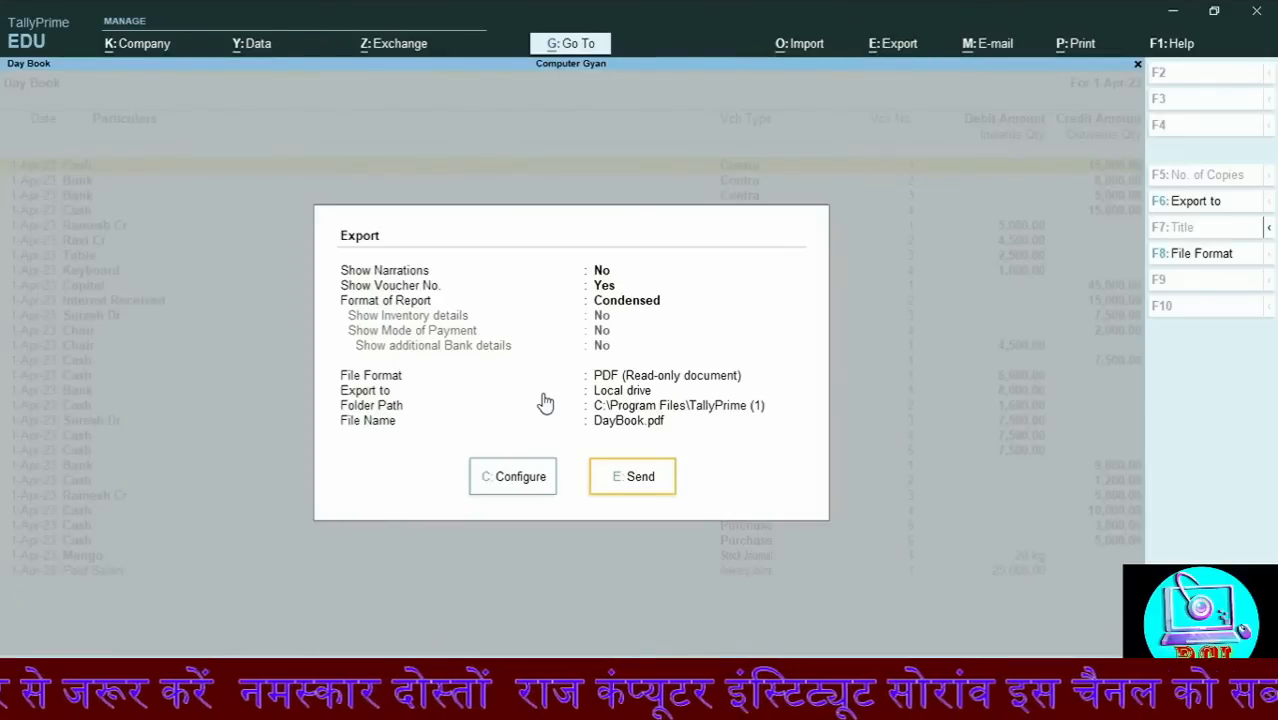
key(Left)
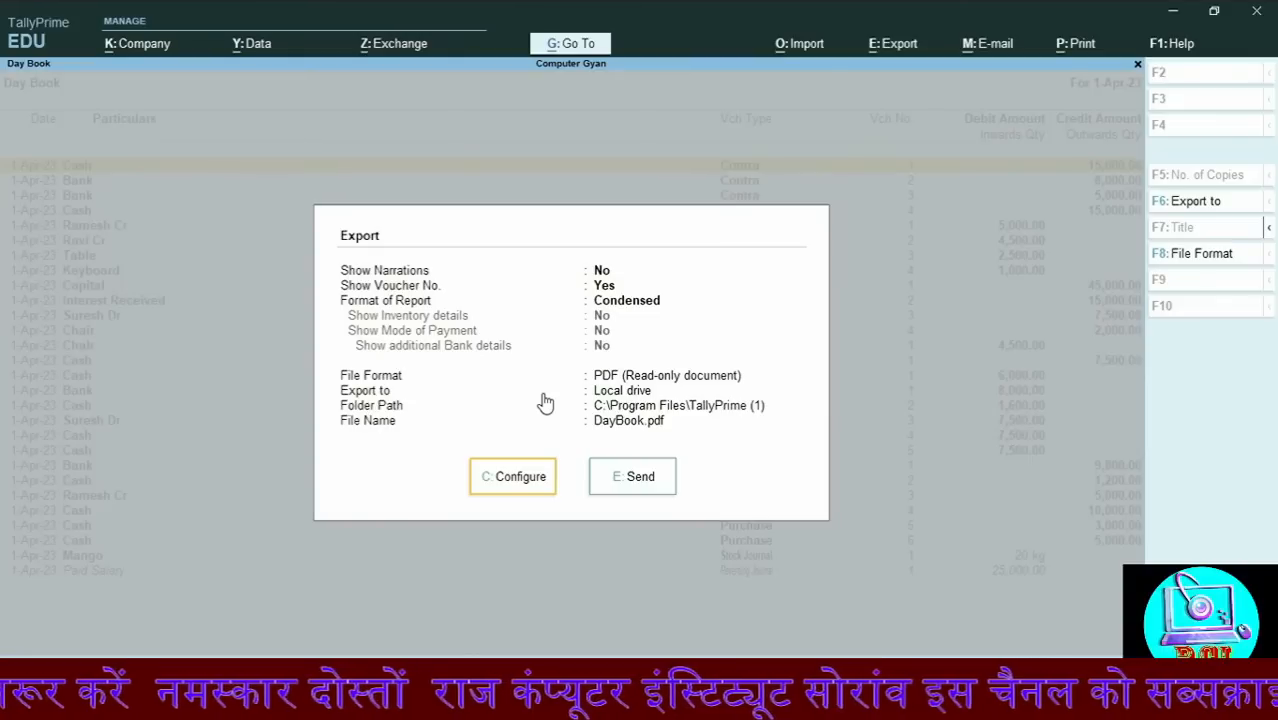
key(Return)
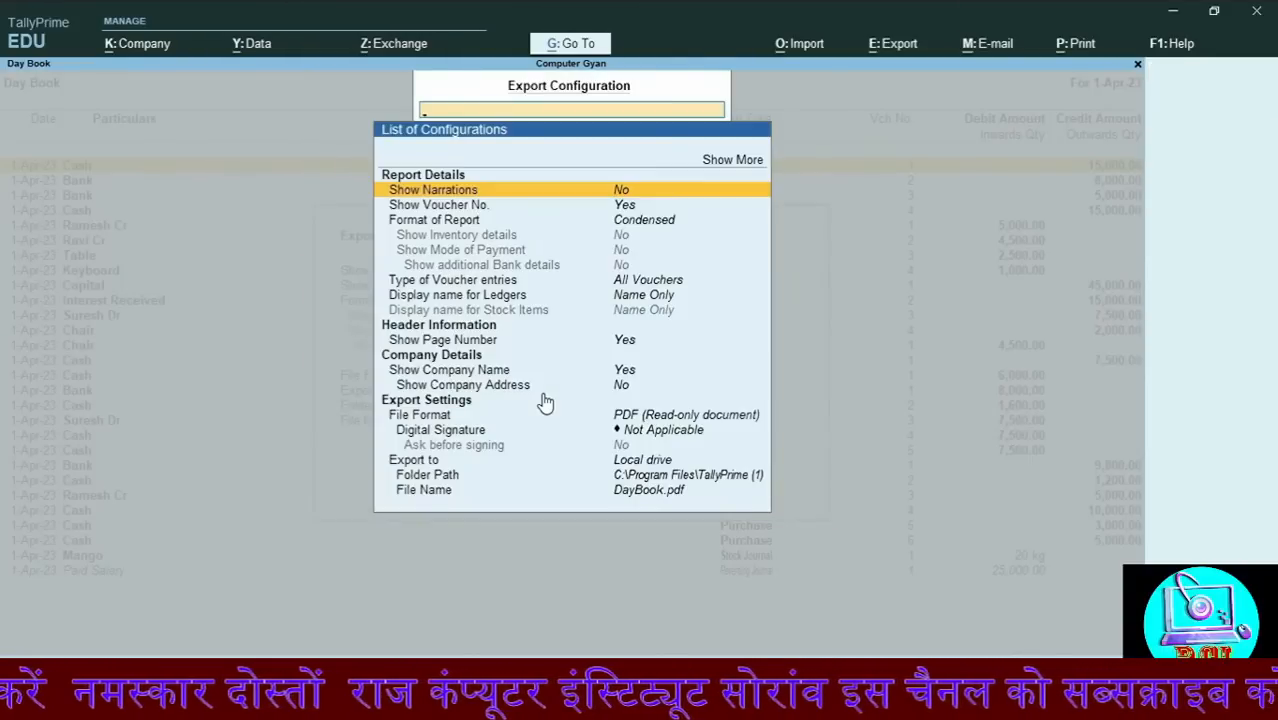
key(Down)
key(Down)
key(Down)
key(Down)
key(Down)
key(Down)
key(Down)
key(Down)
key(Down)
key(Down)
key(Down)
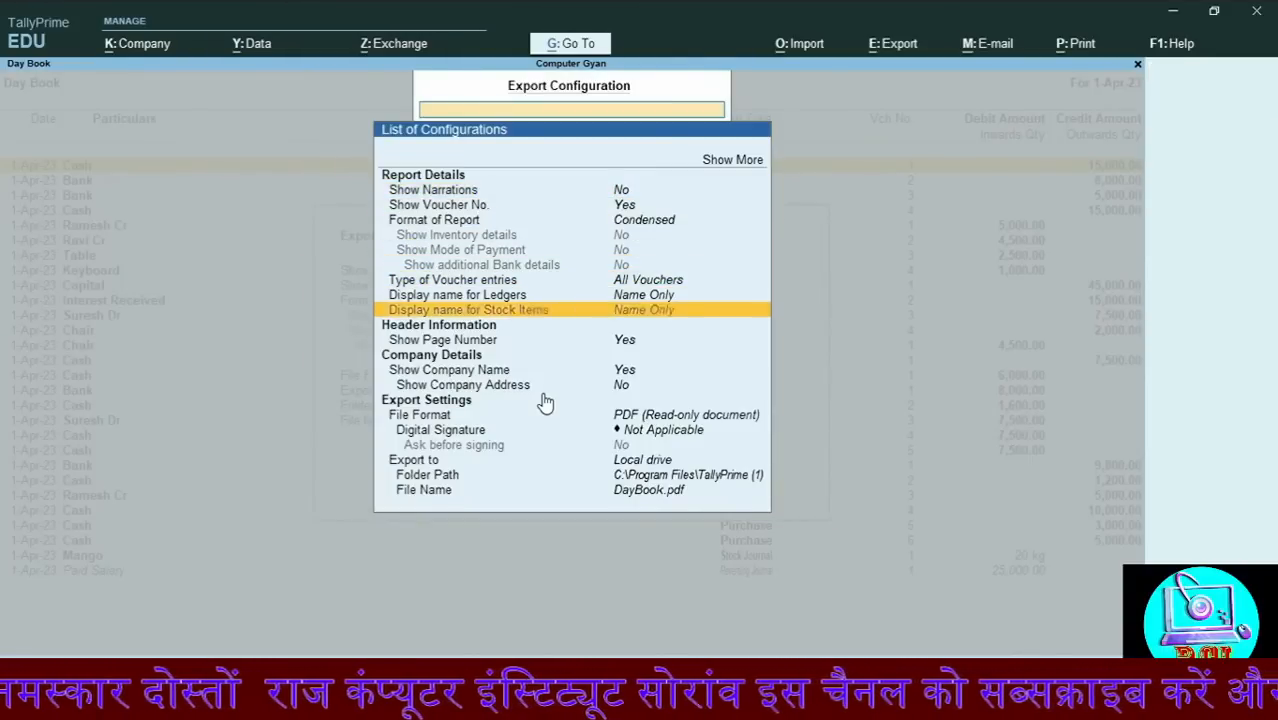
key(Down)
key(Down)
key(Down)
key(Down)
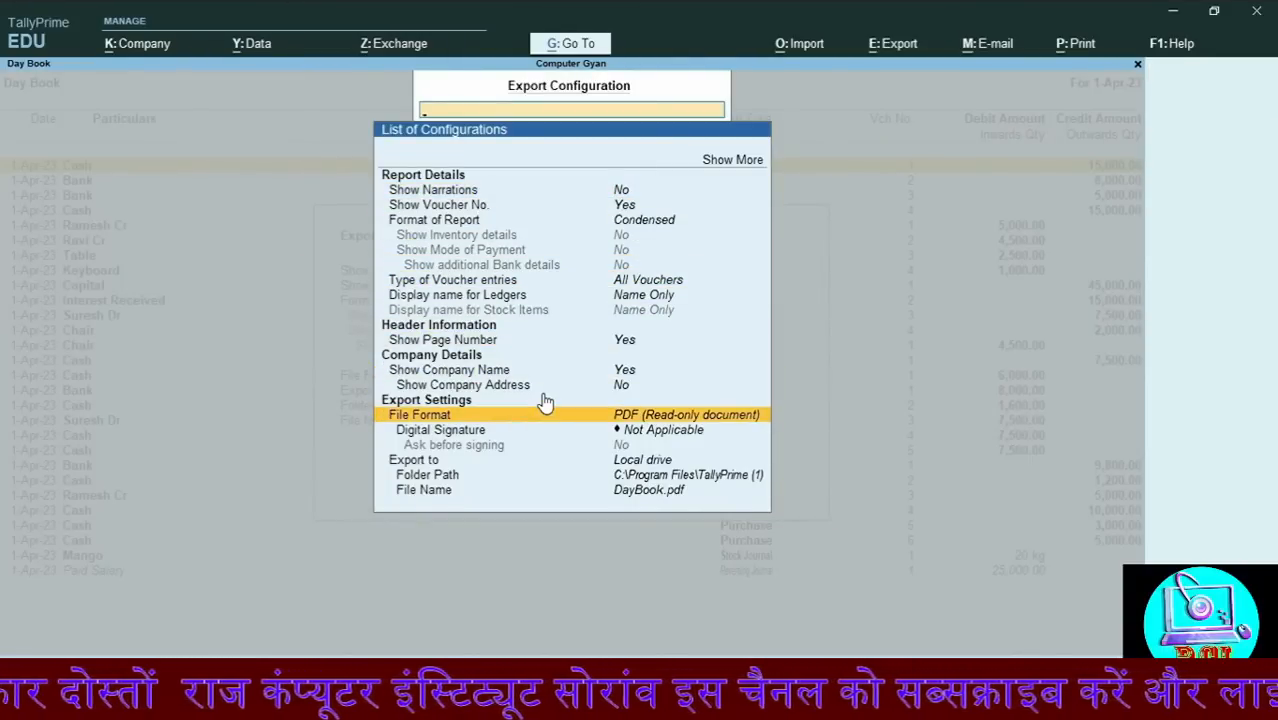
key(Return)
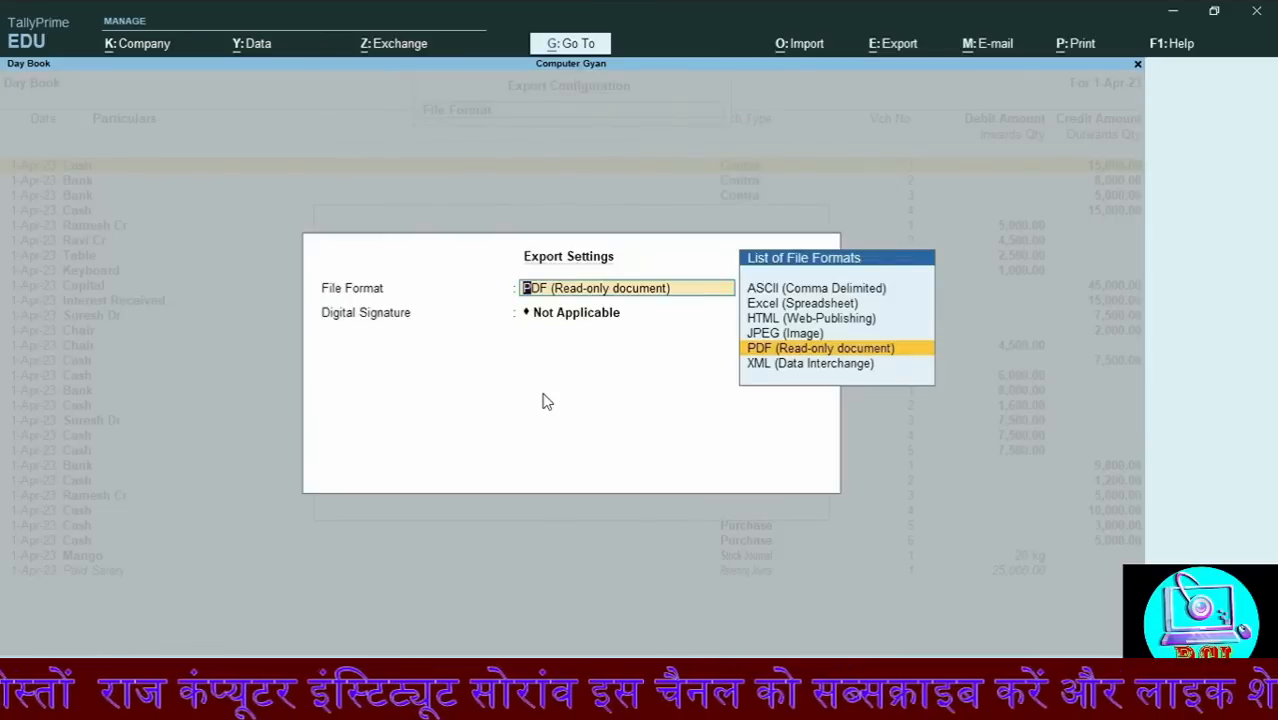
key(Up)
key(Up)
key(Up)
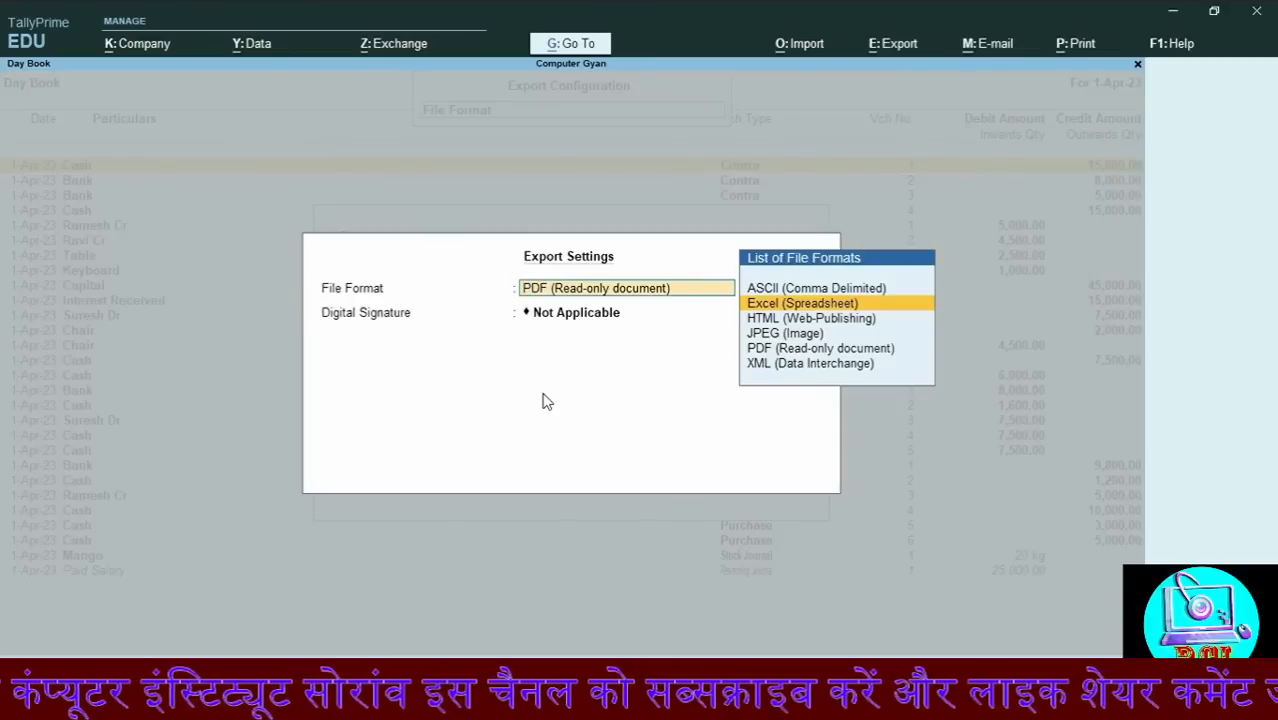
key(Return)
Set the export file name to a person's first name with the .xlsx extension, and accept the export configuration
key(Down)
key(Down)
key(Down)
key(Down)
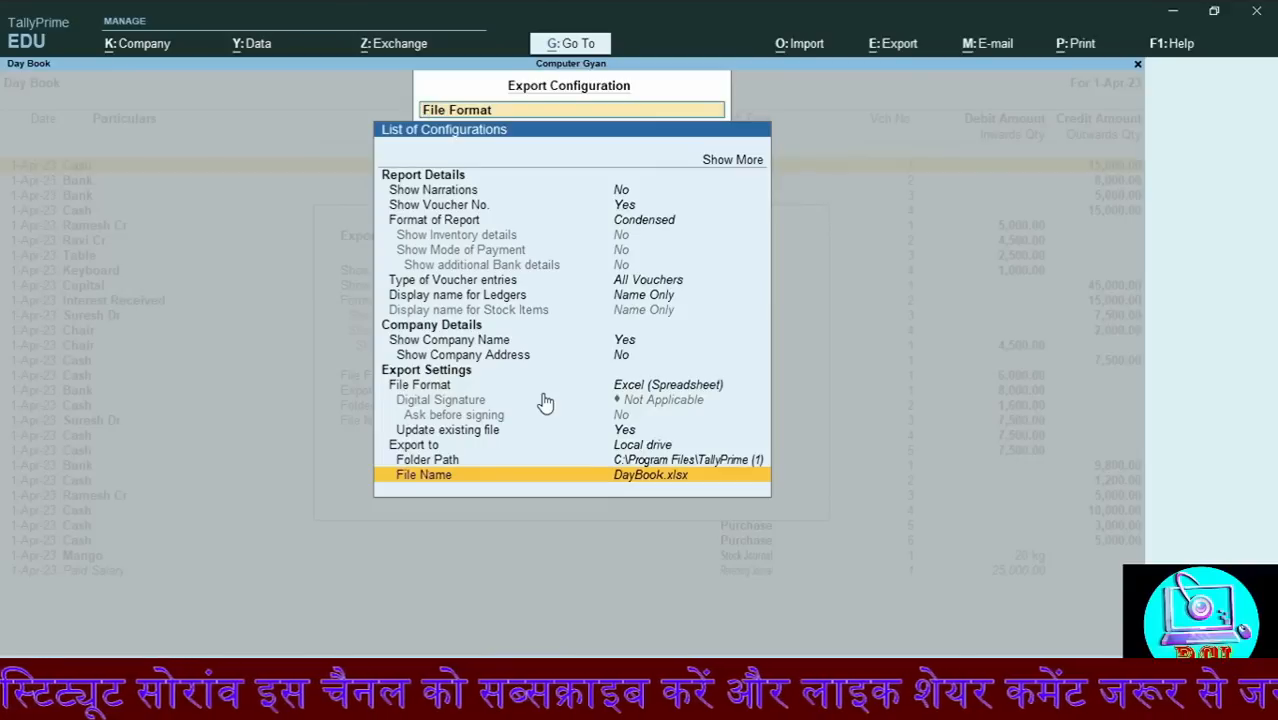
click(718, 475)
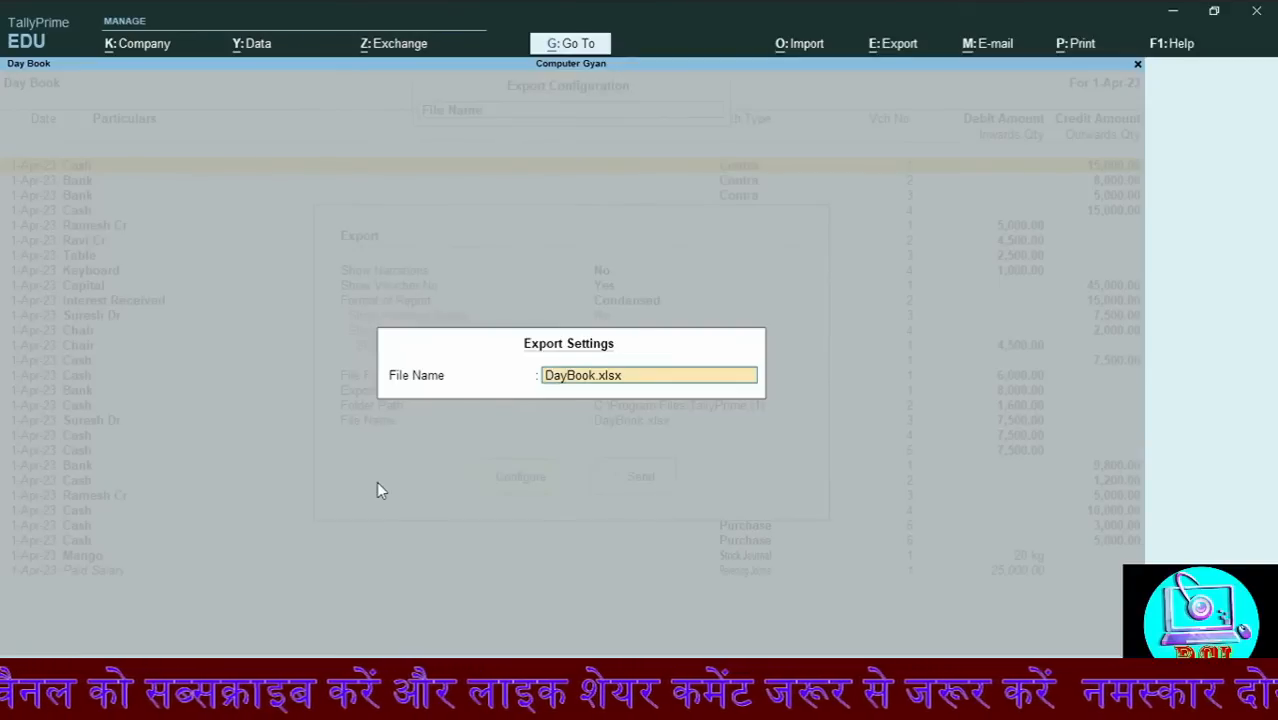
text(rahul)
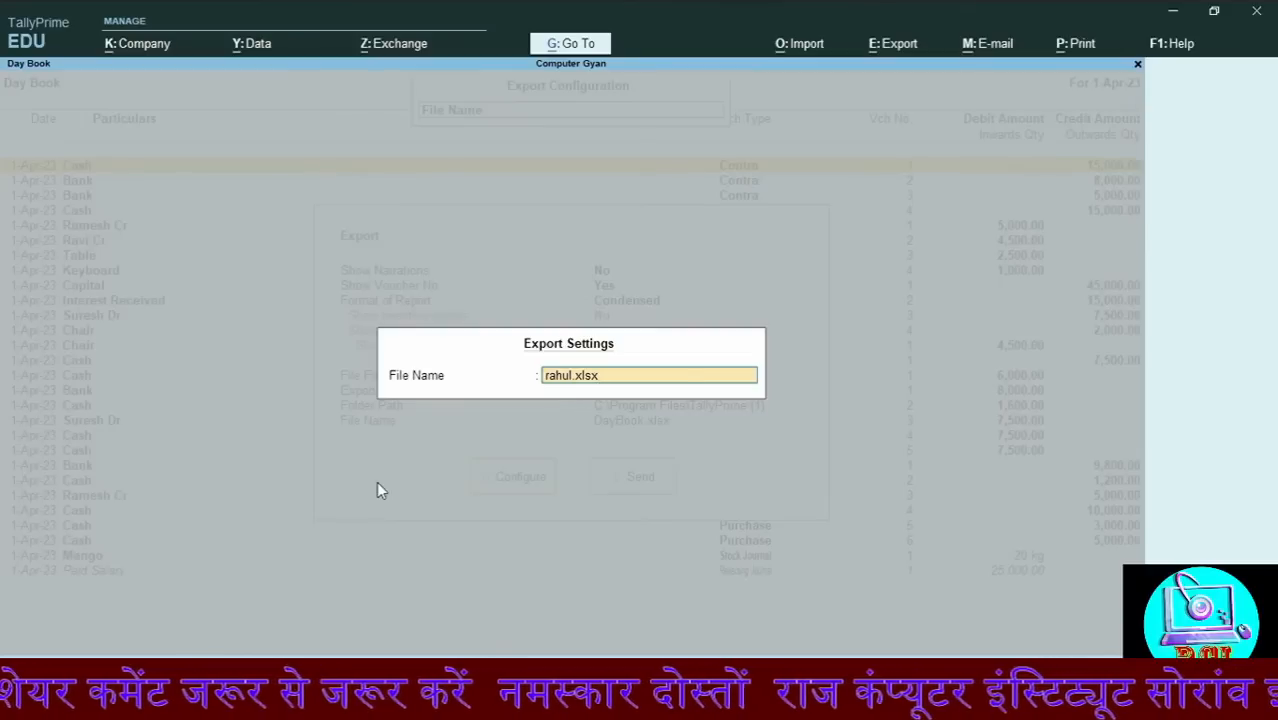
key(Return)
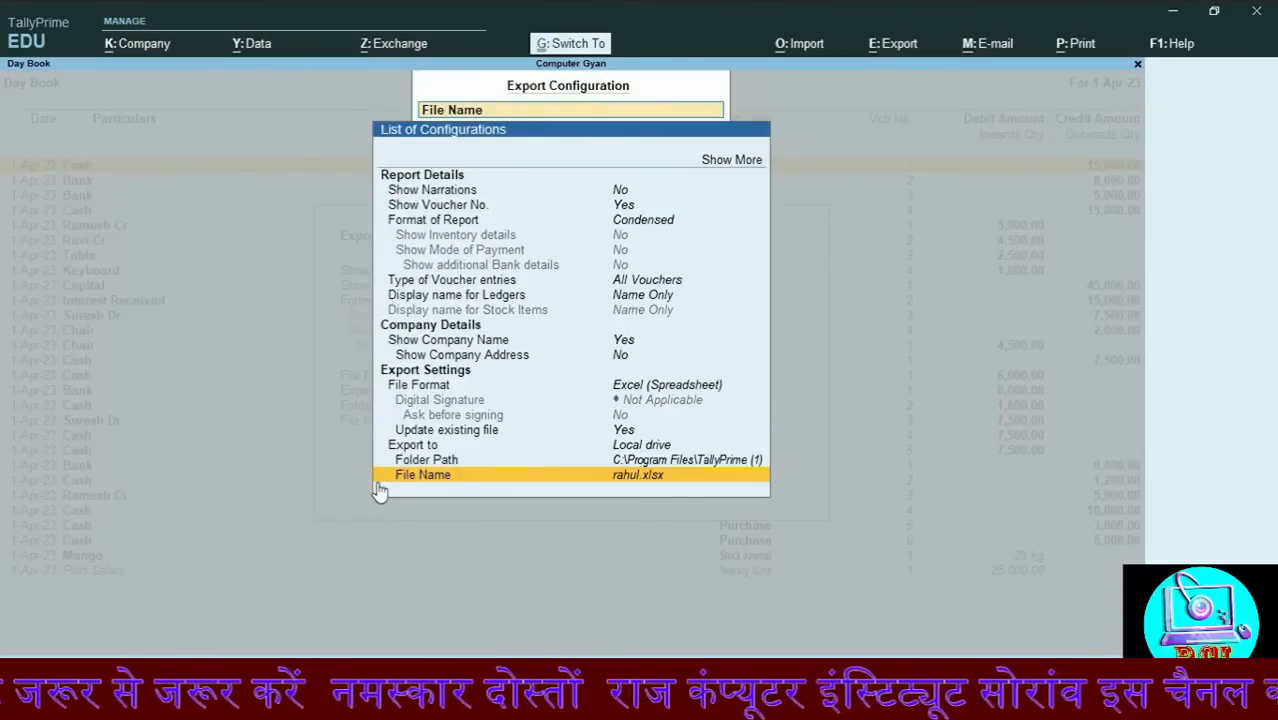
key(ctrl+a)
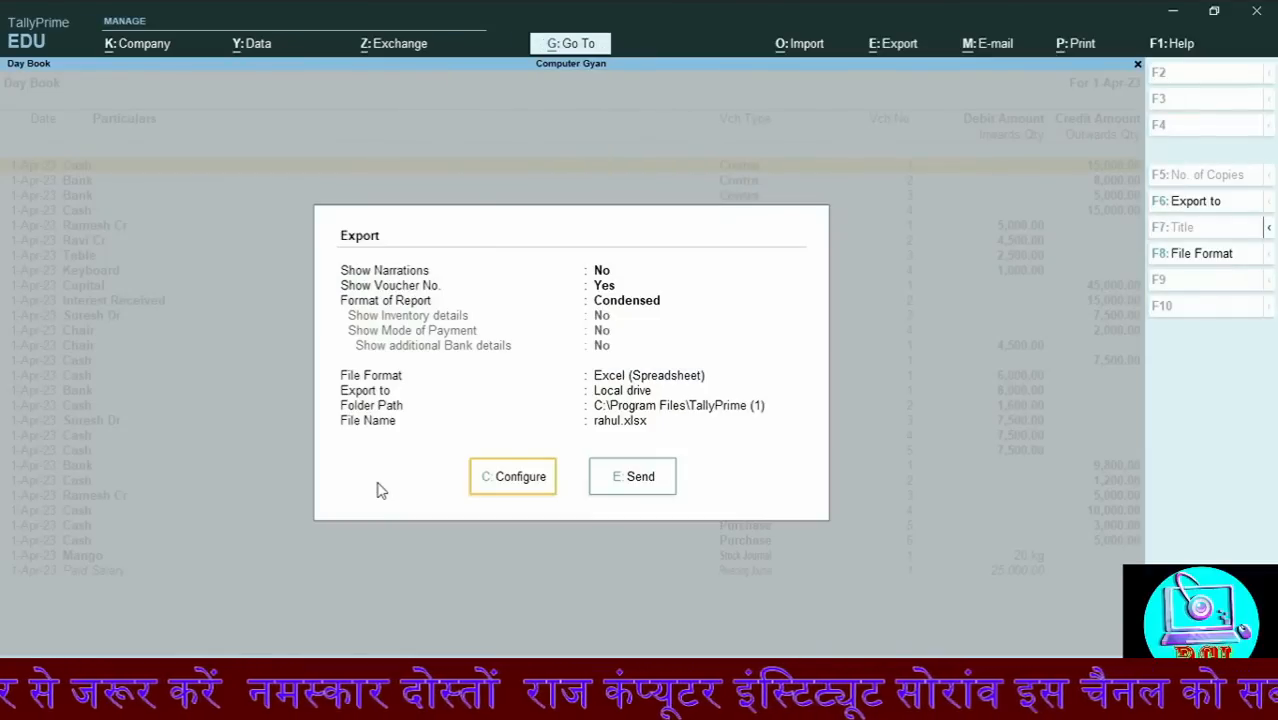
Export the Day Book to the Excel workbook, look over the exported sheet, and close it
key(Right)
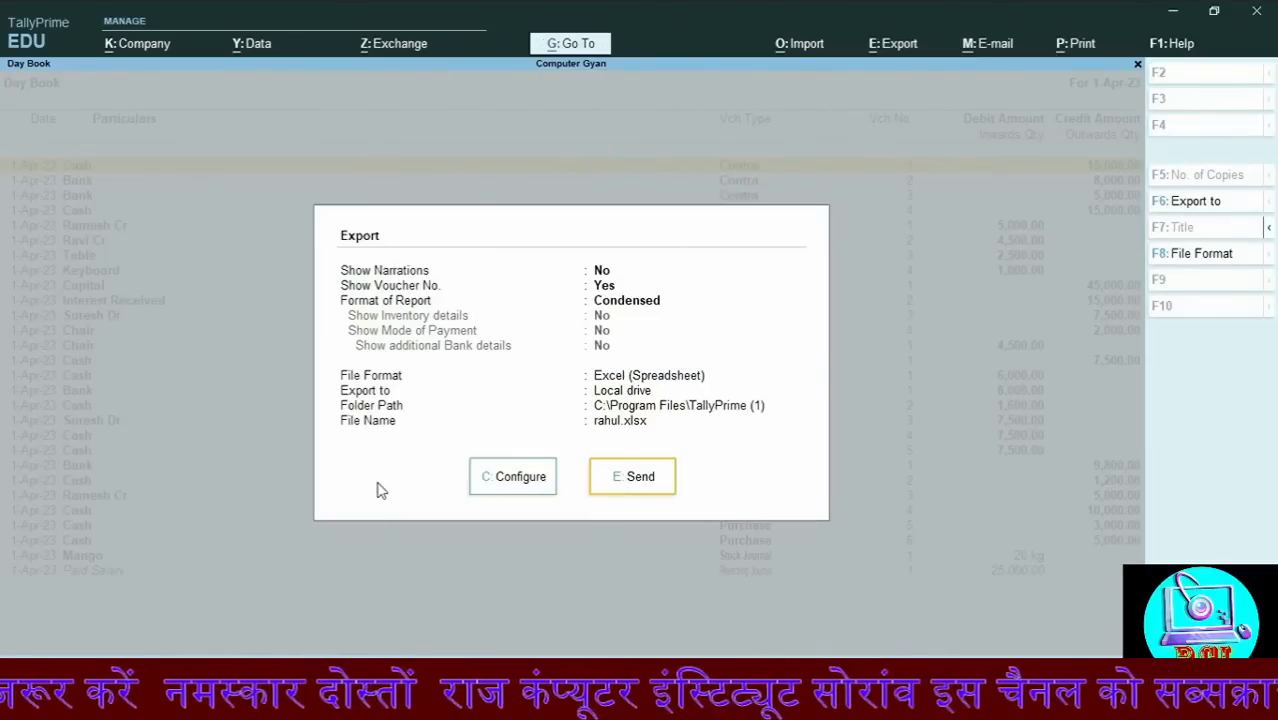
key(Return)
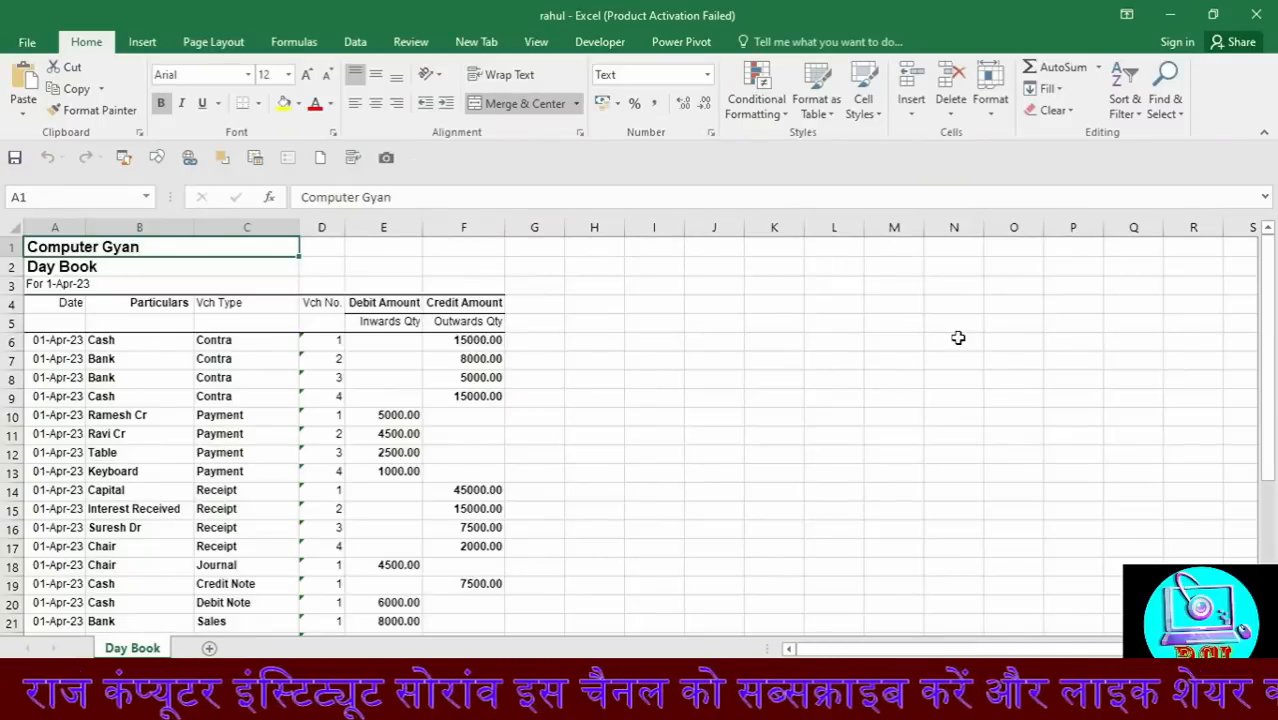
drag(1266, 366, 1266, 340)
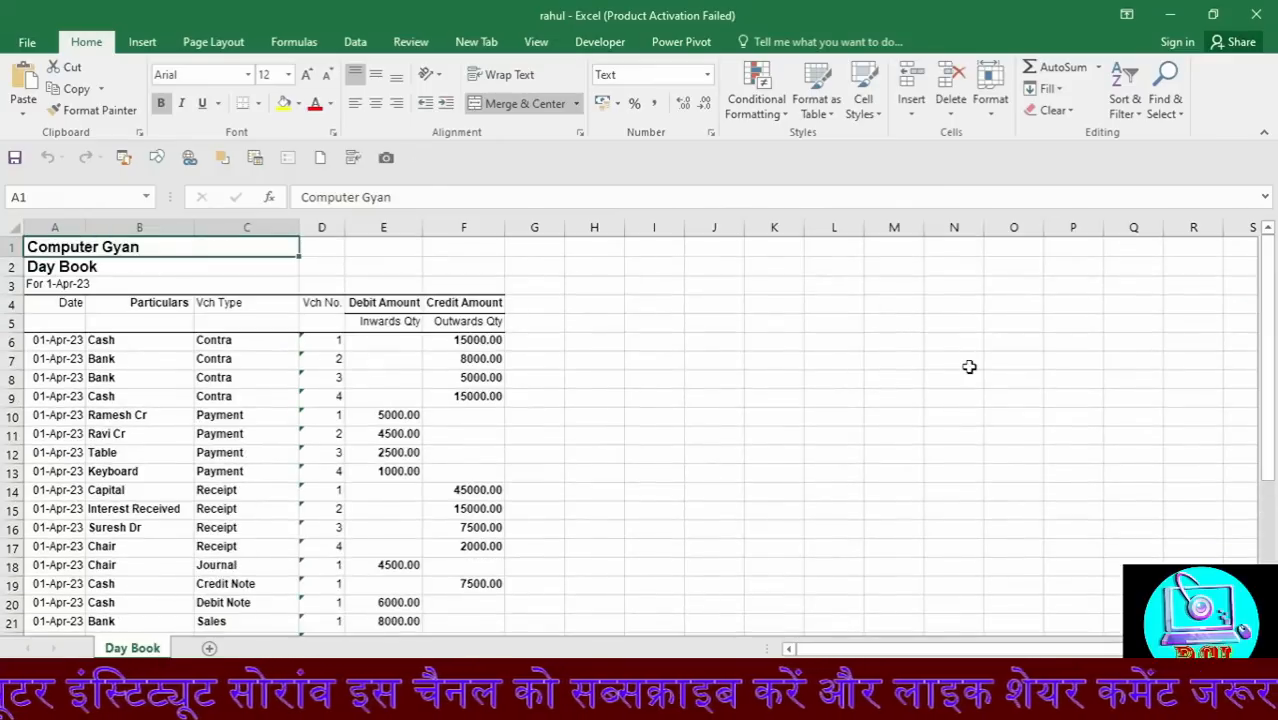
click(1257, 15)
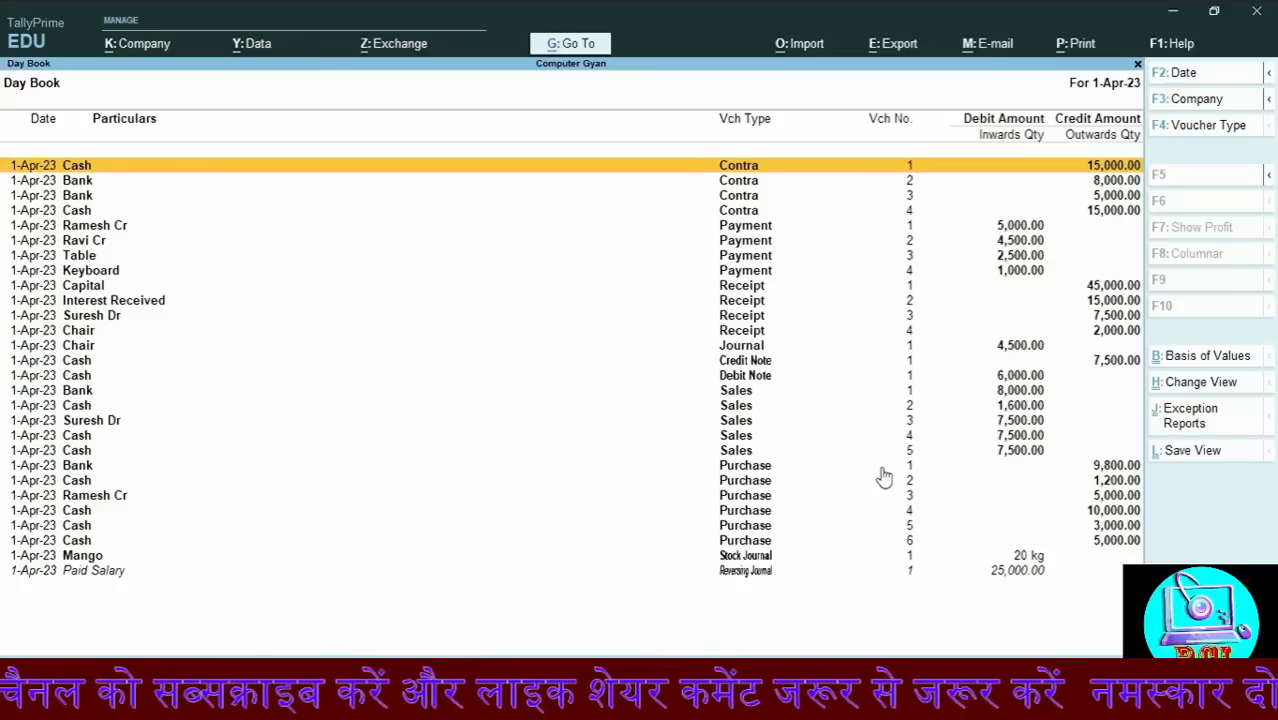
Reopen the Day Book's export configuration and change the file format to JPEG (Image)
key(alt+e)
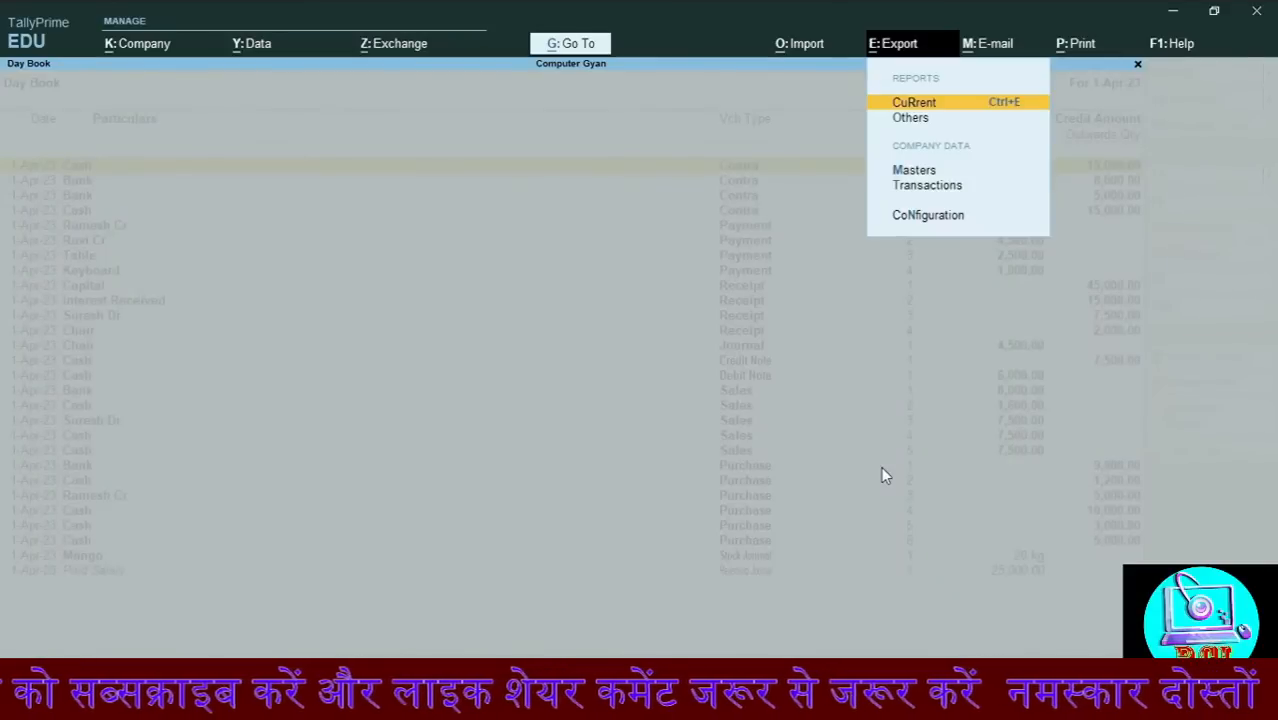
key(Return)
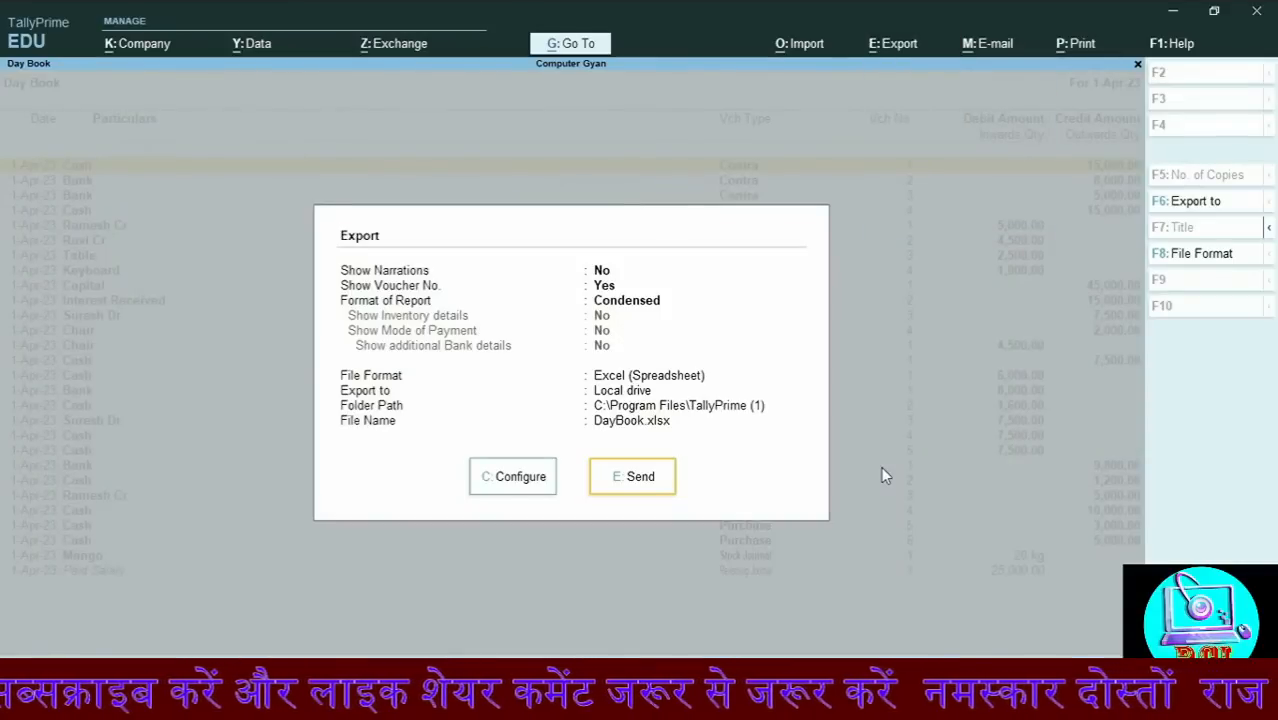
key(Left)
key(Return)
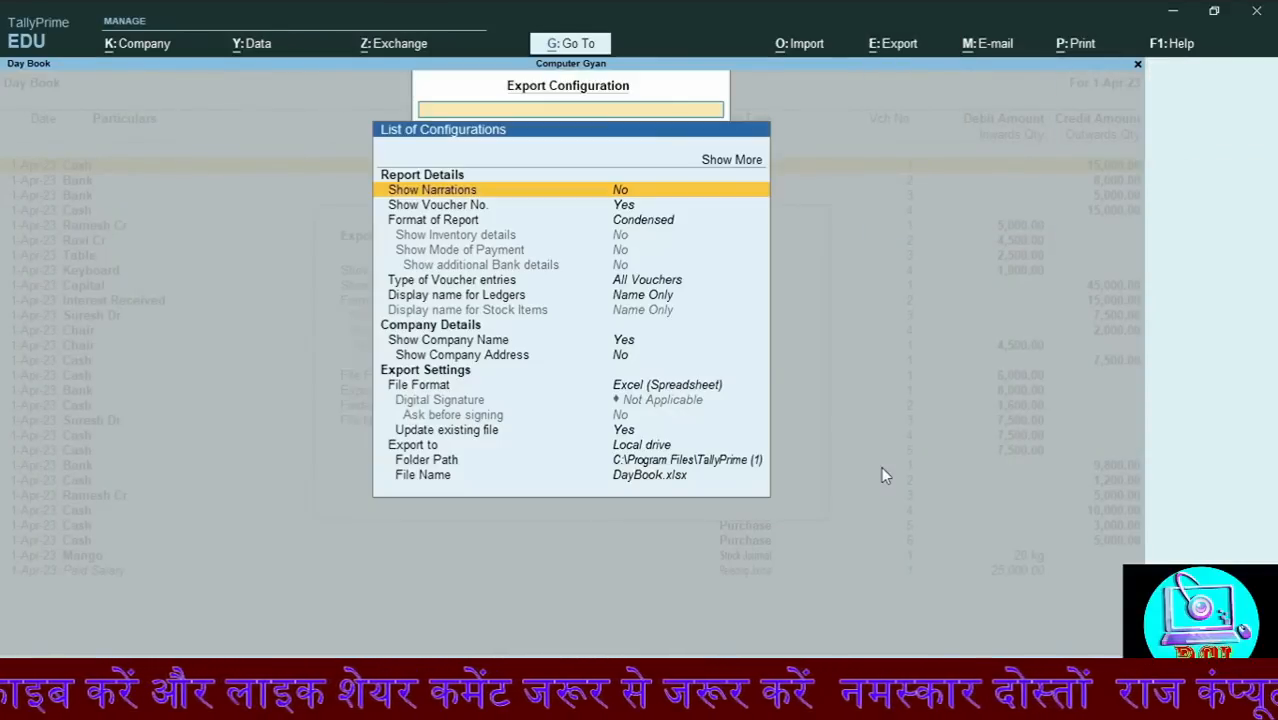
key(Down)
key(Down)
key(Down)
key(Down)
key(Down)
key(Down)
key(Down)
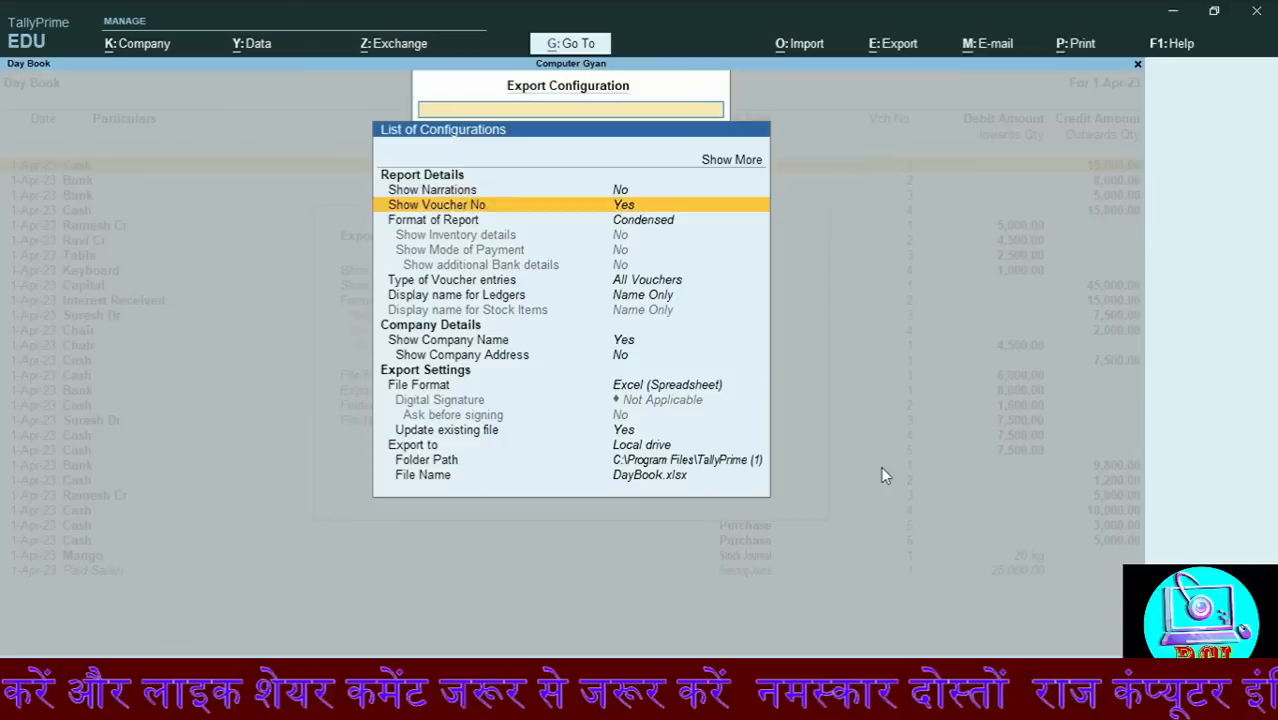
key(Down)
key(Down)
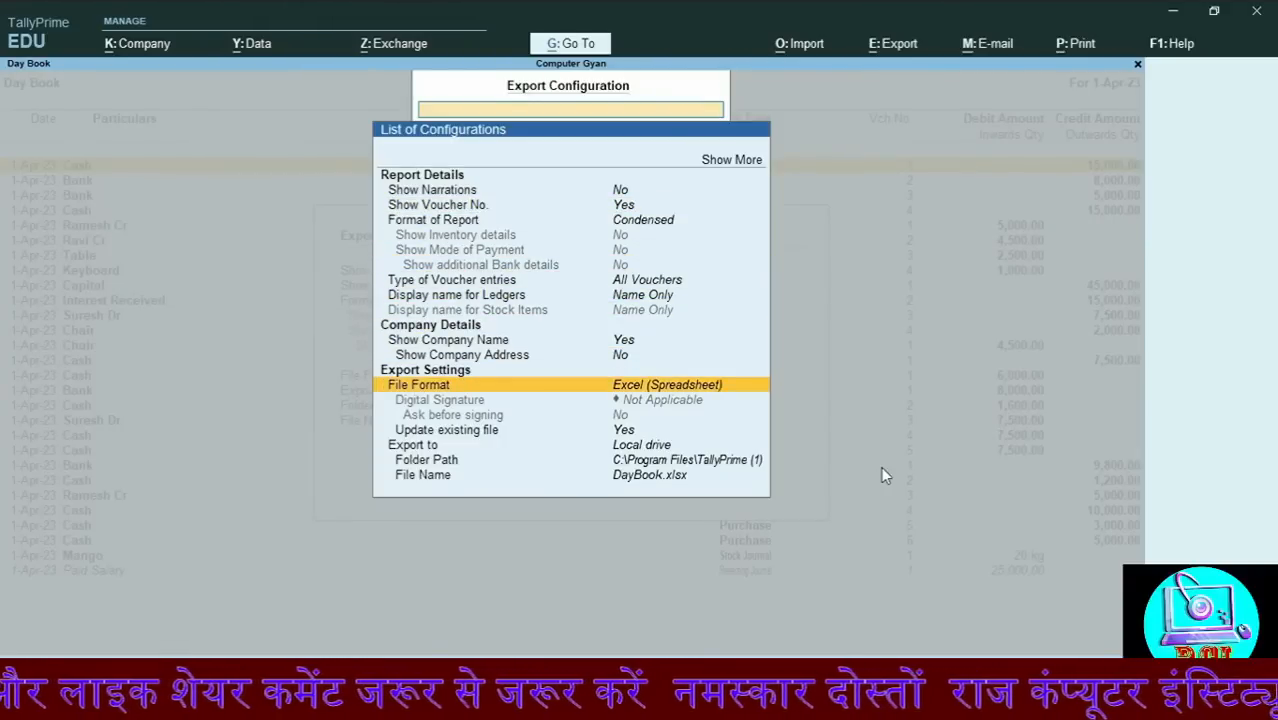
key(Return)
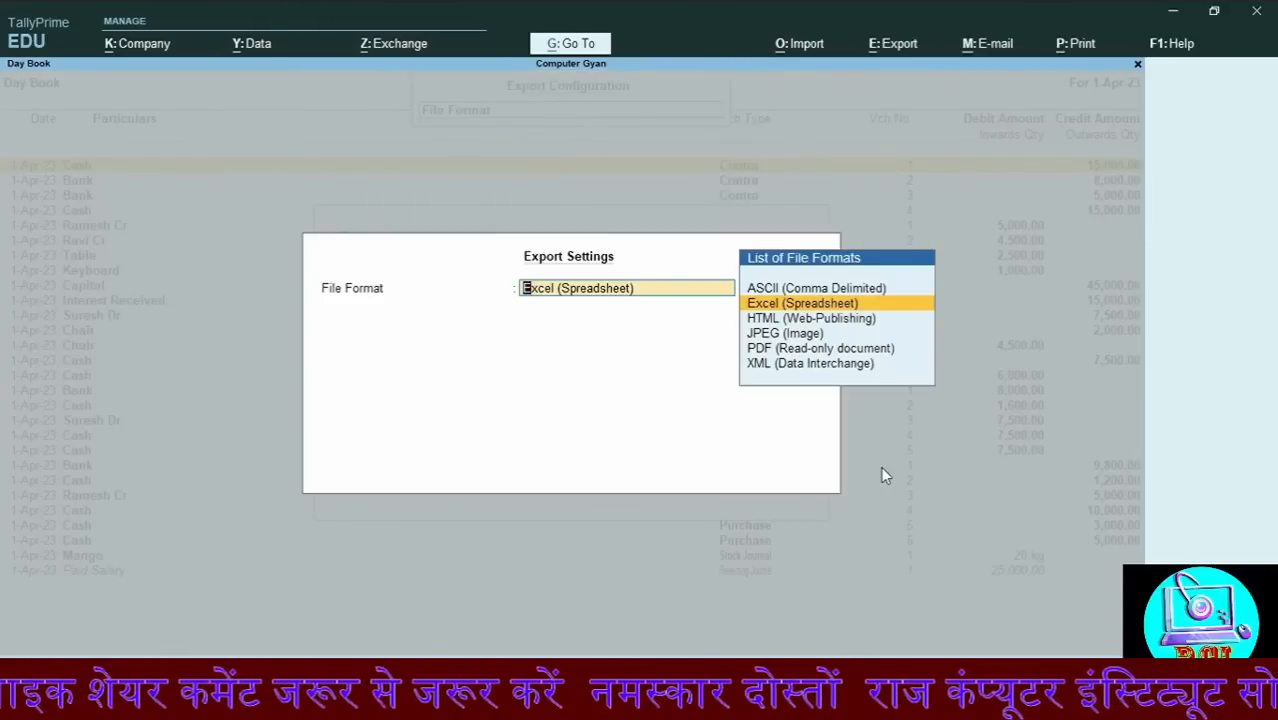
key(Down)
key(Down)
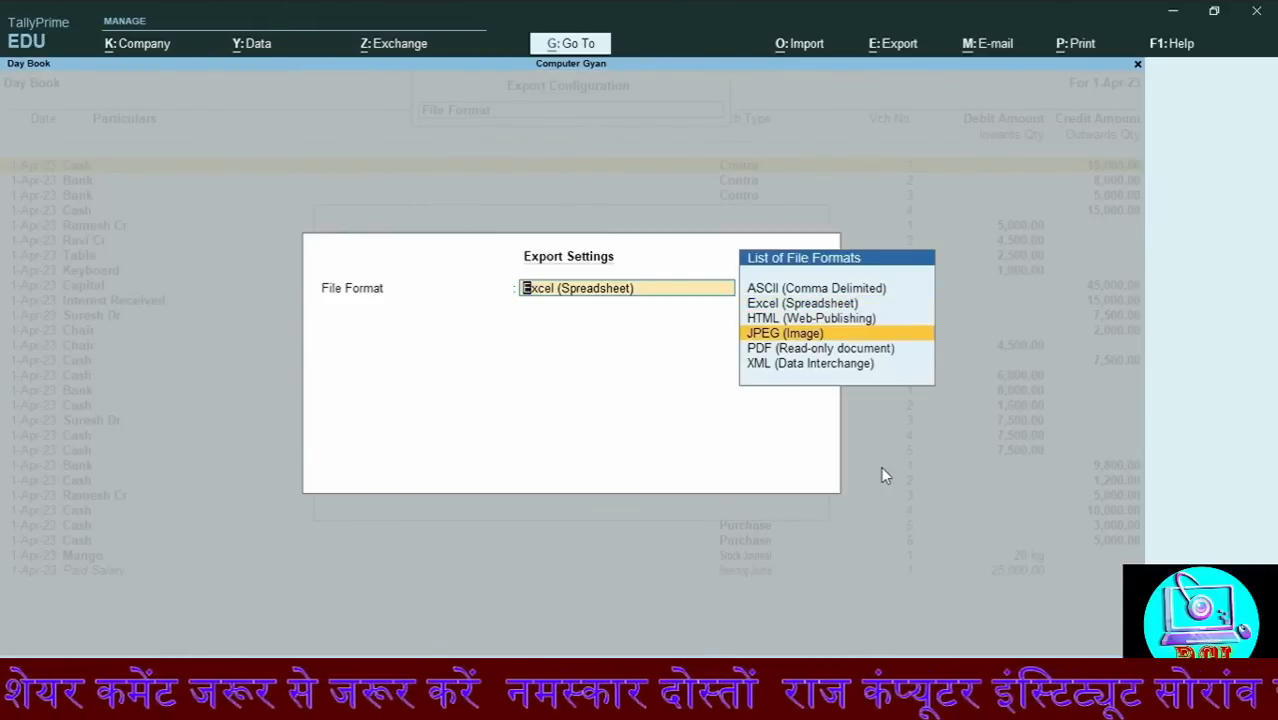
key(Return)
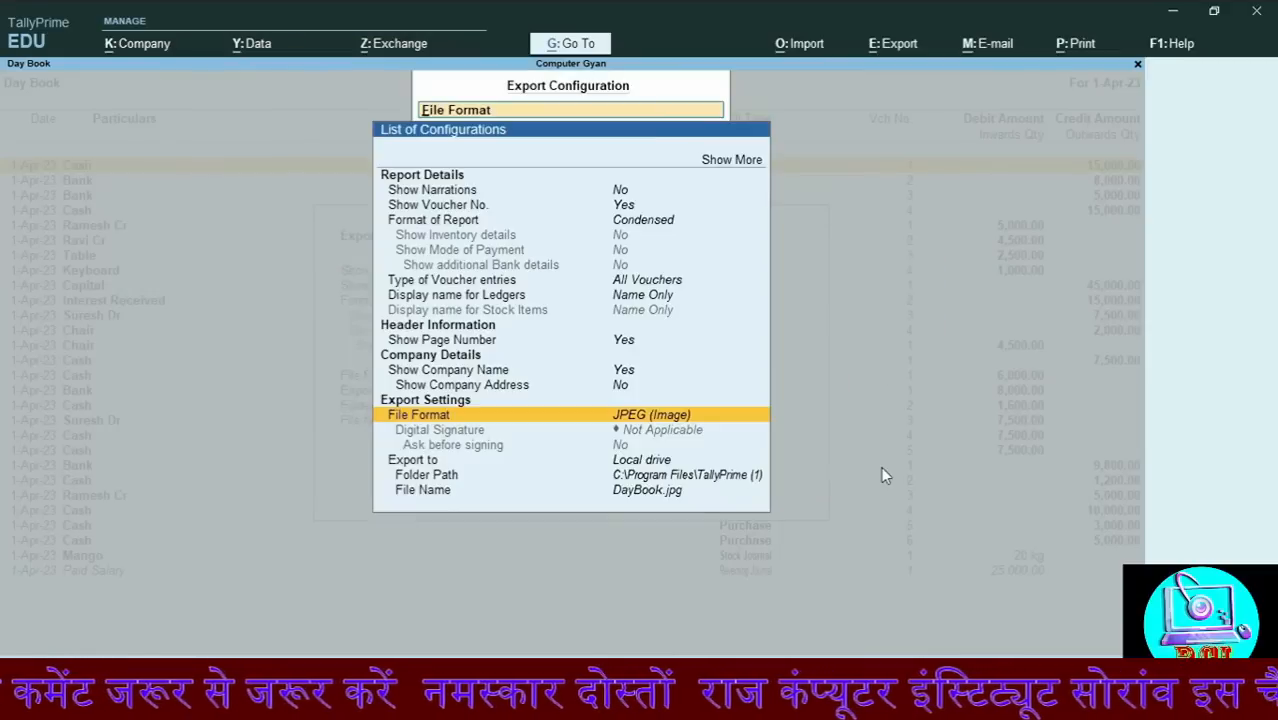
Set the export file name to a person's first name with the .jpeg extension
key(Down)
key(Down)
key(Down)
key(Down)
key(Down)
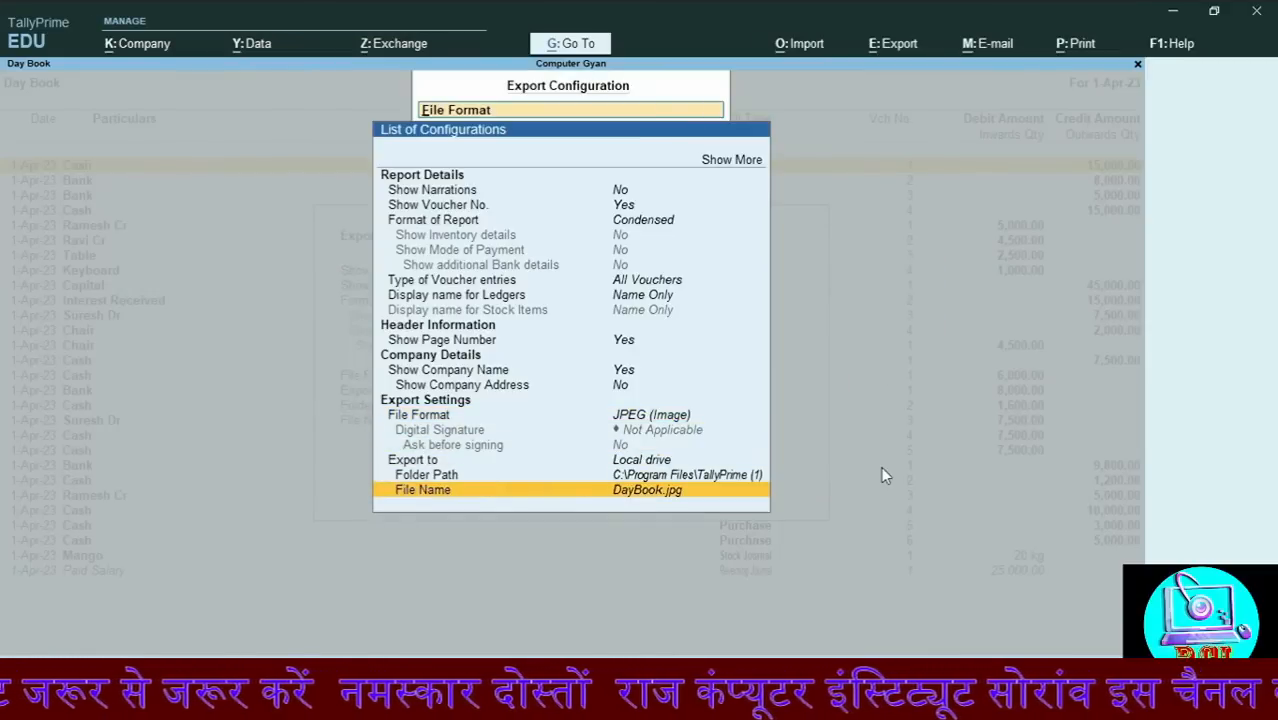
key(Return)
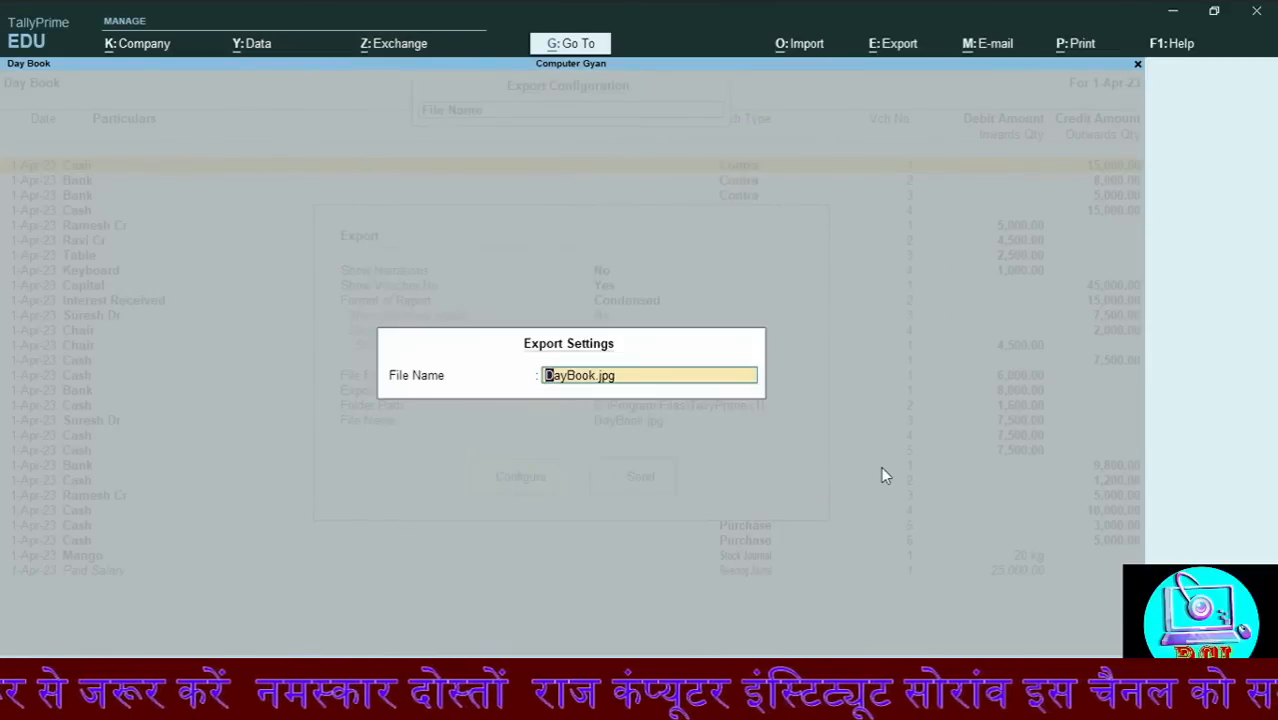
key(BackSpace)
text(jee)
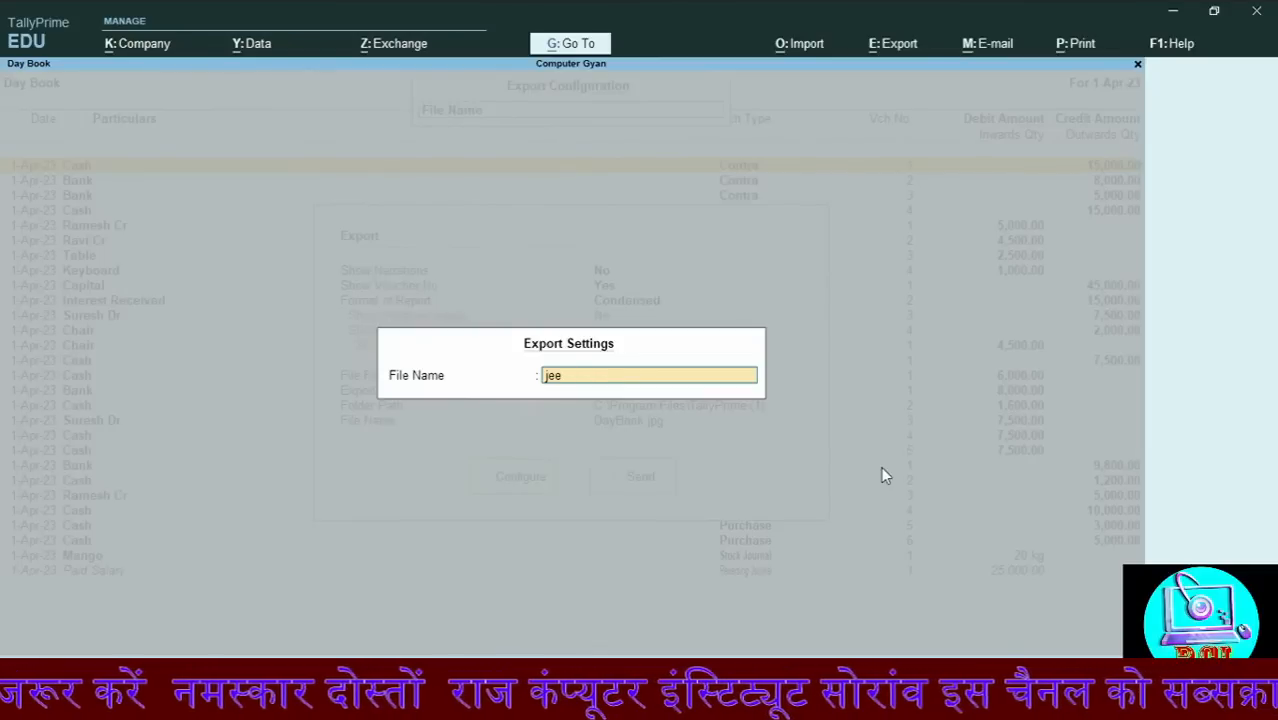
text(t.jpeg)
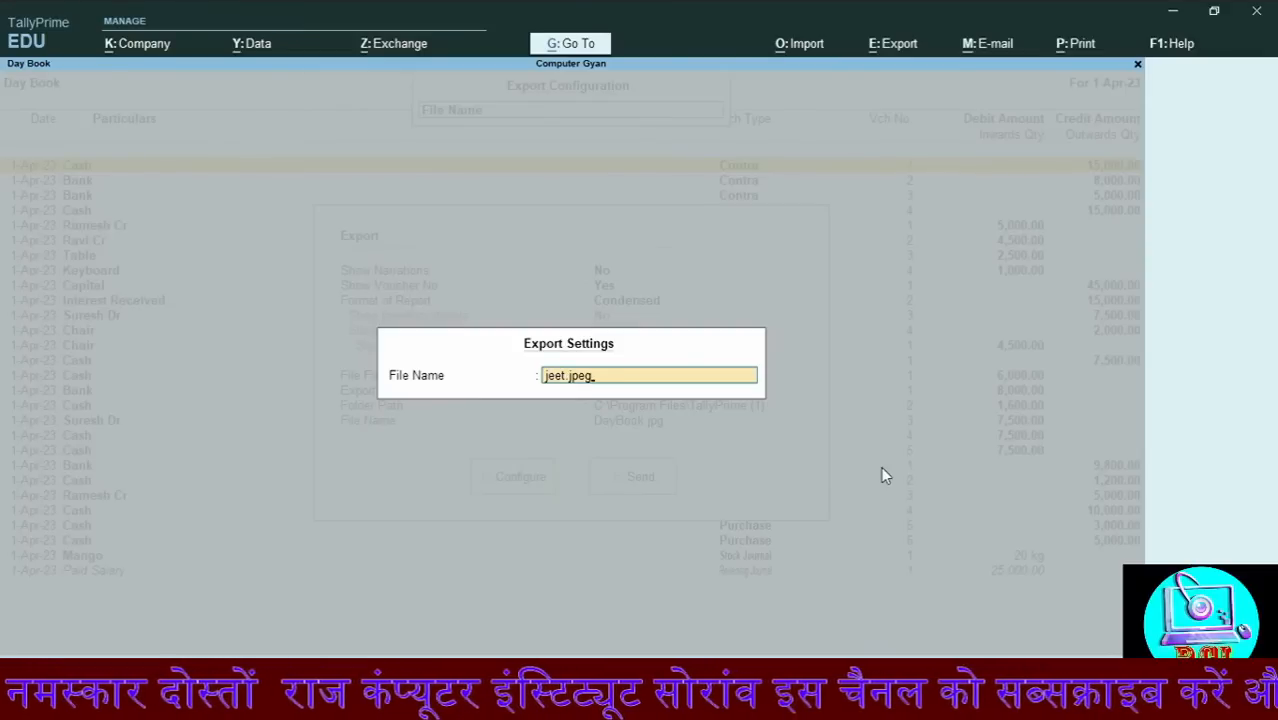
key(Return)
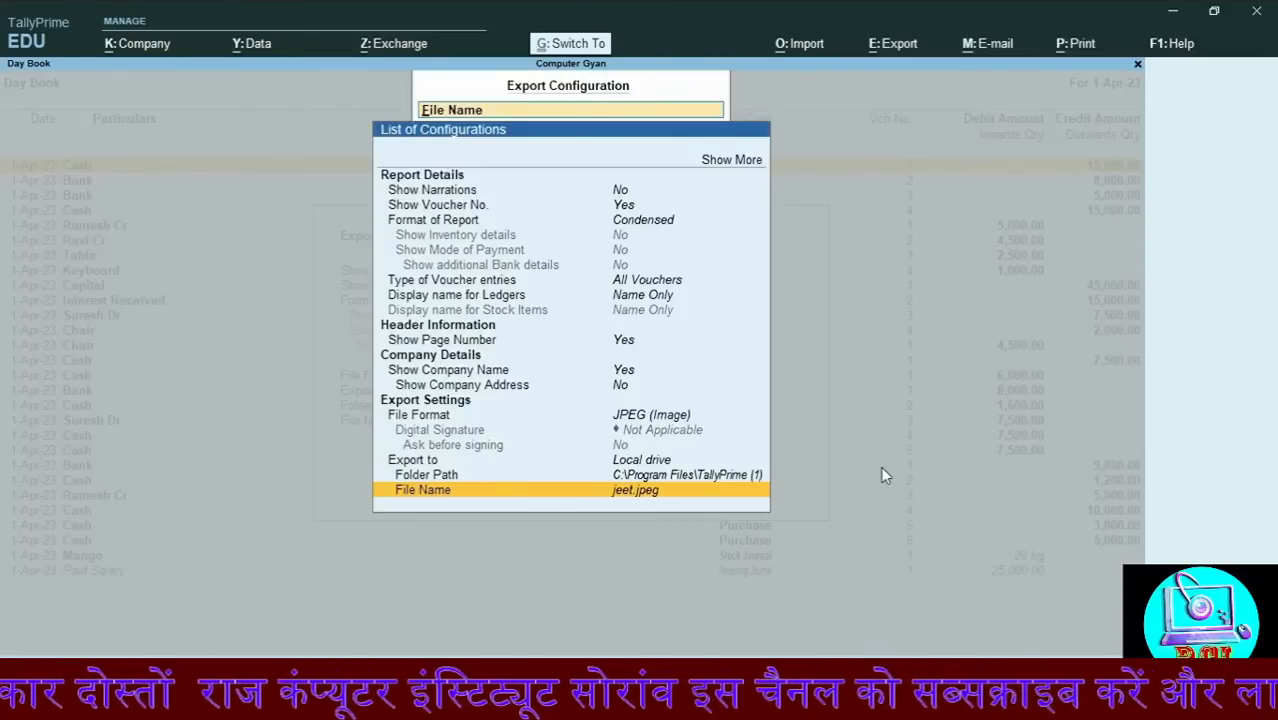
Accept the export configuration, export the Day Book as a JPEG image, and close the exported picture
key(ctrl+a)
key(Return)
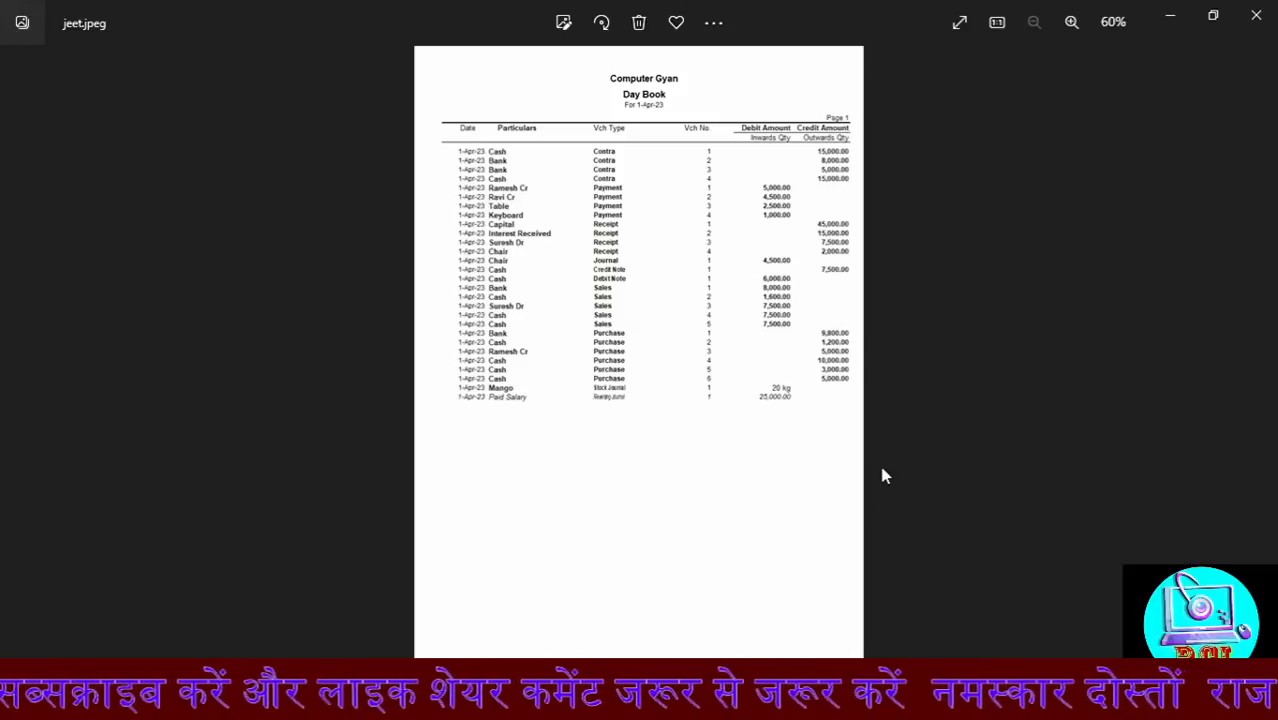
click(1256, 15)
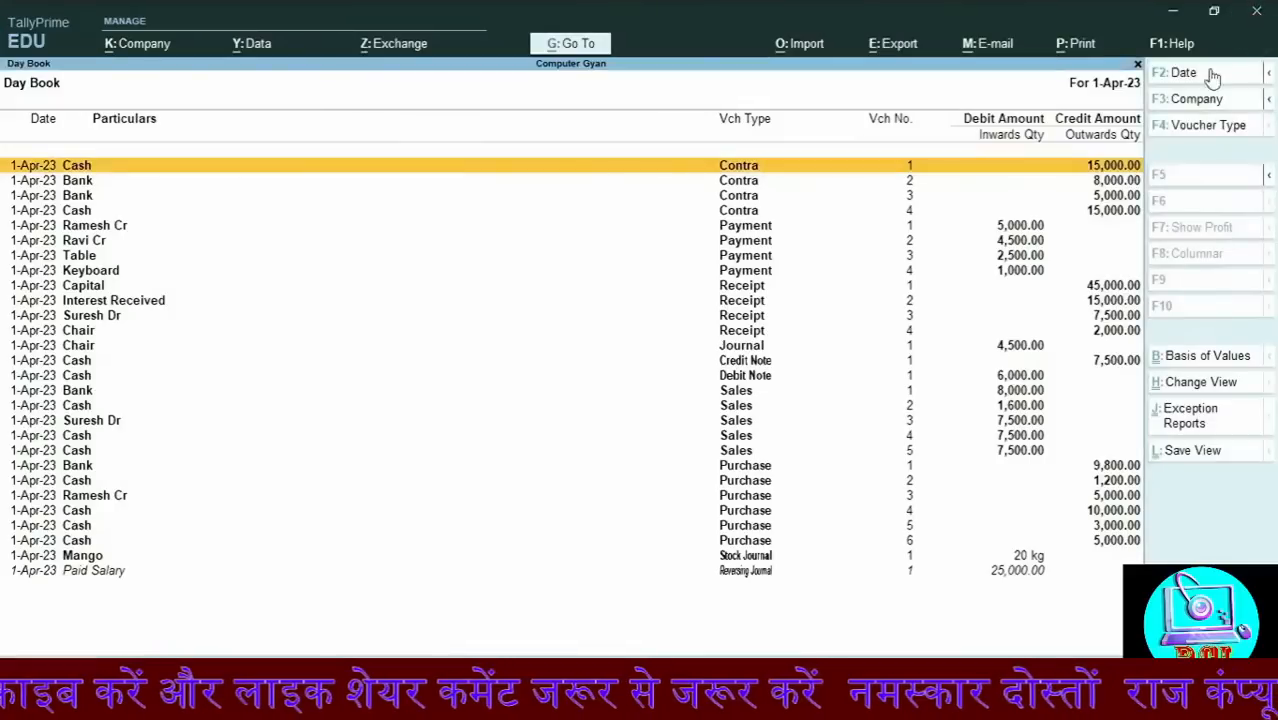
Reopen the Day Book's export configuration and change the file format to HTML (Web-Publishing)
key(alt+e)
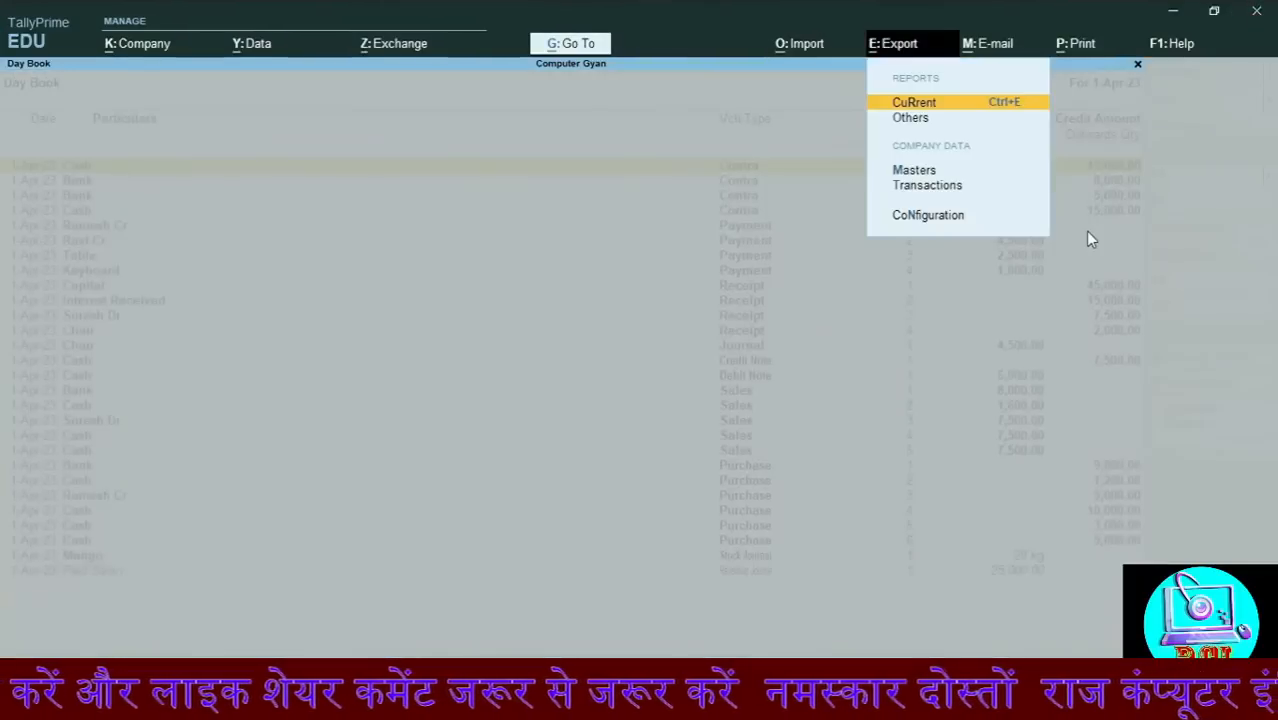
key(Return)
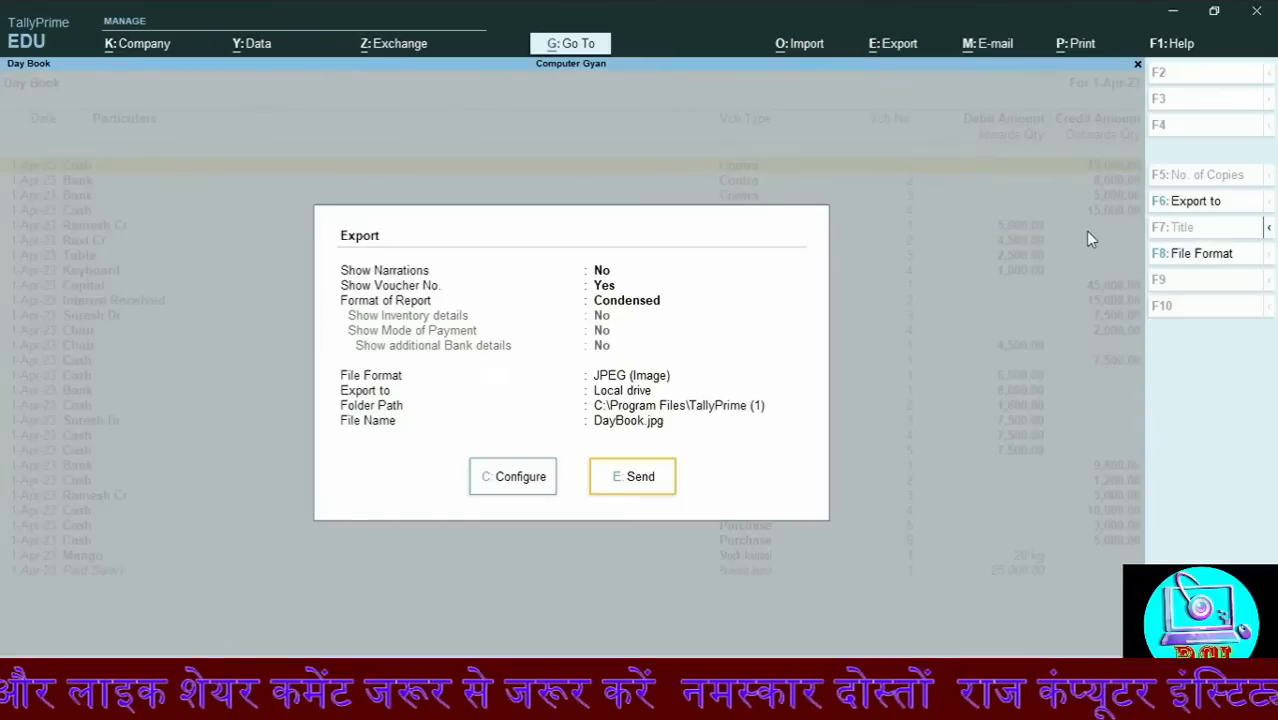
key(Left)
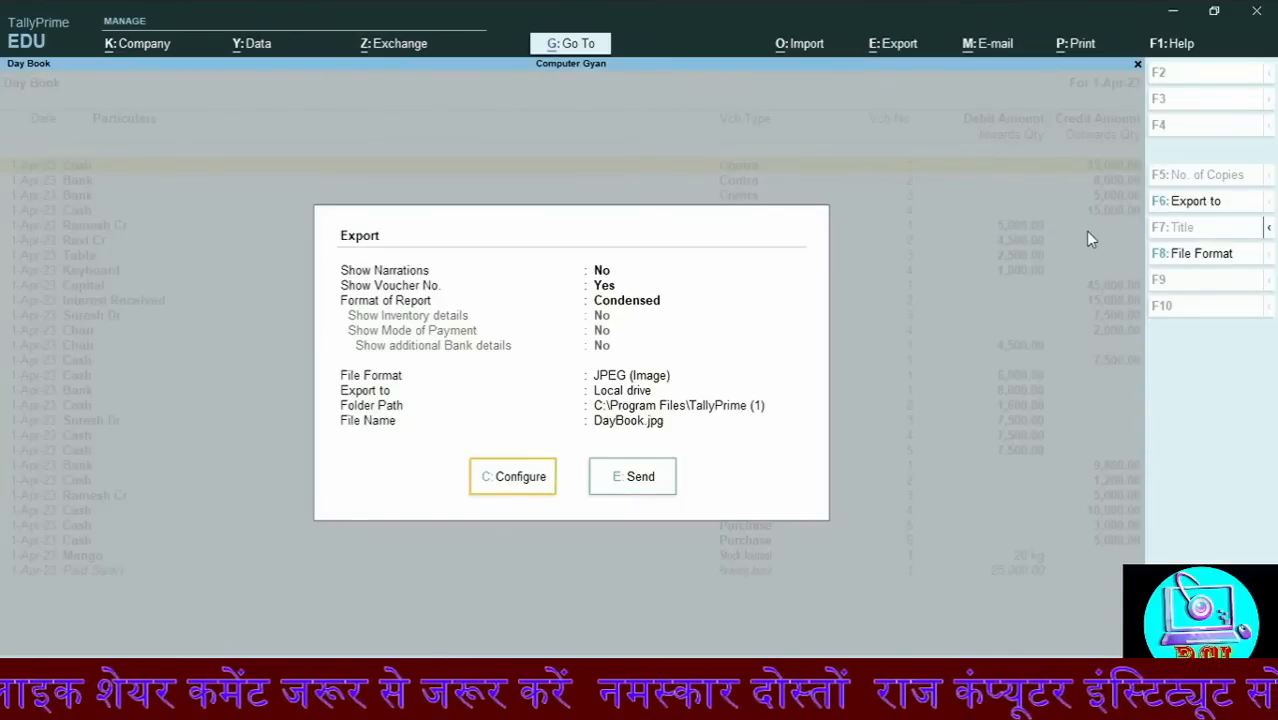
key(Return)
key(Down)
key(Down)
key(Down)
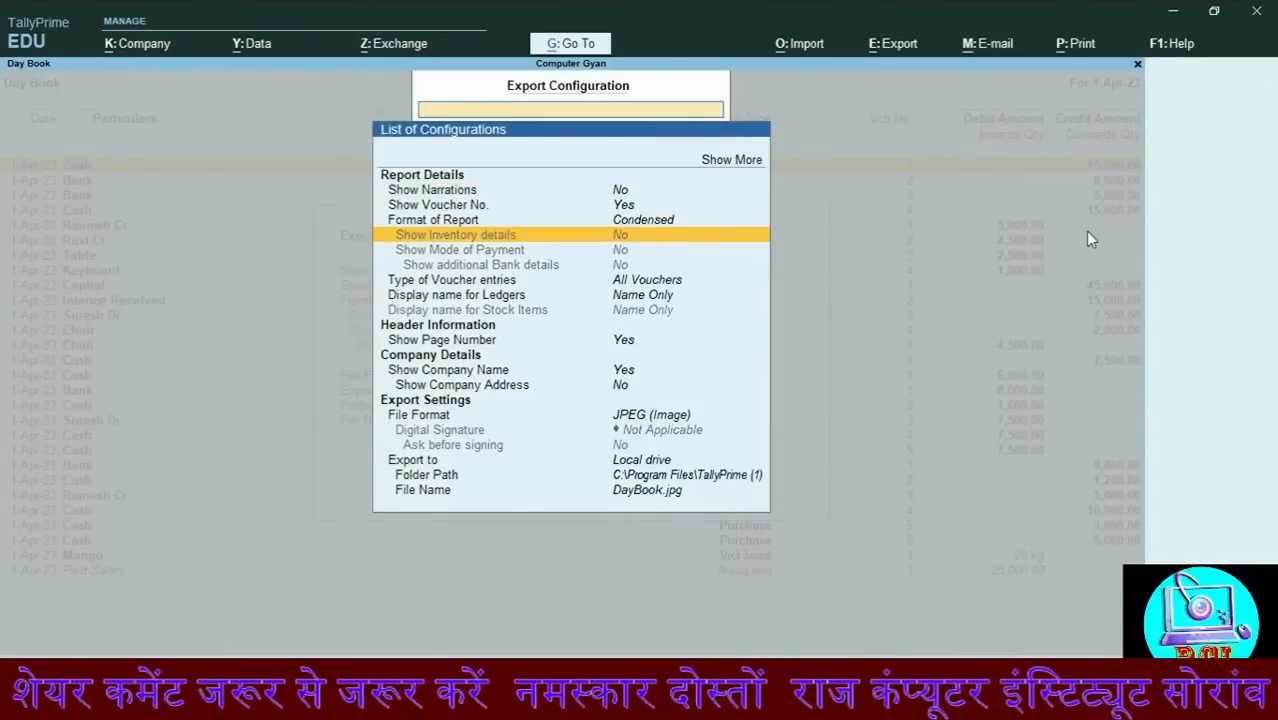
key(Down)
key(Down)
key(Down)
key(Down)
key(Down)
key(Down)
key(Down)
key(Down)
key(Down)
key(Return)
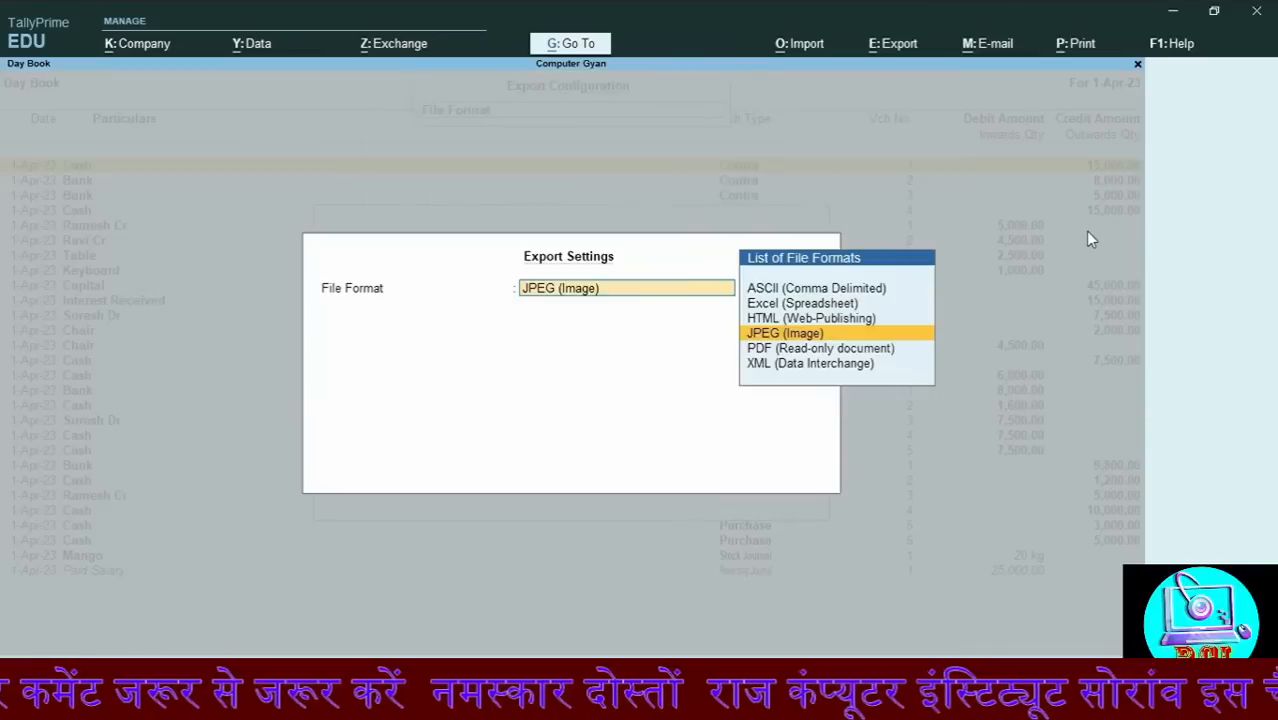
key(Up)
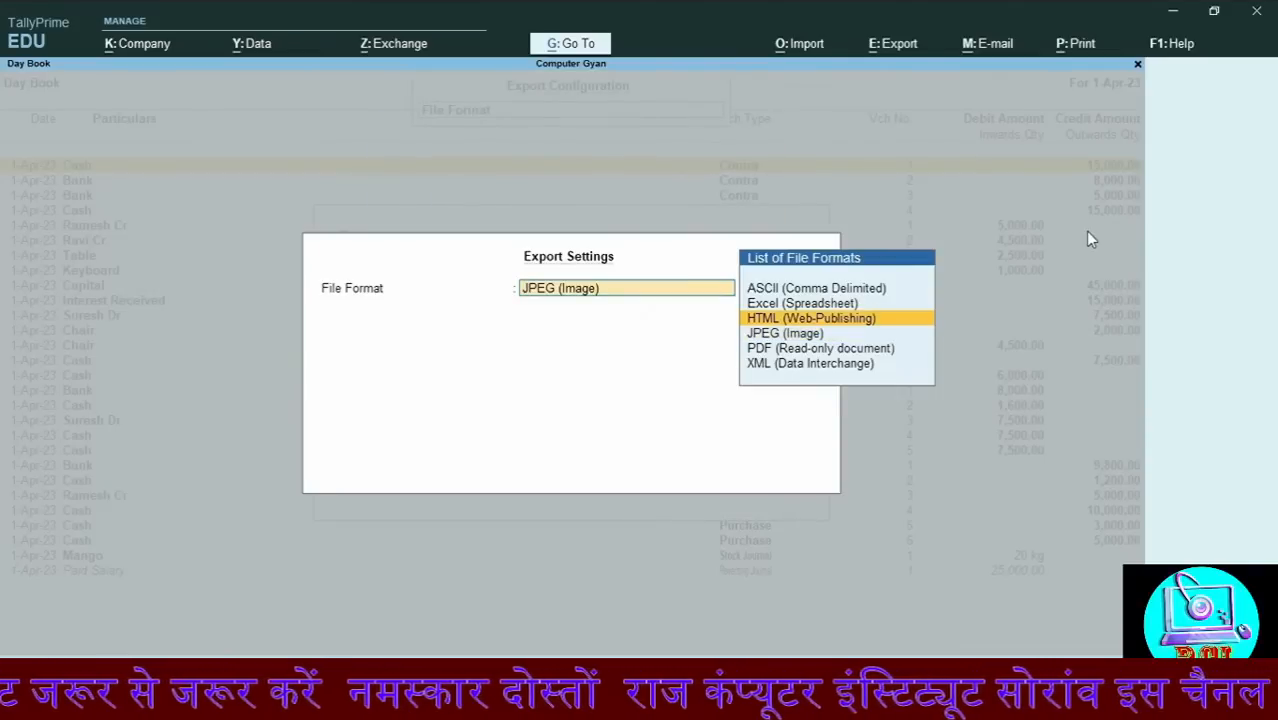
key(Return)
Set the export file name to a person's first name with the .html extension
key(Down)
key(Down)
key(Down)
key(Down)
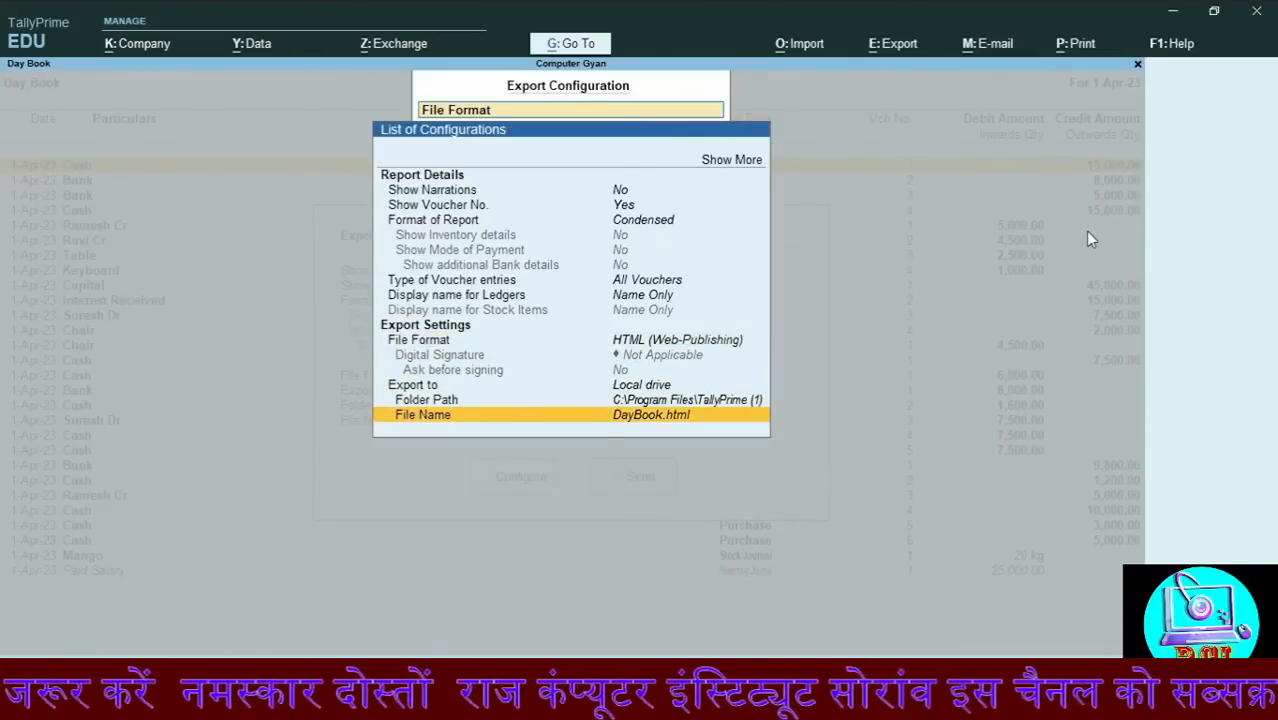
key(Return)
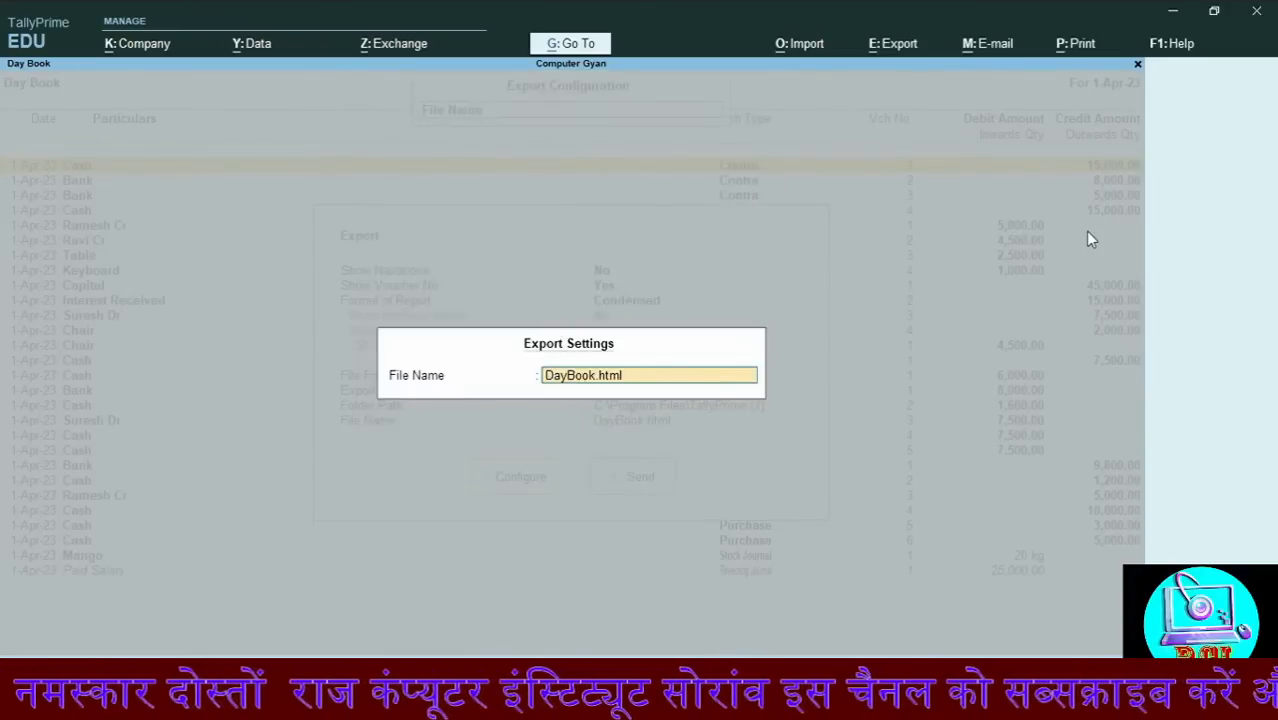
text(anshul)
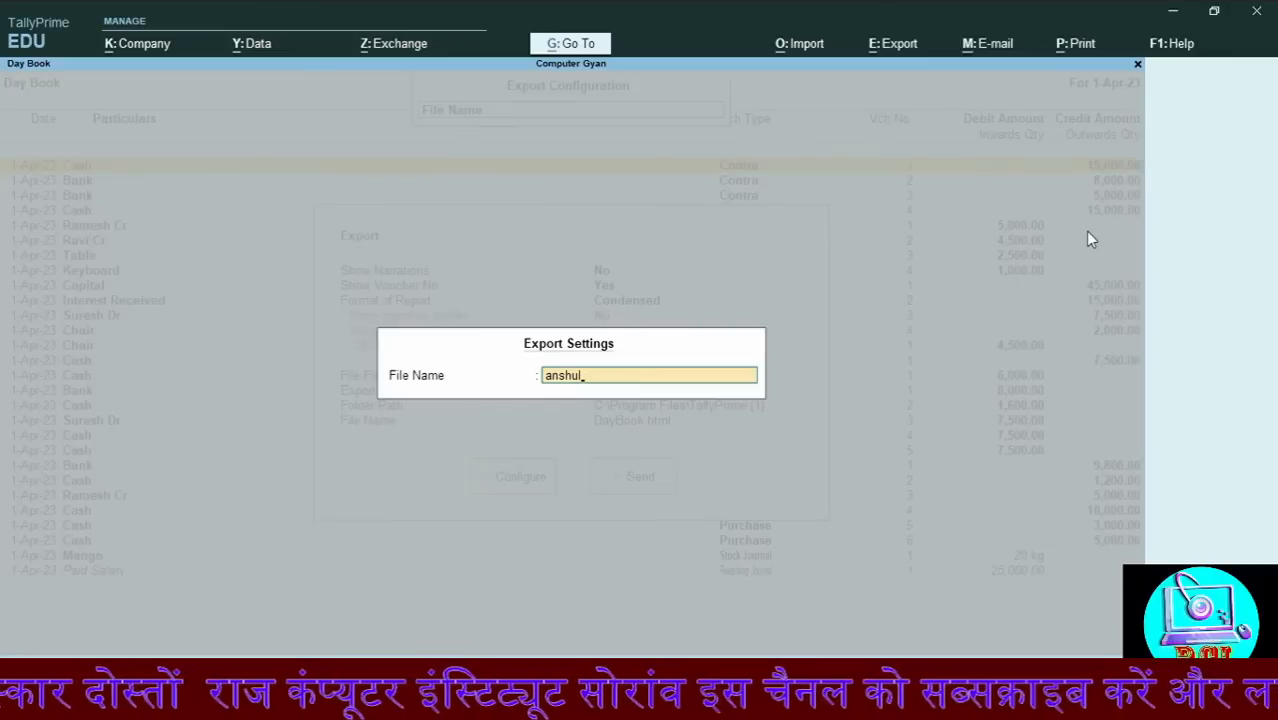
text(.html)
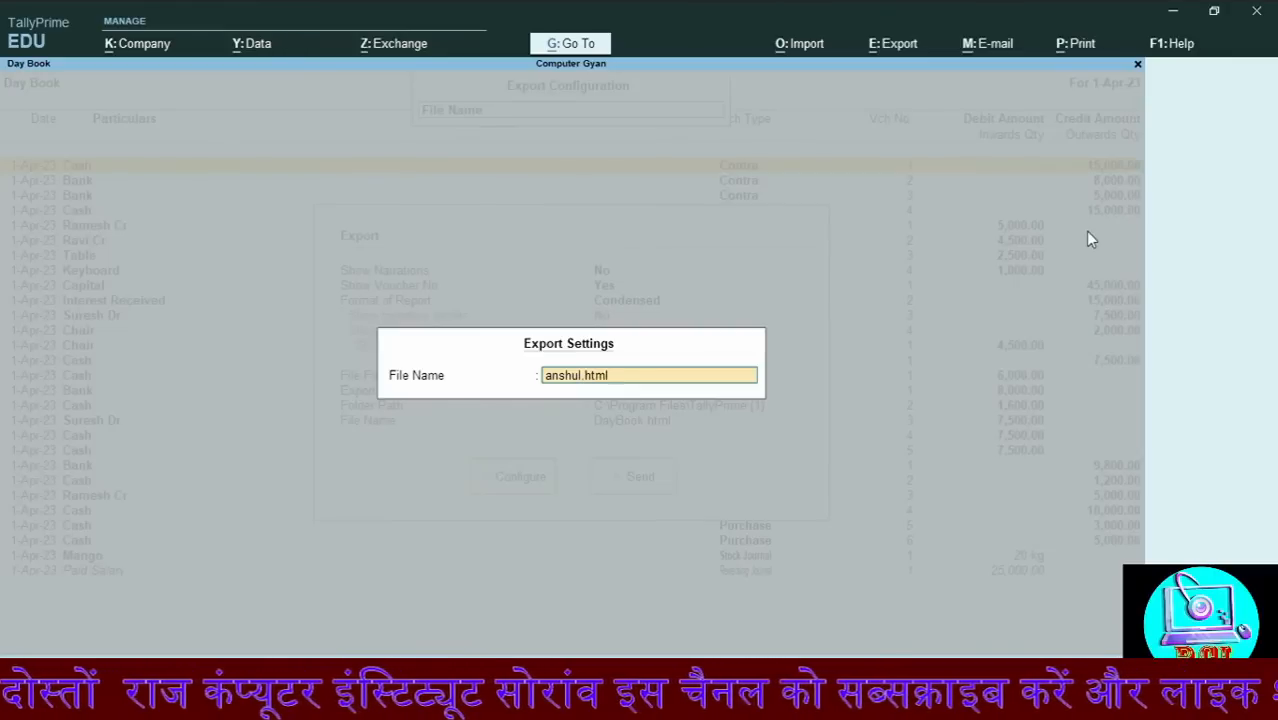
key(Return)
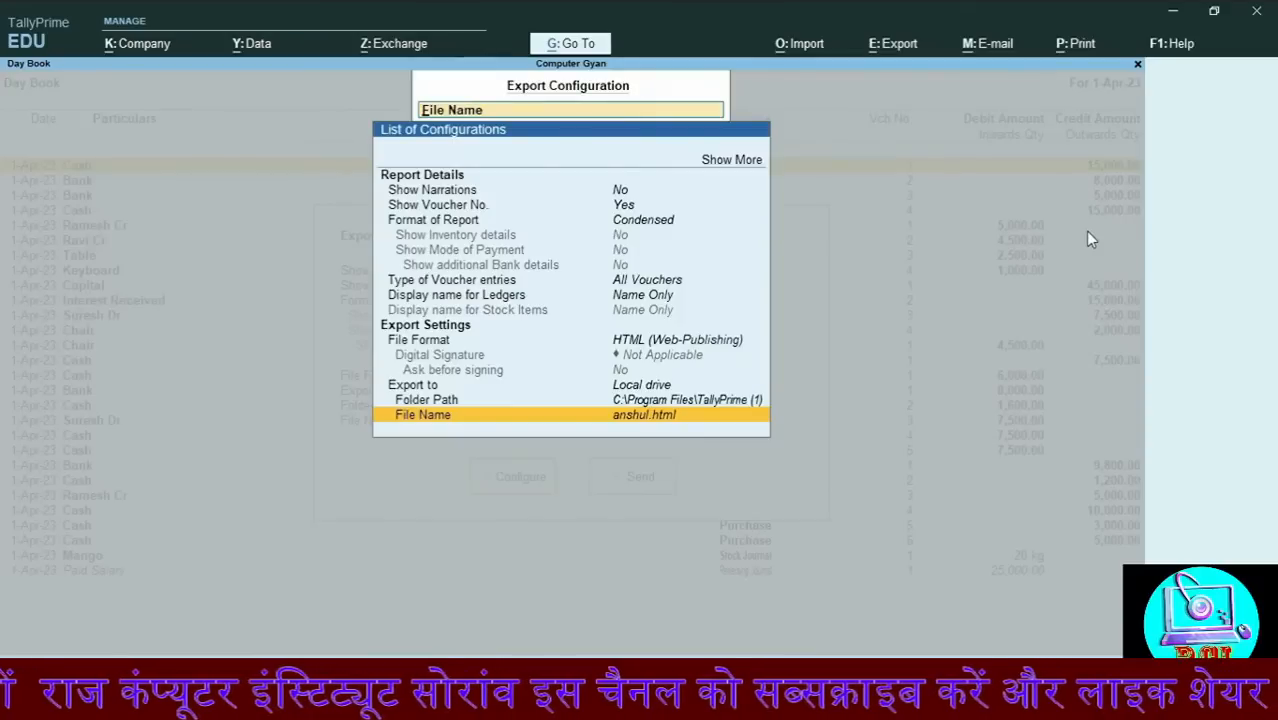
Accept the configuration, export the Day Book as a web page, look through the exported page, and close it
key(ctrl+a)
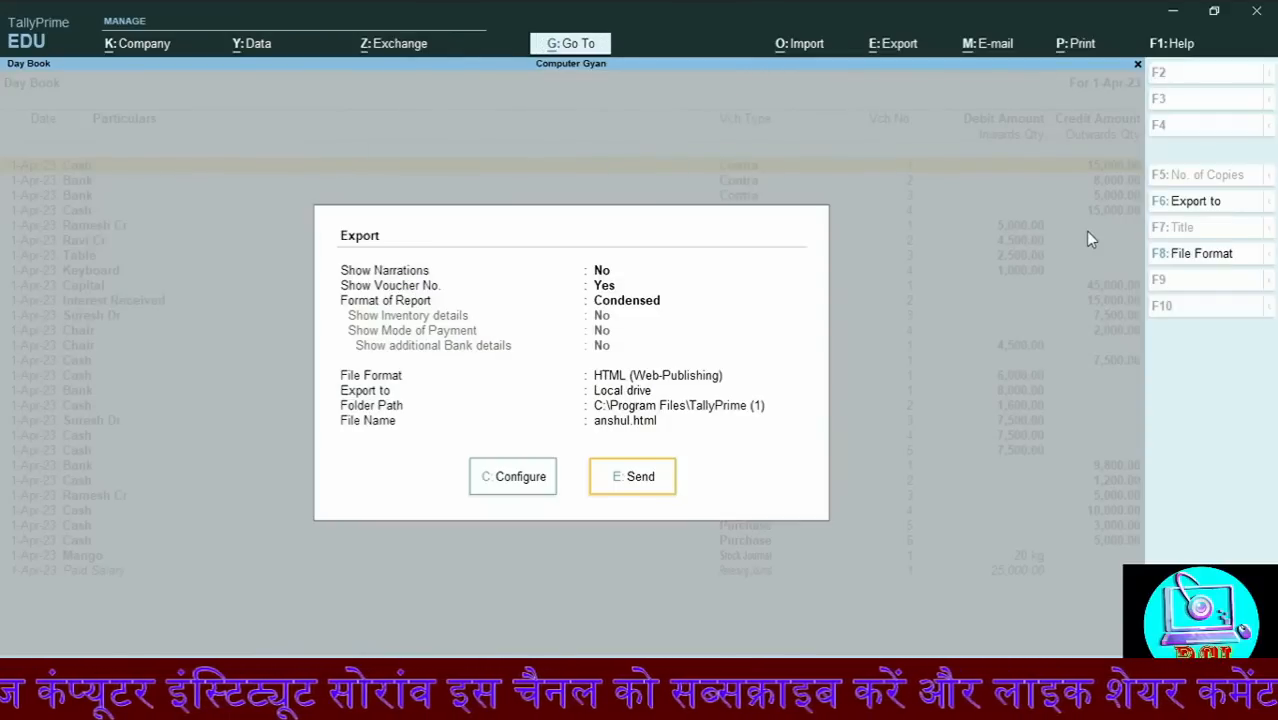
key(Return)
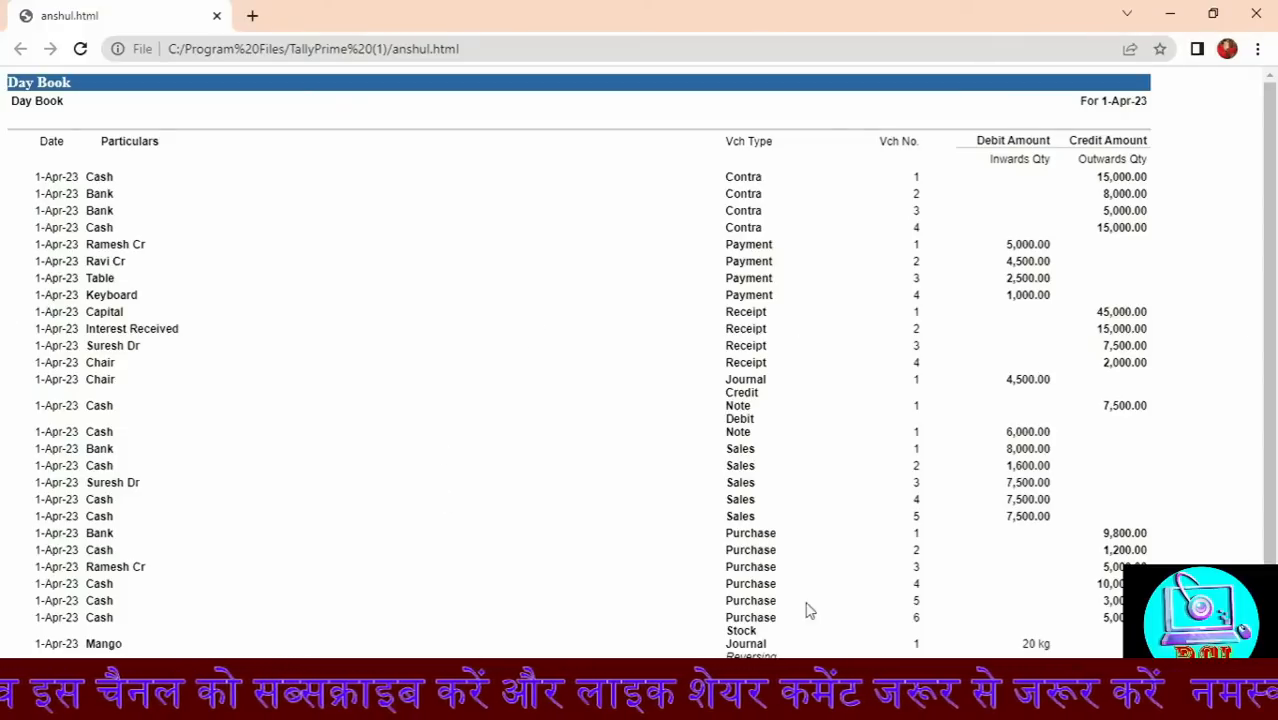
scroll(3, 374, down, 2)
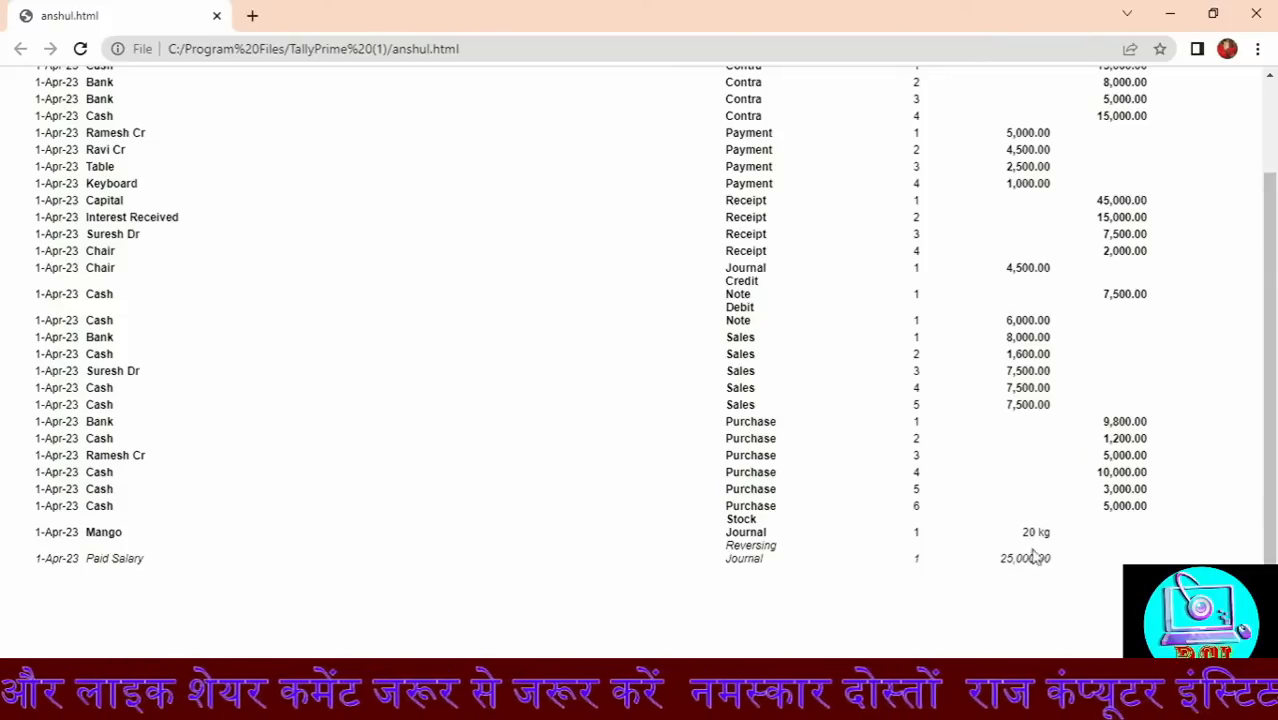
click(1257, 14)
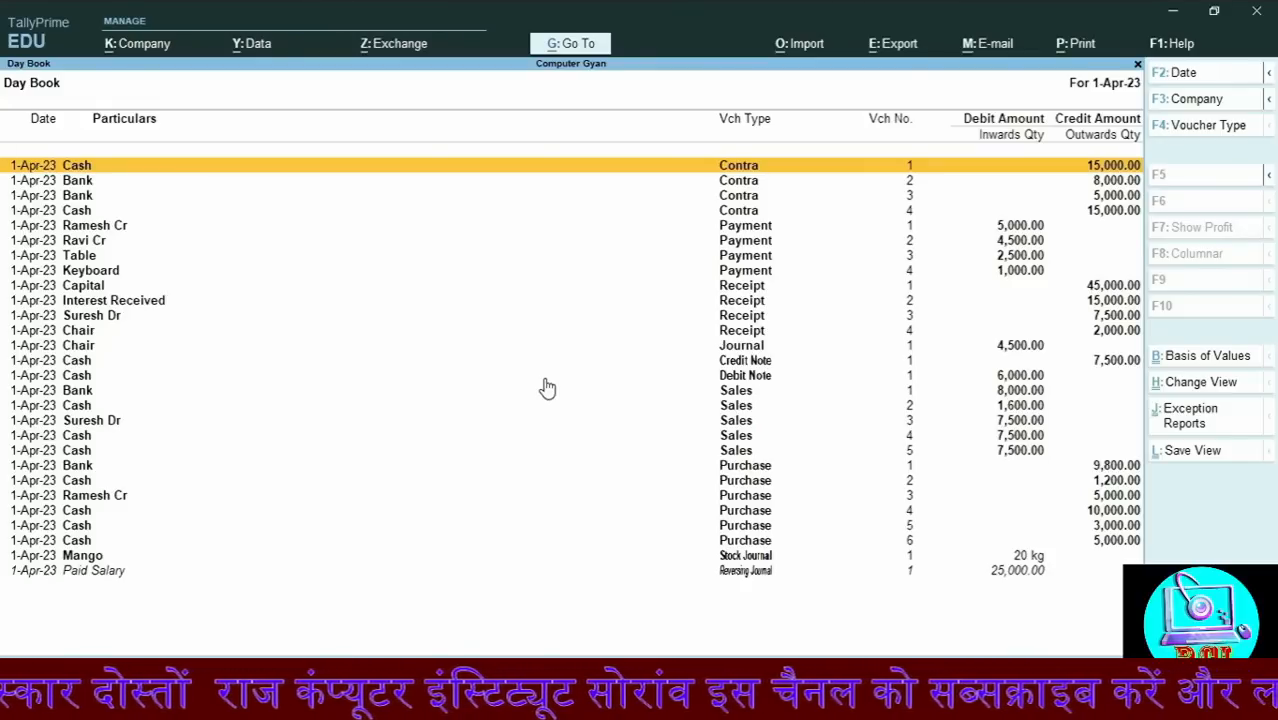
Leave the Day Book and the report list and return to the main Gateway of Tally menu
key(Escape)
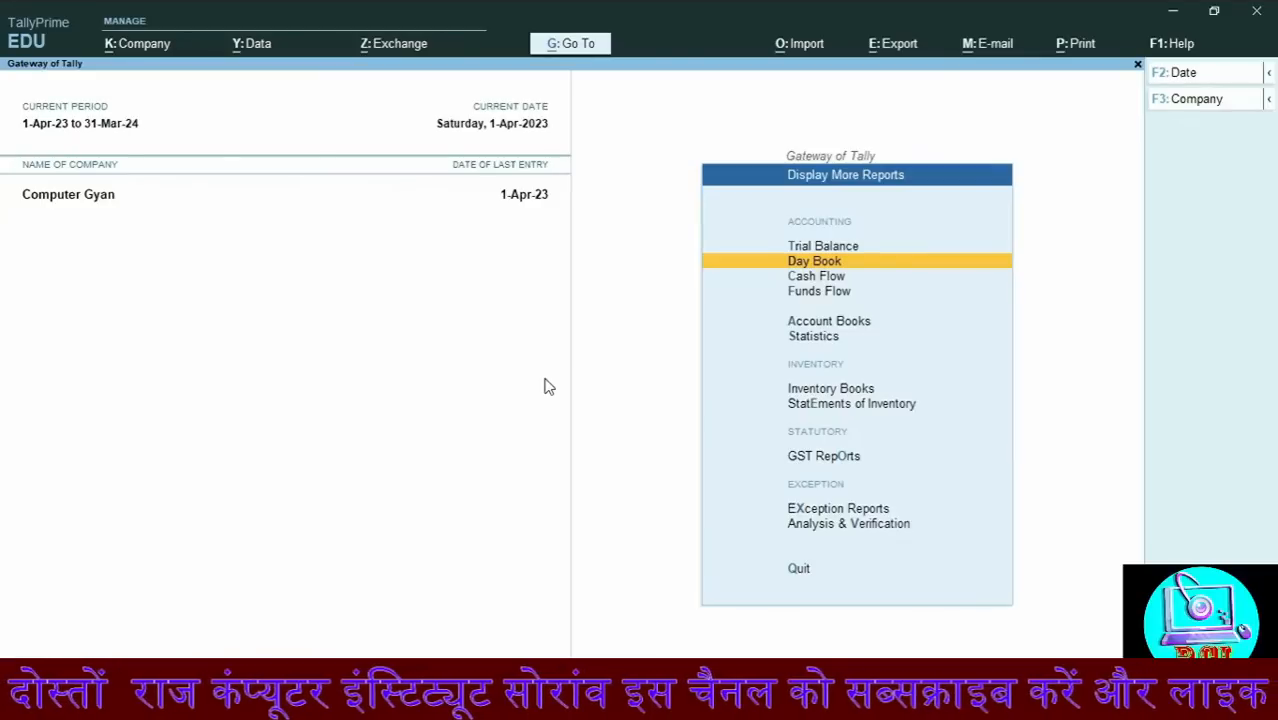
key(Escape)
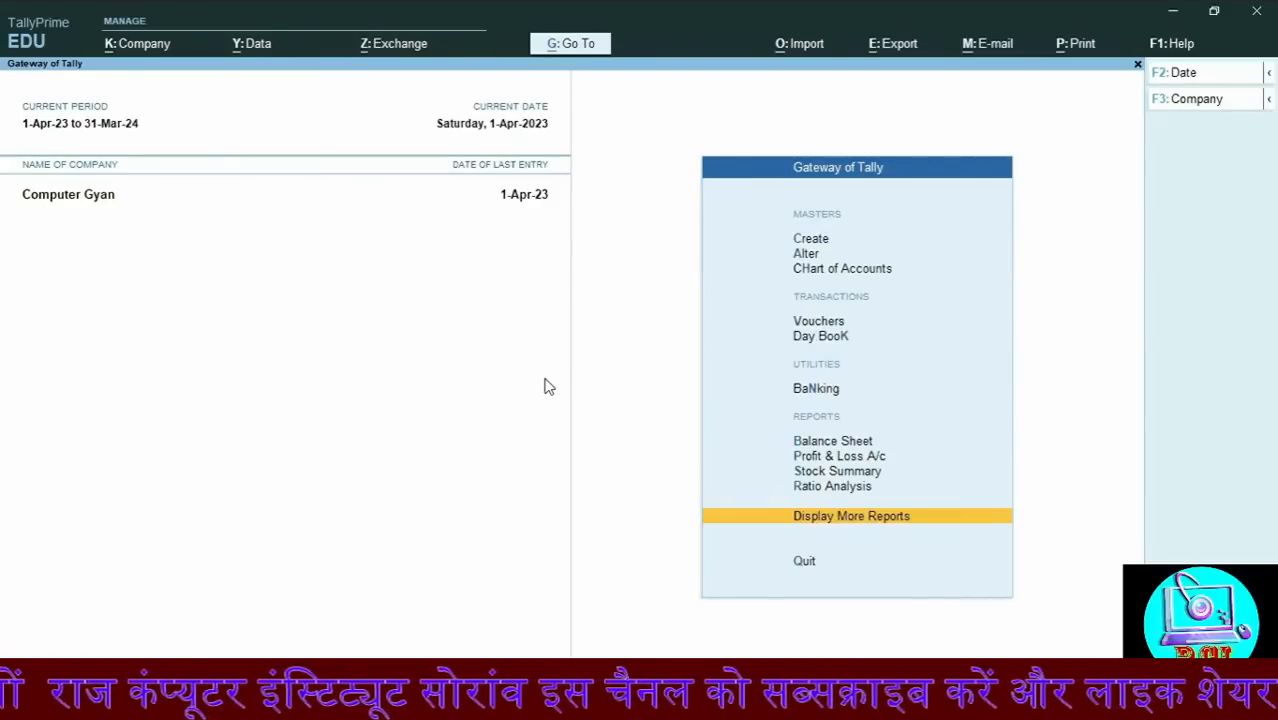
key(Escape)
key(Escape)
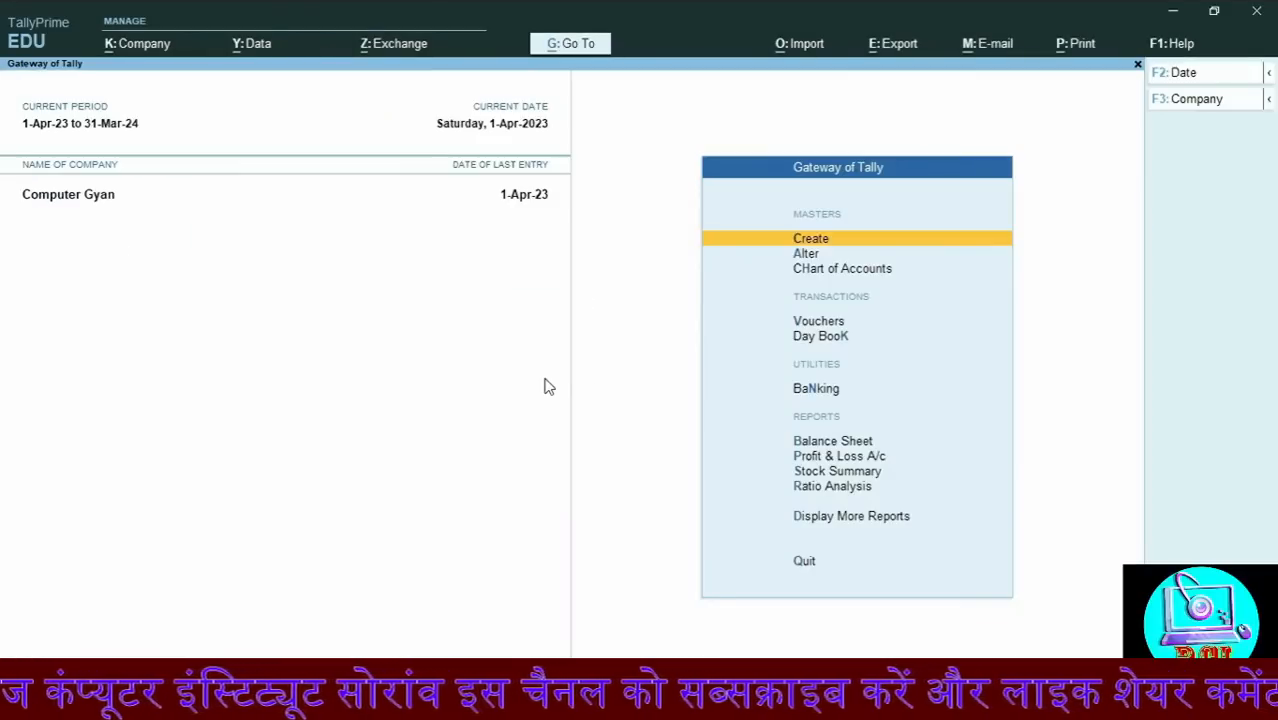
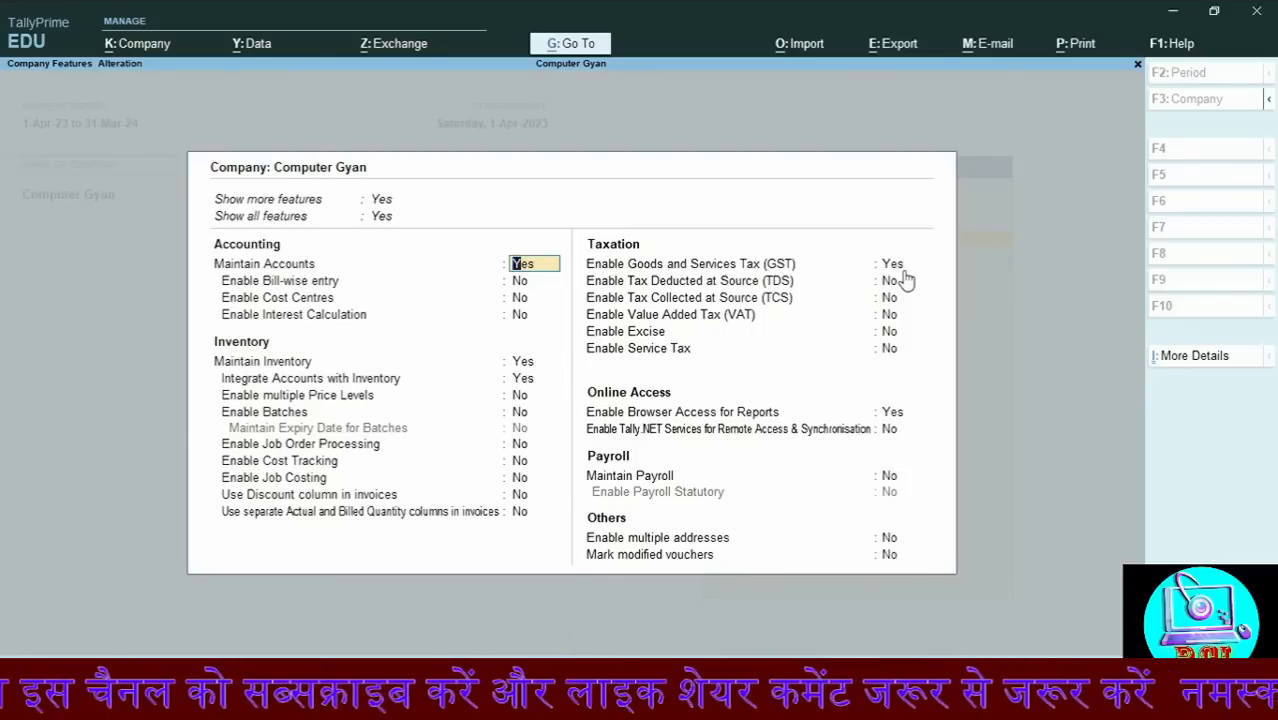
Accept and save the company features of Computer Gyan
key(ctrl)
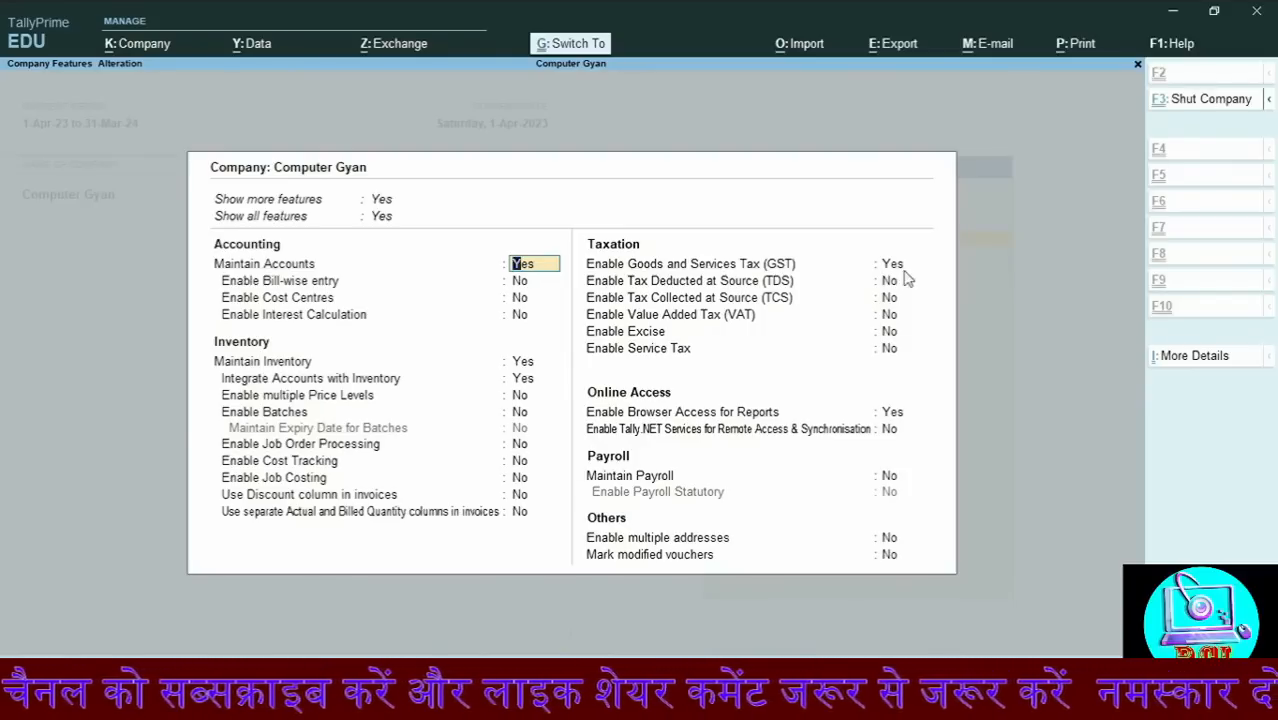
key(ctrl+a)
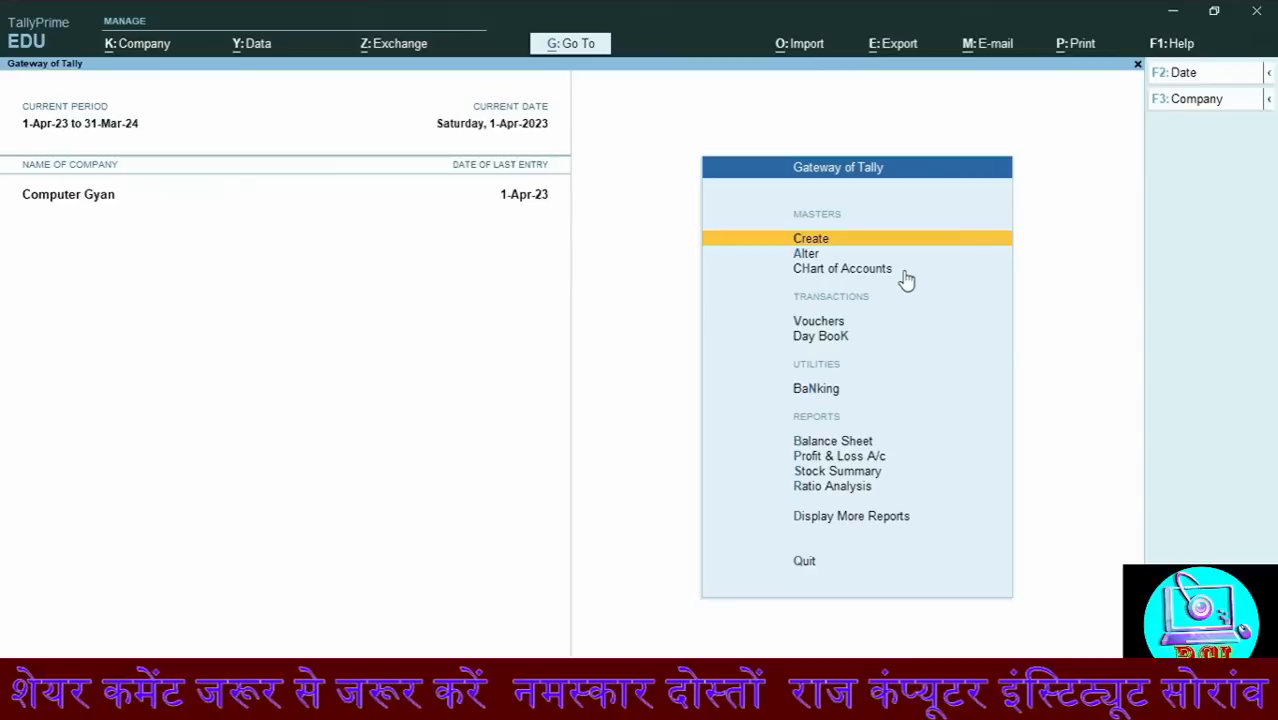
Open the Purchase ledger for alteration
key(Down)
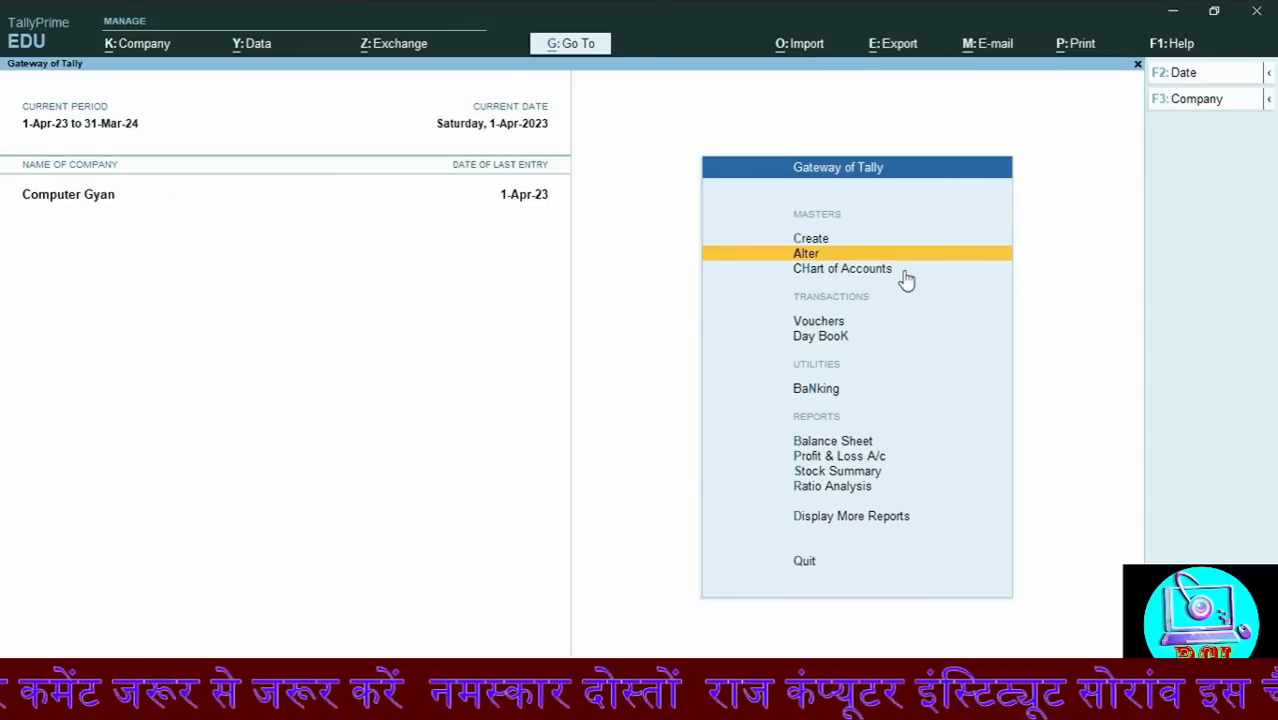
key(Return)
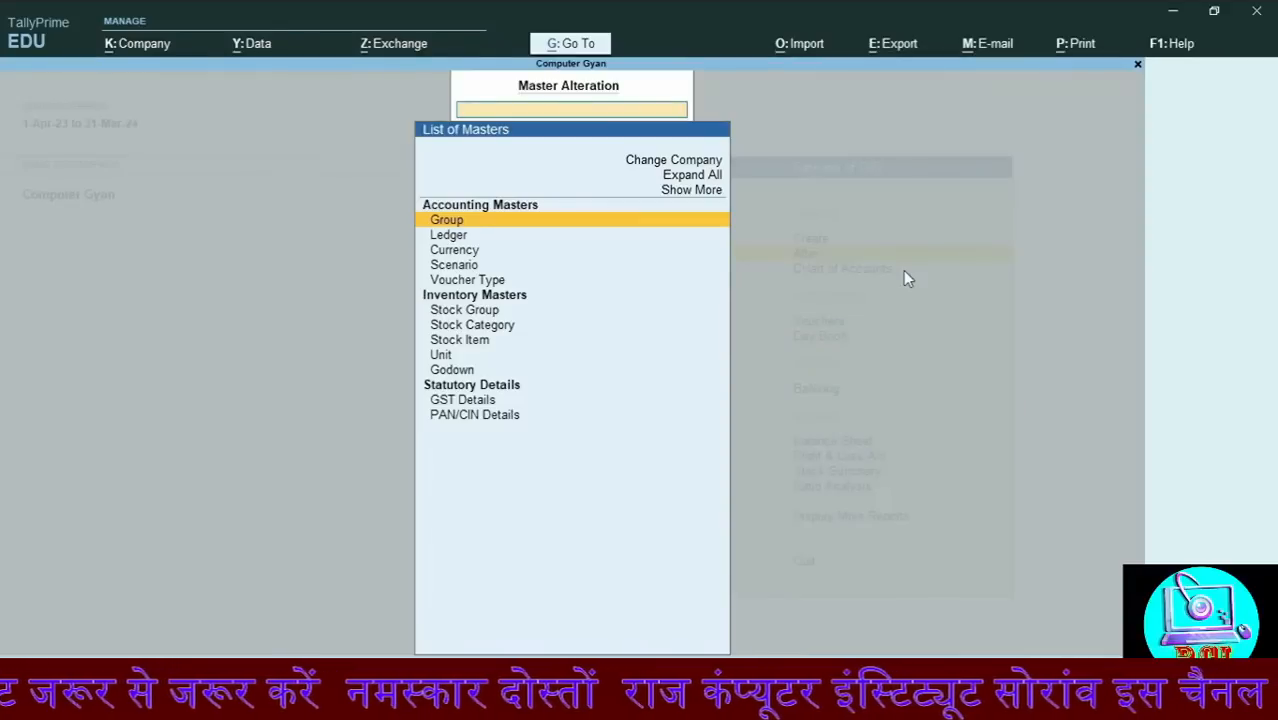
key(Down)
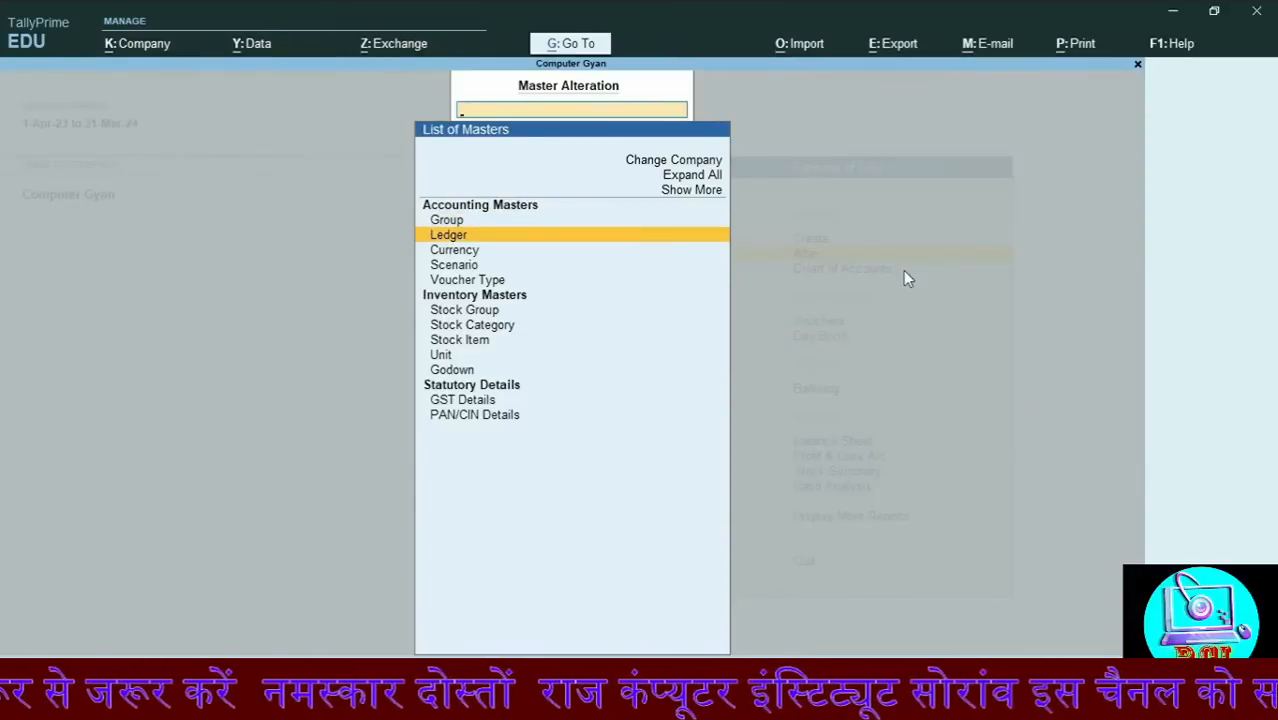
key(Return)
text(Pur)
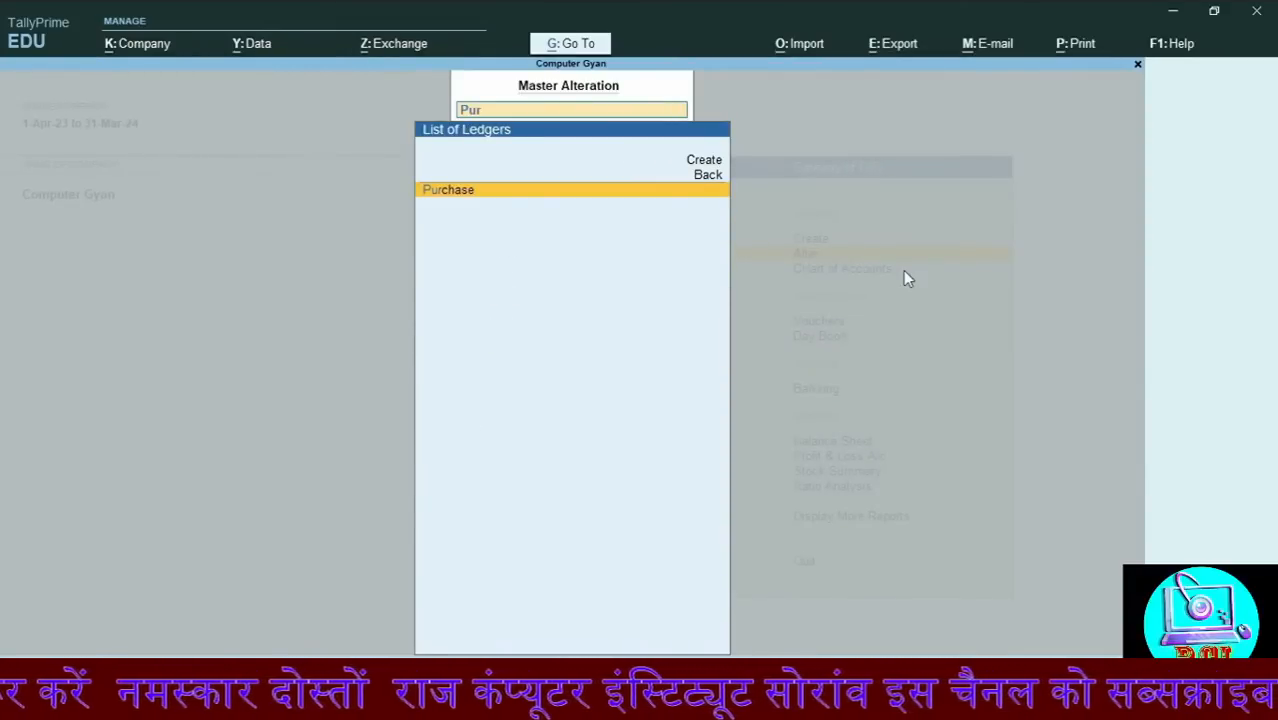
key(Return)
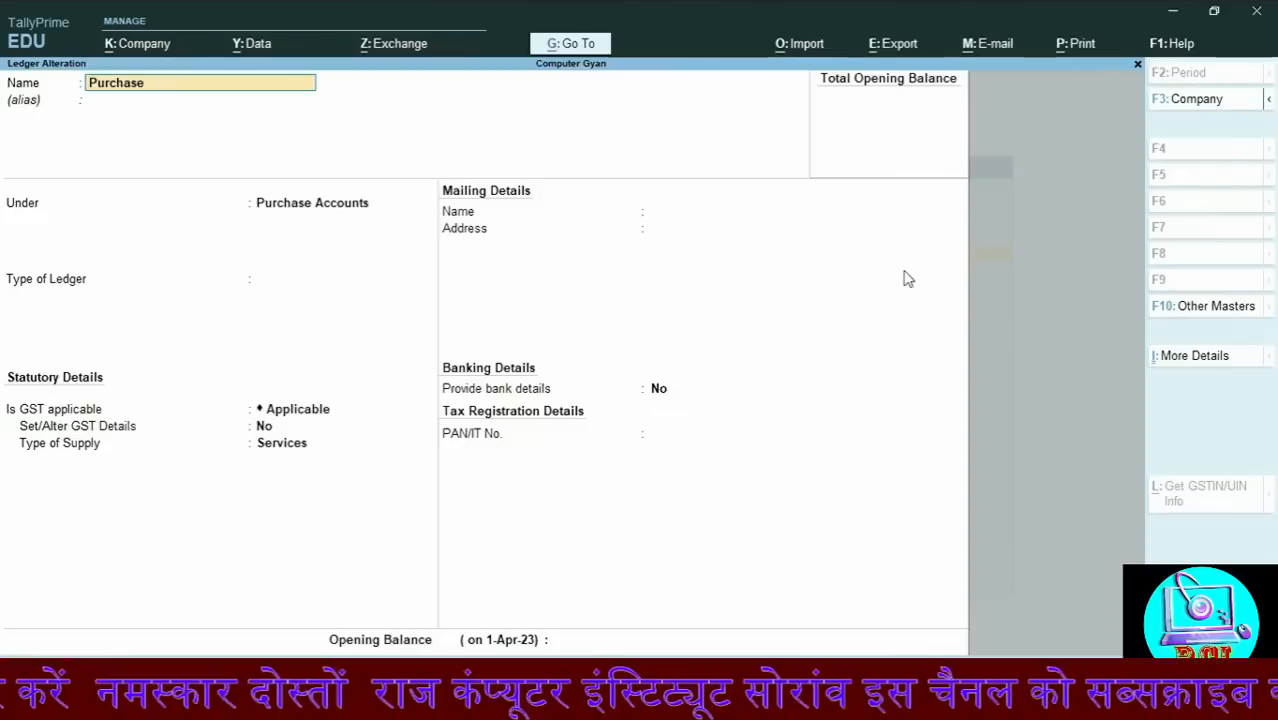
Turn on setting of GST details for the Purchase ledger, keeping its group and GST applicability
key(Return)
key(Return)
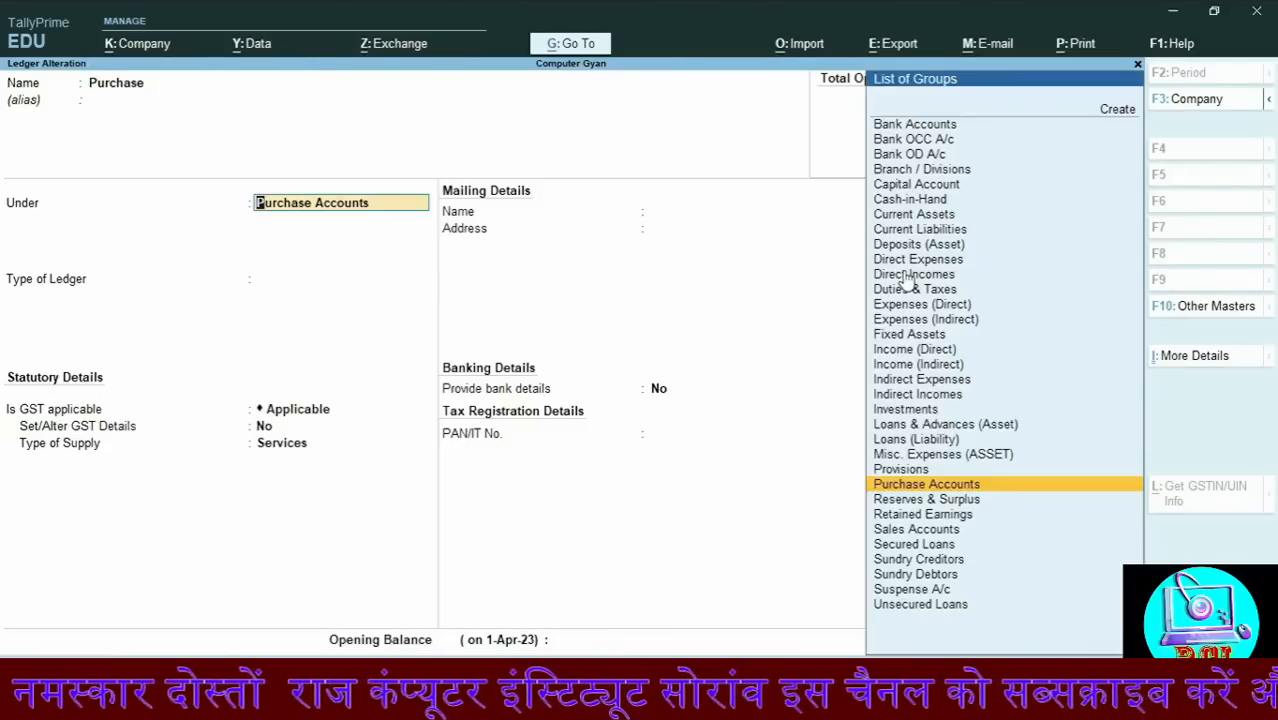
key(Return)
key(Return)
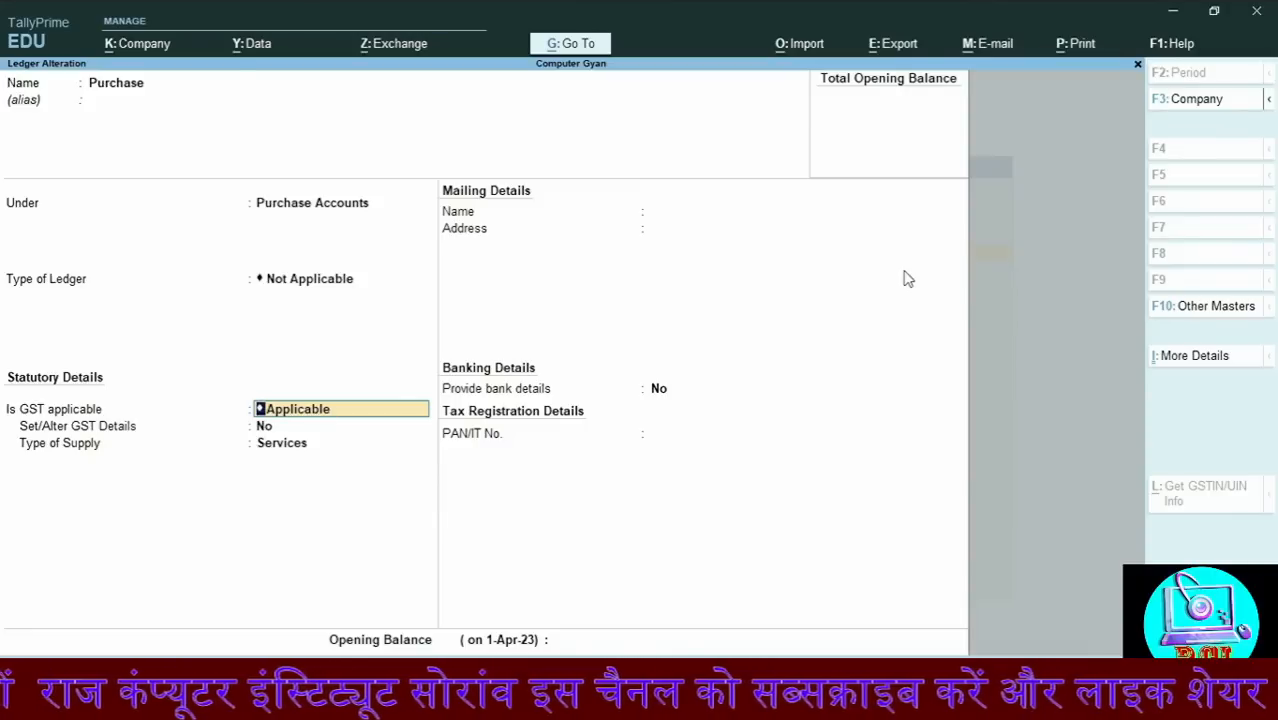
key(Return)
text(yes)
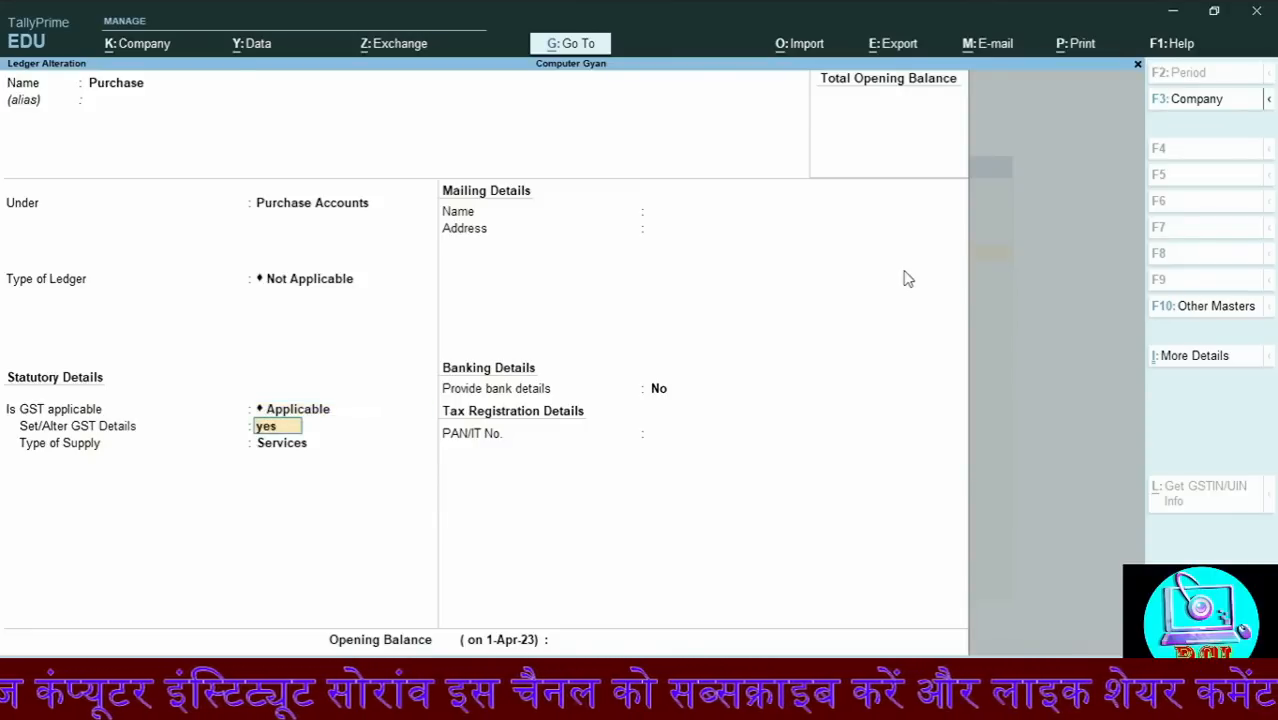
key(Return)
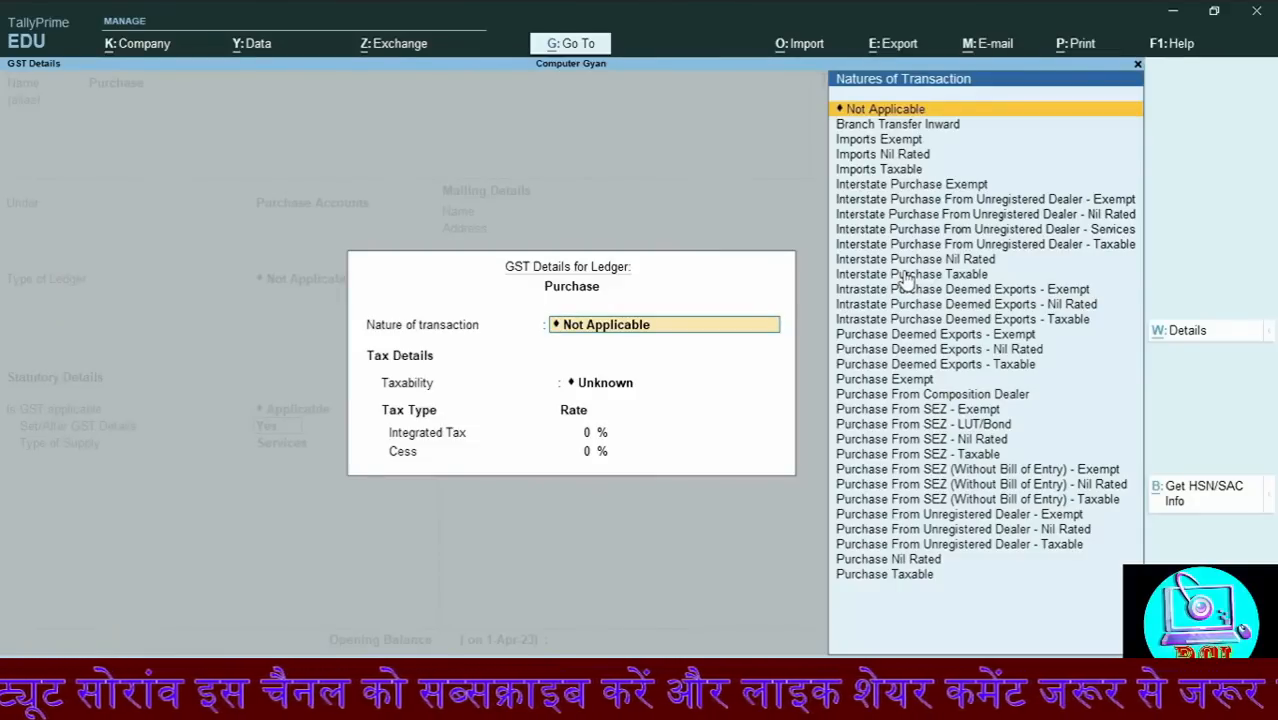
Set the Purchase ledger's nature of transaction to Purchase Taxable with an integrated tax rate of 18%, and accept the GST details
text(Pur)
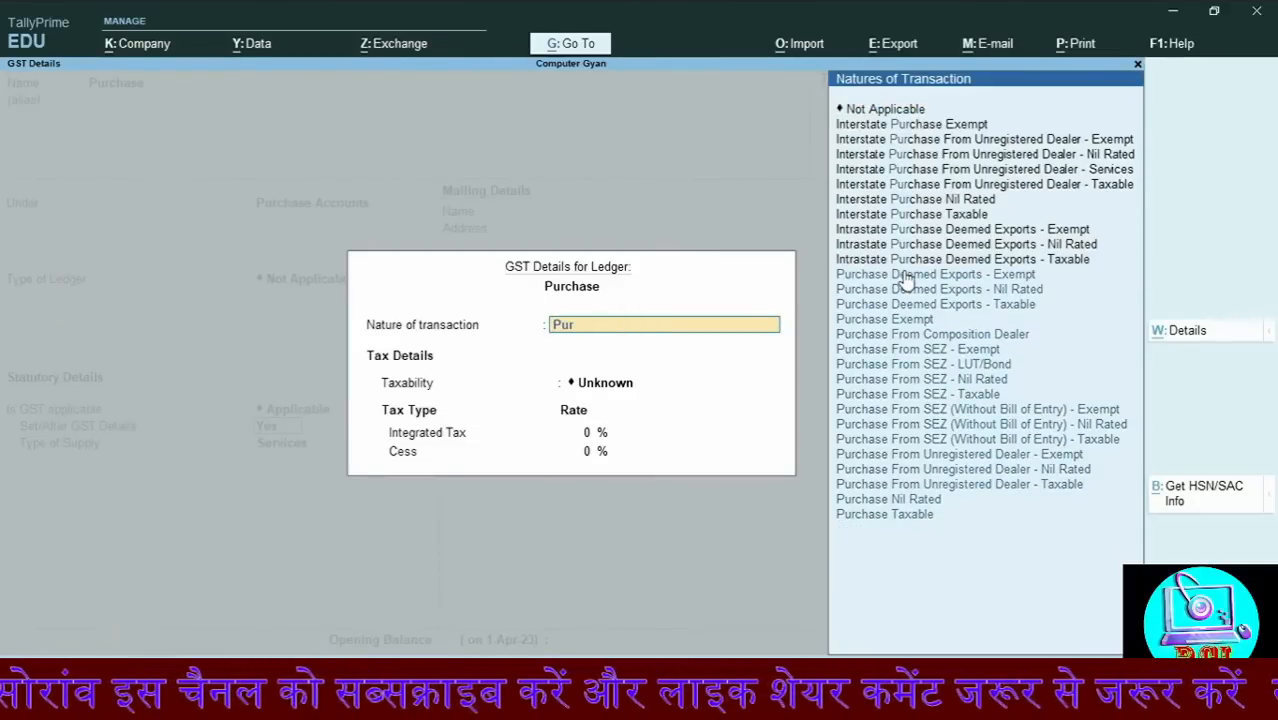
key(Up)
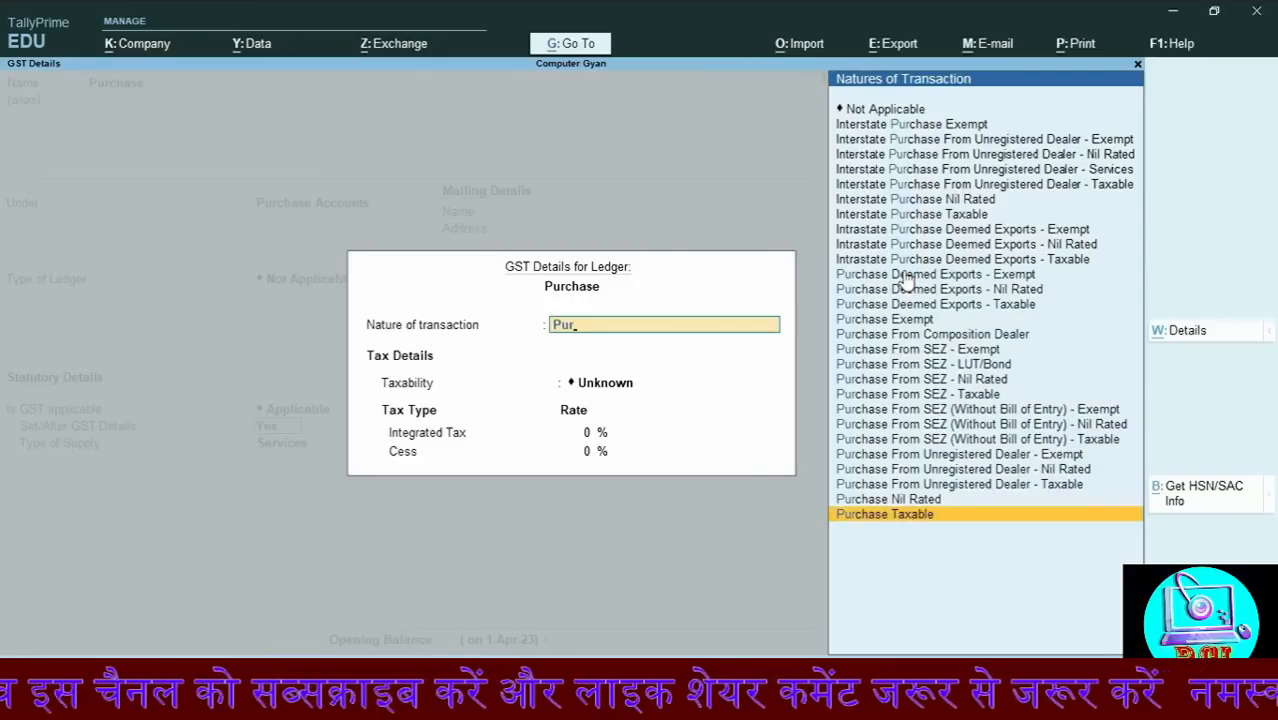
click(905, 514)
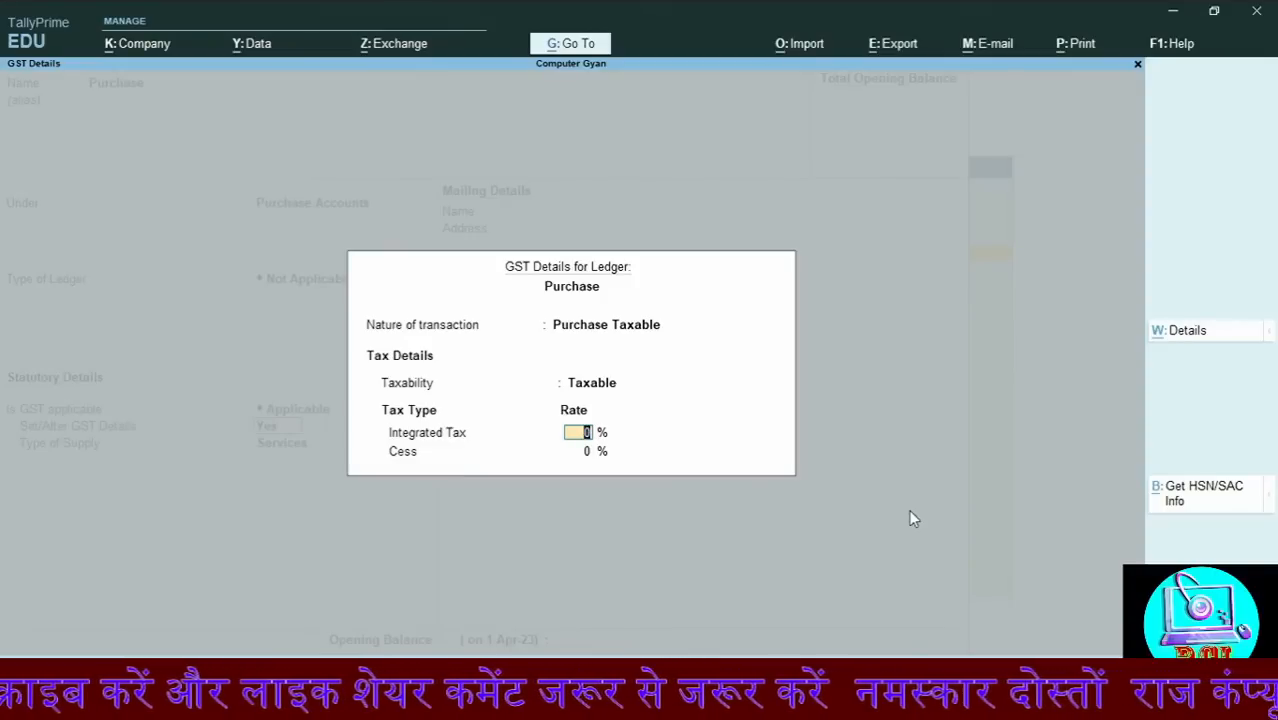
text(1)
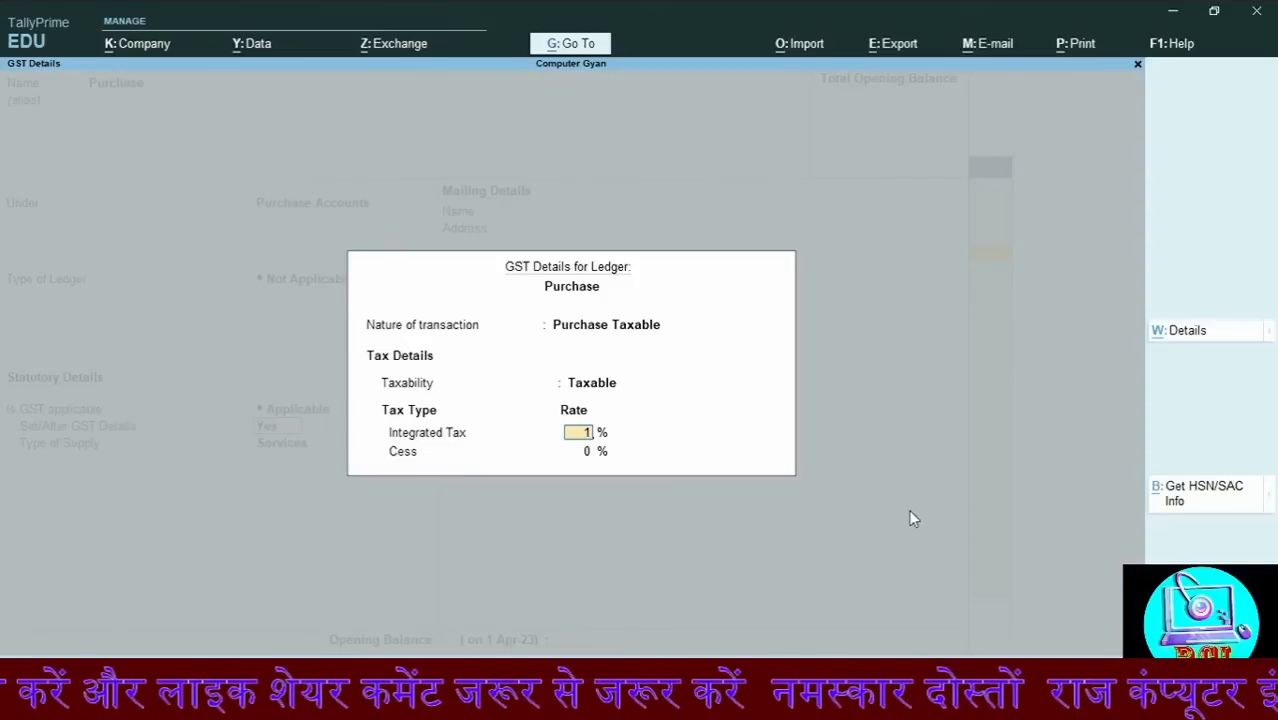
text(8)
key(Return)
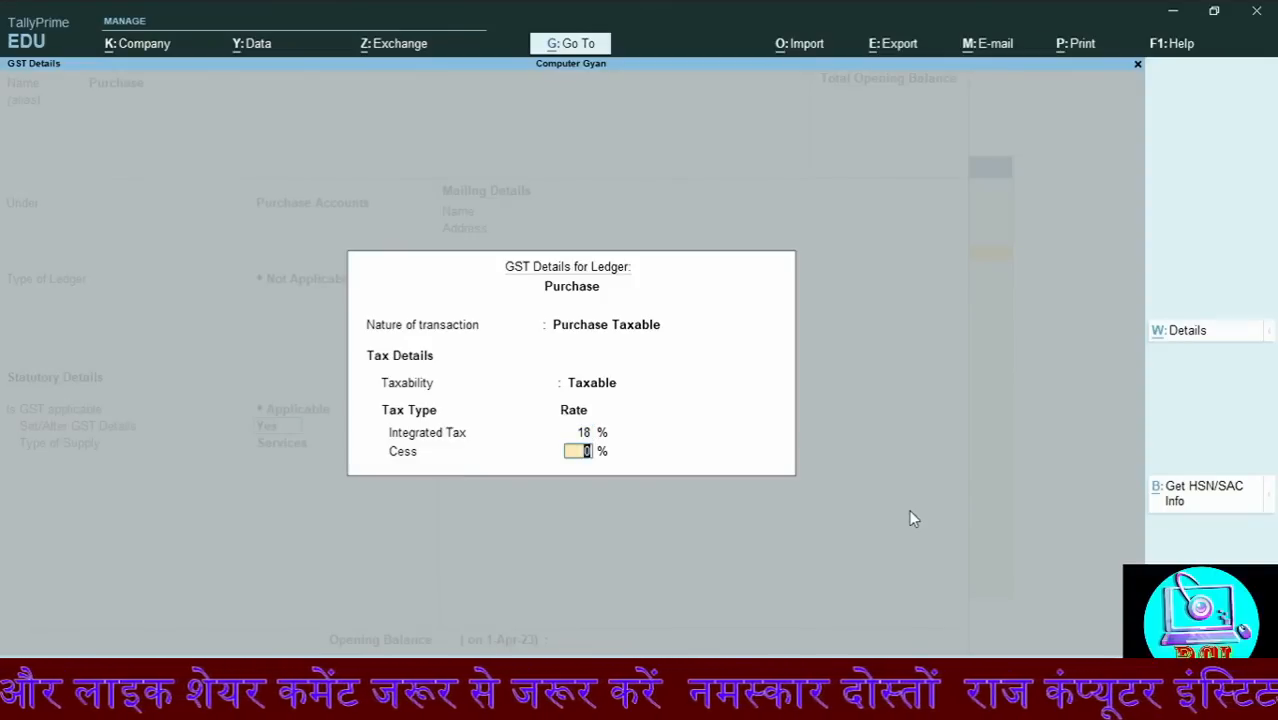
key(Return)
Set the Purchase ledger's type of supply to Goods and save the ledger
key(Up)
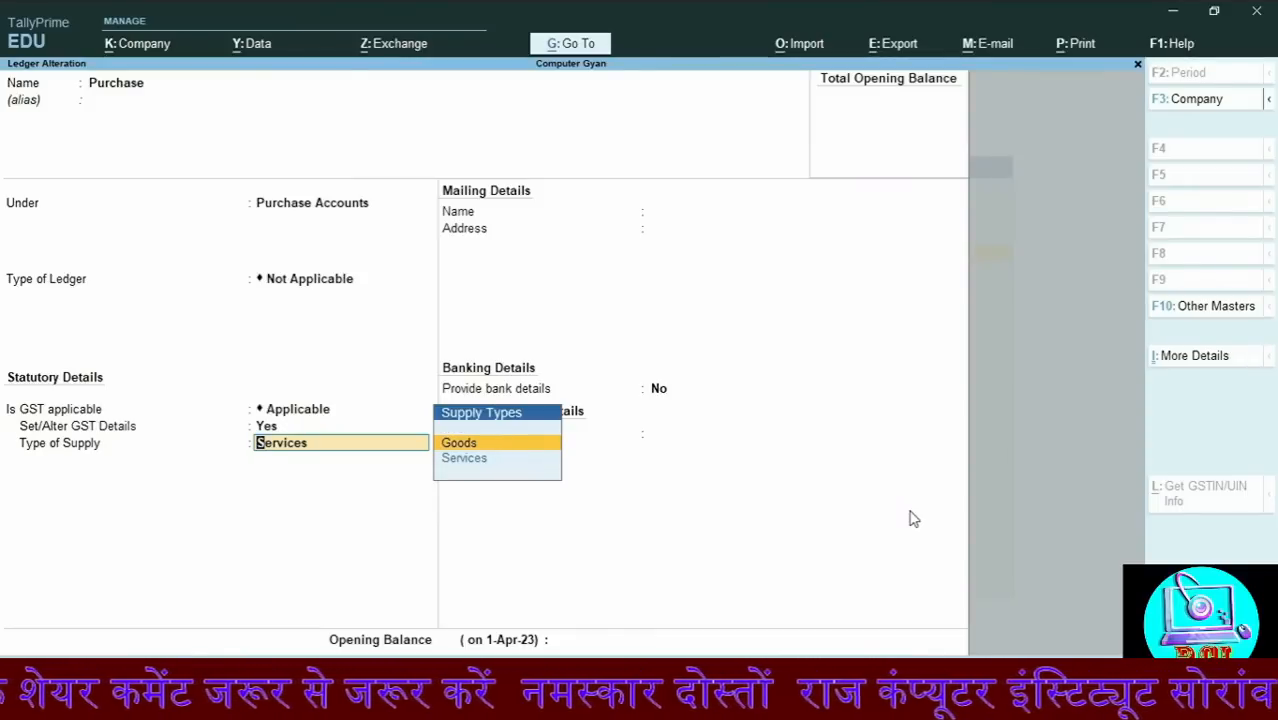
key(Return)
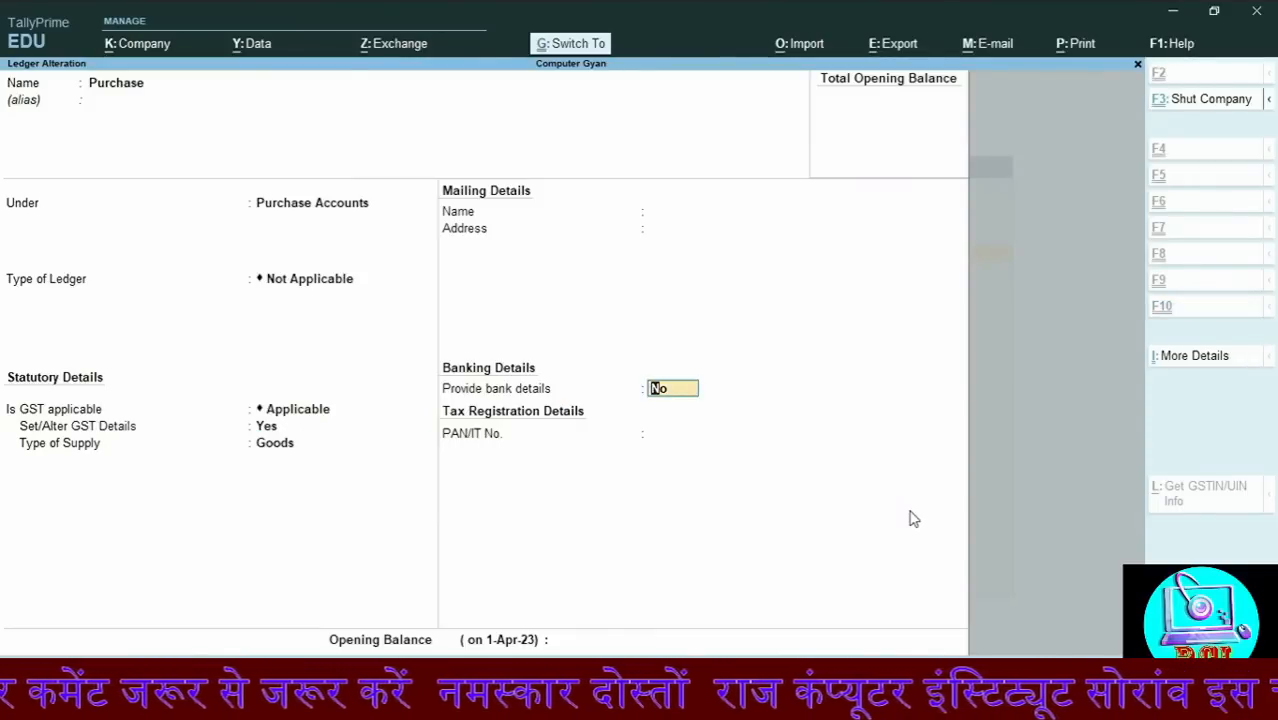
key(ctrl+a)
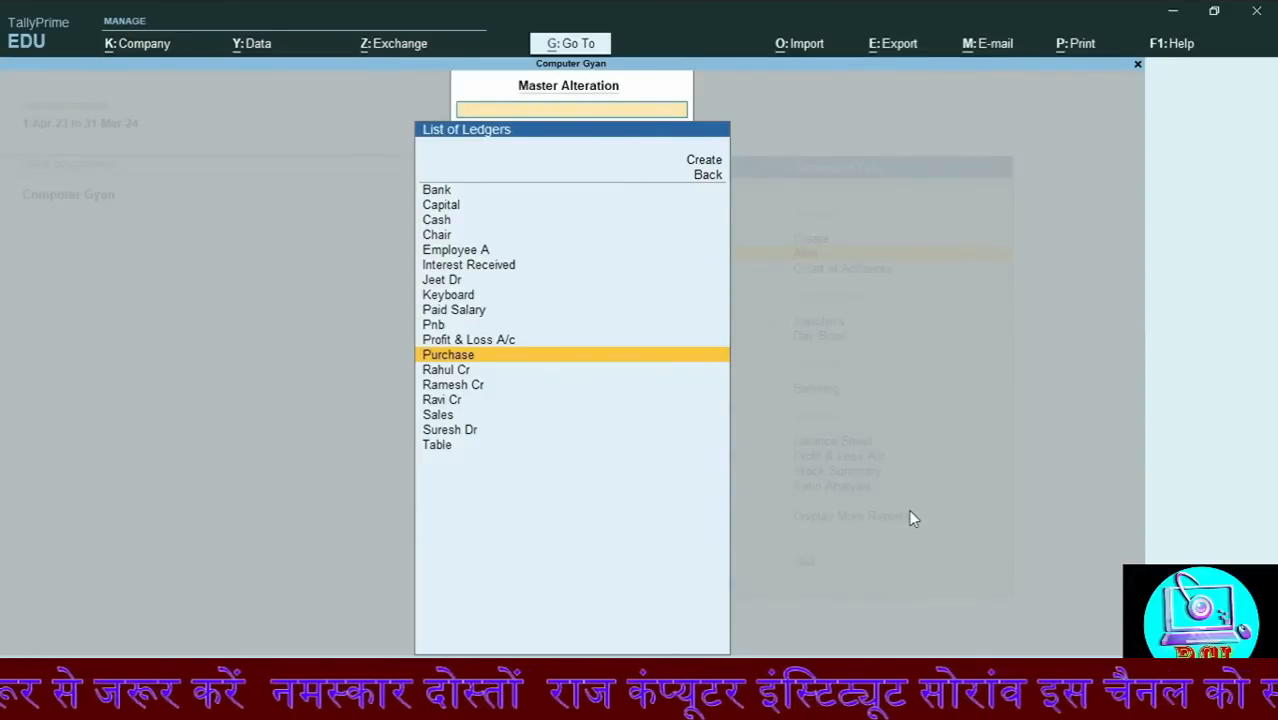
Open the Sales ledger for alteration and turn on setting of its GST details, keeping its group and GST applicability
text(Sa)
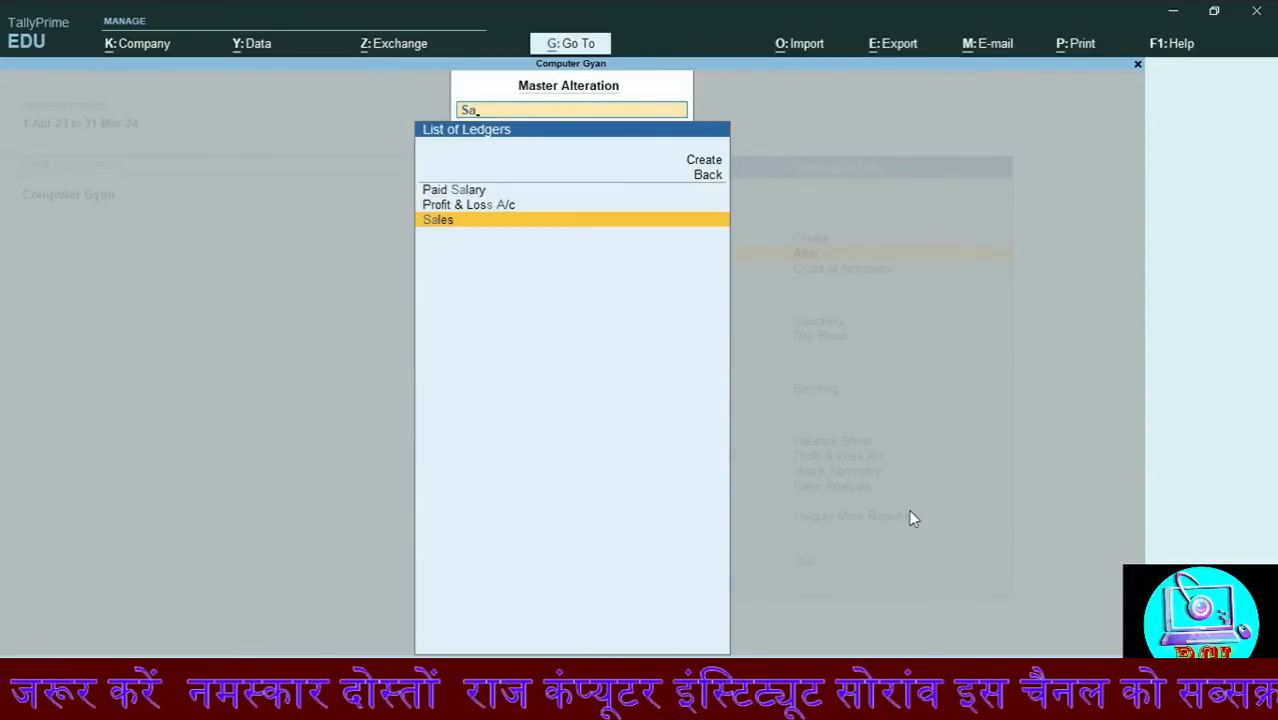
key(Return)
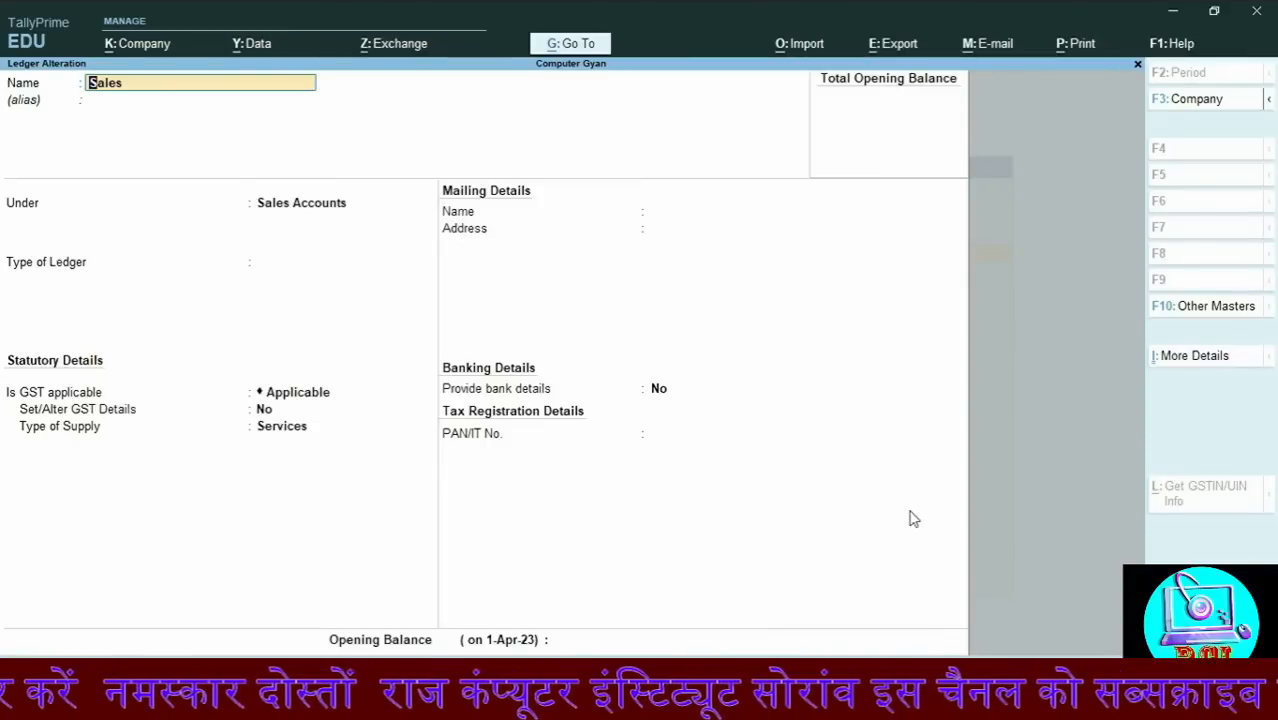
key(Return)
key(Return)
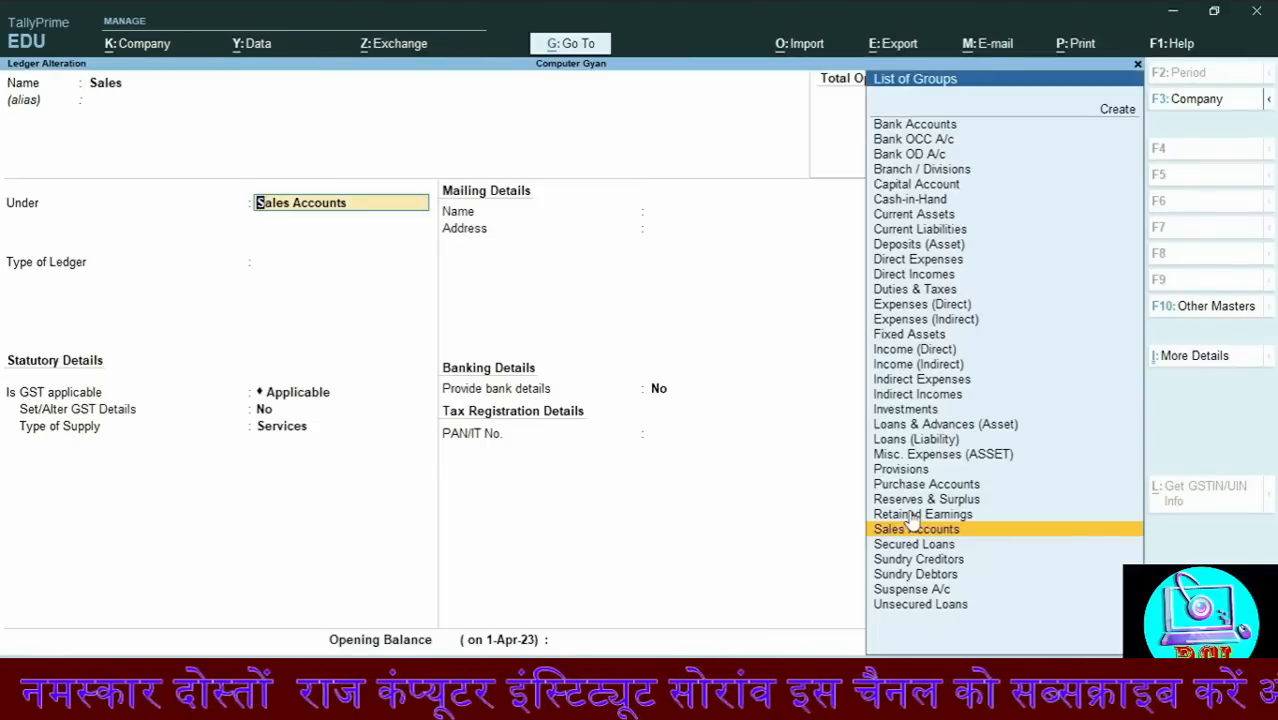
key(Return)
key(Return)
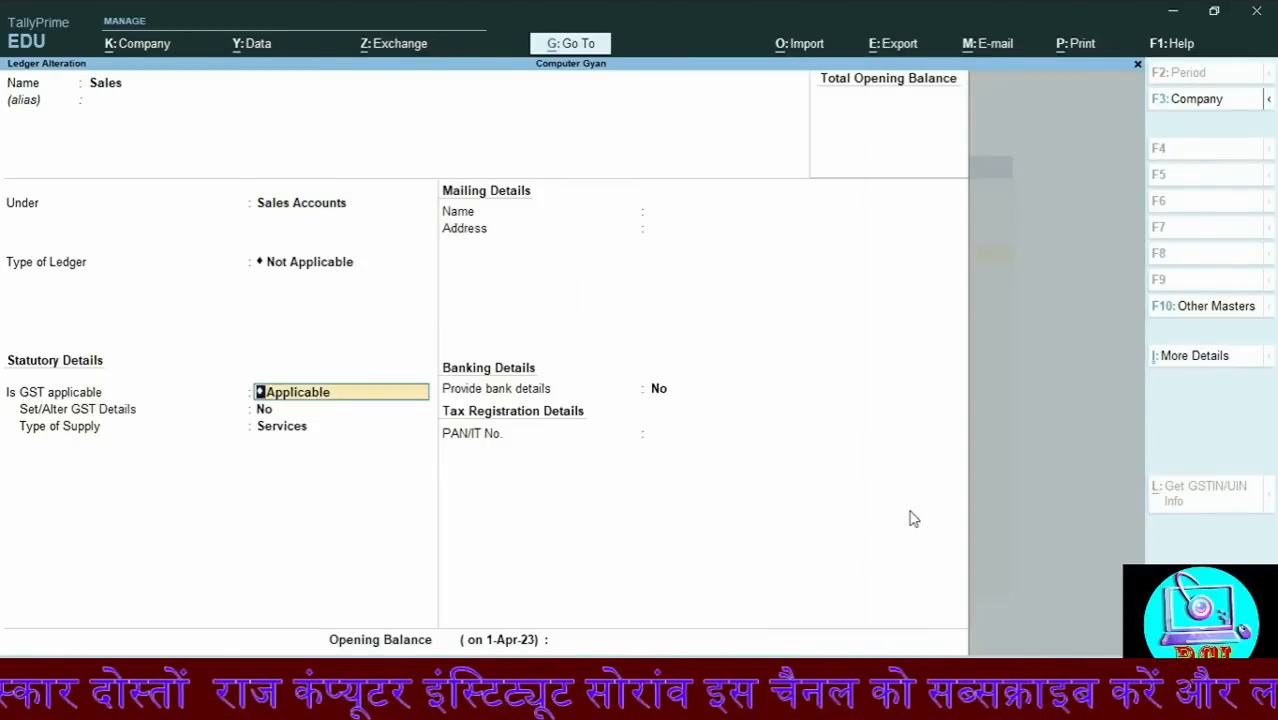
key(Return)
text(y)
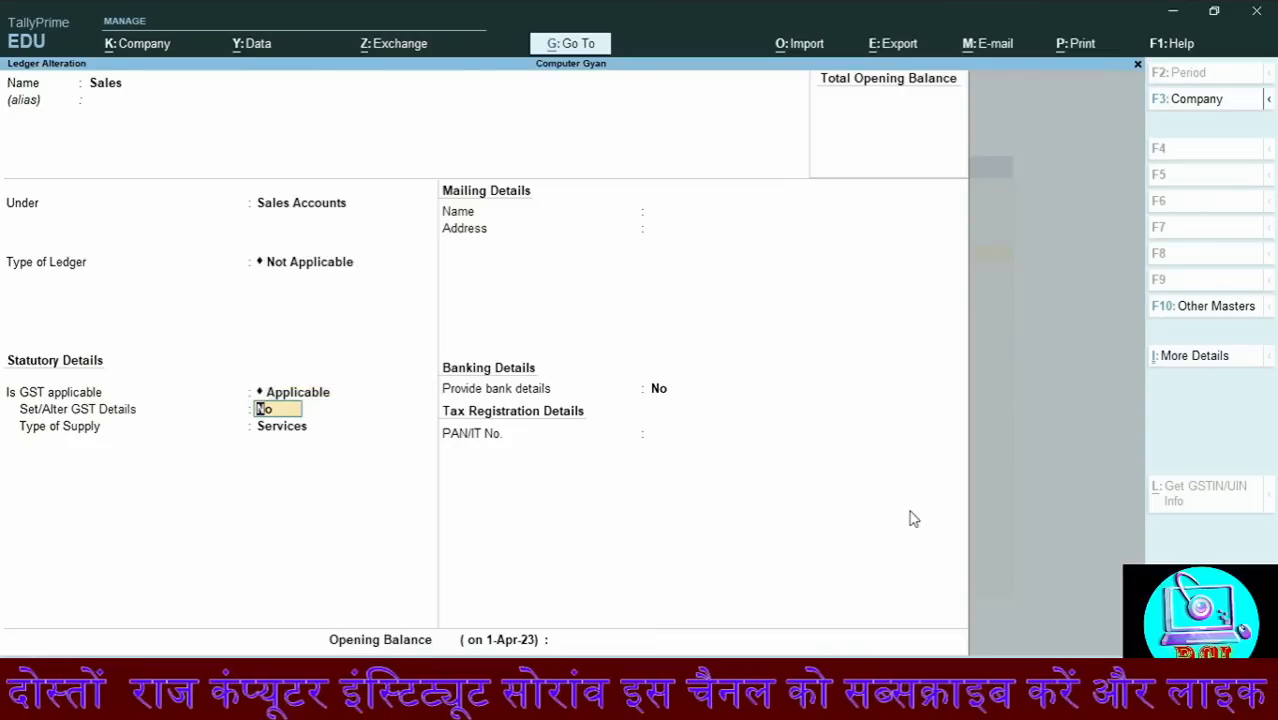
text(es)
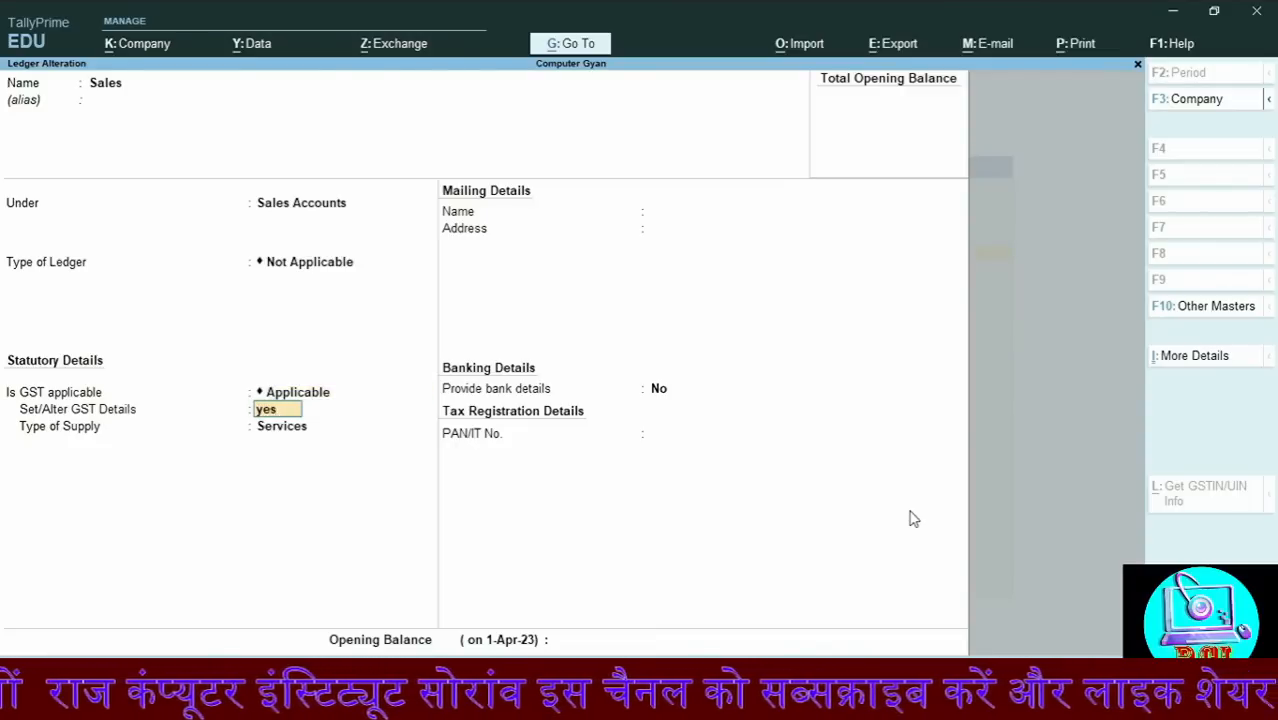
key(Return)
Set the Sales ledger's nature of transaction to Sales Taxable with an integrated tax rate of 18%, and accept the GST details
text(Sal)
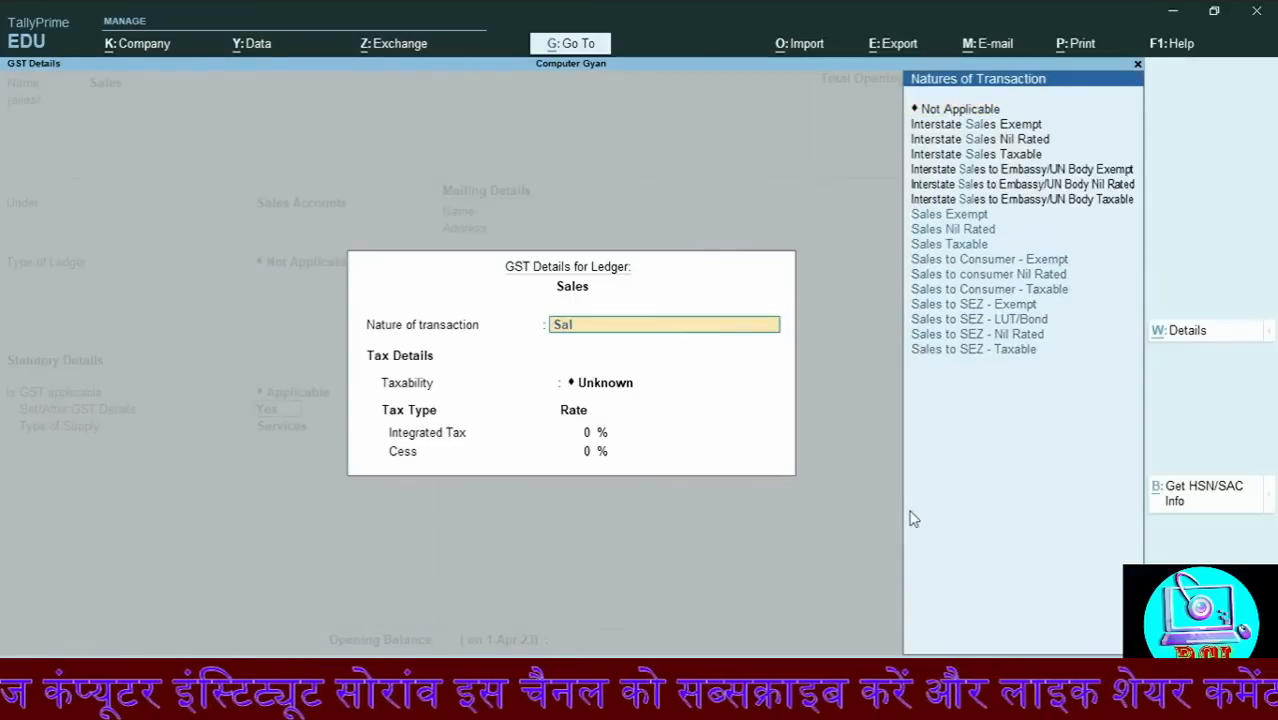
key(Down)
key(Down)
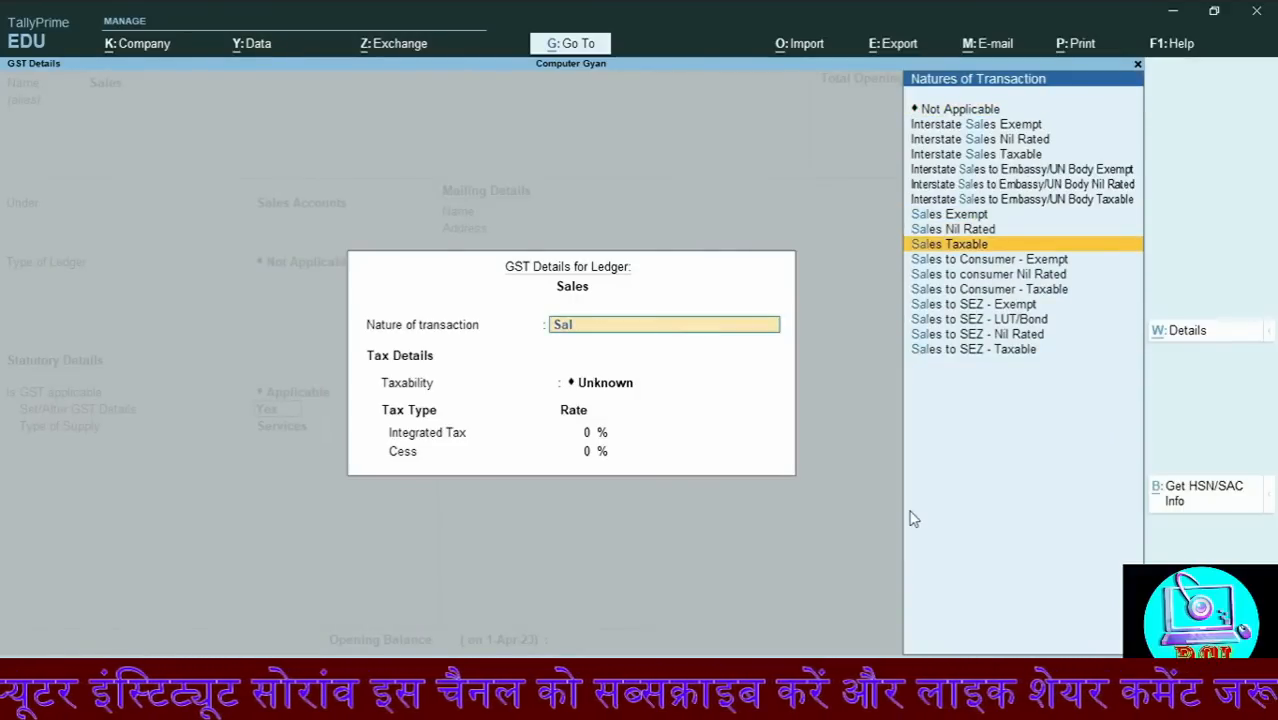
key(Return)
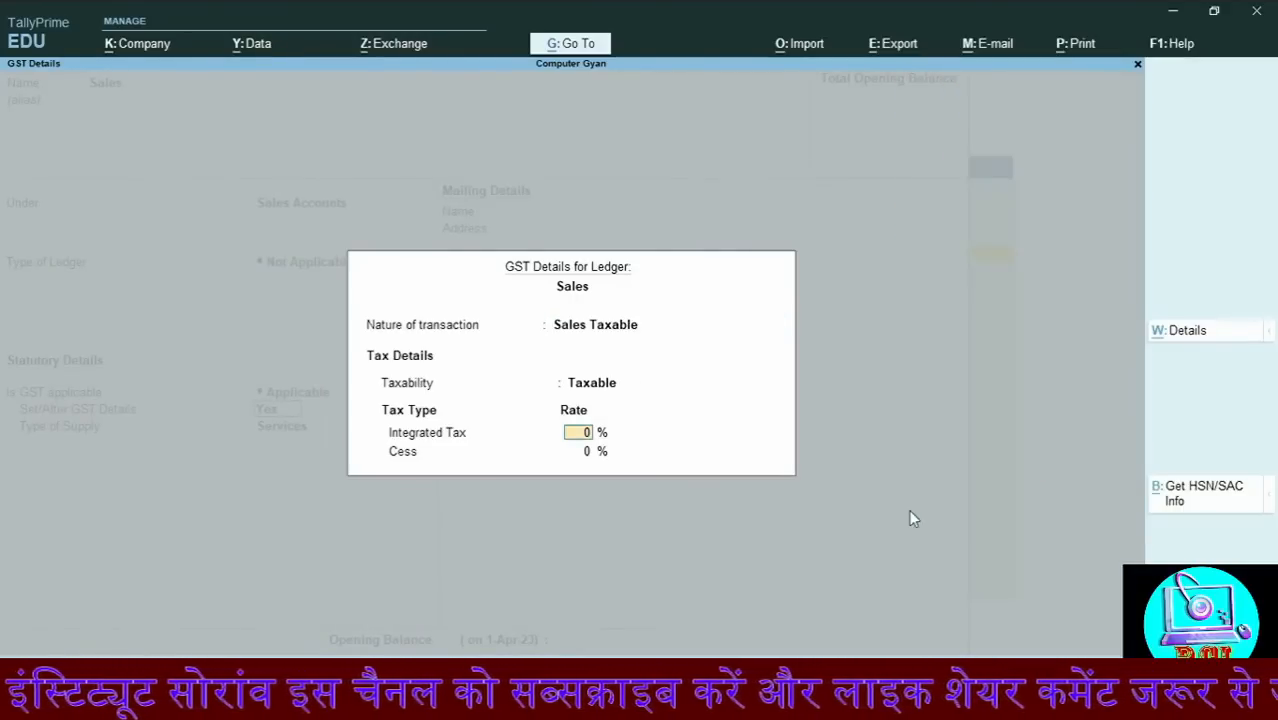
text(18)
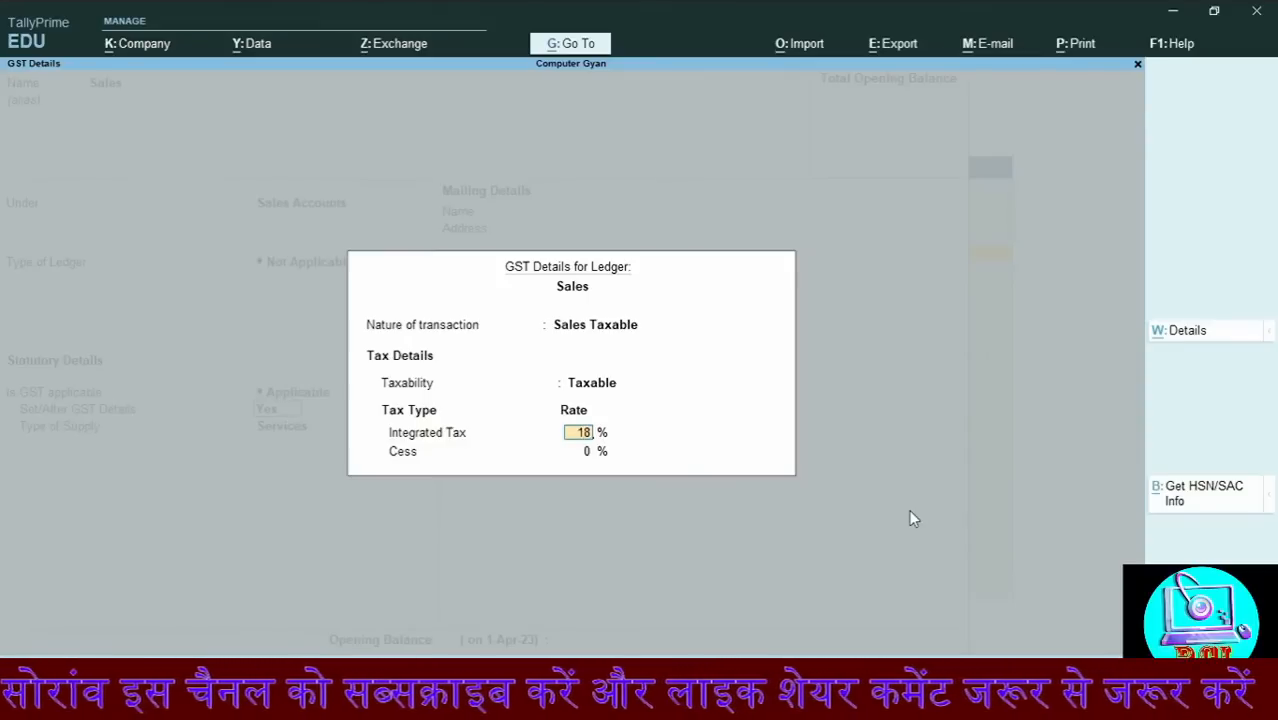
key(Return)
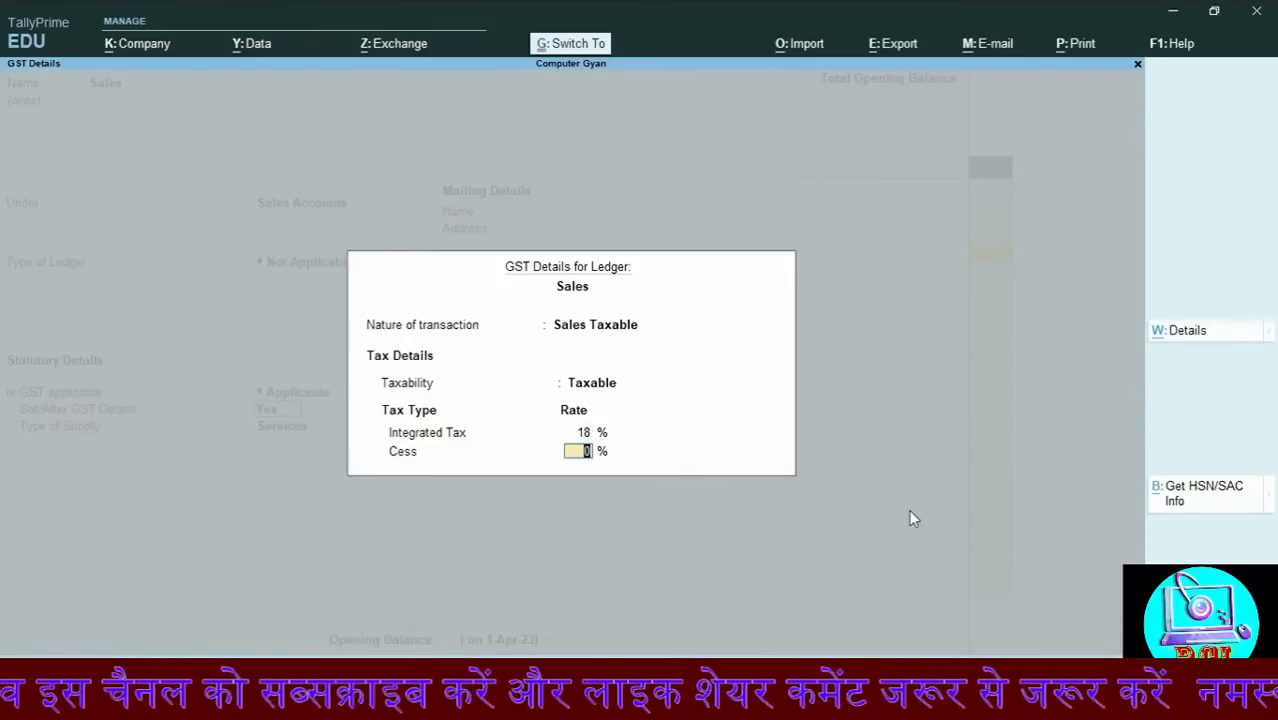
key(Return)
Set the Sales ledger's type of supply to Goods and save the ledger
key(Up)
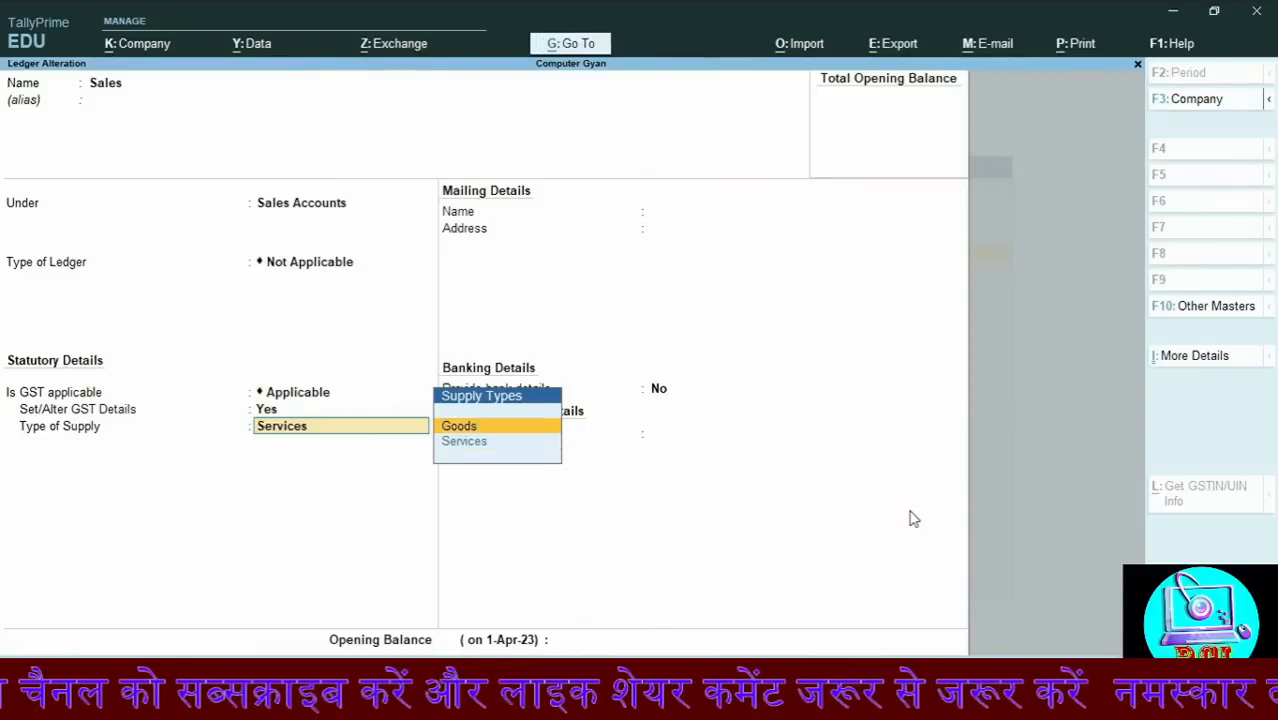
key(Return)
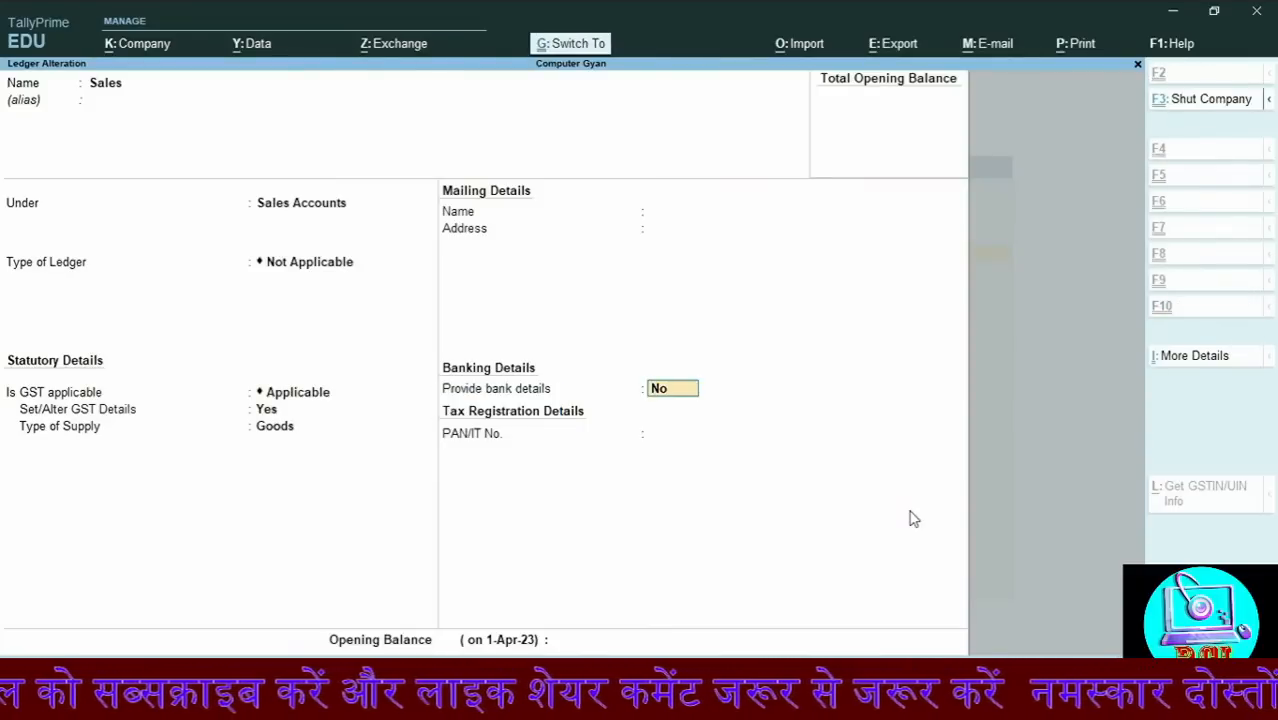
key(ctrl+a)
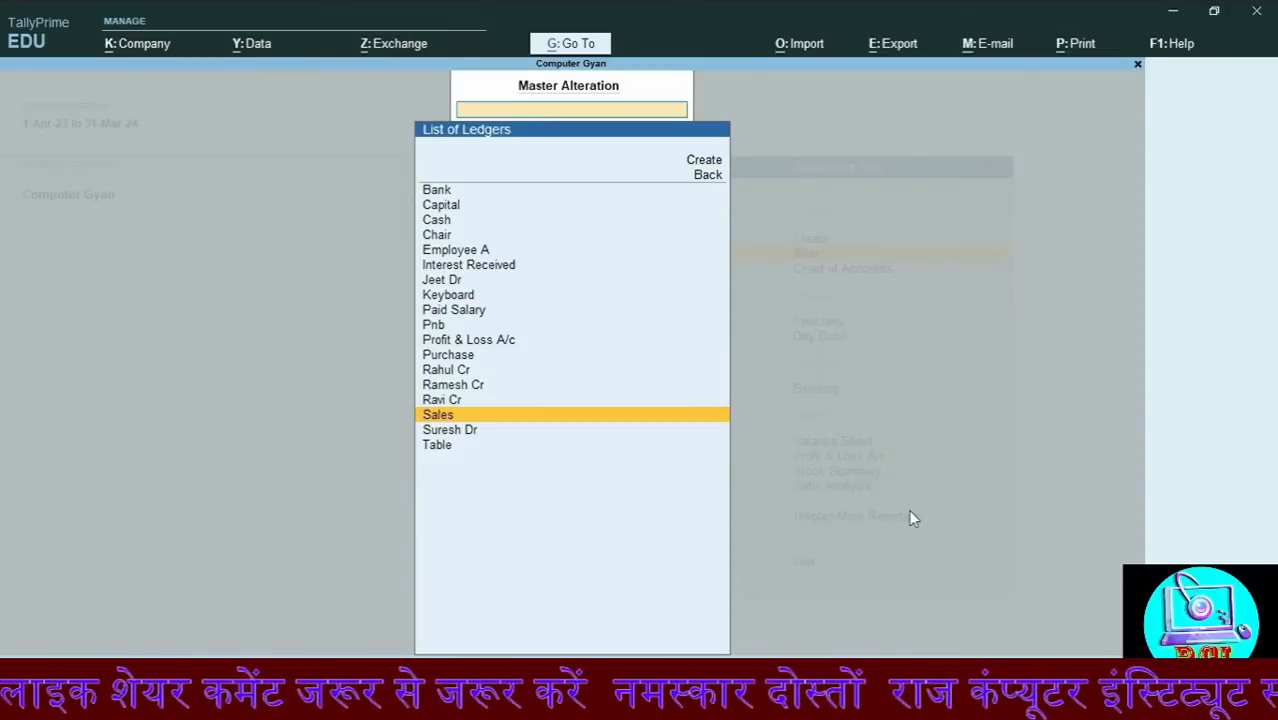
Leave the ledger list for the Gateway of Tally and start a new Purchase voucher
key(Escape)
key(Escape)
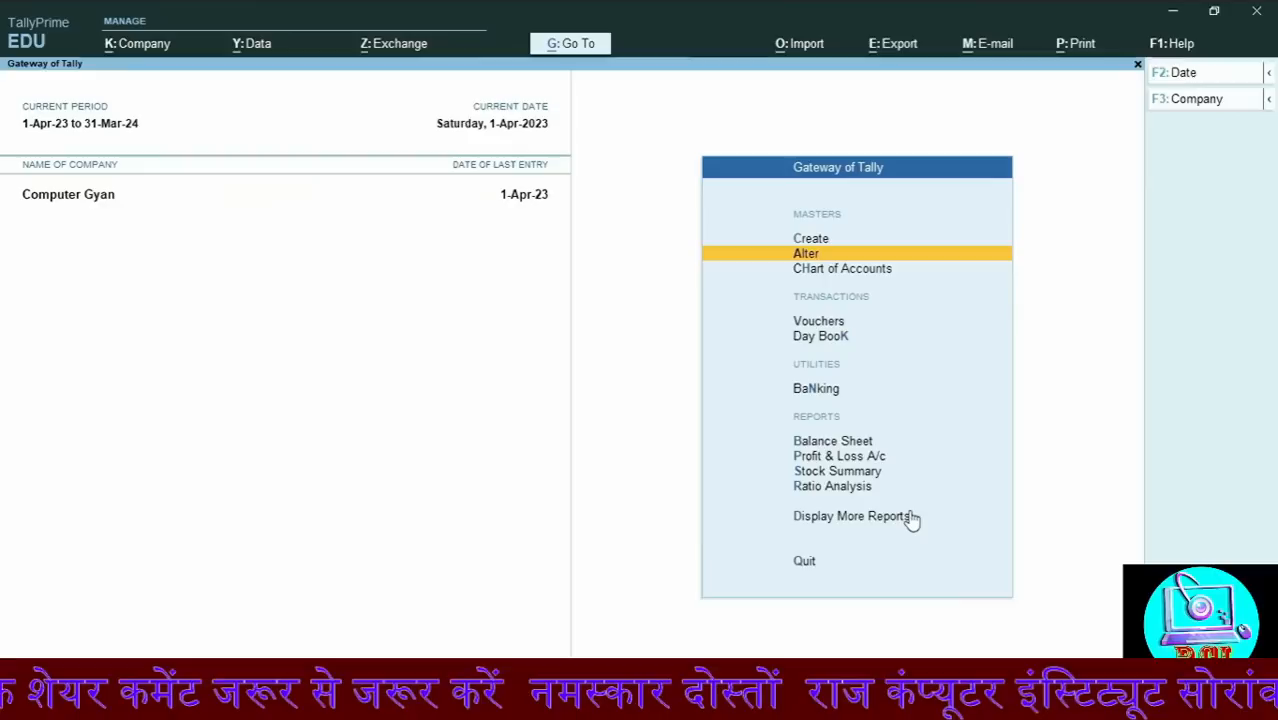
key(v)
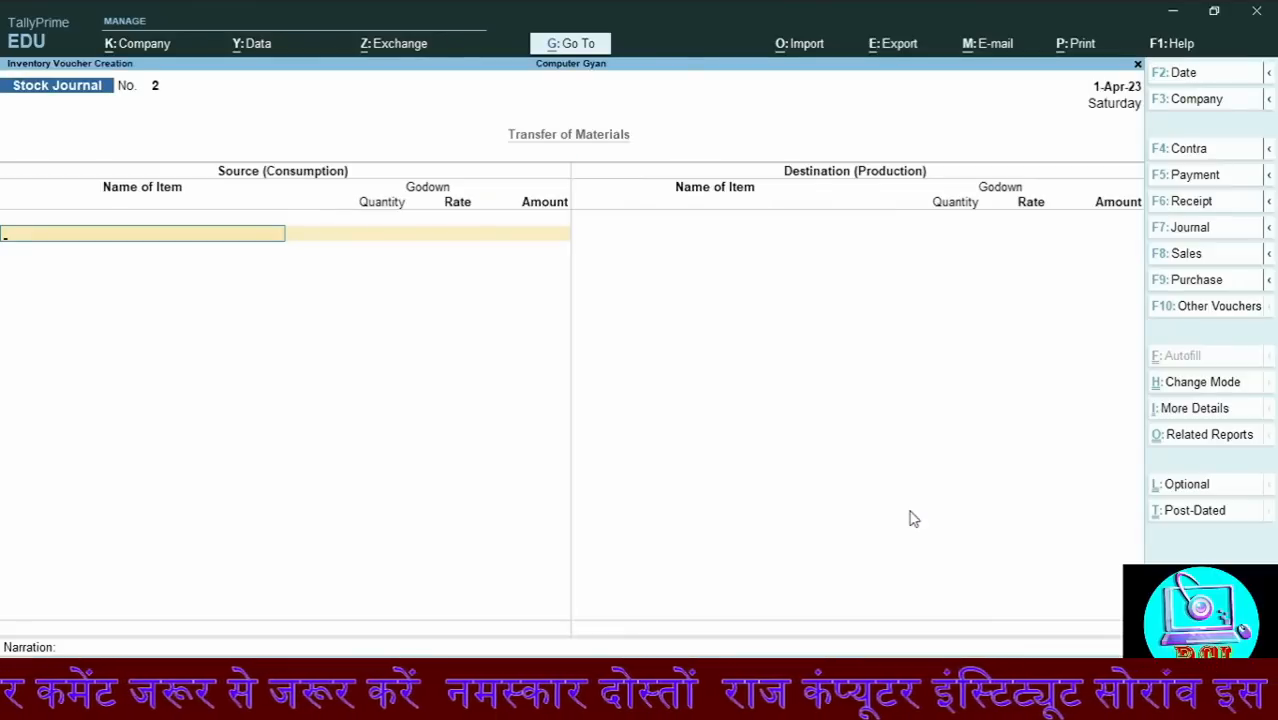
click(1196, 281)
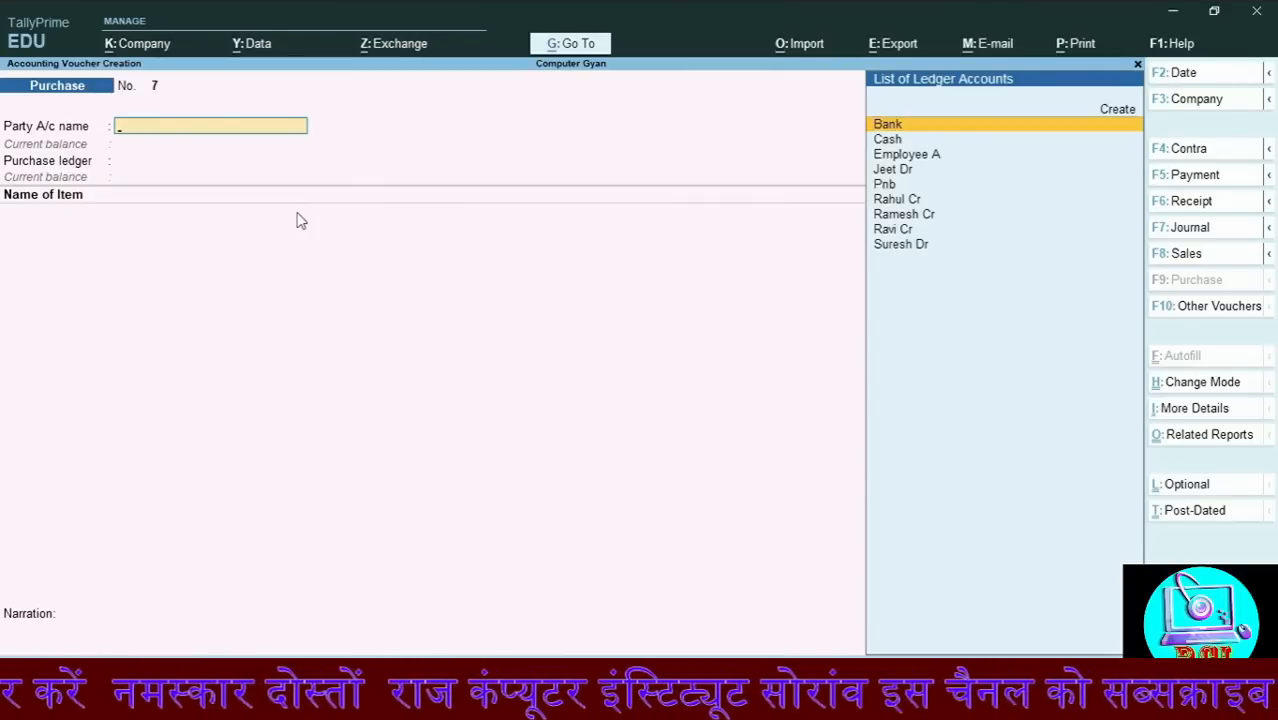
Choose Cash as the party account, accept the receipt and party details unchanged, and choose Purchase as the purchase ledger
key(Down)
key(Return)
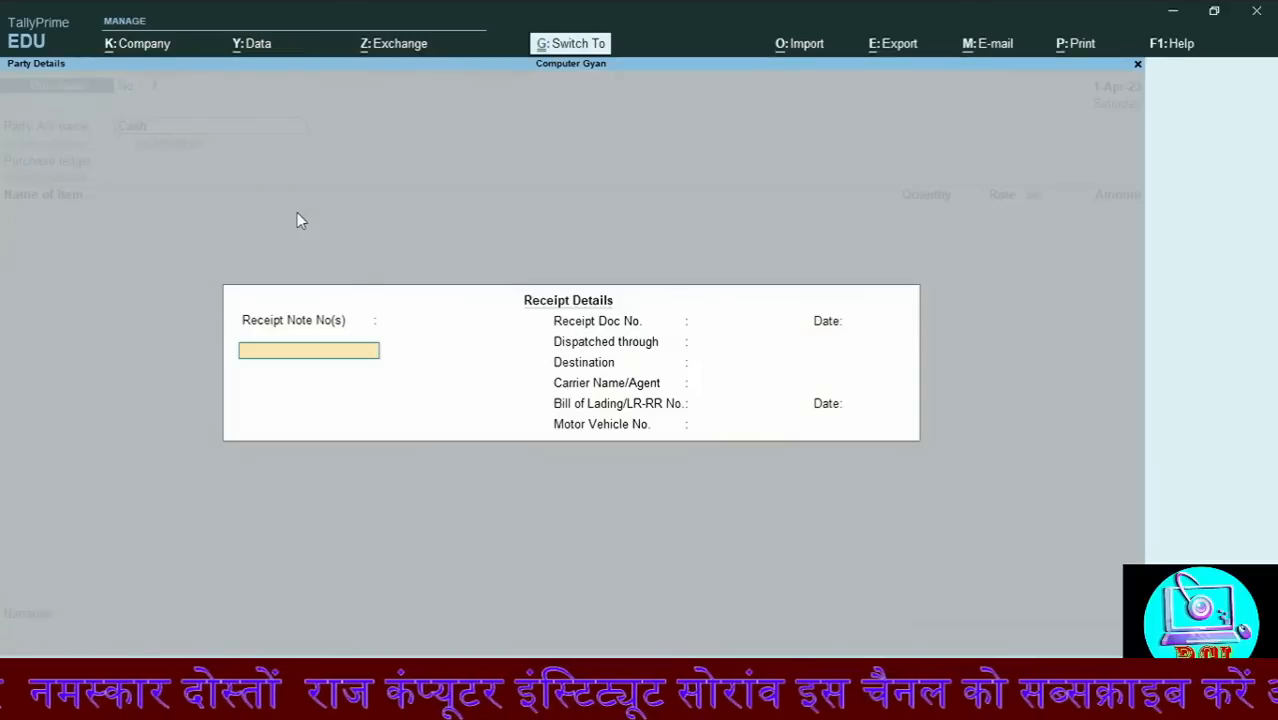
key(ctrl+a)
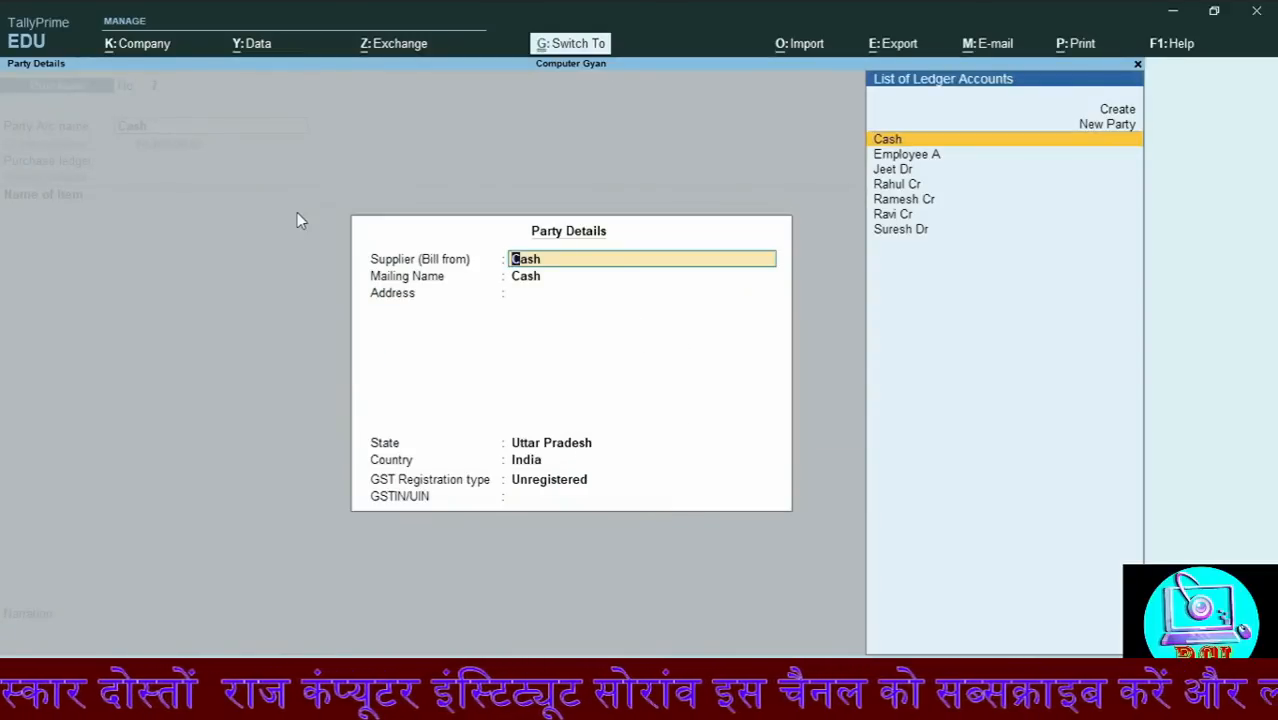
key(ctrl+a)
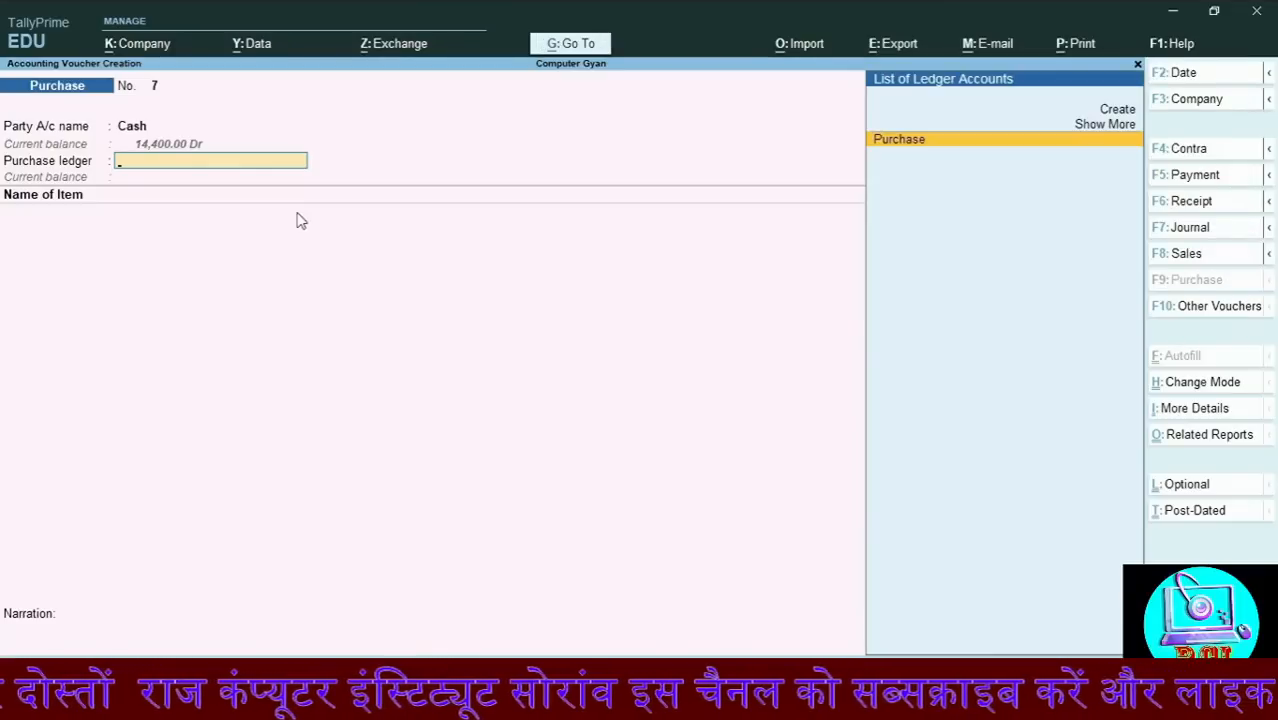
key(Return)
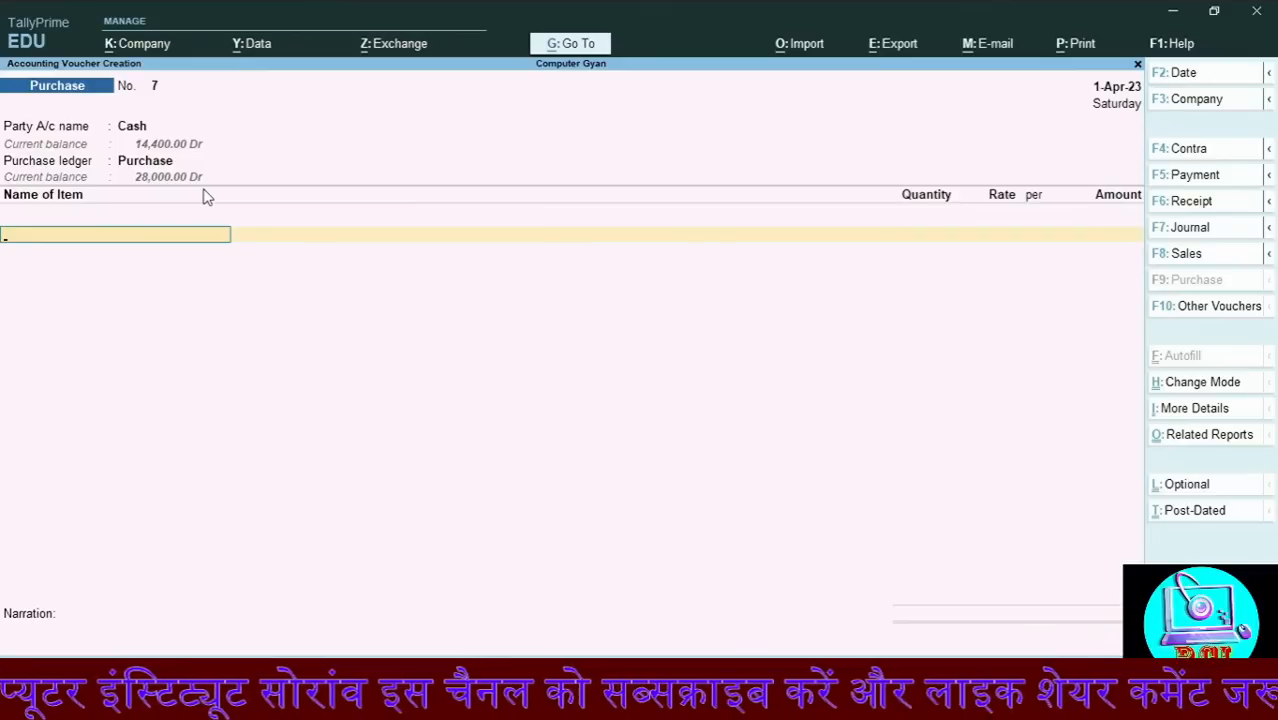
Choose Potato as the stock item in the Purchase voucher
key(space)
key(Down)
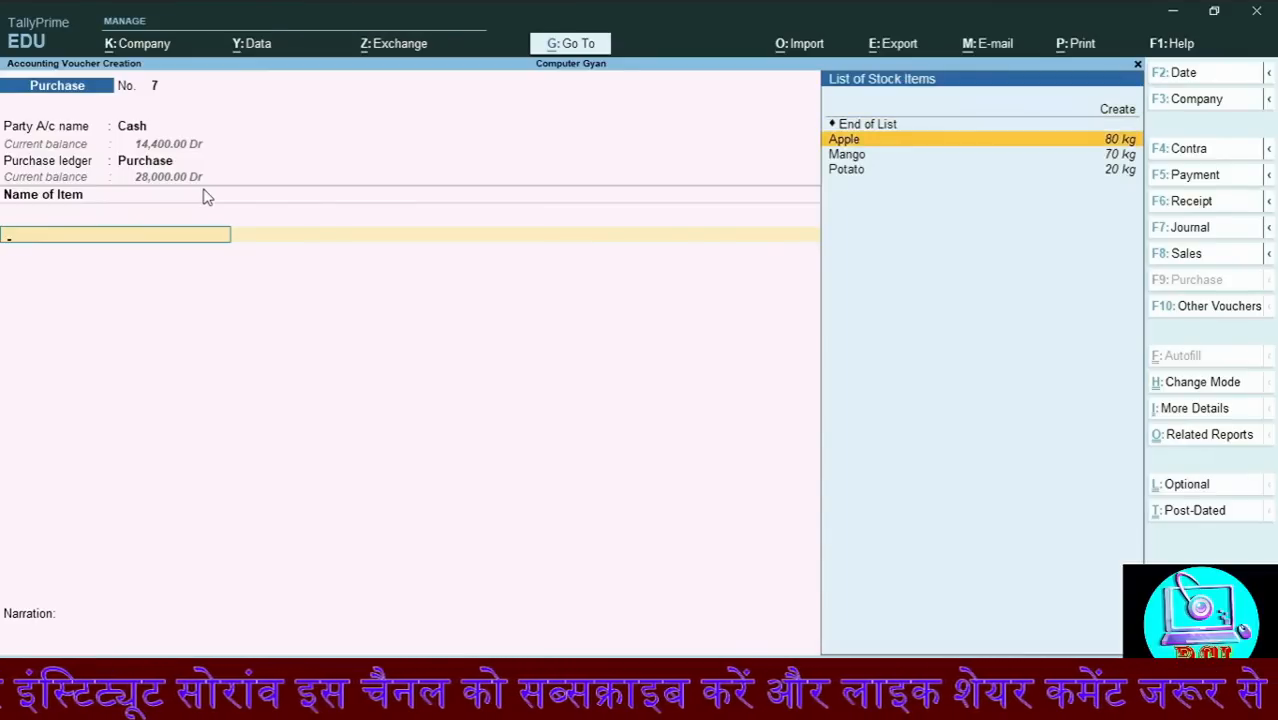
key(Down)
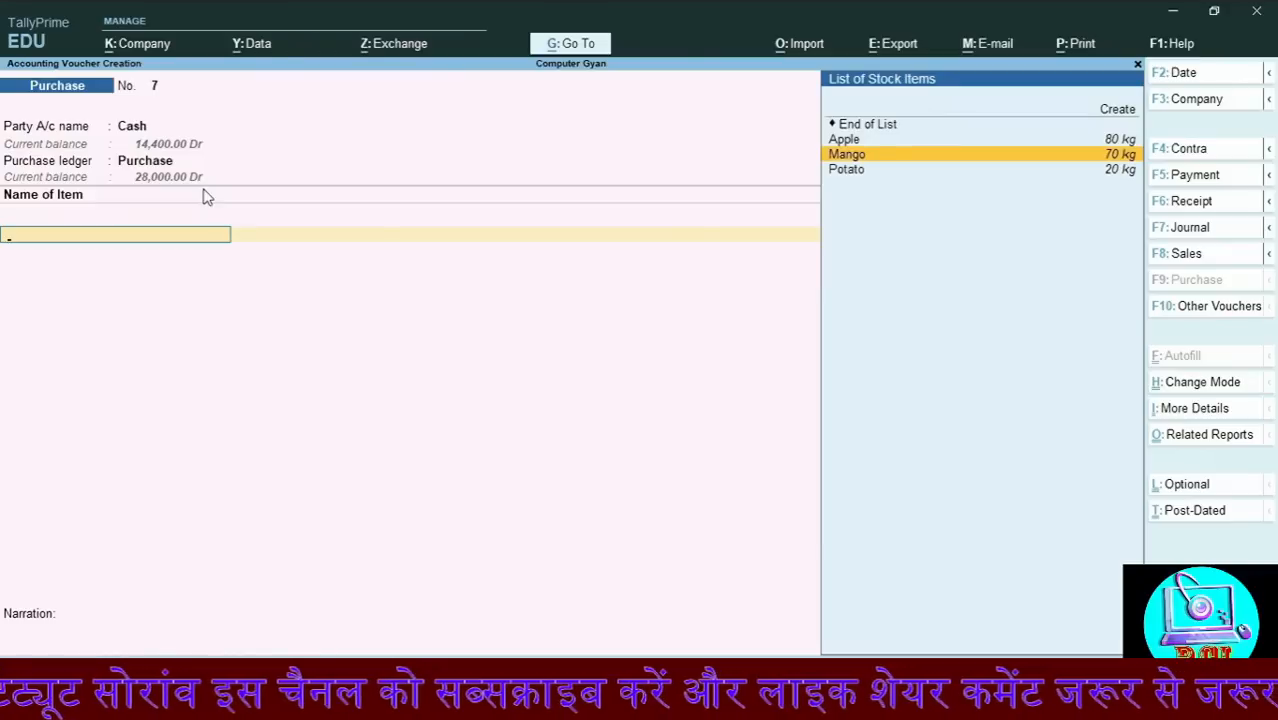
key(Down)
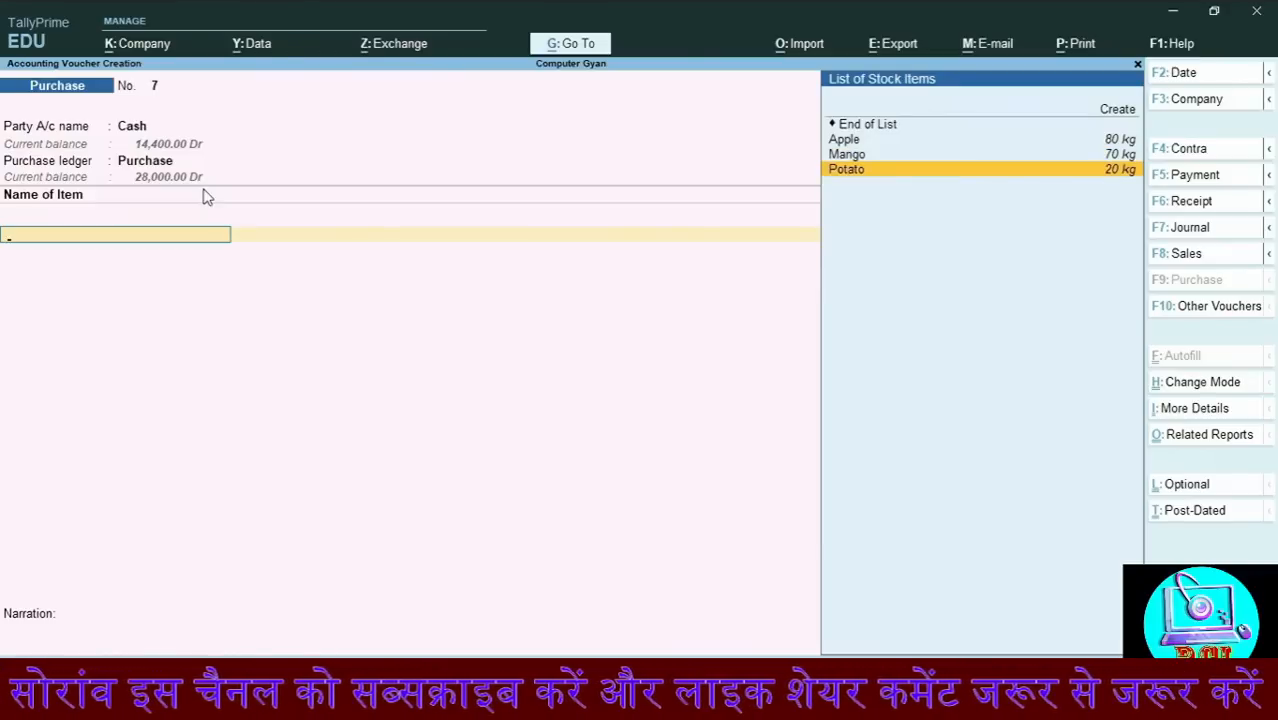
key(Return)
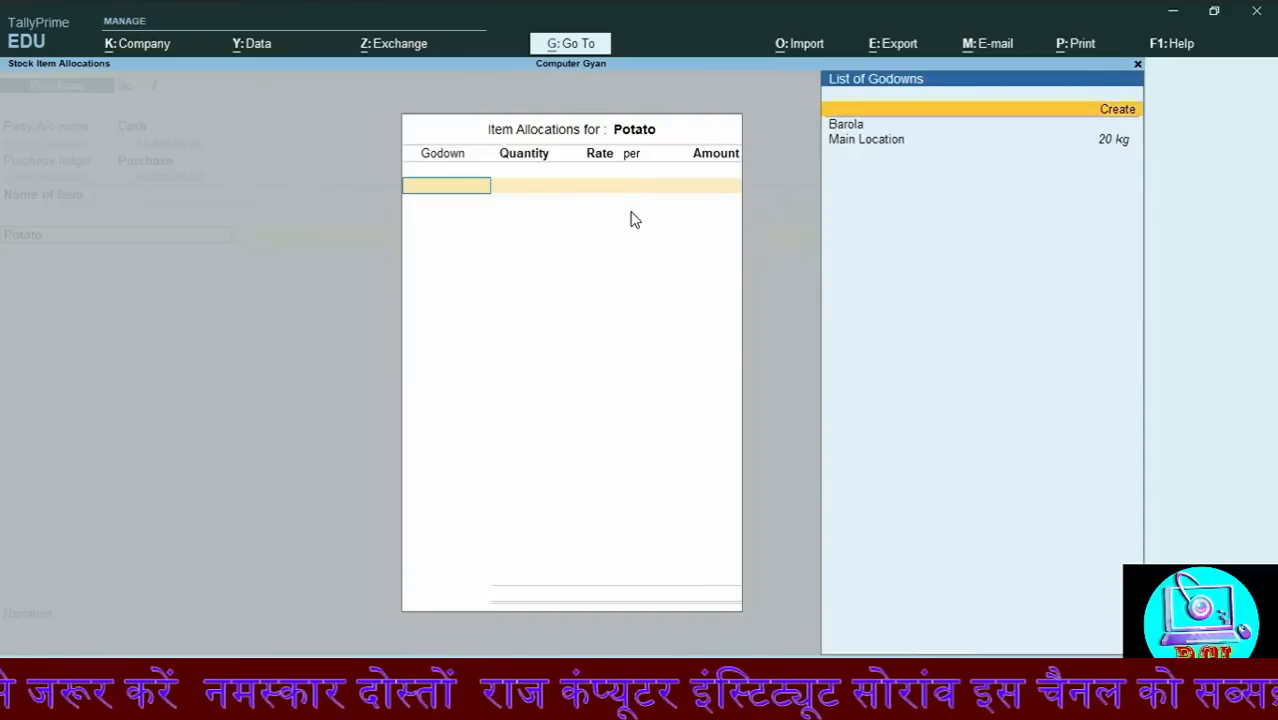
Allocate 100 kg of Potato to the Barola godown at a rate of 40 per kg, and end the item list
key(Down)
key(Return)
text(100)
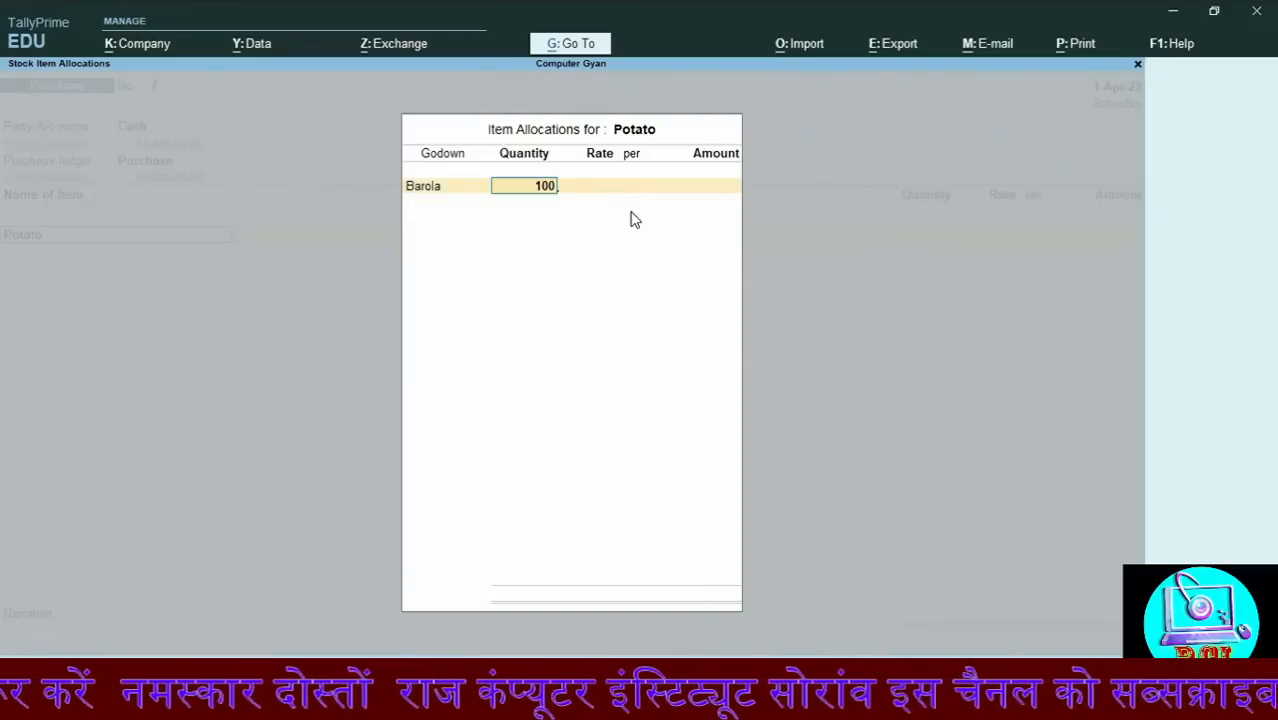
key(Return)
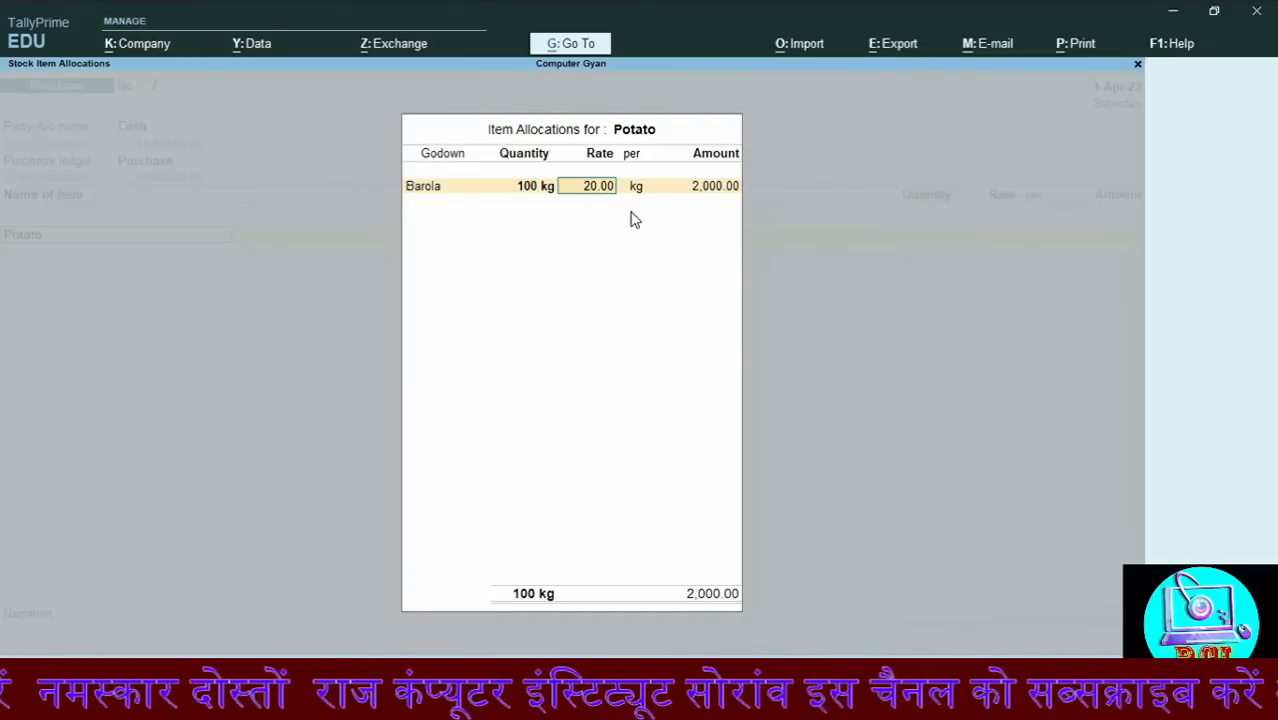
text(40)
key(Return)
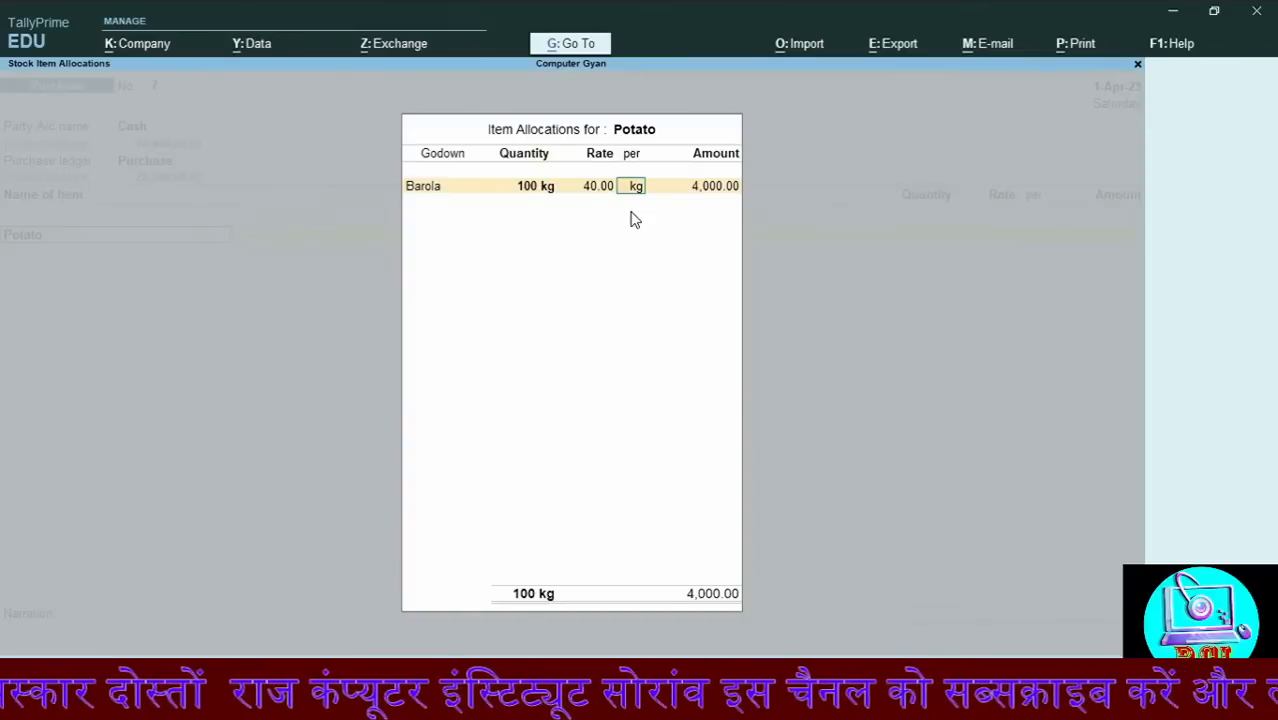
key(Return)
key(Return)
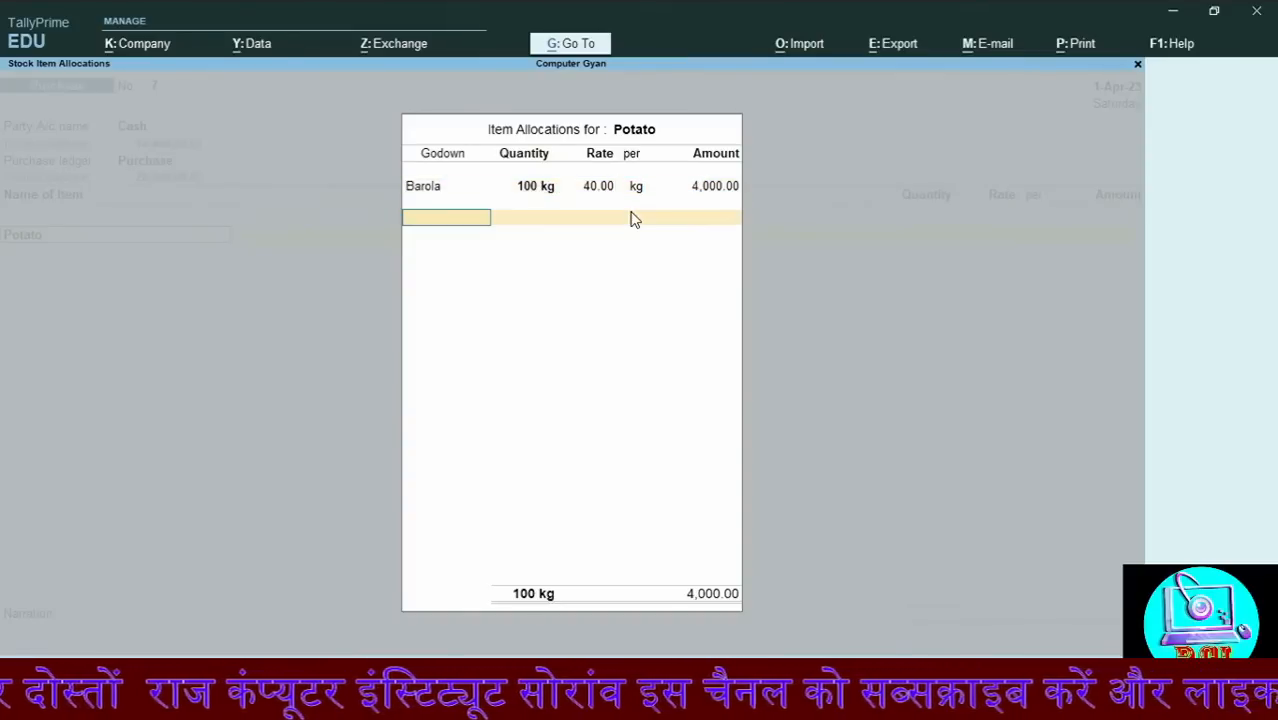
key(Return)
key(Return)
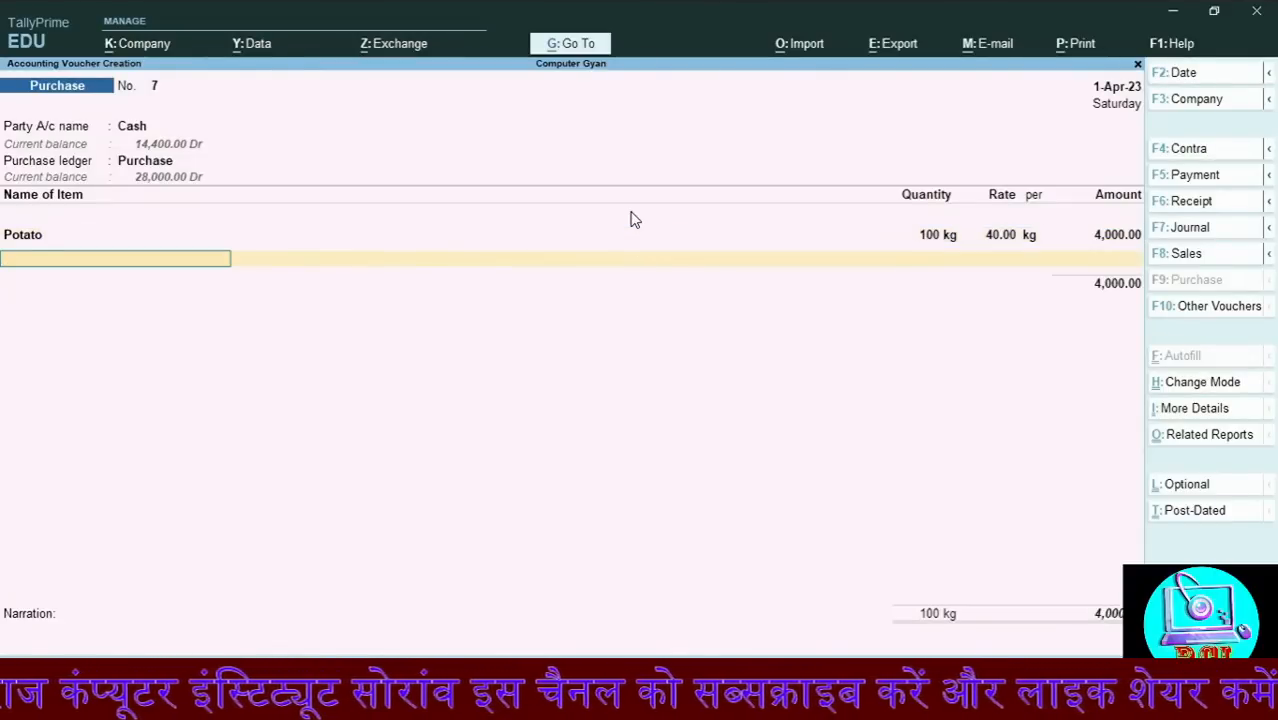
key(Return)
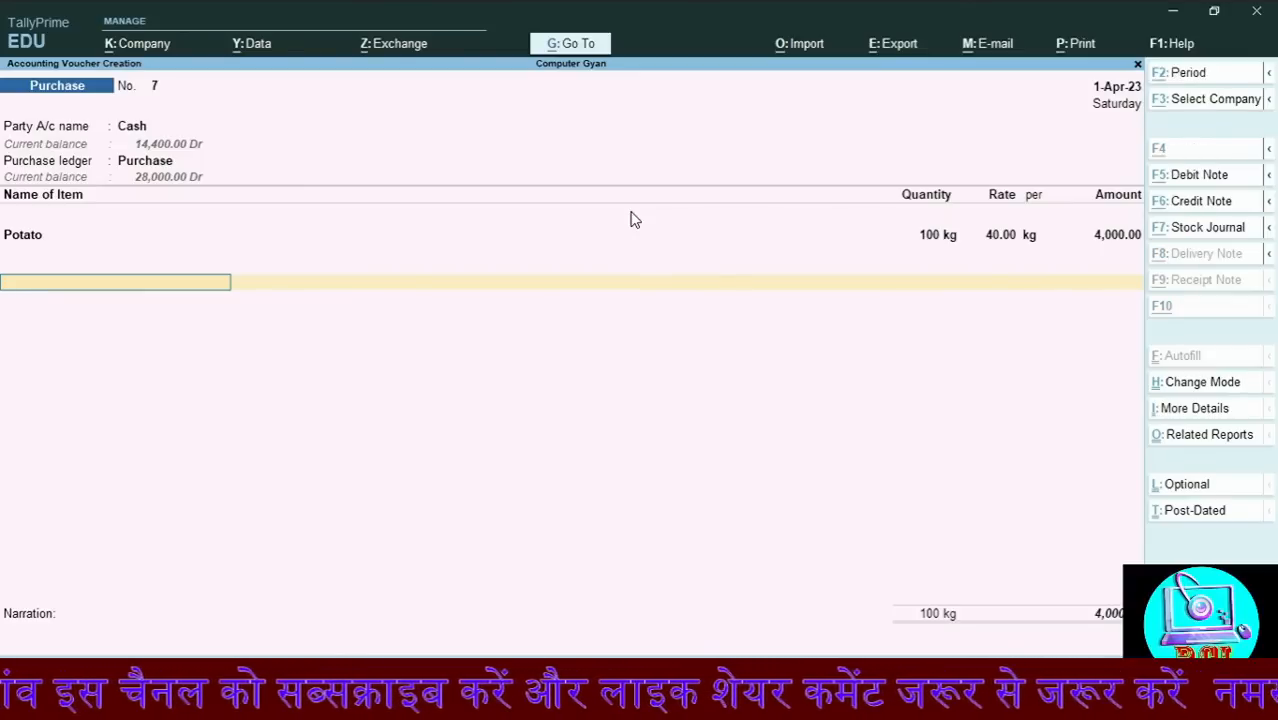
Create a new ledger named Cgst from within the voucher and place it under Duties & Taxes
key(alt+c)
text(Cgst)
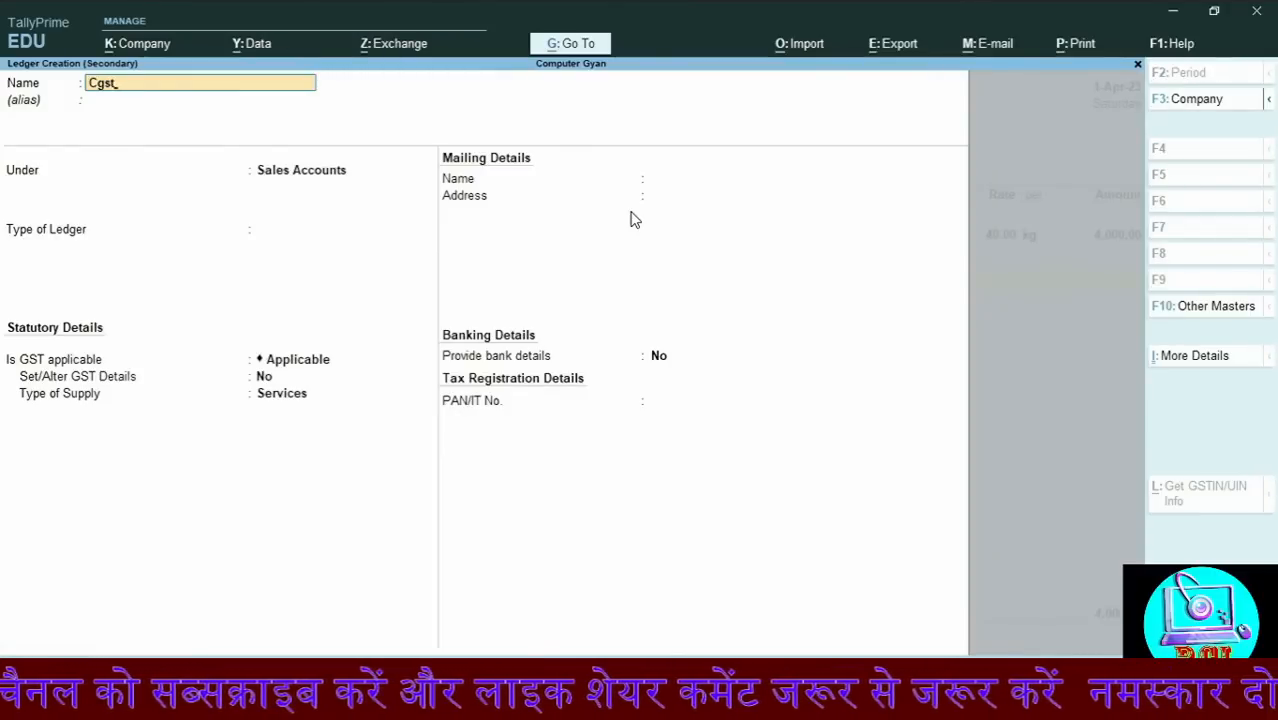
key(Return)
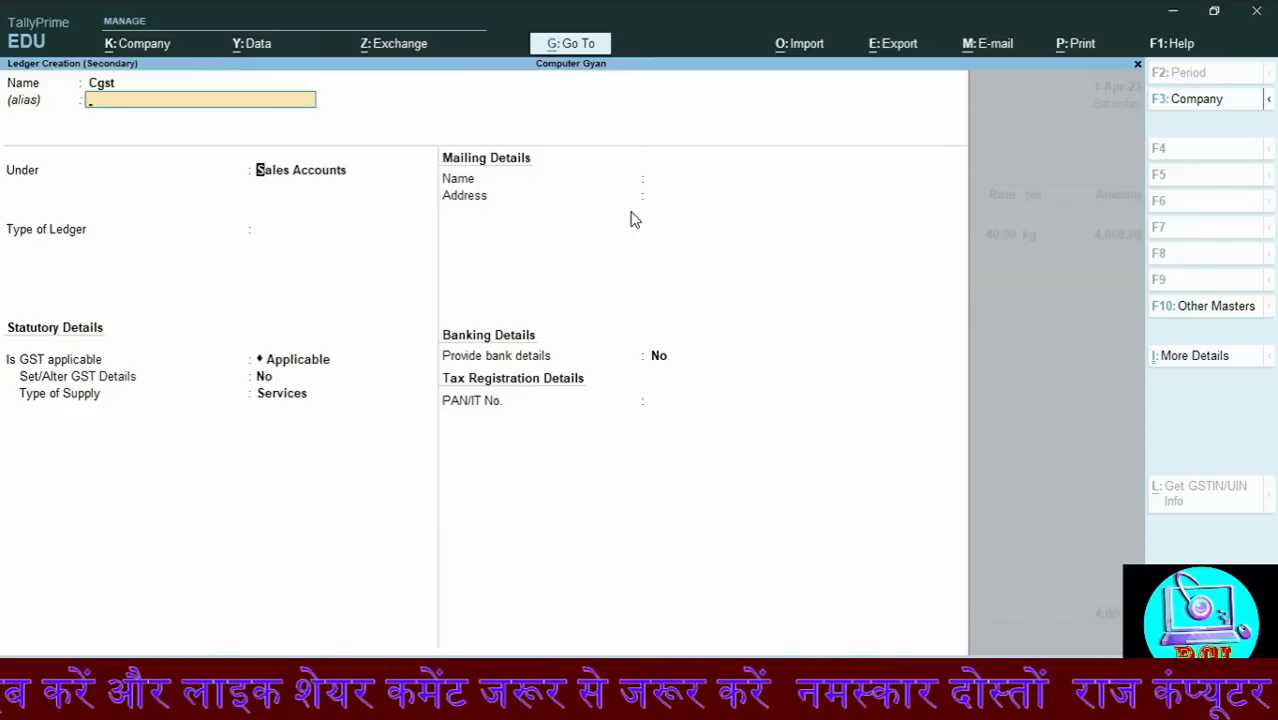
key(Return)
text(Dut)
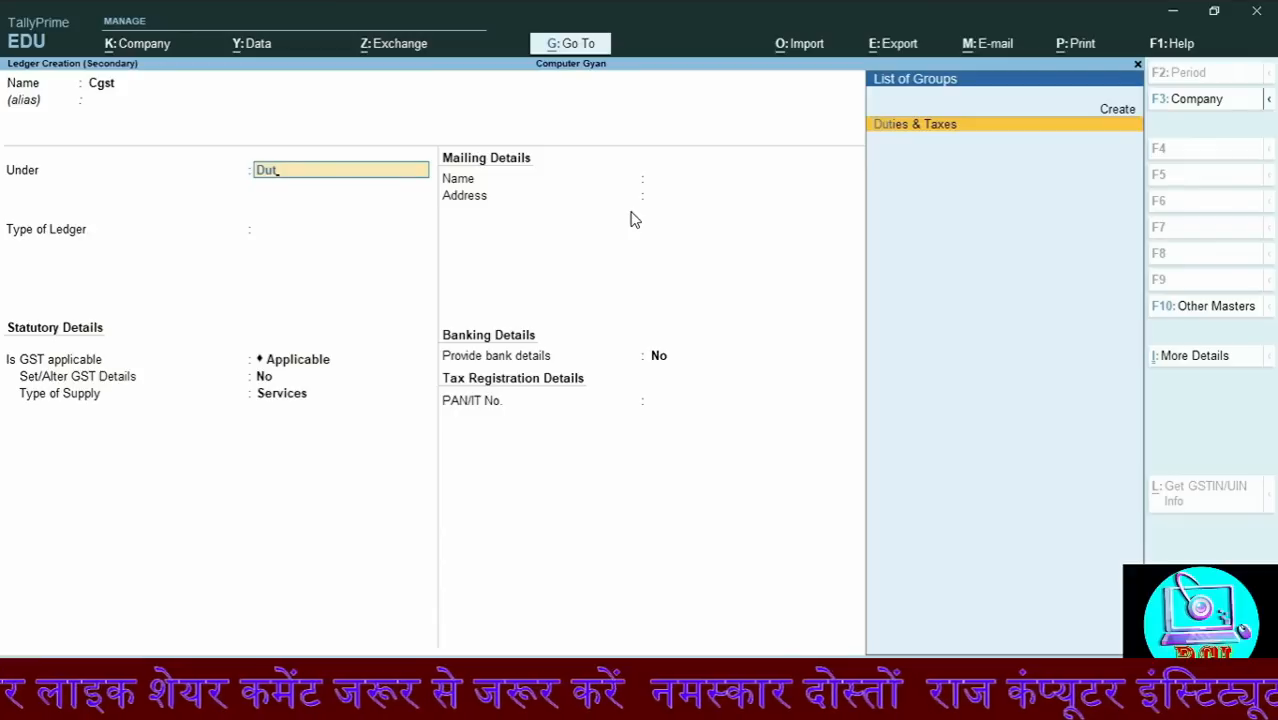
key(Return)
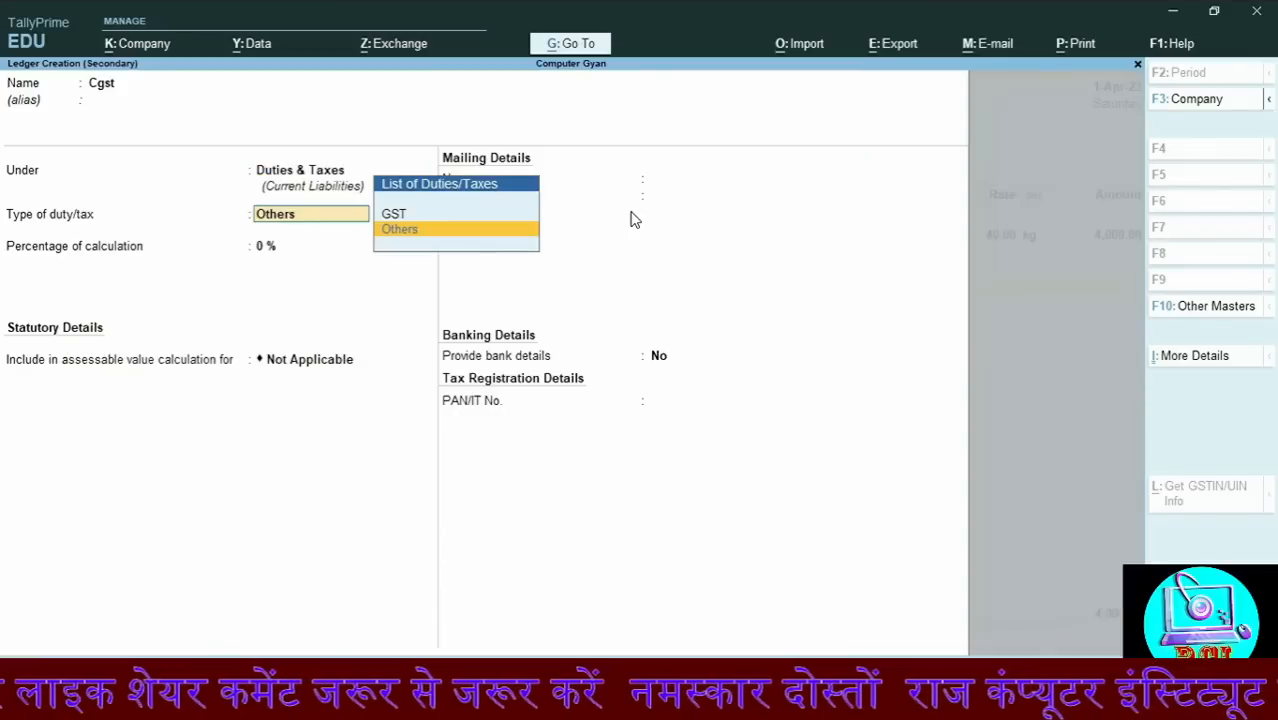
Set the Cgst ledger to duty type GST, tax type Central Tax at 9%, save it, and accept its amount in the voucher
key(Up)
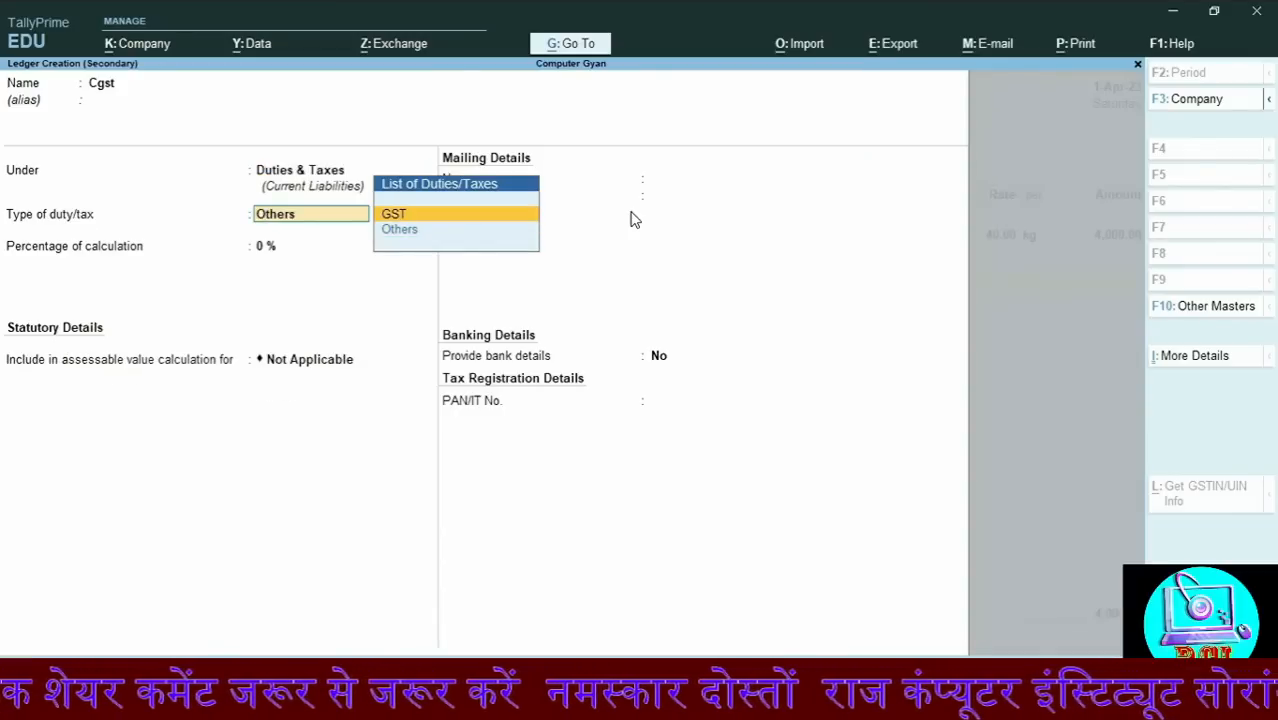
key(Return)
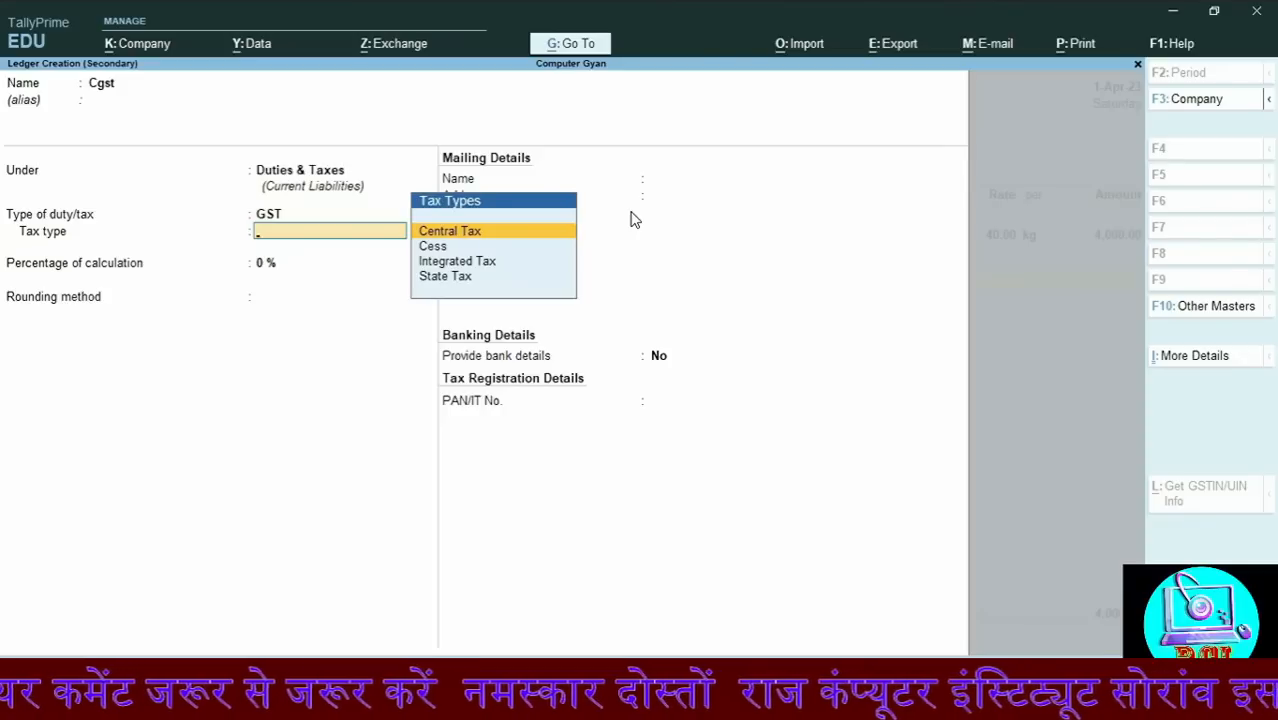
key(Return)
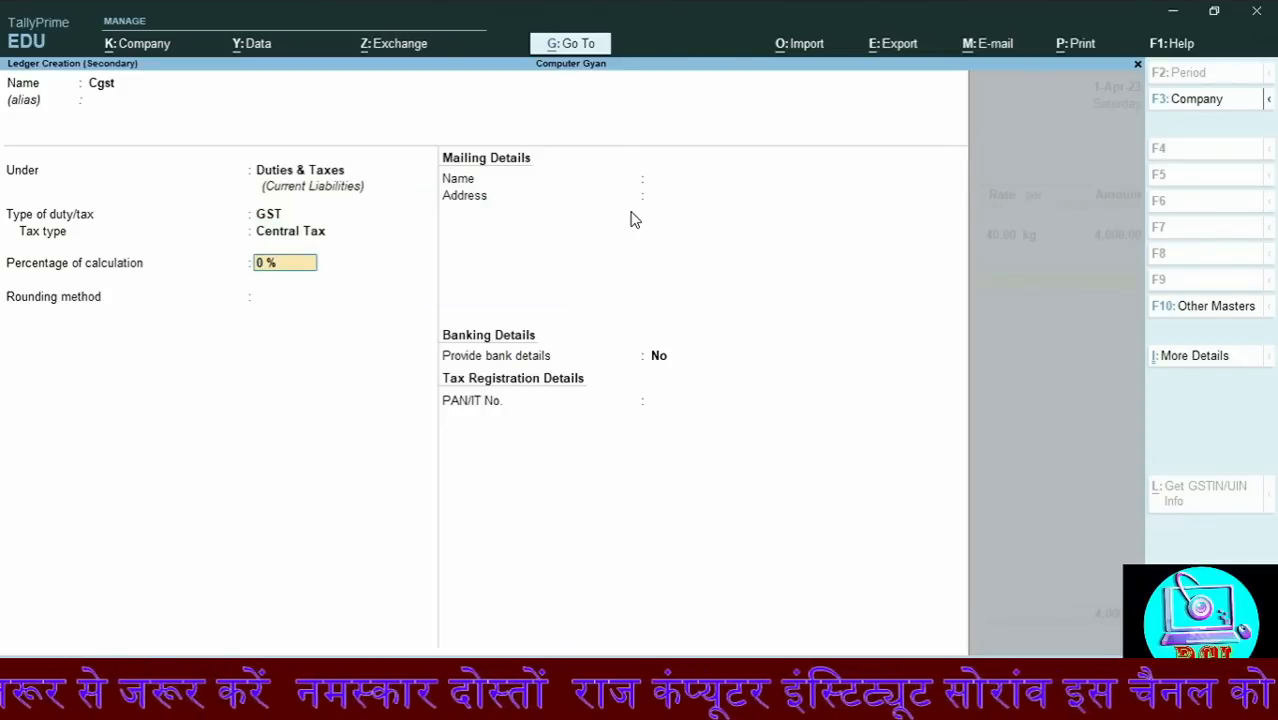
text(9)
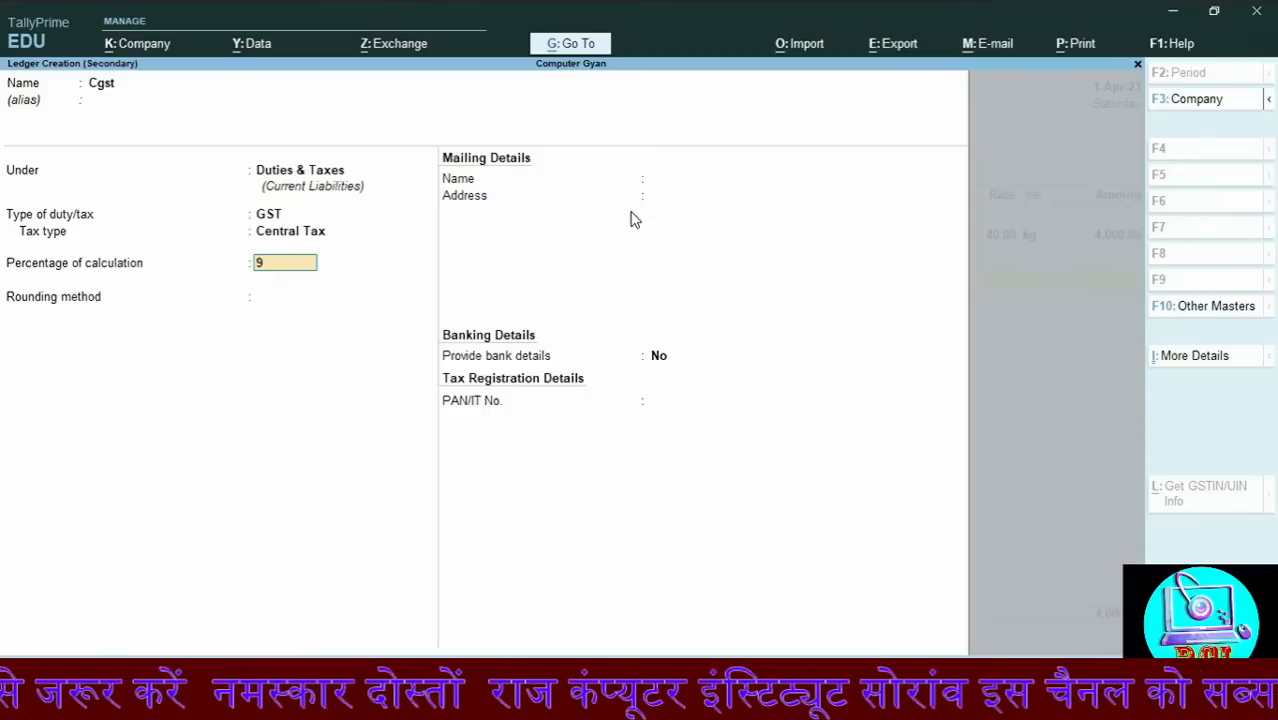
key(Return)
key(Return)
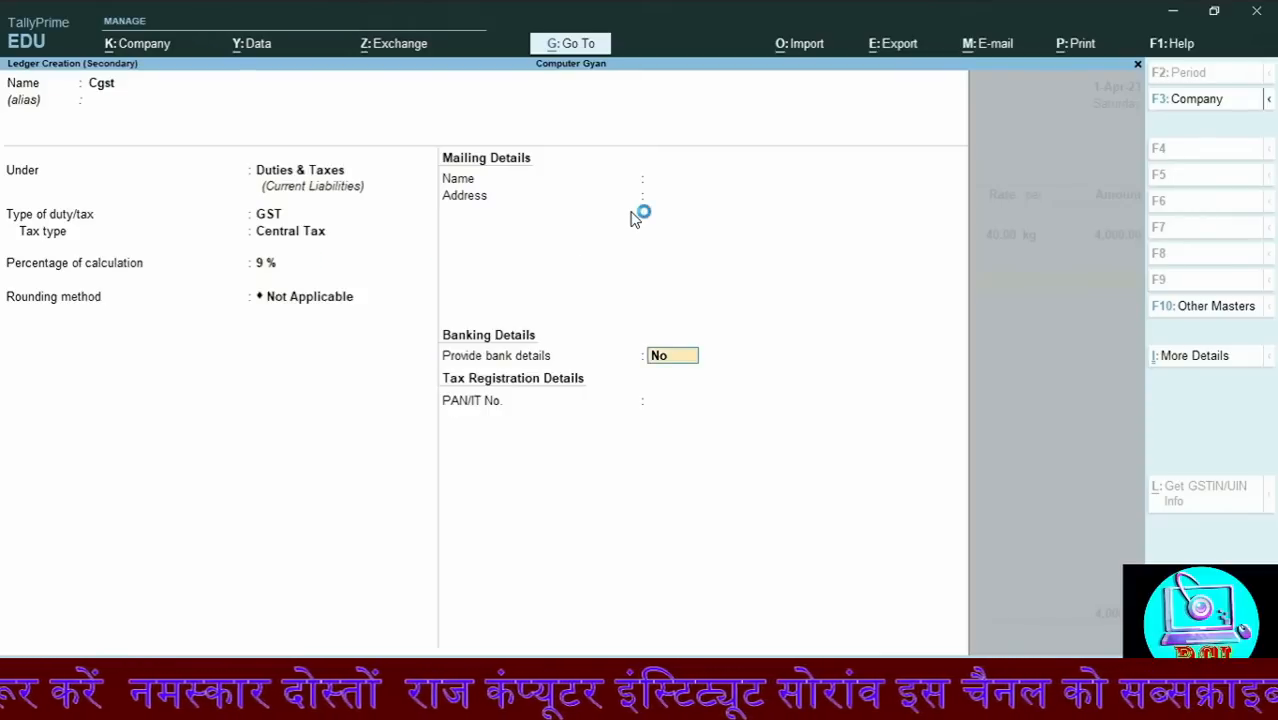
key(ctrl)
key(ctrl+a)
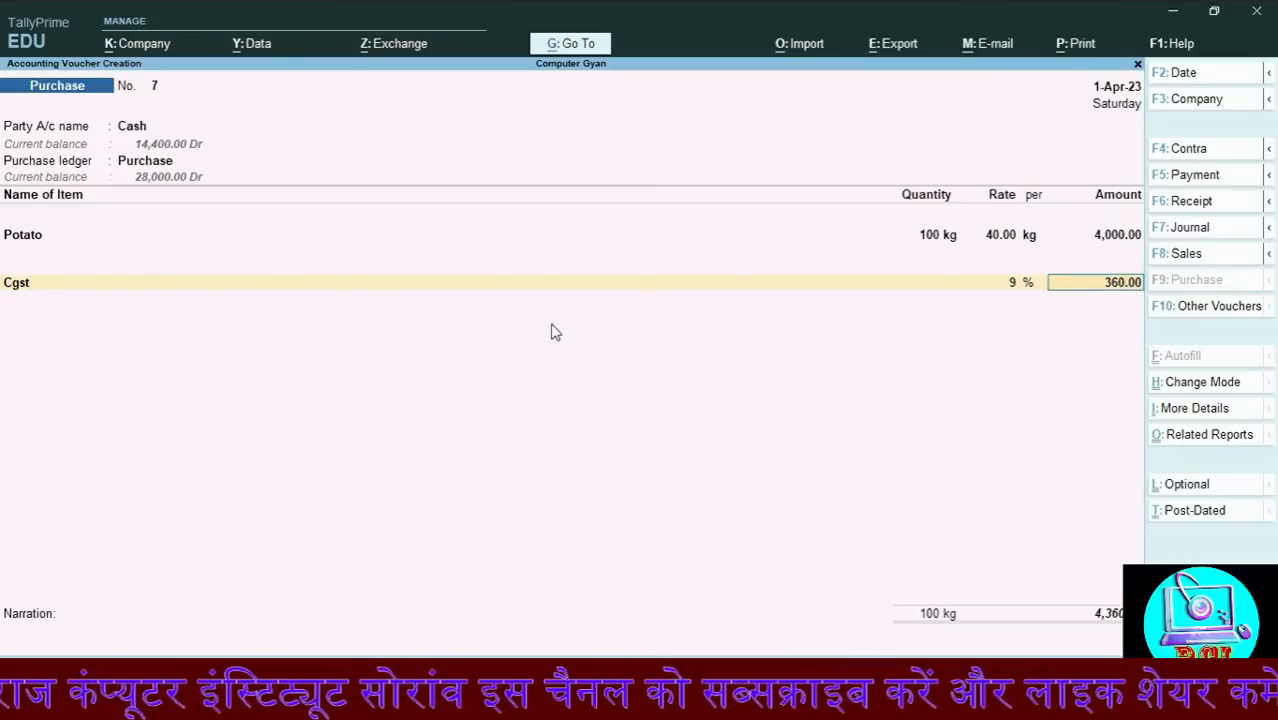
key(Return)
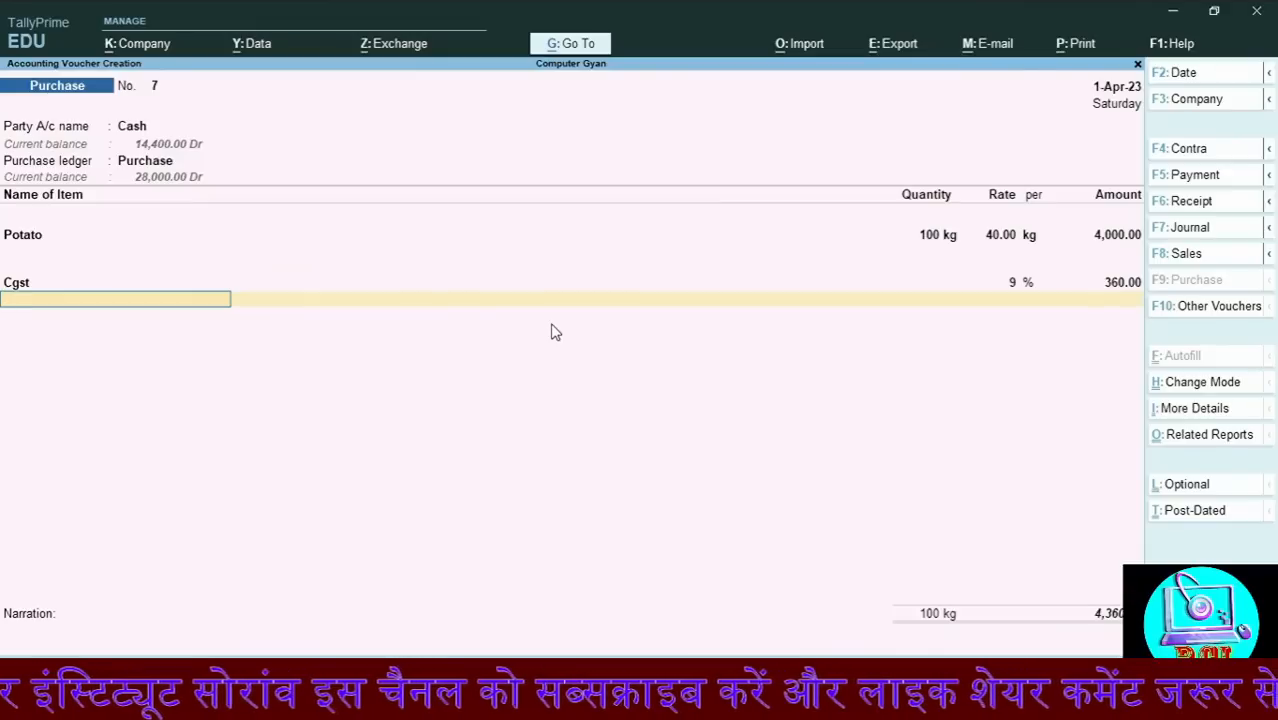
Create another ledger from within the voucher, named Sgst, under Duties & Taxes
key(ctrl)
key(alt+c)
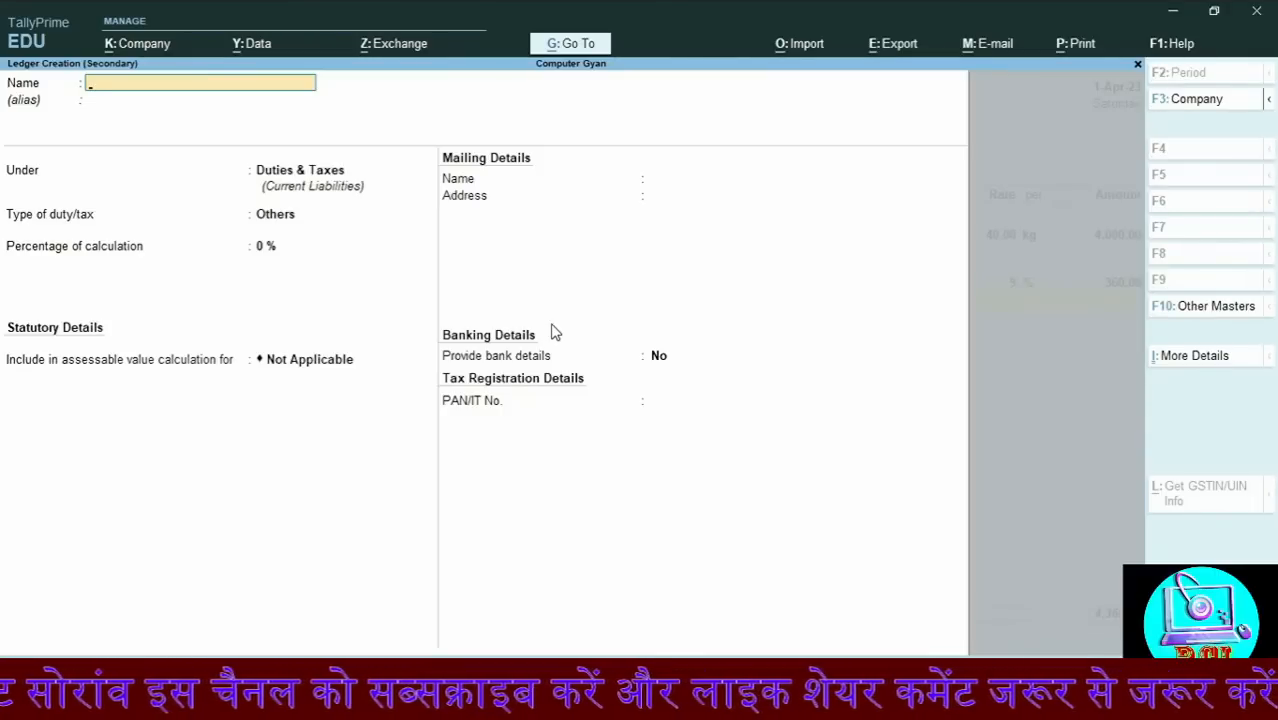
text(Sgst)
key(Return)
key(Return)
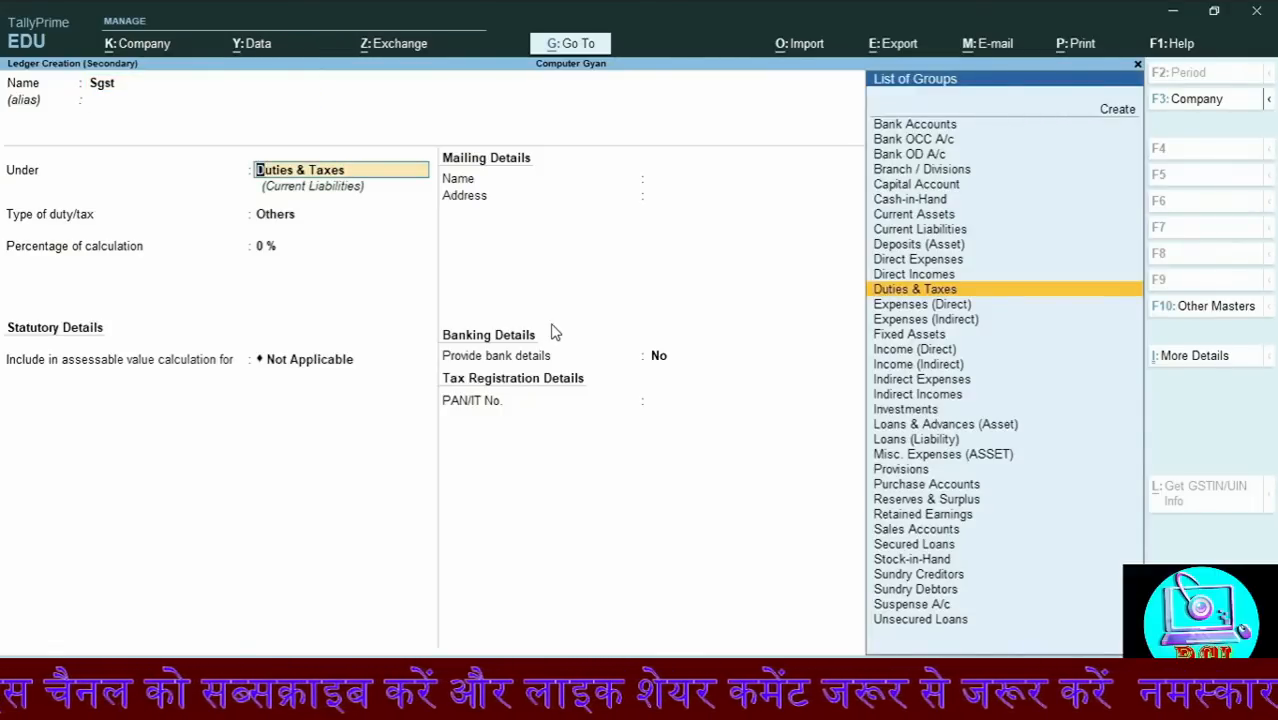
key(Return)
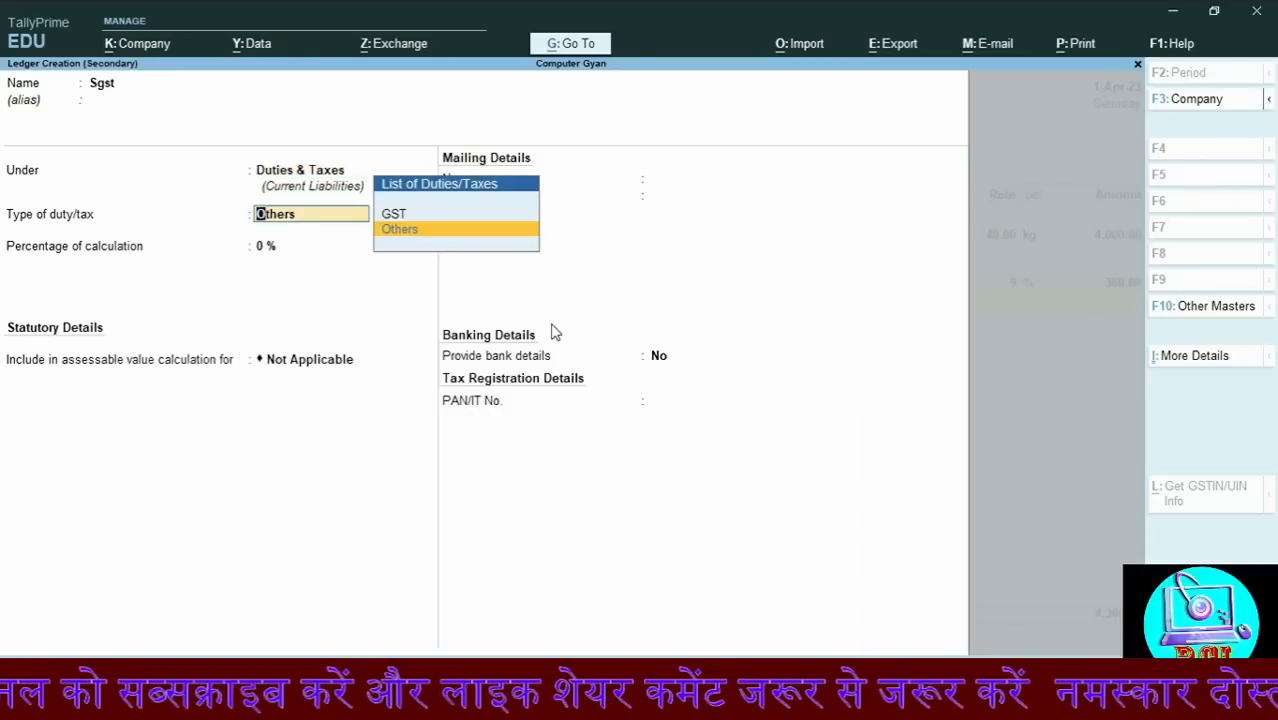
Set the Sgst ledger to duty type GST, tax type State Tax, with a calculation percentage of 9%, and save it
key(Up)
key(Return)
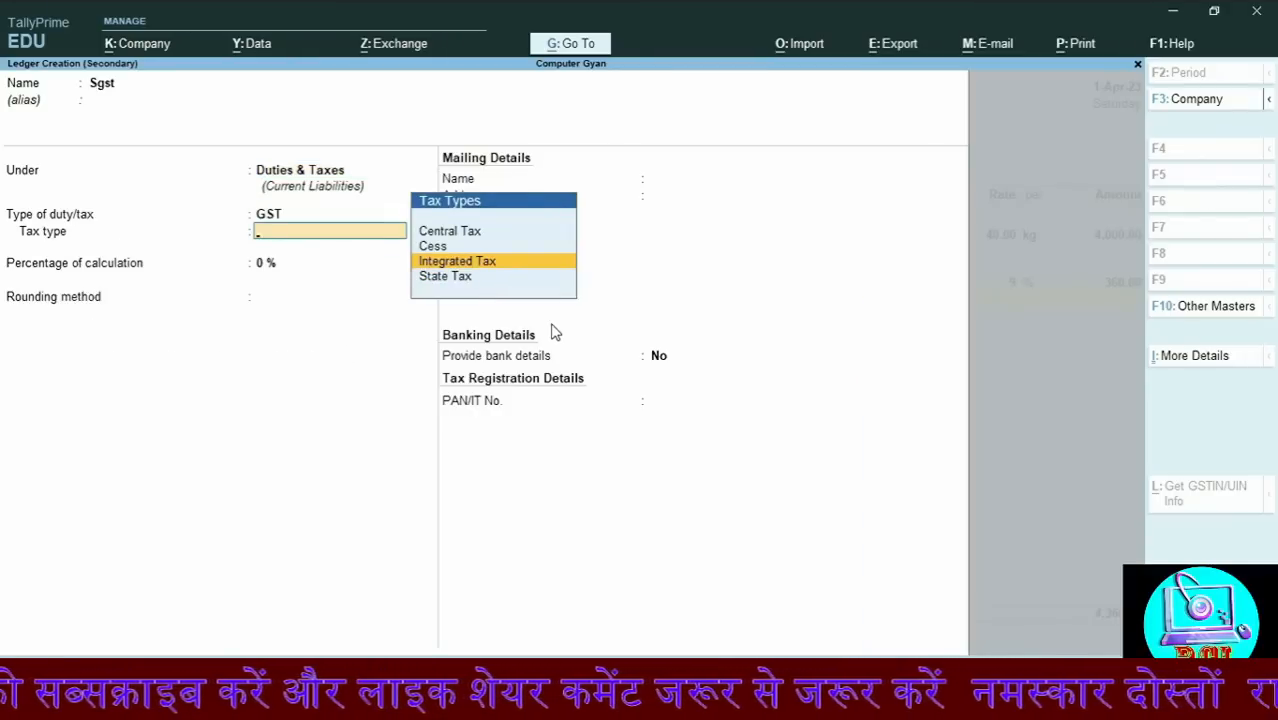
key(Down)
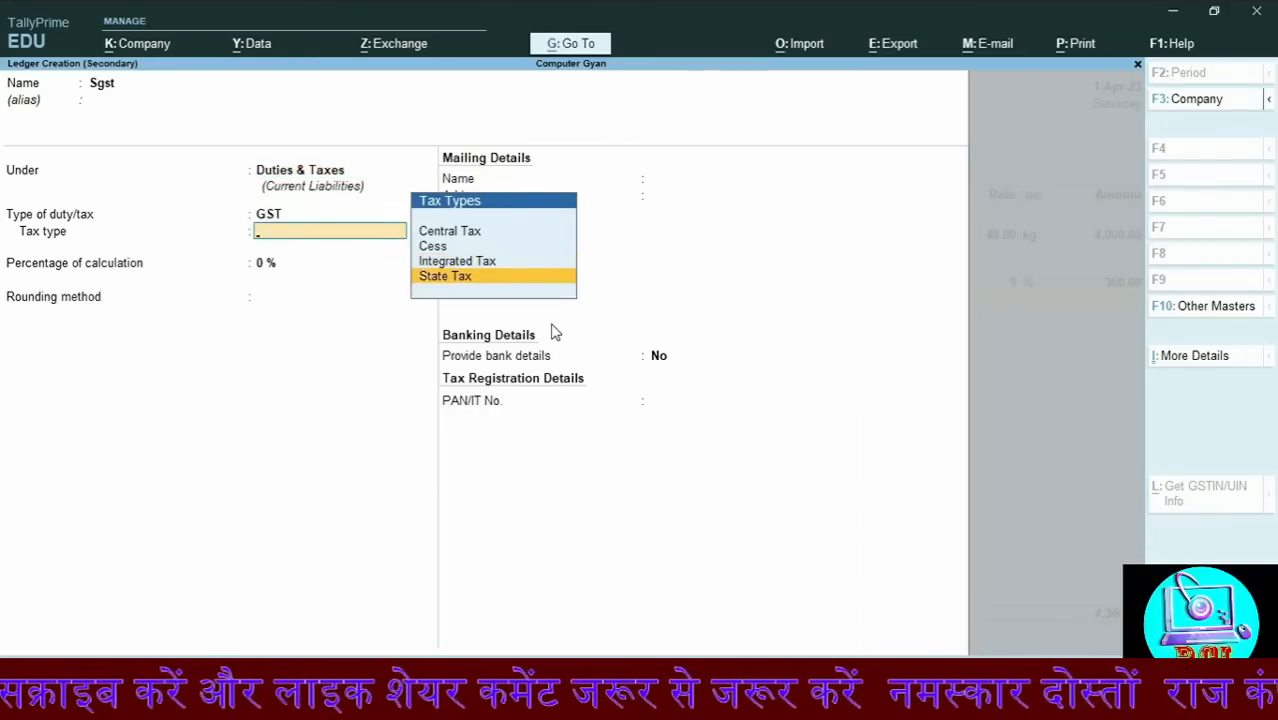
key(Return)
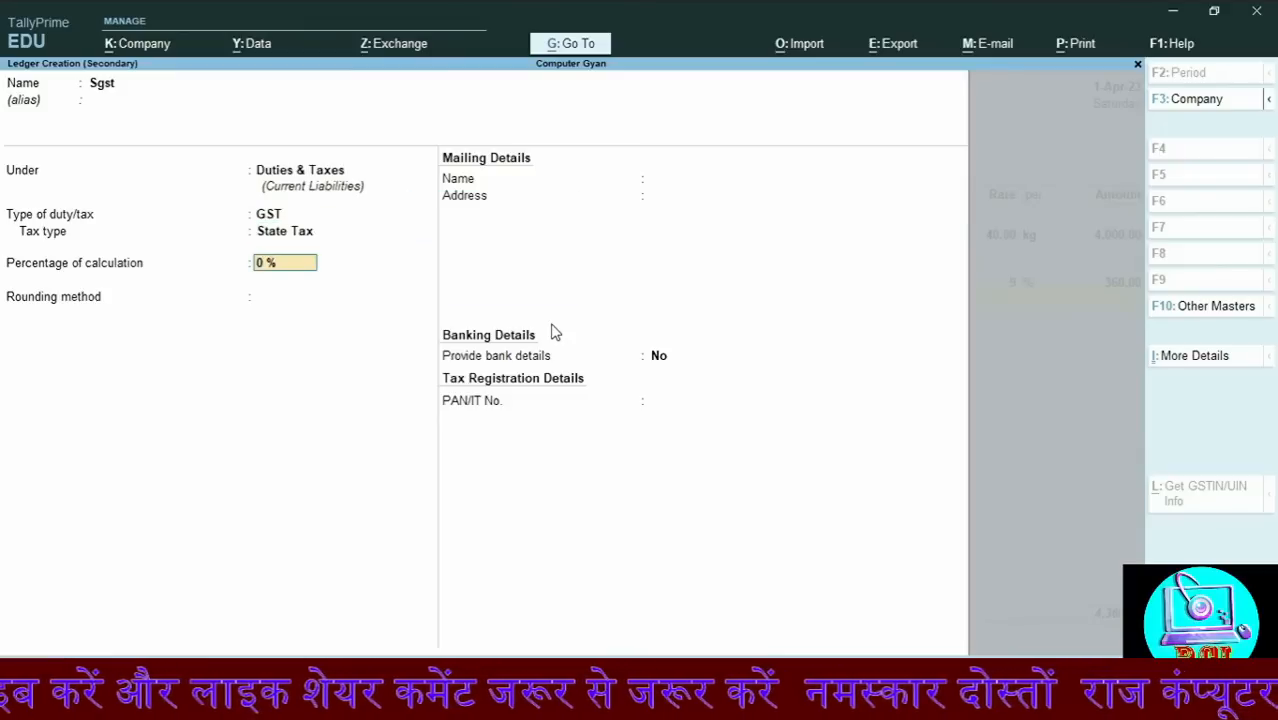
text(9)
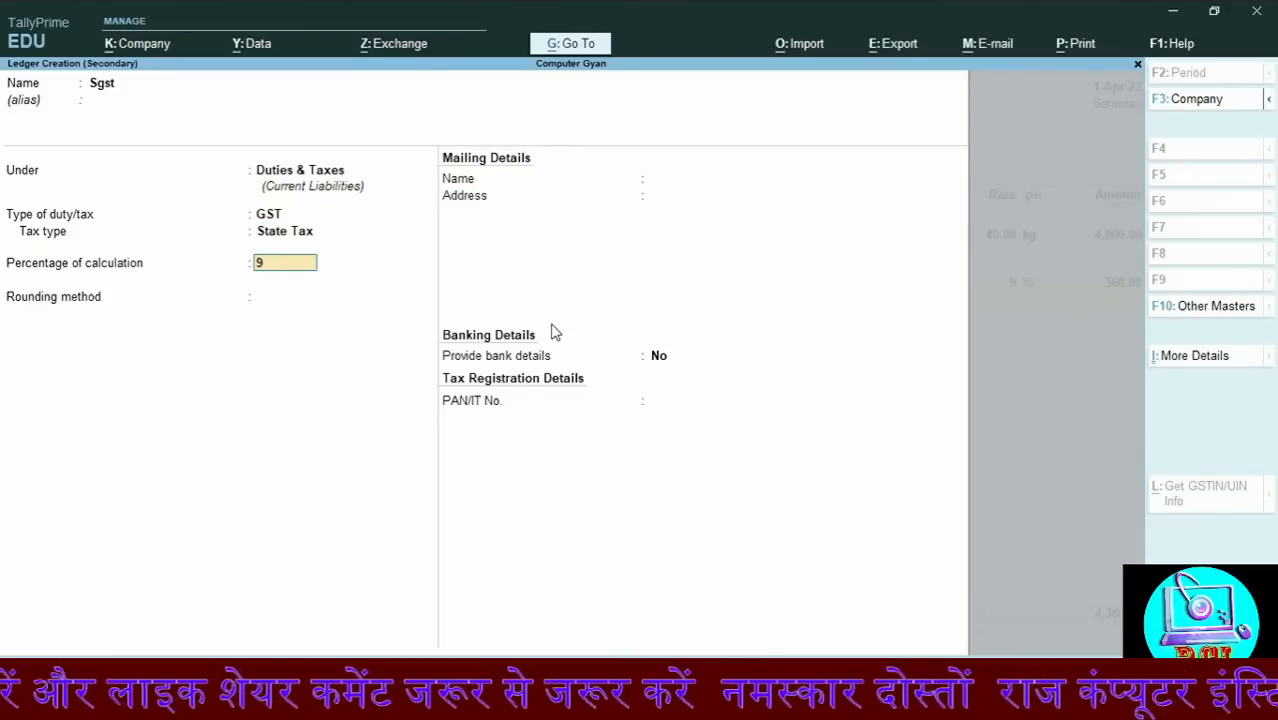
key(Return)
key(Return)
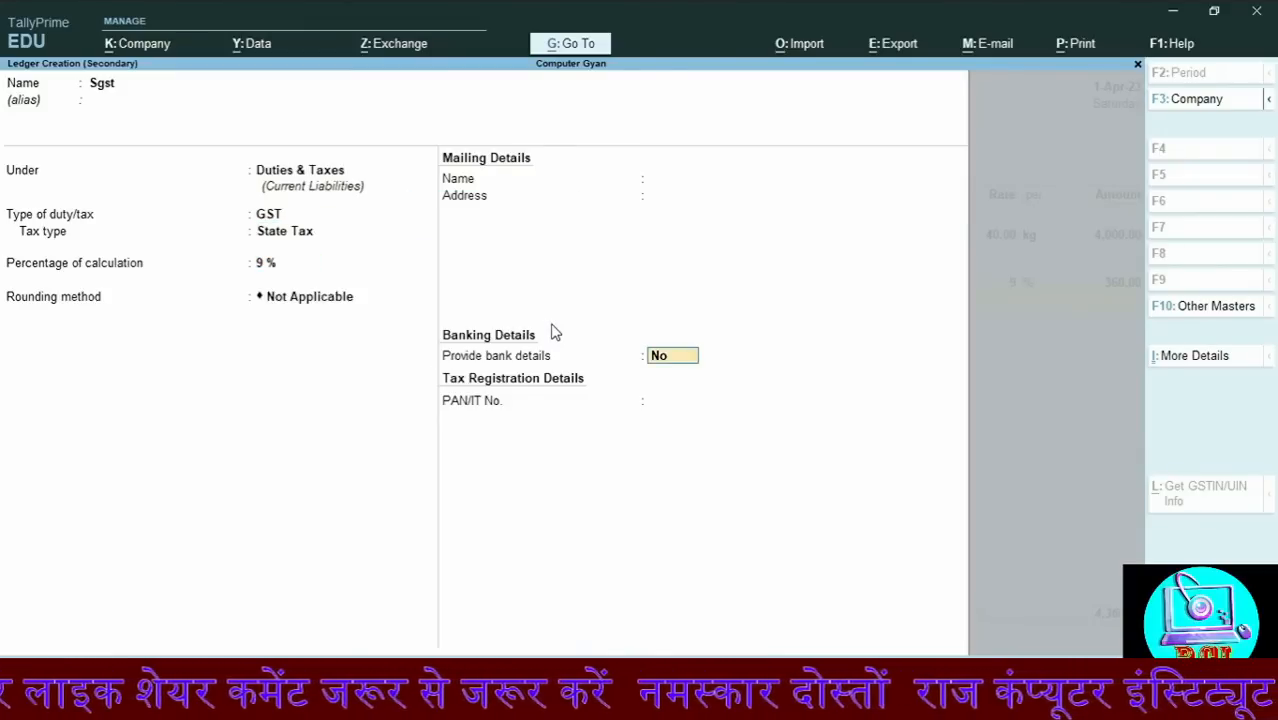
key(ctrl+a)
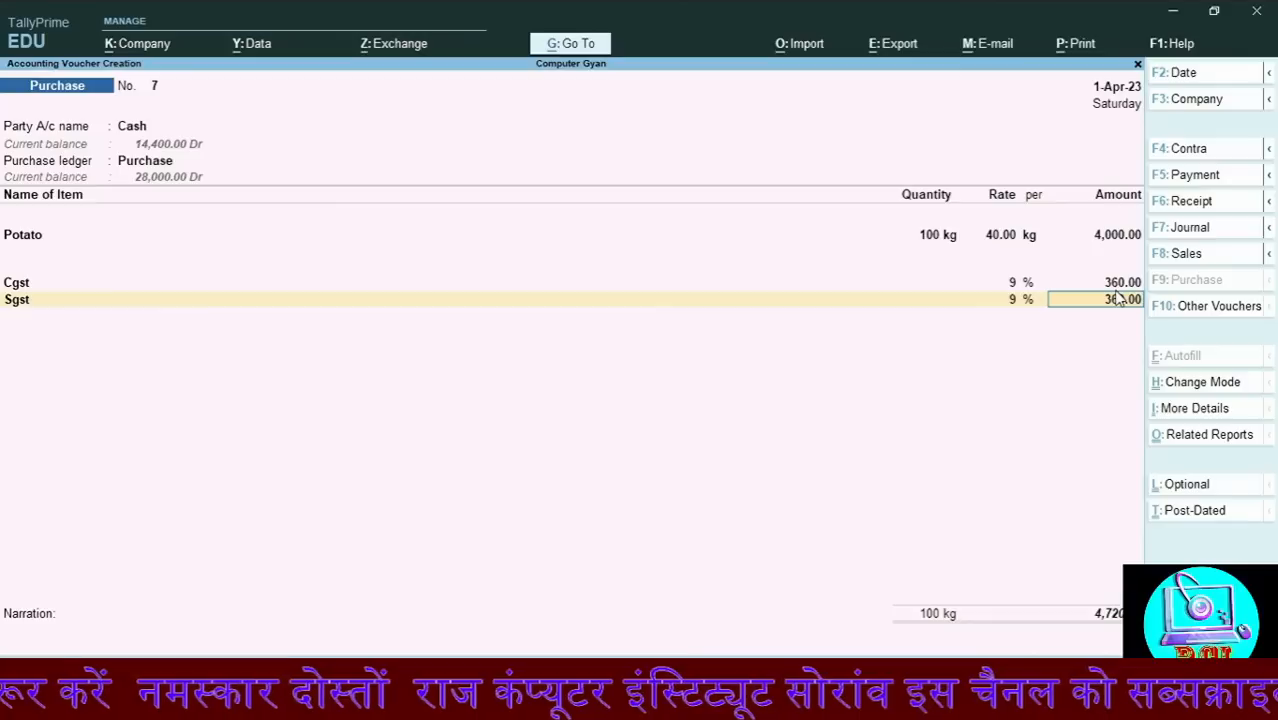
Accept the calculated Sgst amount and save the Purchase voucher
key(Return)
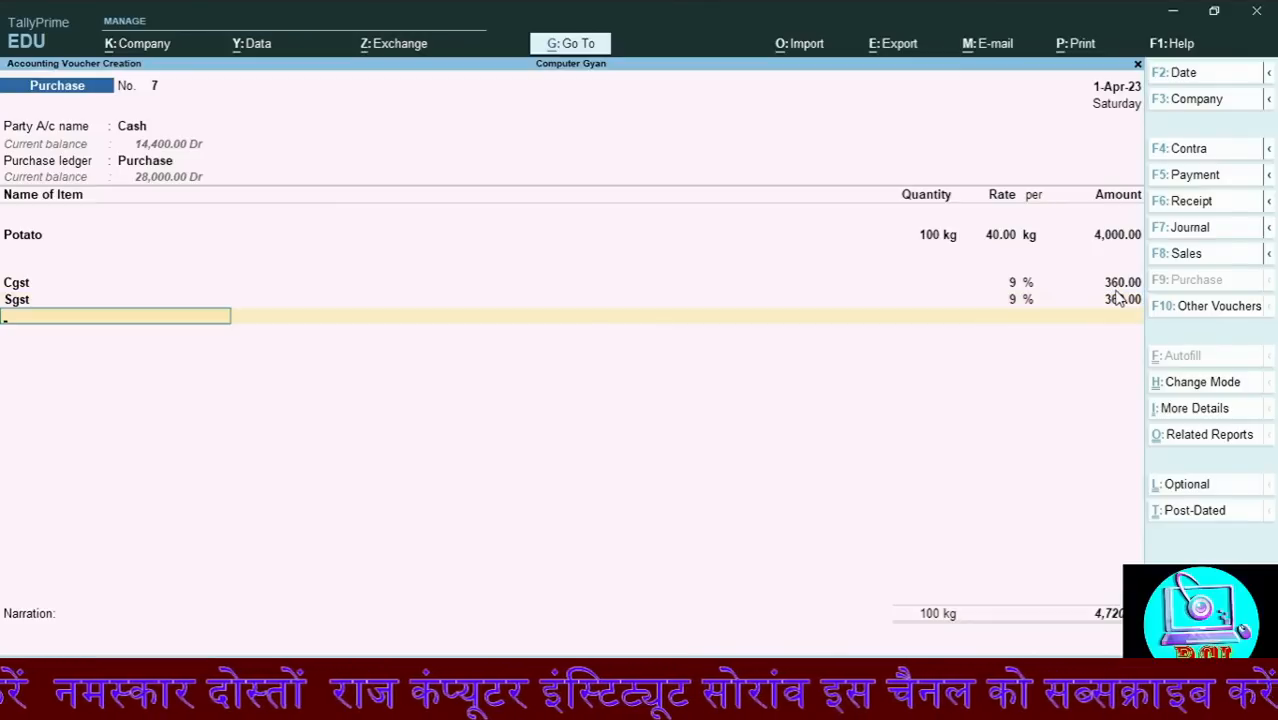
key(ctrl+a)
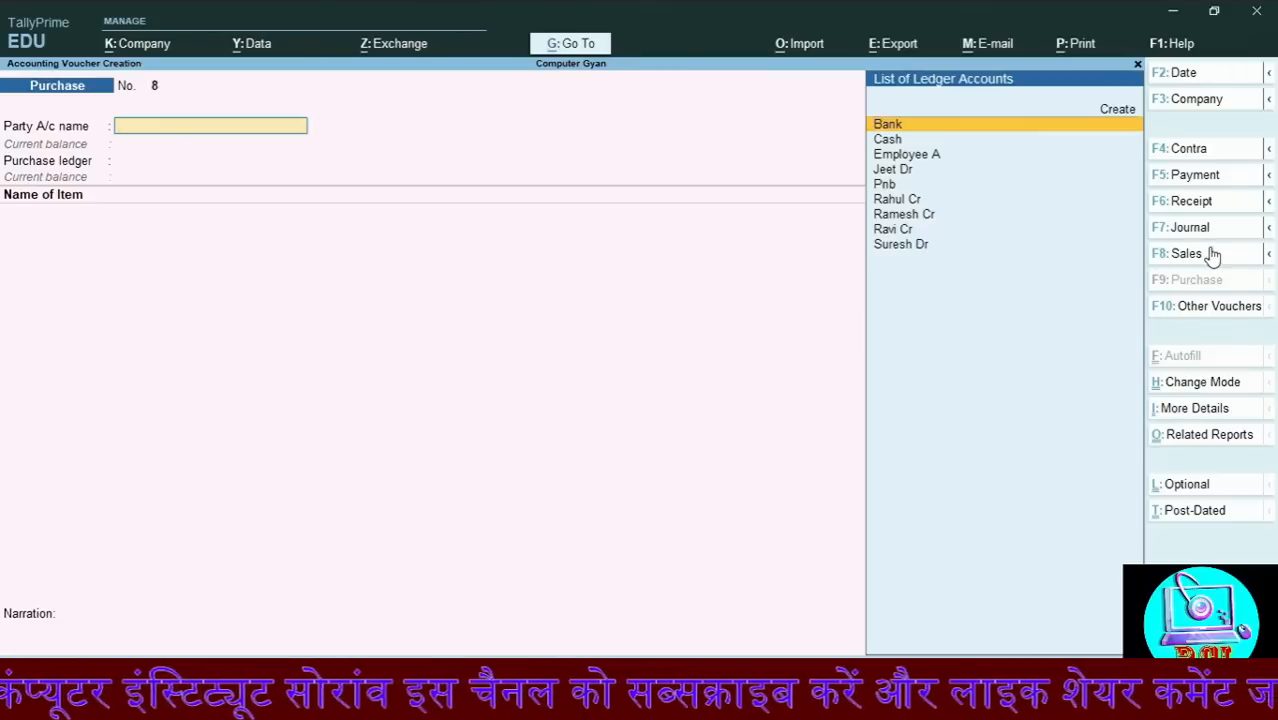
Start a Sales voucher with Cash as the party, accept the dispatch and party details, and choose Sales as the sales ledger
click(1180, 256)
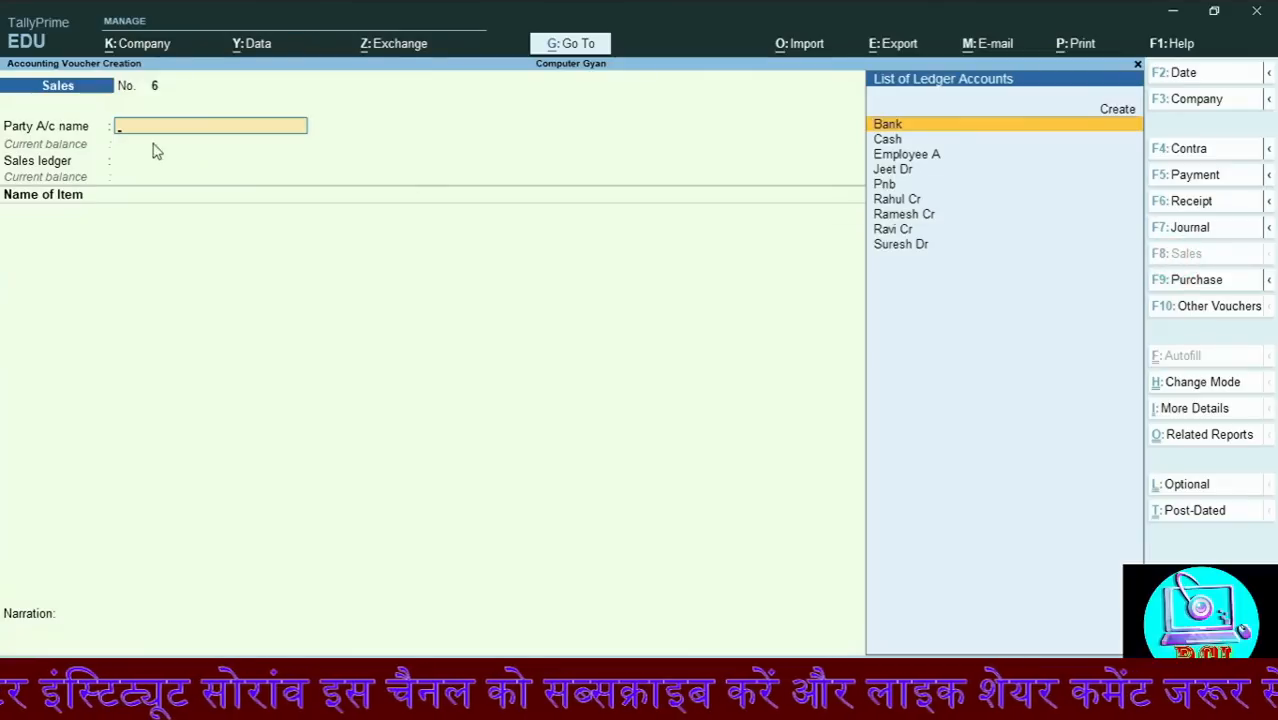
key(Down)
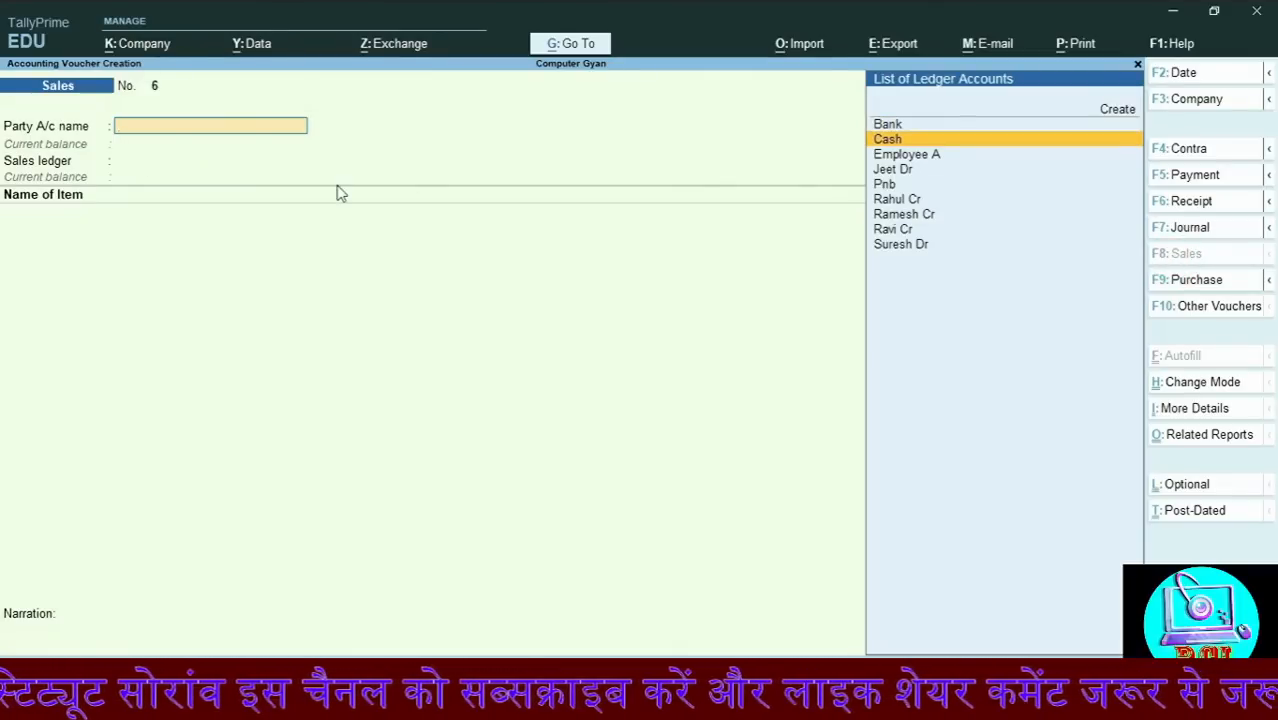
key(Return)
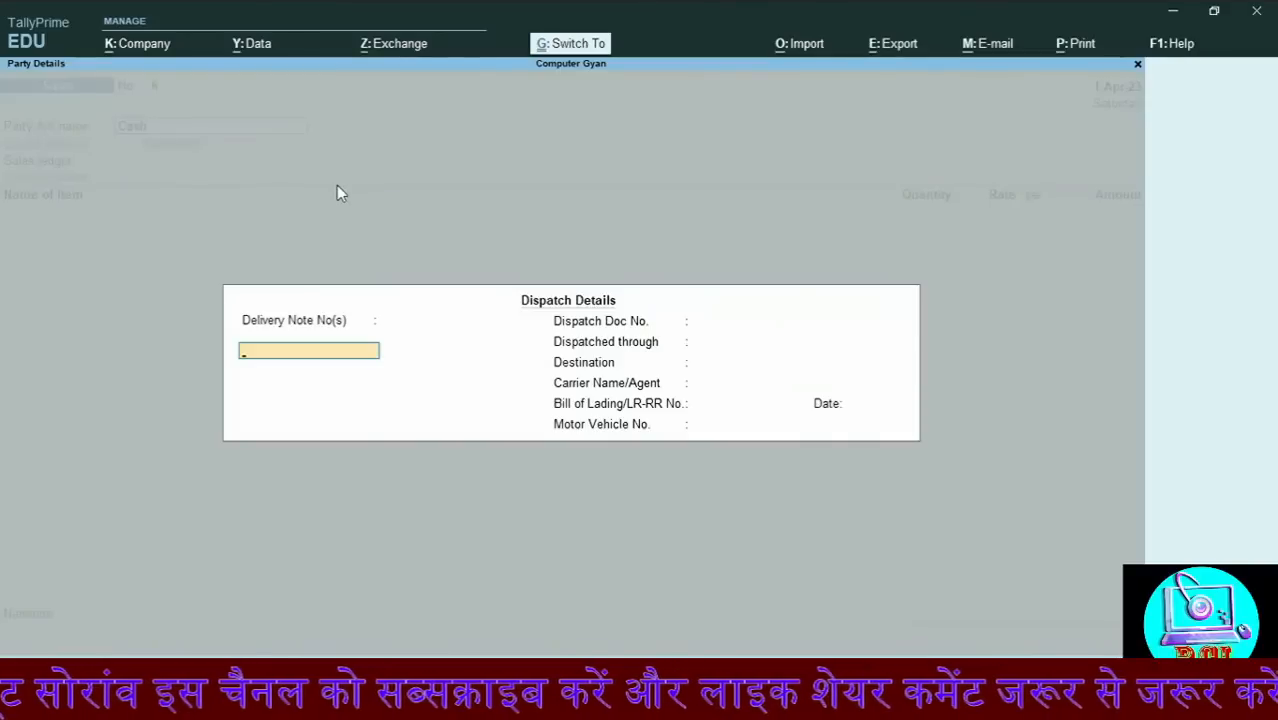
key(ctrl+a)
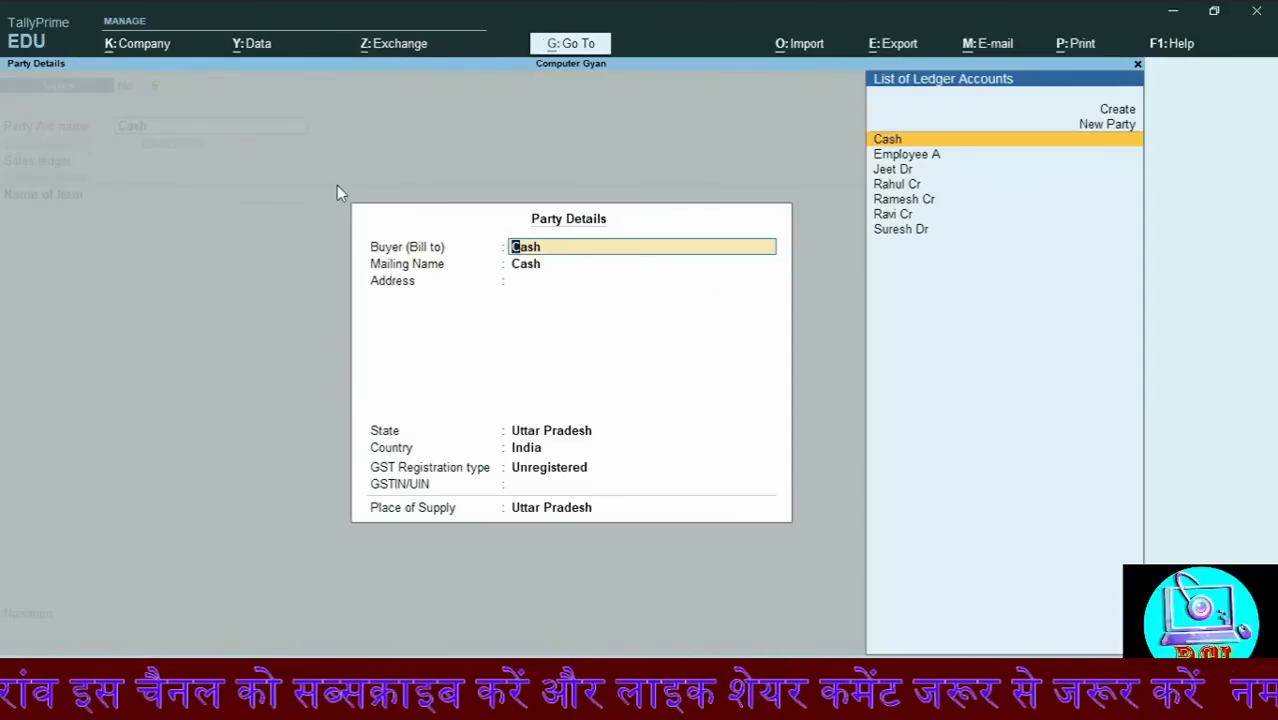
key(ctrl+a)
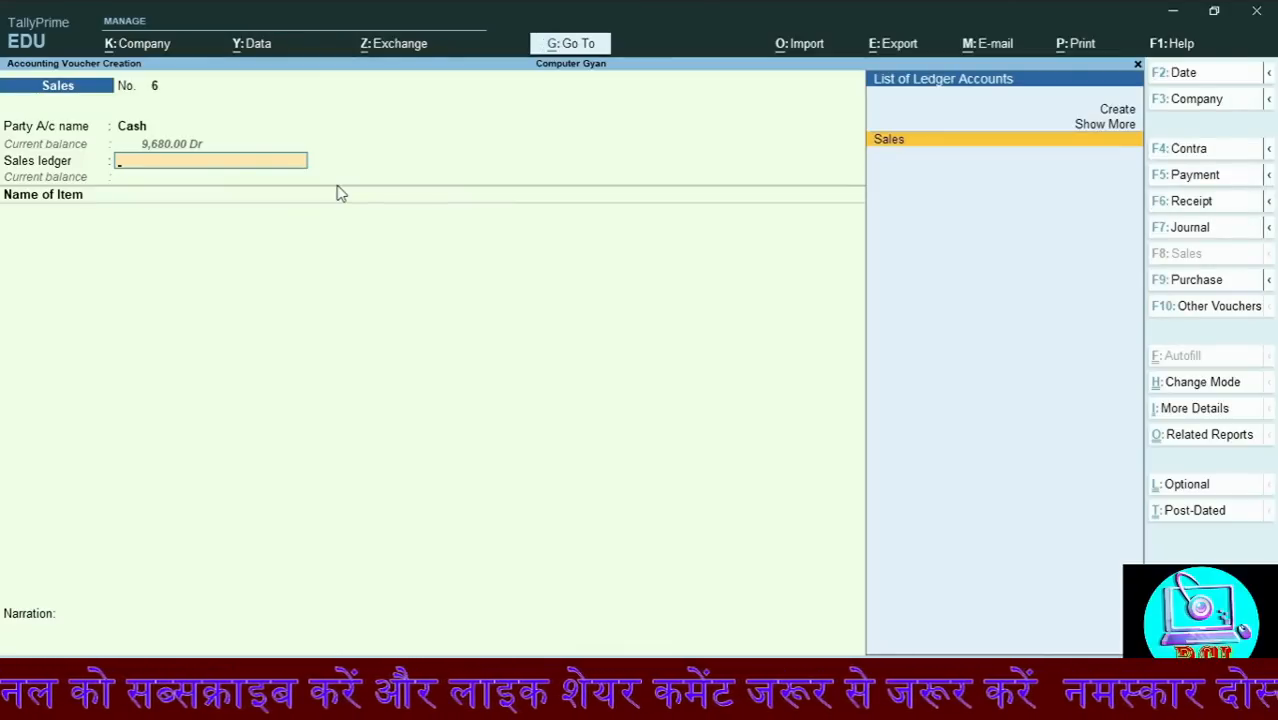
key(Return)
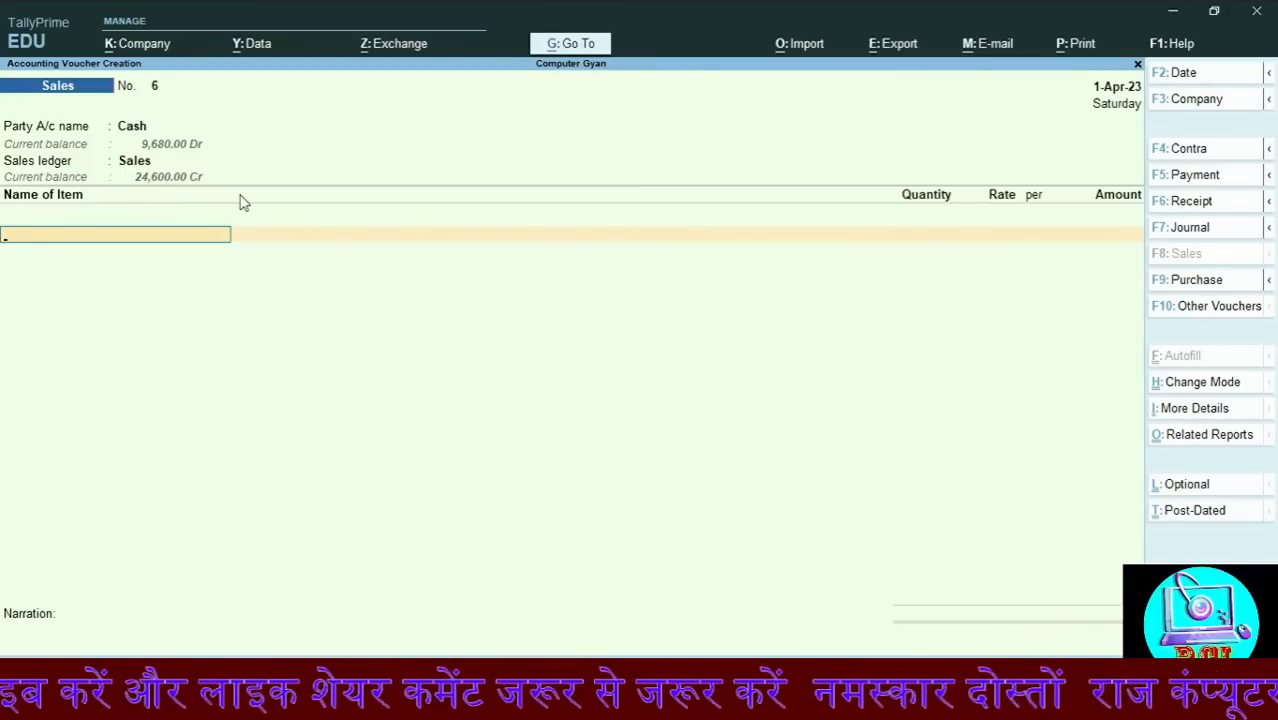
Add Apple as the stock item in the Sales voucher and allocate it from the Main Location godown
key(Down)
key(Down)
key(Down)
key(Down)
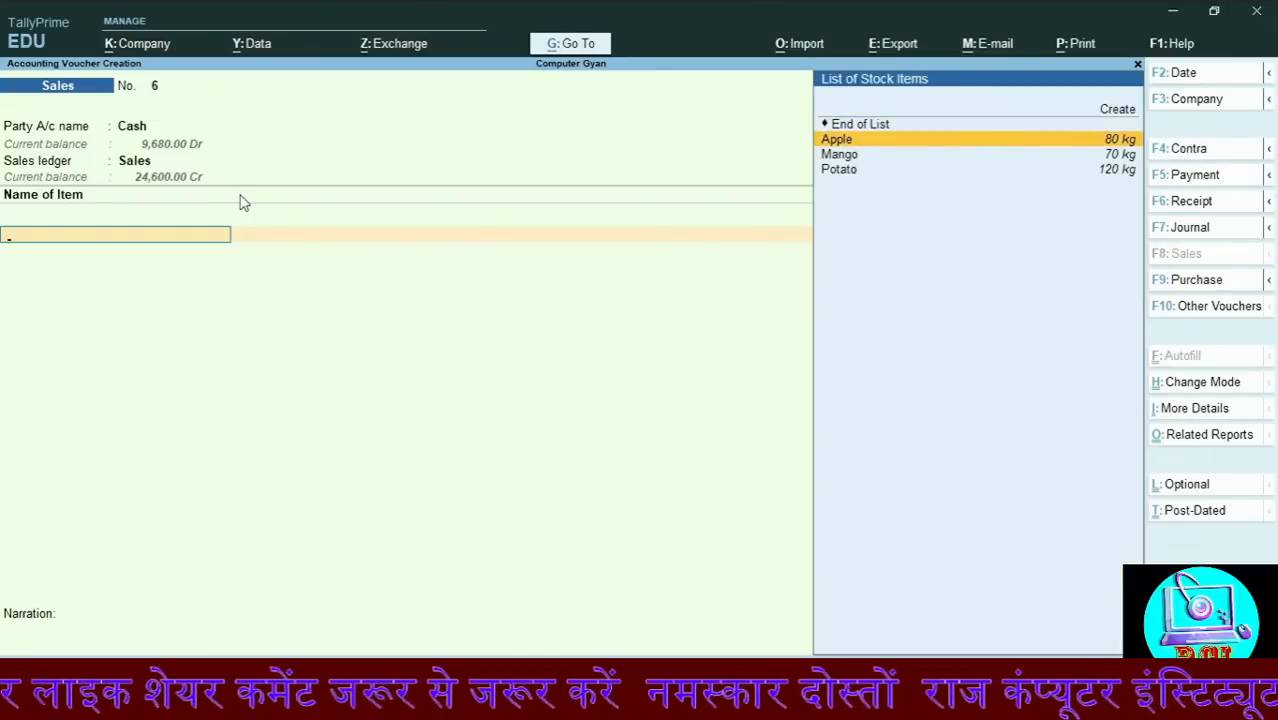
key(Return)
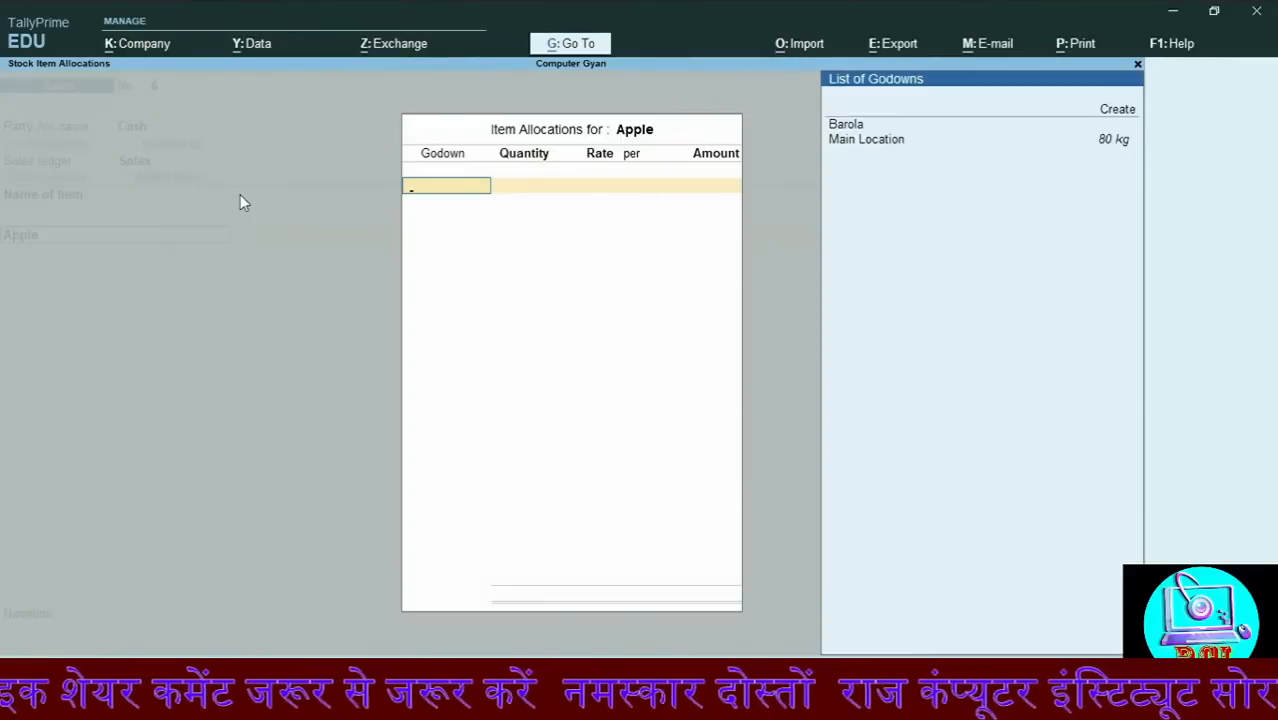
key(Down)
key(Down)
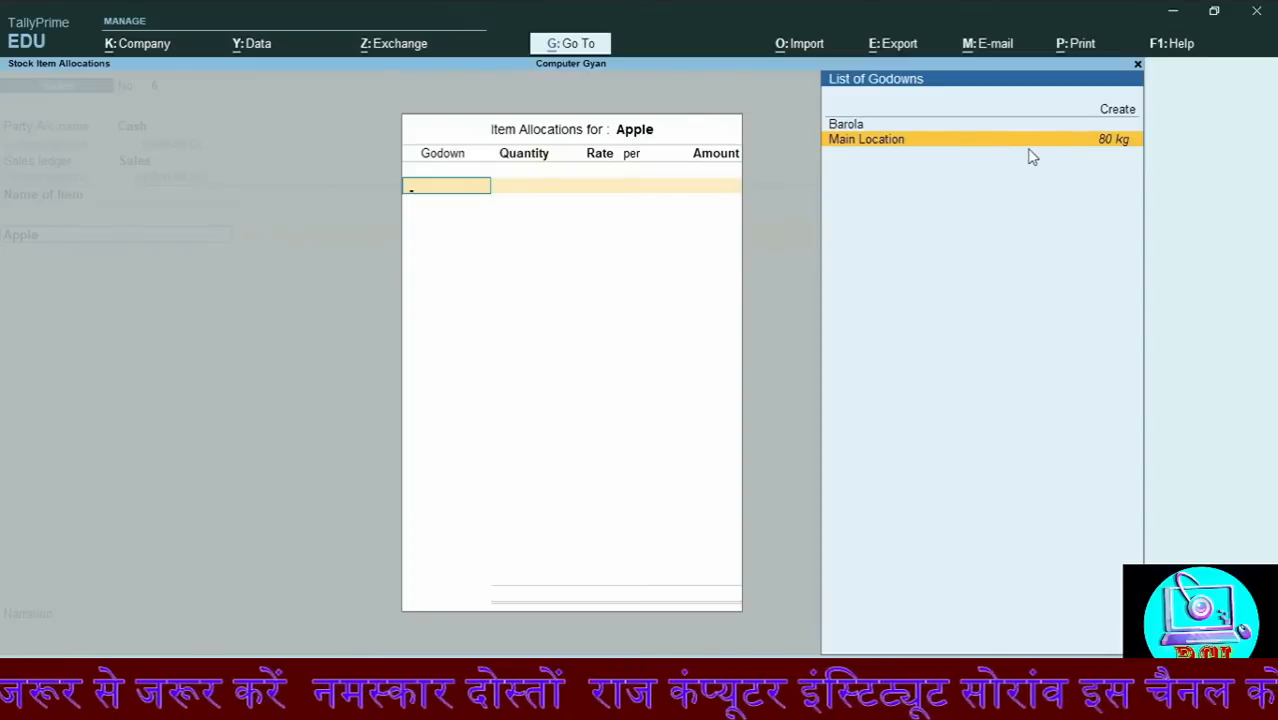
click(1102, 150)
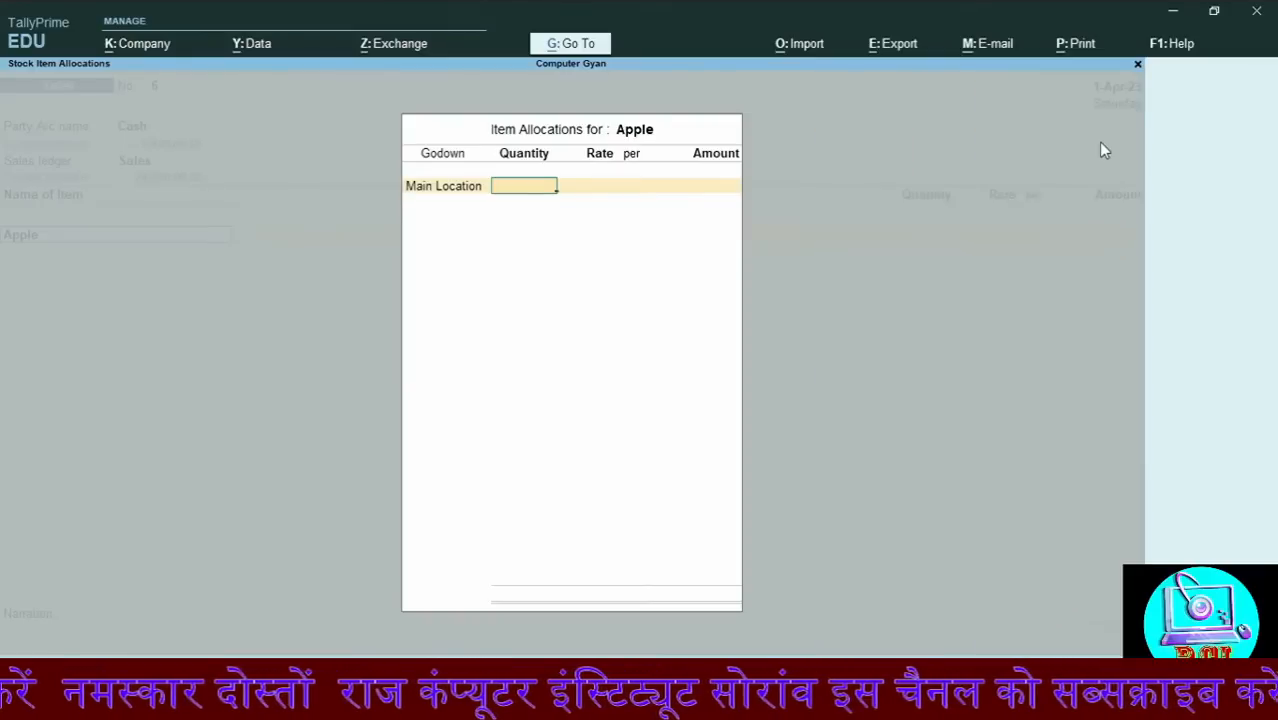
Set the Apple quantity to 50 kg, accept the 100.00 rate per kg, and finish the item list
text(50)
key(Return)
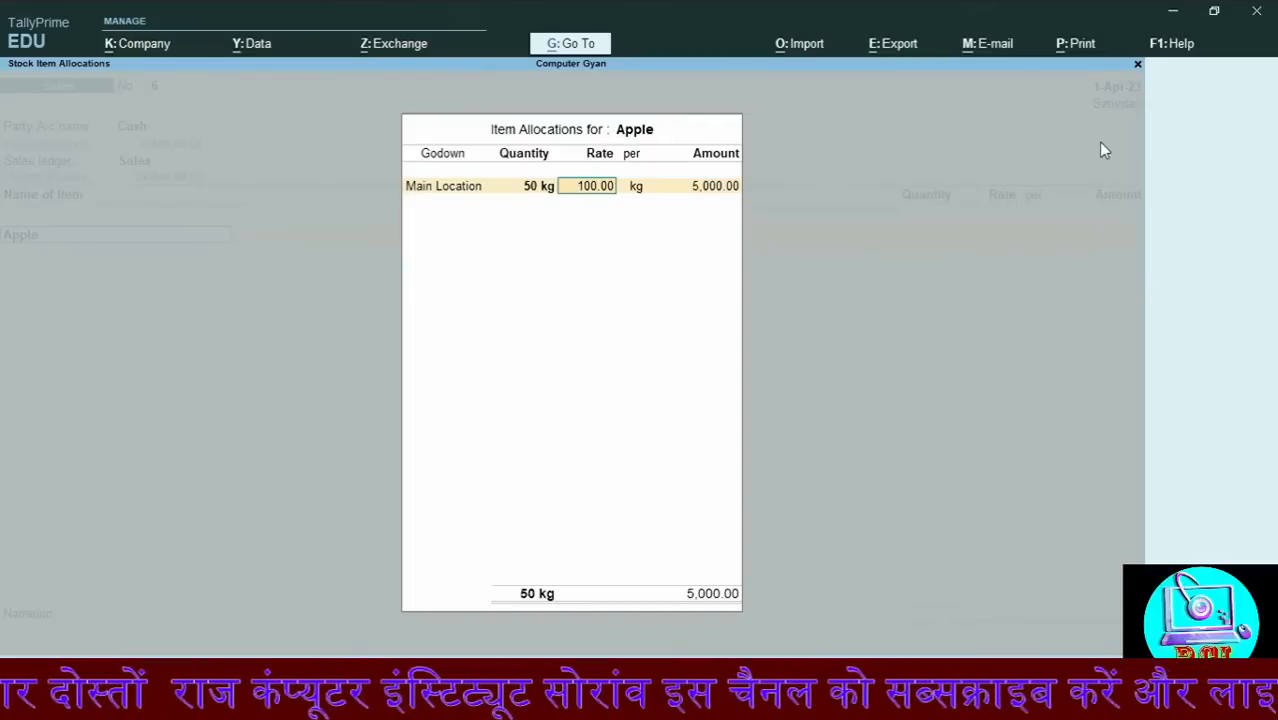
key(Return)
key(Return)
key(Return)
key(Return)
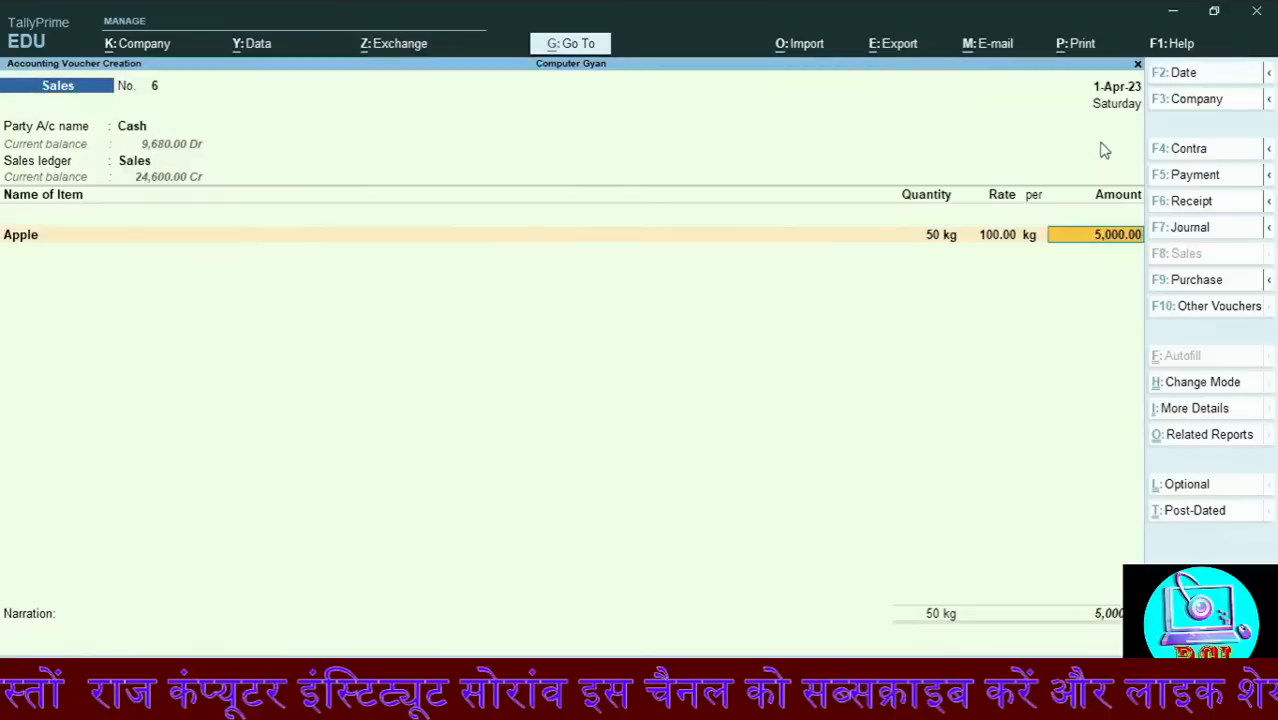
key(Return)
key(Return)
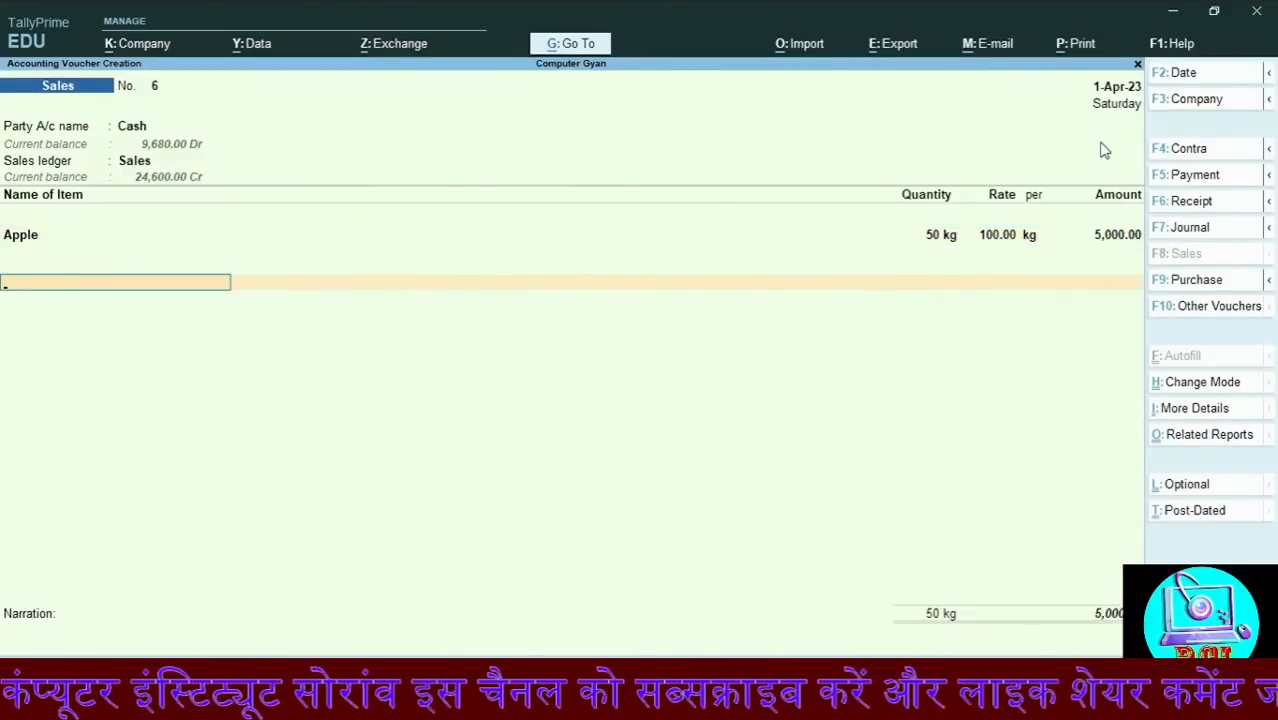
Add the Cgst ledger below the Apple item, accept its calculated tax amount, and add the Sgst ledger on the following line
key(space)
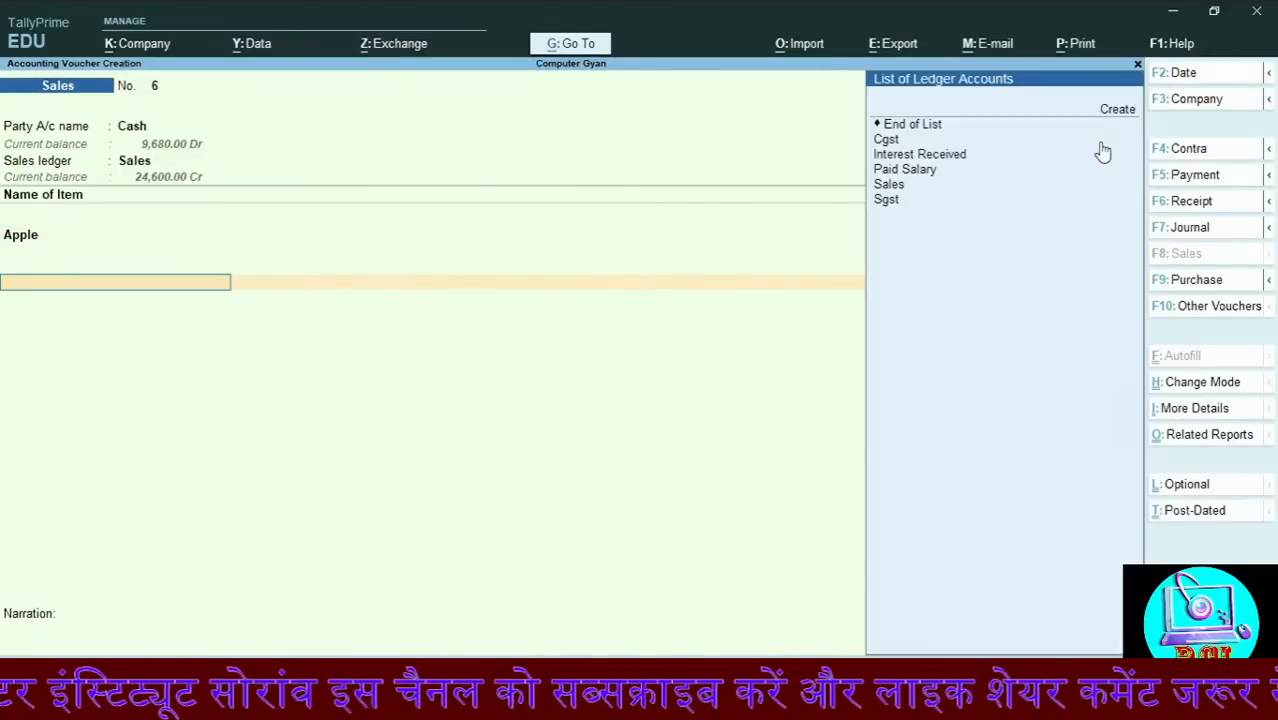
text(c)
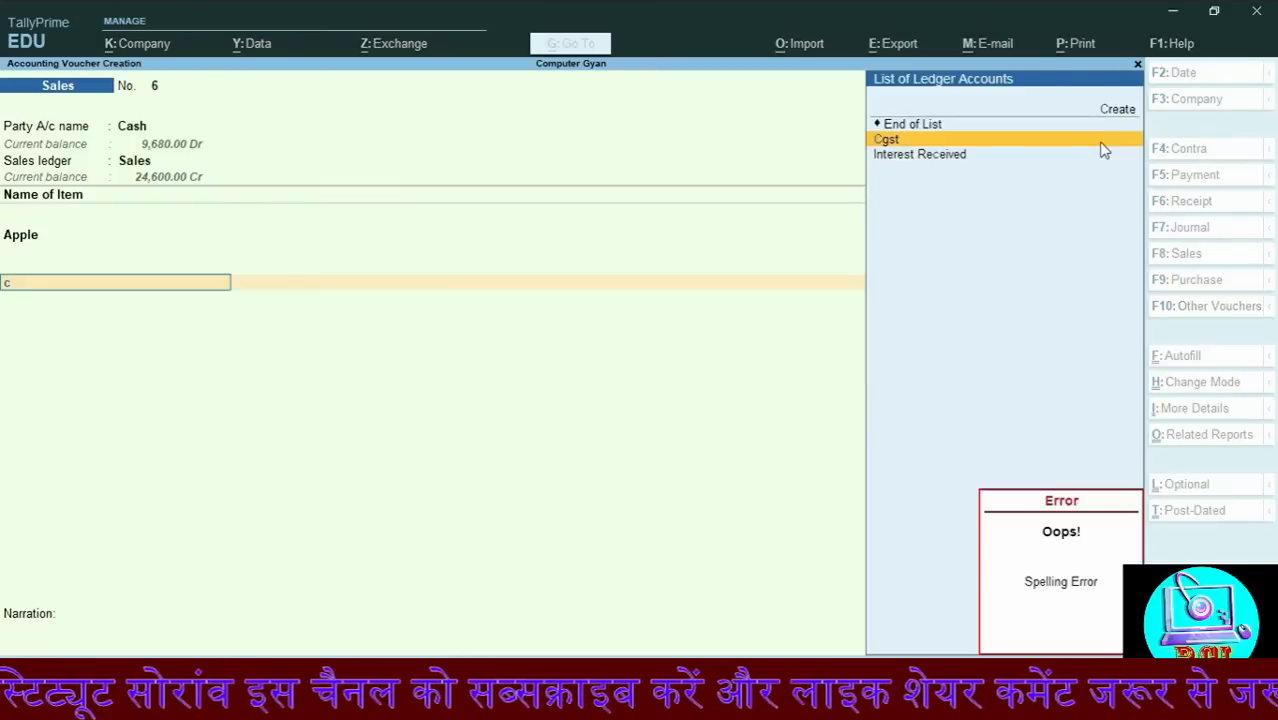
key(Return)
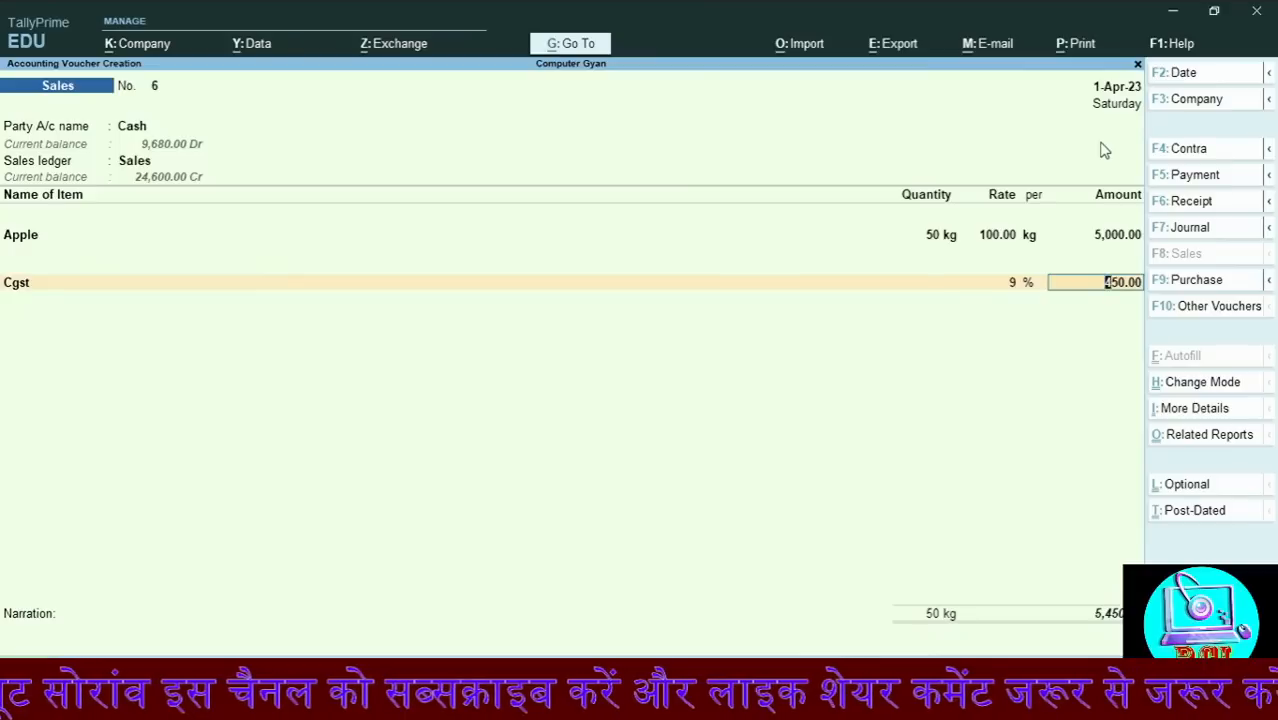
key(Return)
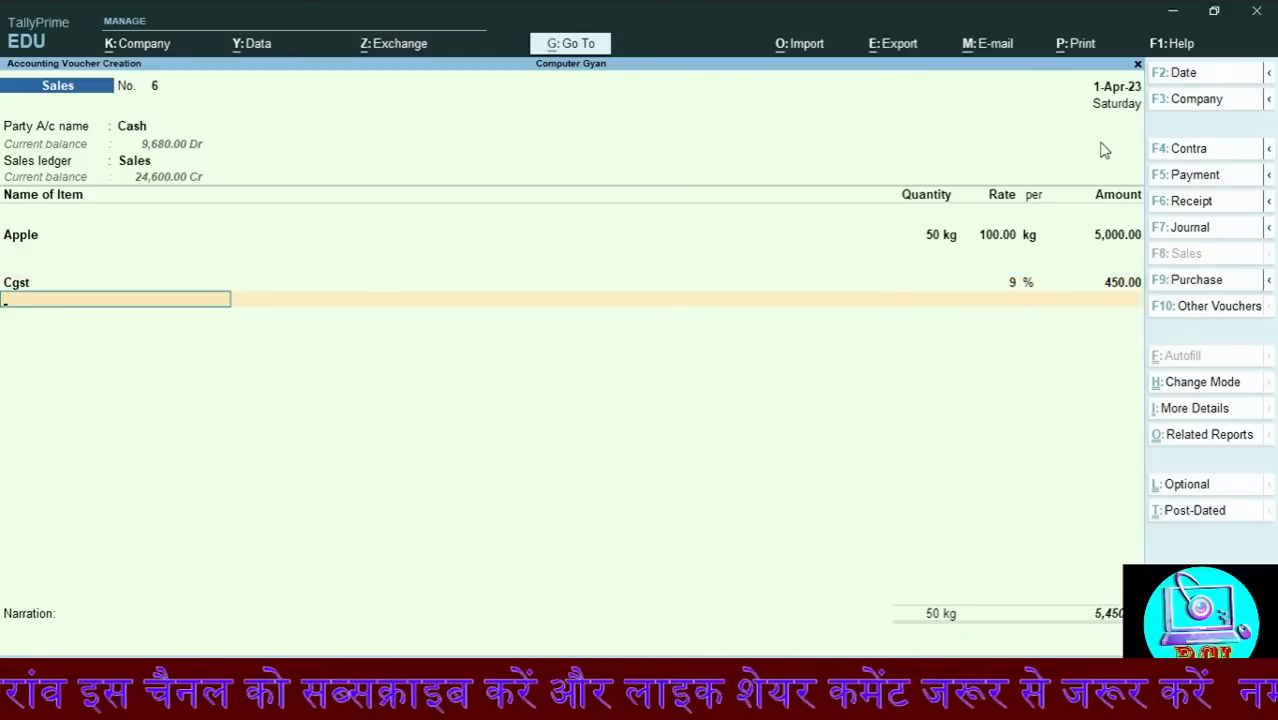
text(Sg)
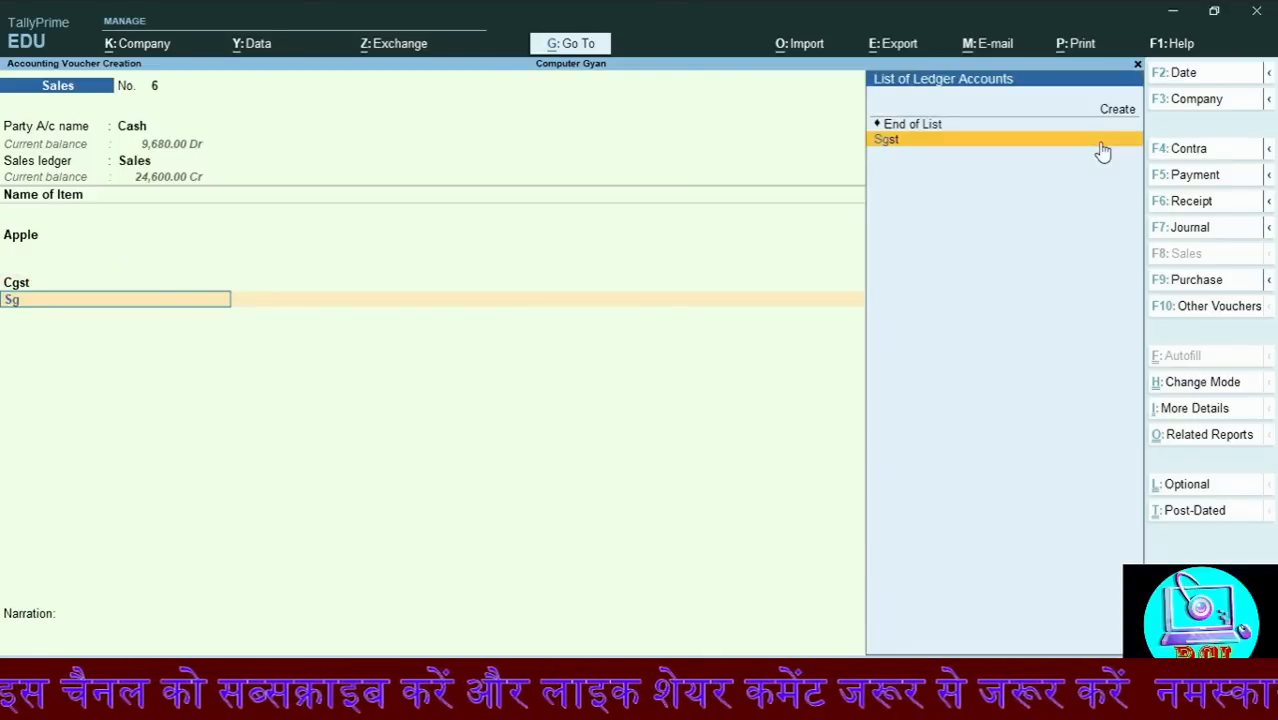